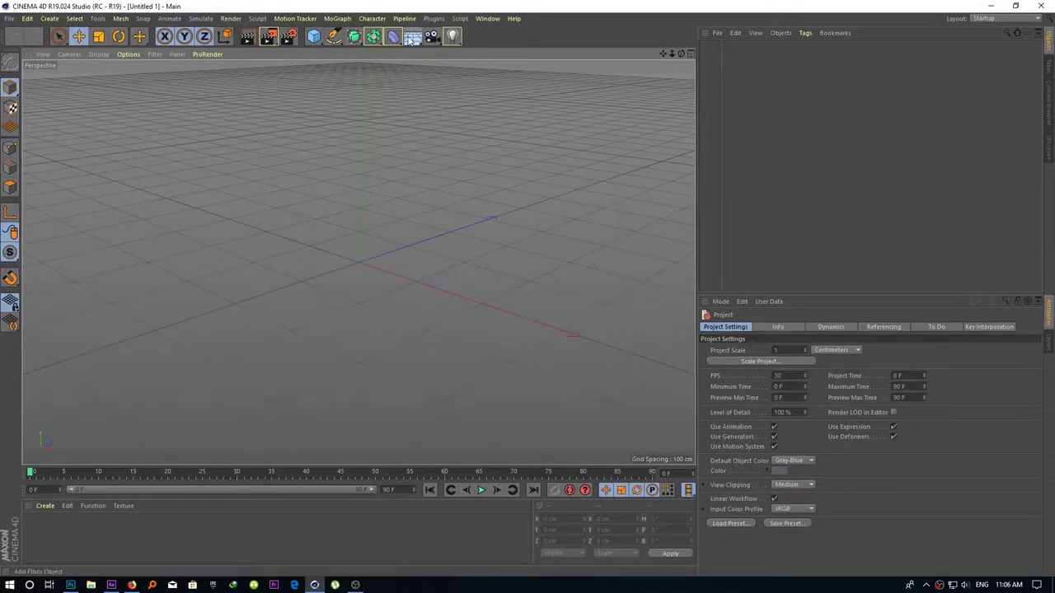
Add a Floor object and give it a Collider Body tag with Dynamic off
left_click_drag(412, 36, 464, 62)
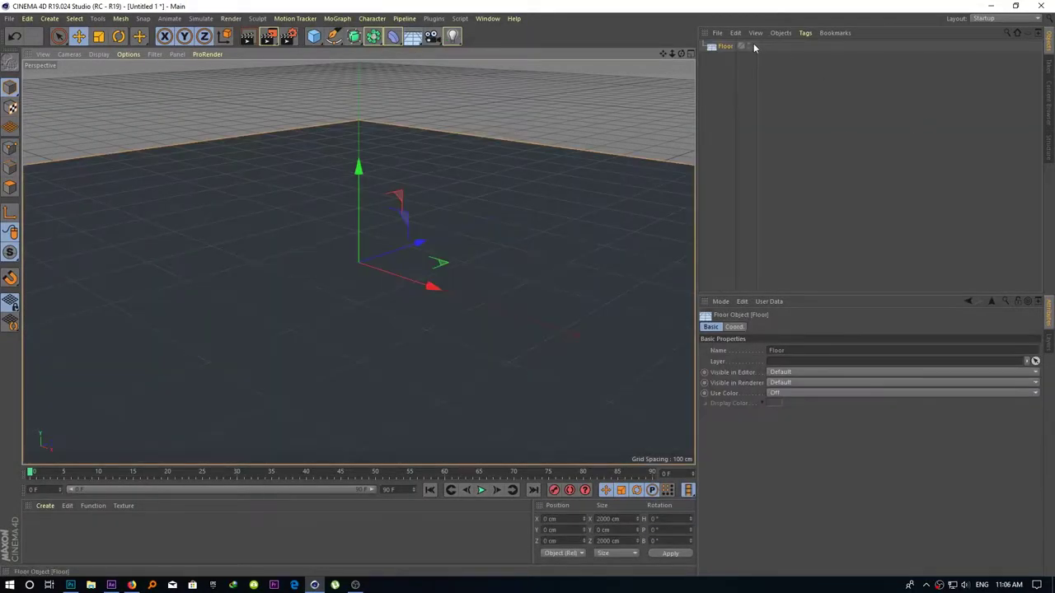
right_click(726, 45)
mouse_move(747, 48)
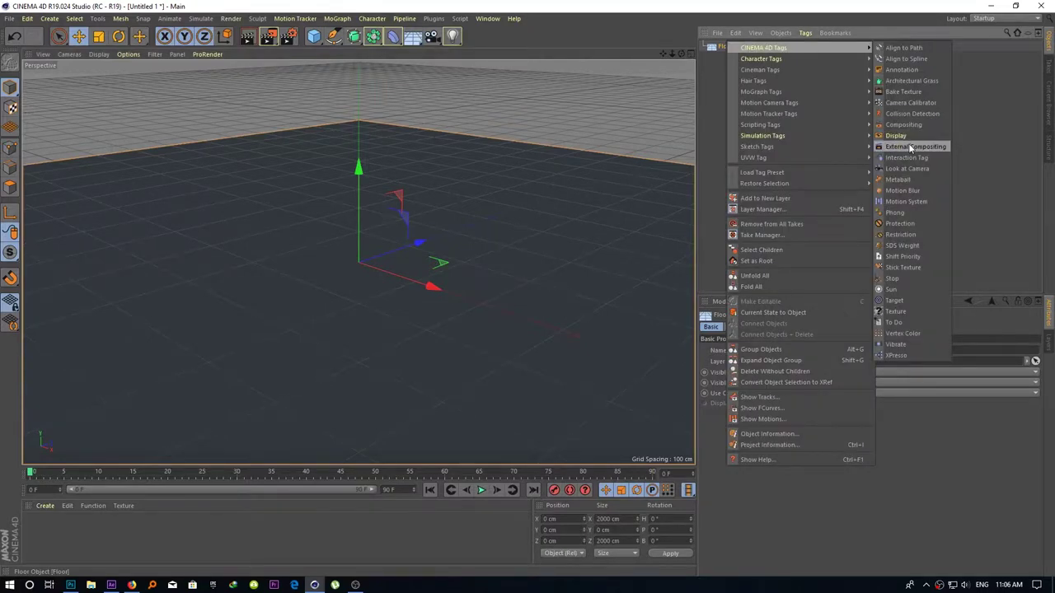
mouse_move(791, 135)
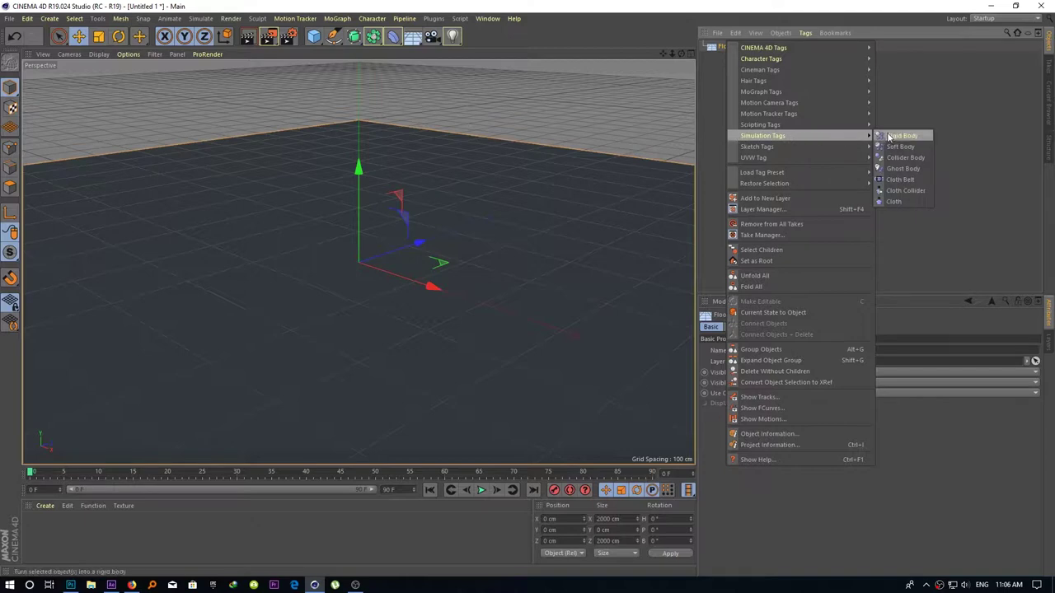
left_click(894, 158)
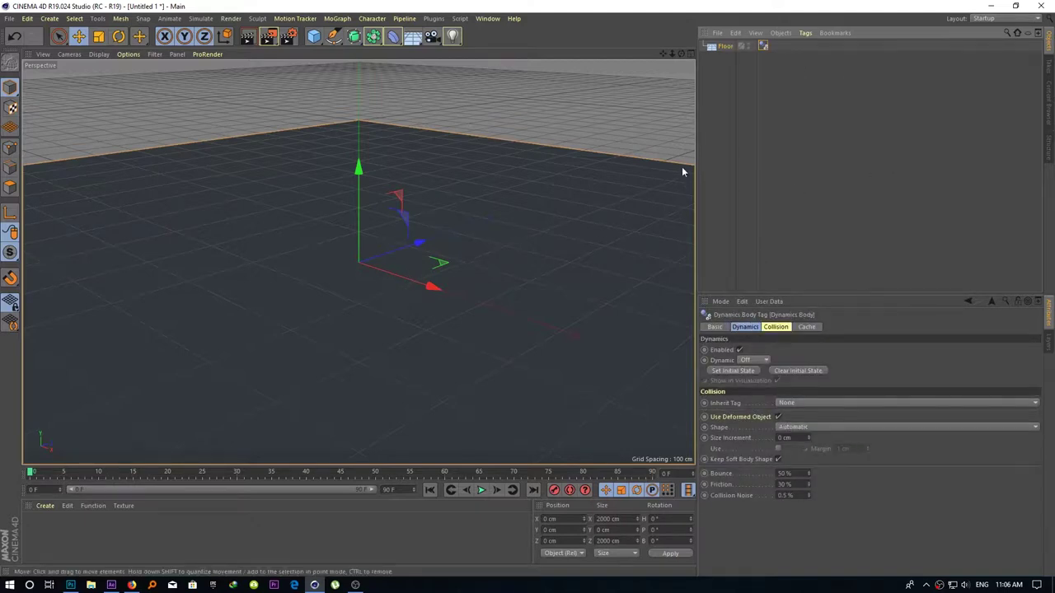
Add a 100 cm sphere and position it along X and Z in the Top view
left_click(316, 42)
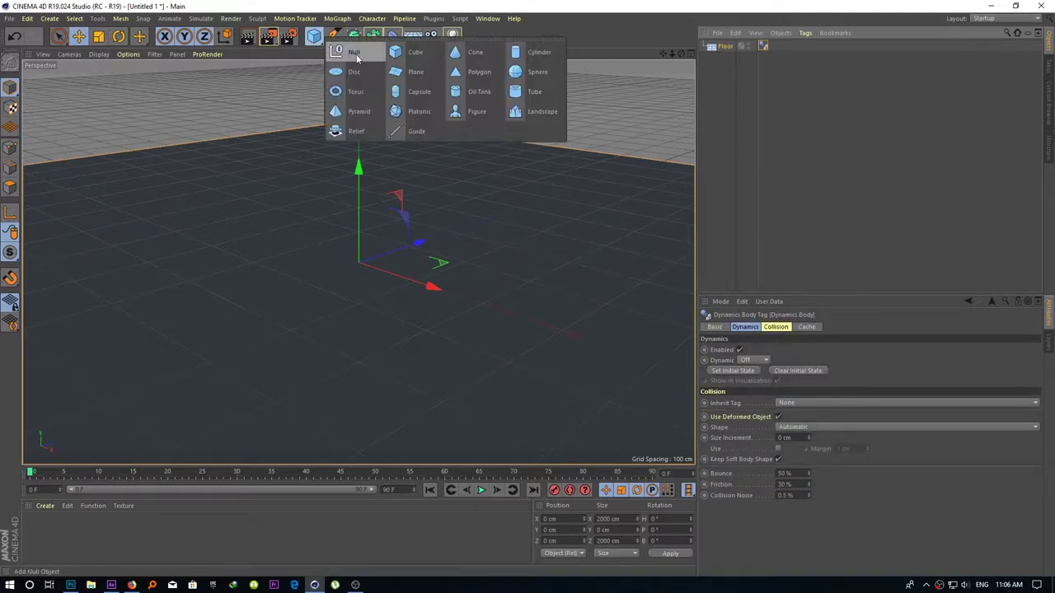
left_click(528, 71)
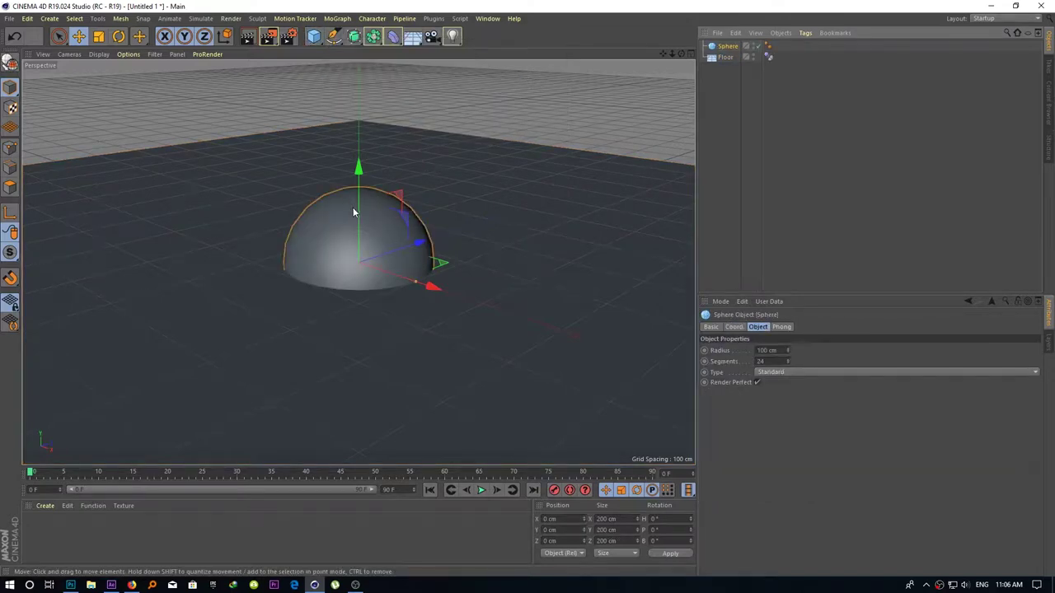
scroll(313, 219, "down", 3)
scroll(284, 210, "down", 3)
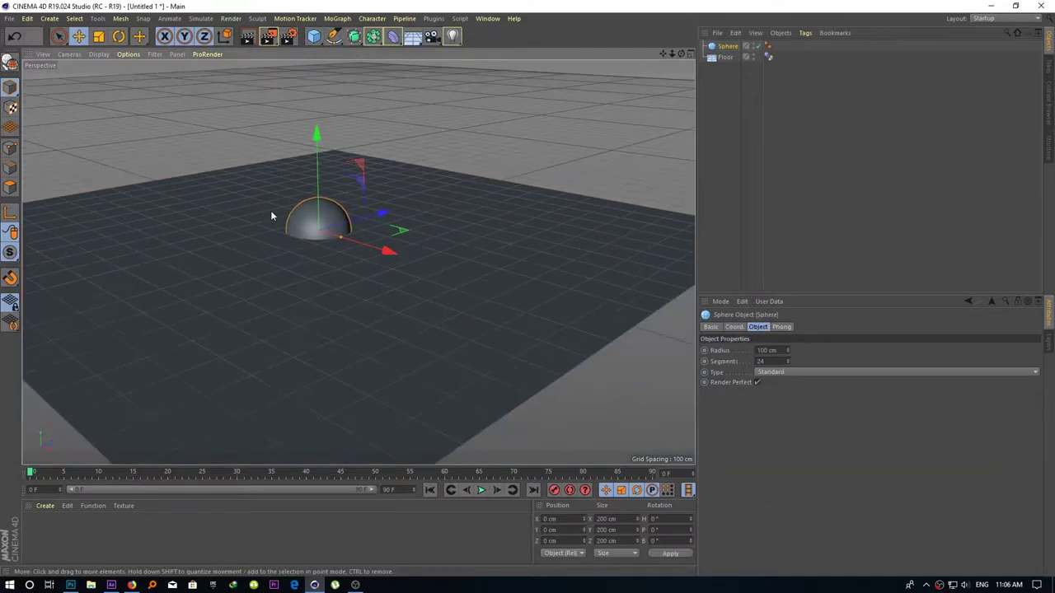
scroll(284, 264, "down", 3)
left_click_drag(389, 338, 268, 315)
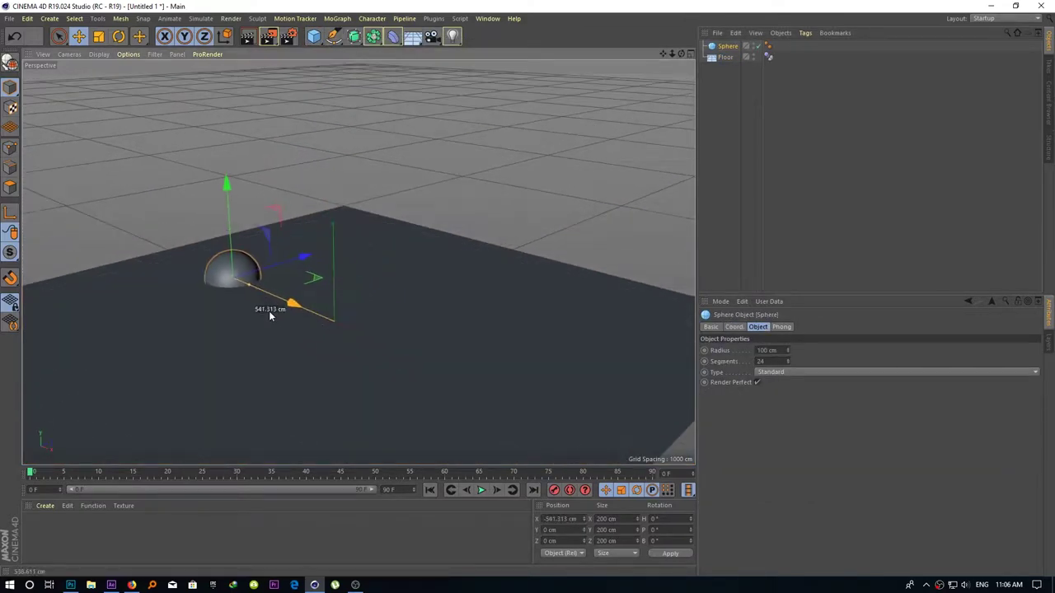
middle_click(269, 311)
middle_click(502, 174)
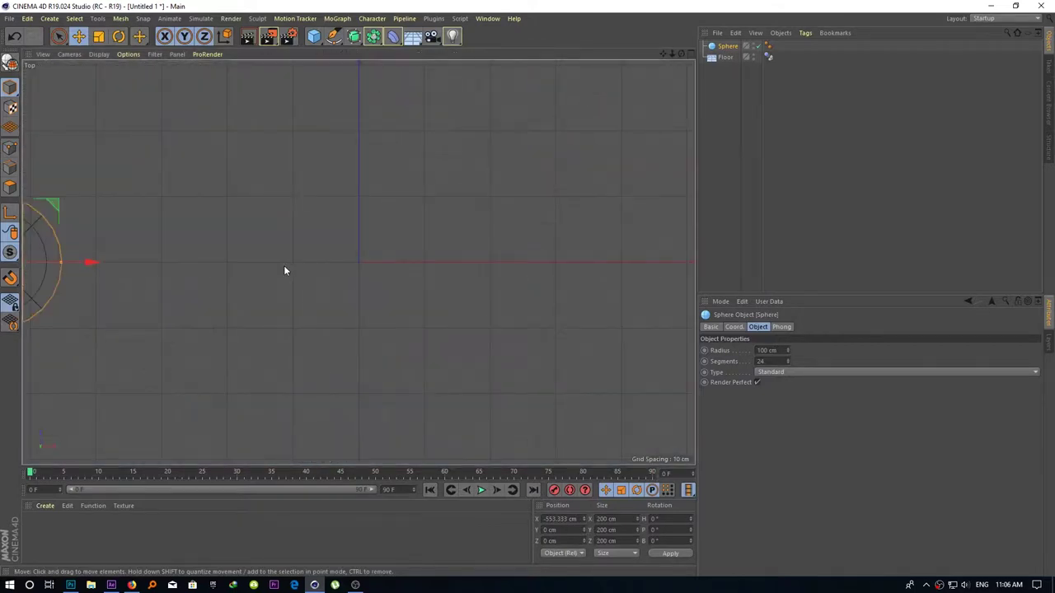
scroll(280, 267, "down", 3)
mouse_move(212, 289)
left_mouse_down()
mouse_move(219, 213)
mouse_move(223, 238)
left_mouse_up()
mouse_move(276, 273)
left_mouse_down()
mouse_move(180, 283)
mouse_move(553, 278)
left_mouse_up()
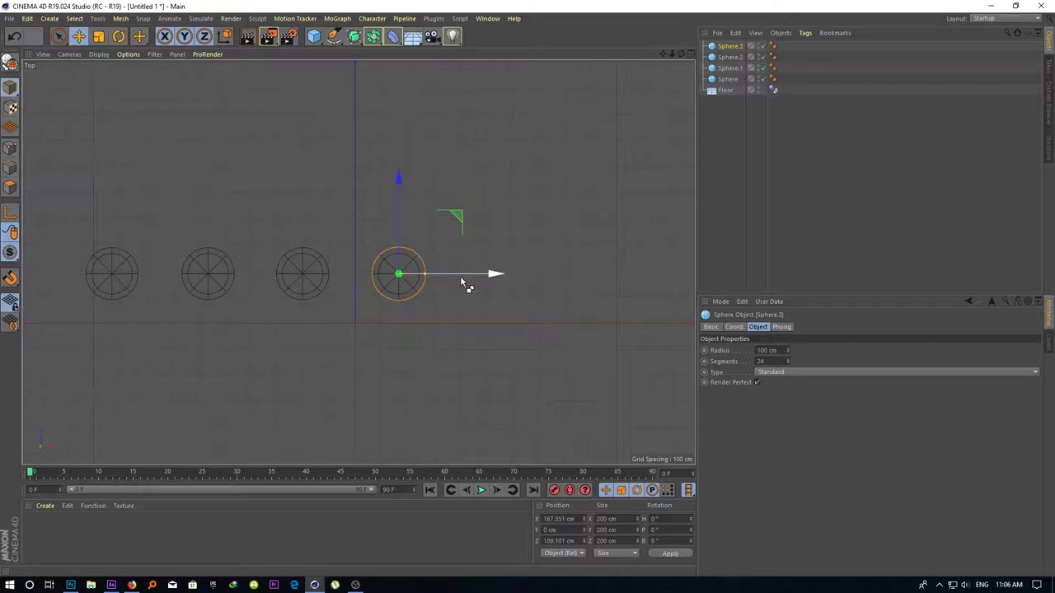
Centre the row of five spheres in the Top view, then return to perspective
left_click(552, 290)
left_click_drag(372, 307, 431, 321, "alt")
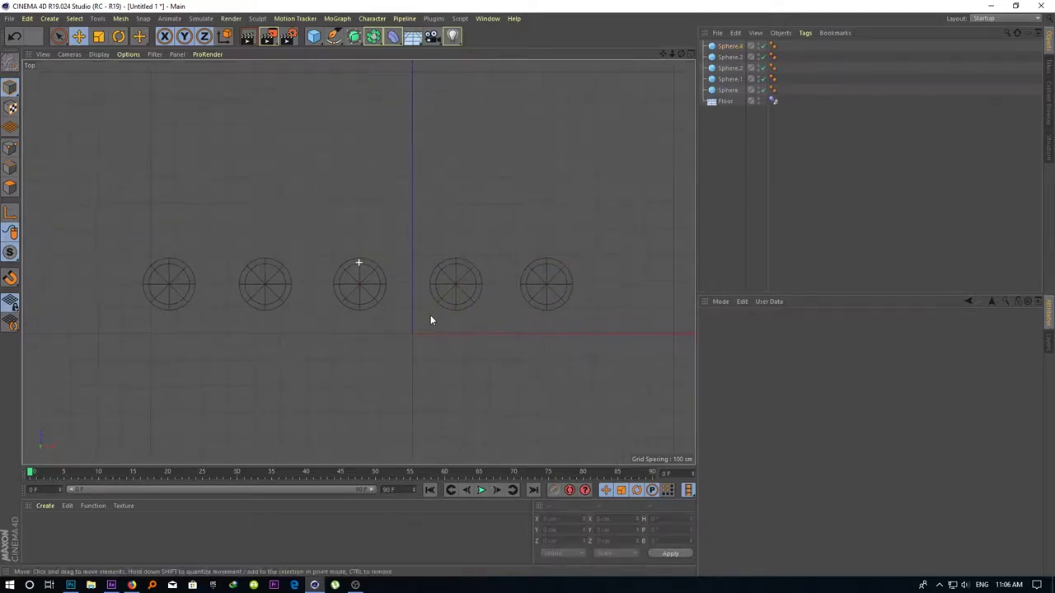
middle_click(480, 272)
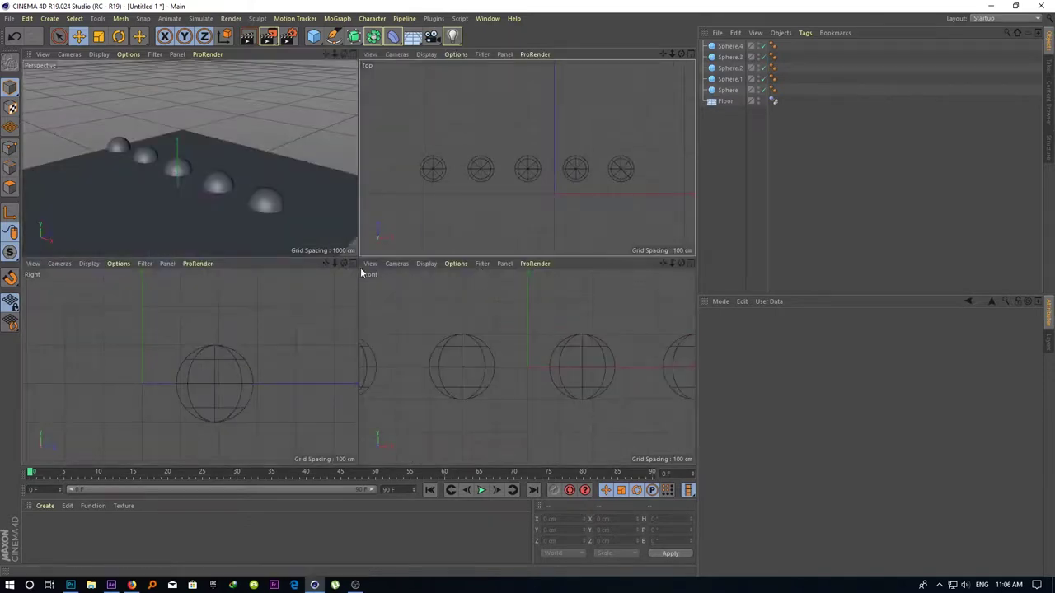
middle_click(222, 213)
Select all five spheres and raise them to about 141 cm on Y
left_click(535, 354)
left_click(430, 323, "shift")
left_click(330, 284, "shift")
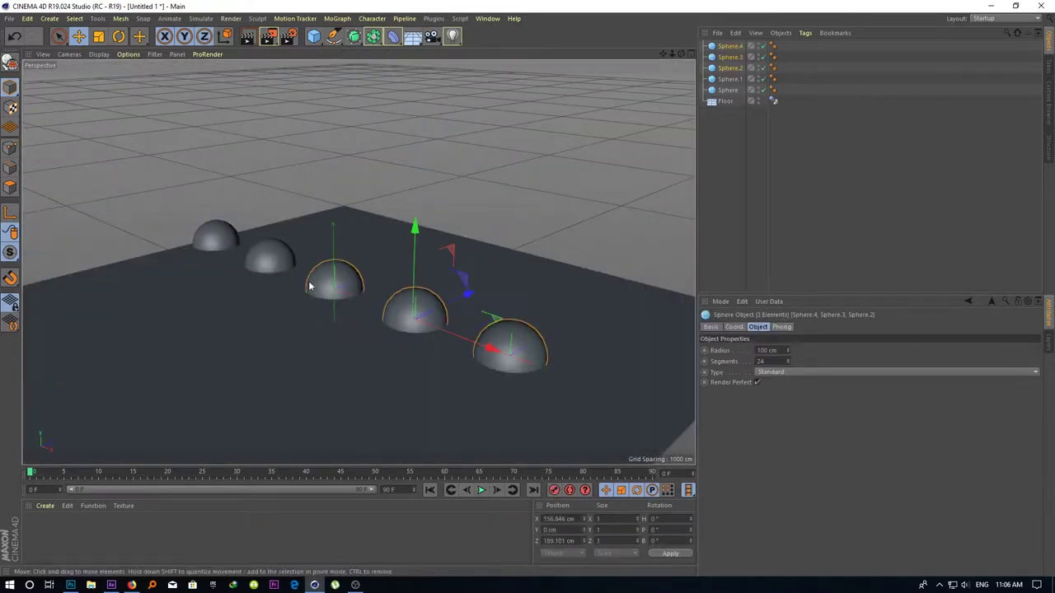
left_click(271, 257, "shift")
left_click(216, 236, "shift")
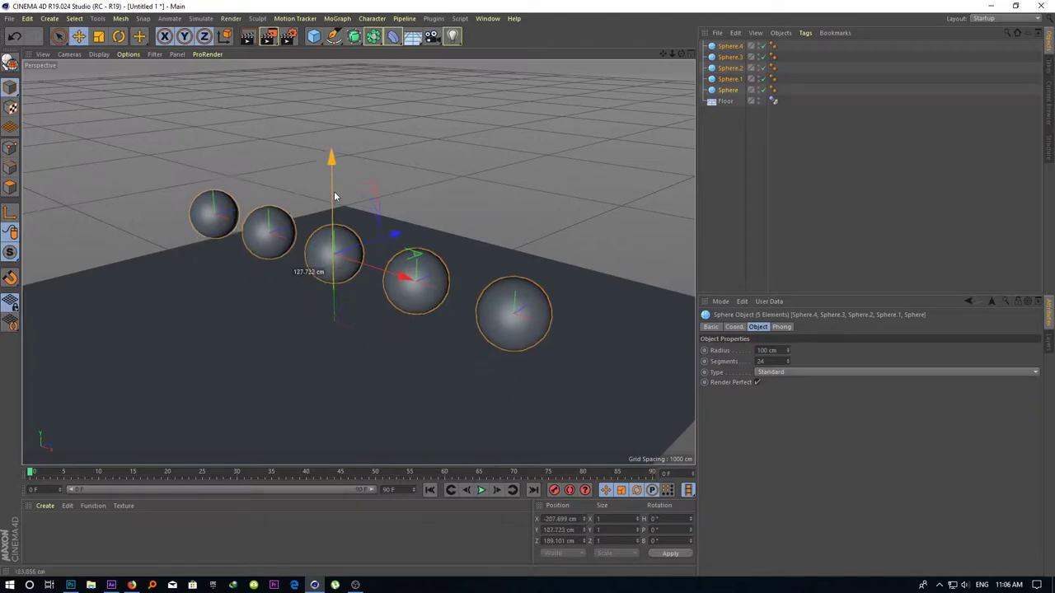
left_click_drag(333, 233, 334, 189)
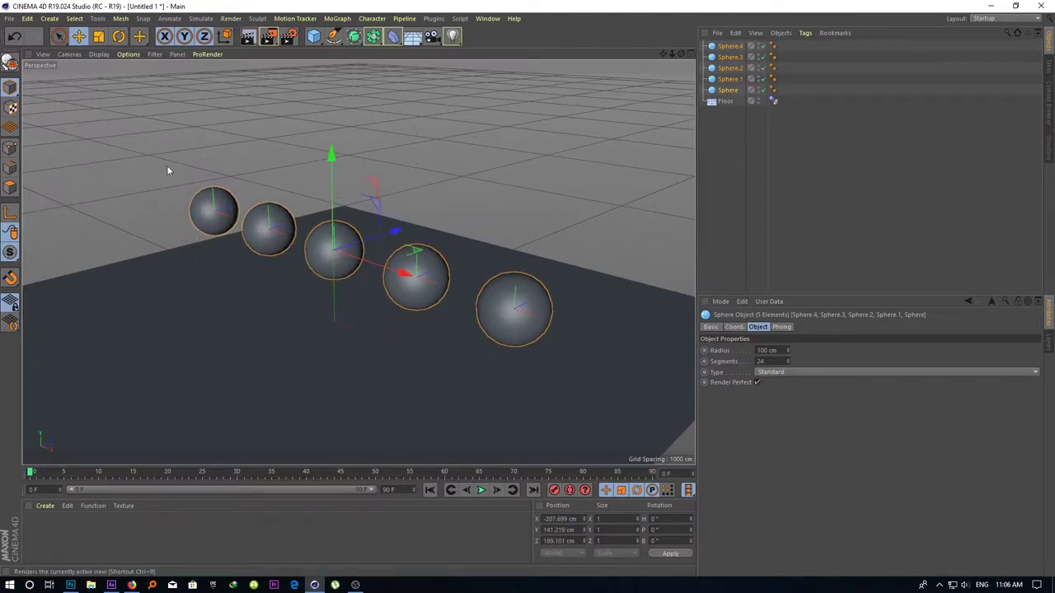
Render a preview, then make a pure white Mat (Value 100%) and apply it to the Floor
key("ctrl+r")
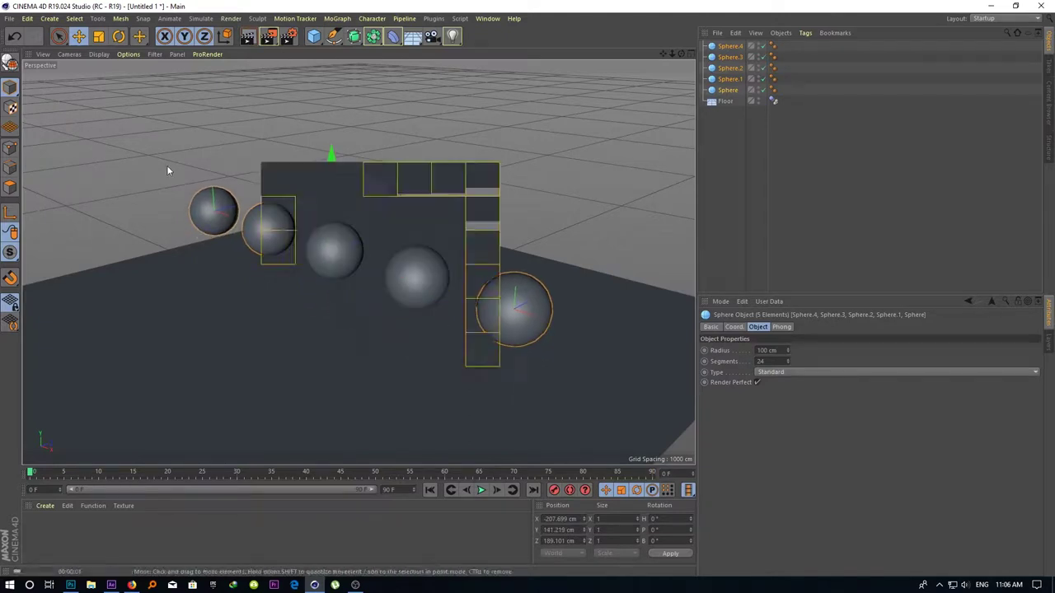
left_click(73, 518)
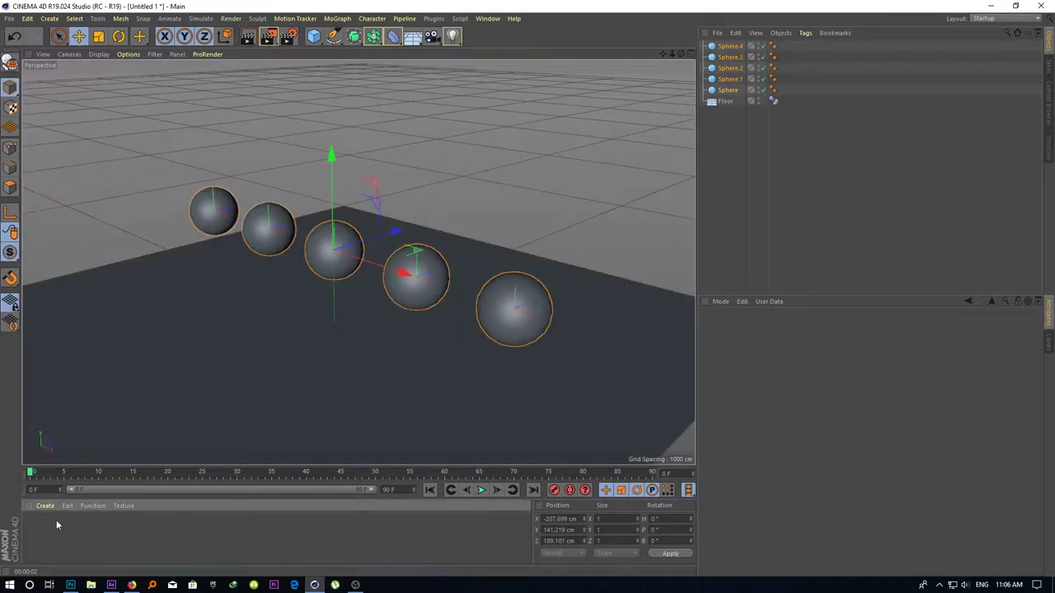
double_click(56, 524)
double_click(35, 523)
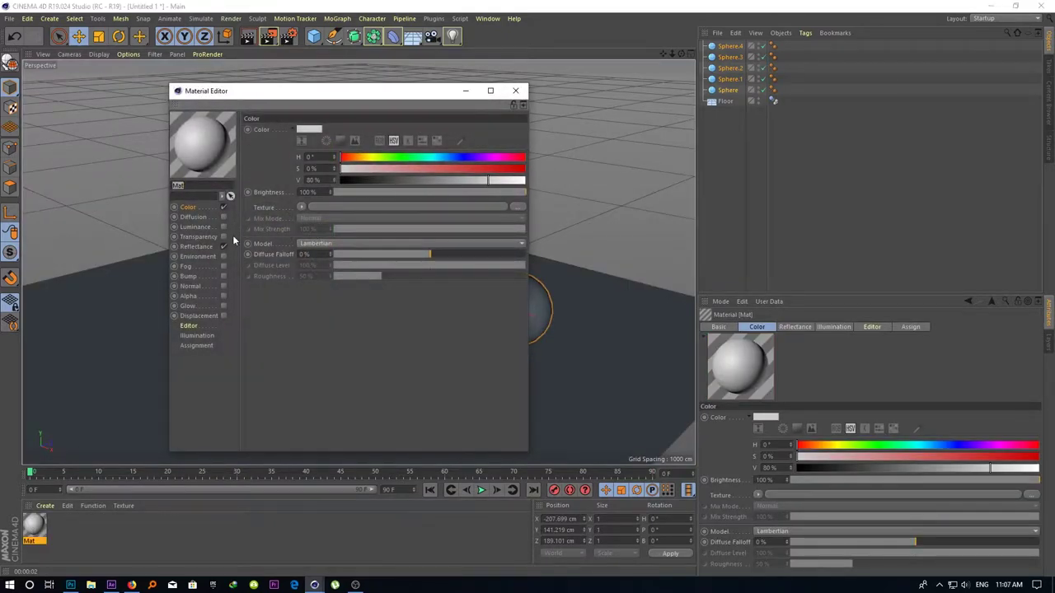
left_click_drag(449, 181, 525, 180)
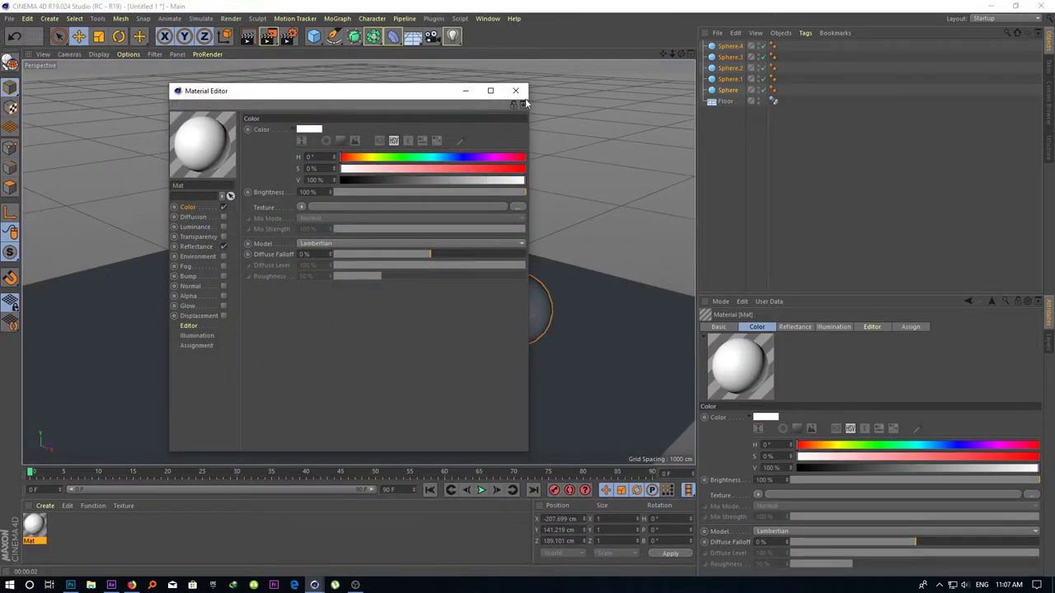
left_click(515, 91)
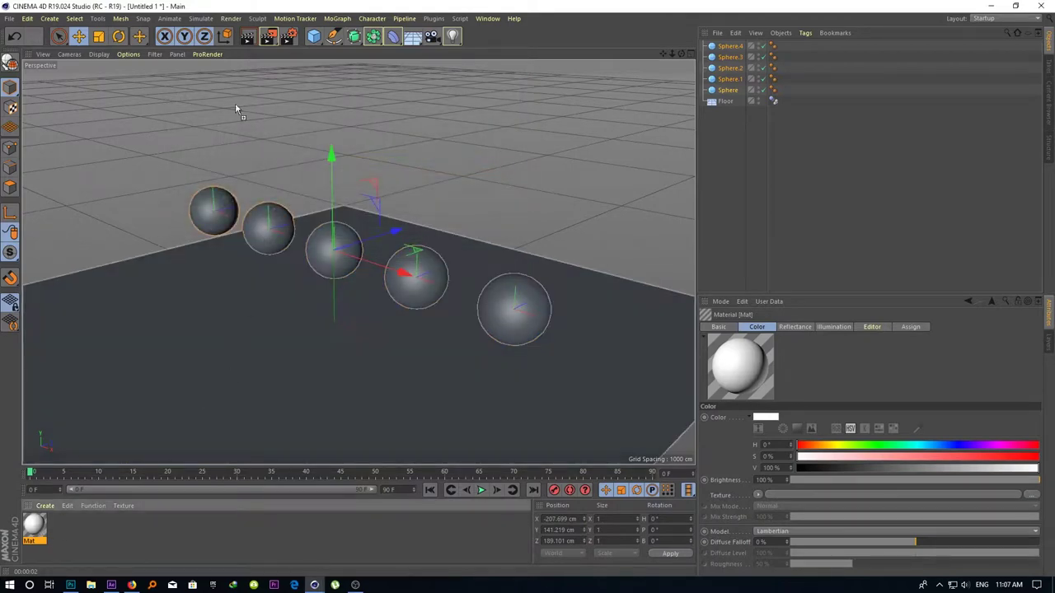
left_click_drag(34, 525, 214, 105)
left_click(250, 94)
Add the Ambient Occlusion effect in Render Settings and render the view
left_click(290, 35)
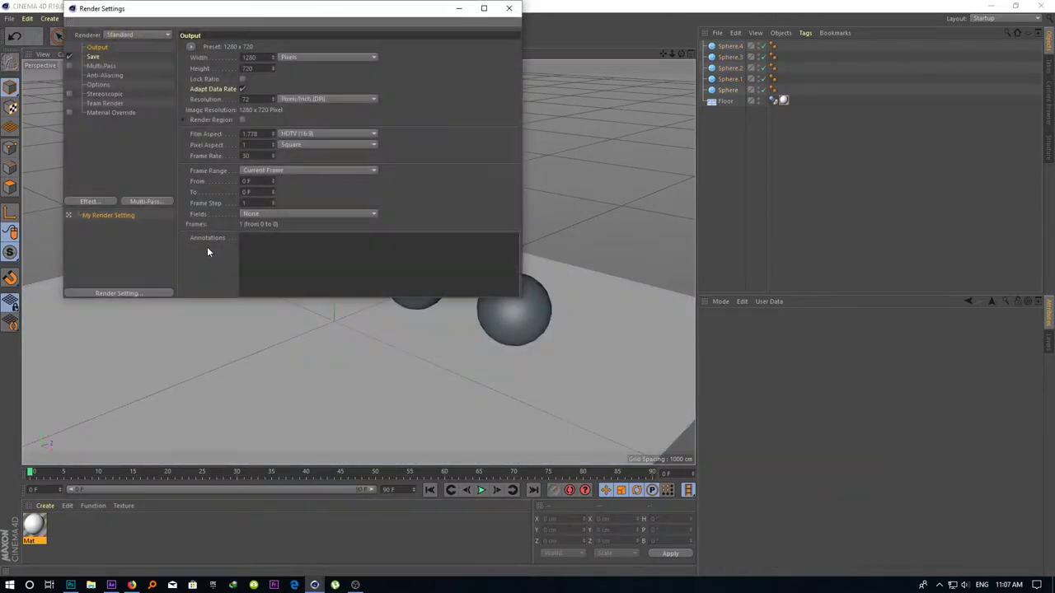
left_click(100, 203)
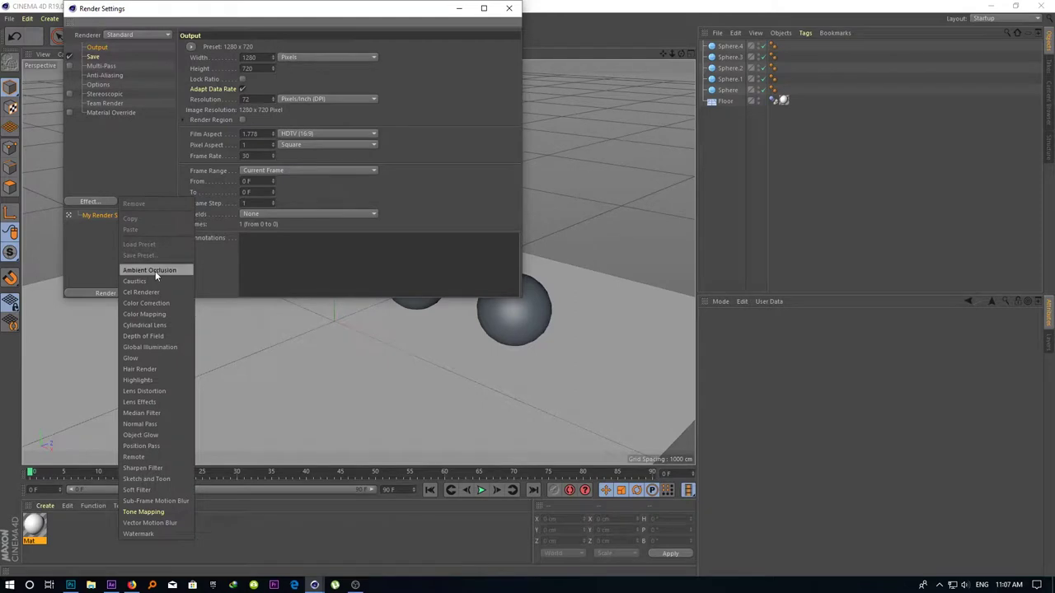
left_click(155, 271)
left_click(508, 8)
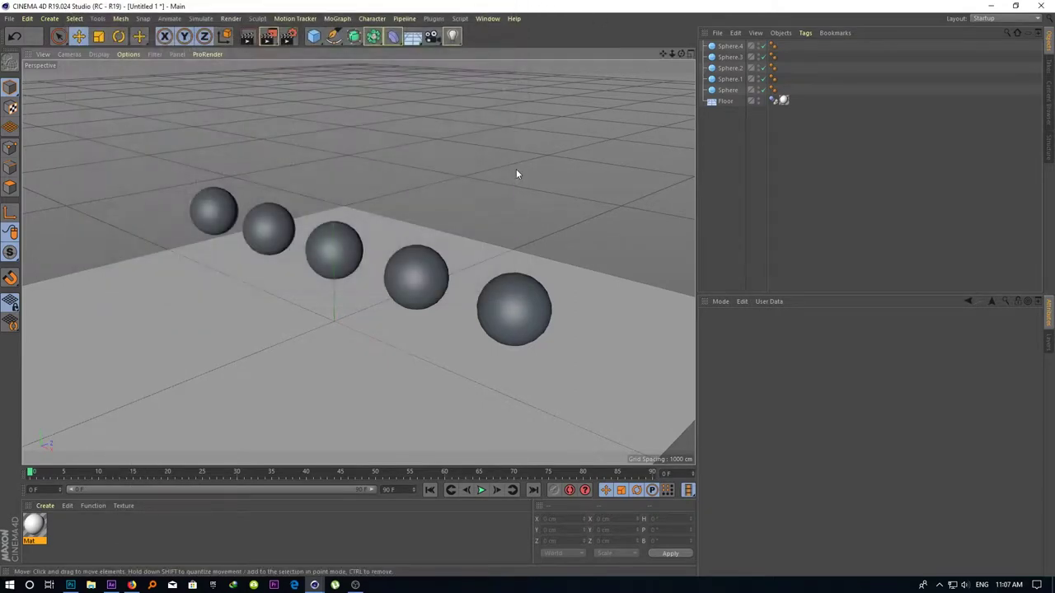
left_click(248, 36)
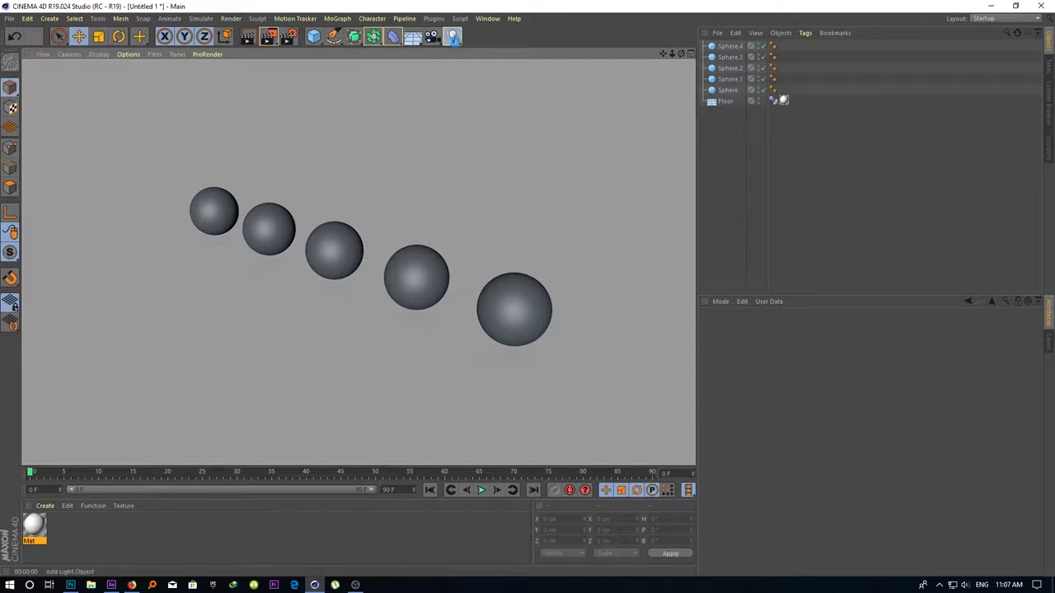
Add an omni Light and position it in the Top view
left_click(451, 36)
middle_click(420, 203)
left_click_drag(554, 192, 638, 75)
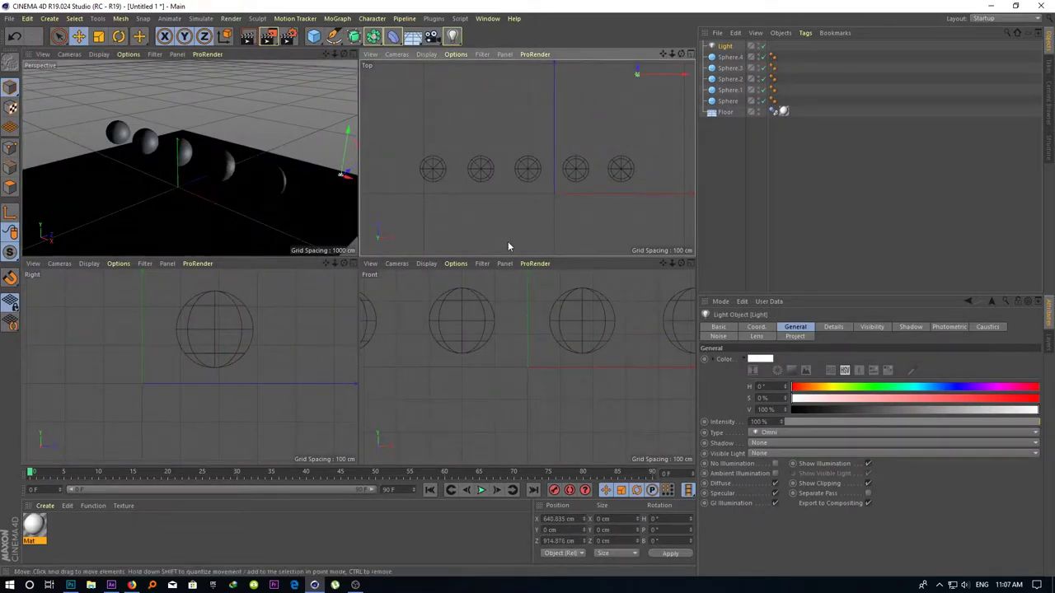
scroll(528, 160, "down", 3)
left_click_drag(524, 153, 498, 179)
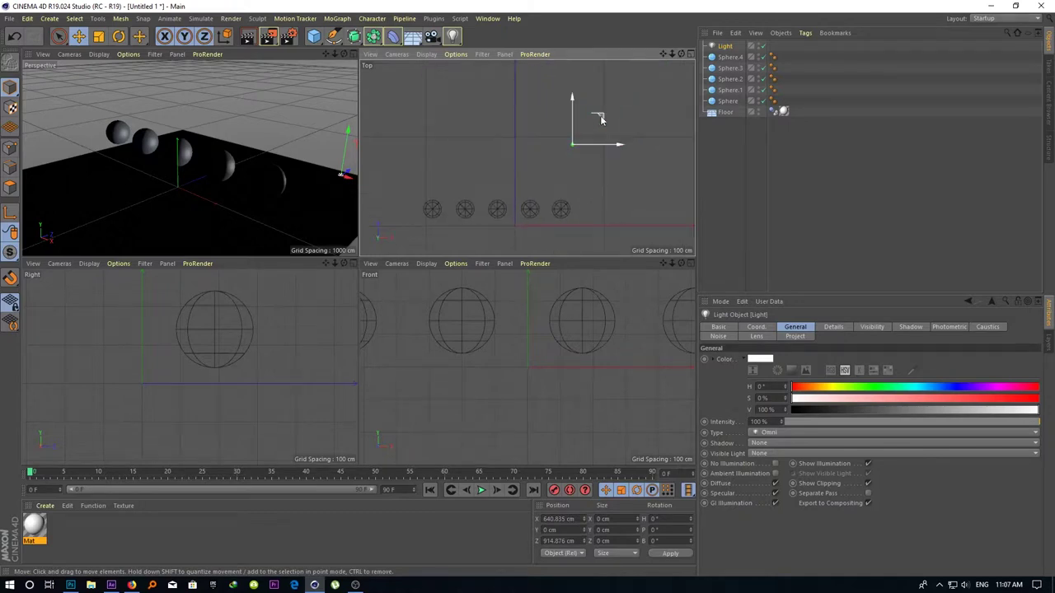
left_click_drag(601, 120, 651, 110)
scroll(239, 144, "down", 3)
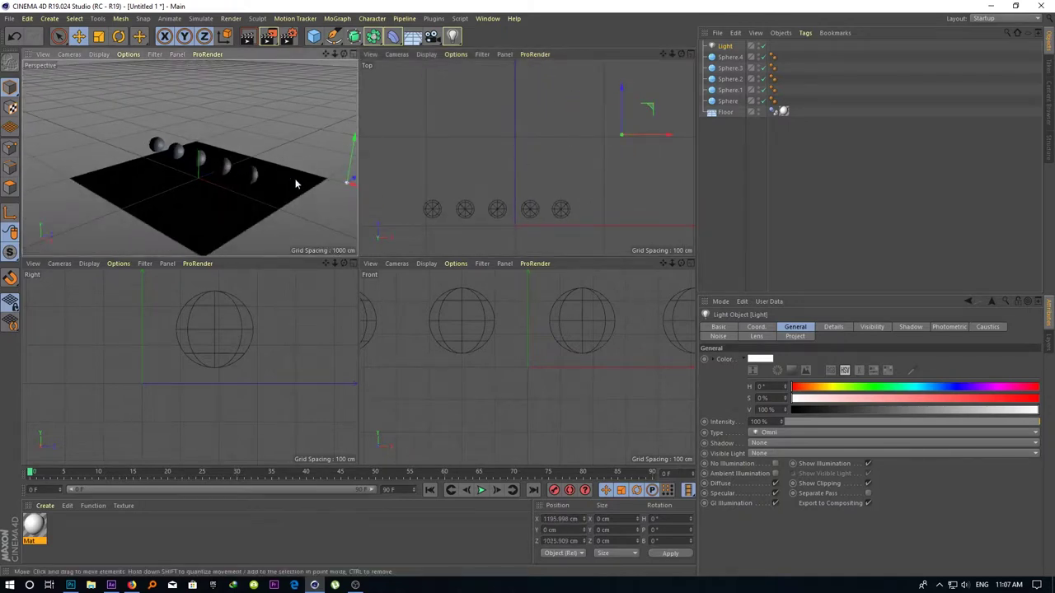
left_click_drag(351, 183, 289, 212)
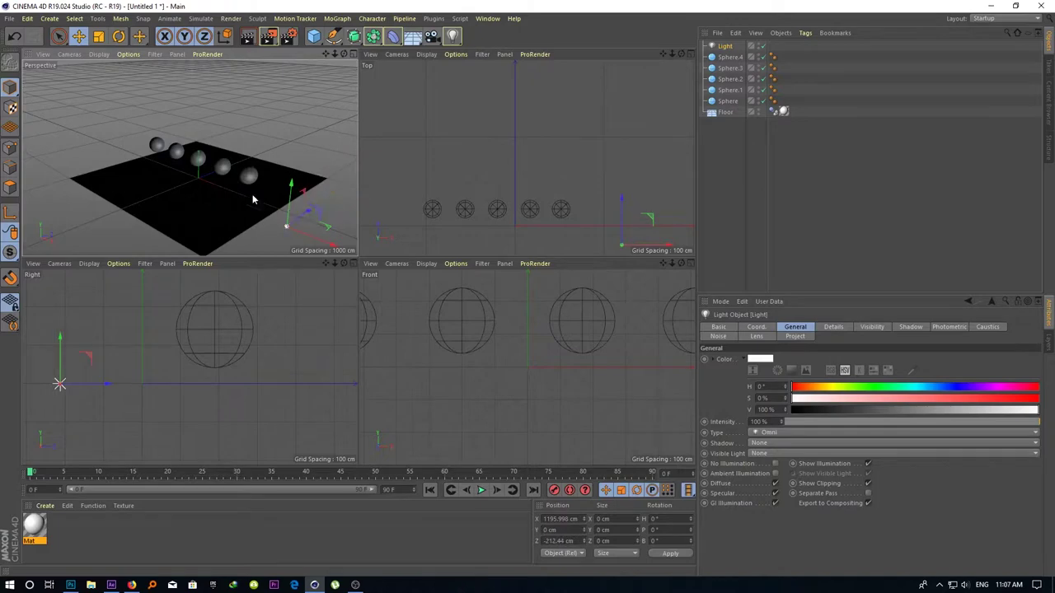
Lower the perspective camera around the spheres, deselect the light, and render a preview
middle_click(252, 195)
scroll(278, 259, "up", 2)
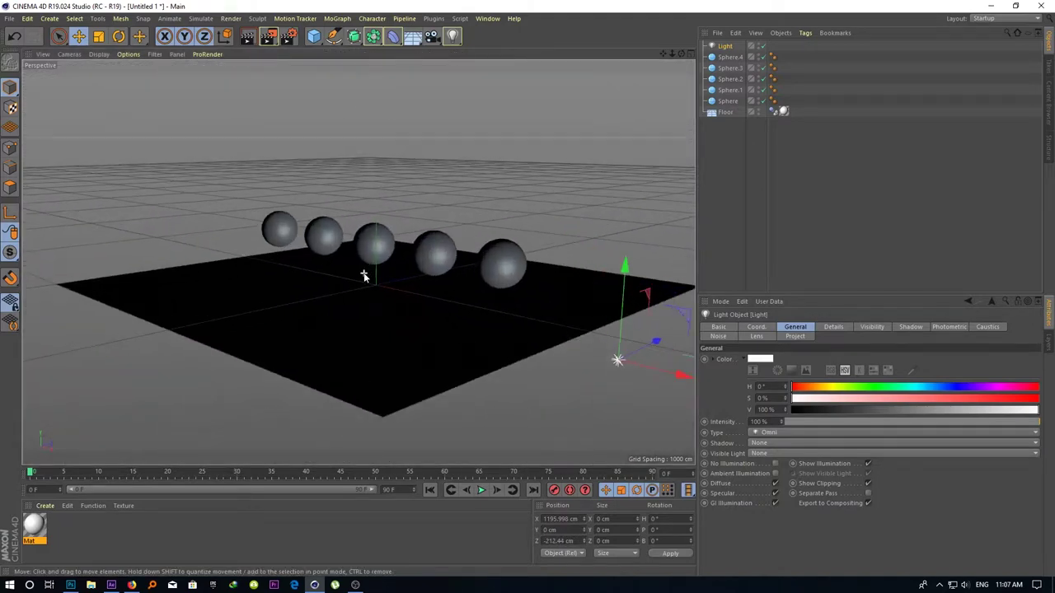
mouse_move(363, 276)
left_mouse_down()
mouse_move(323, 355)
mouse_move(302, 332)
mouse_move(247, 336)
mouse_move(243, 355)
left_mouse_up()
scroll(302, 332, "up", 2)
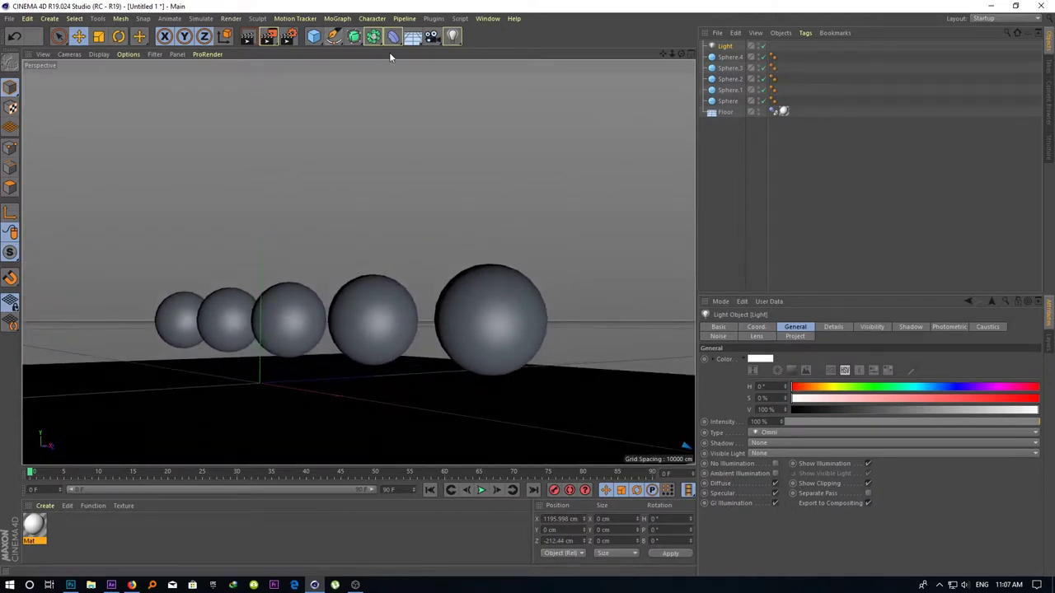
left_click(365, 135)
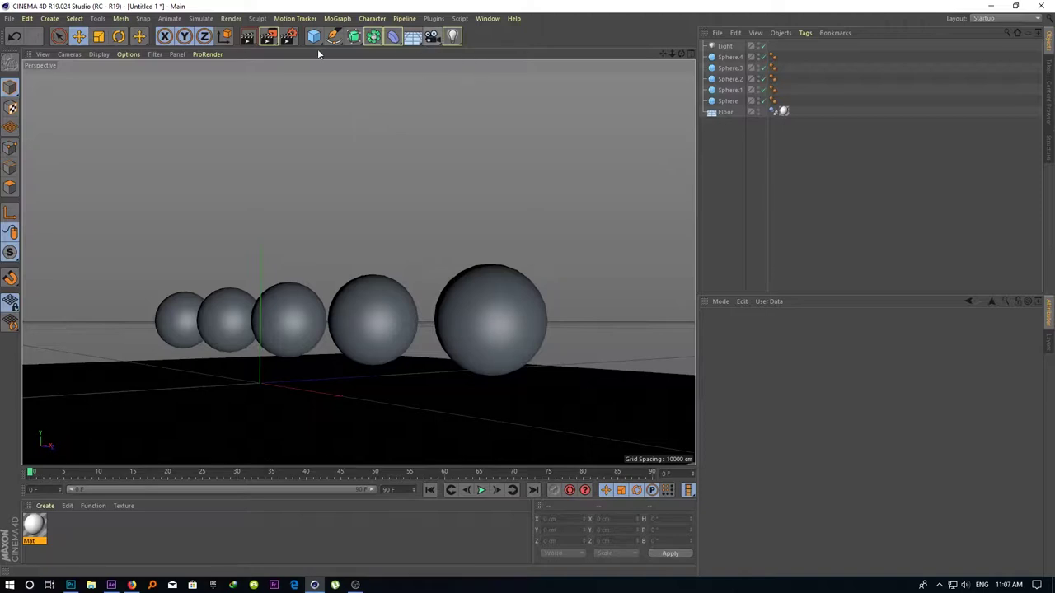
left_click(248, 39)
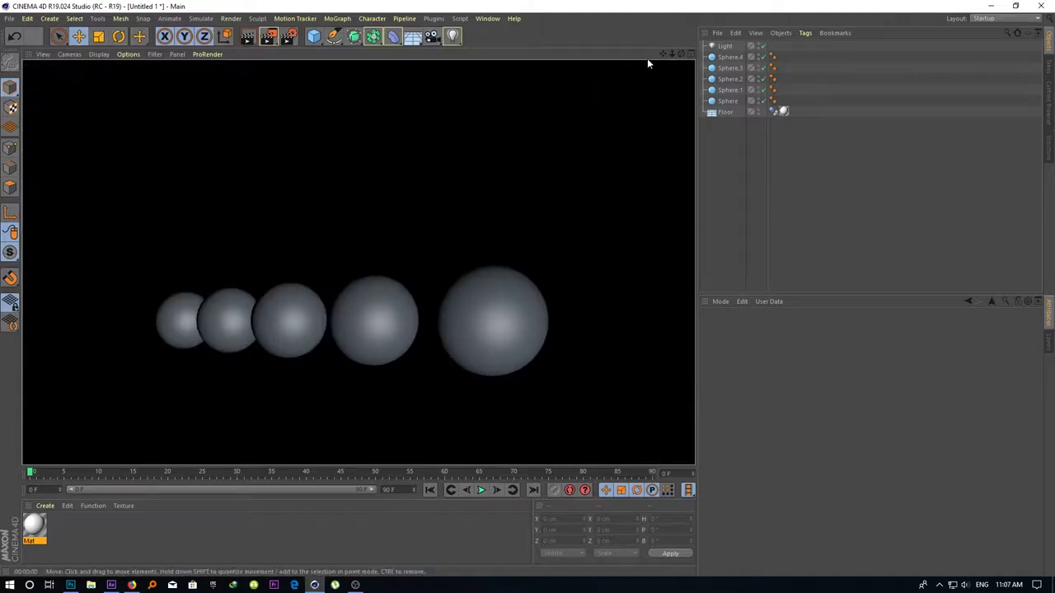
Add a Sky object and create a new material, Mat.1
left_click(412, 36)
left_click(452, 72)
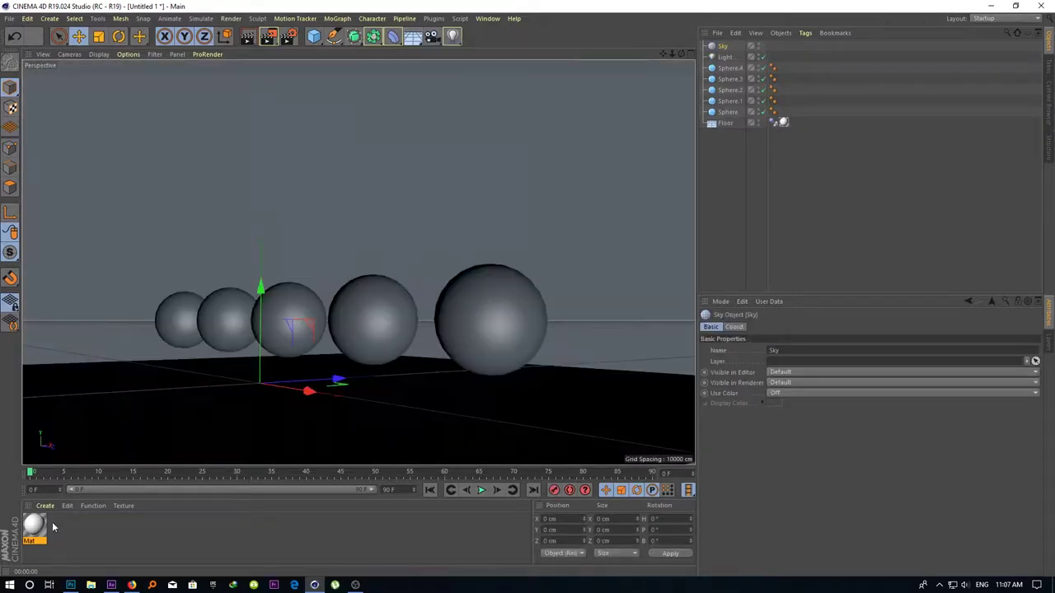
left_click(35, 528)
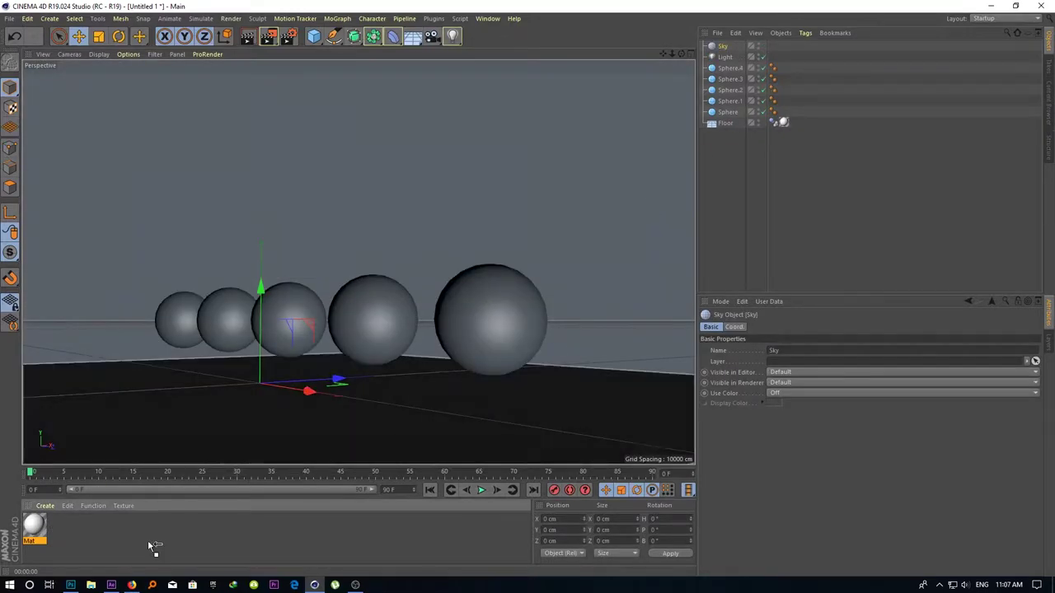
double_click(69, 532)
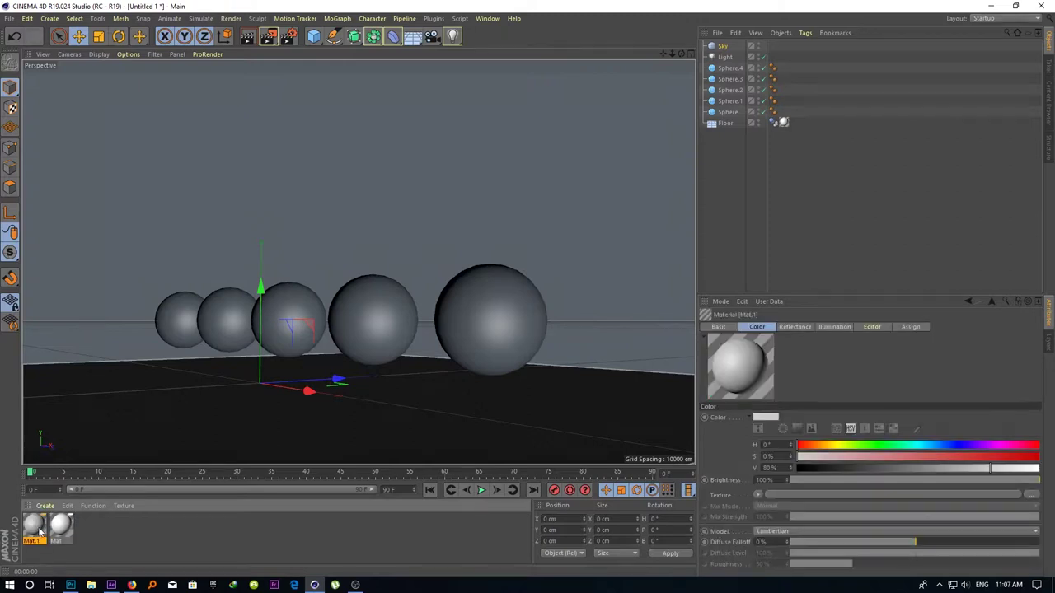
double_click(59, 524)
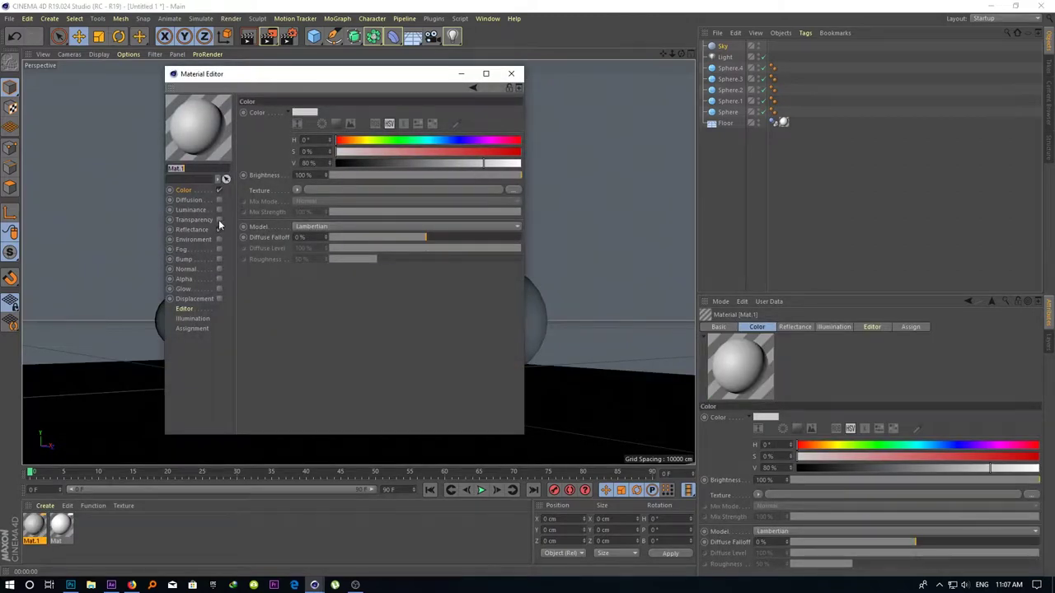
Make Mat.1 a luminance-only white material and apply it to the Sky
left_click(219, 219)
left_click(218, 189)
left_click(219, 229)
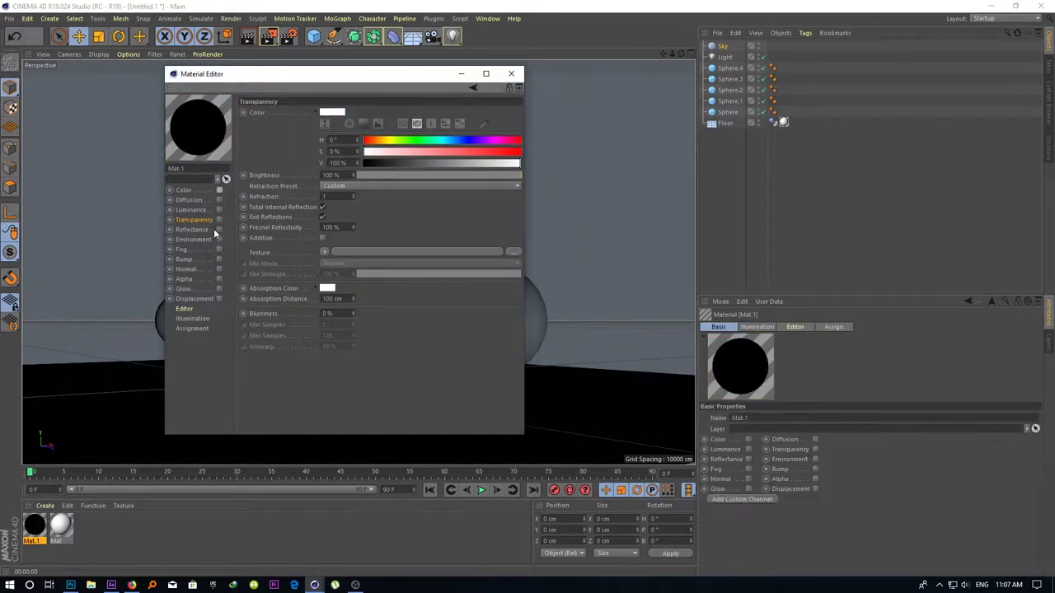
left_click(218, 210)
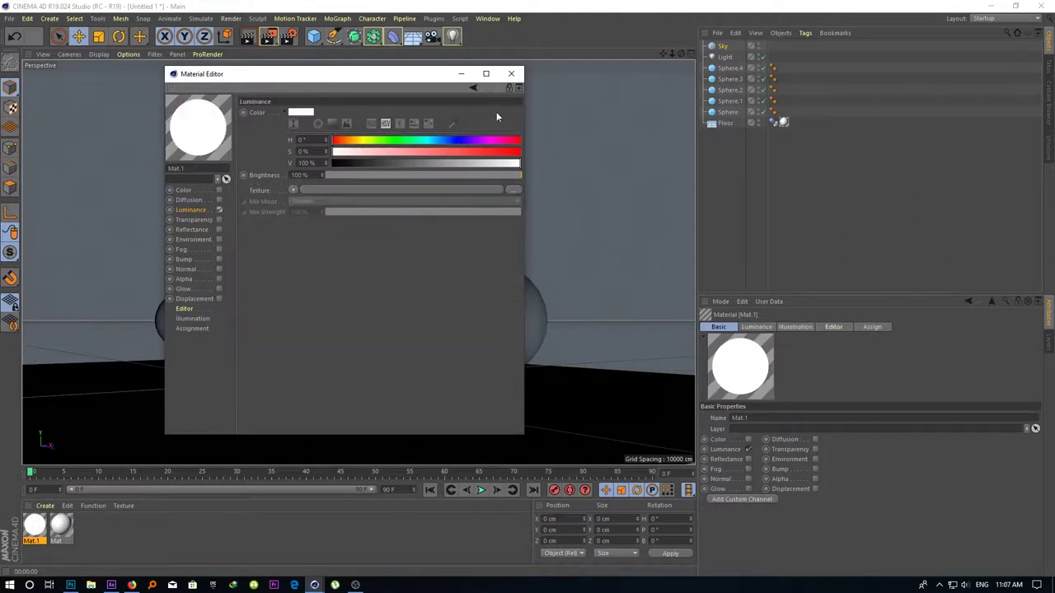
left_click(511, 75)
left_click_drag(33, 525, 500, 202)
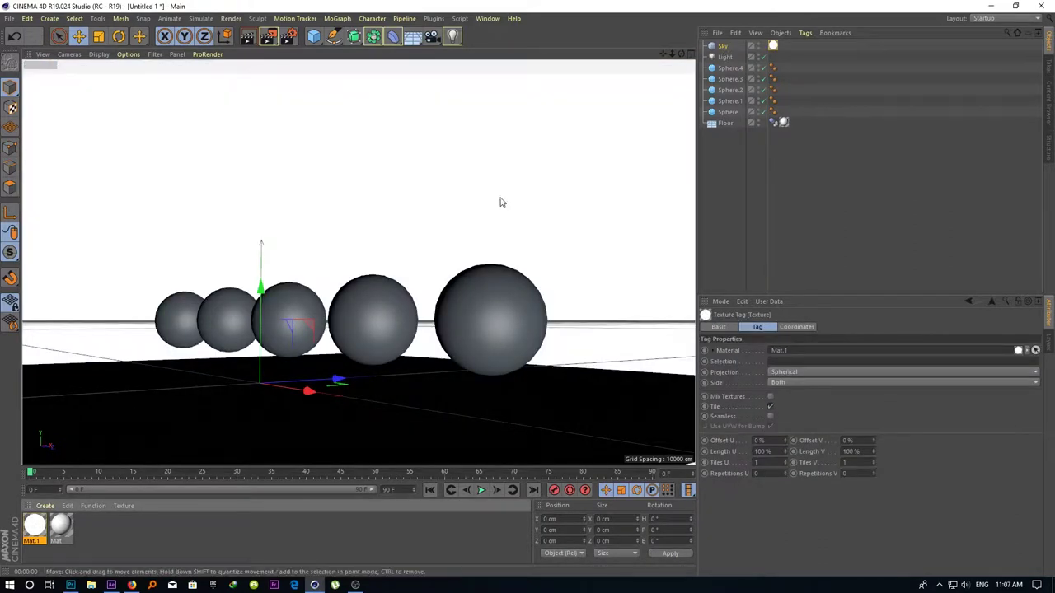
left_click(500, 202)
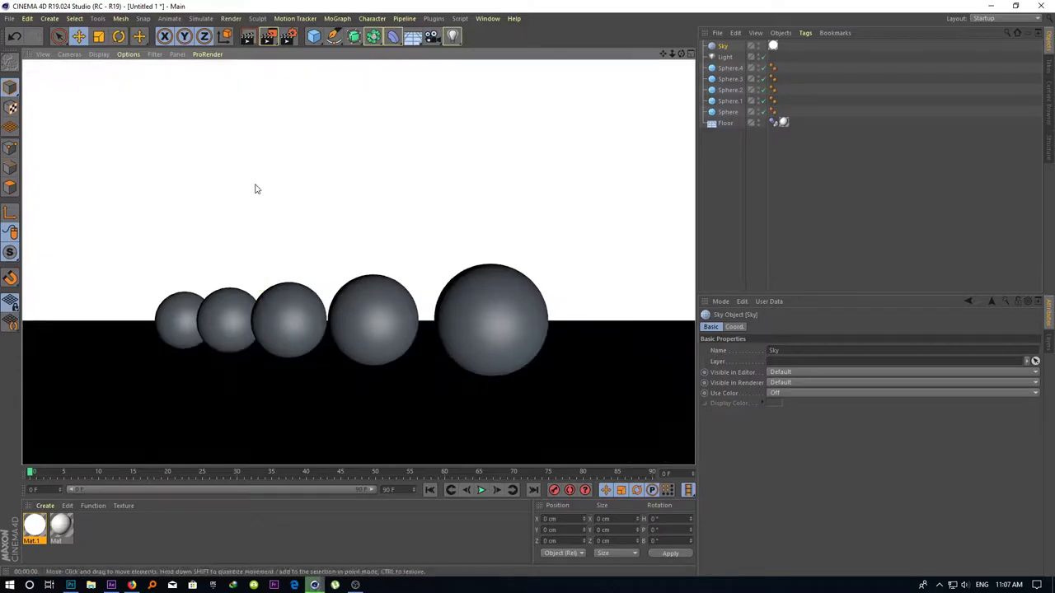
Look down over the floor, render a preview, and apply Mat.1 to the Floor
left_click(736, 139)
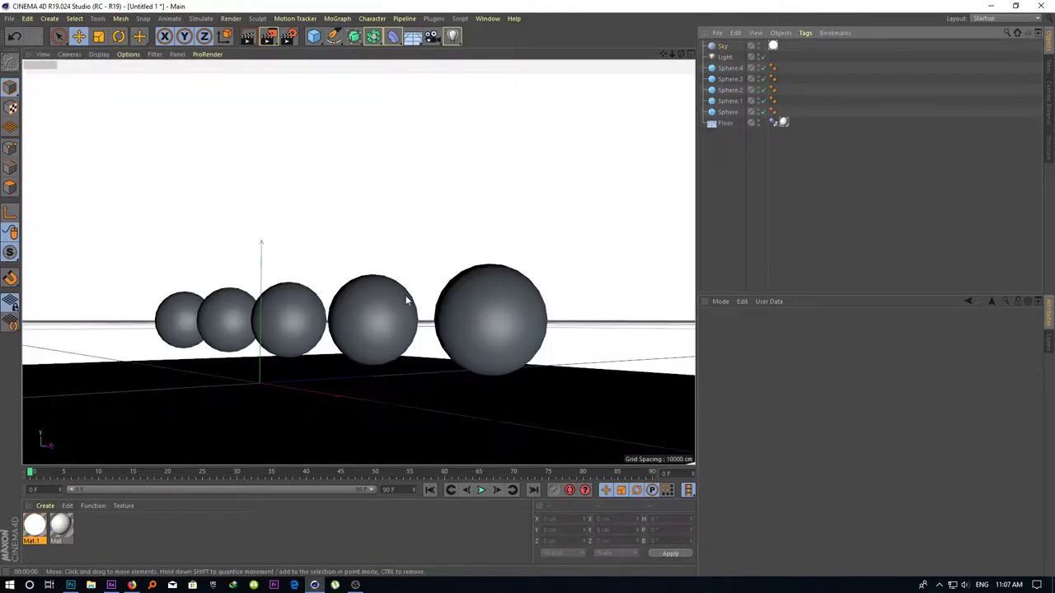
left_click_drag(680, 54, 361, 376)
left_click(245, 38)
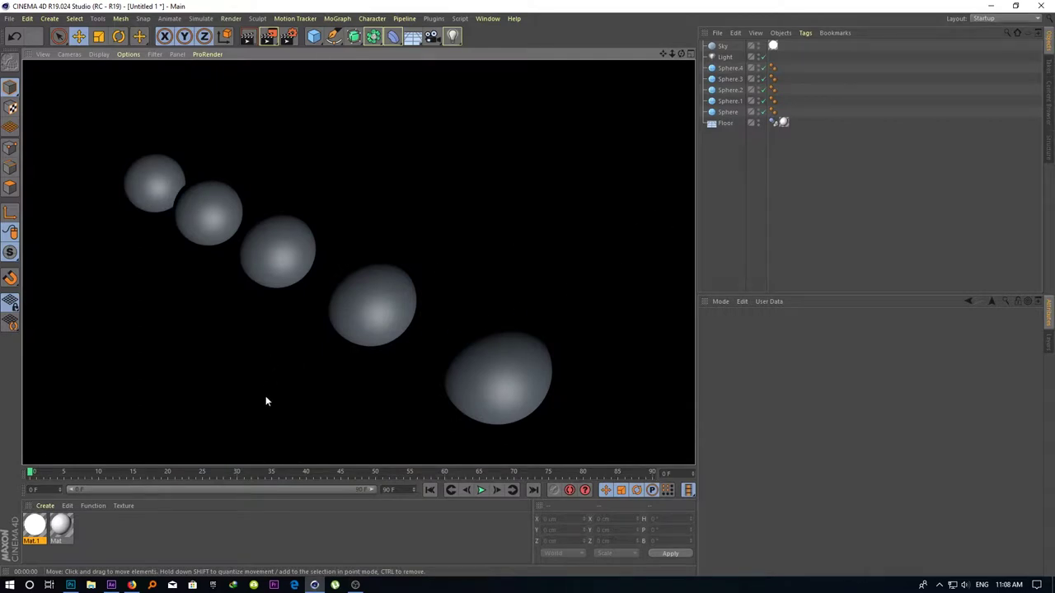
left_click_drag(35, 527, 266, 389)
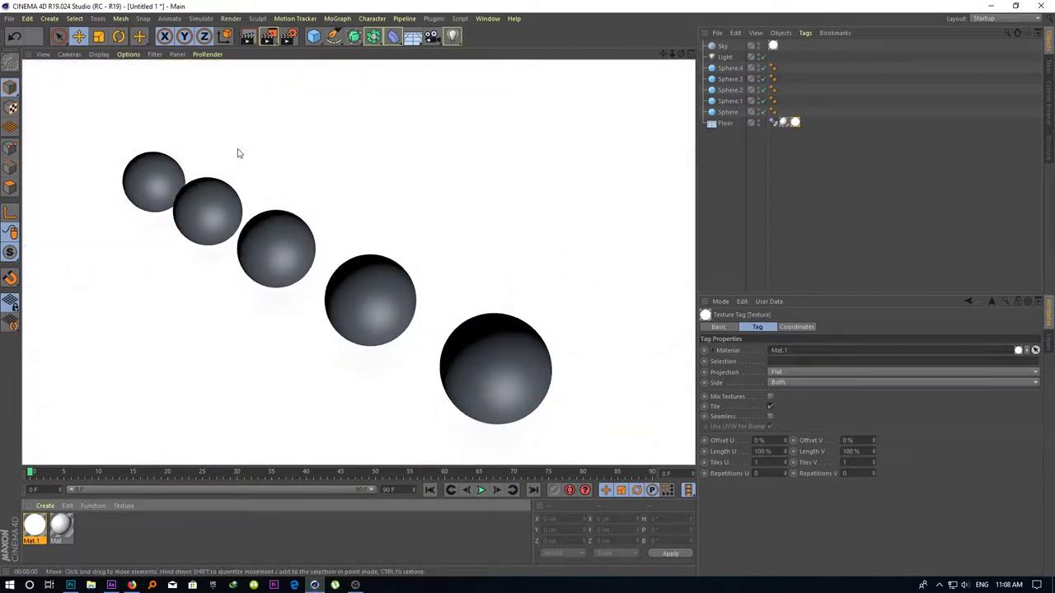
Remove the added material tags from the Floor, keeping its original Mat tag first
left_click(725, 56)
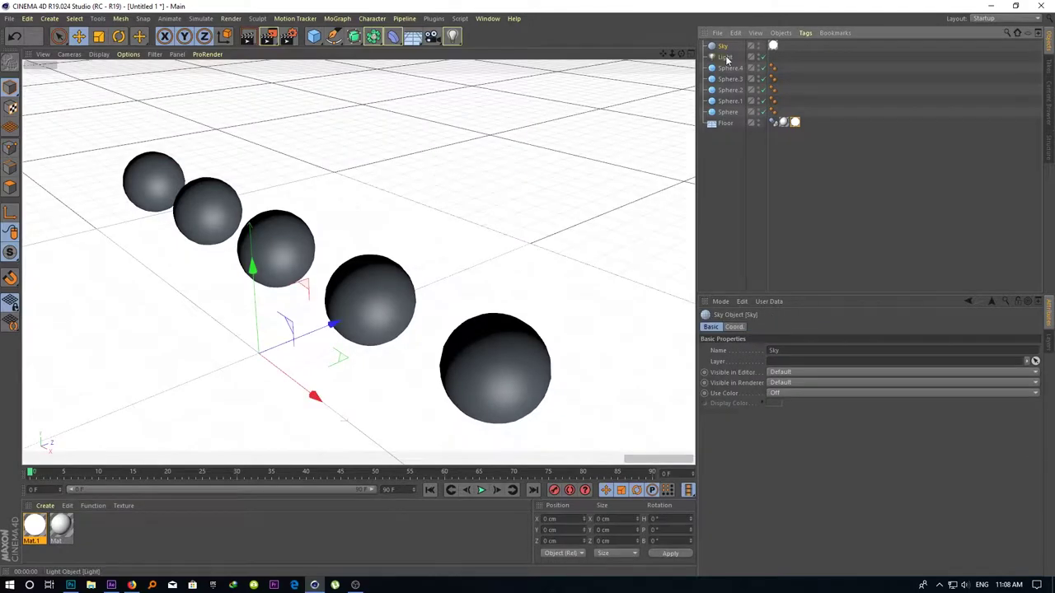
scroll(438, 266, "down", 5)
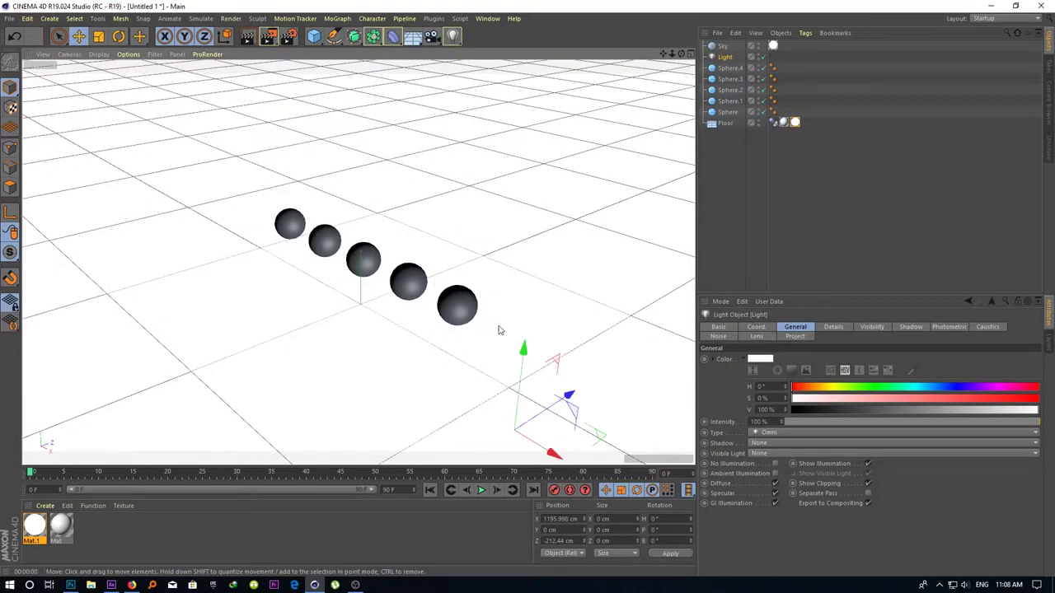
left_click(794, 124)
key("Delete")
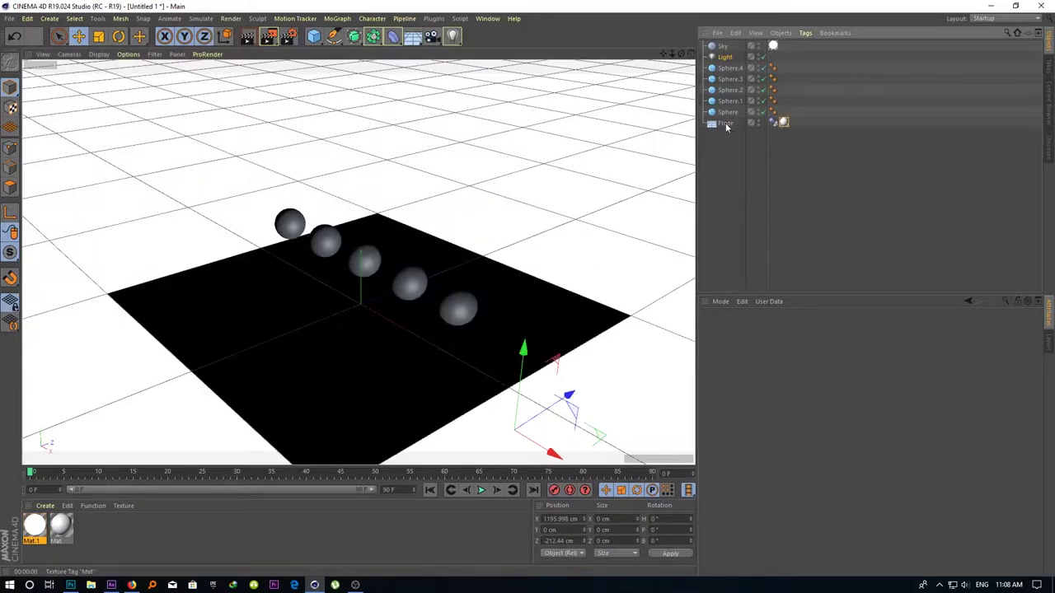
left_click_drag(726, 126, 726, 124)
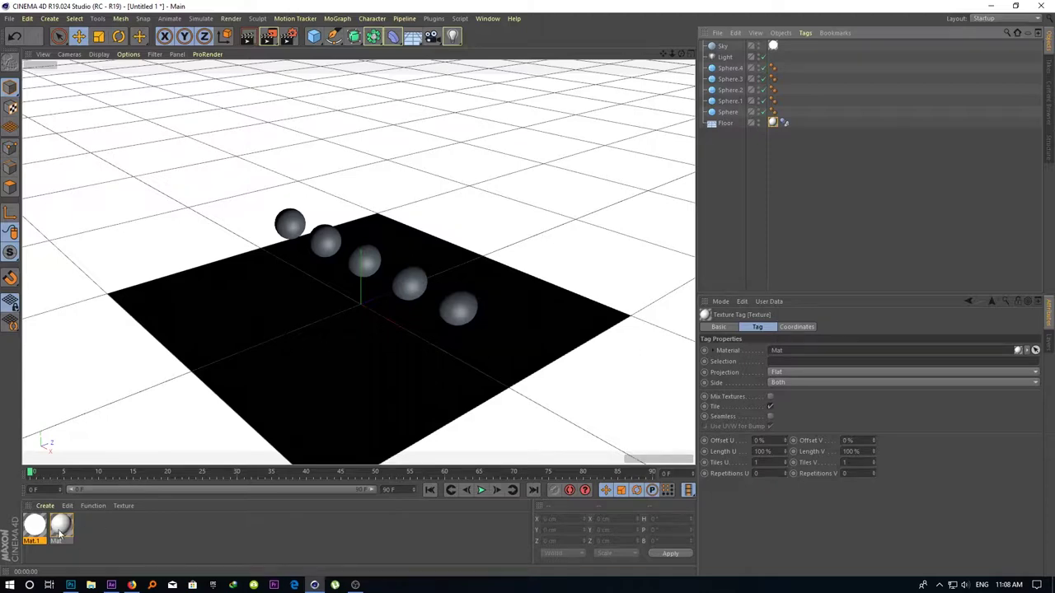
left_click_drag(33, 525, 366, 316)
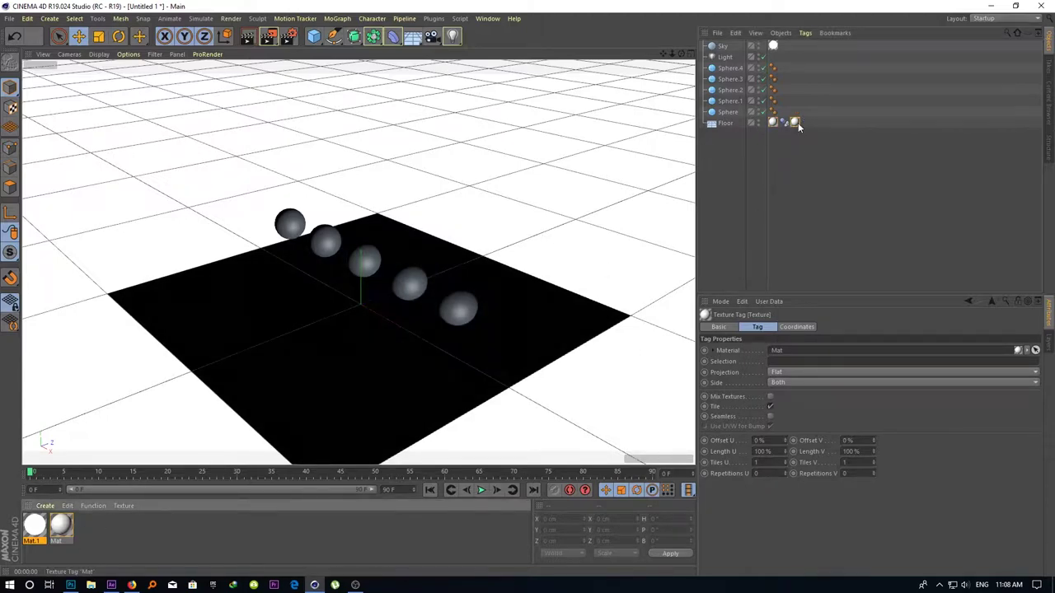
key("Delete")
Move the light up and to the left and render a preview
left_click(724, 56)
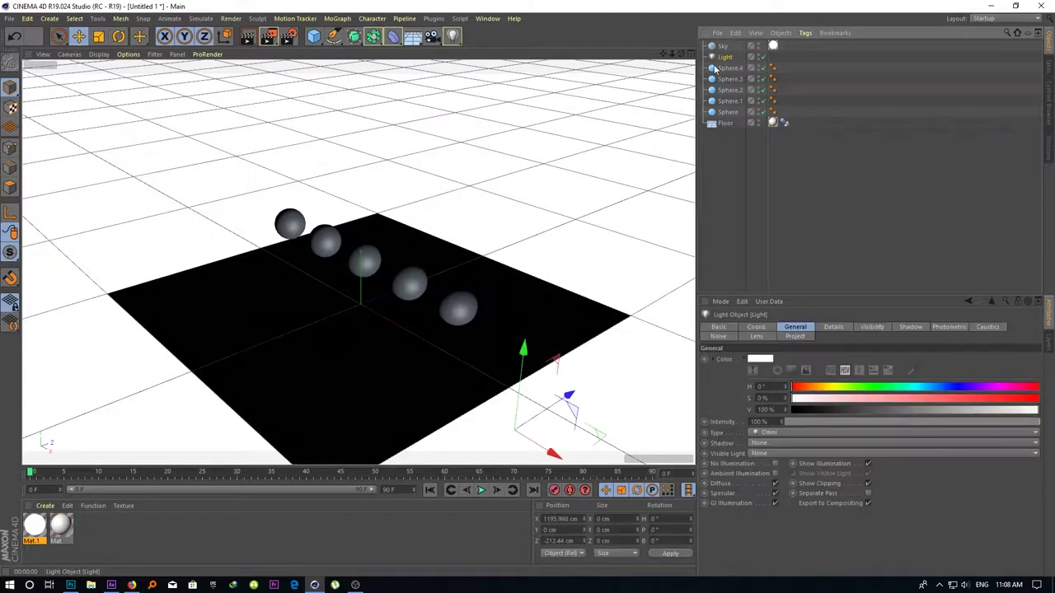
mouse_move(532, 327)
left_mouse_down()
mouse_move(518, 276)
mouse_move(575, 252)
left_mouse_up()
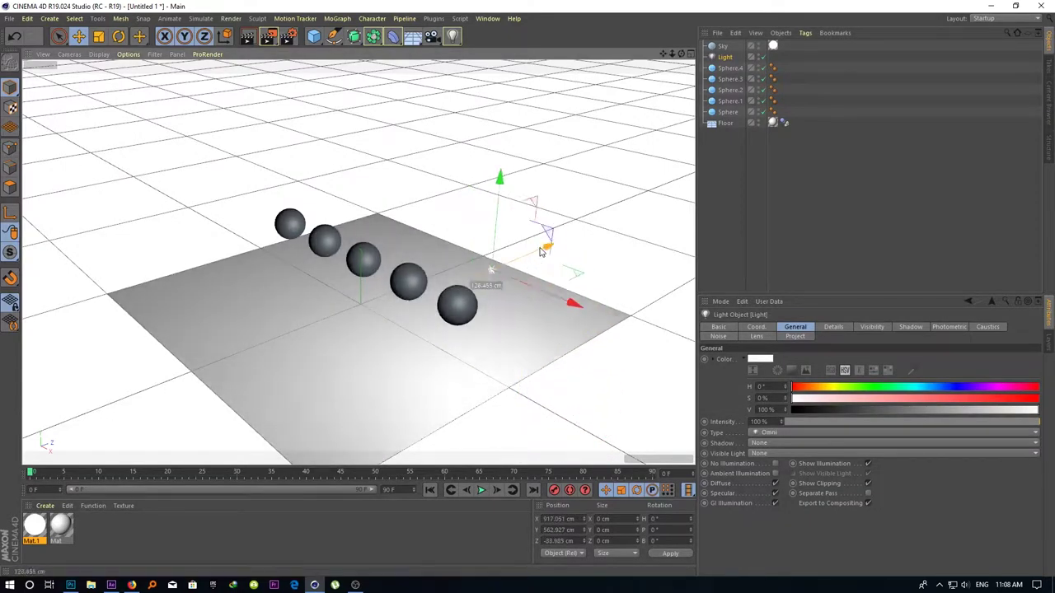
left_click(248, 38)
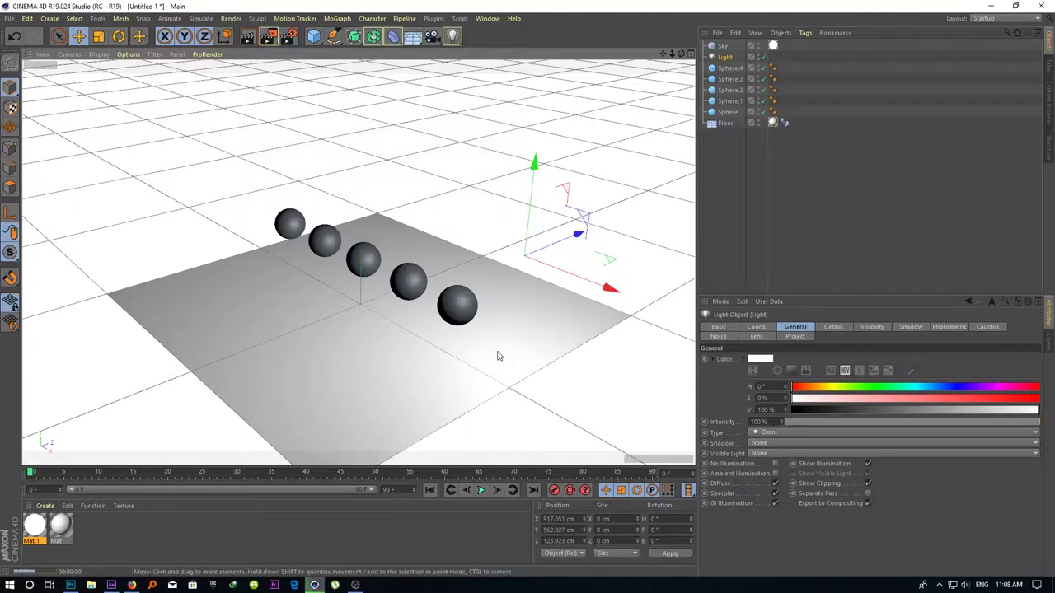
Set the light to Visible with Shadow Maps (Soft) and render to check
left_click(760, 454)
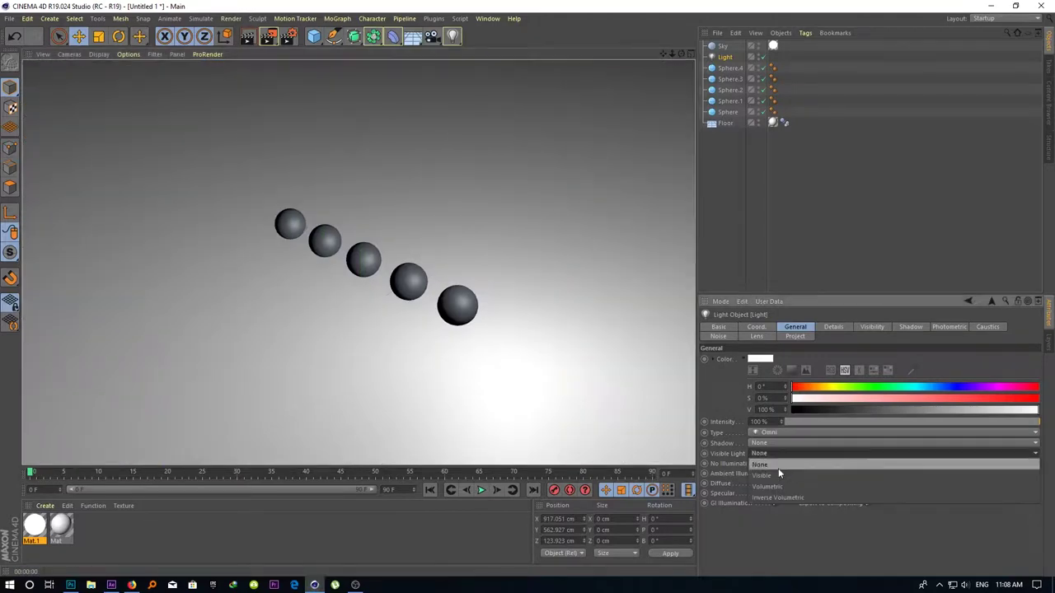
left_click(777, 477)
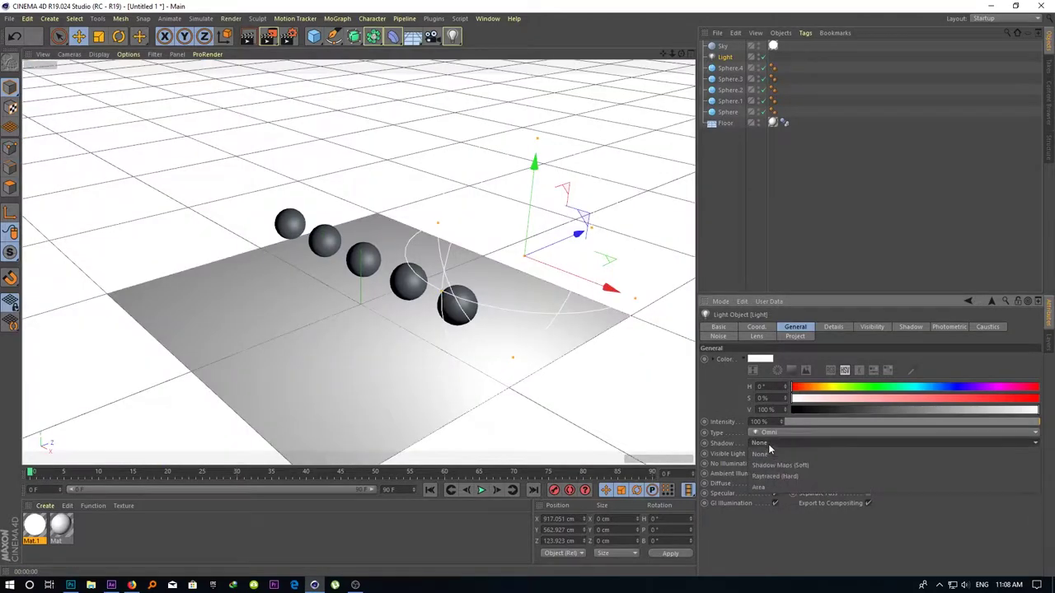
left_click(768, 443)
left_click(772, 467)
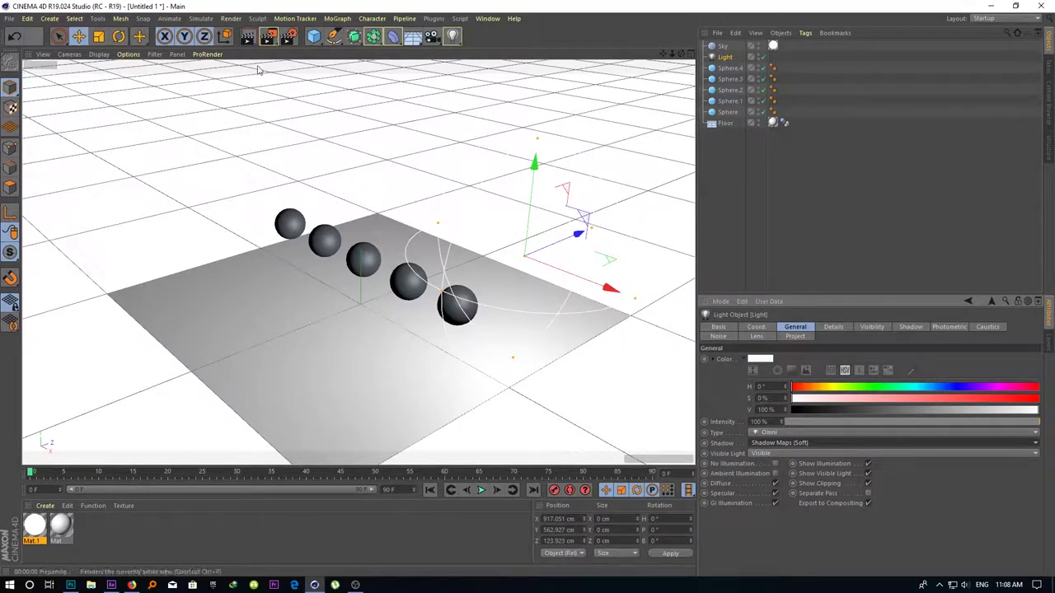
left_click(247, 38)
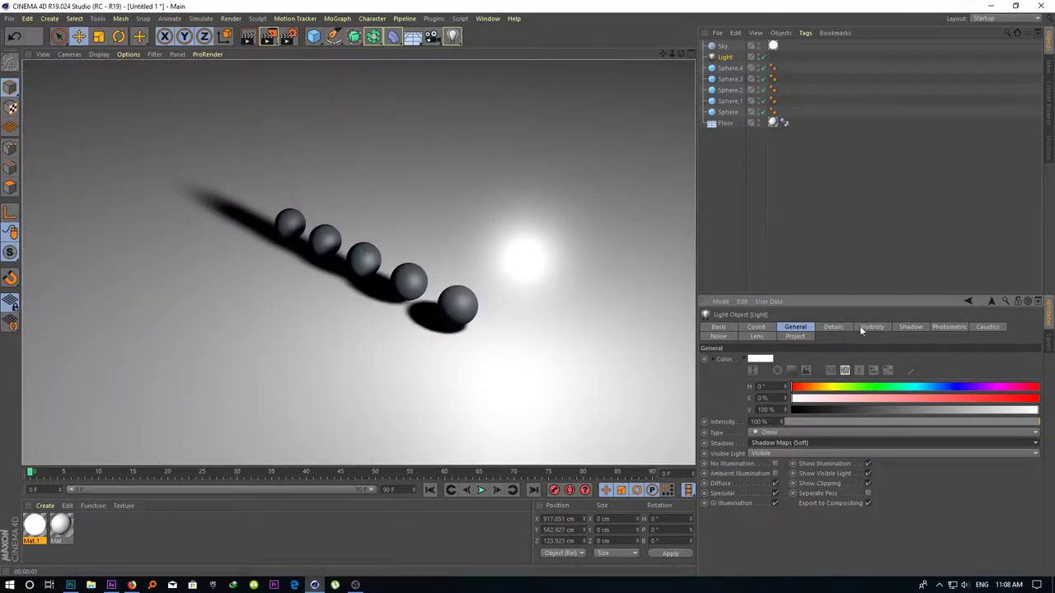
Lower the shadow density to 47%, render, then orbit to a lower camera angle
left_click(911, 327)
left_click_drag(811, 375, 811, 381)
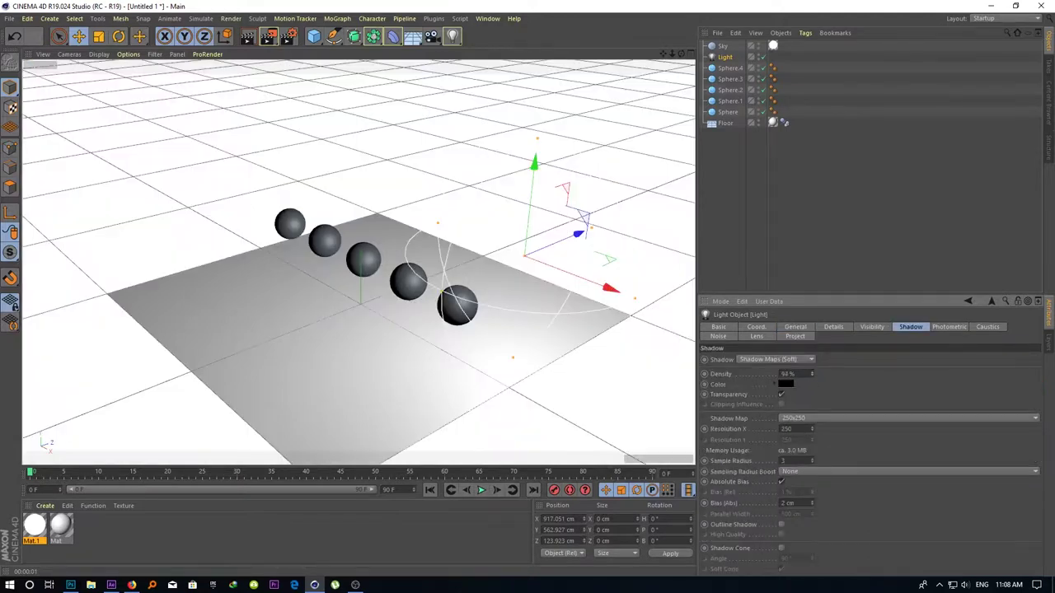
left_click(252, 38)
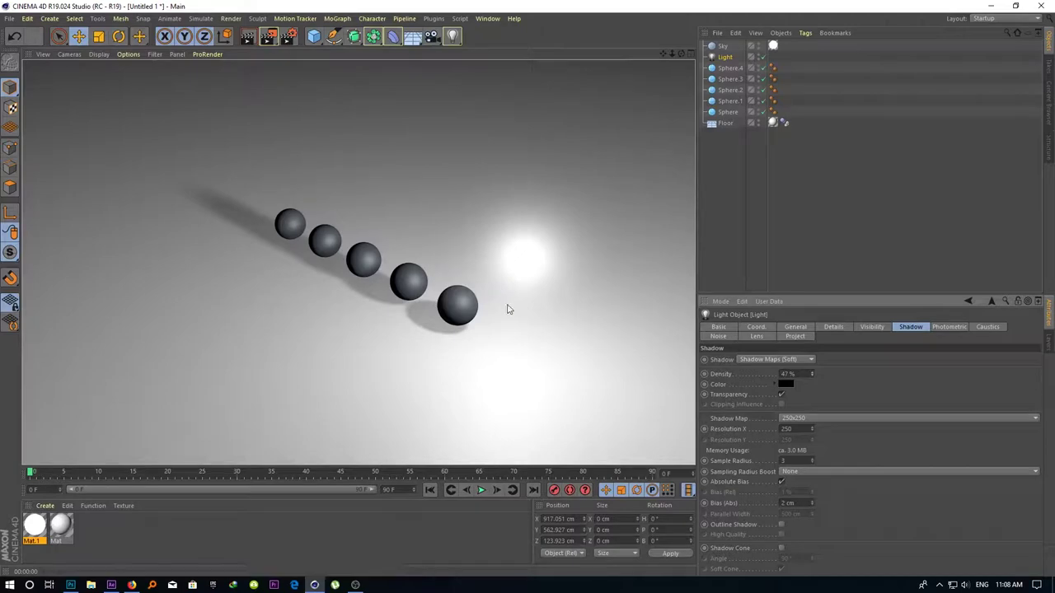
left_click(458, 321)
mouse_move(457, 321)
left_mouse_down()
mouse_move(414, 356)
mouse_move(318, 333)
left_mouse_up()
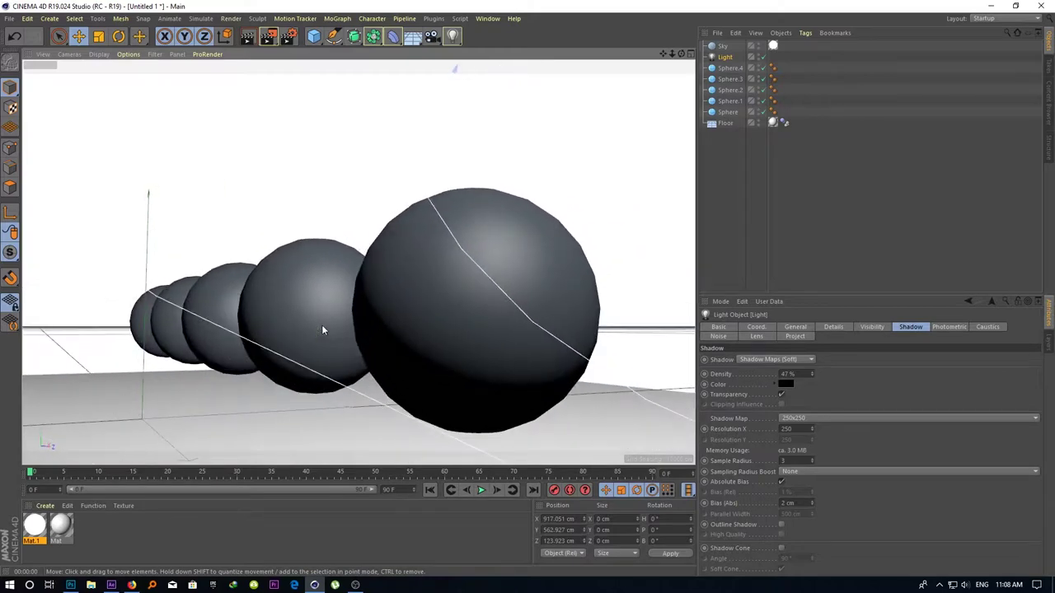
Move the camera closer around the spheres and render a preview
left_click_drag(318, 333, 334, 329)
left_click(248, 38)
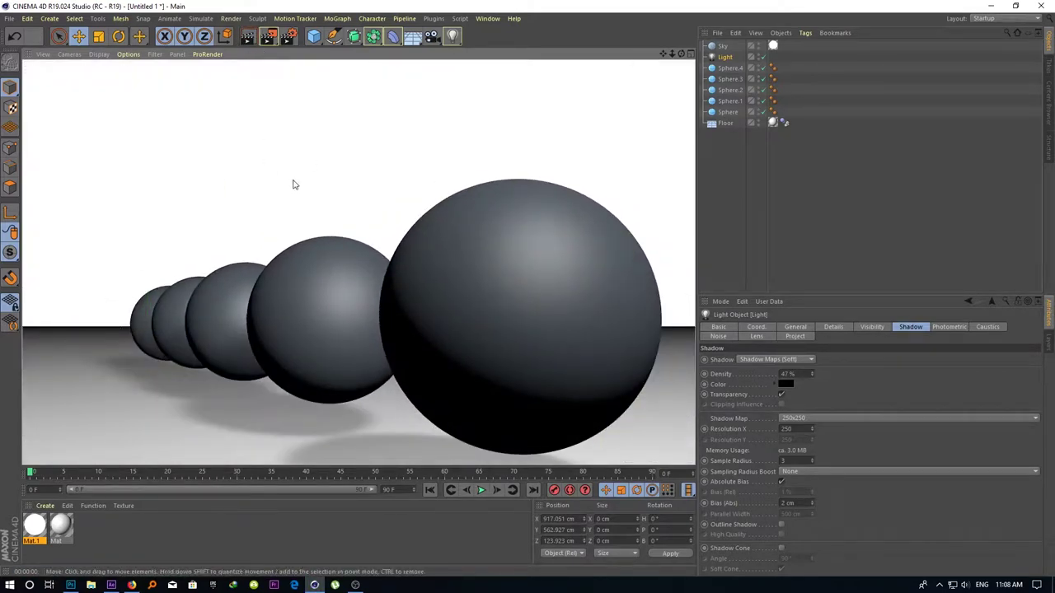
left_click(426, 286)
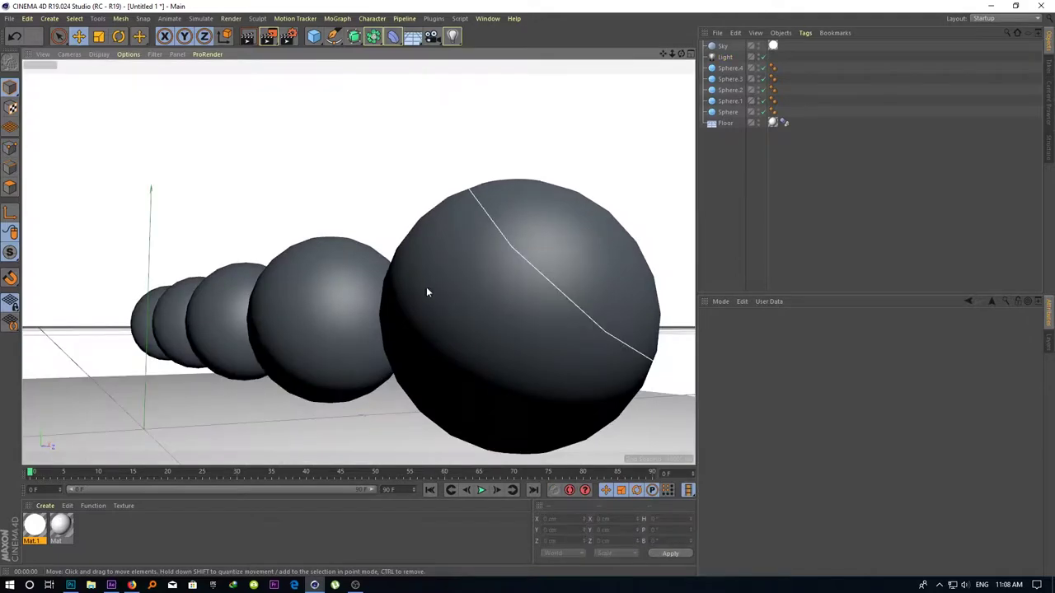
Create Mat.2 with a Beckmann reflectance layer and apply it to the front sphere
double_click(86, 526)
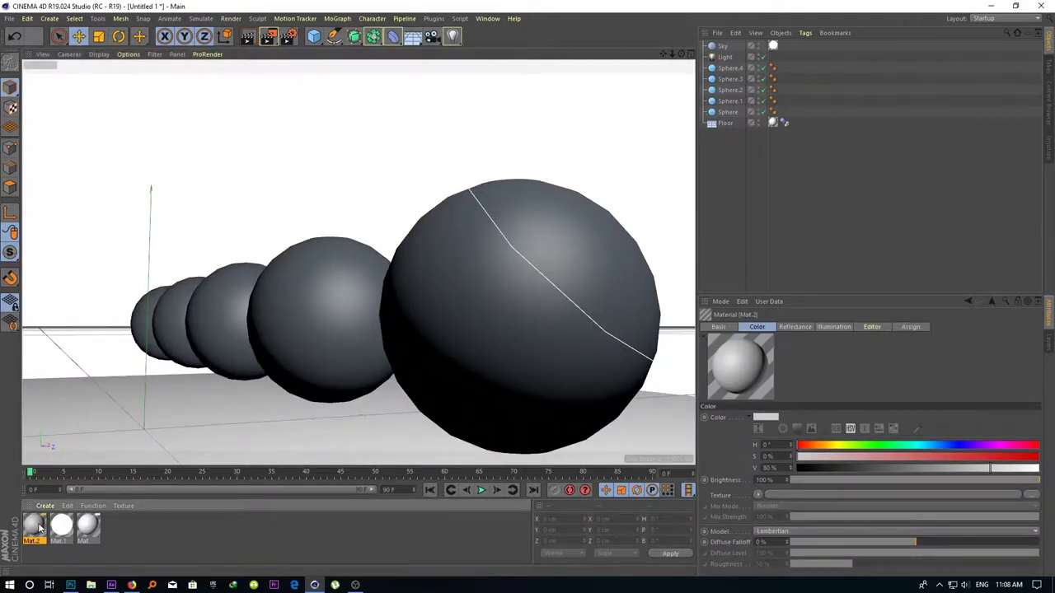
double_click(36, 527)
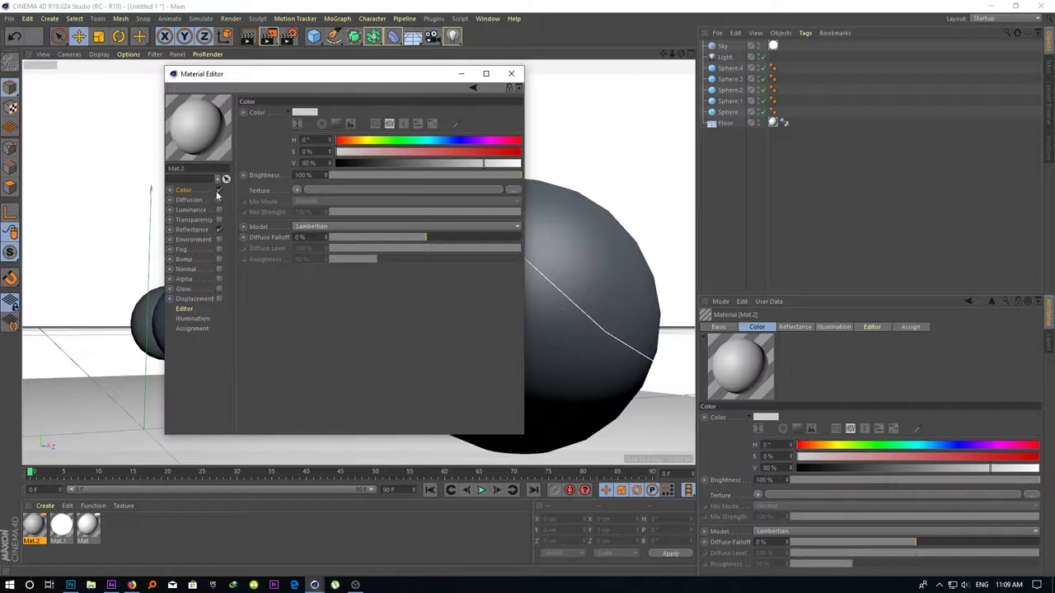
left_click(198, 230)
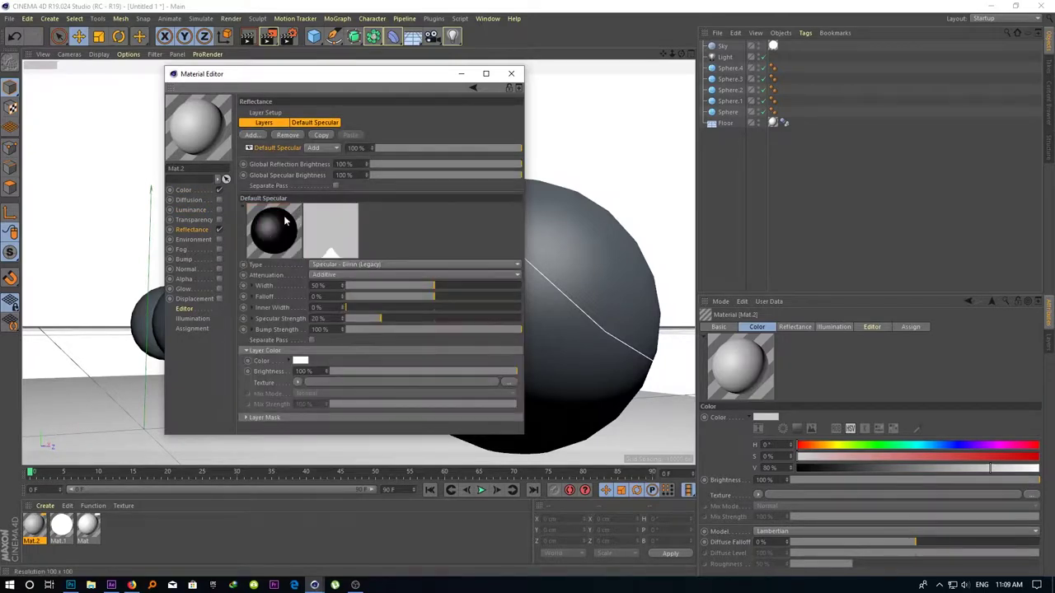
left_click(251, 134)
left_click(268, 147)
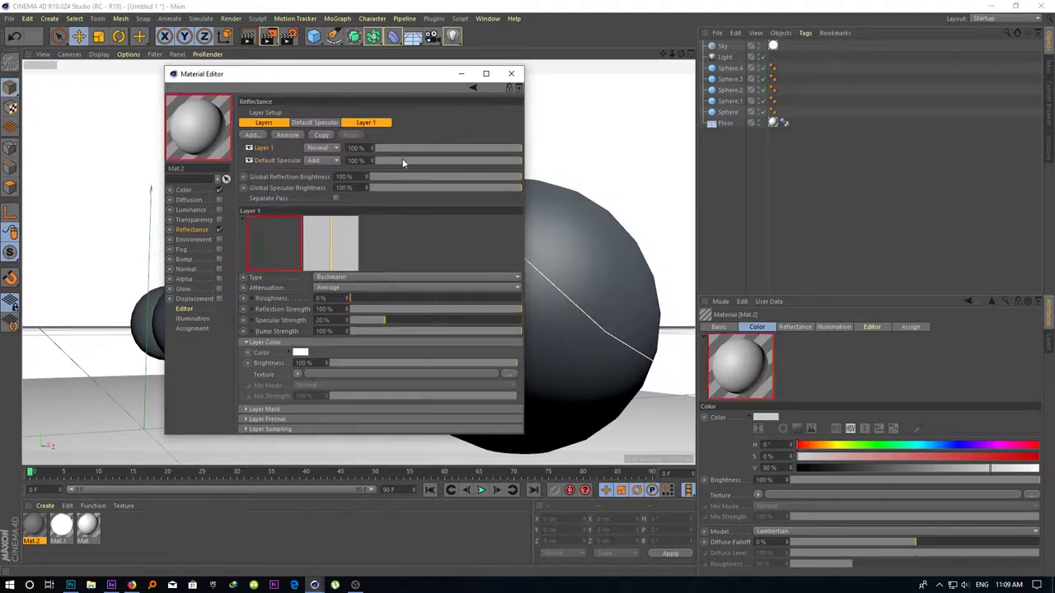
left_click_drag(36, 526, 549, 334)
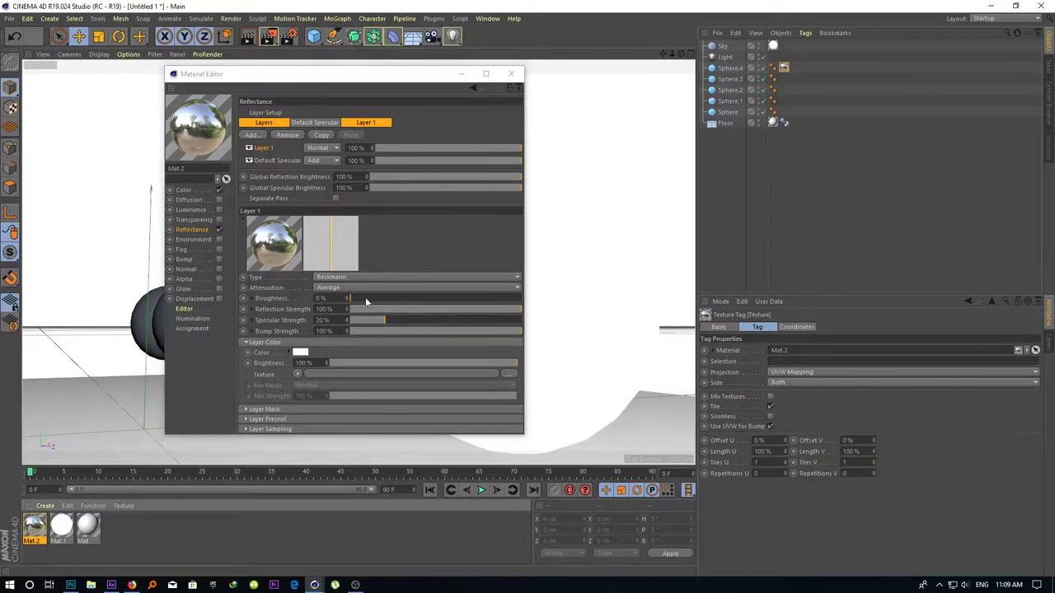
left_click(510, 73)
Create transparent Mat.3 with refraction 1.25, apply it to the next sphere, and render
double_click(128, 524)
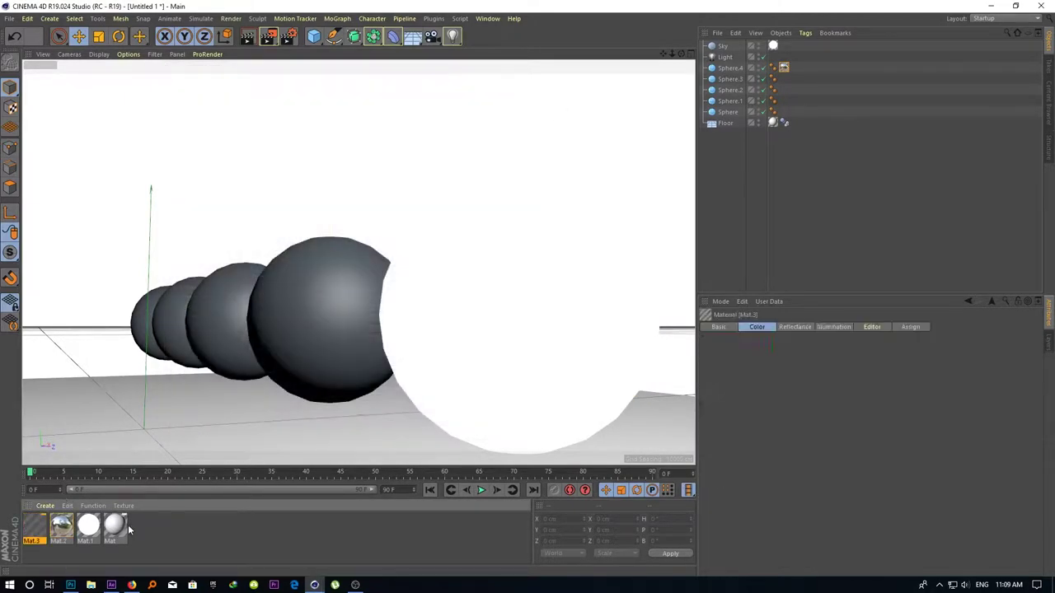
double_click(35, 526)
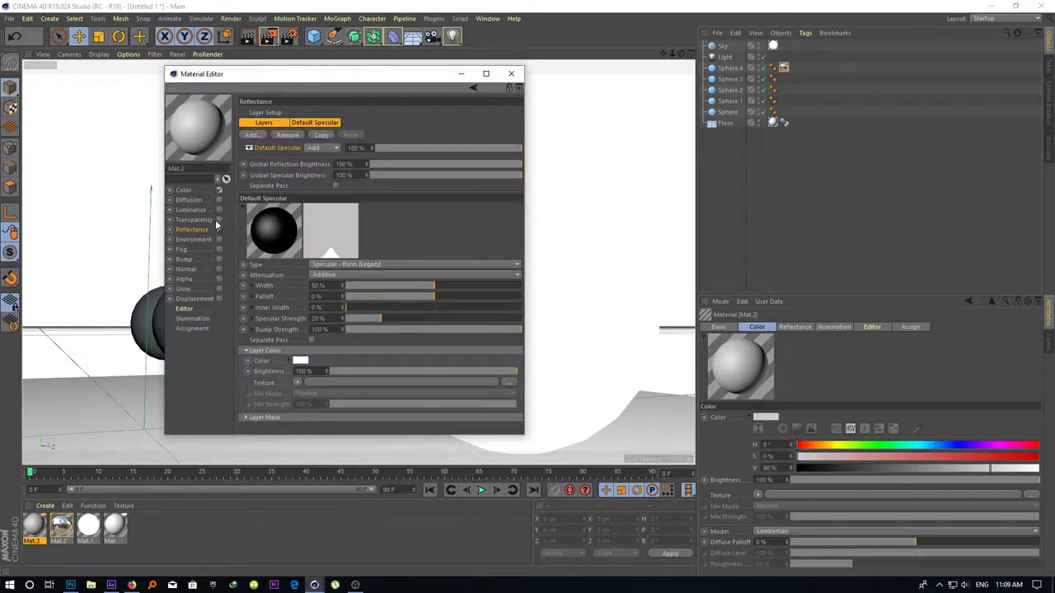
left_click(218, 219)
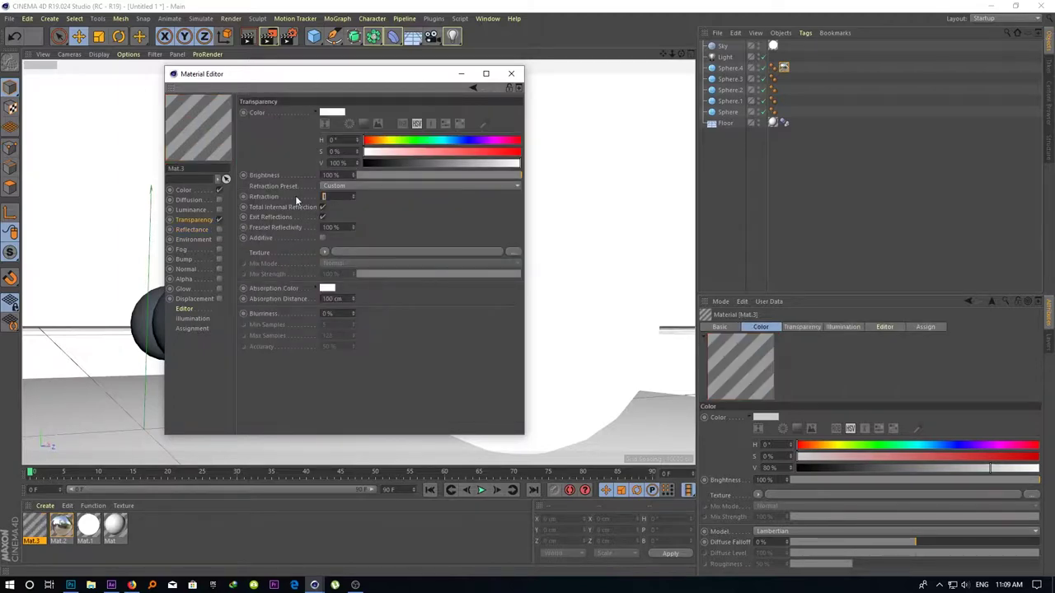
type(".25")
key("Return")
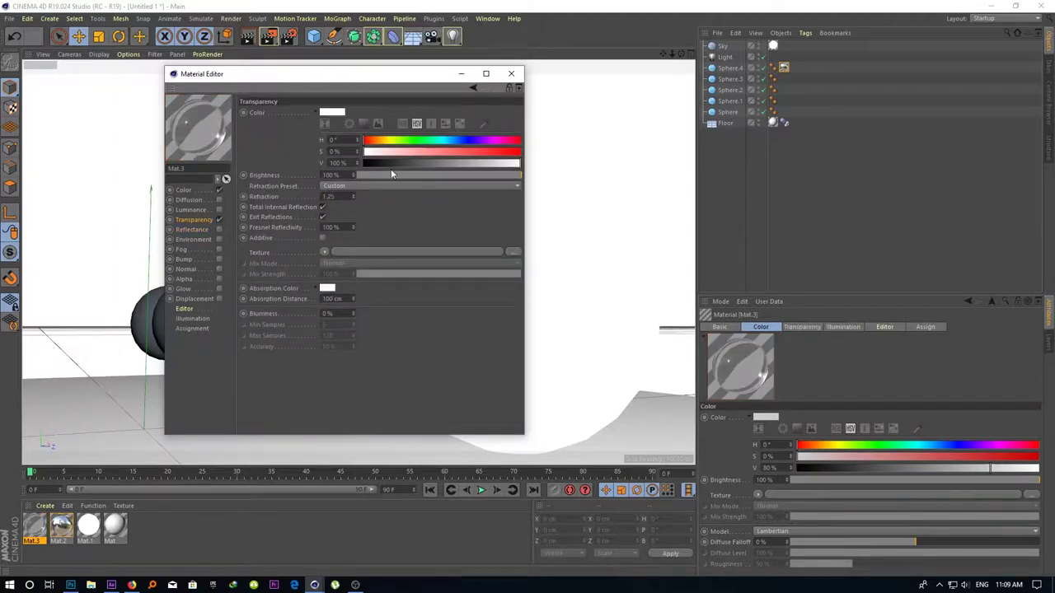
left_click(510, 74)
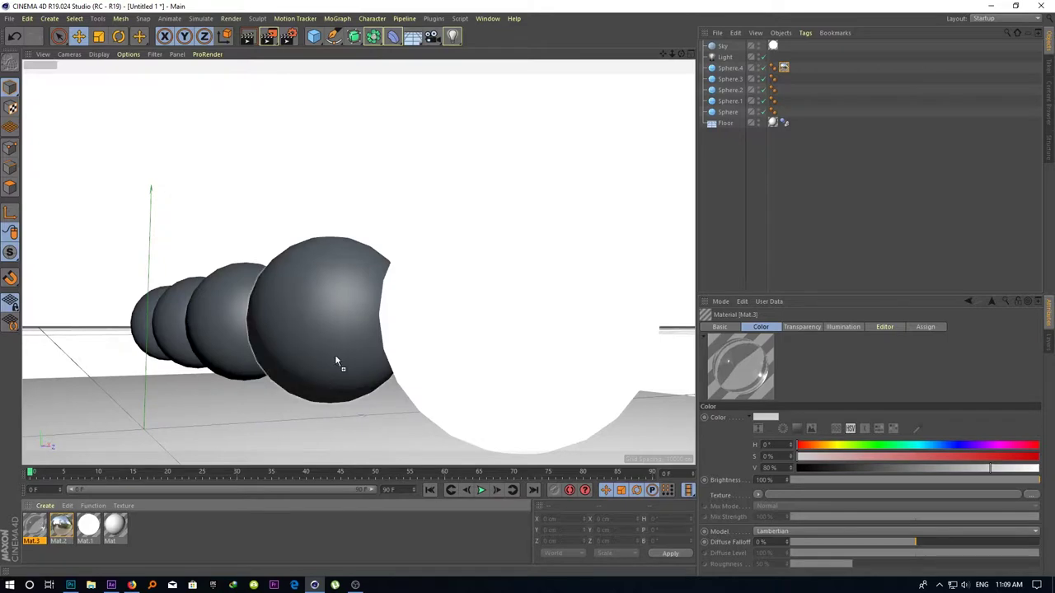
left_click_drag(39, 528, 335, 355)
key("ctrl+r")
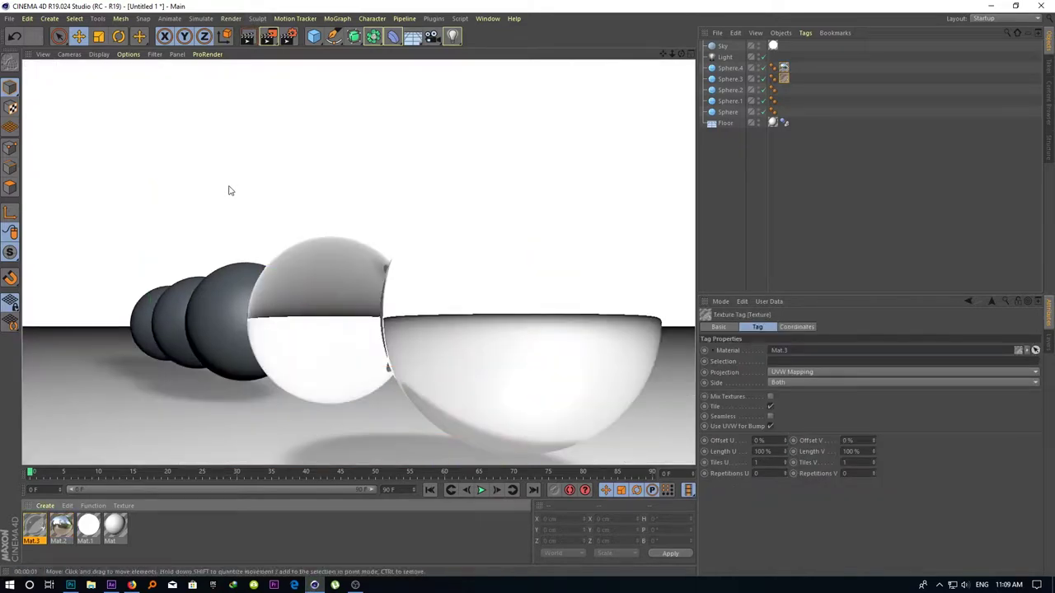
Place Sphere.2 under a new Atom Array with 1 cm cylinder and sphere radii
left_click(204, 305)
left_click(353, 35)
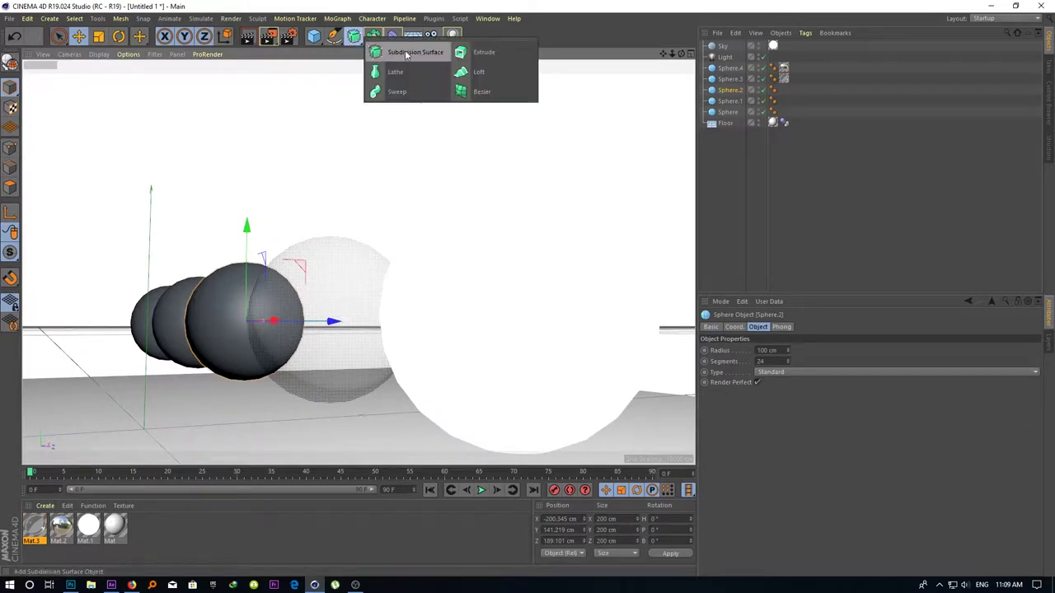
left_click(499, 52)
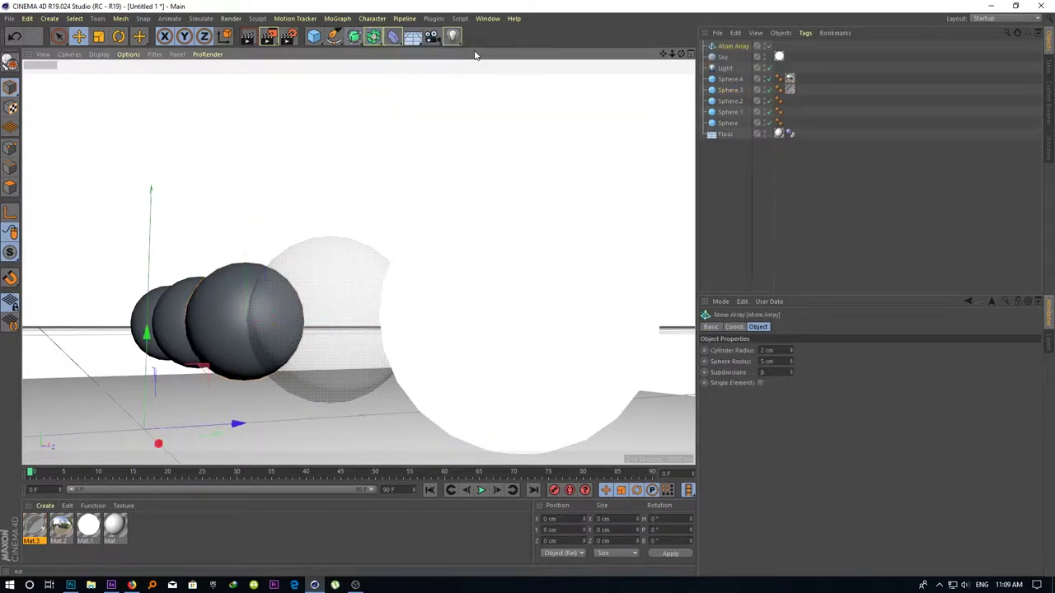
left_click(237, 279)
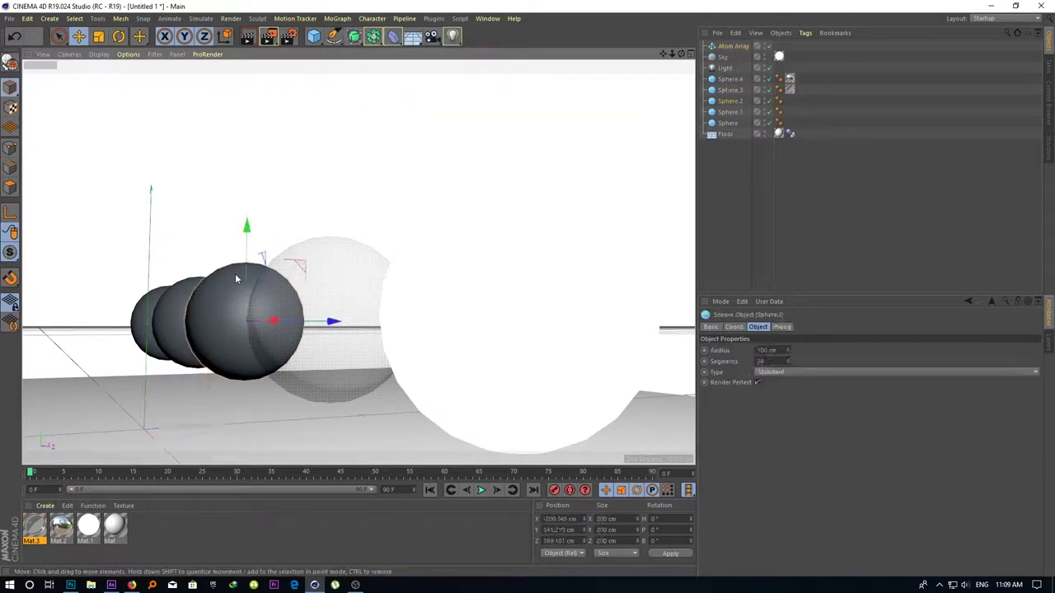
left_click_drag(730, 48, 730, 48)
left_click(732, 46)
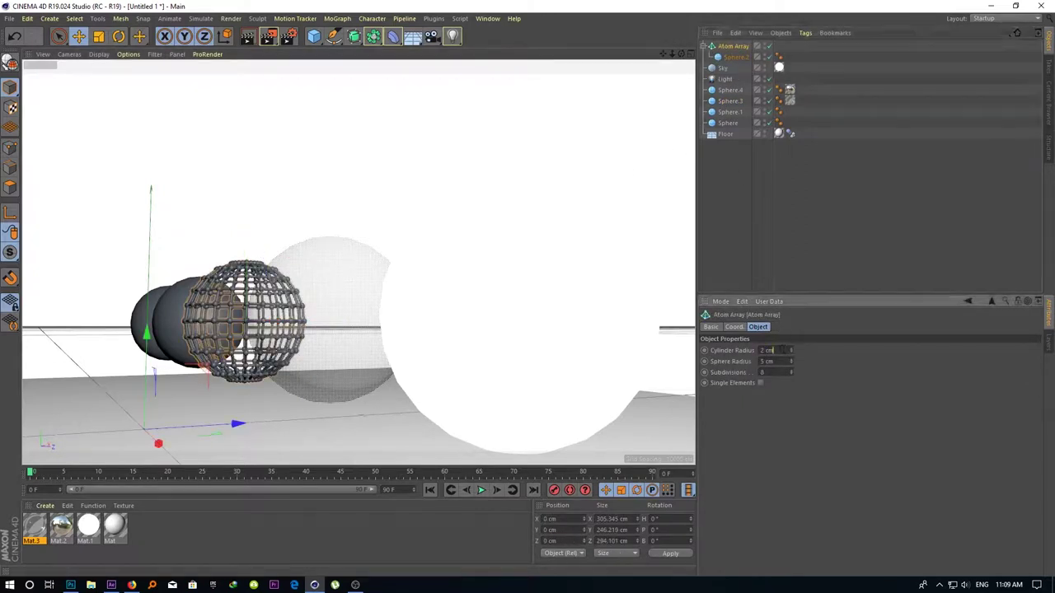
left_click_drag(786, 362, 784, 376)
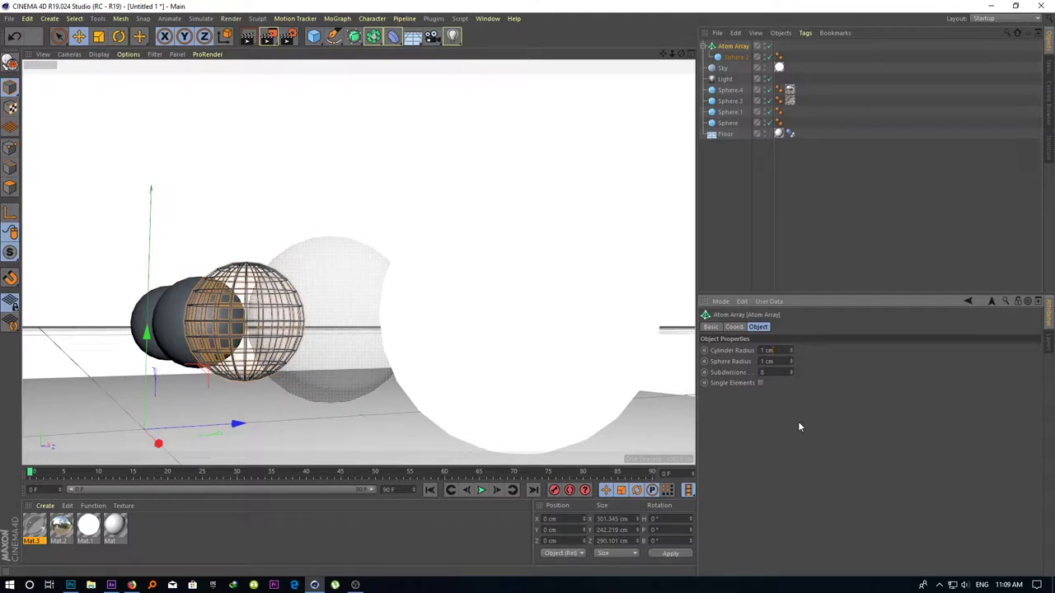
left_click(337, 190)
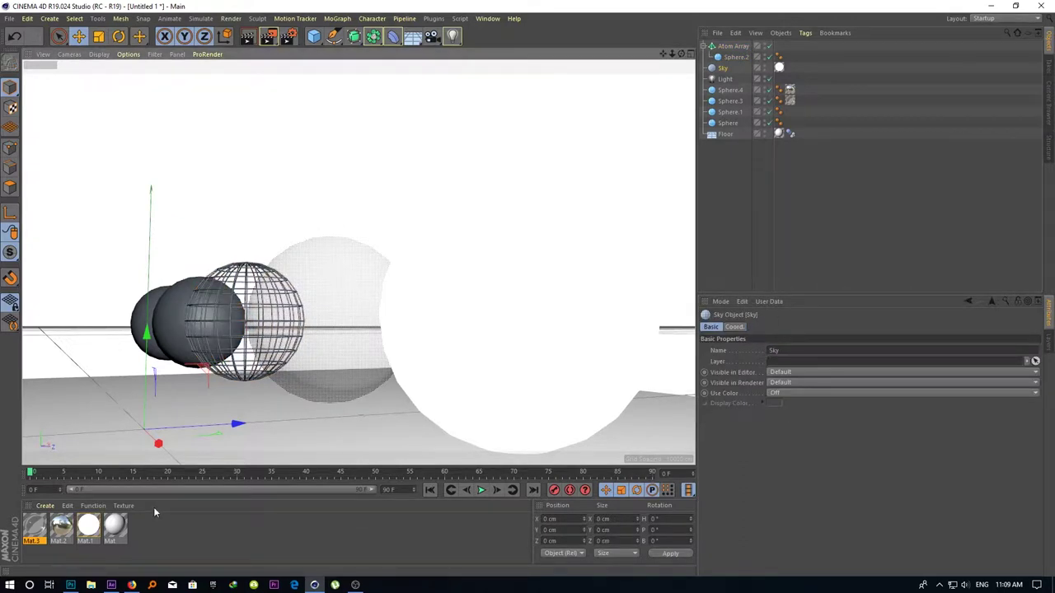
Search Google for 'World Map' in Firefox
left_click(131, 585)
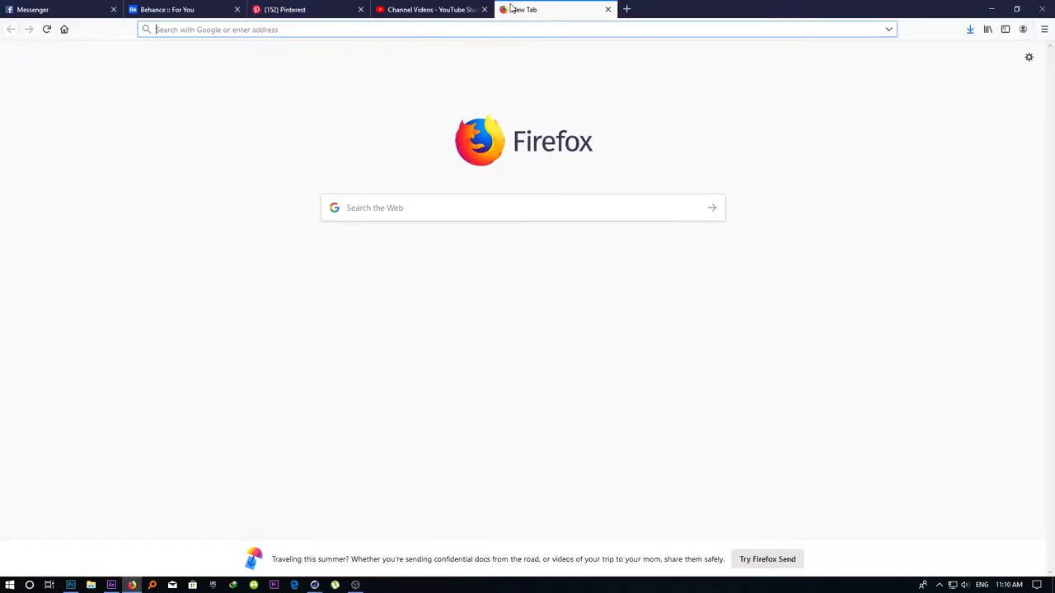
type("World Map")
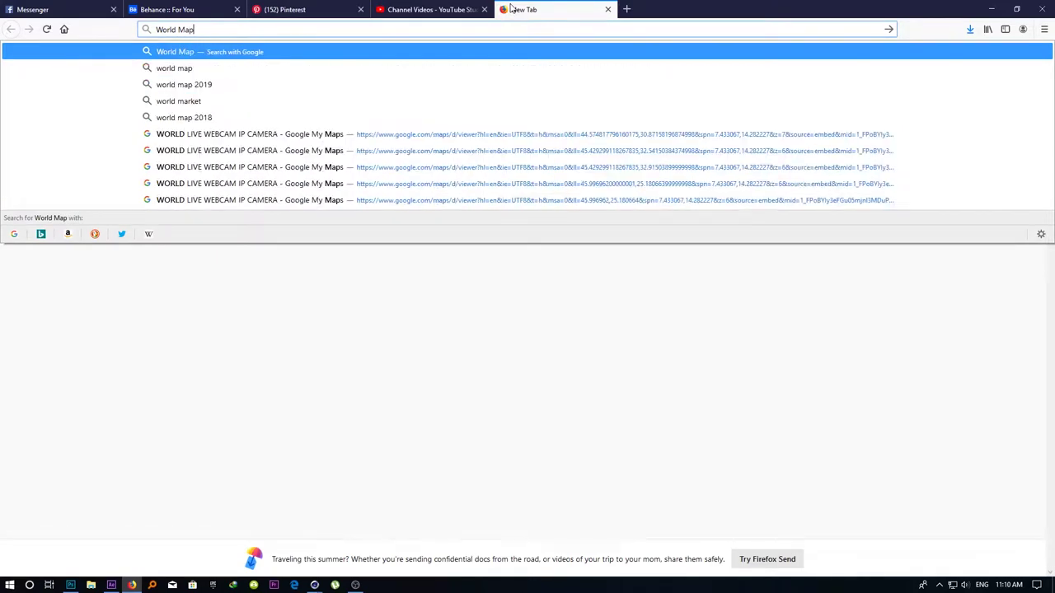
key("Return")
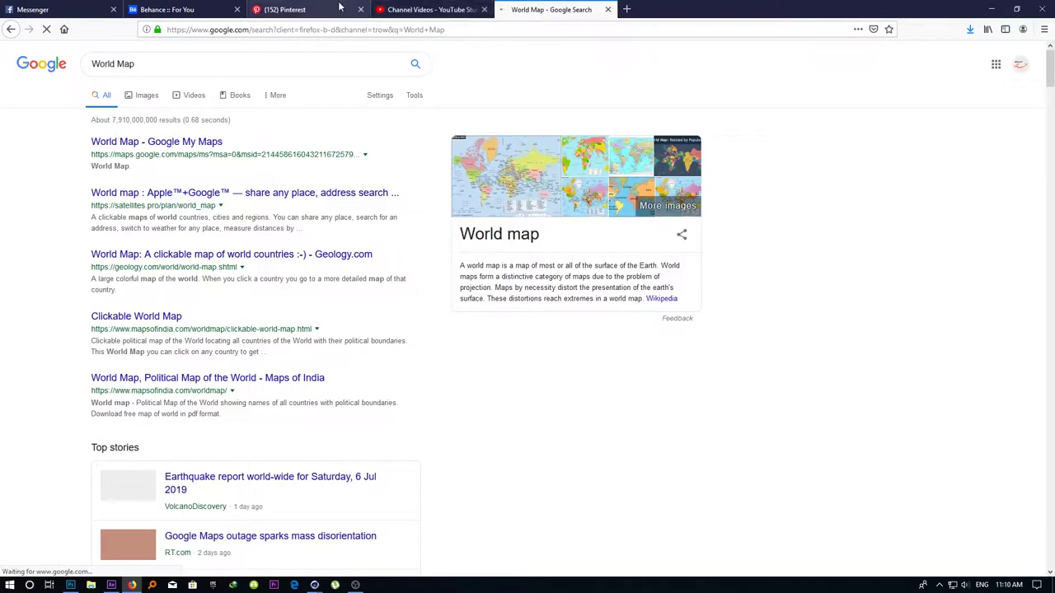
Open the Images results in a new tab and close the original results tab
middle_click(147, 94)
middle_click(516, 8)
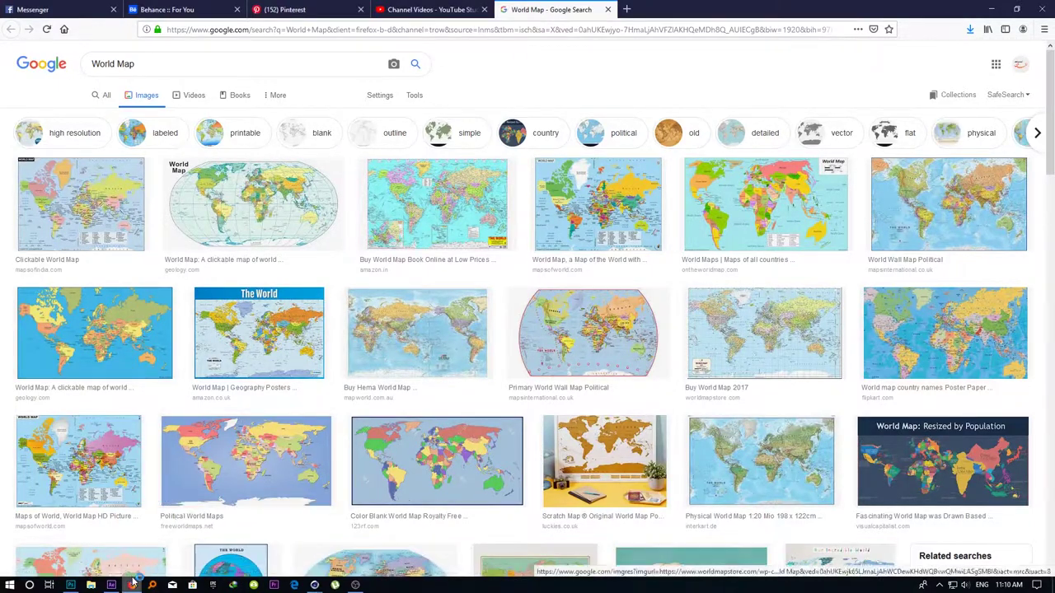
key("super+5")
type("world")
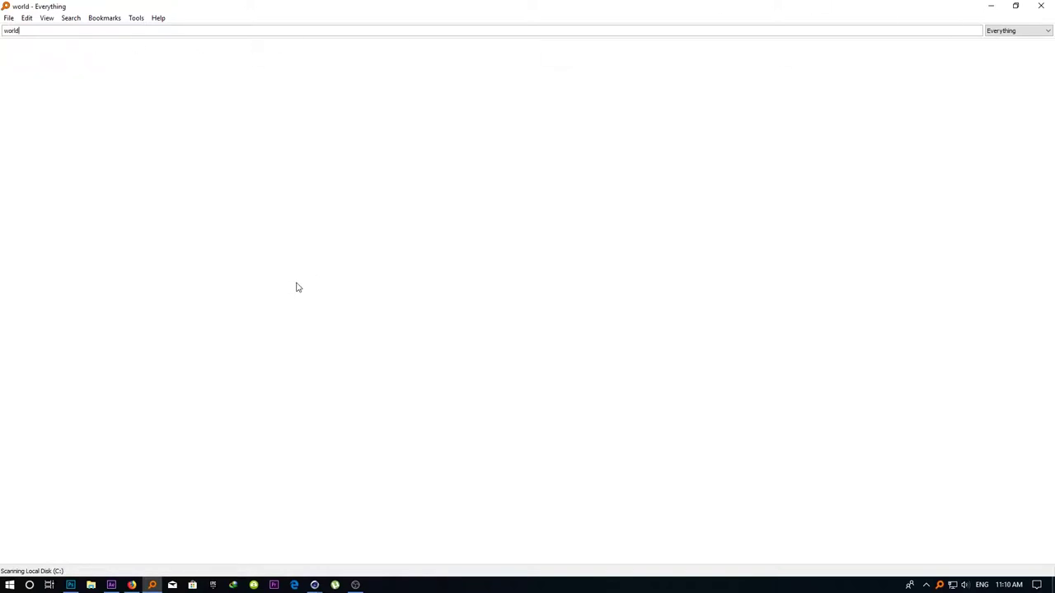
key("alt+Tab")
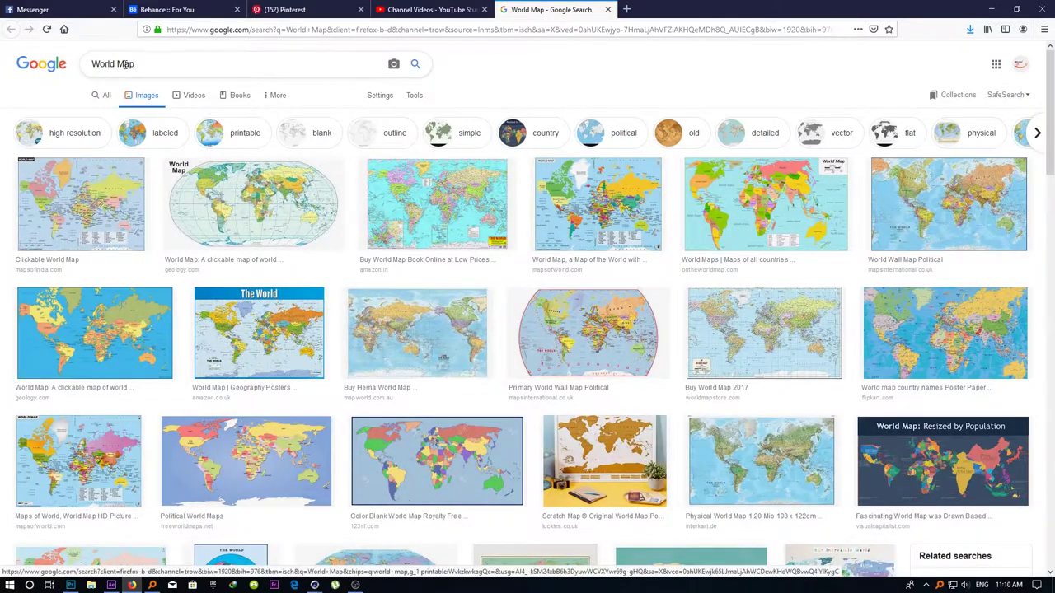
Refine the image search to 'World Map png'
left_click(168, 62)
type("pn")
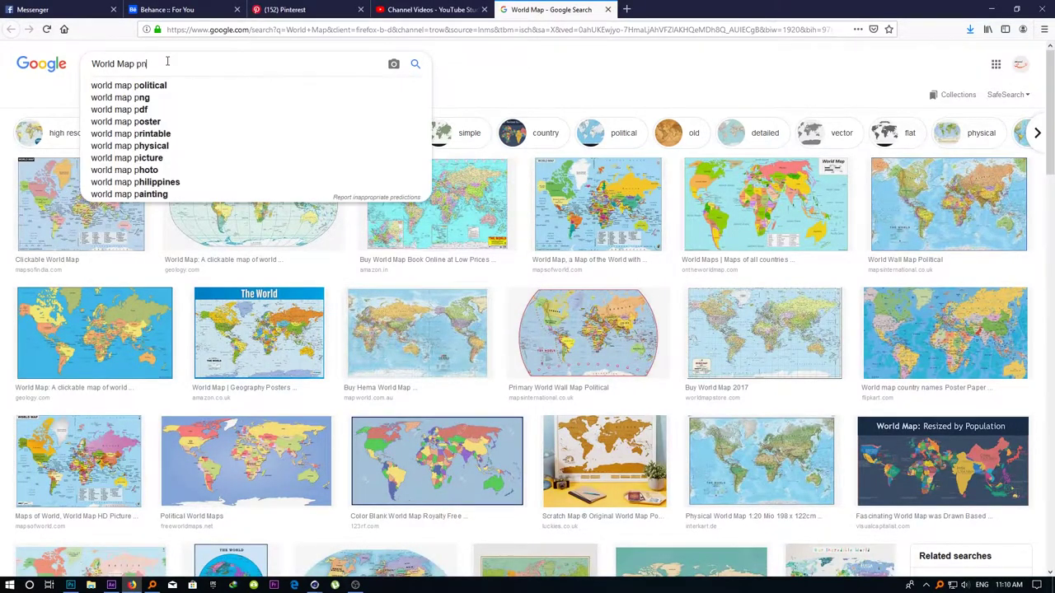
type("g")
key("Return")
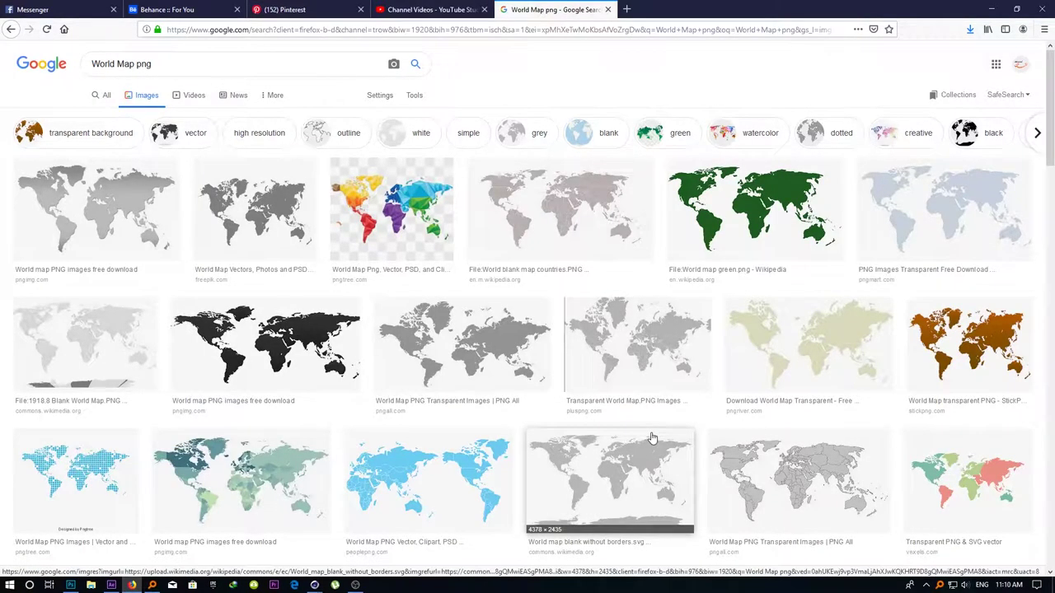
Open the green world map at full size and save the image to disk
left_click(748, 194)
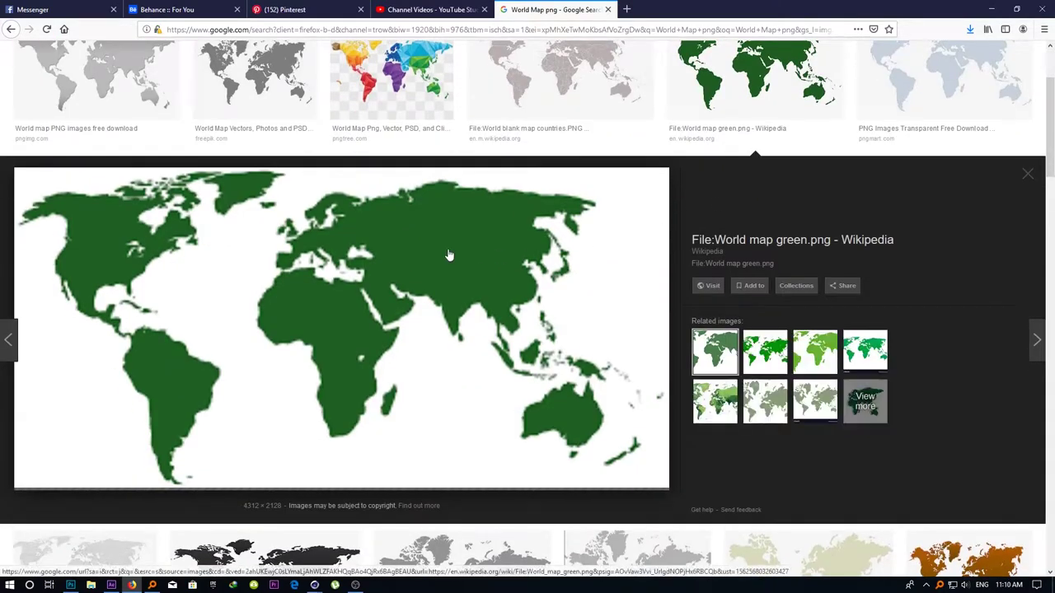
right_click(395, 246)
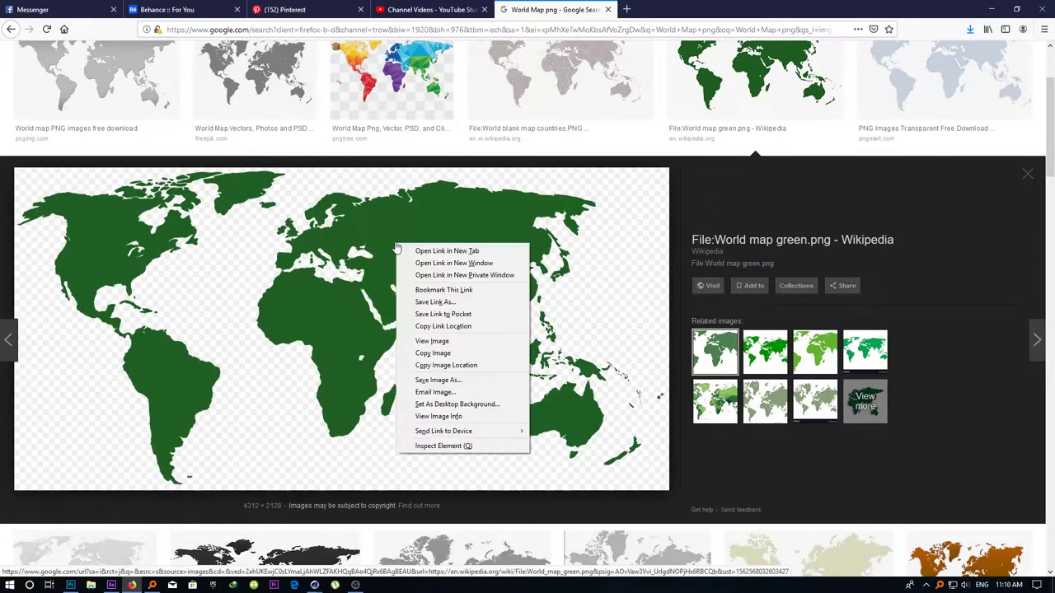
left_click(432, 341)
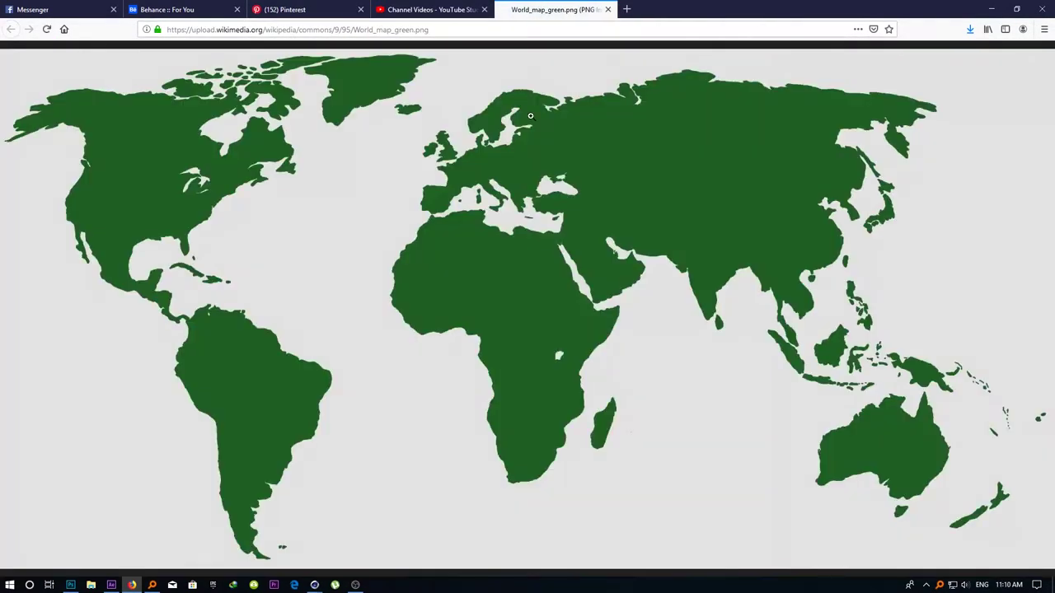
right_click(530, 115)
left_click(577, 151)
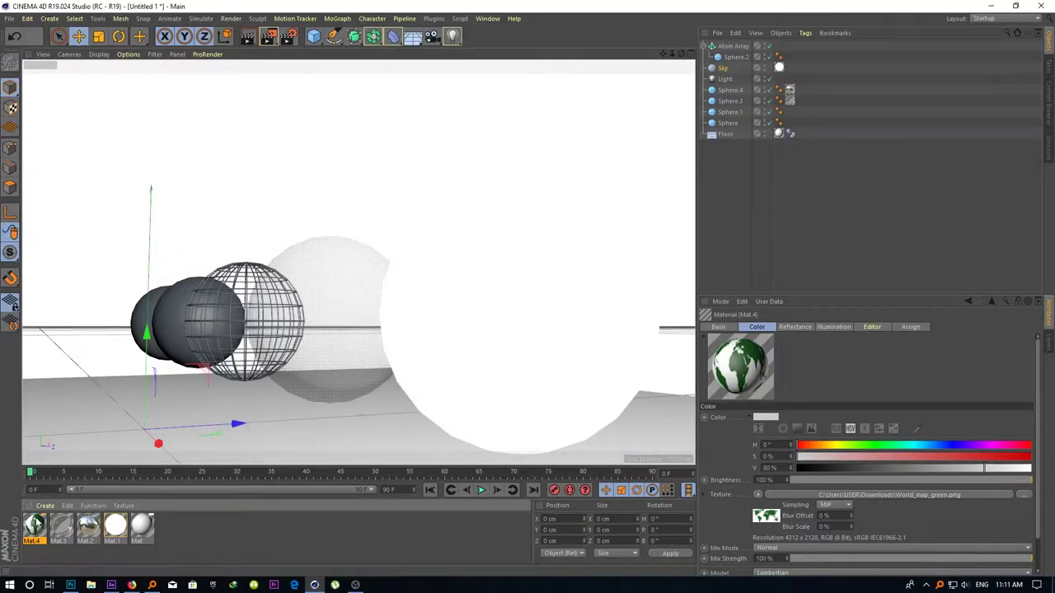
Apply Mat.4 to Sphere.1 and enable the material's Luminance channel
left_click_drag(185, 336, 184, 337)
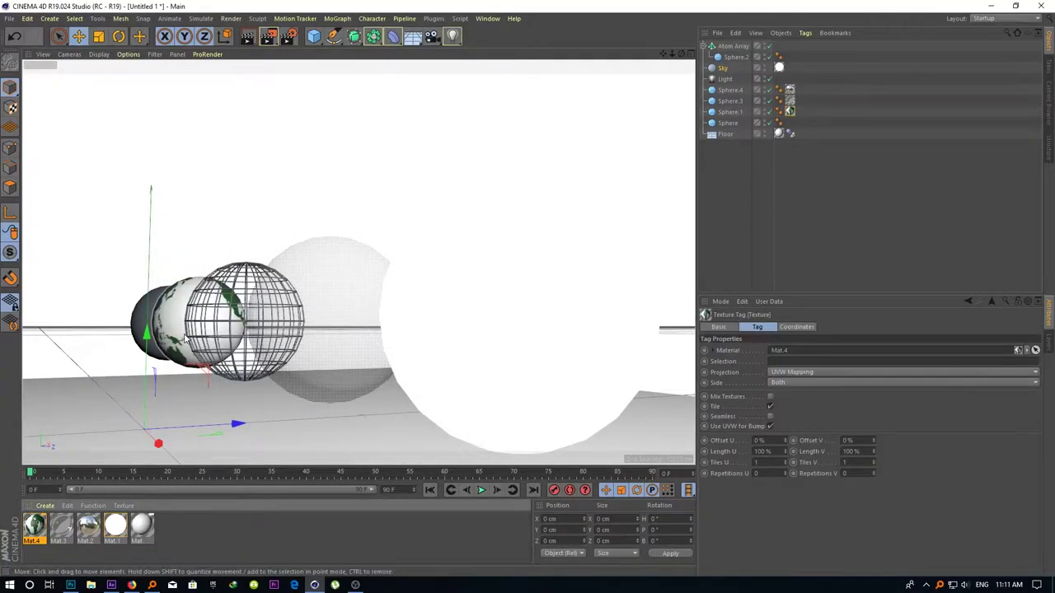
double_click(35, 525)
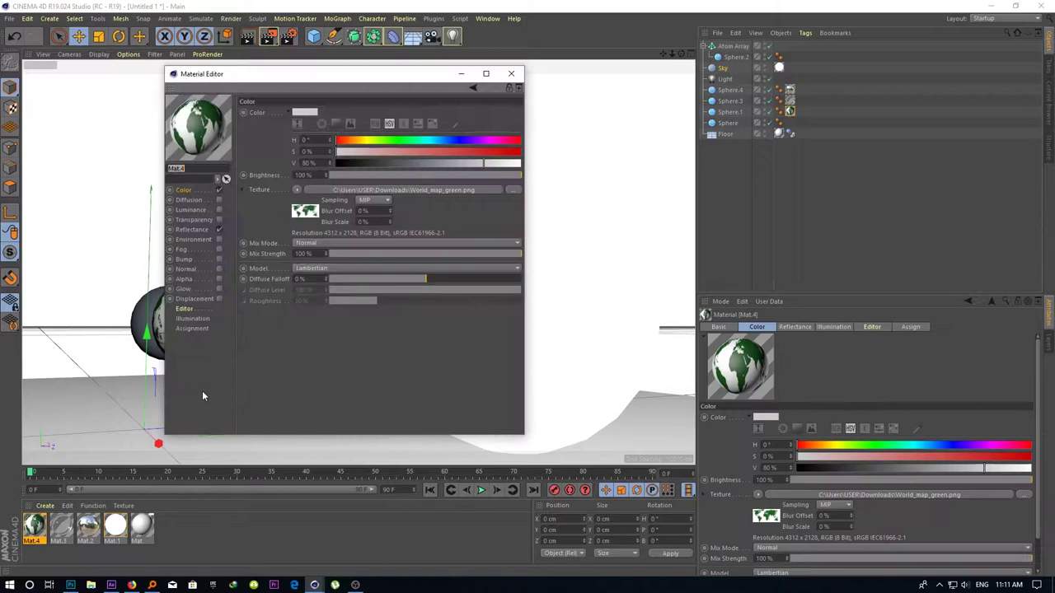
left_click(219, 209)
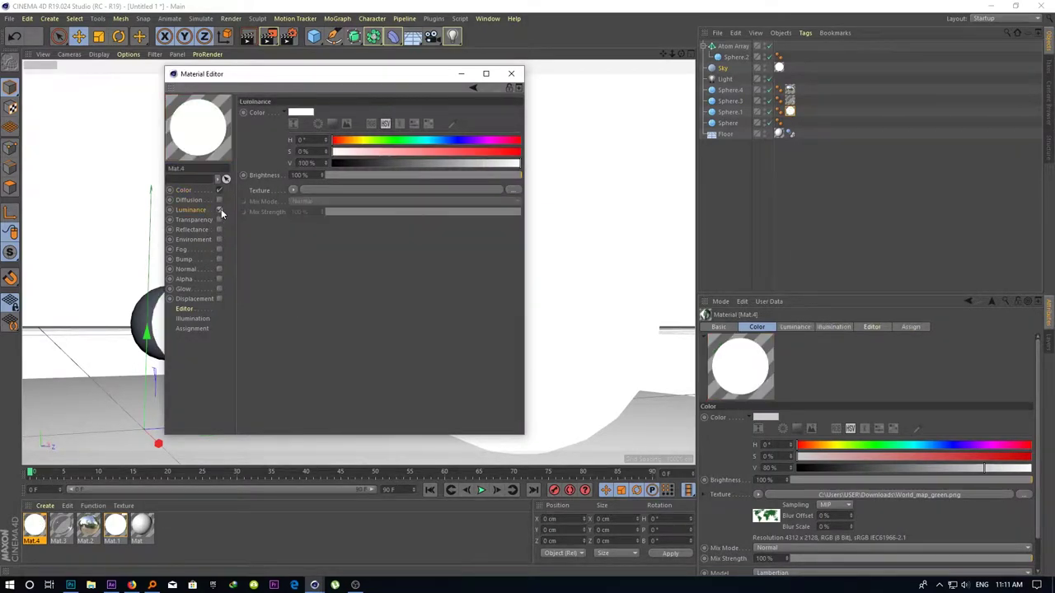
Copy the world map texture shader from Color and paste it into Luminance's Texture
left_click(190, 190)
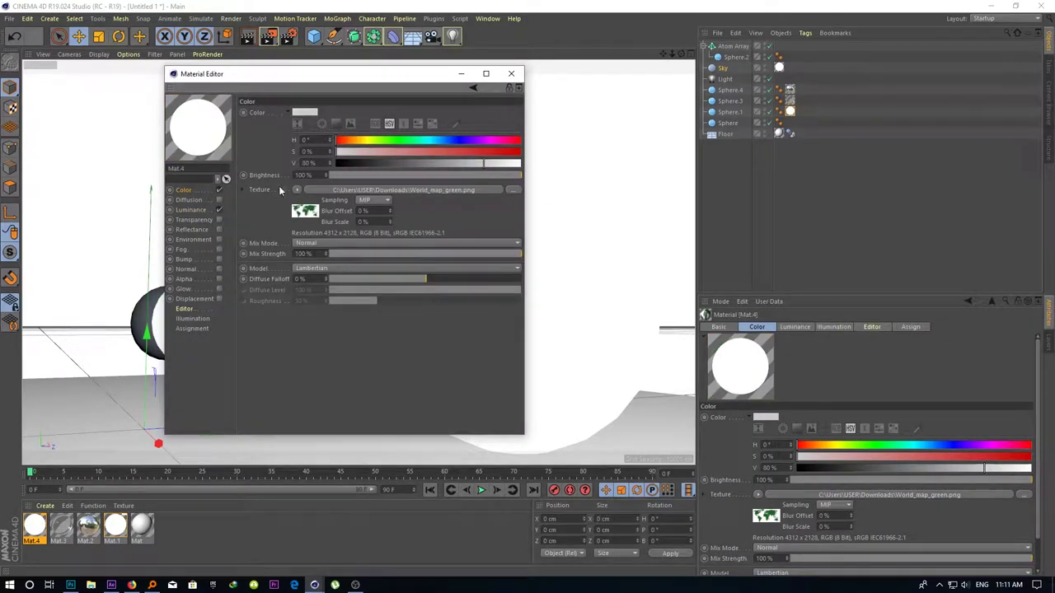
left_click(299, 189)
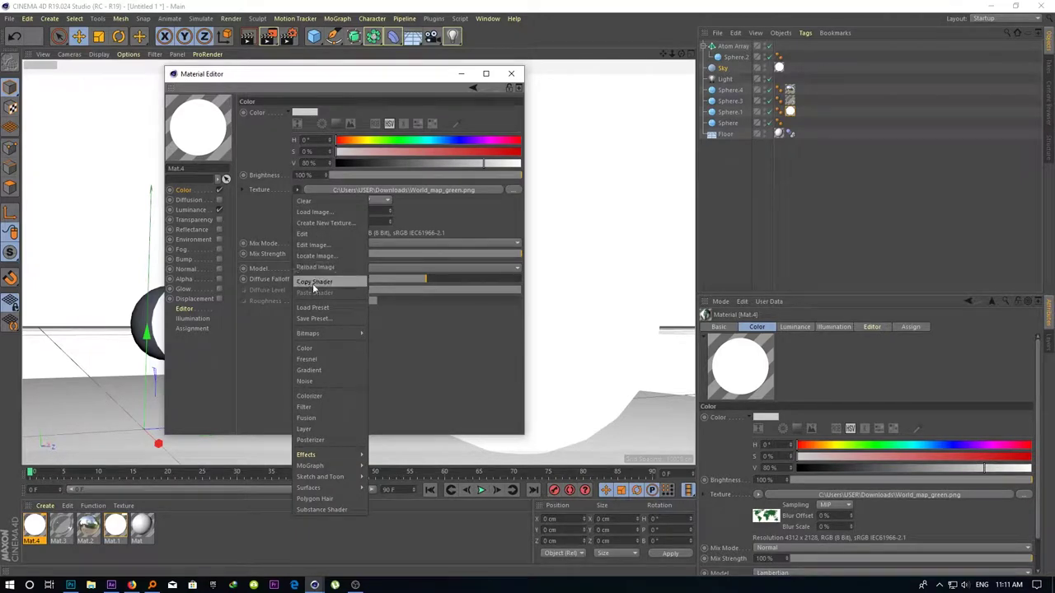
left_click(254, 267)
left_click(190, 210)
left_click(293, 190)
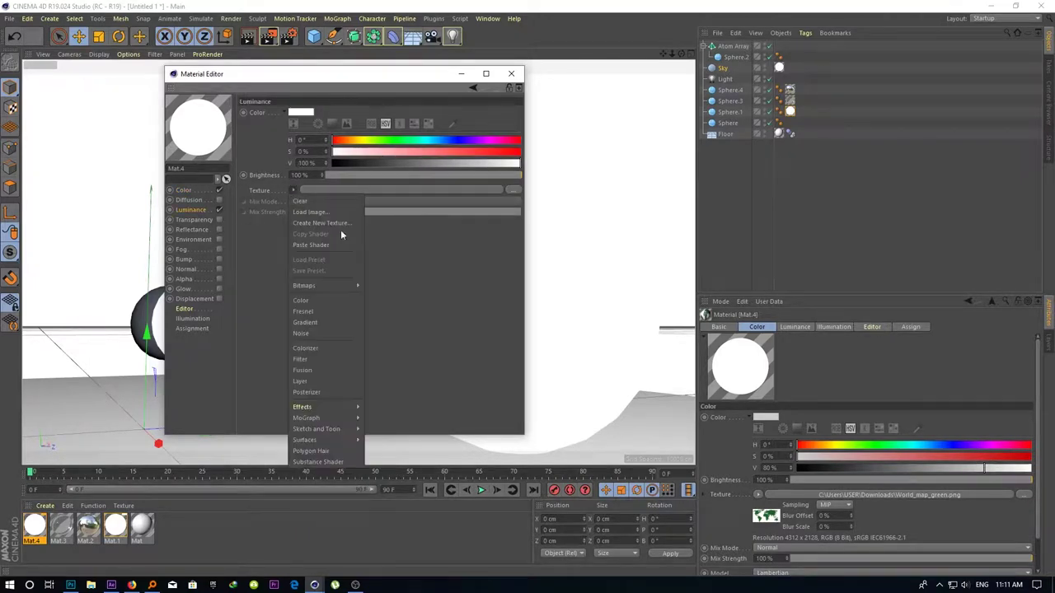
left_click(319, 245)
left_click(511, 73)
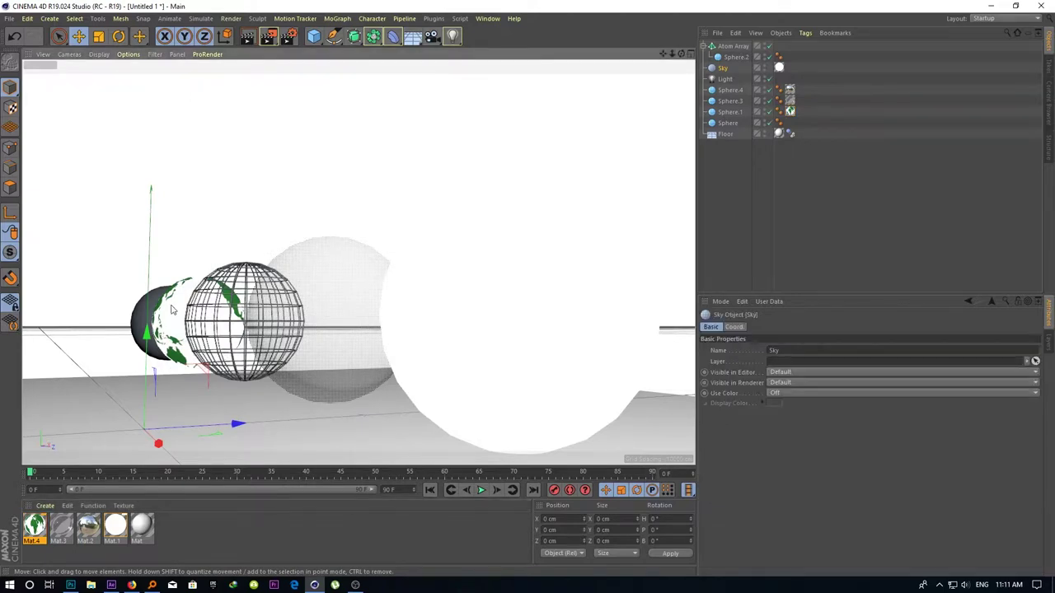
left_click_drag(172, 309, 205, 282)
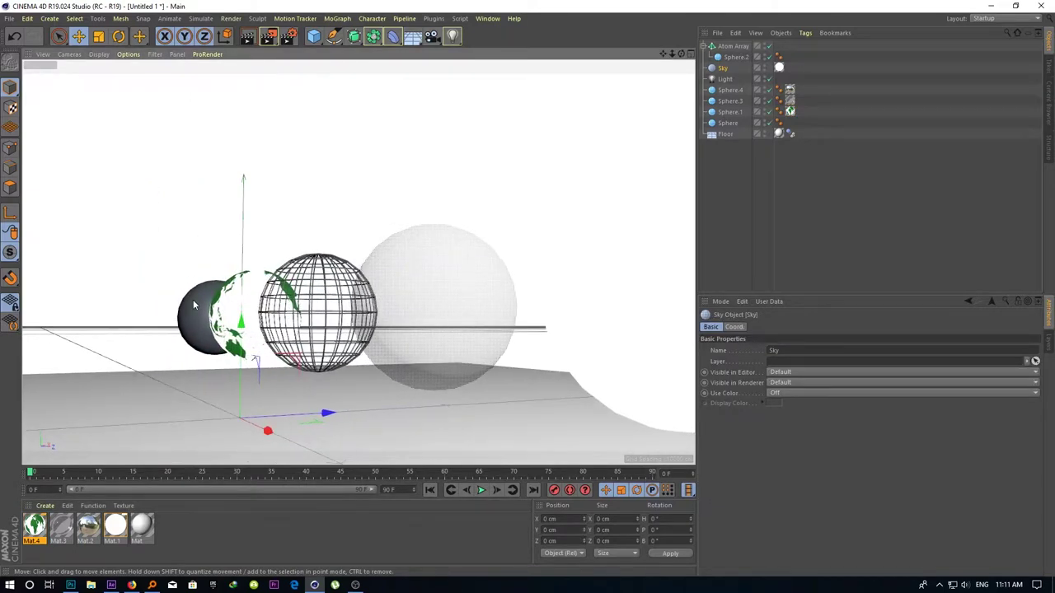
Create a new material, Mat.5, with a fully red luminance colour
left_click(195, 305)
double_click(174, 525)
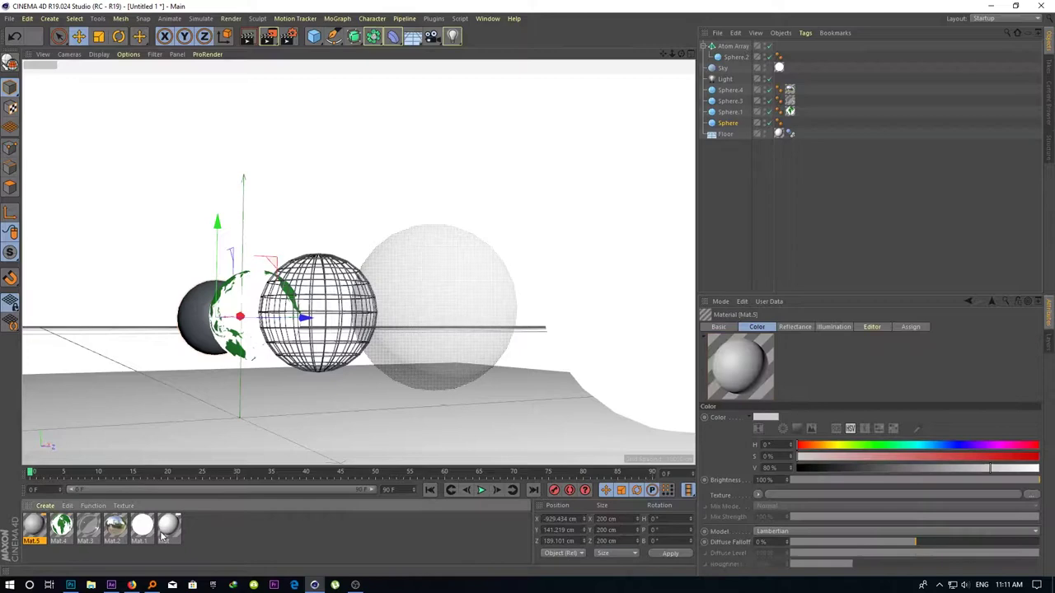
double_click(35, 528)
left_click(519, 151)
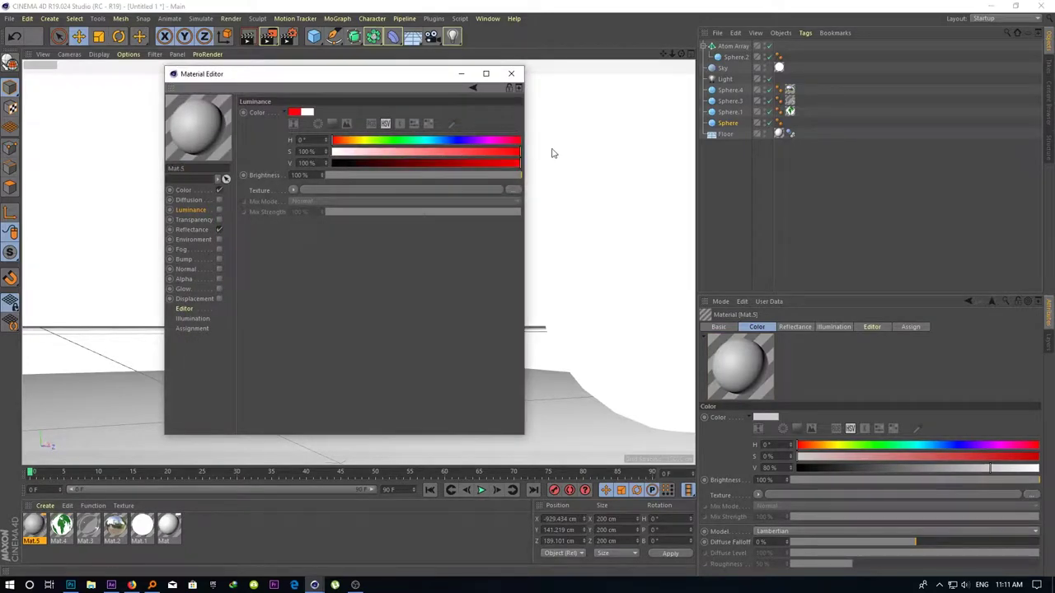
Add a Beckmann reflectance layer at 35% and lower the default specular strength
left_click(203, 231)
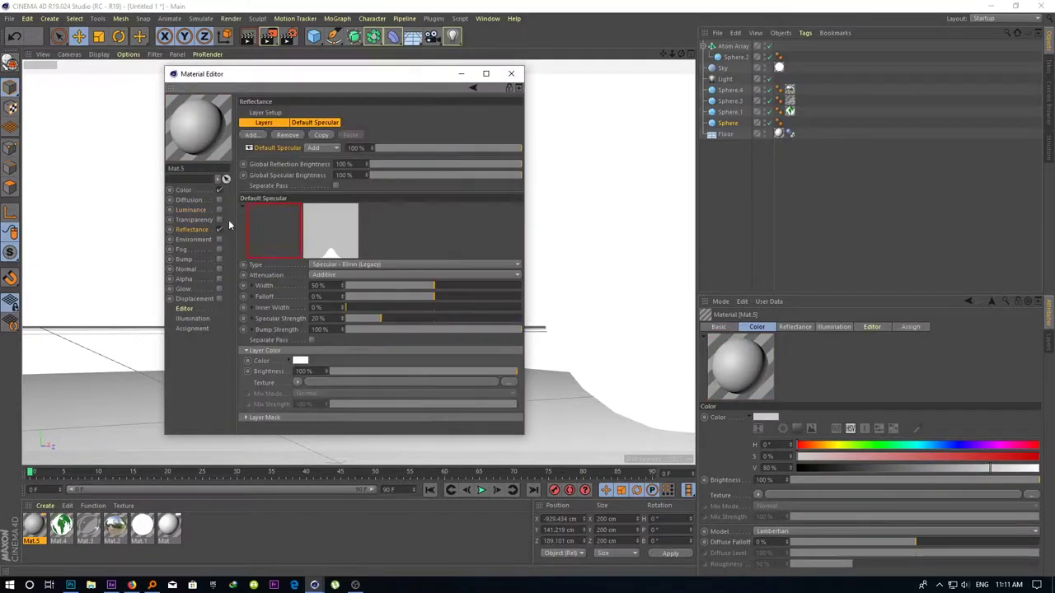
left_click(250, 135)
left_click(320, 151)
left_click(426, 147)
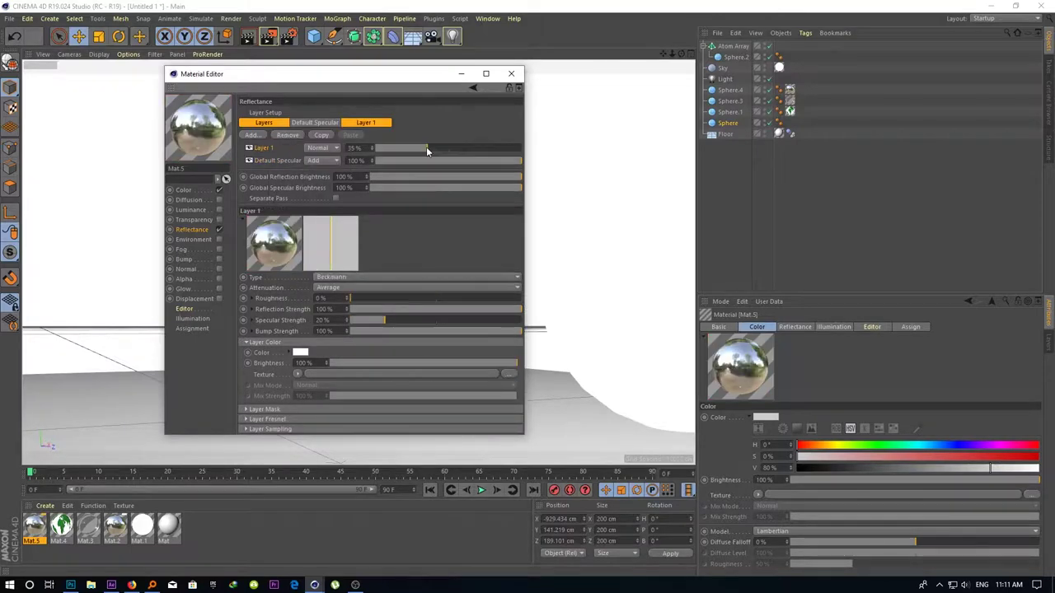
left_click(411, 160)
Make Mat.5's colour saturated red, apply it to the dark Sphere, and render the viewport
left_click(208, 190)
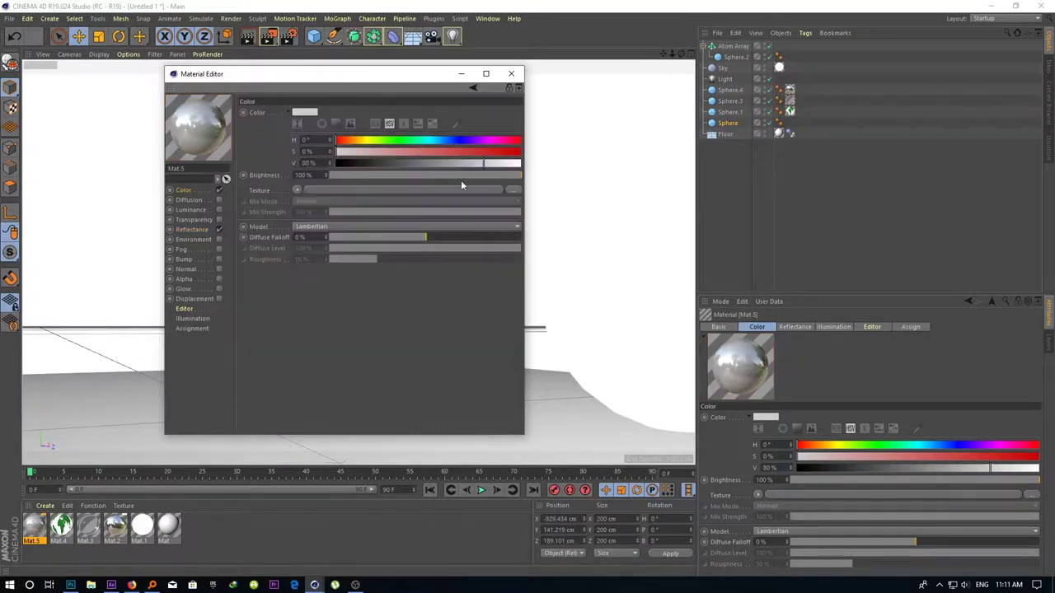
left_click_drag(495, 151, 517, 124)
left_click(511, 73)
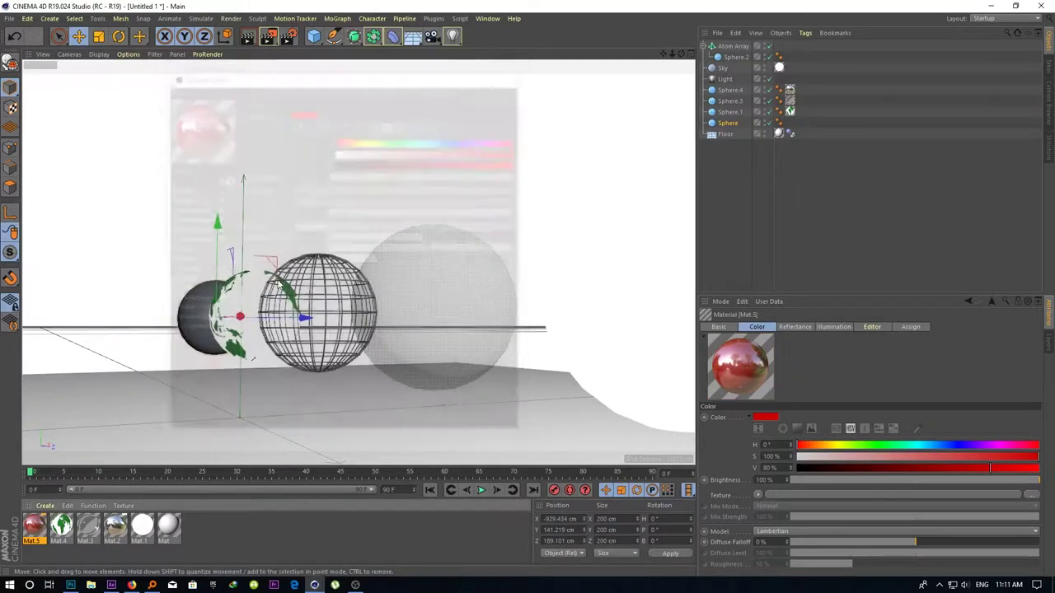
left_click_drag(183, 339, 183, 337)
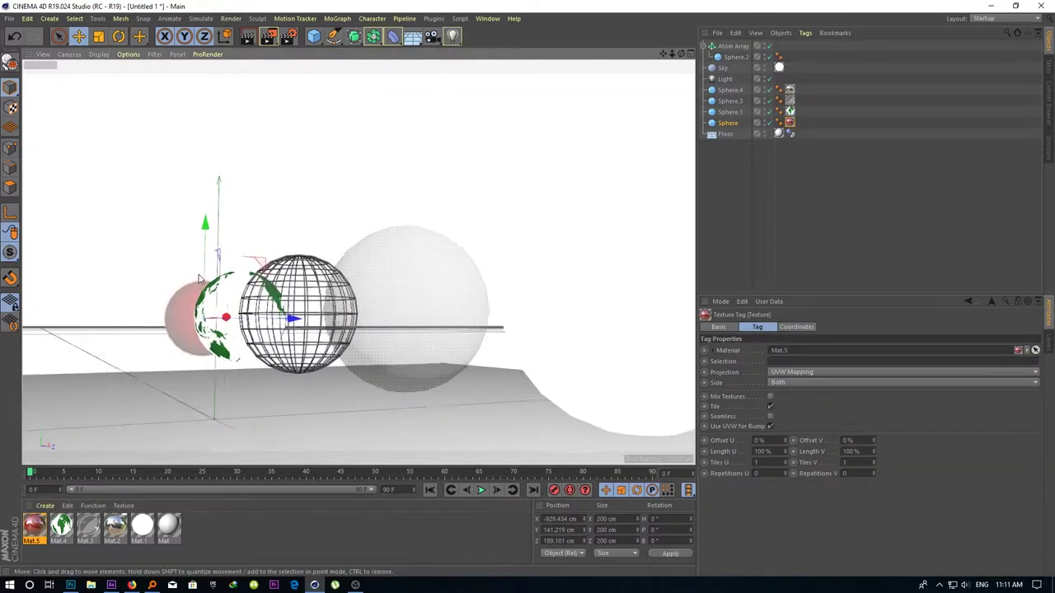
key("ctrl+r")
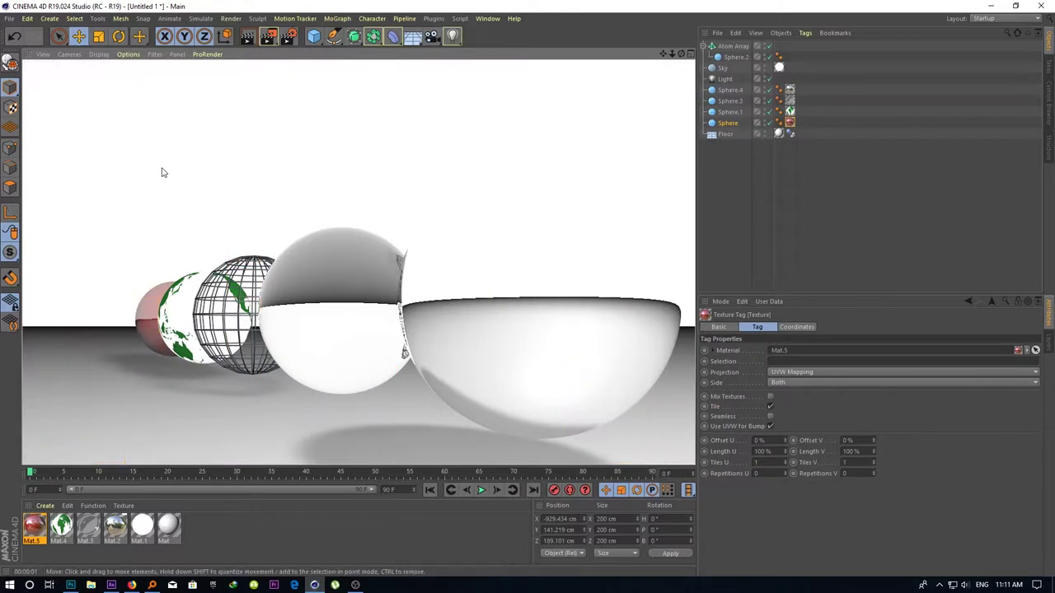
Apply the white Mat.1 to the Atom Array and orbit out to see all spheres
mouse_move(147, 531)
left_mouse_down()
mouse_move(230, 372)
mouse_move(253, 356)
left_mouse_up()
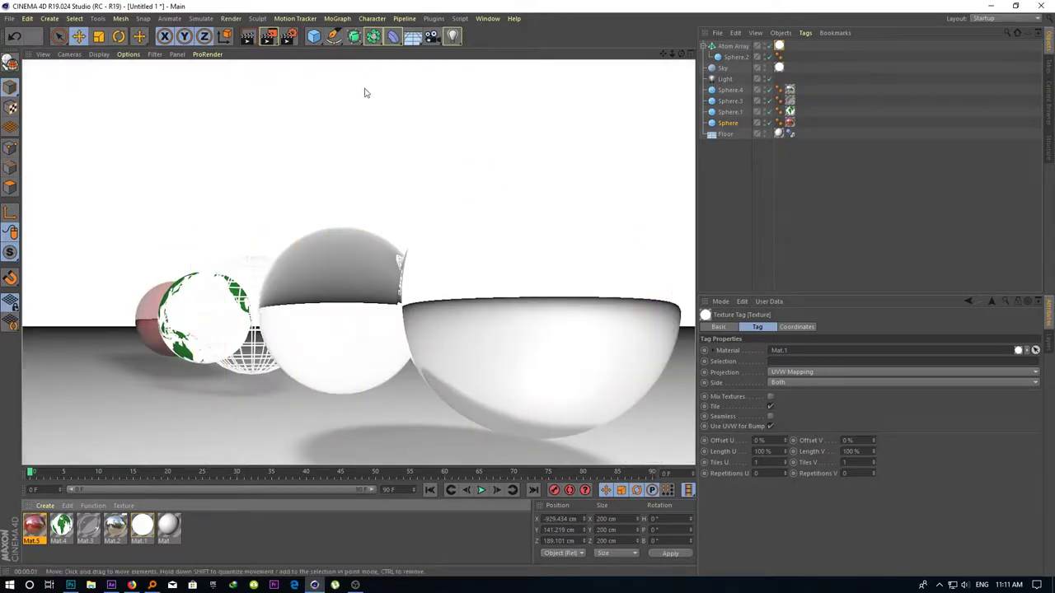
left_click_drag(374, 229, 277, 303)
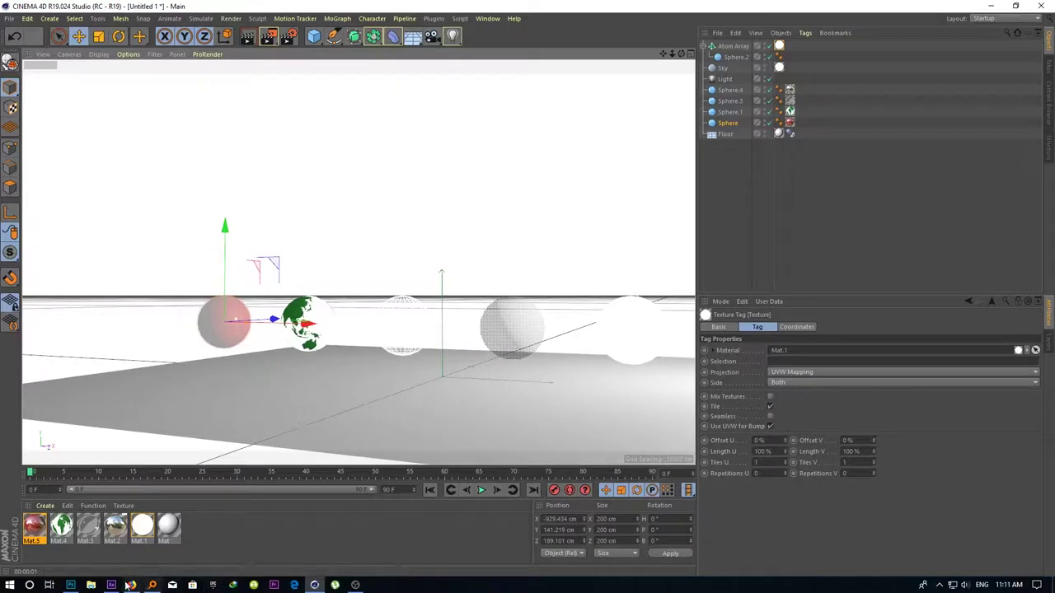
key("alt+Tab")
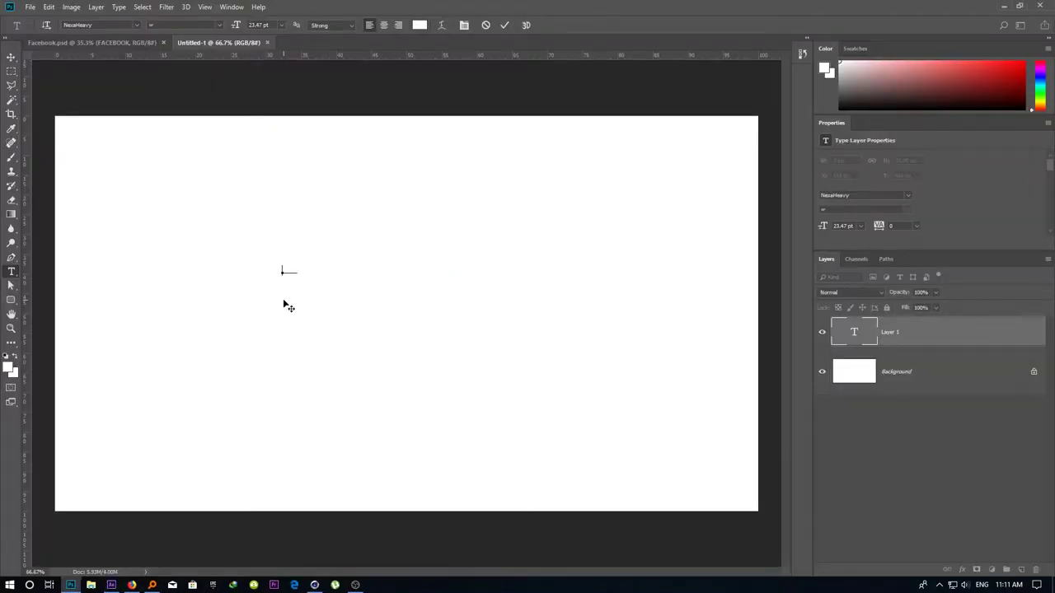
Clear the placeholder text and colour the HITMAN text red (ff0000)
key("ctrl+a")
key("BackSpace")
key("ctrl+a")
left_click(419, 25)
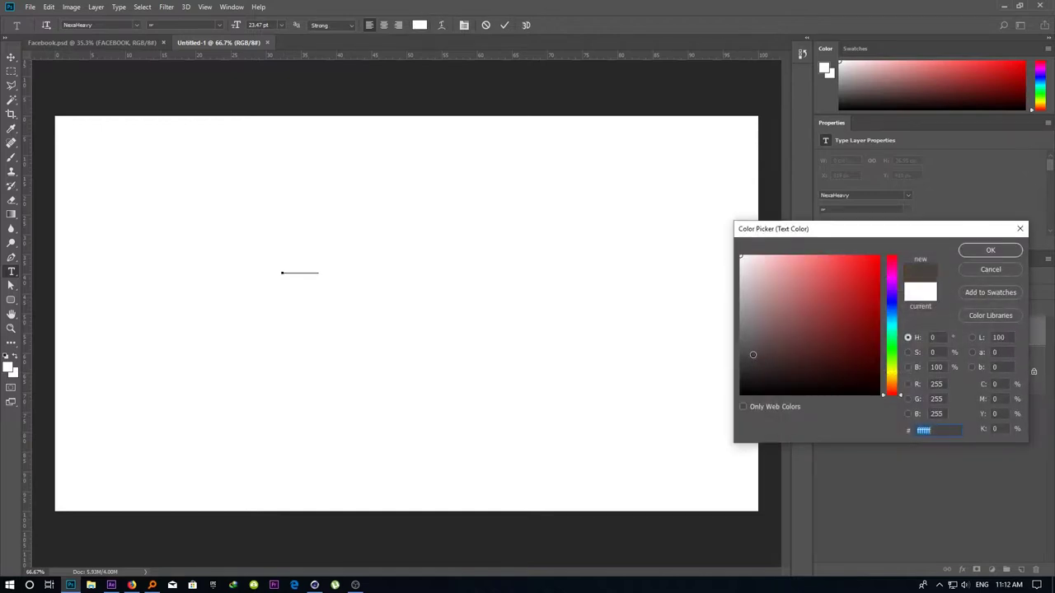
type("ff0000")
left_click(970, 255)
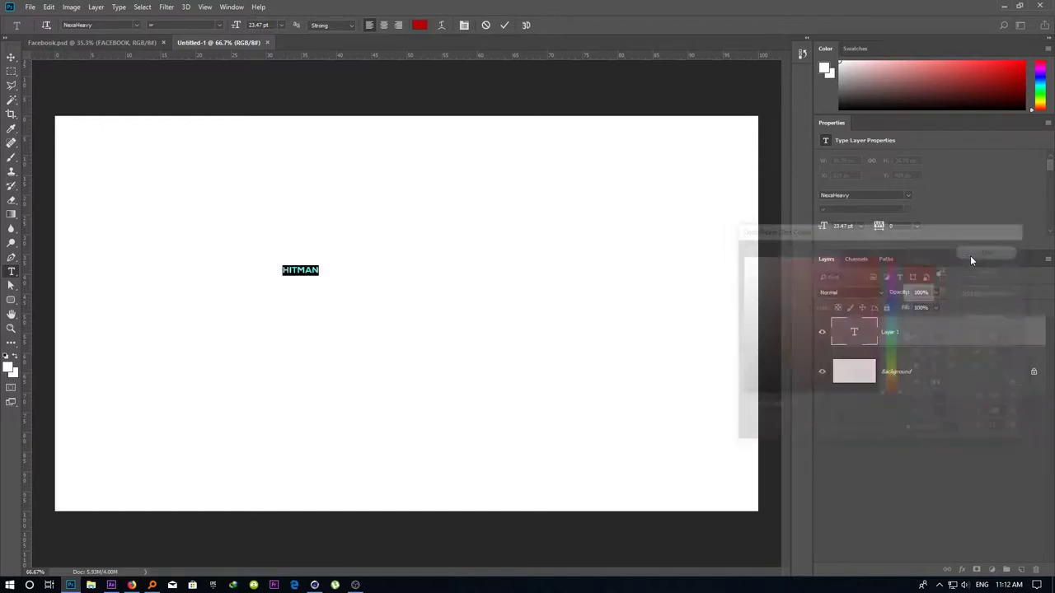
left_click(911, 345)
Enlarge HITMAN to span much of the canvas and centre it horizontally
key("ctrl+t")
mouse_move(318, 277)
left_mouse_down()
mouse_move(692, 471)
mouse_move(678, 464)
left_mouse_up()
key("Return")
key("v")
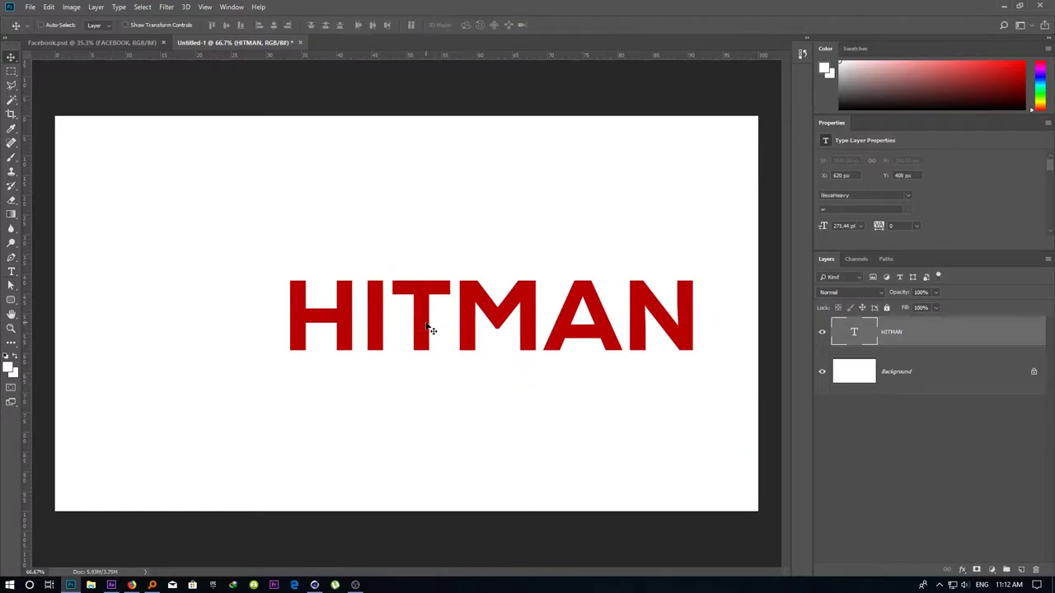
mouse_move(428, 329)
left_mouse_down()
mouse_move(365, 334)
mouse_move(361, 315)
mouse_move(356, 387)
left_mouse_up()
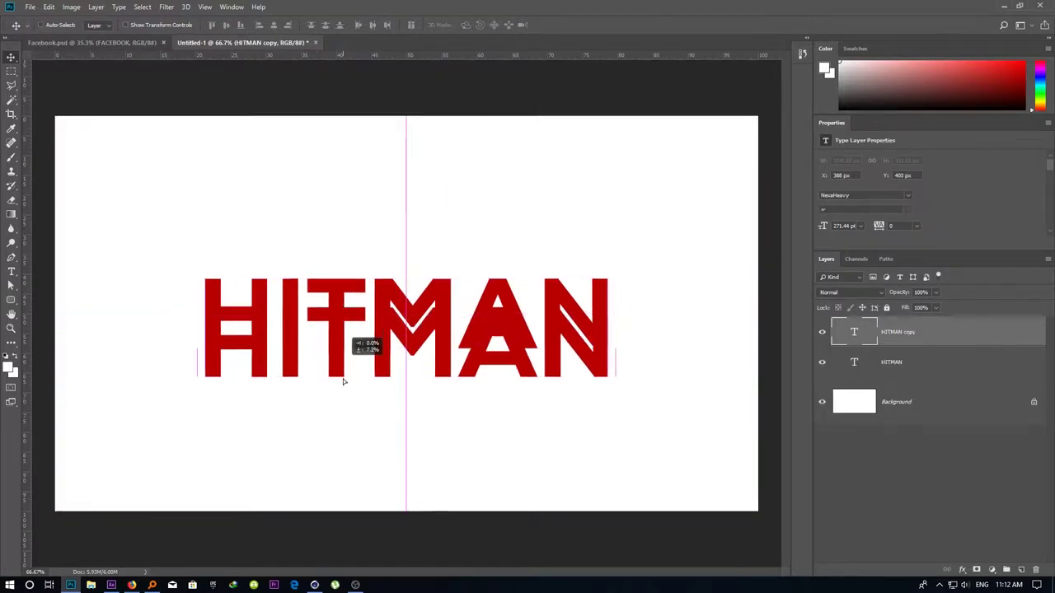
Change the duplicated text to 'THE BULLET' and shrink its font size
key("t")
left_click(328, 386)
key("ctrl+a")
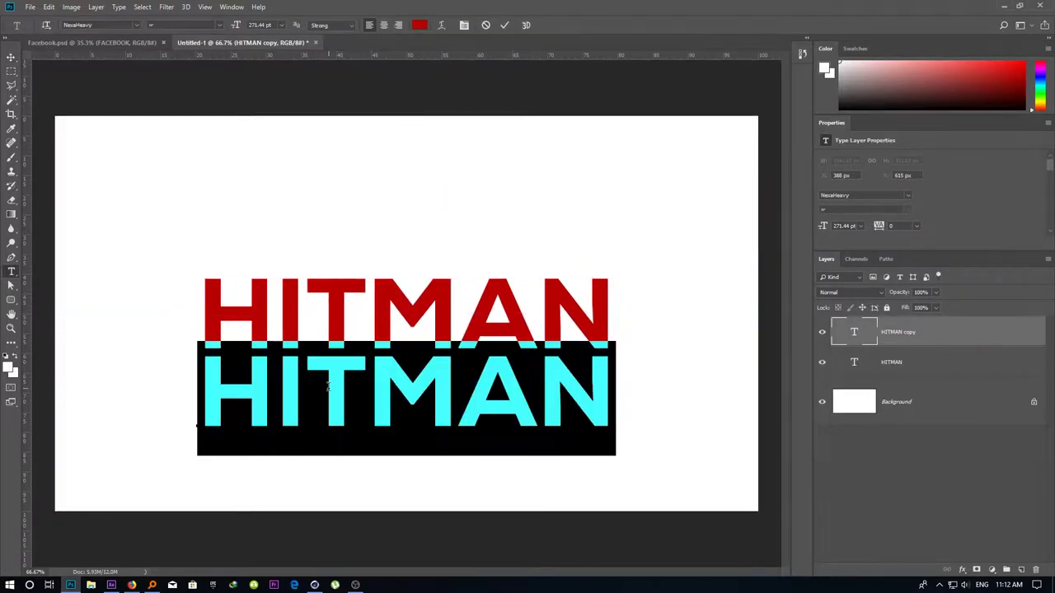
type("THE BULLE")
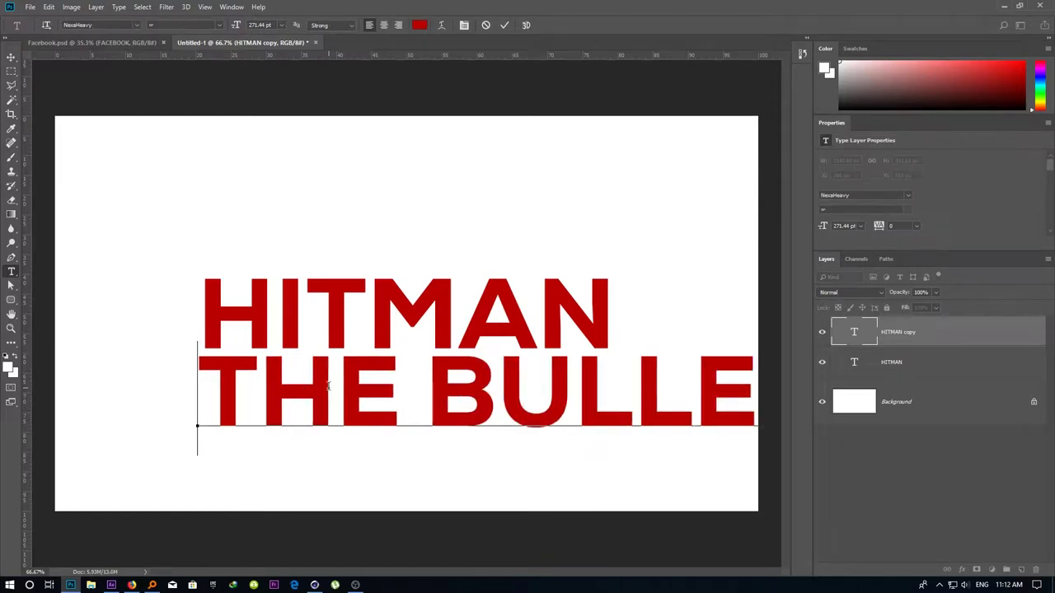
type("T")
key("ctrl+a")
key("ctrl+alt+shift+comma")
key("ctrl+alt+shift+comma")
key("ctrl+alt+shift+comma")
key("ctrl+alt+shift+comma")
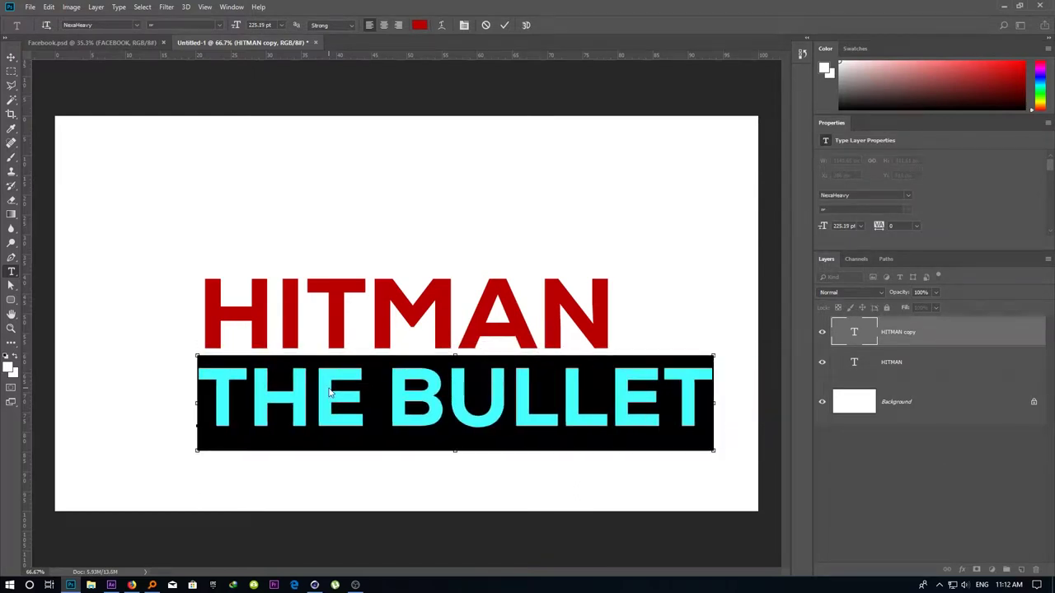
key("ctrl+alt+shift+comma")
key("ctrl+alt+shift+comma")
key("ctrl+alt+shift+comma")
key("ctrl+alt+shift+comma")
key("ctrl+alt+shift+comma")
key("ctrl+alt+shift+comma")
key("ctrl+alt+shift+comma")
key("ctrl+Return")
Nudge THE BULLET up and to the right so it sits beneath HITMAN
key("v")
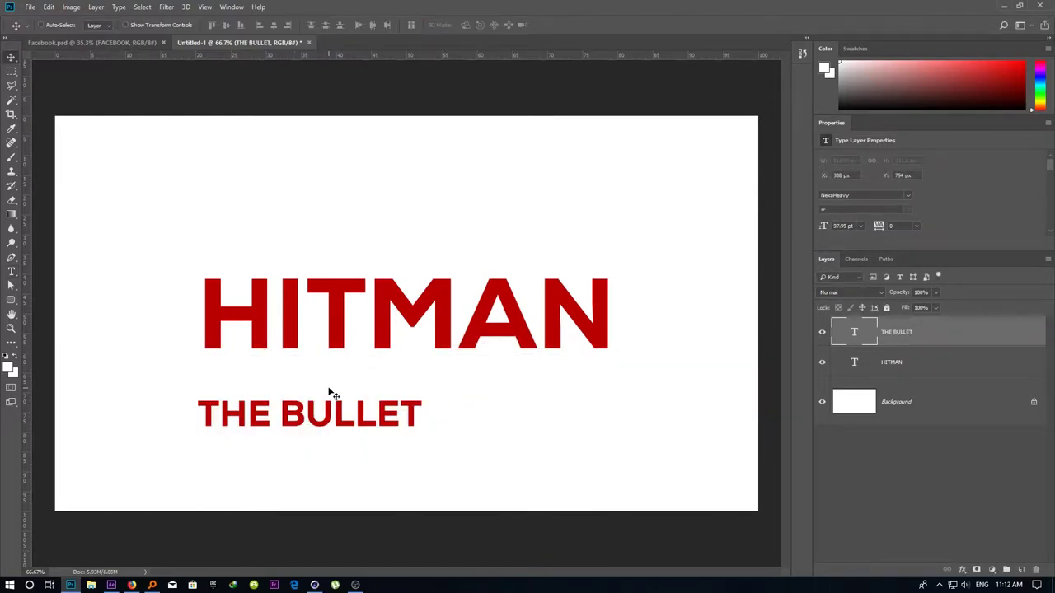
key("shift+Up")
key("shift+Up")
key("shift+Up")
key("shift+Up")
key("shift+Up")
key("shift+Up")
key("shift+Up")
key("shift+Right")
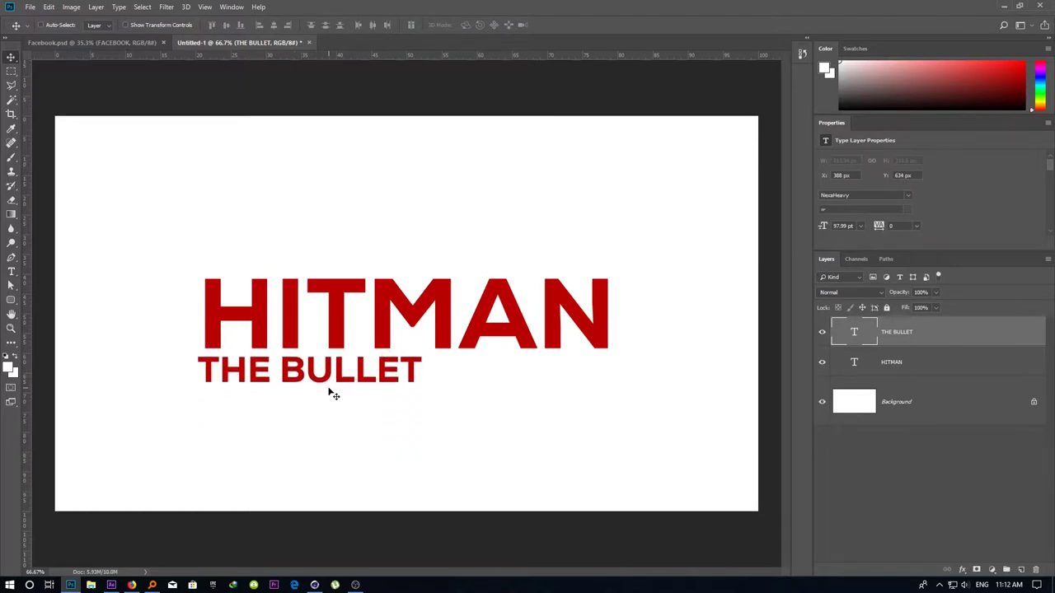
key("shift+Right")
key("Down")
key("Down")
key("Down")
key("Down")
key("Down")
key("Up")
key("Up")
key("Up")
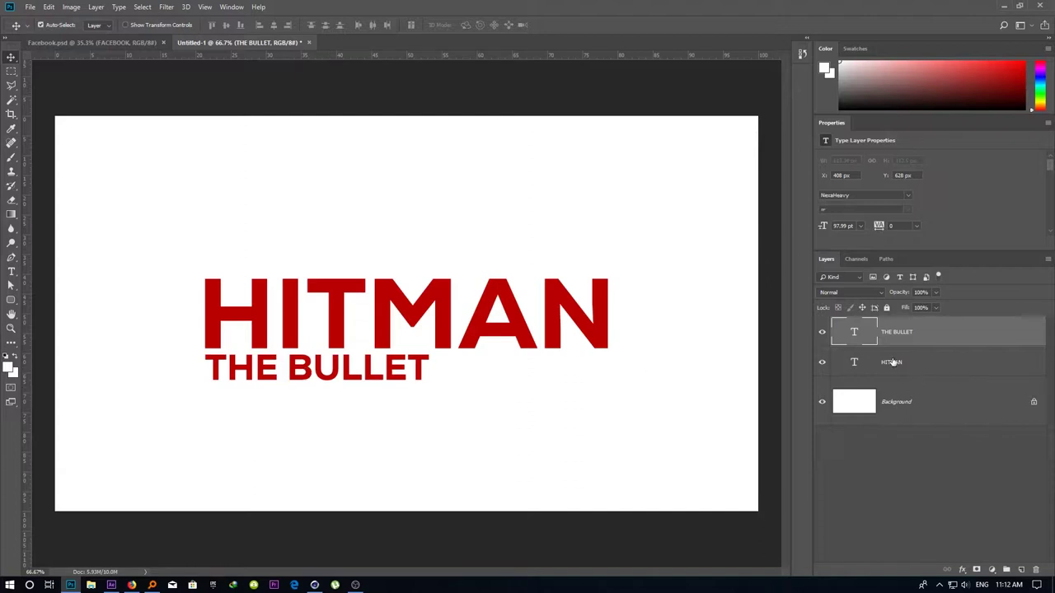
Convert both text layers to shapes and merge them into one shape layer
left_click(891, 363, "shift")
right_click(891, 362)
left_click(933, 285)
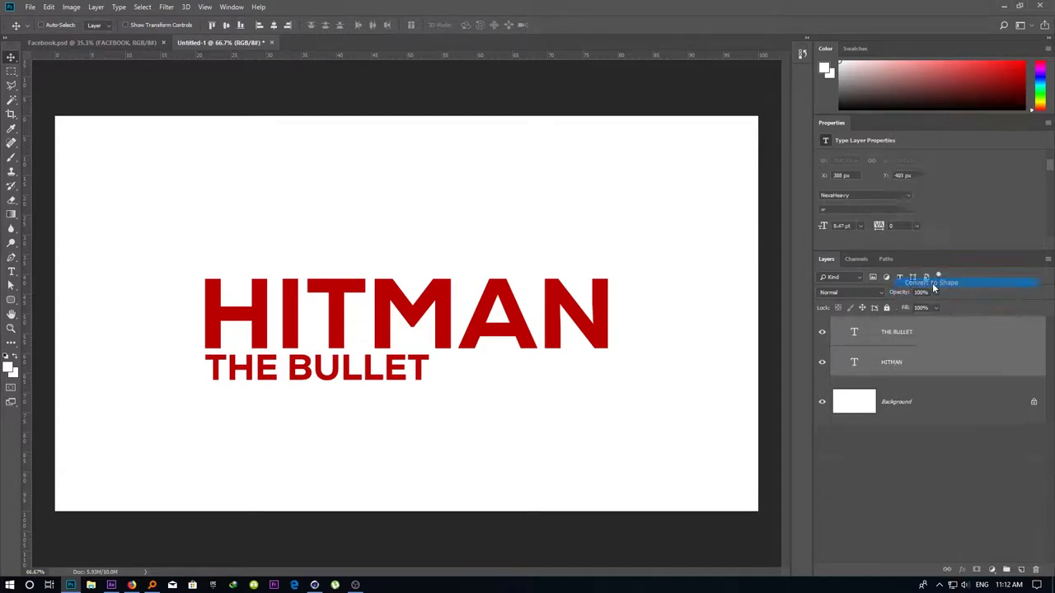
key("ctrl+e")
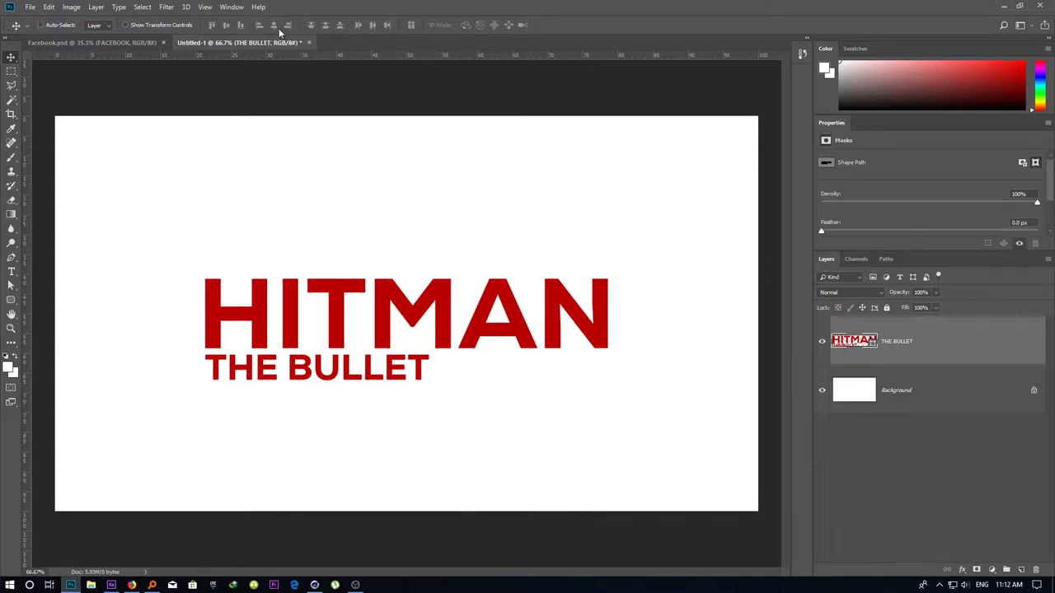
Merge the shape's overlapping path components with the Pen tool's path operations
left_click(10, 258)
left_click(249, 26)
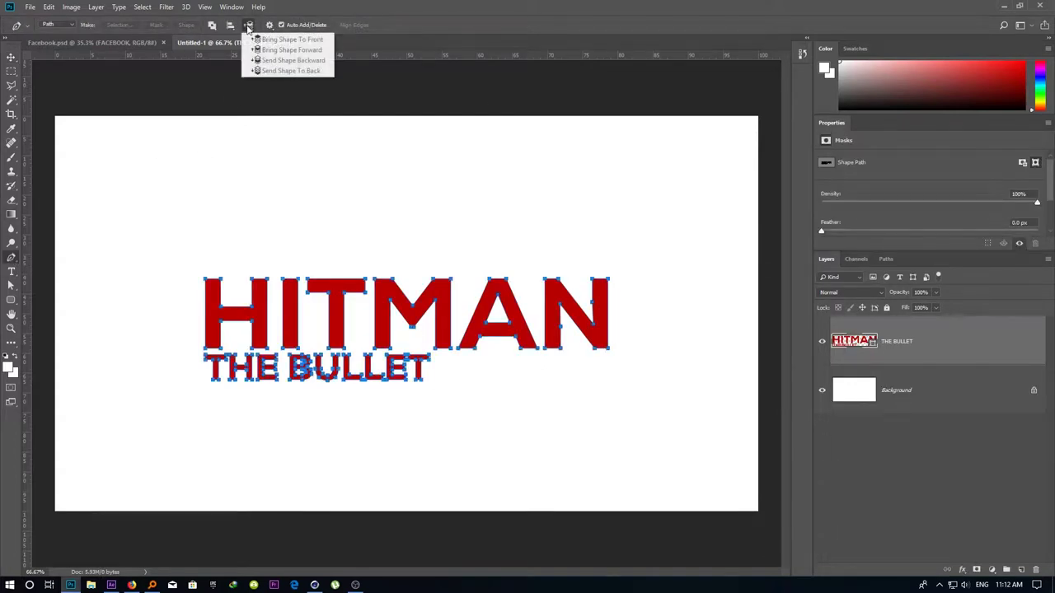
left_click(229, 47)
left_click(211, 26)
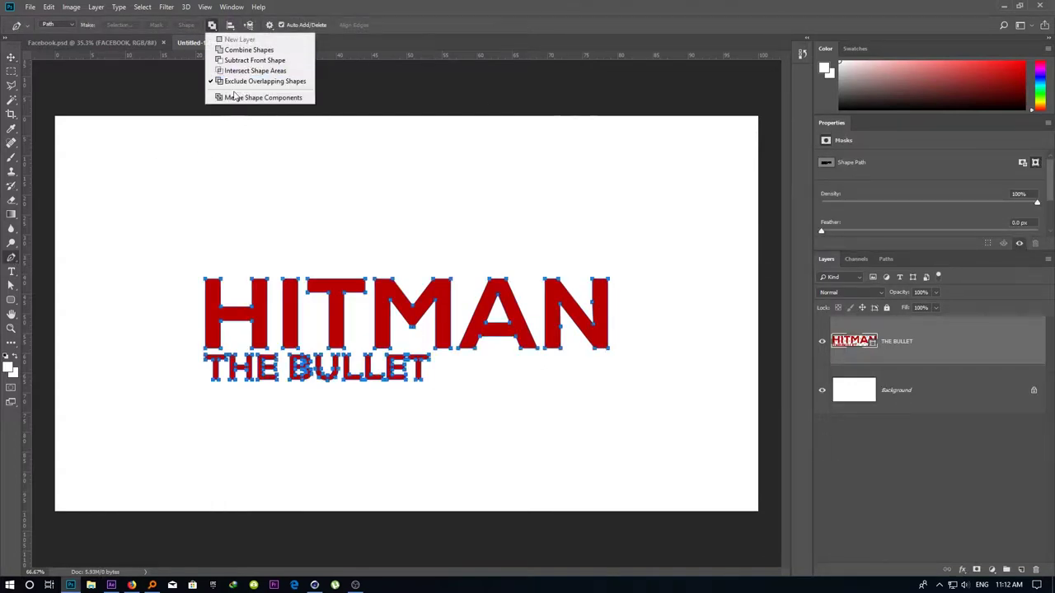
left_click(231, 97)
left_click(891, 394)
left_click(886, 343)
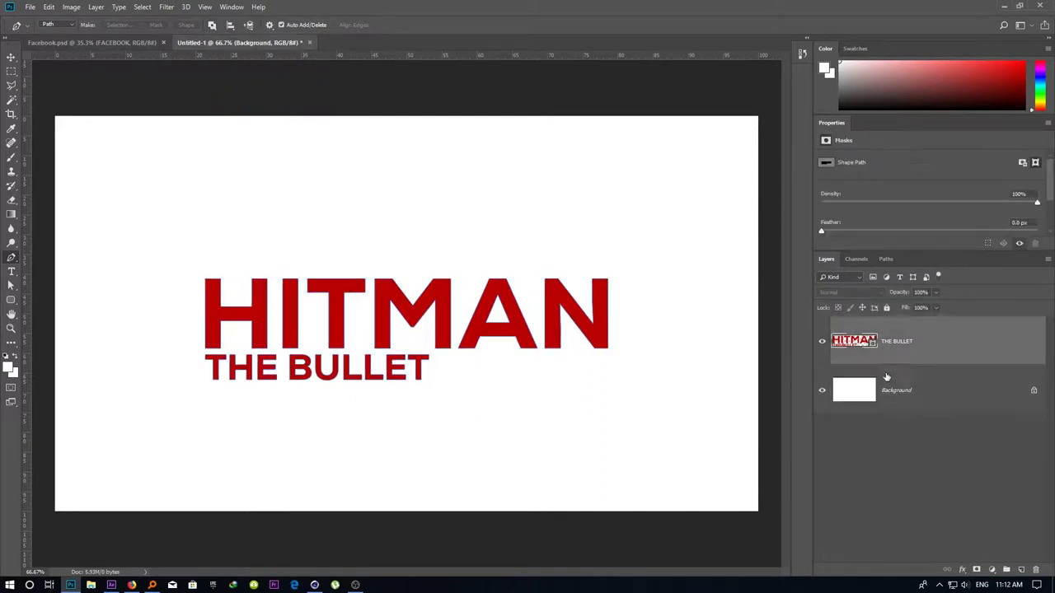
Export THE BULLET shape path to an Illustrator file via Export > Paths to Illustrator
left_click(30, 8)
mouse_move(64, 158)
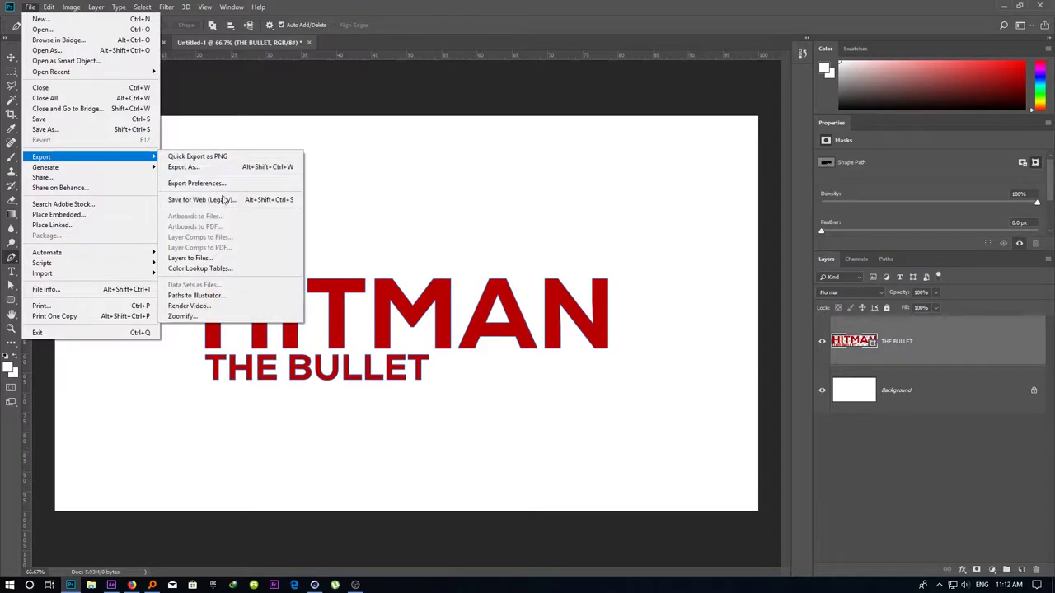
left_click(197, 296)
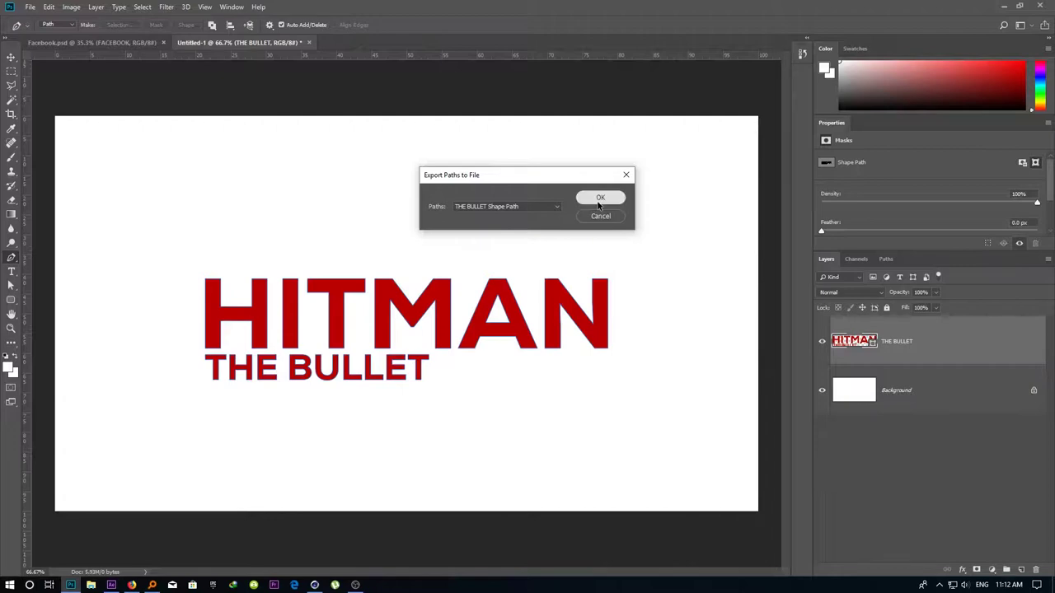
left_click(598, 201)
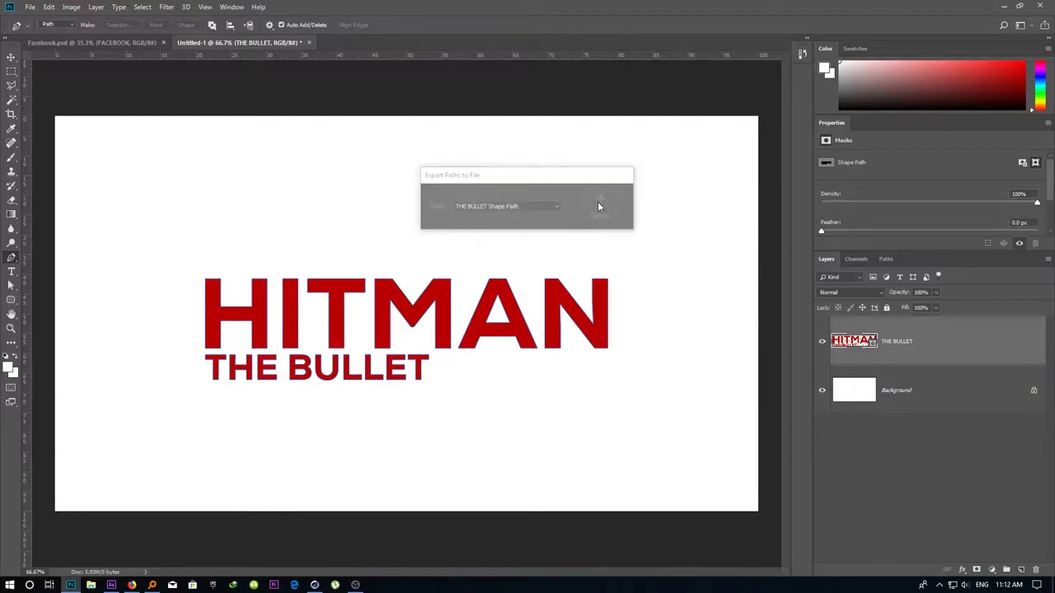
key("alt+Tab")
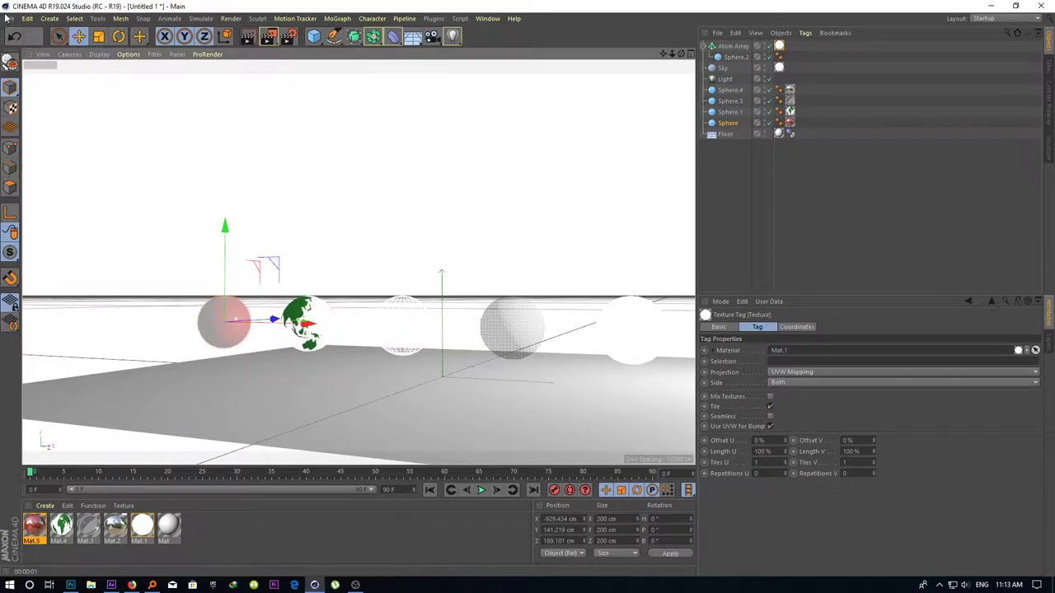
Import the exported Illustrator paths file from Downloads into the scene
left_click(8, 18)
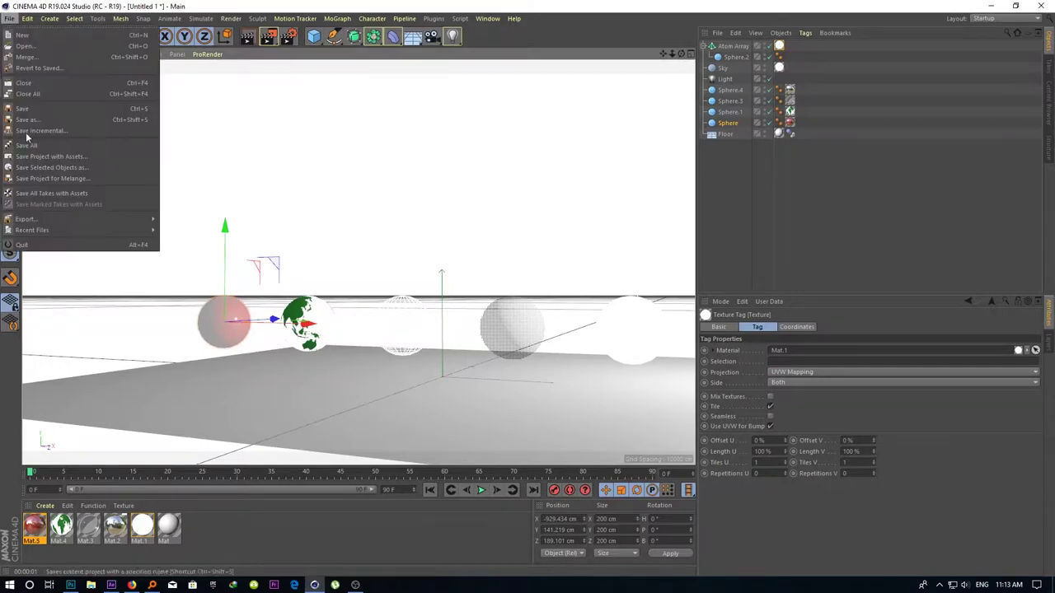
left_click(27, 57)
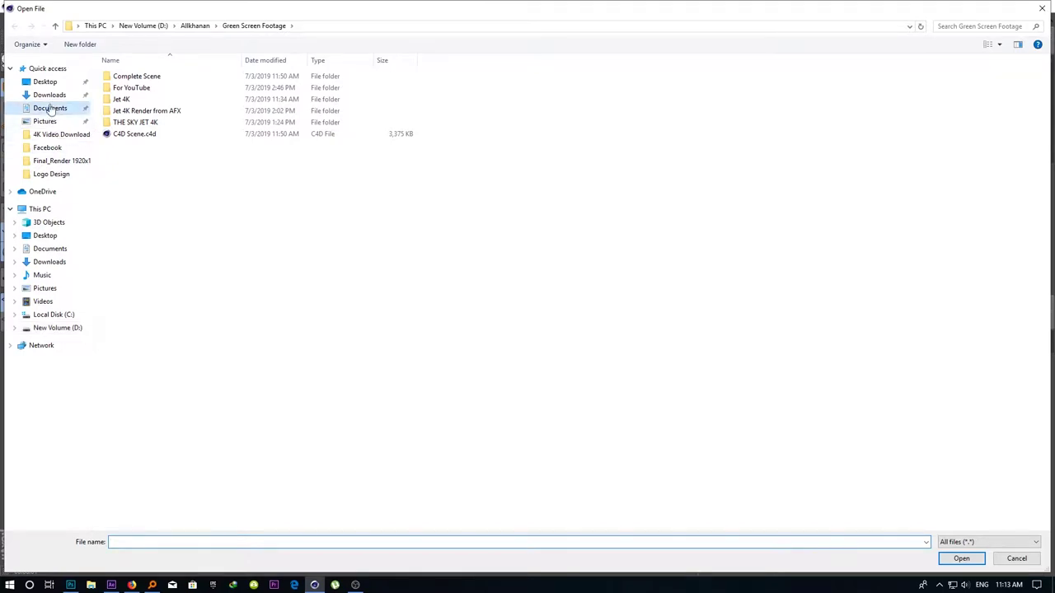
left_click(49, 95)
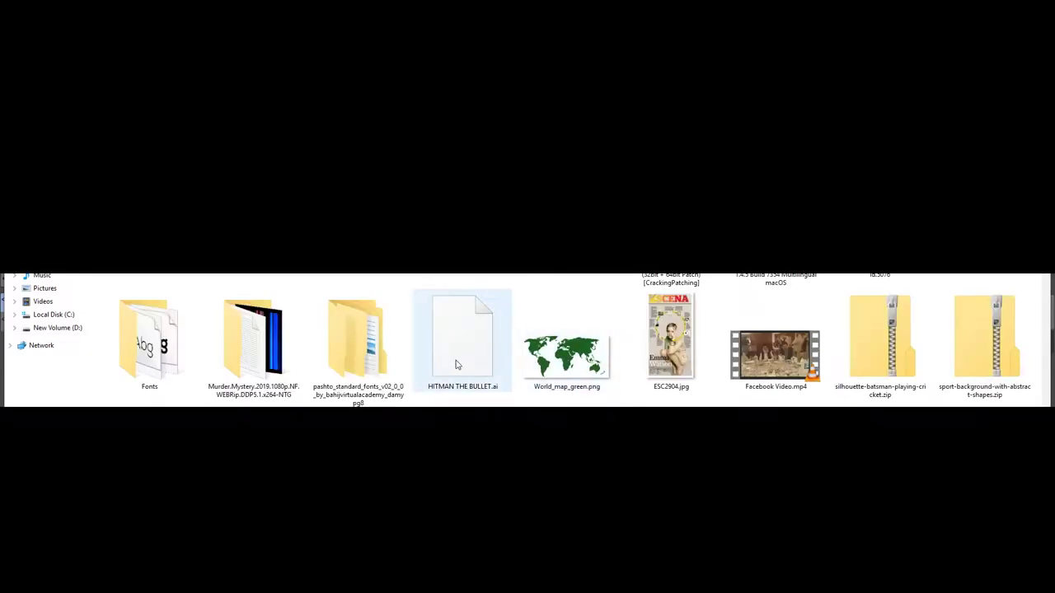
double_click(458, 363)
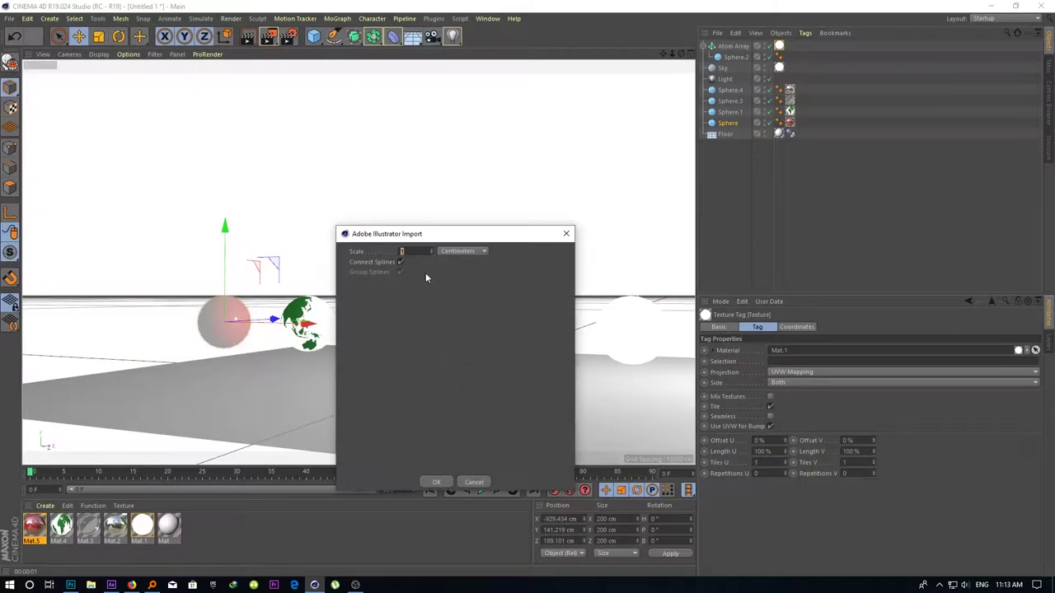
left_click(434, 484)
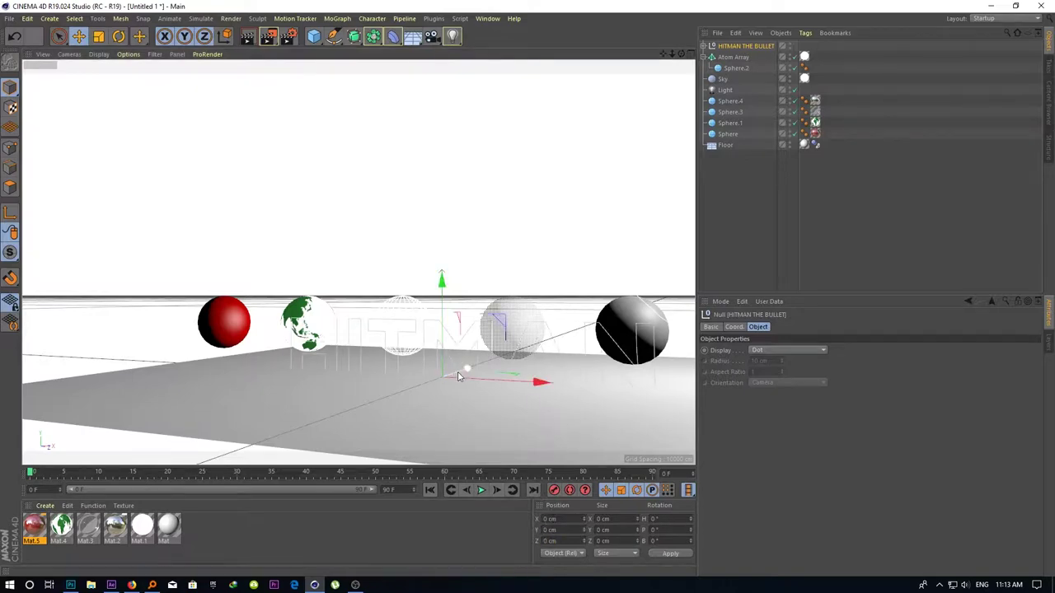
In the front view, move the HITMAN text left along X
middle_click(460, 376)
key("F2")
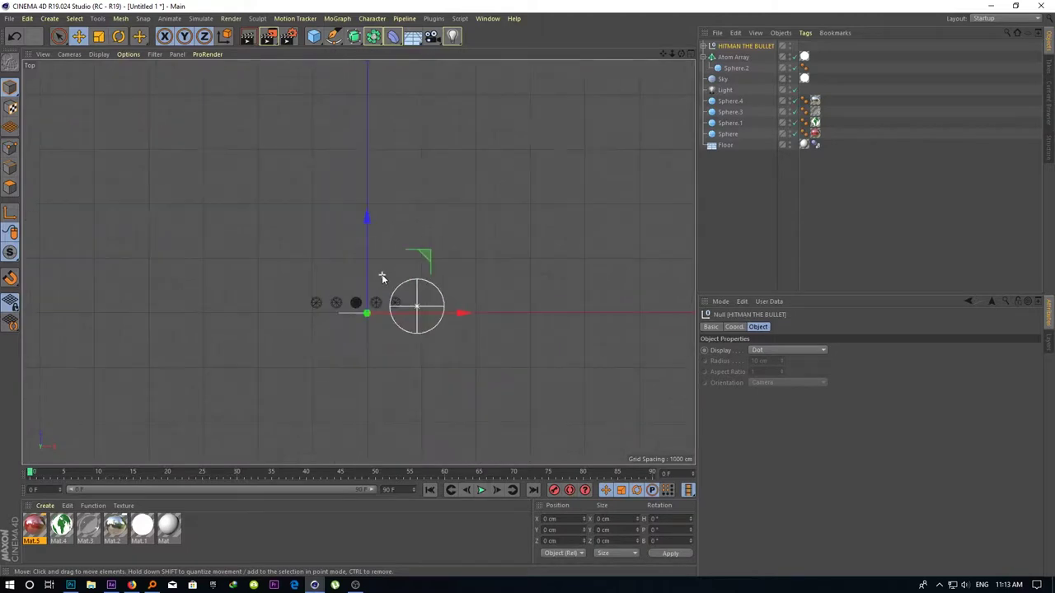
middle_click(382, 277)
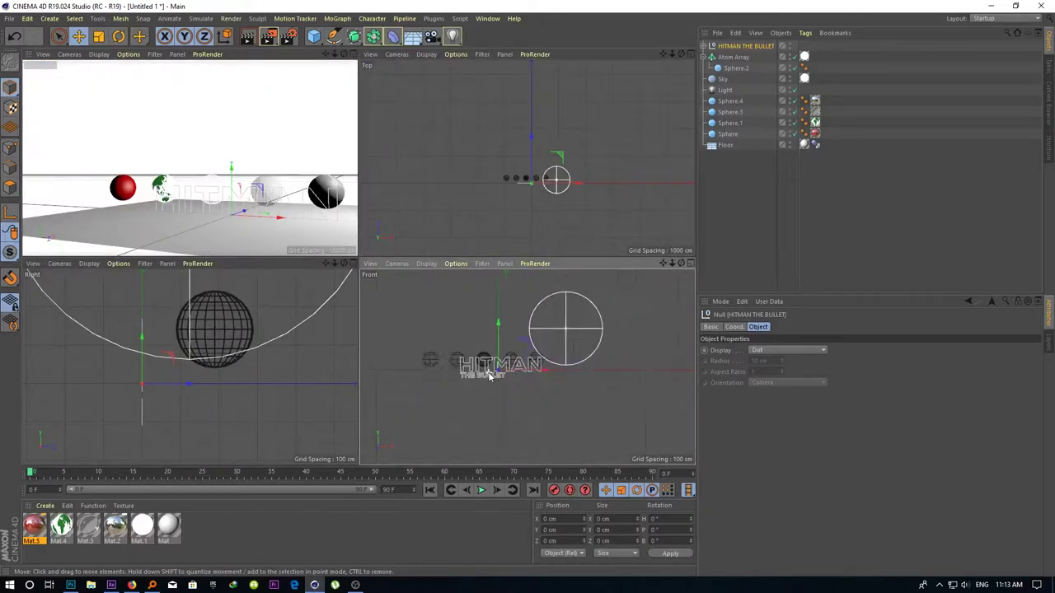
middle_click(488, 375)
scroll(465, 346, "down", 3)
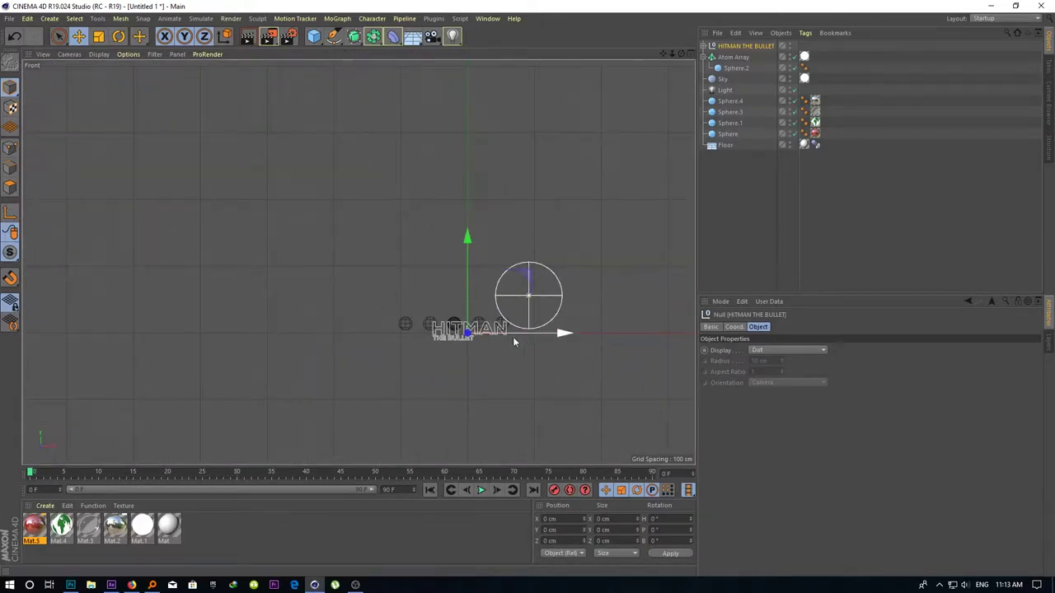
left_click_drag(513, 342, 377, 341)
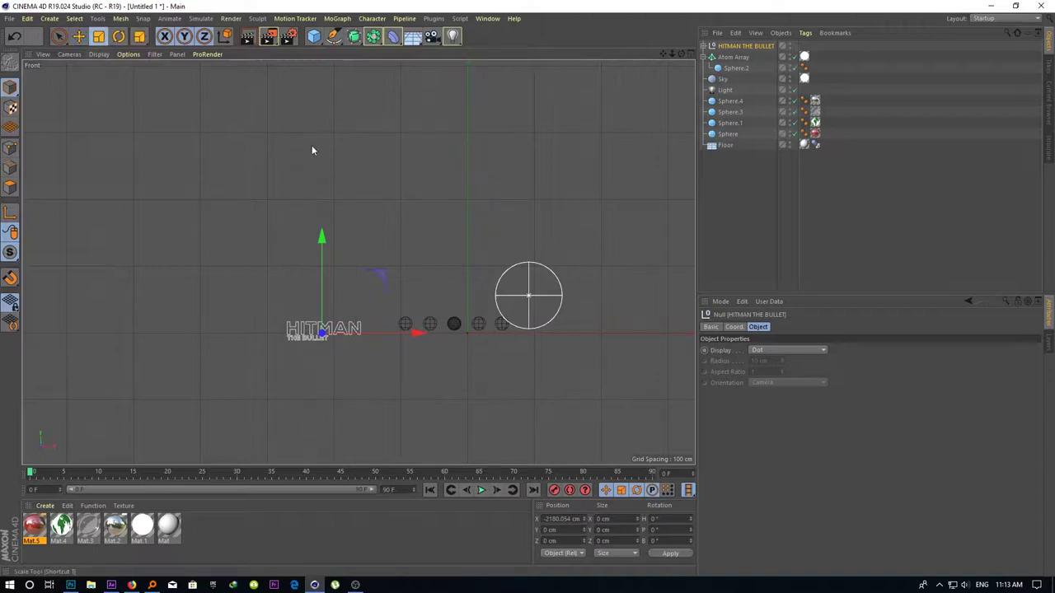
Select all Path children of the HITMAN THE BULLET group and join them into one spline
left_click(103, 39)
left_click(386, 216)
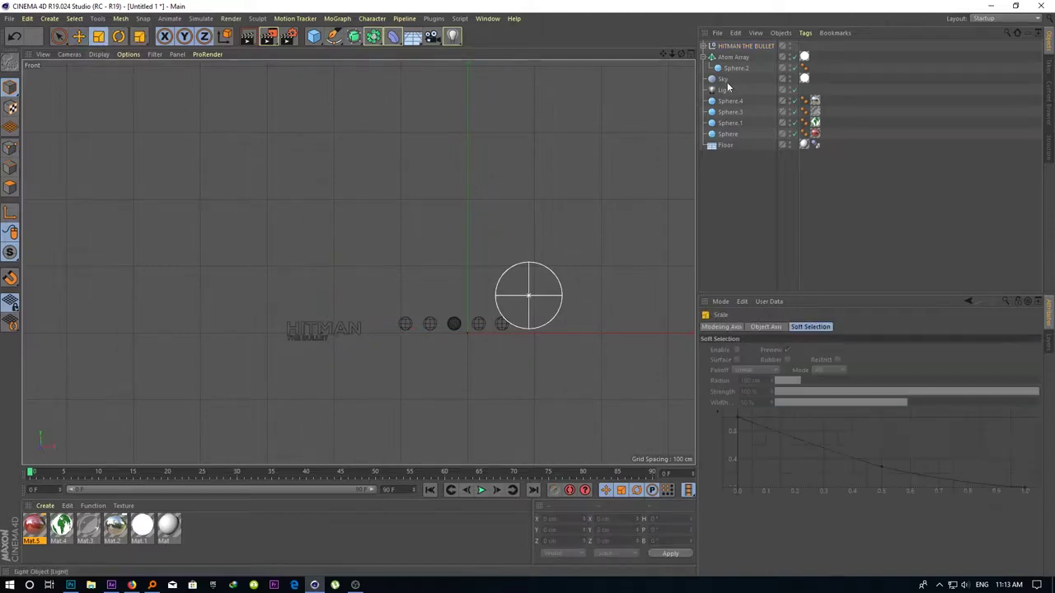
left_click(760, 47)
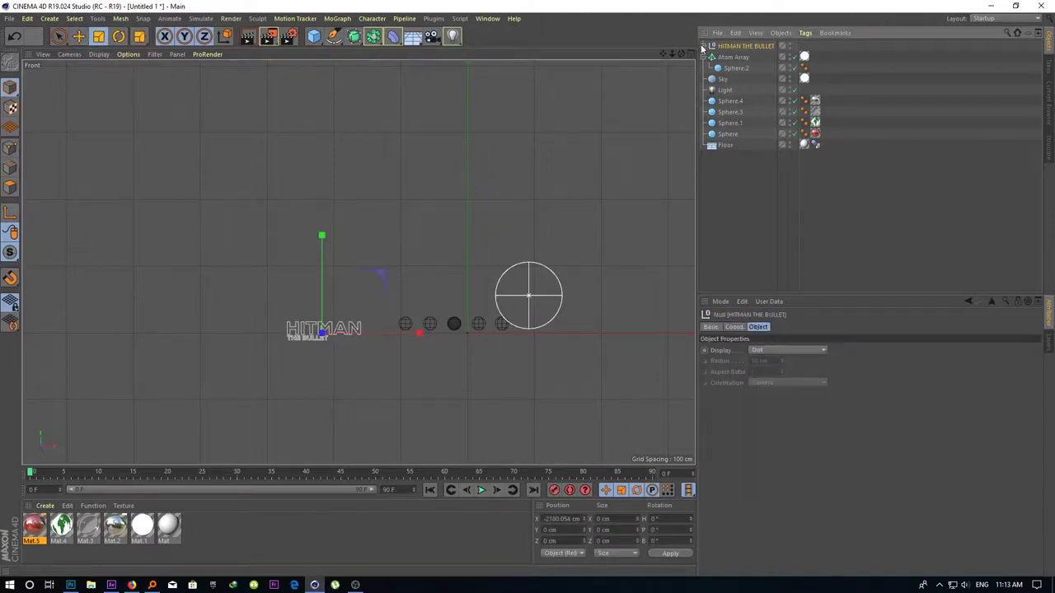
left_click(702, 47)
left_click(730, 212, "shift")
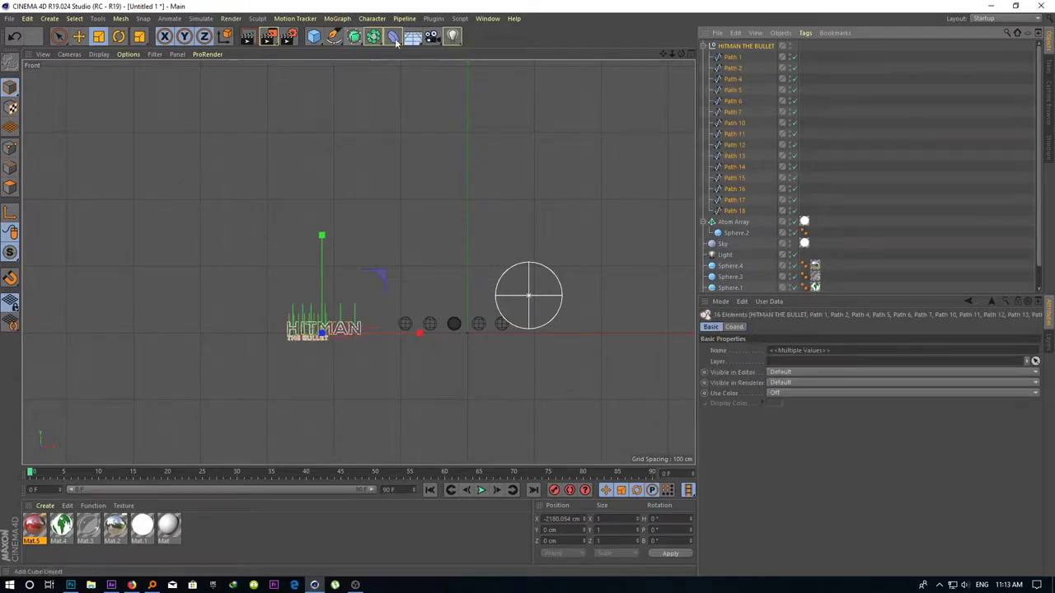
right_click(732, 47)
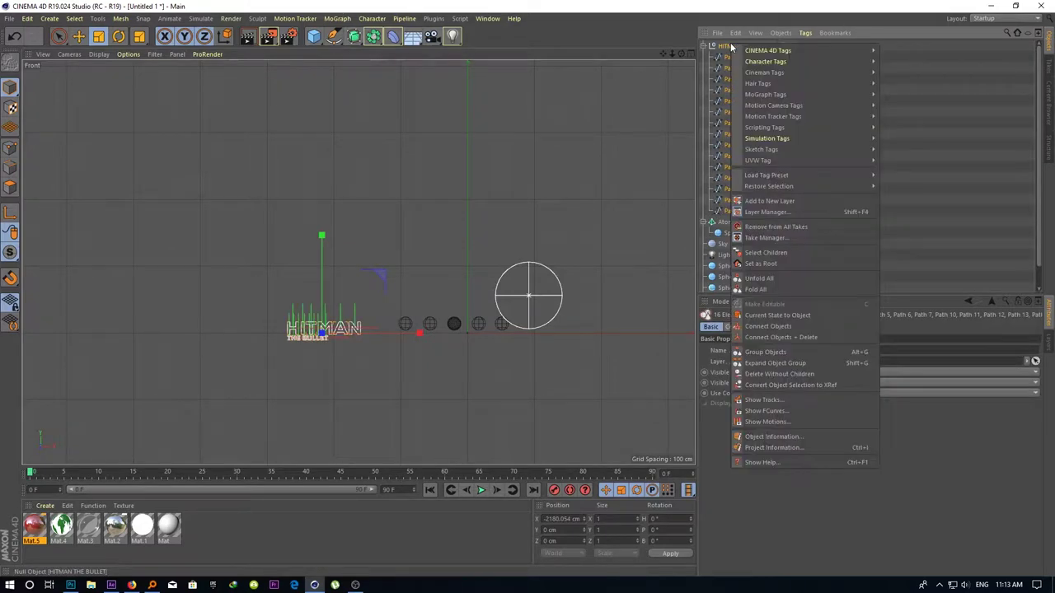
left_click(768, 336)
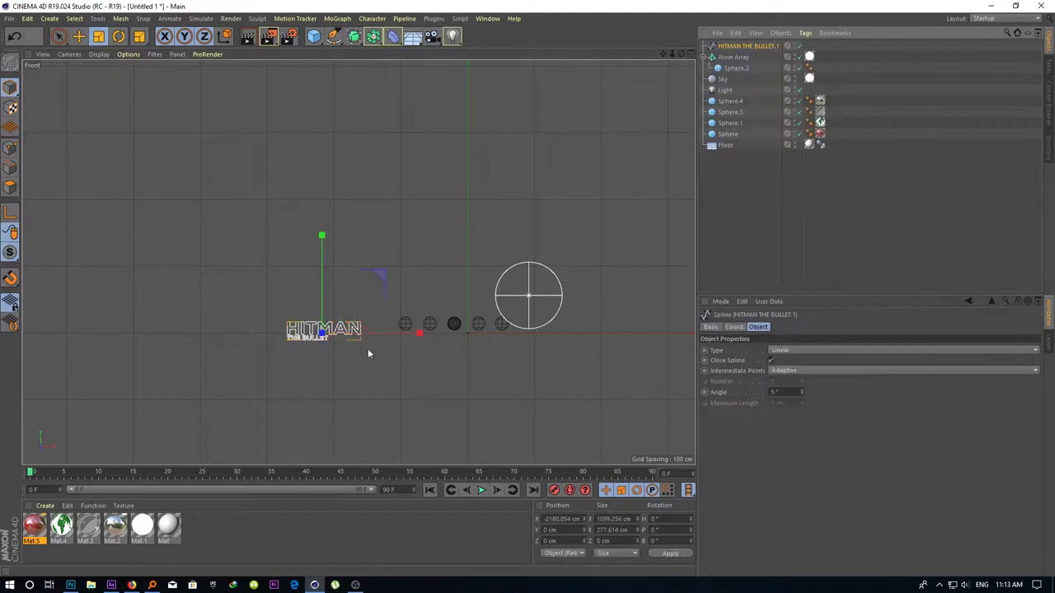
Raise the joined HITMAN spline slightly and scale it down to about 57.5%
left_click(78, 37)
left_click_drag(322, 301, 323, 290)
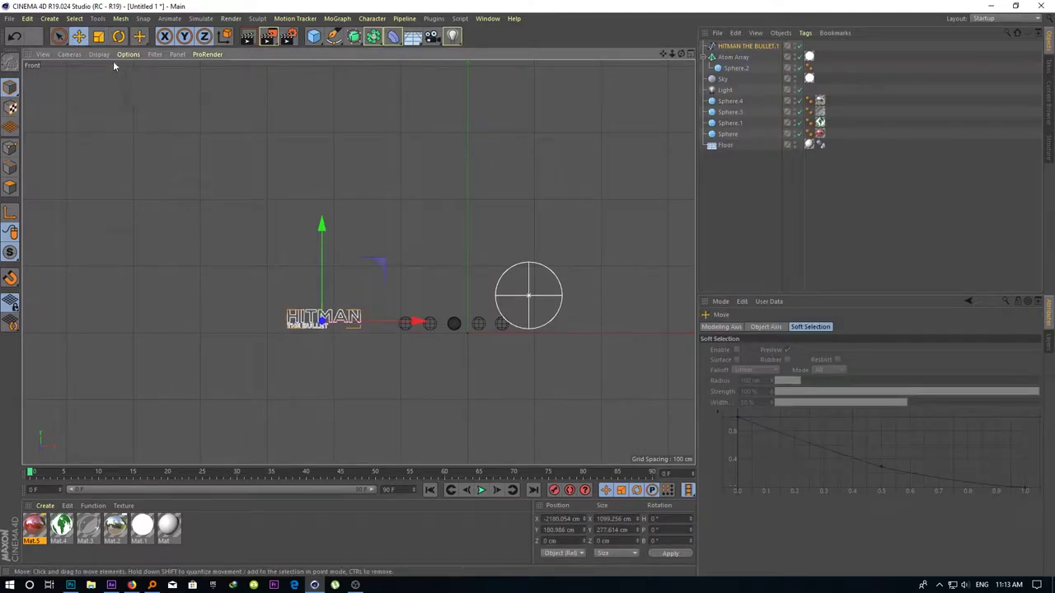
left_click(98, 36)
left_click_drag(325, 193, 214, 292)
left_click(335, 338)
Select the HITMAN THE BULLET.1 spline in the front view and pick Extrude from the generators
scroll(332, 334, "up", 3)
scroll(332, 333, "up", 3)
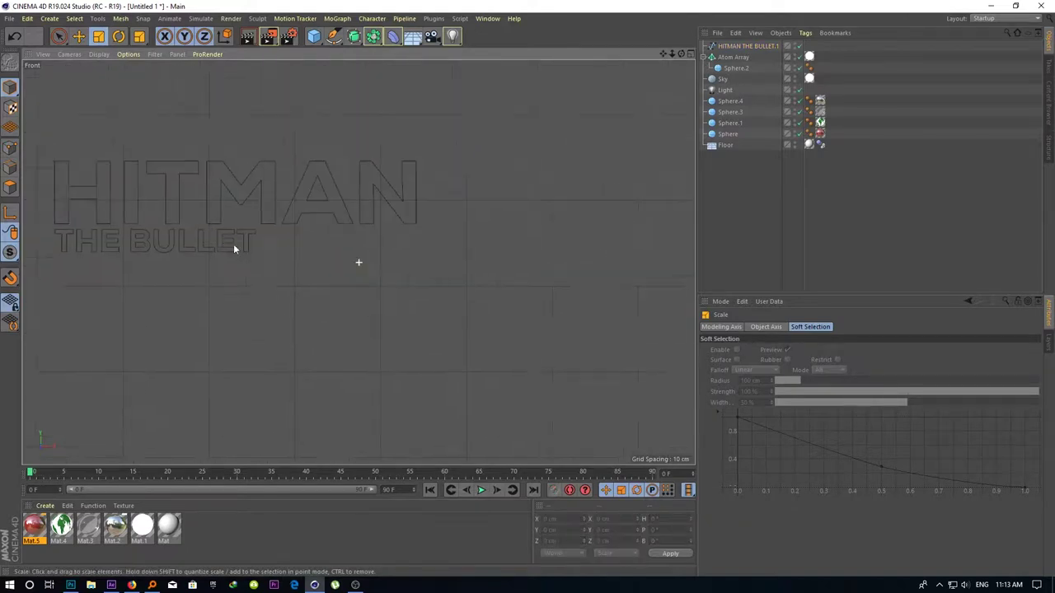
scroll(318, 278, "up", 2)
scroll(299, 295, "up", 4)
scroll(584, 306, "down", 3)
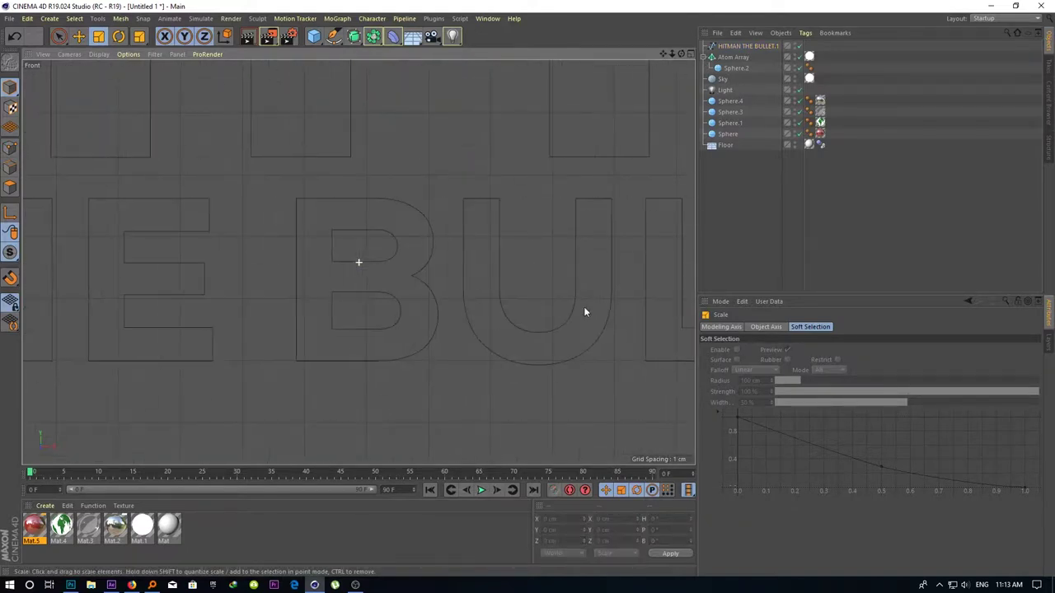
scroll(581, 307, "down", 5)
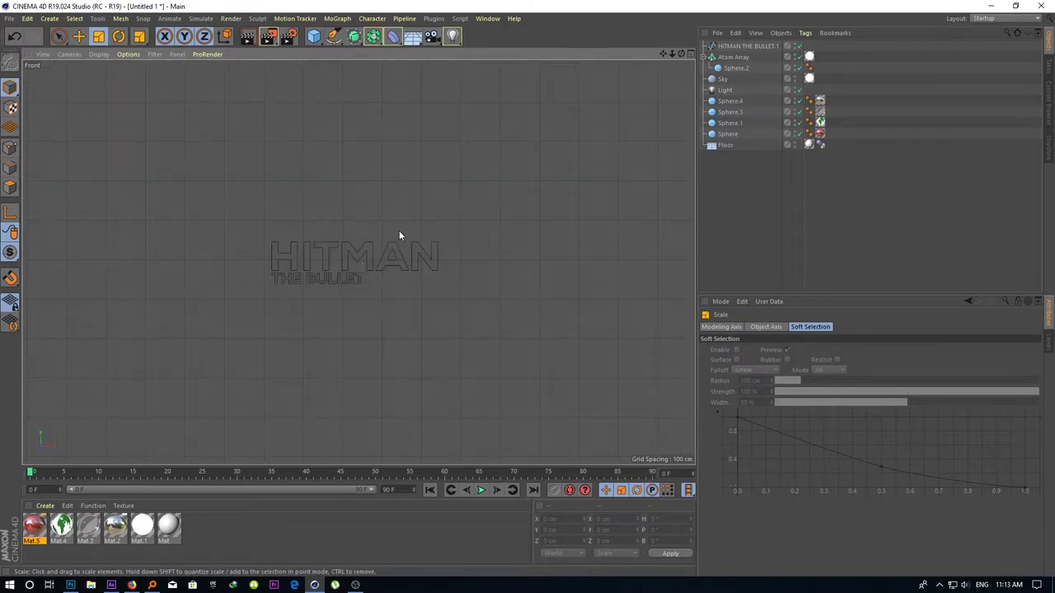
middle_click(315, 244)
middle_click(513, 181)
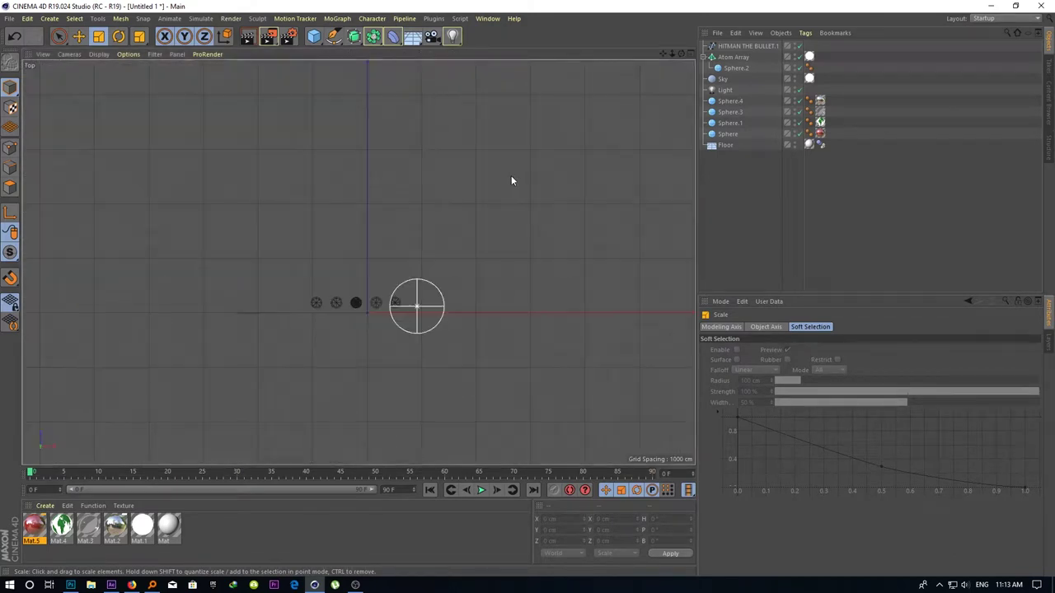
scroll(294, 294, "up", 2)
scroll(360, 305, "up", 2)
middle_click(385, 314)
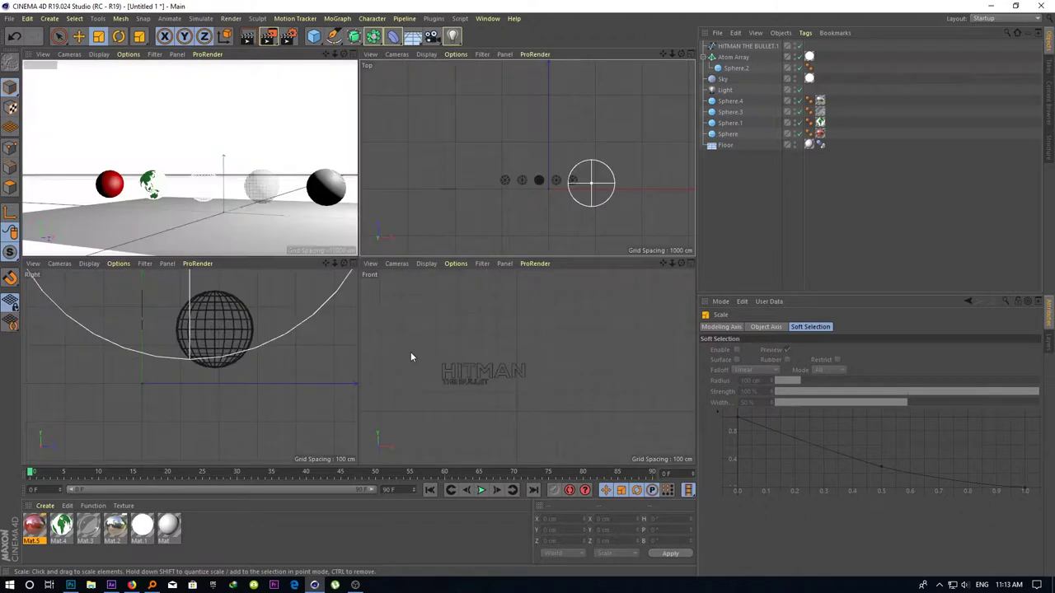
middle_click(439, 364)
left_click(739, 46)
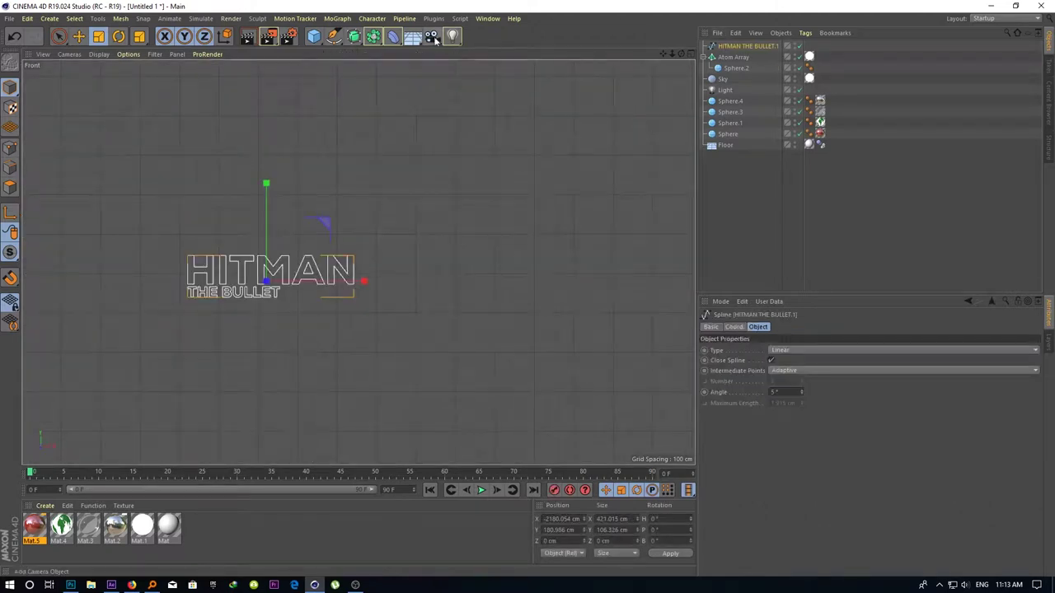
left_click(354, 36)
Add an Extrude generator with the HITMAN THE BULLET.1 text spline inside it
left_click(483, 56)
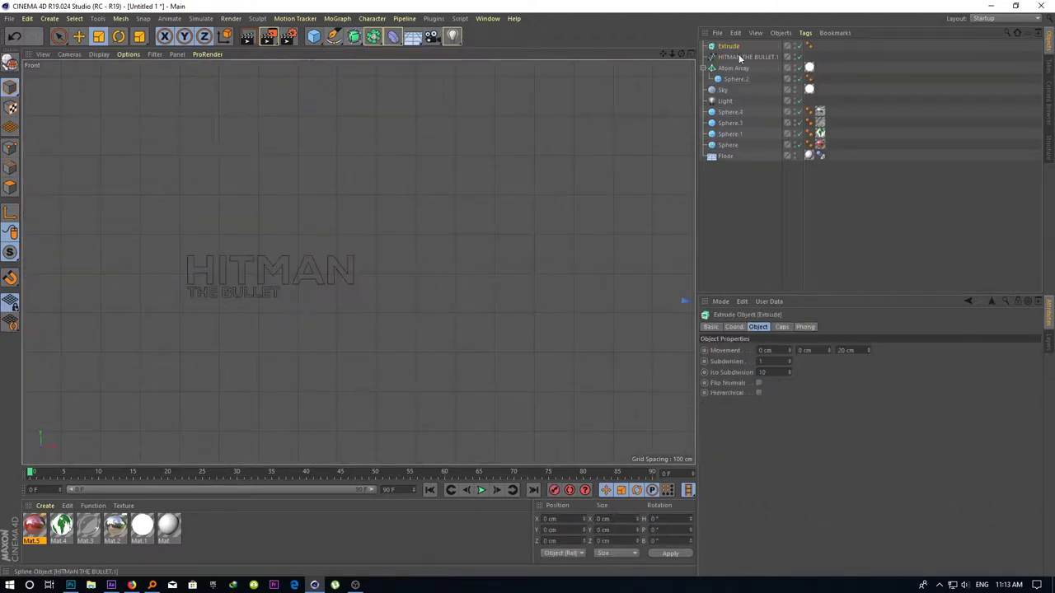
left_click_drag(736, 55, 725, 50)
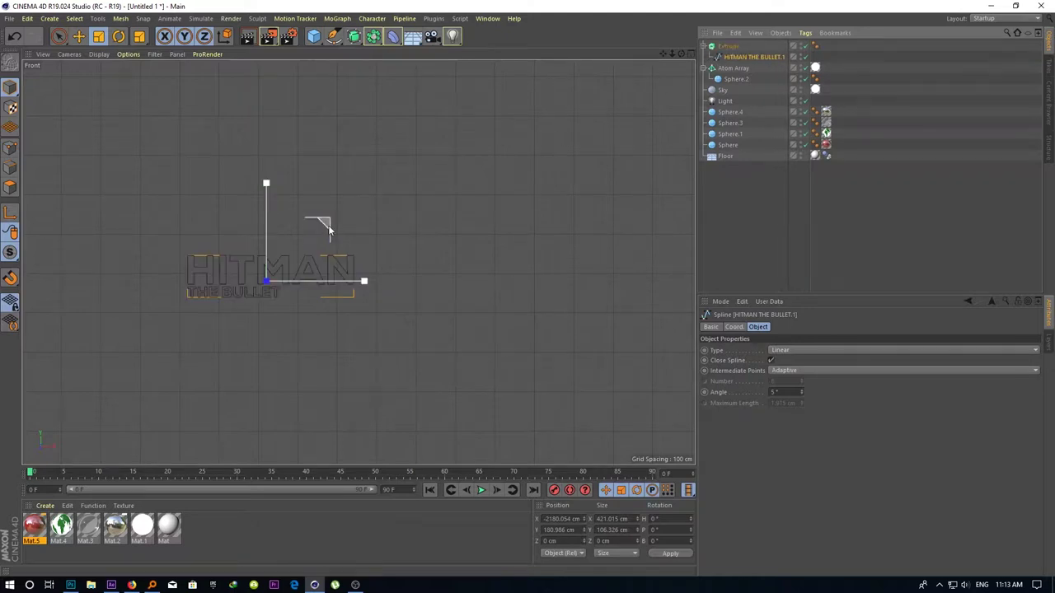
middle_click(373, 223)
scroll(433, 197, "up", 3)
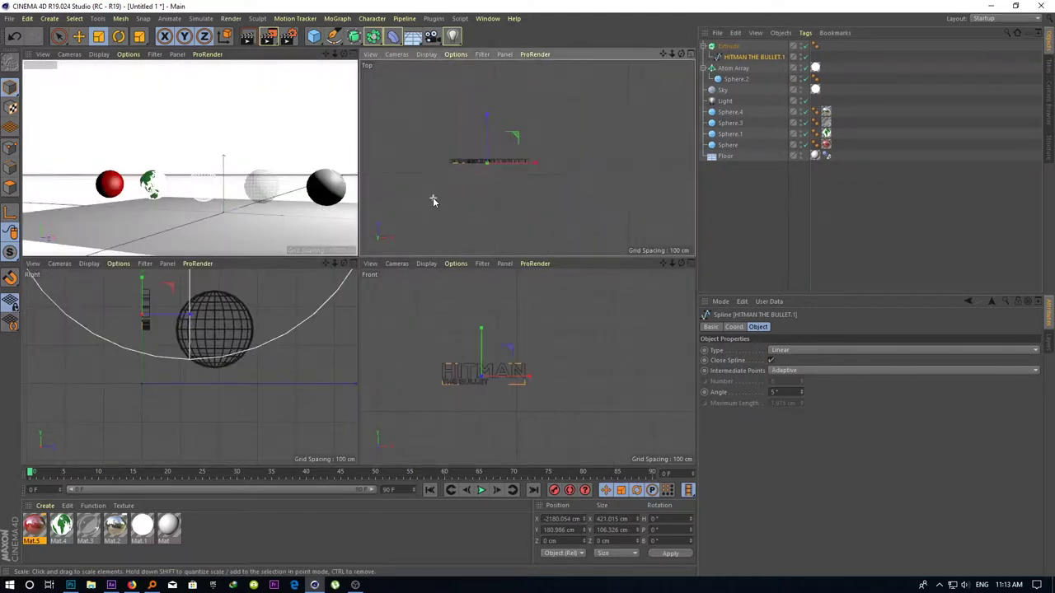
middle_click(495, 193)
scroll(247, 238, "up", 3)
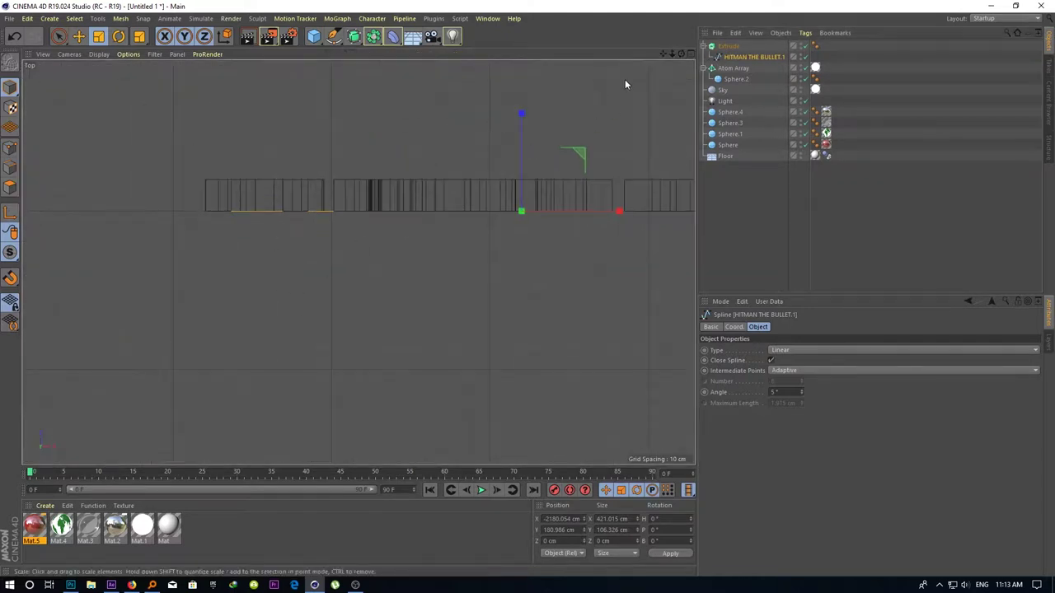
key("Up")
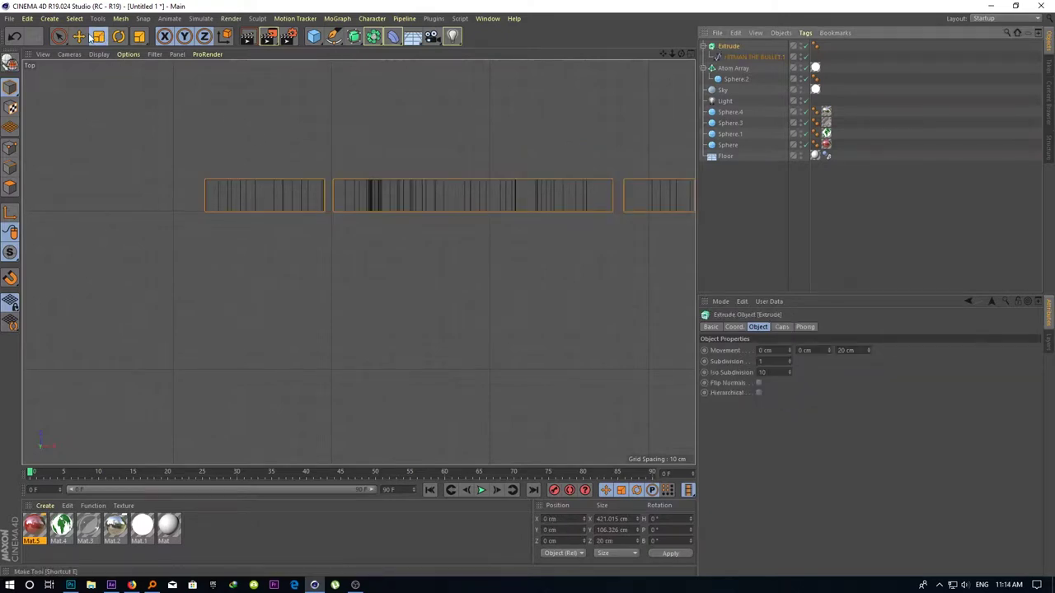
left_click(78, 37)
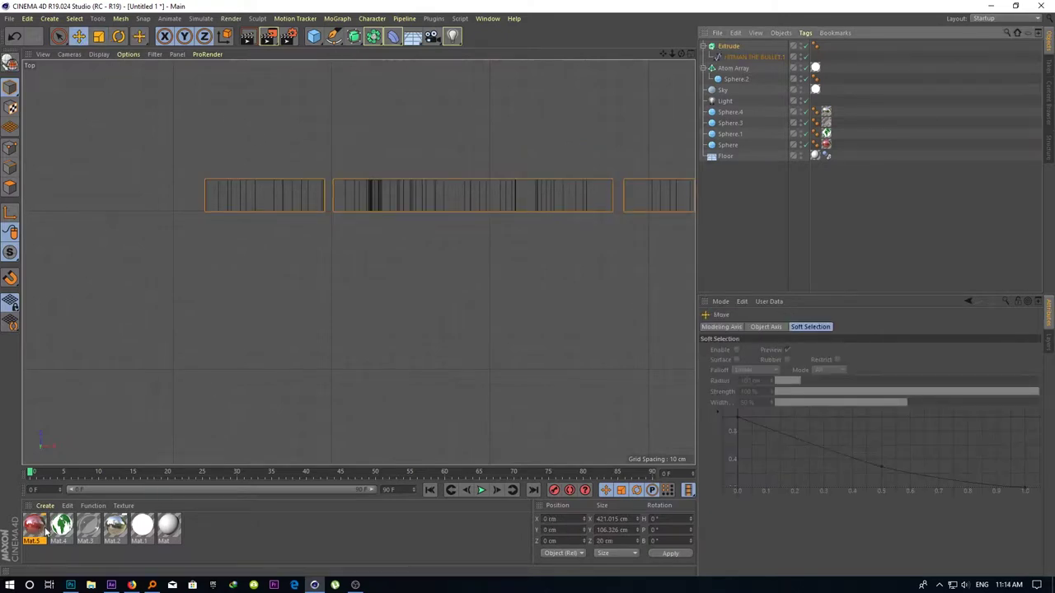
Create material Mat.6, darken it to near black (V 17%), and apply it to the Extrude
double_click(205, 534)
double_click(33, 526)
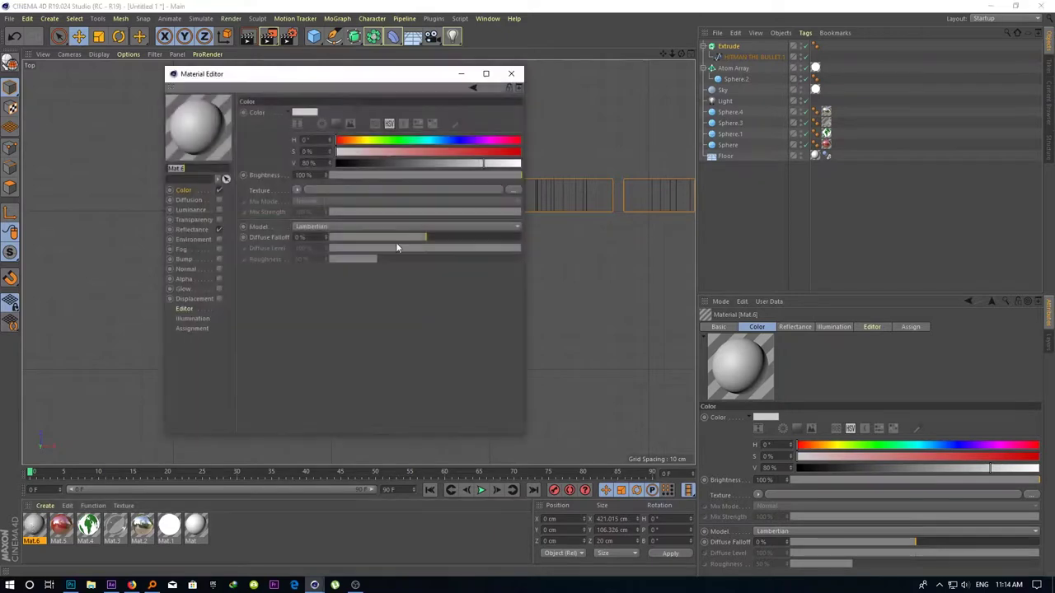
left_click_drag(360, 164, 368, 163)
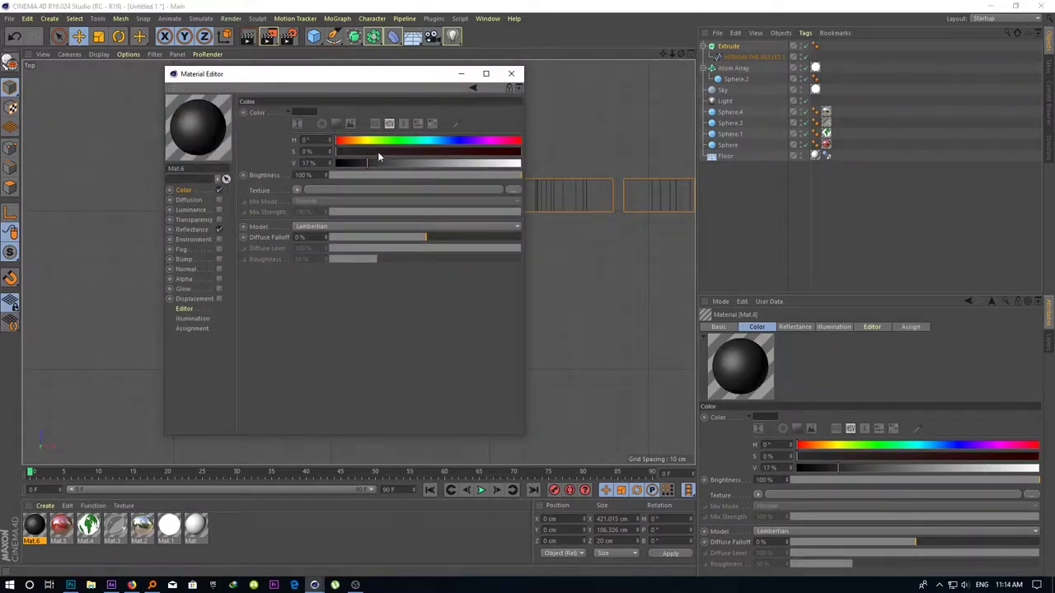
left_click(510, 74)
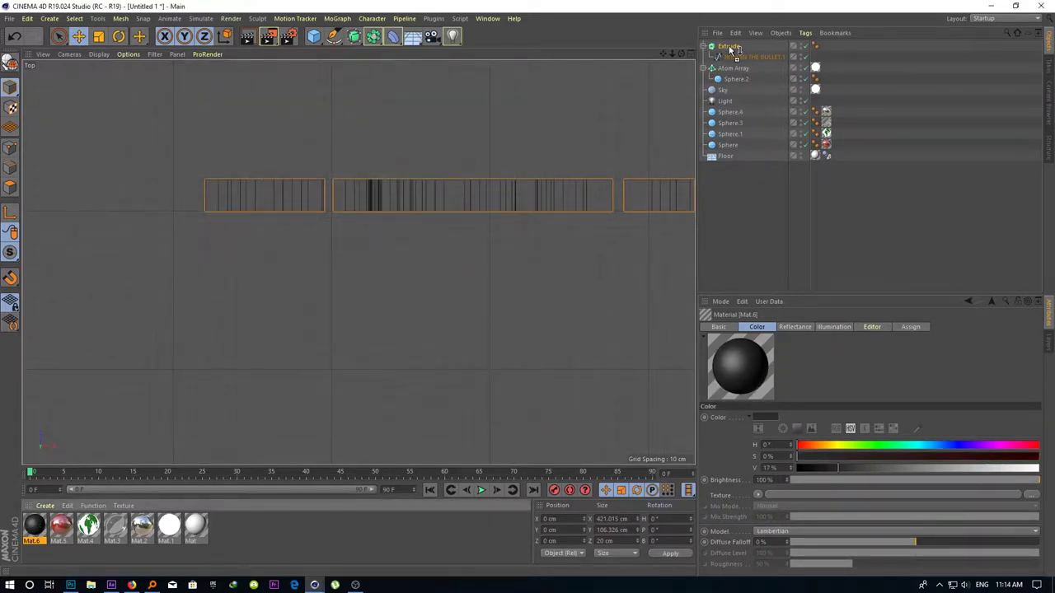
left_click_drag(629, 174, 733, 48)
Set the Extrude's movement depth to 2 cm
middle_click(505, 270)
middle_click(196, 239)
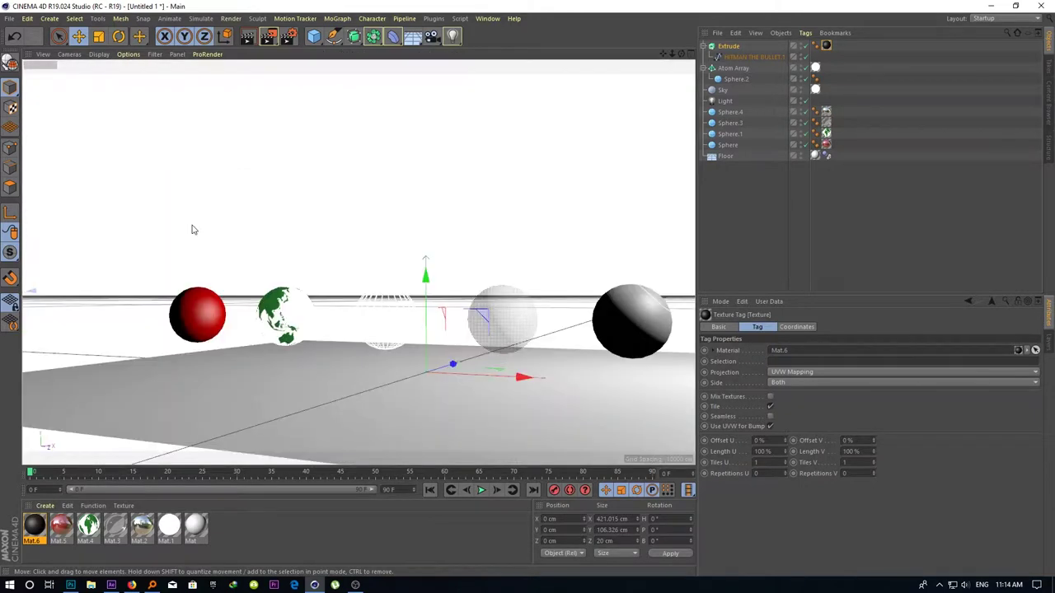
scroll(487, 359, "down", 3)
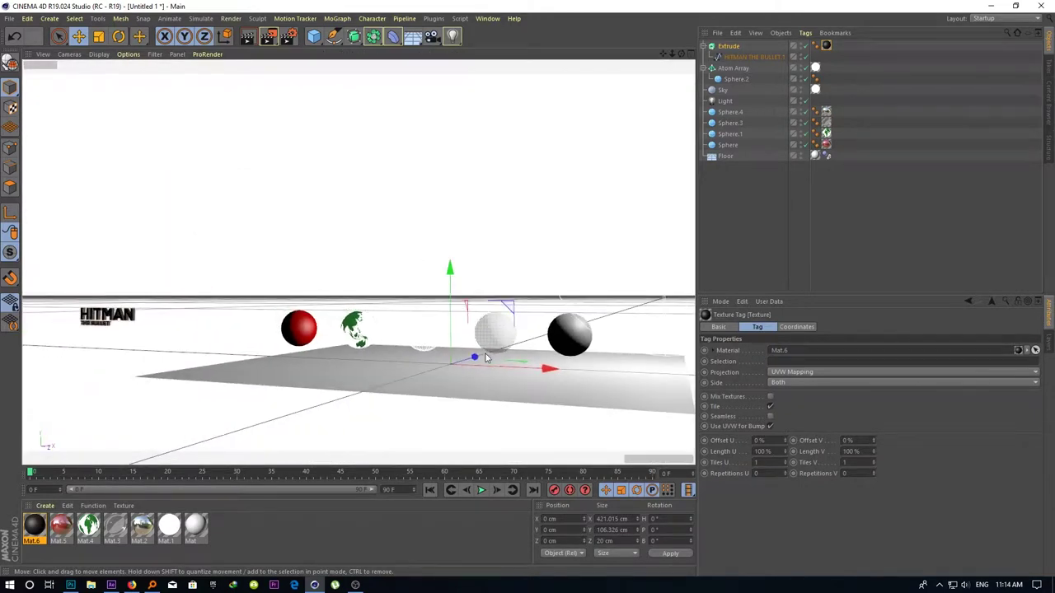
left_click(728, 46)
double_click(847, 350)
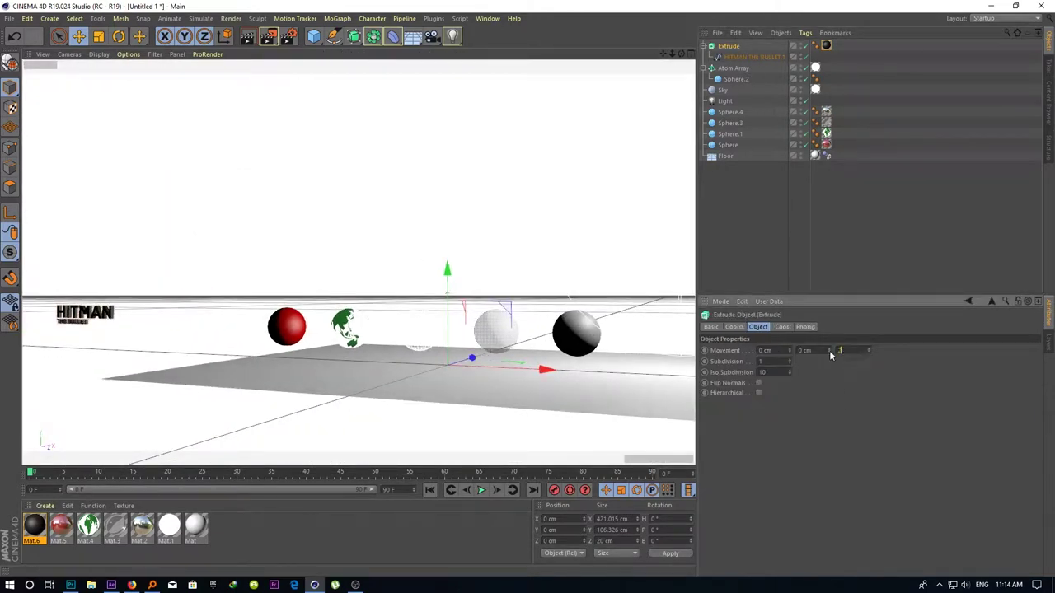
key("Return")
Select the Sky object, shift the view left, and switch over to Photoshop
left_click(447, 213)
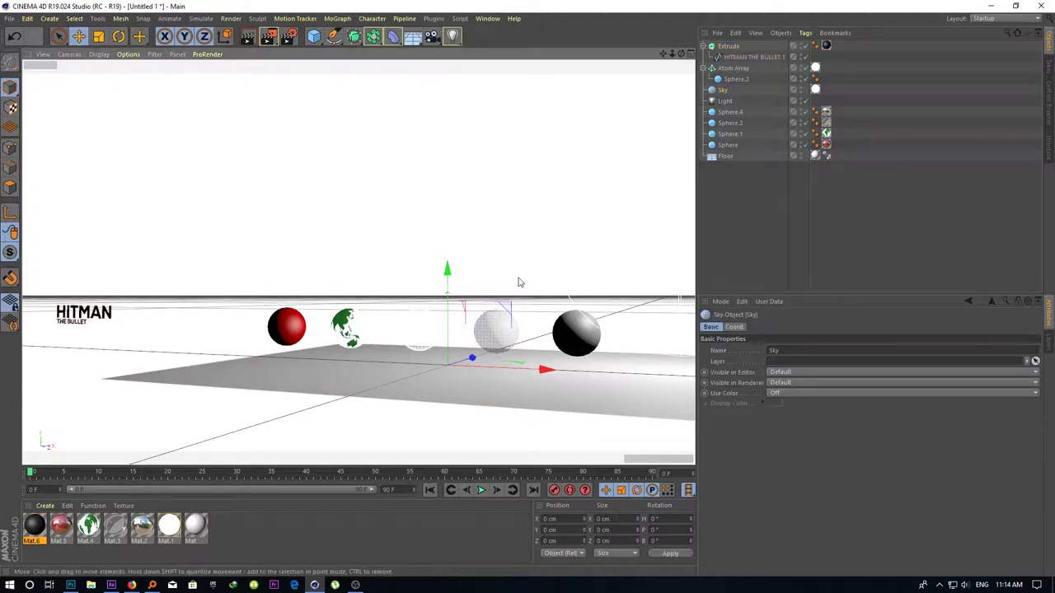
left_click_drag(483, 253, 346, 233)
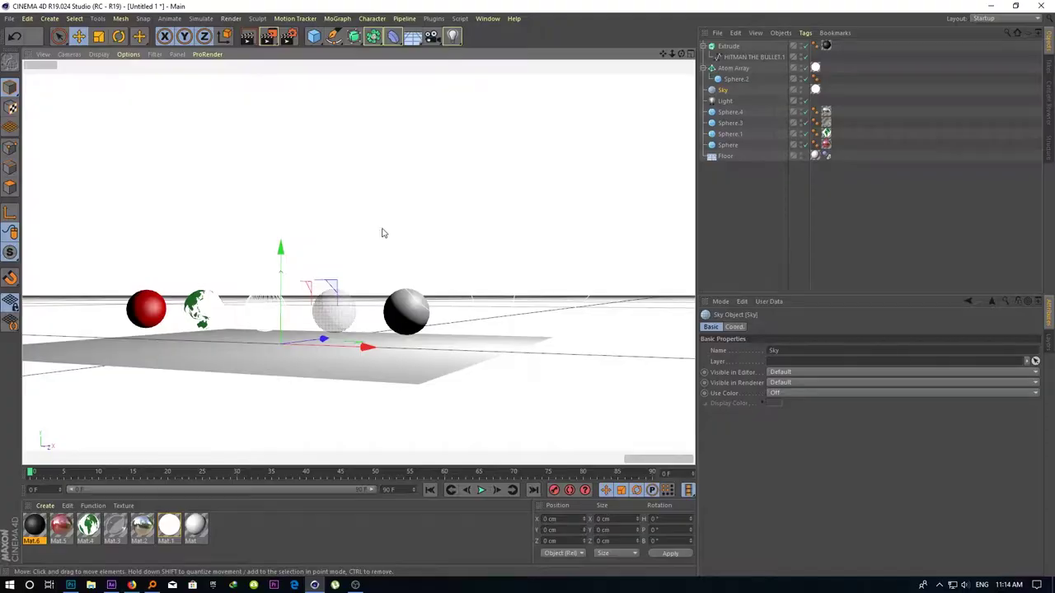
key("alt+Tab")
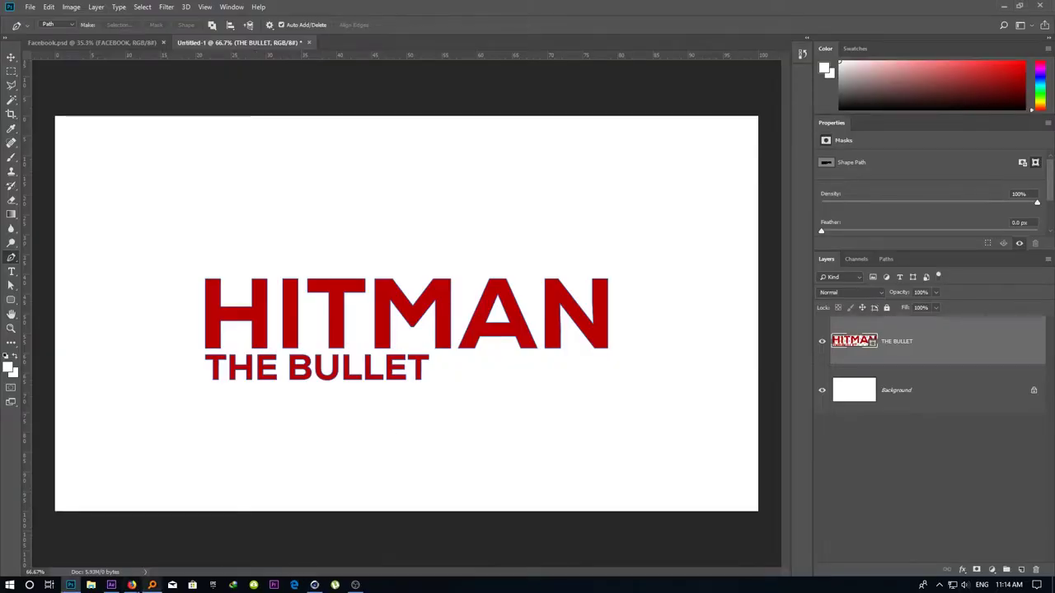
Search Google for BULLET PNG in Firefox and show only image results
left_click(131, 584)
left_click(509, 32)
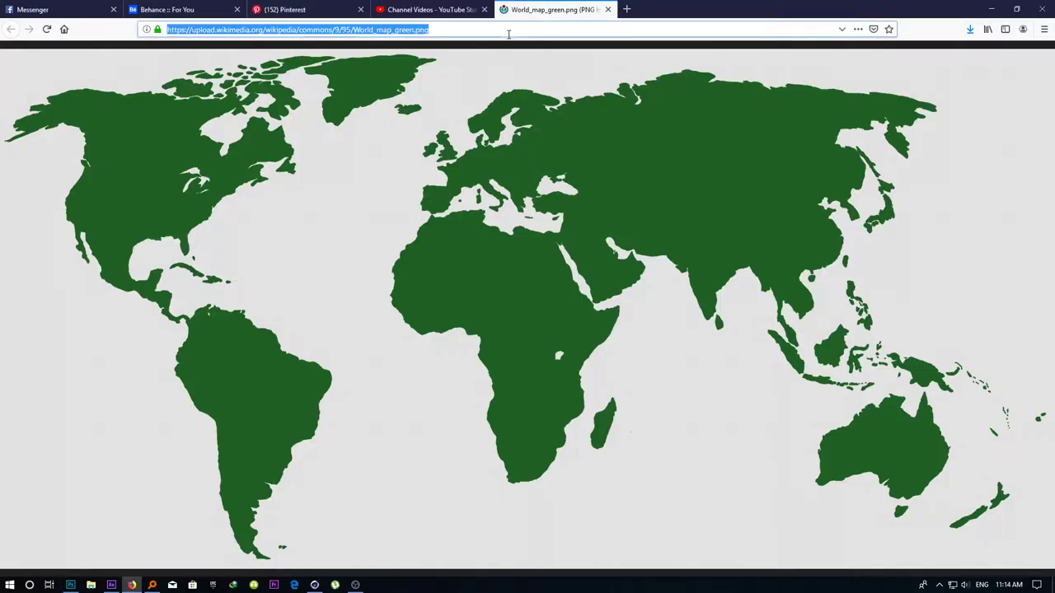
type("BULLET PNG")
key("Return")
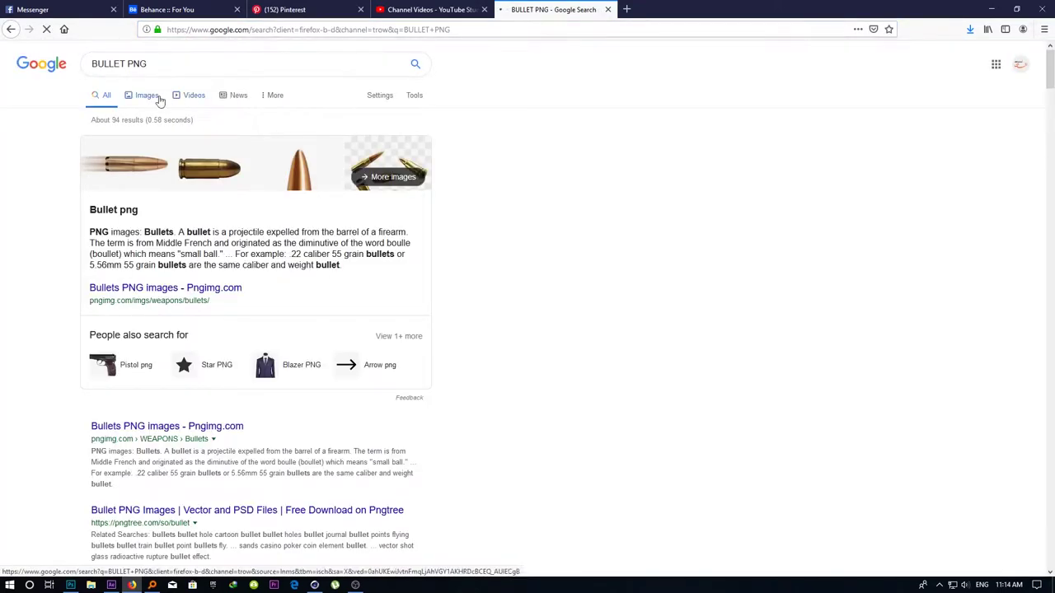
left_click(160, 98)
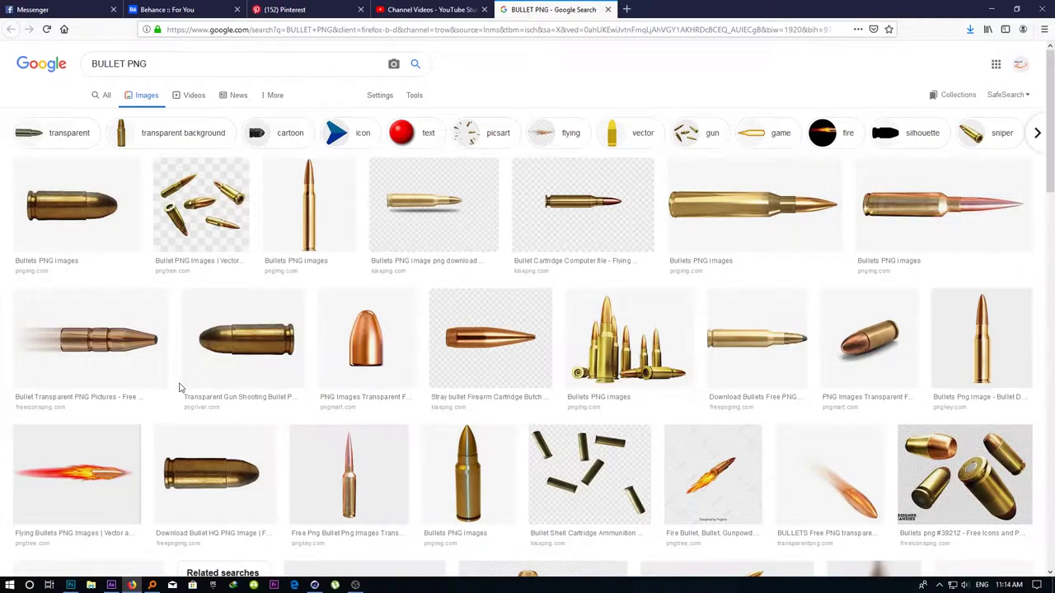
Scroll through the bullet PNG results and select the word PNG in the query
scroll(180, 387, "down", 3)
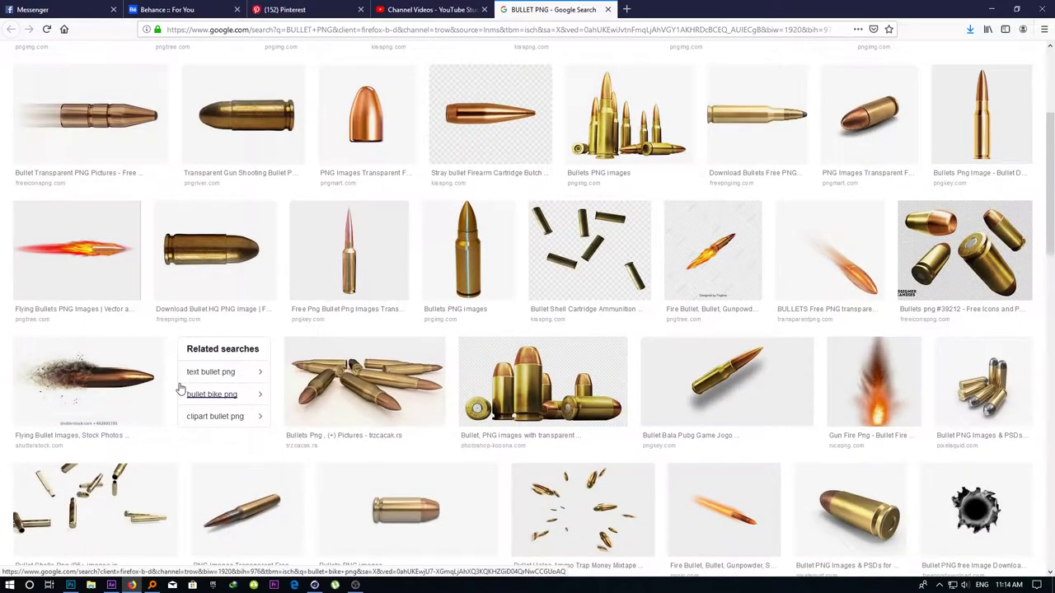
scroll(180, 389, "down", 1)
scroll(180, 388, "down", 3)
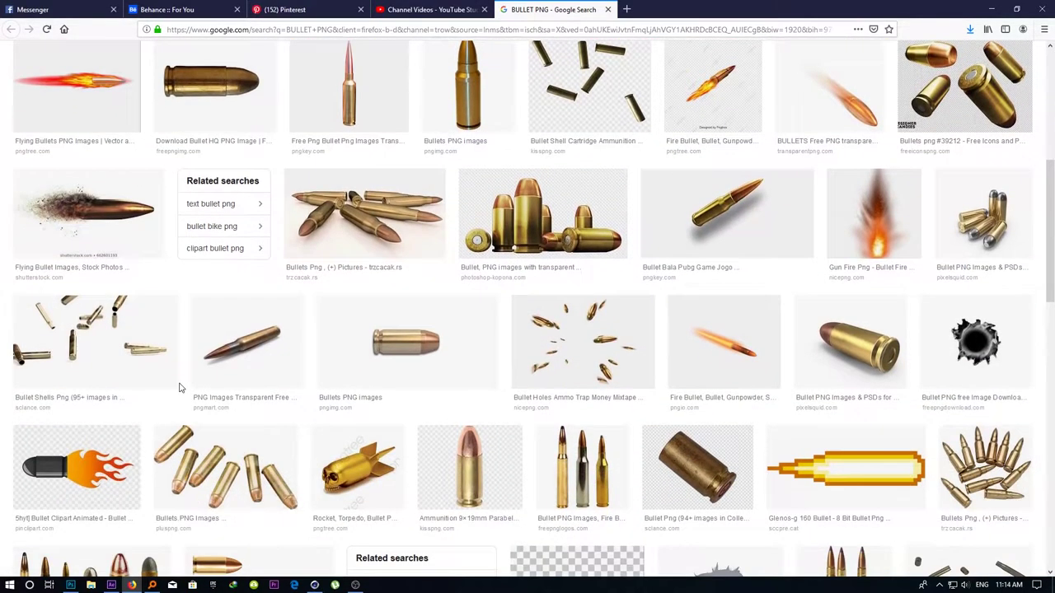
scroll(180, 375, "up", 6)
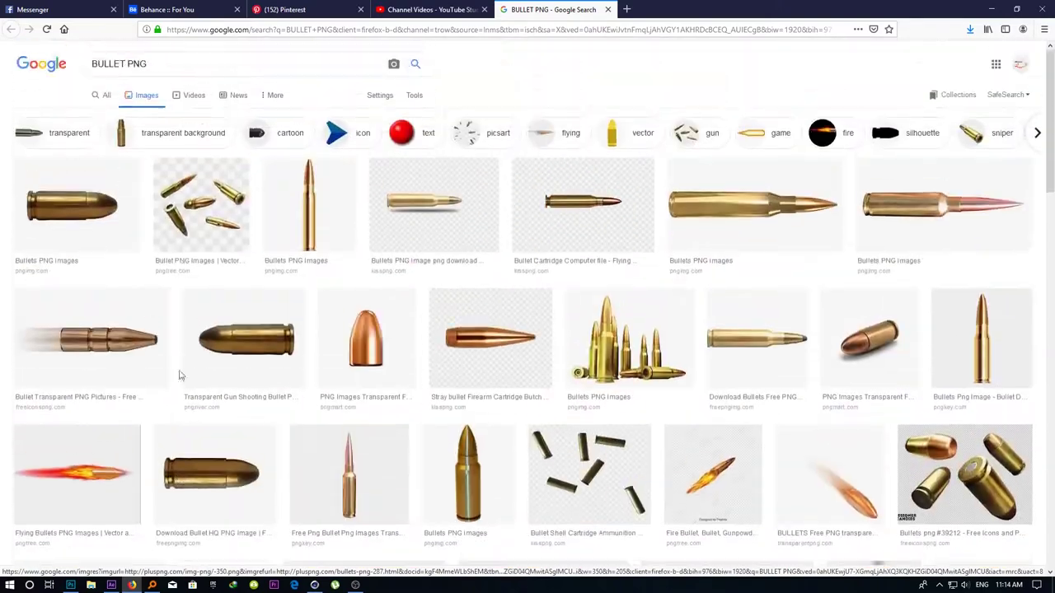
double_click(163, 70)
Search for BULLET HEAD PNG, browse the results, then go back to the BULLET PNG images
type("HEAD")
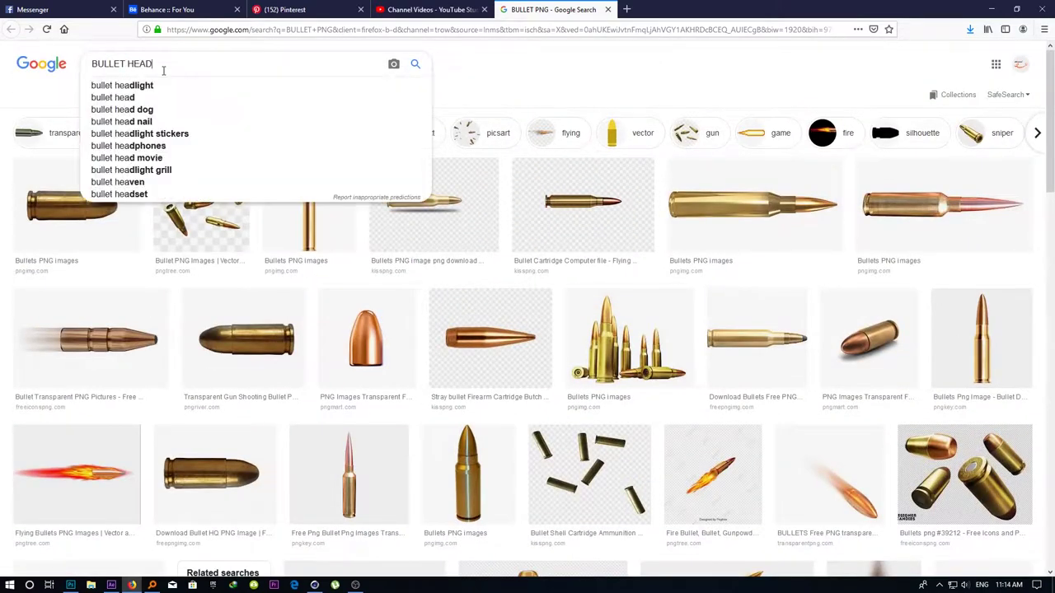
type(" PNG")
key("Return")
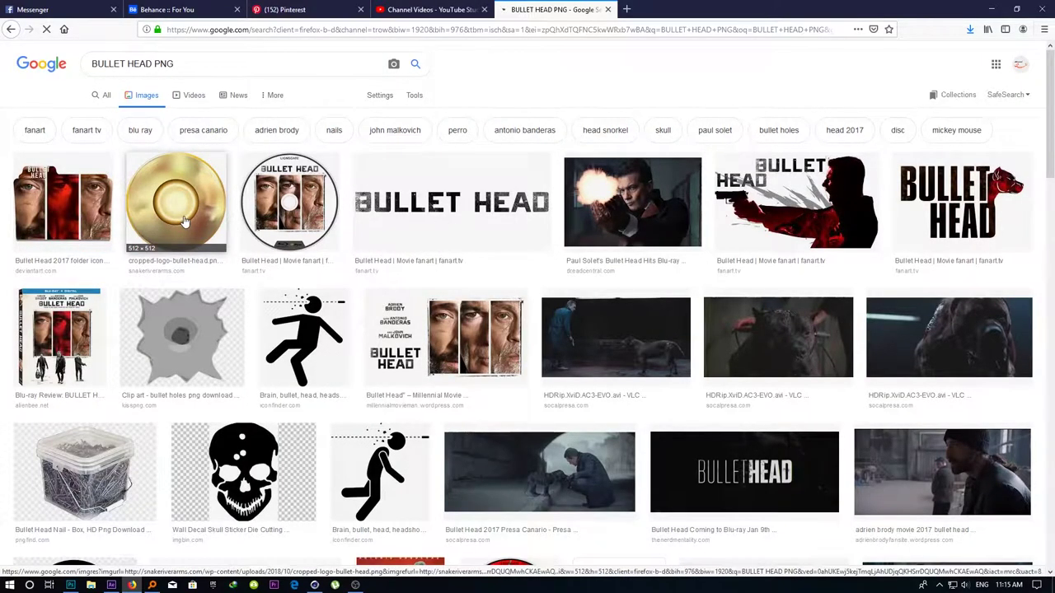
scroll(178, 236, "down", 5)
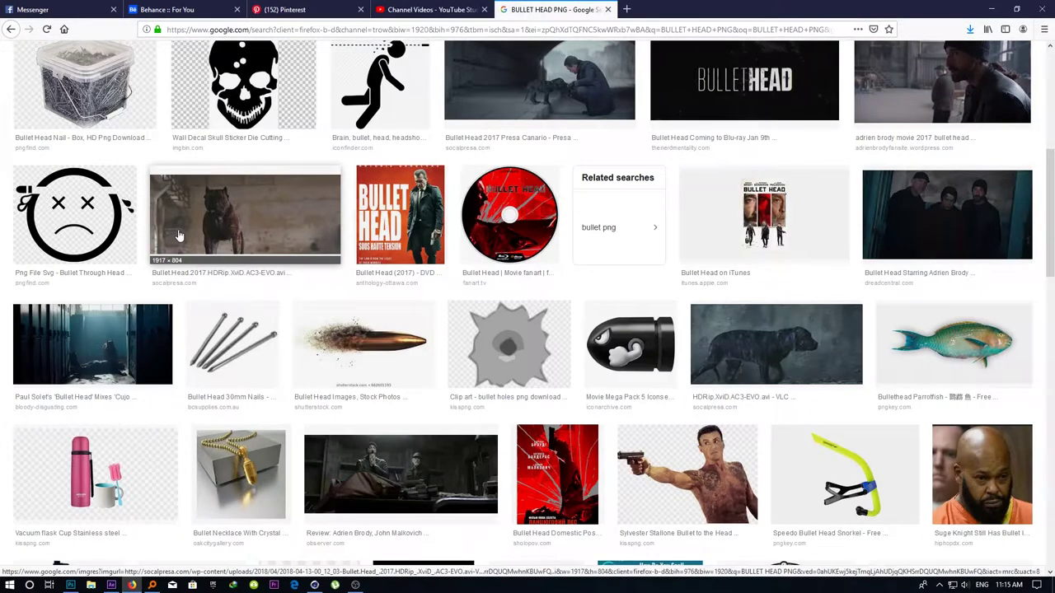
scroll(179, 236, "down", 4)
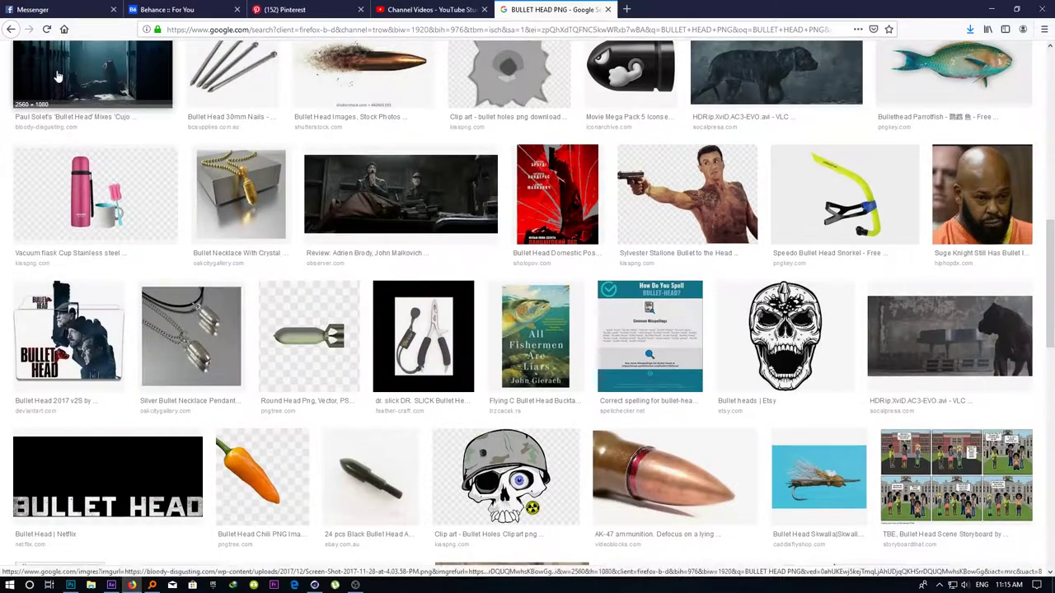
key("alt+Left")
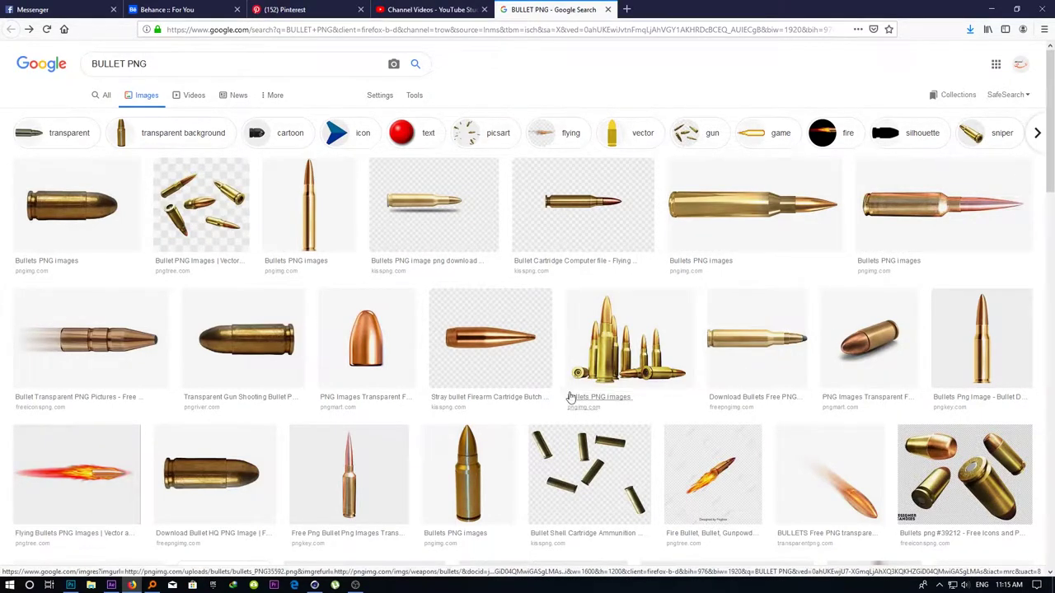
Preview the copper bullet image and open its PNG Mart source page
left_click(352, 328)
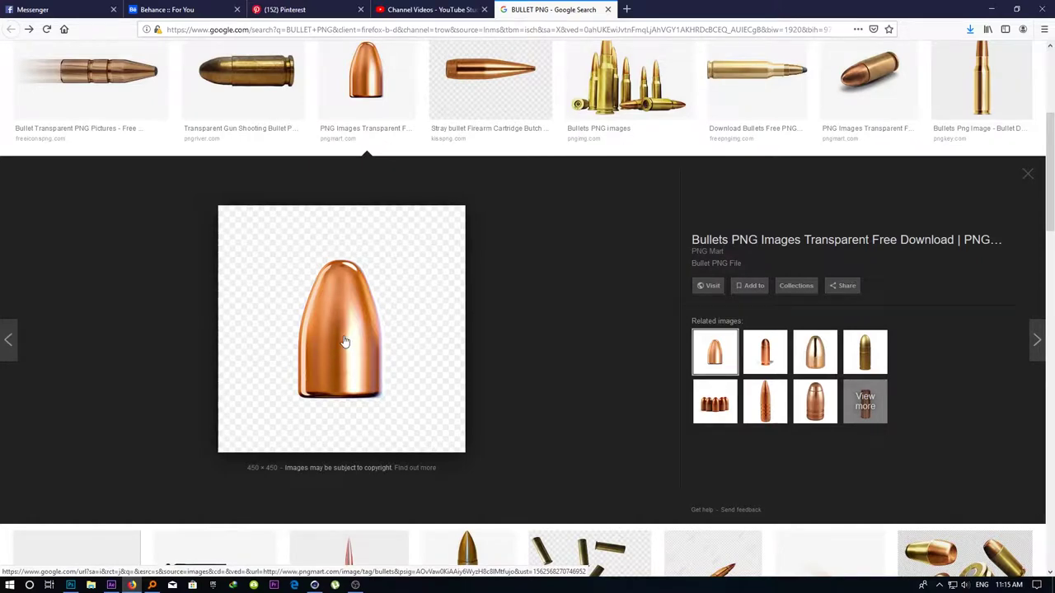
right_click(345, 341)
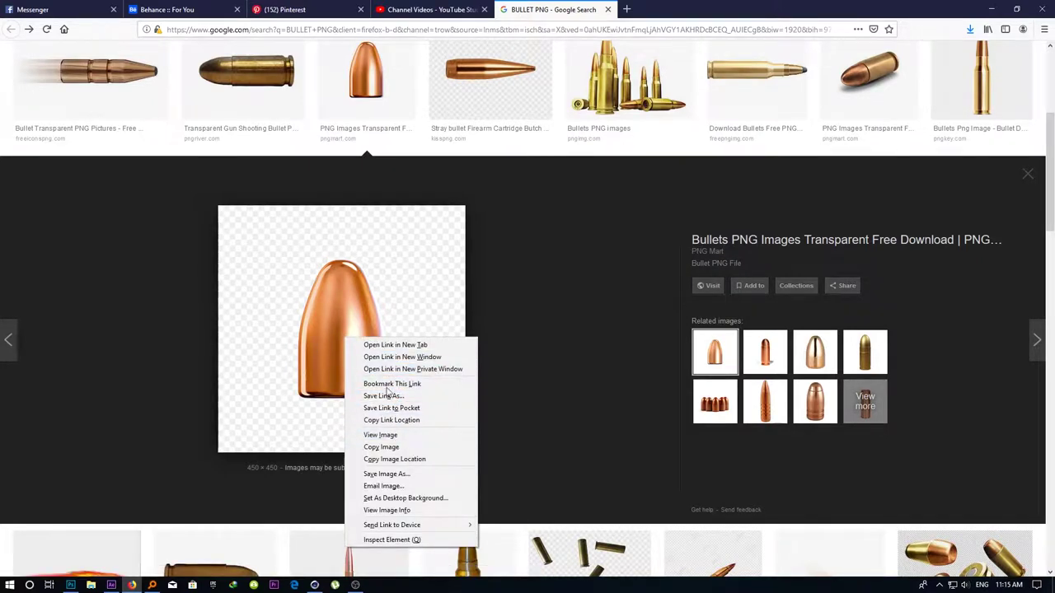
left_click(387, 396)
right_click(373, 333)
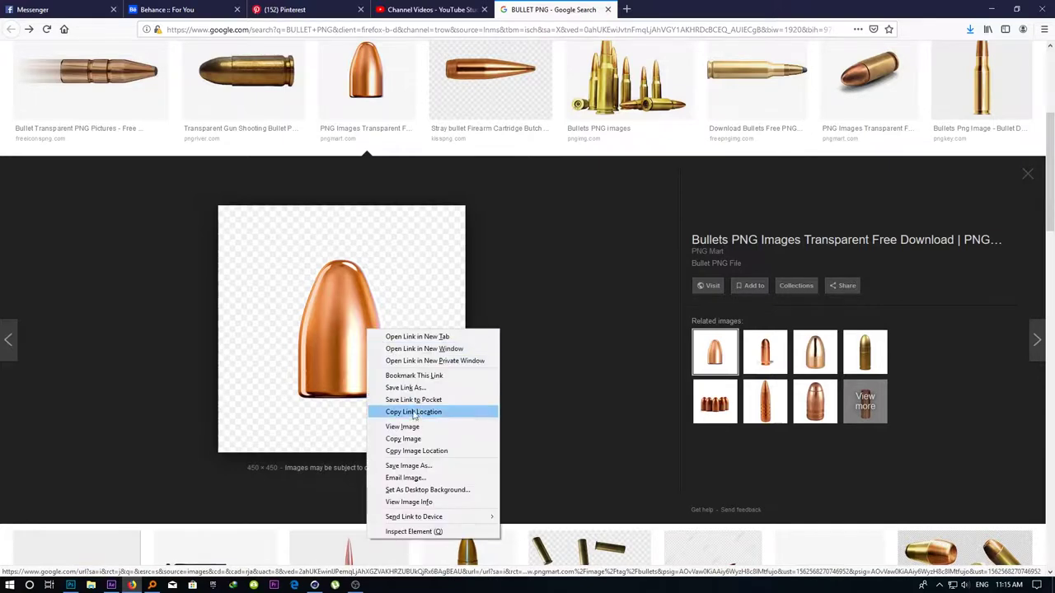
left_click(407, 436)
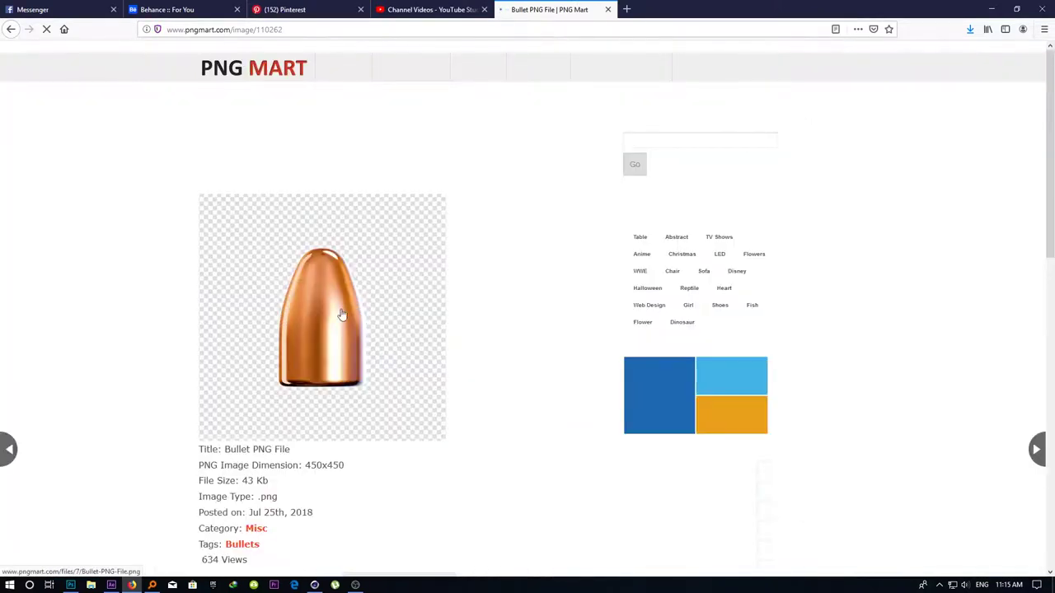
right_click(339, 313)
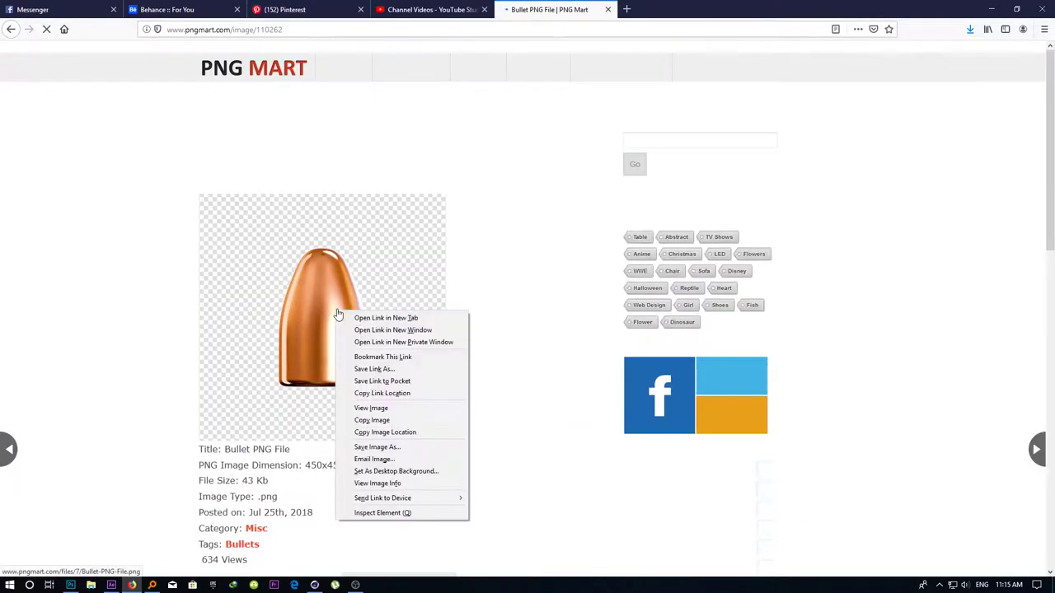
Rotate the bullet image 90° so it lies sideways
left_click(388, 407)
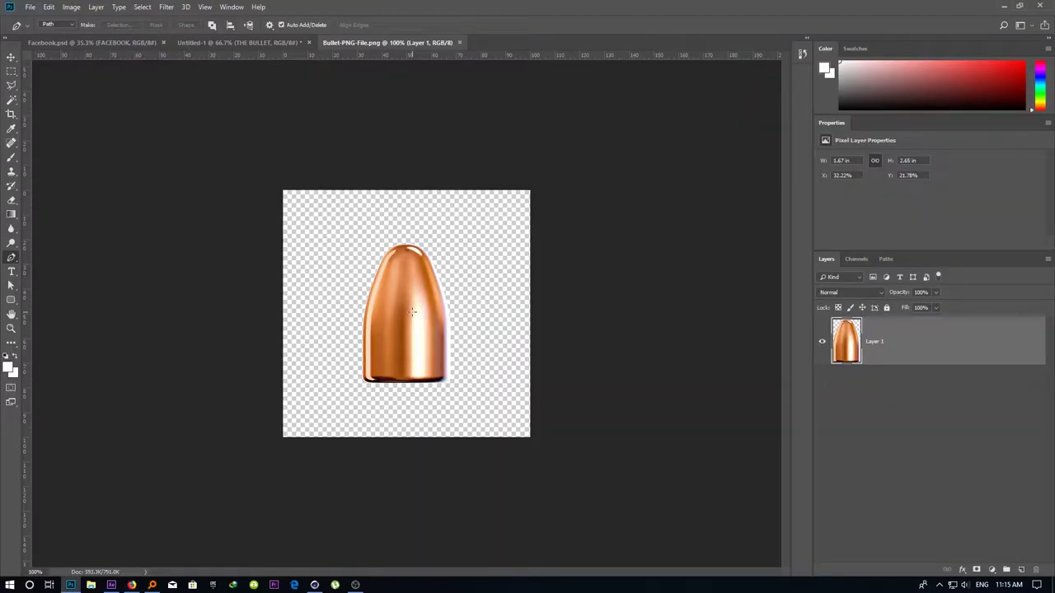
key("ctrl+t")
left_click_drag(457, 250, 475, 356)
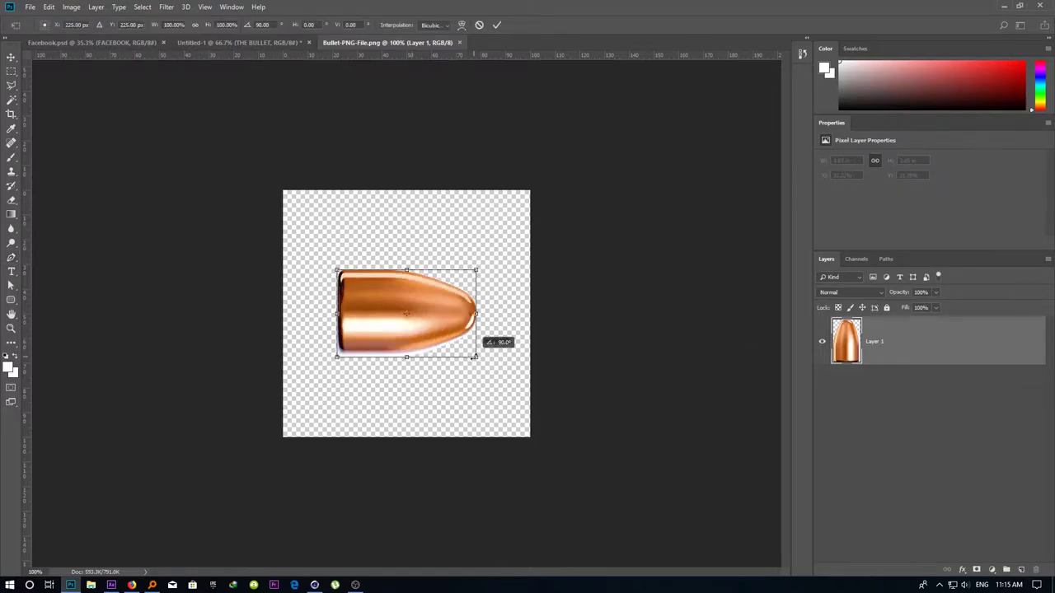
key("Return")
Fit the image in the window and drag guides crossing through the bullet's middle
key("p")
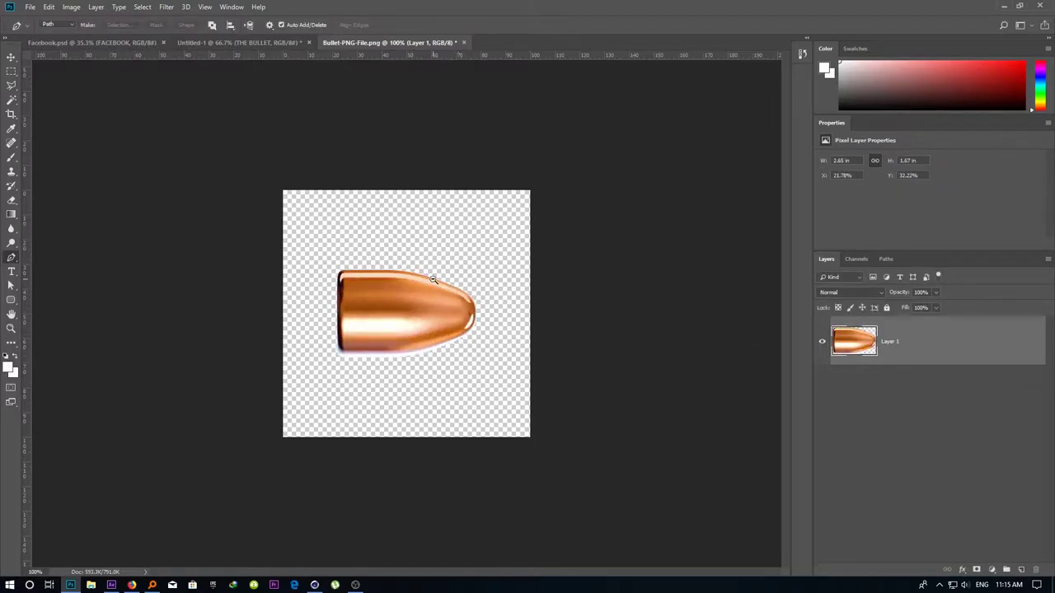
left_click_drag(433, 280, 334, 326)
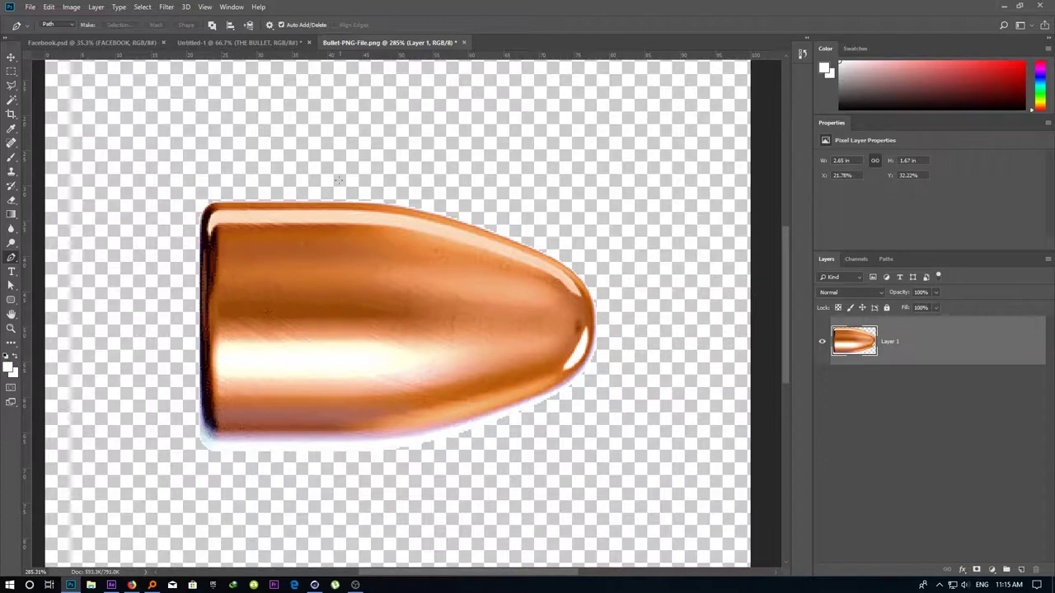
key("ctrl+0")
key("v")
left_click_drag(322, 55, 319, 318)
left_click_drag(28, 284, 406, 295)
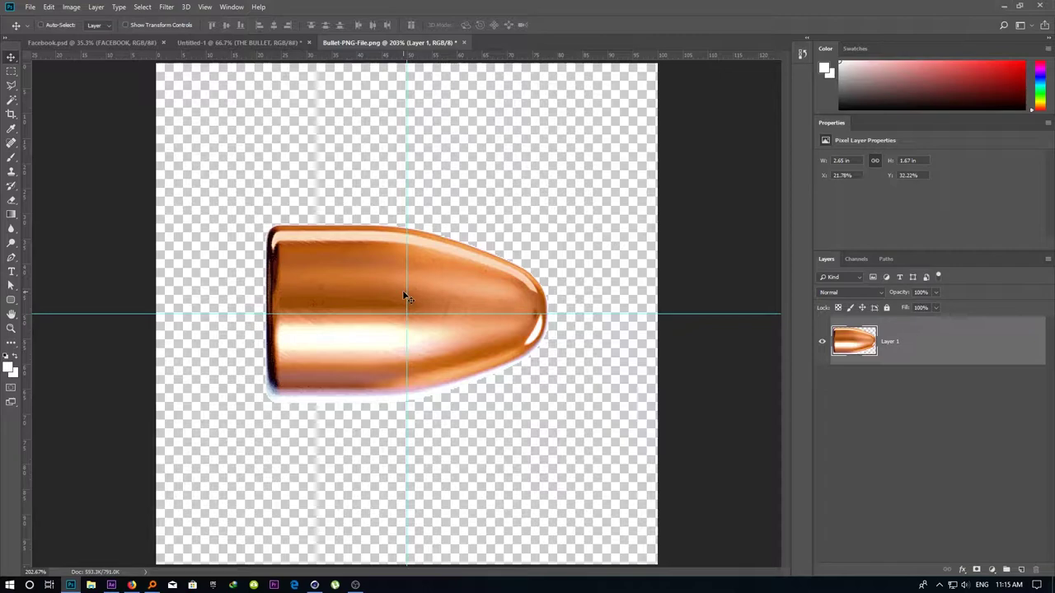
Start a pen path with anchors on the bullet's left edge and up its side
left_click(12, 257)
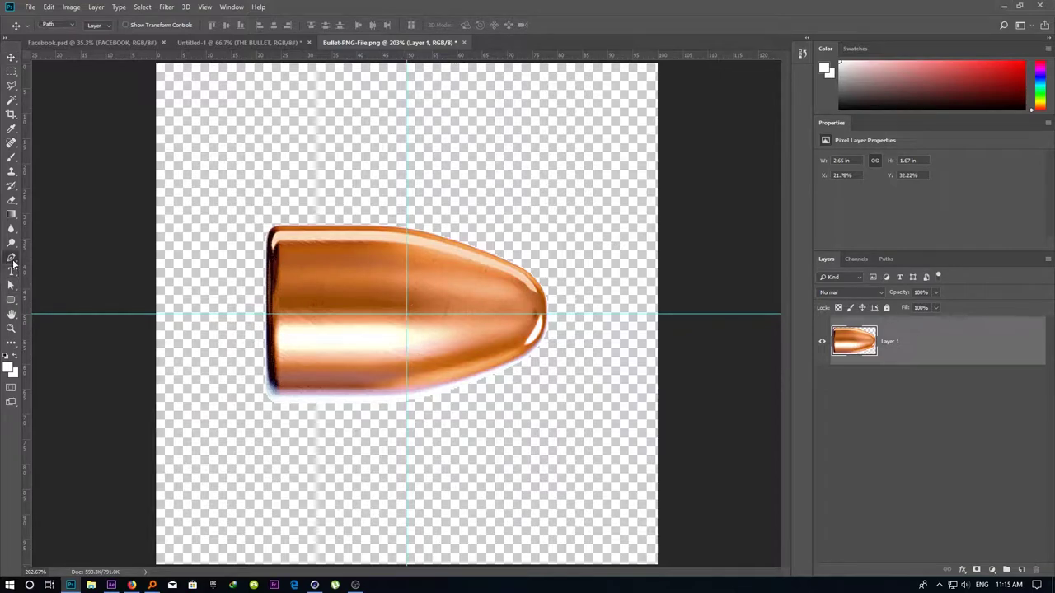
scroll(252, 307, "up", 3)
scroll(262, 316, "up", 3)
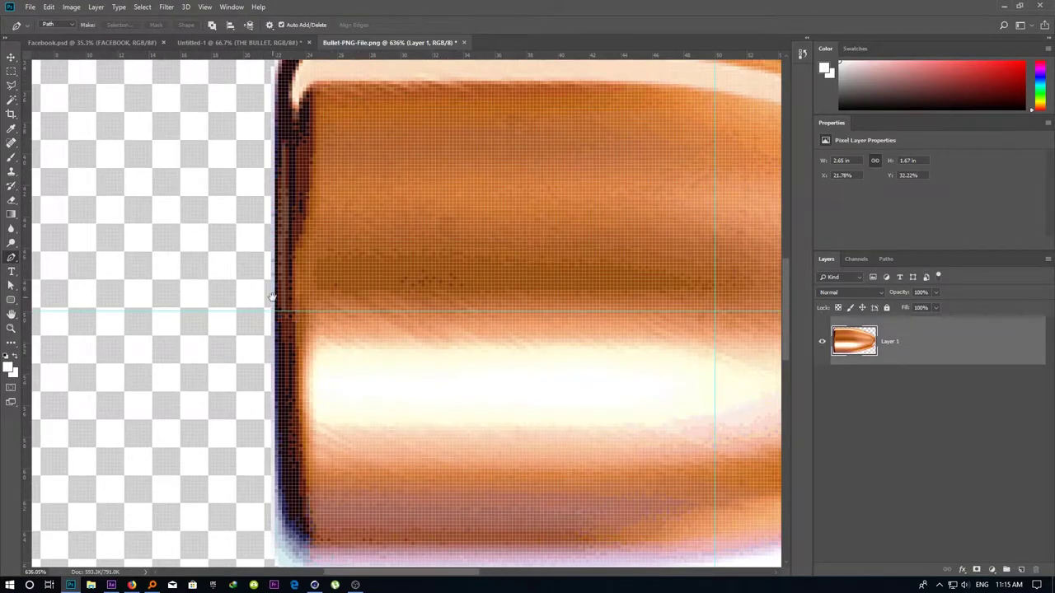
scroll(284, 324, "down", 3)
left_click_drag(281, 319, 245, 349)
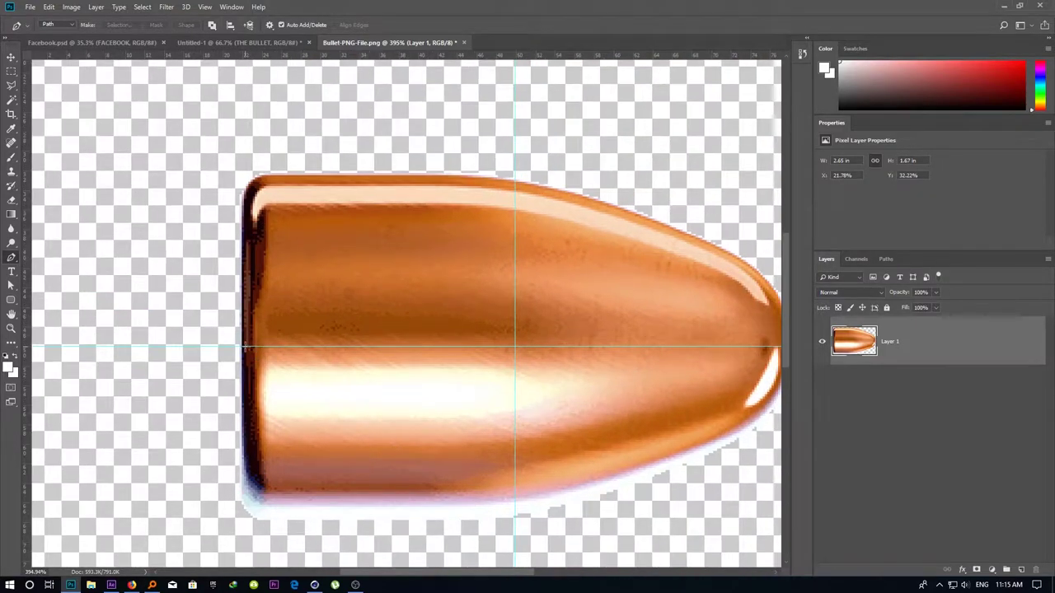
left_click(243, 347)
left_click(244, 207)
Curve the path along the top, around the tip, and back along the bottom
scroll(348, 219, "right", 3)
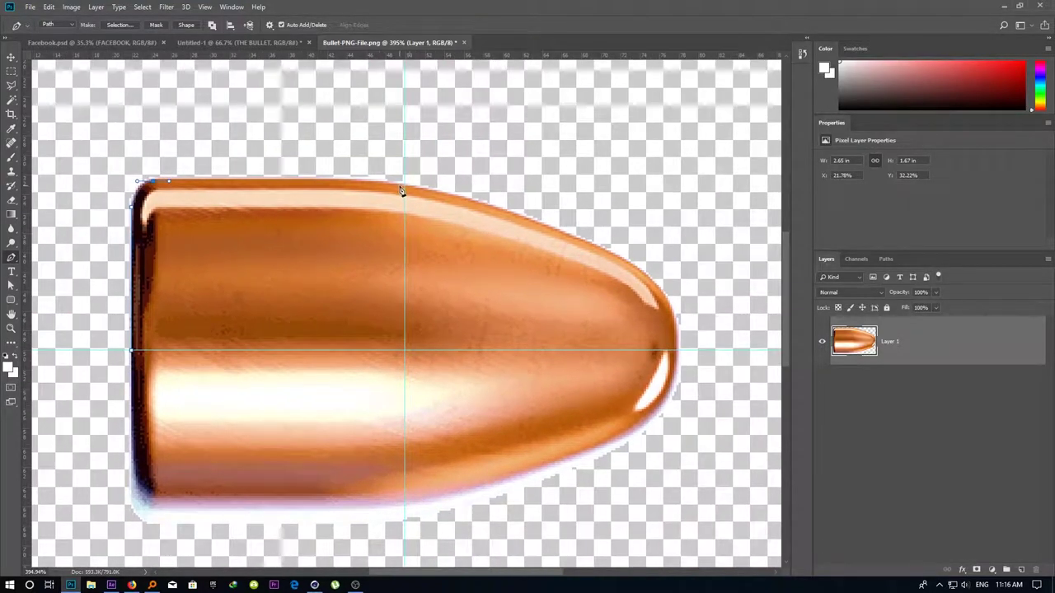
left_click_drag(402, 183, 428, 189)
left_click_drag(677, 350, 692, 448)
scroll(692, 447, "down", 3)
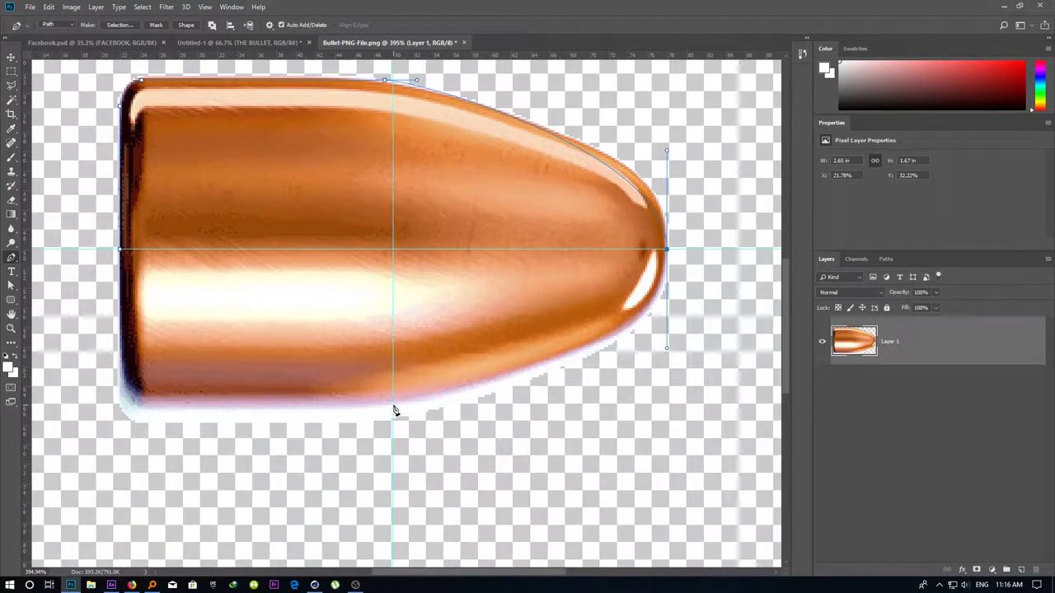
left_click_drag(394, 405, 313, 403)
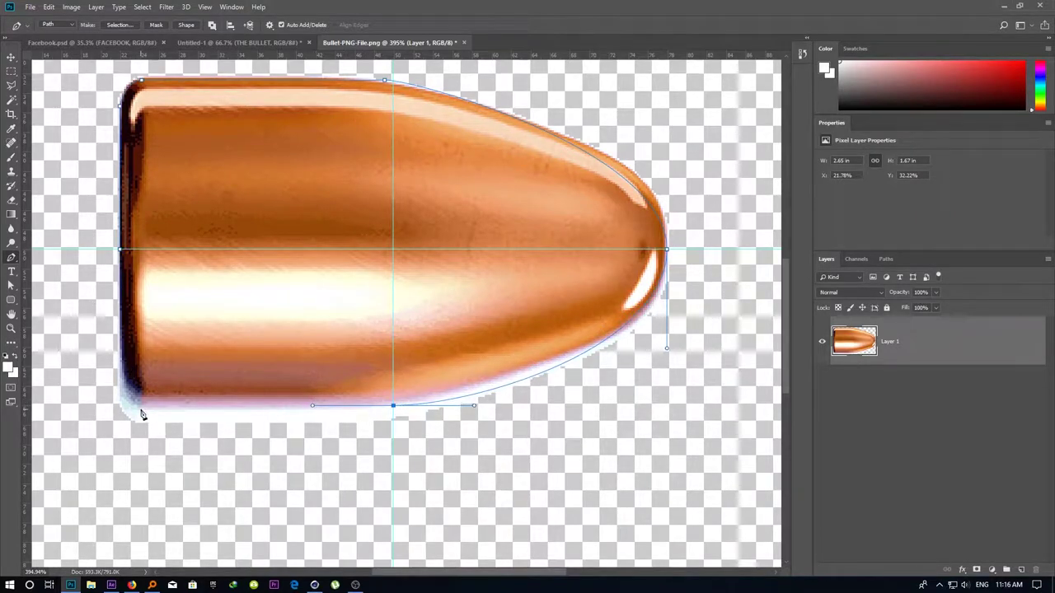
left_click(141, 405)
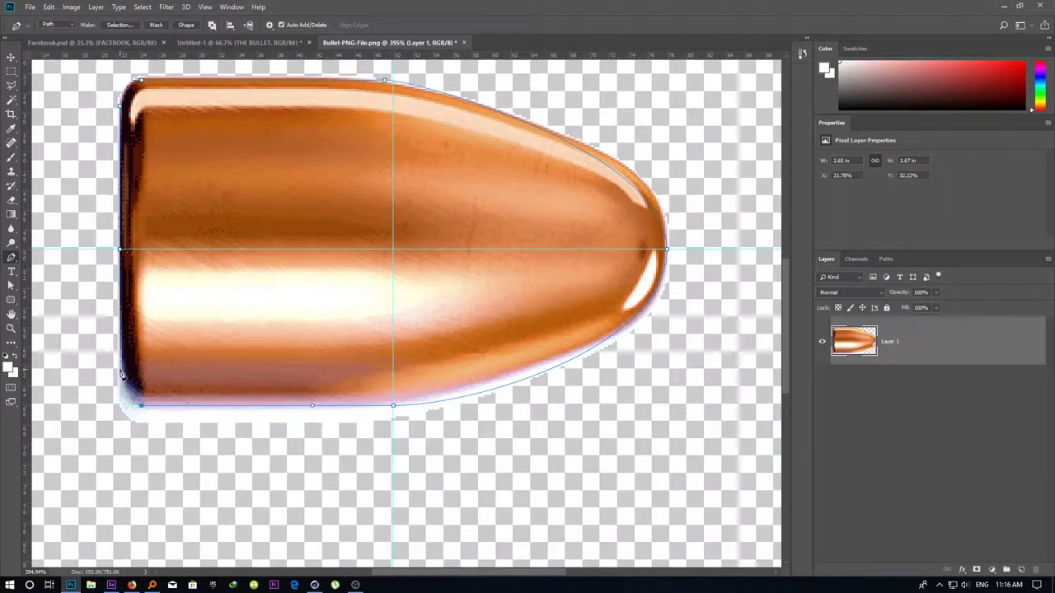
left_click_drag(121, 395, 121, 346)
left_click(888, 260)
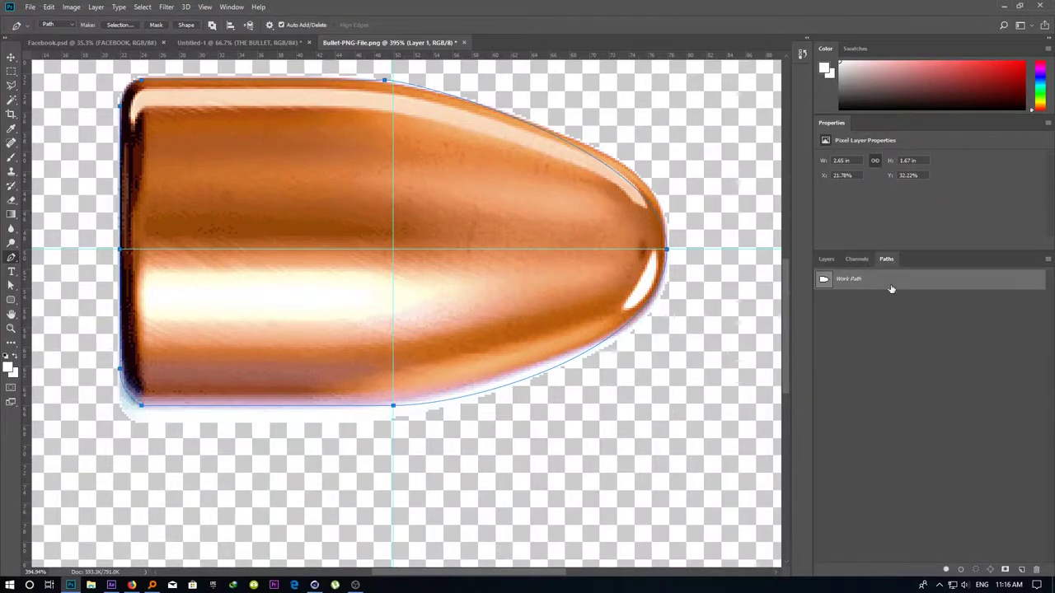
Lengthen the upper and lower curve handles at the bullet's tip anchor
key("a")
left_click(666, 248)
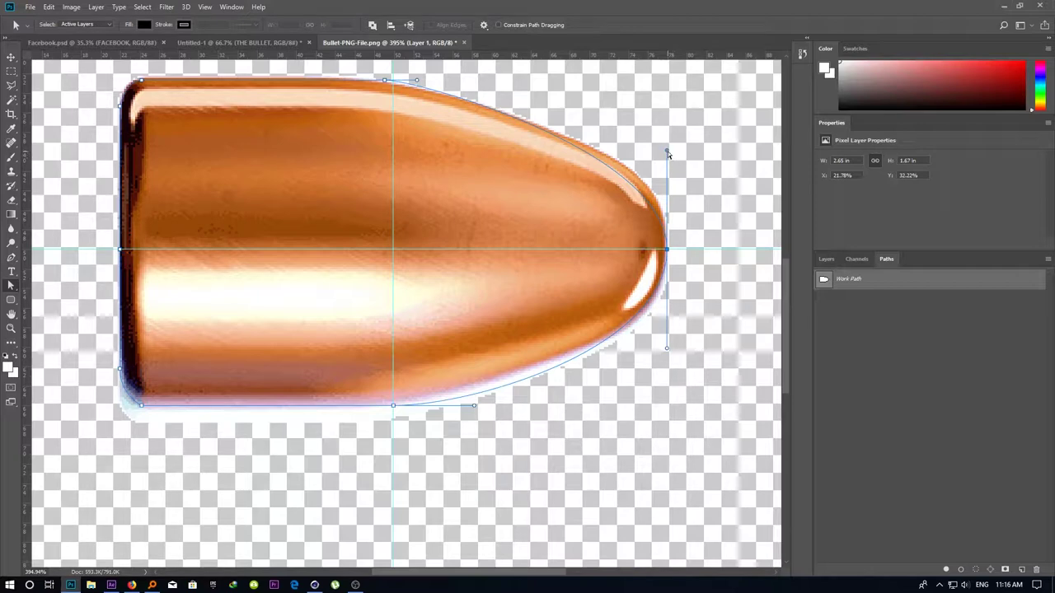
left_click_drag(667, 151, 667, 120)
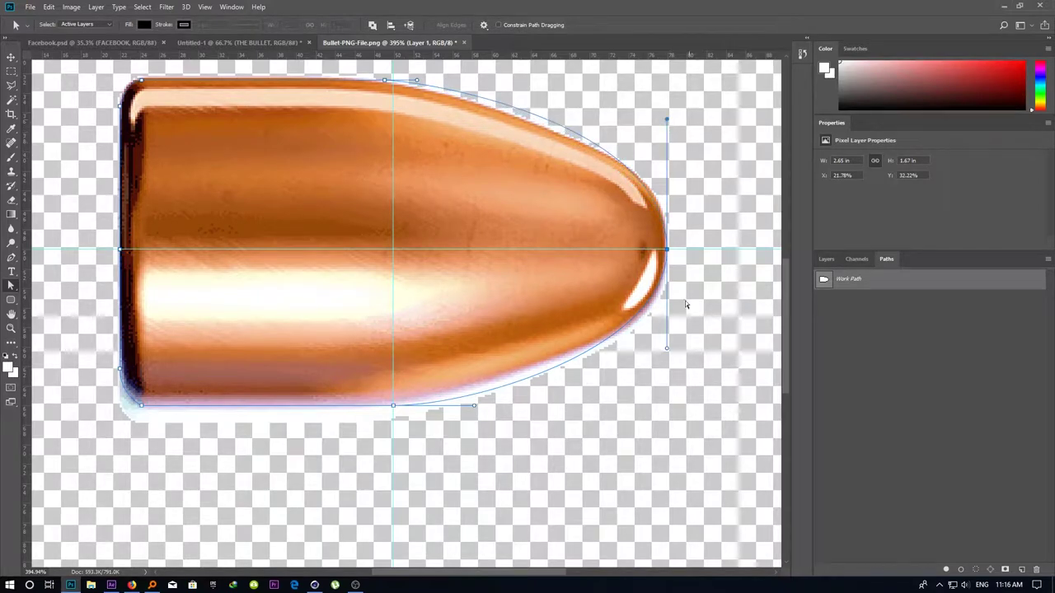
left_click_drag(667, 349, 667, 385)
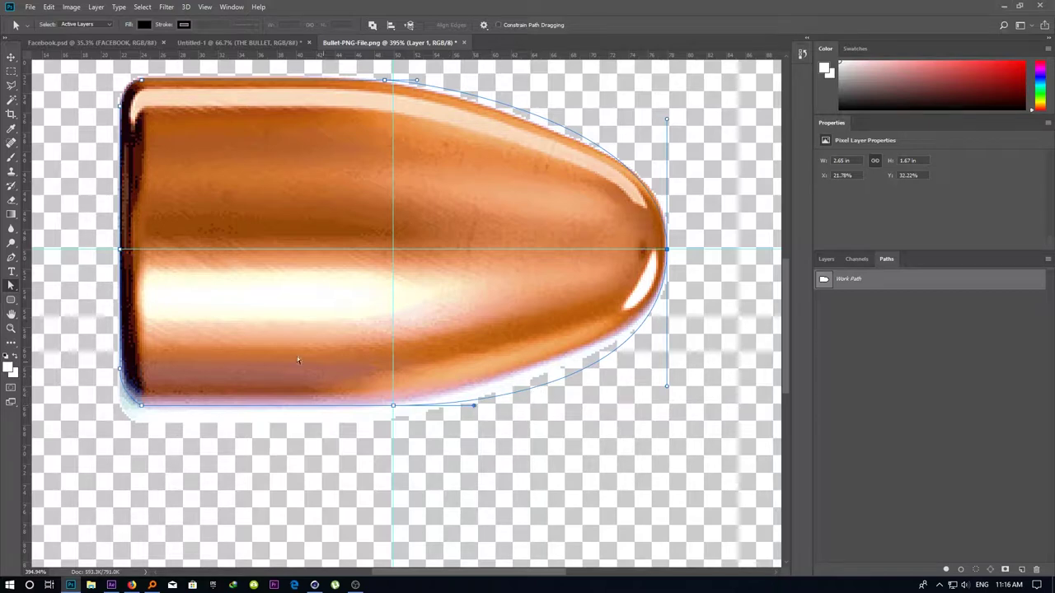
Add anchors on the upper and lower curves and nudge them to fit the outline
key("p")
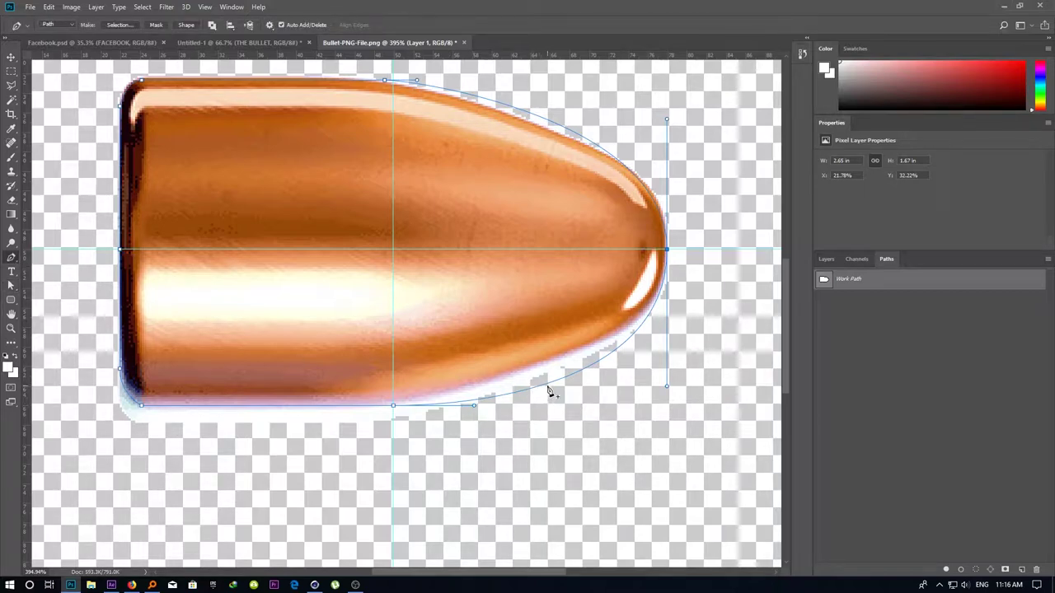
left_click(549, 387)
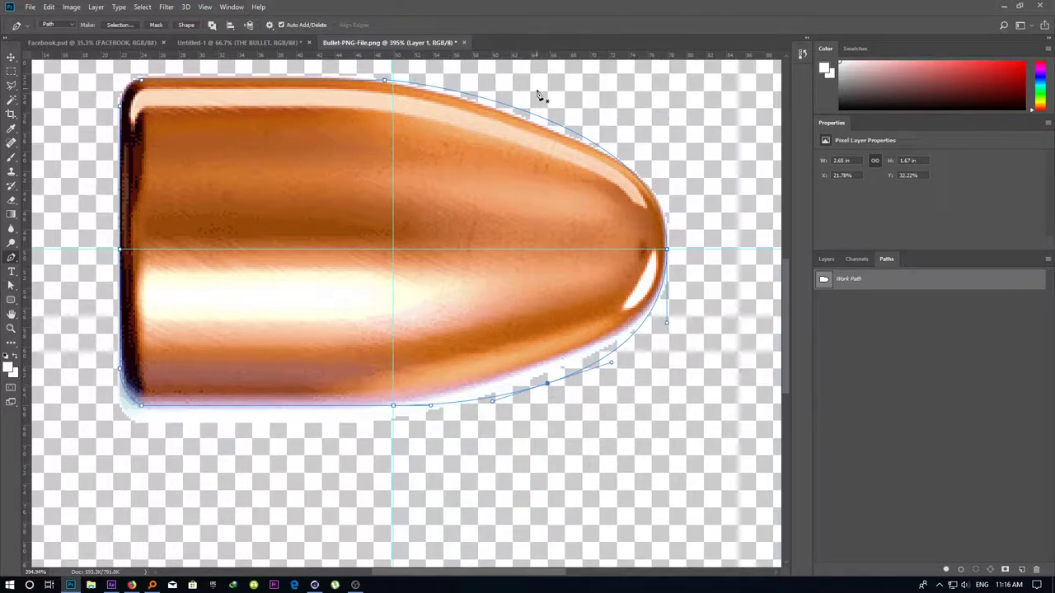
left_click(539, 120)
key("a")
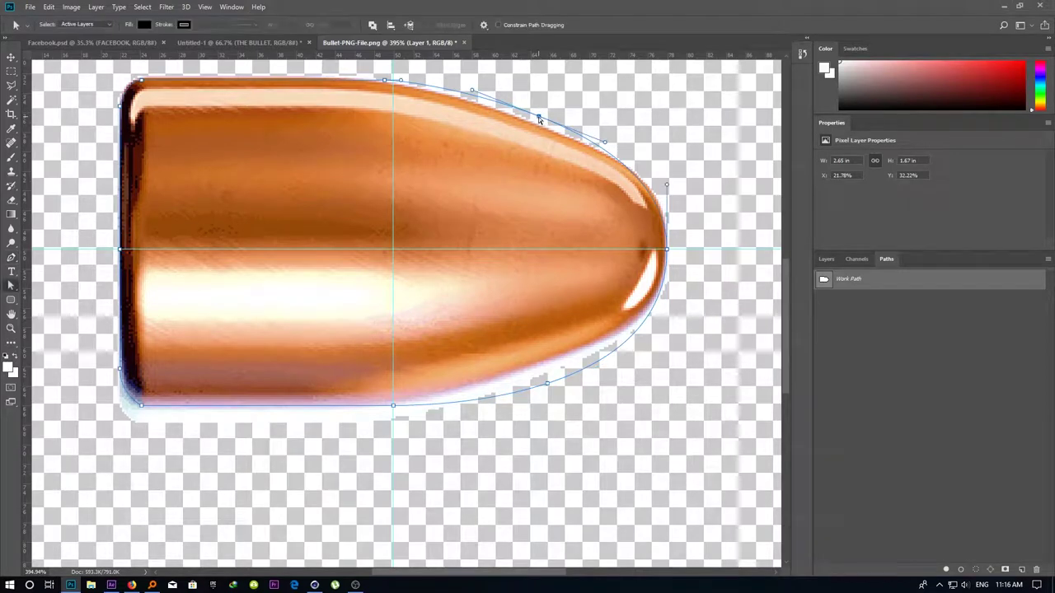
key("Down")
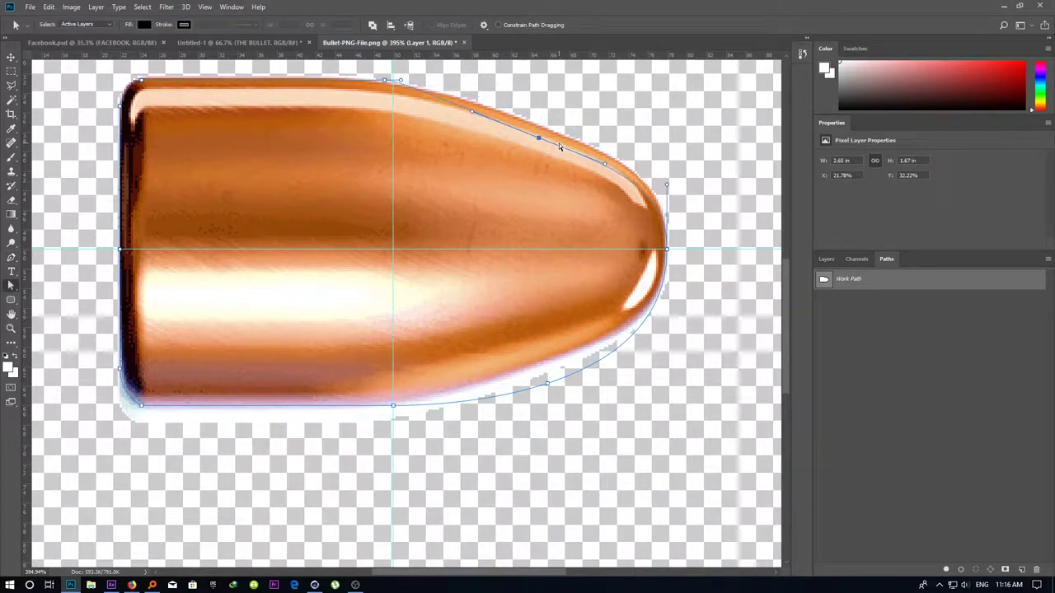
key("Up")
key("Down")
key("Down")
key("Down")
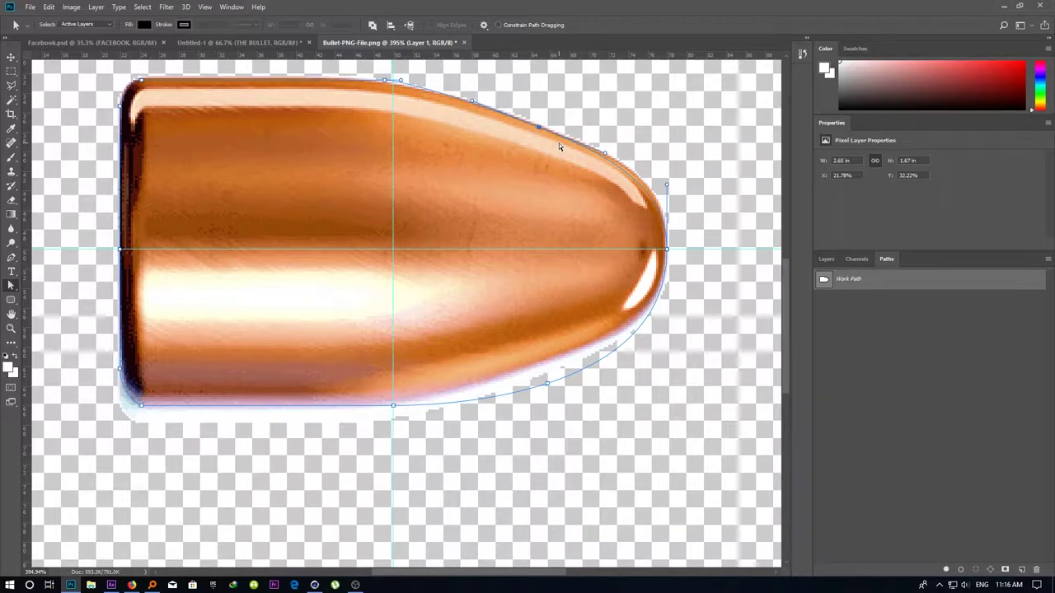
left_click(546, 383)
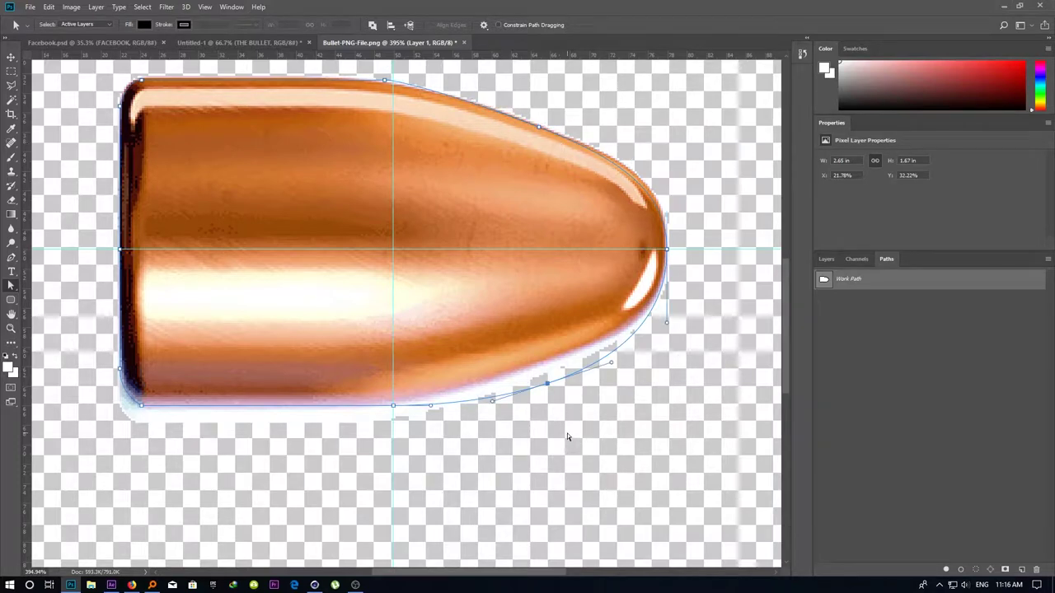
key("Up")
key("Up")
key("Up")
key("Up")
key("Up")
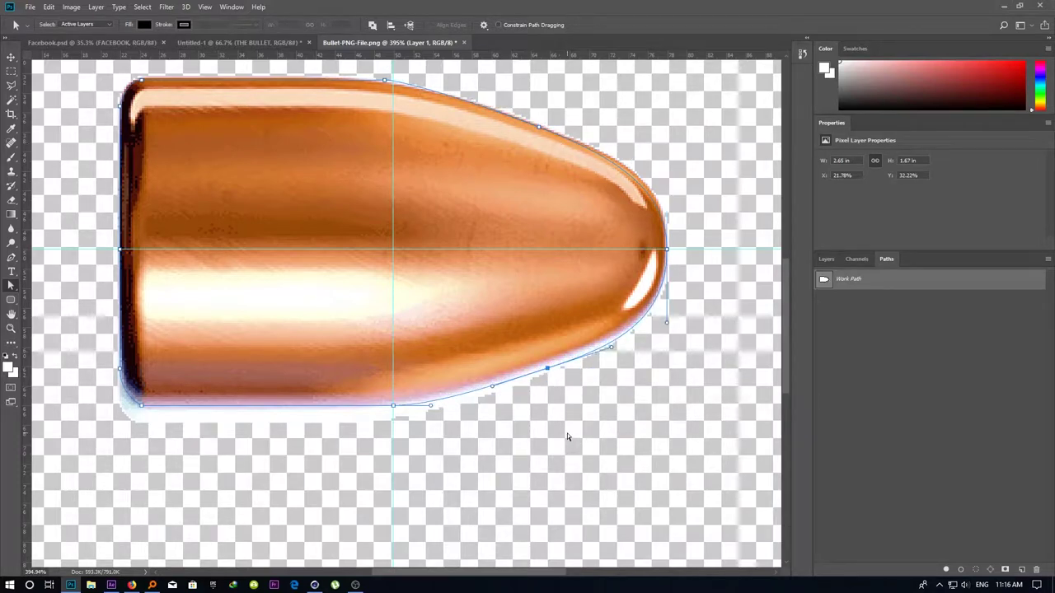
key("Up")
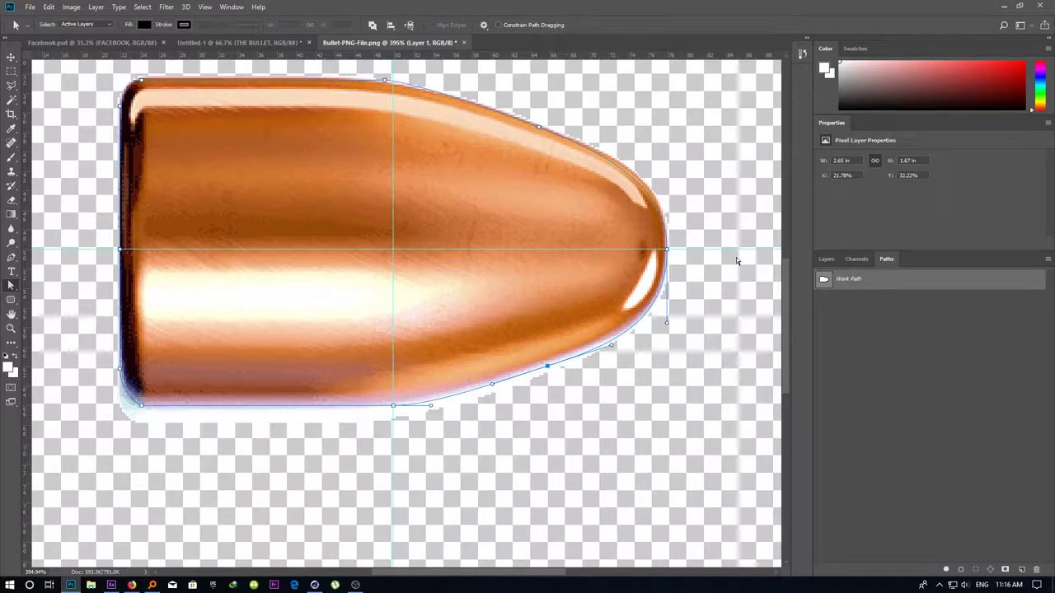
Export the work path with File > Export > Paths to Illustrator
left_click(30, 8)
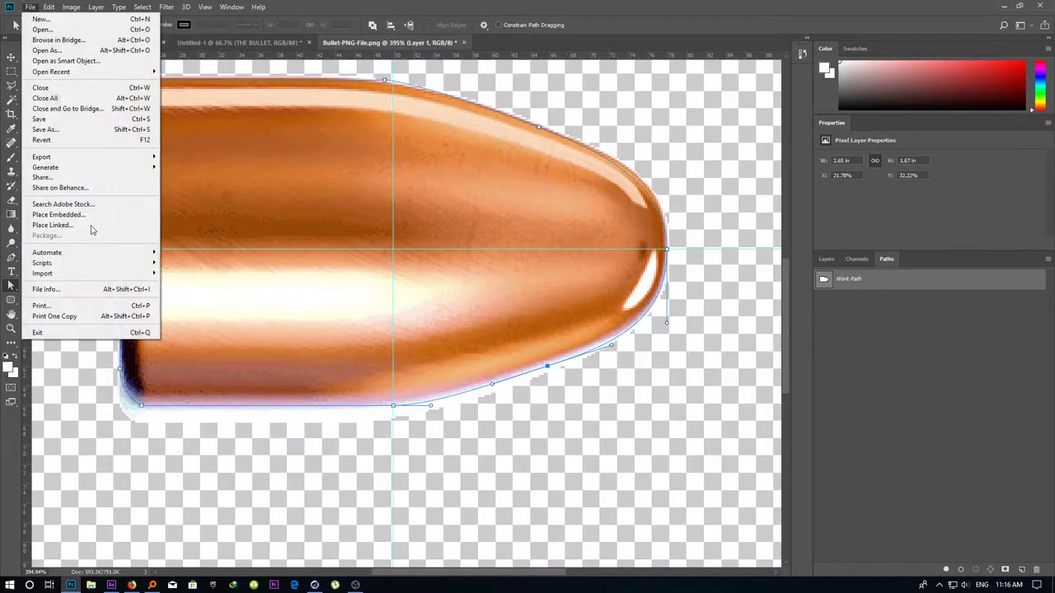
mouse_move(62, 156)
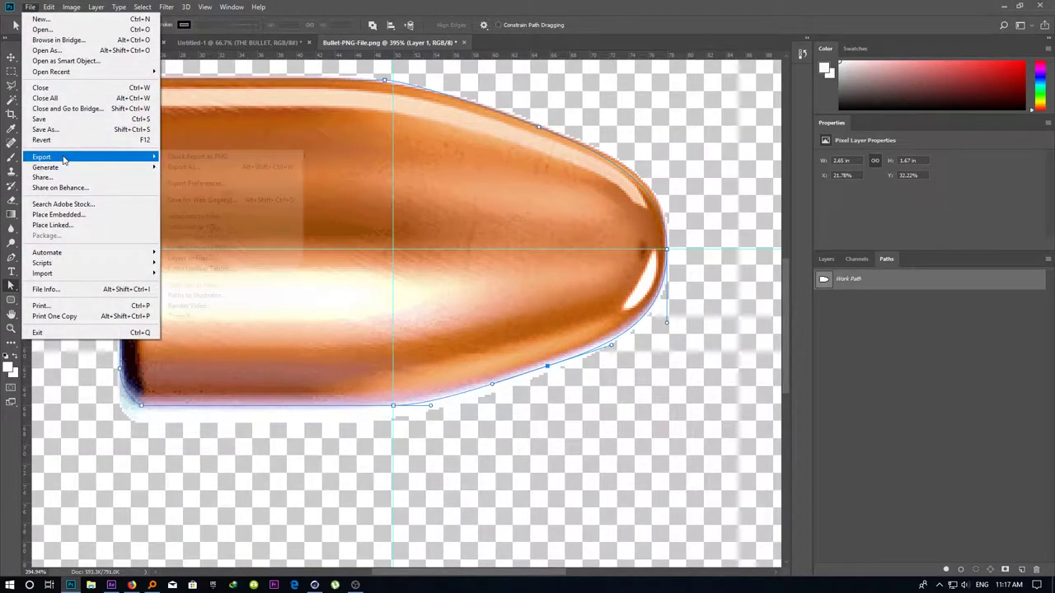
left_click(206, 297)
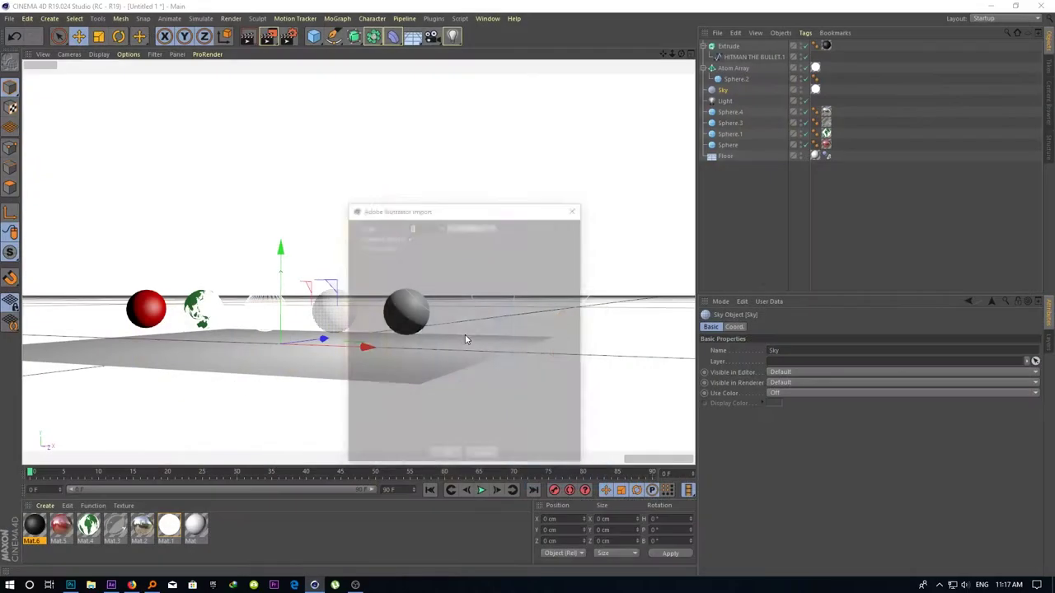
Import the Illustrator paths, paste the outline into a new scene, and set X and Y to 0
left_click(446, 456)
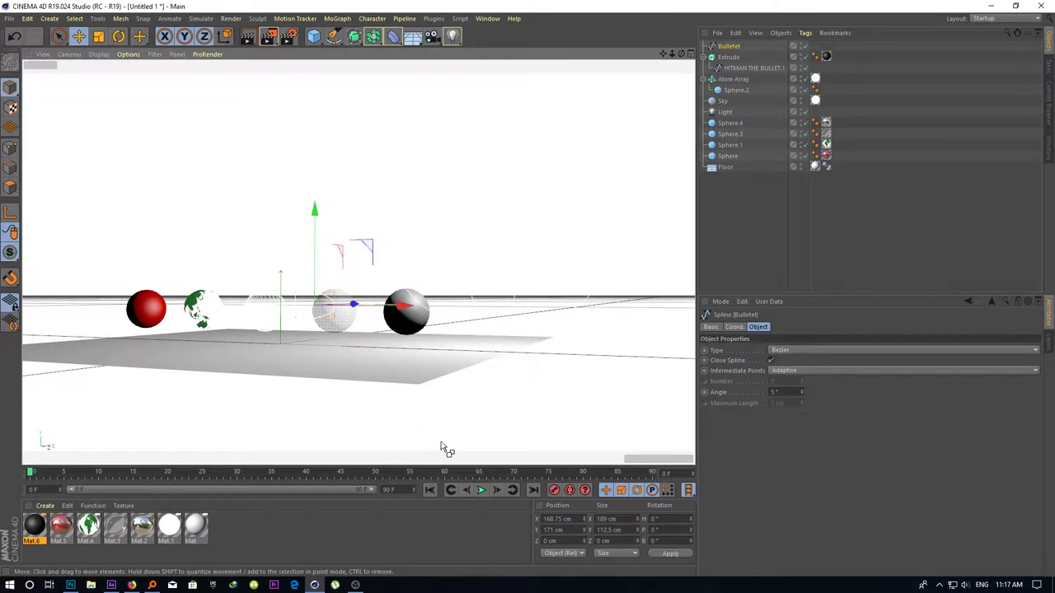
key("ctrl+n")
middle_click(458, 296)
middle_click(497, 317)
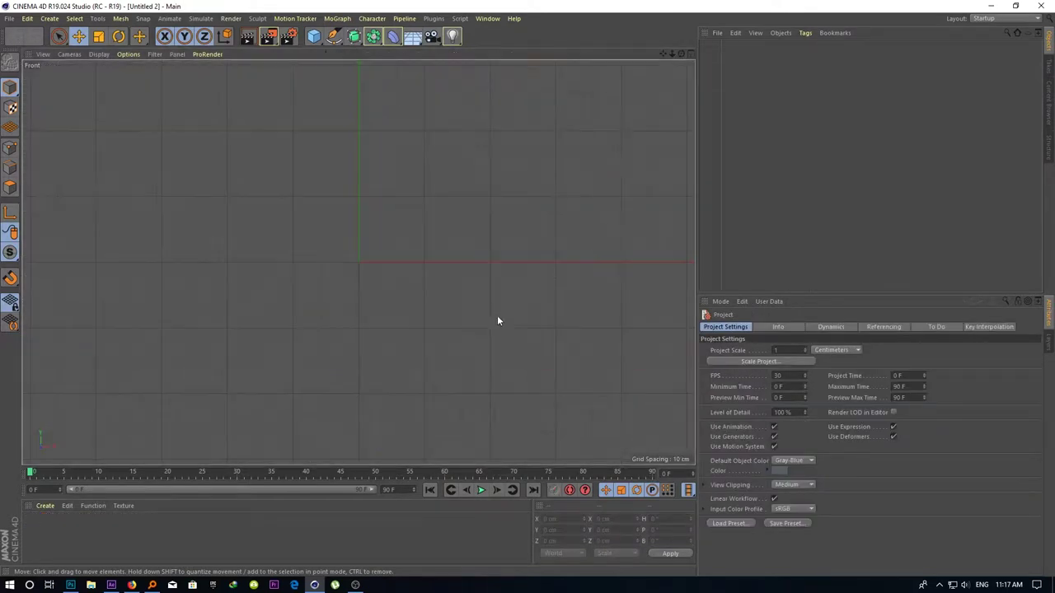
key("ctrl+v")
left_click(557, 519)
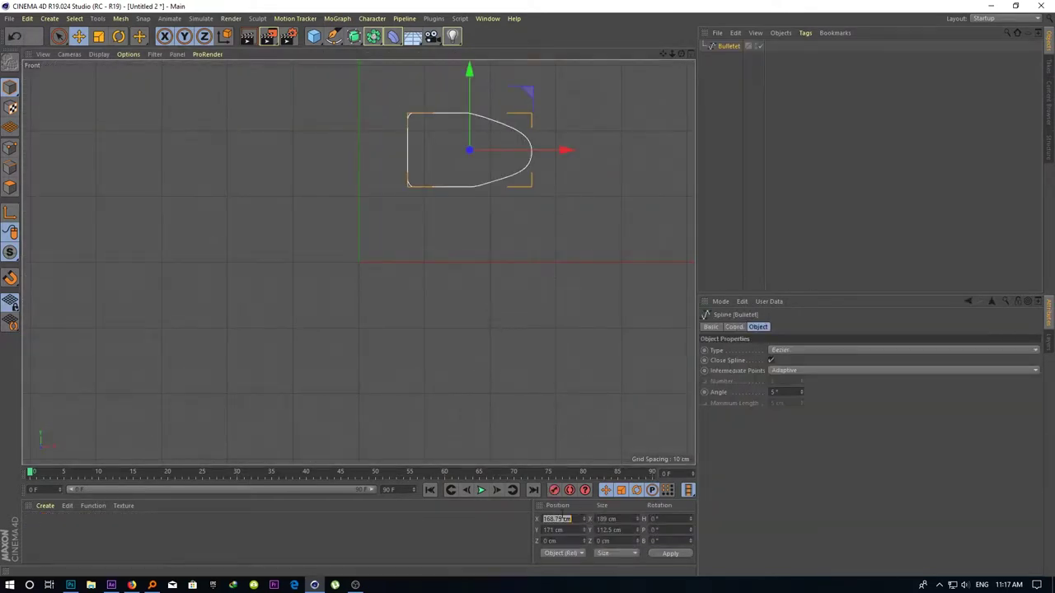
type("0")
key("Tab")
type("0")
key("Return")
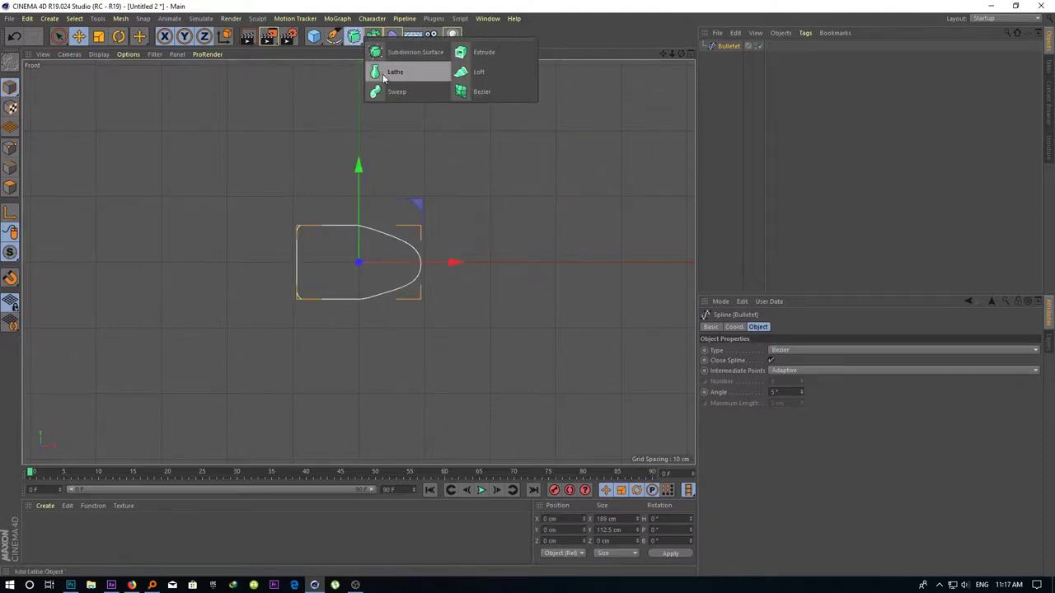
Add a Lathe generator with the Bulletet outline inside it
left_click_drag(353, 37, 383, 73)
left_click_drag(728, 57, 726, 46)
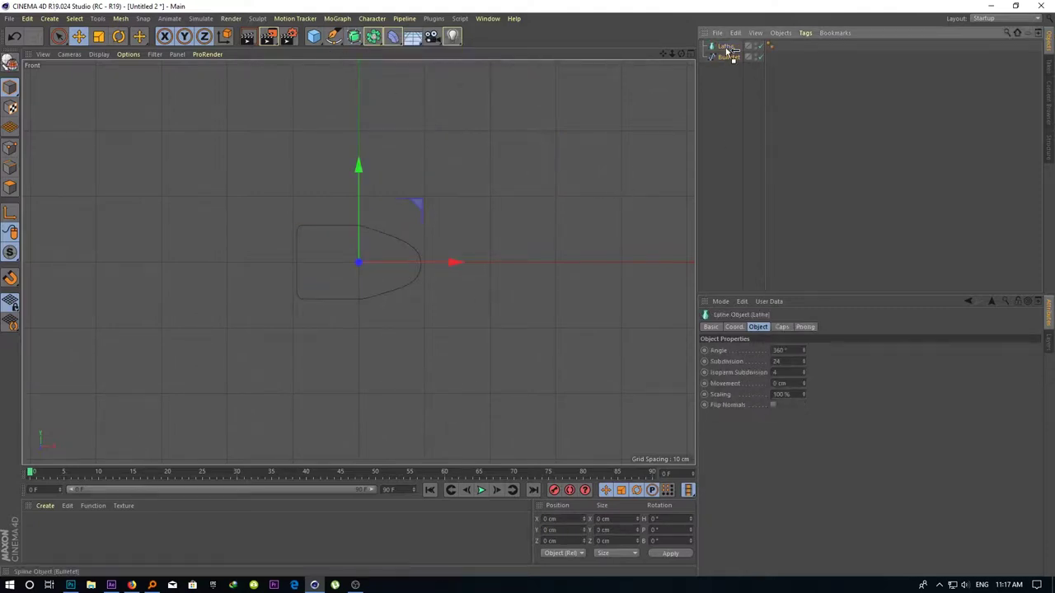
middle_click(427, 213)
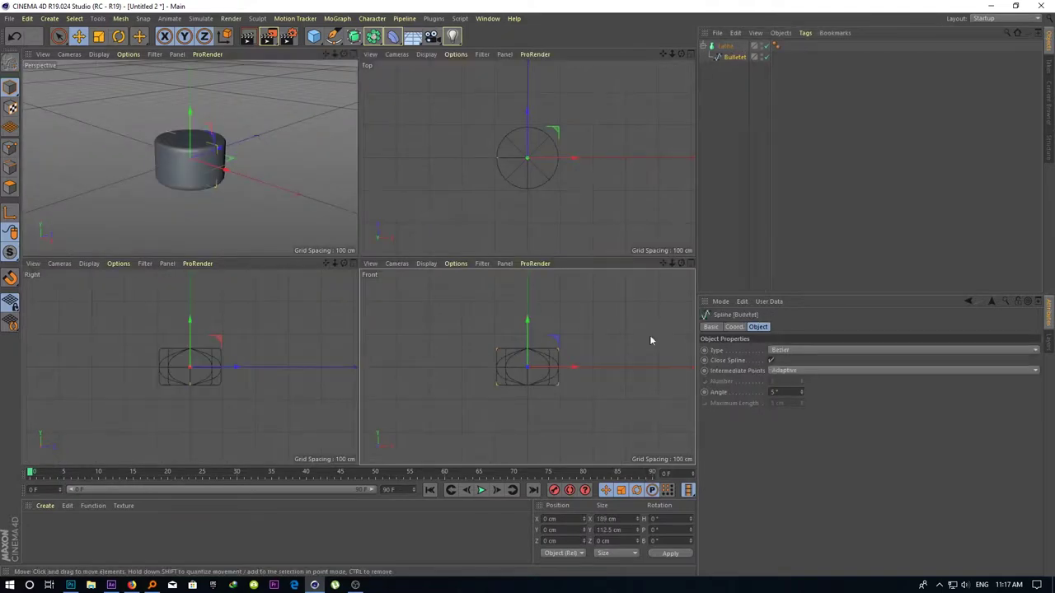
left_click(726, 45)
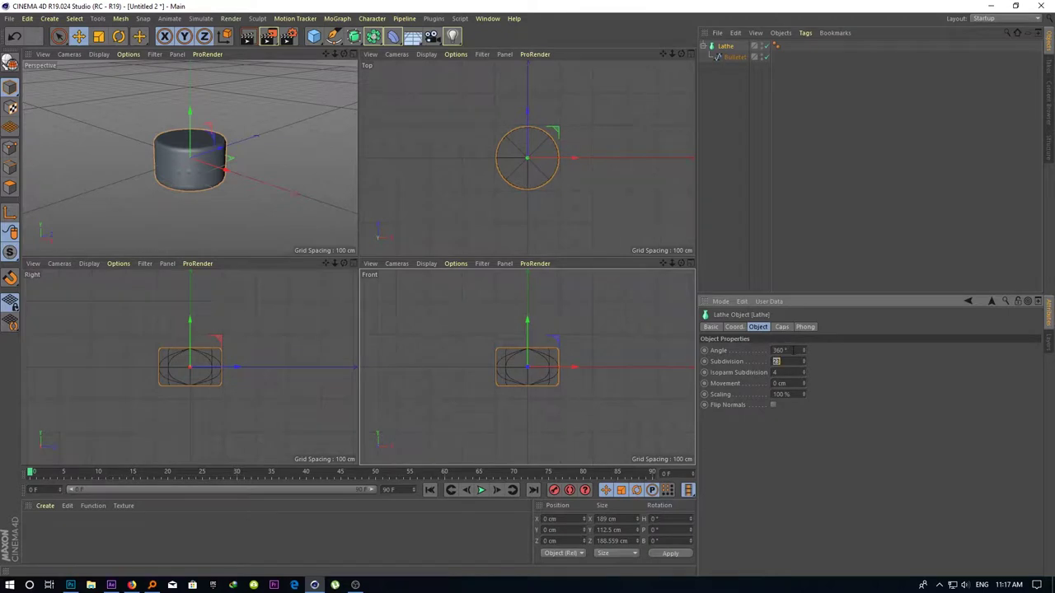
Inspect the Lathe's Basic, Coordinates, Object, Caps and smoothing settings, then select the outline
left_click(782, 328)
left_click(804, 328)
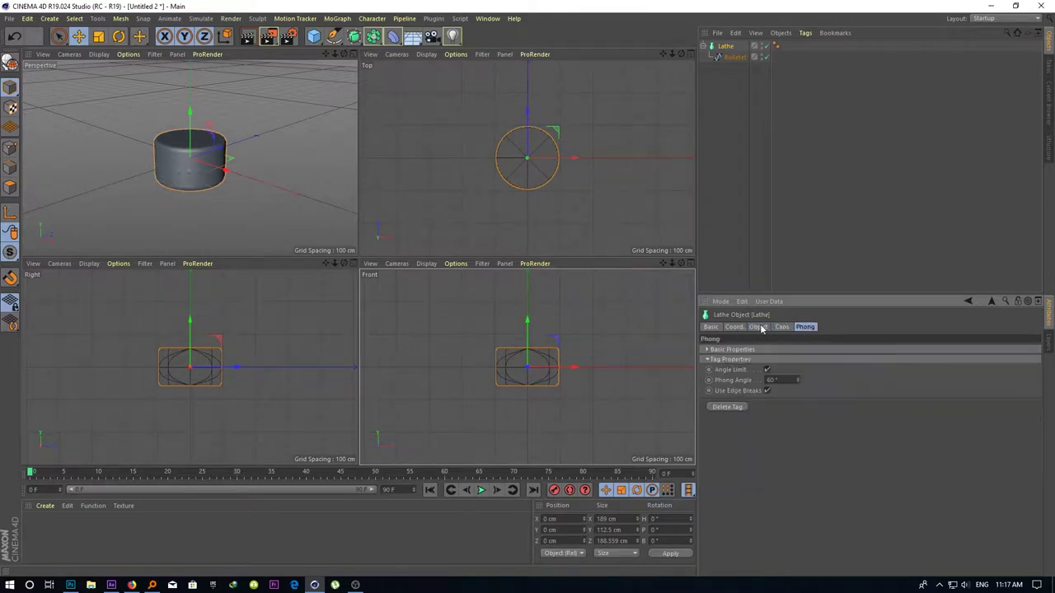
left_click(748, 328)
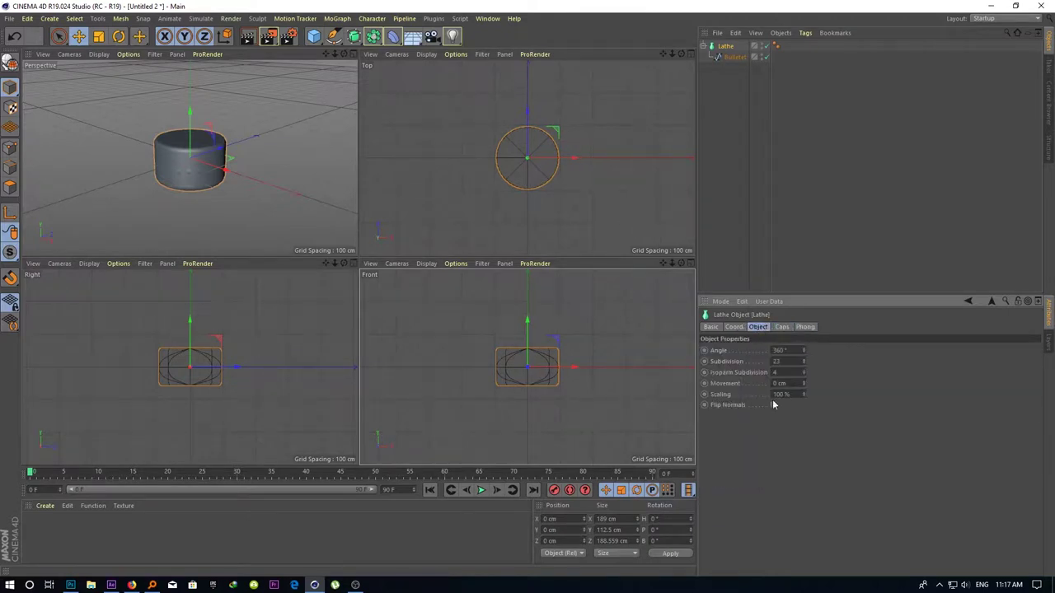
left_click(735, 328)
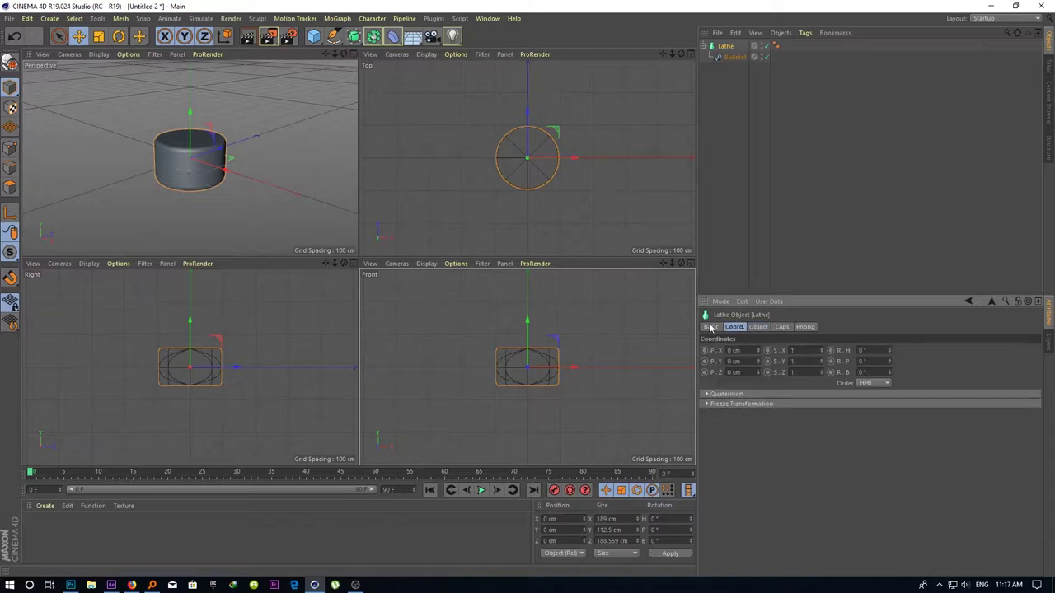
left_click(710, 327)
left_click(734, 328)
left_click(758, 327)
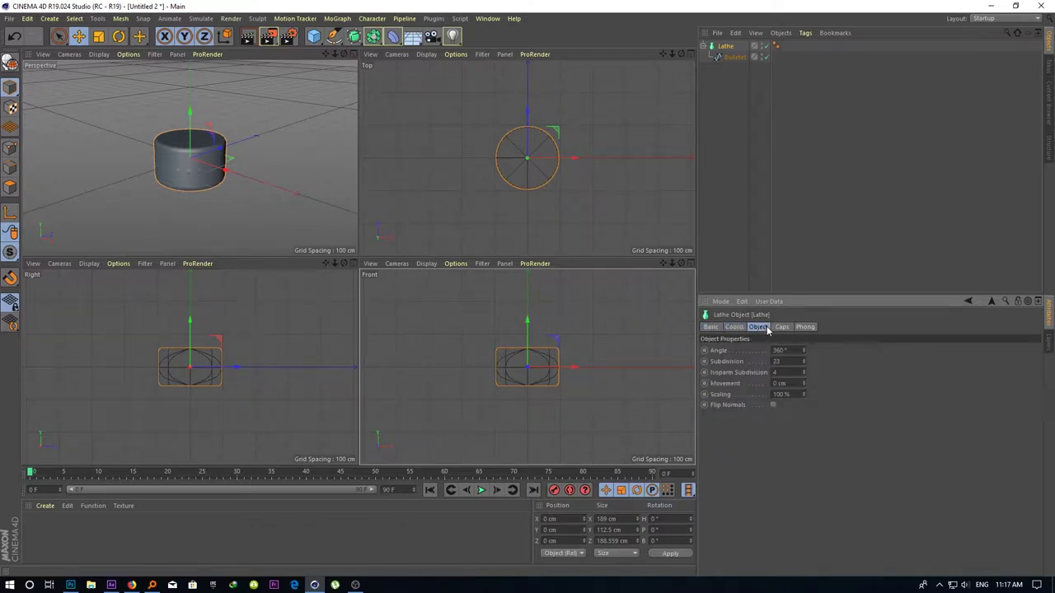
left_click(783, 327)
left_click(806, 327)
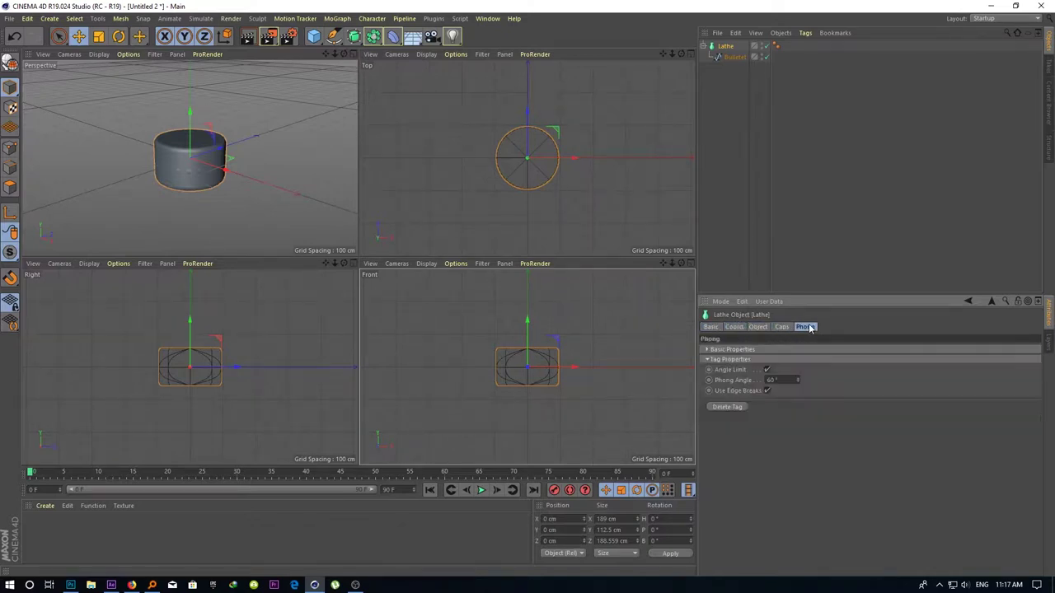
left_click(771, 360)
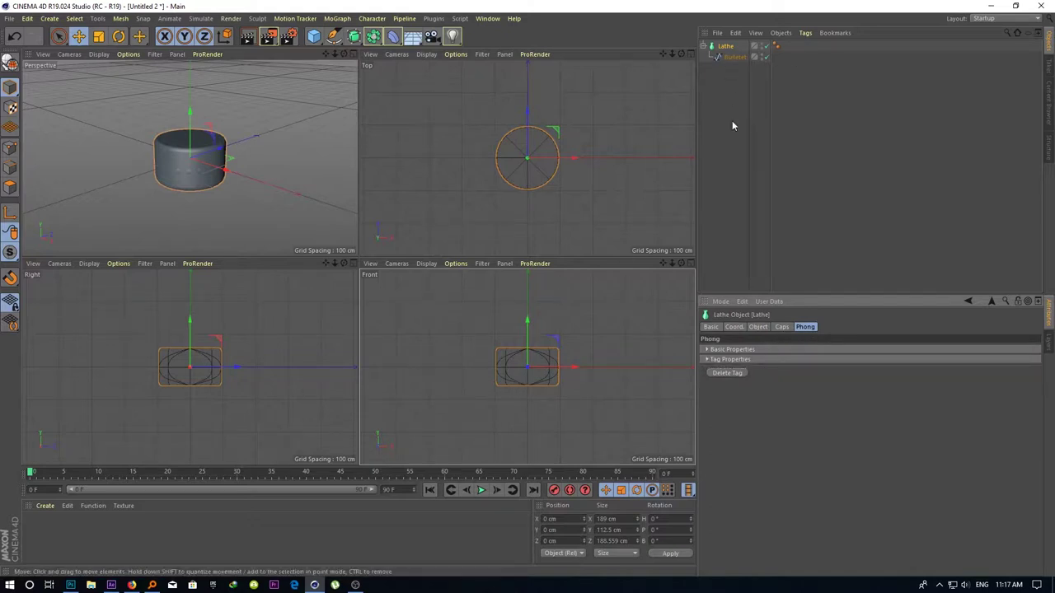
left_click(733, 56)
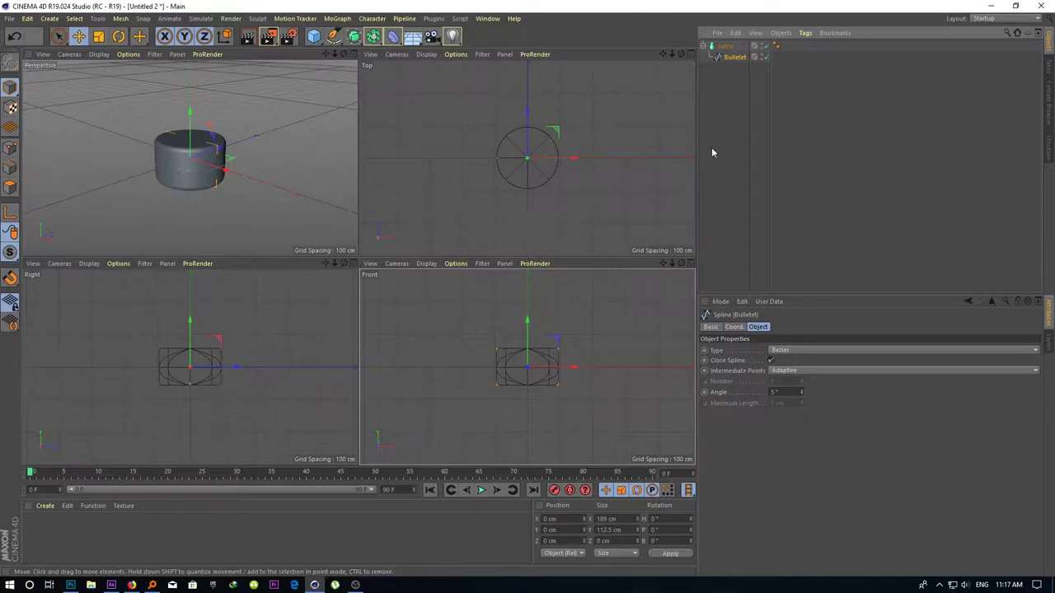
Take the Bulletet outline out of the Lathe and edit its points in the front view
left_click_drag(739, 113, 739, 114)
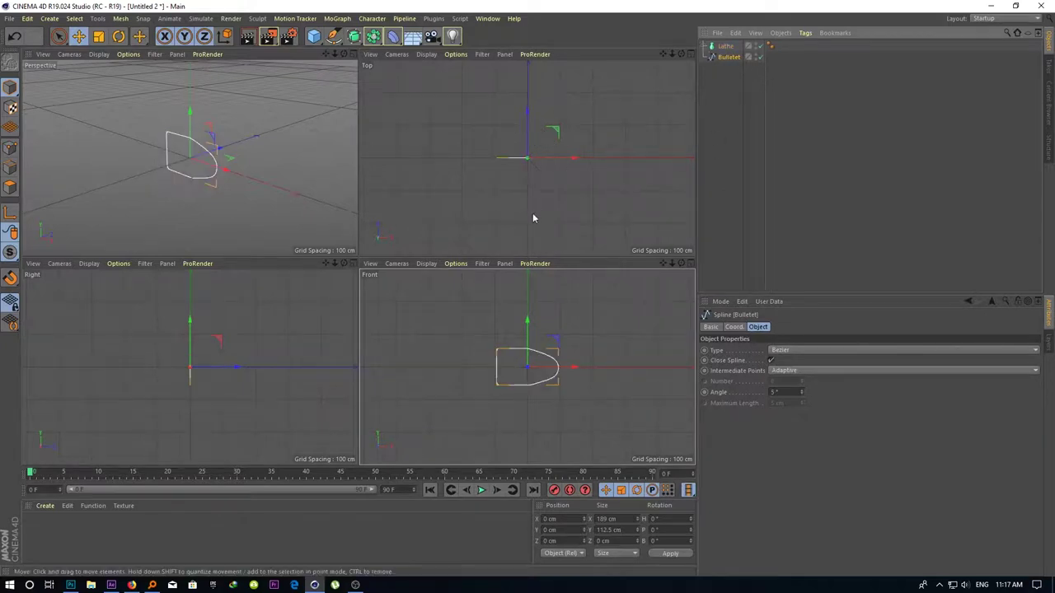
left_click(531, 230)
middle_click(521, 376)
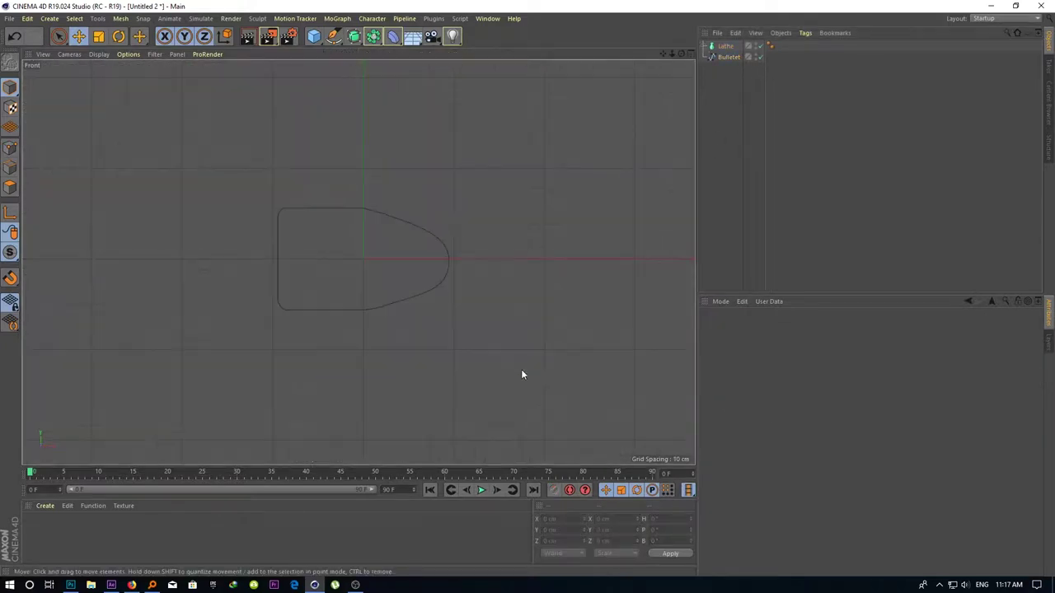
left_click(445, 278)
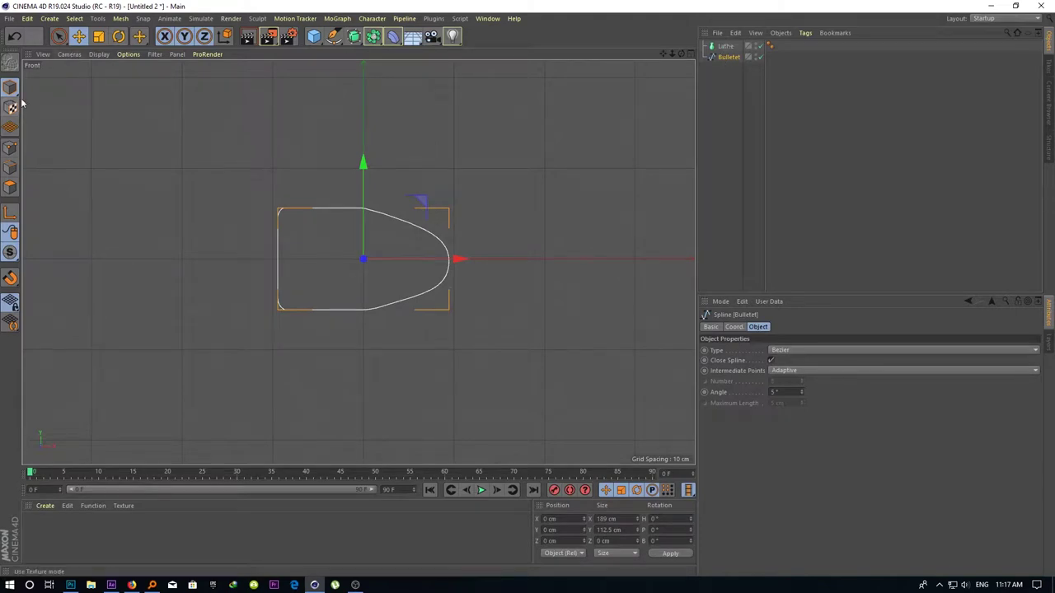
left_click(10, 149)
Delete the three bottom points and flatten the tip tangent so the bottom runs straight
left_click(411, 299)
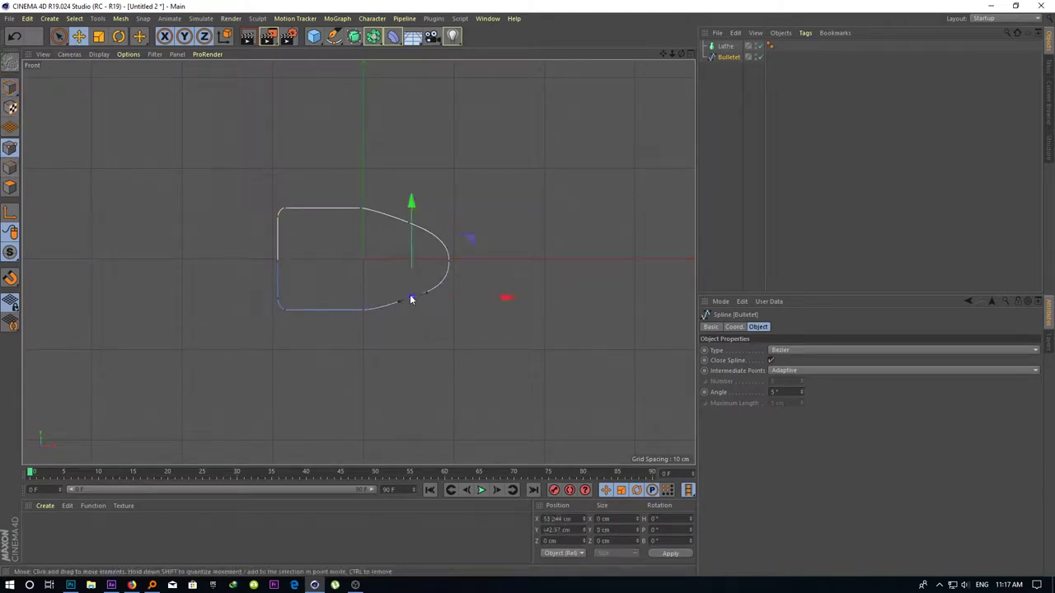
key("Delete")
left_click(364, 310)
key("Delete")
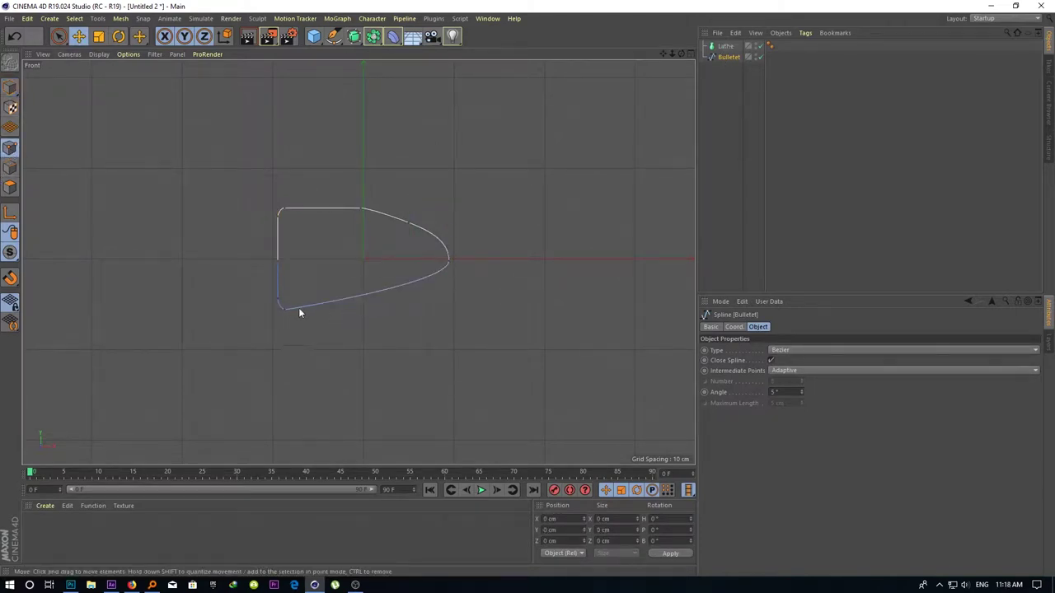
left_click(284, 310)
key("Delete")
left_click(449, 263)
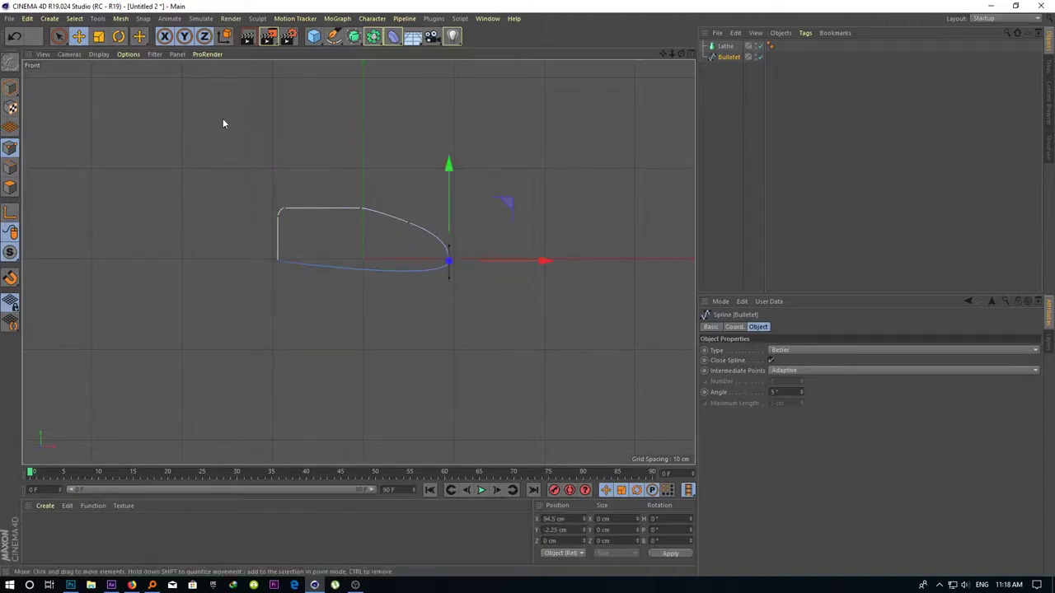
mouse_move(448, 278)
left_mouse_down()
mouse_move(410, 265)
mouse_move(438, 267)
left_mouse_up()
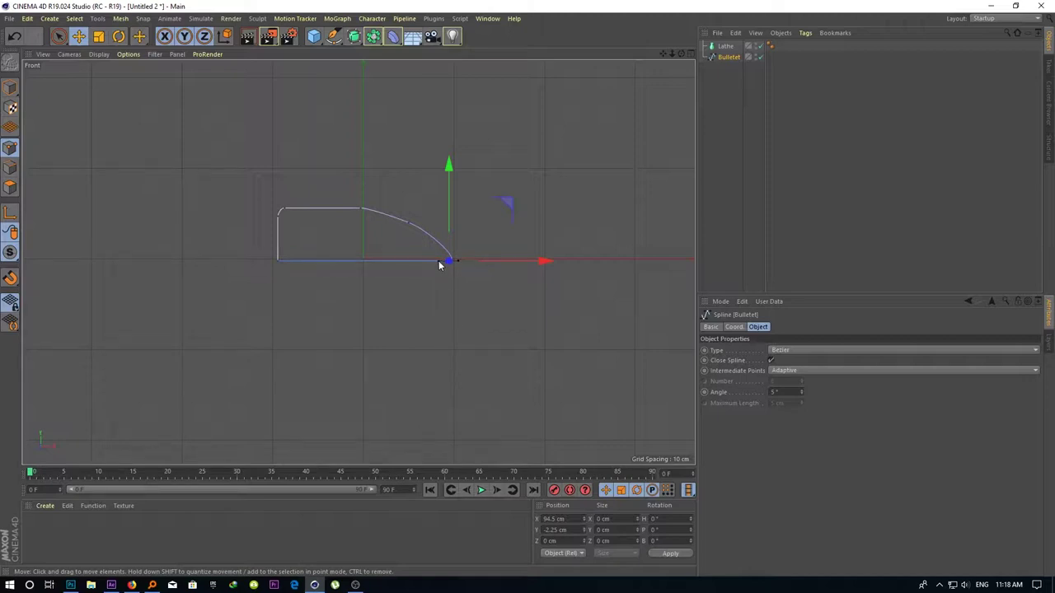
Rotate the Bulletet outline 90 degrees upright and put it back under the Lathe
left_click(119, 35)
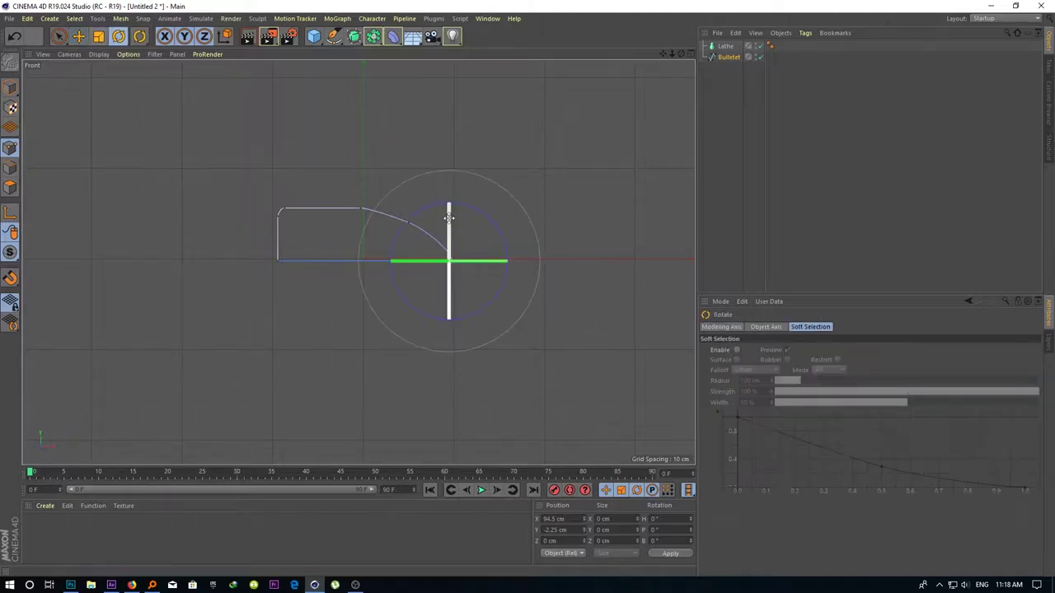
left_click(10, 87)
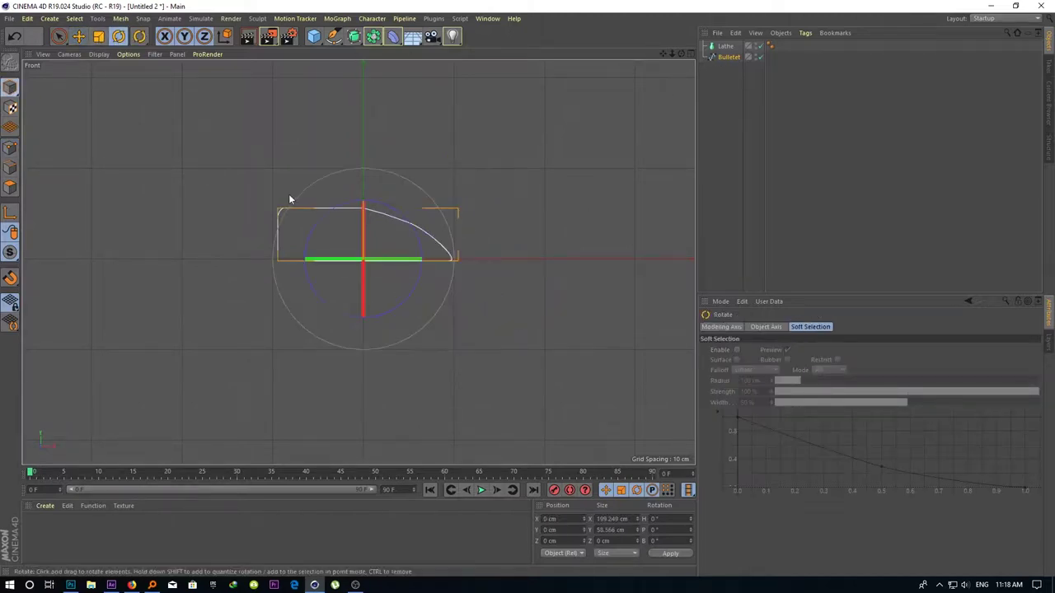
left_click_drag(289, 198, 278, 351)
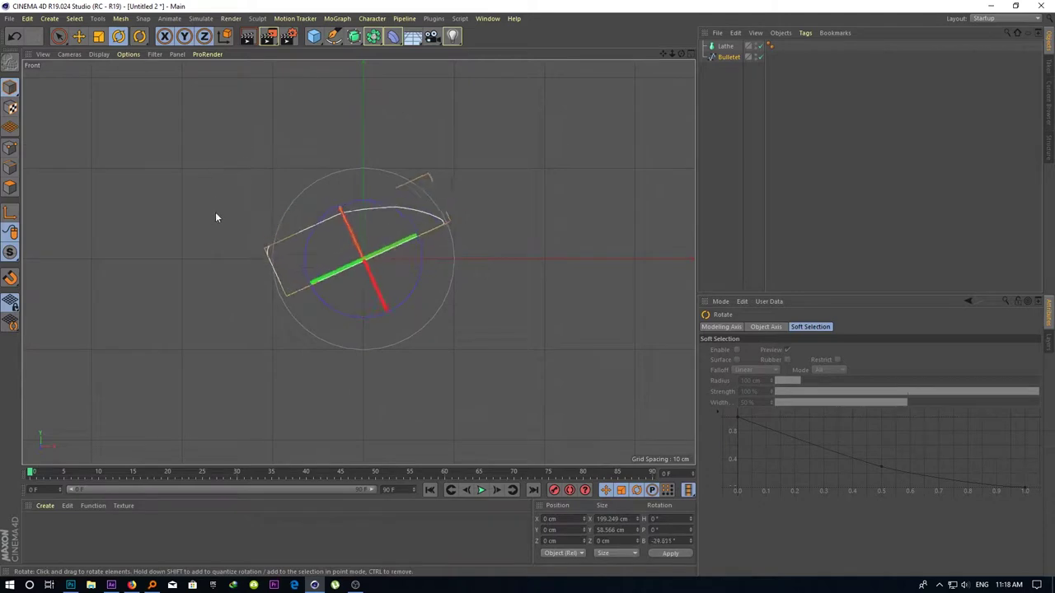
left_click(723, 47)
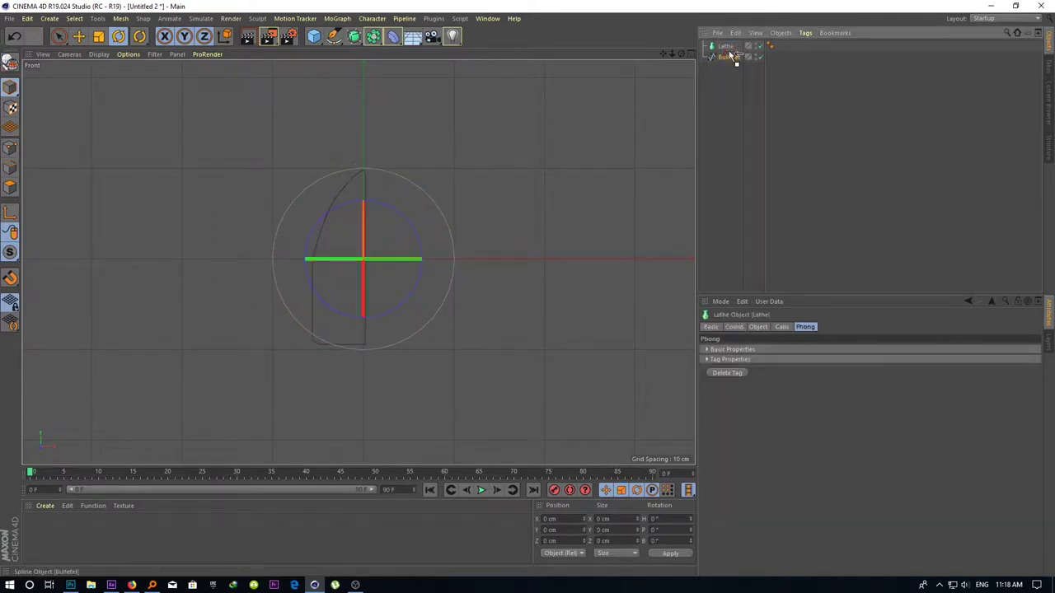
left_click_drag(732, 55, 725, 47)
left_click(565, 193)
In the front view, lengthen the tip point's tangent on the profile spline to round the bullet's nose
middle_click(452, 218)
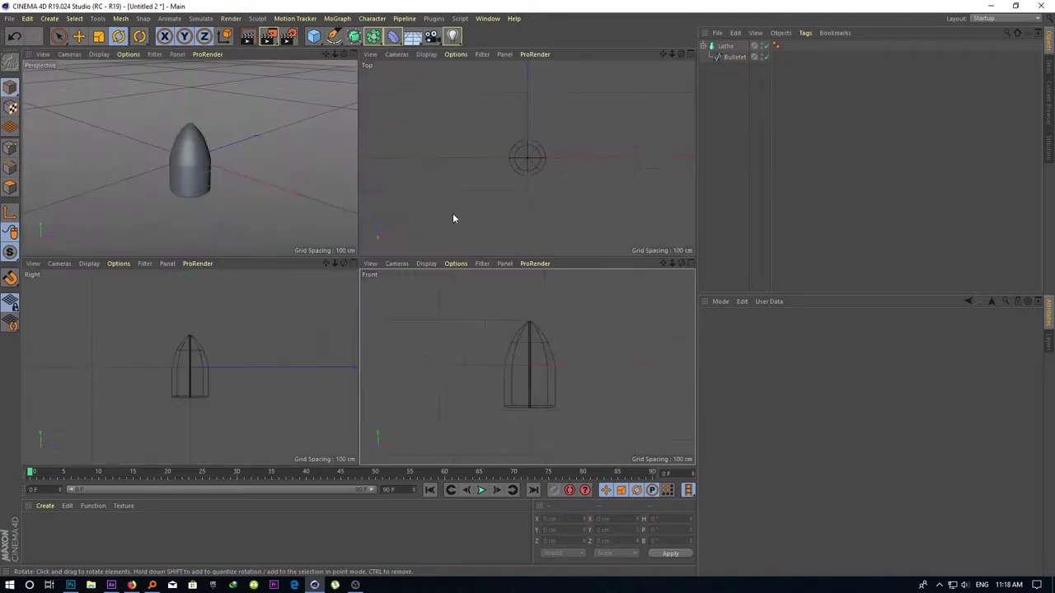
left_click(734, 56)
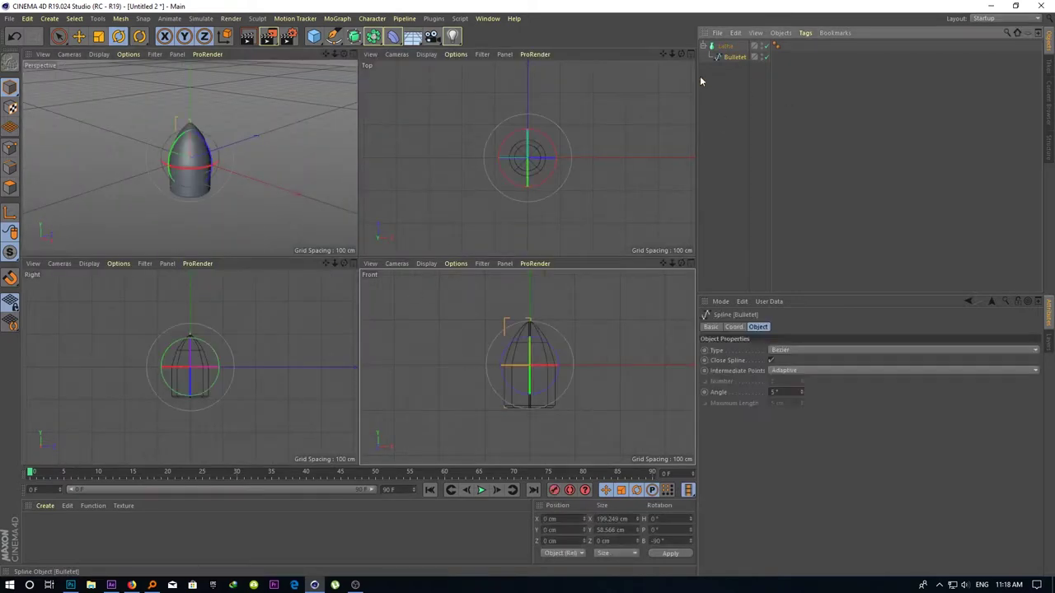
middle_click(528, 316)
key("q")
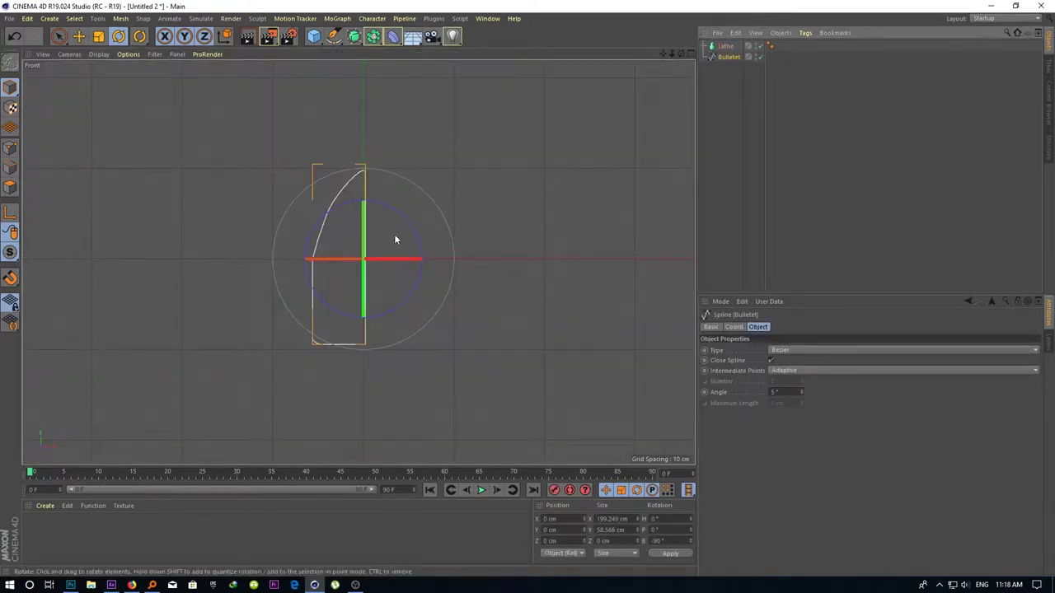
scroll(336, 209, "up", 1)
left_click(10, 146)
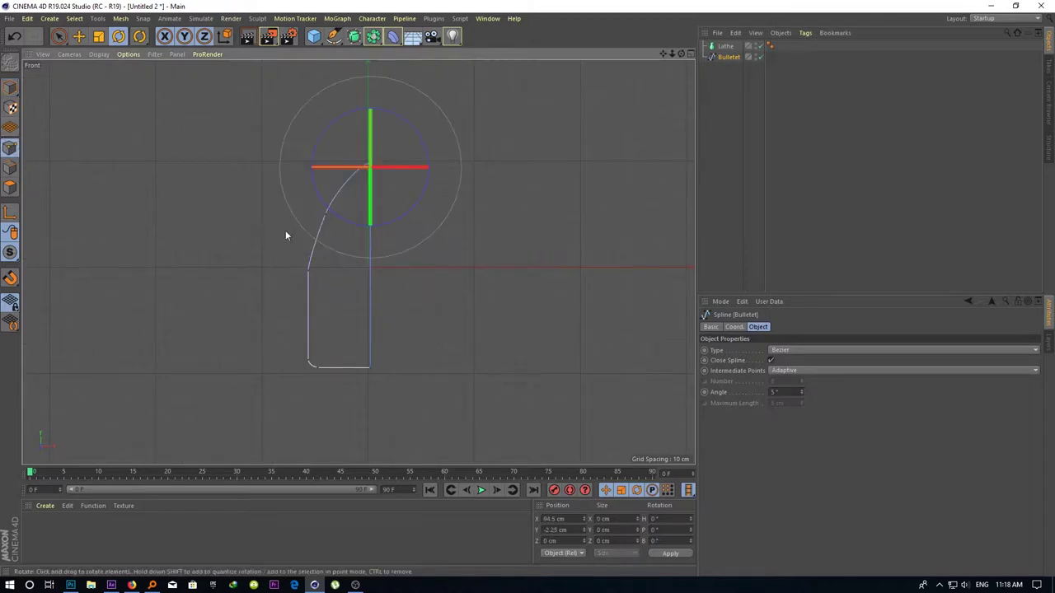
scroll(285, 230, "up", 1)
left_click(335, 209)
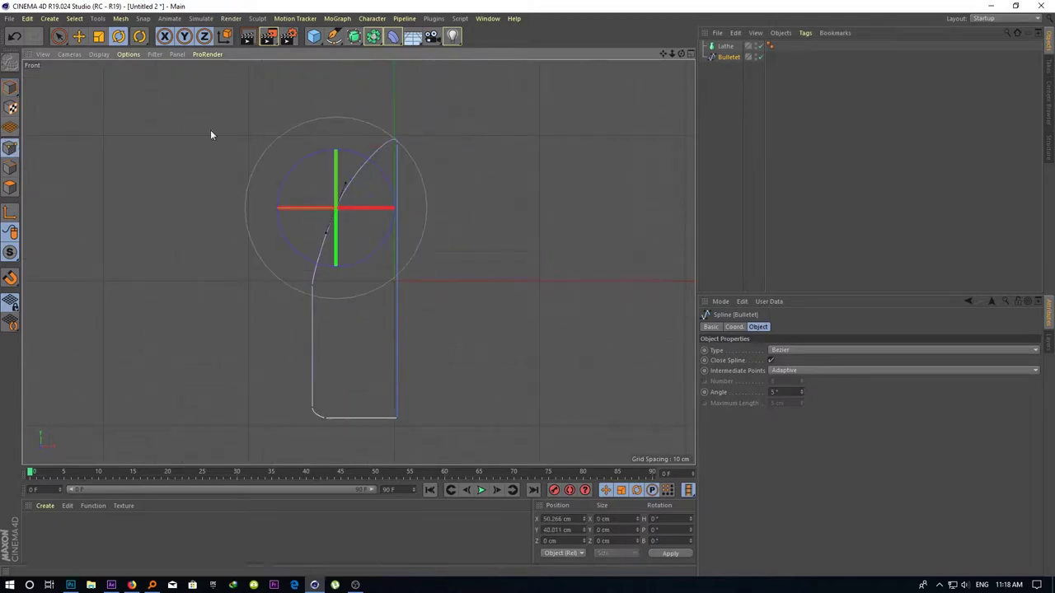
left_click(79, 35)
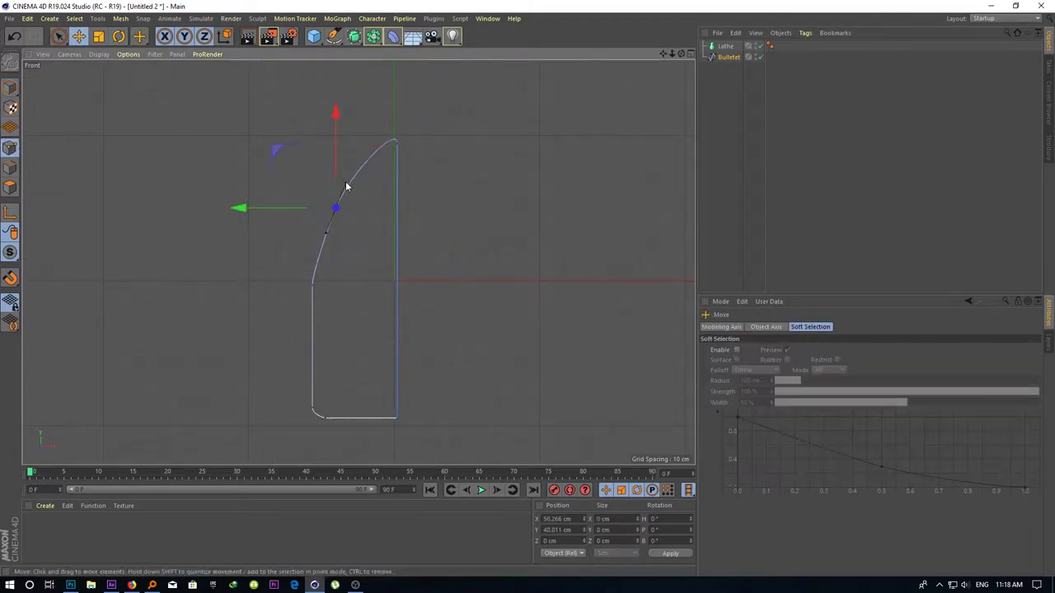
left_click_drag(346, 187, 354, 178)
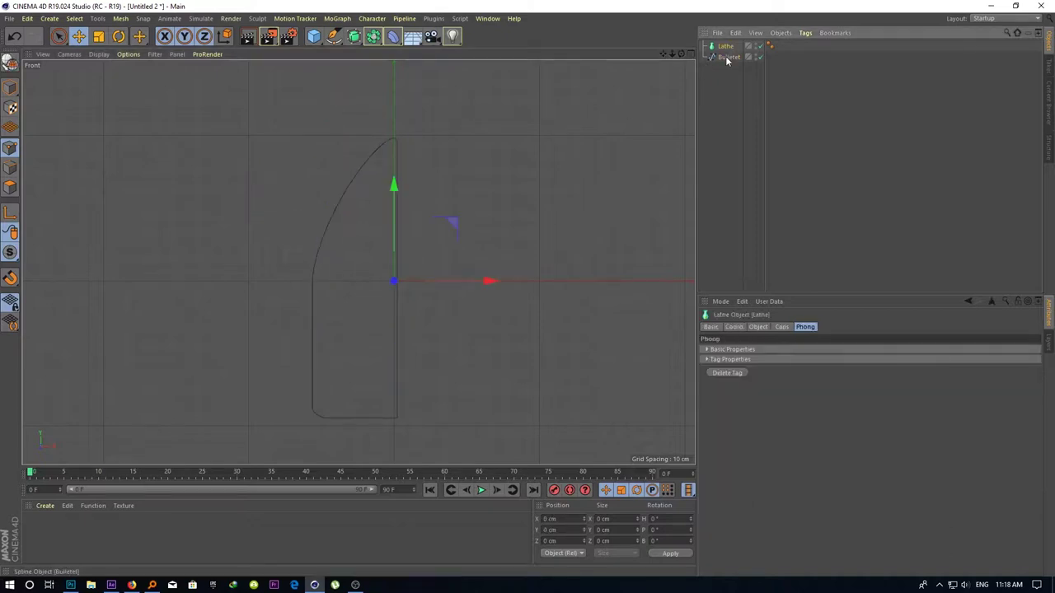
Re-parent the profile spline under the Lathe and raise its Subdivision to 116
left_click_drag(729, 56, 725, 47)
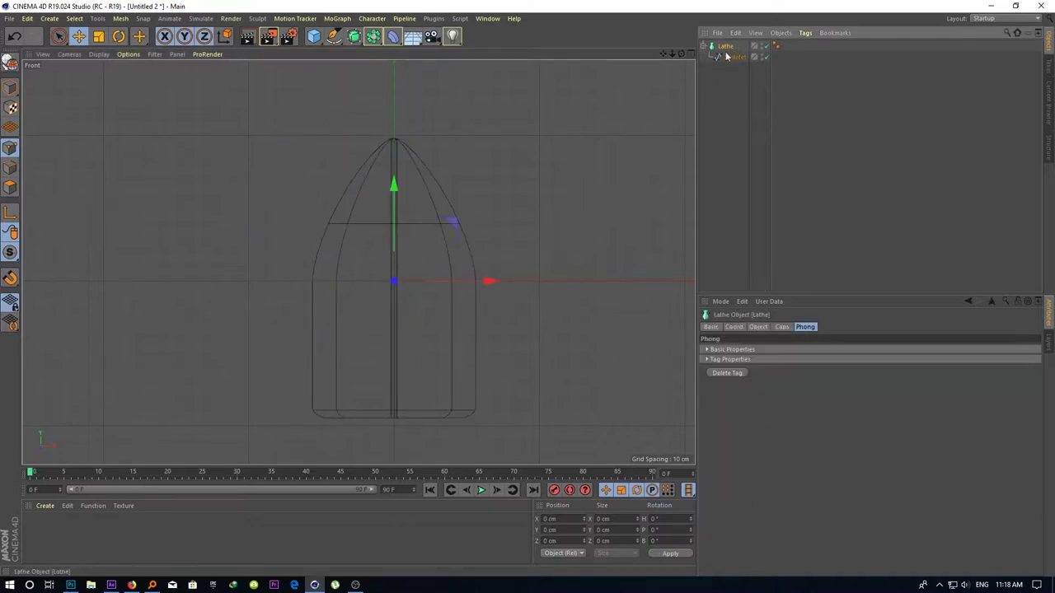
left_click(759, 326)
left_click_drag(804, 366, 804, 346)
middle_click(435, 255)
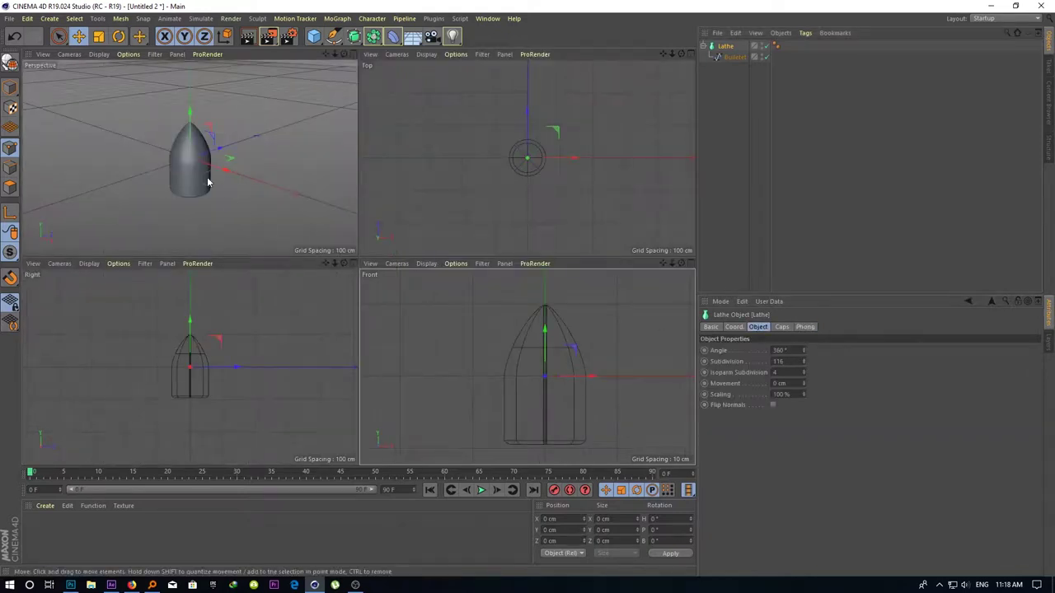
middle_click(210, 183)
left_click(69, 540)
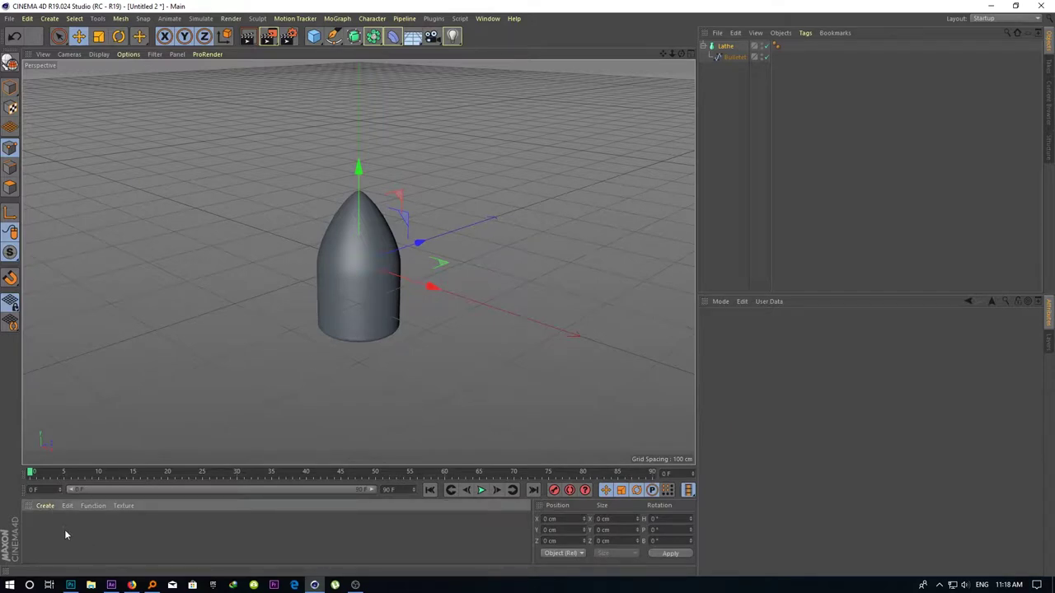
Create material Mat and set its colour to golden yellow, H 42, S 94, V 86
double_click(64, 531)
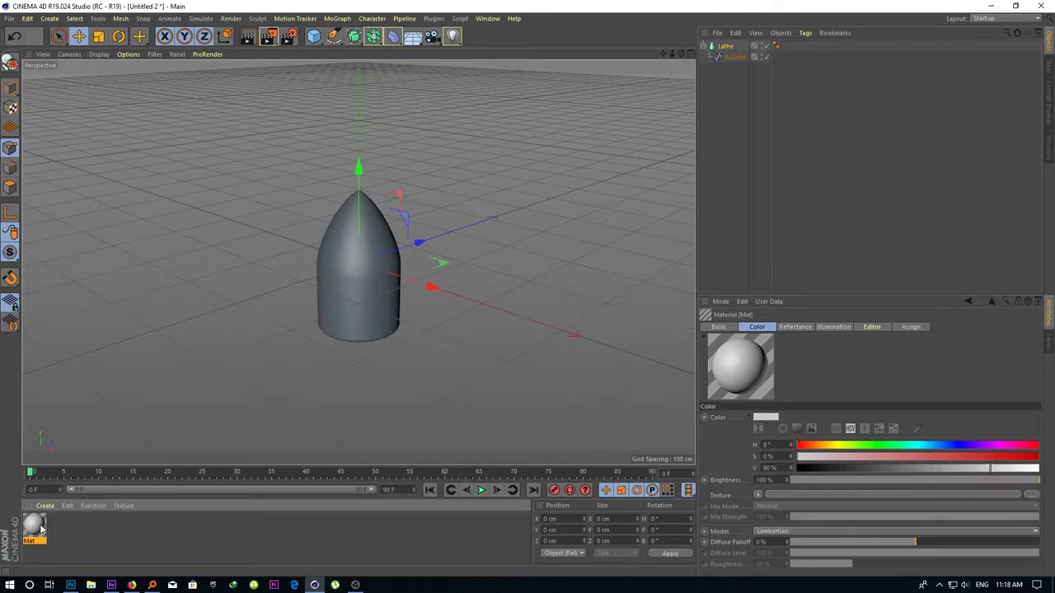
double_click(42, 530)
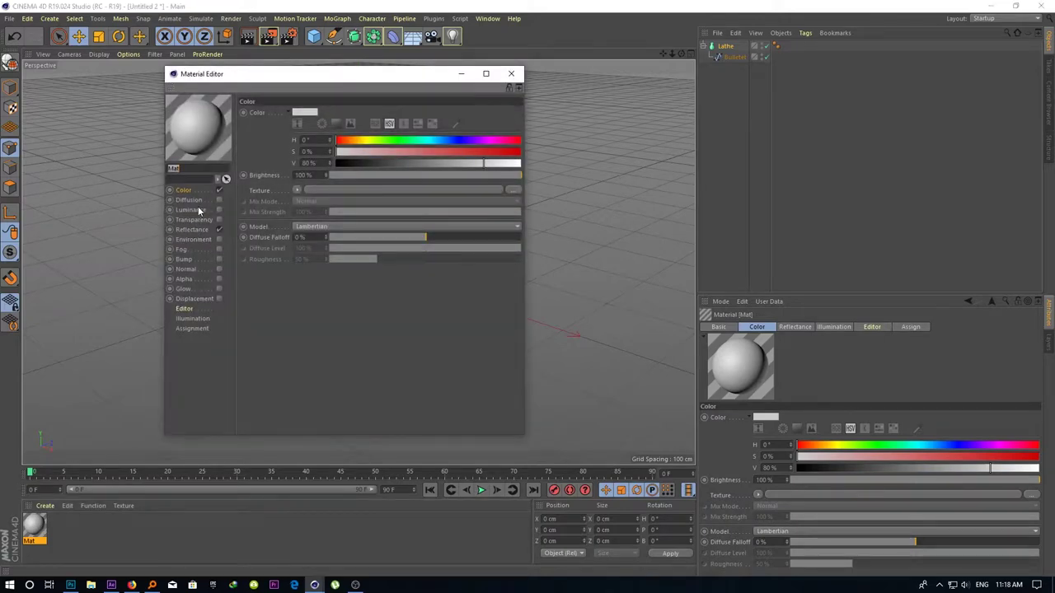
left_click_drag(359, 143, 352, 142)
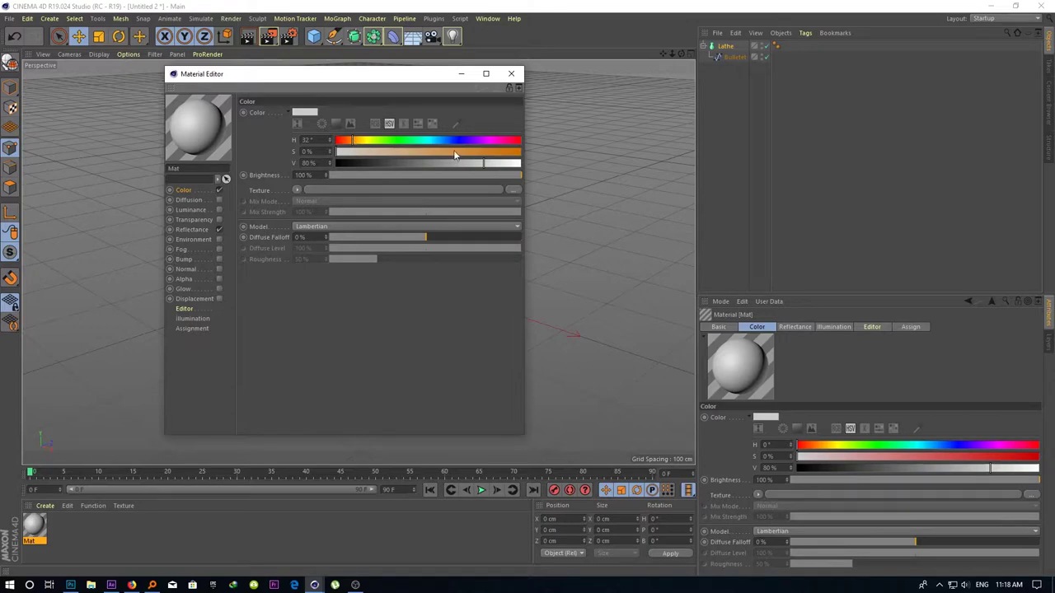
mouse_move(454, 155)
left_mouse_down()
mouse_move(510, 152)
mouse_move(494, 163)
left_mouse_up()
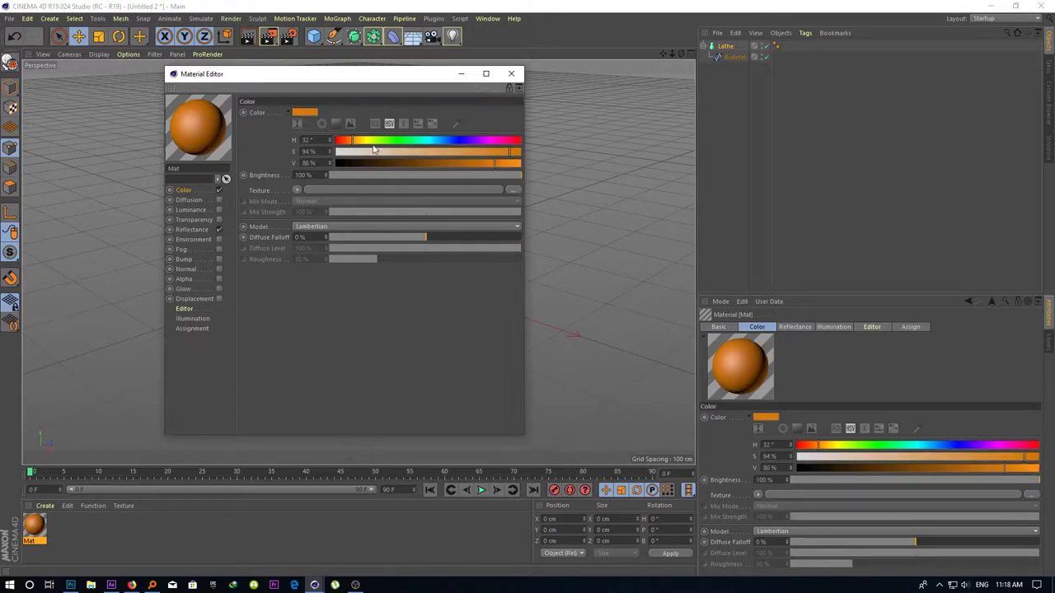
left_click_drag(353, 142, 356, 141)
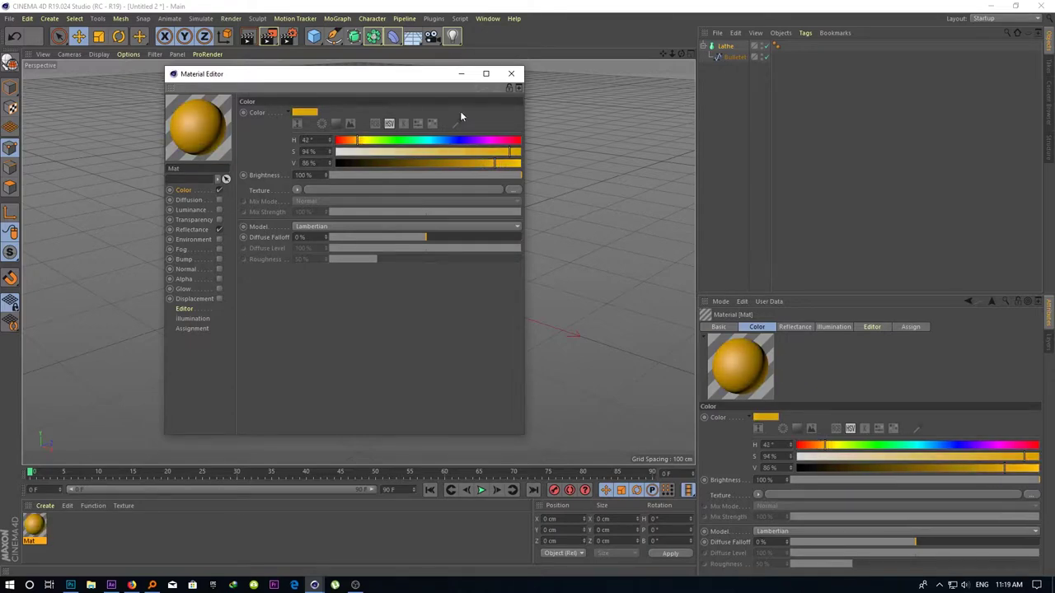
Add a Beckmann reflectance layer at 38% with Default Specular lowered to 29%
left_click(202, 230)
left_click(251, 135)
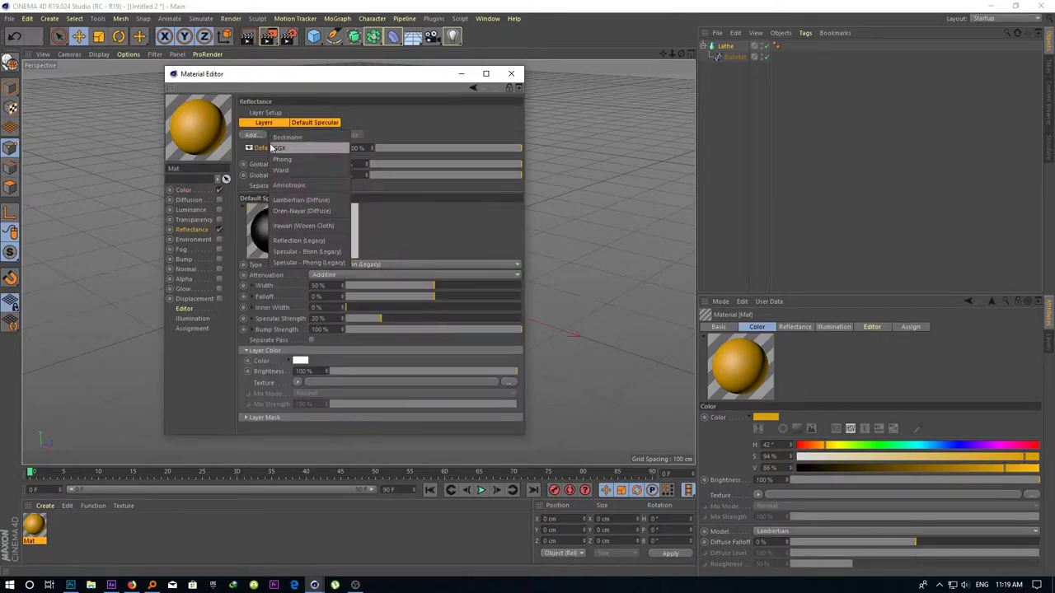
left_click(273, 148)
left_click(432, 148)
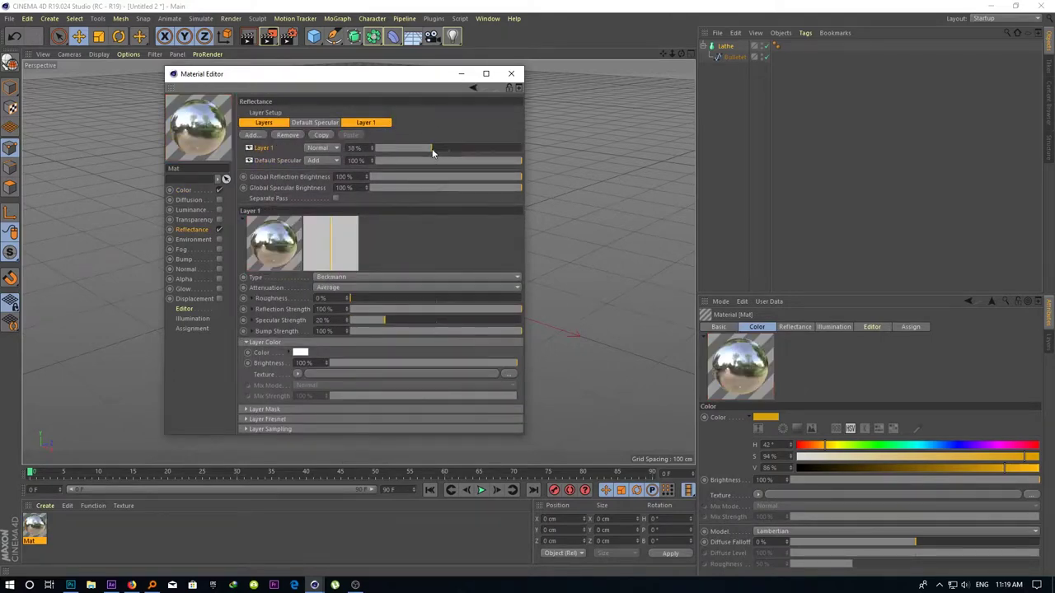
left_click_drag(452, 160, 418, 160)
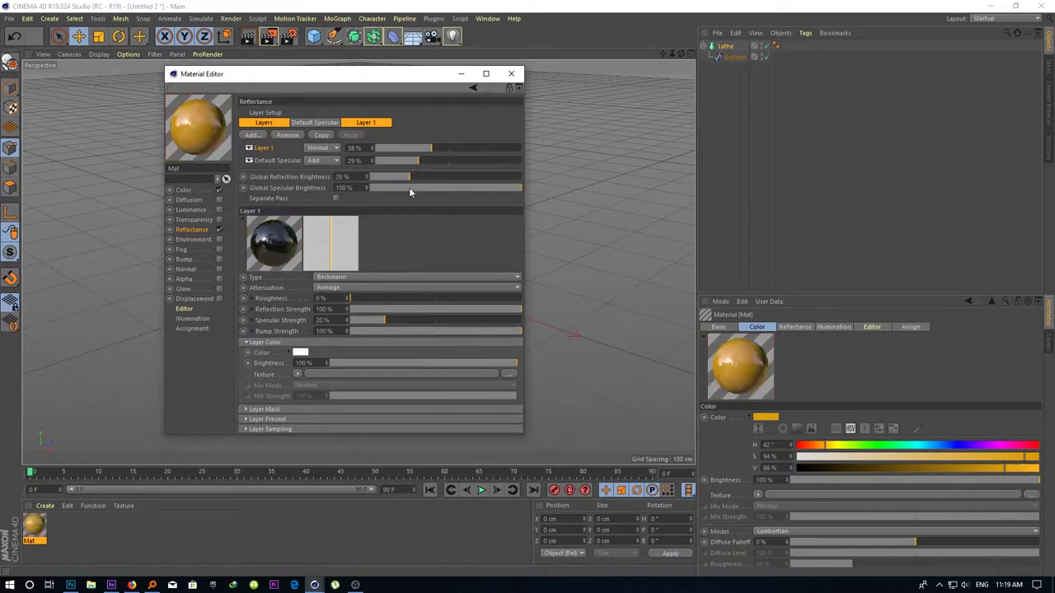
left_click(511, 73)
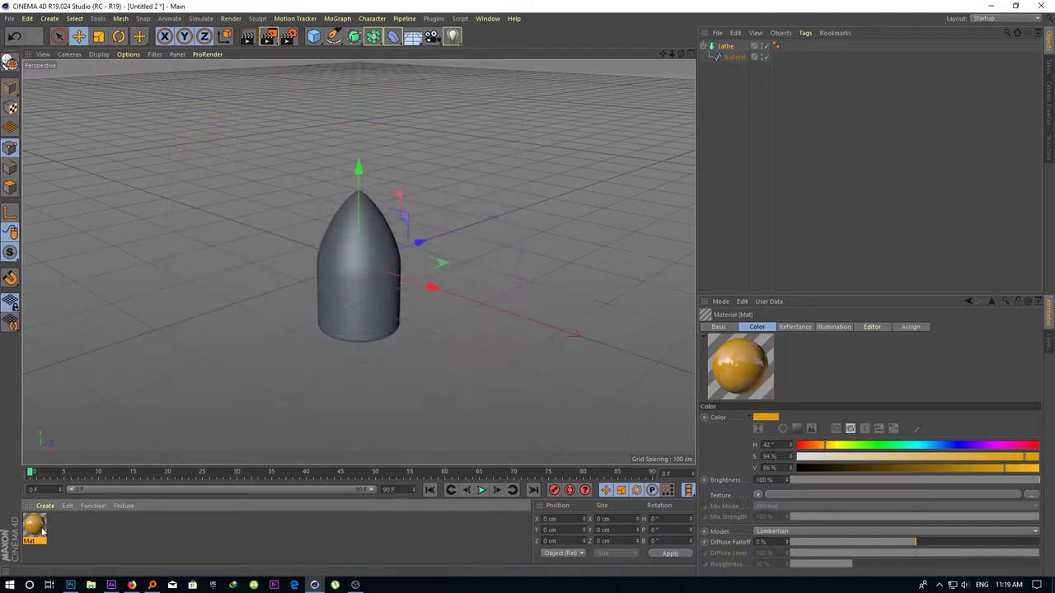
Apply the Mat material to the lathed bullet and zoom in for a side view
left_click_drag(335, 302, 333, 303)
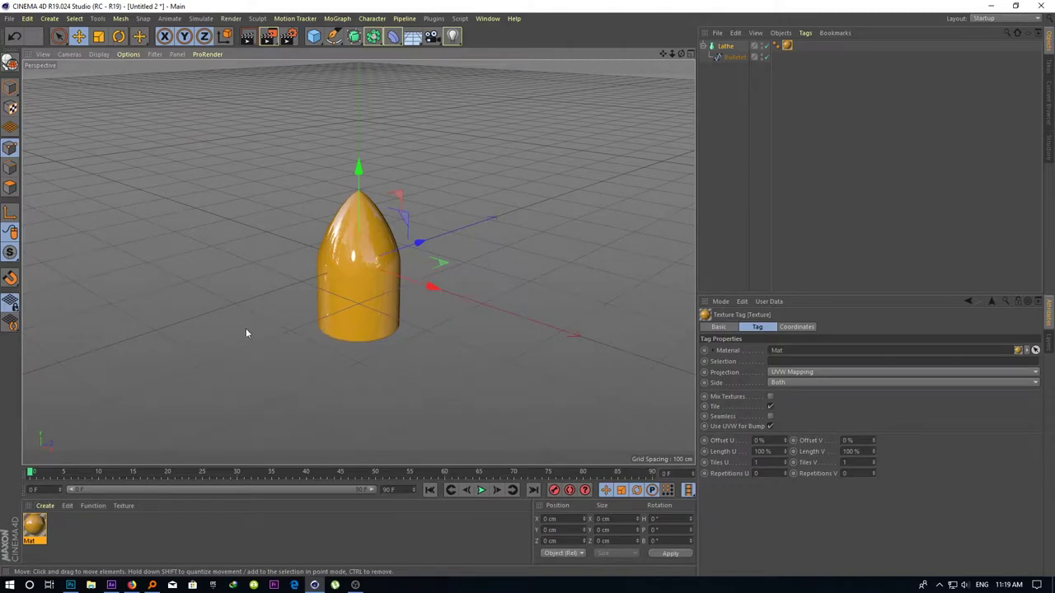
scroll(324, 330, "up", 5)
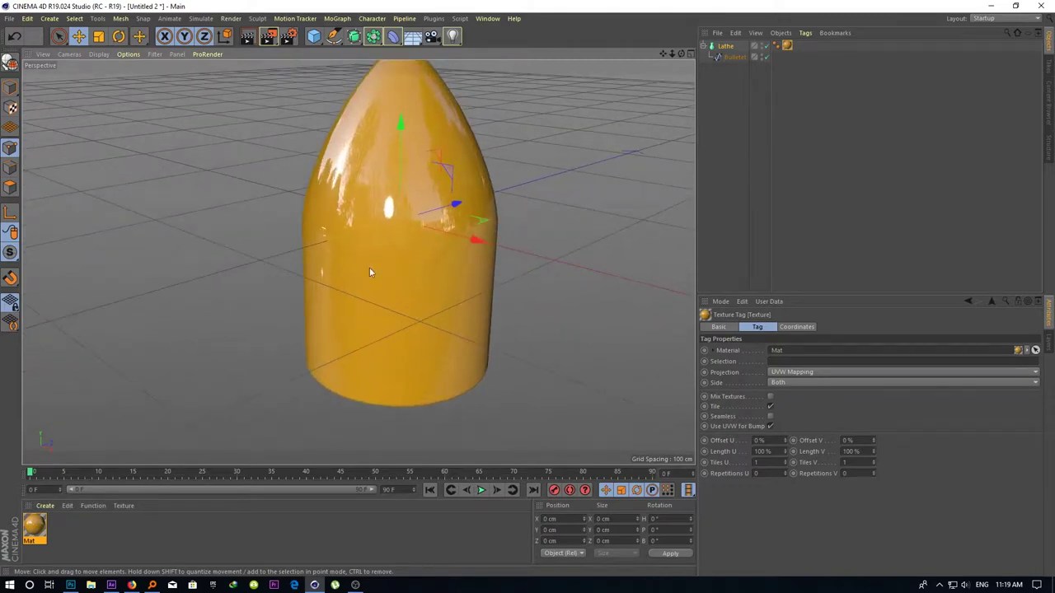
mouse_move(370, 267)
left_mouse_down("alt")
mouse_move(301, 309)
mouse_move(286, 333)
mouse_move(309, 278)
left_mouse_up("alt")
Tone Mat's colour down to Saturation 79% and Value 74%, then switch to the Photoshop bullet image
double_click(34, 526)
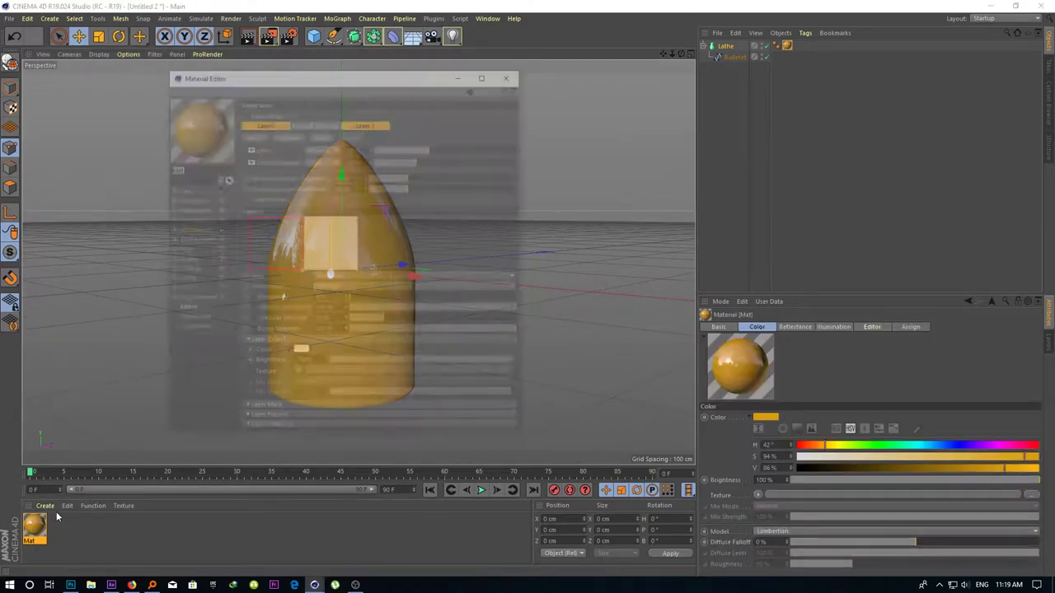
left_click(183, 190)
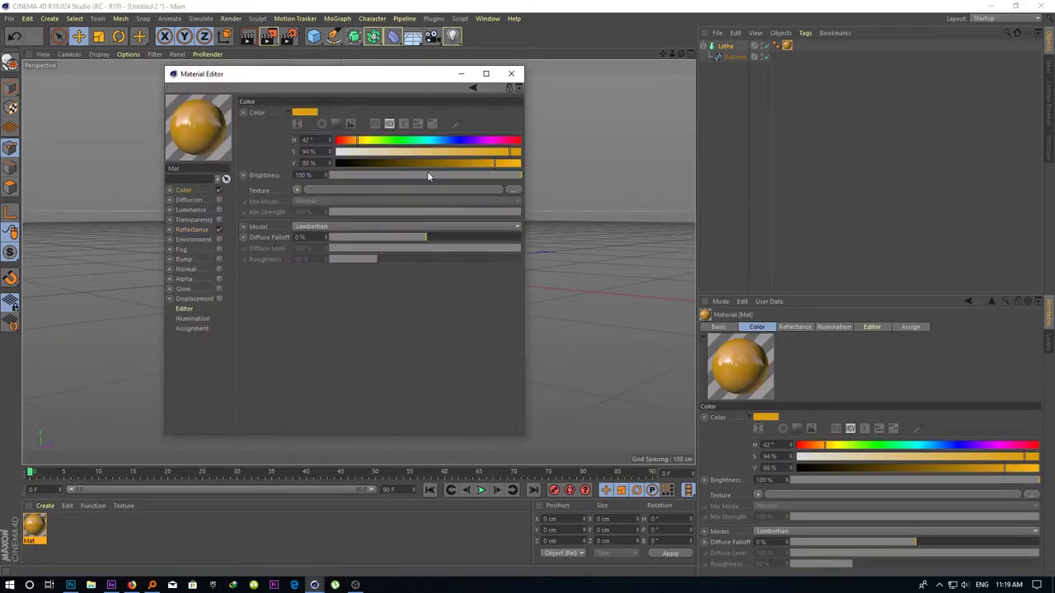
left_click(482, 152)
left_click_drag(403, 74, 734, 140)
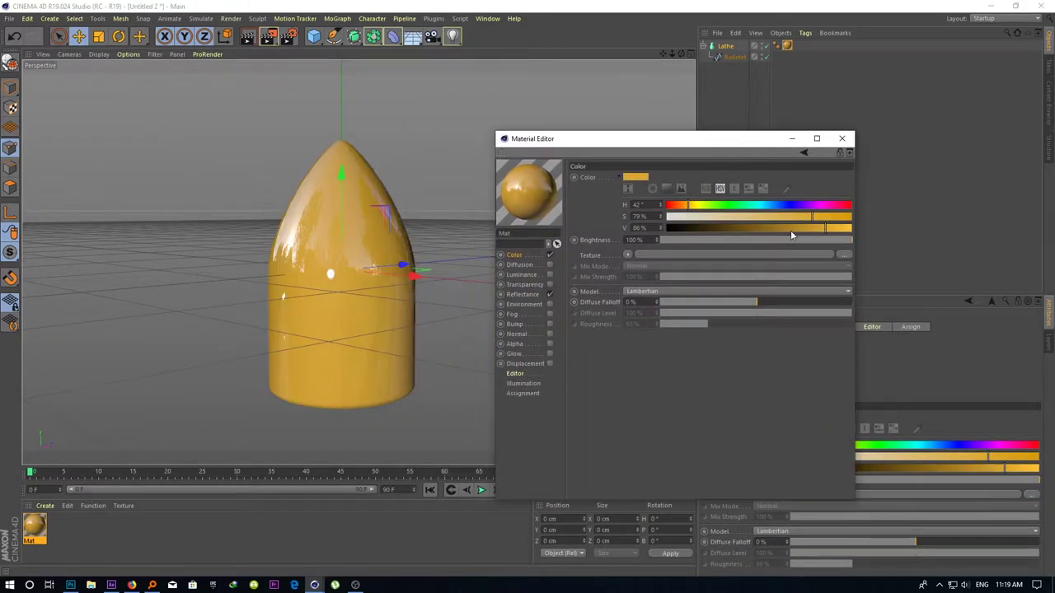
left_click_drag(806, 231, 804, 229)
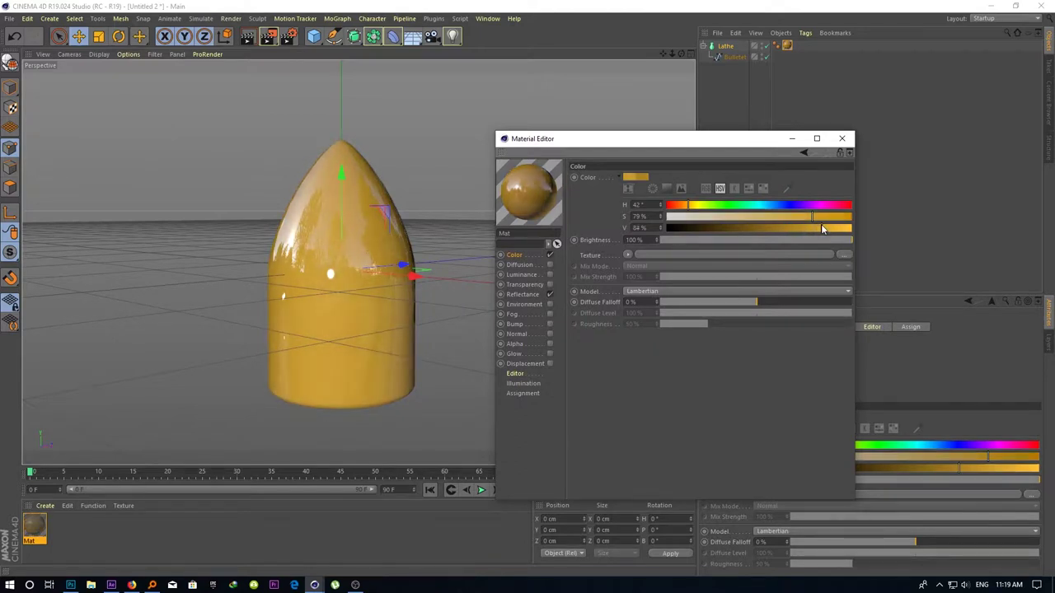
left_click(691, 206)
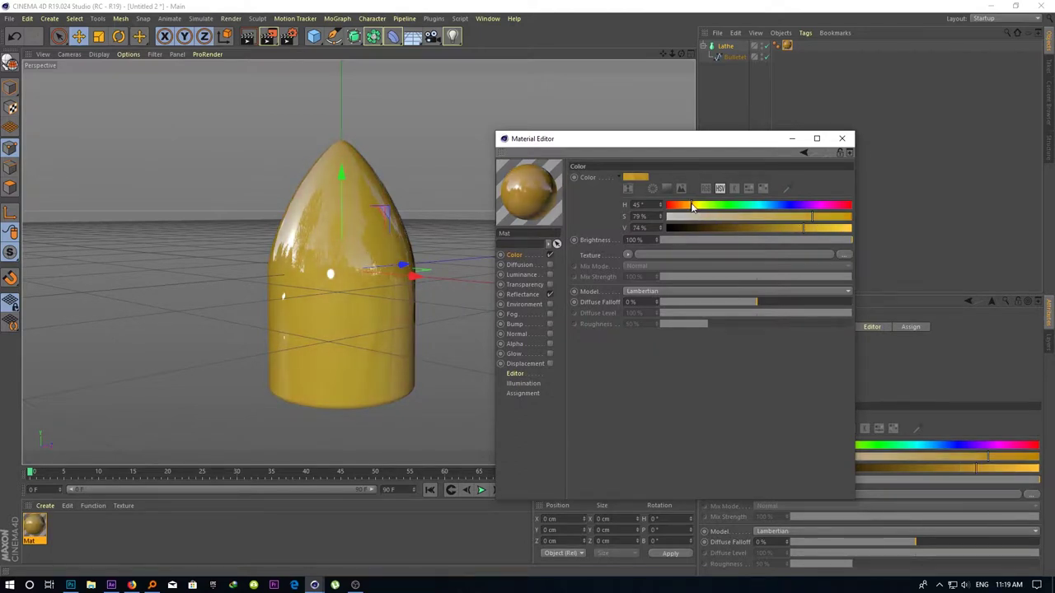
left_click_drag(690, 206, 686, 206)
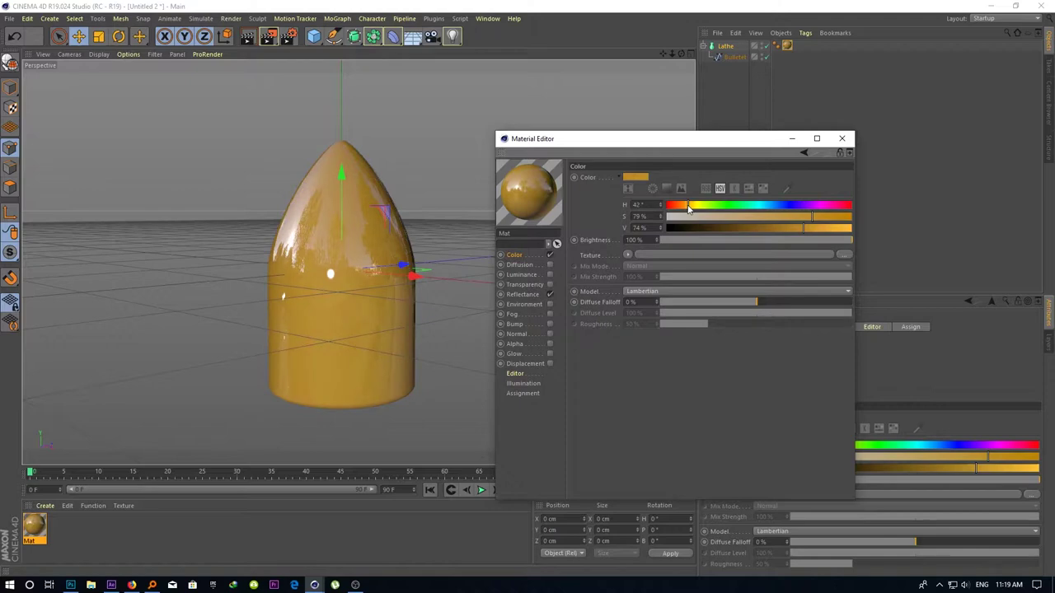
key("alt+Tab")
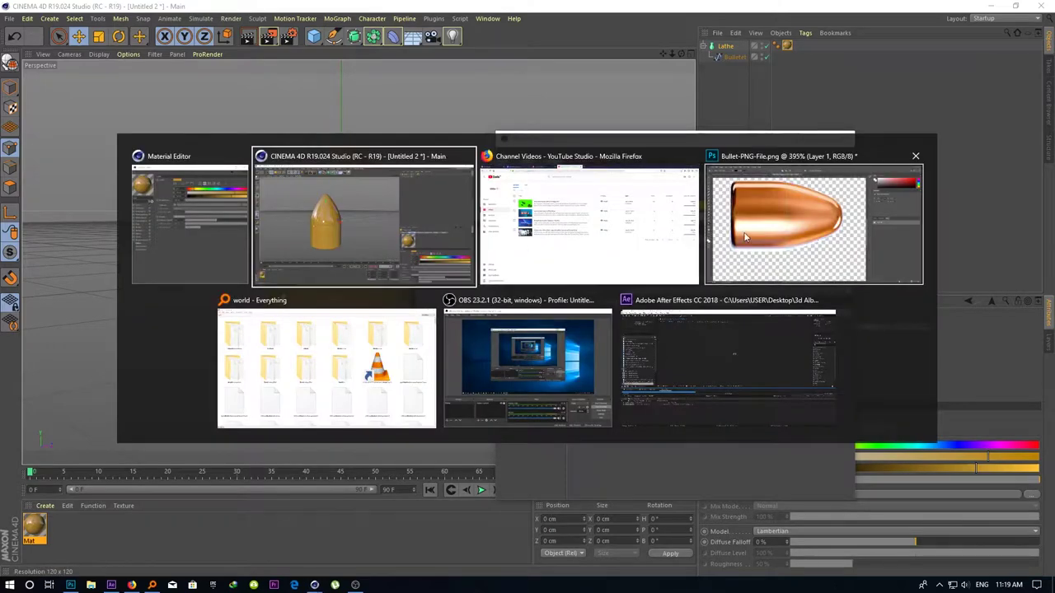
left_click(745, 238)
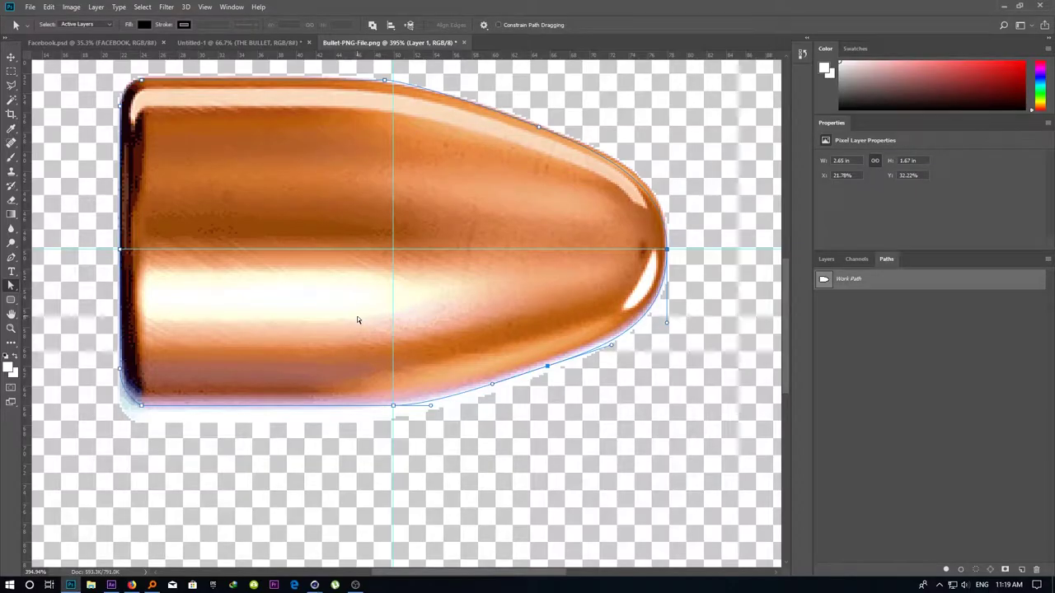
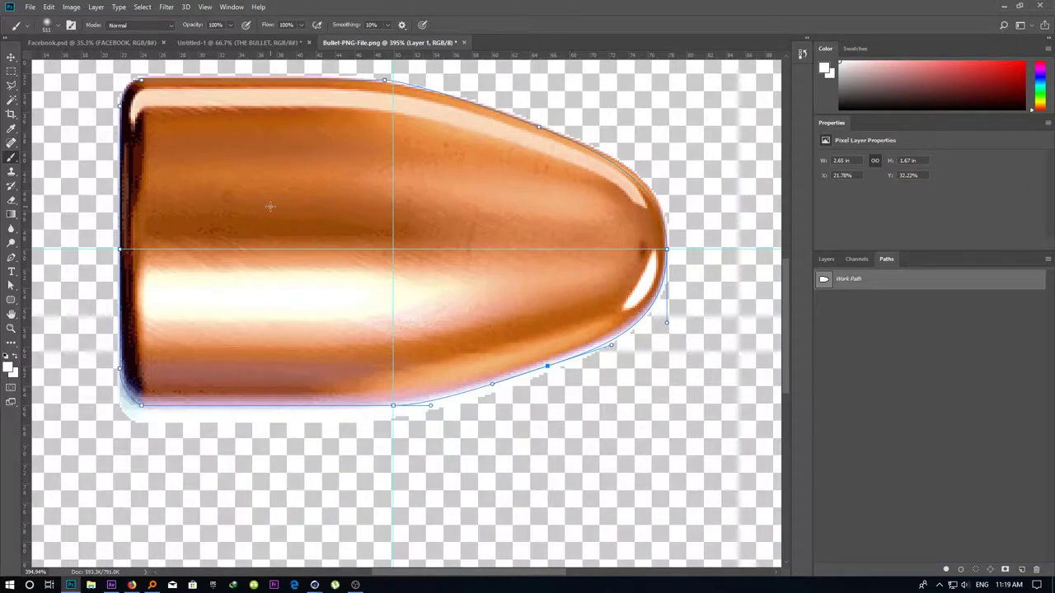
Enlarge the brush and sample the bullet's copper orange (b45b18) as Photoshop's foreground colour to read its RGB
right_click(270, 206)
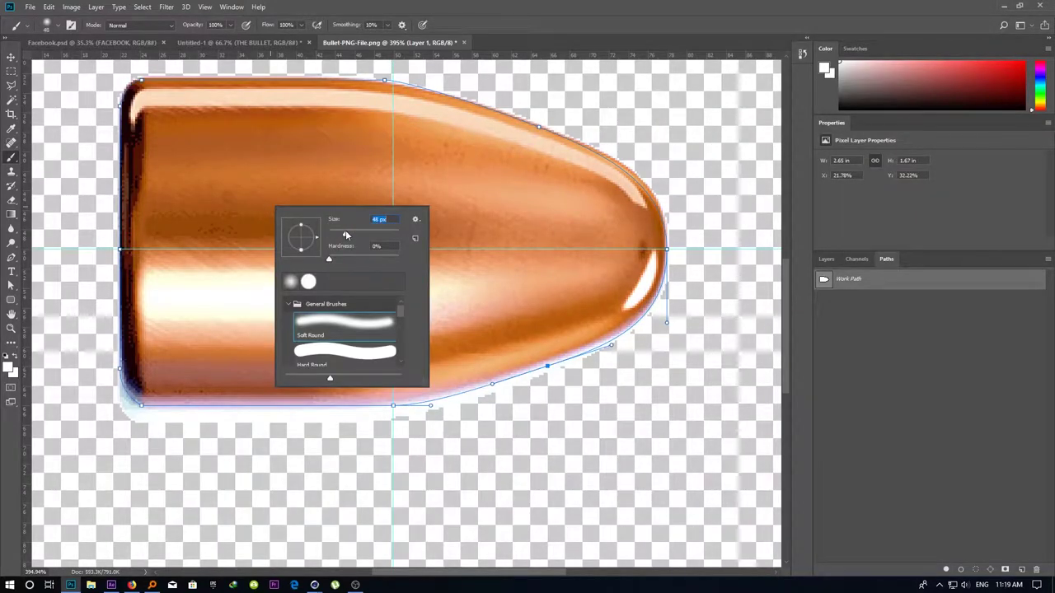
key("Return")
key("i")
left_click(216, 137)
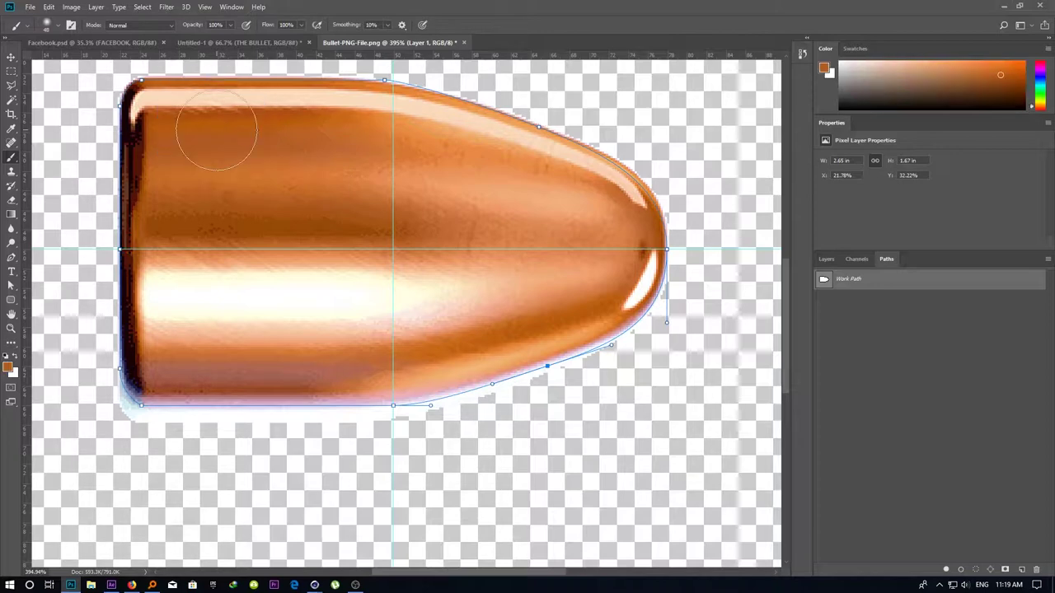
left_click(10, 368)
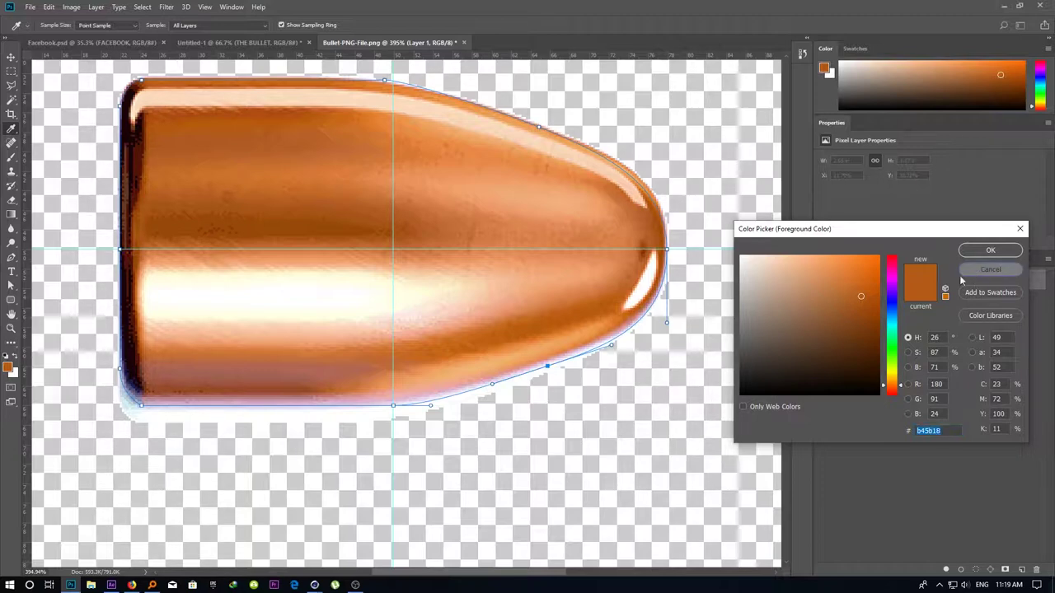
left_click(991, 270)
key("alt+Tab")
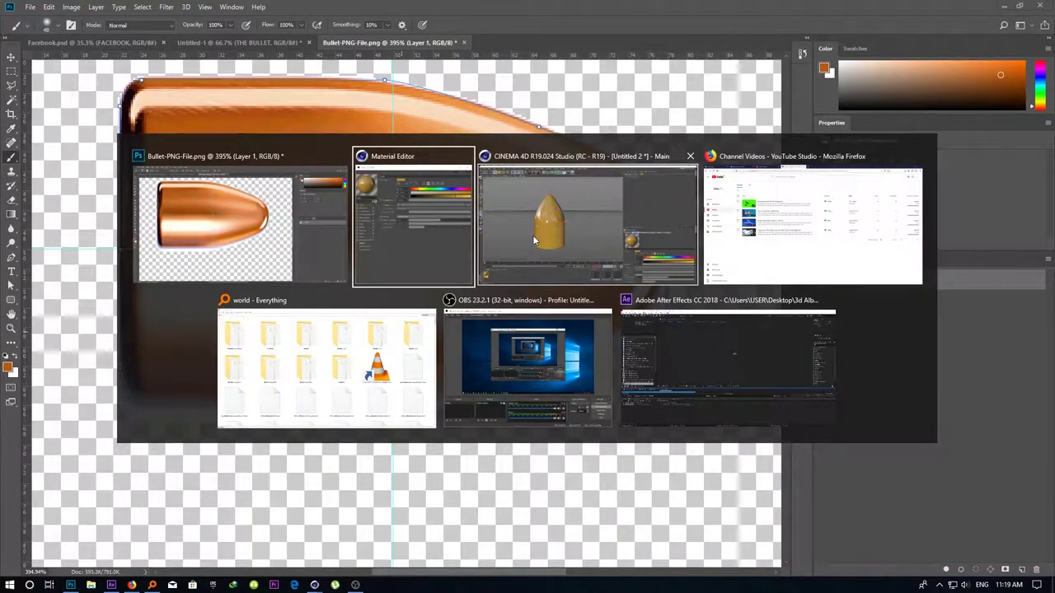
Switch the bullet material's Color to RGB mode and enter first-try channel values
left_click(533, 235)
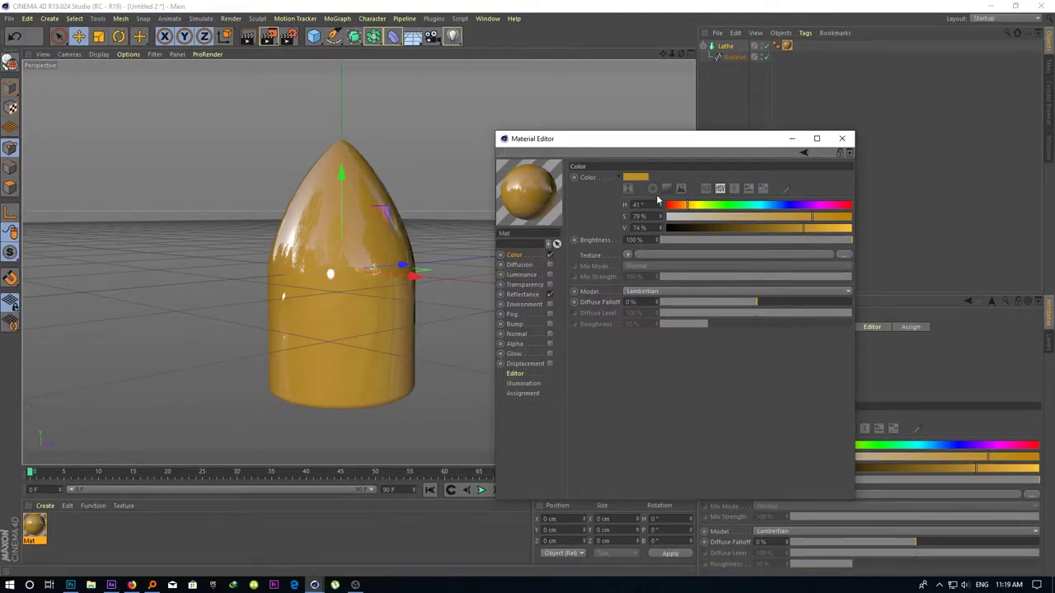
left_click(706, 189)
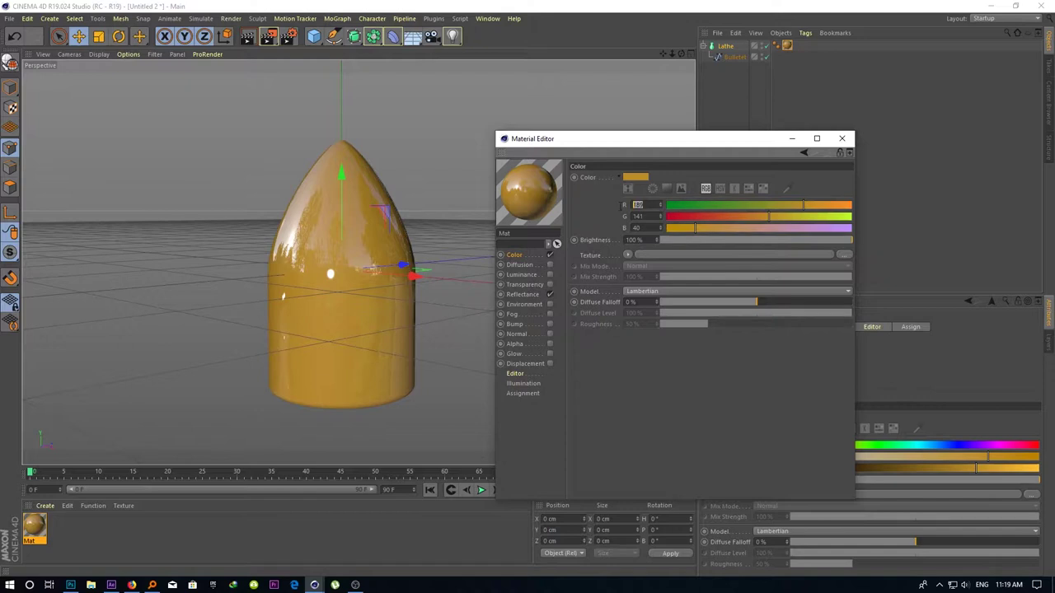
type("71")
key("Tab")
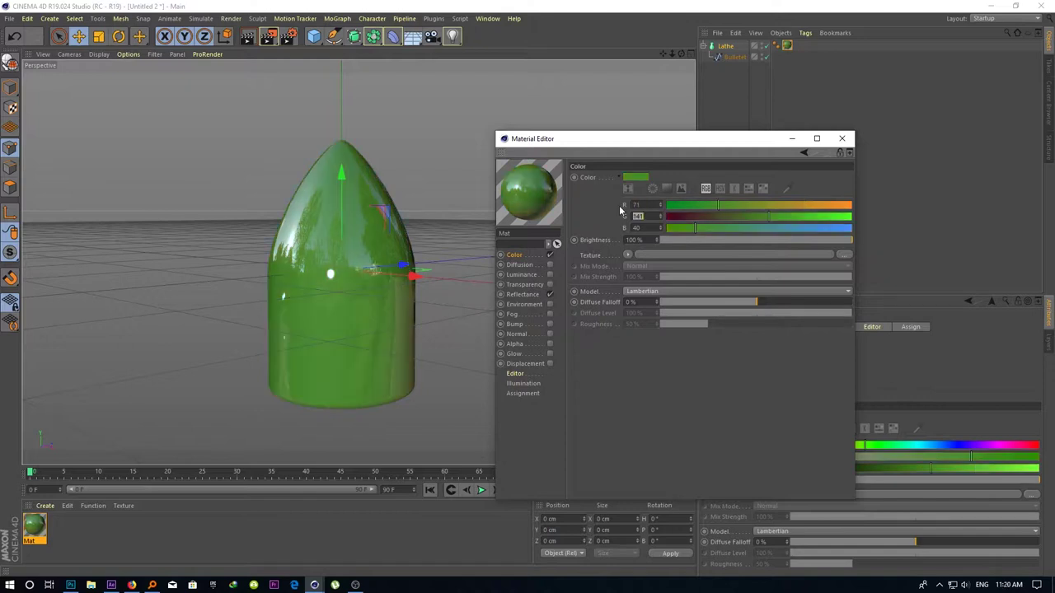
type("180")
key("Tab")
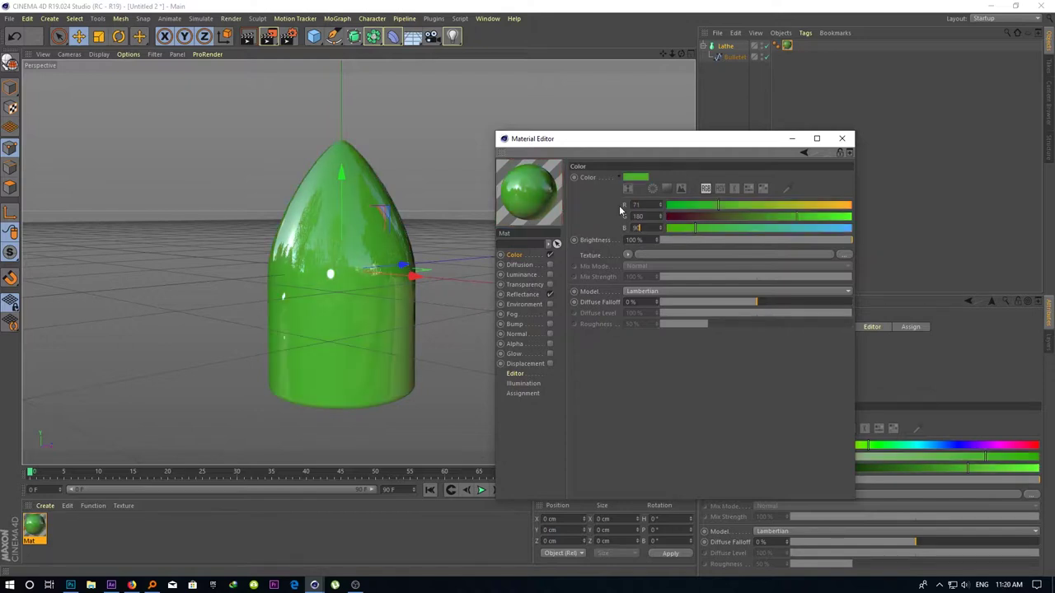
type("0")
key("Tab")
Compare against Photoshop's foreground RGB values and test a change to the red channel
key("alt+Tab")
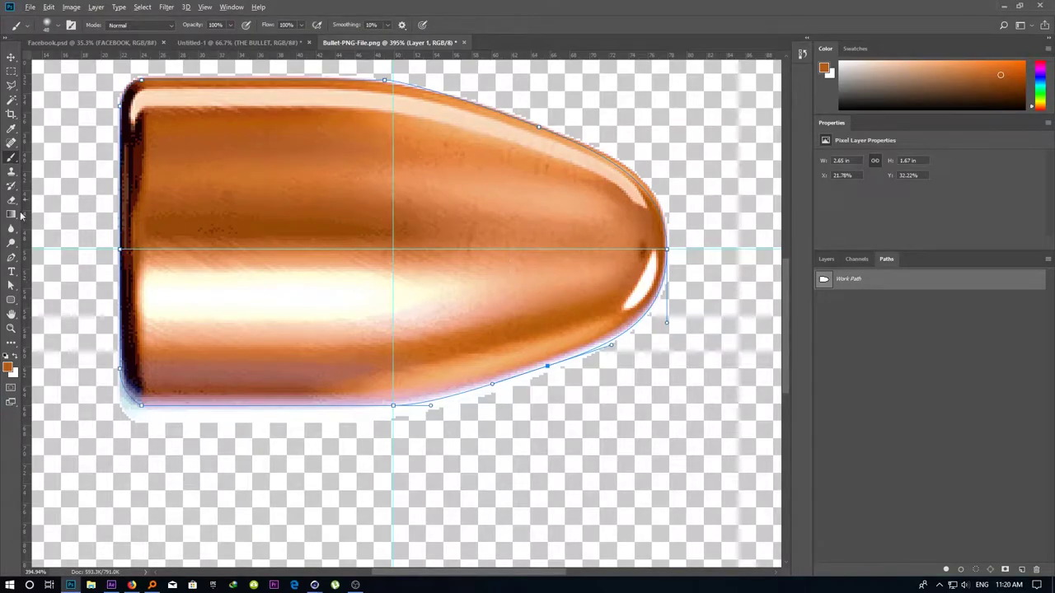
left_click(7, 368)
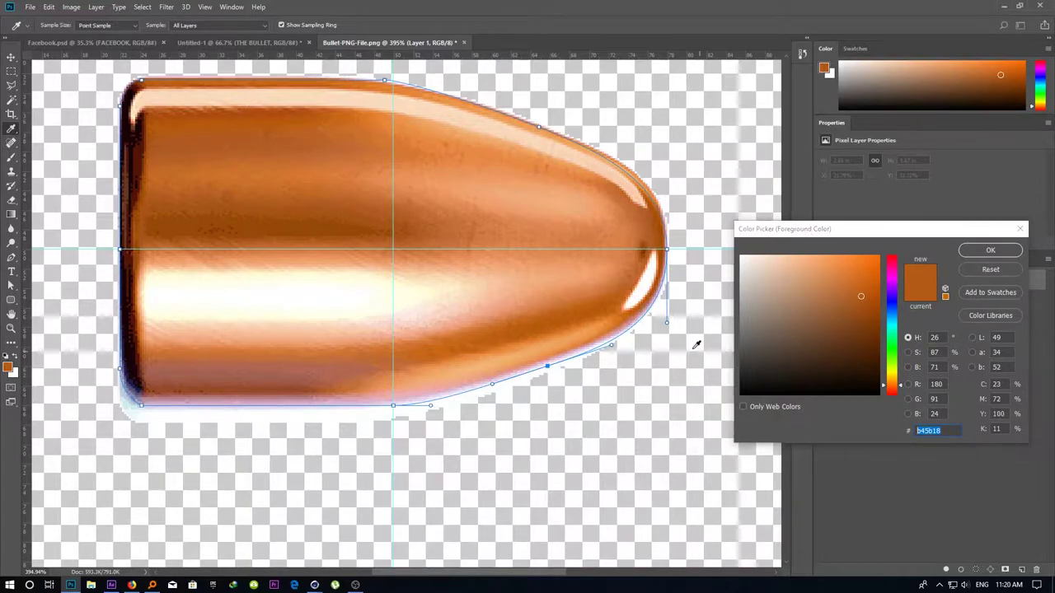
key("alt+Tab")
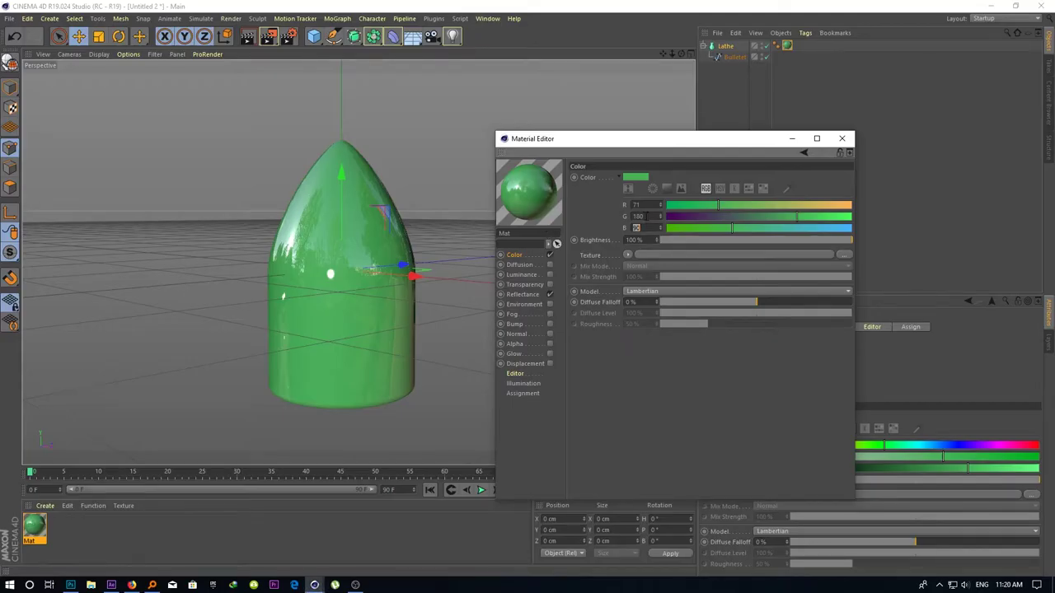
left_click_drag(803, 207, 836, 207)
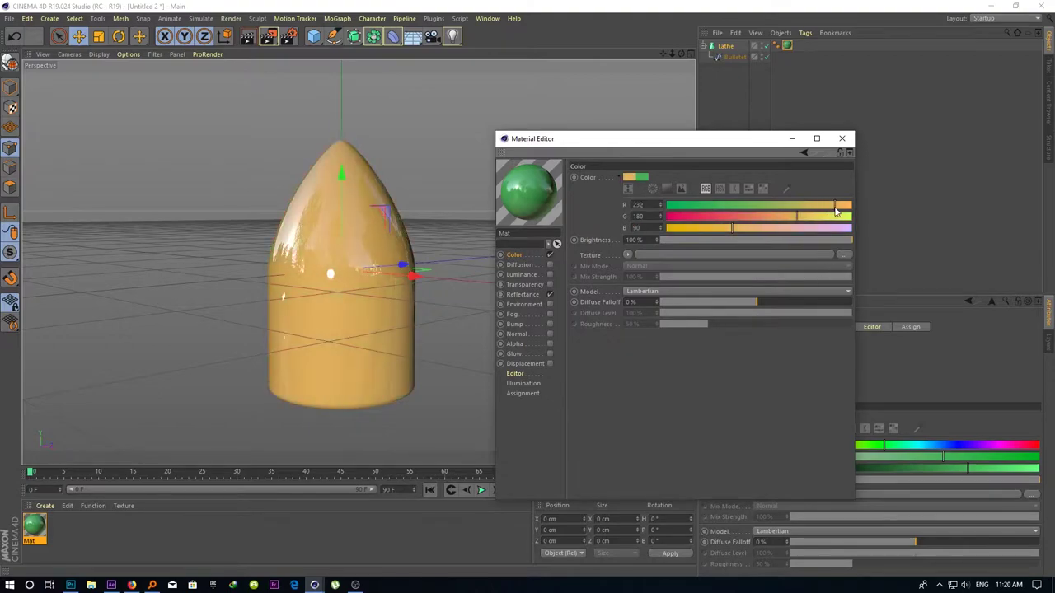
key("alt+Tab")
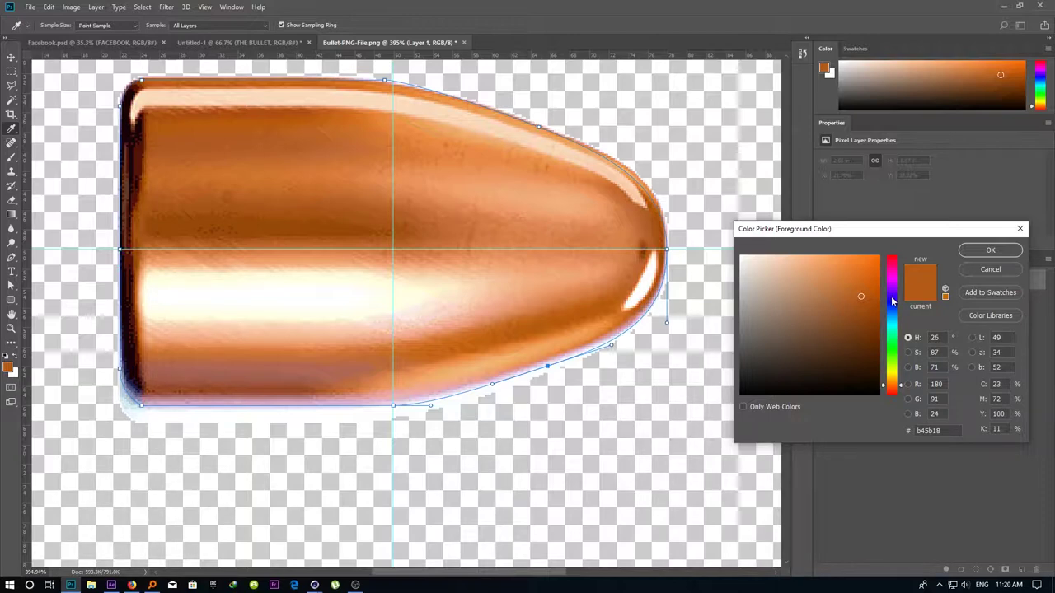
key("alt+Tab")
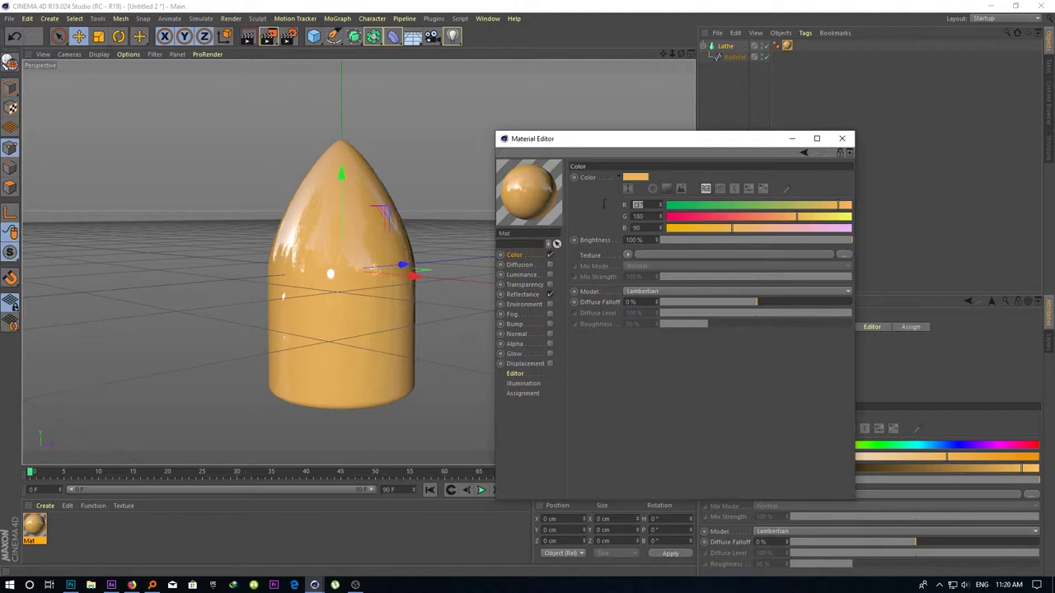
Set the material colour to R 180, G 90, B 24 and close the Material Editor
type("180")
key("Tab")
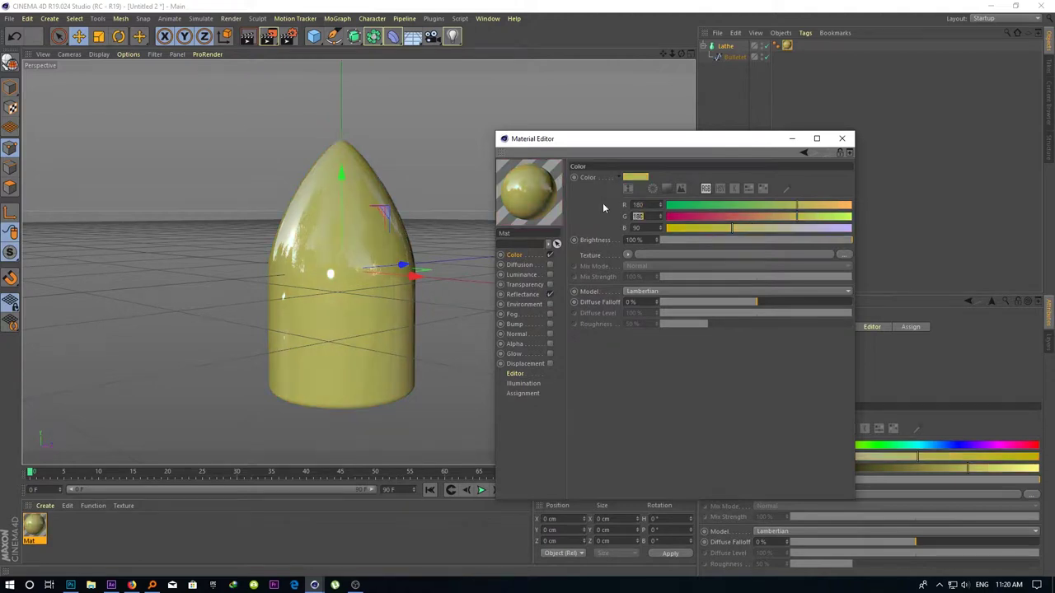
type("90")
key("Tab")
type("24")
key("Tab")
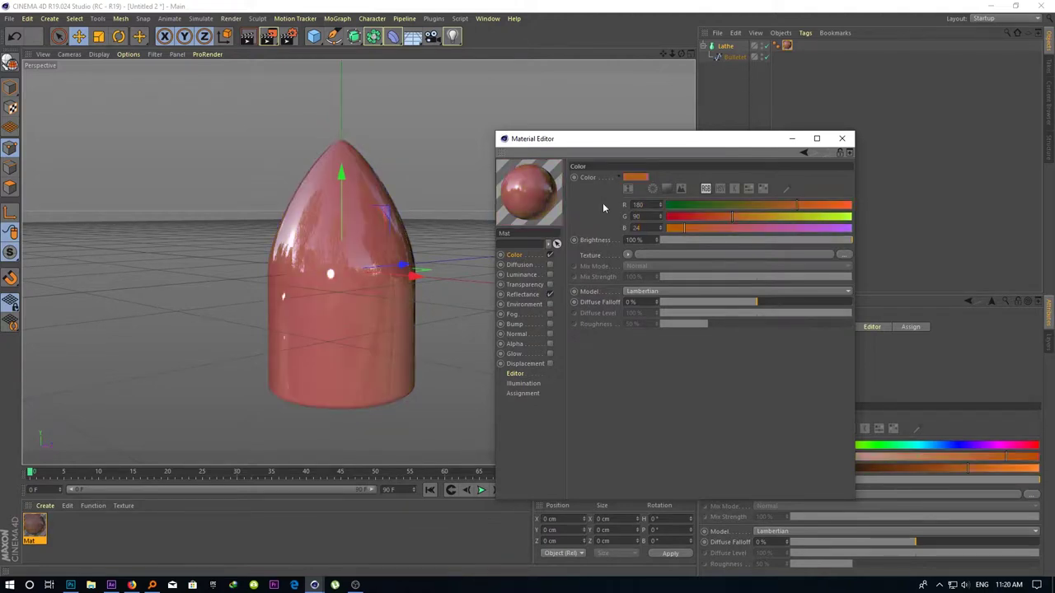
left_click(842, 138)
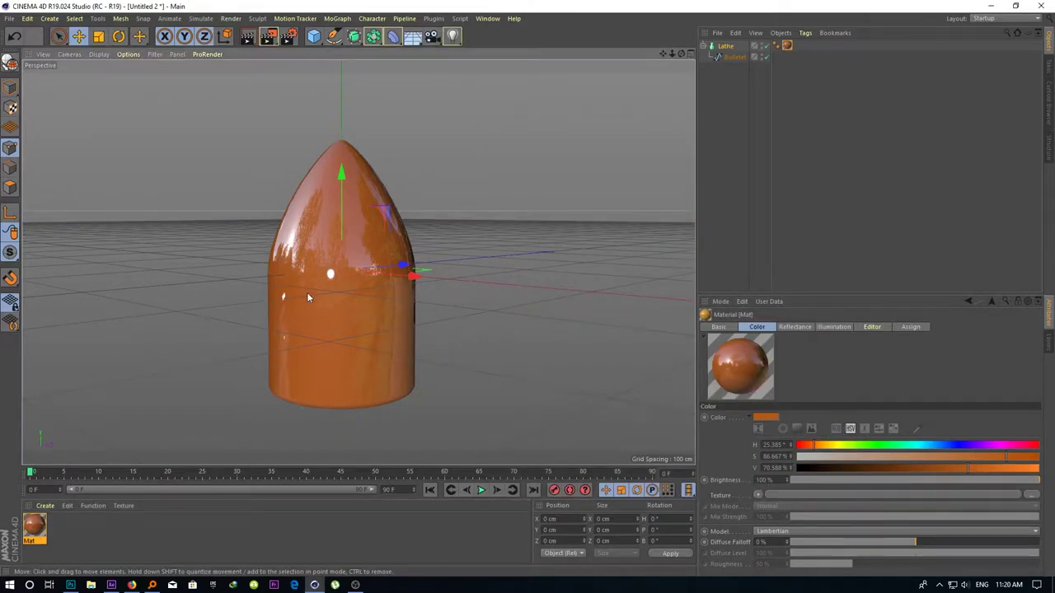
Switch to the Untitled 1 project and paste in the bullet Lathe with its material
key("v")
mouse_move(311, 313)
left_click(324, 335)
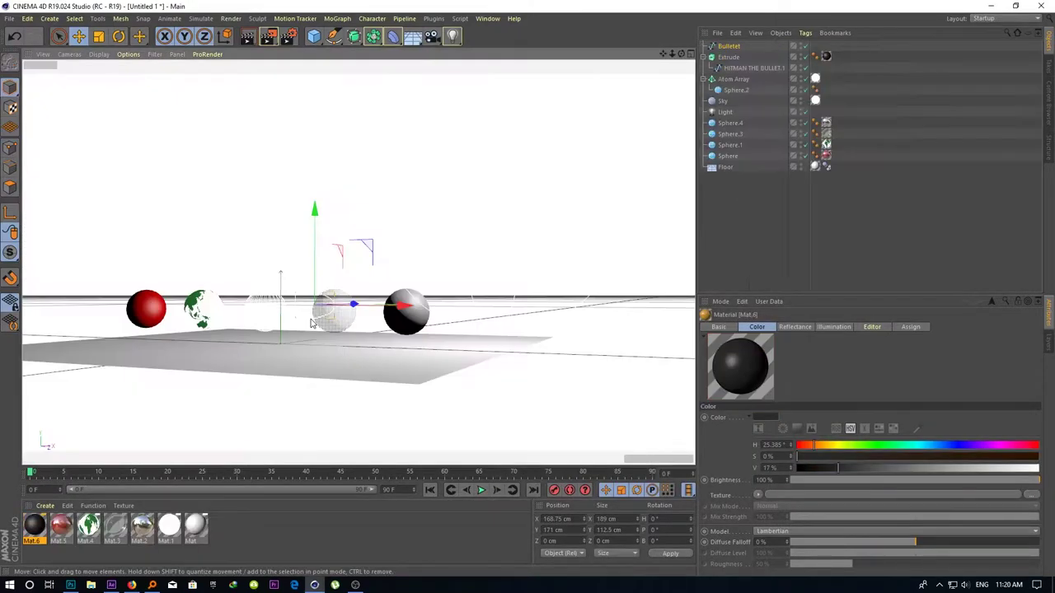
key("ctrl+v")
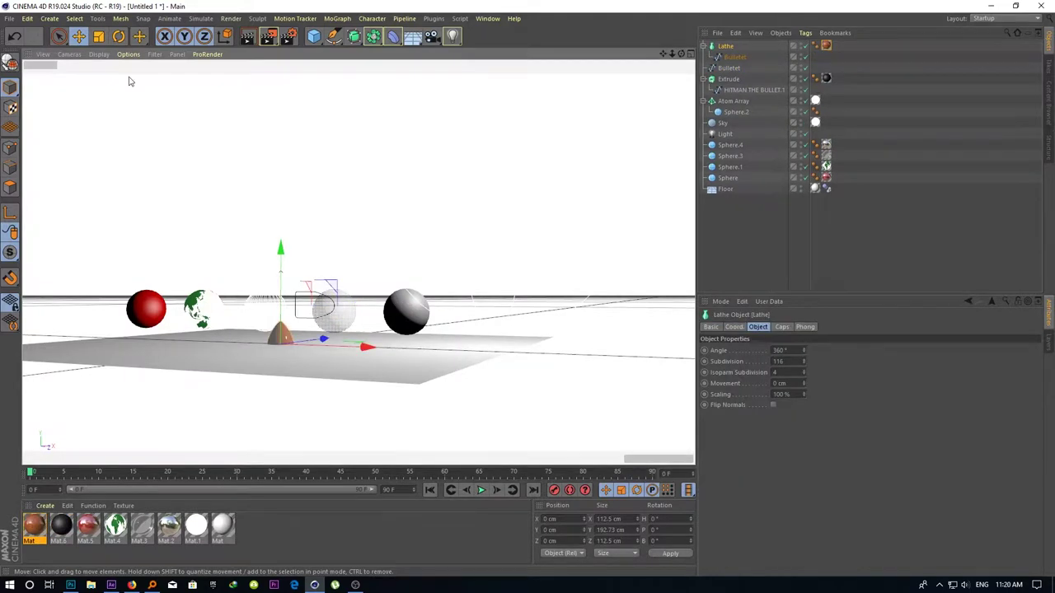
Parent the Bulletet spline under the Lathe and move the bullet in line with the spheres
left_click(118, 36)
middle_click(294, 269)
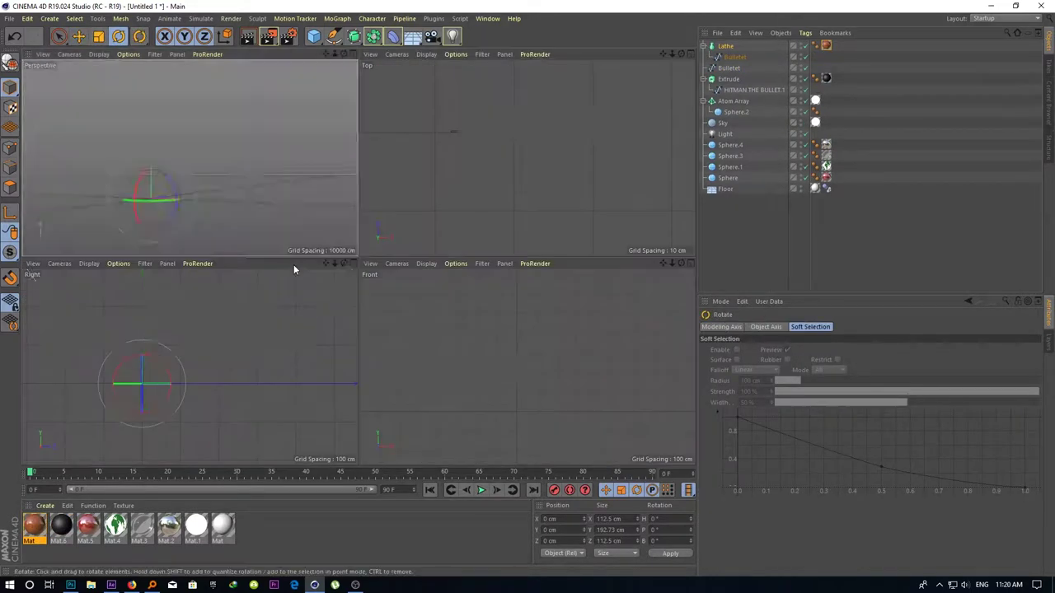
middle_click(558, 148)
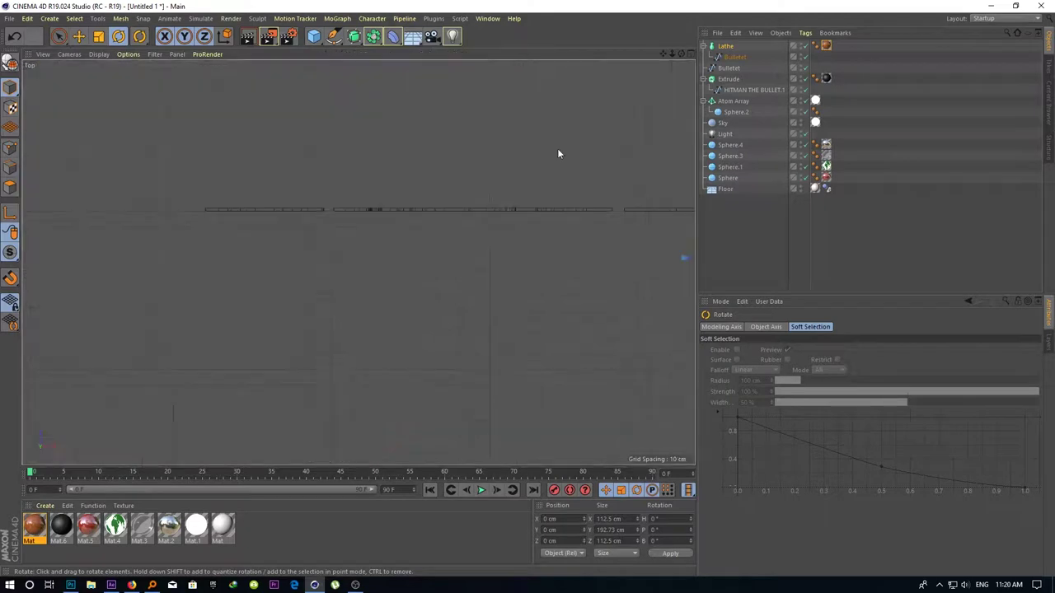
scroll(420, 259, "down", 3)
key("o")
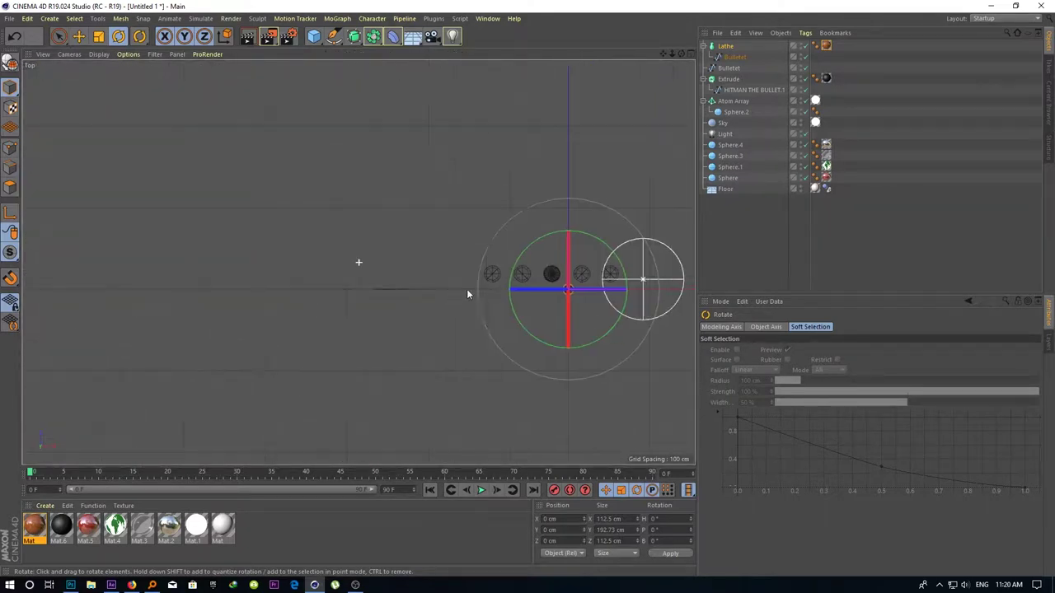
left_click(79, 37)
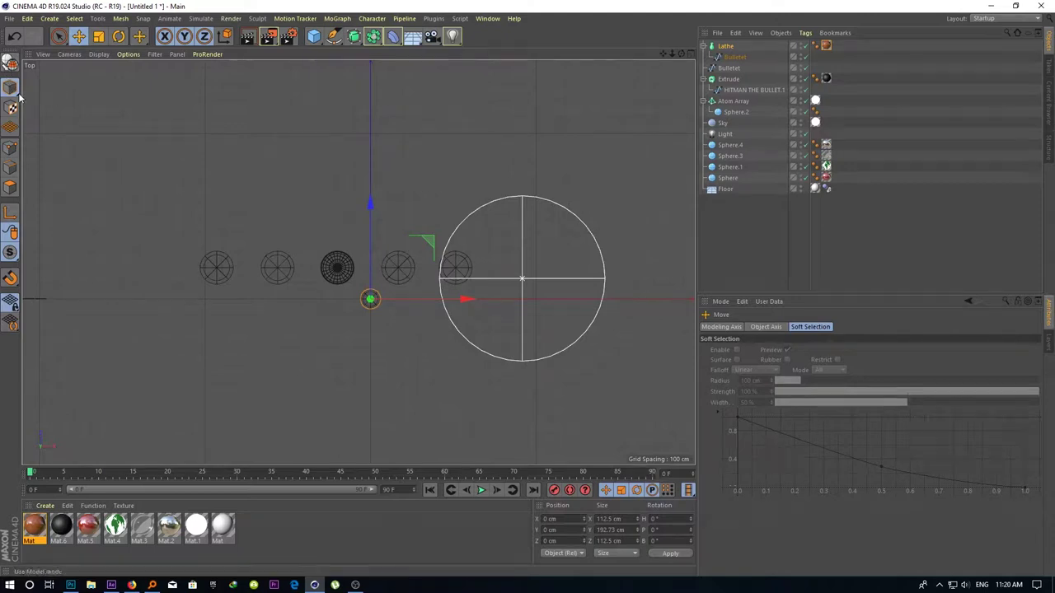
left_click_drag(725, 49, 724, 47)
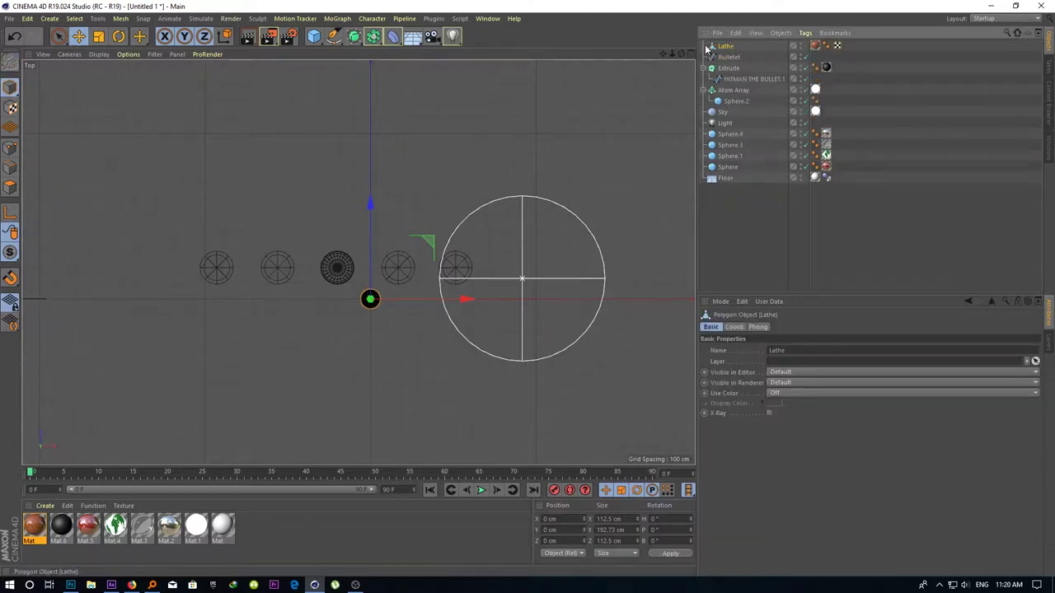
middle_click(366, 262)
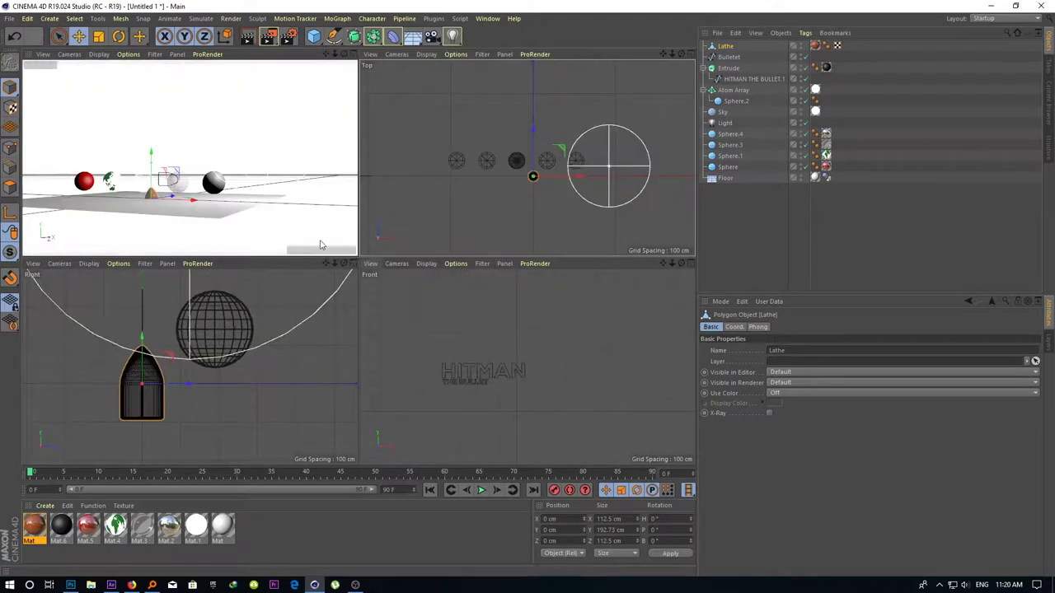
middle_click(512, 194)
left_click_drag(370, 298, 370, 267)
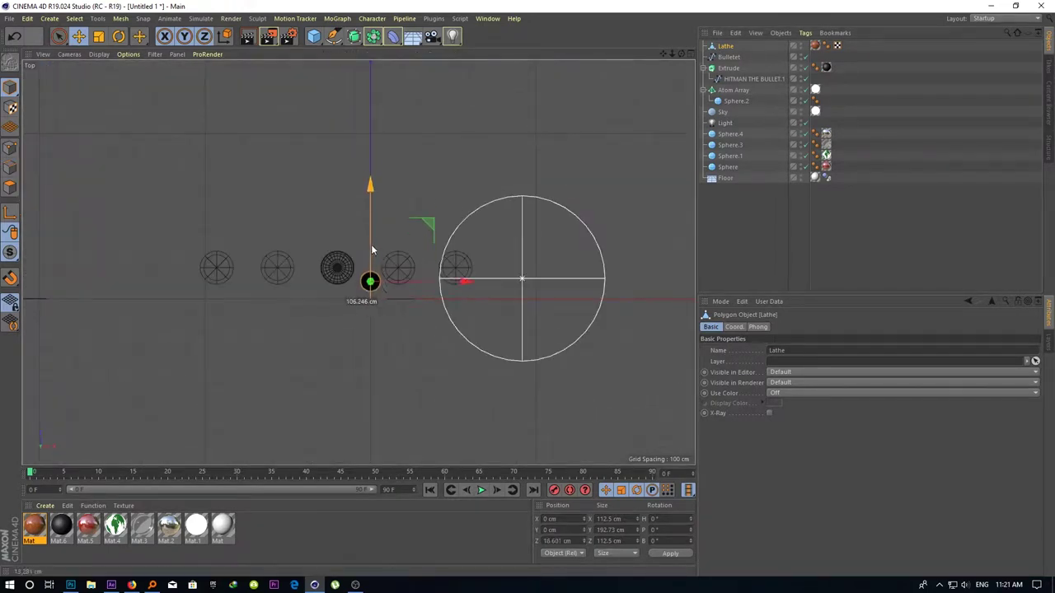
Rotate the bullet to B -90° in the Front view so it points along the spheres
left_click(118, 37)
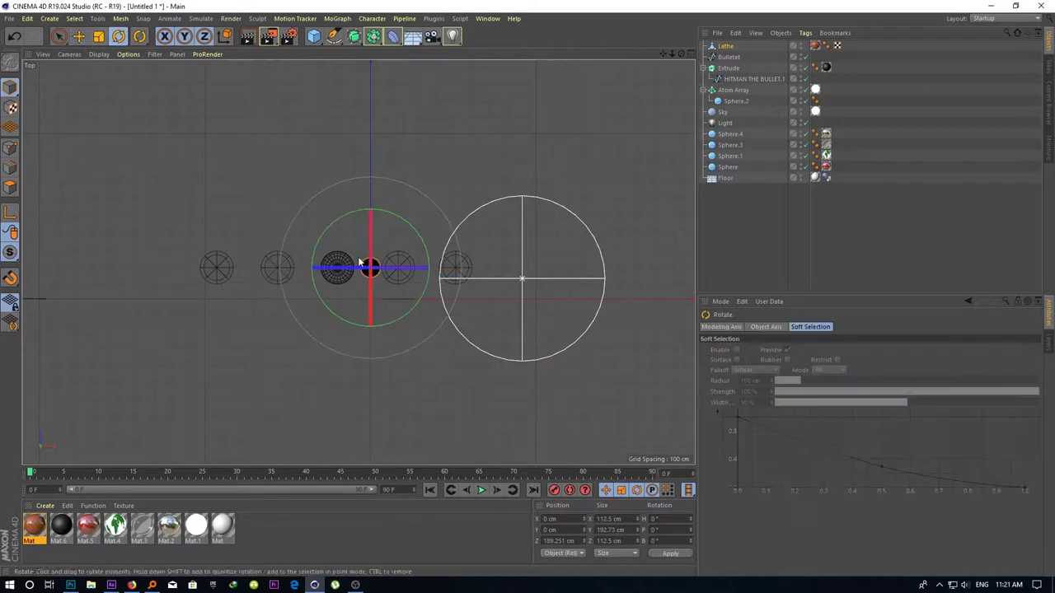
middle_click(387, 265)
middle_click(566, 355)
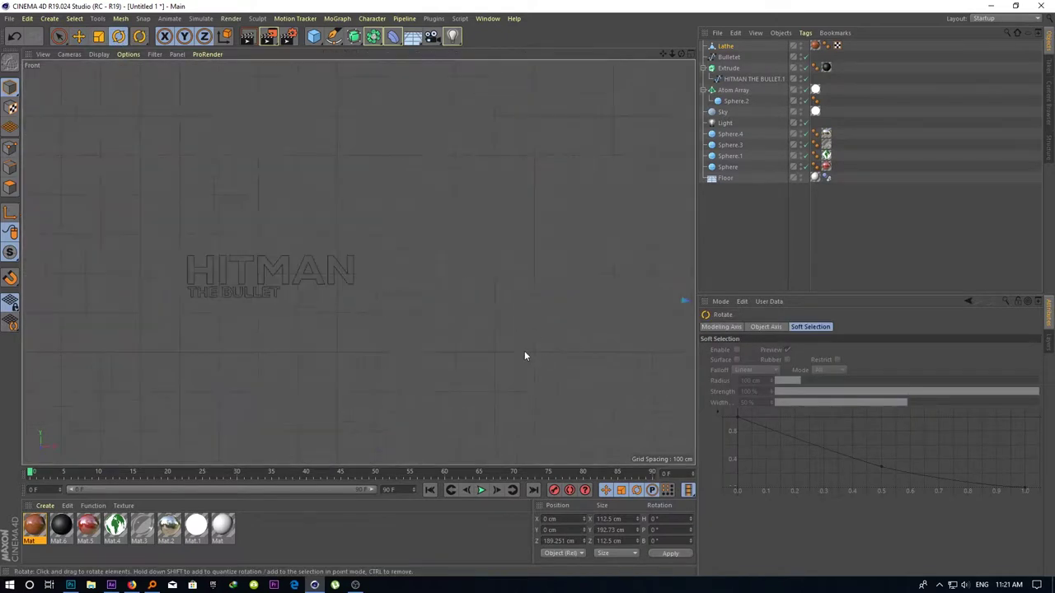
scroll(525, 354, "down", 3)
scroll(301, 313, "up", 3)
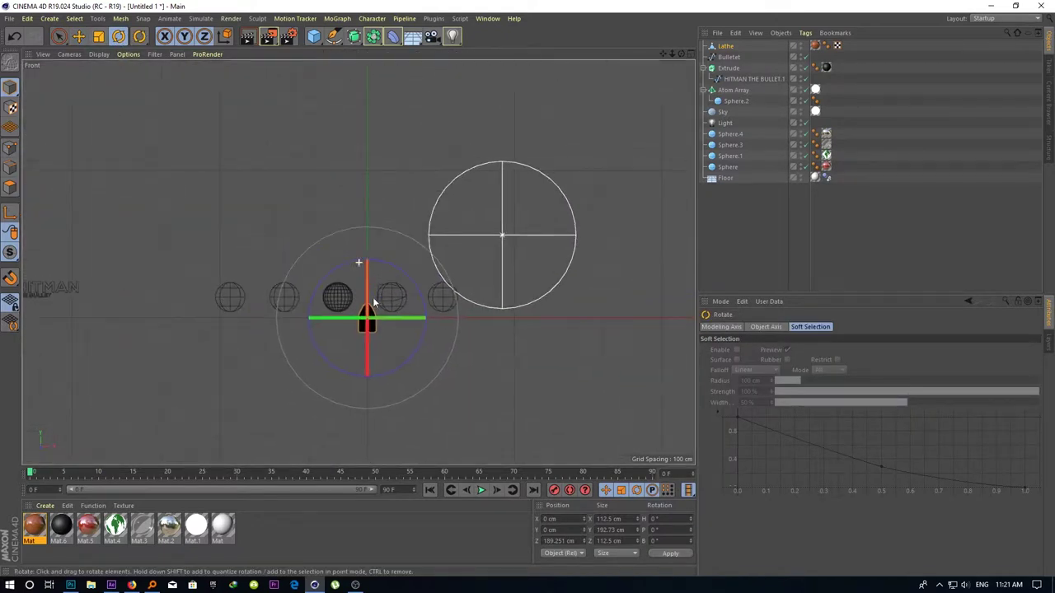
left_click_drag(301, 313, 365, 318)
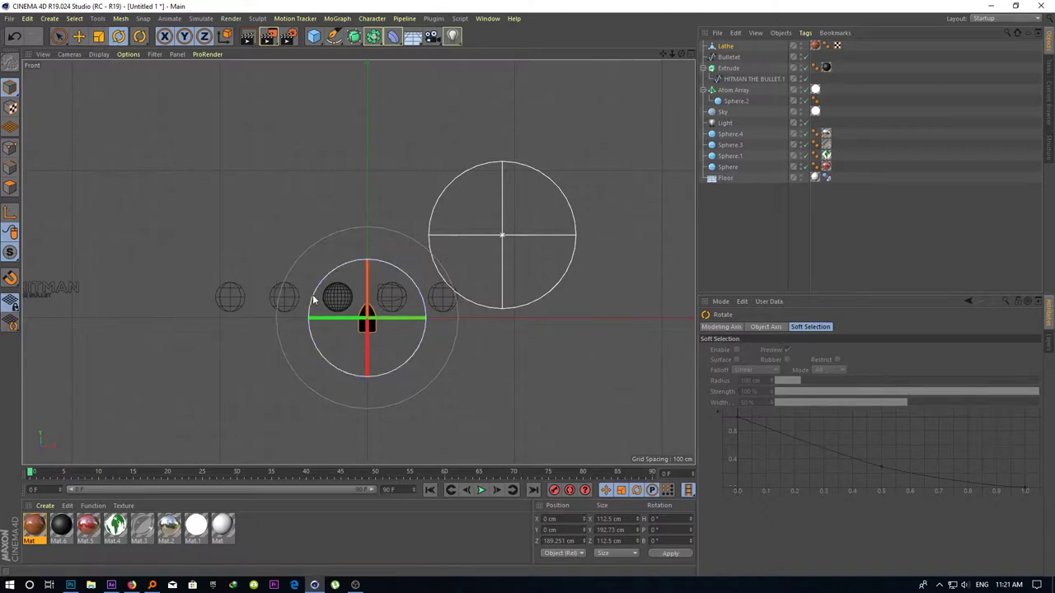
left_click_drag(313, 294, 313, 425)
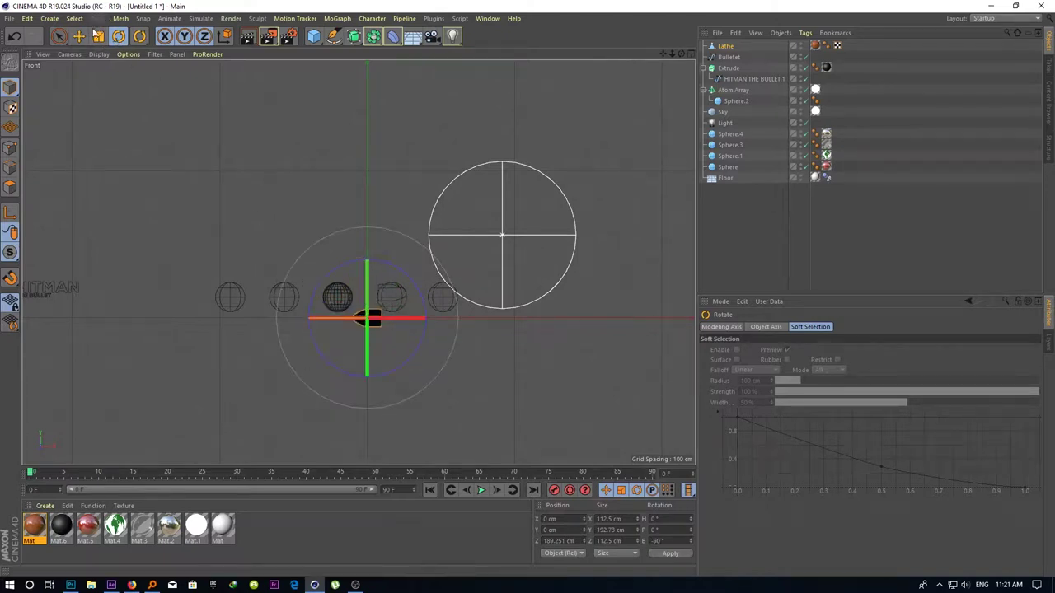
Move the bullet up to Y 123 cm
key("e")
mouse_move(363, 291)
left_mouse_down()
mouse_move(363, 272)
mouse_move(509, 300)
left_mouse_up()
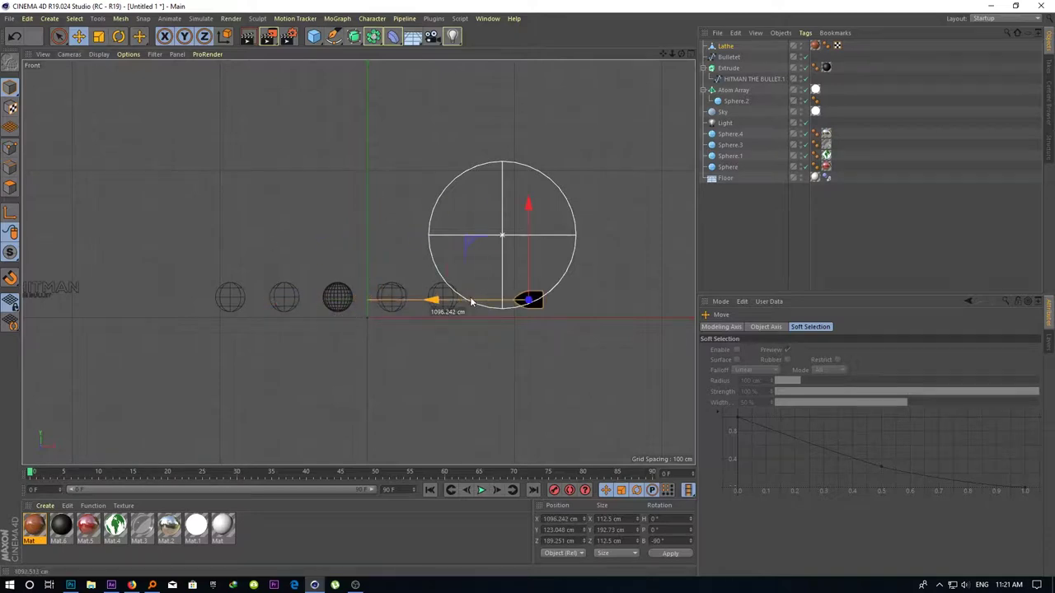
key("F5")
Scale the bullet down to about 33.5 cm in the Top view
key("F1")
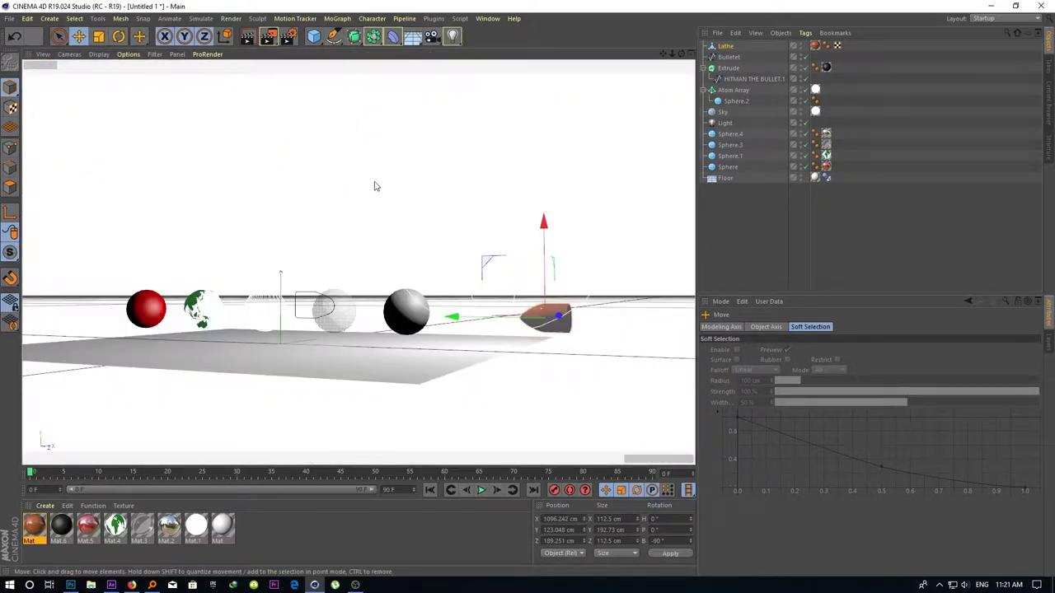
key("F5")
key("F2")
scroll(525, 249, "up", 5)
left_click_drag(525, 249, 285, 184)
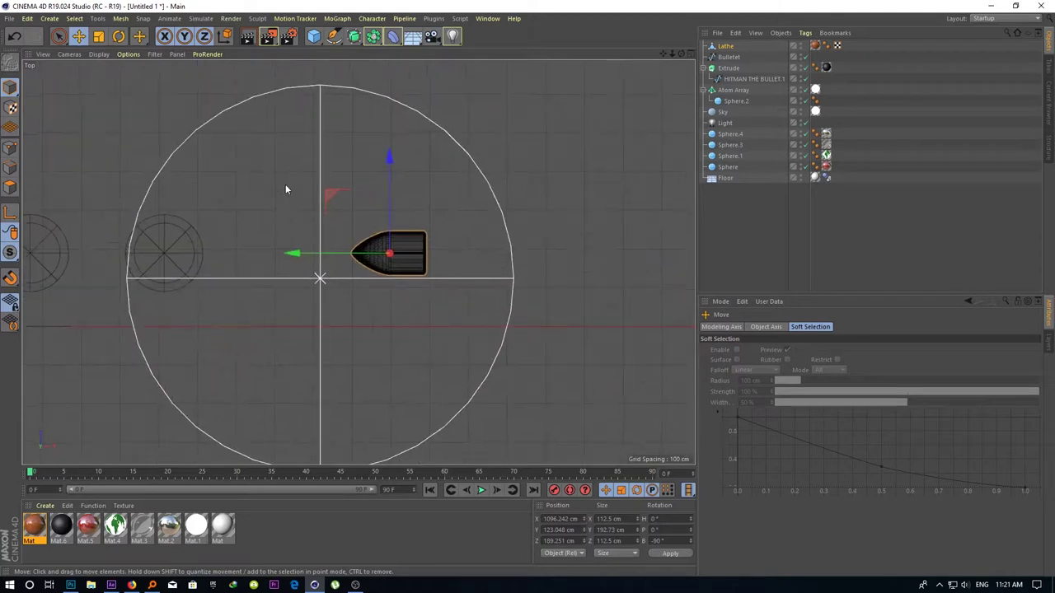
left_click(98, 36)
left_click_drag(528, 145, 363, 312)
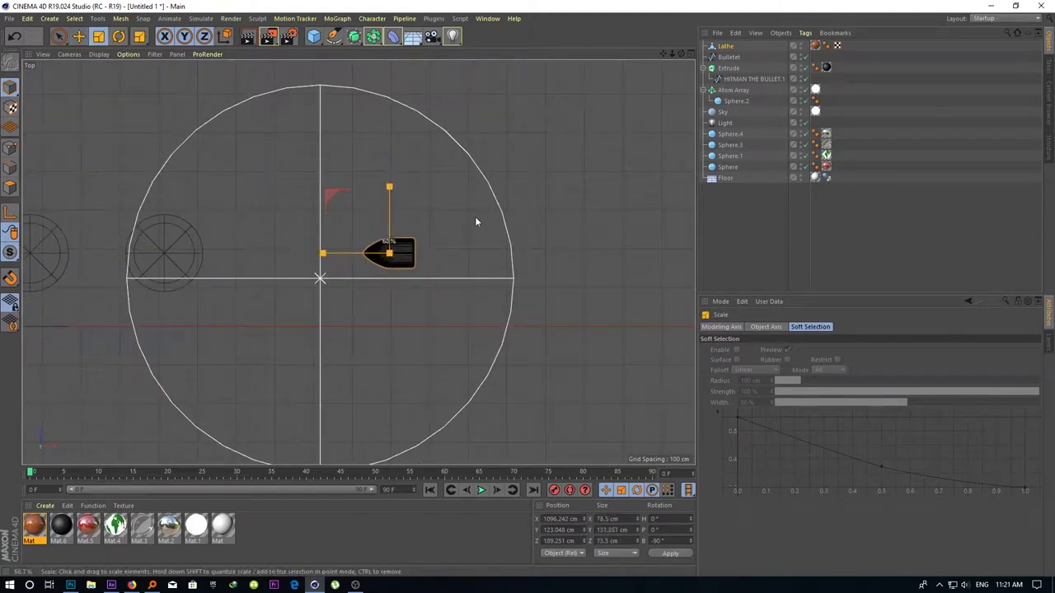
Add a Soft Body dynamics tag to the bullet
right_click(742, 45)
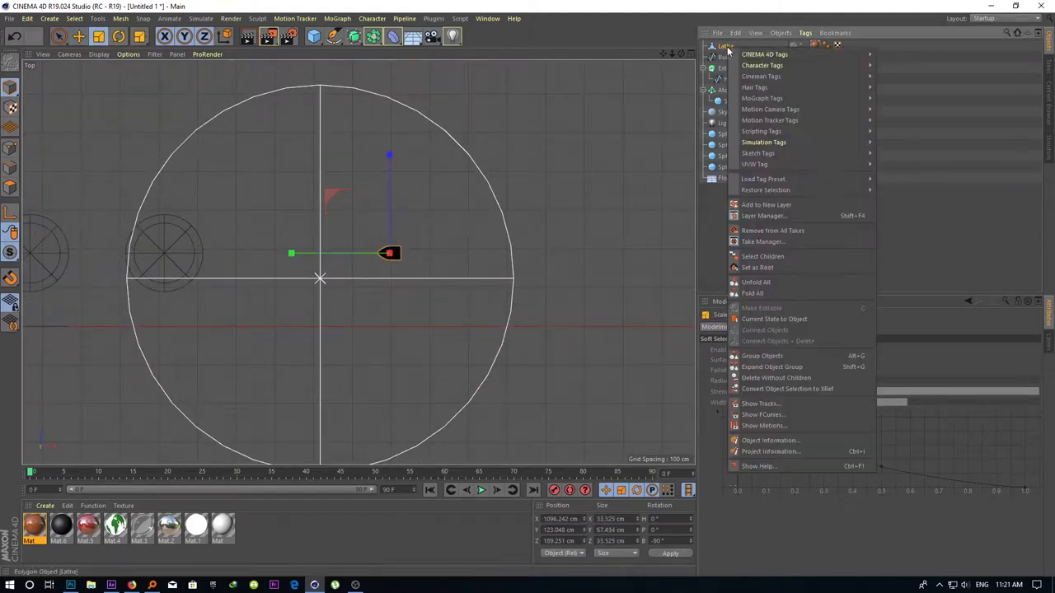
mouse_move(764, 55)
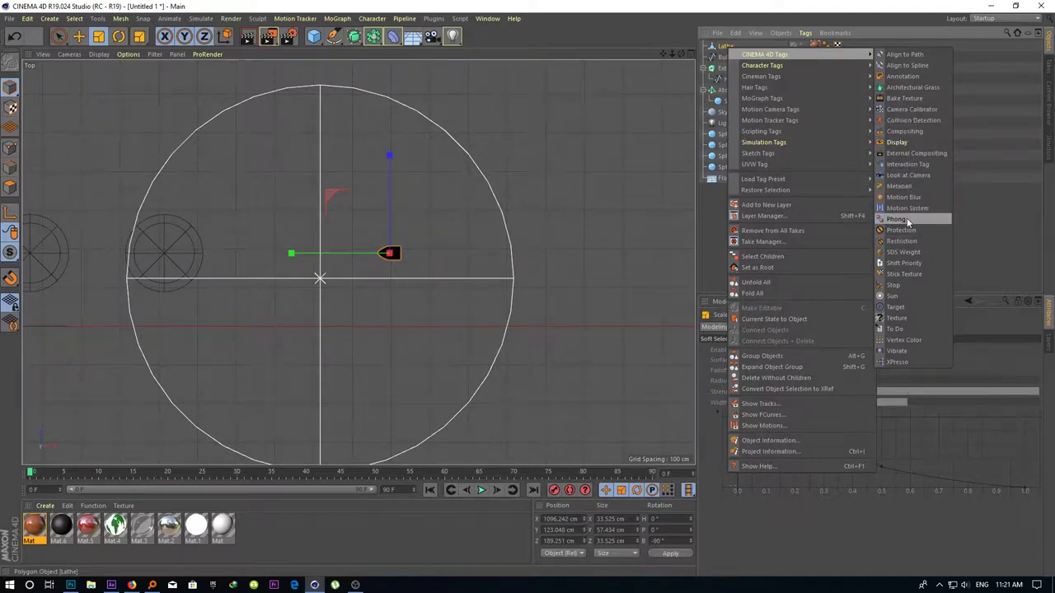
mouse_move(783, 134)
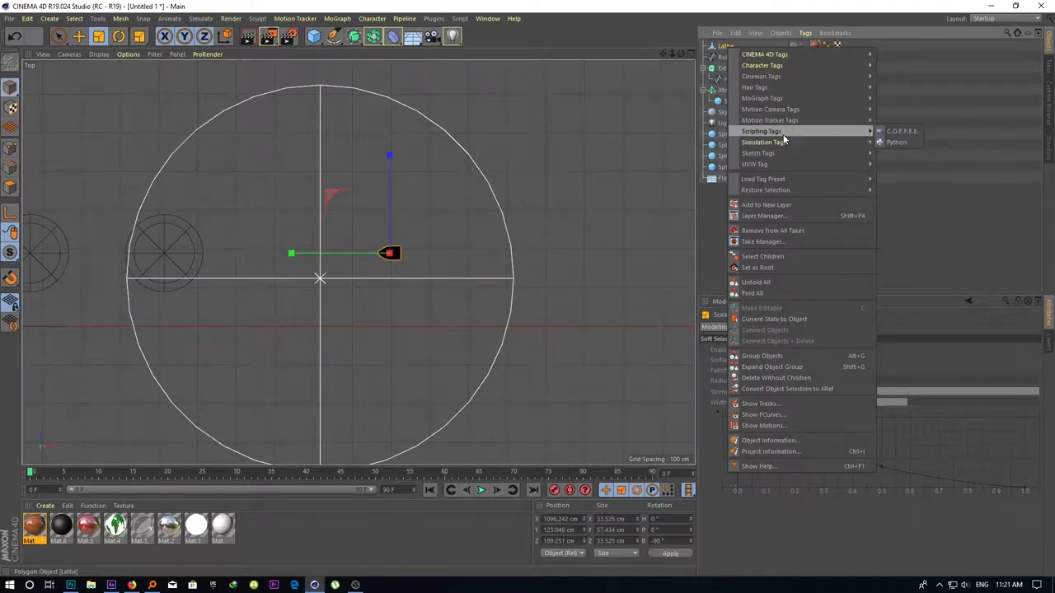
left_click(901, 154)
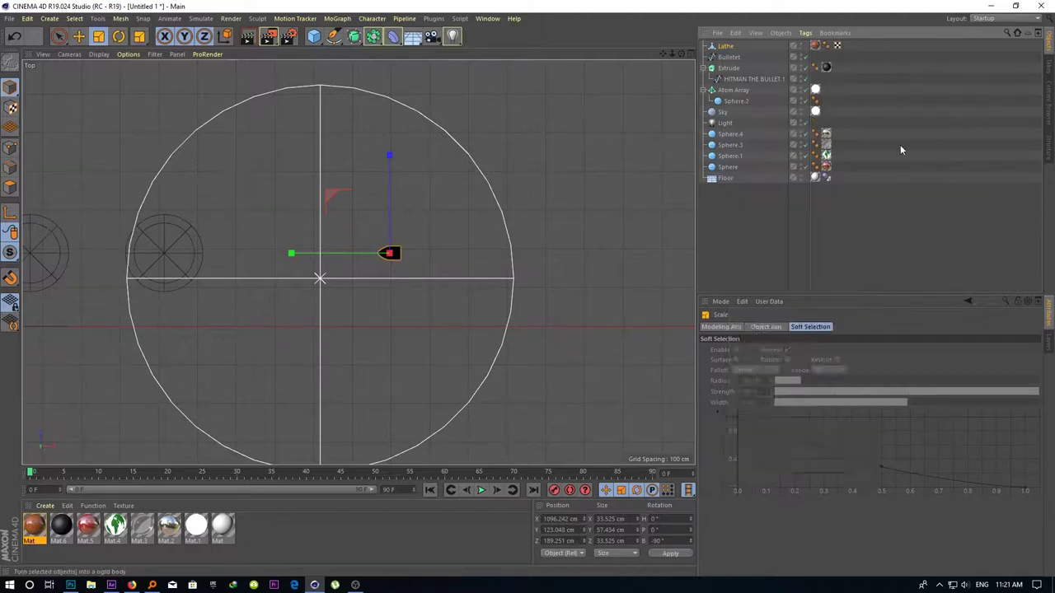
left_click(733, 47)
Turn on Autokey and move the bullet left of the spheres to X -1217 cm
key("e")
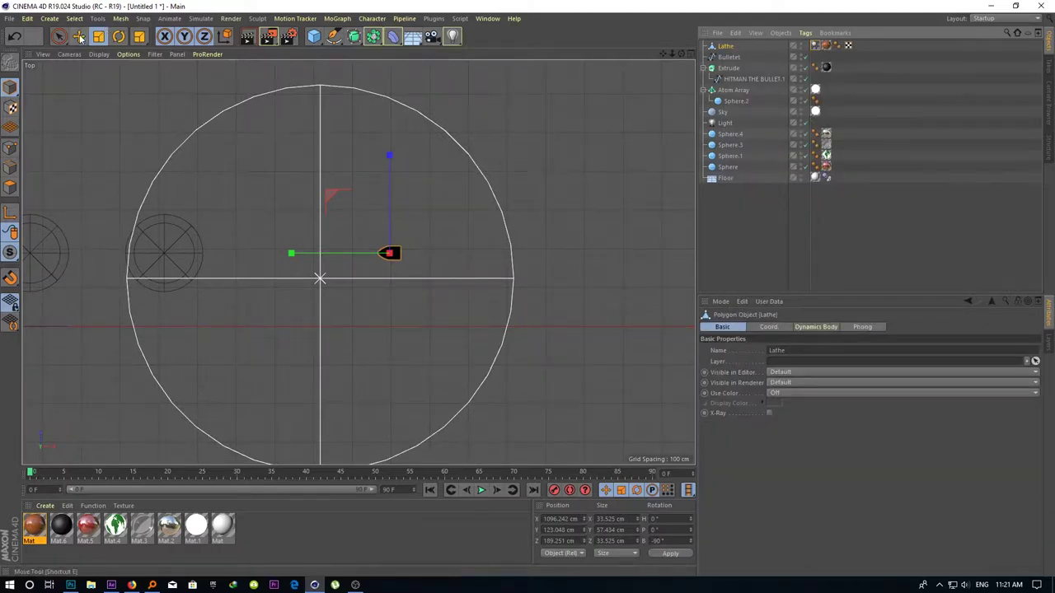
left_click_drag(293, 253, 434, 255)
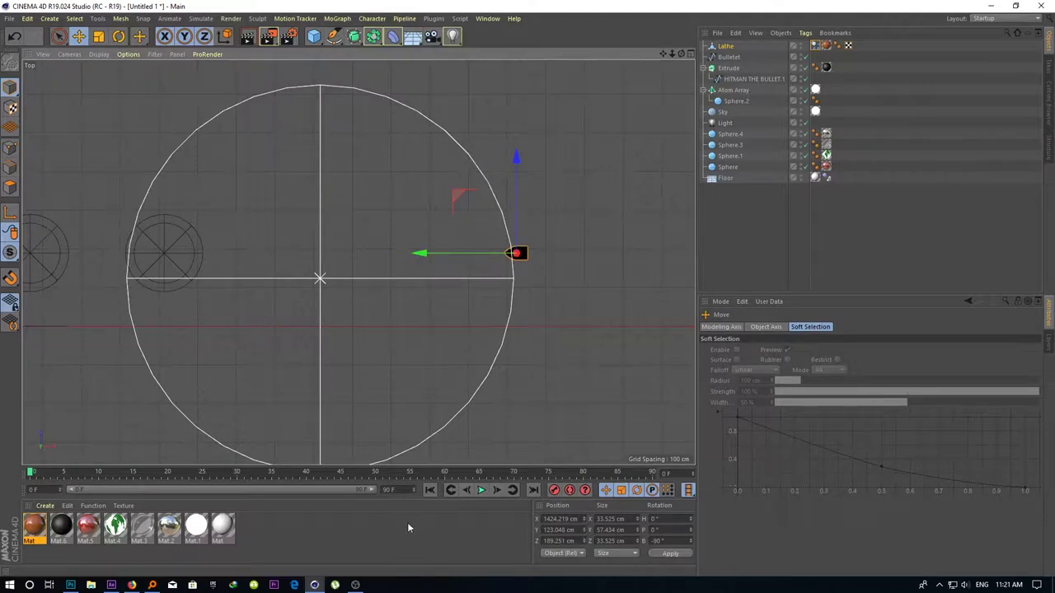
left_click(568, 489)
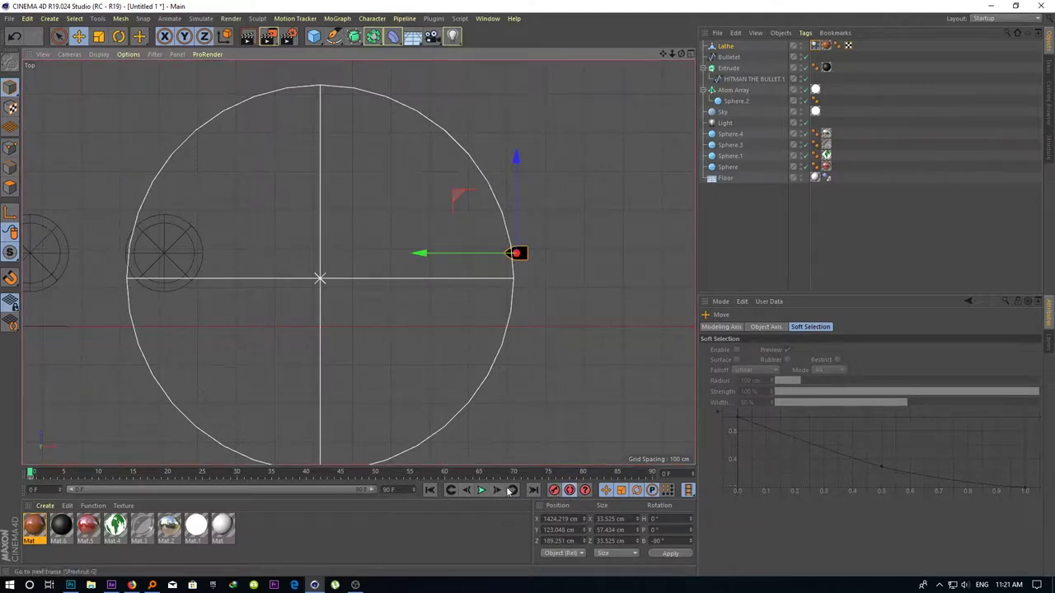
scroll(371, 320, "down", 3)
scroll(426, 314, "down", 3)
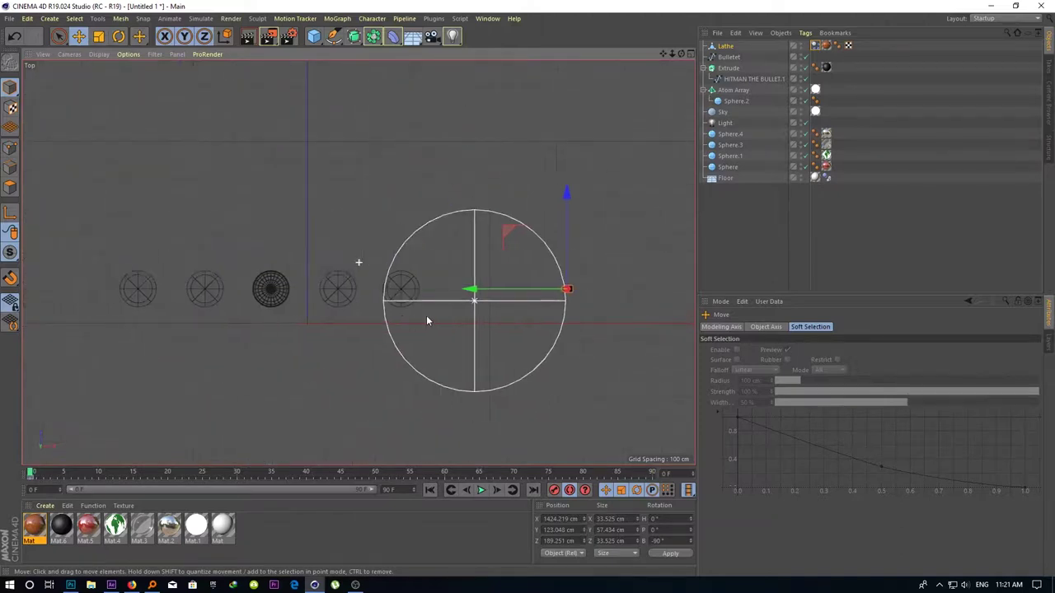
mouse_move(504, 297)
left_mouse_down()
mouse_move(116, 300)
mouse_move(324, 323)
left_mouse_up()
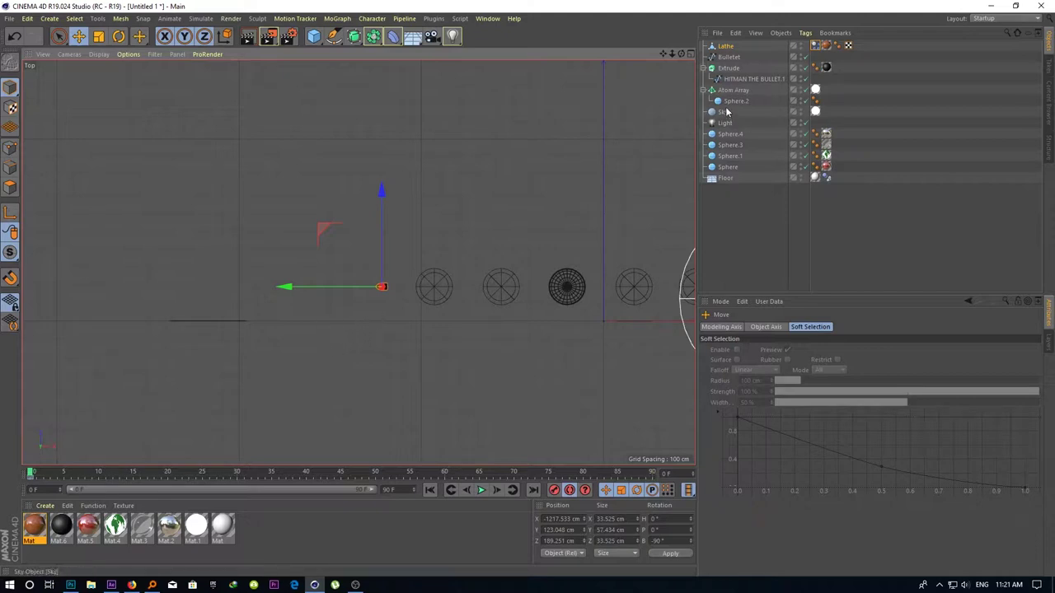
Make the HITMAN Extrude editable and connect its caps into the single object Extrude.1
left_click(730, 69)
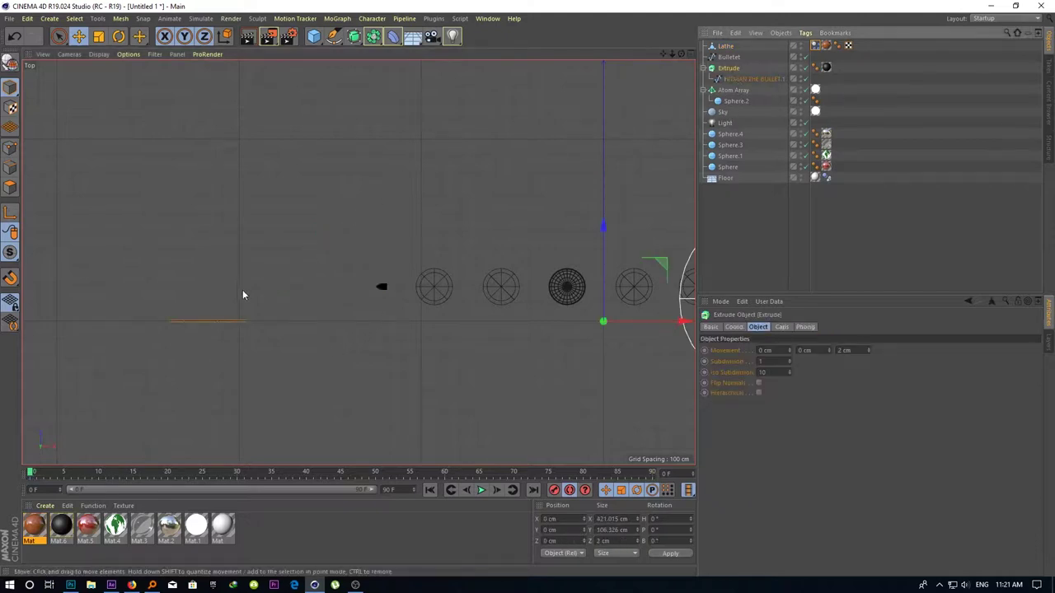
left_click(11, 63)
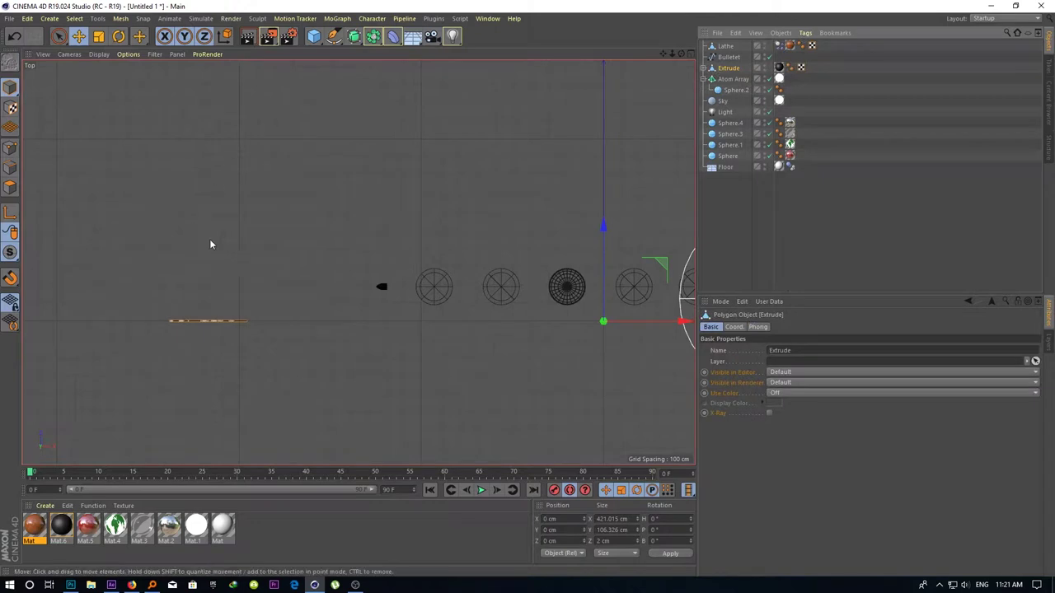
left_click(711, 69)
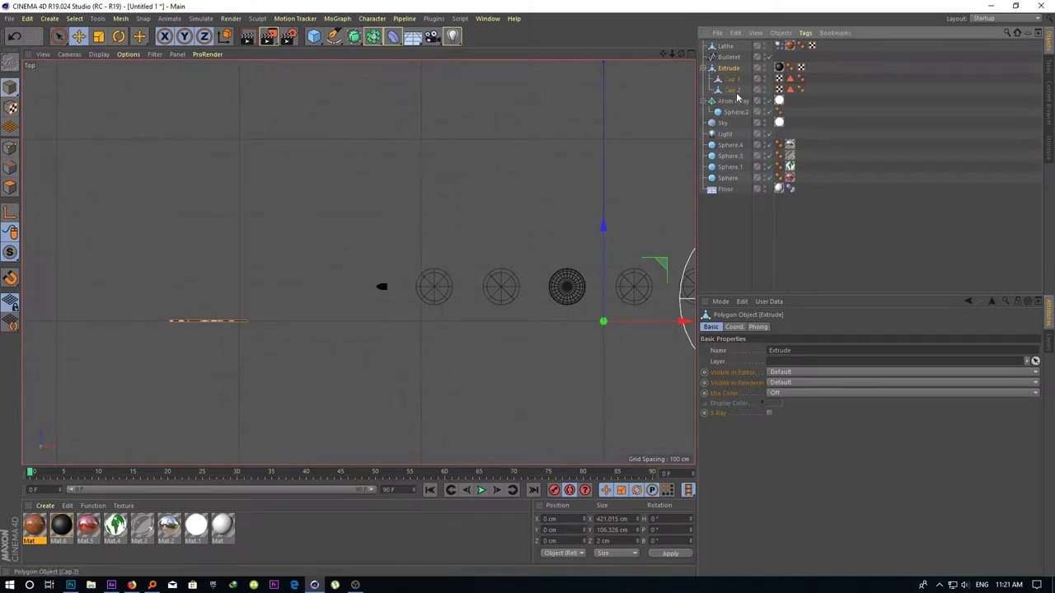
right_click(738, 94)
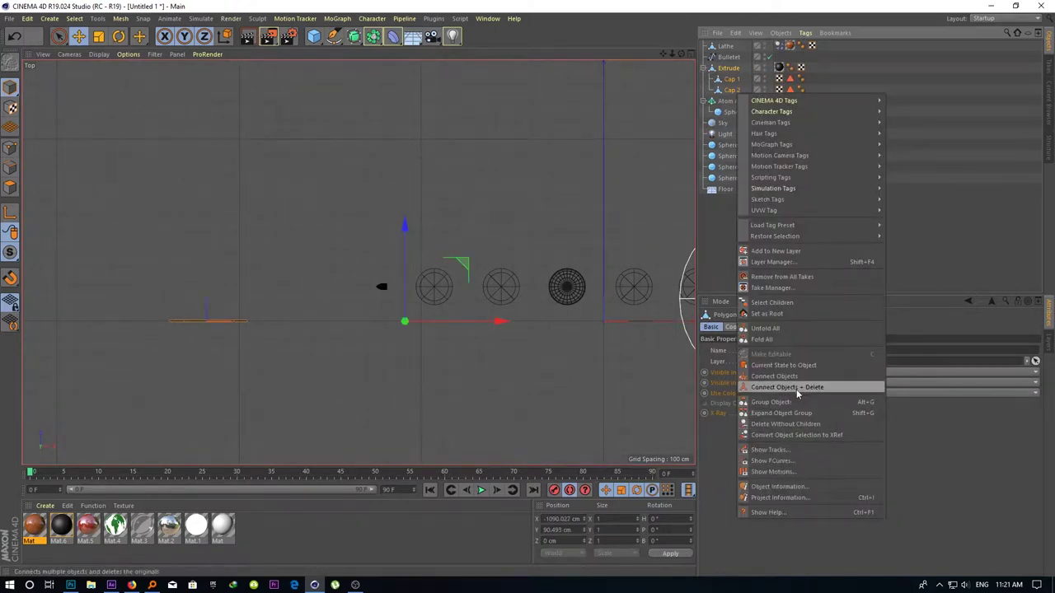
left_click(797, 390)
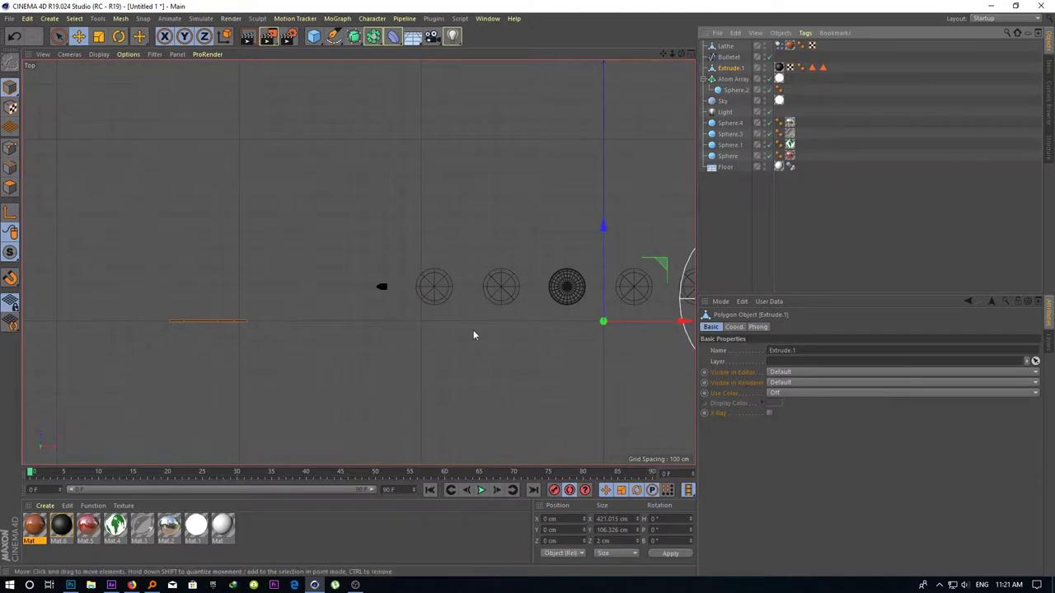
Centre Extrude.1's axis on its points with Axis Center
left_click(120, 18)
mouse_move(136, 120)
left_click(197, 125)
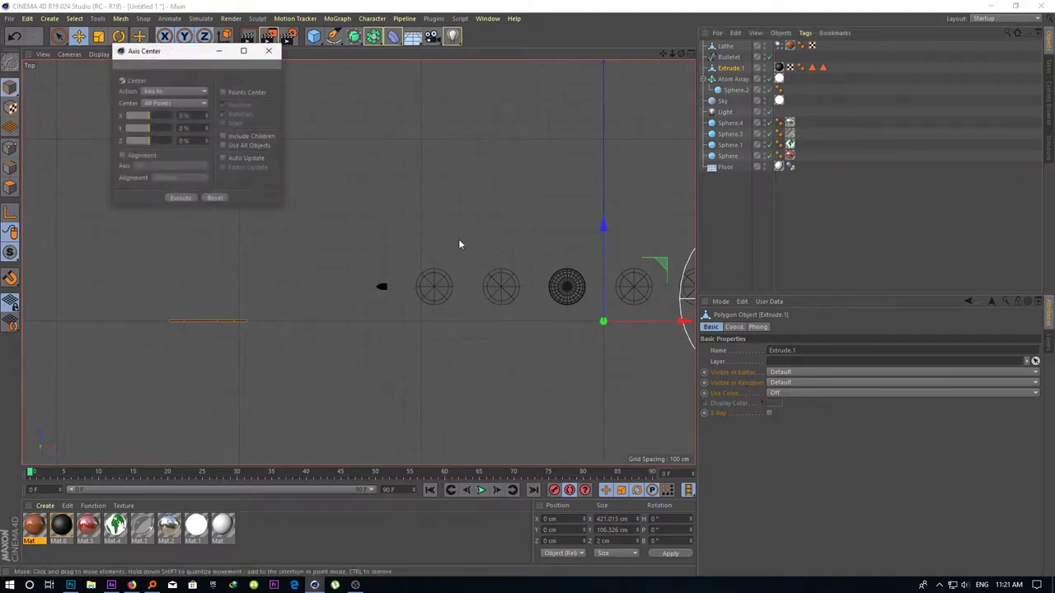
left_click(233, 92)
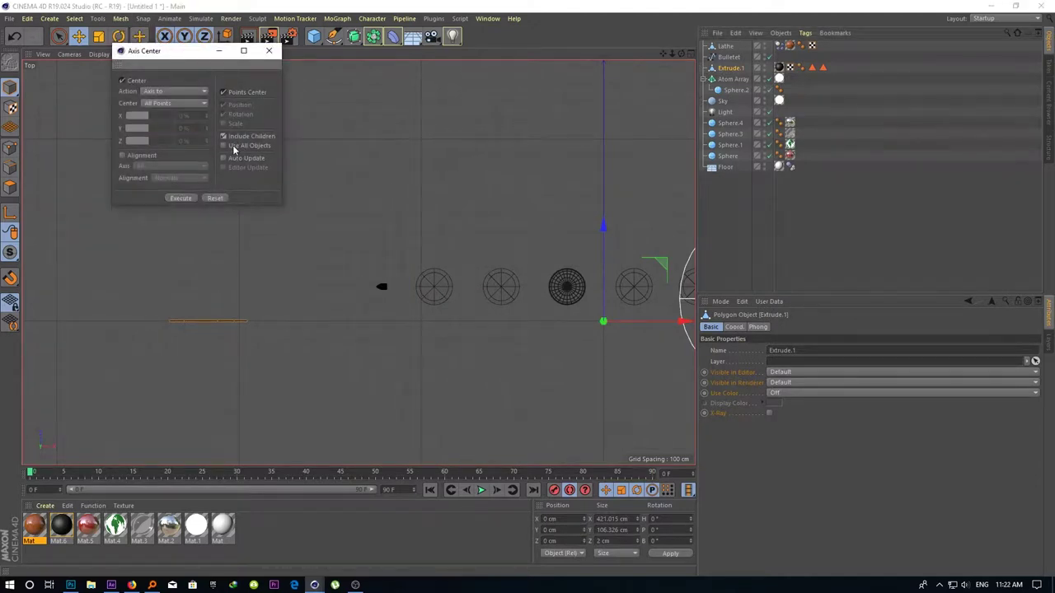
left_click(269, 50)
Move Extrude.1 far left to X -1922 cm, behind the bullet
left_click_drag(192, 283, 192, 253)
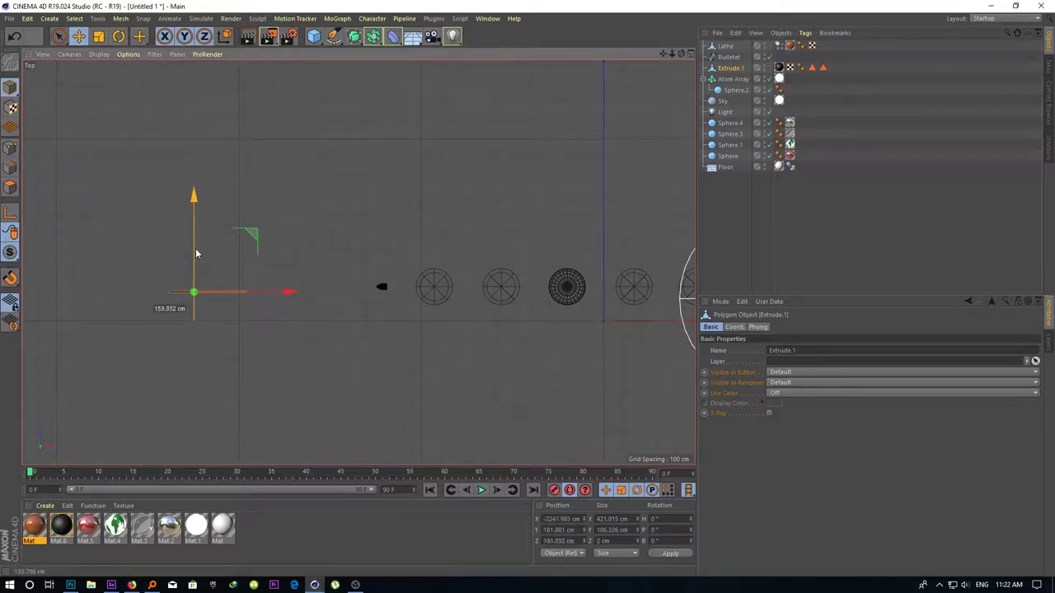
left_click_drag(265, 292, 419, 292)
scroll(381, 299, "up", 5)
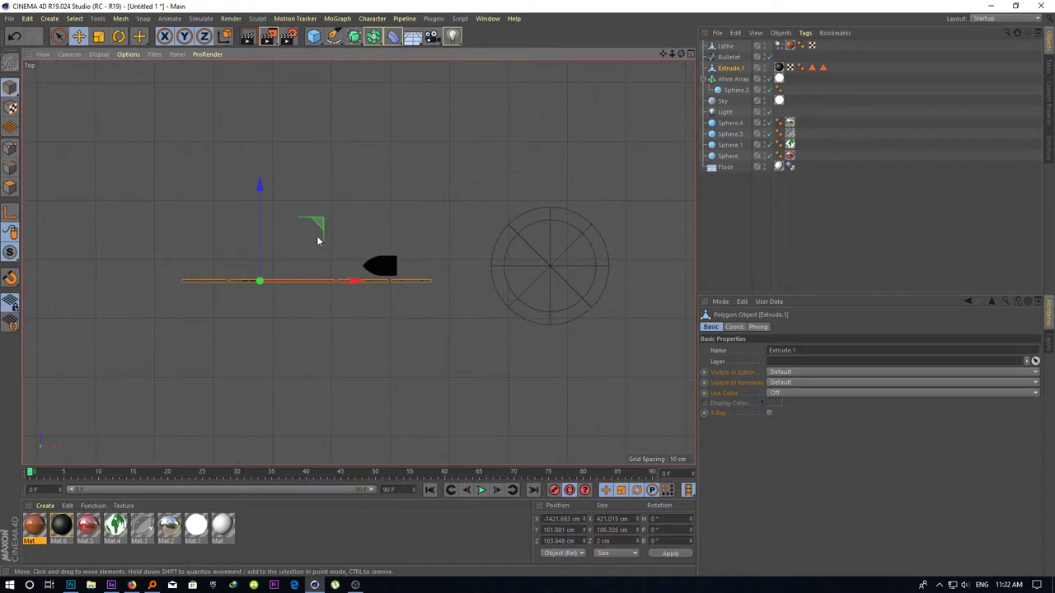
left_click_drag(318, 231, 247, 215)
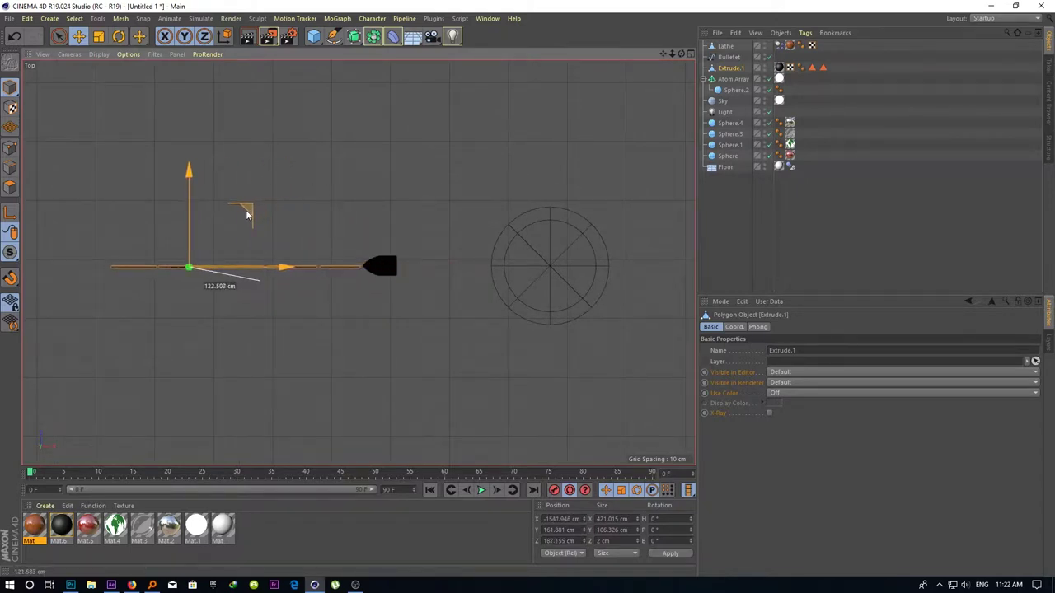
scroll(334, 225, "down", 3)
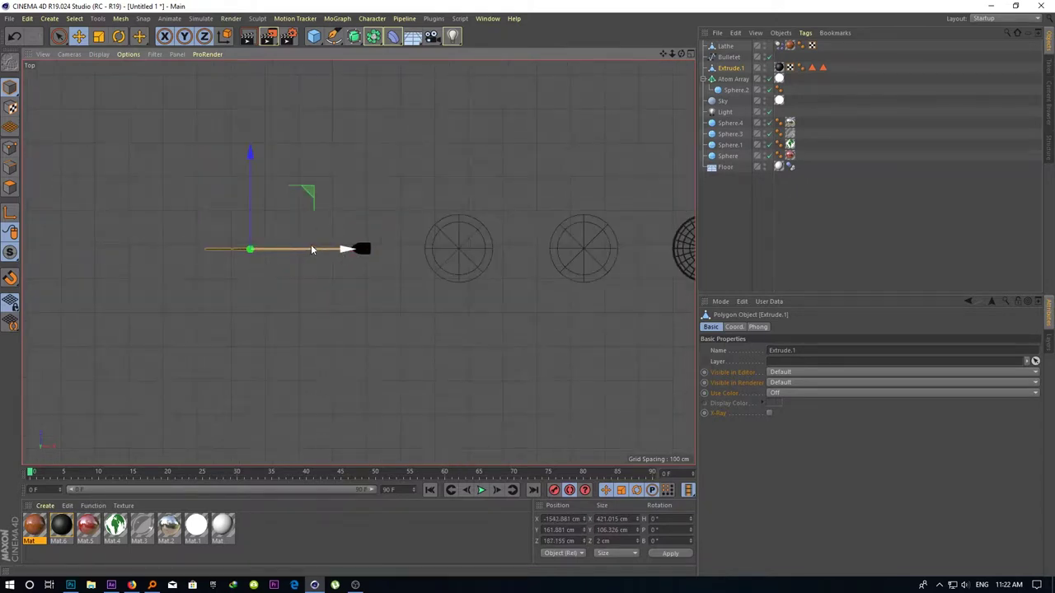
left_click_drag(312, 249, 183, 251)
middle_click(286, 232)
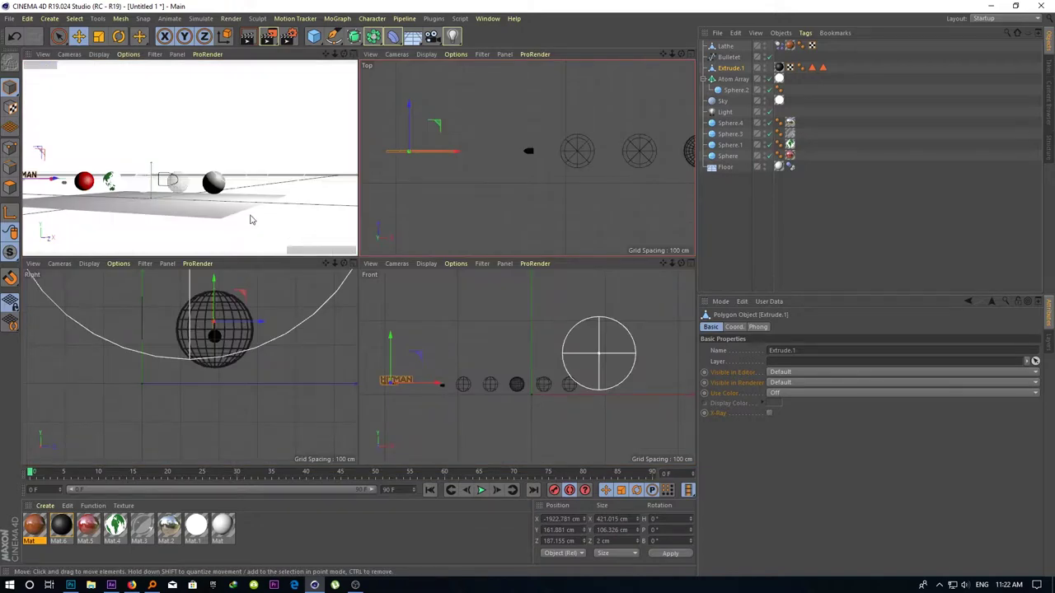
Delete the Bulletet spline and Sphere.2 in the maximized Perspective view
middle_click(233, 219)
left_click(305, 241)
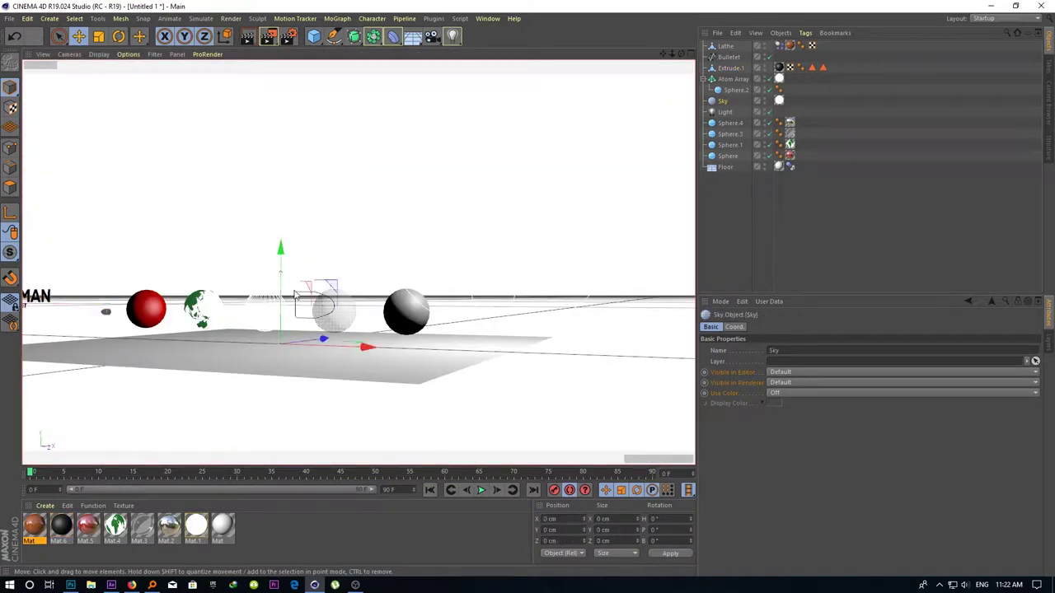
left_click(730, 91)
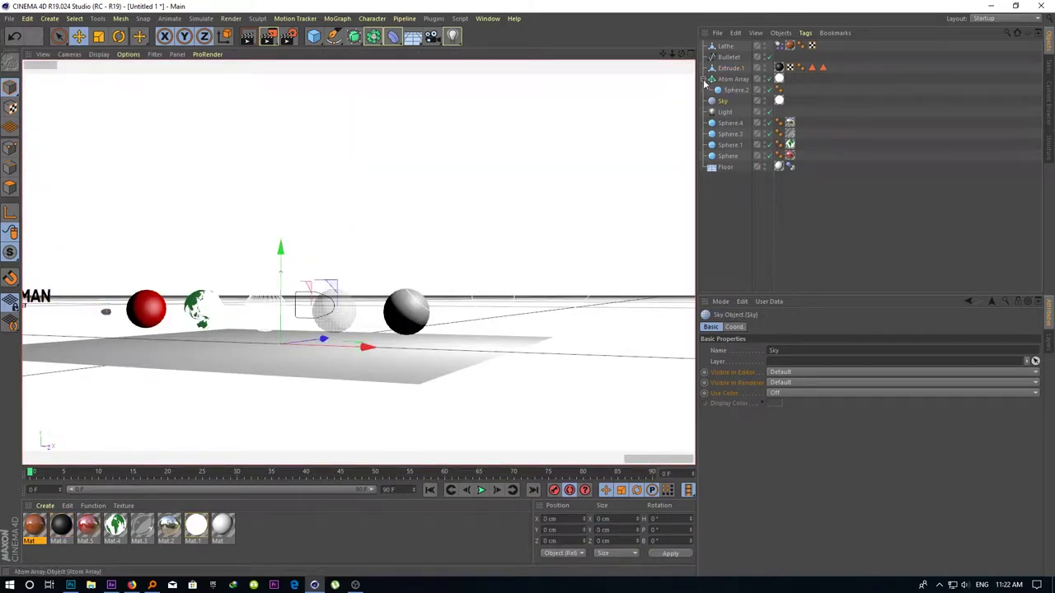
key("Delete")
left_click(385, 253)
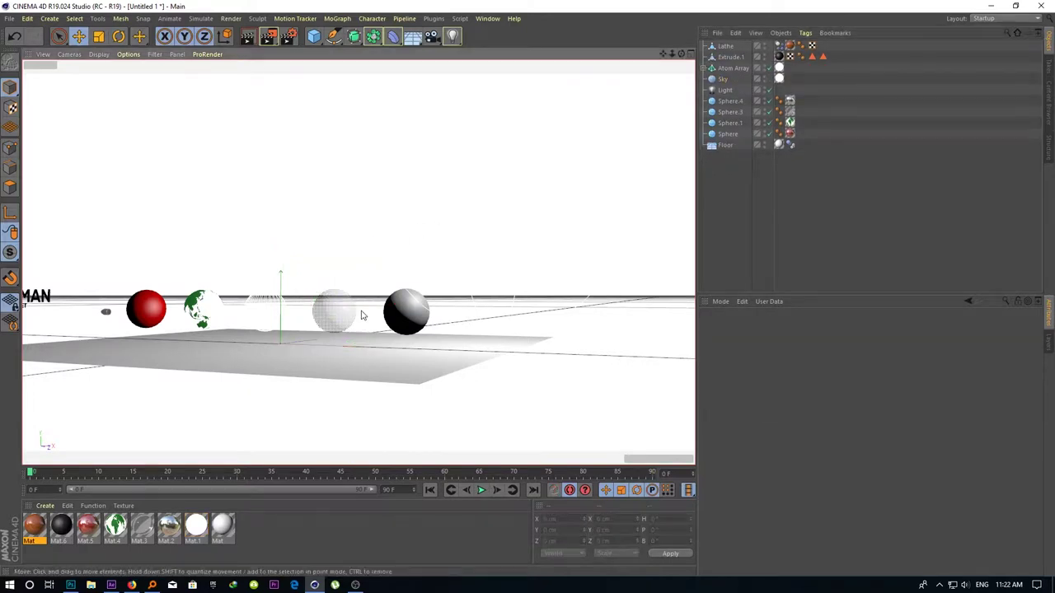
mouse_move(241, 465)
left_mouse_down()
mouse_move(75, 481)
mouse_move(237, 478)
left_mouse_up()
Rewind to frame 0 and open the bullet Lathe's Dynamics Body tag settings
left_click_drag(33, 477, 29, 477)
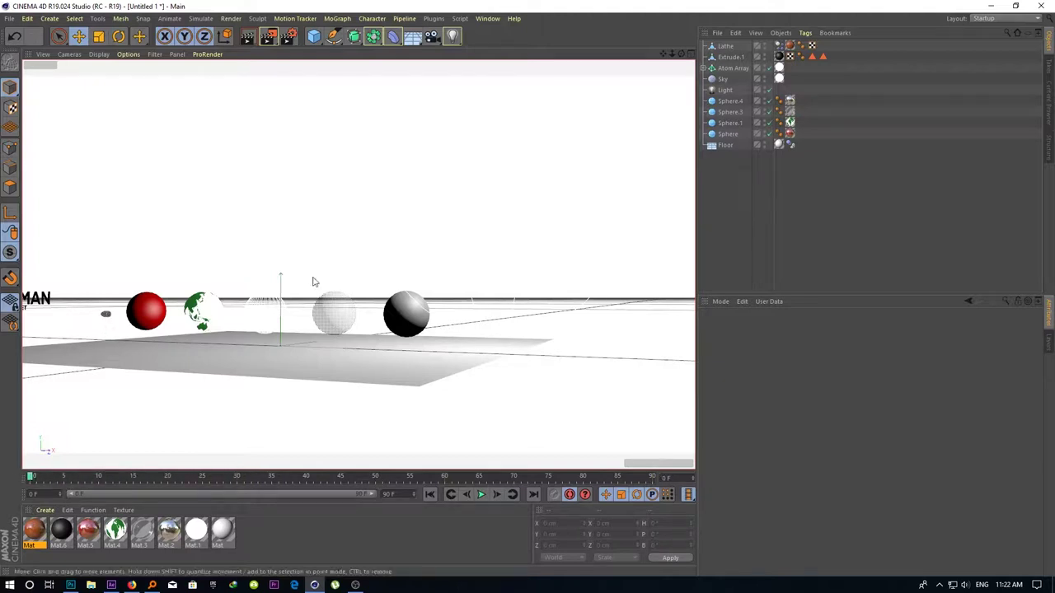
left_click(725, 47)
left_click(787, 46)
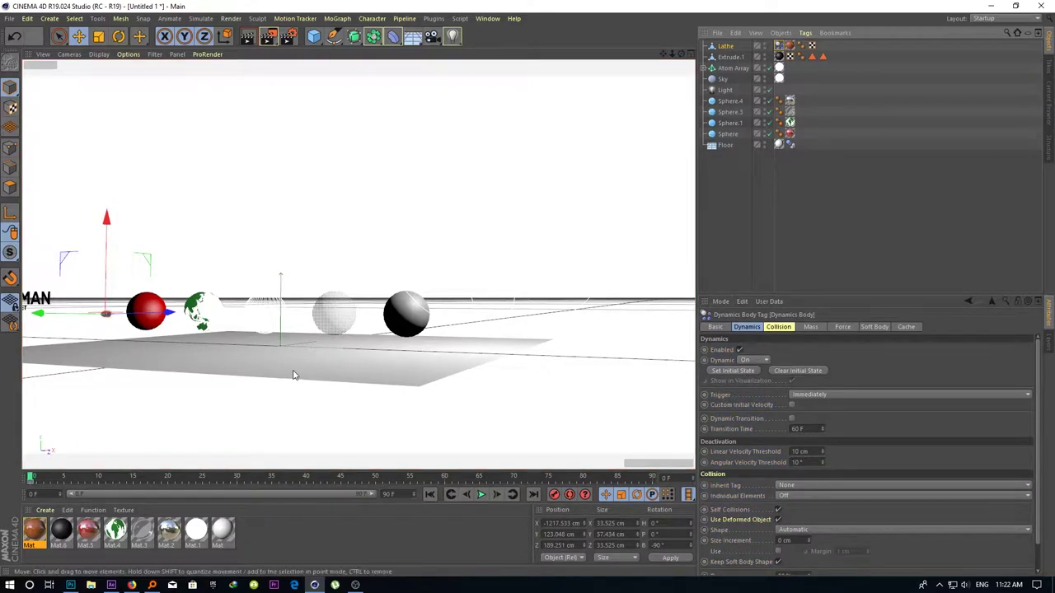
Place the bullet right of the spheres, set Trigger to On Collision, and store its initial state
left_click_drag(68, 318, 453, 317)
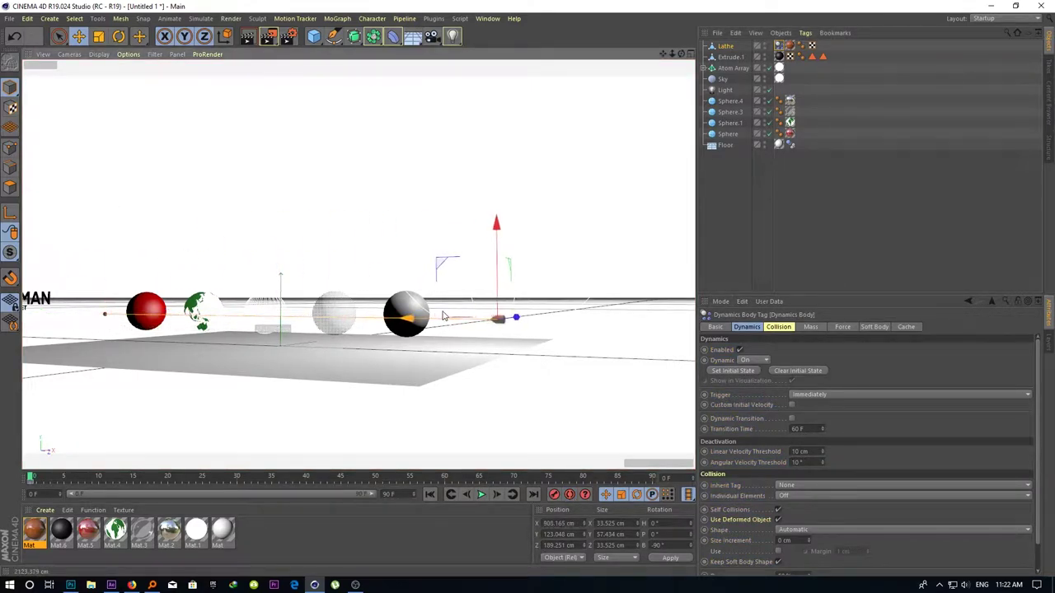
left_click(731, 371)
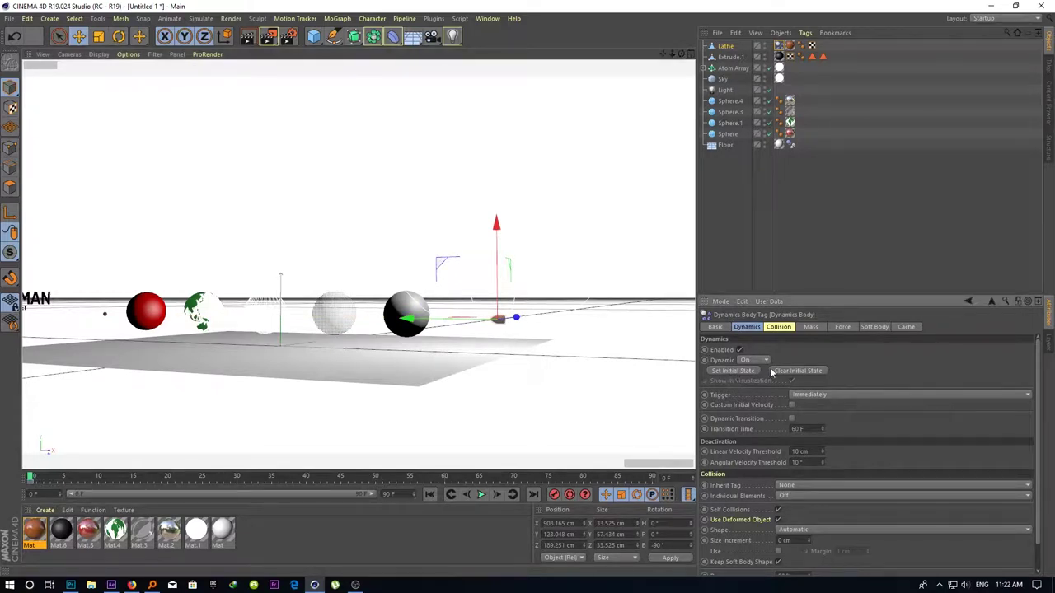
left_click(811, 396)
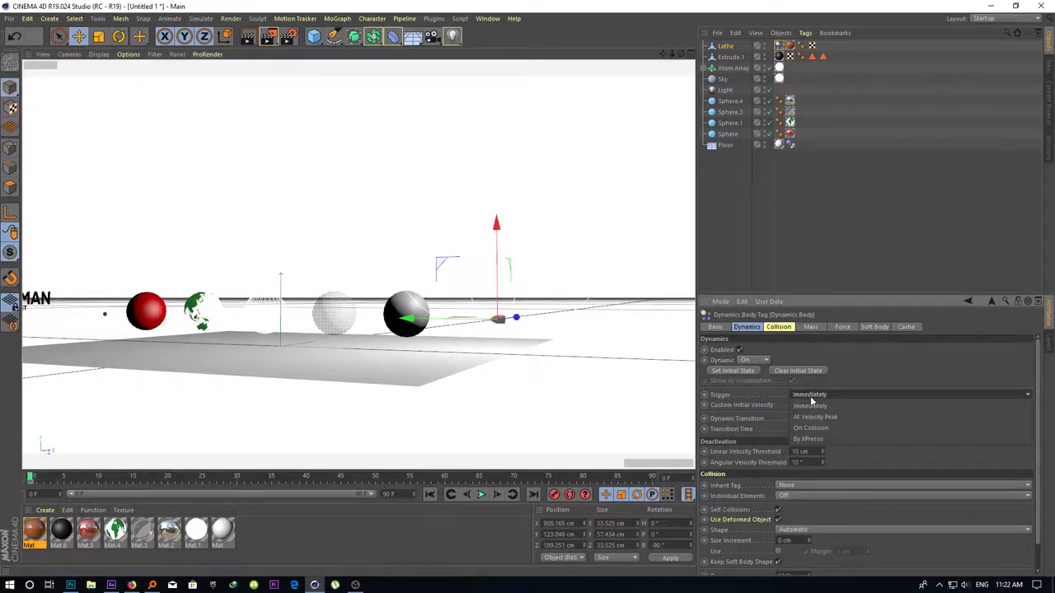
left_click(810, 428)
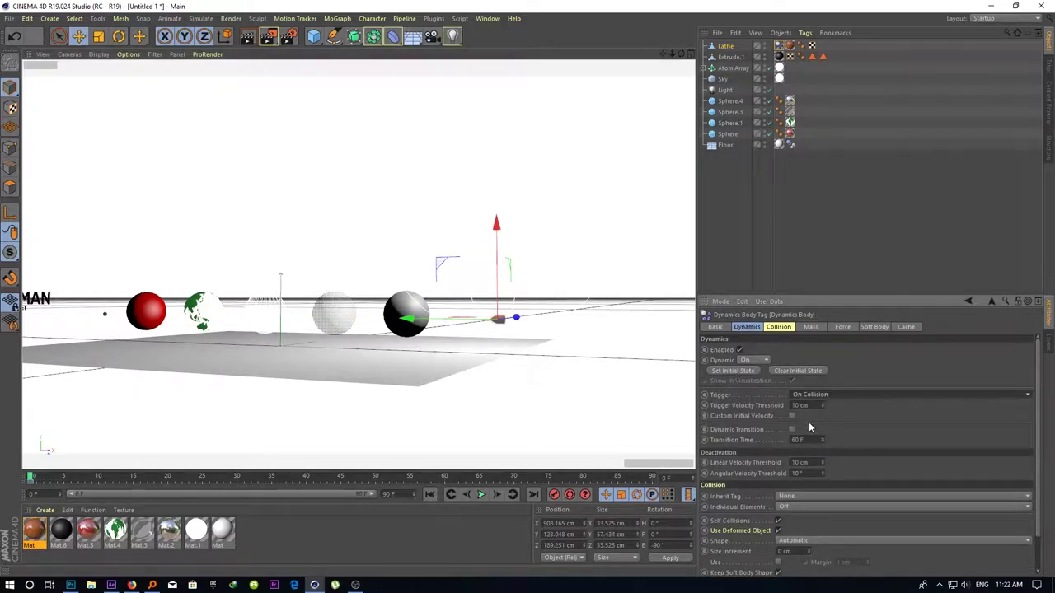
left_click(740, 373)
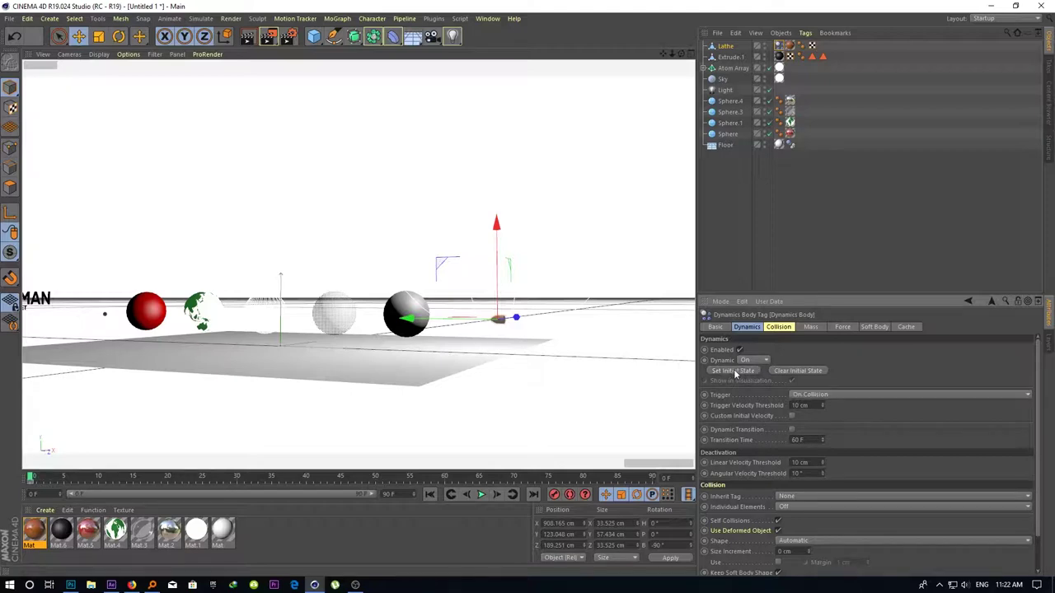
With auto keying on, key the bullet far left at frame 89 and play back
left_click(569, 495)
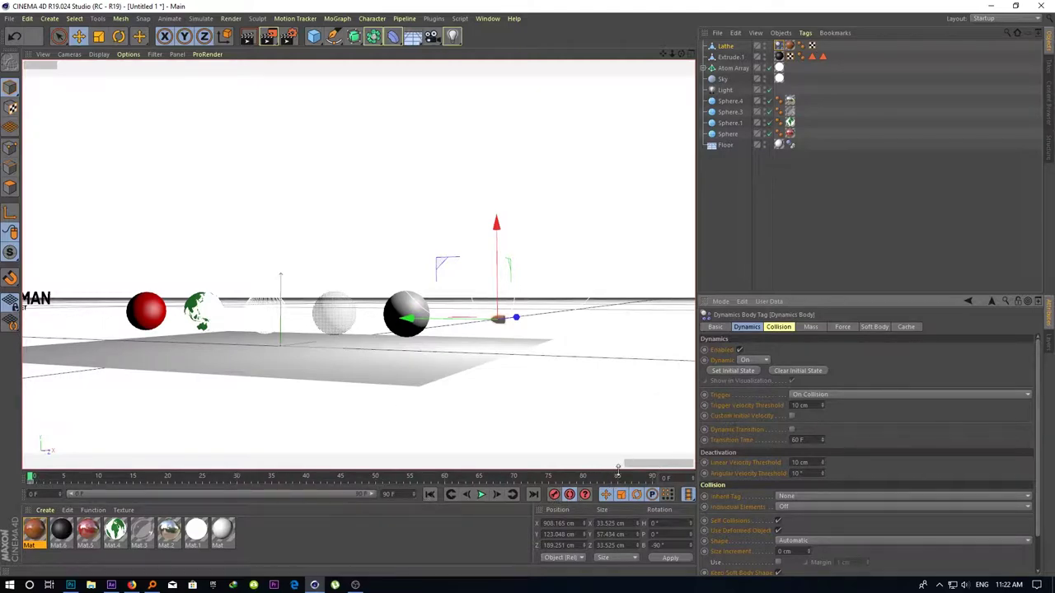
left_click(649, 477)
mouse_move(464, 346)
left_mouse_down()
mouse_move(24, 346)
mouse_move(38, 347)
left_mouse_up()
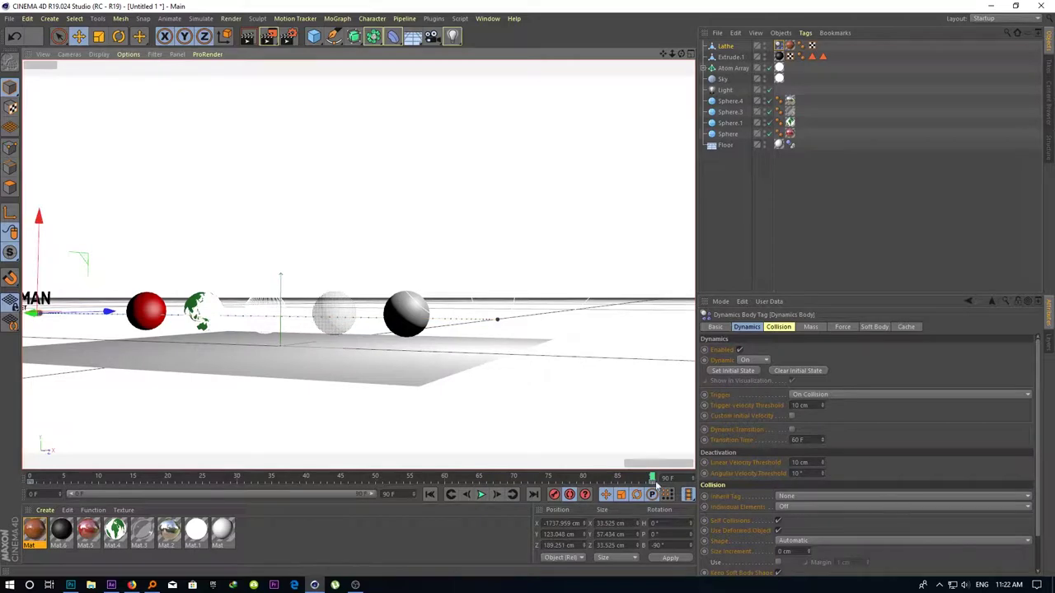
left_click(481, 495)
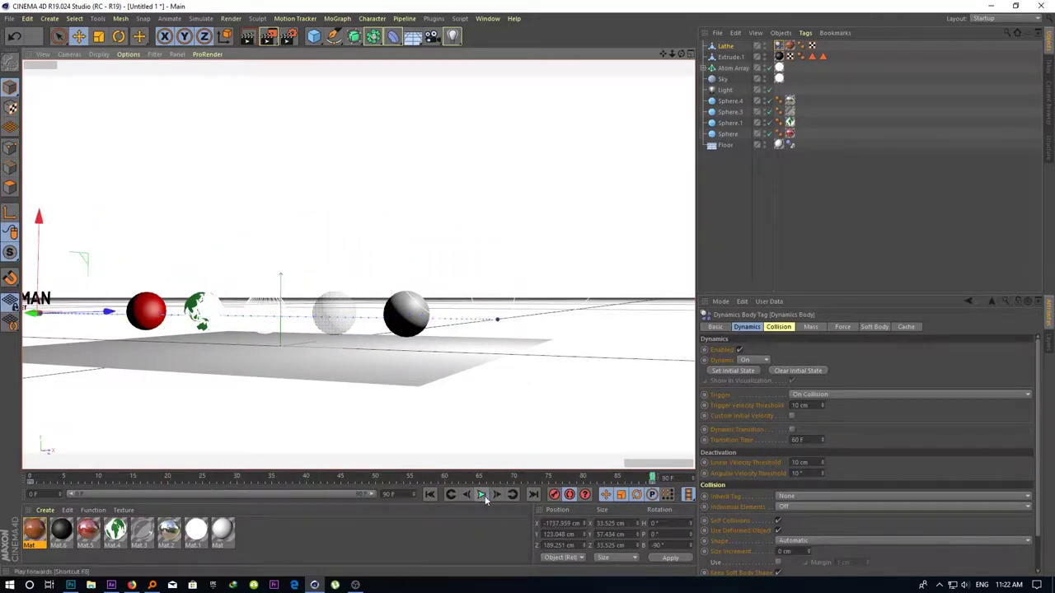
left_click(483, 494)
left_click(30, 476)
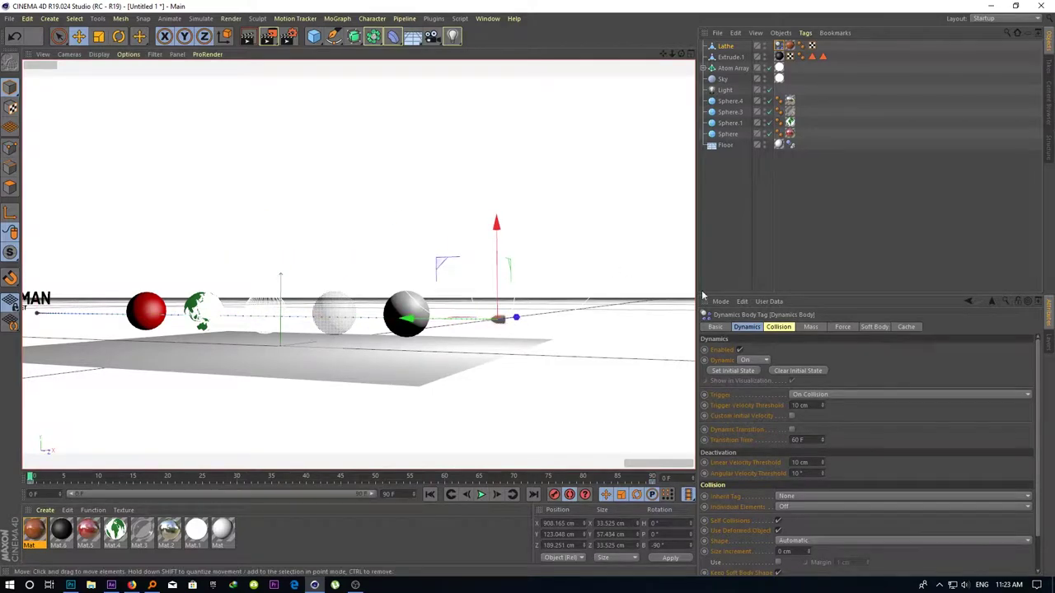
Hide the Sky in the editor and render a preview of the scene
left_click(569, 243)
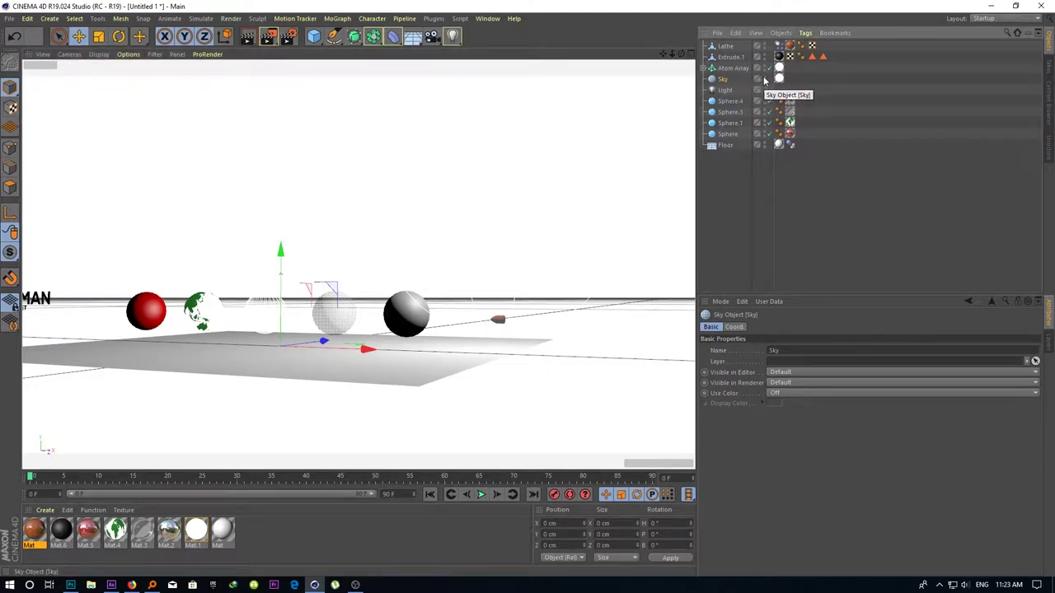
left_click(764, 79)
left_click(361, 198)
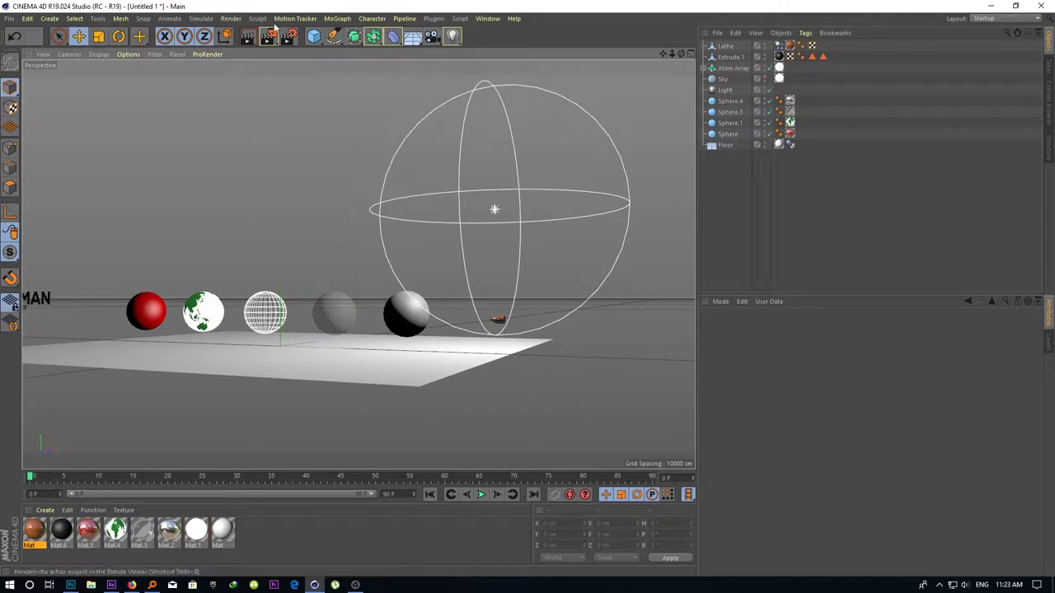
left_click(247, 36)
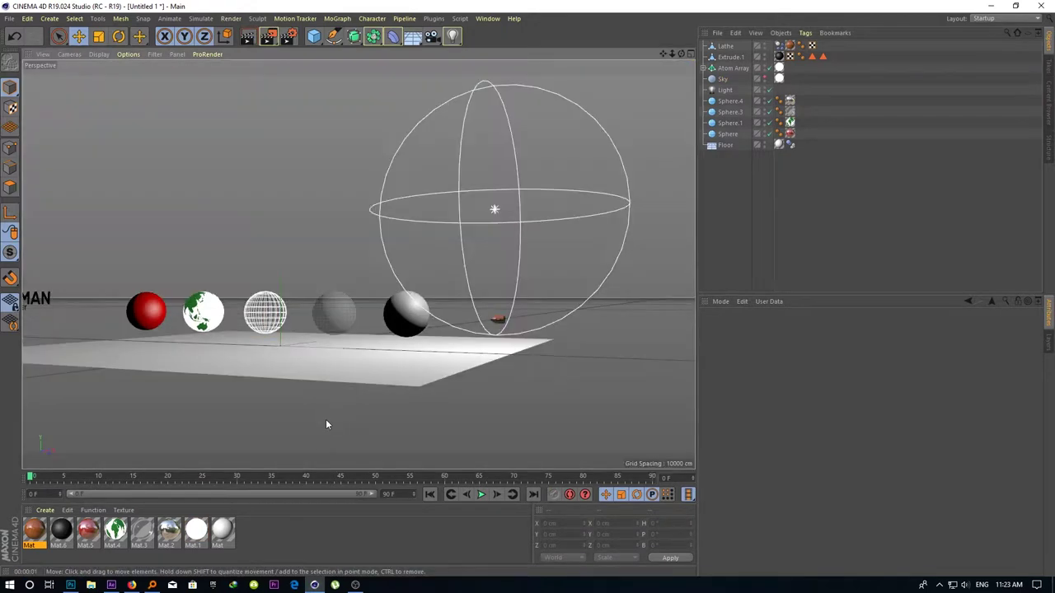
Keep the Floor, move the light left above the spheres, and re-render to check shadows
left_click(325, 419)
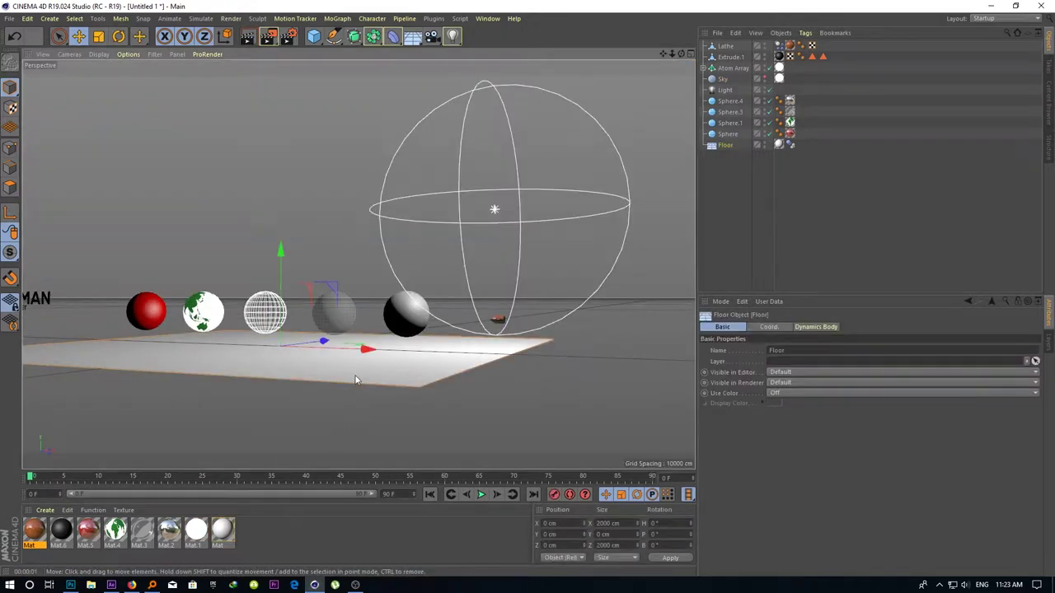
key("Delete")
key("ctrl+z")
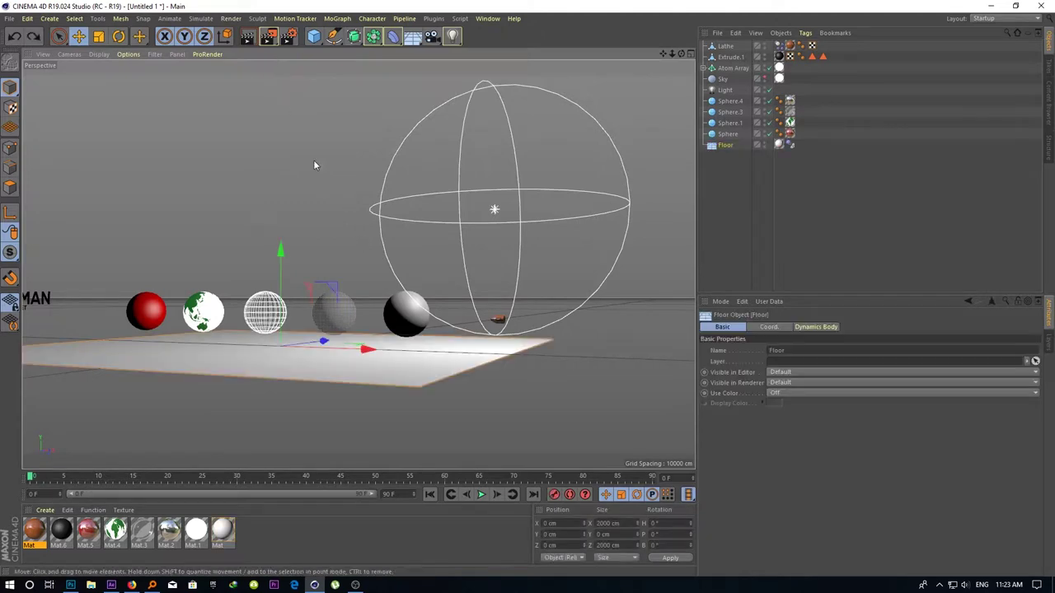
left_click(313, 160)
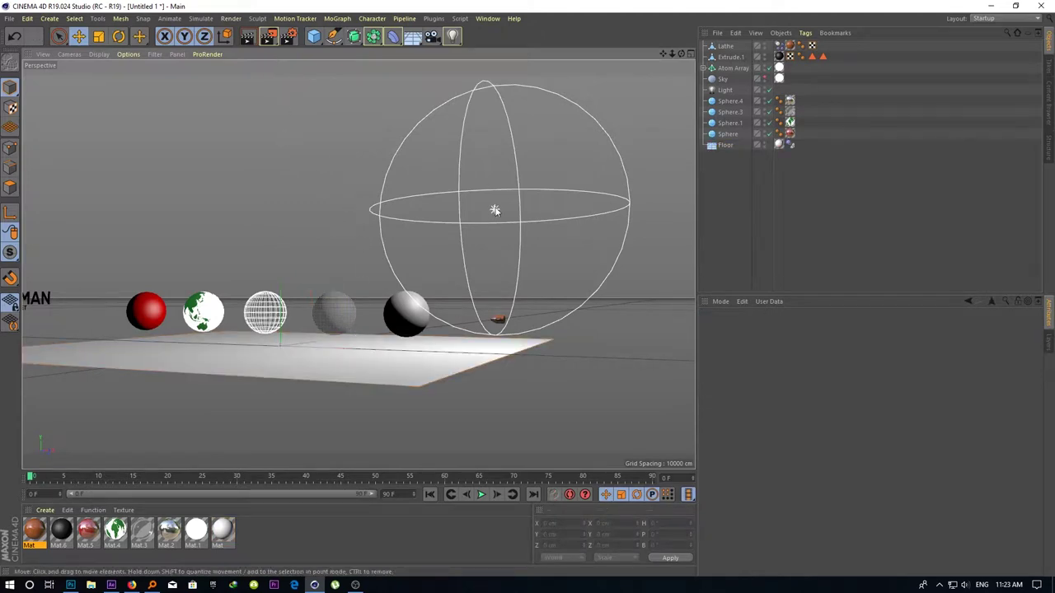
mouse_move(495, 210)
left_mouse_down()
mouse_move(305, 207)
mouse_move(304, 62)
left_mouse_up()
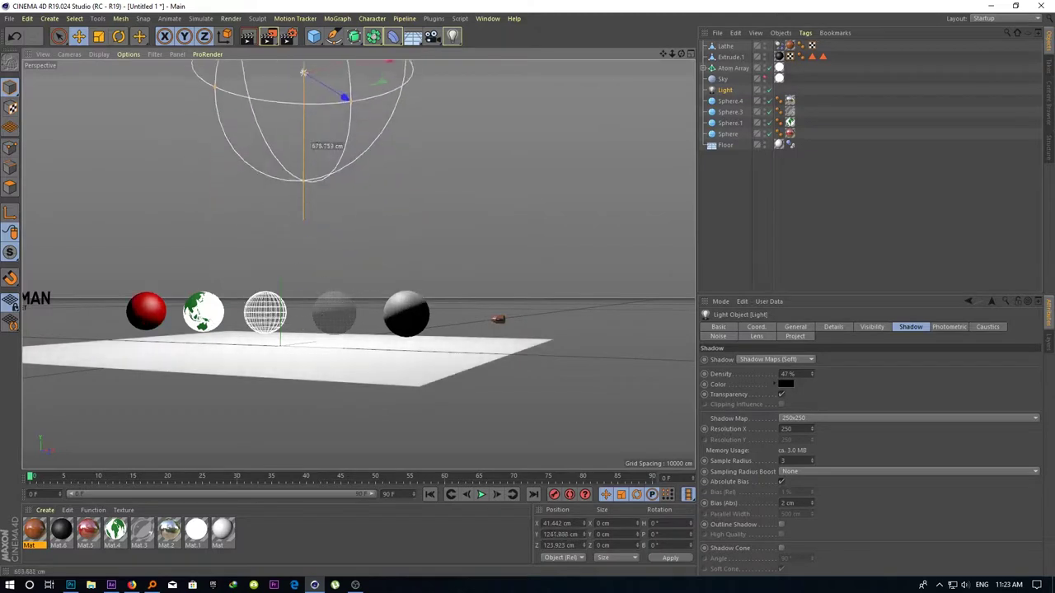
left_click(247, 38)
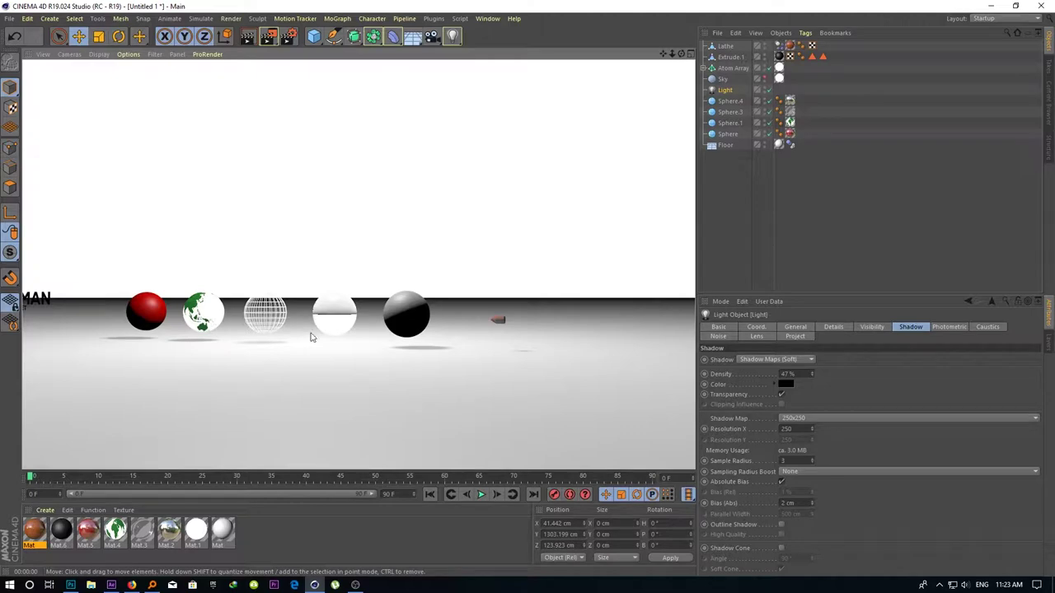
Add a camera, frame the bullet in close-up (about X 906 cm, Y 116 cm), and render a preview
left_click(432, 37)
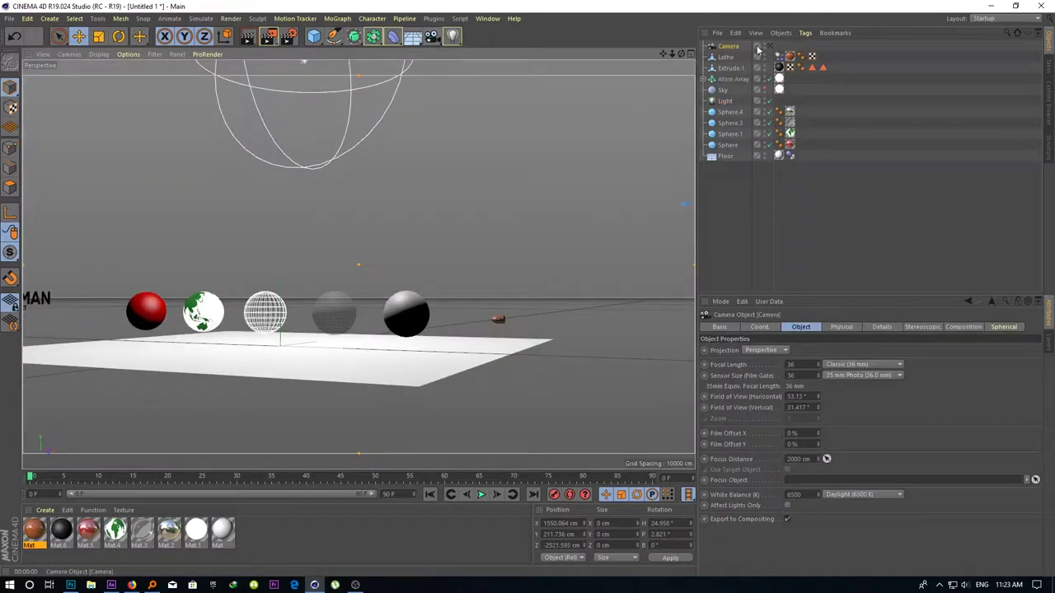
left_click(770, 47)
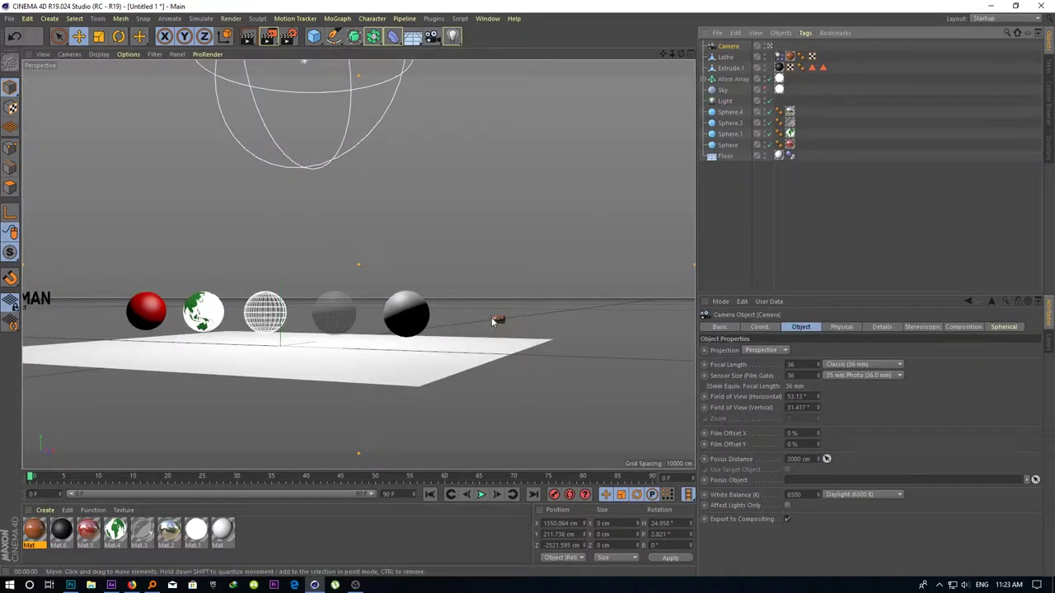
scroll(493, 319, "up", 2)
scroll(493, 318, "up", 3)
scroll(490, 326, "up", 3)
scroll(503, 331, "up", 3)
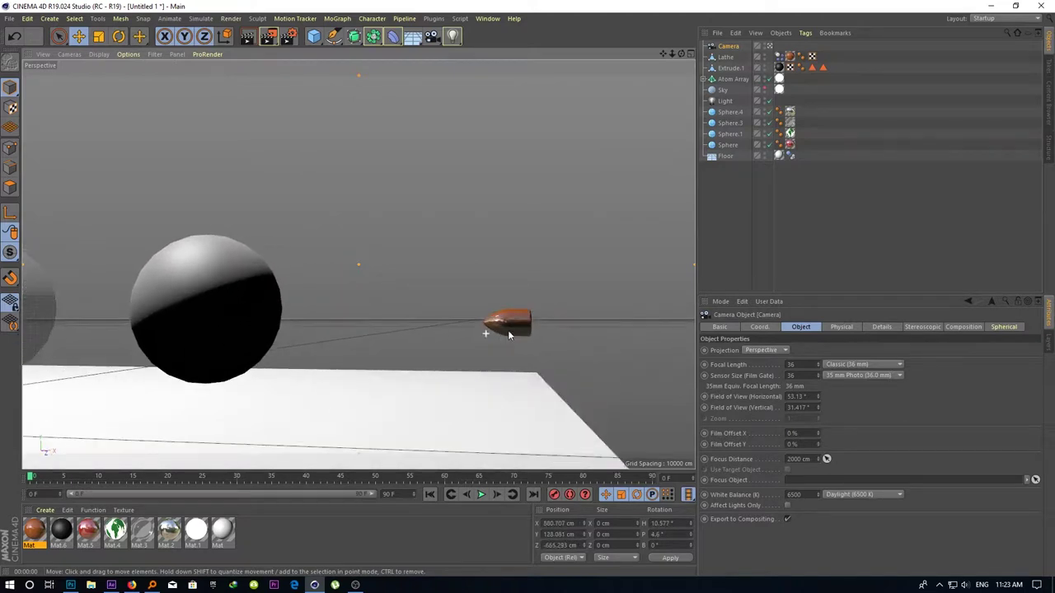
mouse_move(508, 329)
left_mouse_down()
mouse_move(611, 301)
mouse_move(428, 295)
mouse_move(344, 327)
left_mouse_up()
scroll(526, 328, "up", 2)
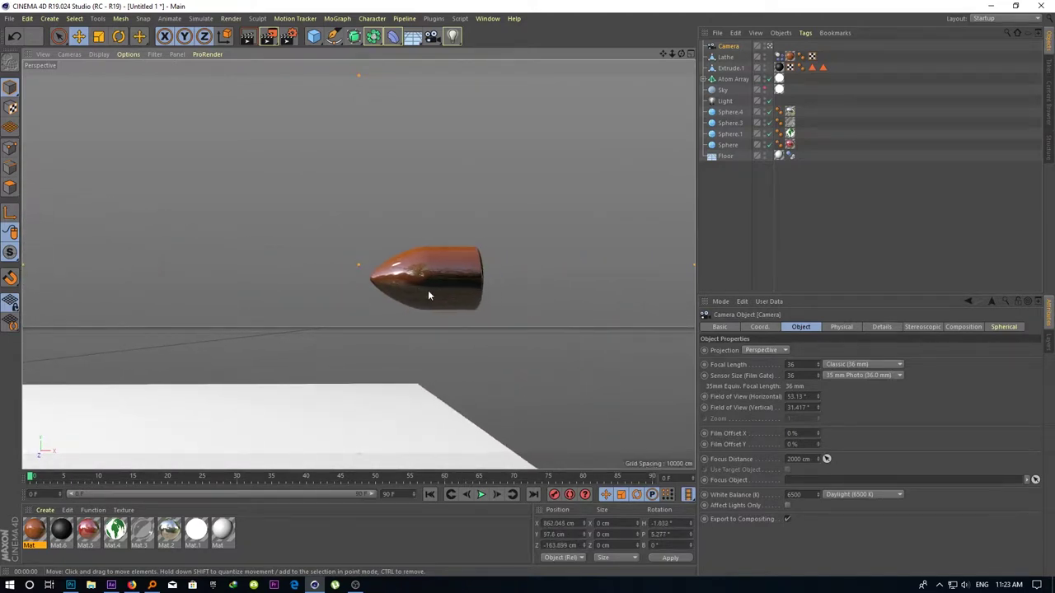
scroll(428, 295, "up", 3)
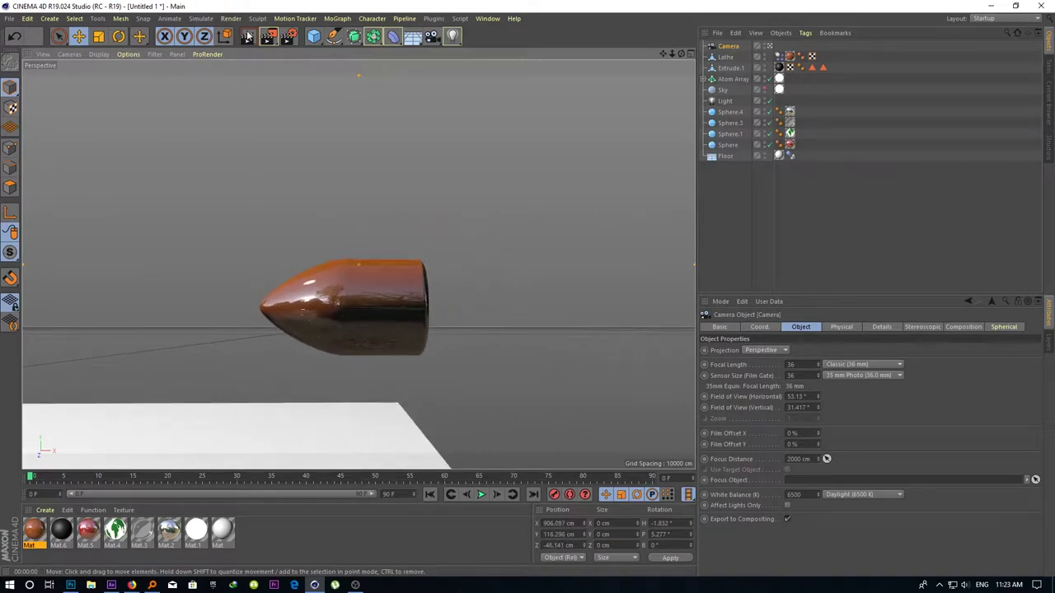
left_click(247, 36)
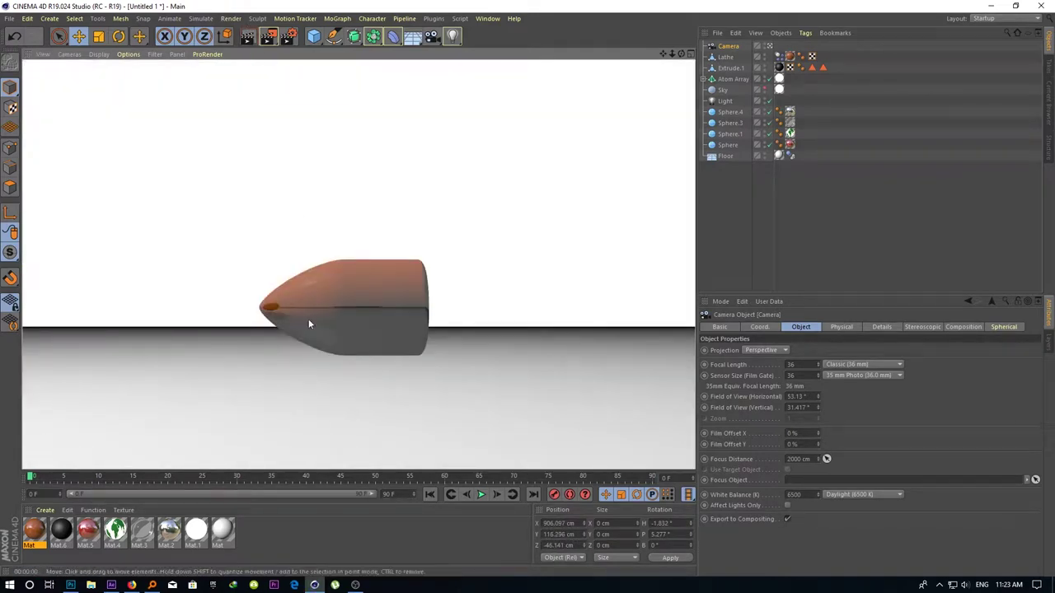
At the last frame, move the camera left beside the bullet in Top view, level pitch to 0°, and keyframe it
left_click(555, 495)
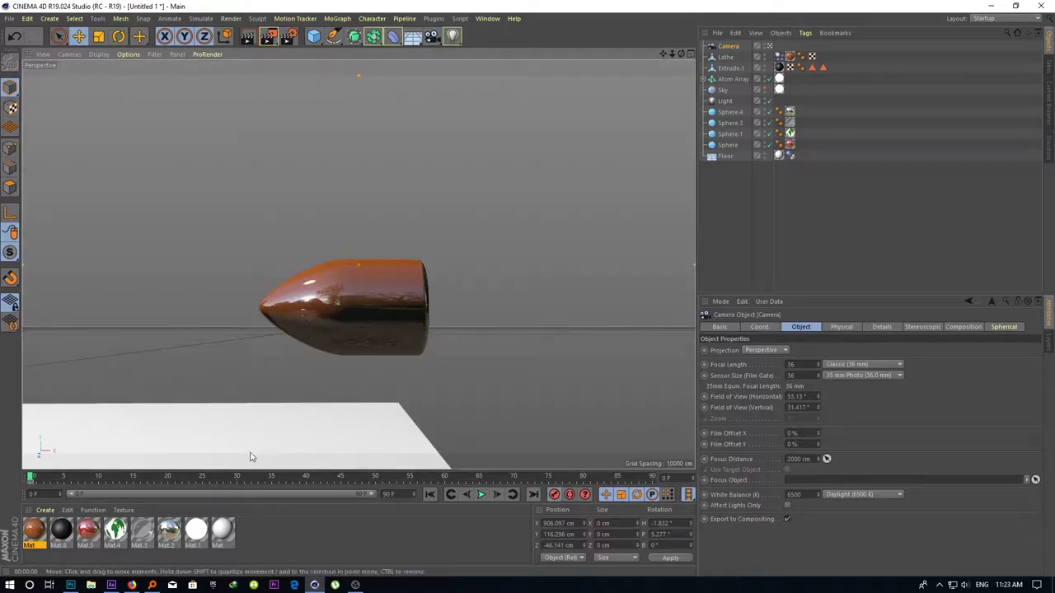
left_click(533, 494)
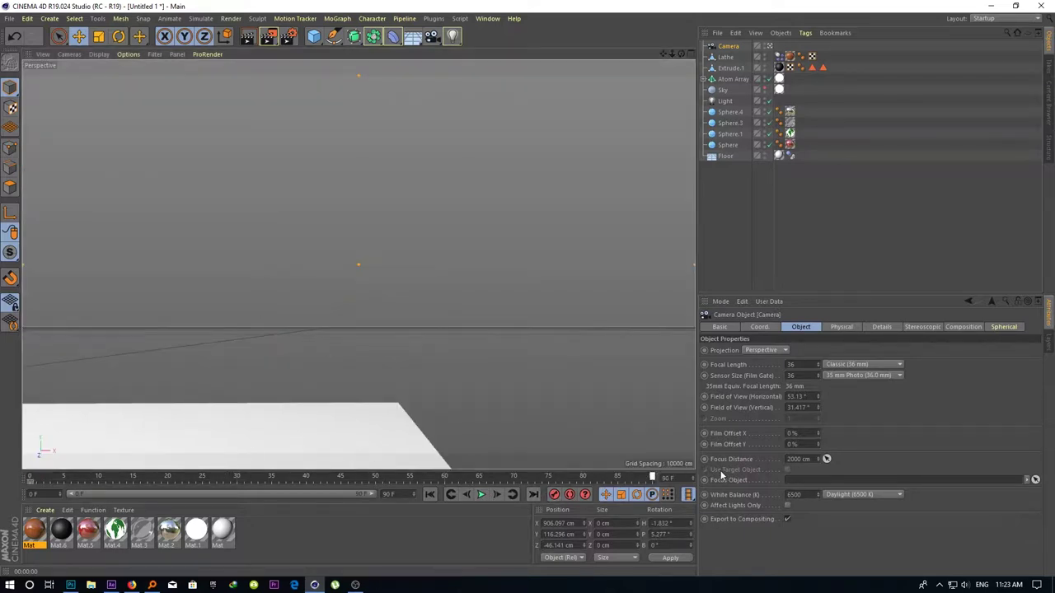
middle_click(320, 288)
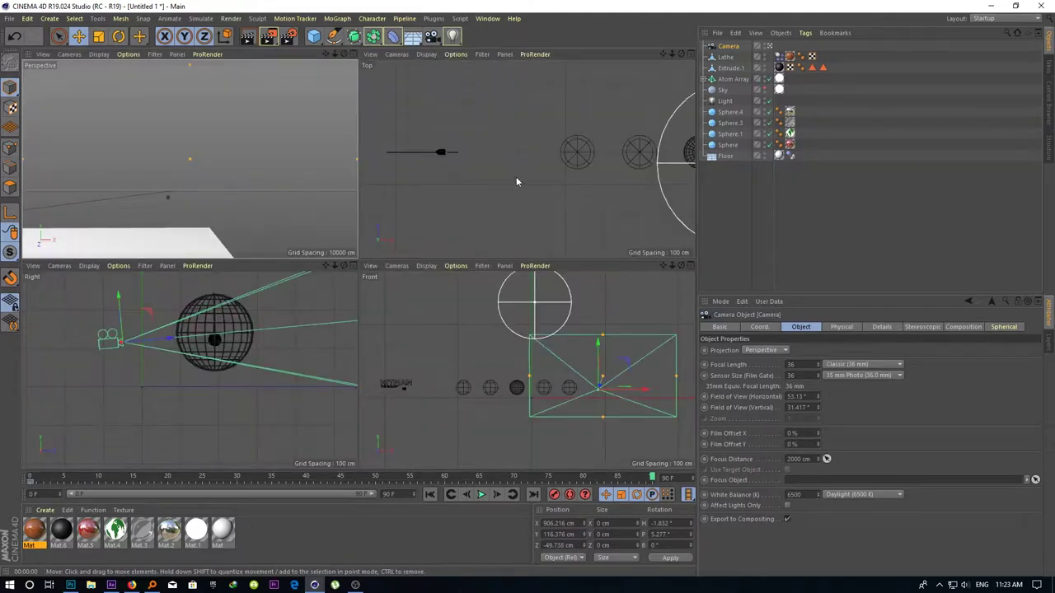
middle_click(486, 199)
left_click_drag(323, 272, 267, 291)
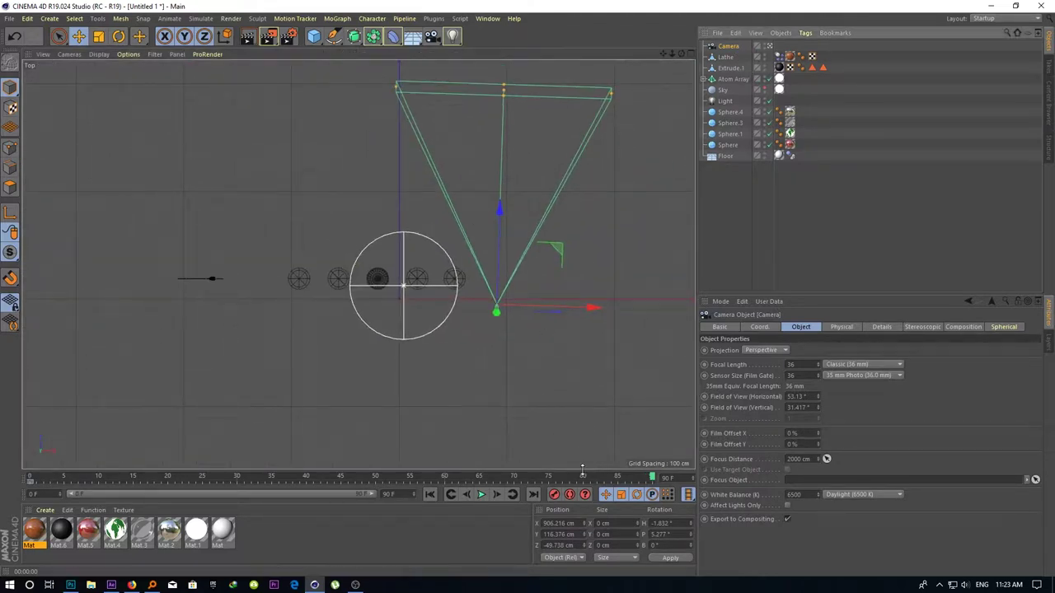
left_click_drag(561, 311, 264, 330)
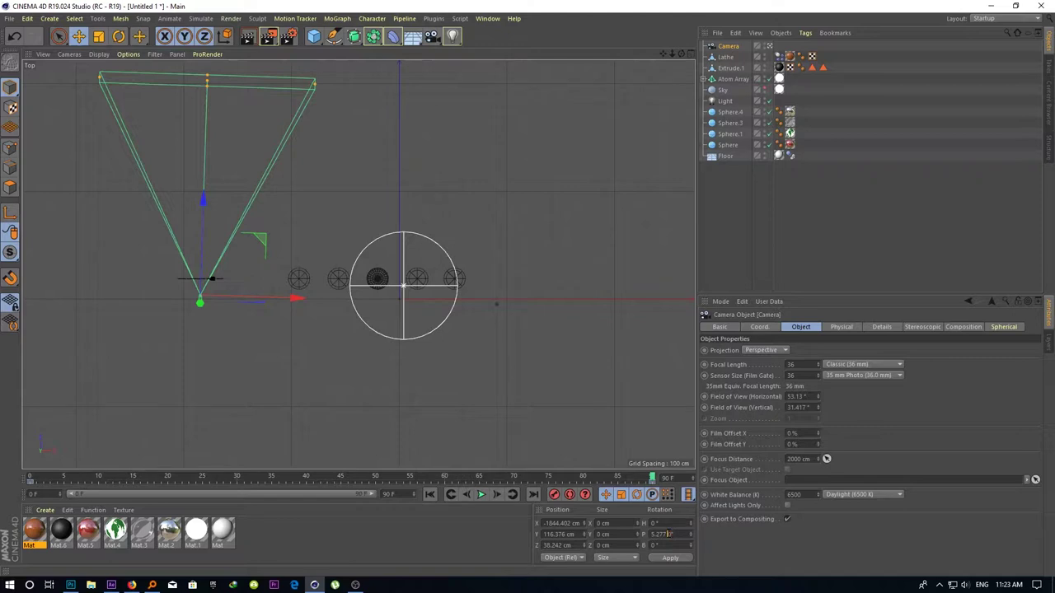
type("0")
key("Return")
left_click(554, 495)
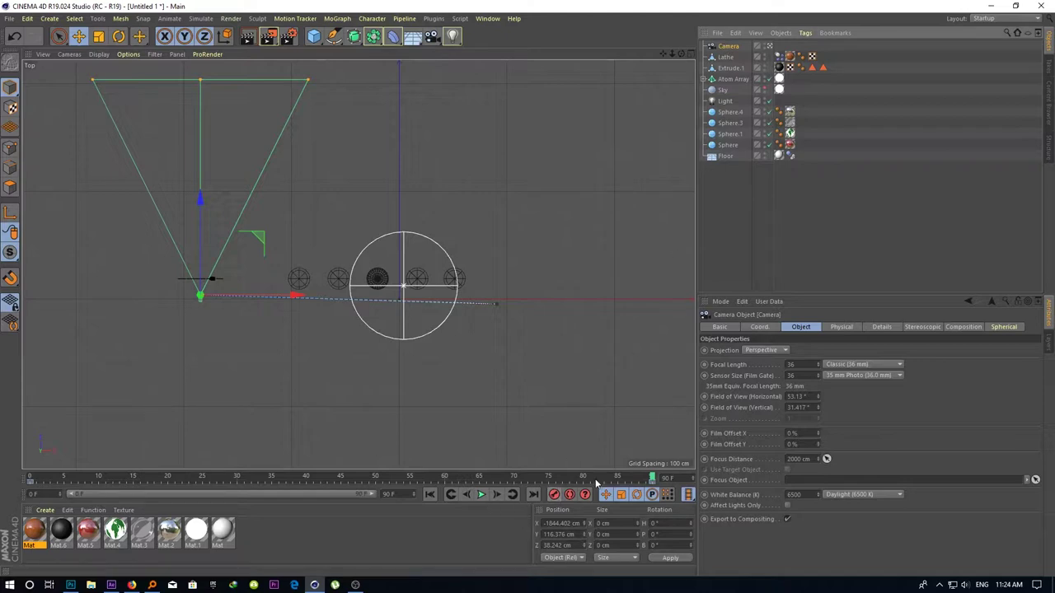
Return the camera to the bullet's starting point at frame 26, then scrub to watch it slide left
left_click_drag(596, 479, 29, 479)
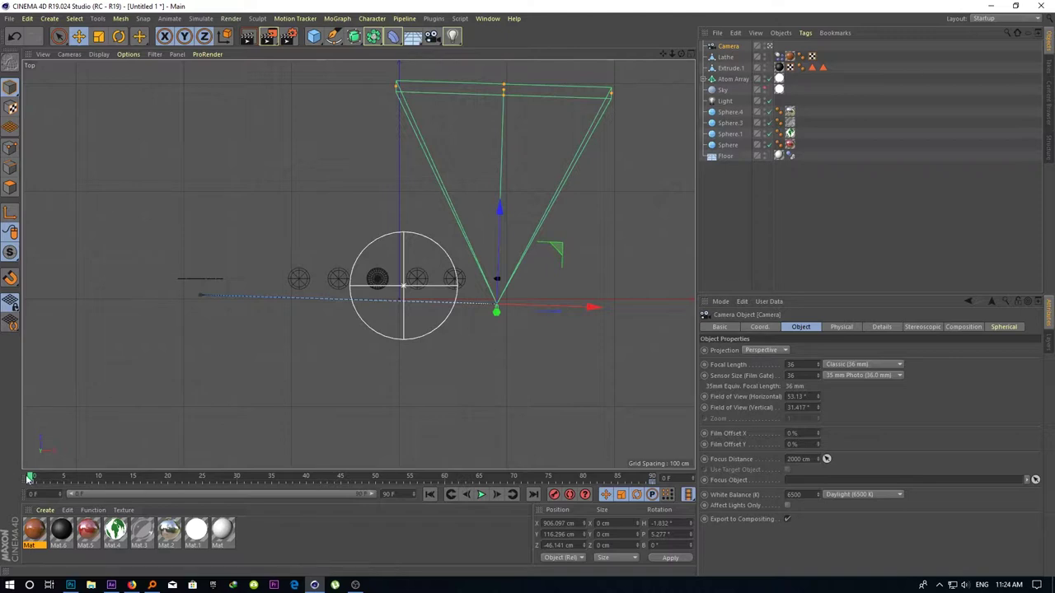
key("ctrl+z")
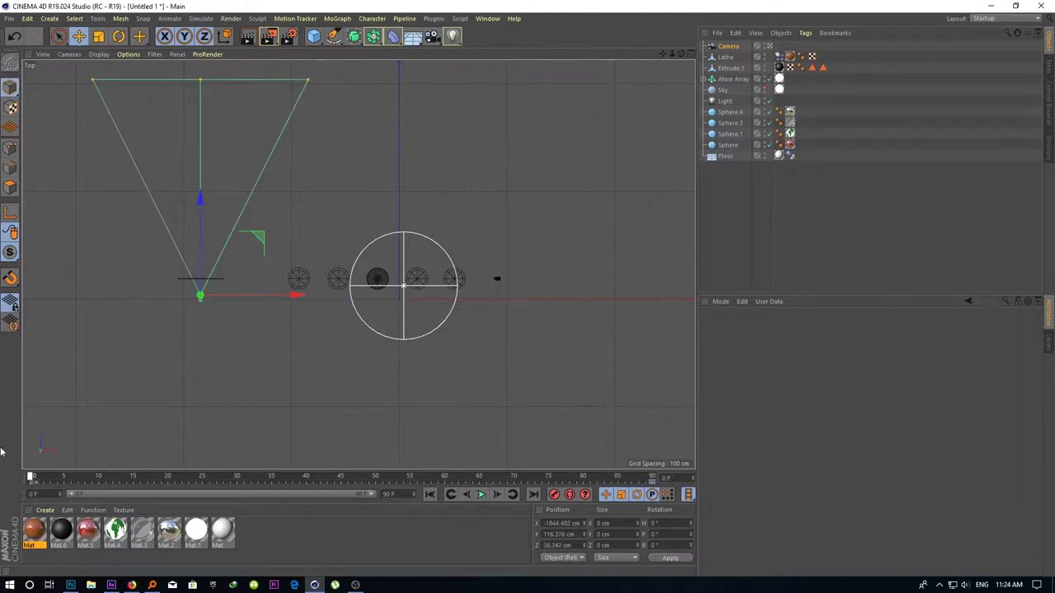
left_click_drag(253, 295, 548, 297)
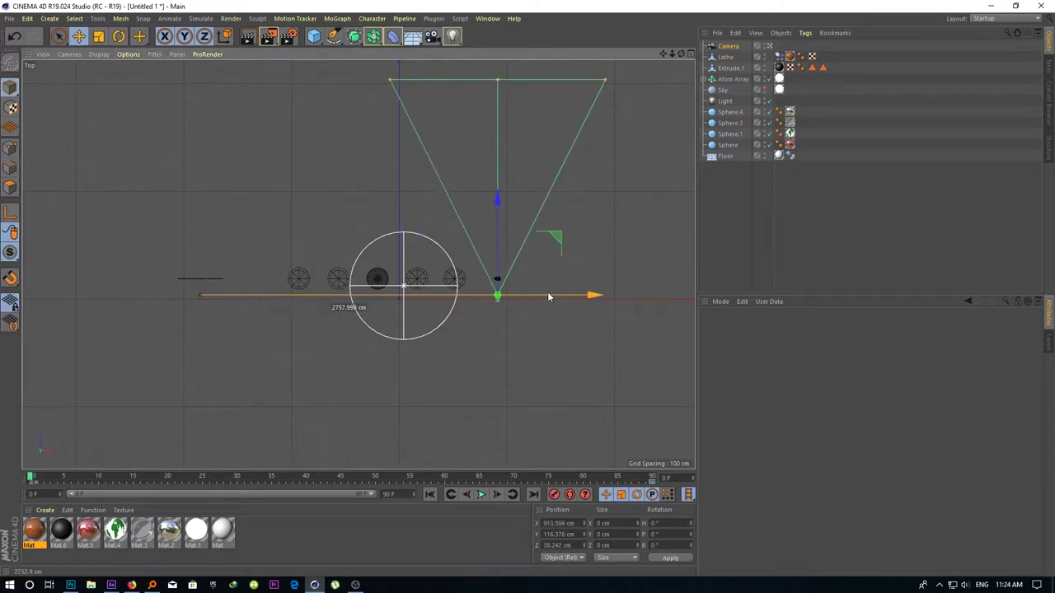
left_click(554, 494)
left_click(212, 476)
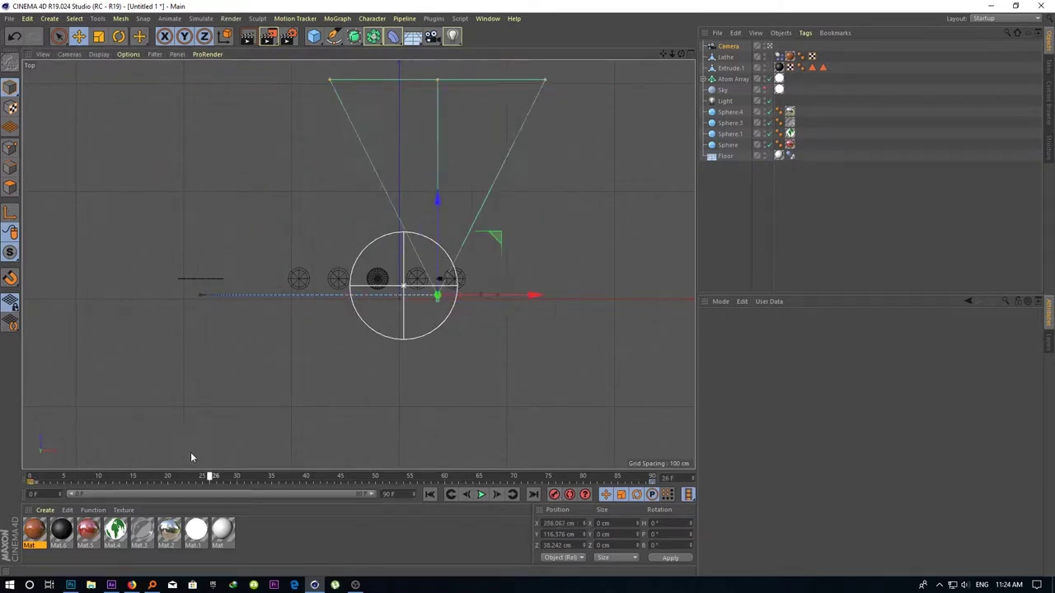
left_click_drag(194, 476, 666, 416)
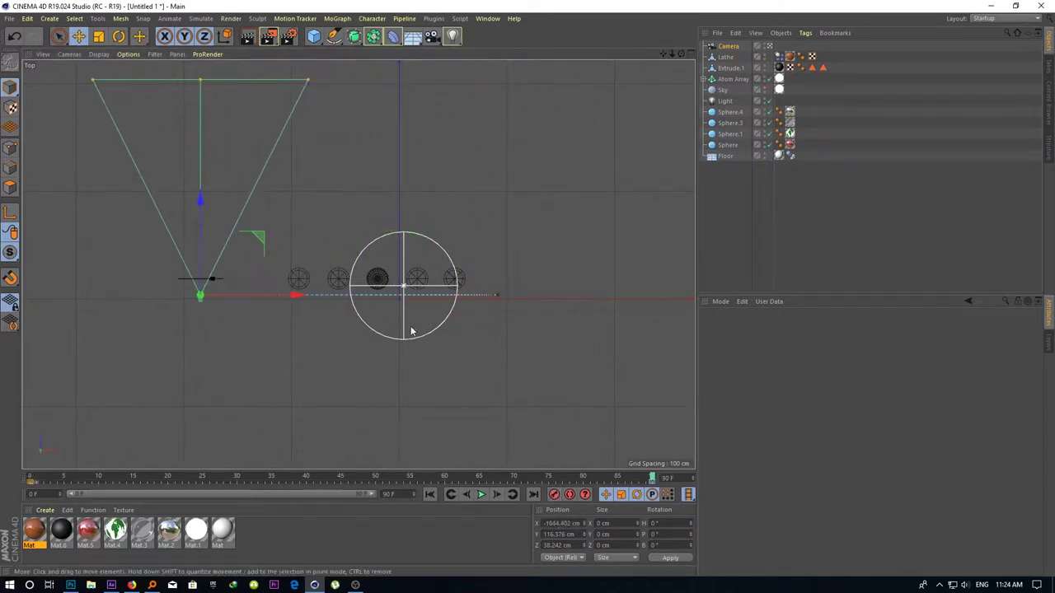
key("F5")
In Perspective view, dolly the camera out and raise it to frame HITMAN, THE BULLET and the bullet
key("F1")
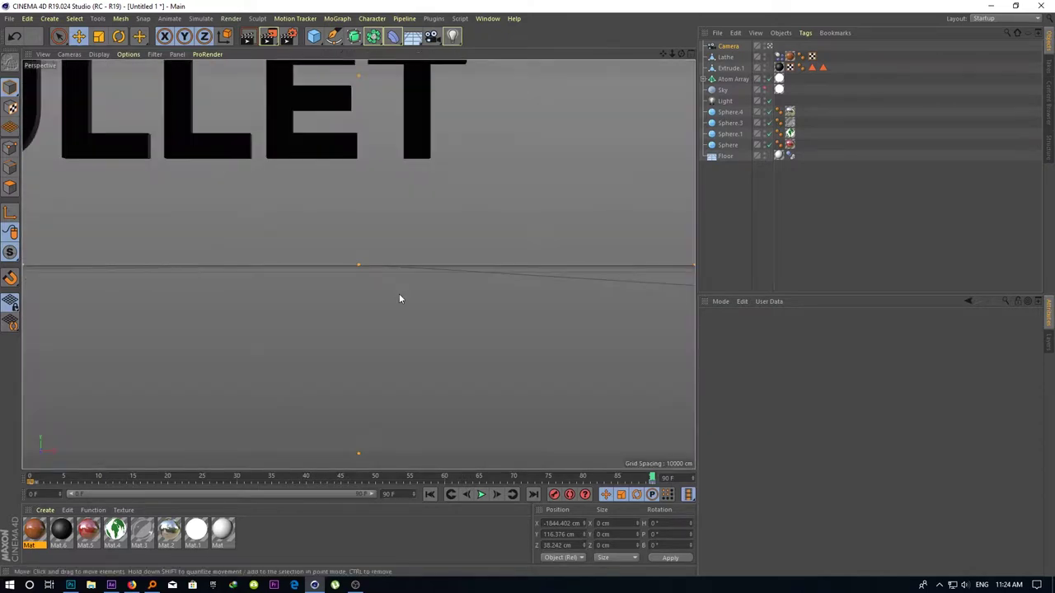
left_click(360, 210)
scroll(360, 207, "down", 2)
scroll(360, 206, "down", 2)
scroll(360, 206, "down", 2)
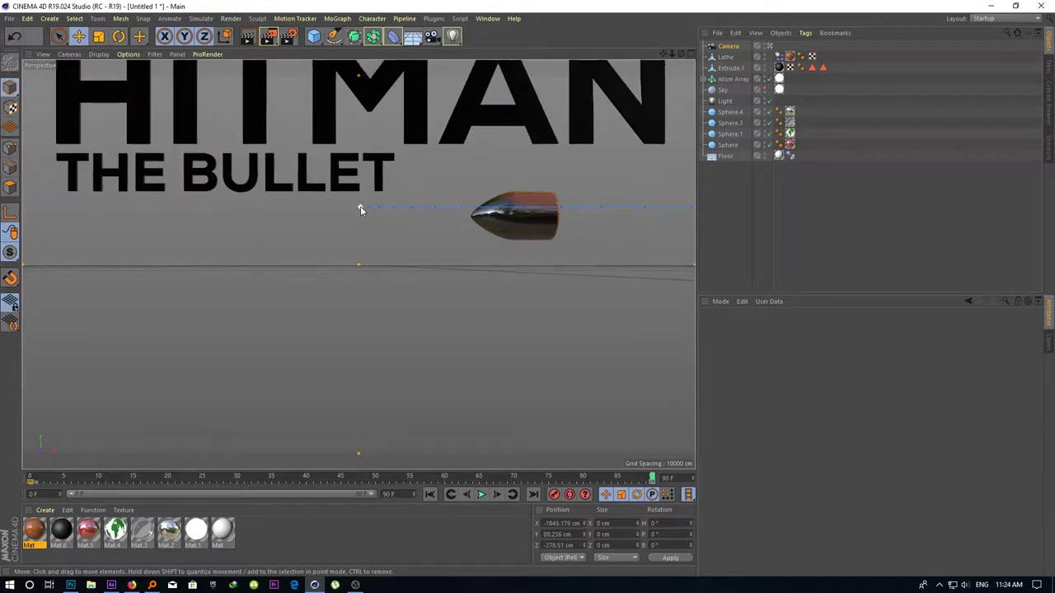
scroll(360, 206, "down", 2)
left_click_drag(357, 214, 334, 313)
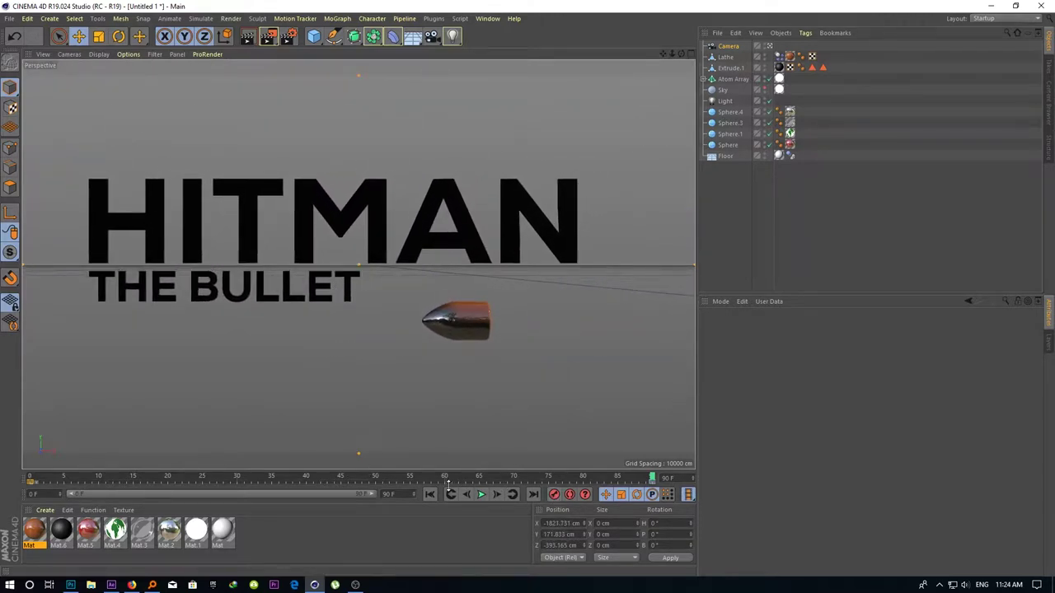
Play the animation, drag the playhead to frame 90, and select the bullet
left_click(481, 494)
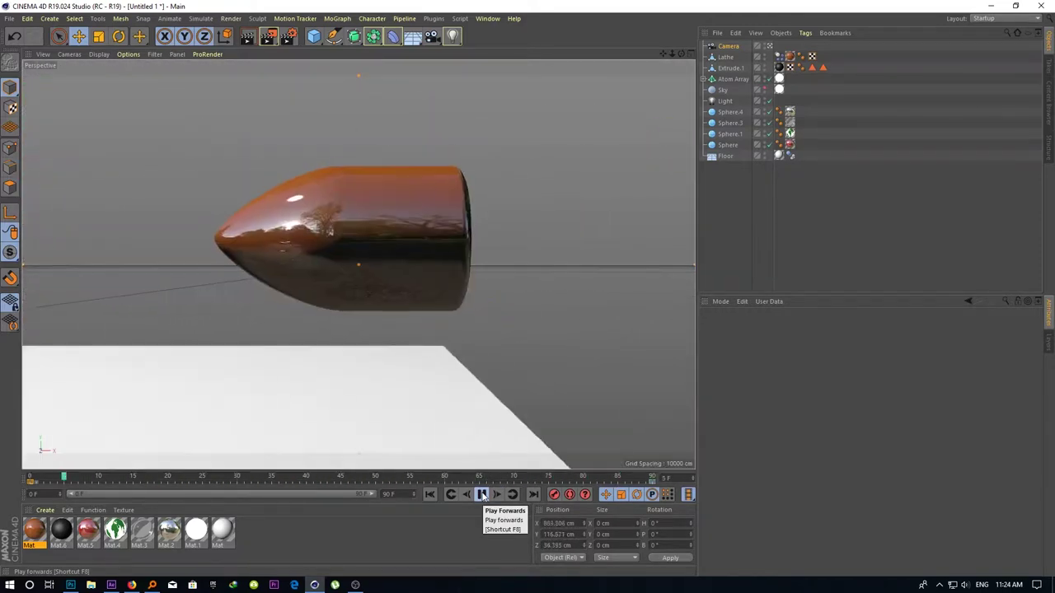
left_click_drag(170, 477, 651, 478)
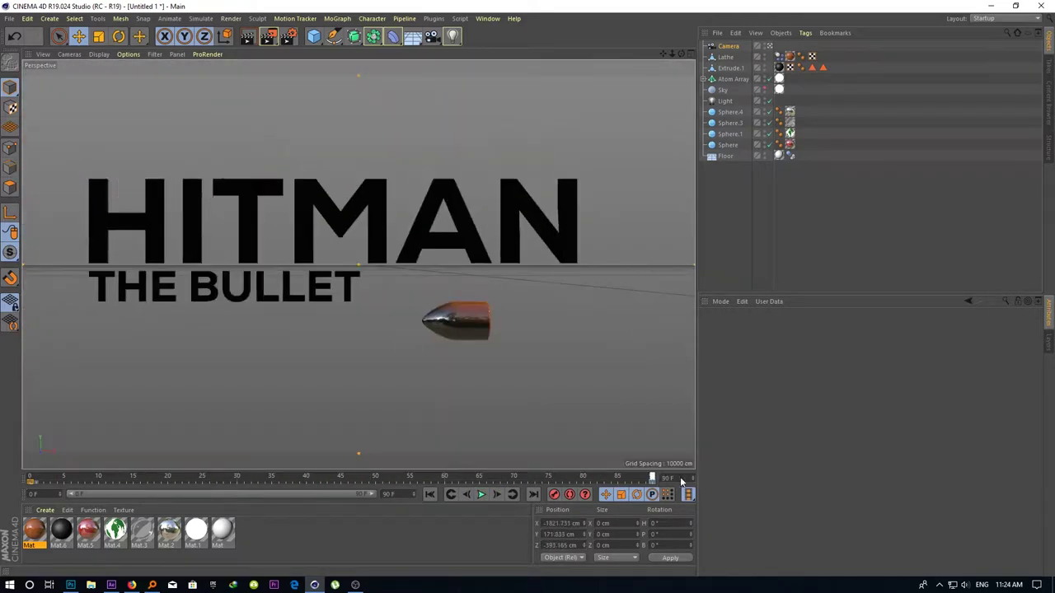
left_click(454, 333)
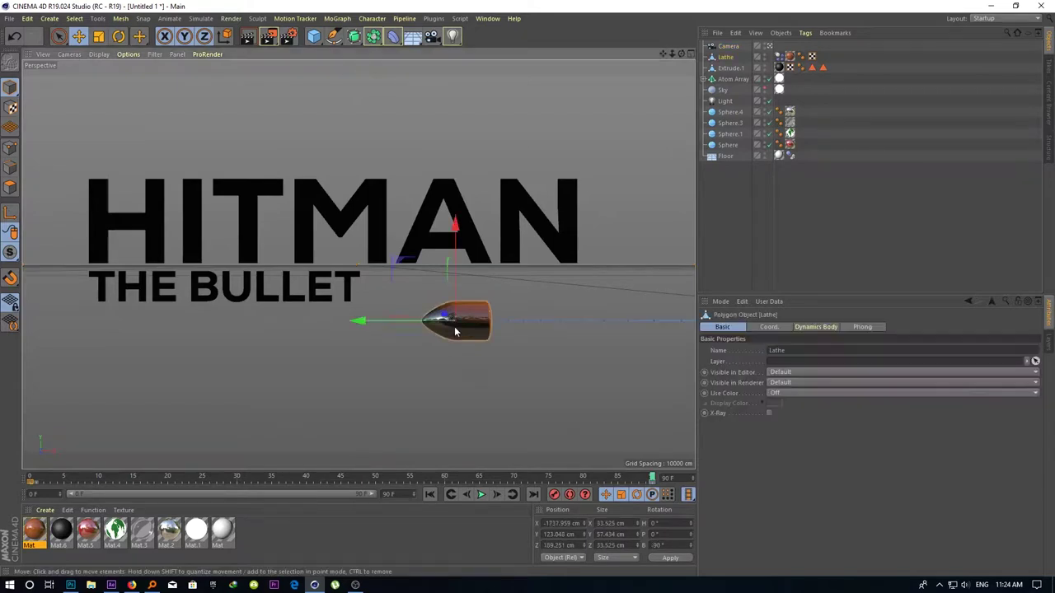
Scale the HITMAN title (Extrude.1) to about 148% and nudge it slightly down and right
left_click(330, 279)
left_click(98, 36)
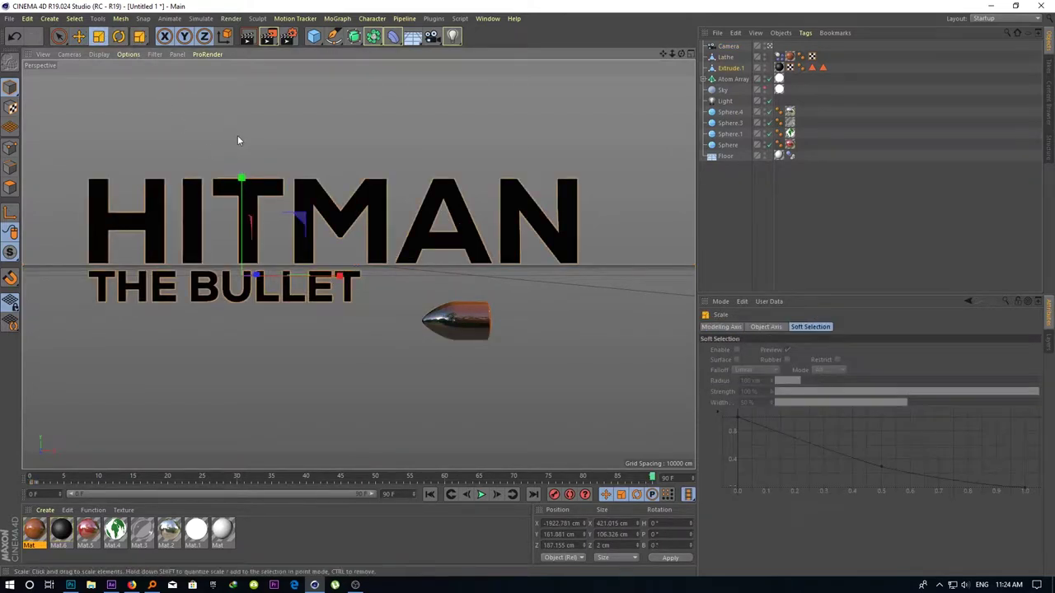
left_click_drag(242, 125, 268, 79)
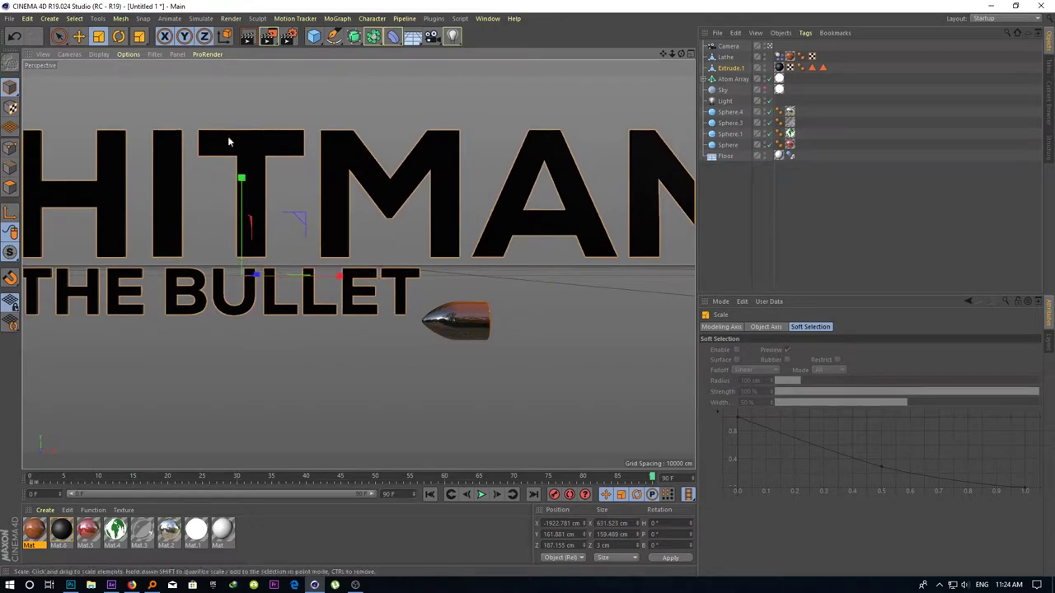
key("e")
left_click_drag(243, 198, 243, 221)
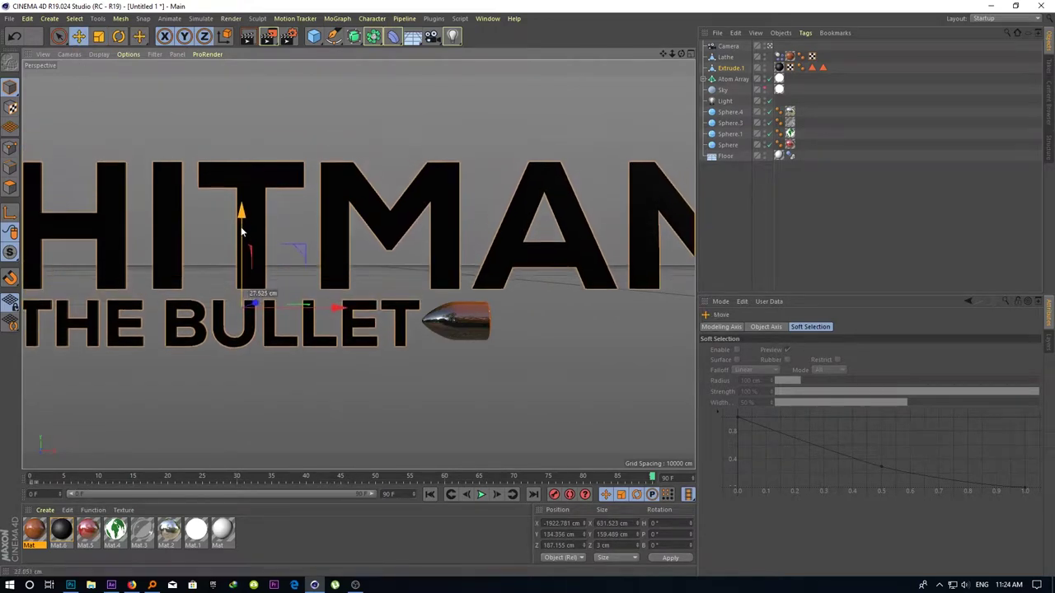
left_click_drag(299, 299, 330, 299)
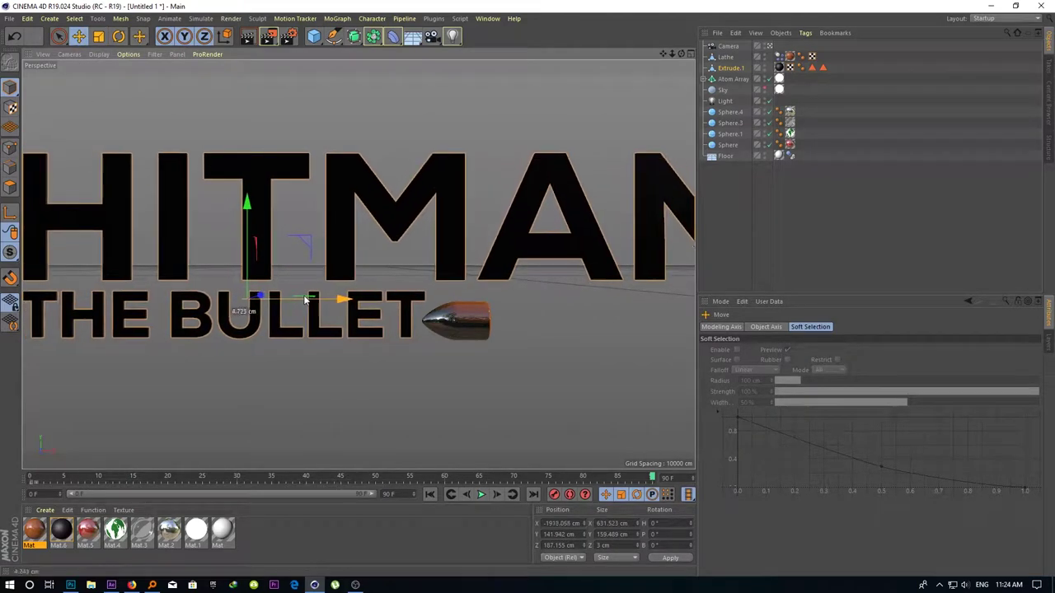
Record keys for the title's new placement at frame 90, then reselect its text object
left_click(554, 495)
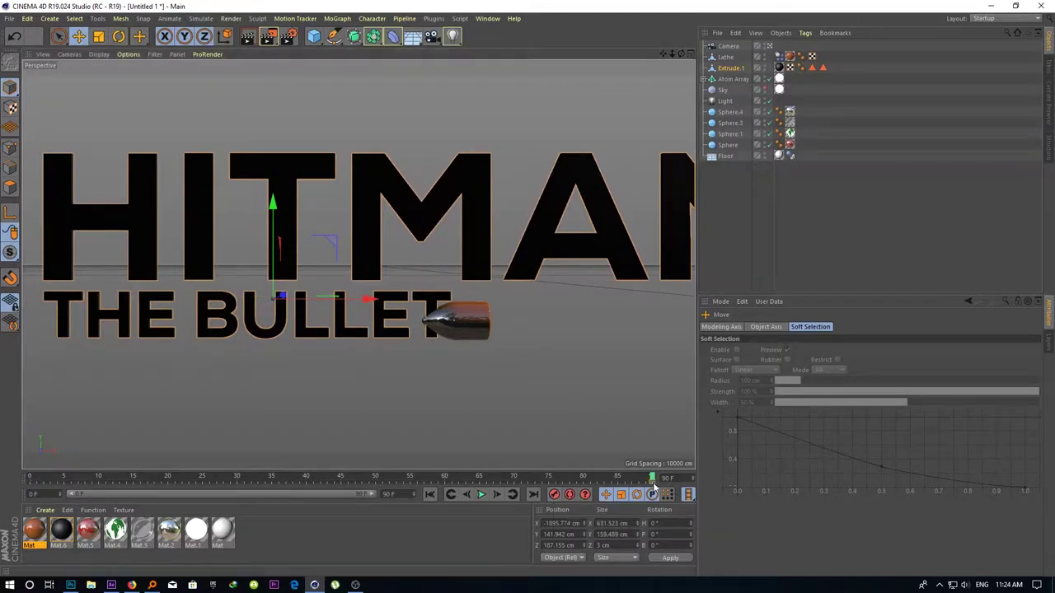
left_click(651, 483)
left_click(652, 486)
scroll(441, 260, "down", 3)
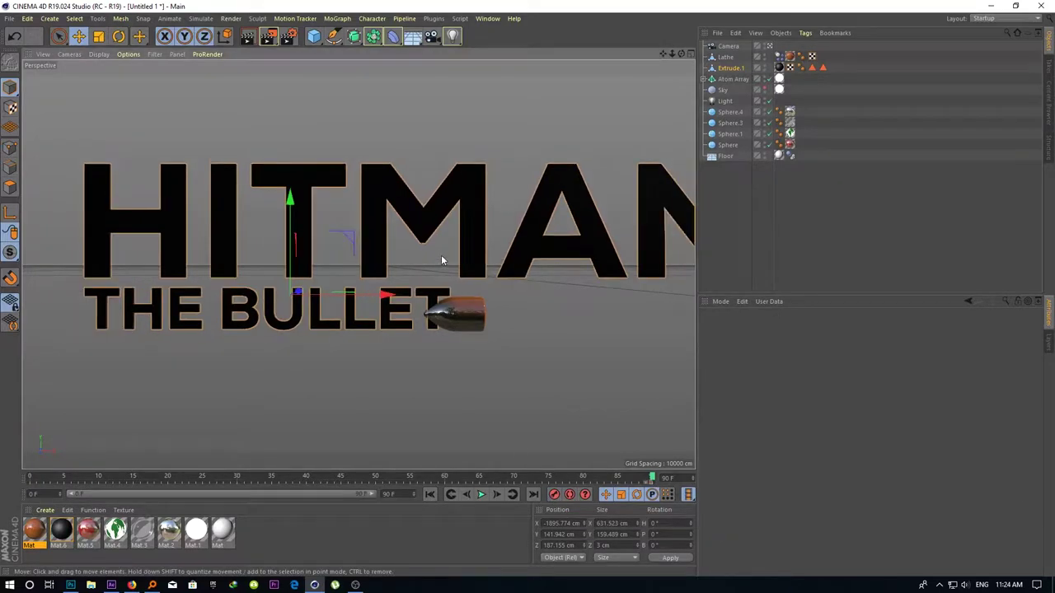
scroll(402, 272, "down", 3)
scroll(402, 272, "down", 2)
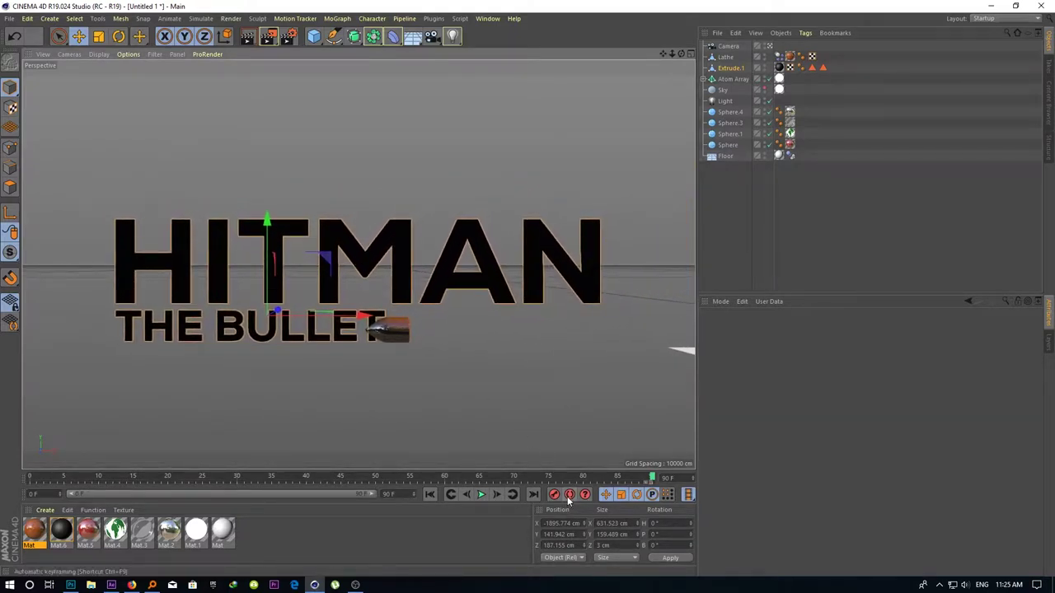
left_click(527, 198)
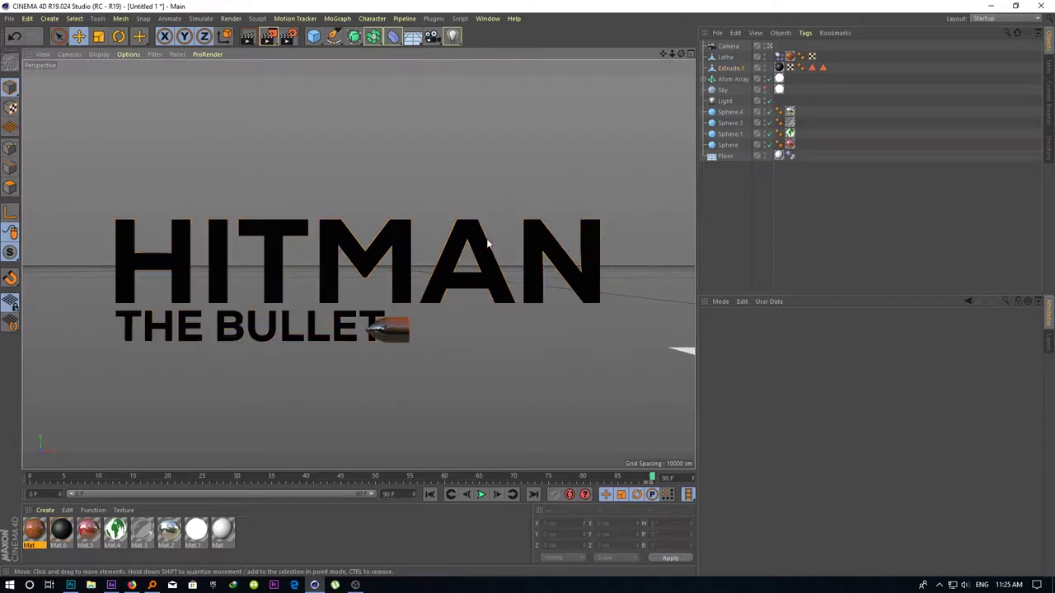
left_click(730, 68)
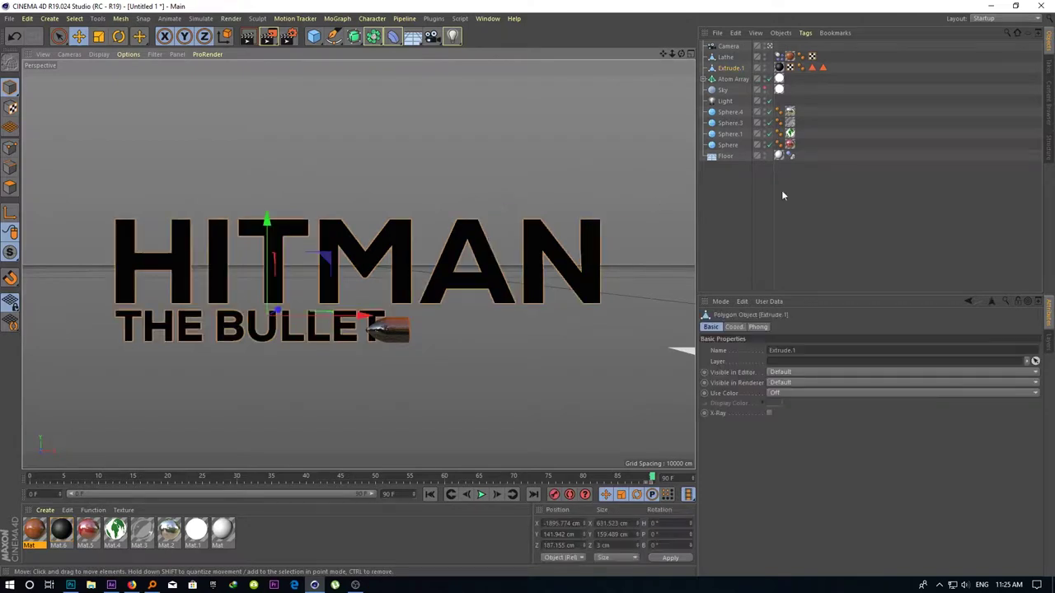
Render a preview of the title scene, then select the Light object
left_click(247, 36)
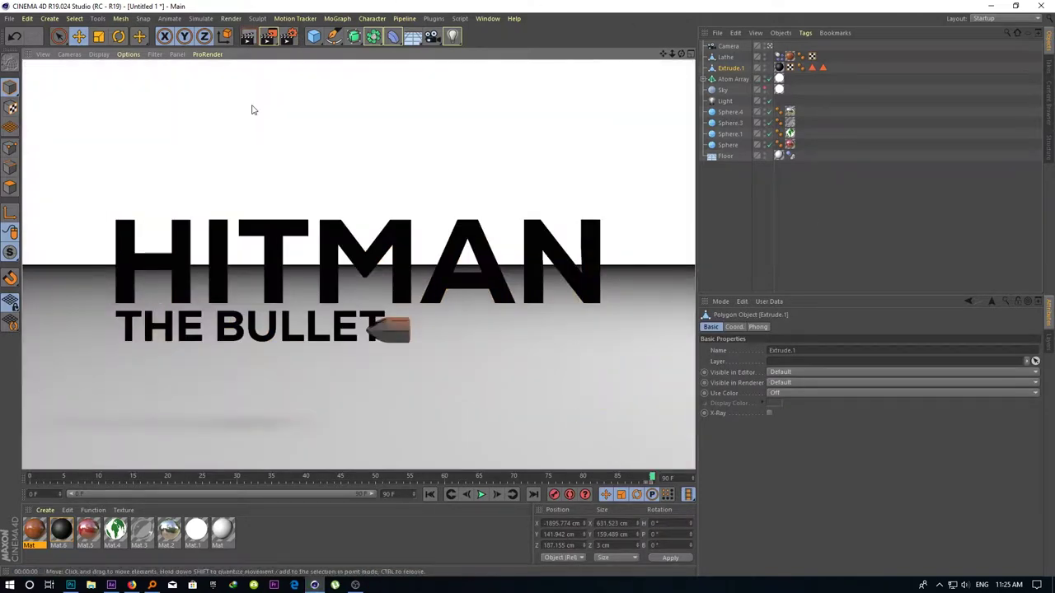
left_click(470, 395)
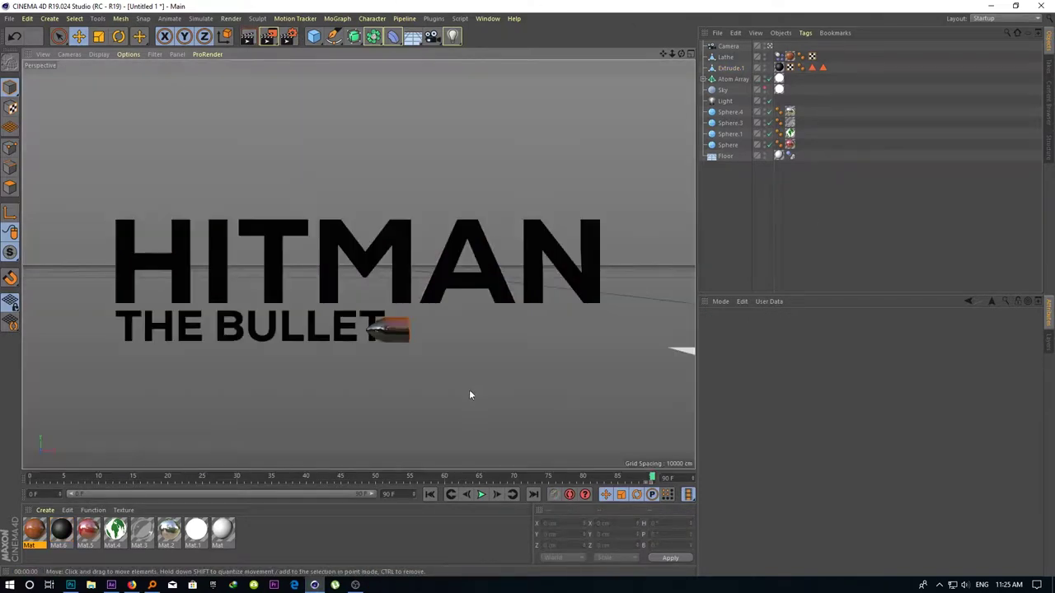
left_click(723, 91)
left_click(724, 101)
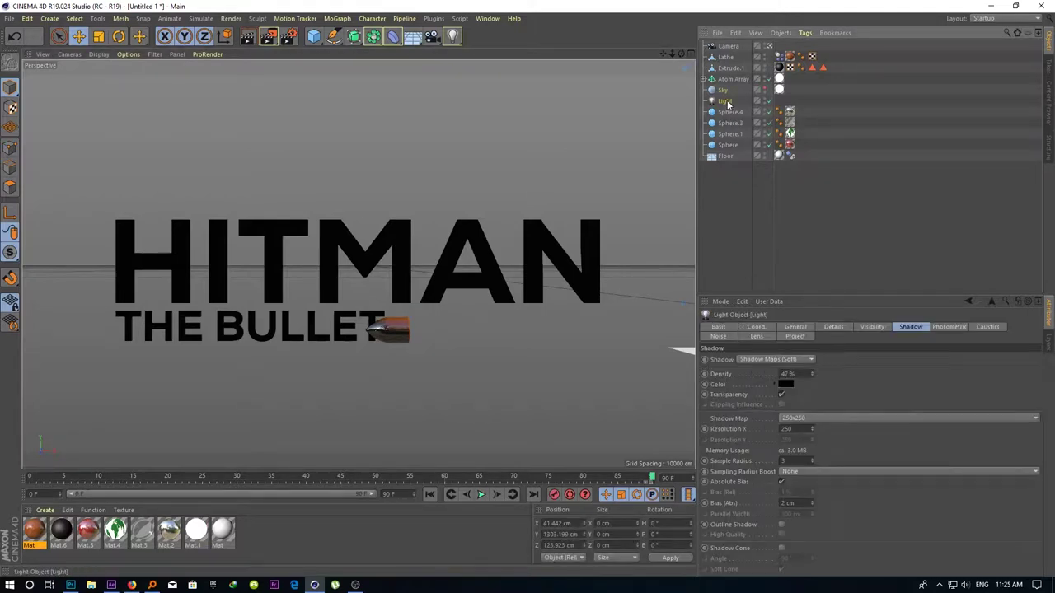
In the four-view layout, raise the light to about Y 5592 cm, then return to Perspective
middle_click(513, 167)
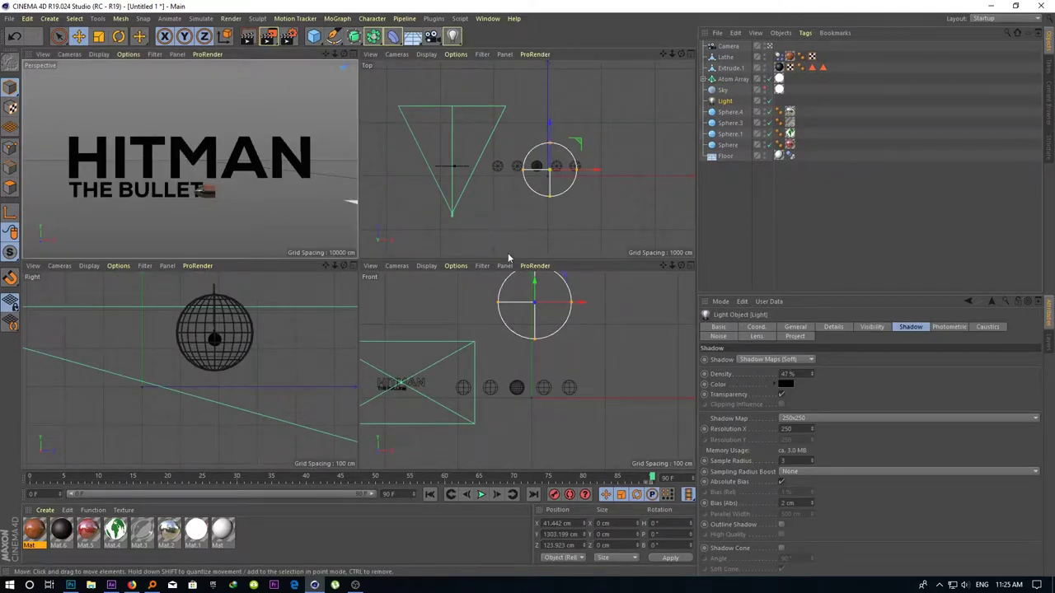
scroll(464, 323, "down", 5)
scroll(515, 363, "down", 2)
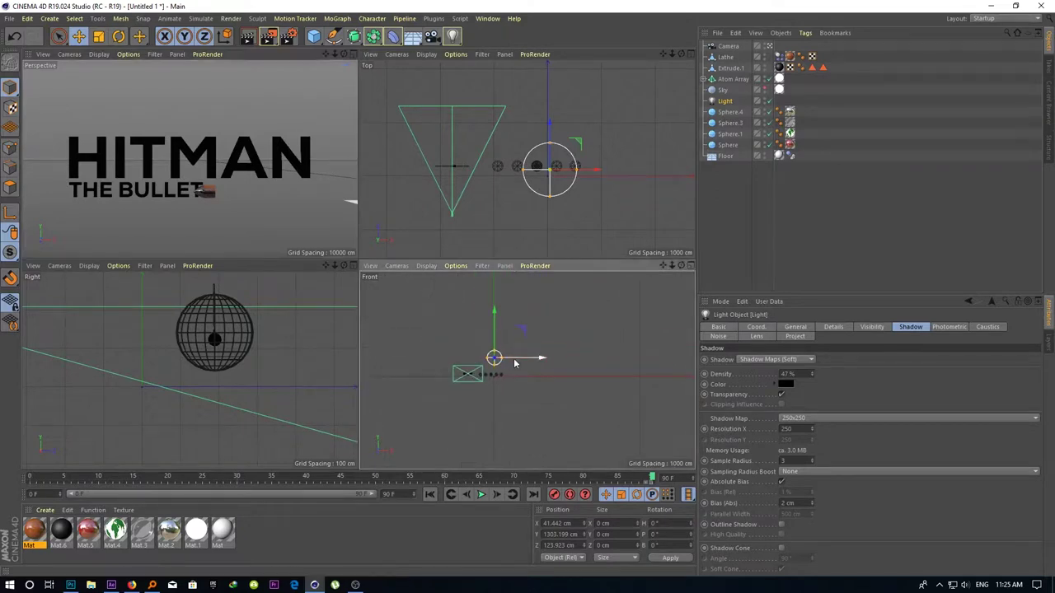
mouse_move(506, 361)
left_mouse_down()
mouse_move(500, 278)
mouse_move(486, 298)
left_mouse_up()
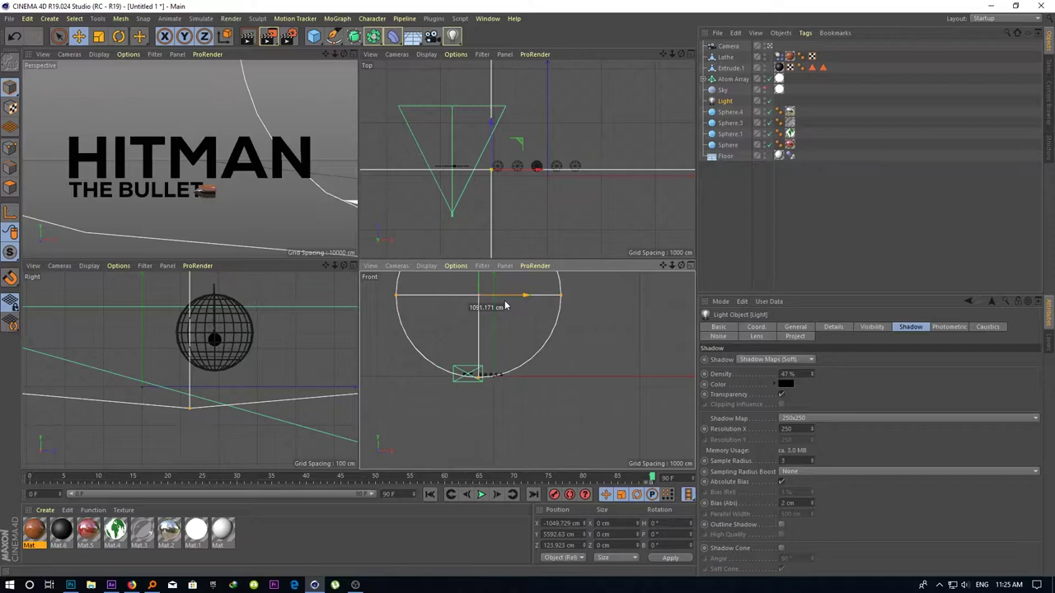
middle_click(243, 152)
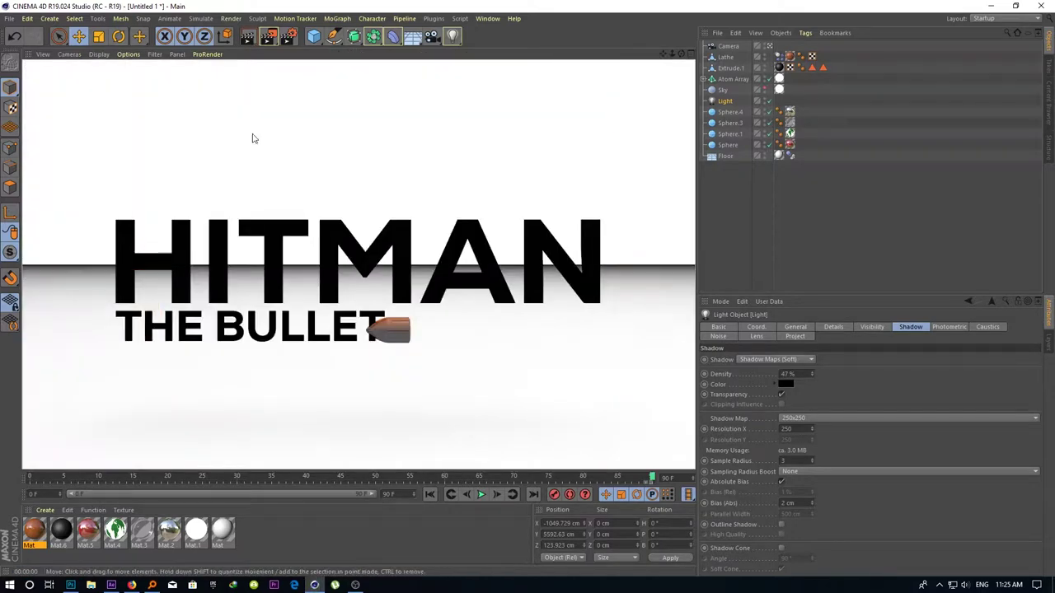
left_click(254, 138)
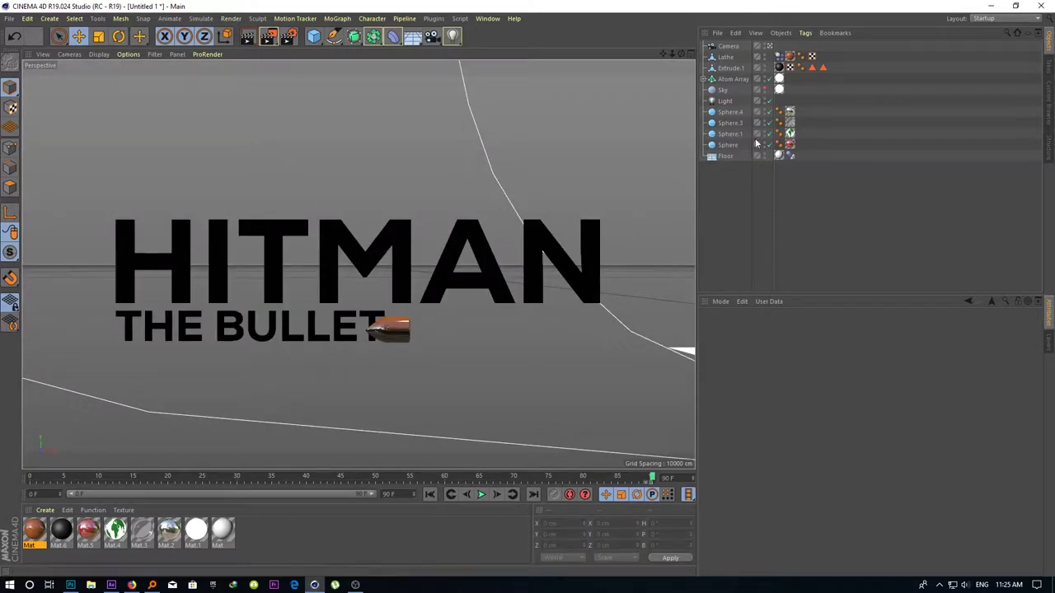
Render a preview of the scene with the Floor still visible
left_click(725, 156)
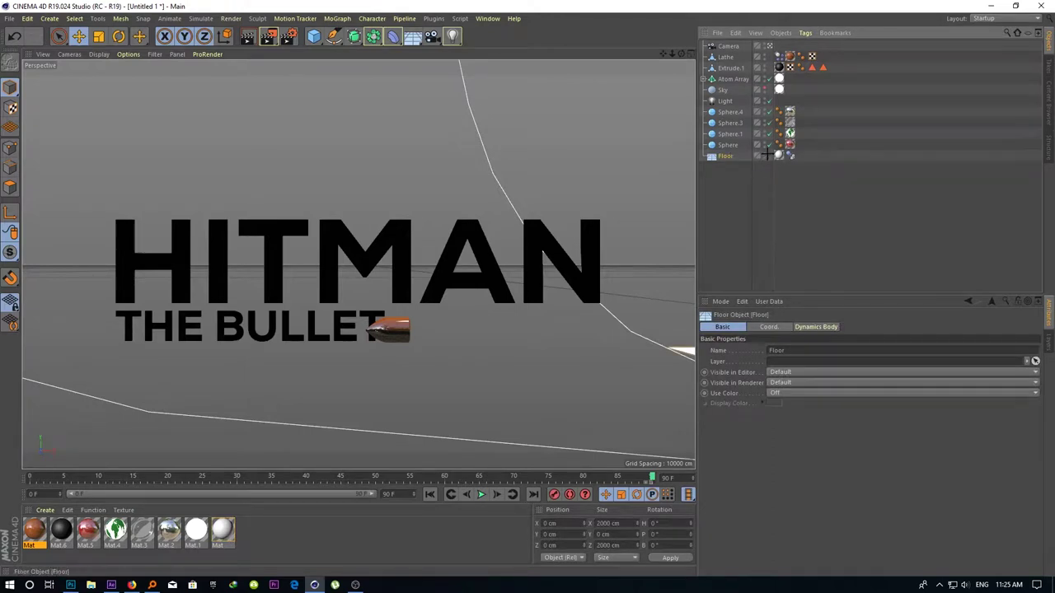
left_click(767, 157)
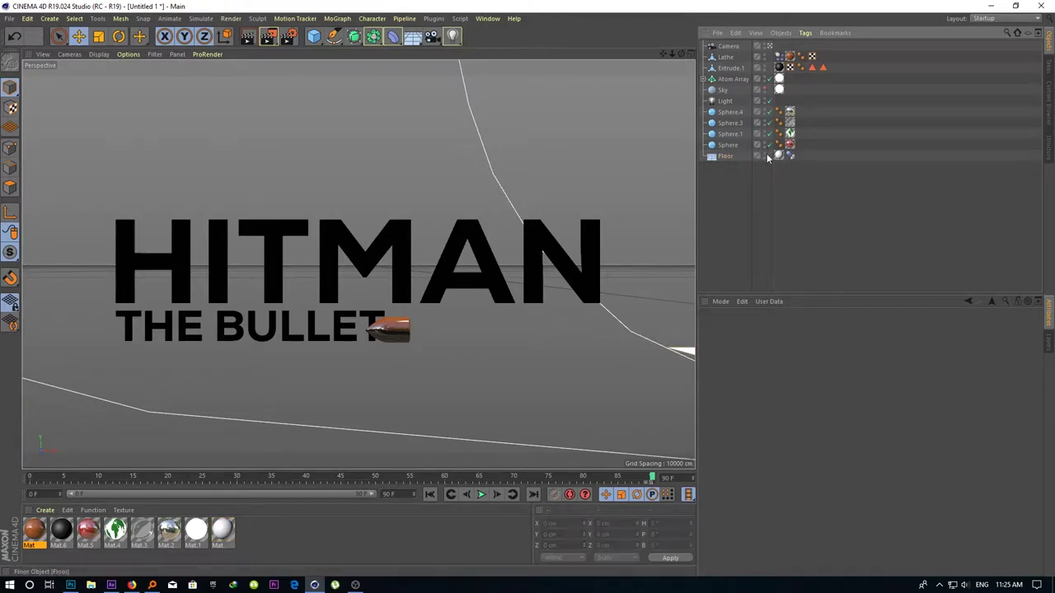
left_click(247, 36)
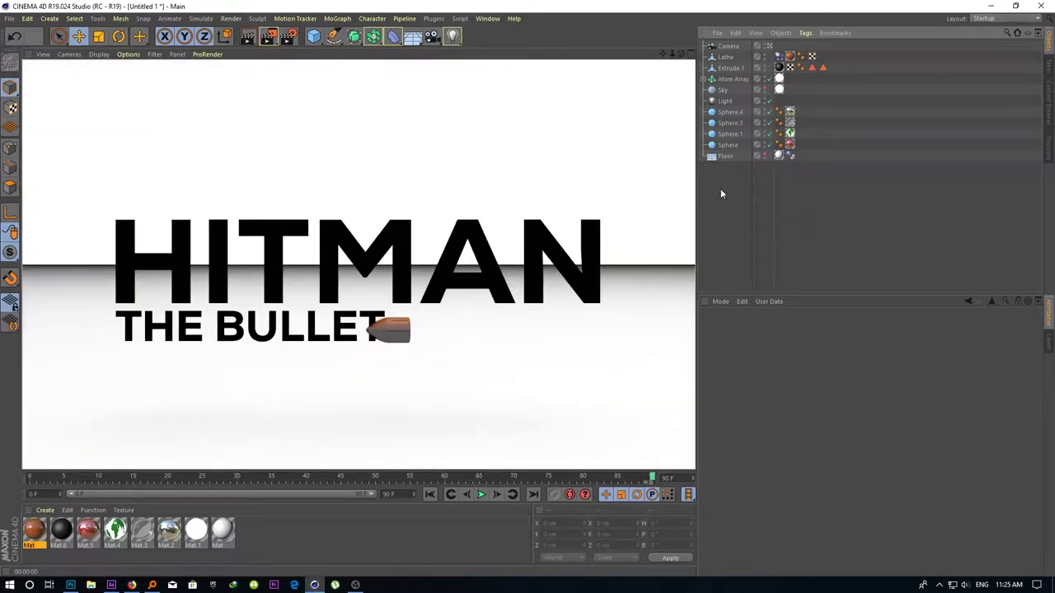
left_click(763, 158)
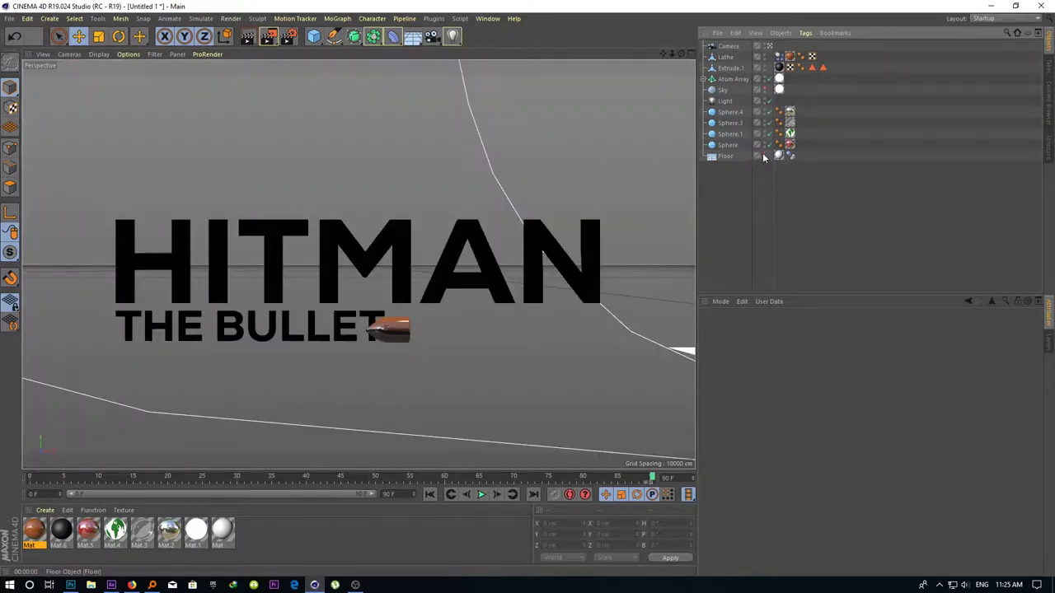
Give the Floor a Compositing tag with Seen by Camera off, preview the render, then return to Perspective
right_click(730, 157)
mouse_move(791, 157)
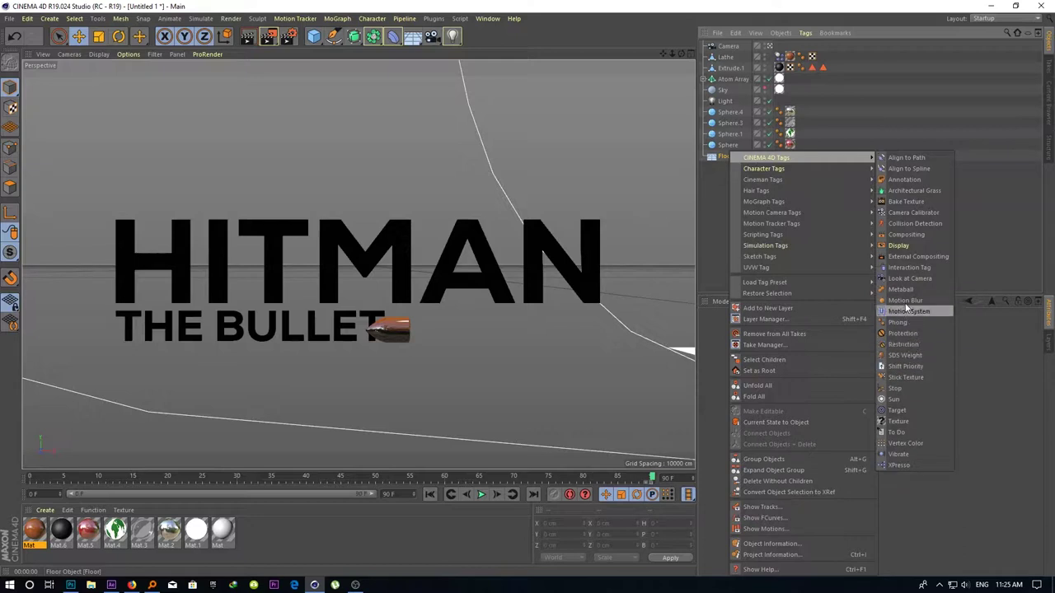
left_click(906, 234)
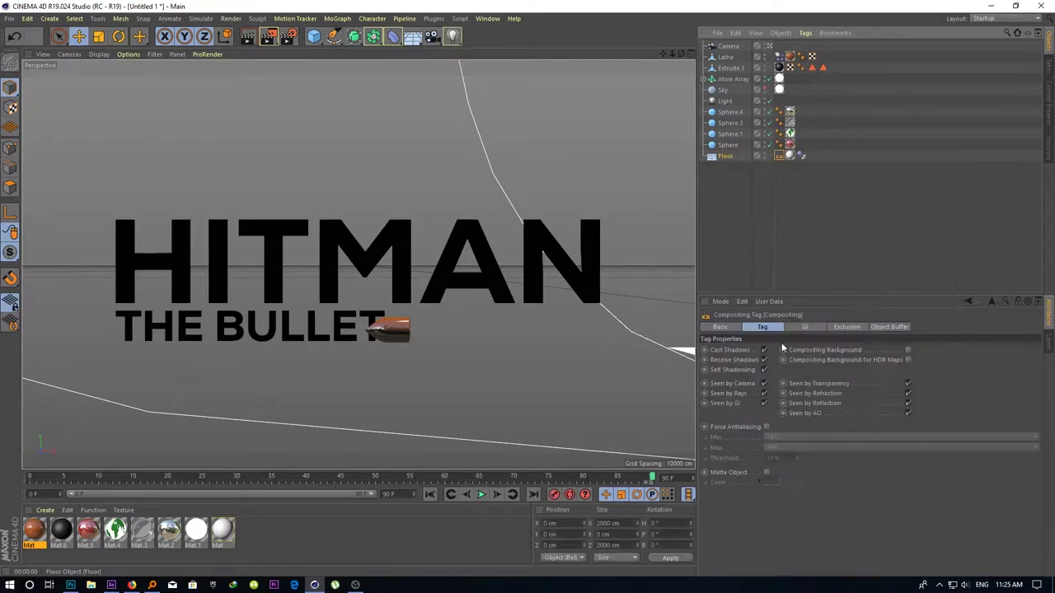
left_click(764, 383)
left_click(247, 37)
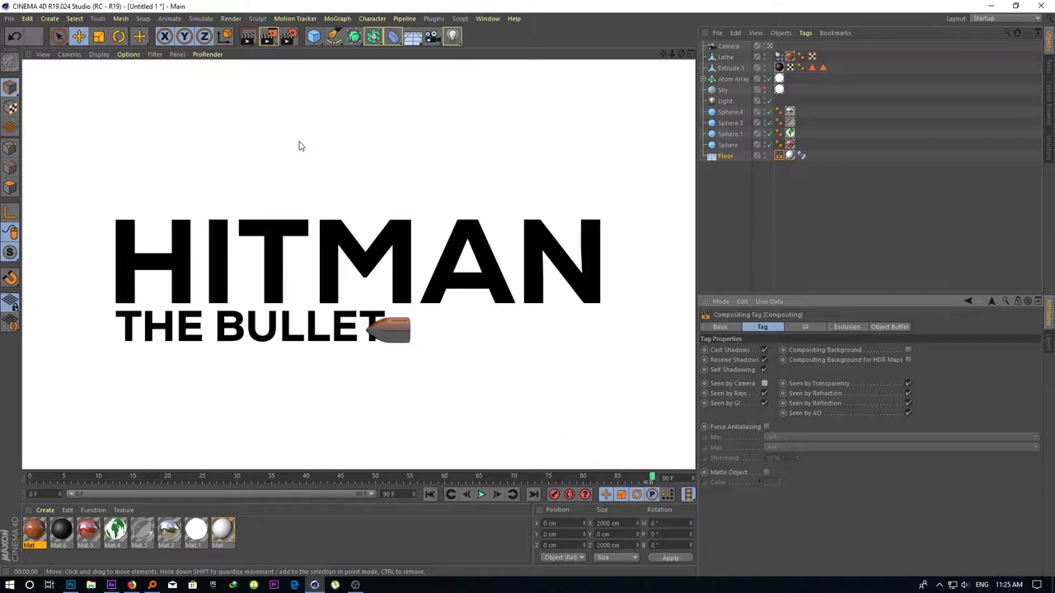
mouse_move(328, 478)
left_mouse_down()
mouse_move(62, 476)
mouse_move(322, 469)
mouse_move(649, 442)
left_mouse_up()
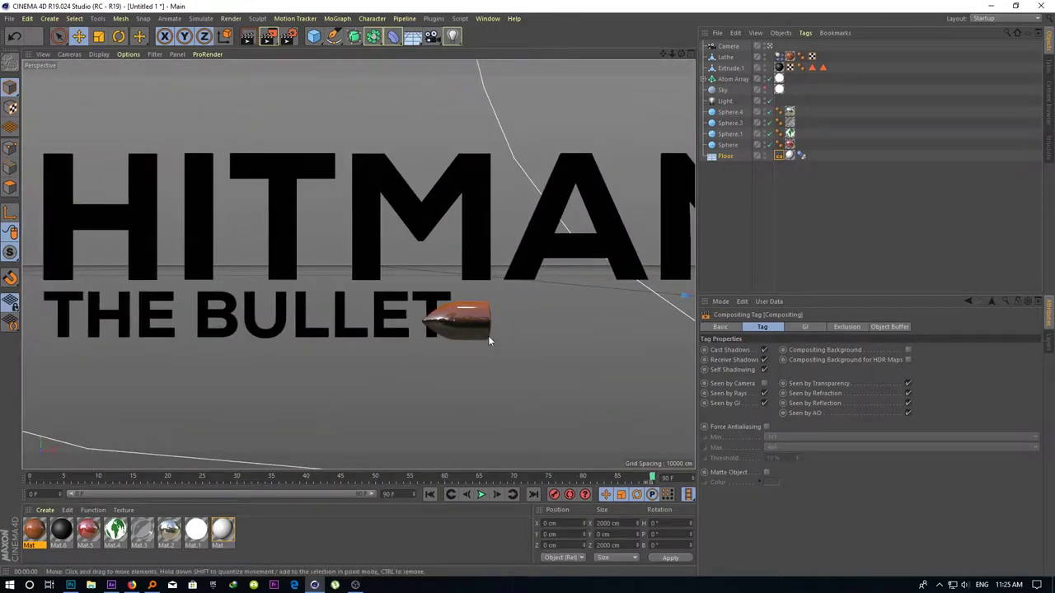
scroll(453, 316, "down", 3)
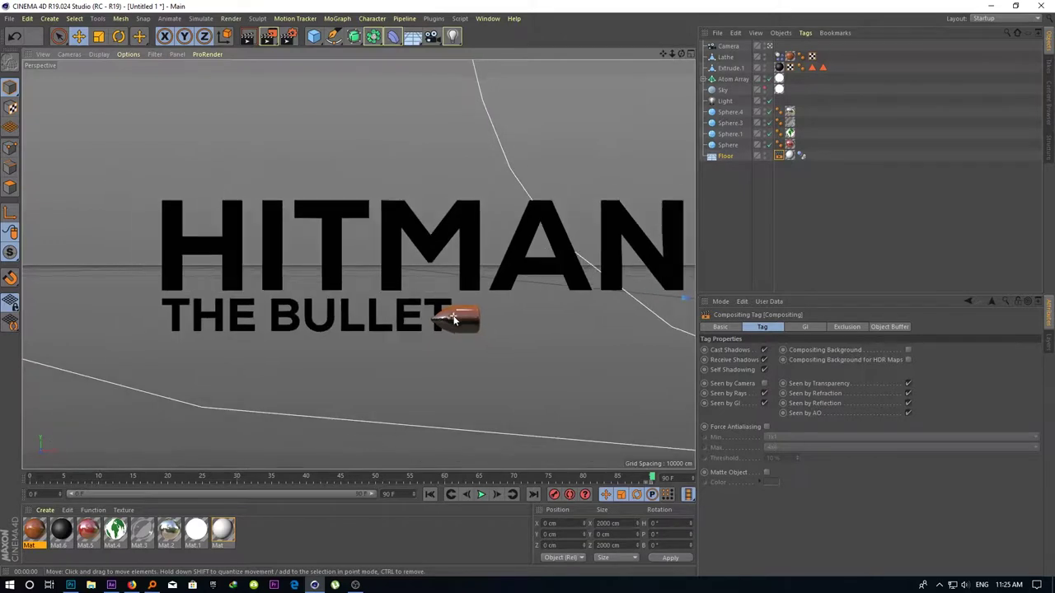
Select the Camera, zoom the viewport out, and rewind the playhead to about frame 5
scroll(399, 309, "down", 2)
scroll(398, 309, "up", 3)
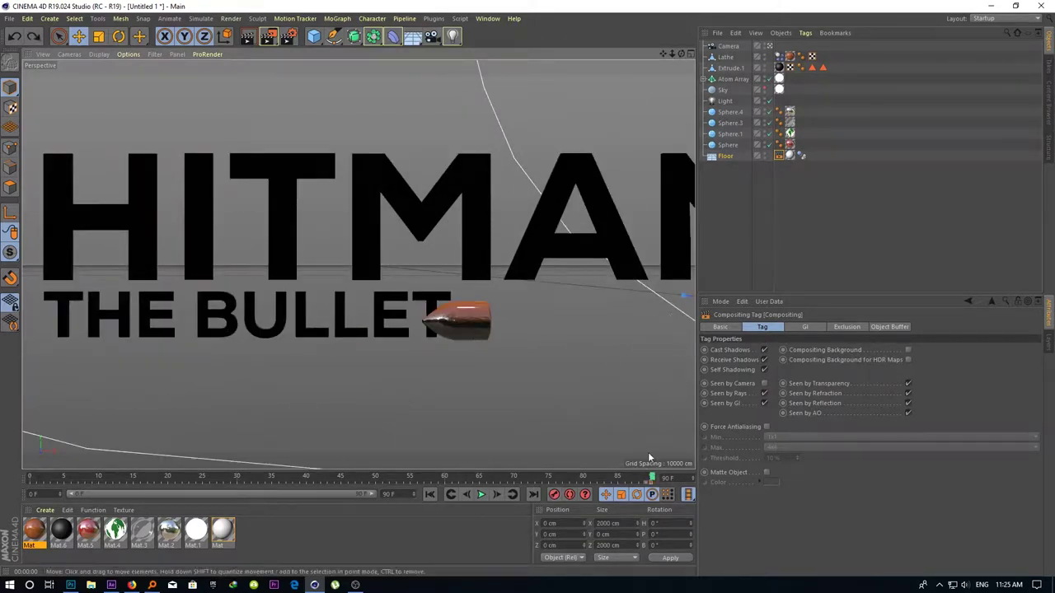
left_click(728, 45)
scroll(397, 282, "down", 2)
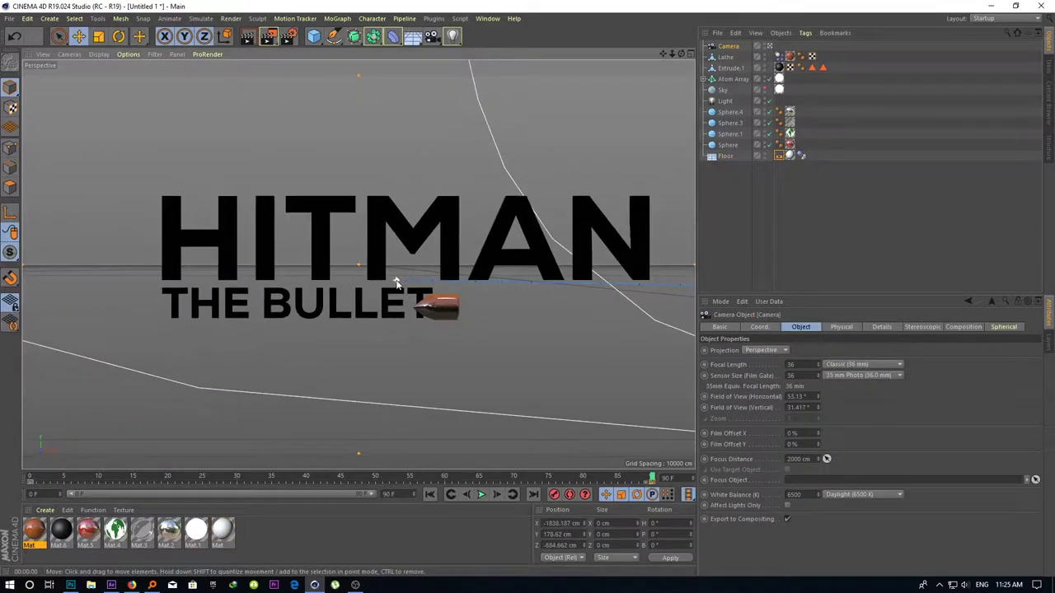
scroll(341, 294, "down", 1)
scroll(342, 294, "down", 1)
scroll(342, 293, "down", 1)
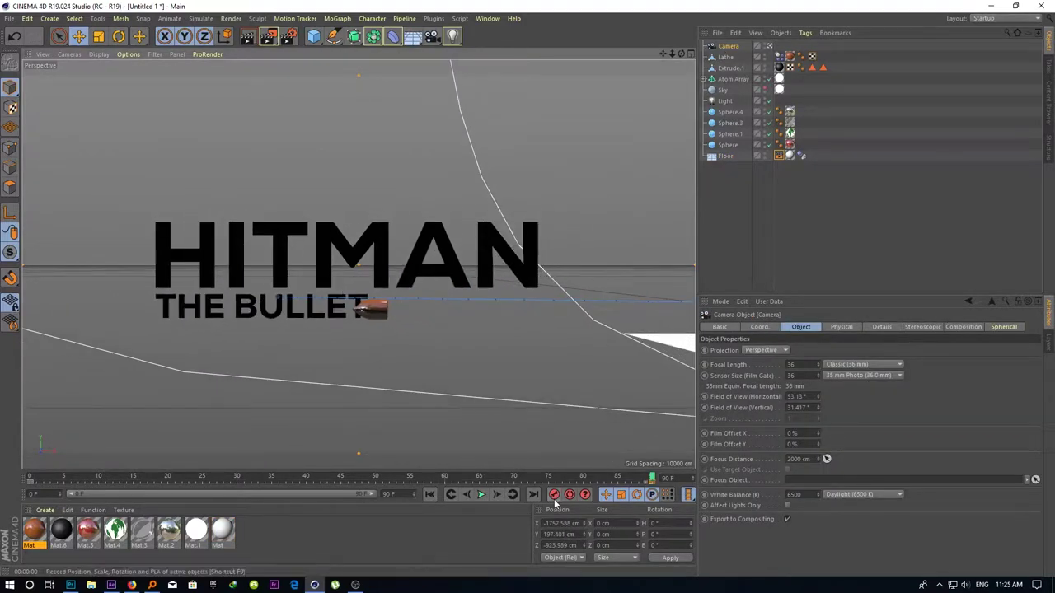
mouse_move(622, 478)
left_mouse_down()
mouse_move(2, 428)
mouse_move(156, 426)
left_mouse_up()
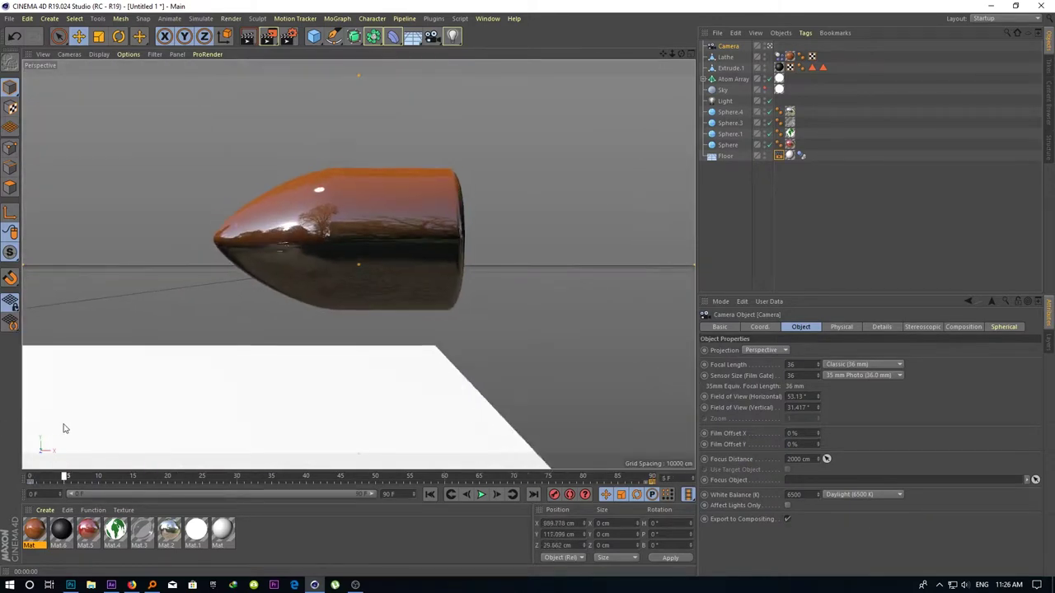
Add a Voronoi Fracture from the MoGraph menu and nest the dark sphere Sphere.4 under it
left_click(162, 164)
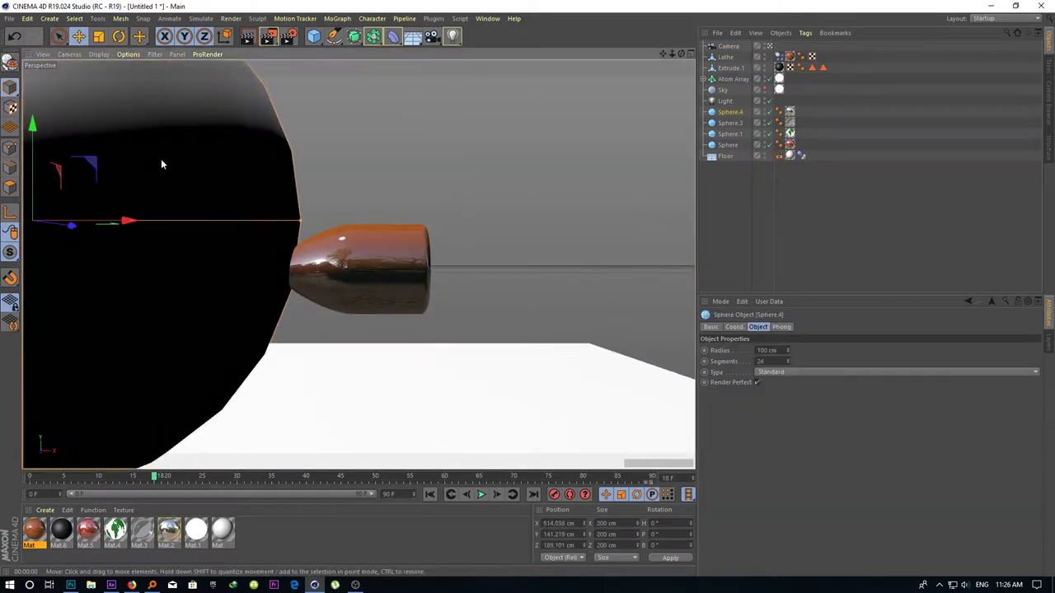
left_click(369, 43)
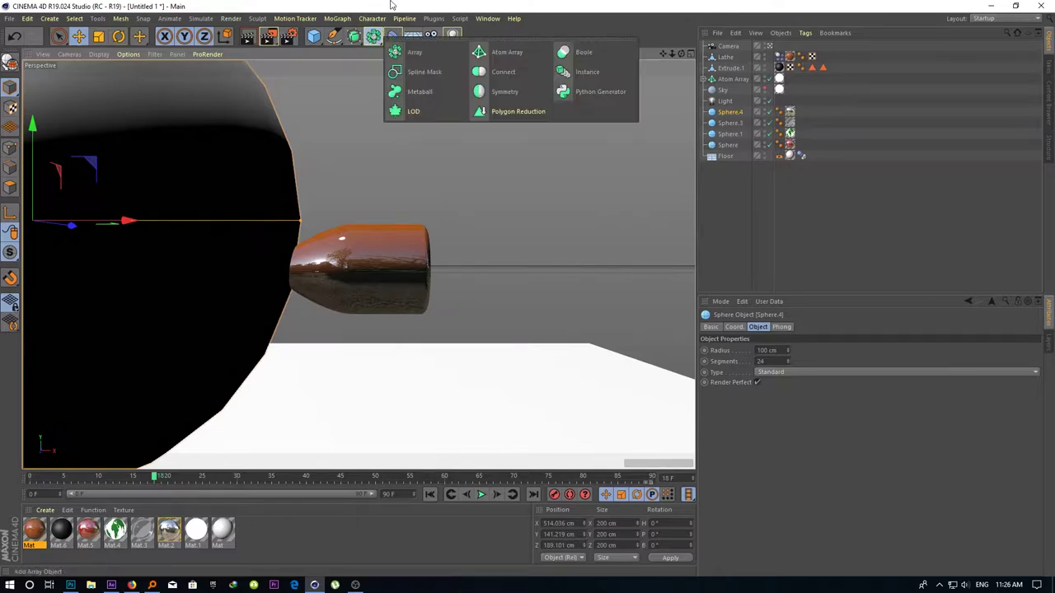
left_click(311, 40)
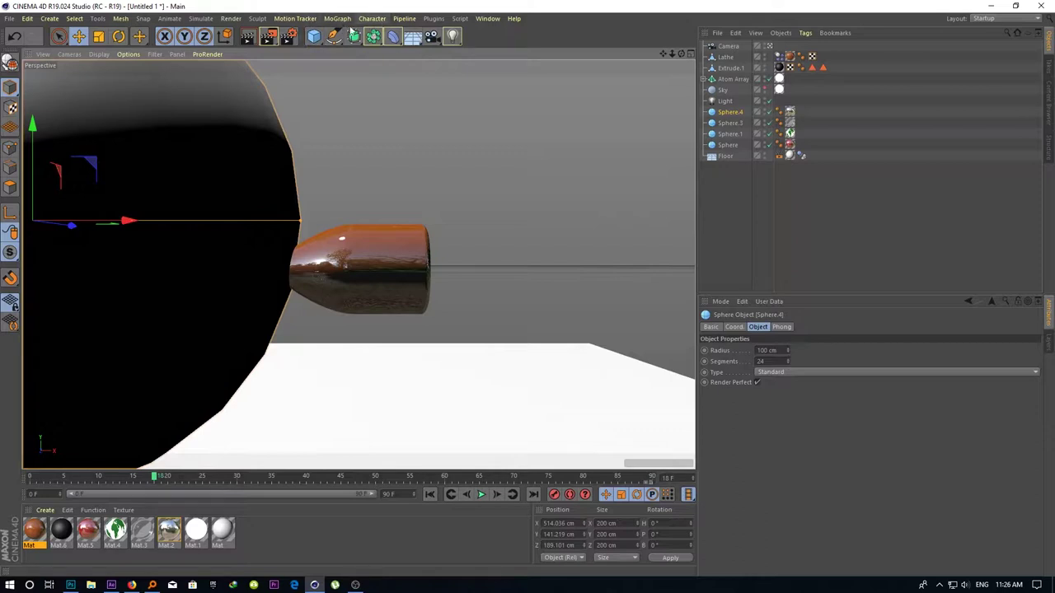
left_click(393, 36)
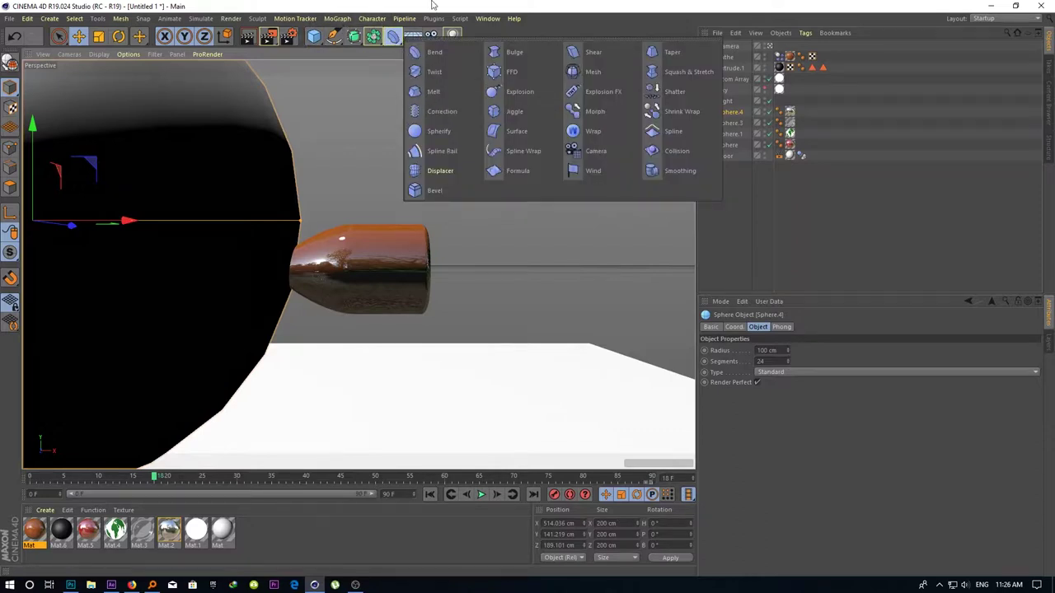
left_click(373, 37)
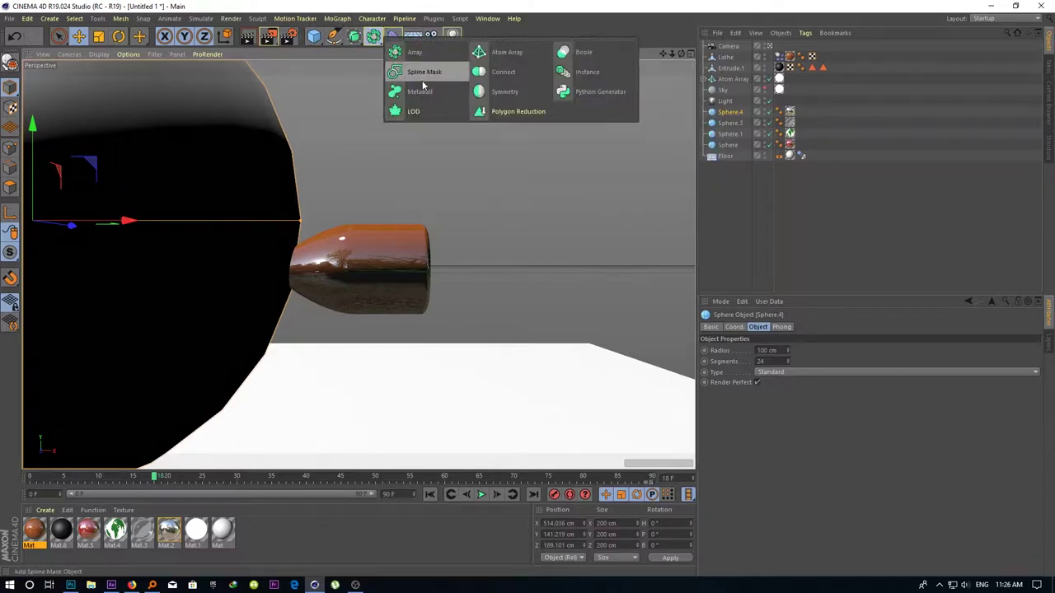
left_click(352, 38)
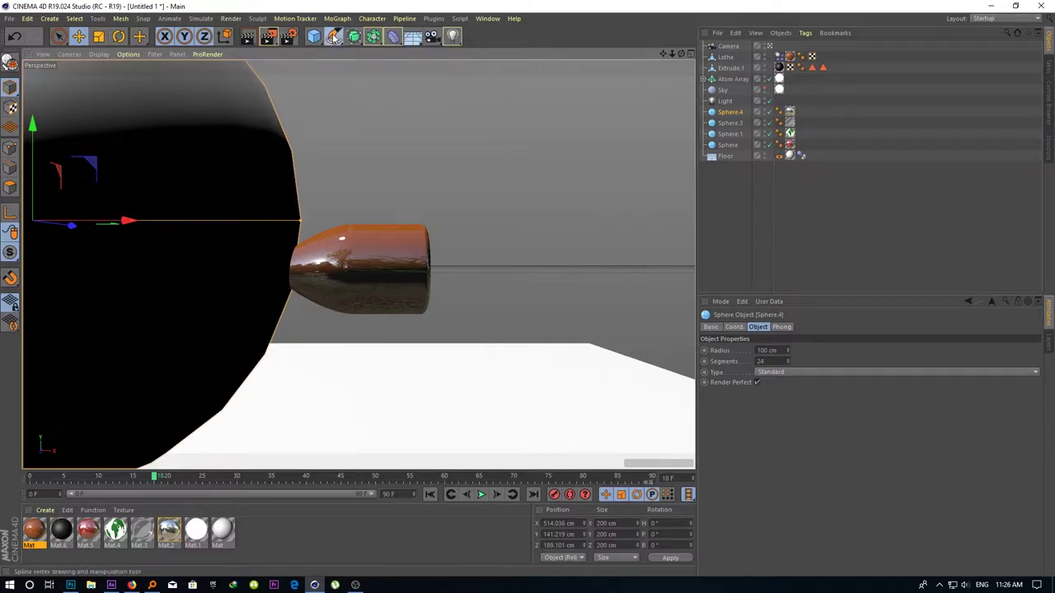
left_click(333, 36)
left_click(314, 38)
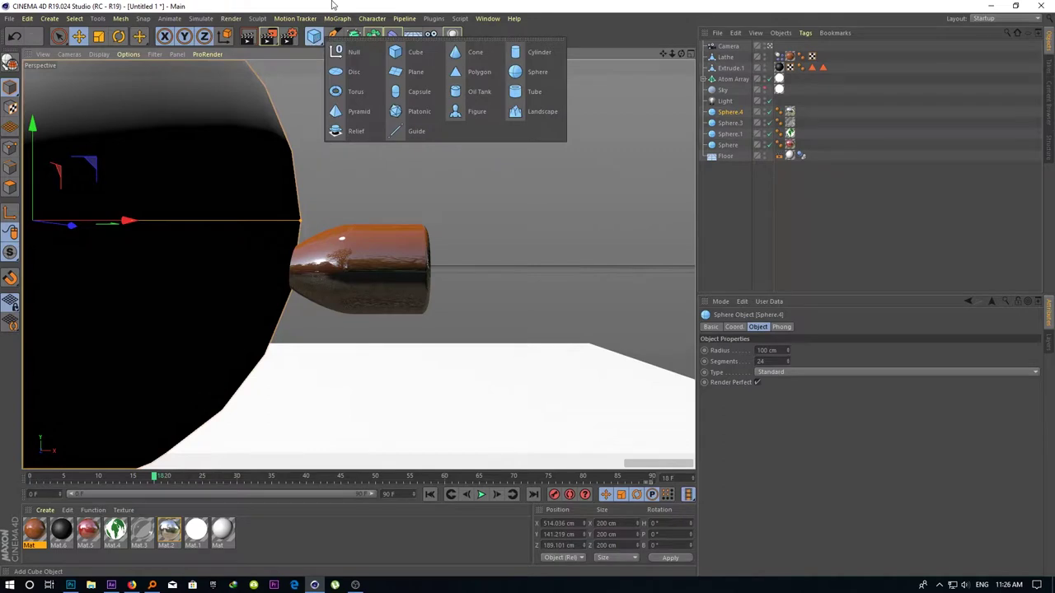
left_click(310, 19)
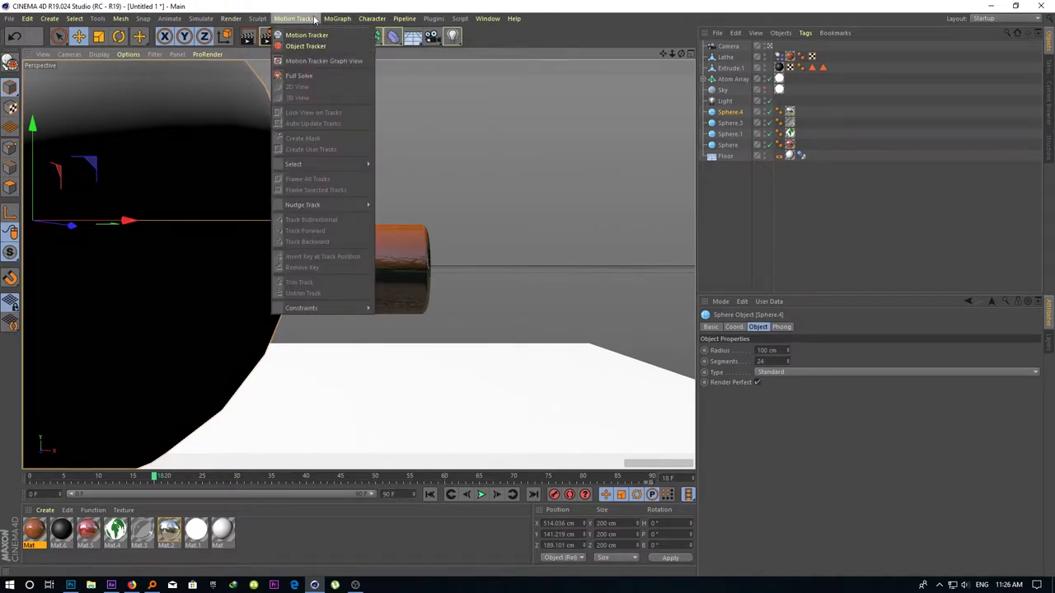
left_click(357, 173)
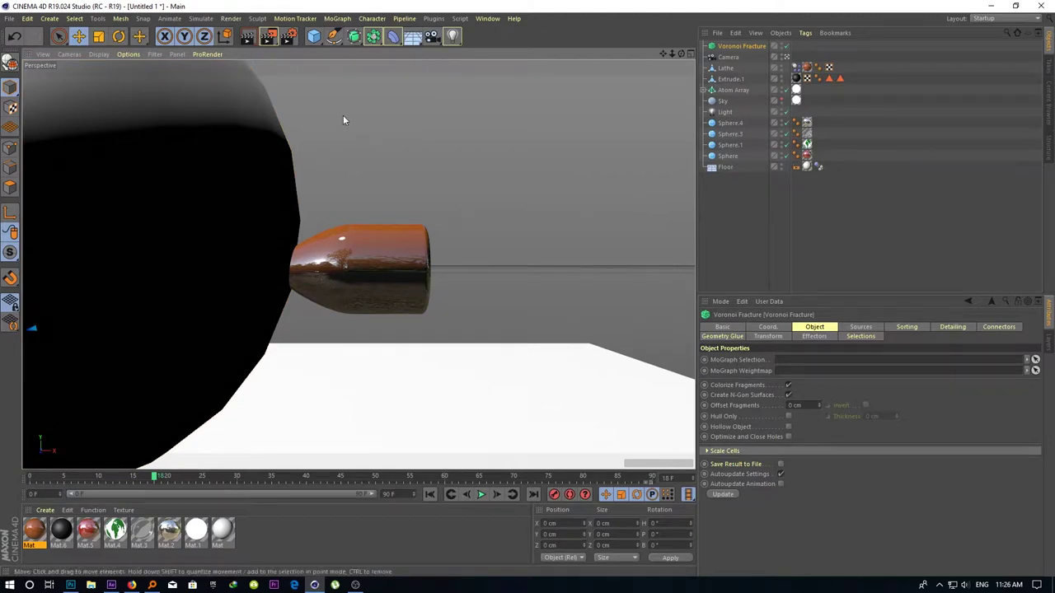
left_click(298, 153)
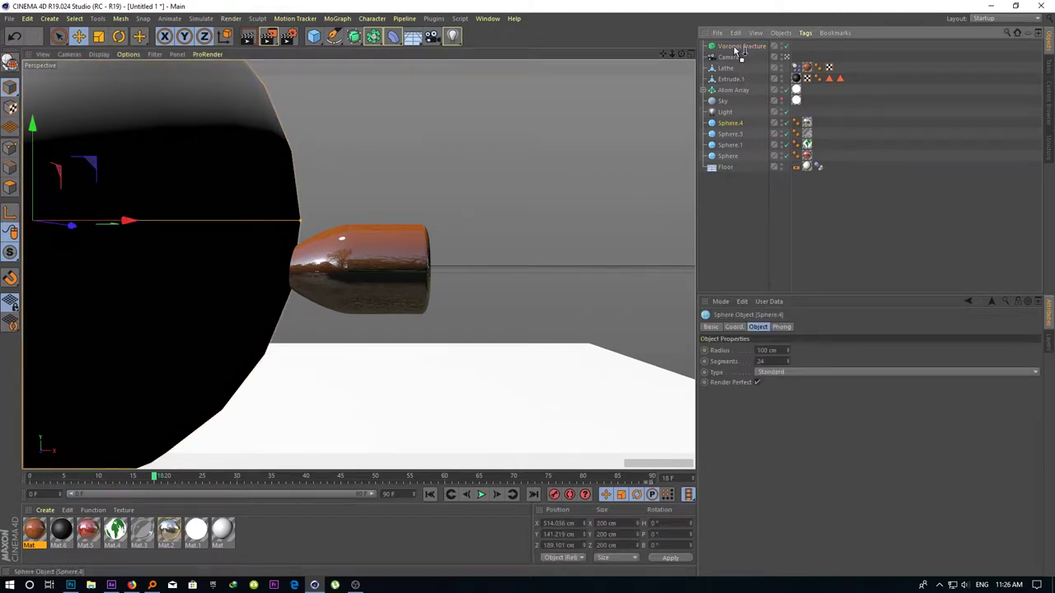
left_click_drag(736, 49, 735, 48)
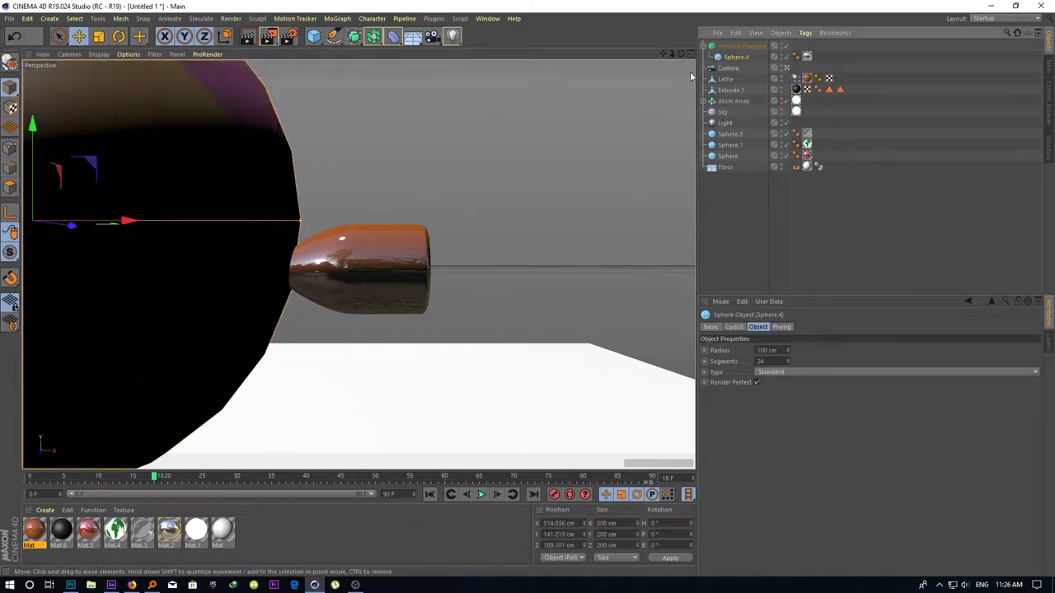
Tag Voronoi Fracture with a Dynamics Body set to On Collision, then scrub to see Sphere.4 shatter
right_click(733, 47)
mouse_move(766, 53)
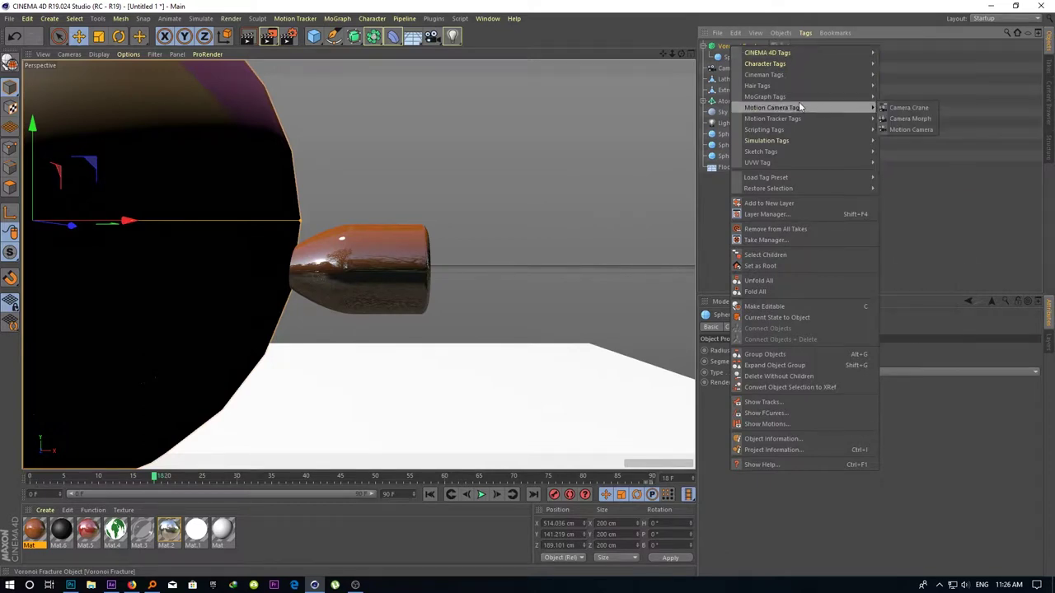
mouse_move(789, 140)
left_click(891, 151)
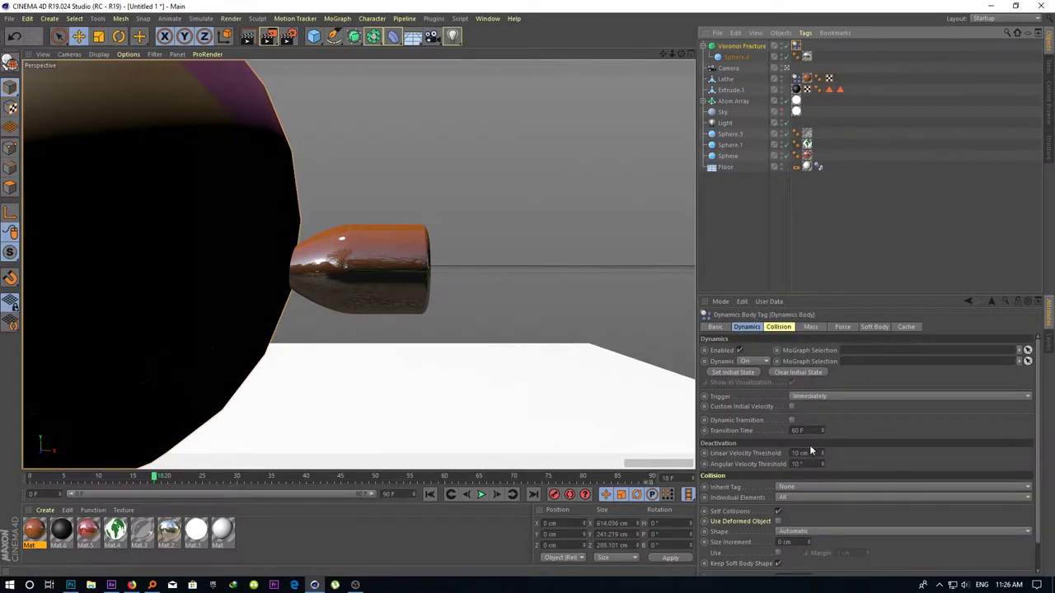
left_click(815, 397)
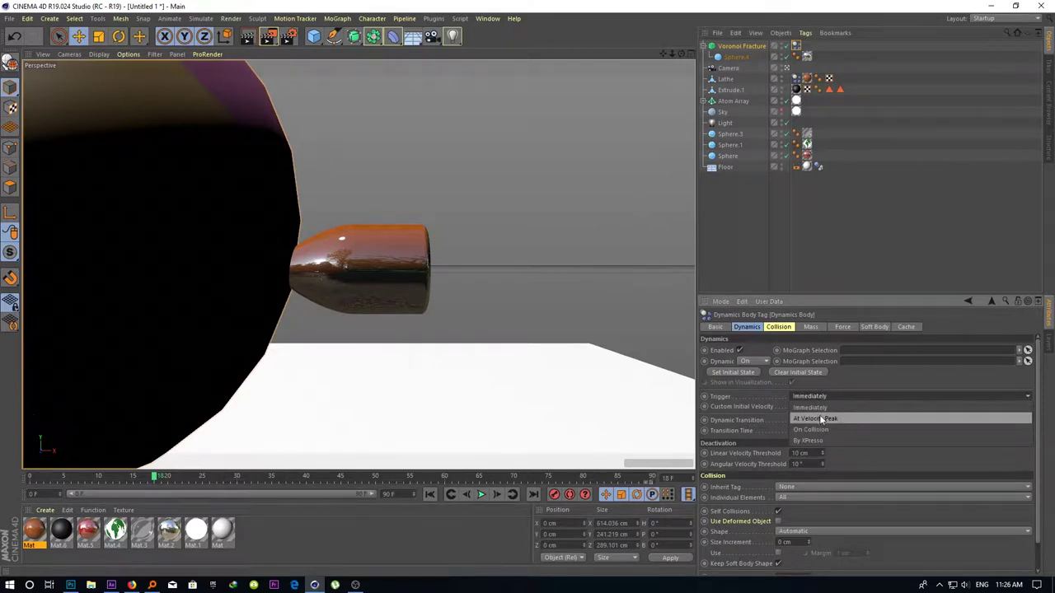
left_click(825, 430)
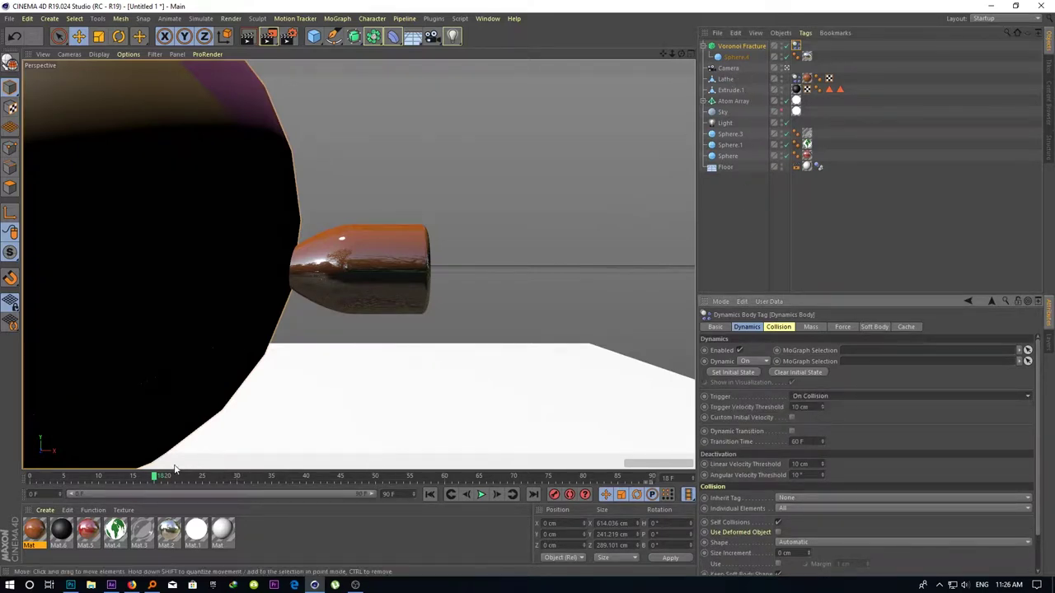
mouse_move(157, 477)
left_mouse_down()
mouse_move(300, 481)
mouse_move(258, 478)
left_mouse_up()
left_click(419, 238)
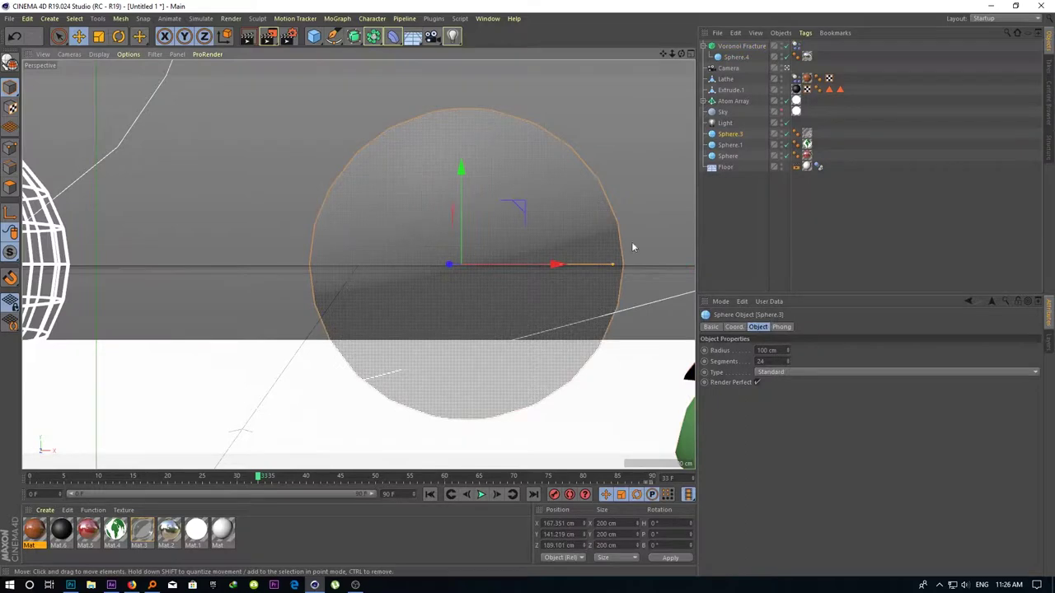
Add a second Voronoi Fracture (Voronoi Fracture.1) and nest Sphere.3 inside it
left_click(336, 18)
left_click(354, 172)
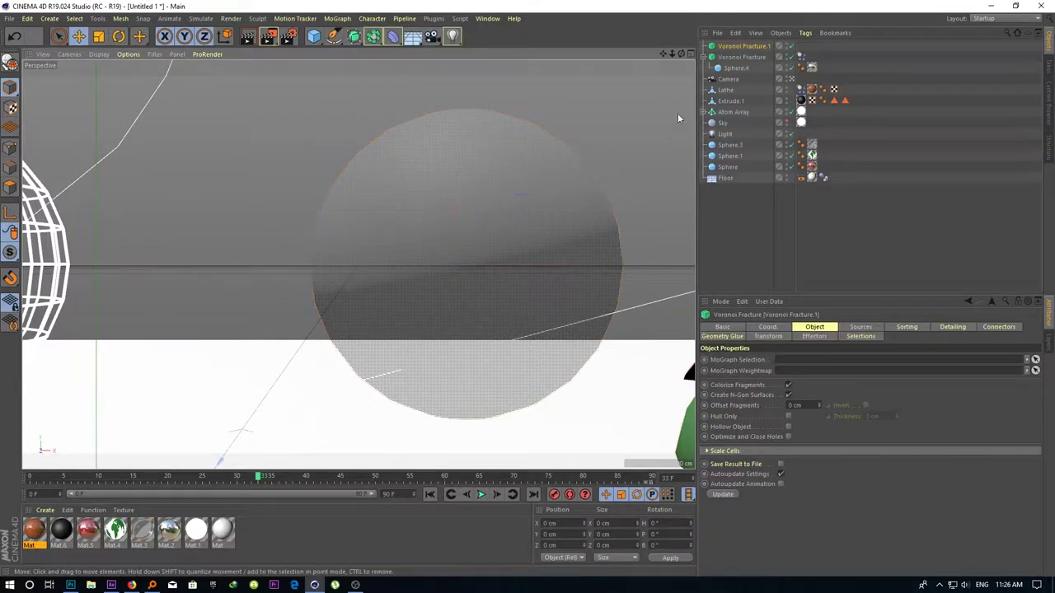
left_click(732, 145)
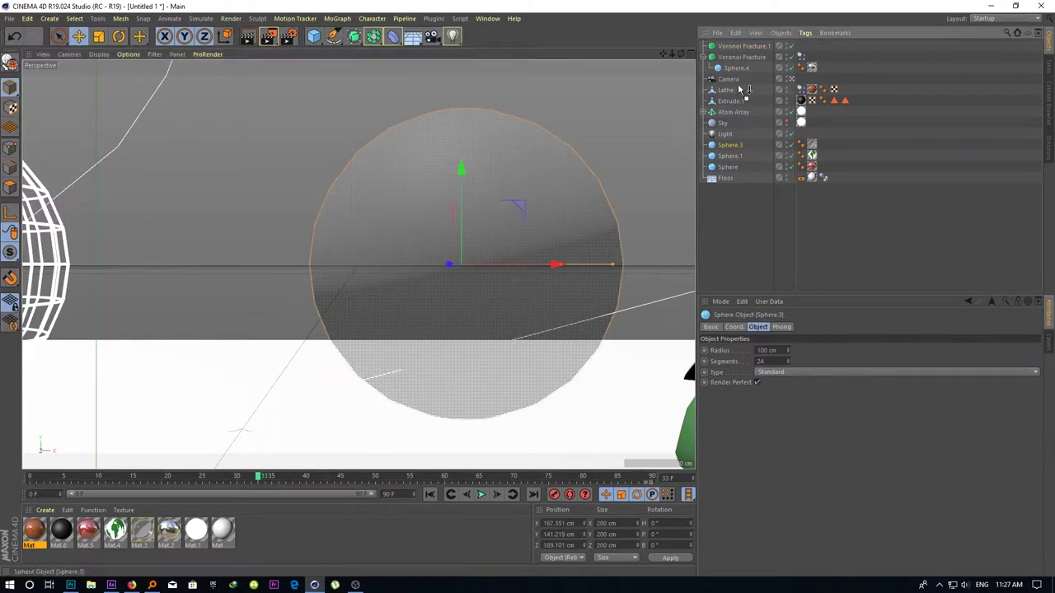
left_click_drag(735, 50, 736, 47)
left_click(736, 47)
Give Voronoi Fracture.1 a Dynamics Body tag triggered On Collision, and scrub to frame 40 to check it
right_click(734, 48)
mouse_move(770, 53)
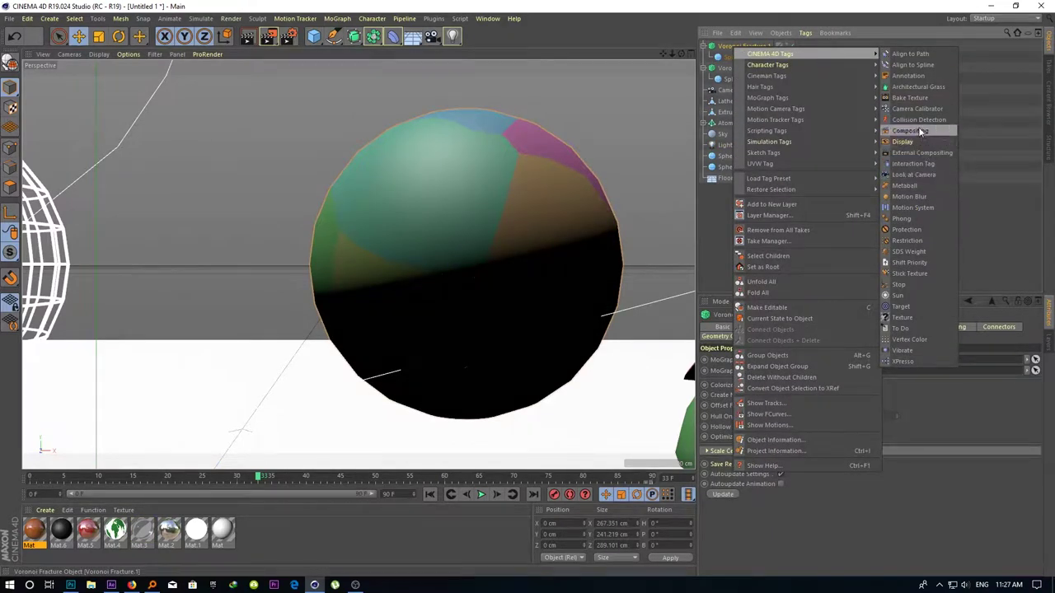
mouse_move(795, 141)
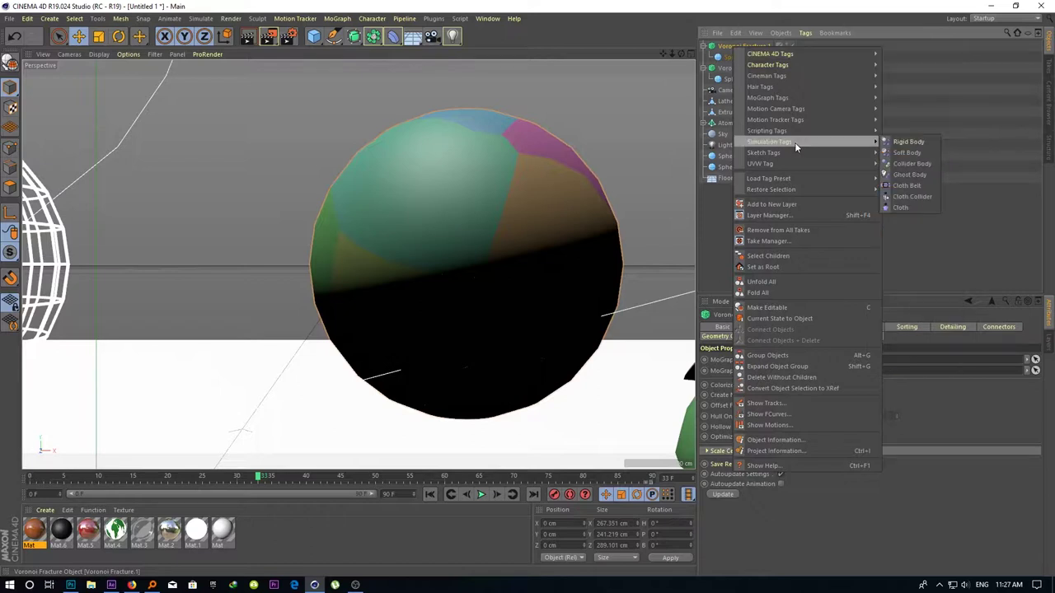
left_click(903, 144)
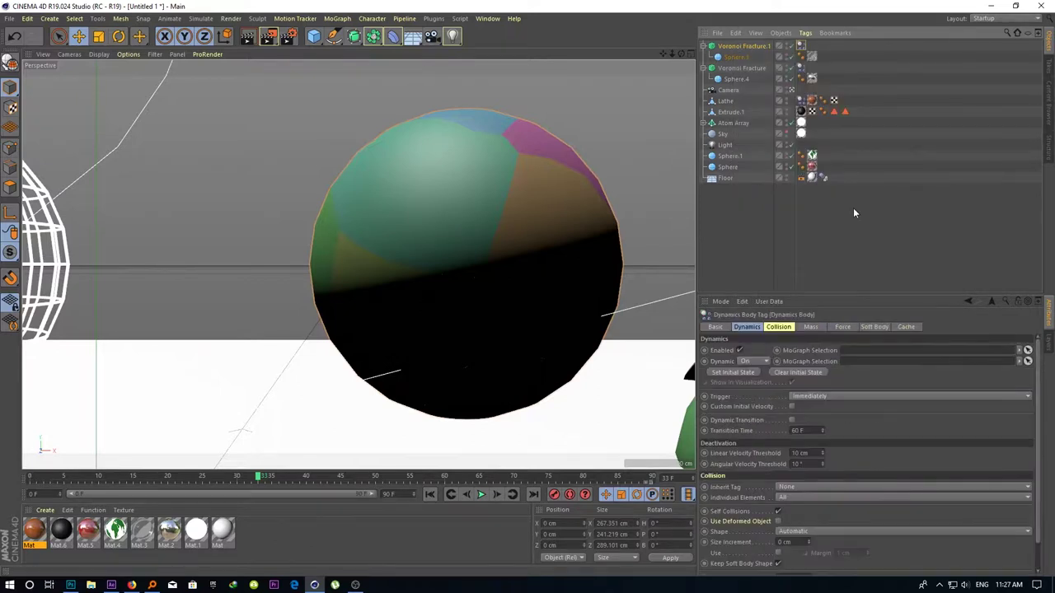
left_click(801, 396)
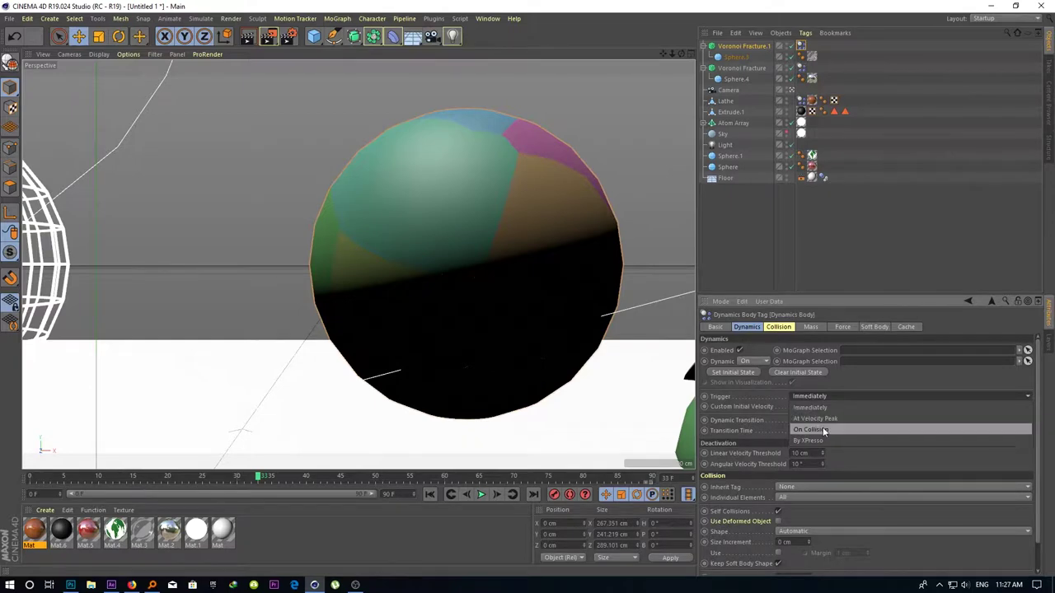
left_click(816, 429)
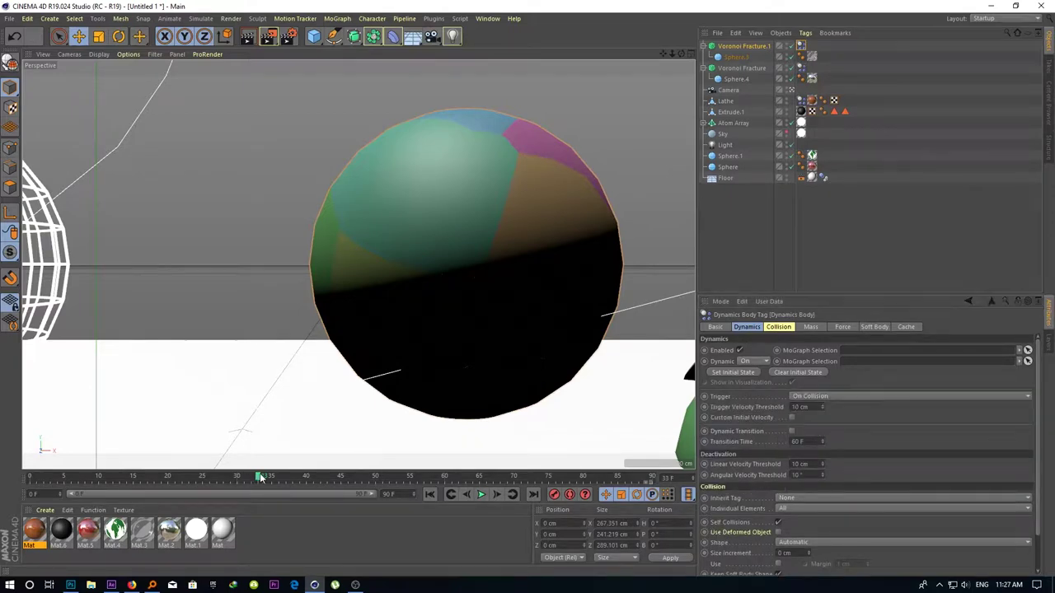
left_click_drag(251, 479, 305, 476)
left_click(416, 247)
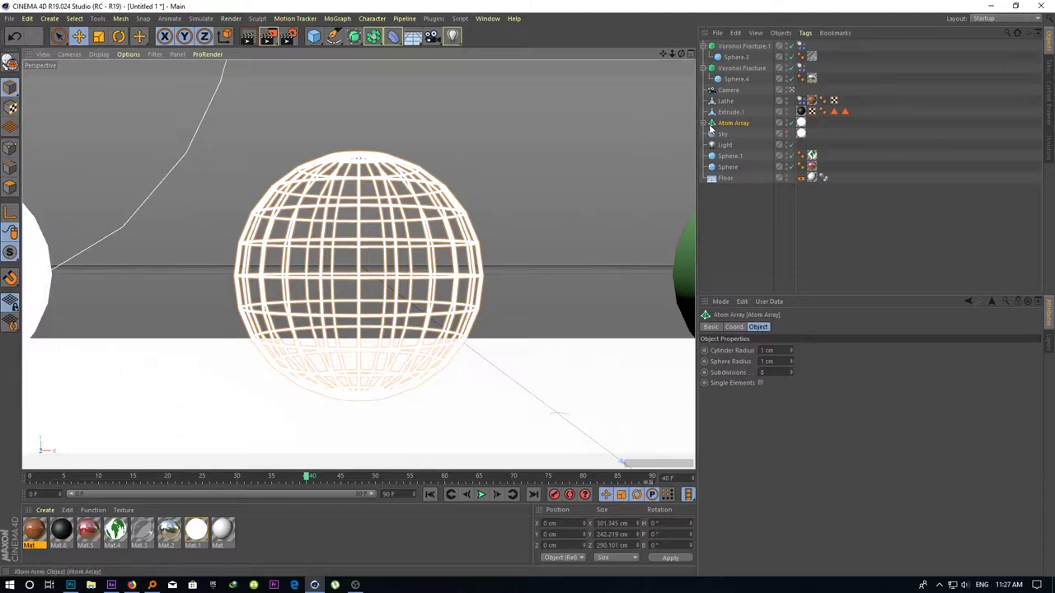
Make the Atom Array editable and connect it with Sphere.2 into a single mesh, Atom Array.1
key("c")
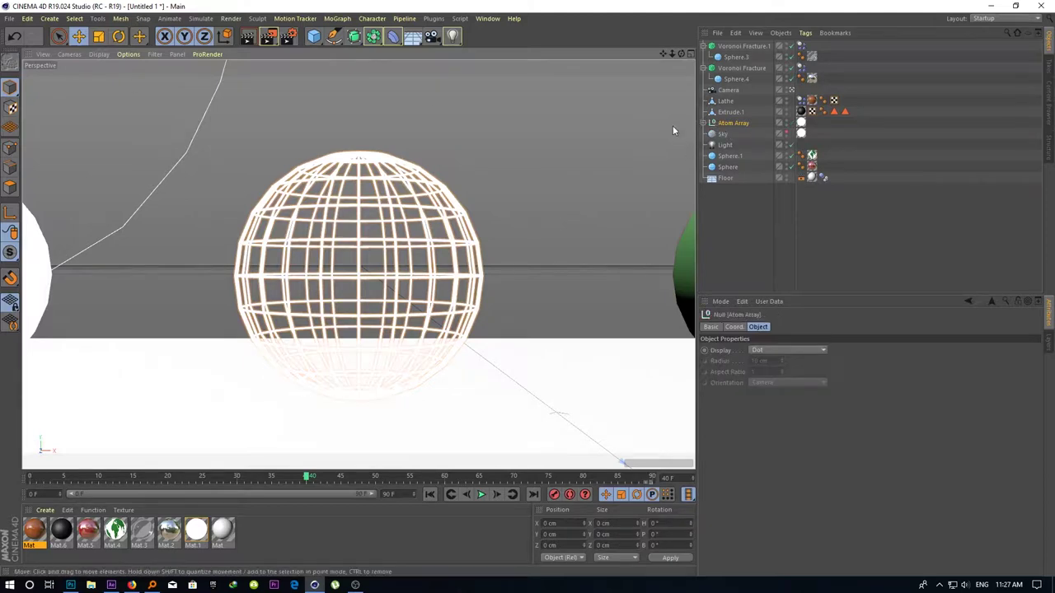
left_click(703, 122)
left_click(736, 133, "shift")
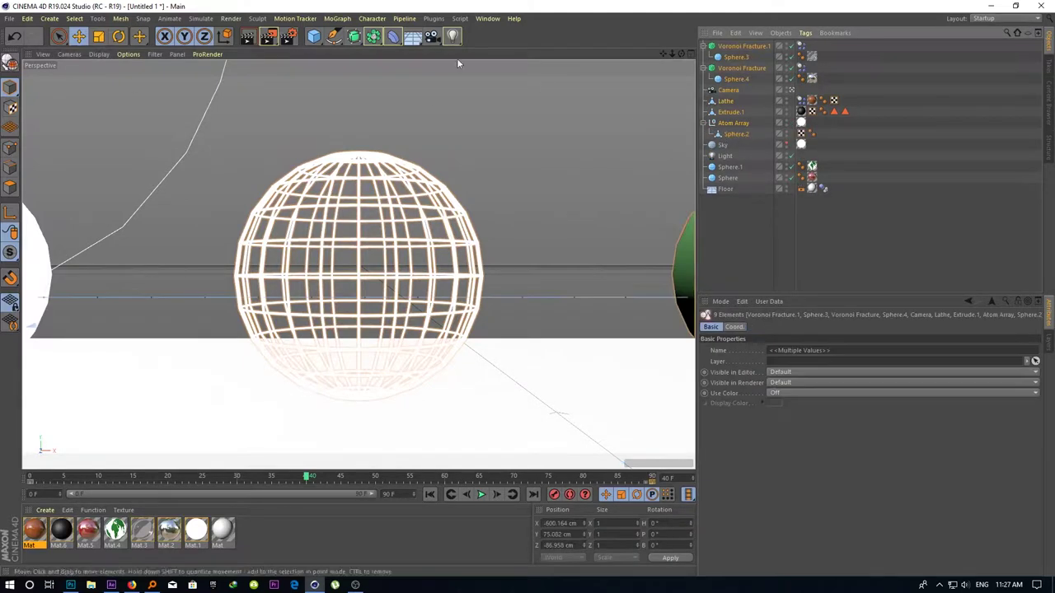
left_click(733, 123)
left_click(736, 134, "shift")
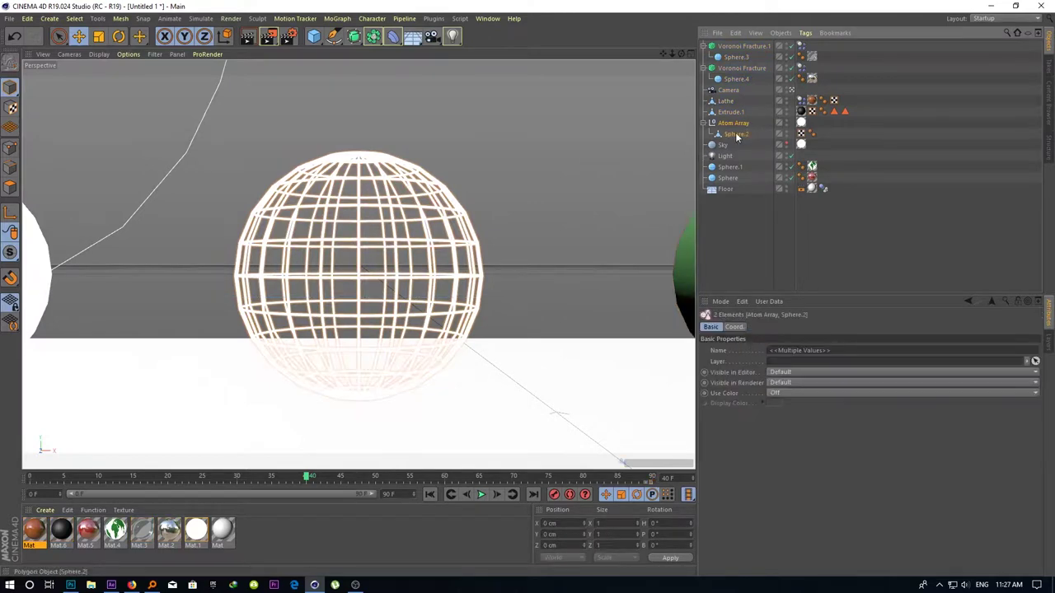
right_click(739, 135)
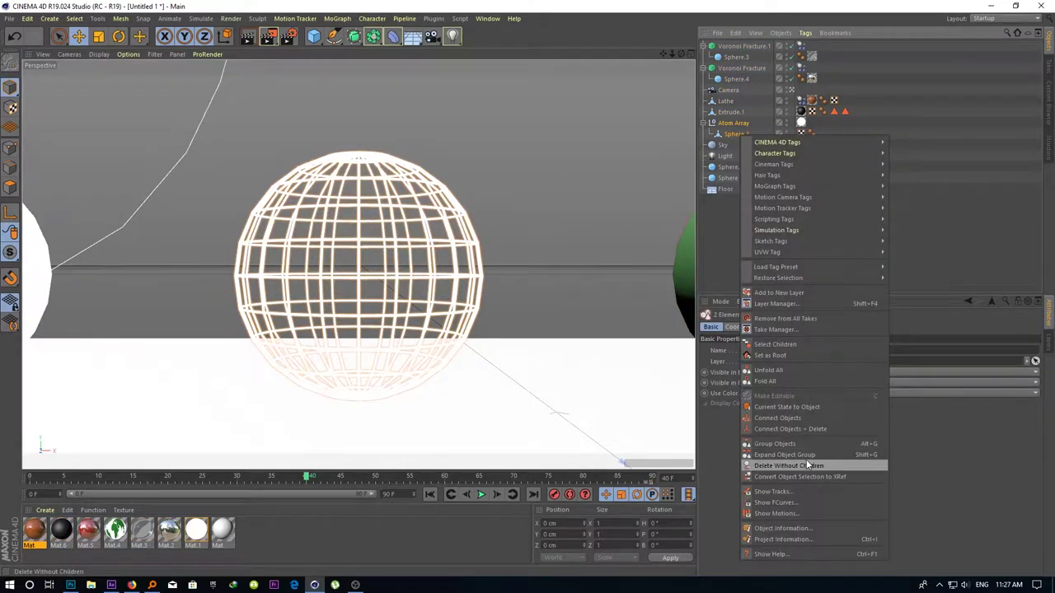
left_click(797, 427)
Add a third Voronoi Fracture (Voronoi Fracture.2) and nest Atom Array.1 inside it
right_click(730, 123)
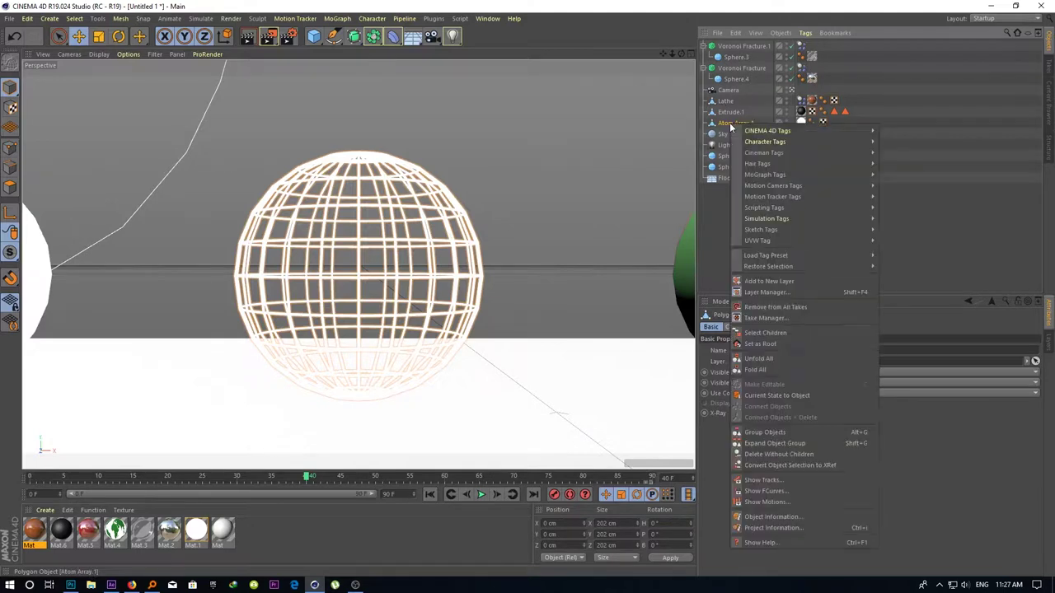
mouse_move(752, 131)
key("Escape")
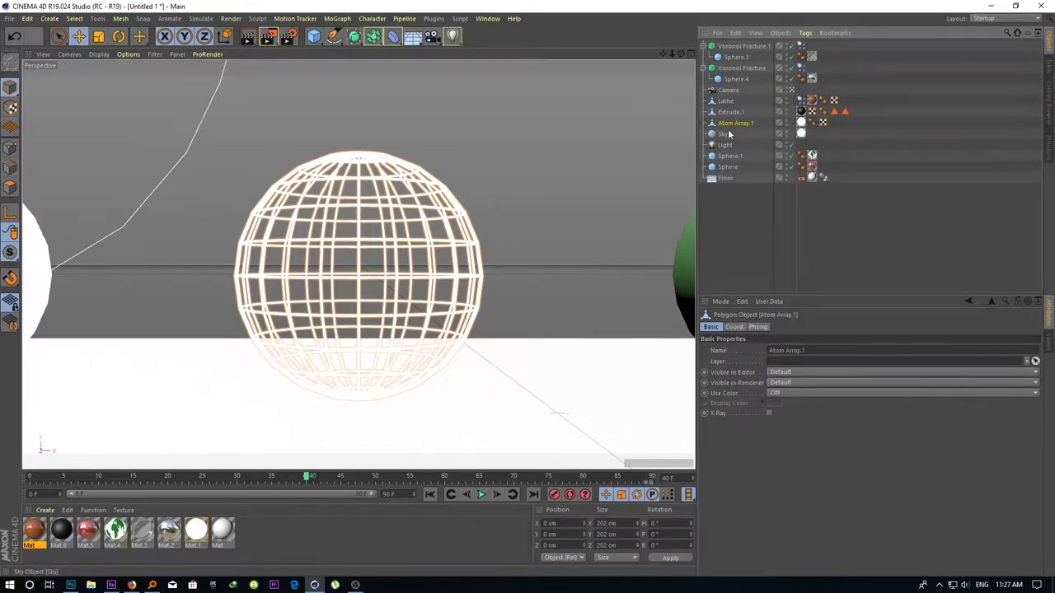
right_click(733, 123)
left_click(337, 18)
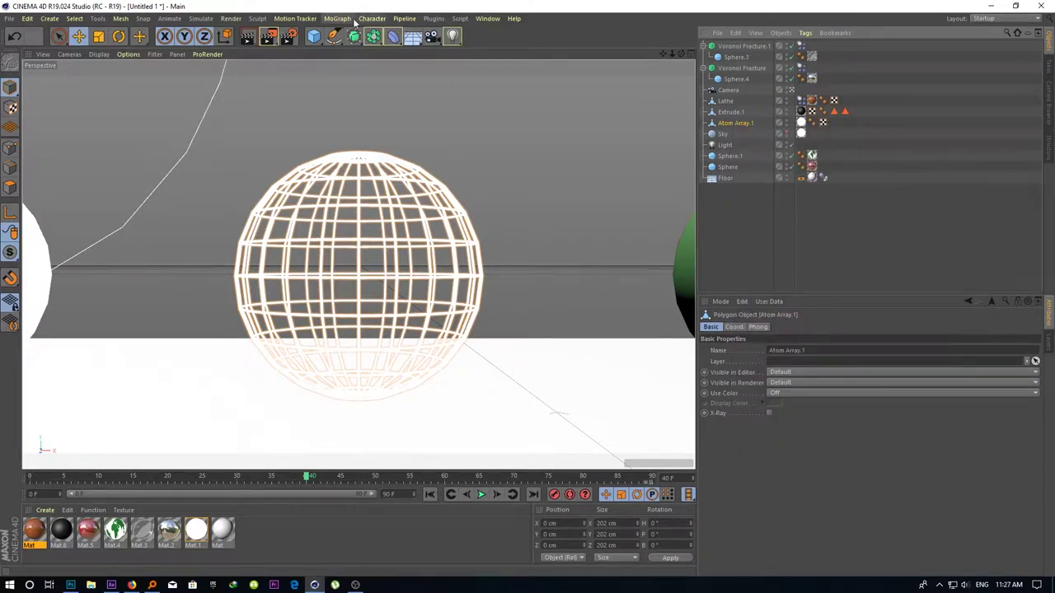
left_click(337, 18)
left_click(367, 172)
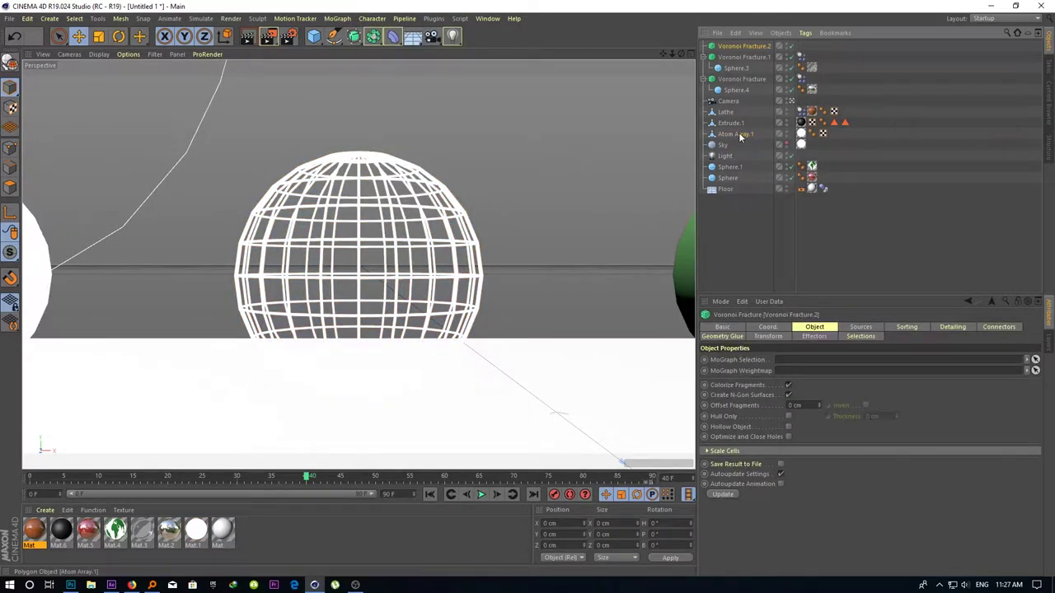
left_click_drag(739, 137, 736, 48)
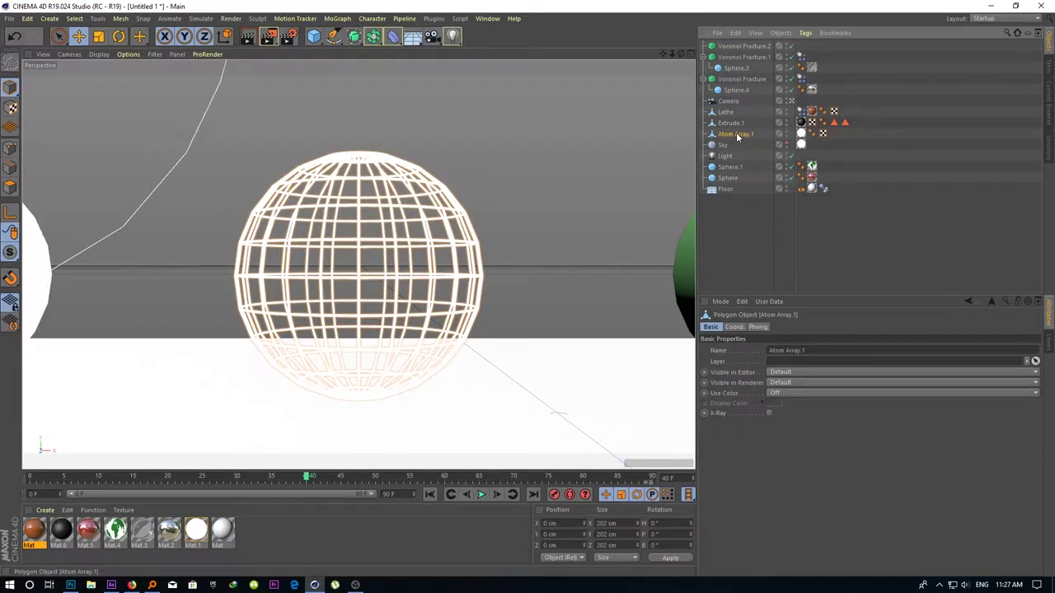
Give Voronoi Fracture.2 a Rigid Body tag triggered On Collision, then preview at frame 47
right_click(736, 48)
mouse_move(759, 120)
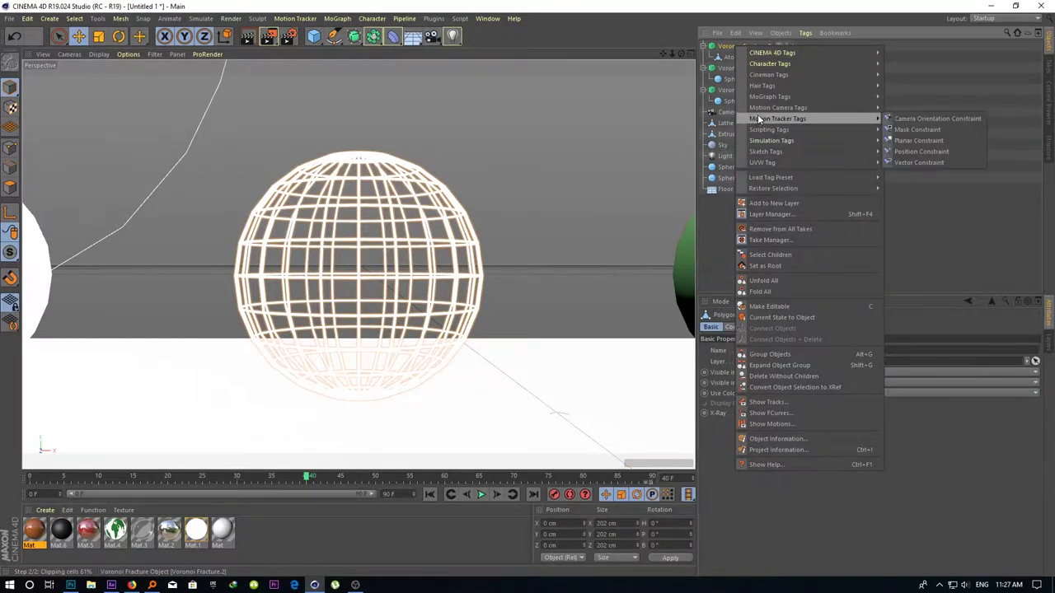
mouse_move(772, 141)
left_click(917, 141)
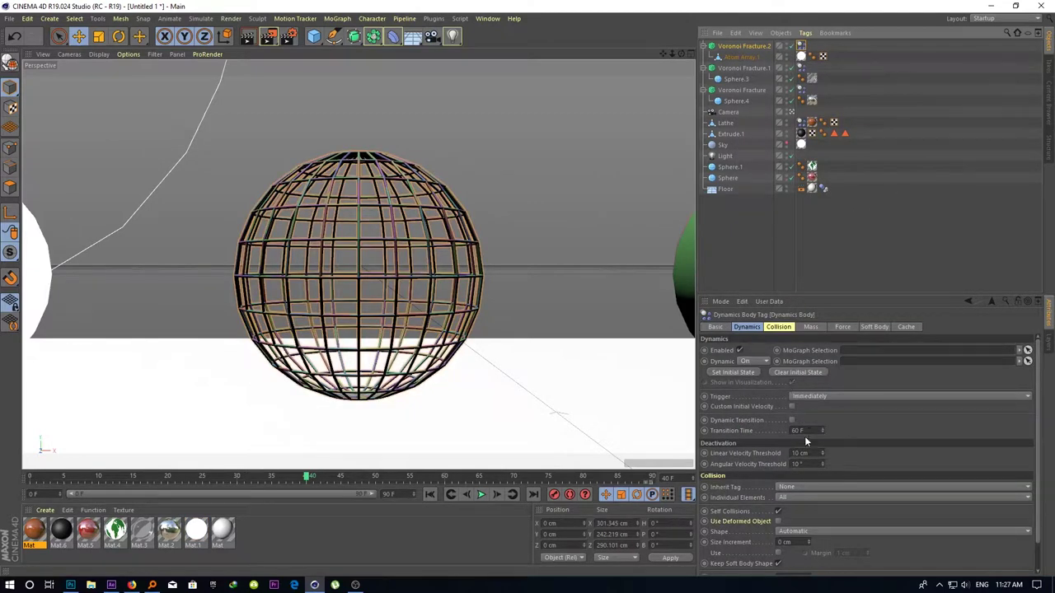
left_click(812, 398)
left_click(829, 426)
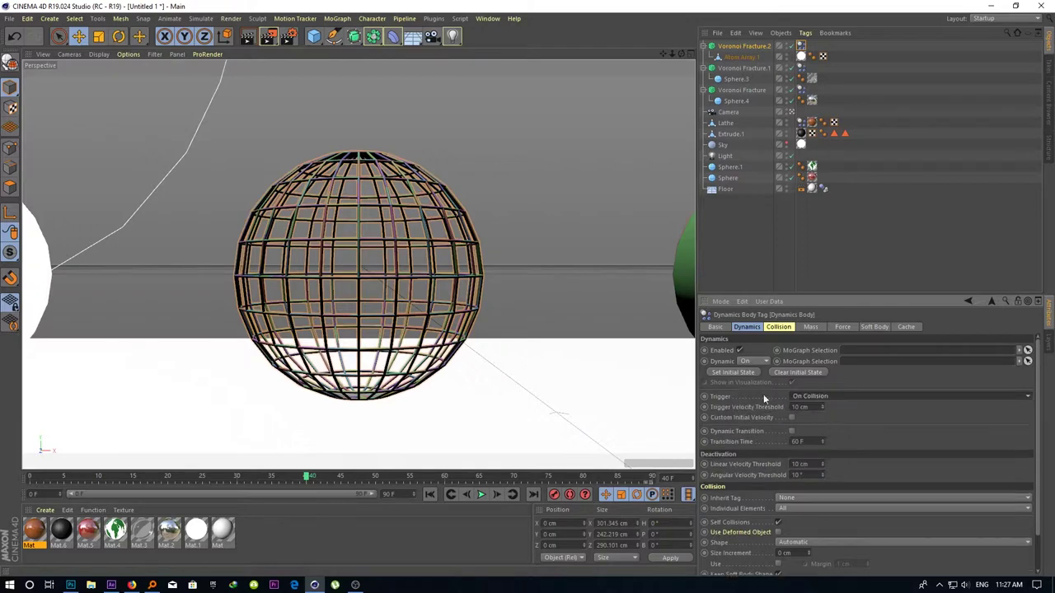
left_click(628, 220)
left_click_drag(307, 478, 363, 480)
left_click(346, 313)
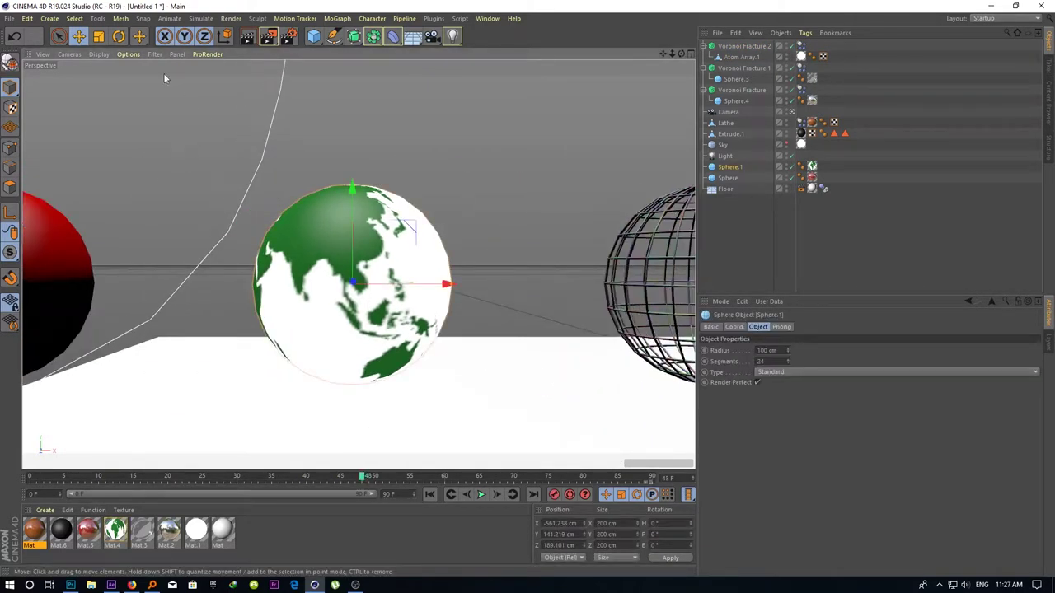
left_click(118, 37)
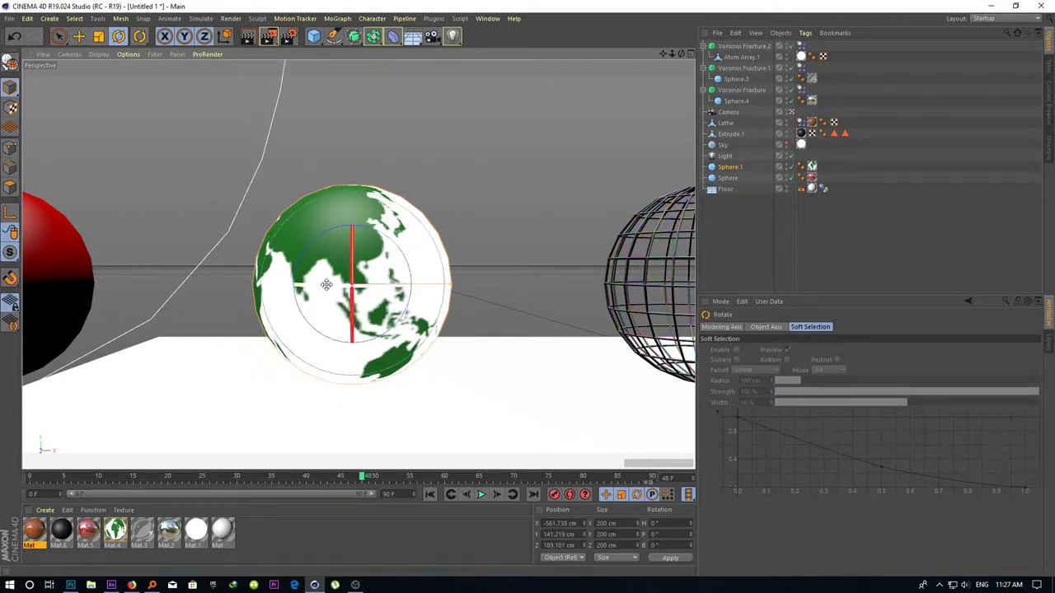
Spin Sphere.1 to about 154° heading and nest it under a new Voronoi Fracture.3
left_click_drag(326, 285, 525, 295)
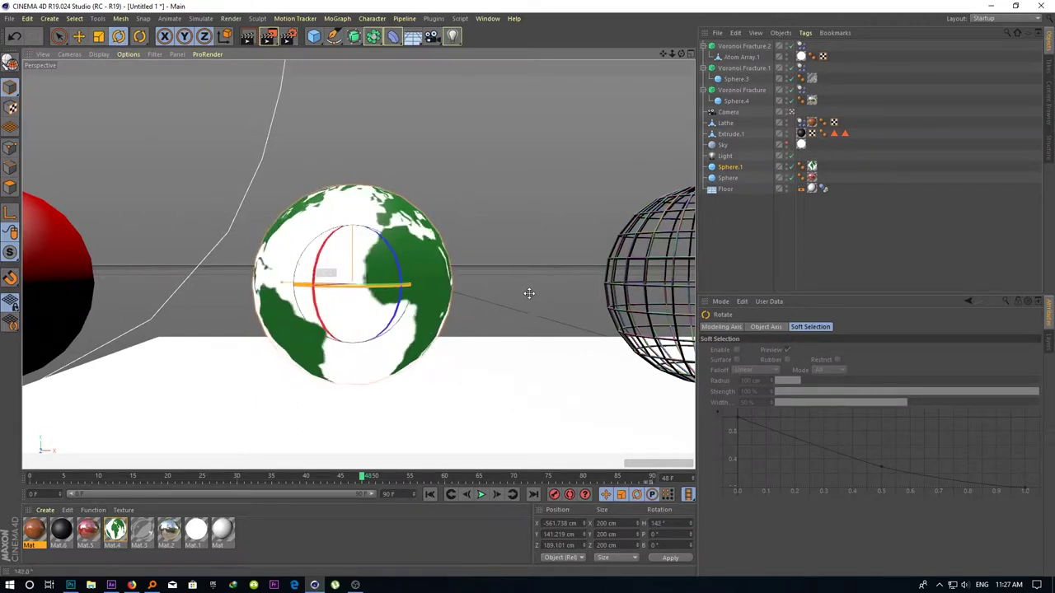
left_click_drag(525, 295, 536, 295)
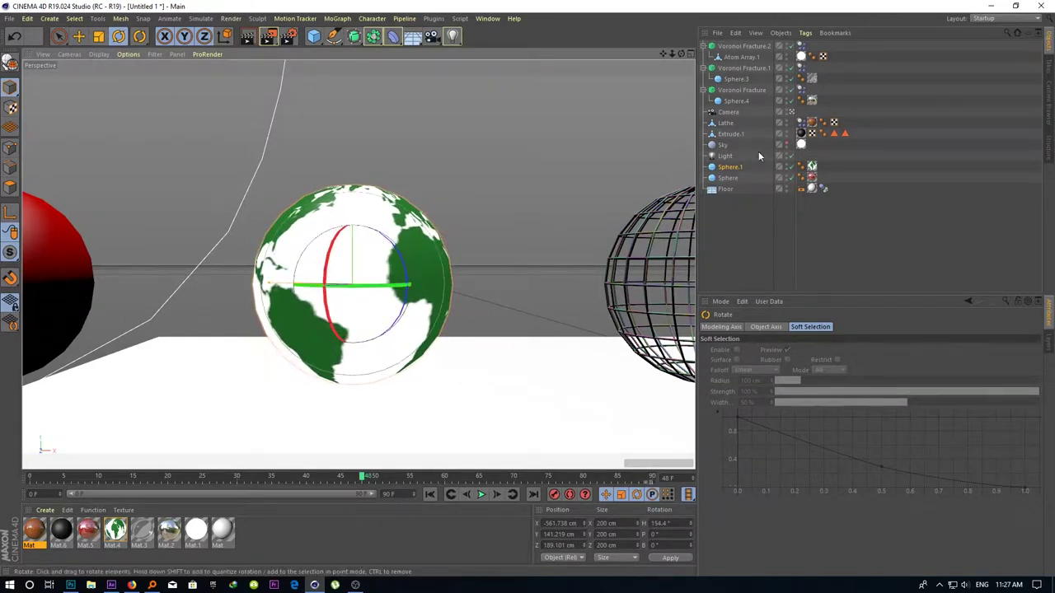
left_click(373, 36)
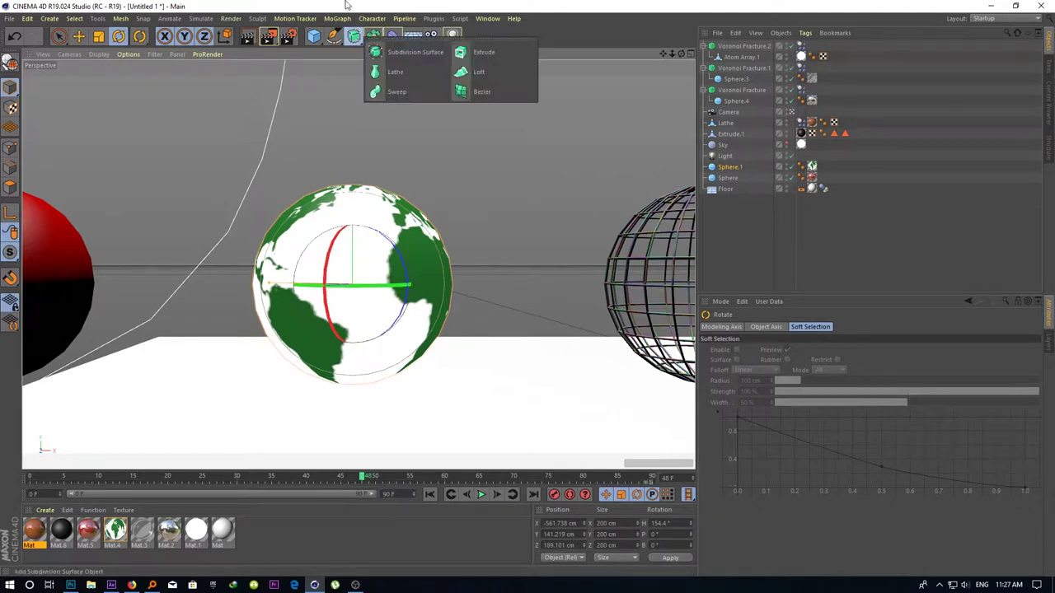
left_click(336, 18)
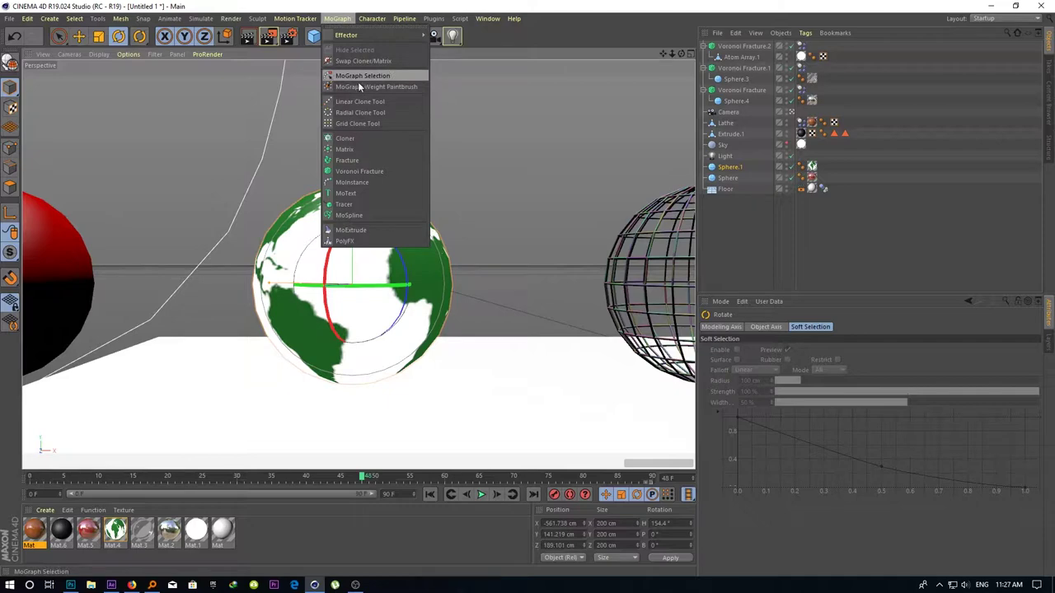
left_click(364, 171)
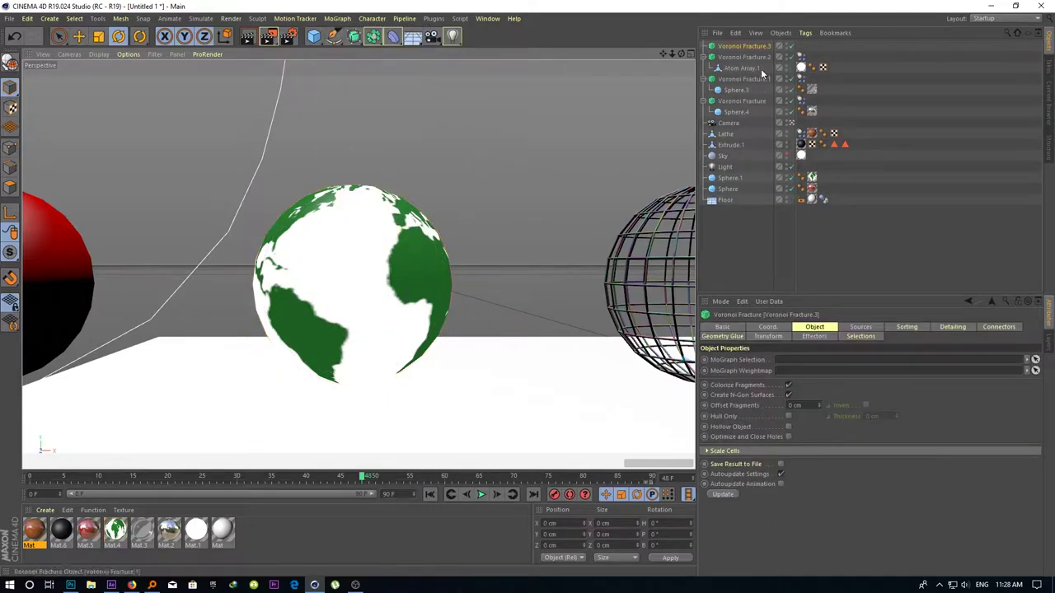
left_click(730, 178)
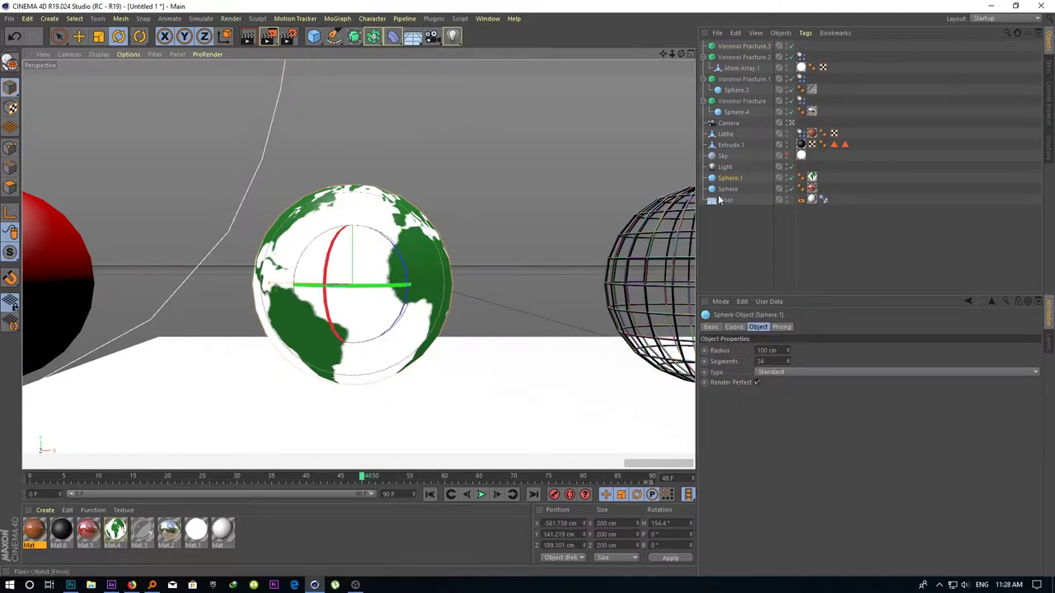
left_click_drag(734, 179, 748, 101)
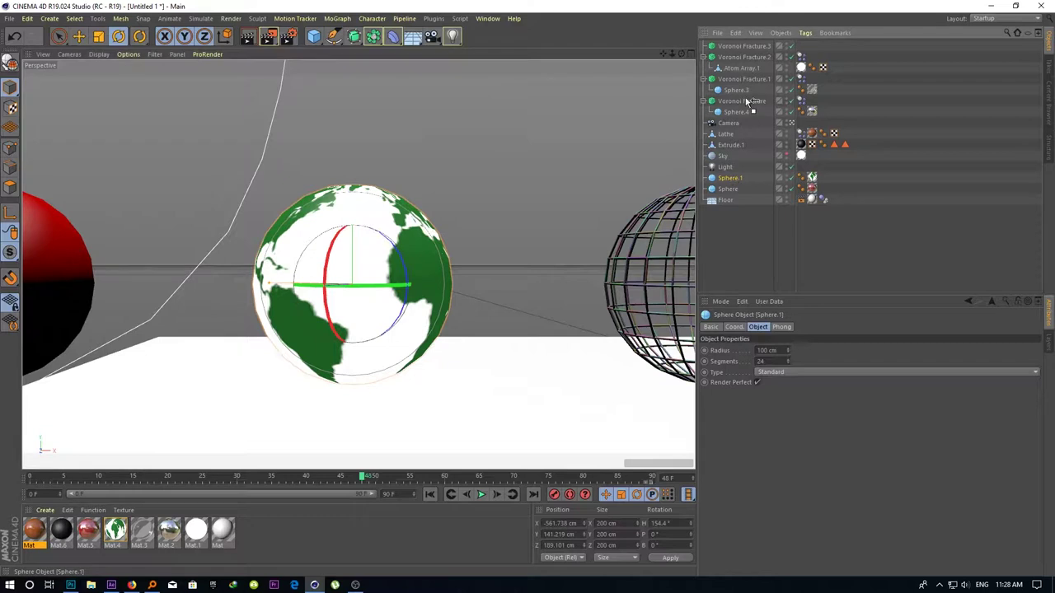
left_click_drag(746, 53, 743, 48)
Give Voronoi Fracture.3 a Rigid Body tag triggered On Collision, then scrub to frame 55
left_click(742, 47)
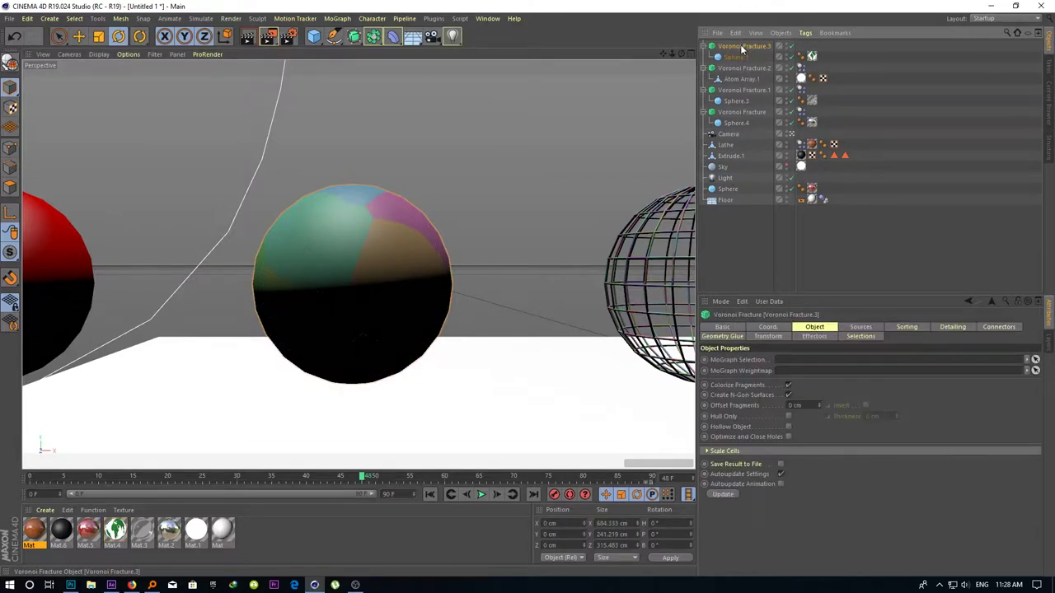
right_click(743, 47)
mouse_move(778, 52)
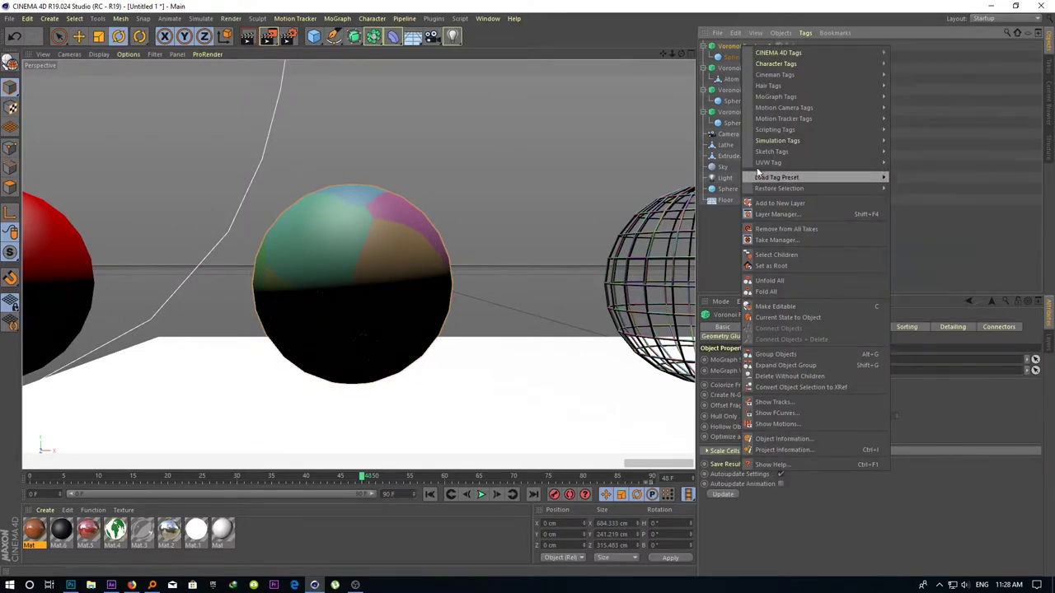
mouse_move(774, 130)
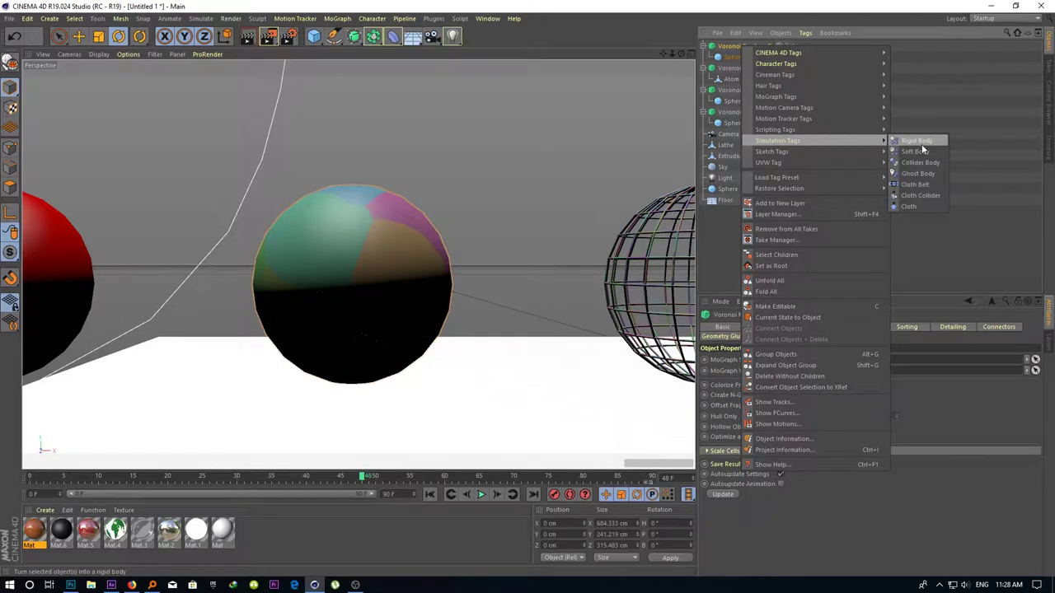
left_click(917, 141)
left_click(818, 395)
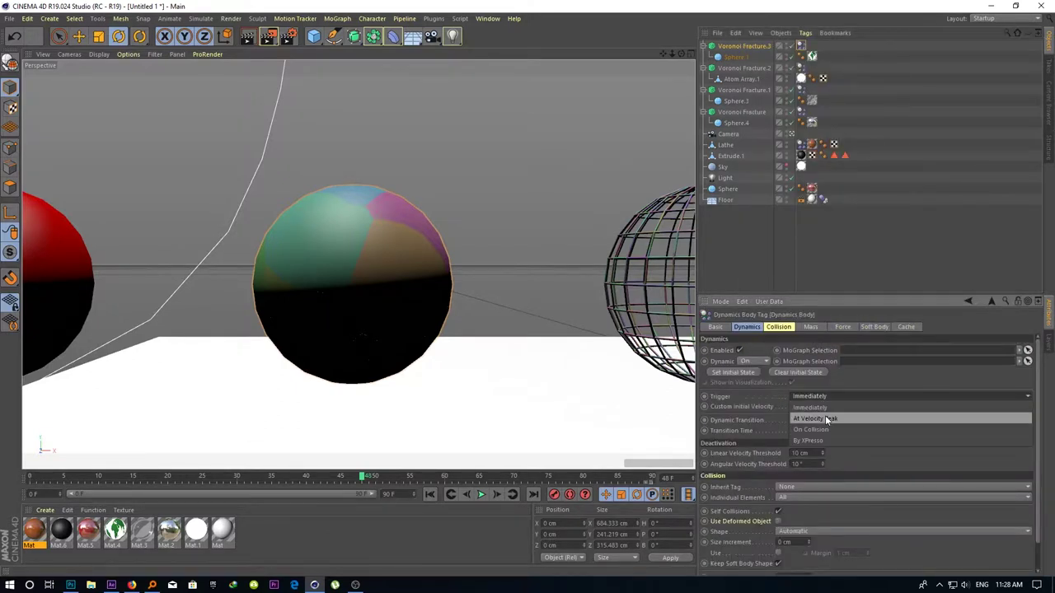
left_click(811, 429)
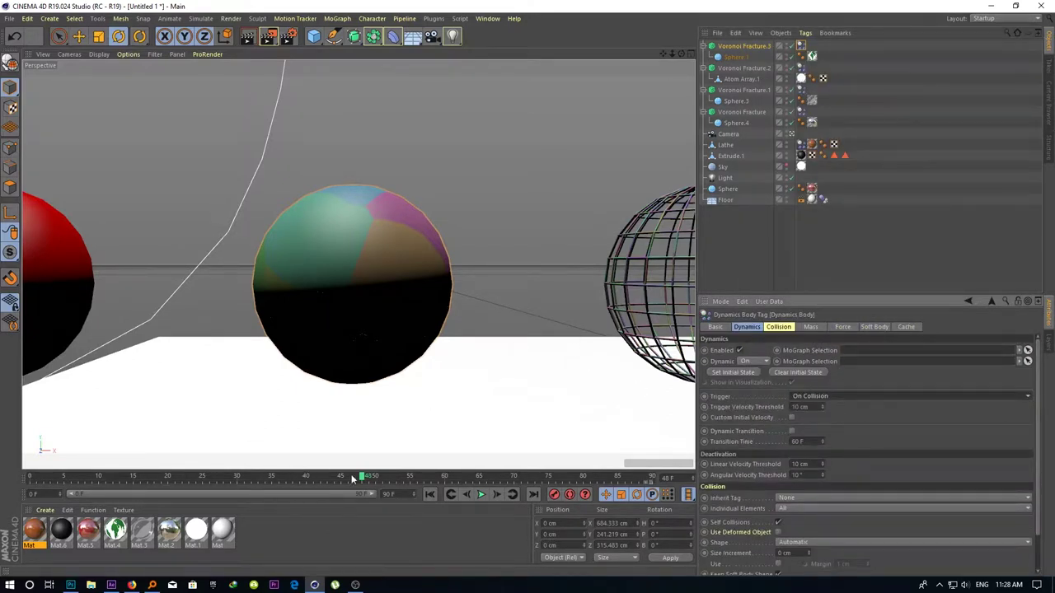
left_click_drag(361, 480, 412, 476)
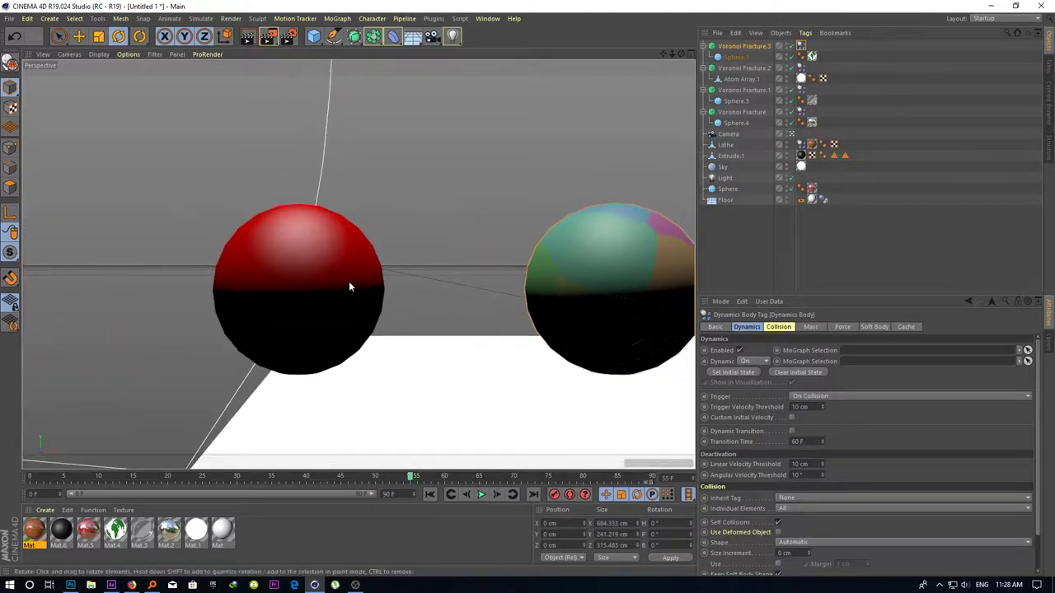
Add Voronoi Fracture.4 and nest the red Sphere inside it
left_click(349, 286)
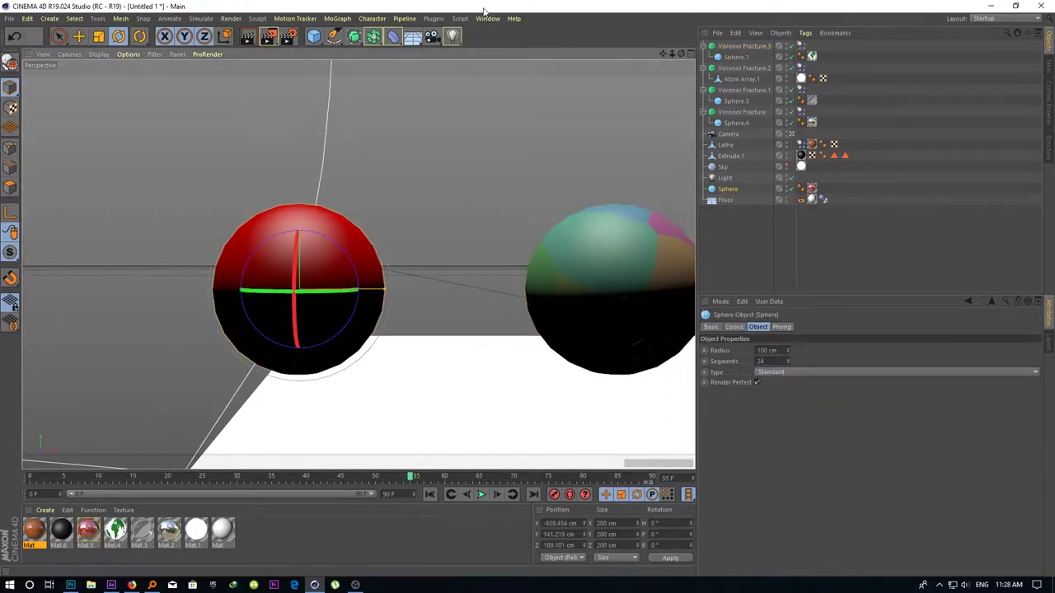
left_click(337, 19)
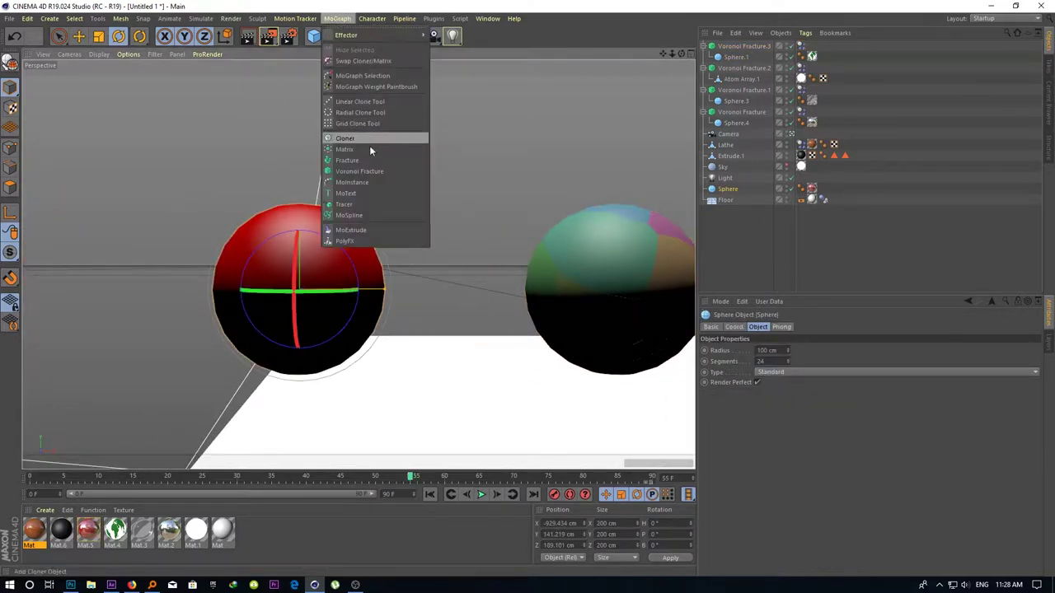
left_click(371, 171)
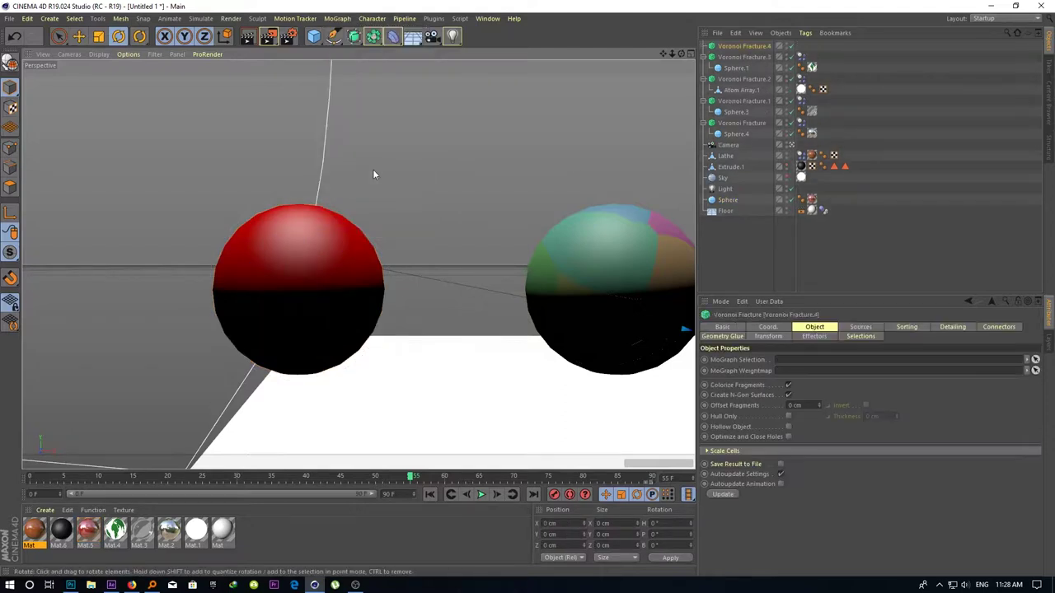
left_click(304, 234)
mouse_move(730, 207)
left_mouse_down()
mouse_move(753, 51)
mouse_move(741, 45)
left_mouse_up()
Give Voronoi Fracture.4 a Rigid Body tag whose Trigger is On Collision
right_click(739, 45)
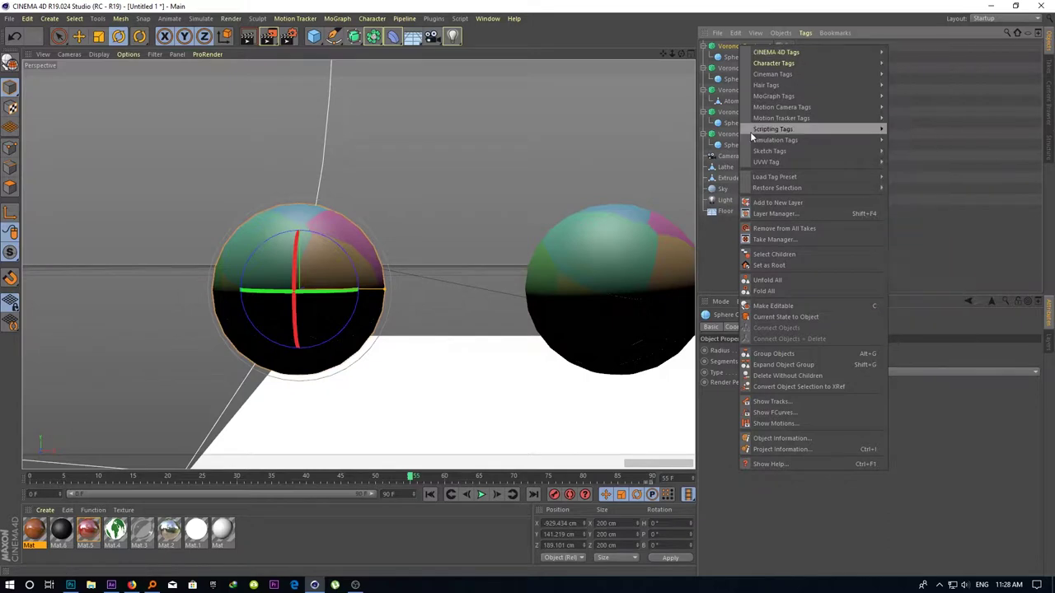
mouse_move(779, 142)
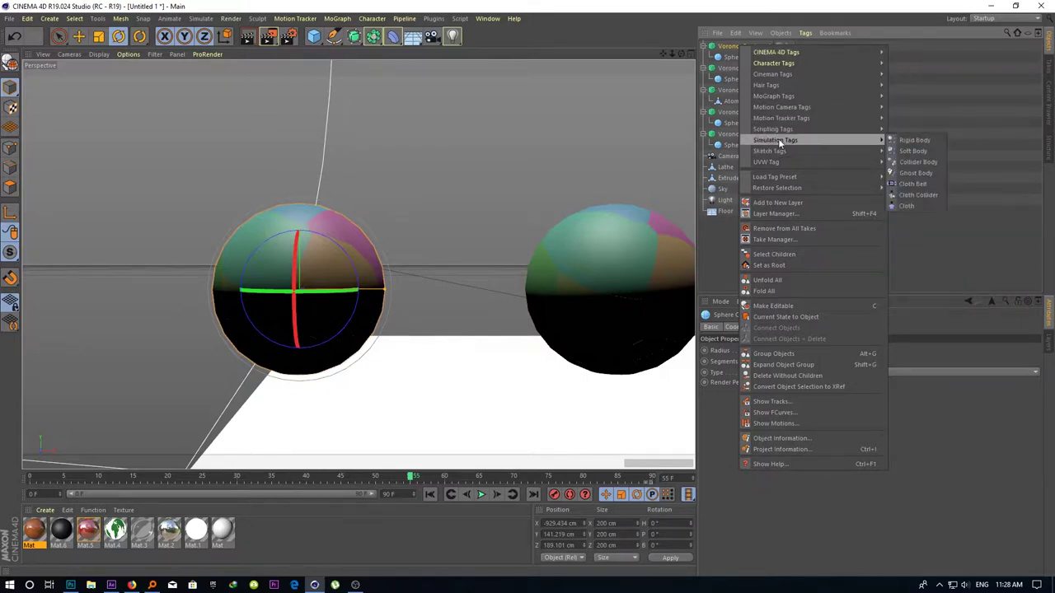
left_click(914, 142)
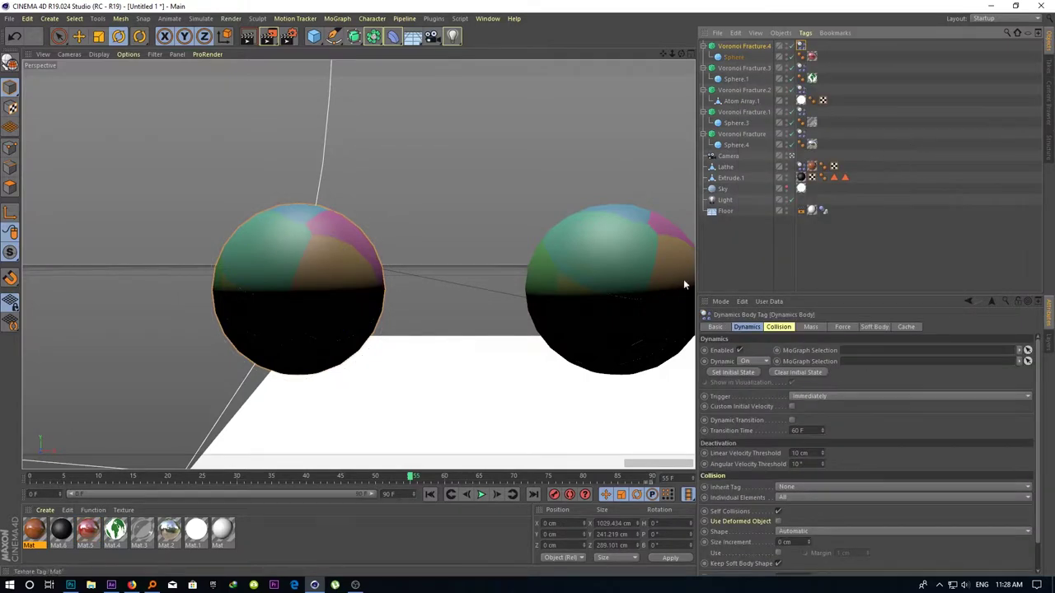
left_click(834, 399)
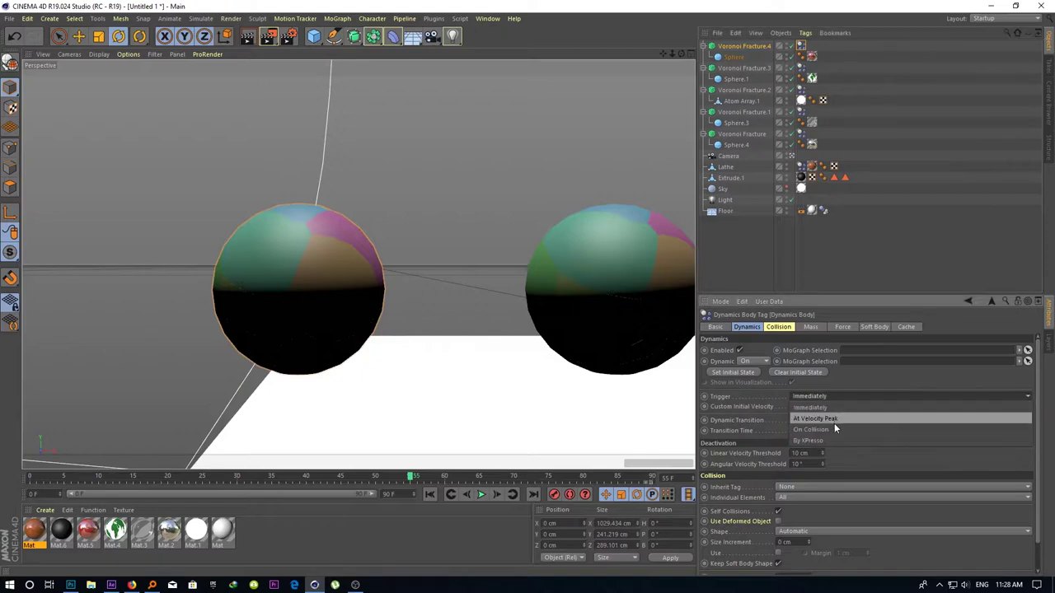
left_click(829, 428)
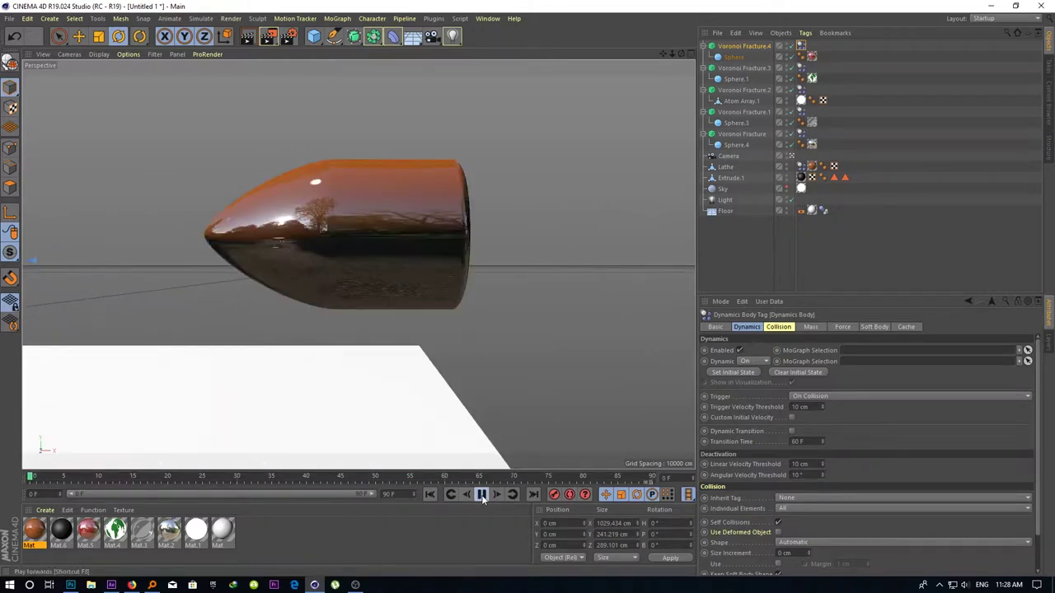
Play the simulation and pause near frame 85 with the HITMAN title in view
left_click(481, 494)
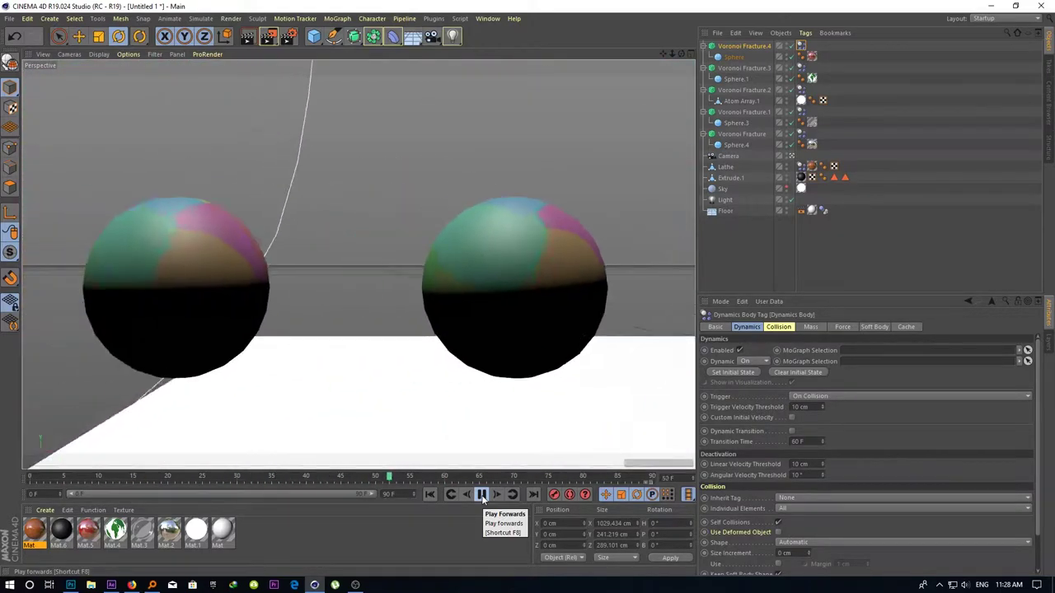
left_click(482, 494)
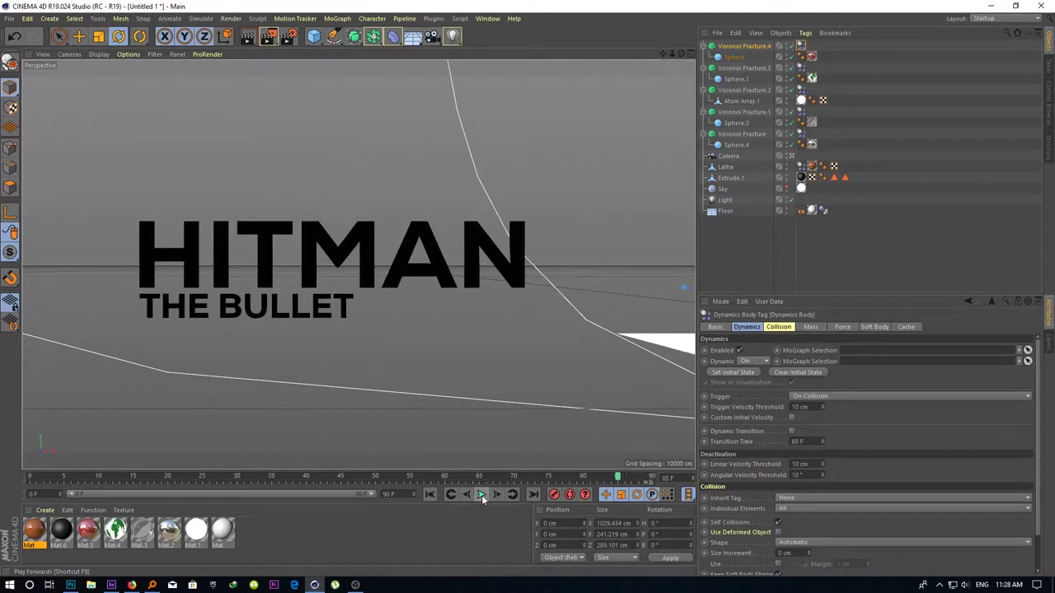
Nest the HITMAN title Extrude.1 under a new Voronoi Fracture.5
left_click(345, 249)
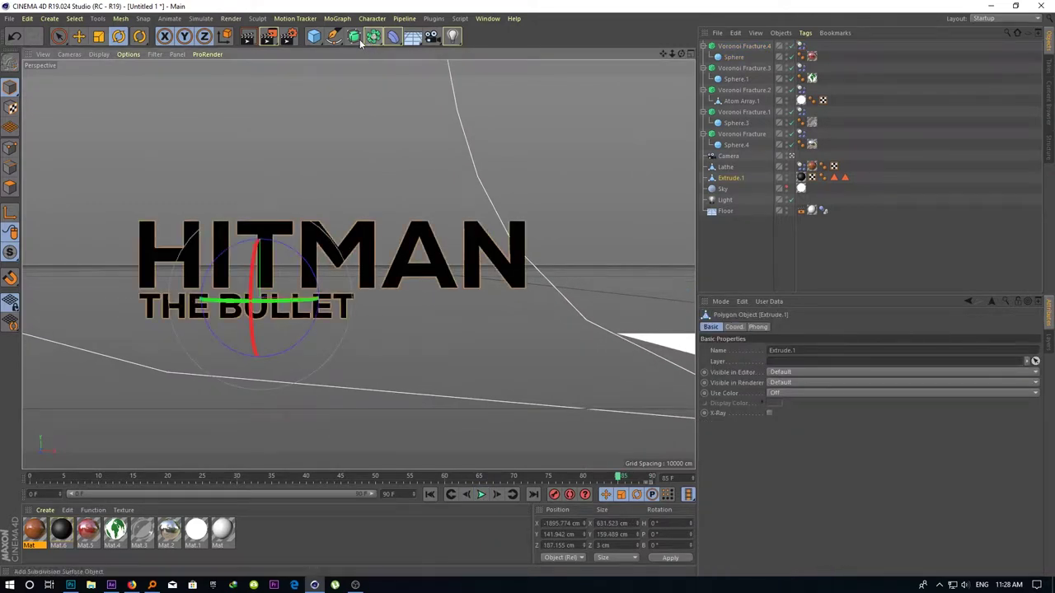
left_click(337, 18)
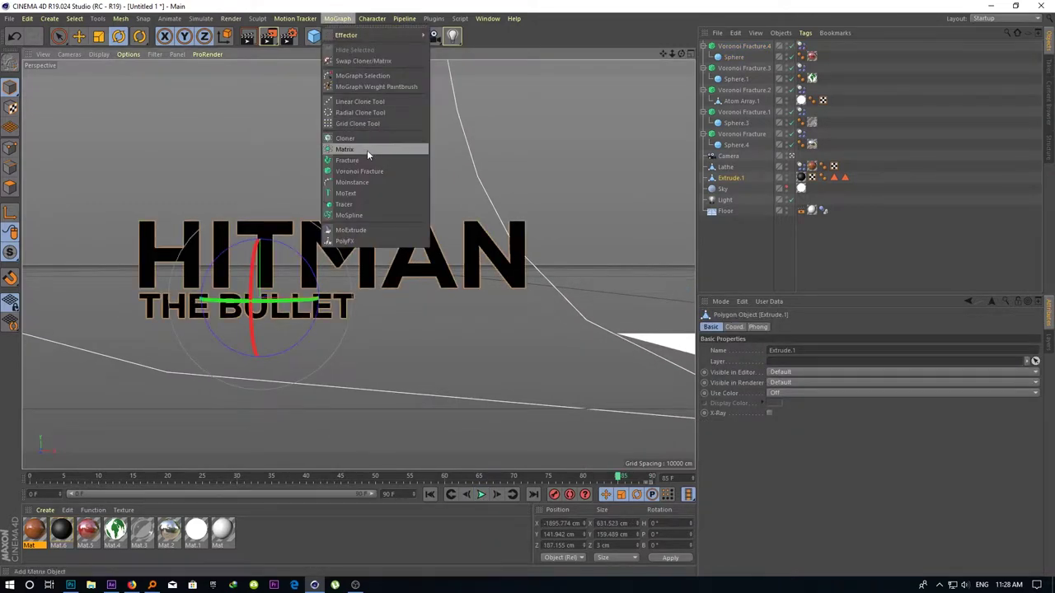
left_click(370, 170)
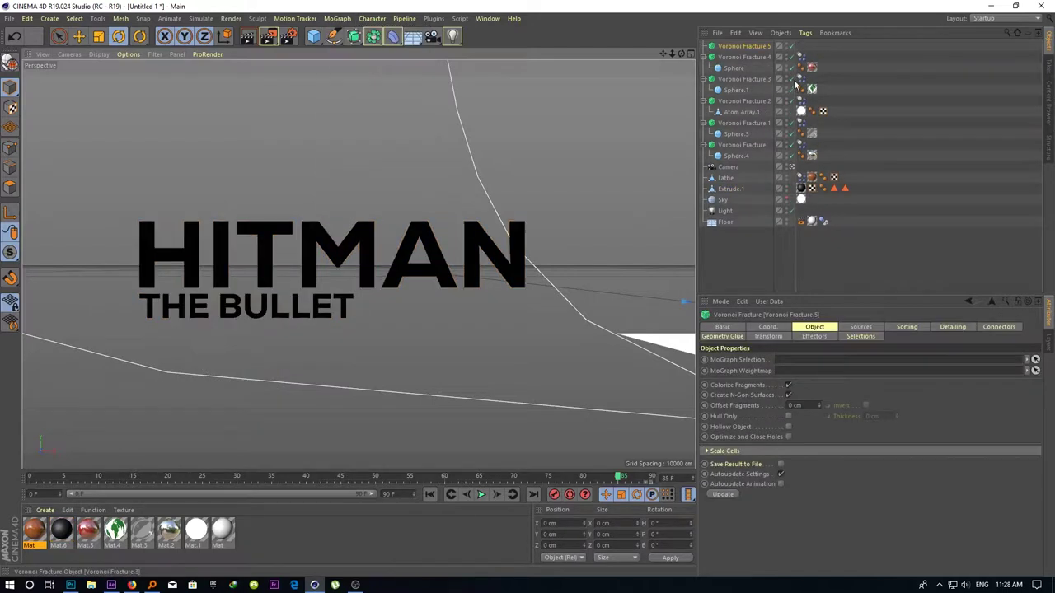
left_click(730, 190)
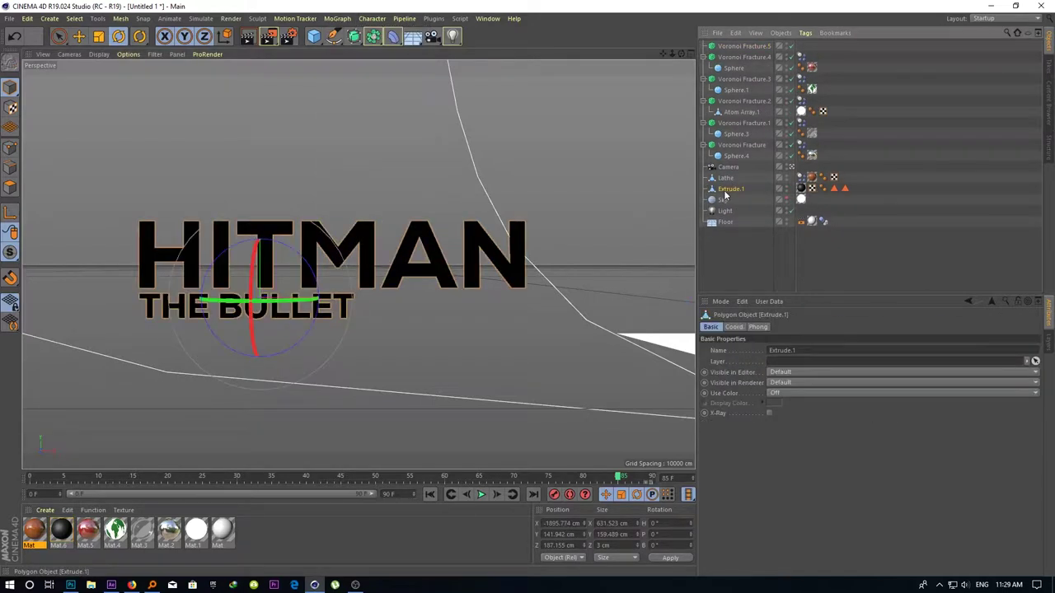
left_click_drag(740, 48, 740, 49)
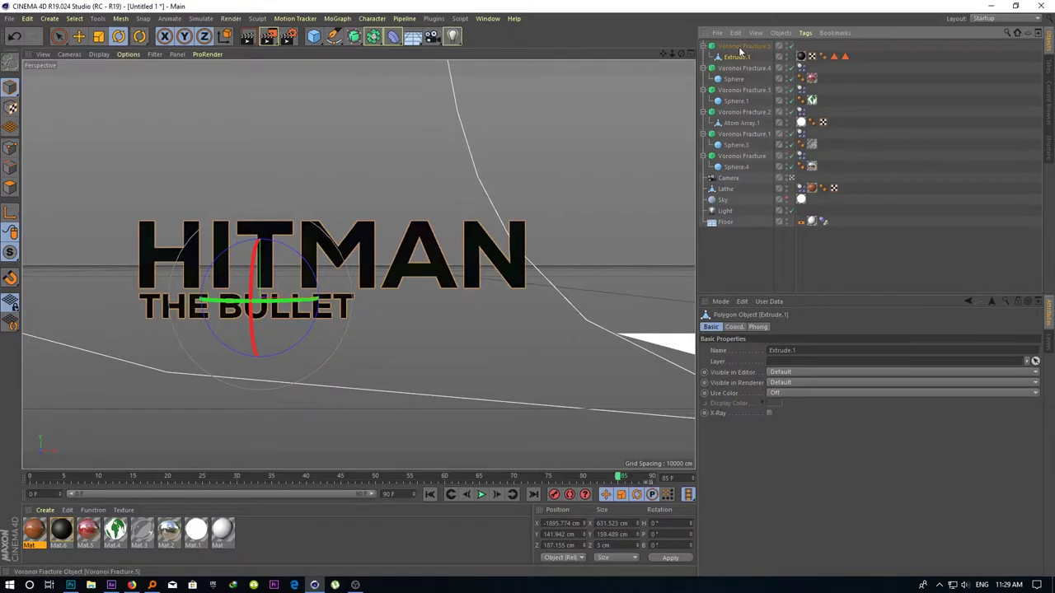
Add a Rigid Body tag to Voronoi Fracture.5 triggered On Collision, then rewind the timeline
left_click(741, 47)
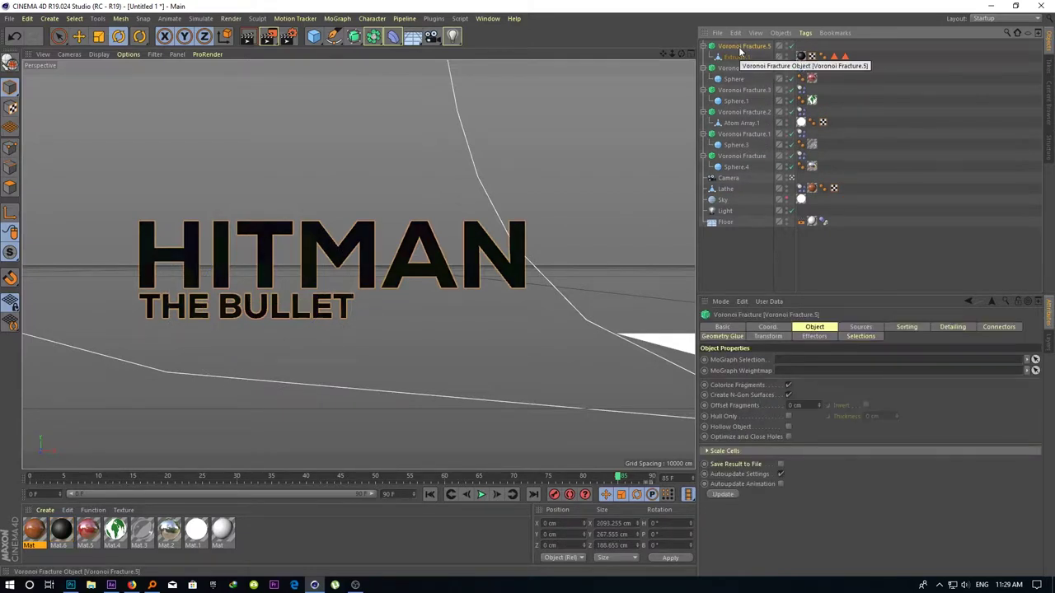
right_click(741, 47)
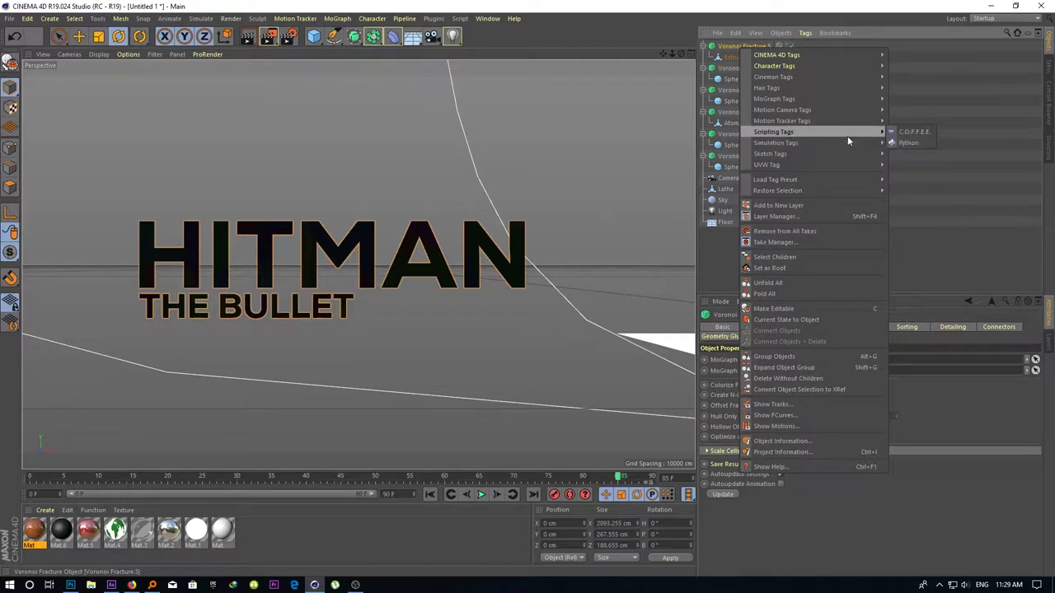
mouse_move(849, 143)
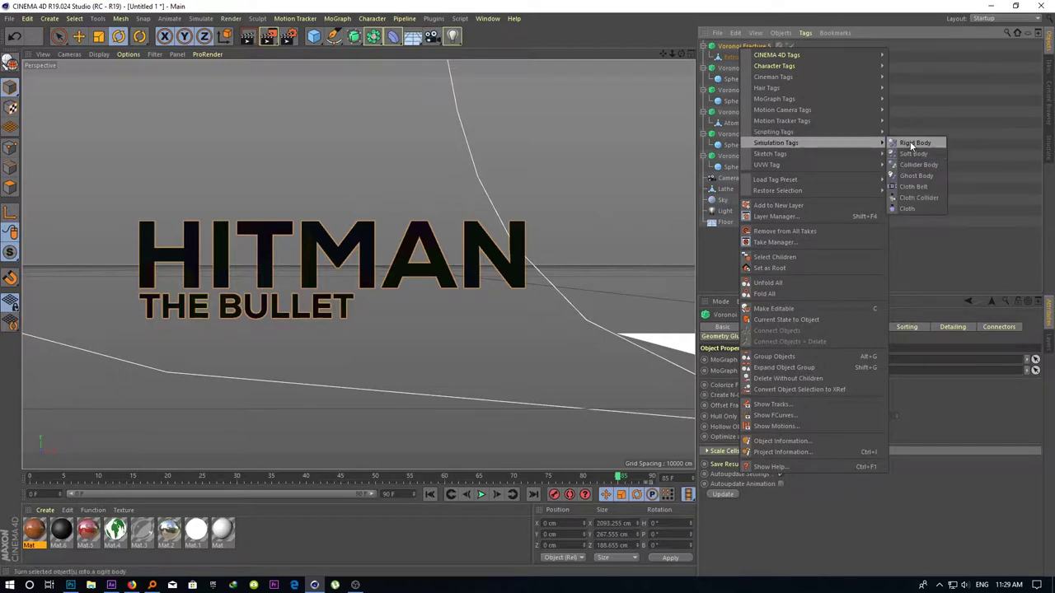
left_click(913, 143)
left_click(810, 397)
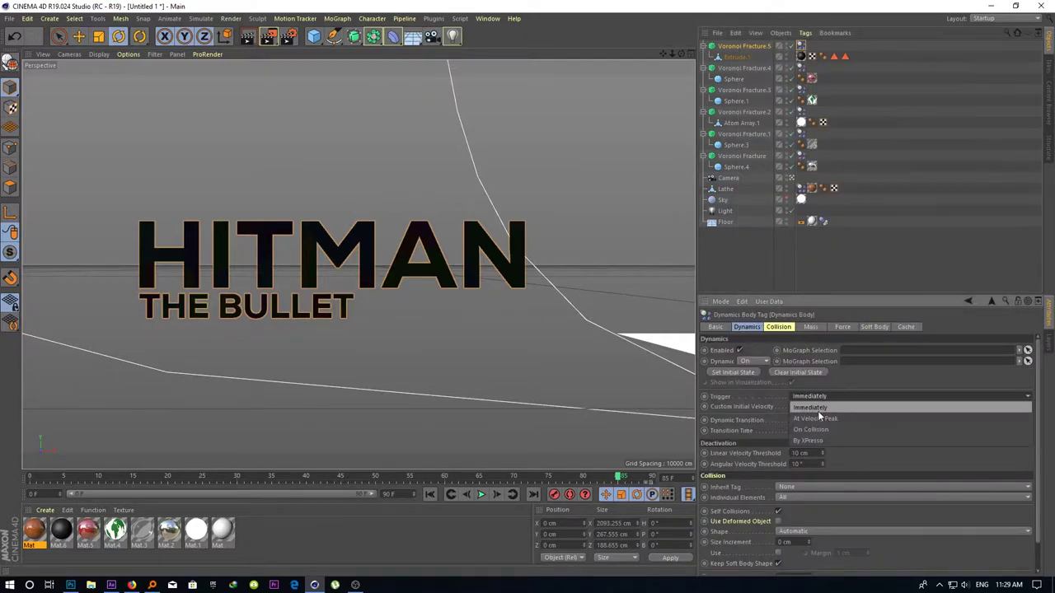
left_click(817, 428)
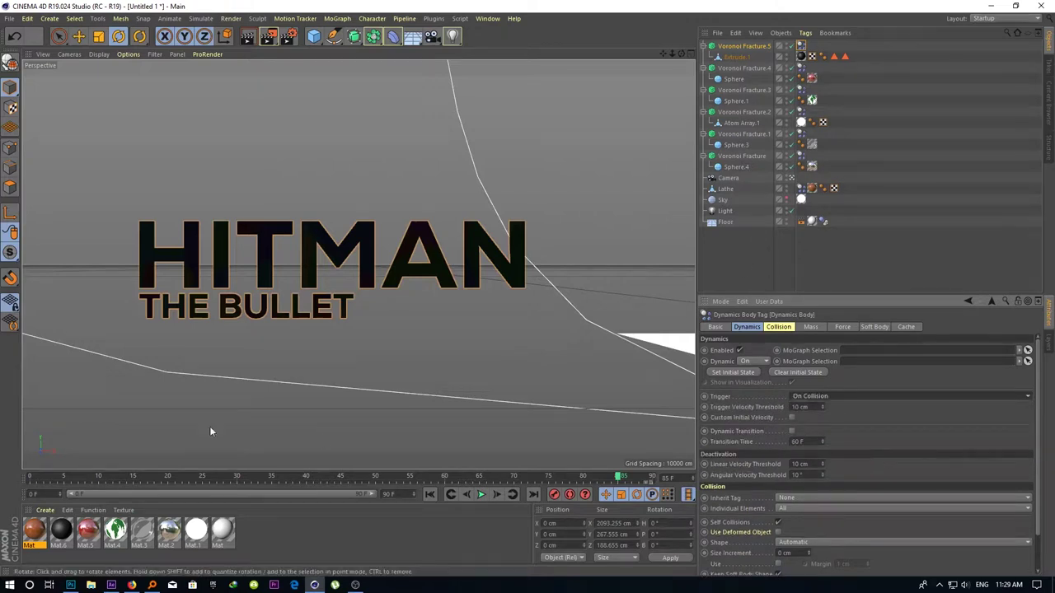
mouse_move(50, 477)
left_mouse_down()
mouse_move(85, 476)
mouse_move(29, 477)
left_mouse_up()
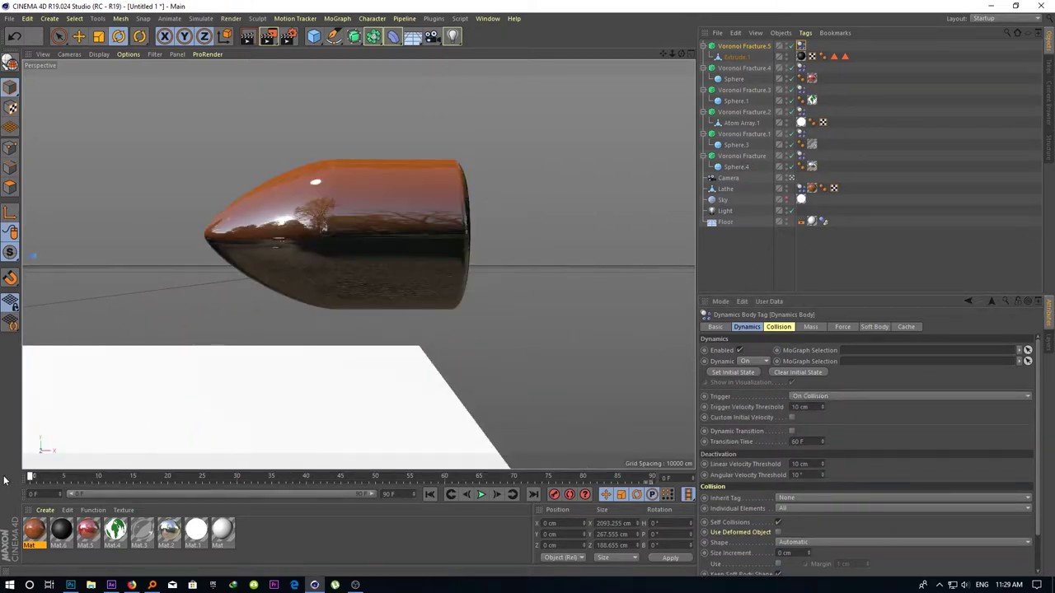
Open the Lathe bullet's Dynamics Body tag and keep its Trigger on On Collision
left_click(427, 195)
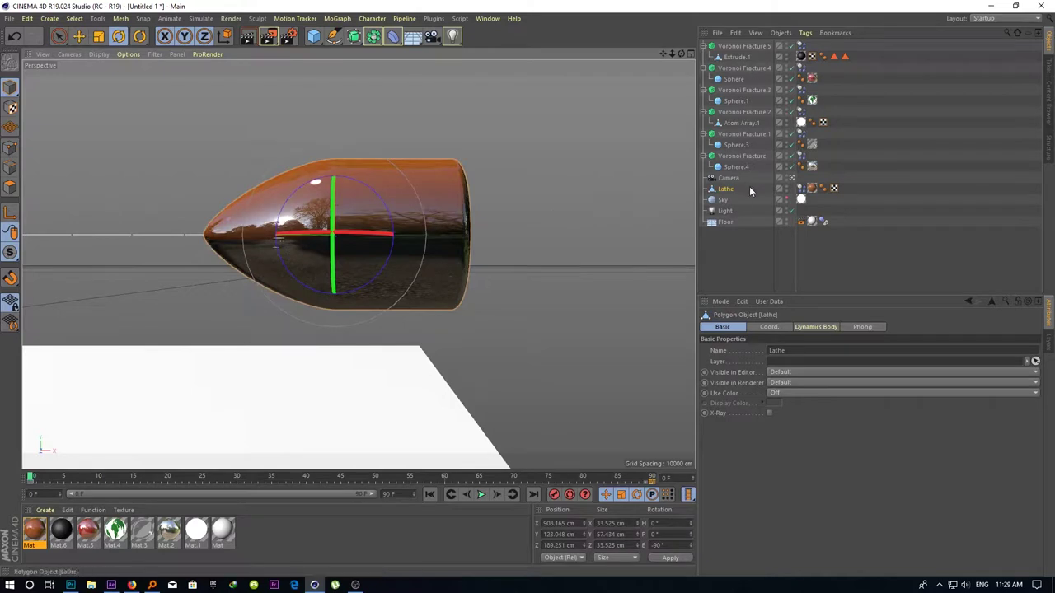
left_click(801, 188)
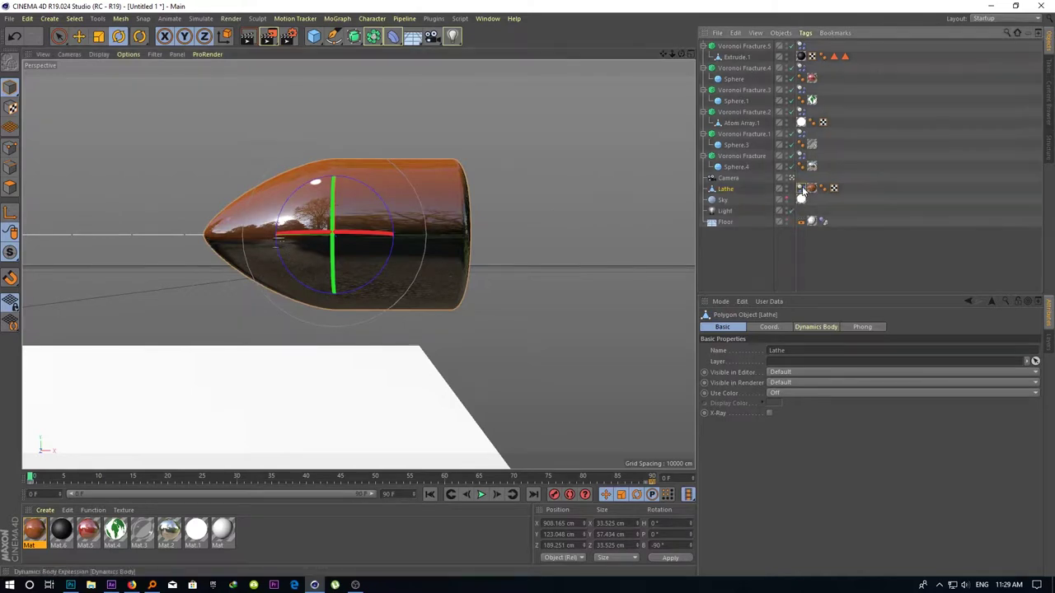
left_click(803, 394)
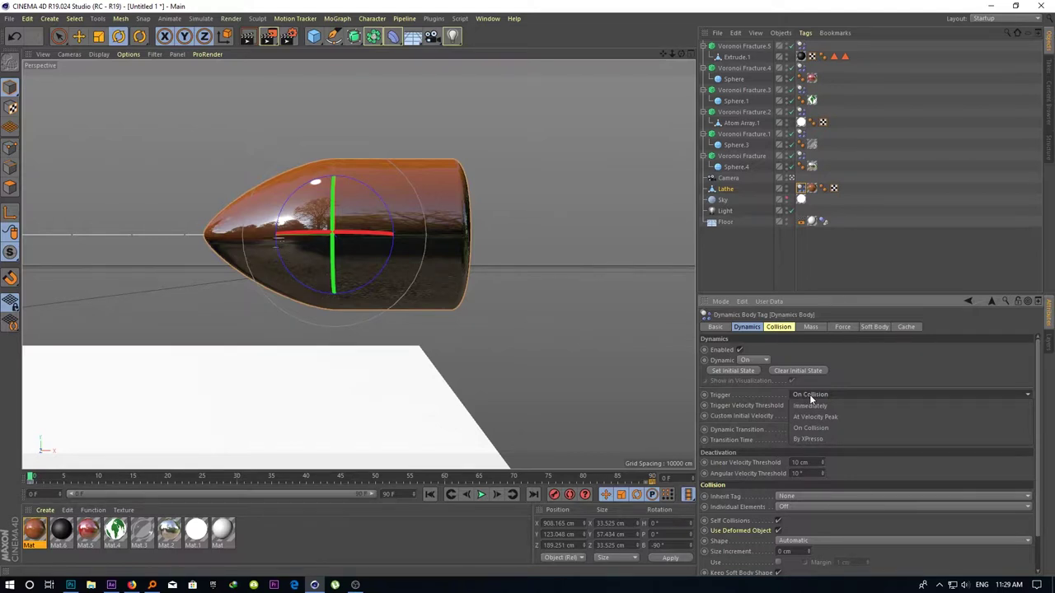
left_click(853, 381)
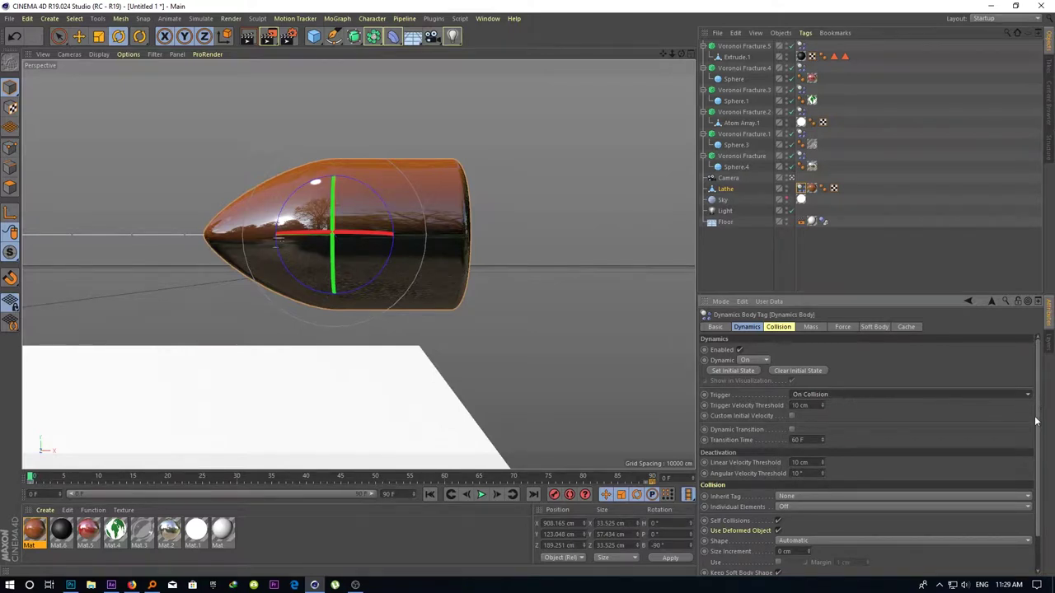
left_click_drag(1036, 421, 1037, 456)
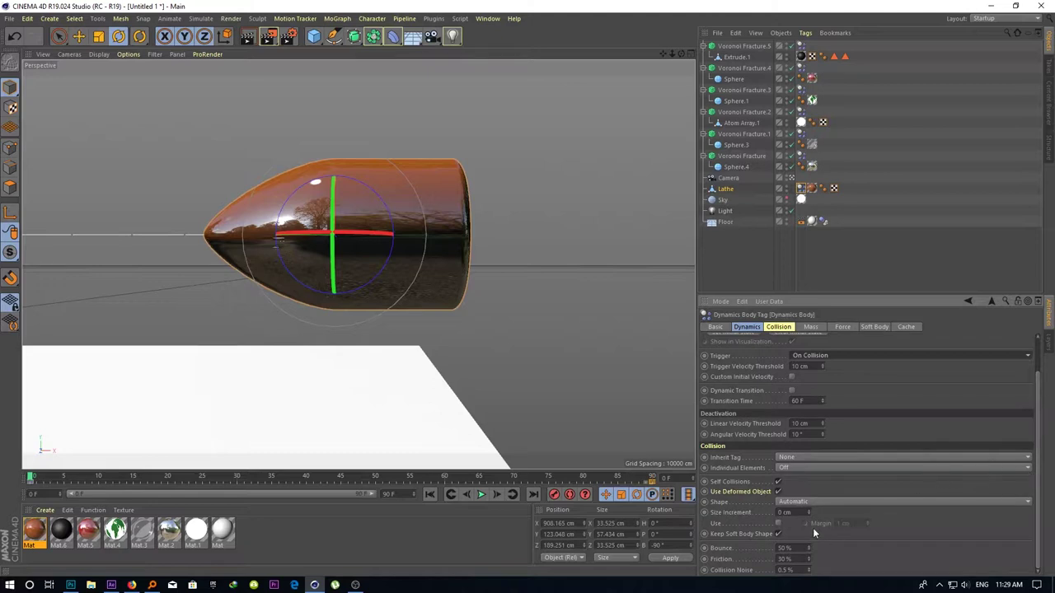
Review the Mass, Force, Soft Body and Collision settings, leaving Individual Elements Off and Shape Automatic
left_click(813, 328)
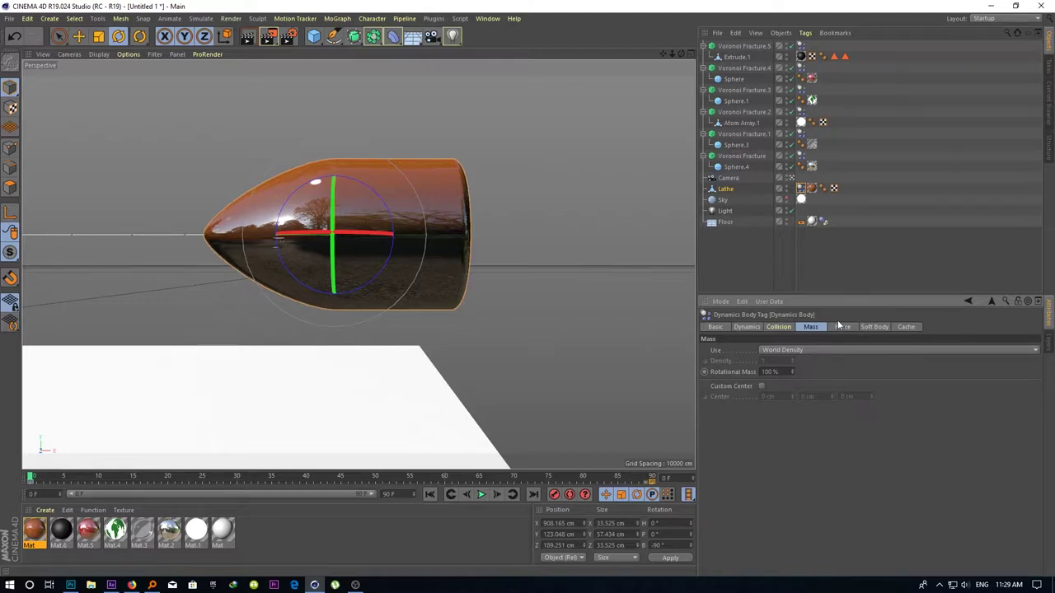
left_click(841, 327)
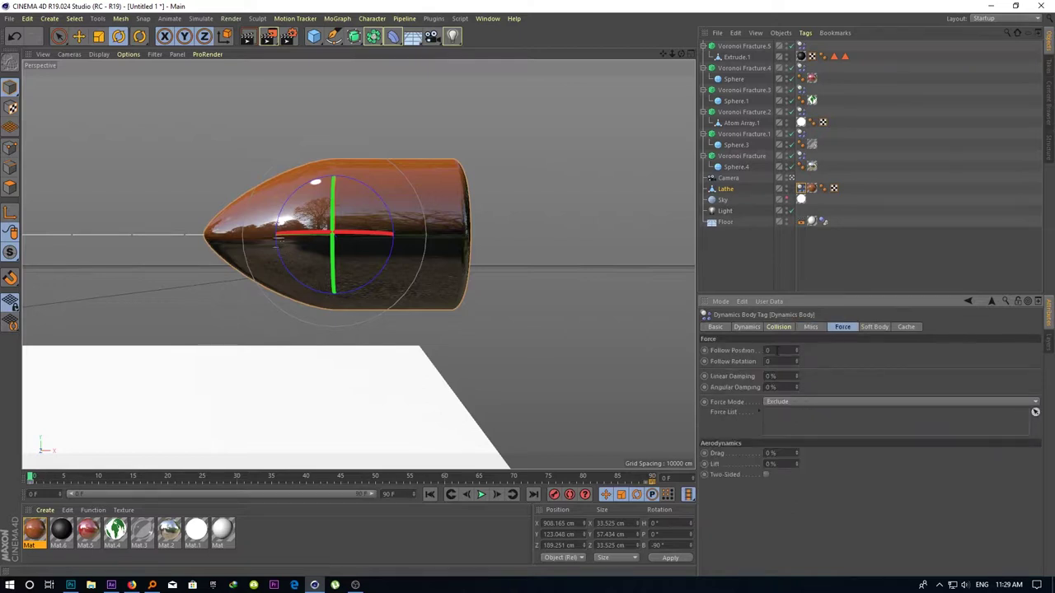
left_click(873, 327)
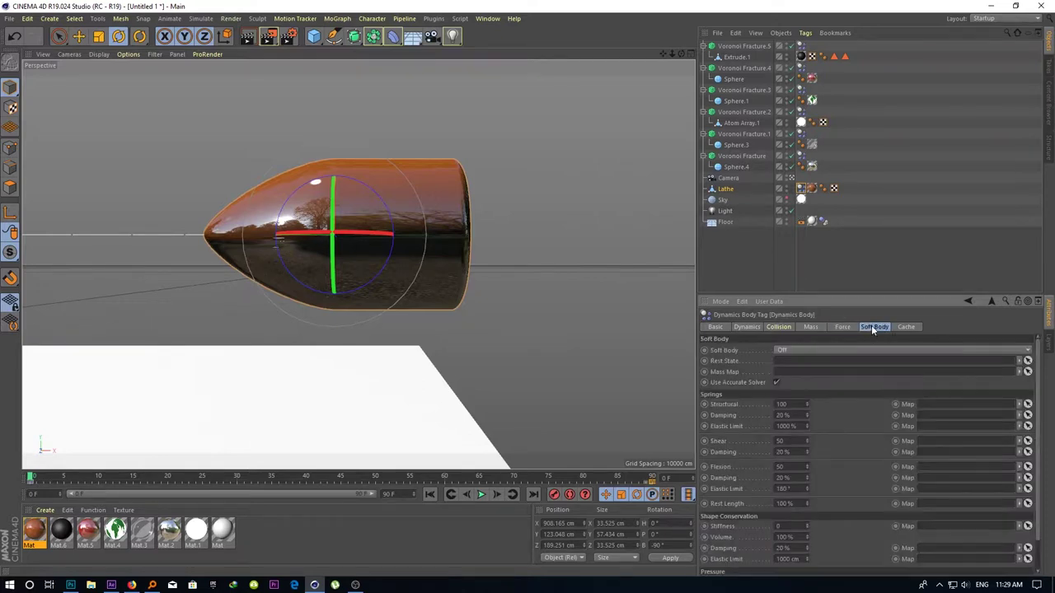
left_click(853, 328)
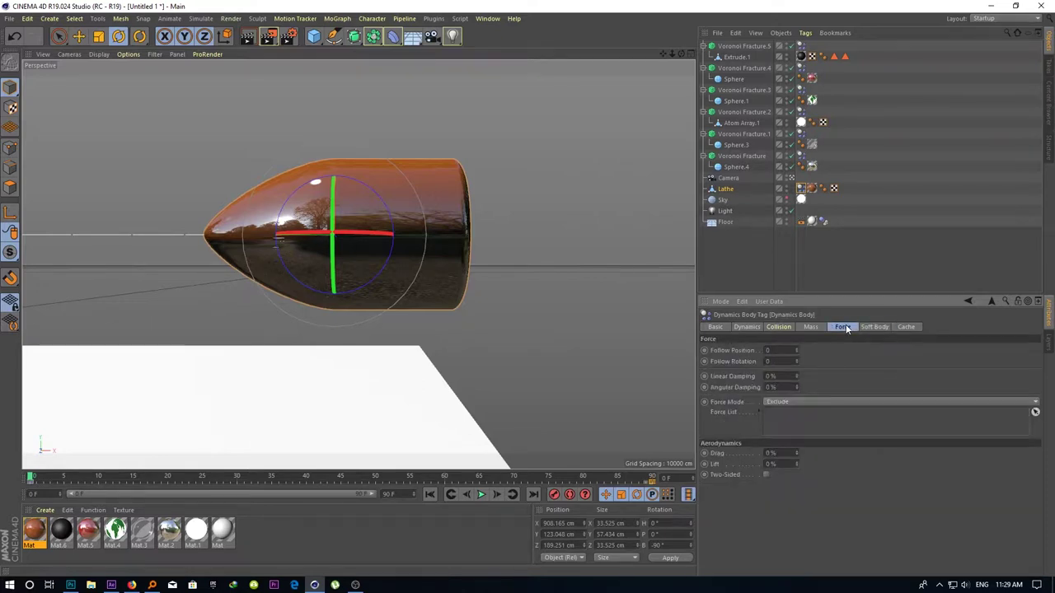
left_click(813, 327)
left_click(810, 350)
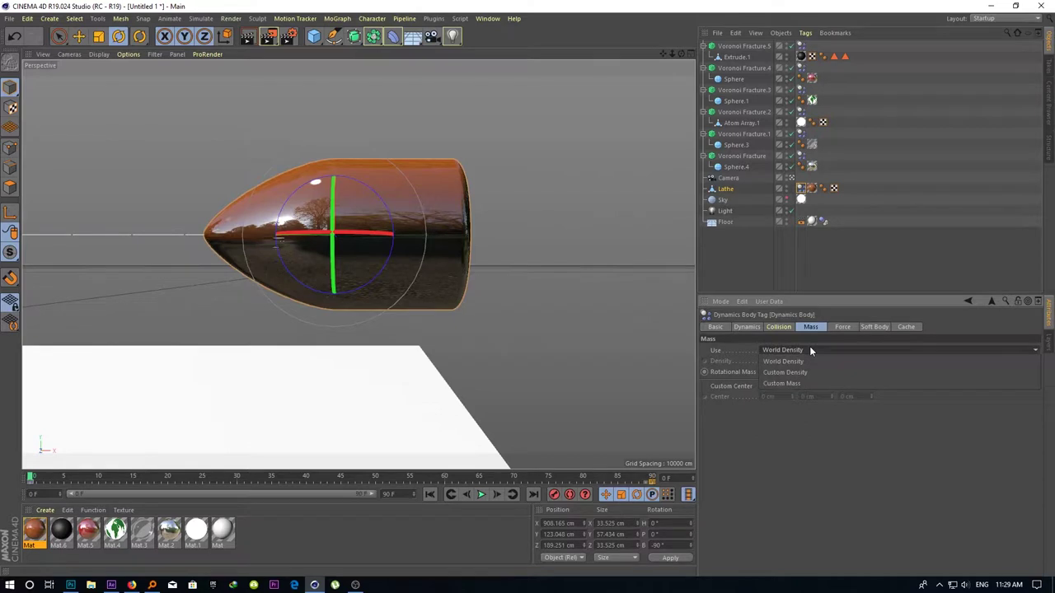
left_click(809, 349)
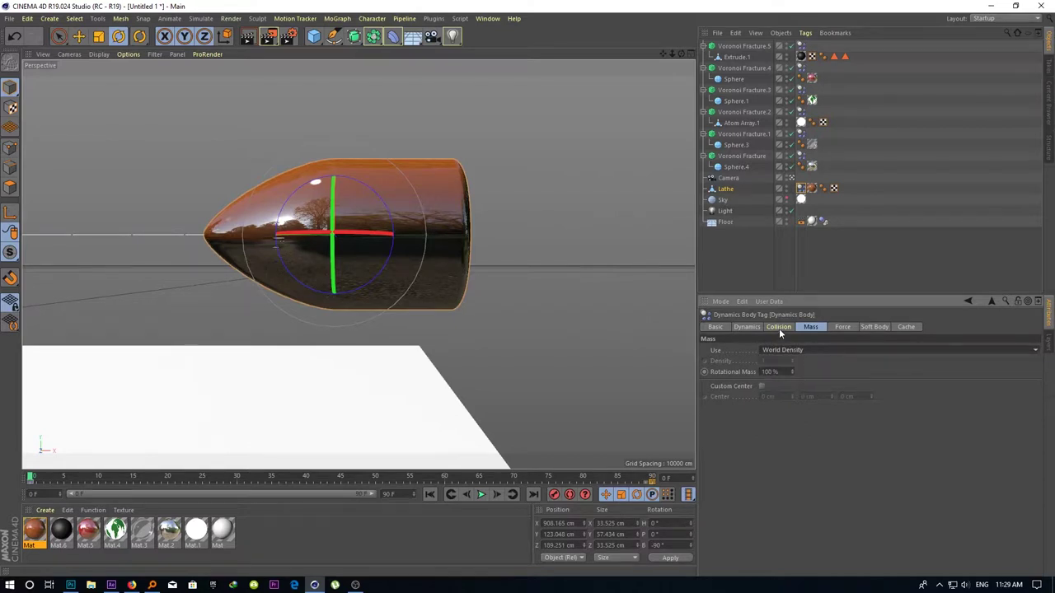
left_click(779, 328)
left_click(798, 360)
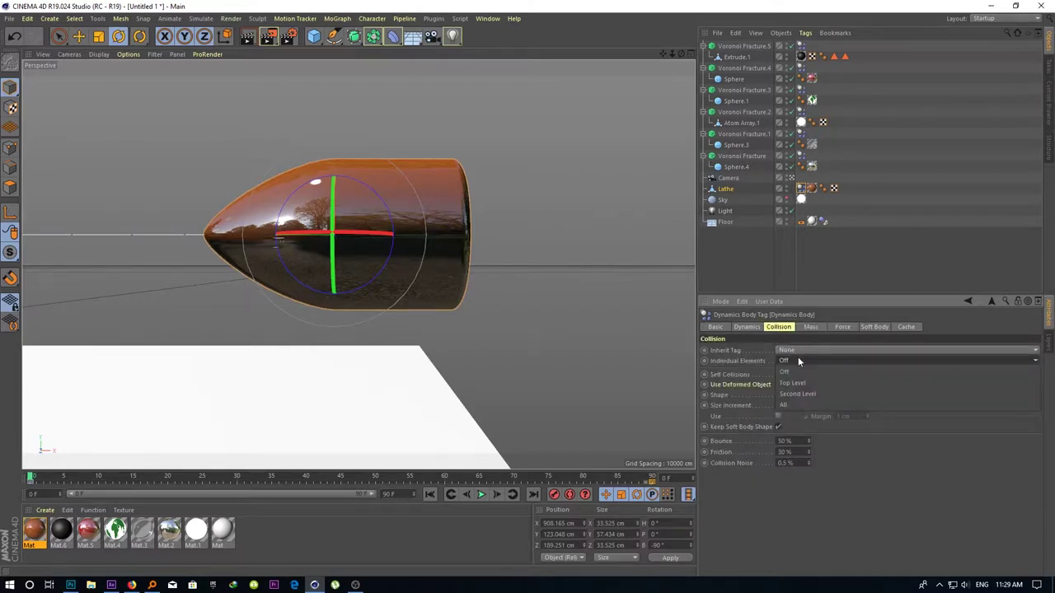
left_click(798, 360)
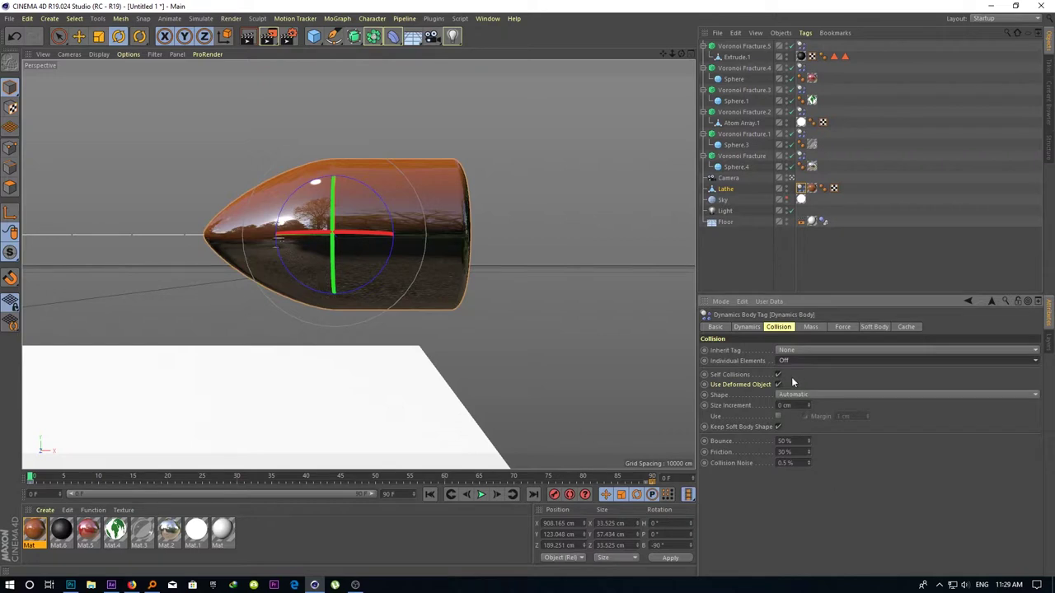
left_click(791, 394)
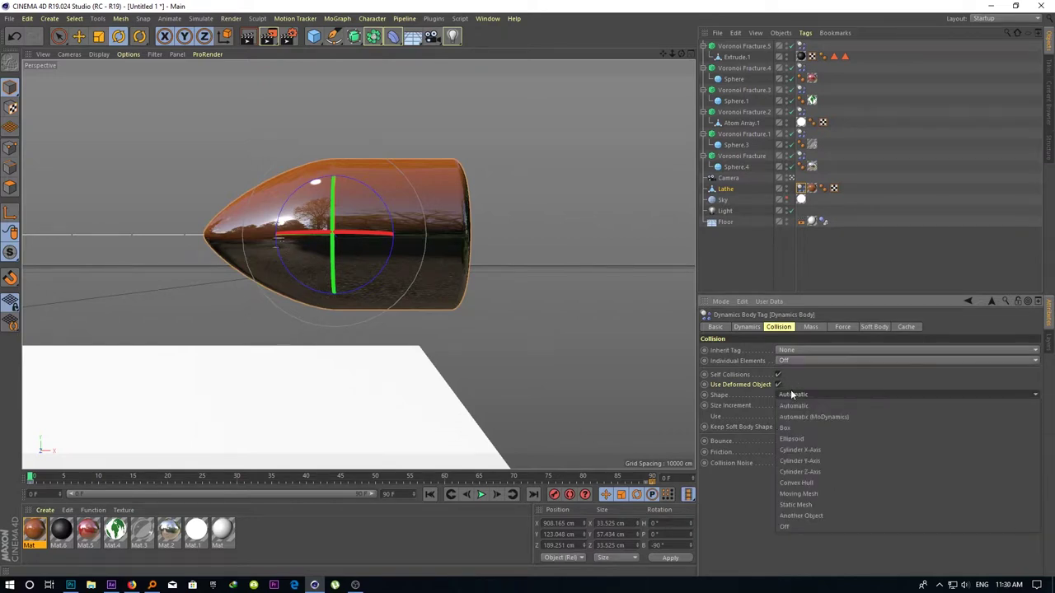
left_click(792, 395)
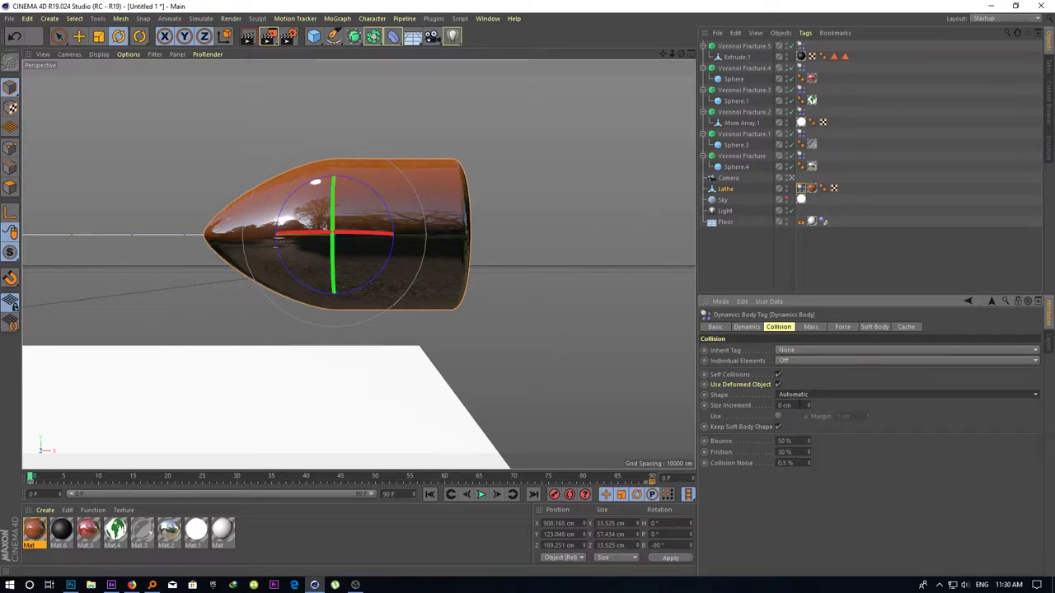
Set the bullet's Bounce and Friction to 0 %
left_click(785, 441)
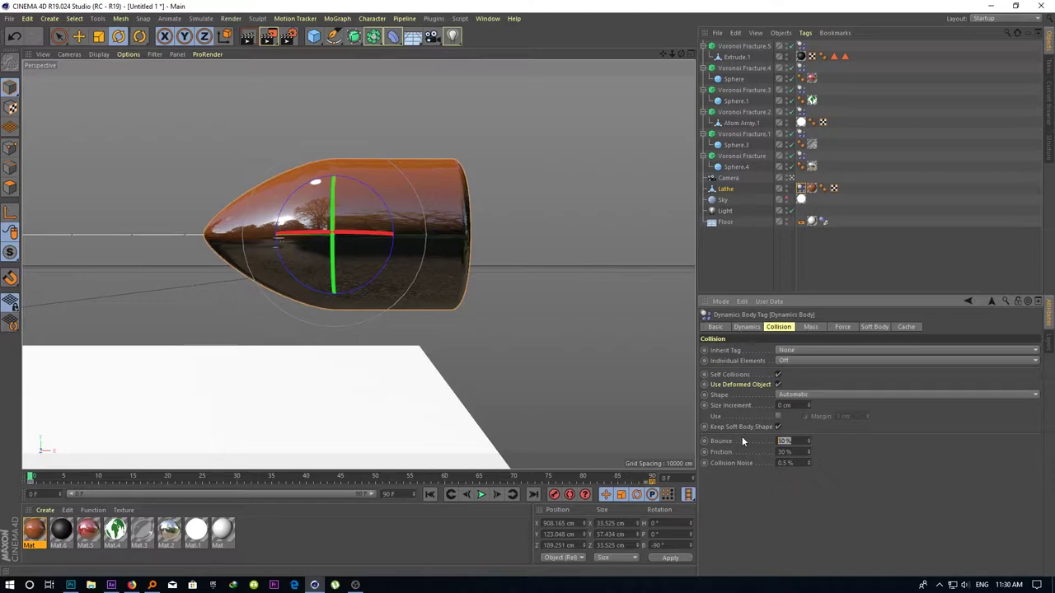
type("0")
key("Tab")
type("0")
key("Tab")
Set Collision Noise to 0 %, then test-play the simulation and rewind to frame 0
type("0")
left_click(481, 496)
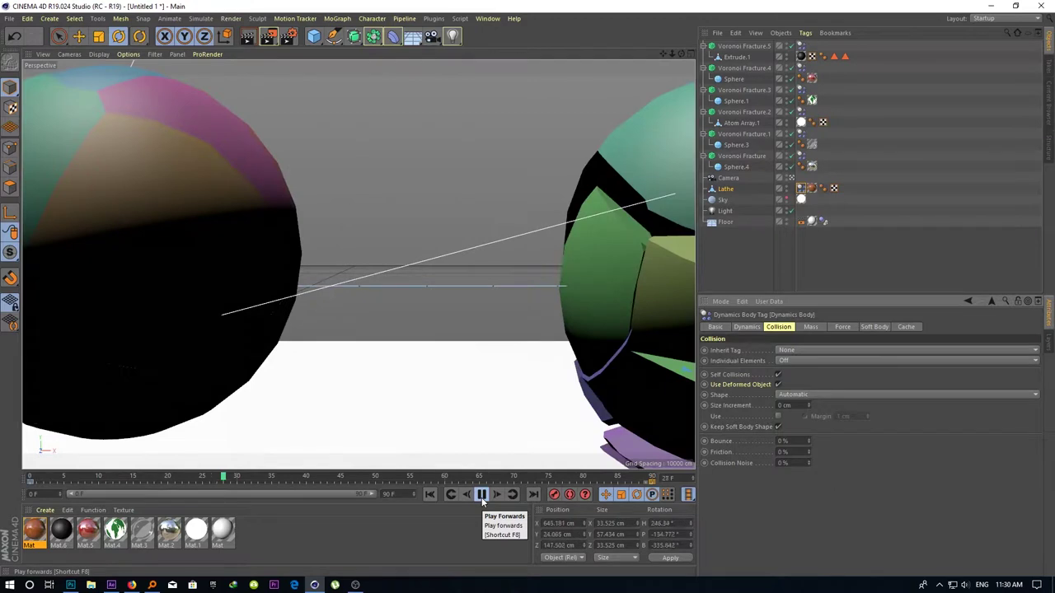
left_click(483, 495)
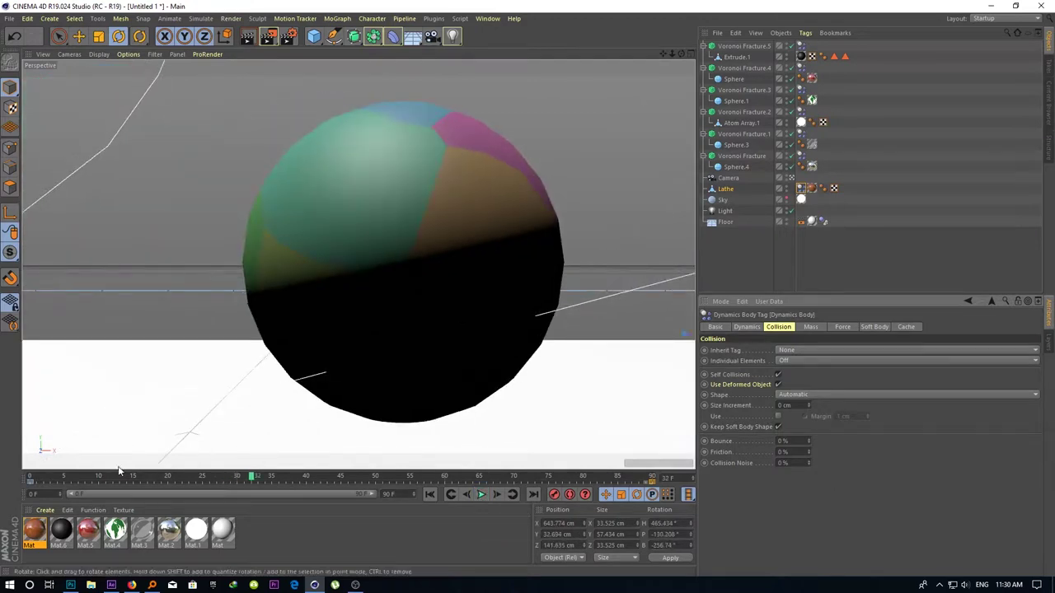
left_click(41, 476)
left_click_drag(40, 476, 29, 476)
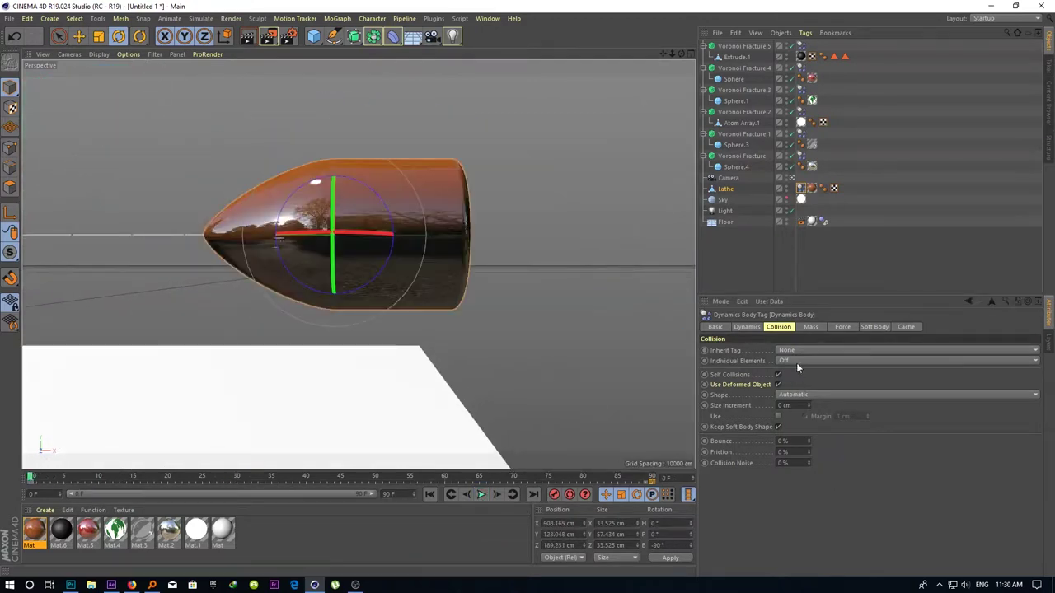
Switch the bullet's mass to Custom Density on the Mass tab
left_click(810, 327)
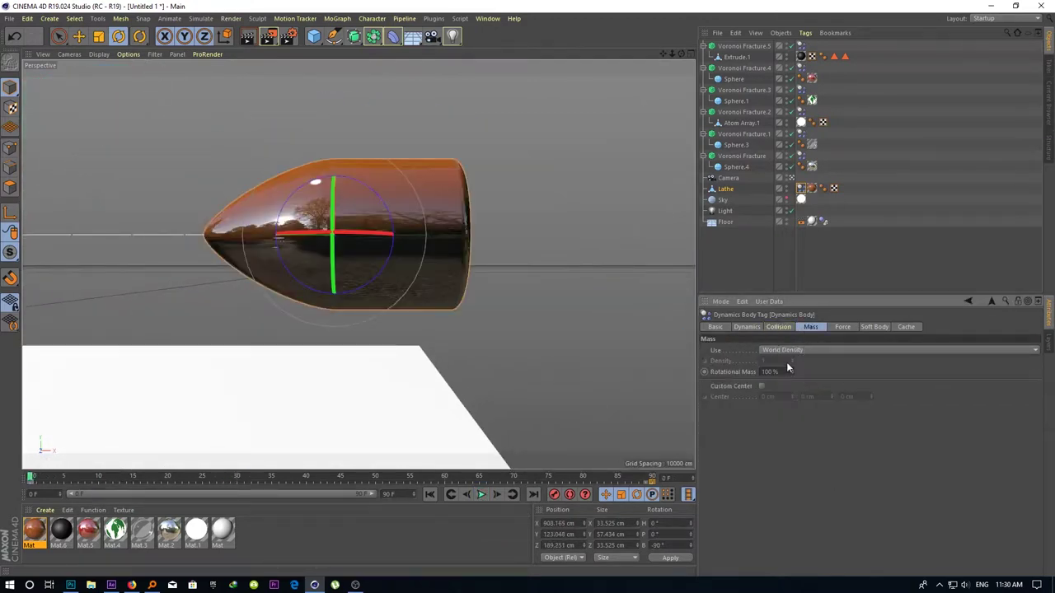
left_click(791, 349)
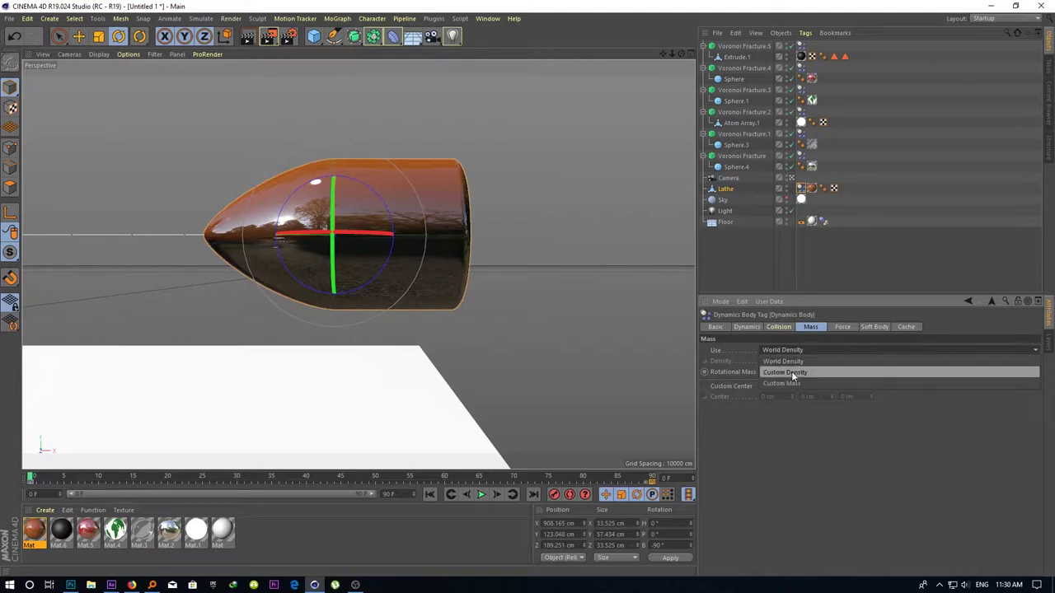
left_click(797, 372)
left_click(837, 326)
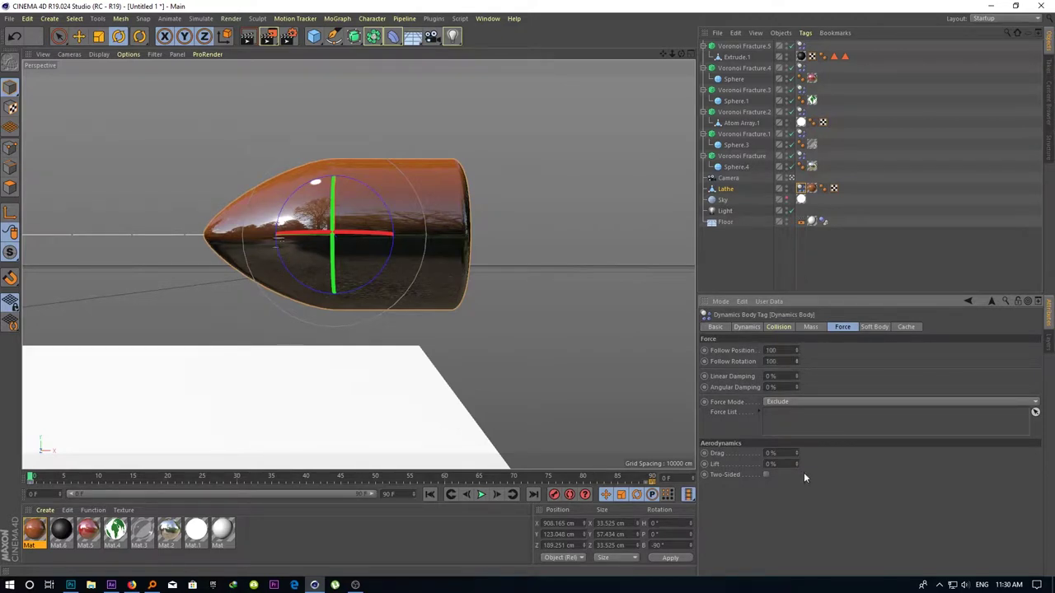
Replay the shot twice, scrub through the impact frames, and return to frame 0
left_click(482, 495)
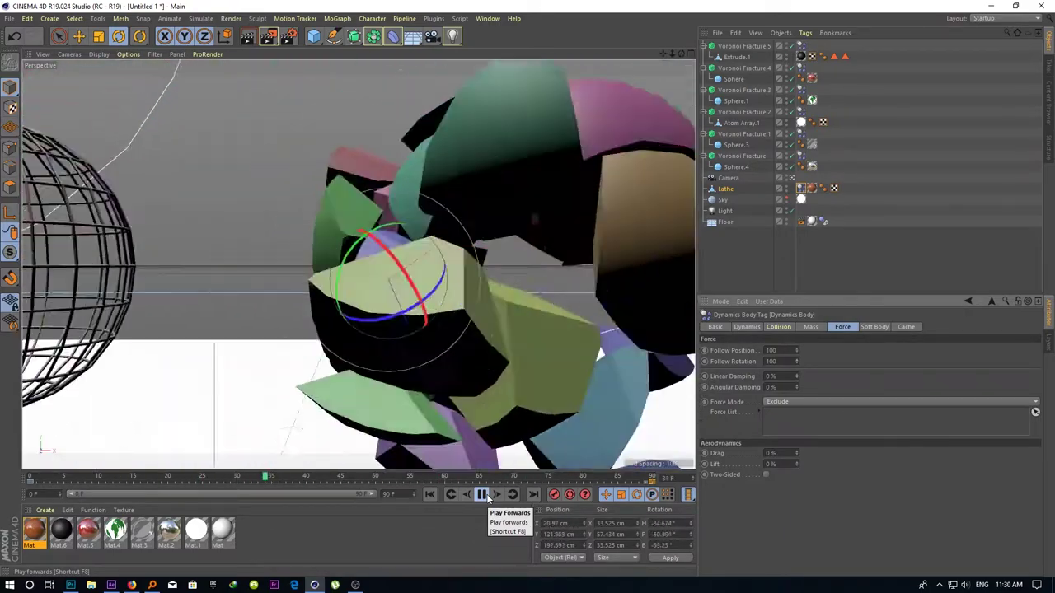
left_click(482, 494)
type("0")
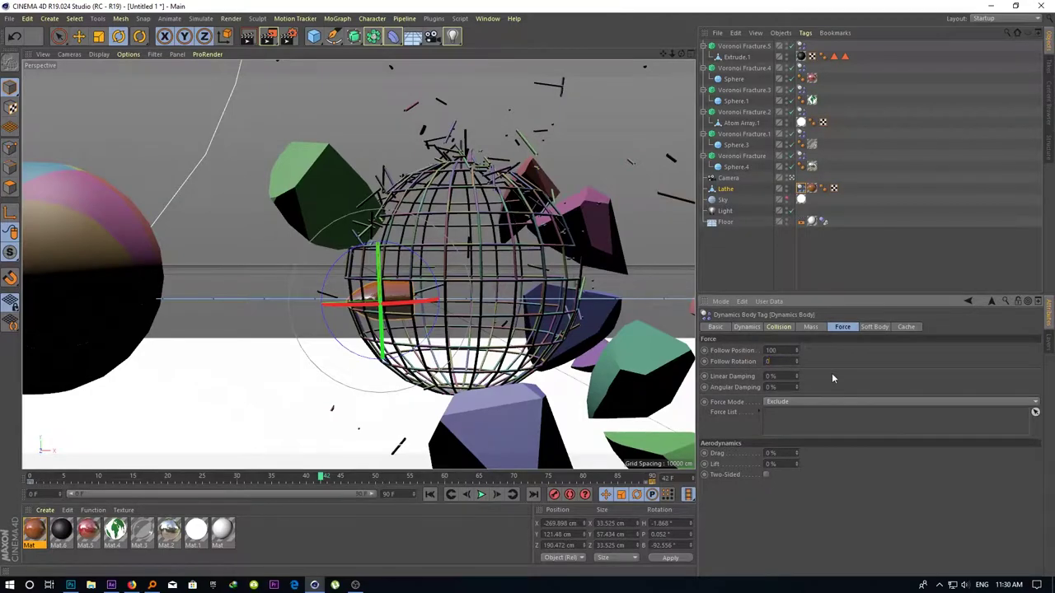
left_click(430, 494)
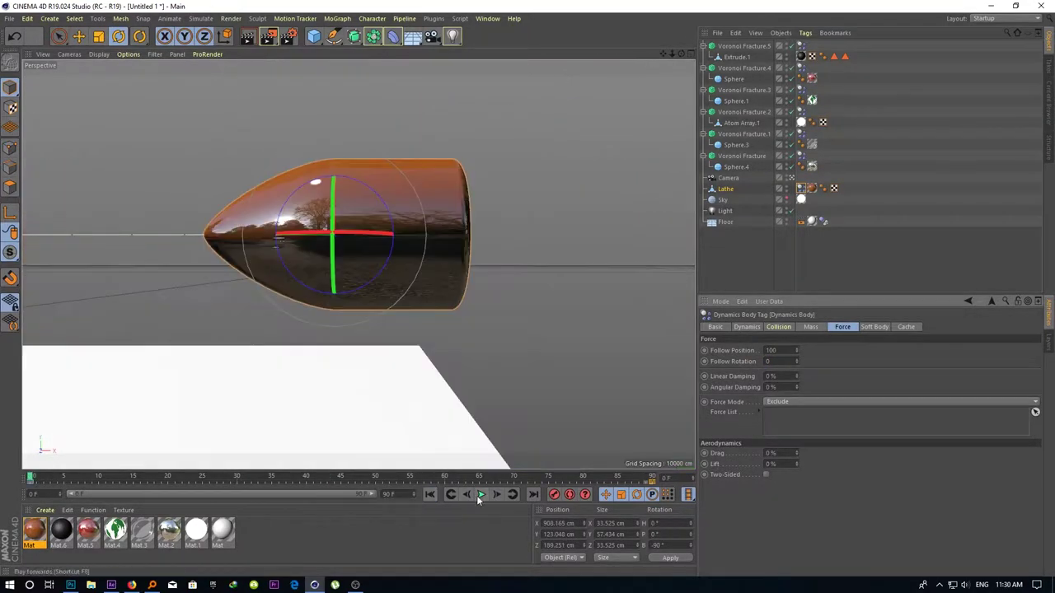
left_click(481, 496)
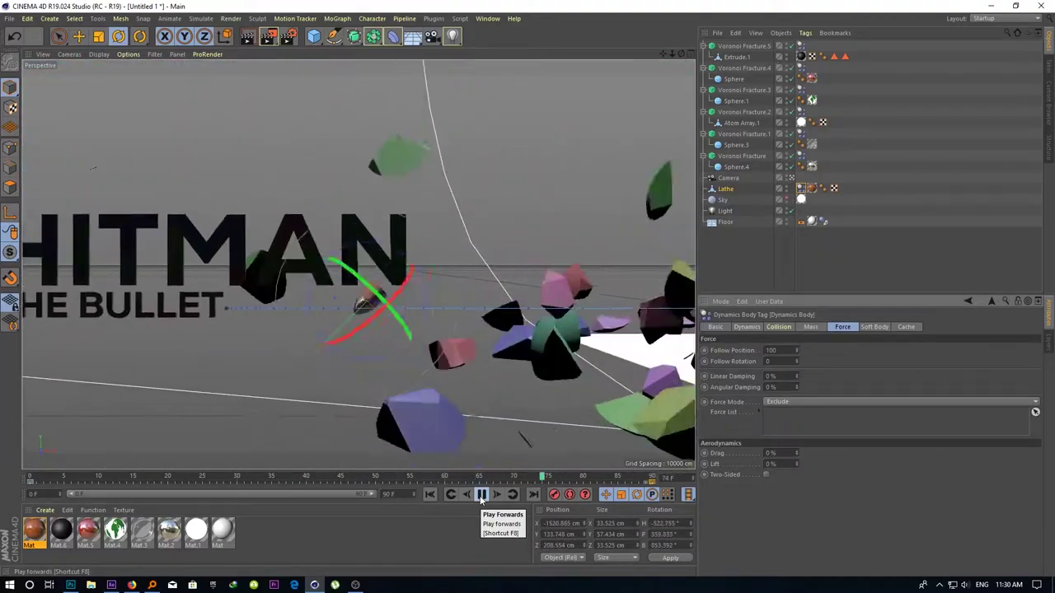
left_click(482, 494)
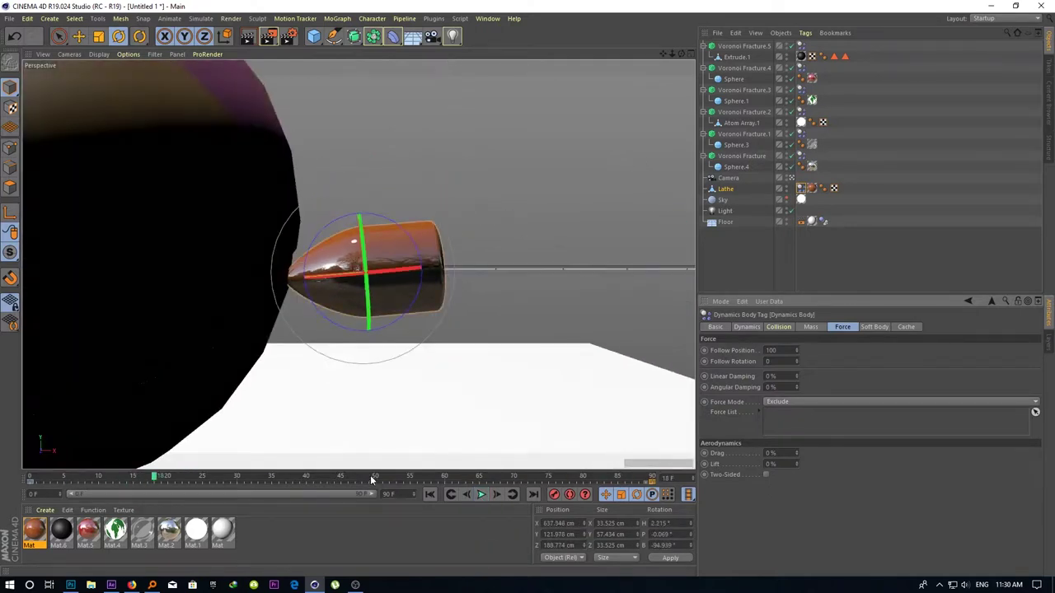
mouse_move(374, 481)
left_mouse_down()
mouse_move(581, 478)
mouse_move(650, 491)
left_mouse_up()
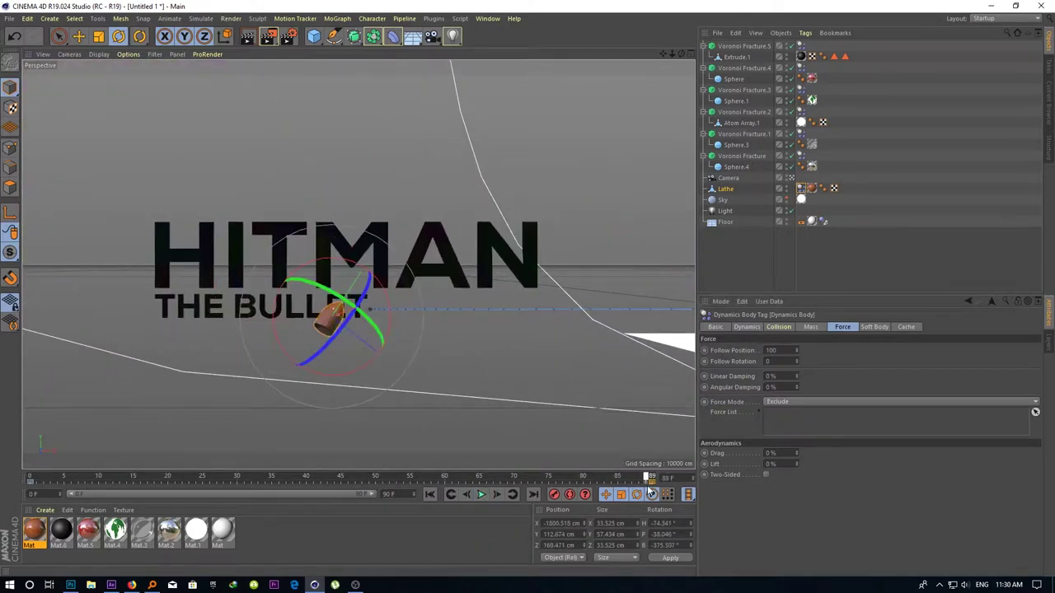
left_click(429, 495)
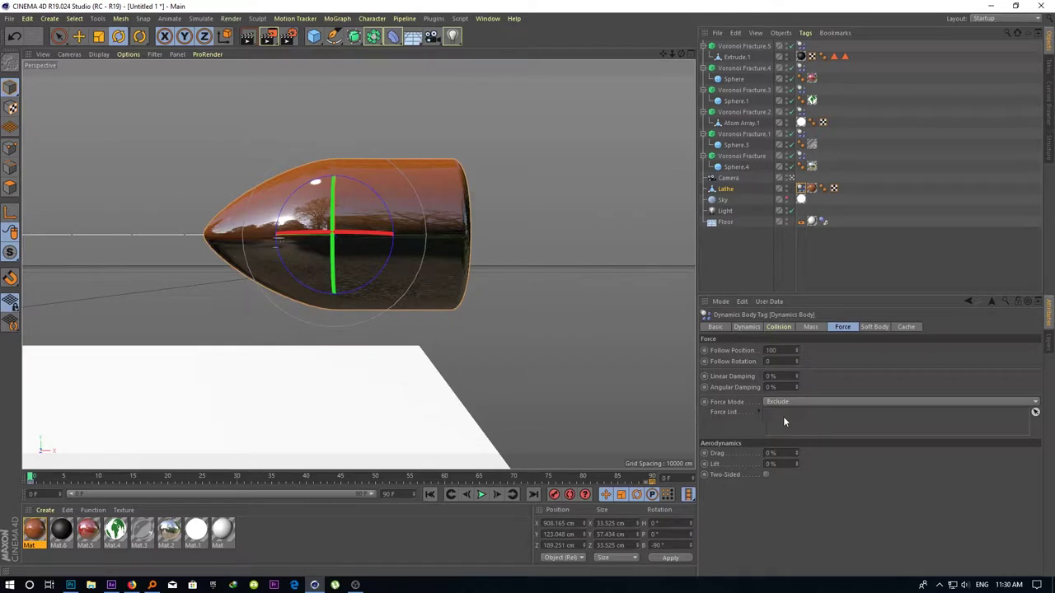
Raise the bullet's Follow Rotation to 100 and replay the simulation from the start
mouse_move(795, 360)
left_mouse_down()
mouse_move(814, 361)
mouse_move(812, 376)
left_mouse_up()
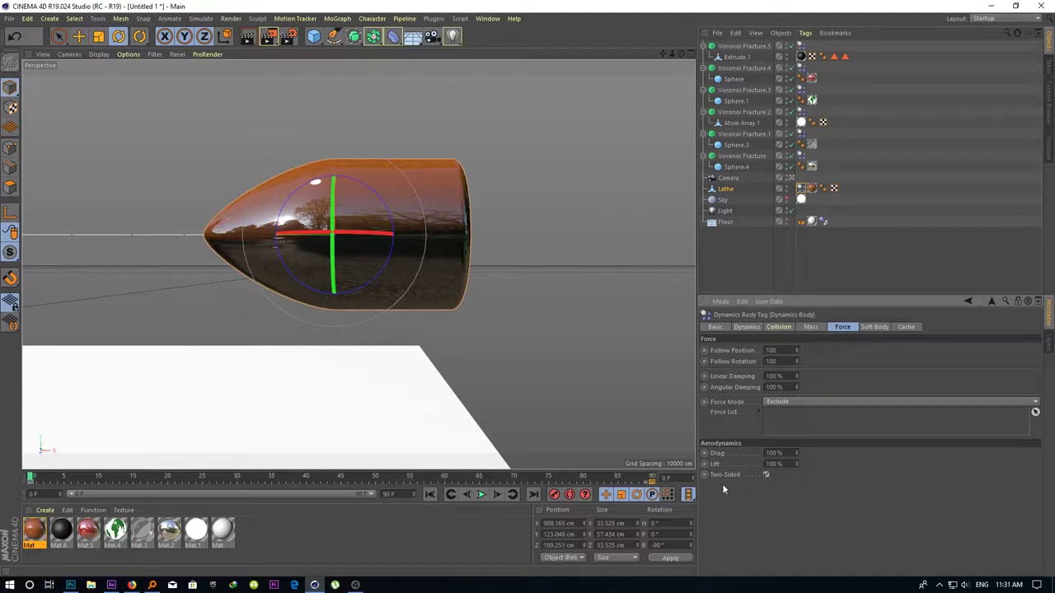
left_click(481, 494)
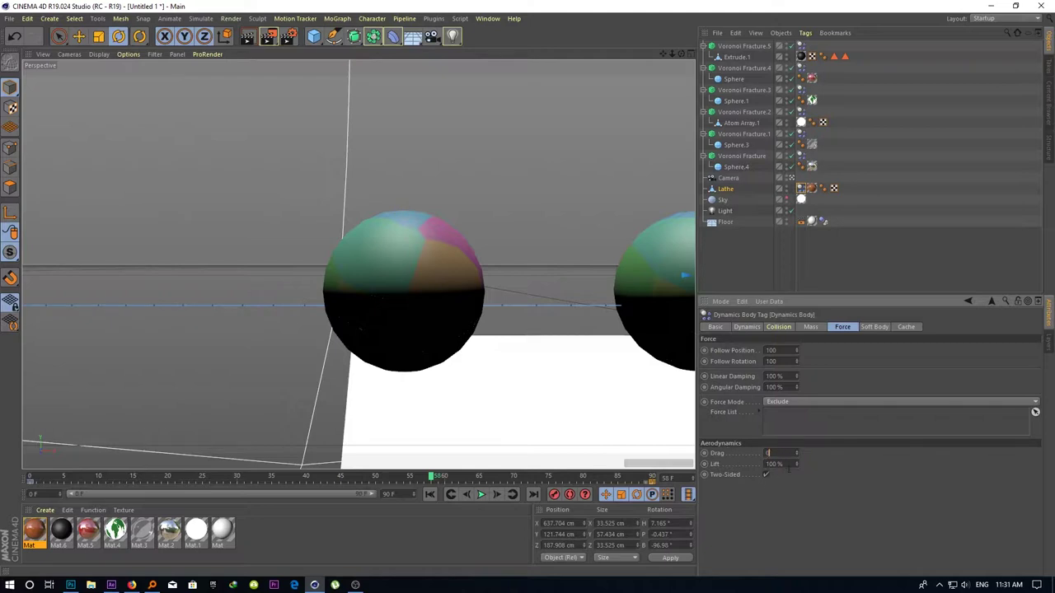
left_click(431, 495)
left_click(483, 497)
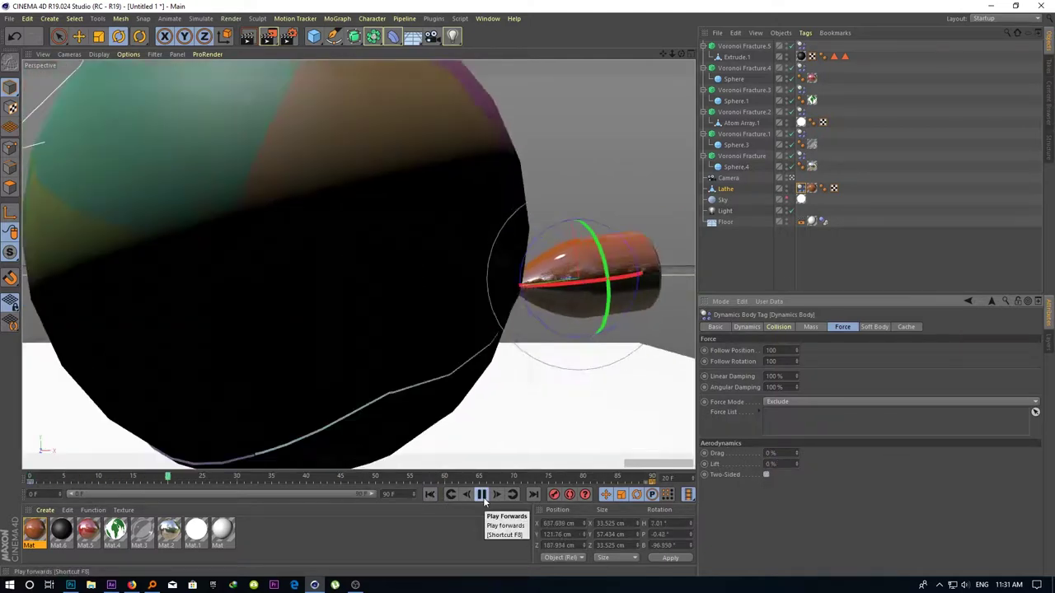
left_click(483, 497)
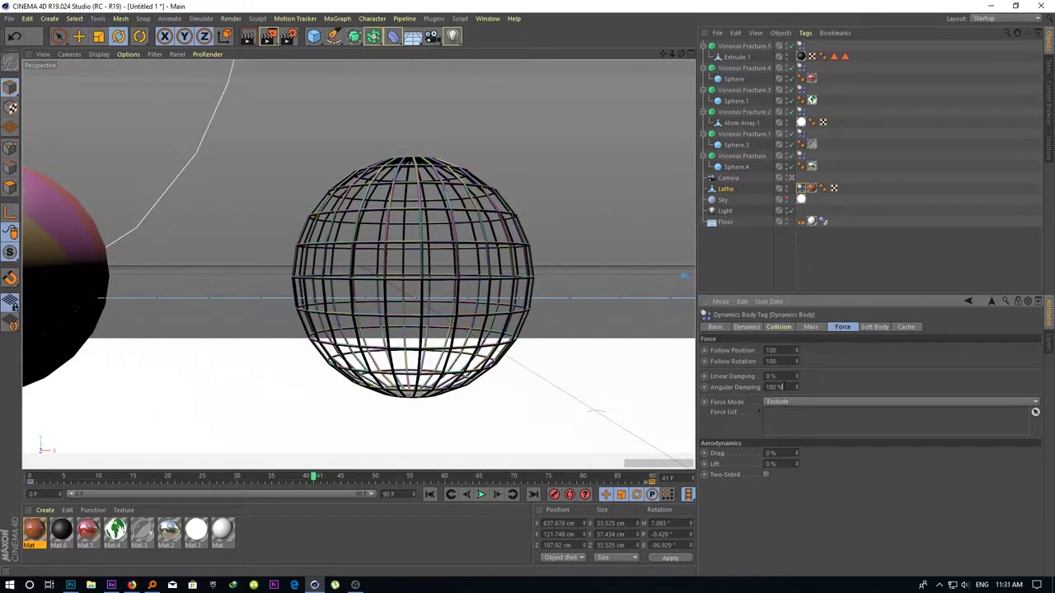
type("0")
Replay the simulation, then set the animation length to 200 frames
left_click(431, 494)
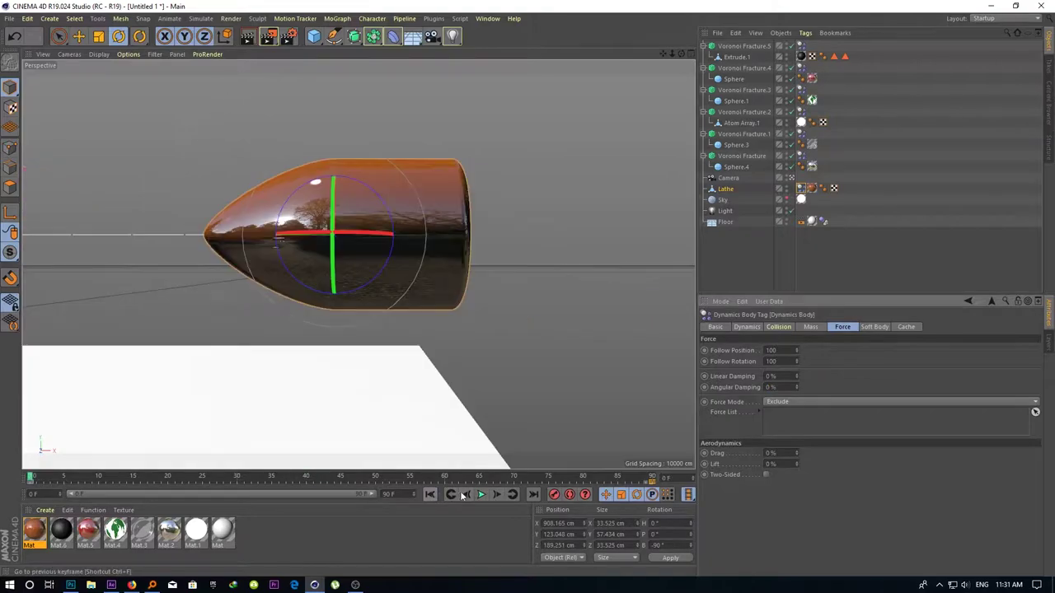
left_click(480, 495)
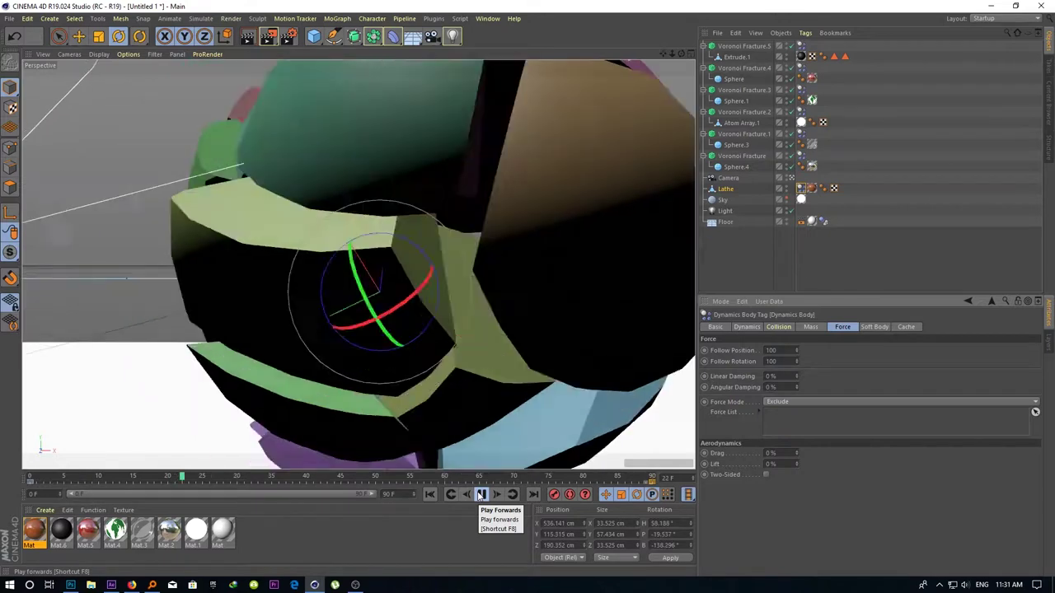
left_click(481, 494)
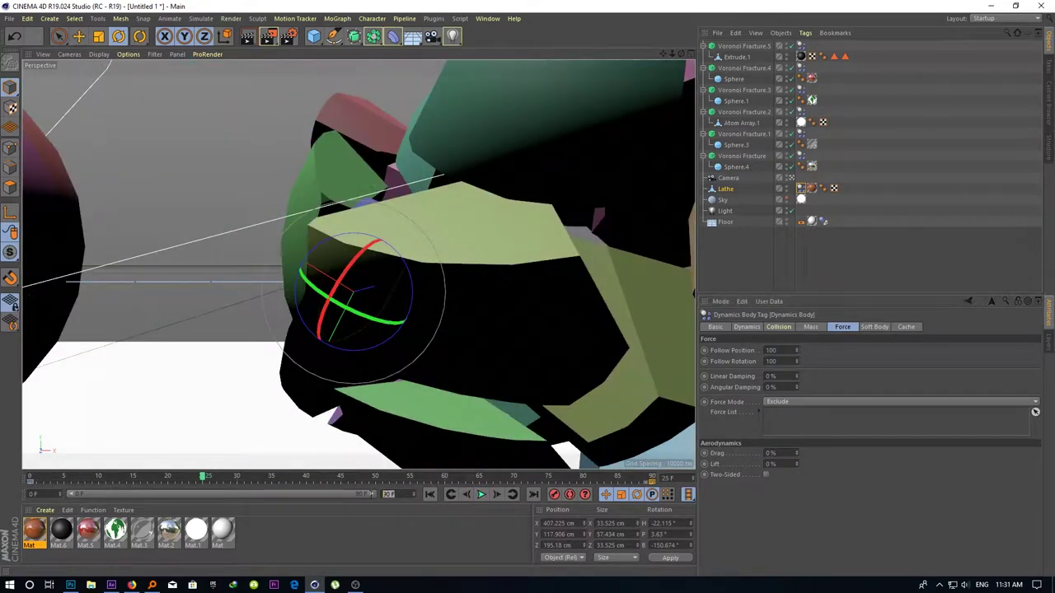
type("200")
key("Return")
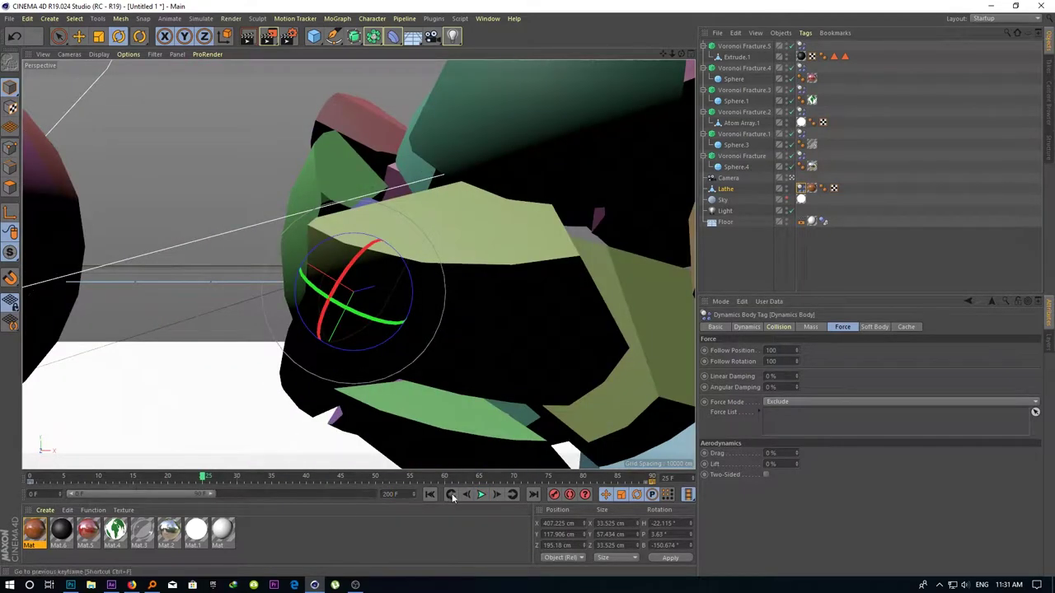
Extend the preview range to all 200 frames, play it through, and select the Lathe bullet
left_click_drag(216, 498, 378, 495)
left_click(482, 495)
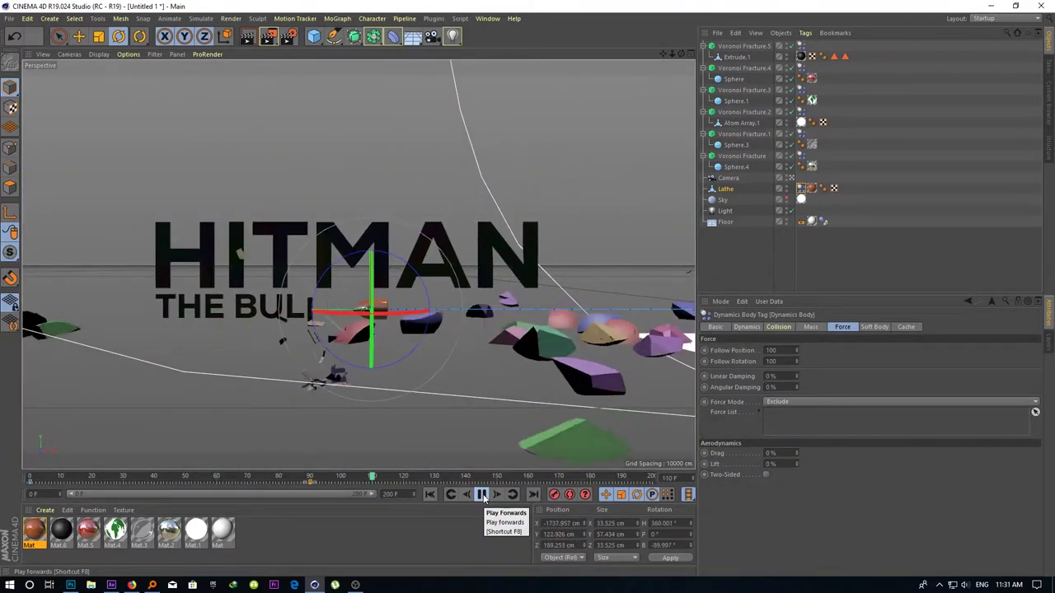
left_click(482, 494)
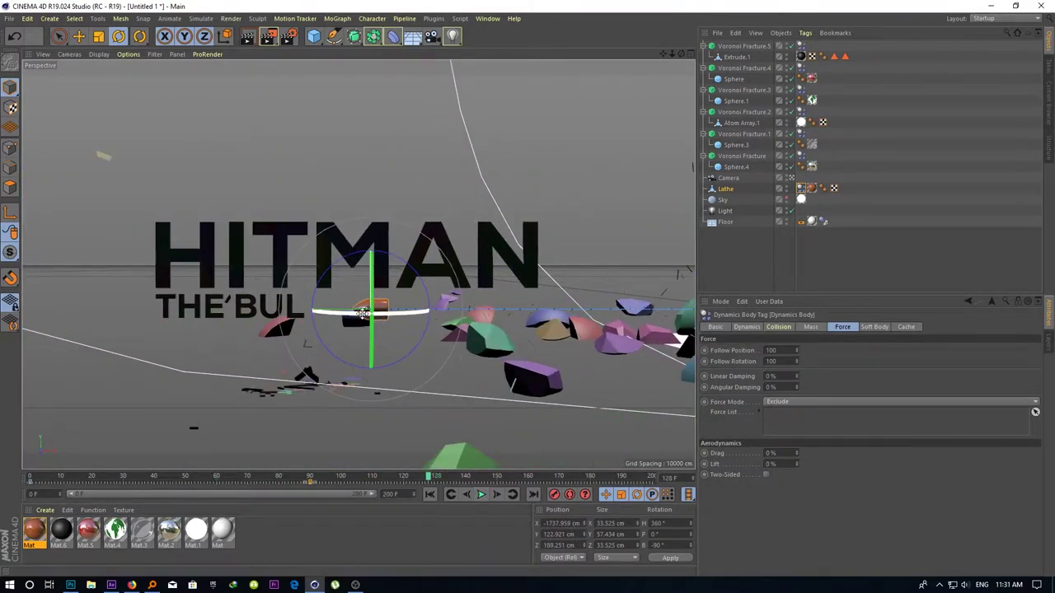
left_click(726, 189)
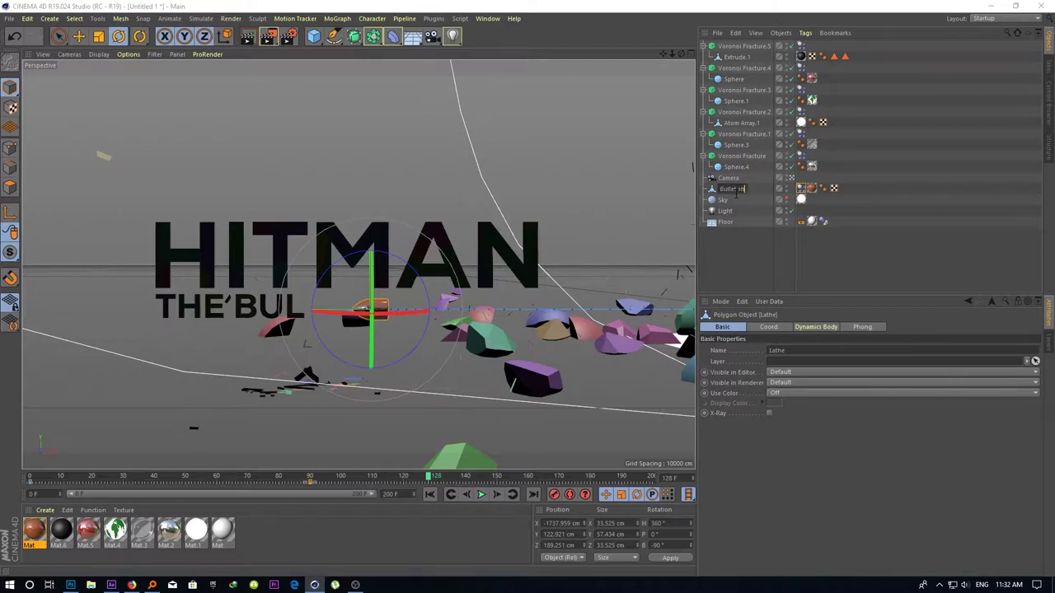
Name the bullet 'Bullet showen' and paste a duplicate just above it
type("n")
key("Return")
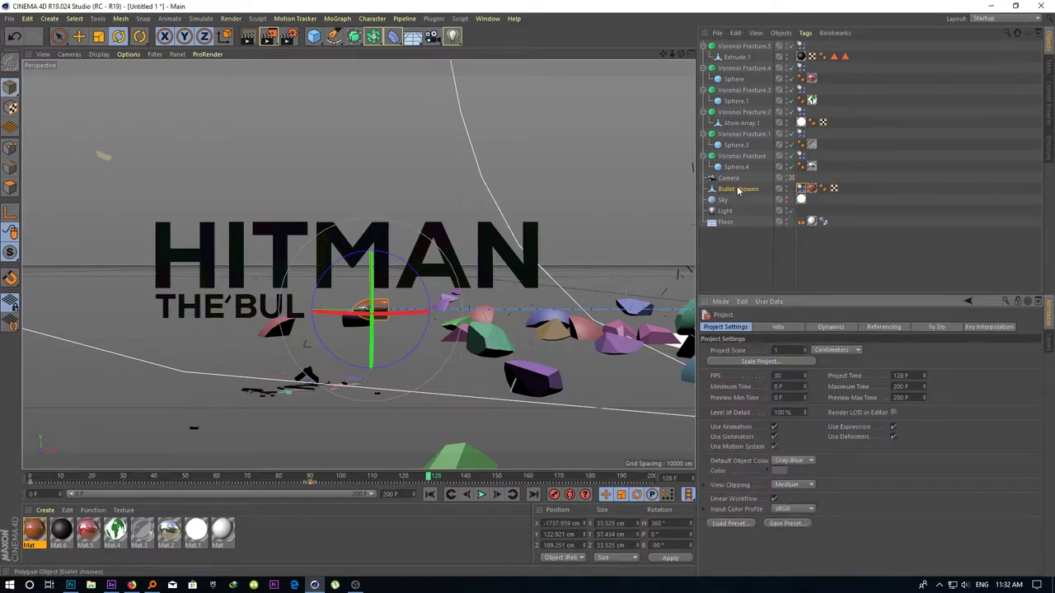
left_click(738, 191)
key("ctrl+c")
key("ctrl+v")
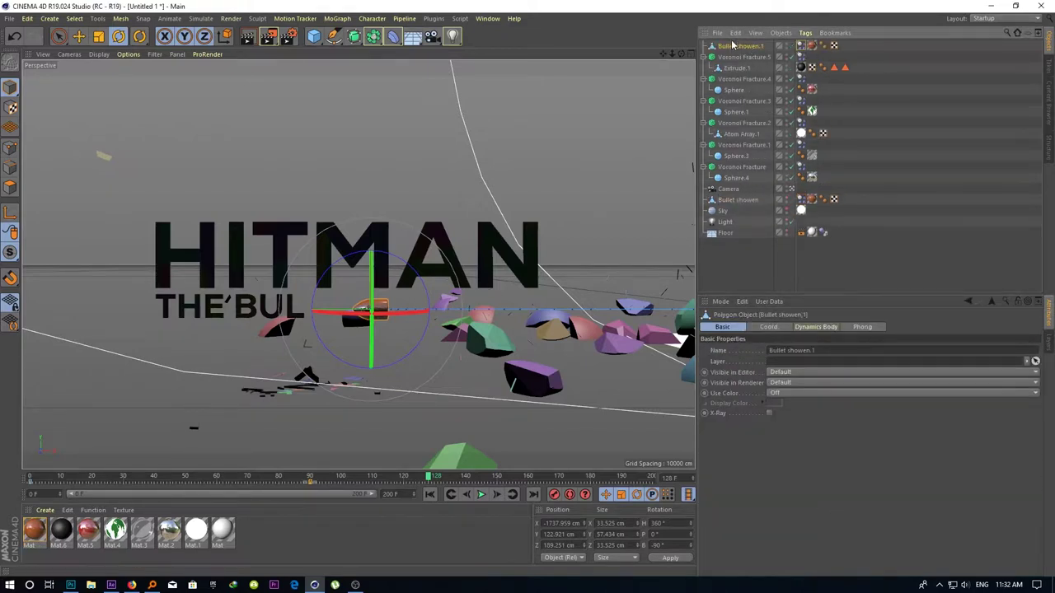
left_click_drag(731, 198, 735, 202)
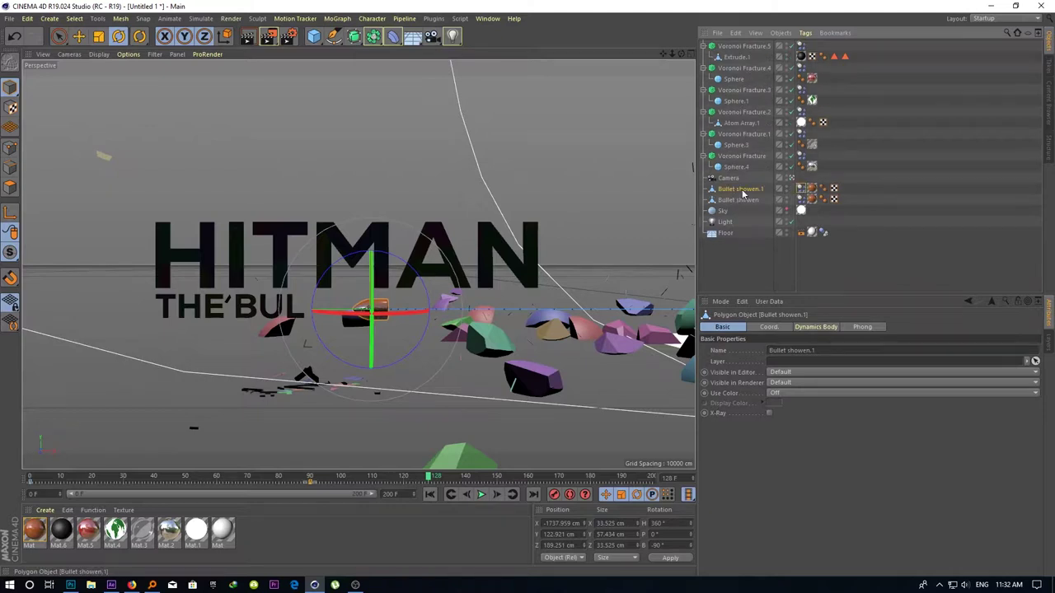
Delete the duplicate's Dynamics Body tag and replay the simulation from frame 0
left_click(802, 188)
key("Delete")
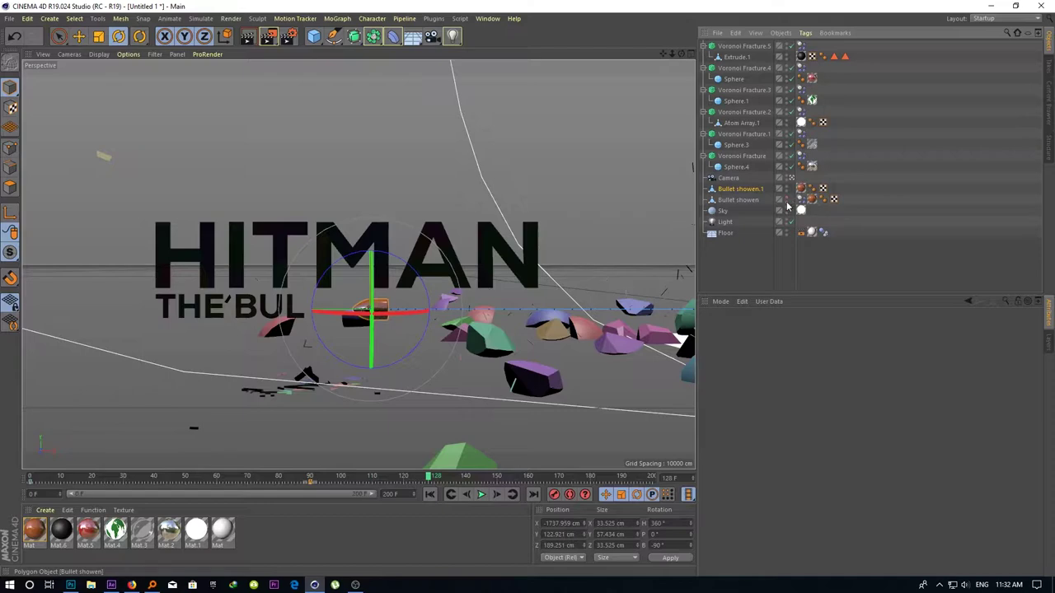
left_click(429, 494)
left_click(482, 494)
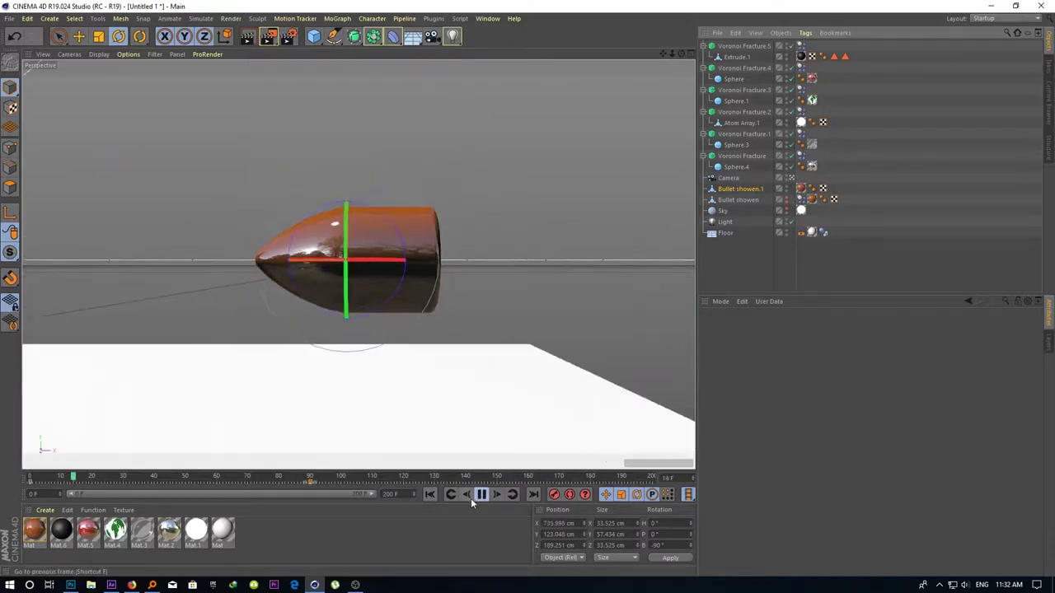
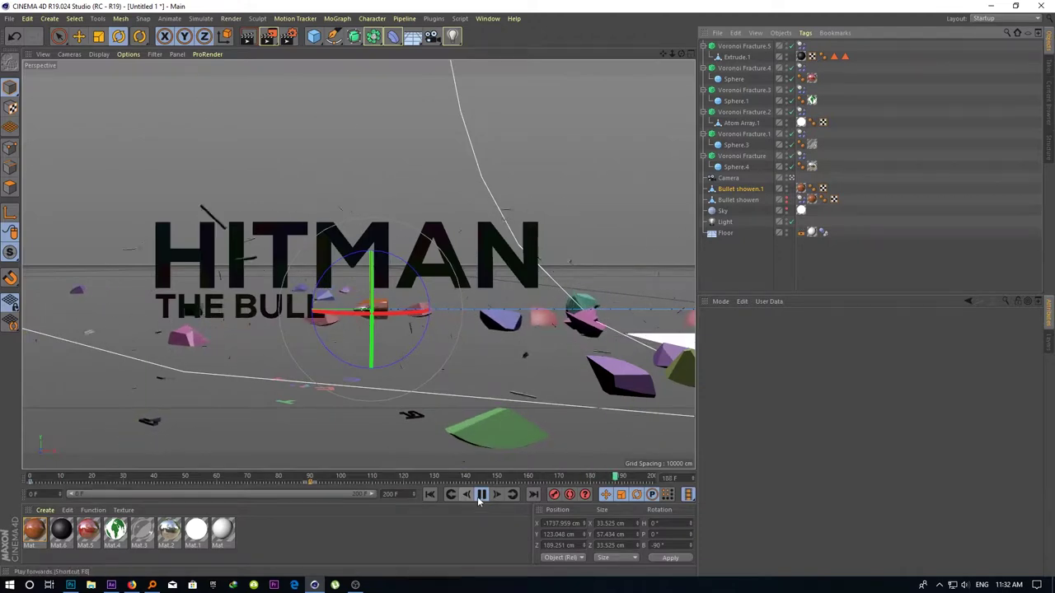
Stop playback, rewind the shatter animation to frame 0 and deselect the bullet
left_click(480, 495)
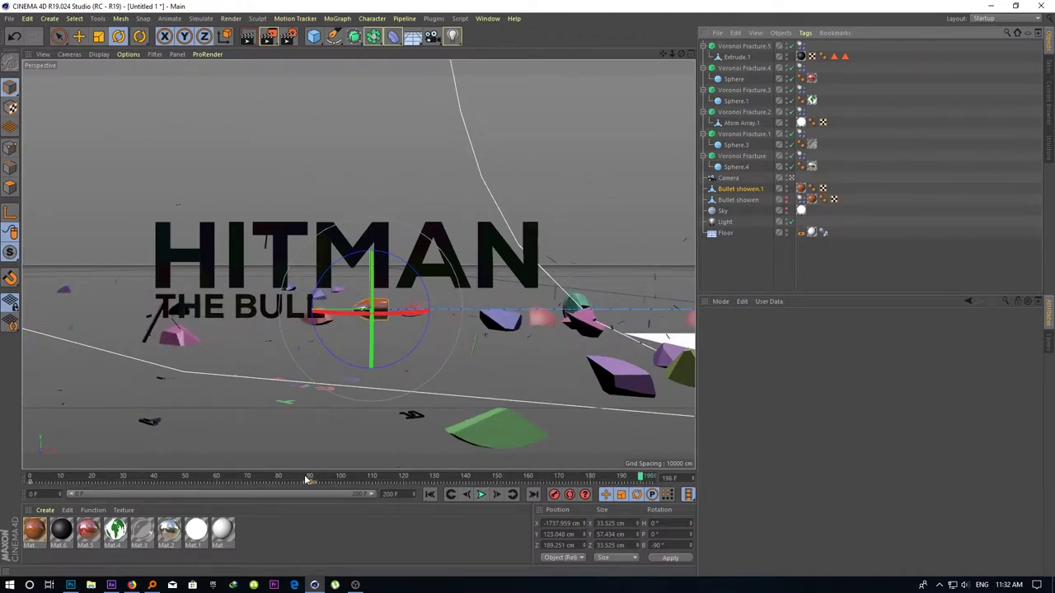
left_click_drag(306, 479, 160, 476)
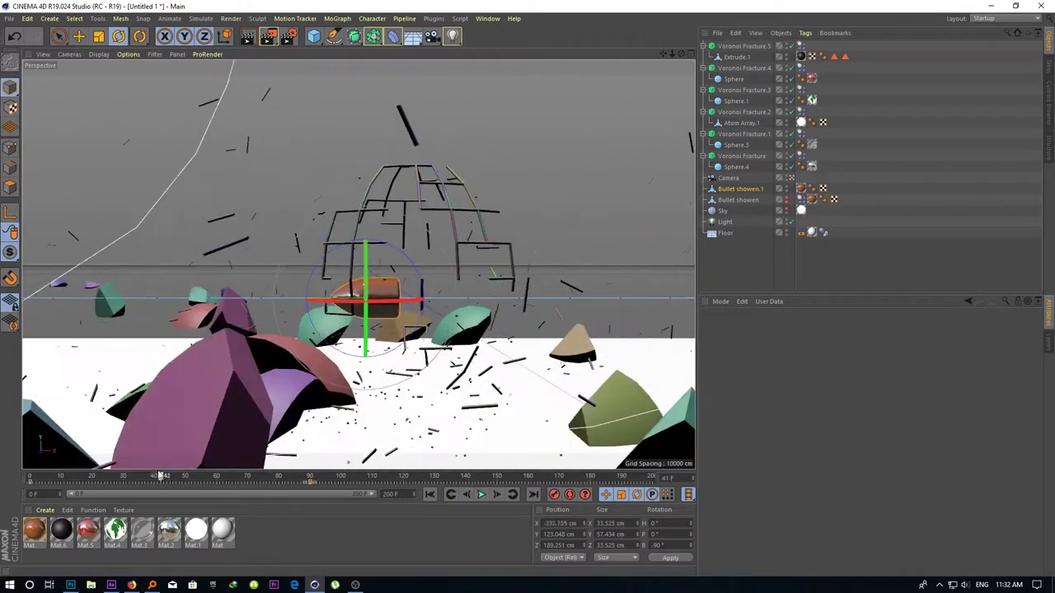
left_click_drag(160, 476, 30, 476)
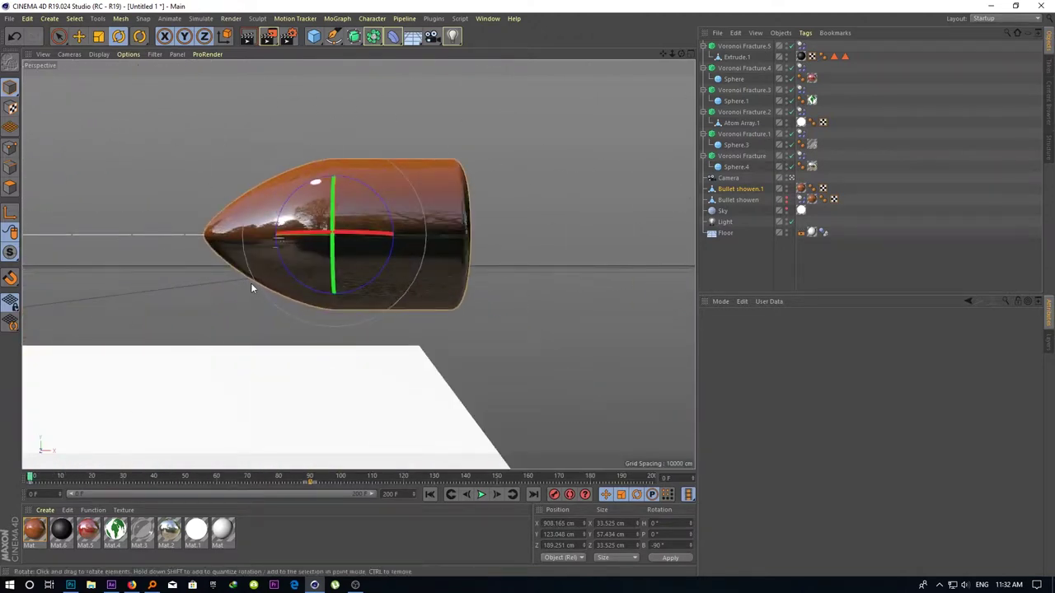
left_click(191, 282)
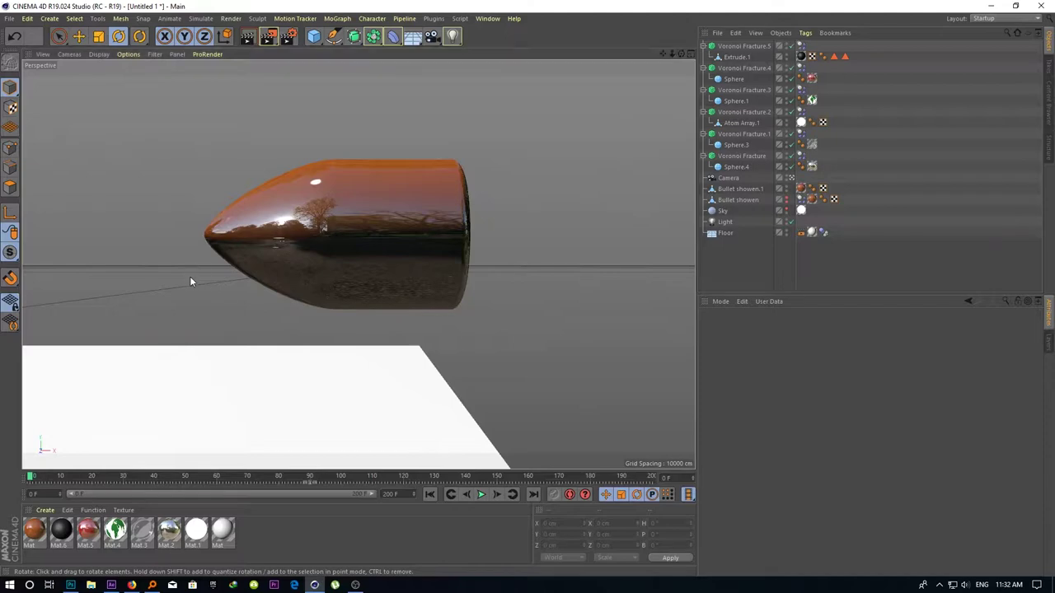
Save the scene as The Bullet.c4d
key("ctrl+s")
type("The Bullet")
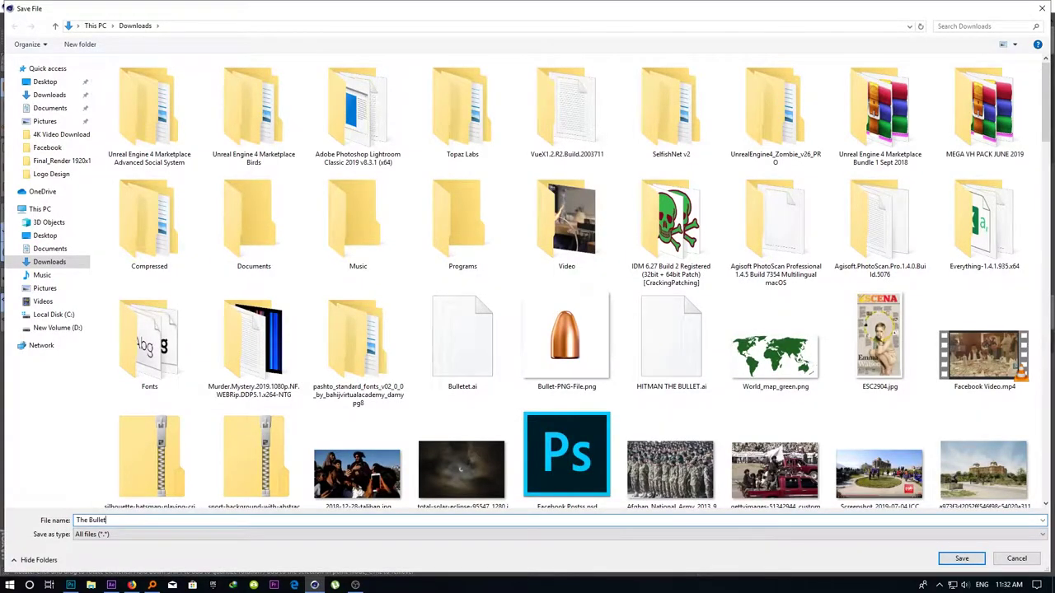
key("Return")
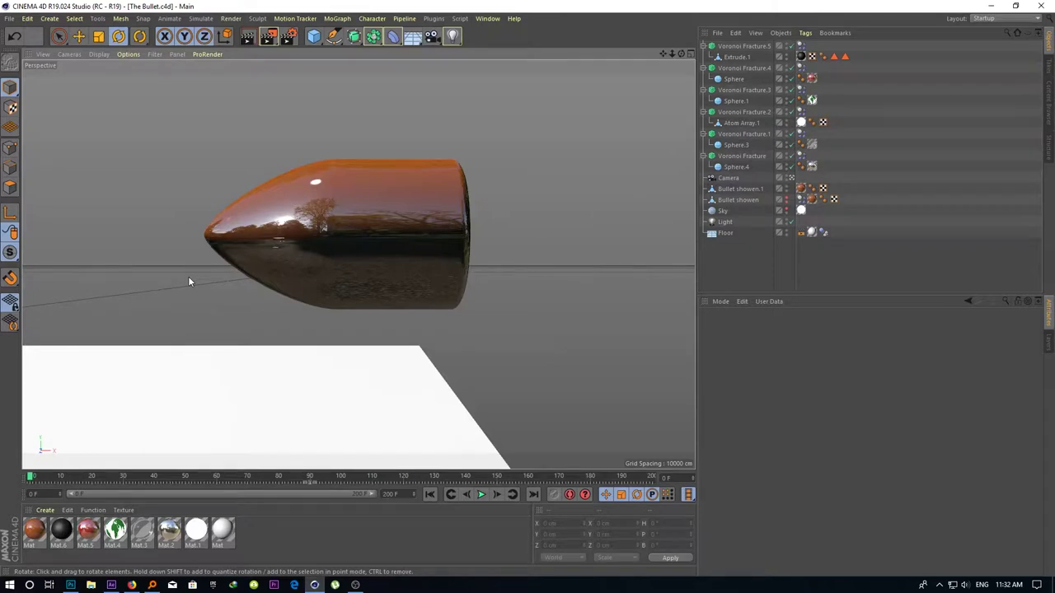
Check the output resolution and frame rate in Render Settings
key("ctrl+b")
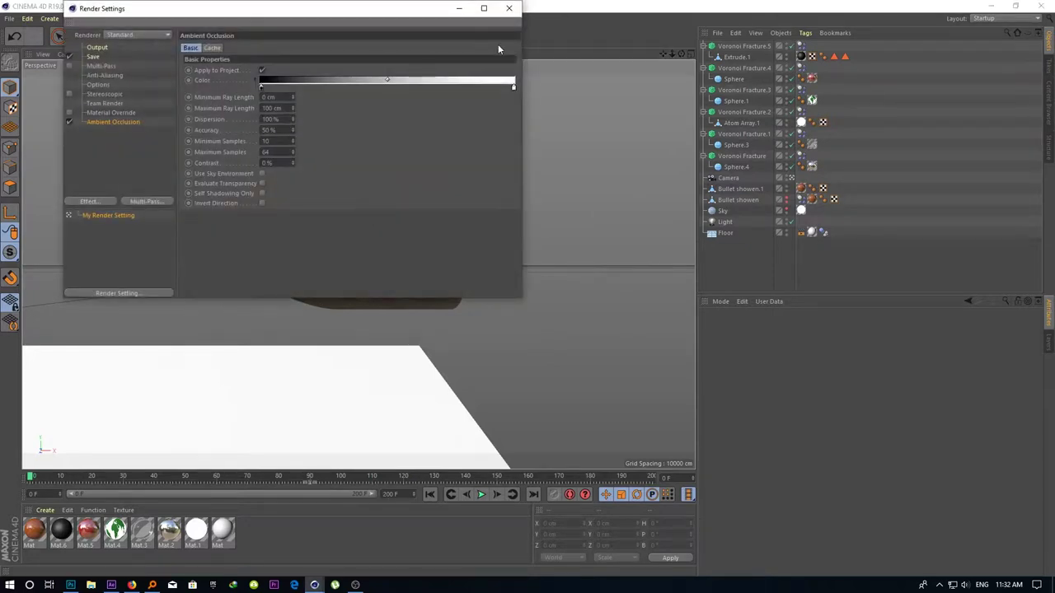
left_click(97, 47)
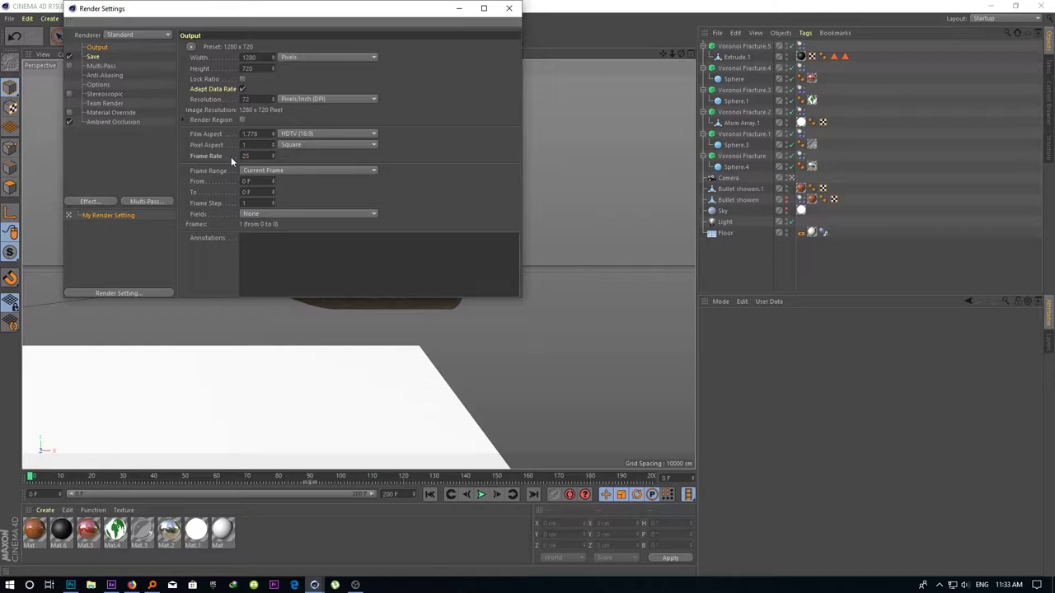
left_click(508, 8)
type("25")
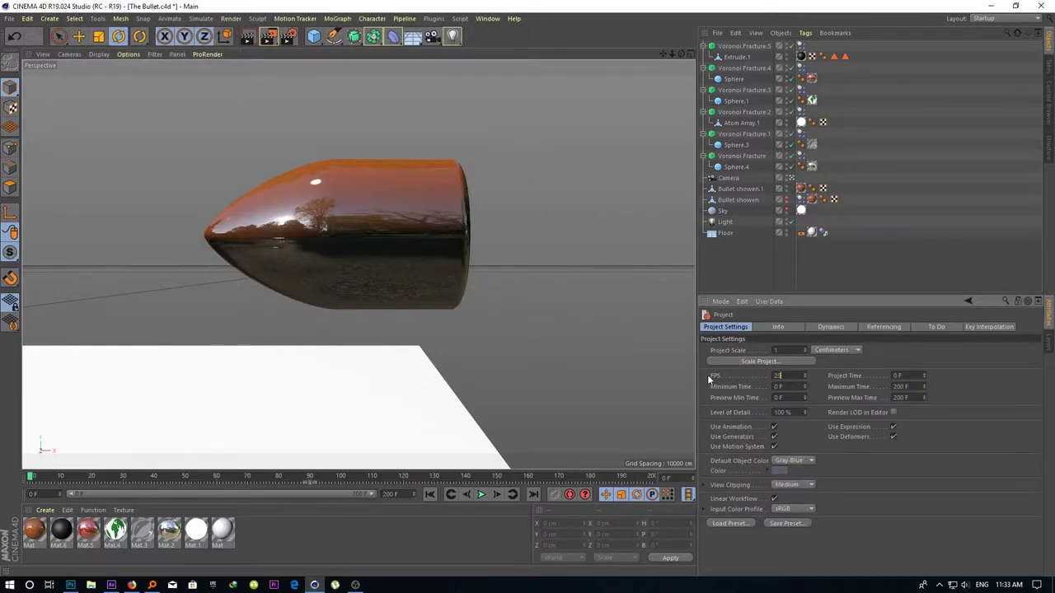
Set the project to 25 fps with timeline and preview range ending at 200 frames, then test-render
key("Return")
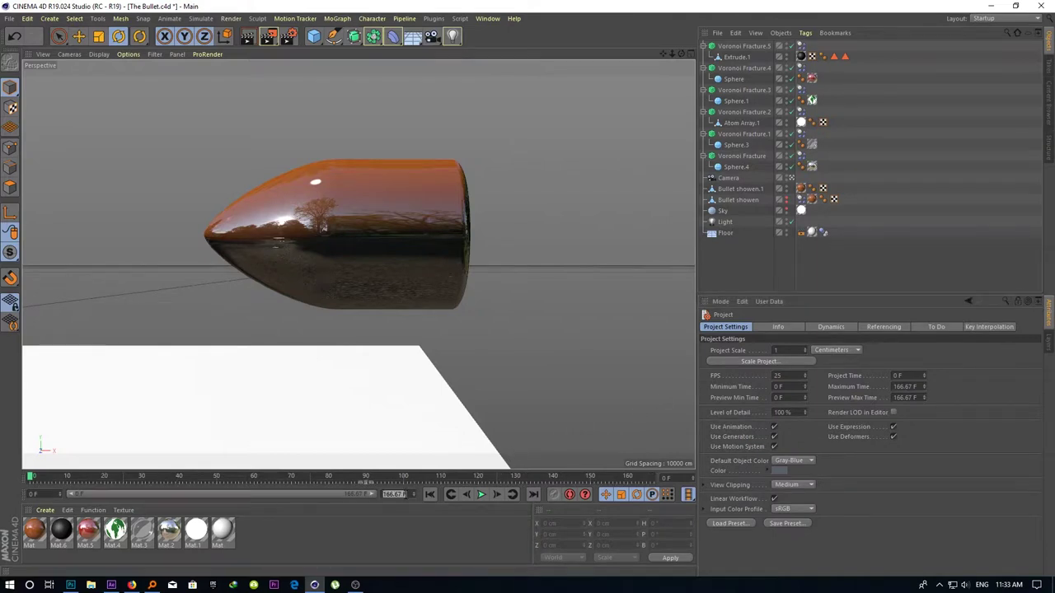
type("200")
key("Return")
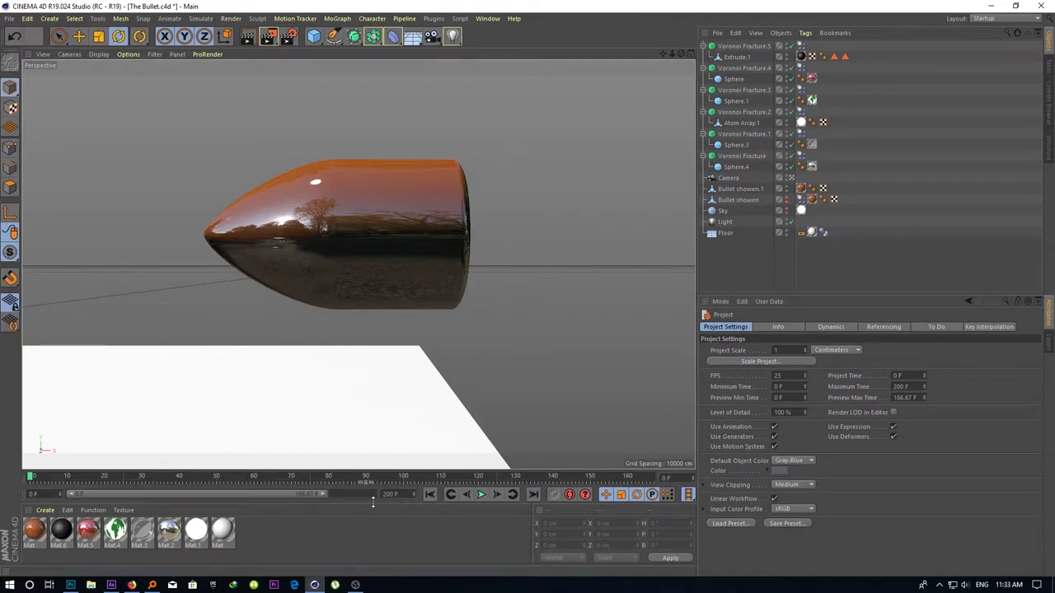
left_click_drag(324, 495, 426, 492)
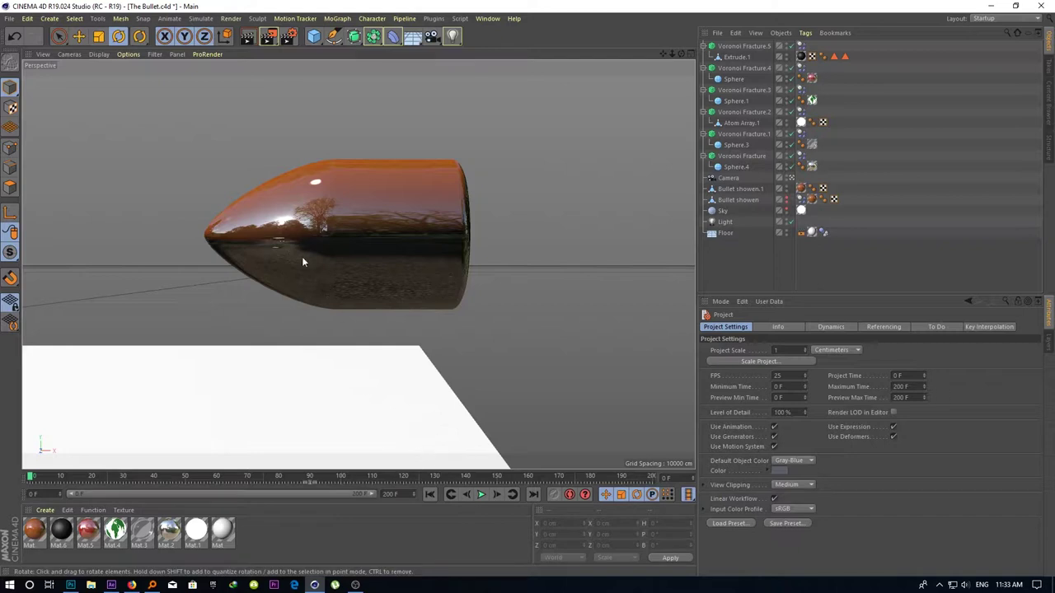
left_click(248, 35)
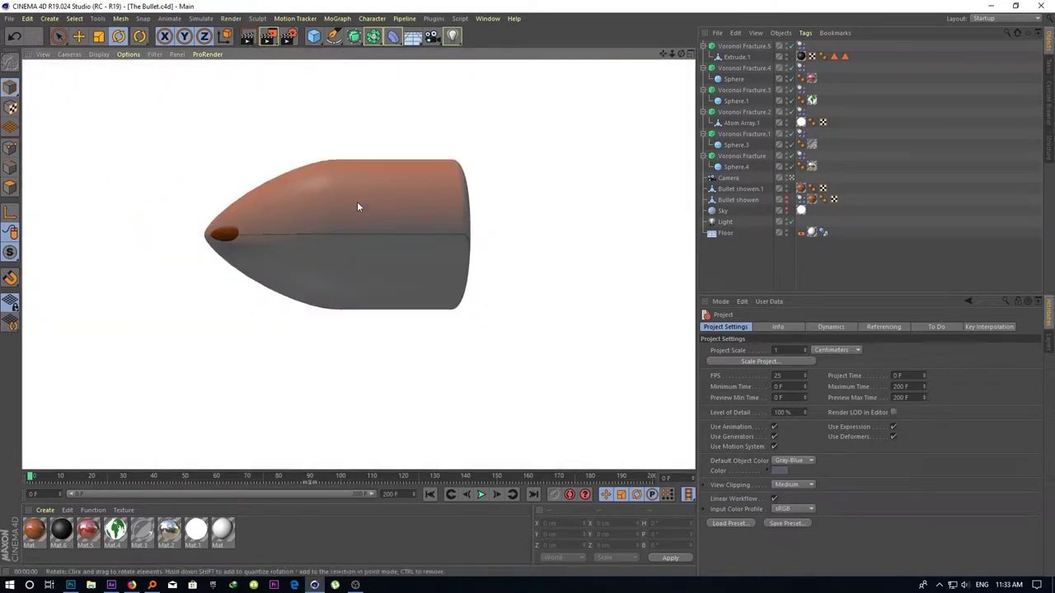
Select the Sky and locate the 24.hdr file in the StudioHDR folder
left_click(724, 211)
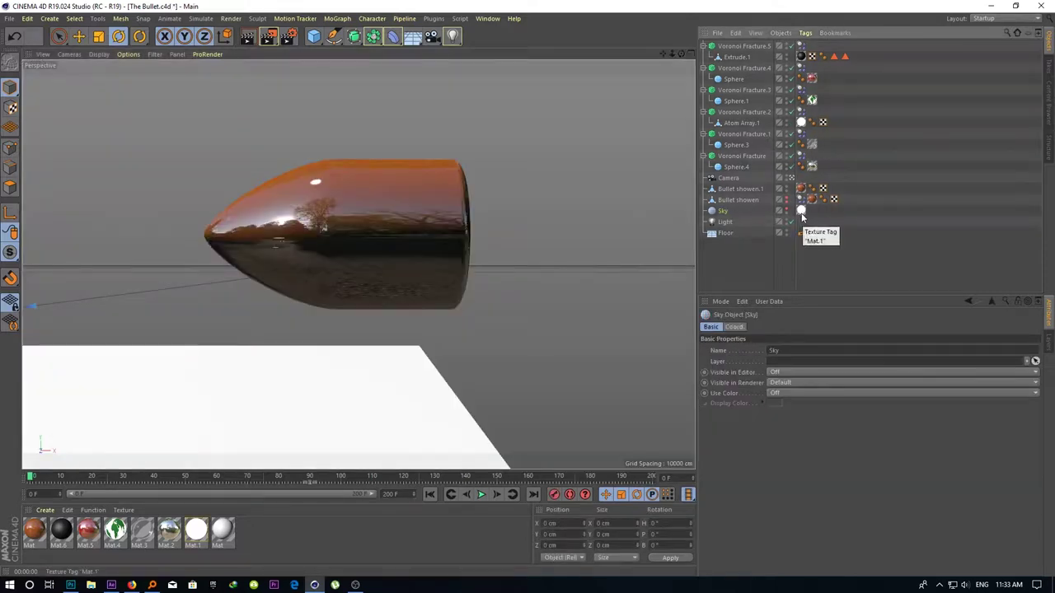
left_click(91, 585)
left_click(304, 202)
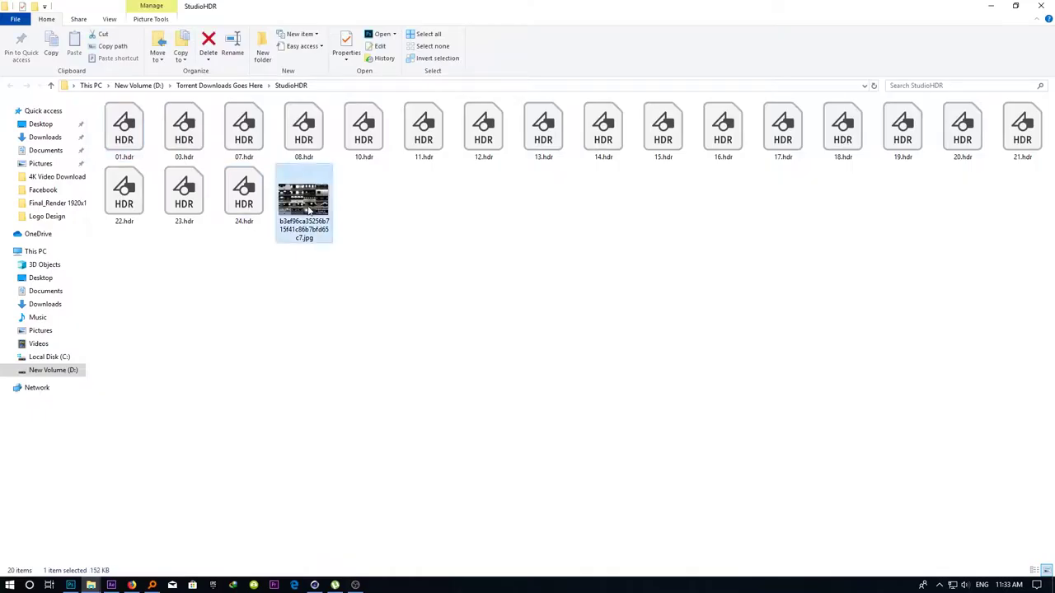
left_click(314, 86)
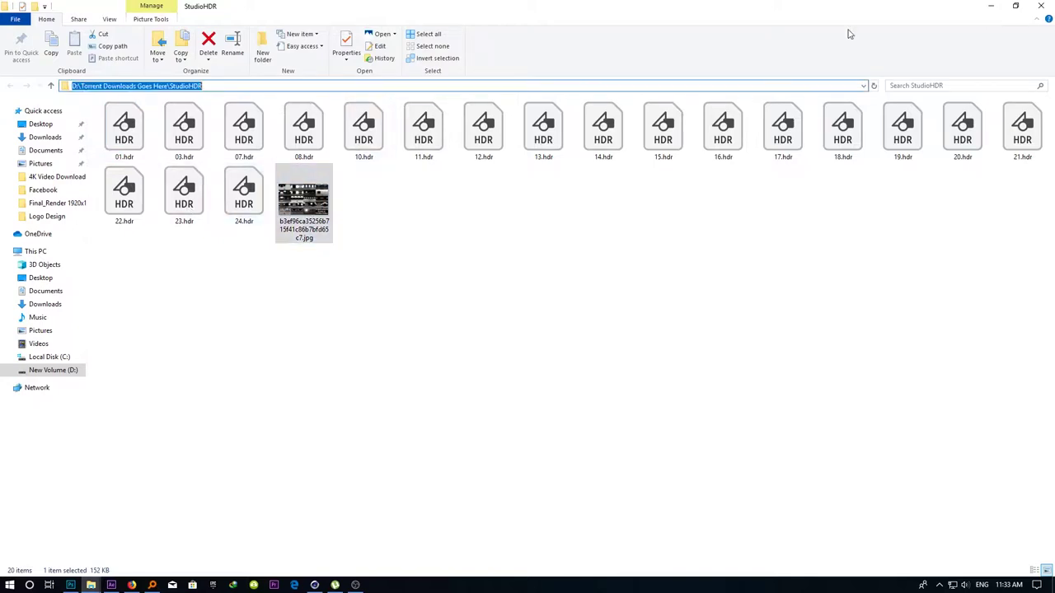
left_click(244, 197)
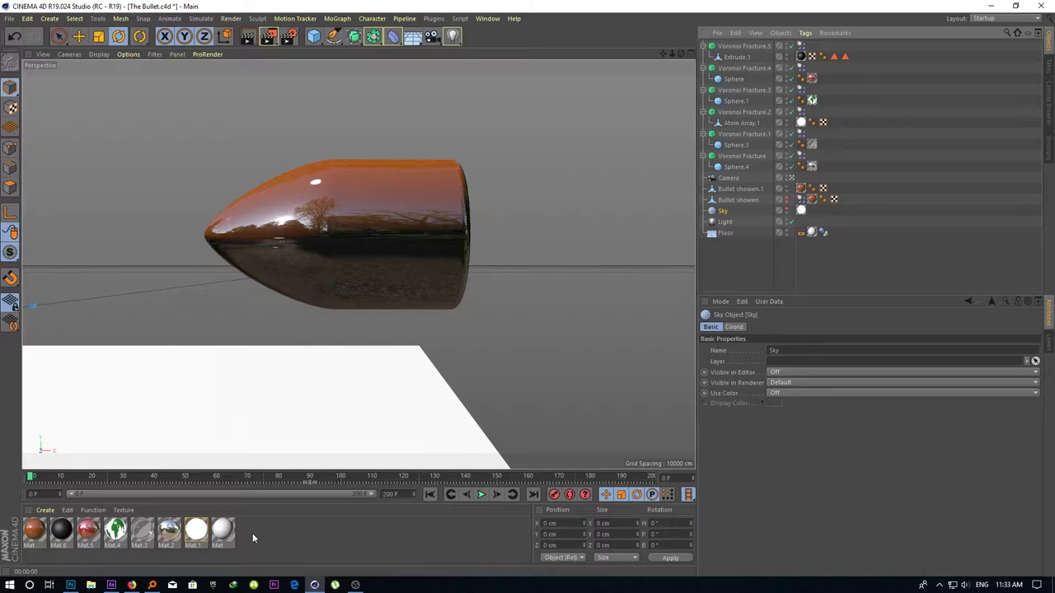
Create Mat.7 with Color and Reflectance off and Luminance on, using 24.hdr as its texture
left_click(196, 532)
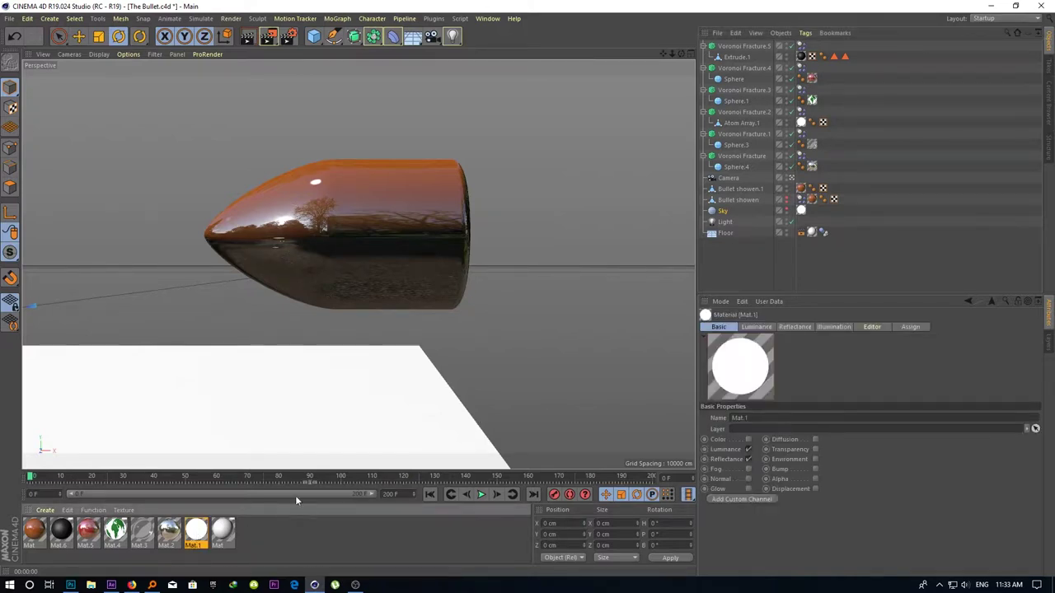
double_click(257, 532)
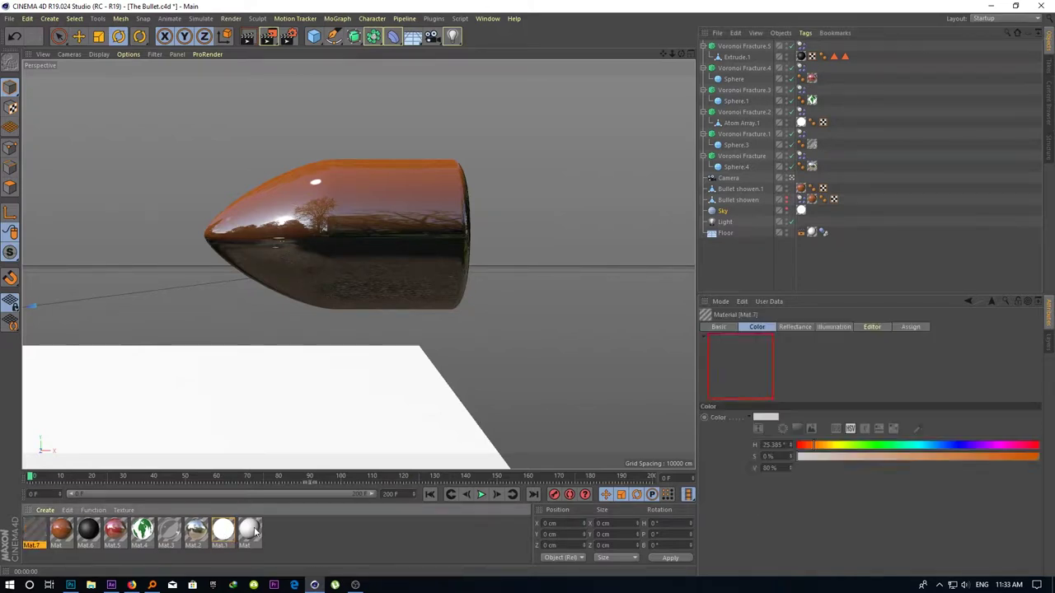
double_click(33, 532)
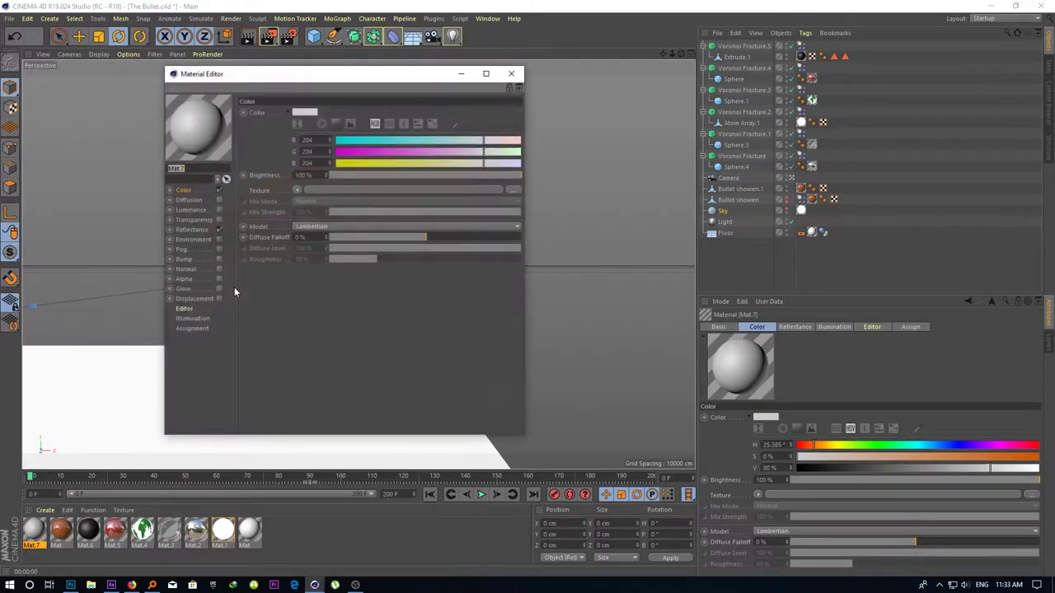
left_click(218, 230)
left_click(219, 190)
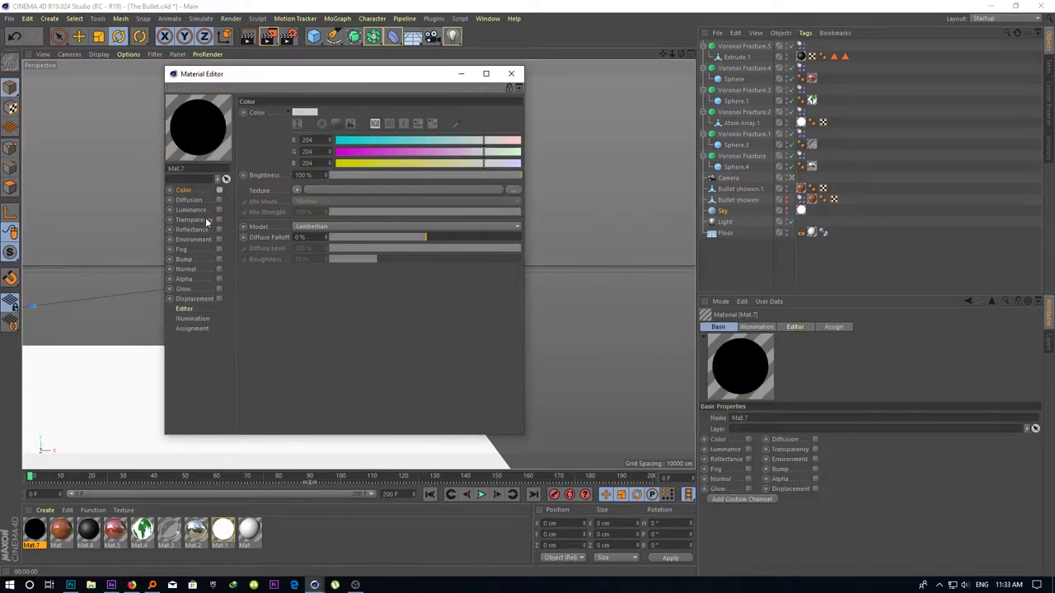
left_click(208, 212)
left_click(219, 210)
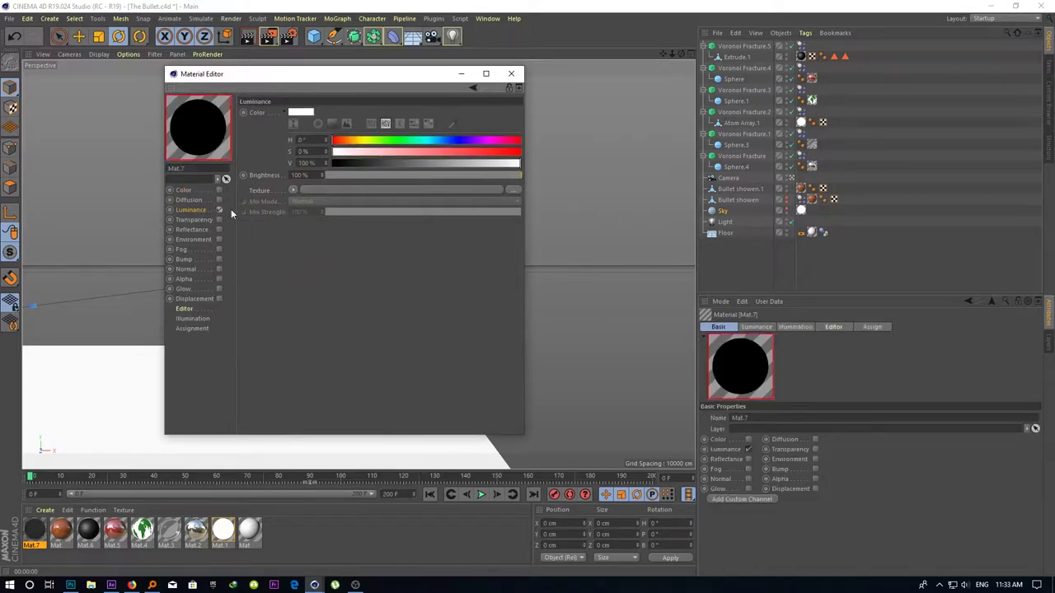
left_click(506, 191)
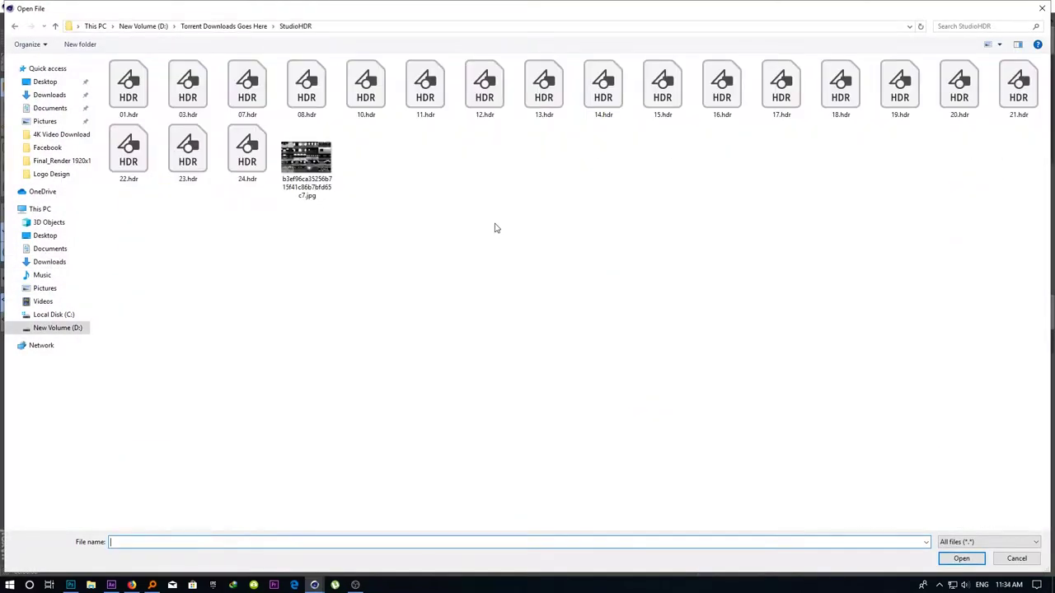
double_click(247, 152)
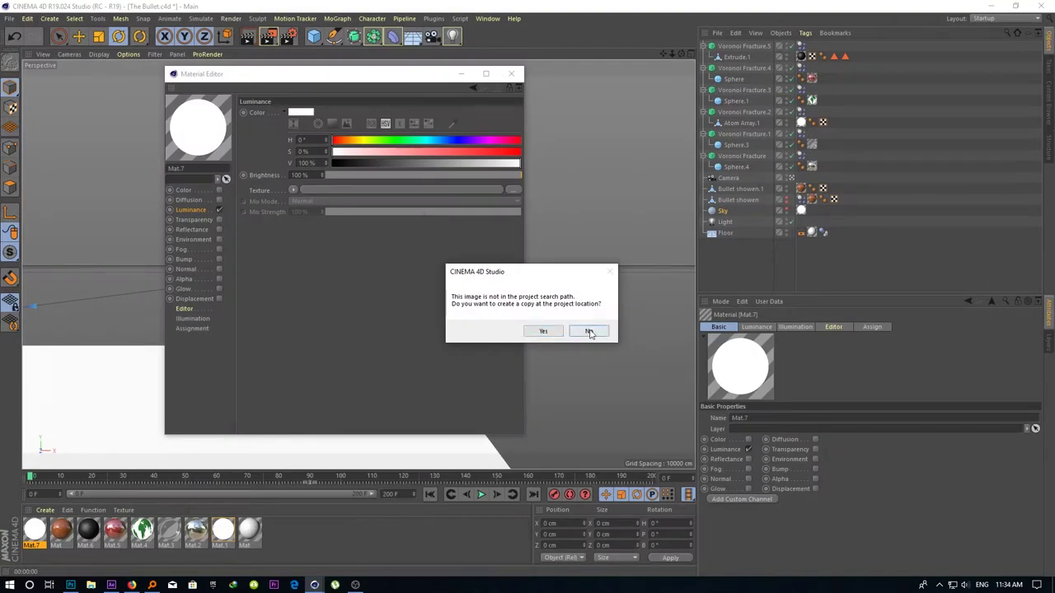
left_click(589, 333)
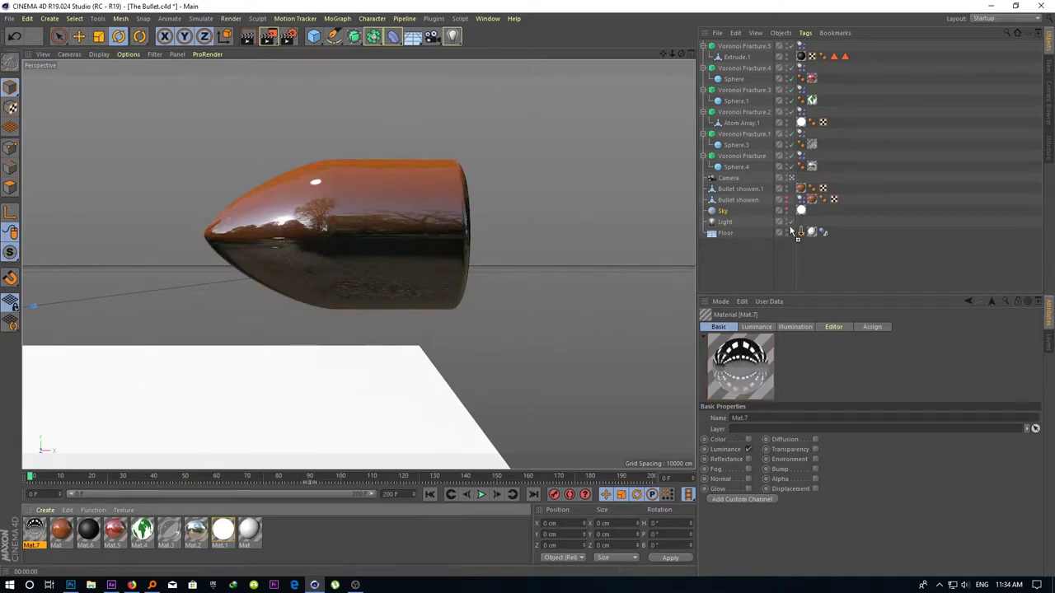
Apply Mat.7 to the Sky, add a Compositing tag with Seen by Camera off, and render
left_click_drag(806, 213, 803, 212)
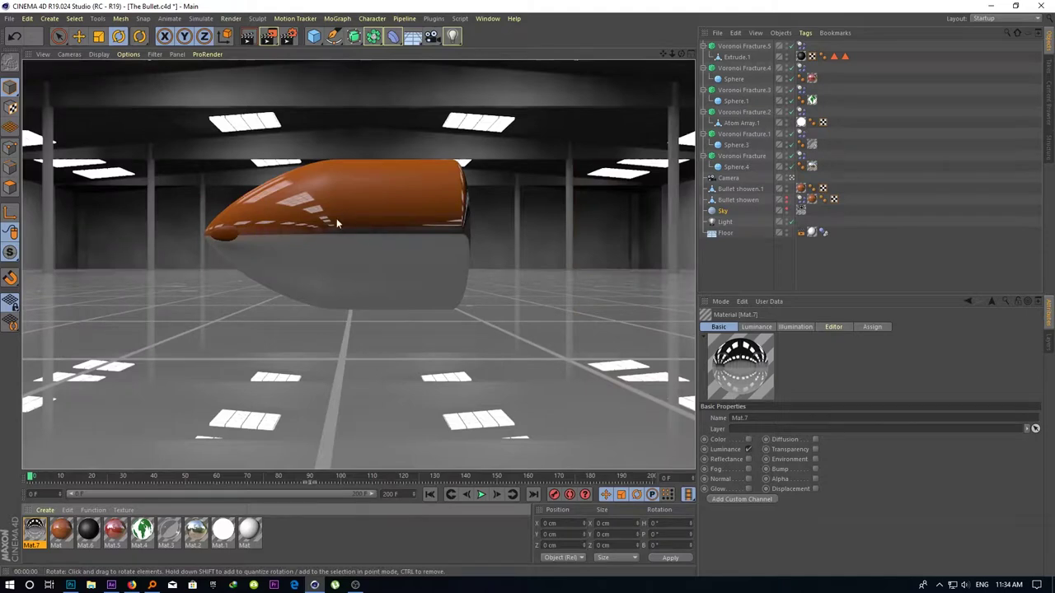
right_click(724, 217)
mouse_move(765, 156)
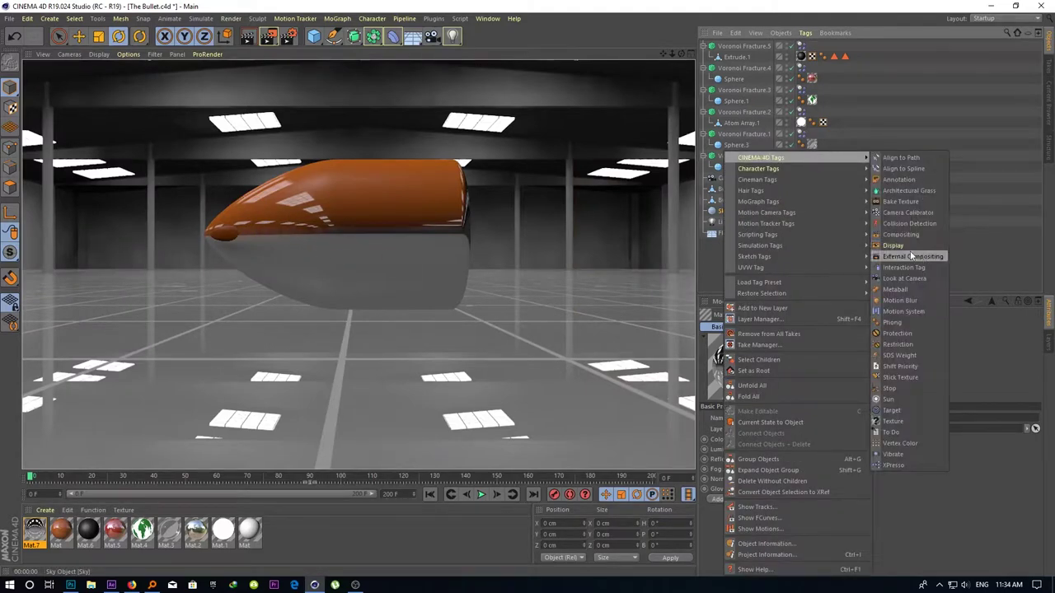
left_click(903, 234)
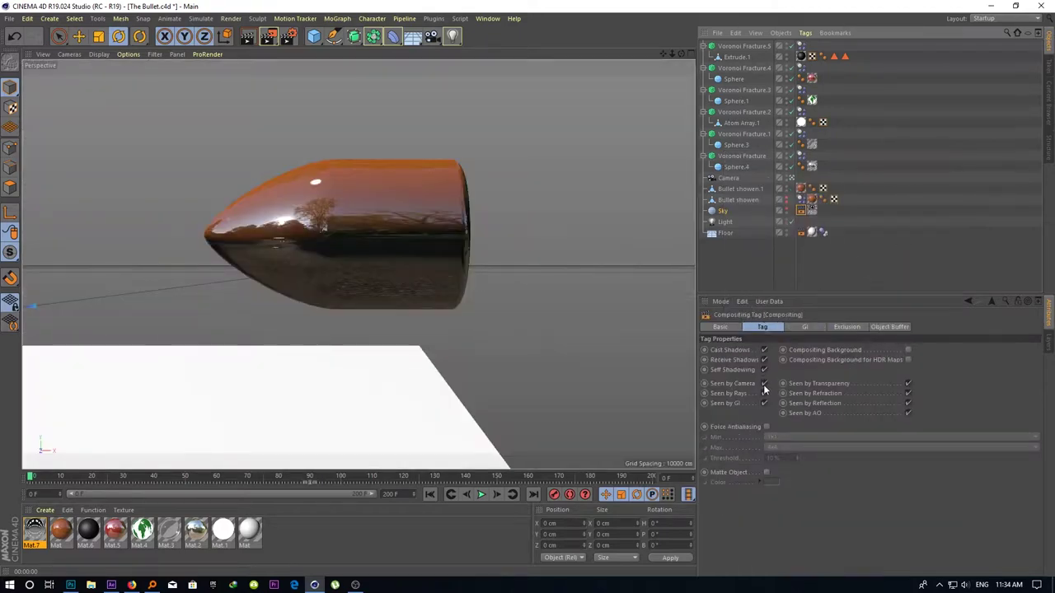
left_click(764, 385)
left_click(248, 37)
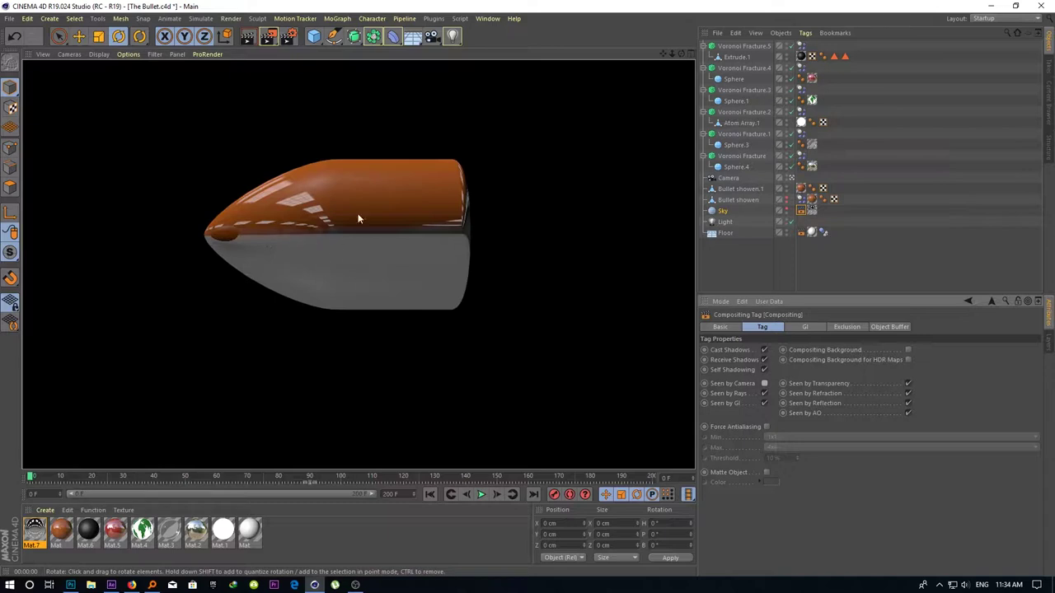
Open the bullet material's Reflectance settings and search the web for 'Gold Texture'
double_click(63, 530)
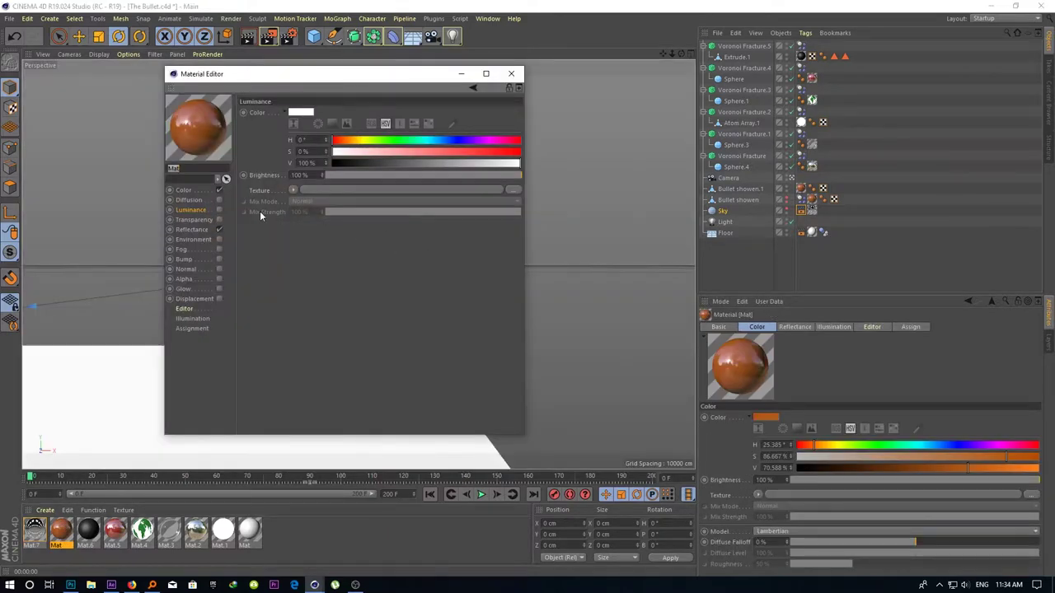
left_click(196, 230)
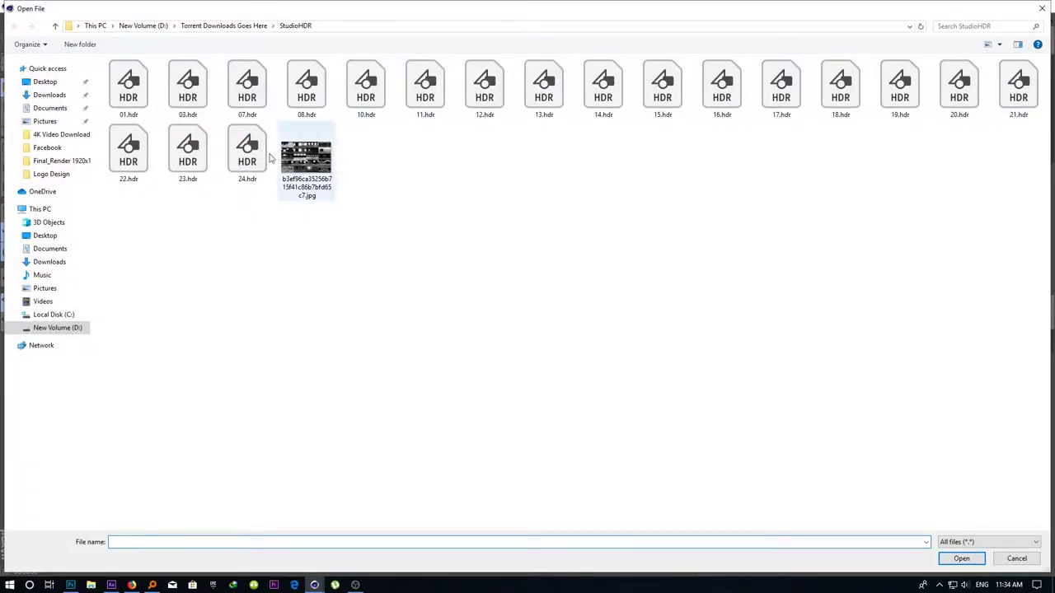
type("ure")
key("Return")
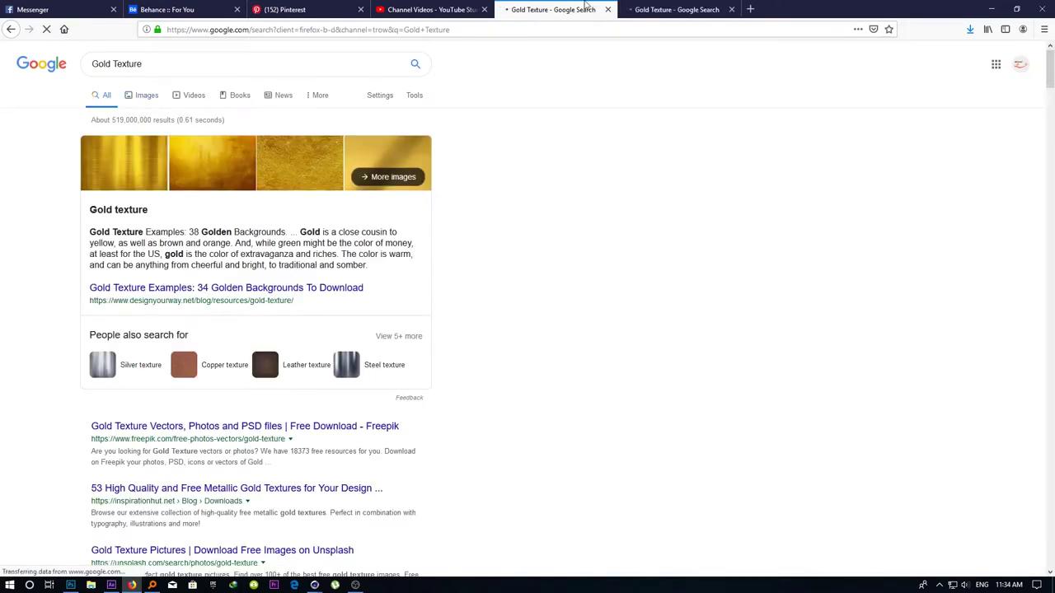
Find a gold texture in Google Images and open it full size in its own tab for saving
left_click(148, 96)
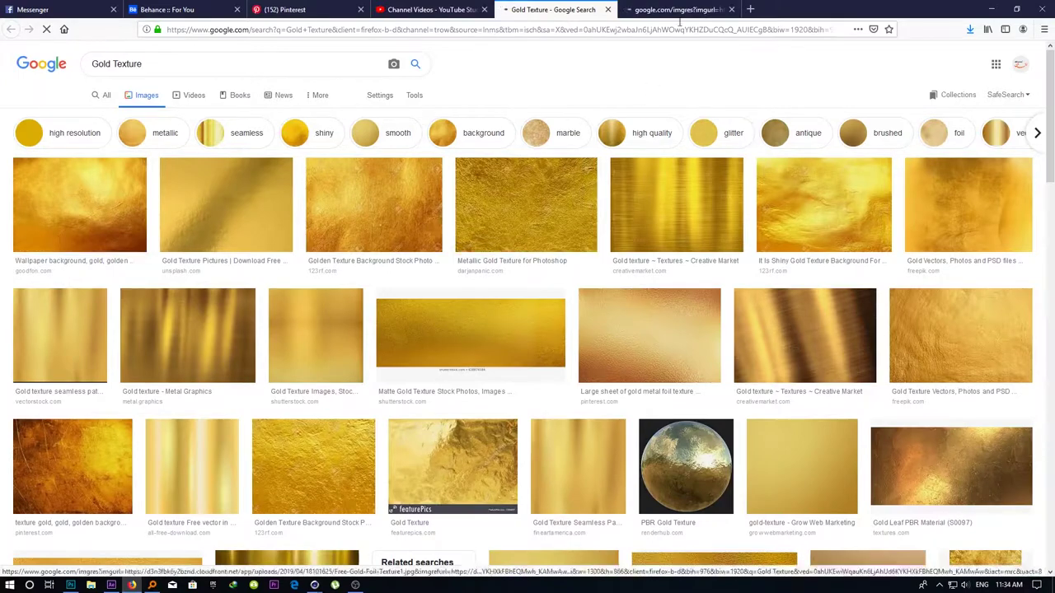
left_click(72, 201)
right_click(377, 257)
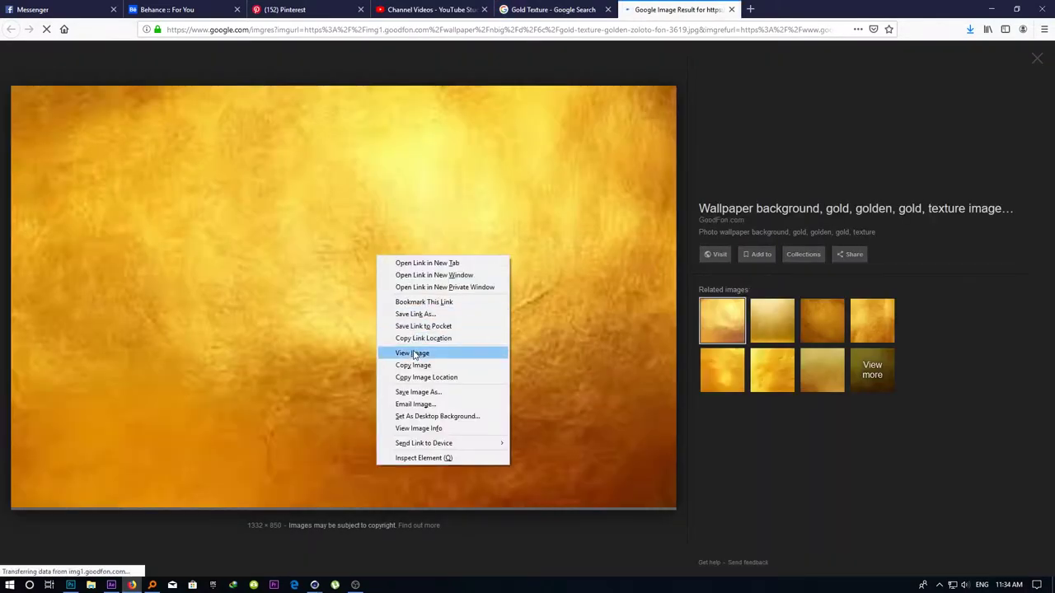
left_click(412, 353)
middle_click(788, 8)
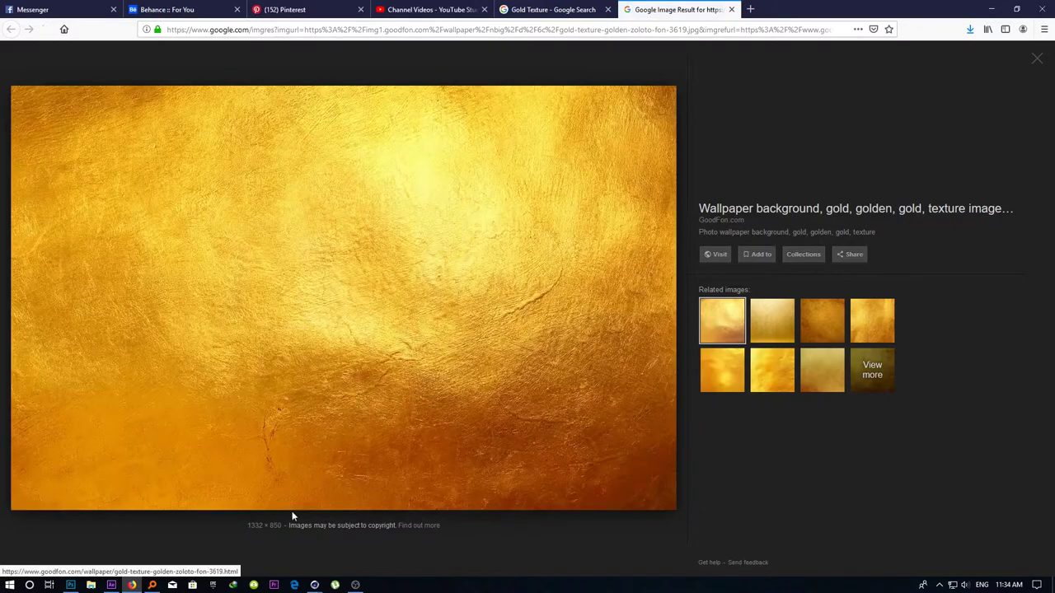
right_click(288, 315)
left_click(342, 410)
right_click(508, 234)
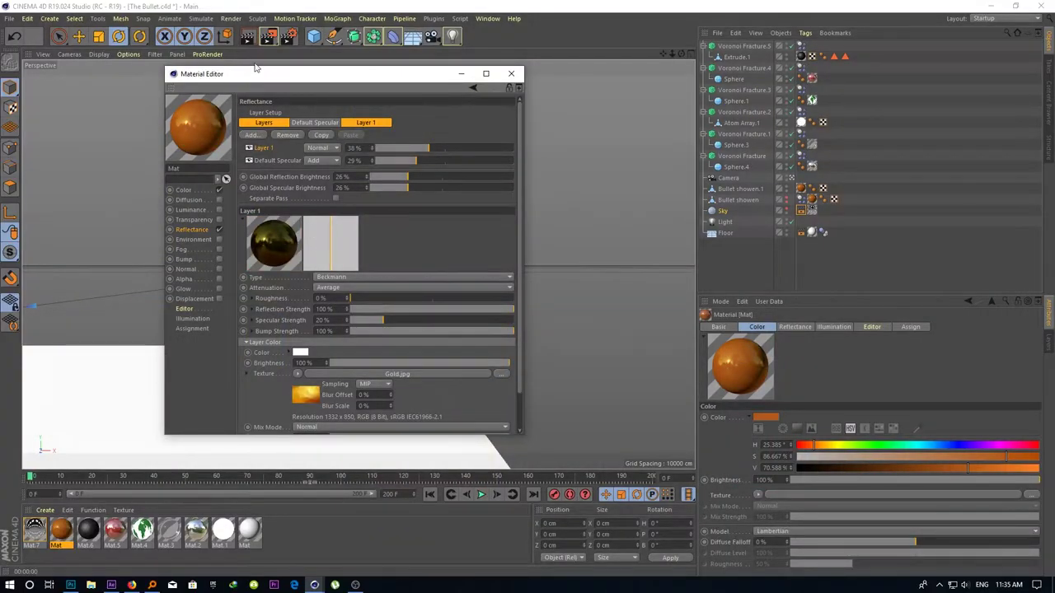
Set the bullet material's reflection layer blend mode to Add and render a check
key("ctrl+r")
mouse_move(255, 73)
left_mouse_down()
mouse_move(703, 160)
mouse_move(480, 139)
left_mouse_up()
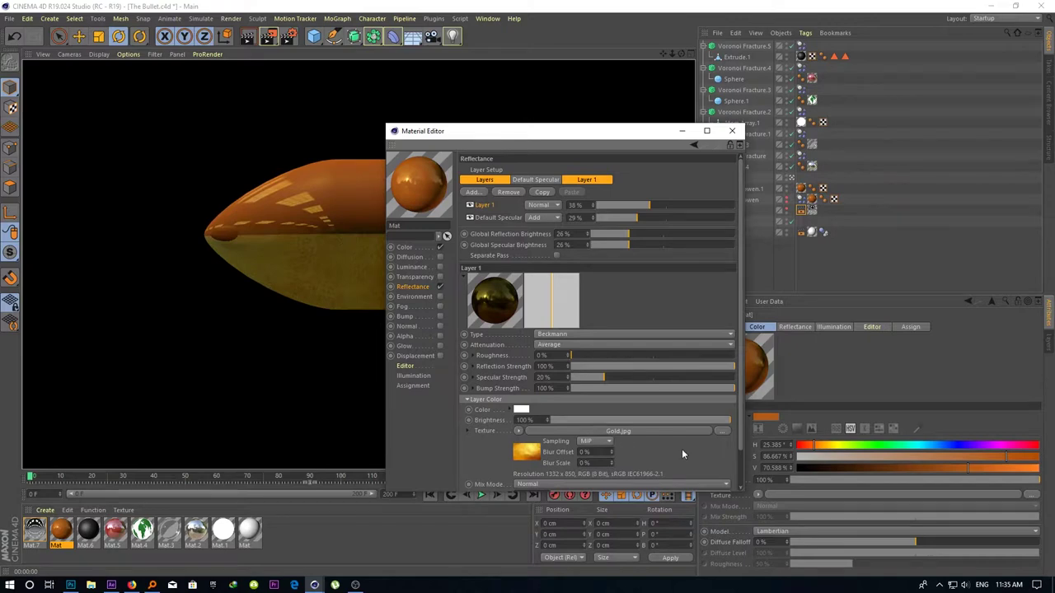
scroll(682, 451, "down", 2)
left_click(639, 442)
left_click(635, 446)
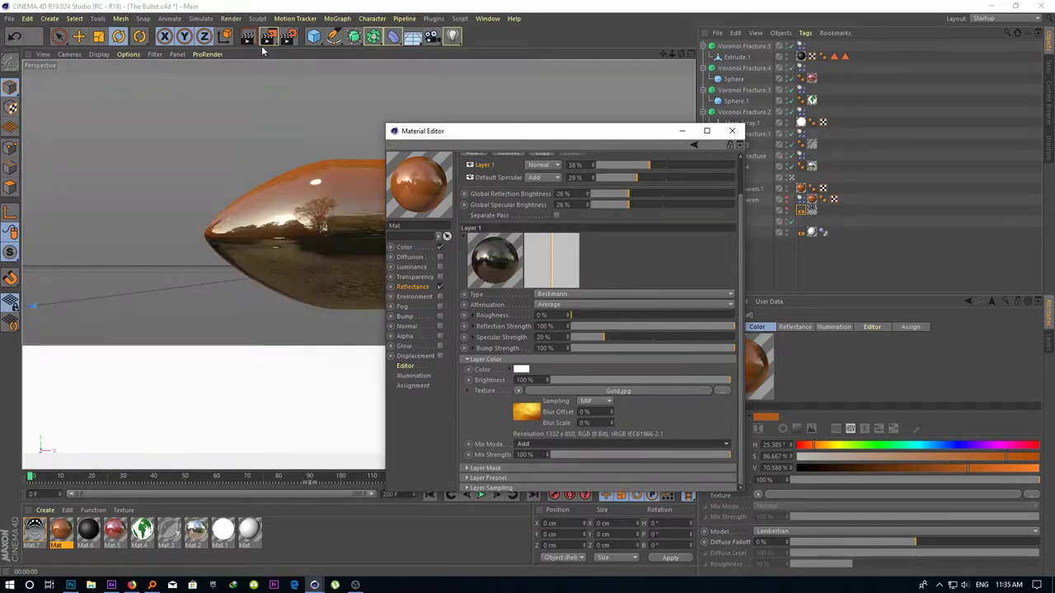
left_click(247, 36)
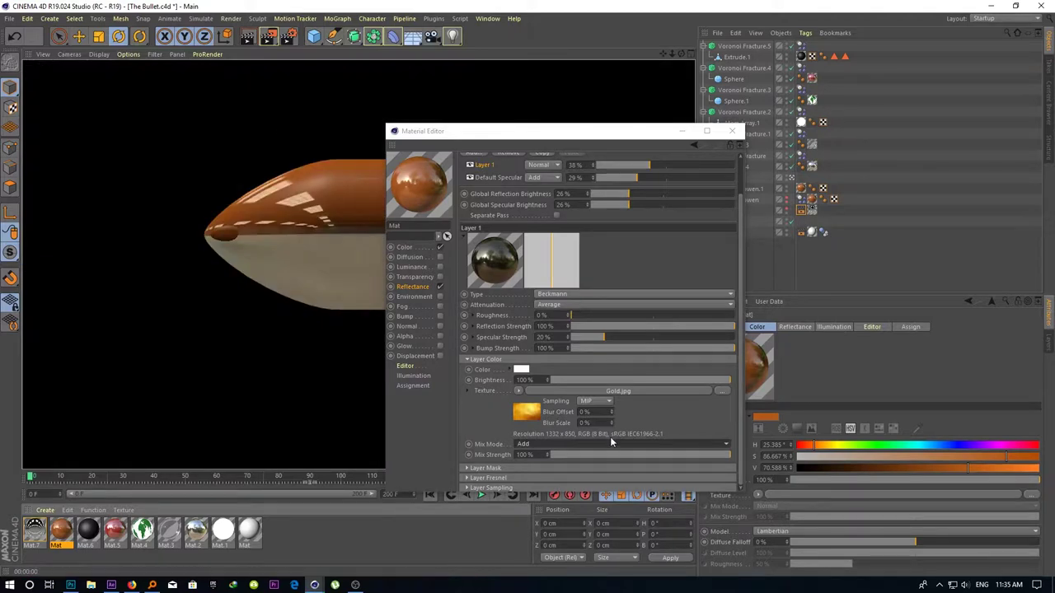
Give the layer a Fresnel colour at ~31% brightness, 85% global reflection, 81% strength, 25% roughness
left_click(520, 391)
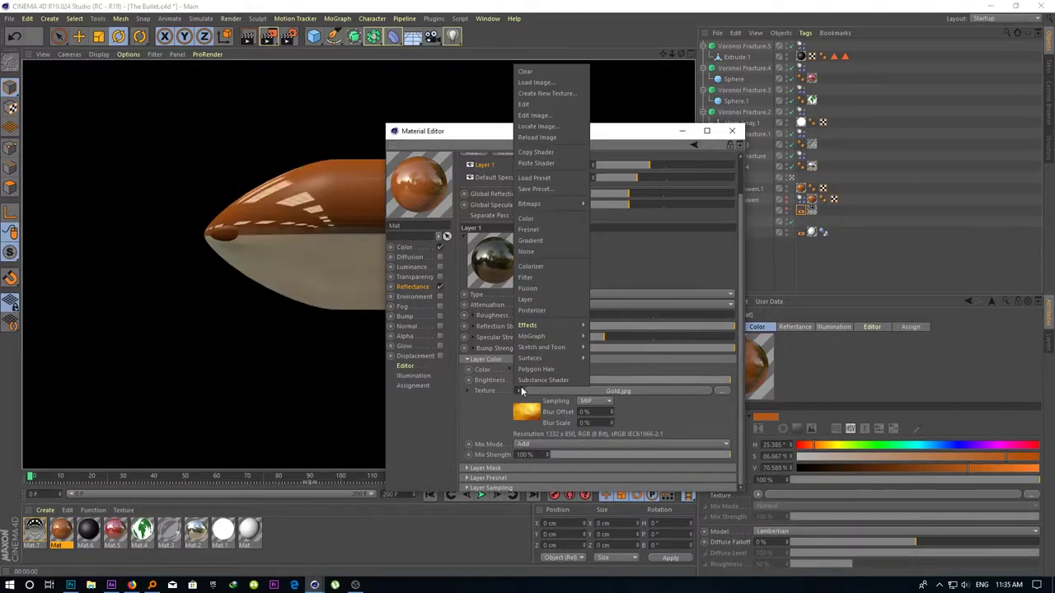
left_click(539, 229)
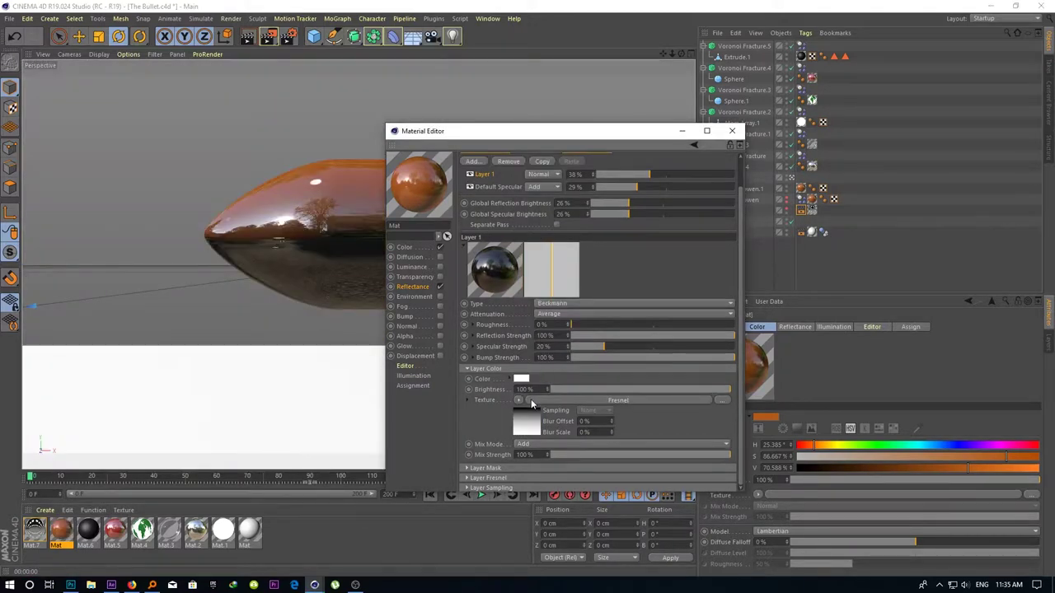
left_click(250, 41)
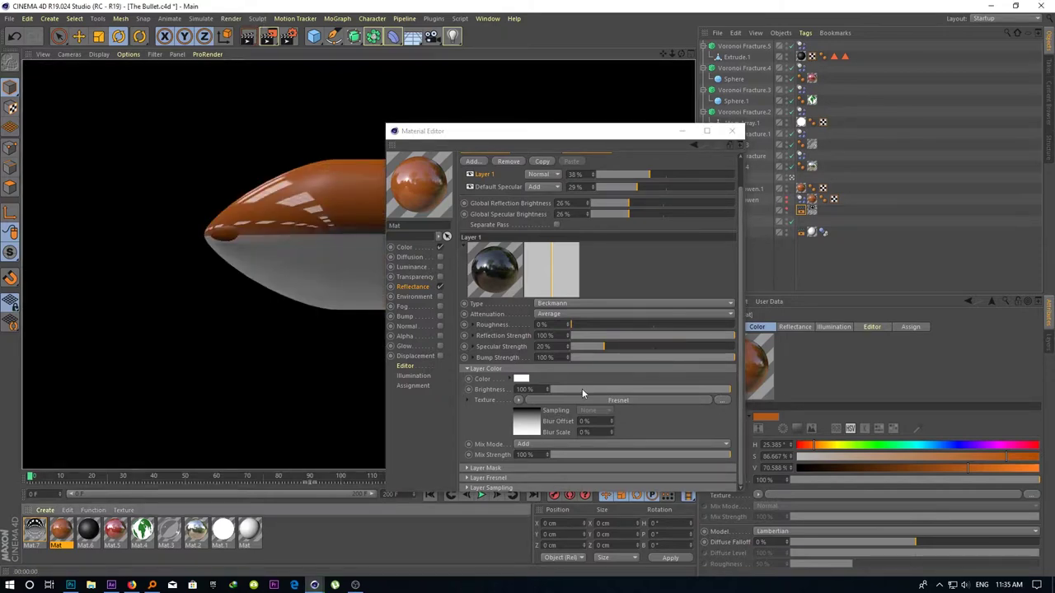
left_click_drag(582, 388, 603, 391)
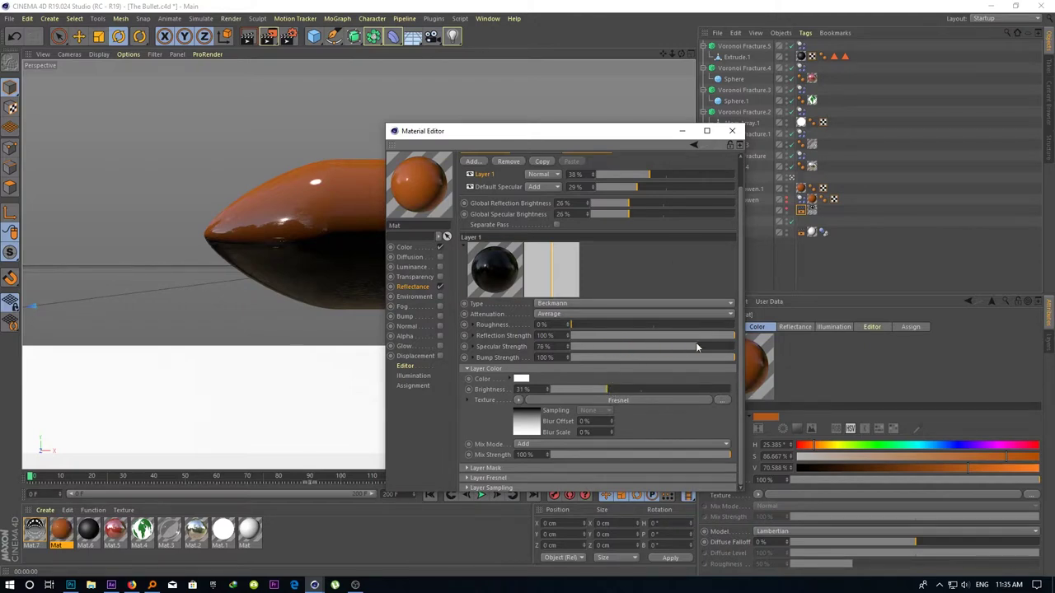
left_click_drag(645, 203, 725, 205)
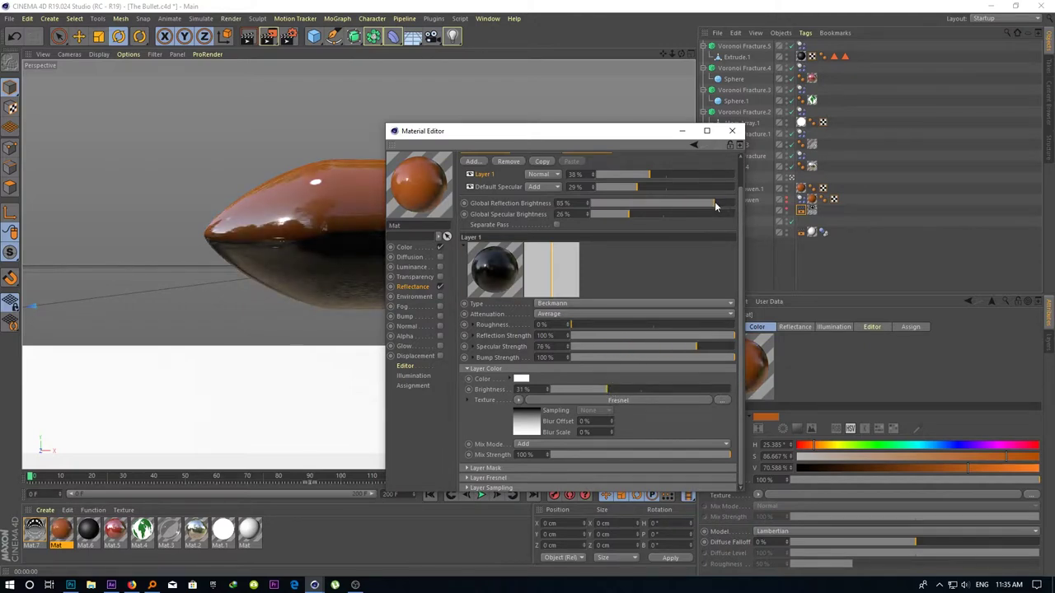
left_click(251, 80)
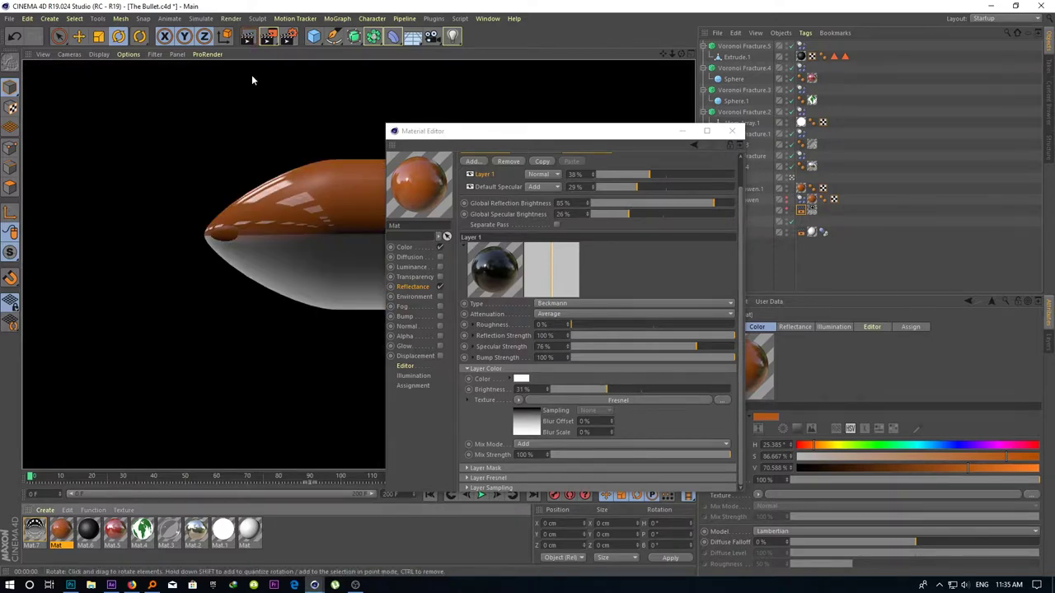
left_click_drag(648, 174, 708, 174)
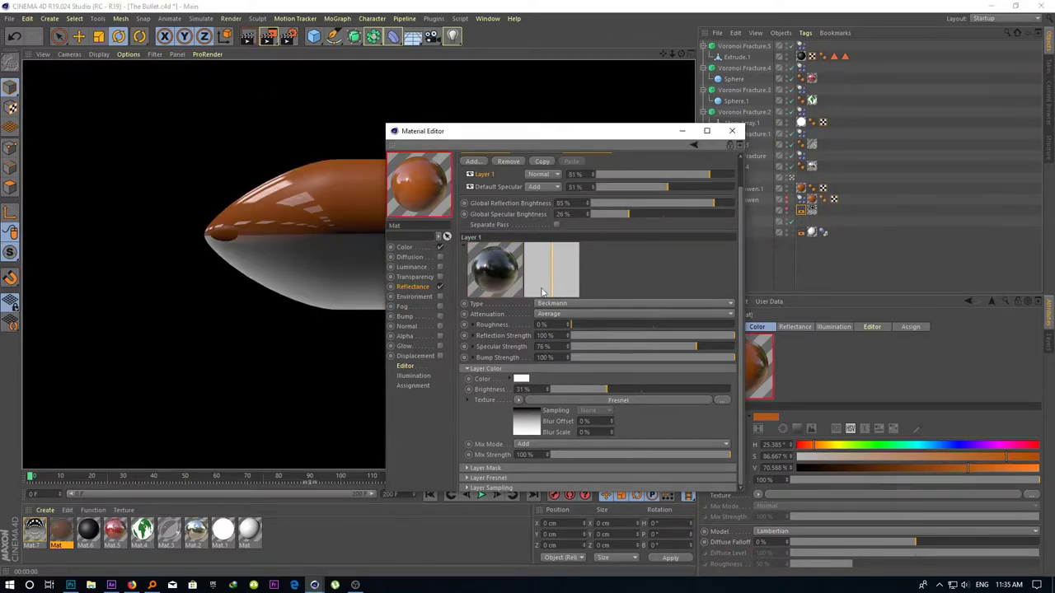
left_click_drag(583, 330, 611, 327)
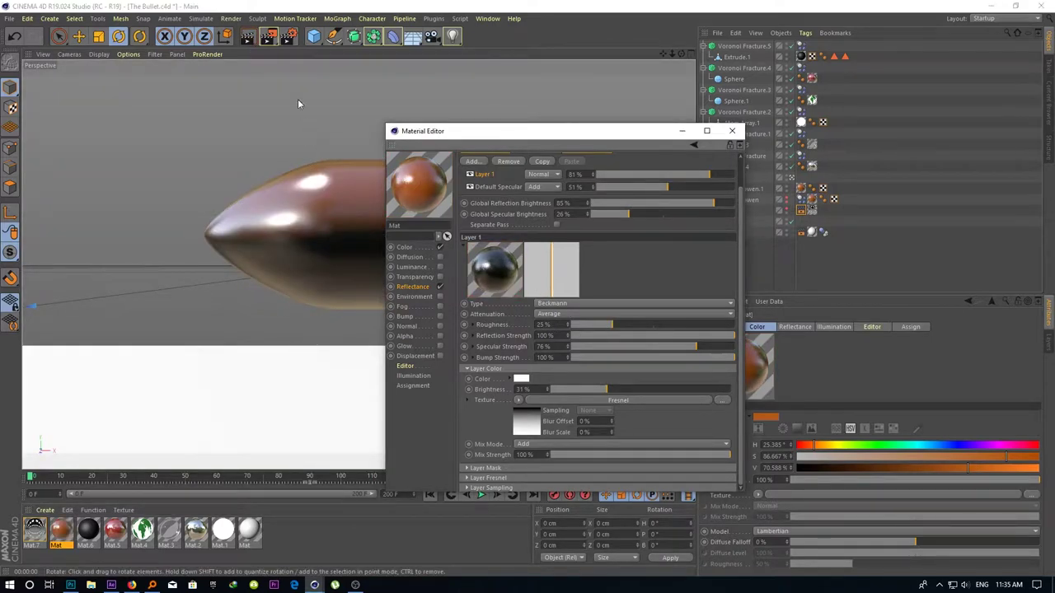
left_click(236, 143)
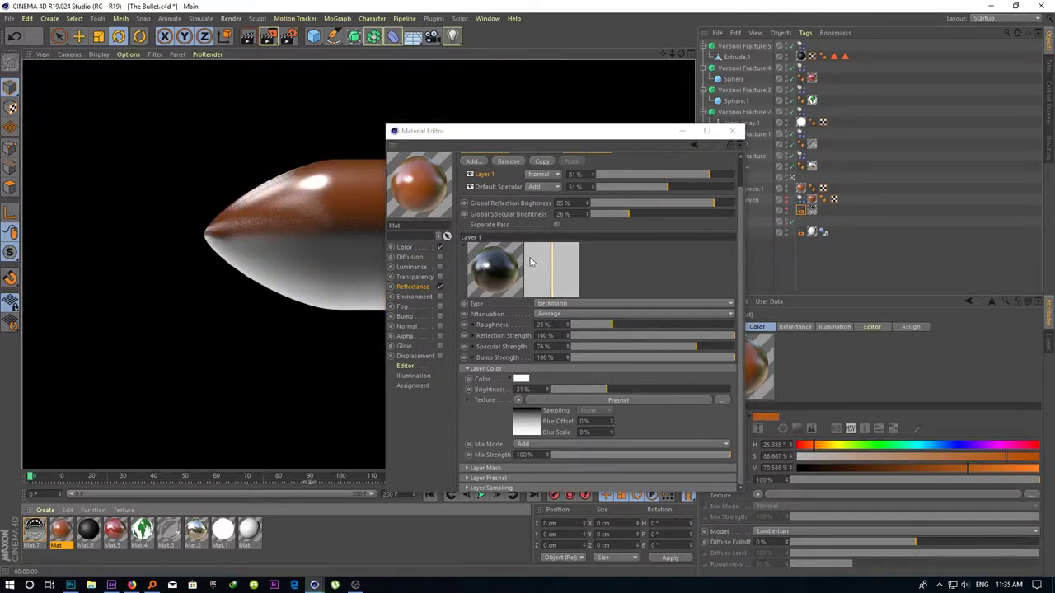
Shift the base colour toward gold (RGB 180/123/24), render, and close the material editor
left_click(418, 249)
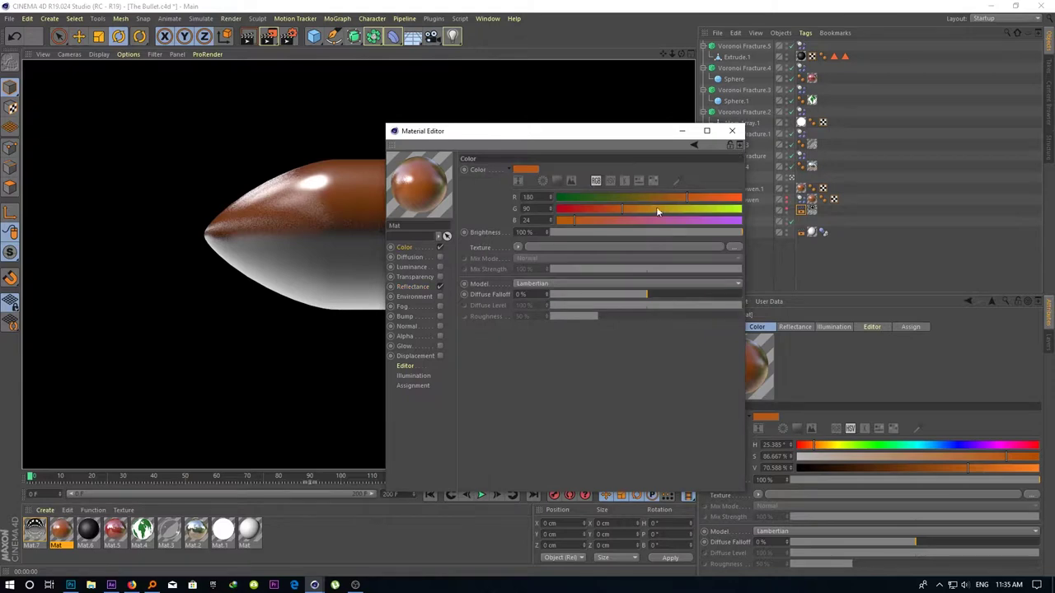
left_click_drag(657, 210, 645, 207)
left_click(244, 38)
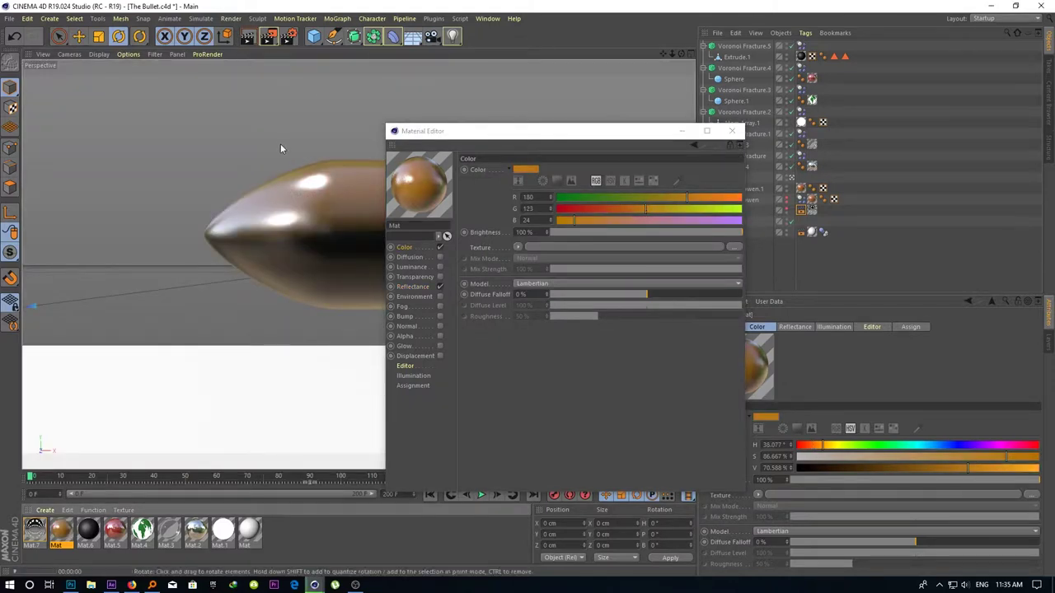
left_click(729, 131)
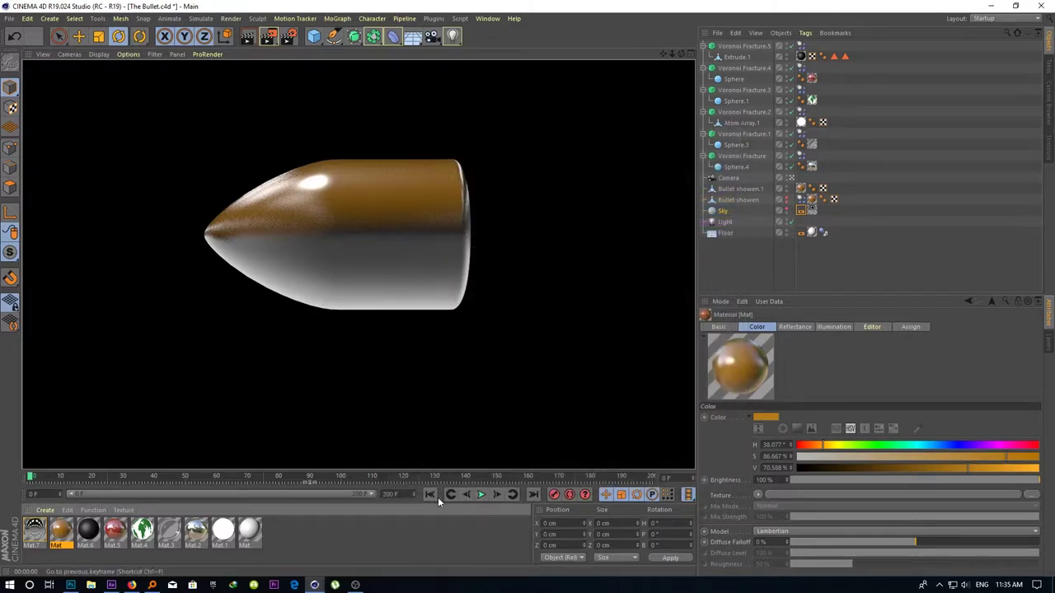
left_click(481, 494)
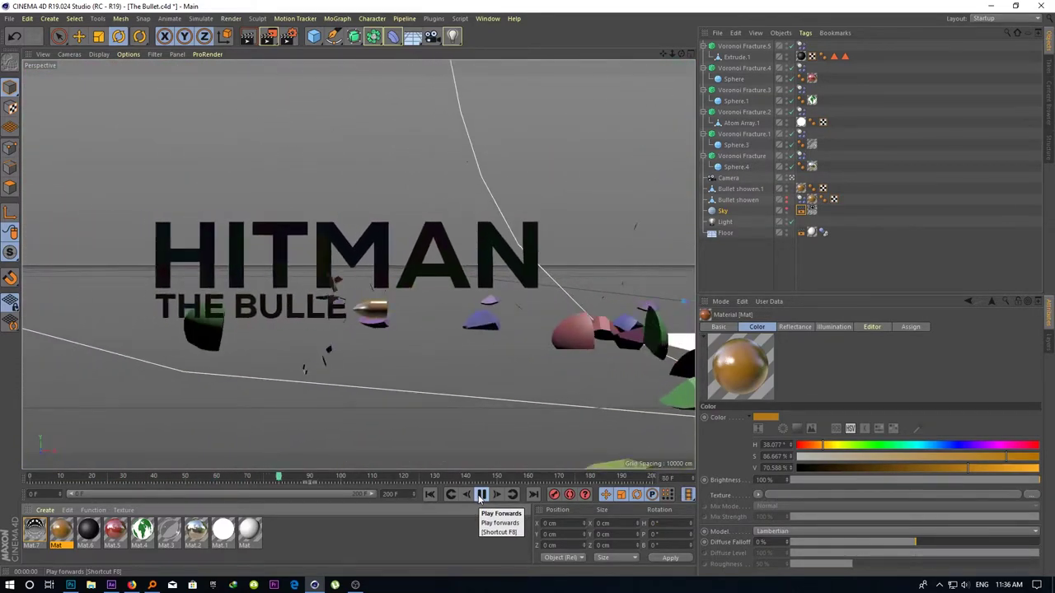
left_click(480, 494)
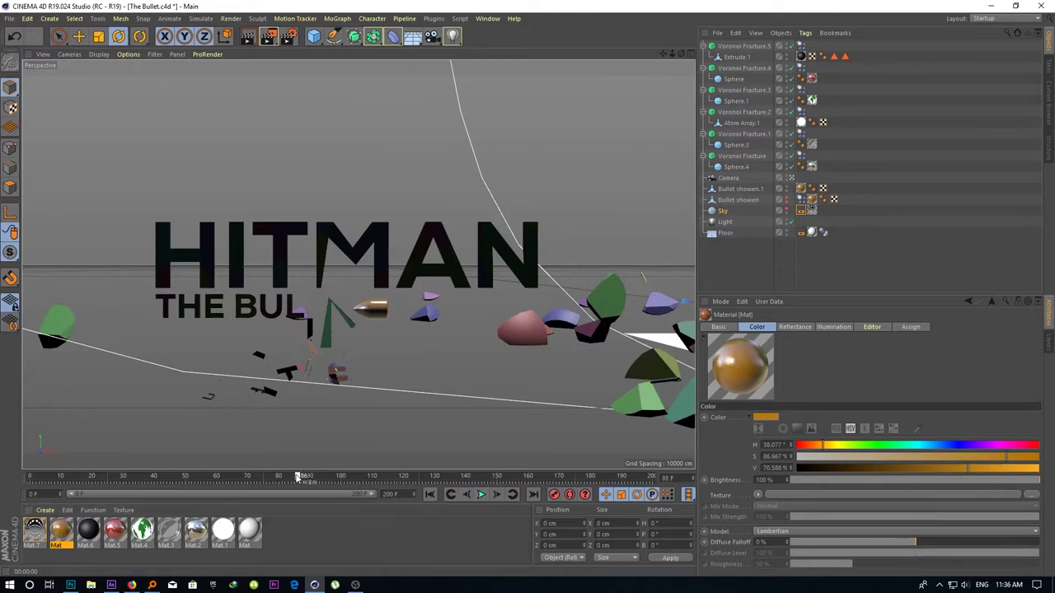
left_click_drag(309, 482, 29, 480)
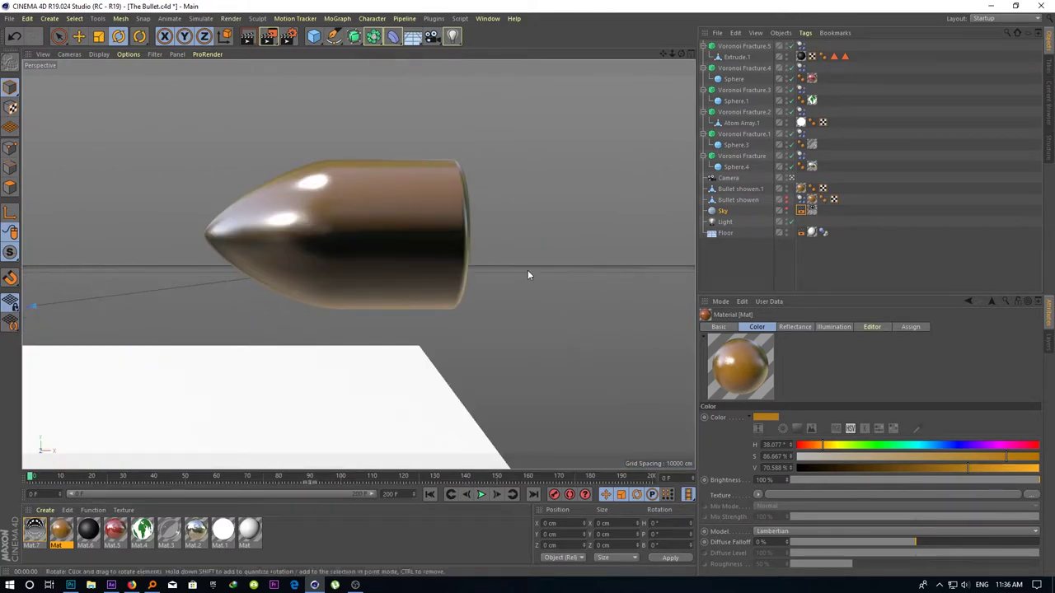
Give the camera an 81.7 mm sensor size and bring up Project Settings
left_click(728, 178)
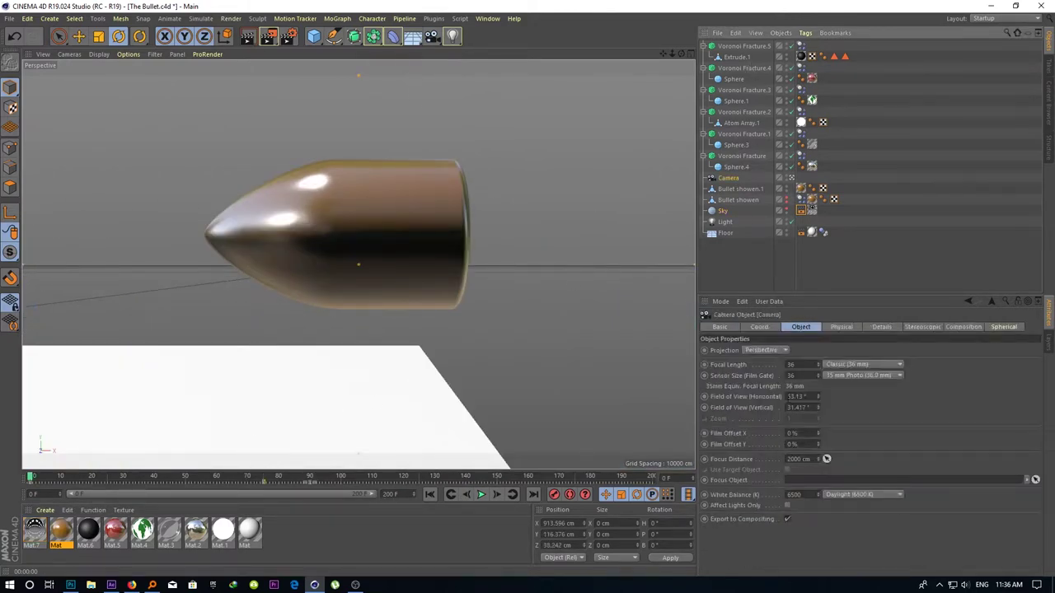
left_click_drag(819, 376, 819, 296)
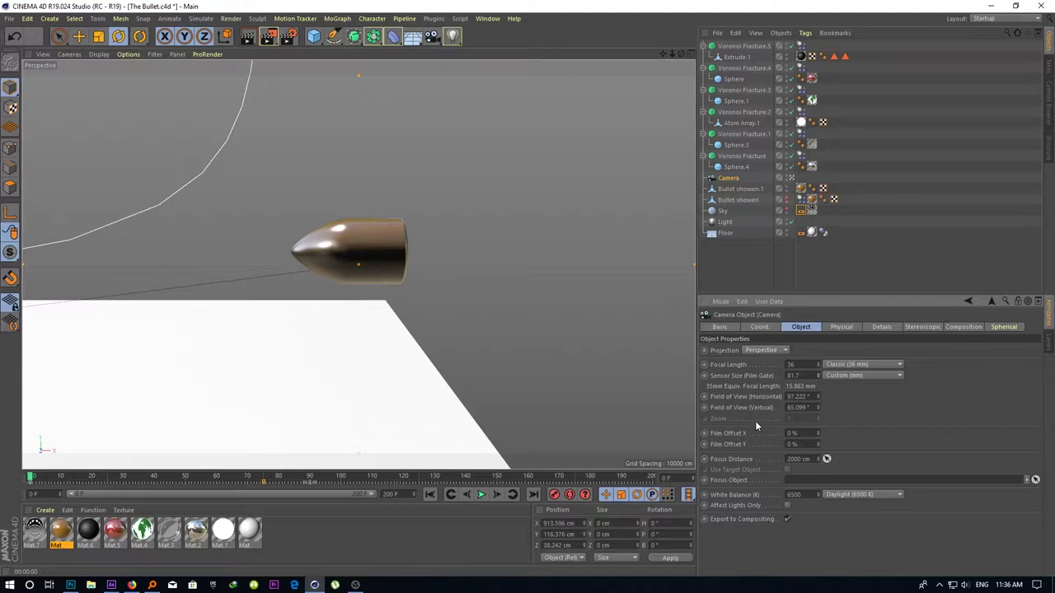
key("ctrl+d")
type("100")
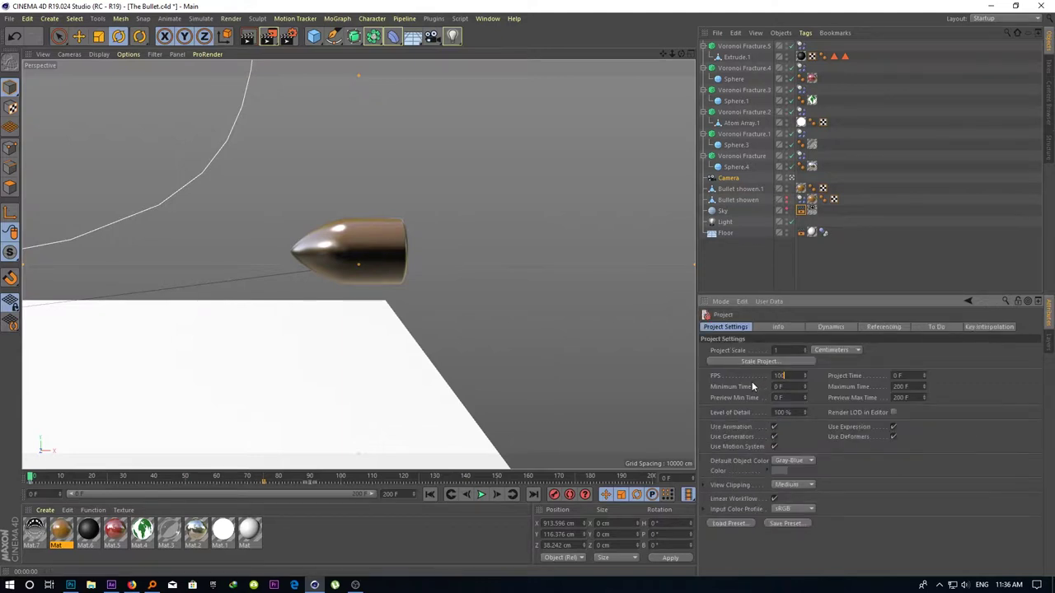
Set the project to 100 fps and play the animation to around frame 586
key("Return")
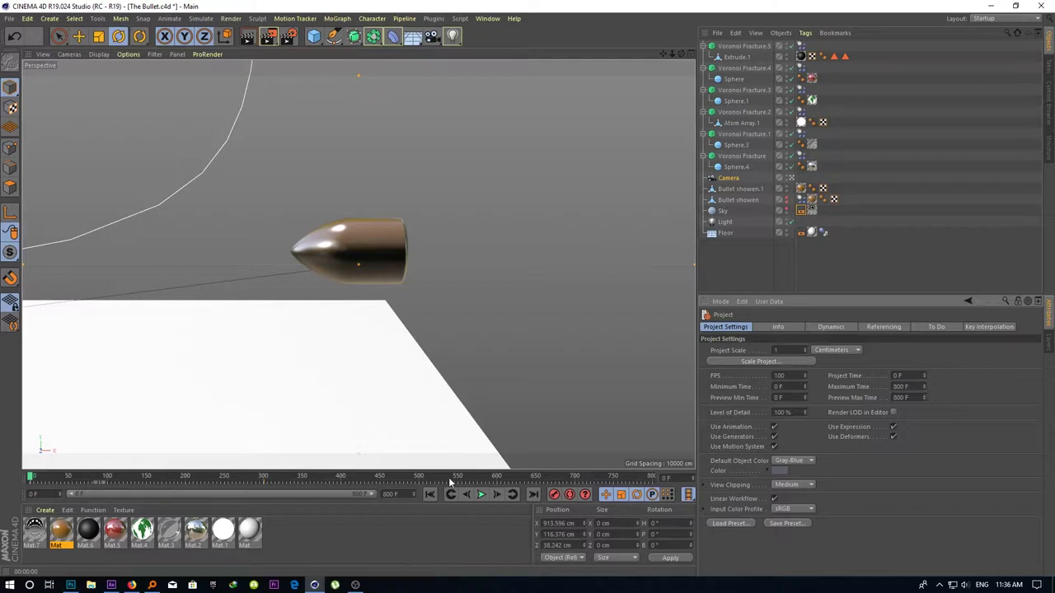
left_click(483, 495)
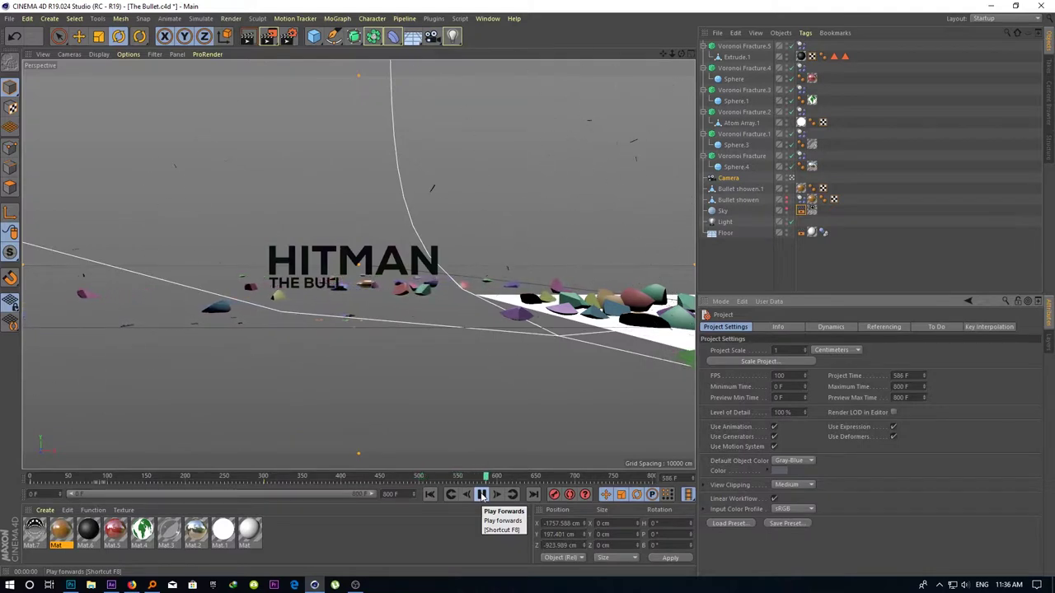
Stop playback and test-render frames while scrubbing to the sphere fracture around frames 92–116
left_click(482, 494)
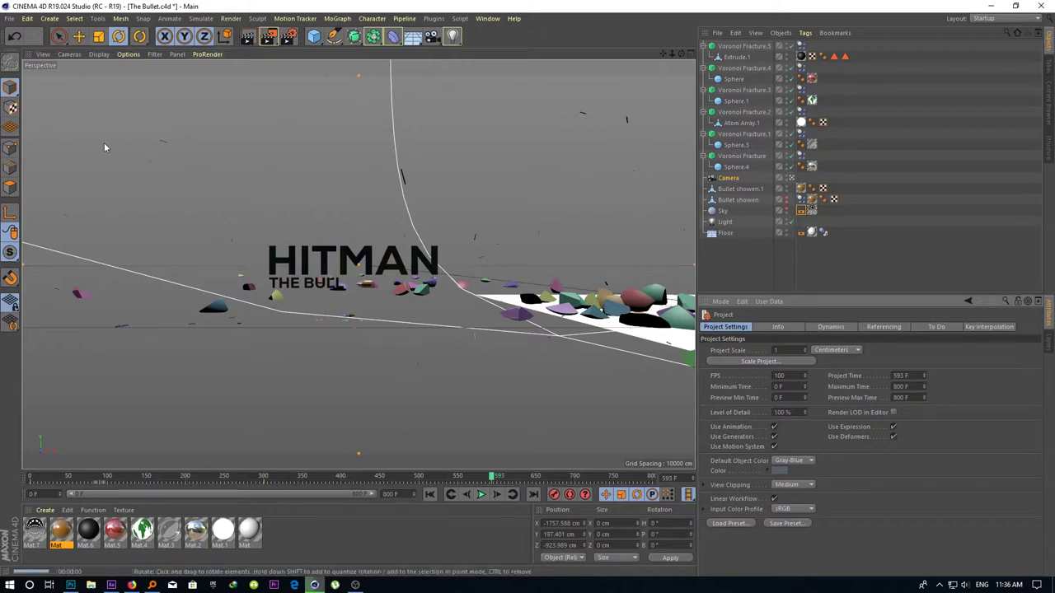
key("ctrl+r")
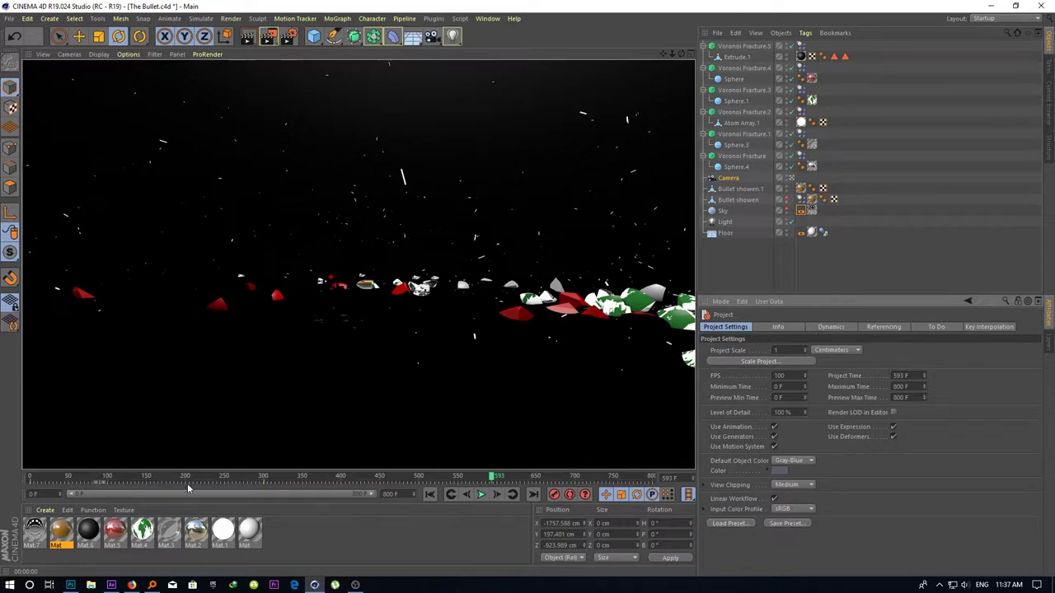
left_click_drag(188, 479, 31, 476)
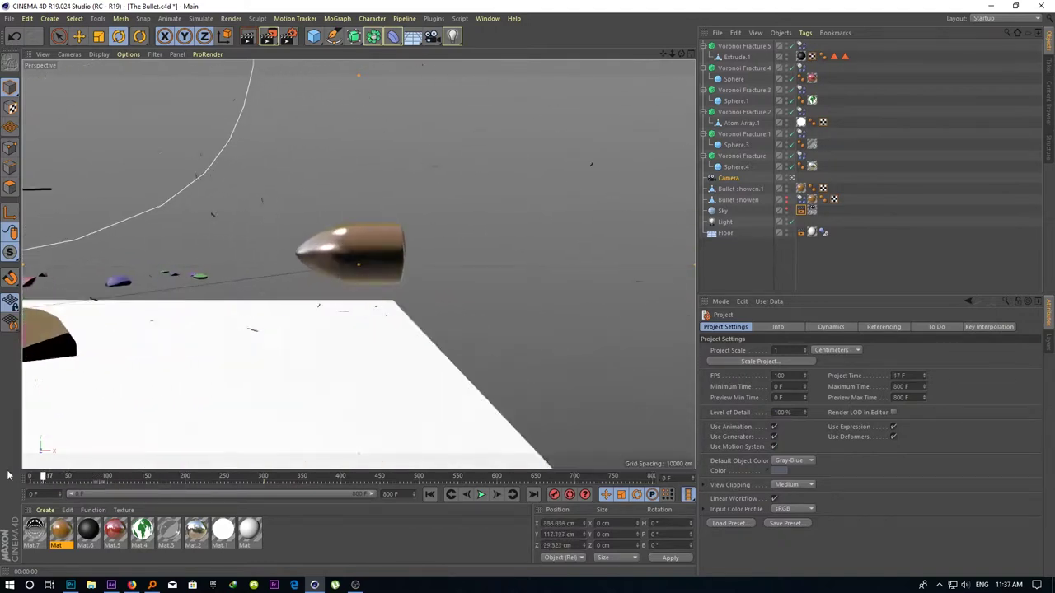
left_click(481, 495)
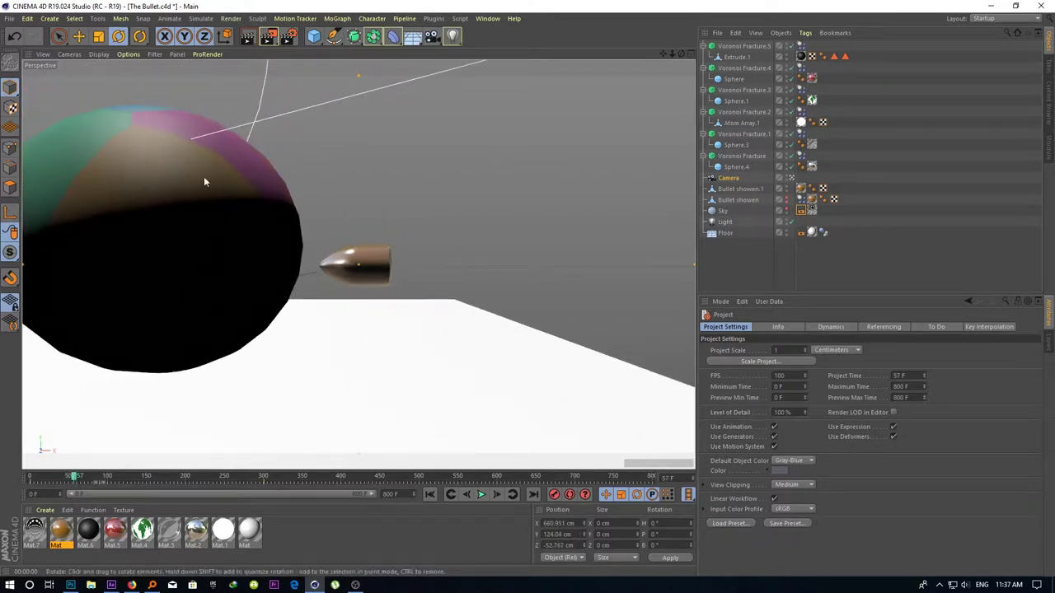
key("ctrl+r")
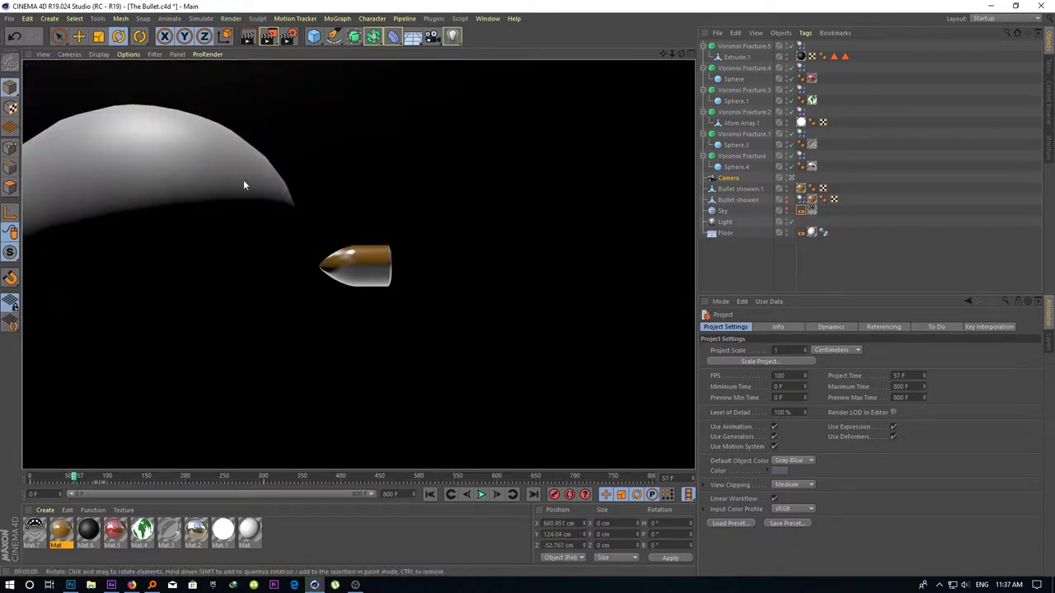
left_click_drag(73, 478, 102, 478)
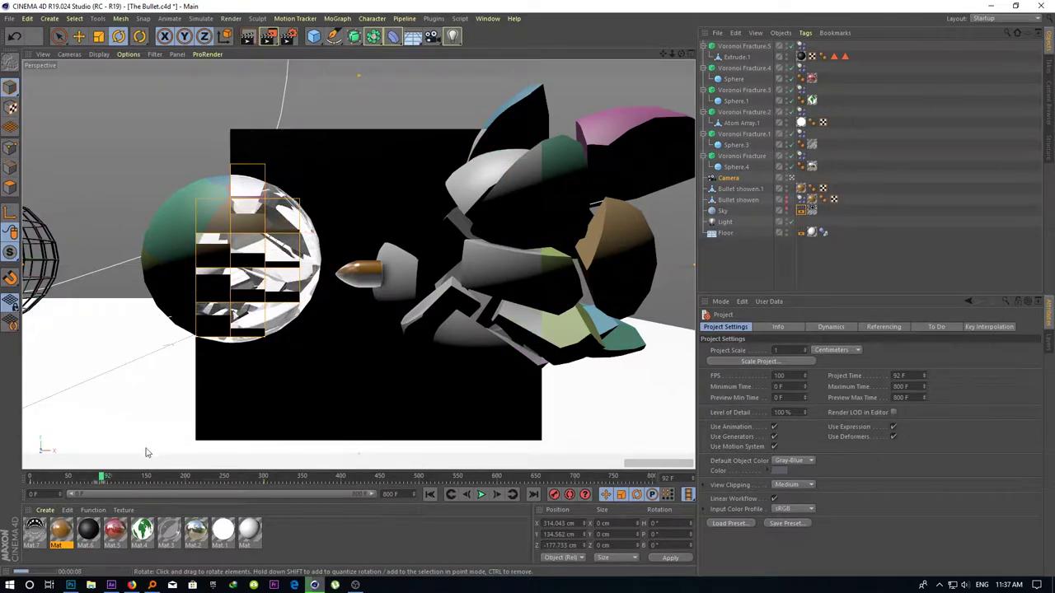
left_click(102, 477)
left_click_drag(102, 478, 121, 484)
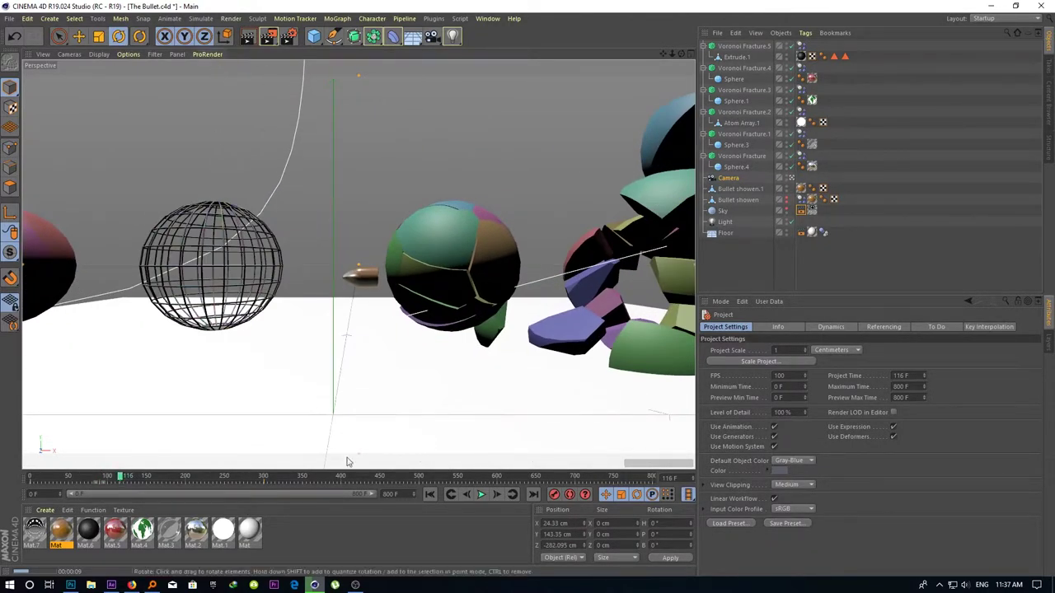
Replay the animation from the start, pausing at frame 117, then stop back at frame 0
left_click(430, 494)
left_click(482, 495)
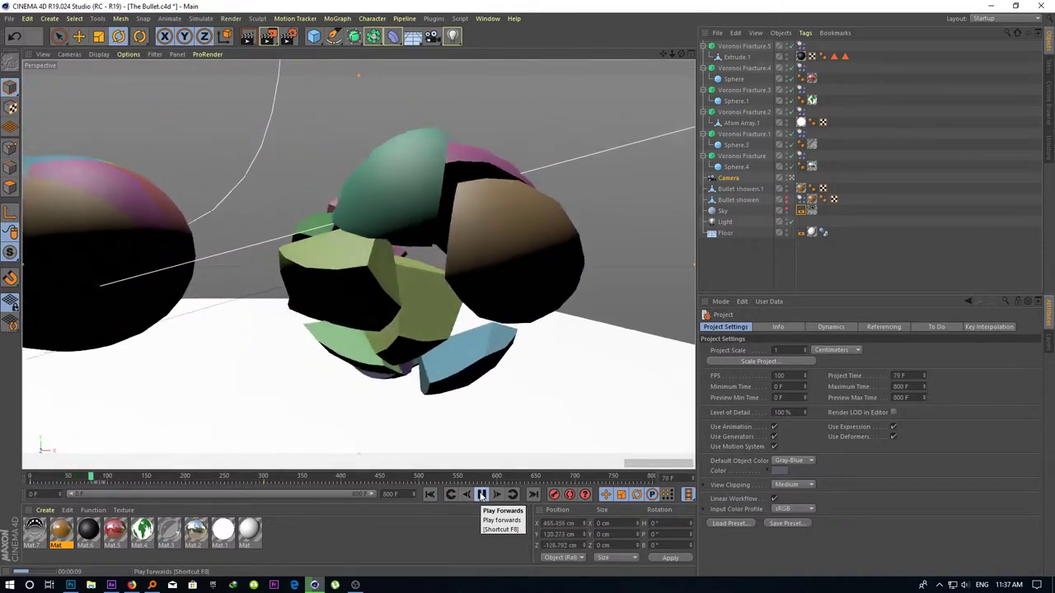
left_click(482, 494)
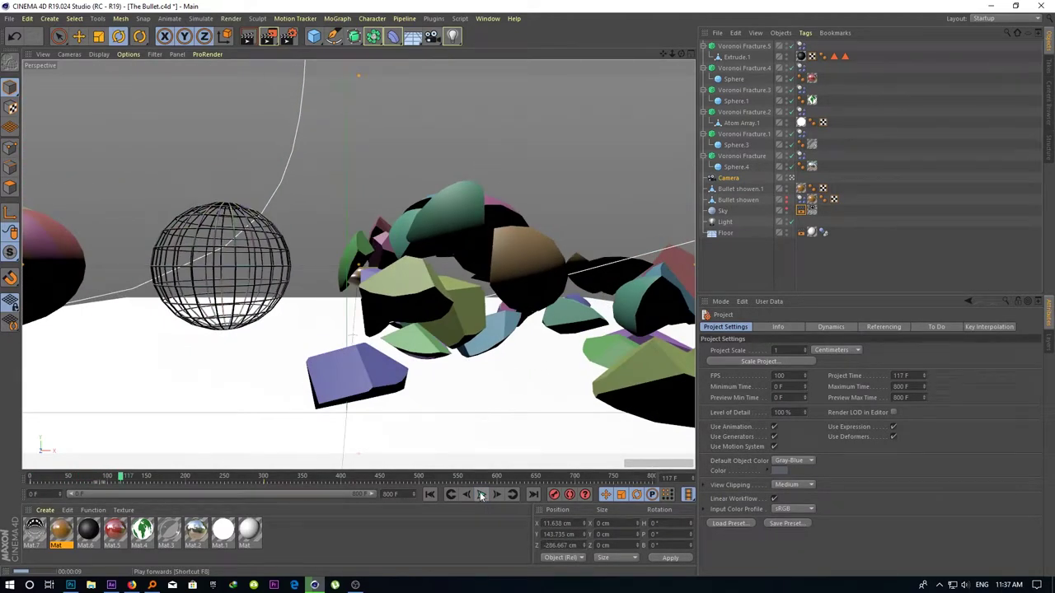
left_click(482, 495)
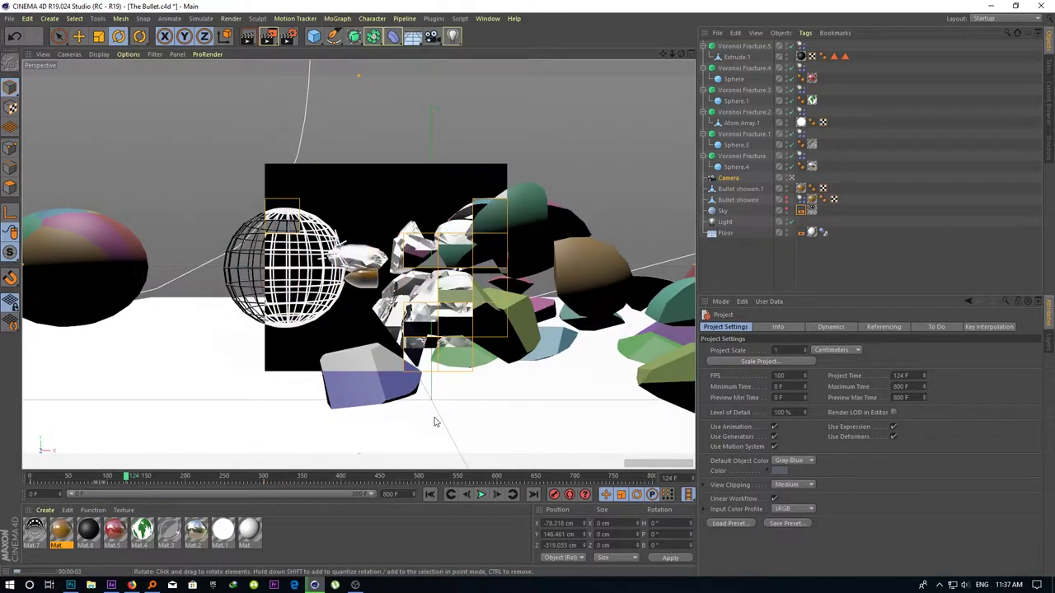
left_click(429, 495)
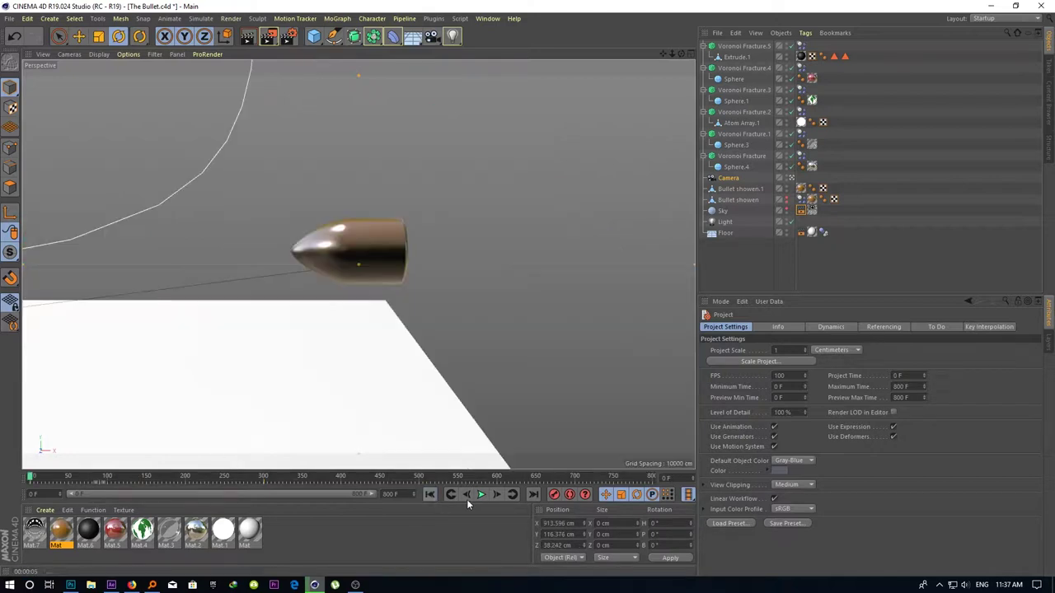
left_click(482, 495)
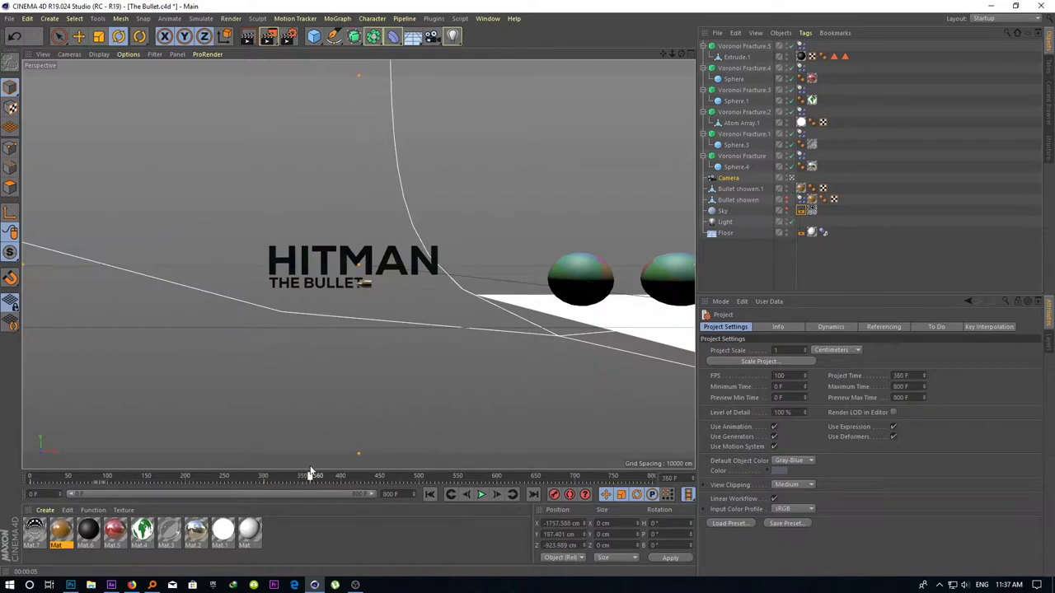
key("shift+f")
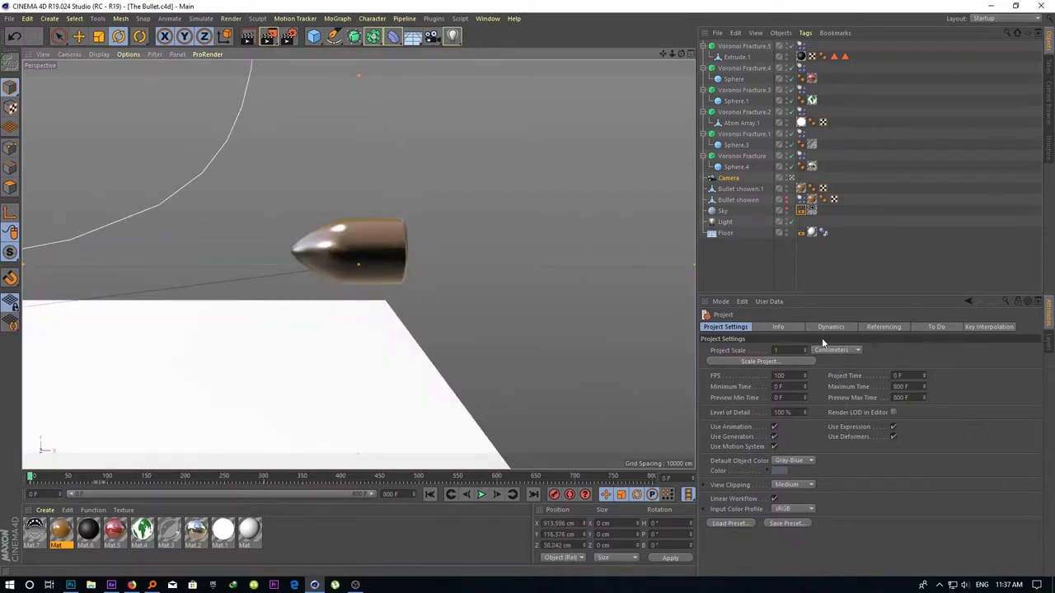
Bake the dynamics simulation into an 87.54 MB cache and play back the cached shatter
left_click(836, 327)
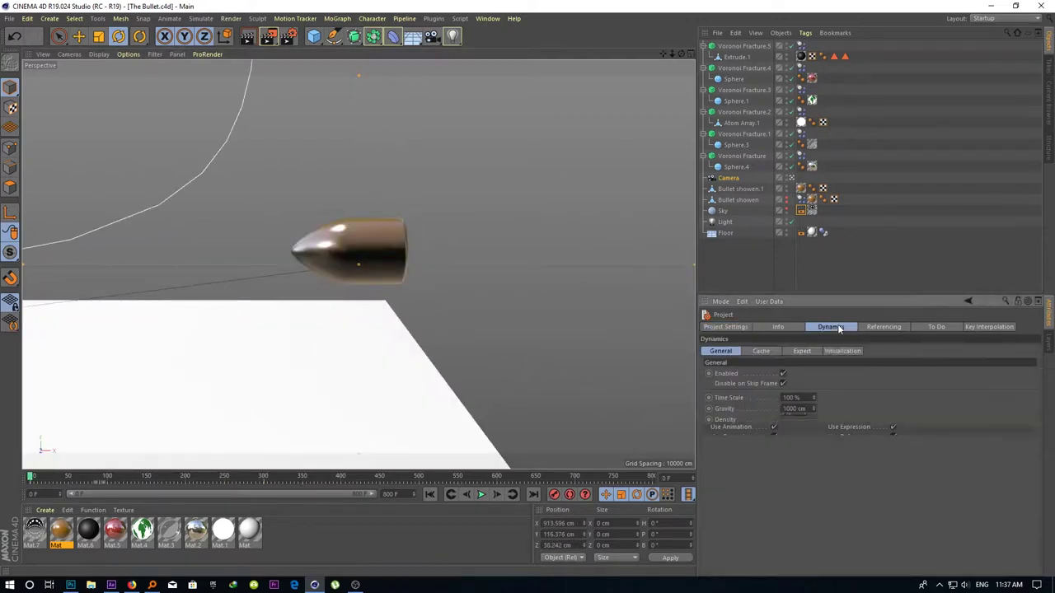
left_click(766, 353)
left_click(724, 374)
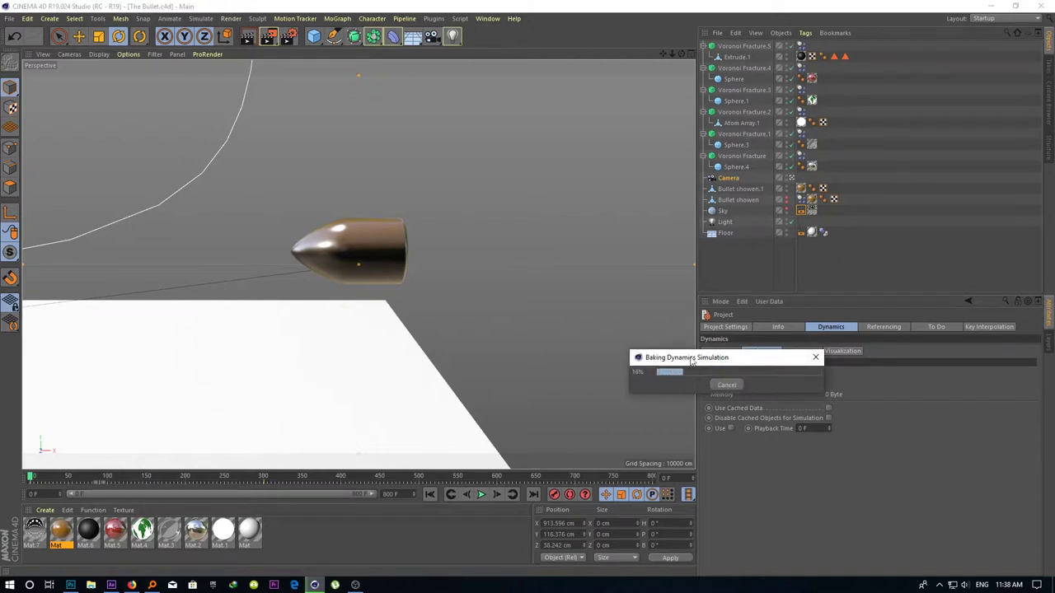
left_click_drag(690, 361, 543, 315)
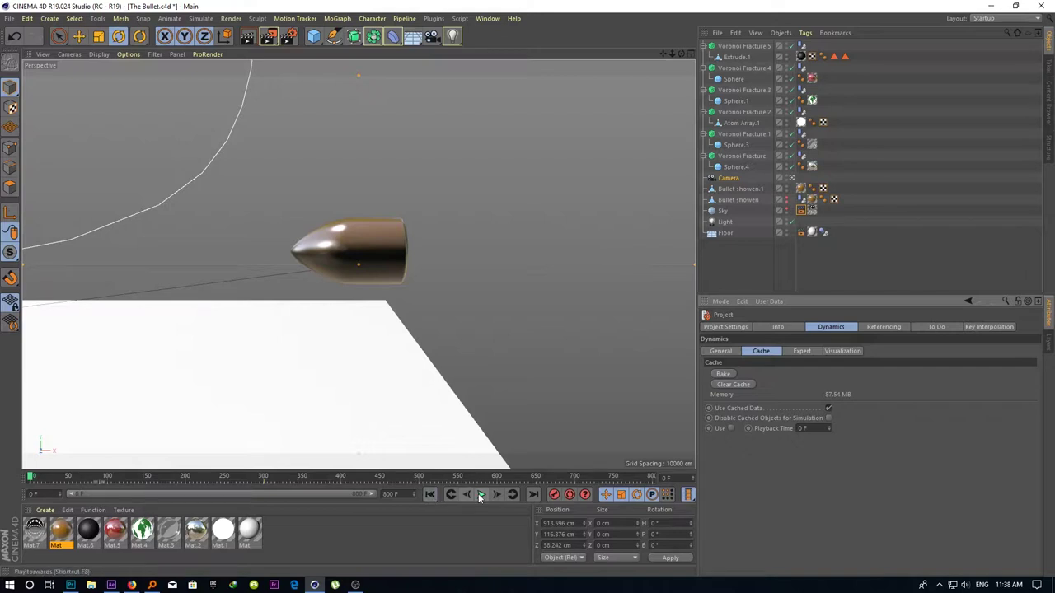
left_click(481, 495)
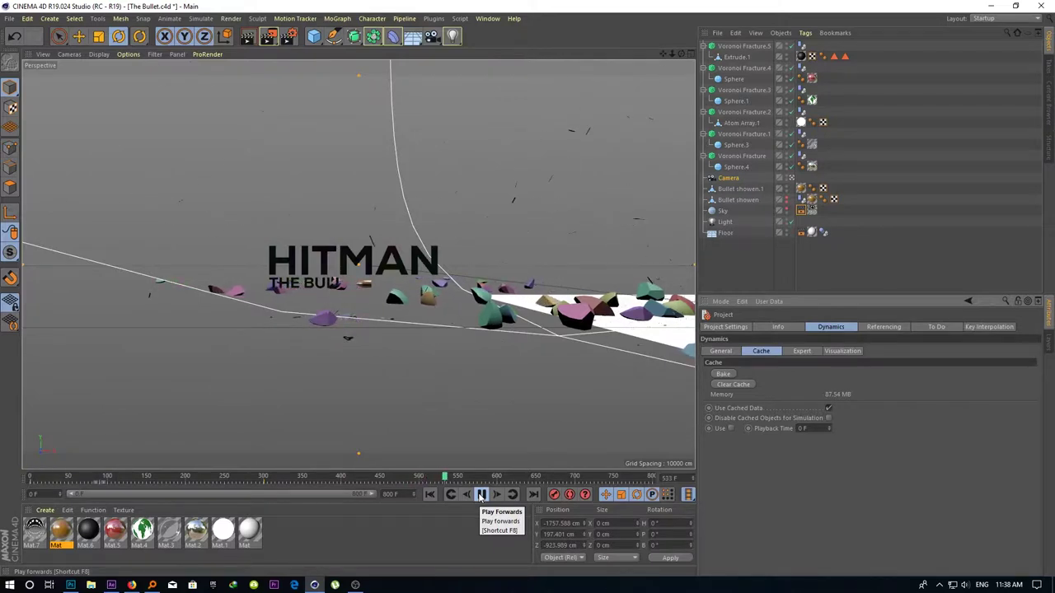
Stop playback at frame 540 and drop Mat.1 onto the HITMAN title's Voronoi Fracture.5
left_click(482, 495)
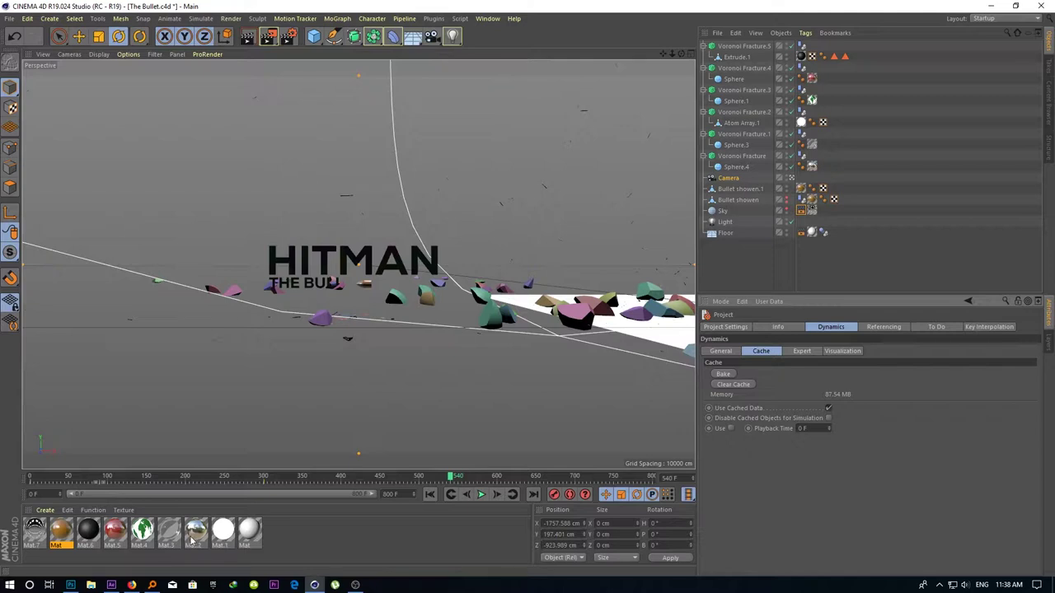
left_click_drag(218, 536, 293, 264)
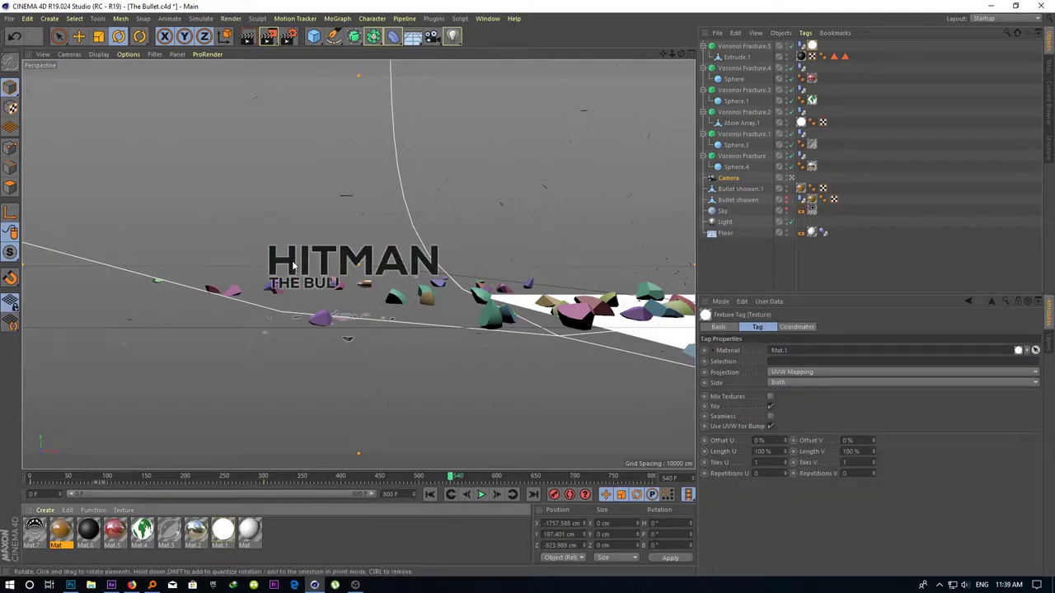
left_click(332, 187)
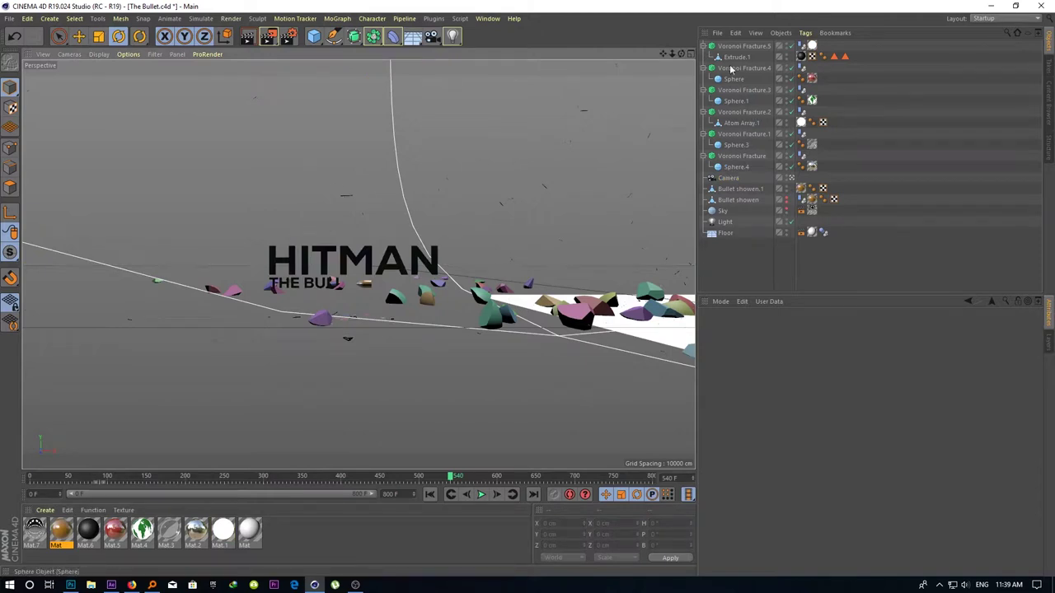
left_click(369, 267)
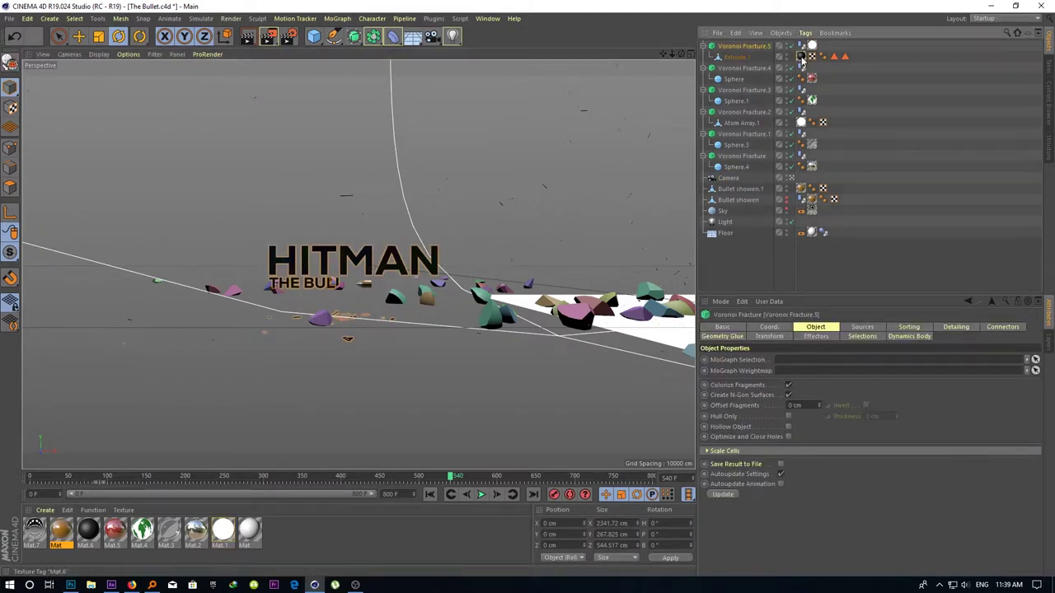
left_click(589, 154)
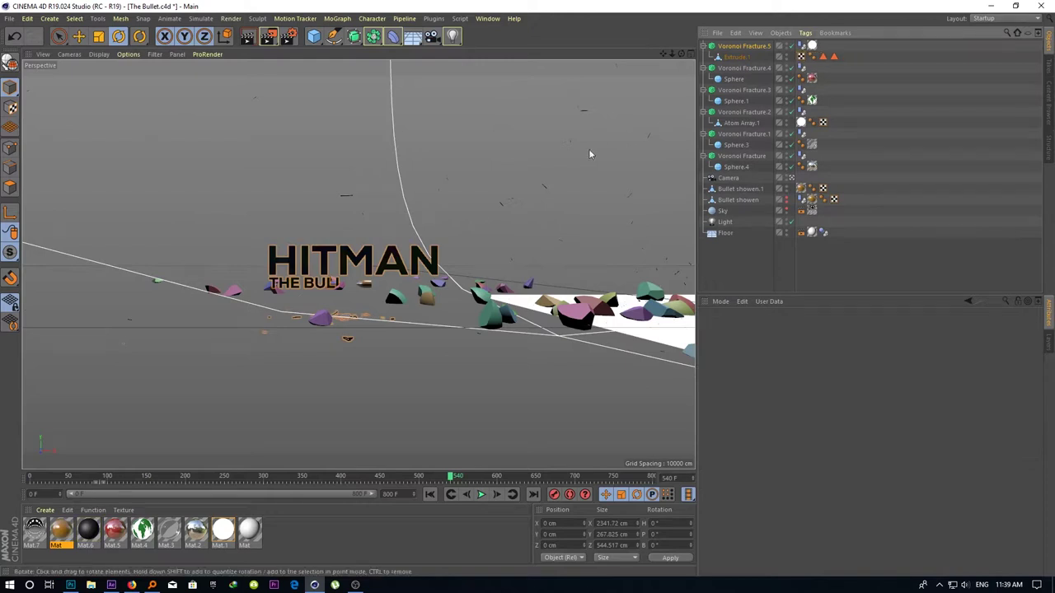
Test-render to confirm the white HITMAN title, then scrub the timeline to frame 616
left_click(247, 36)
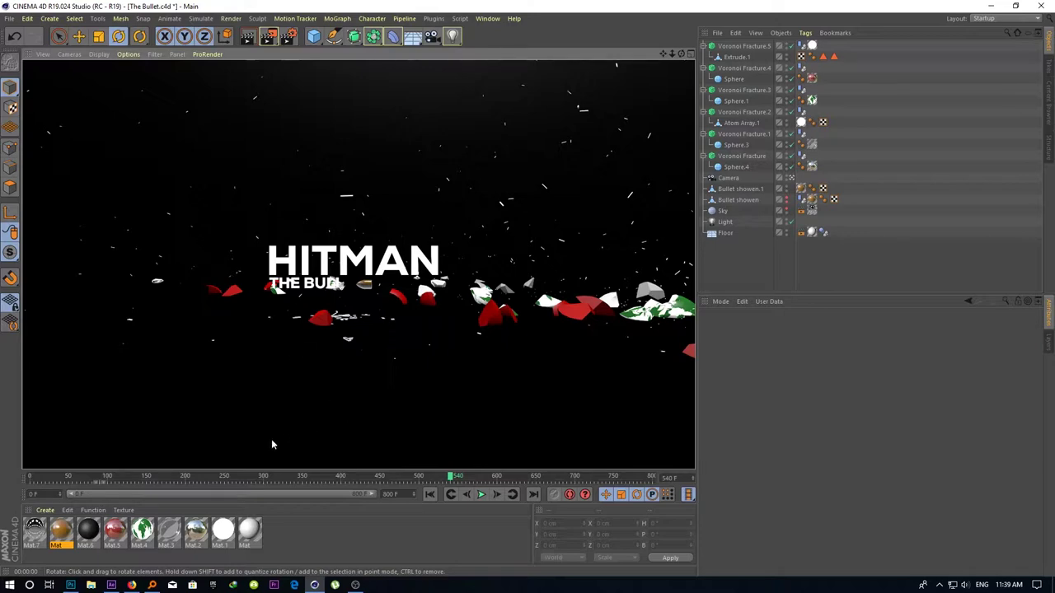
mouse_move(378, 482)
left_mouse_down()
mouse_move(58, 476)
mouse_move(459, 475)
left_mouse_up()
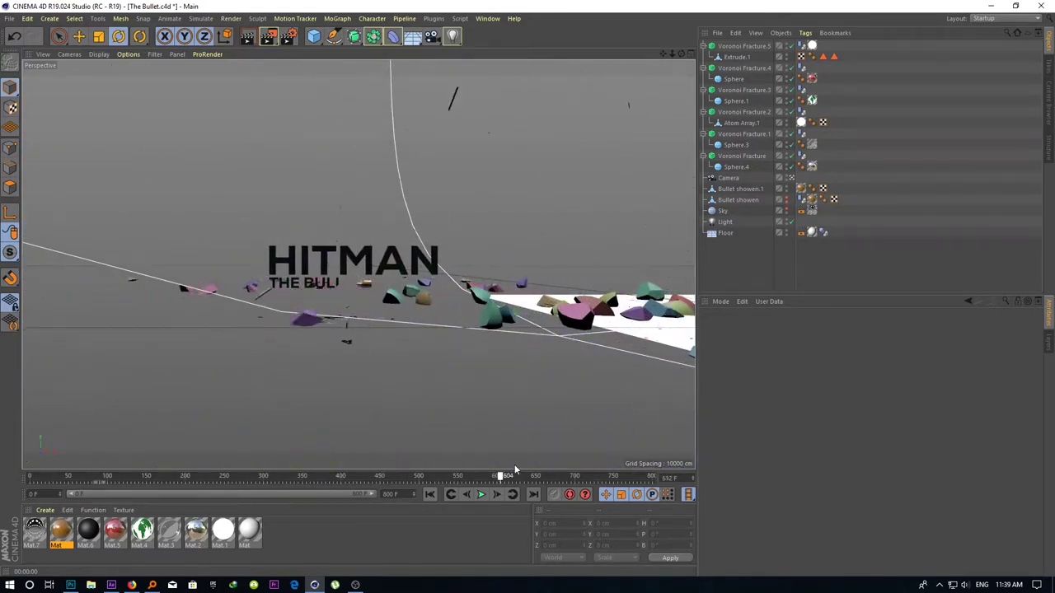
left_click_drag(368, 466, 517, 445)
left_click_drag(517, 446, 509, 449)
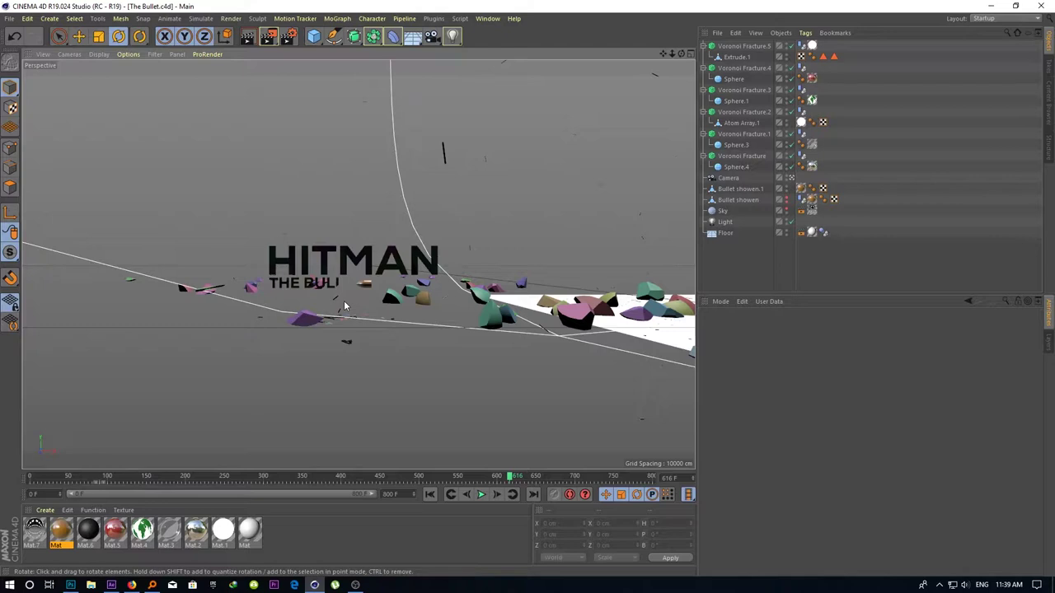
Set the render save format to PNG with output file name 1
left_click(288, 35)
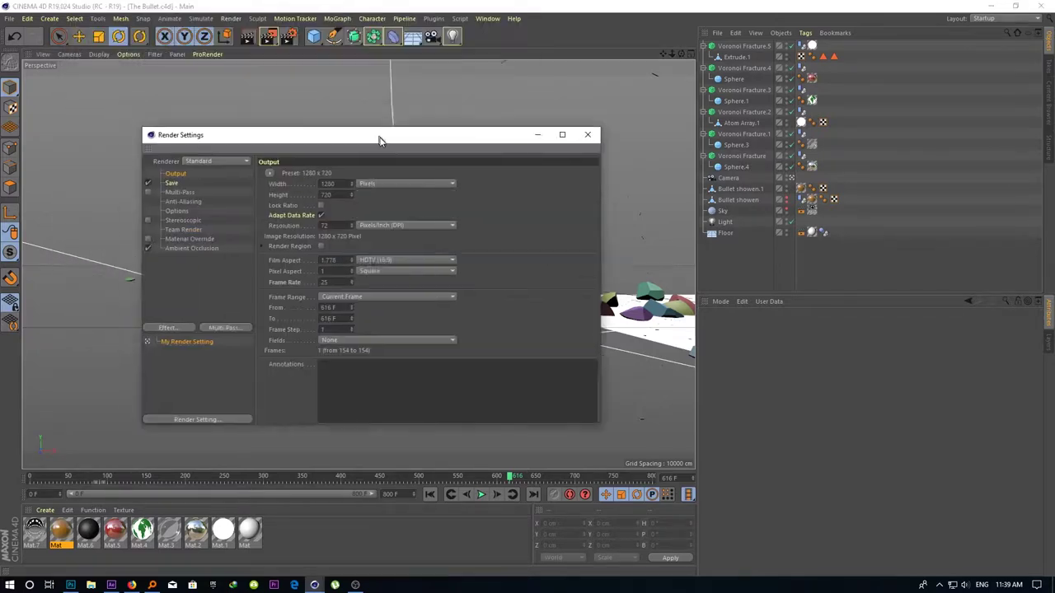
left_click_drag(315, 10, 405, 156)
left_click(182, 201)
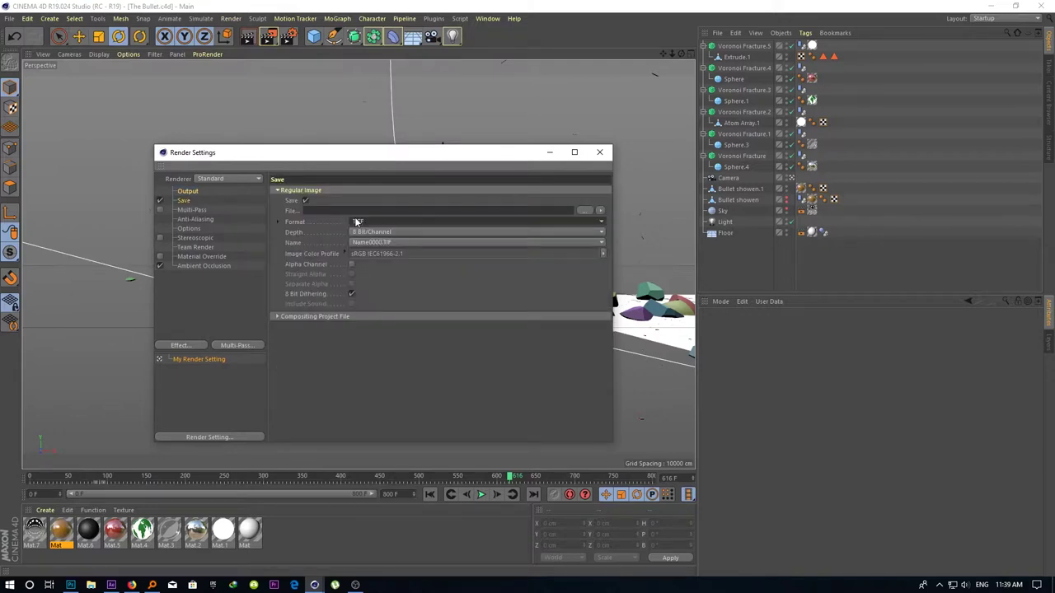
left_click(387, 222)
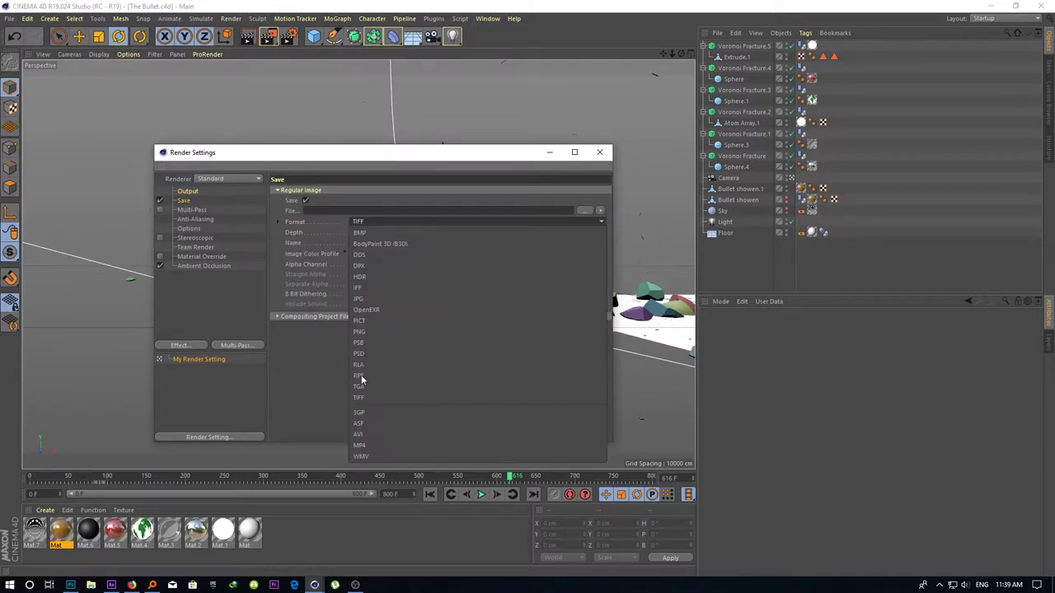
left_click(371, 332)
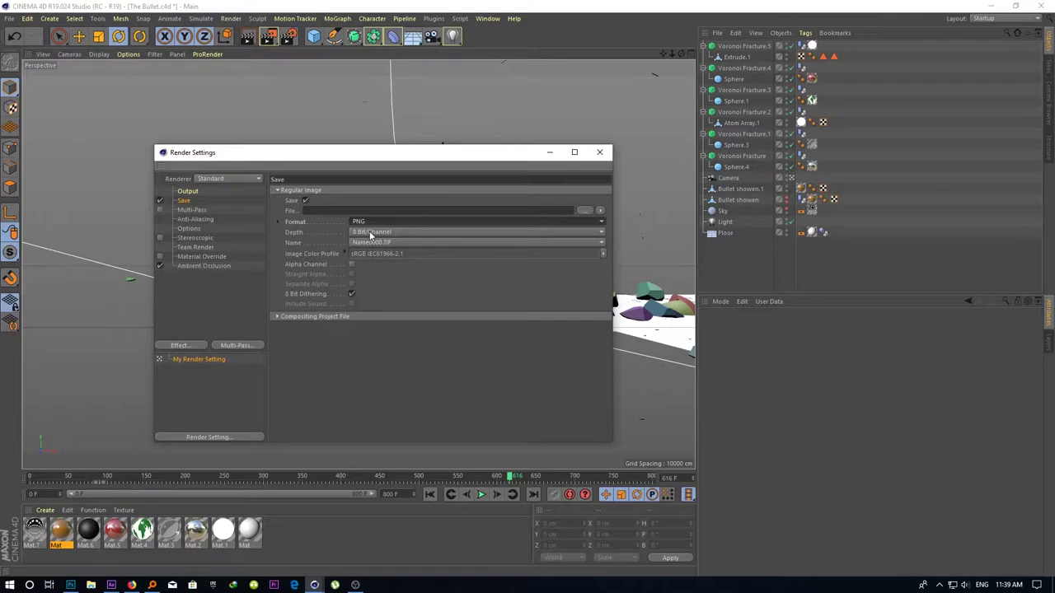
left_click(329, 211)
left_click(583, 210)
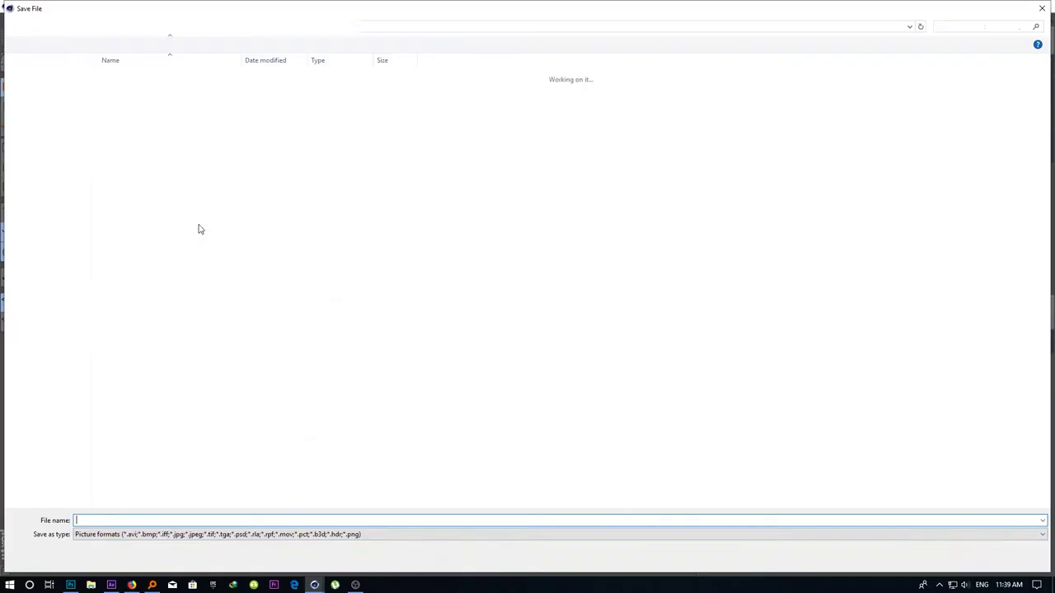
type("1")
key("Return")
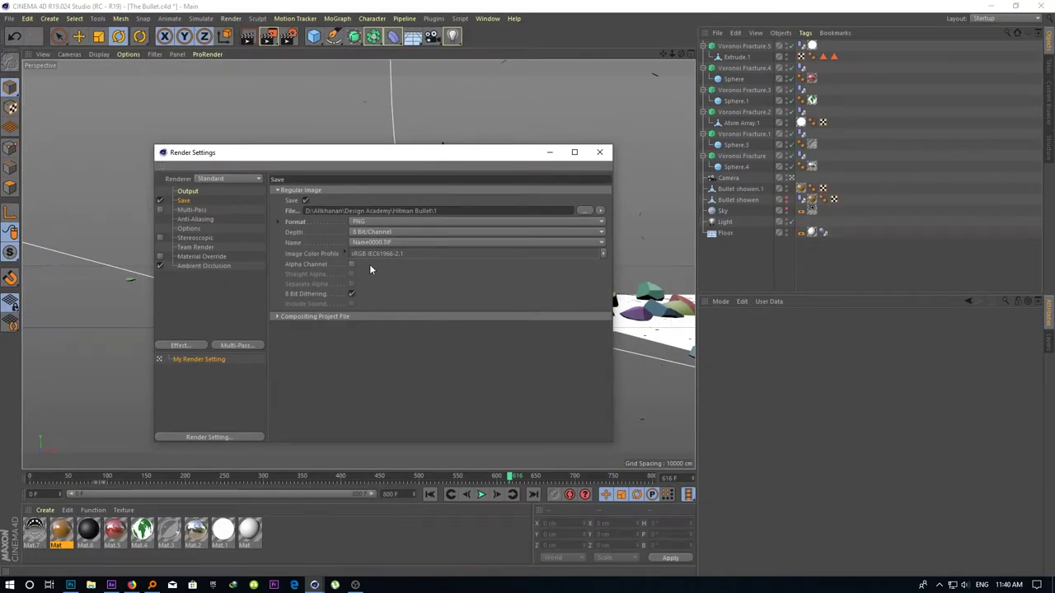
Include an alpha channel and set the bit depth to 16 Bit/Channel
left_click(352, 264)
left_click(368, 232)
left_click(374, 256)
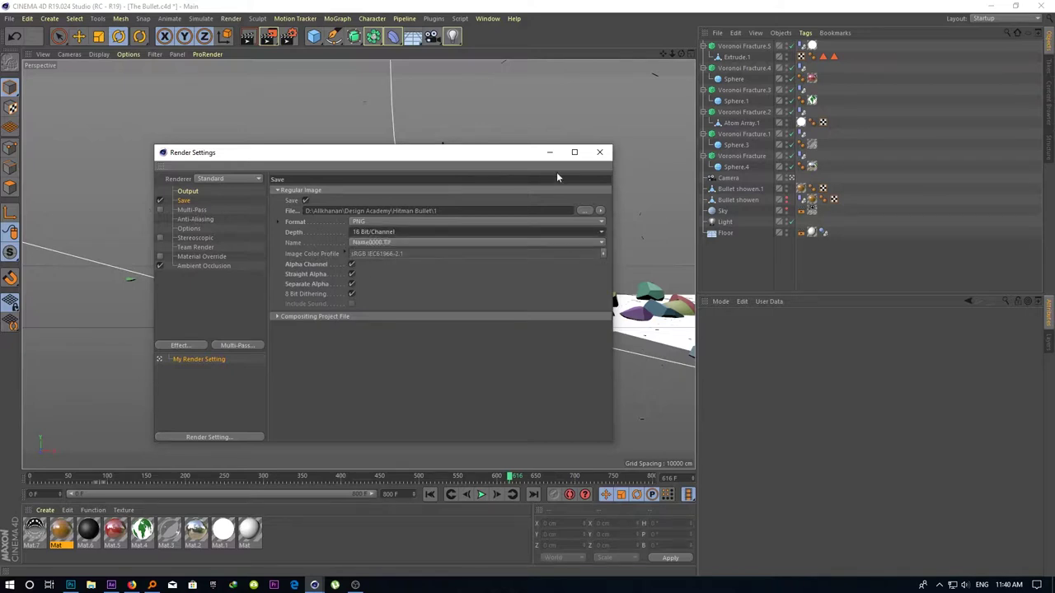
left_click(599, 154)
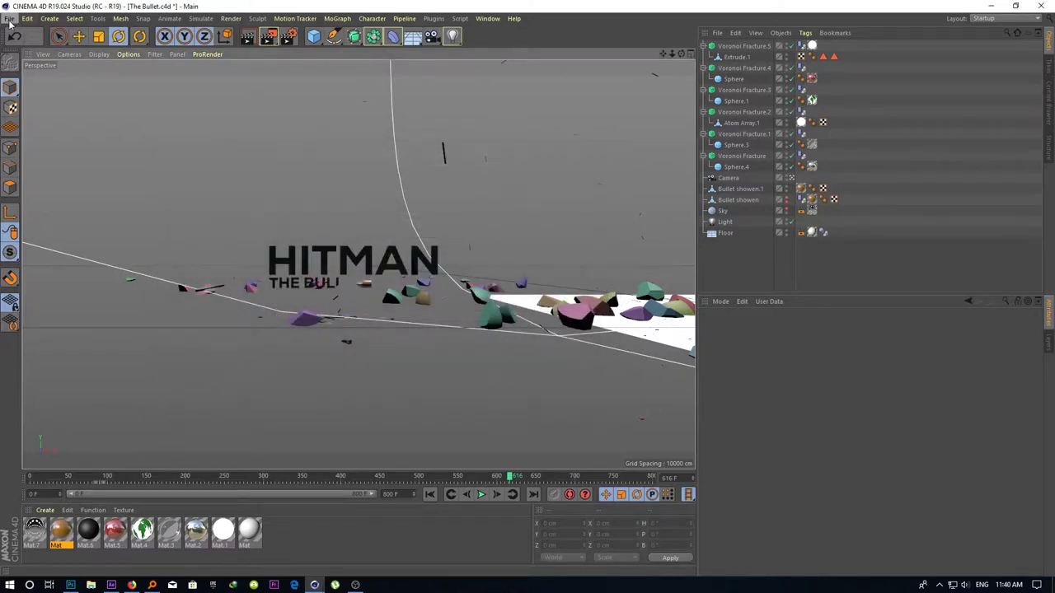
Save the scene and select the Camera at an earlier explosion frame
left_click(8, 18)
left_click(30, 112)
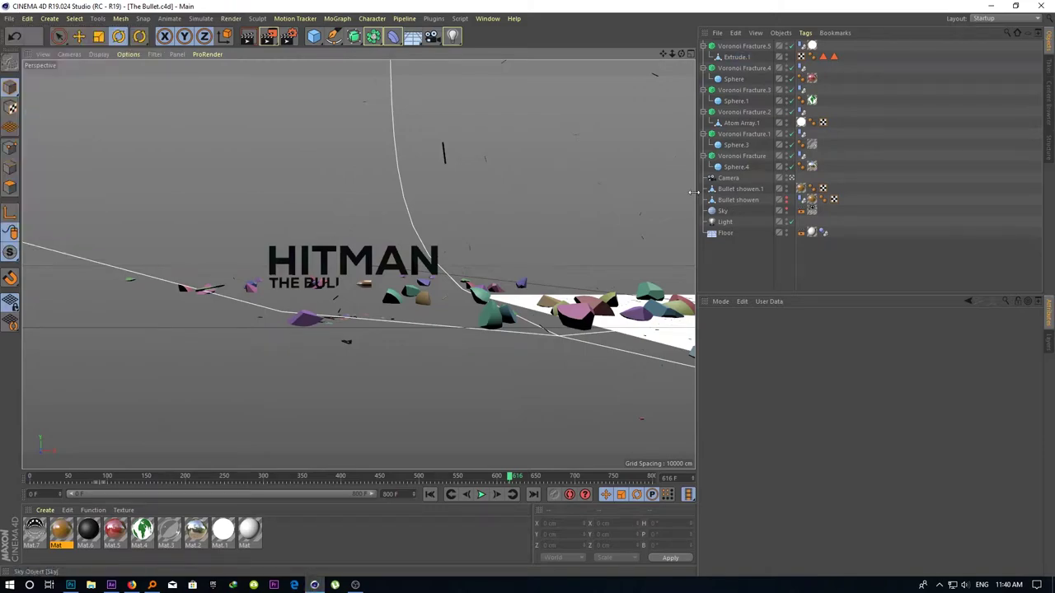
left_click(728, 177)
left_click_drag(270, 476, 128, 474)
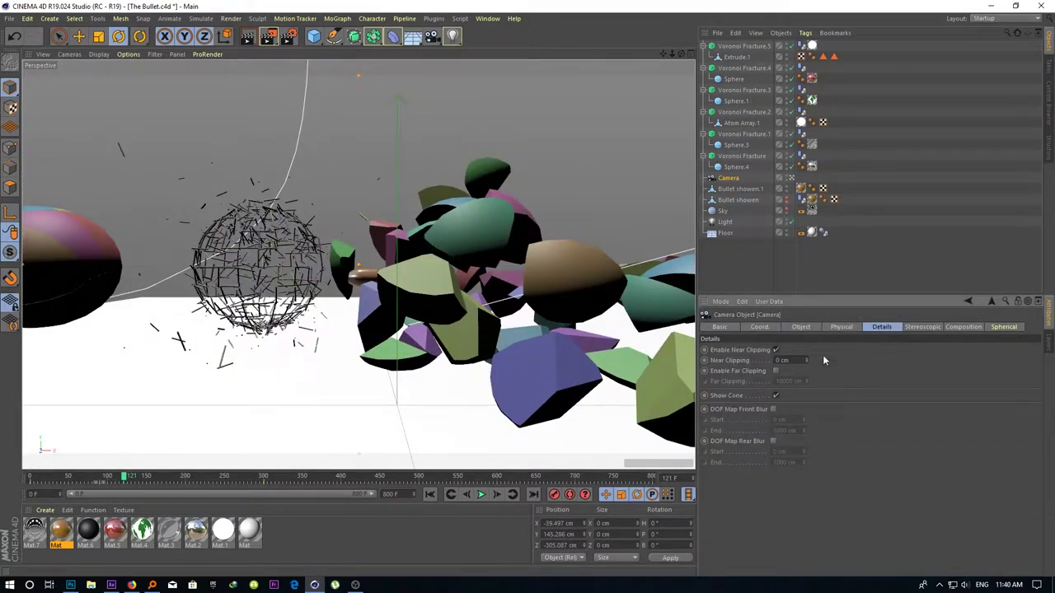
Enable the camera's DOF Map Front Blur with its end distance at 1064 cm
left_click(841, 327)
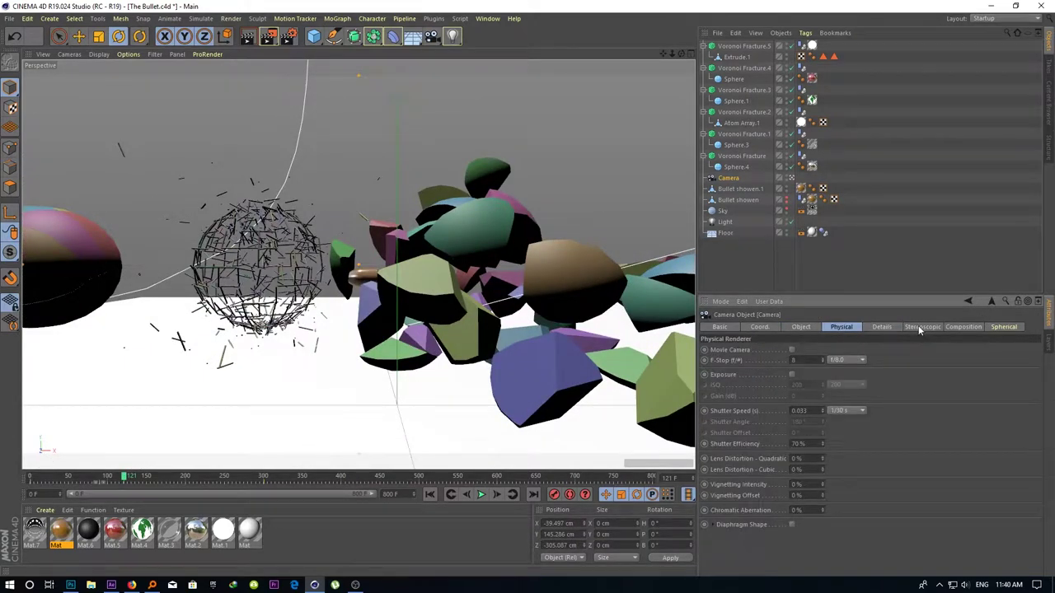
left_click(881, 327)
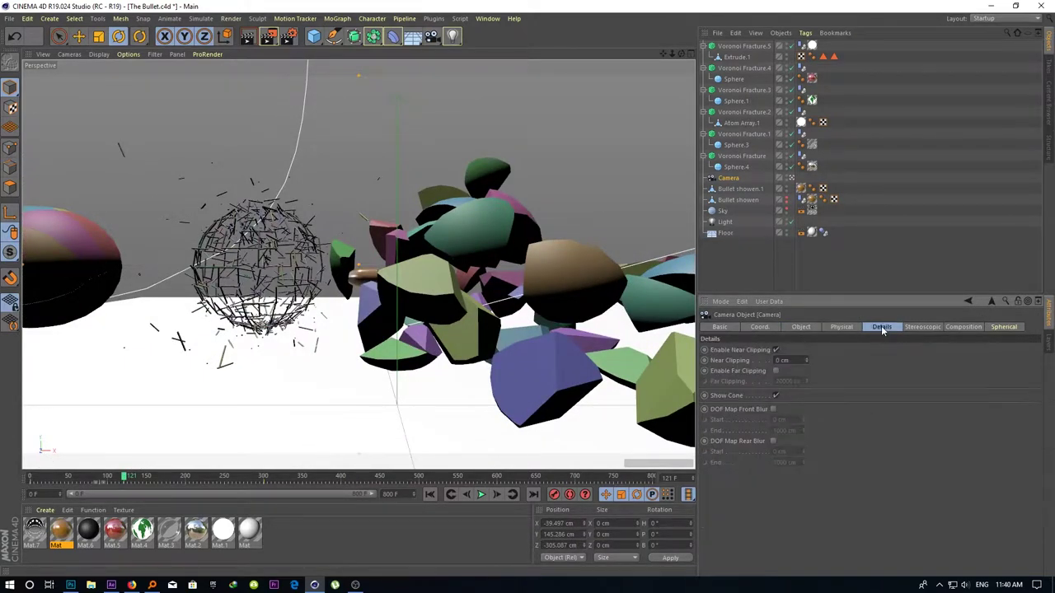
left_click(773, 410)
middle_click(603, 321)
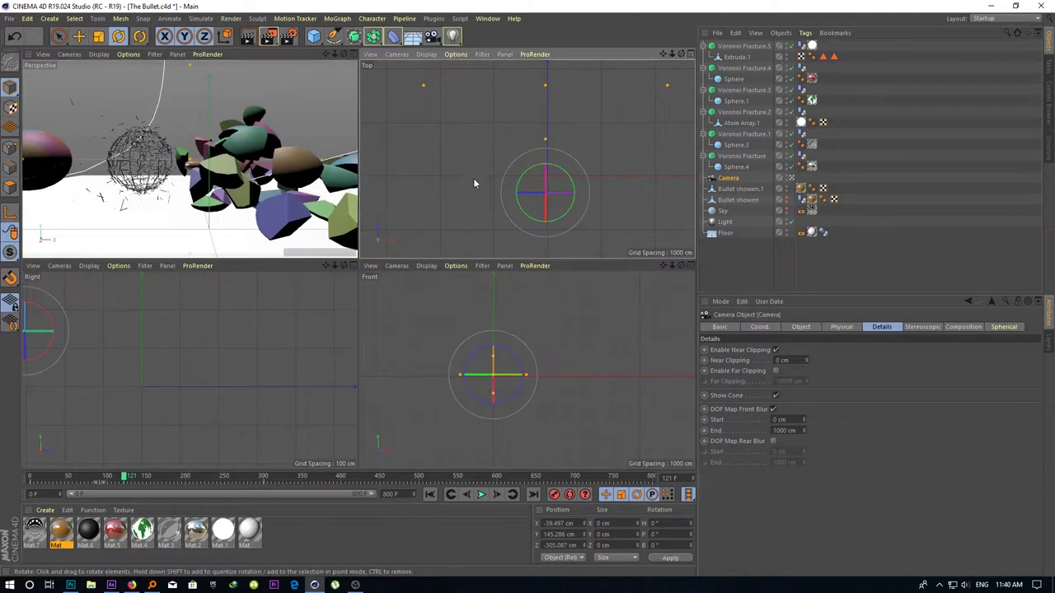
middle_click(480, 185)
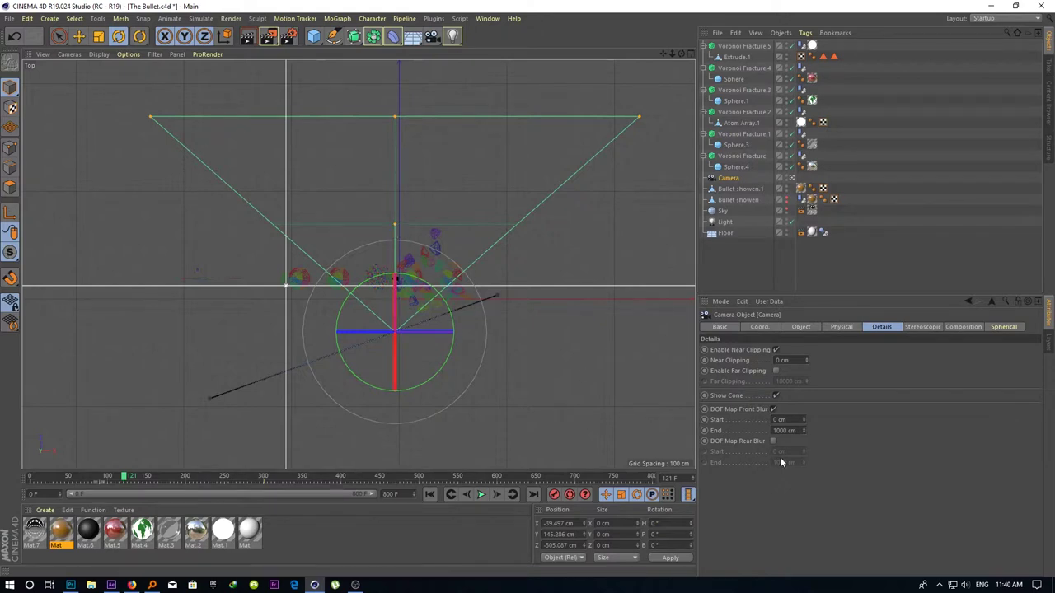
left_click_drag(803, 433, 798, 432)
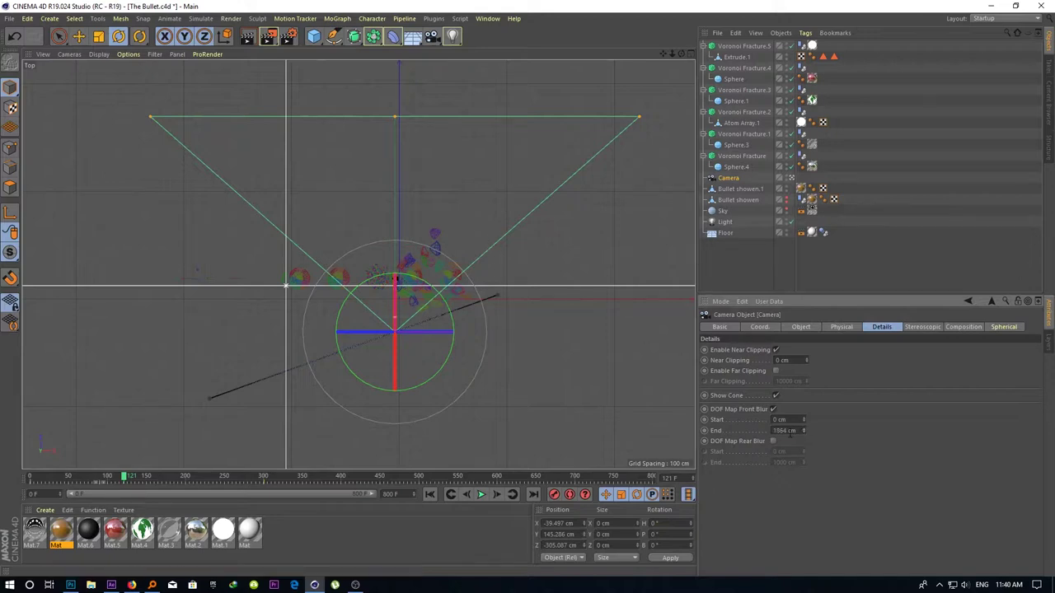
middle_click(294, 94)
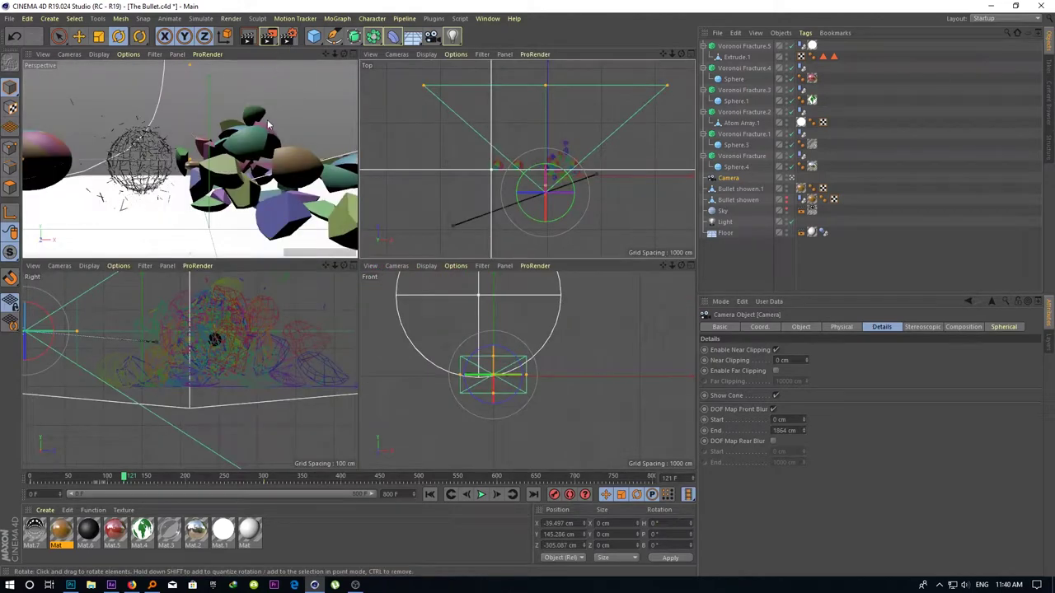
middle_click(303, 80)
key("ctrl+b")
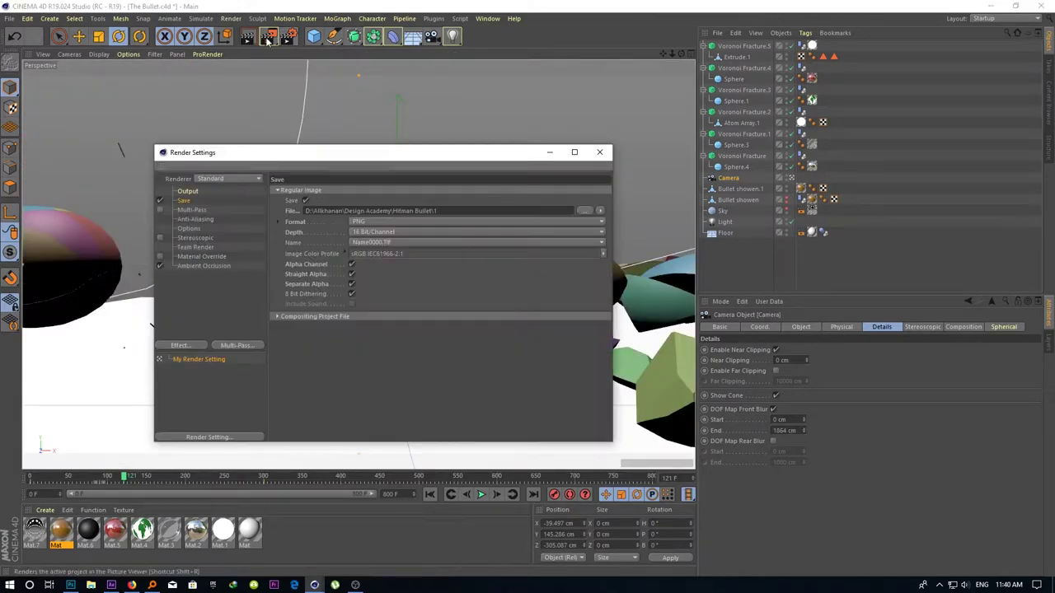
Start a preview render in the Picture Viewer, view its layers, then stop it
key("shift+r")
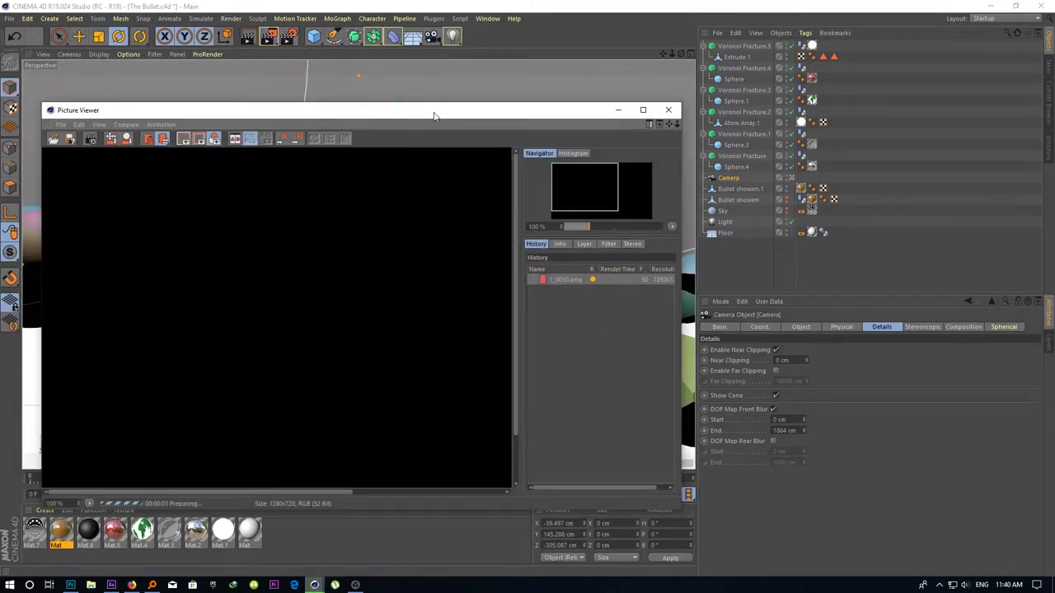
double_click(434, 115)
left_click(958, 139)
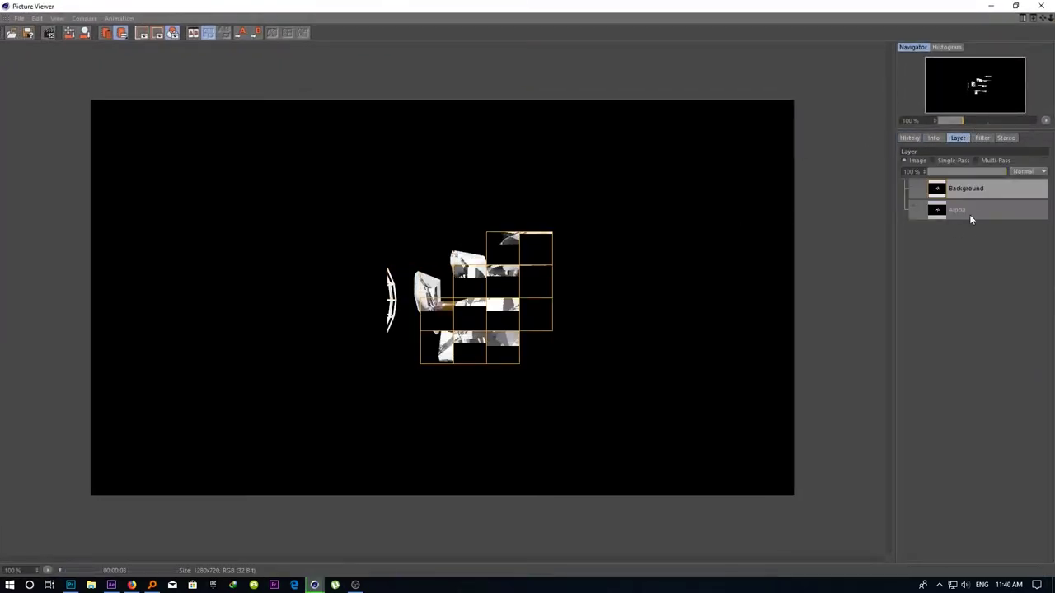
key("shift+r")
key("Return")
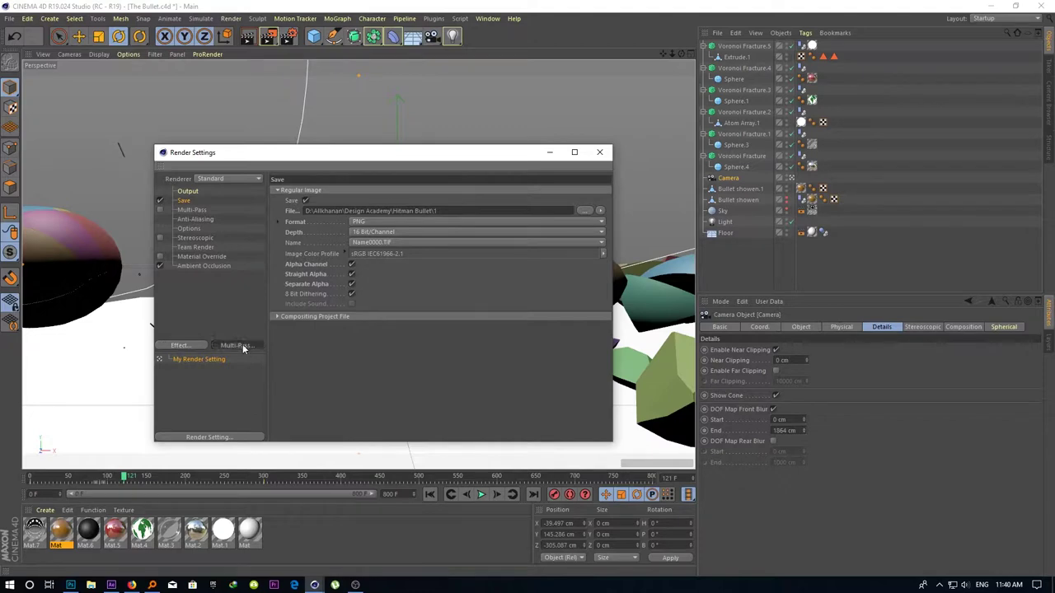
Add a Depth multi-pass to the render and run a test render
left_click(243, 348)
left_click(284, 577)
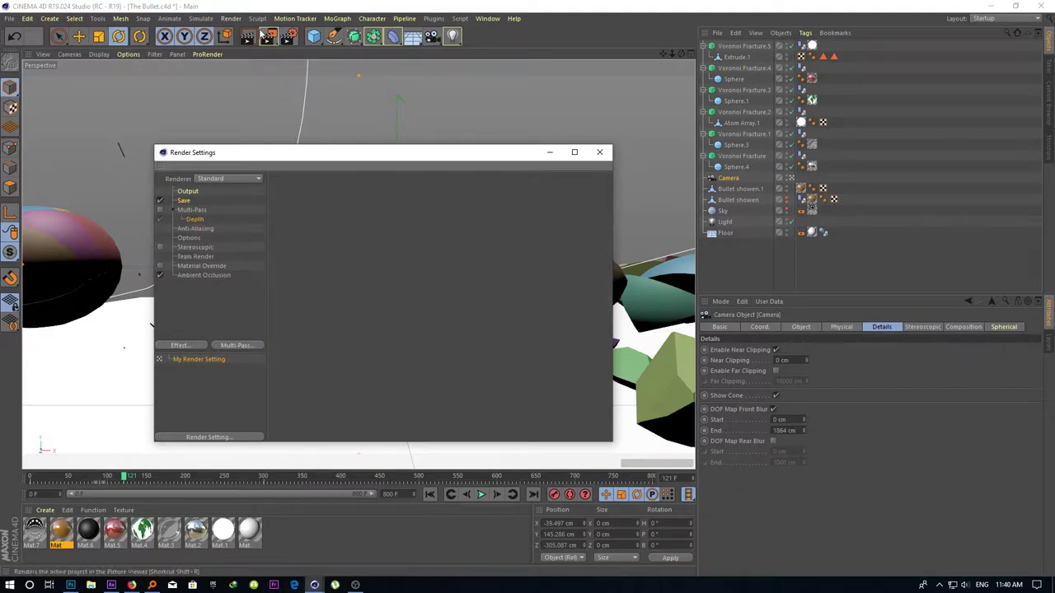
left_click(265, 36)
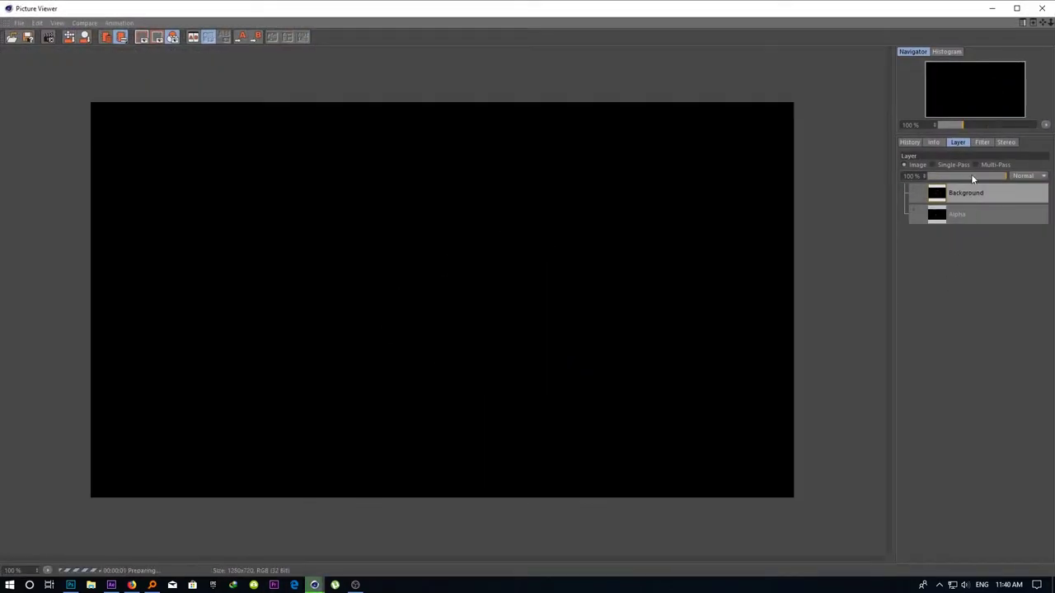
left_click(987, 163)
left_click(977, 142)
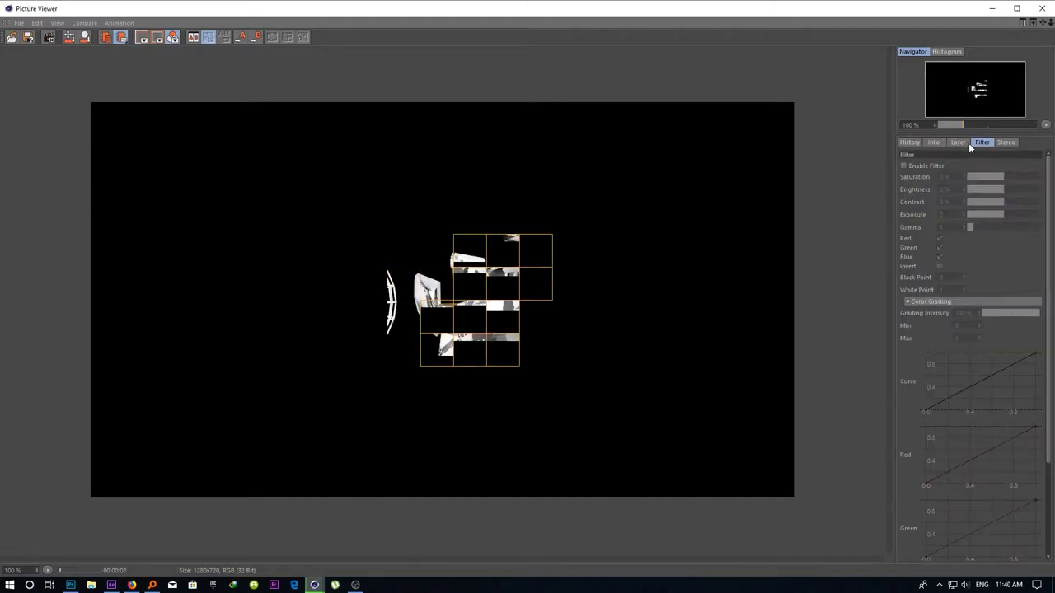
left_click(966, 143)
left_click(1042, 8)
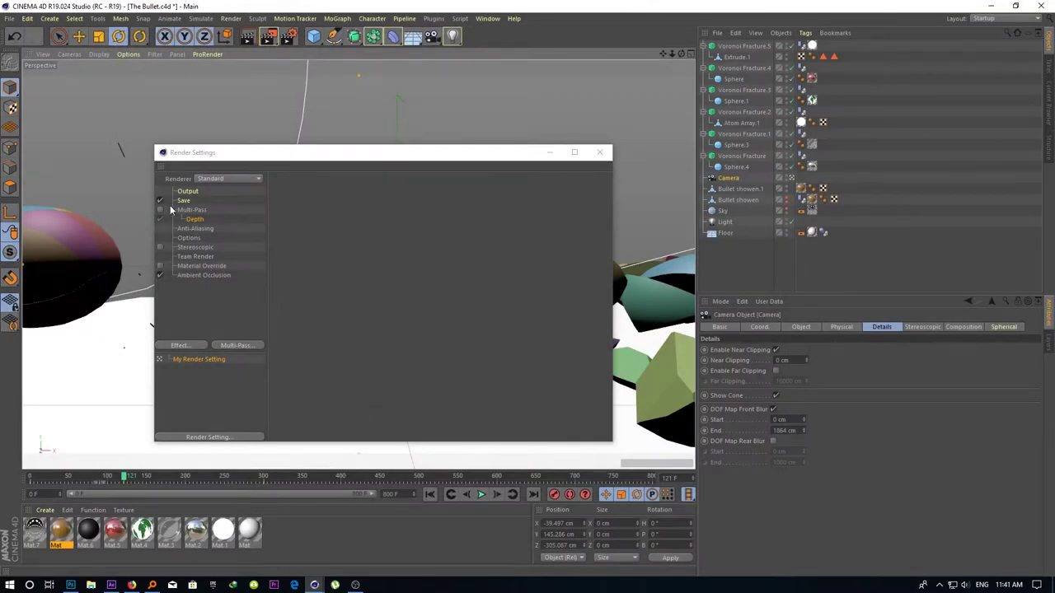
Enable Multi-Pass, re-render the frame, and inspect the Depth pass layer alone
left_click(159, 210)
left_click(266, 36)
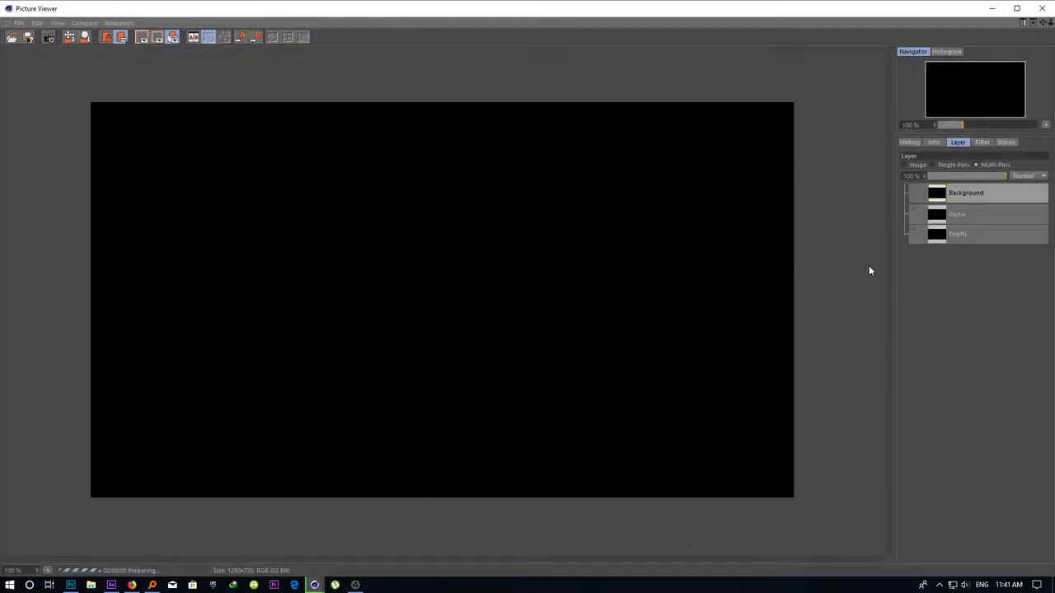
left_click(972, 235)
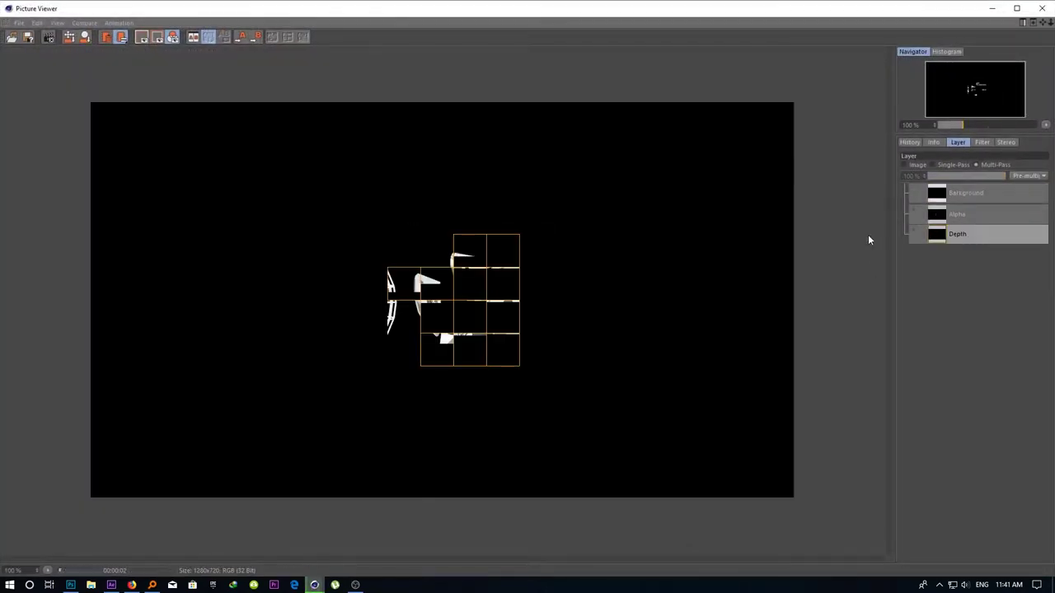
left_click(951, 165)
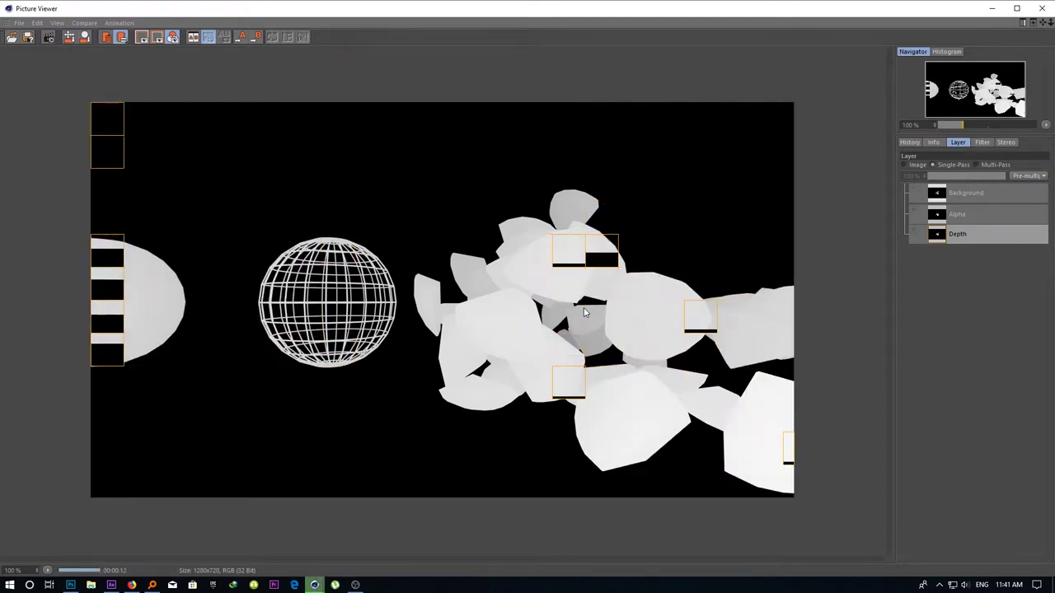
left_click(1042, 8)
left_click(599, 152)
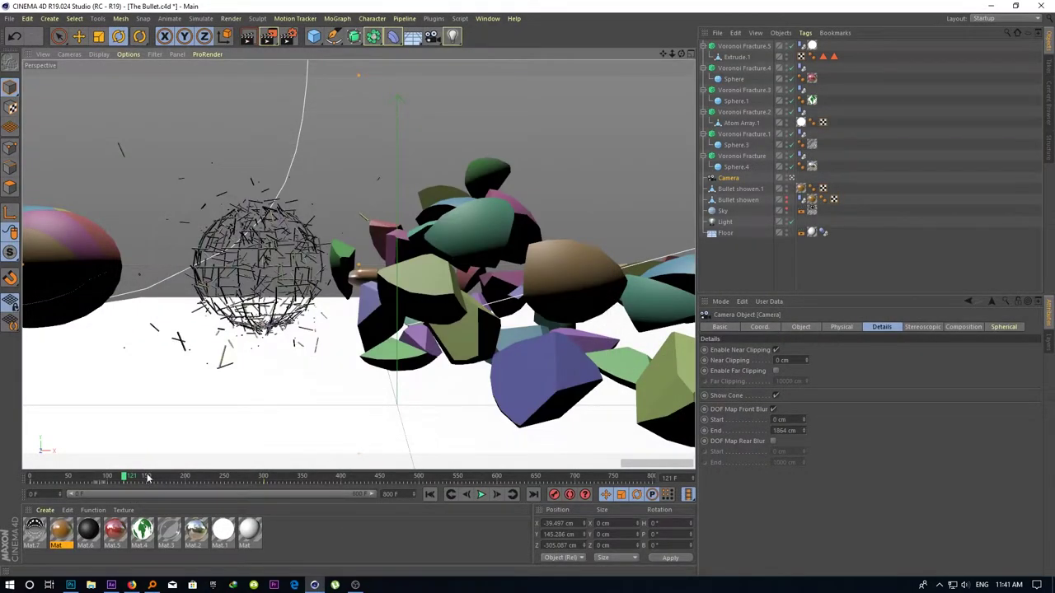
Scrub ahead to the HITMAN title shot and render it to check the depth pass
left_click_drag(129, 479, 148, 478)
left_click_drag(170, 478, 223, 478)
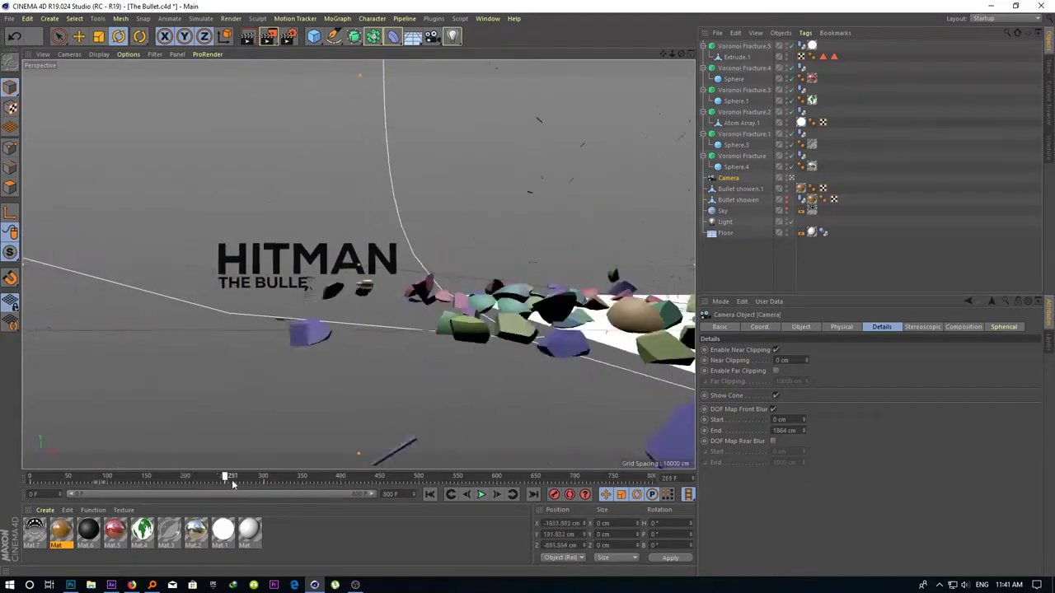
key("shift+r")
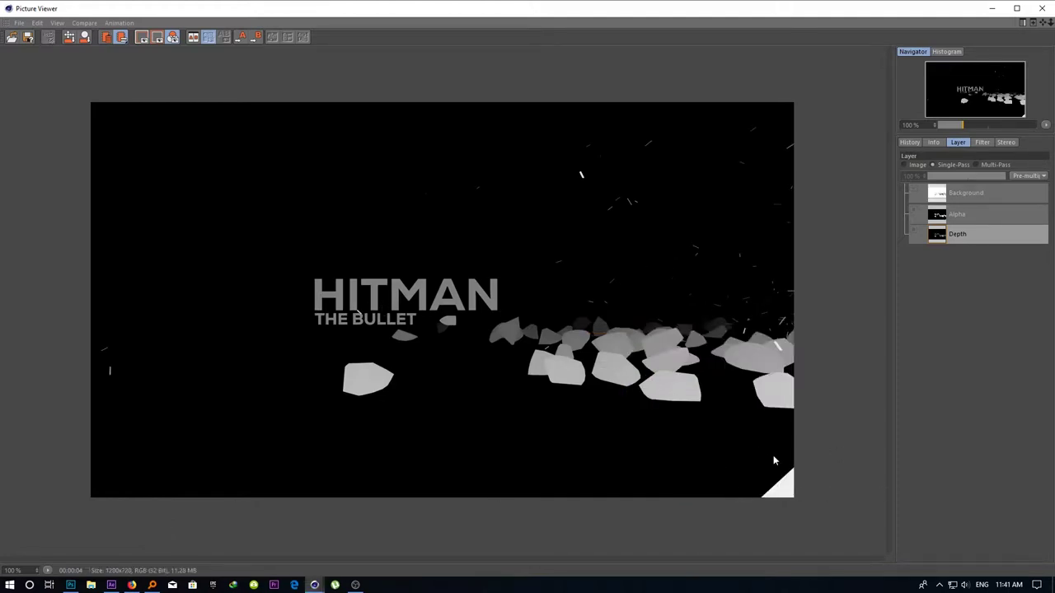
left_click(1041, 10)
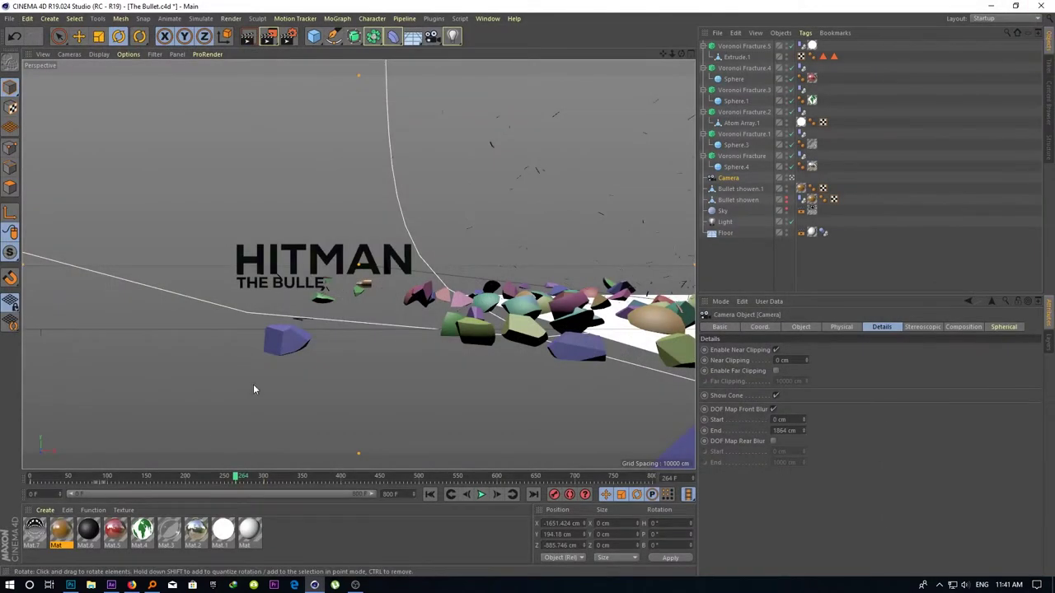
Replay from the start, stop at frame 422, and preview-render that frame
left_click(430, 494)
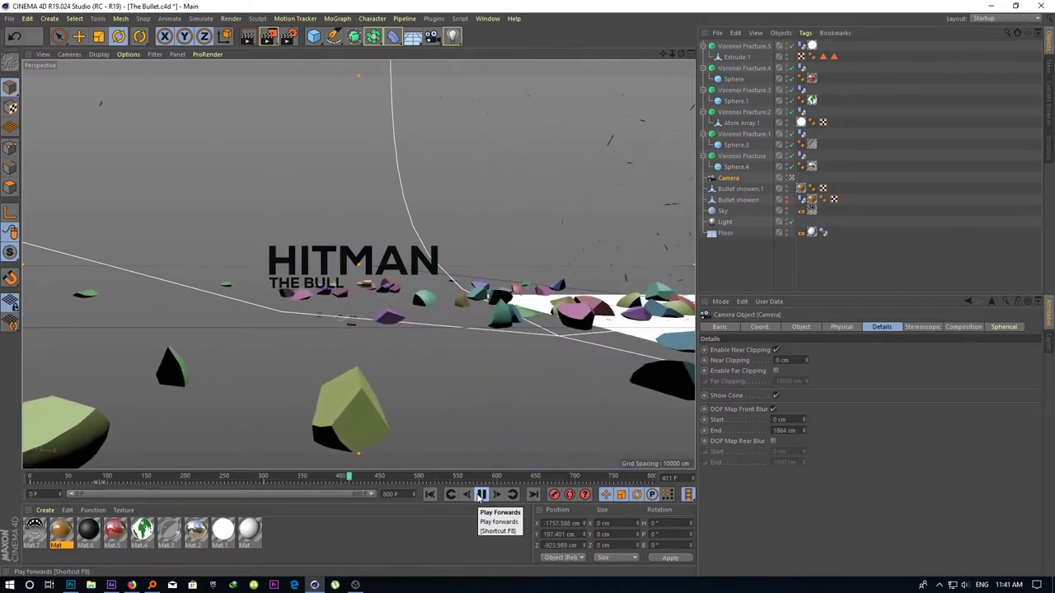
left_click(482, 495)
left_click(247, 36)
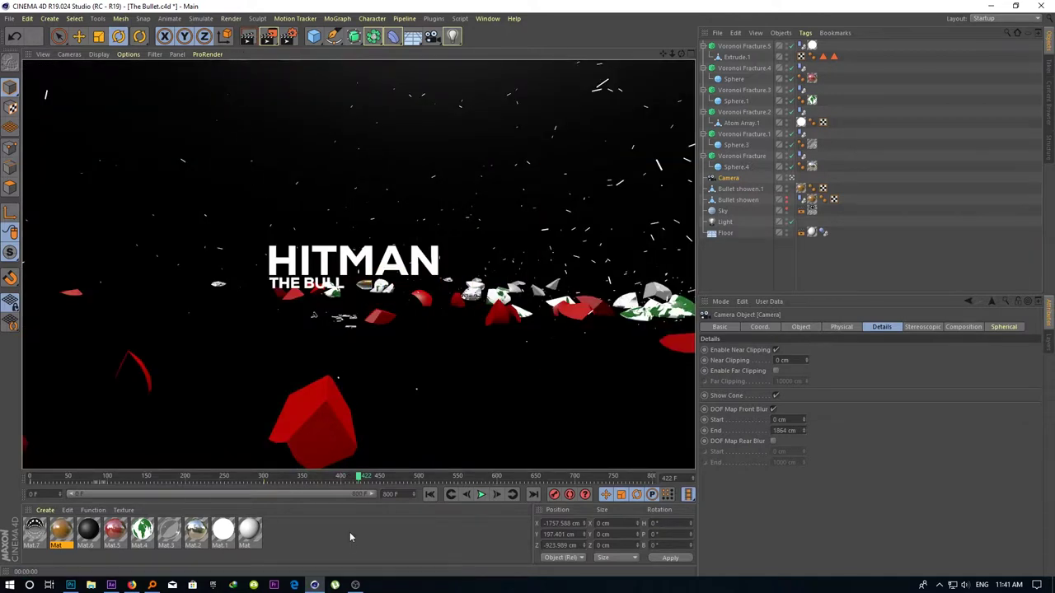
left_click(321, 539)
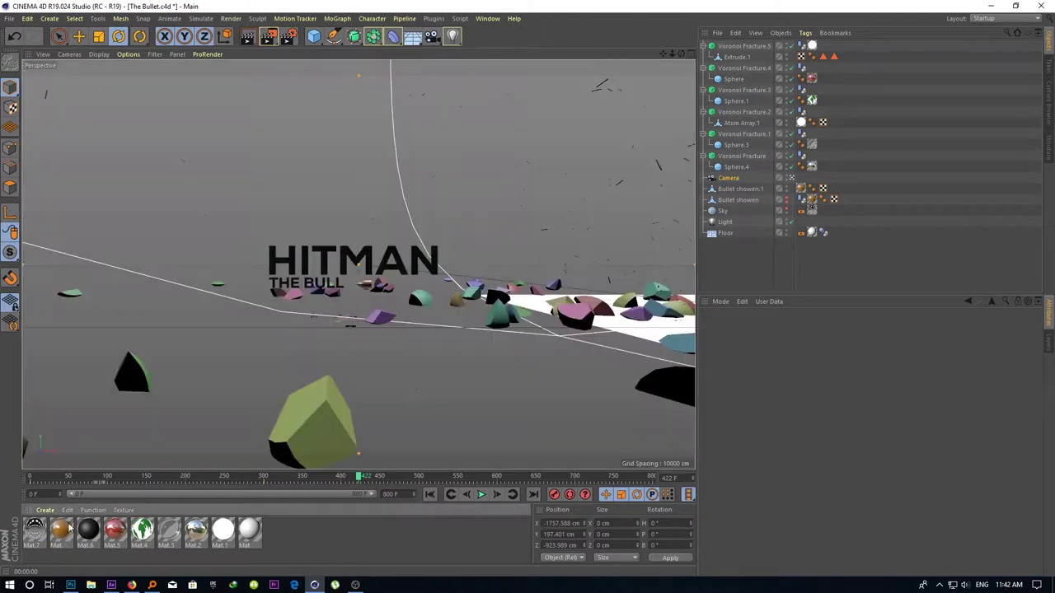
Add a Beckmann layer to Mat.5; set Default Specular 56%, Global Specular 15%, Global Reflection 22%
double_click(116, 536)
left_click(201, 231)
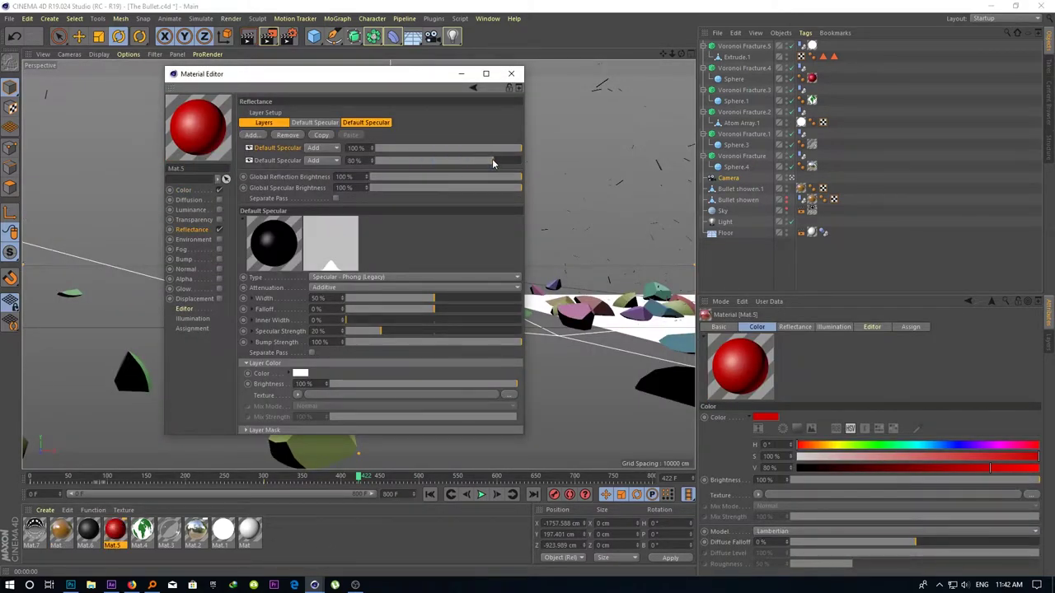
left_click(253, 135)
left_click(284, 187)
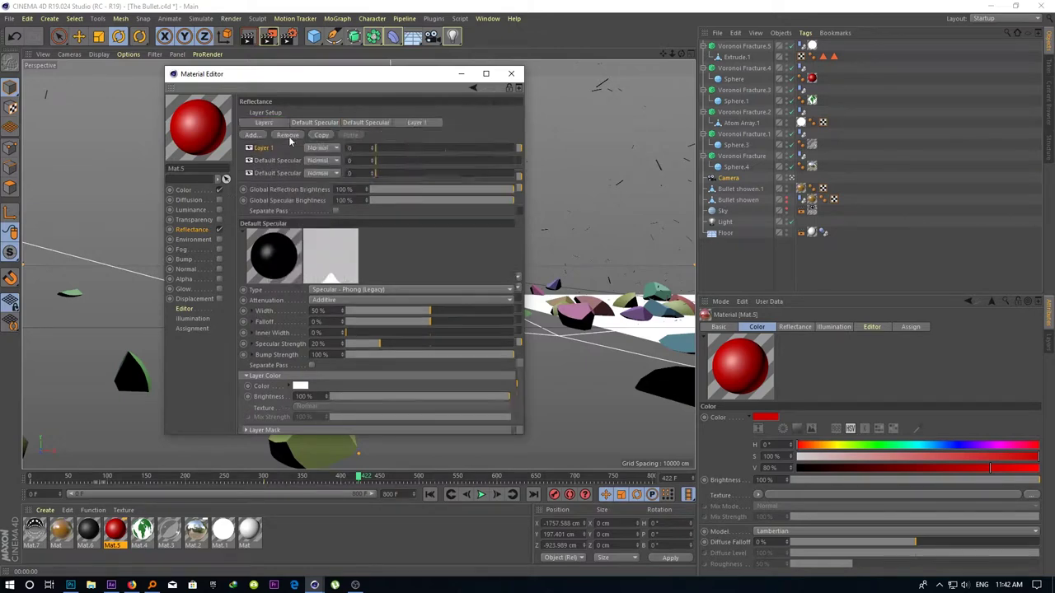
left_click(452, 160)
left_click(391, 200)
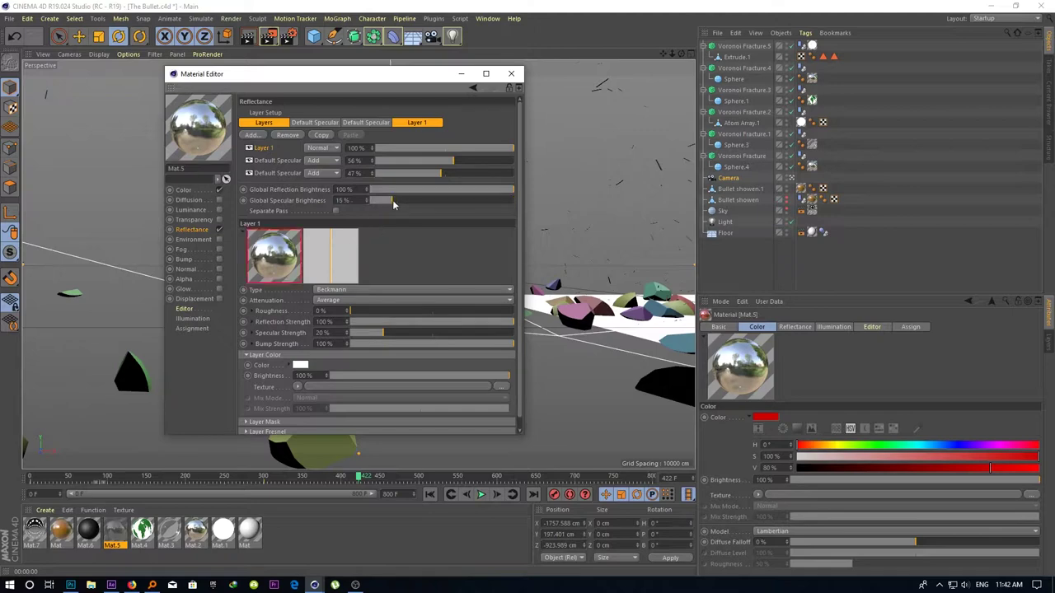
left_click(400, 189)
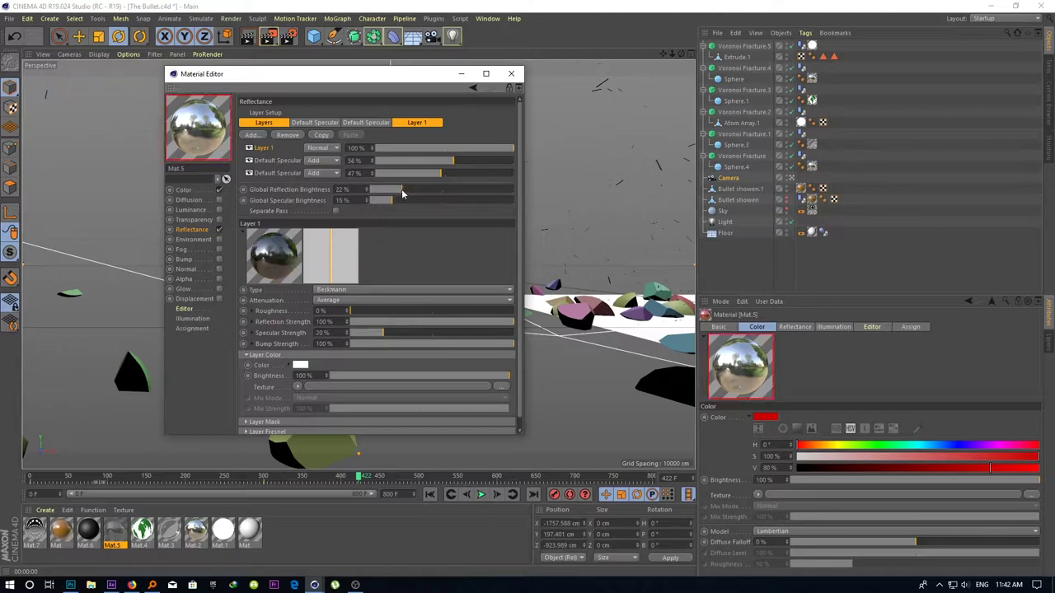
left_click(511, 74)
Render the viewport to check Mat.5, then replay the animation to frame 128
left_click(247, 36)
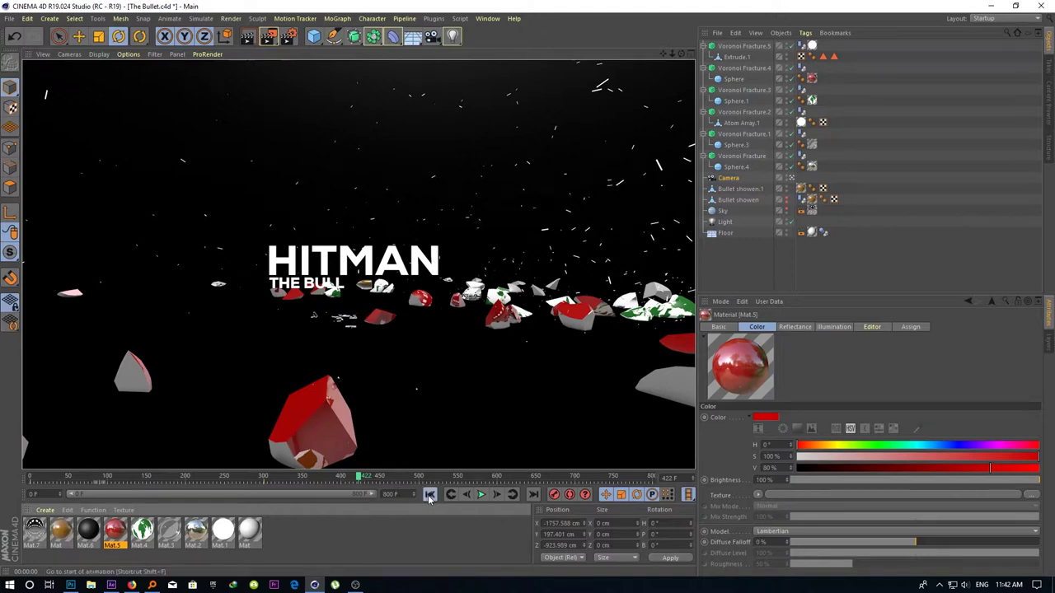
left_click(430, 494)
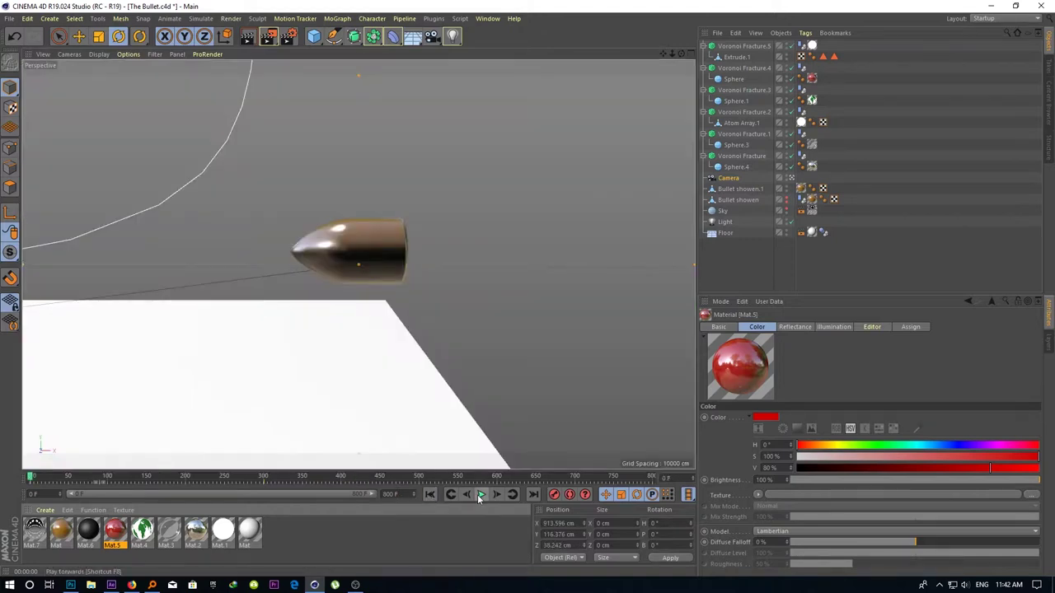
left_click(480, 494)
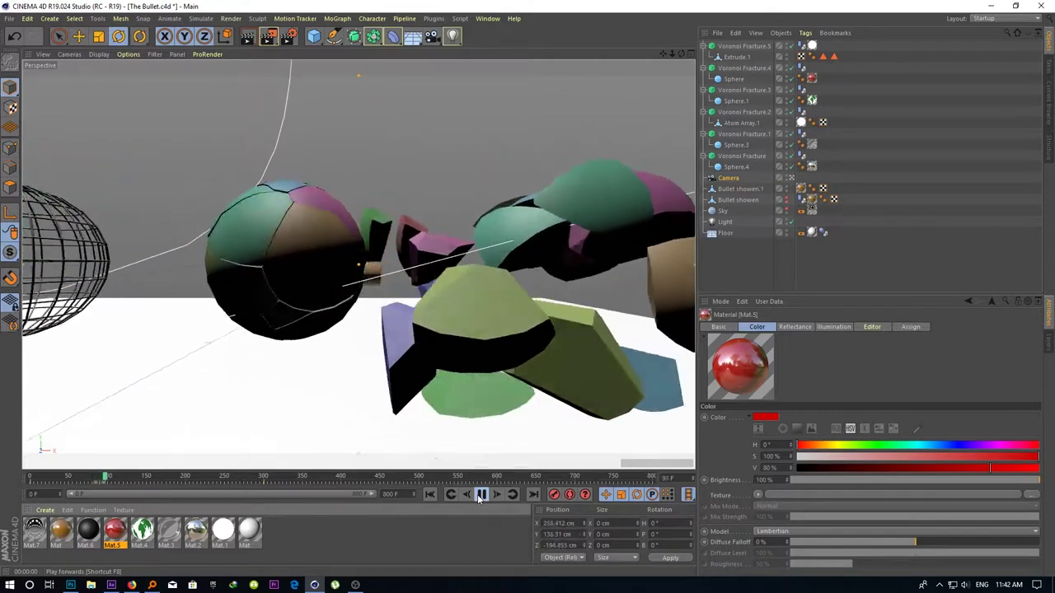
left_click(481, 494)
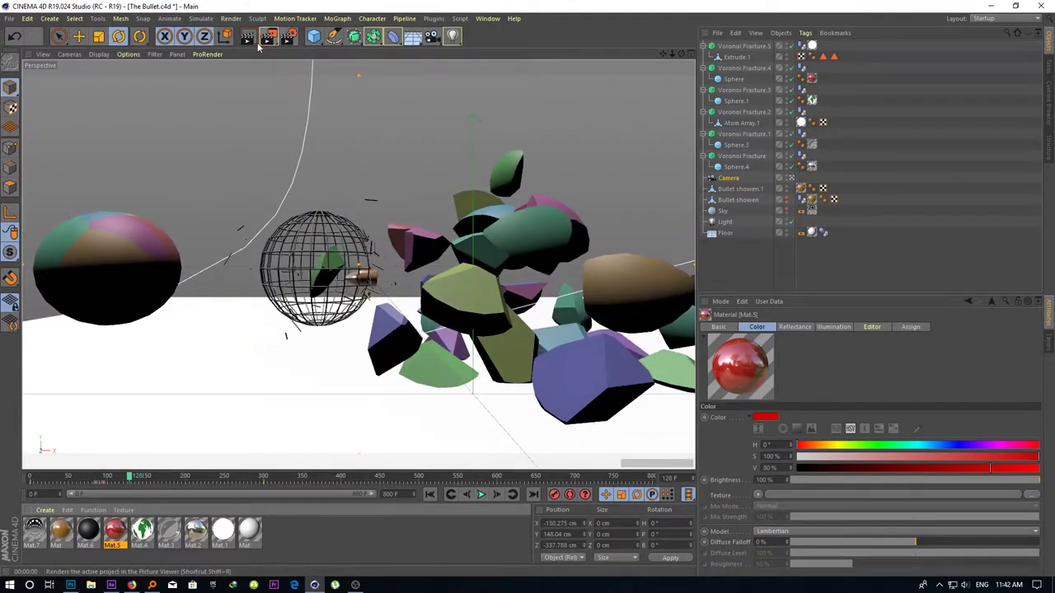
Preview-render the current frame, frame 170 and around frame 290, then clear the render
key("ctrl+r")
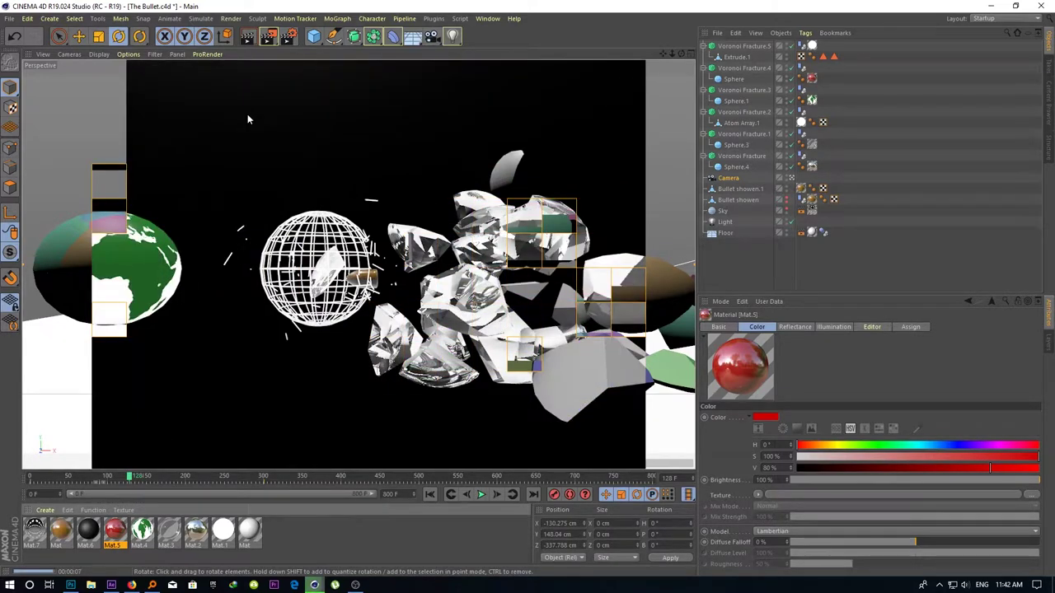
left_click(140, 477)
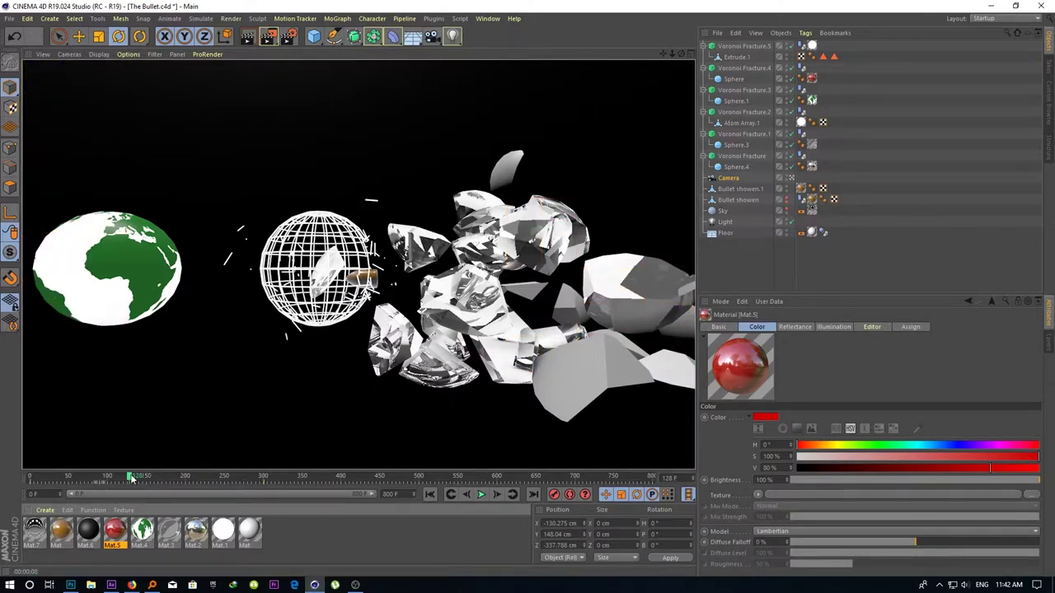
left_click_drag(142, 478, 162, 478)
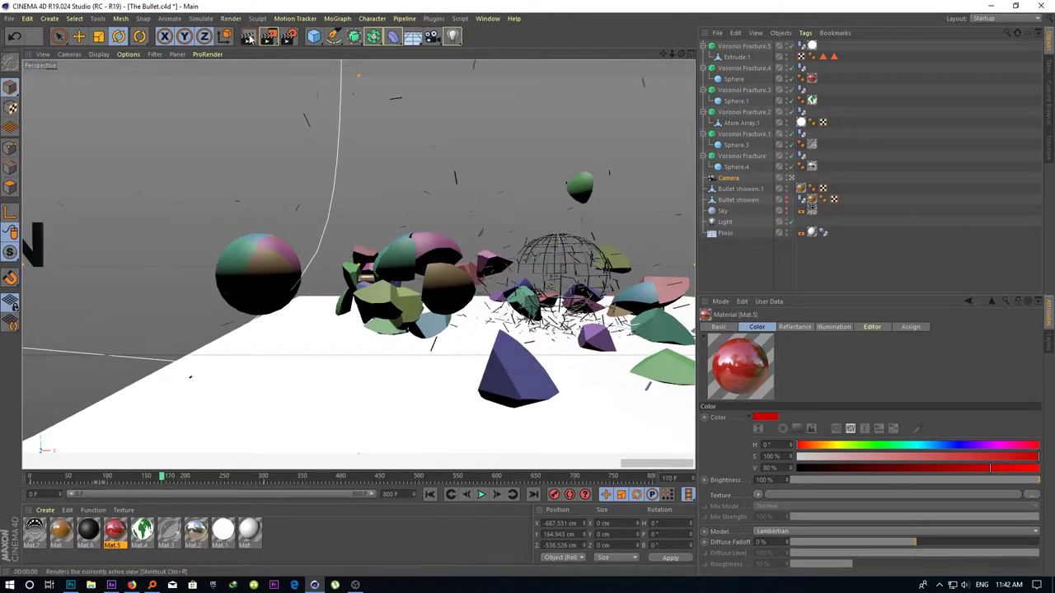
key("ctrl+r")
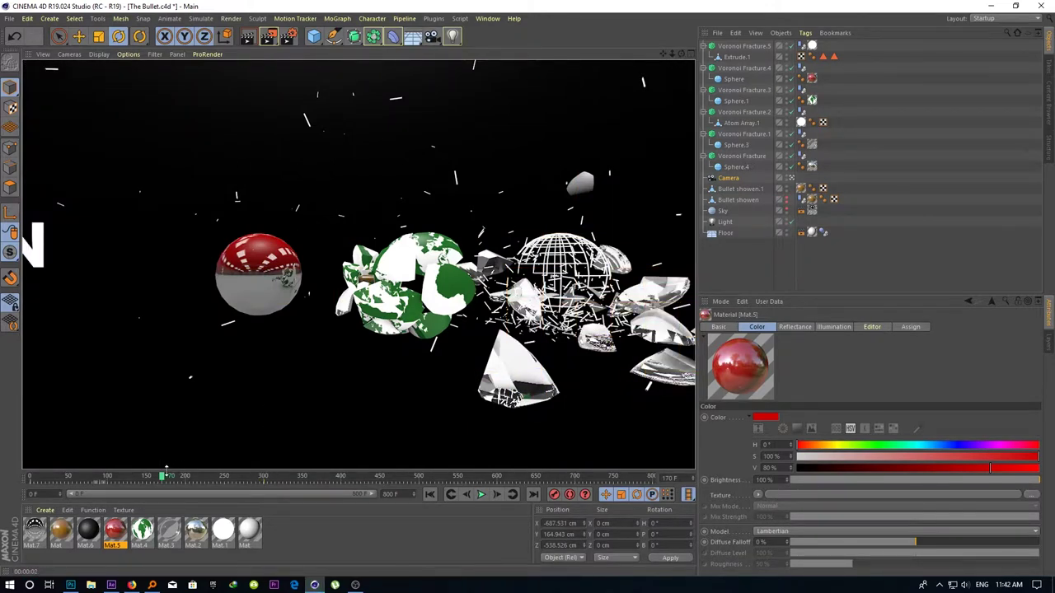
mouse_move(165, 481)
left_mouse_down()
mouse_move(289, 485)
mouse_move(263, 491)
left_mouse_up()
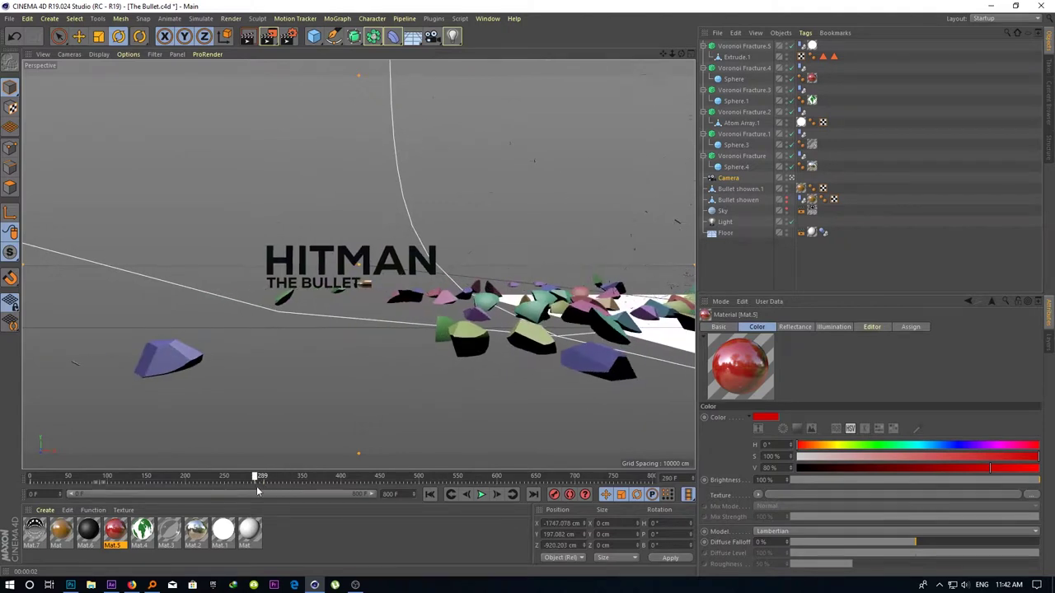
left_click(247, 37)
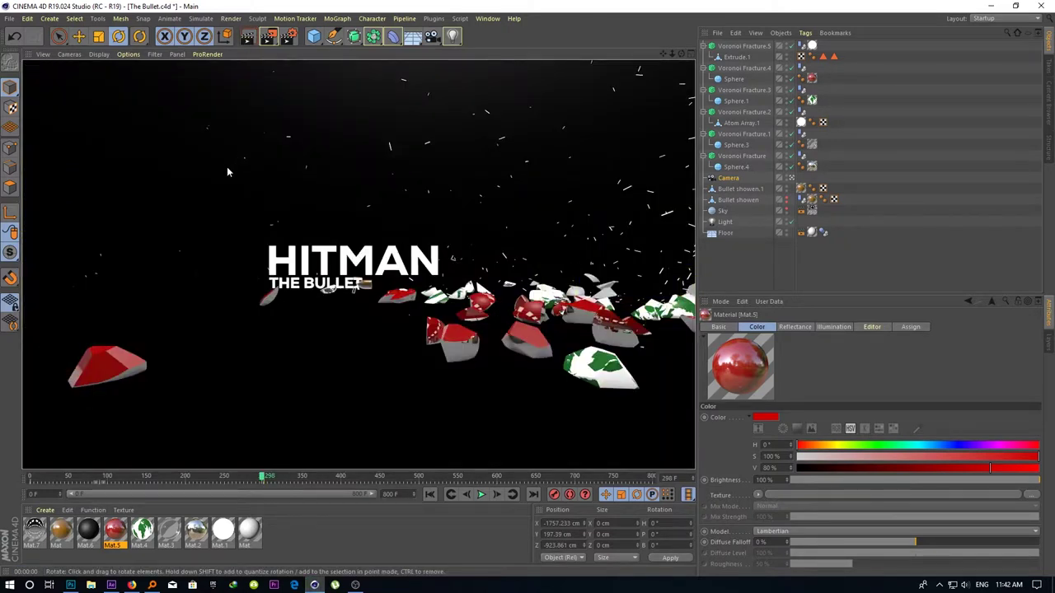
left_click(228, 174)
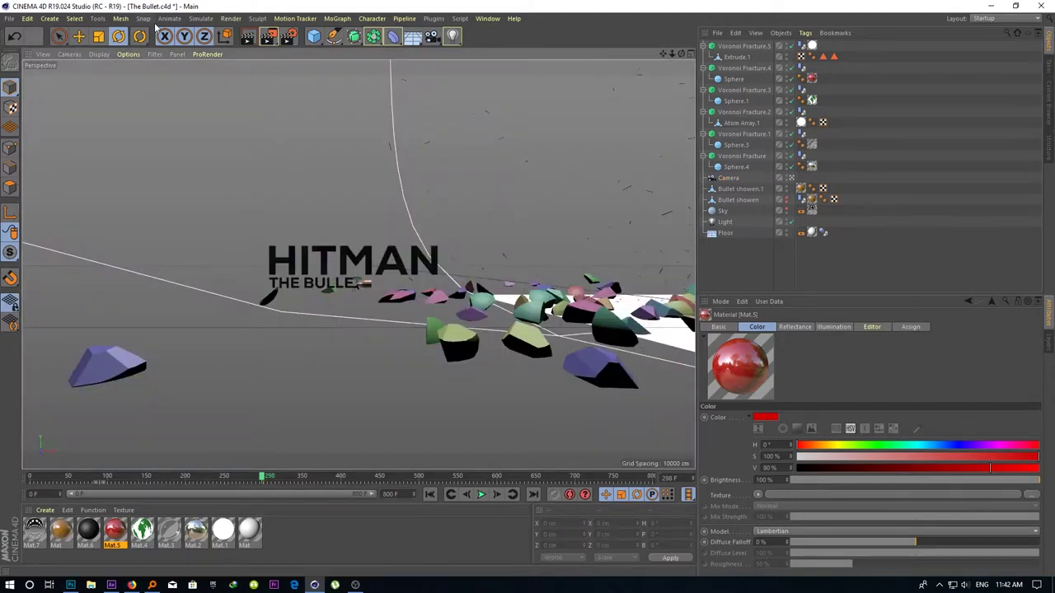
Set multi-pass images to JPG at 8 Bit/Channel with user defined layer names
left_click(287, 36)
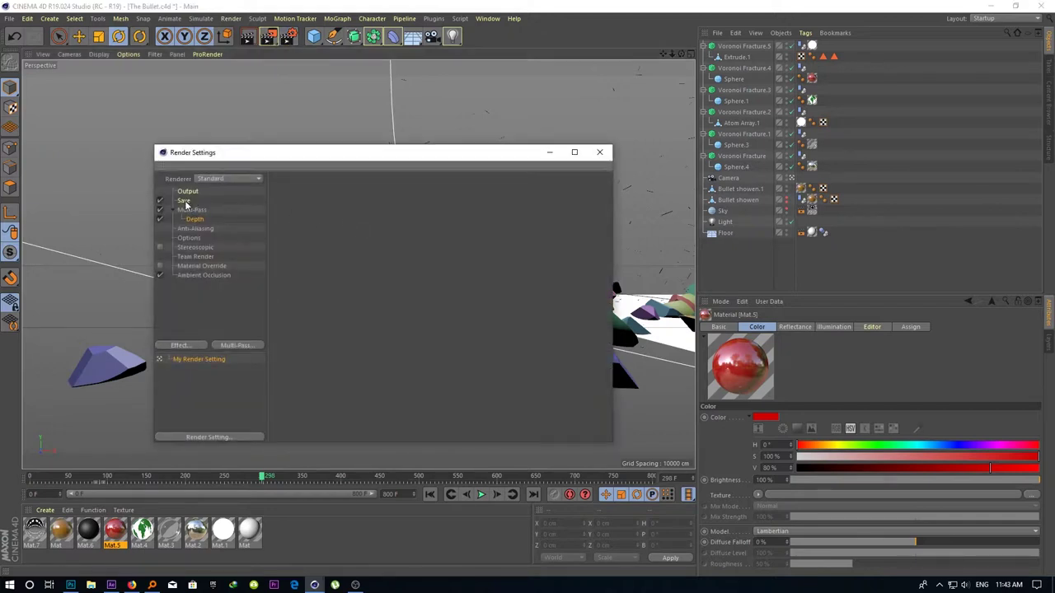
left_click(184, 201)
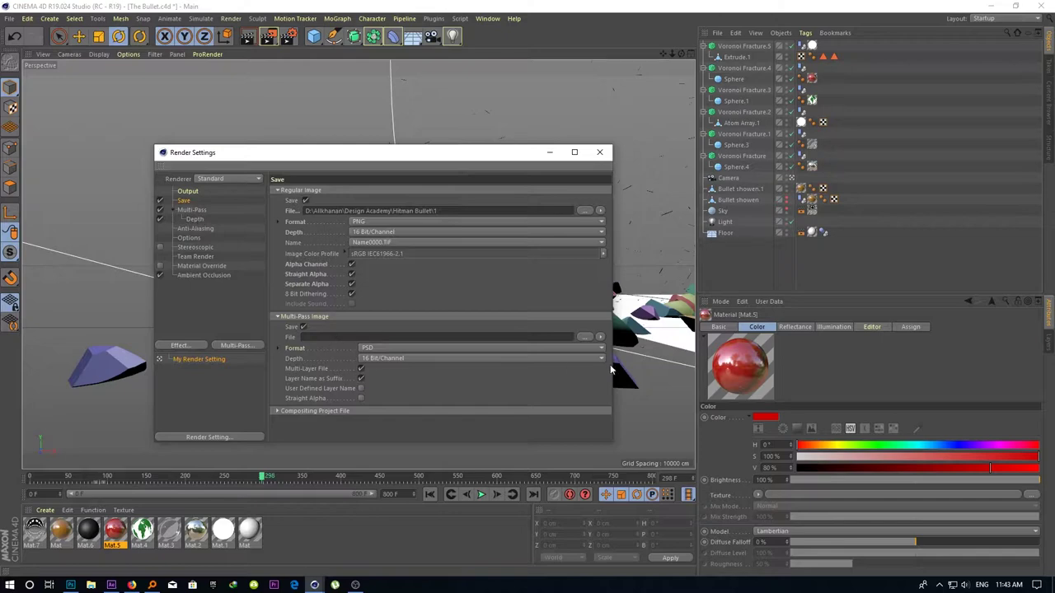
left_click(515, 350)
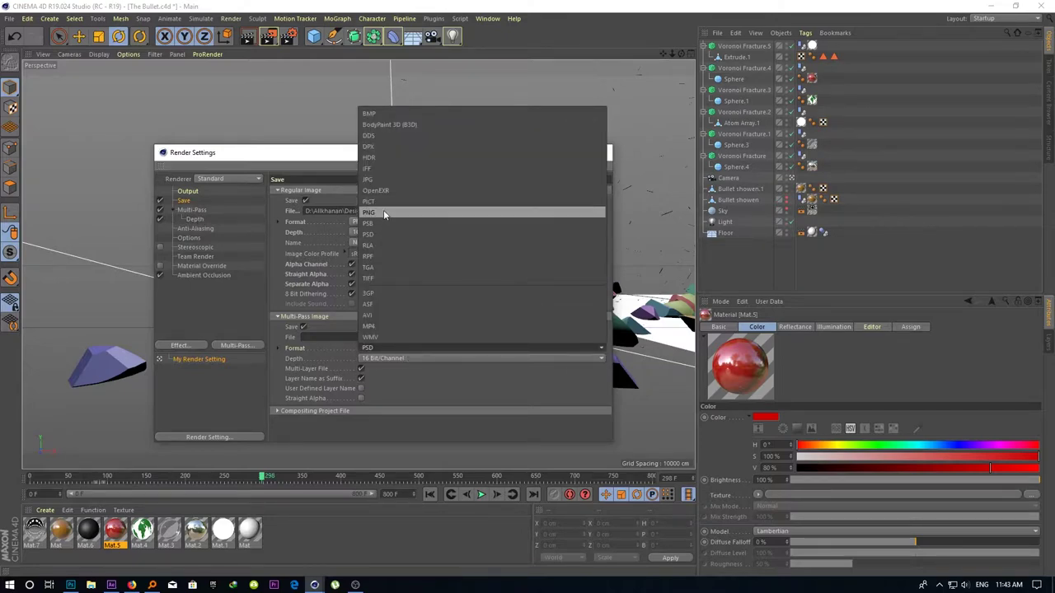
left_click(383, 179)
left_click(387, 359)
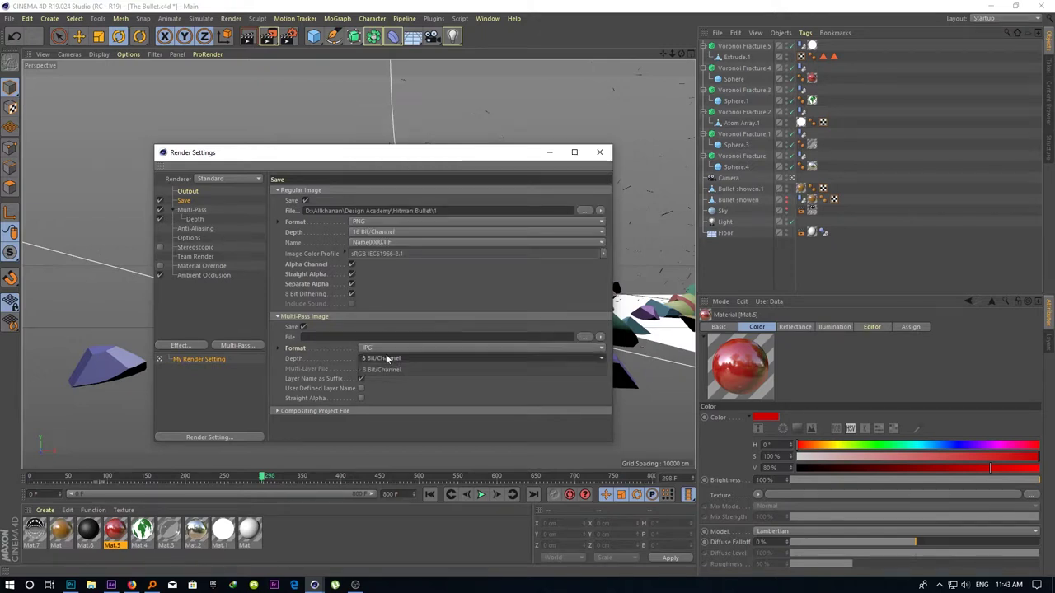
left_click(379, 377)
left_click(362, 389)
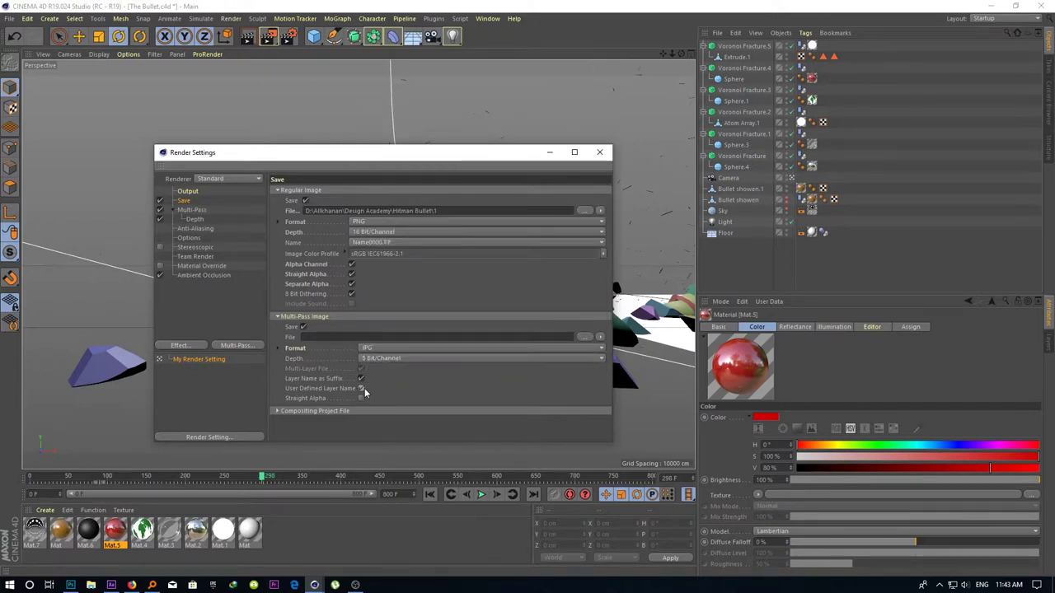
Save multi-pass images to a new MP folder inside Design Academy
left_click(584, 338)
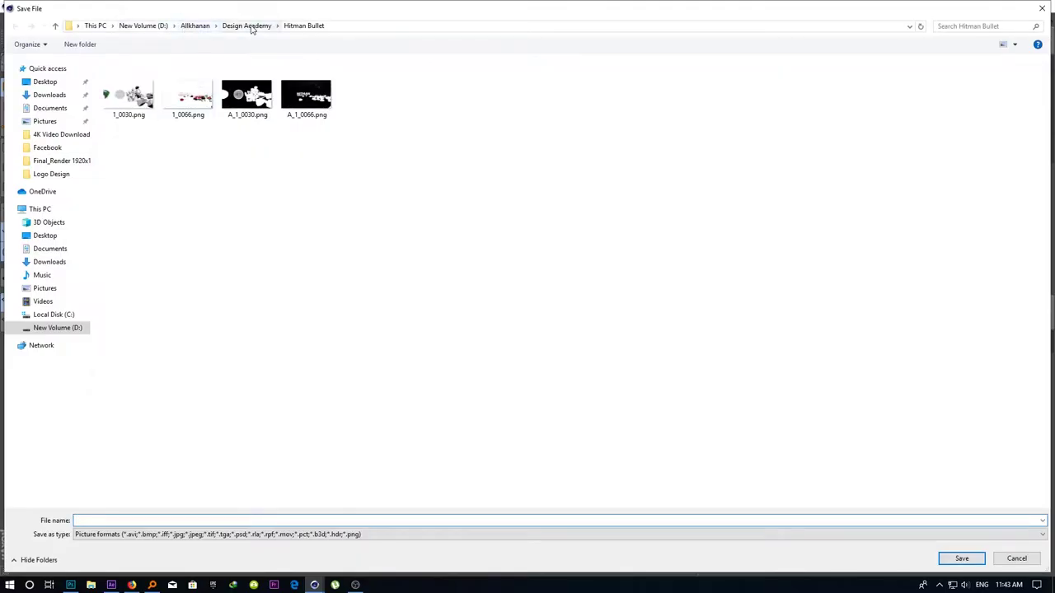
left_click(252, 26)
left_click(80, 44)
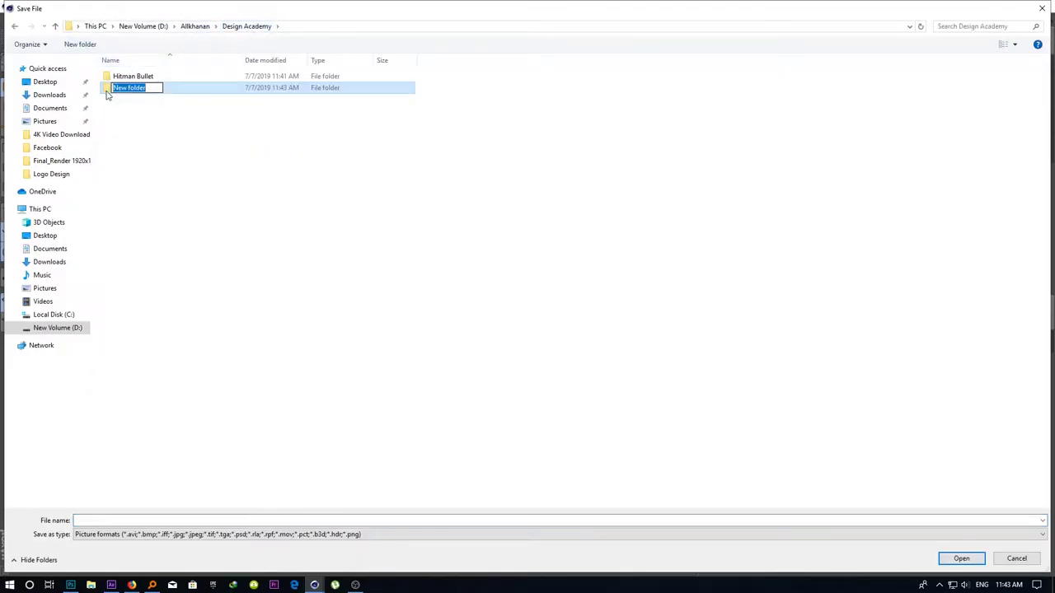
key("Return")
key("Return")
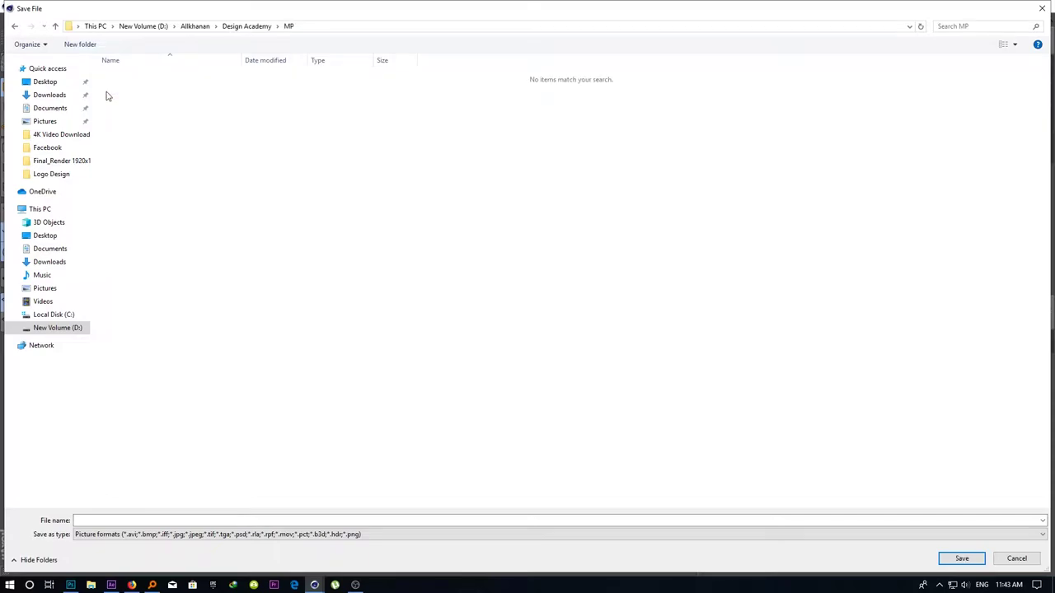
left_click(108, 521)
key("Return")
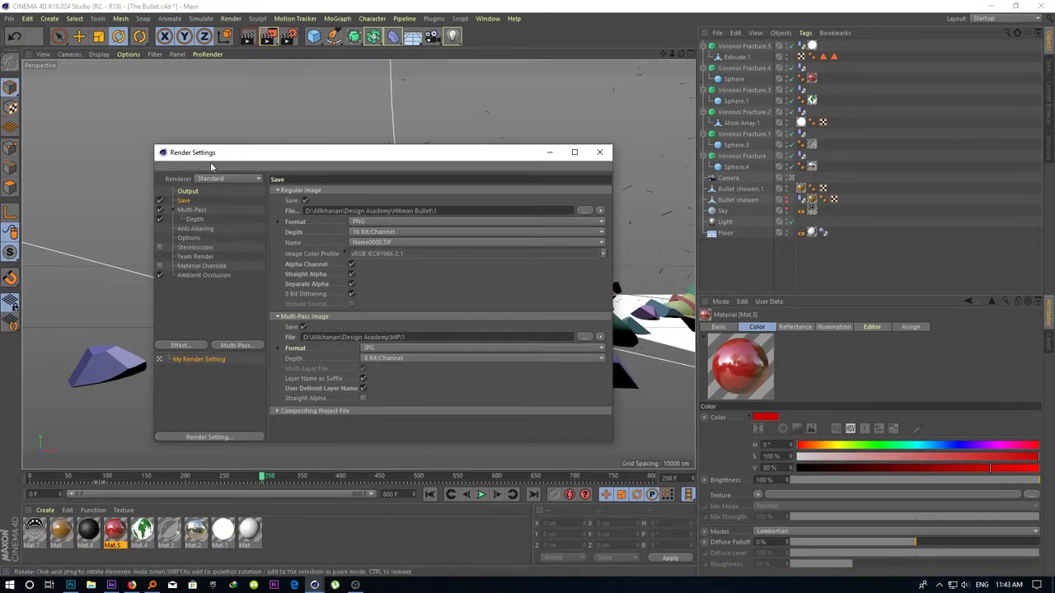
Set the output frame range to All Frames and start rendering the 201-frame sequence
left_click(188, 191)
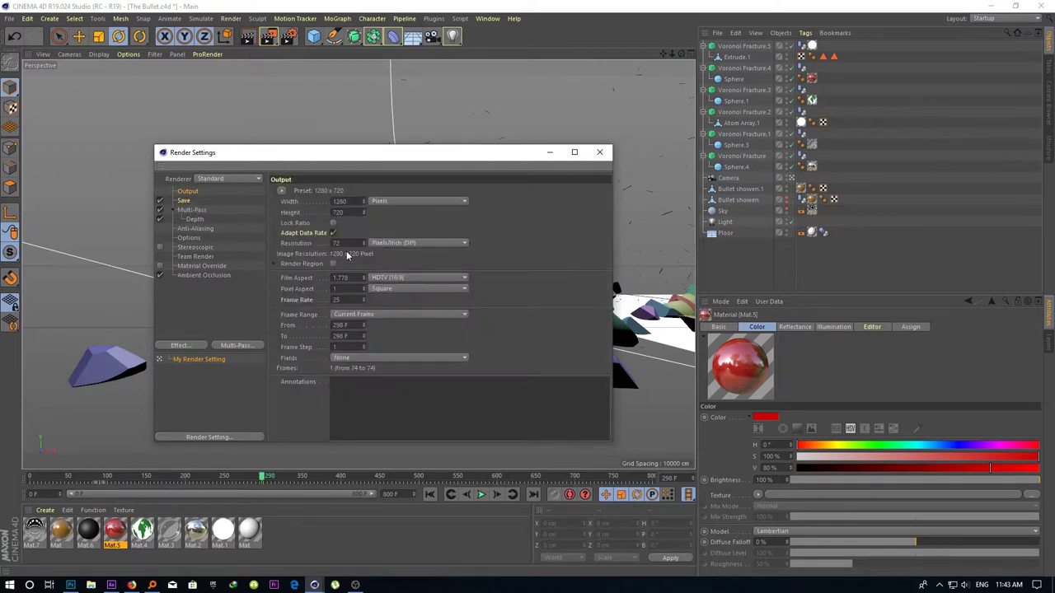
left_click(356, 315)
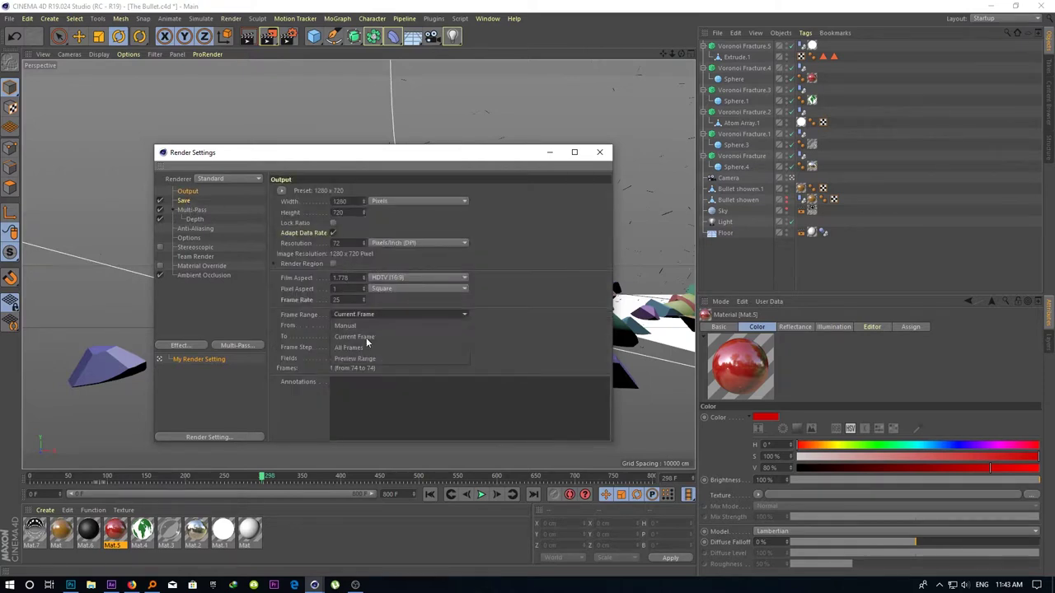
left_click(368, 340)
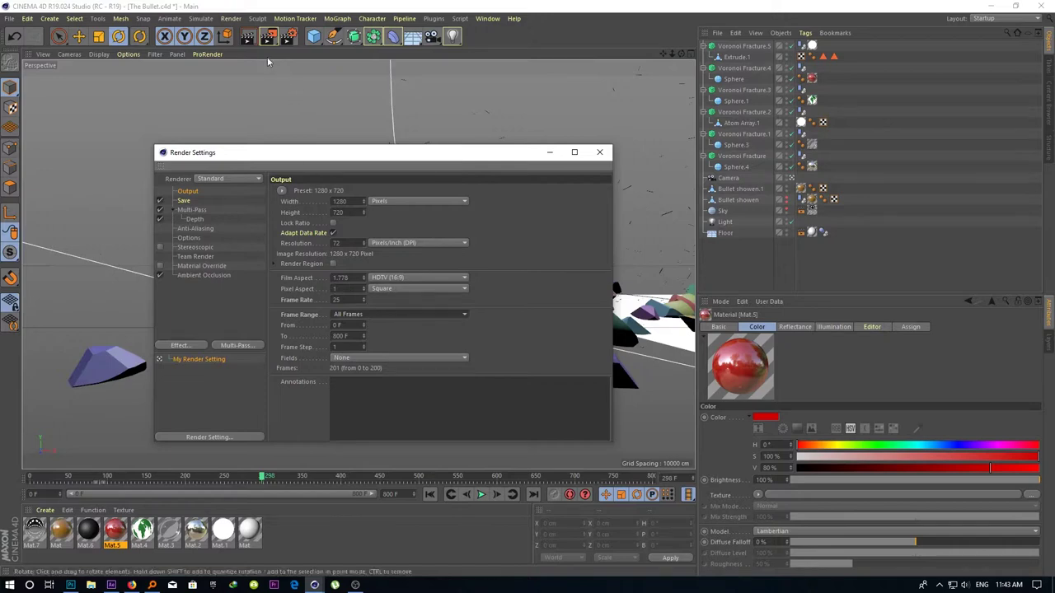
key("shift+r")
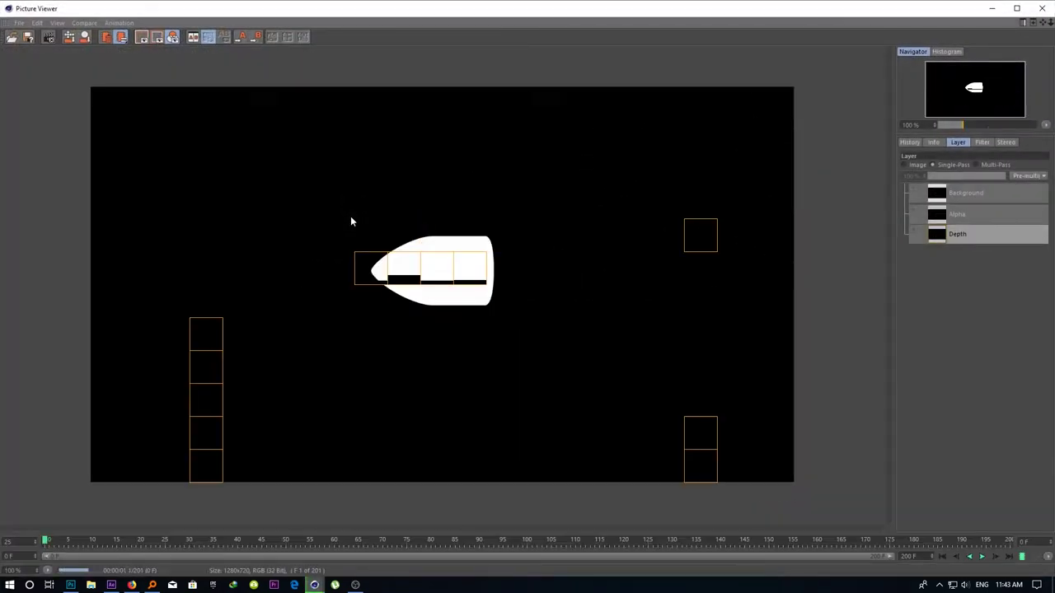
Check the render's Background layer, close the Picture Viewer, and begin a new After Effects composition
left_click(956, 198)
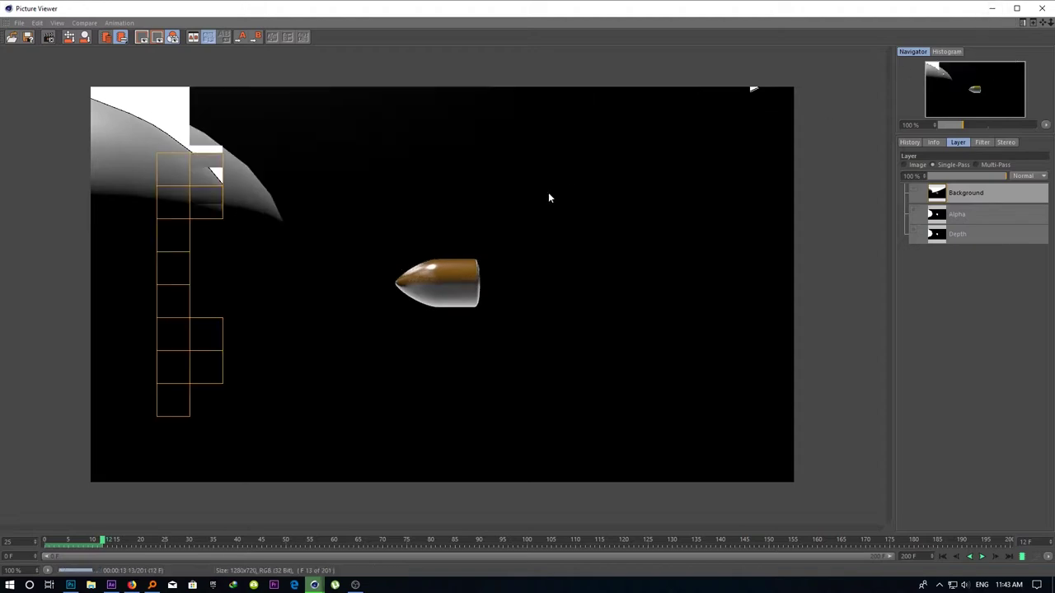
left_click(992, 7)
left_click_drag(481, 158, 468, 138)
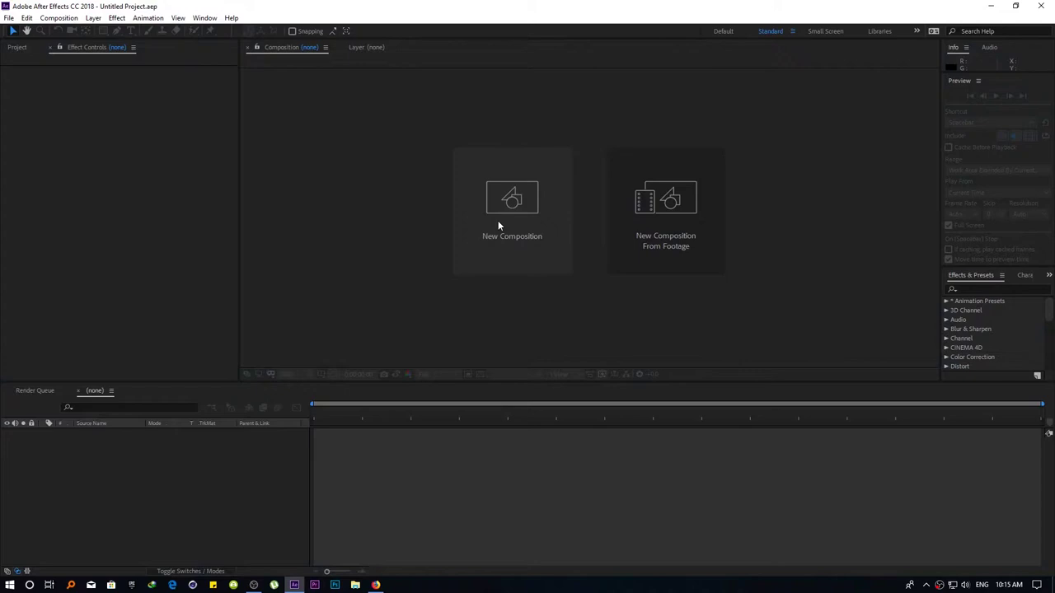
left_click(498, 220)
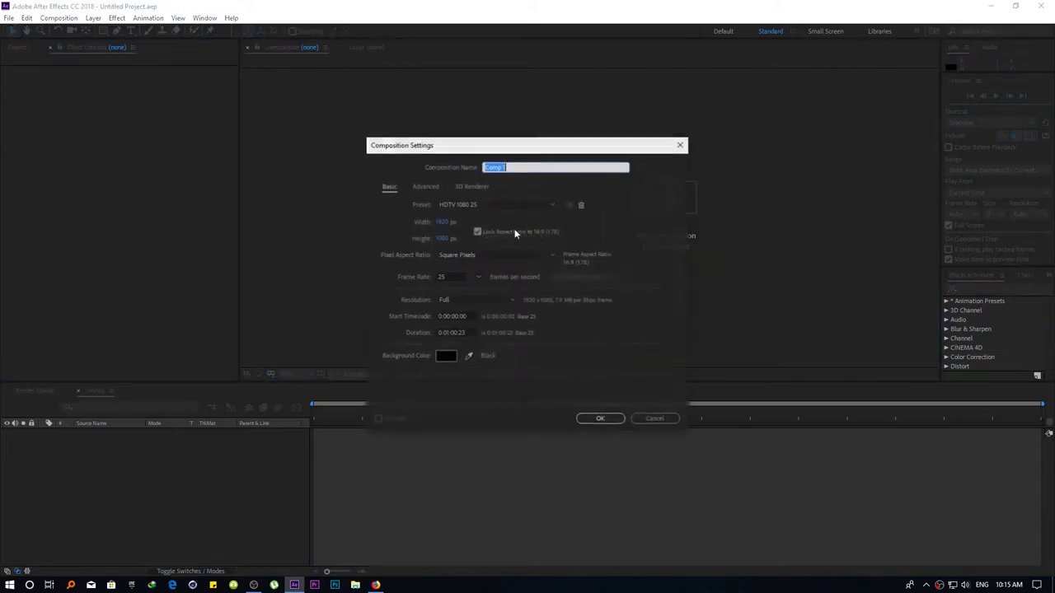
Create Comp 1 (HDTV 1080 25) after editing its duration
left_click(448, 333)
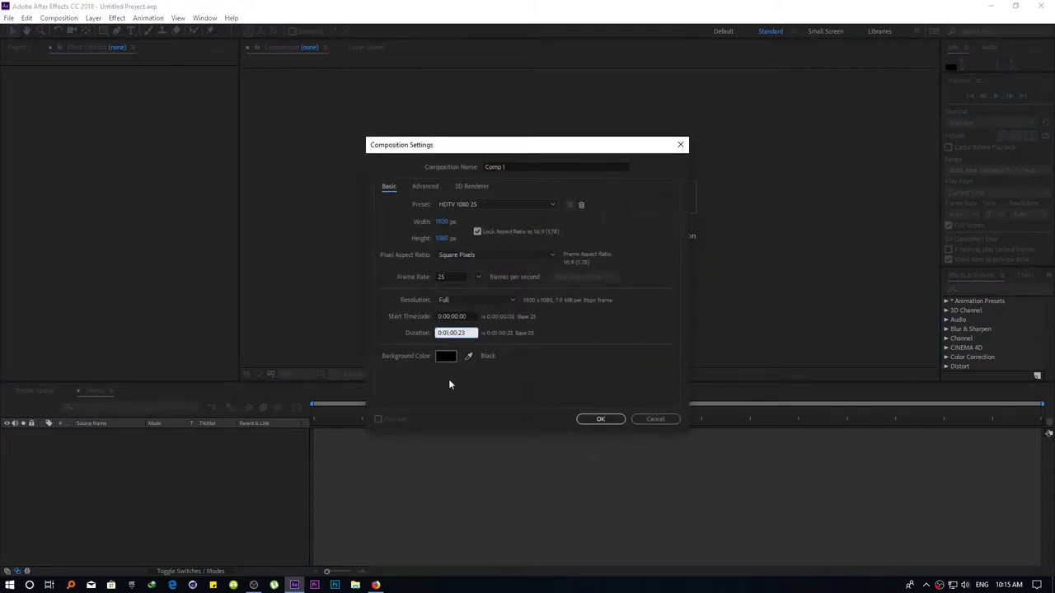
type("0:")
key("Return")
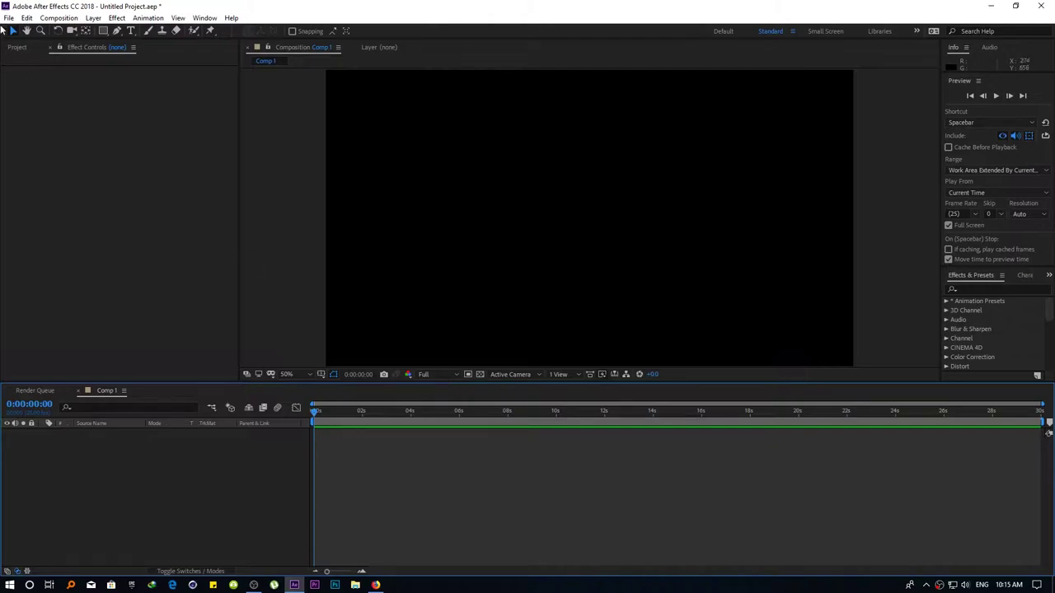
Import the Hitman Bullet PNG sequence alphabetically and build the Hitman Bullet 2 comp from it
left_click(15, 47)
double_click(97, 269)
left_click(137, 108)
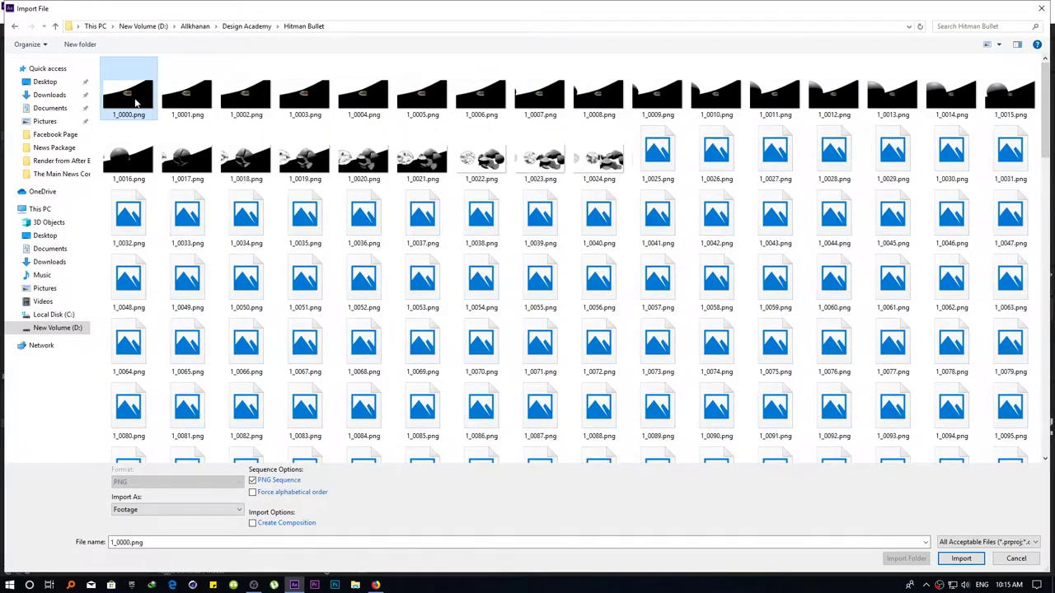
left_click(279, 492)
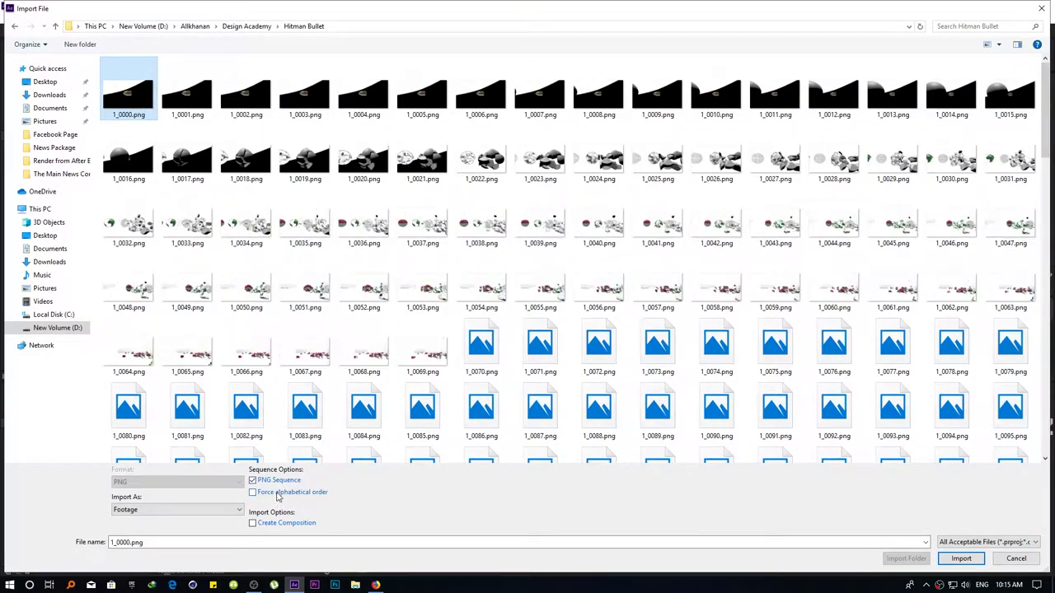
key("Return")
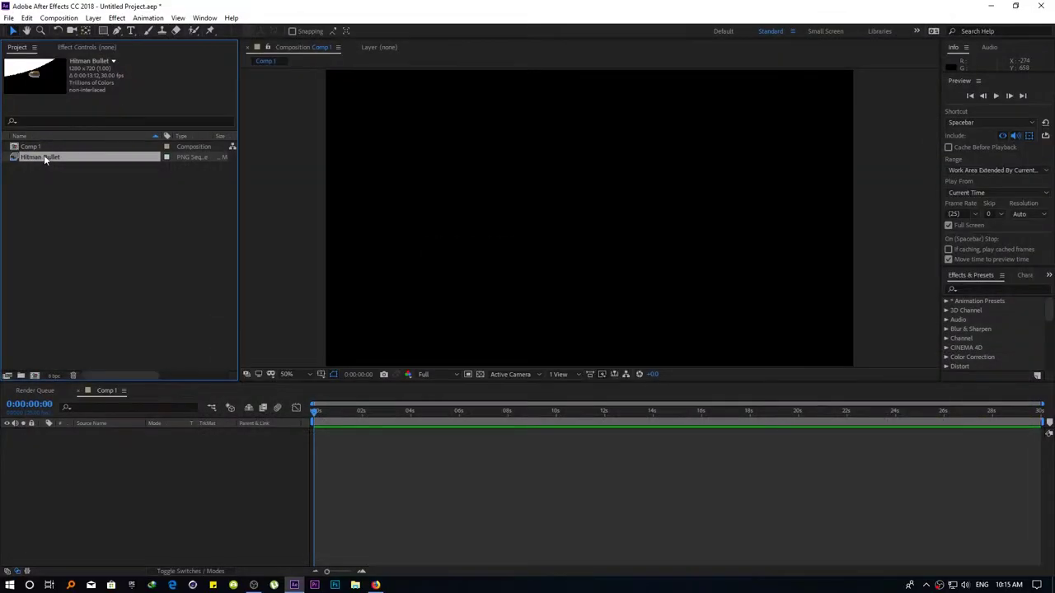
left_click(34, 376)
Import the A_1_[0000-0200].png sequence into the project
double_click(151, 235)
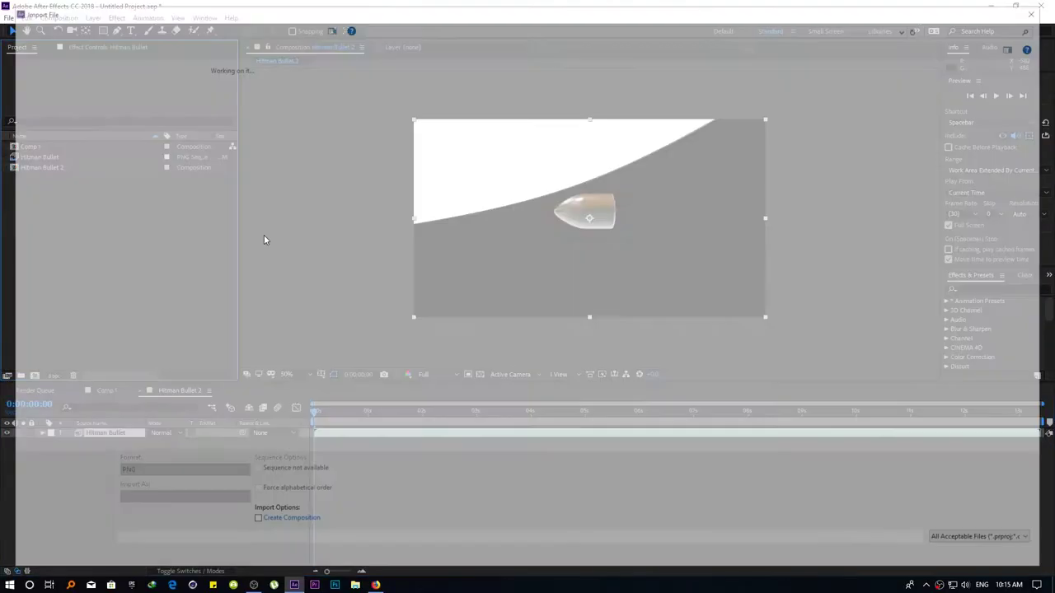
scroll(265, 233, "down", 10)
scroll(265, 235, "down", 10)
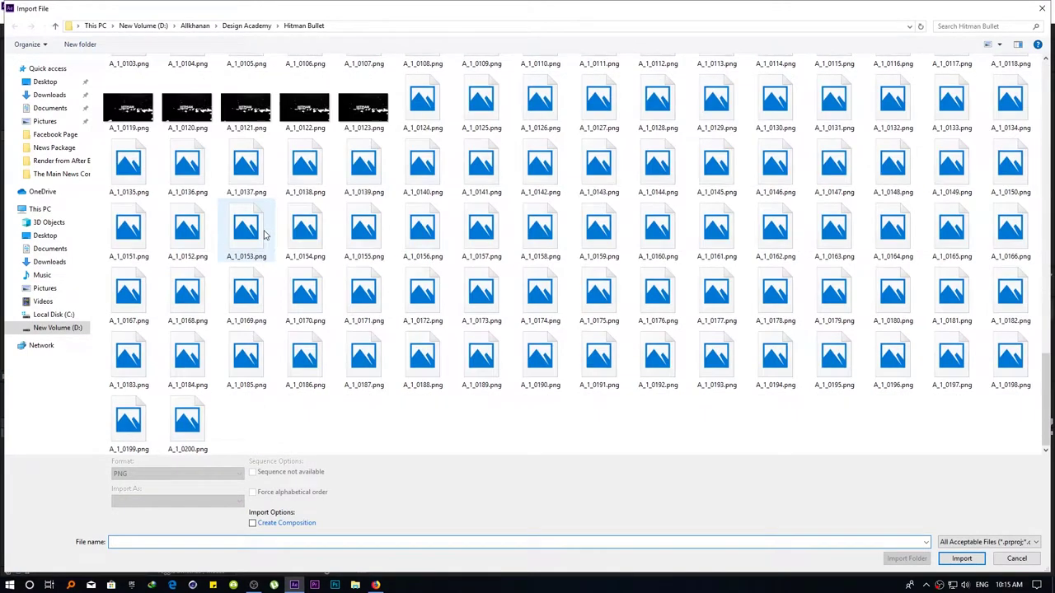
scroll(346, 317, "down", 5)
left_click(347, 317)
double_click(347, 317)
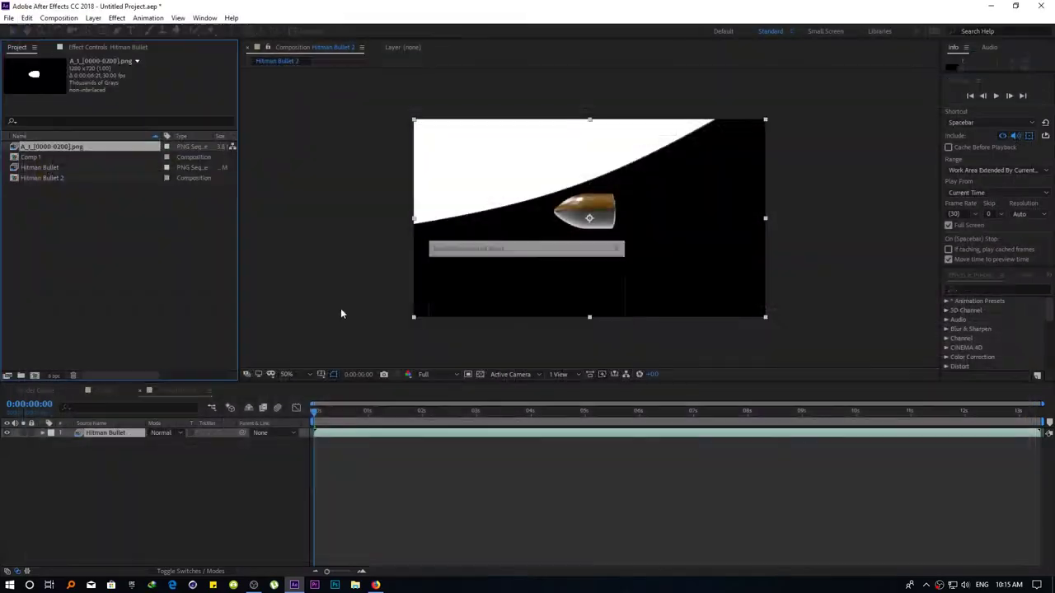
Place the A_1 sequence above Hitman Bullet and set its mode to Stencil Luma
left_click_drag(49, 156, 57, 224)
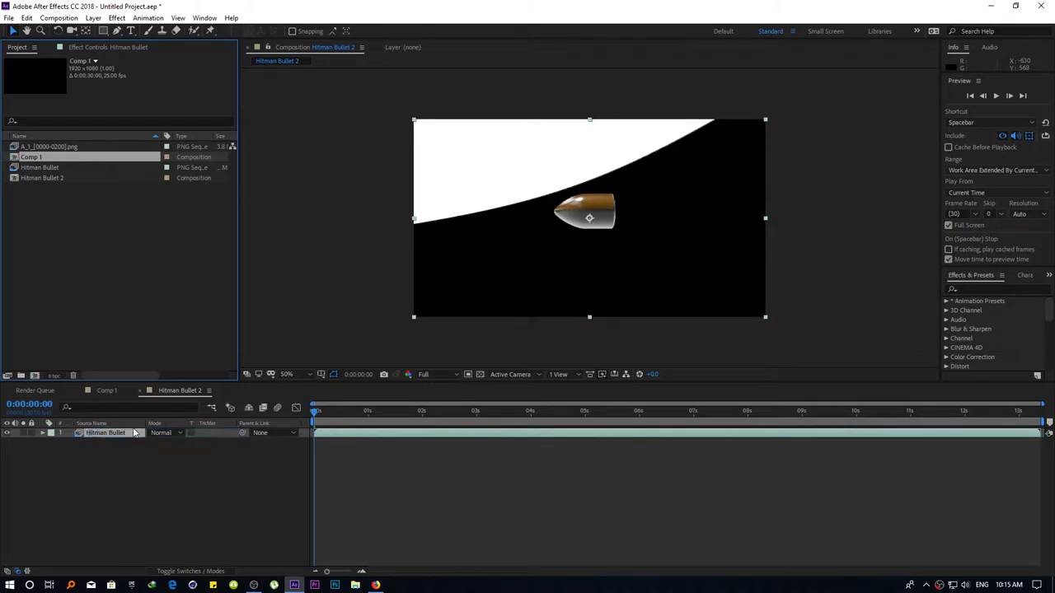
left_click_drag(45, 147, 157, 437)
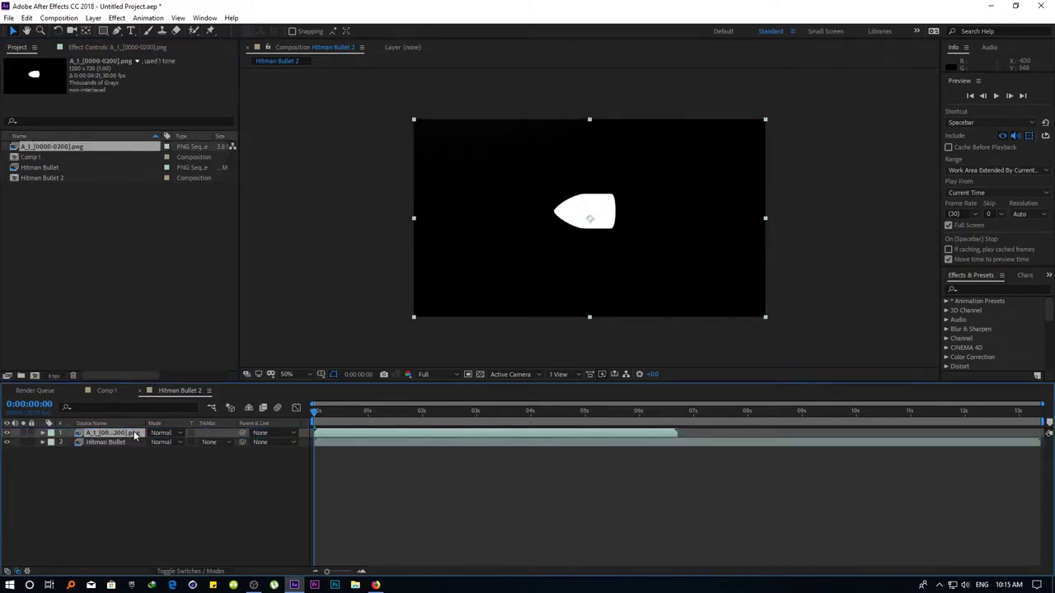
key("shift+minus")
key("shift+minus")
key("shift+minus")
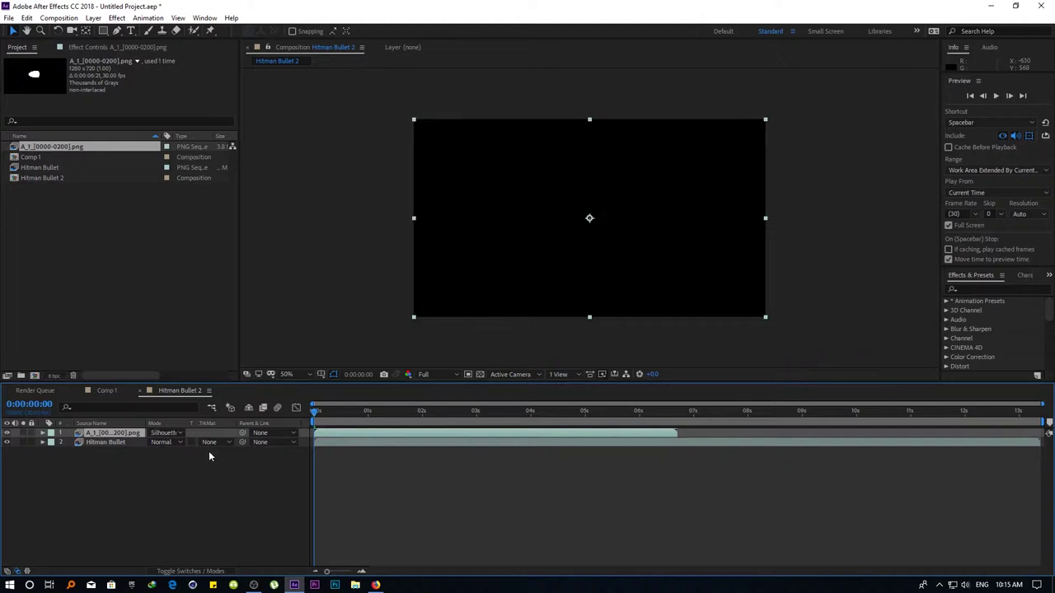
key("shift+minus")
key("shift+minus")
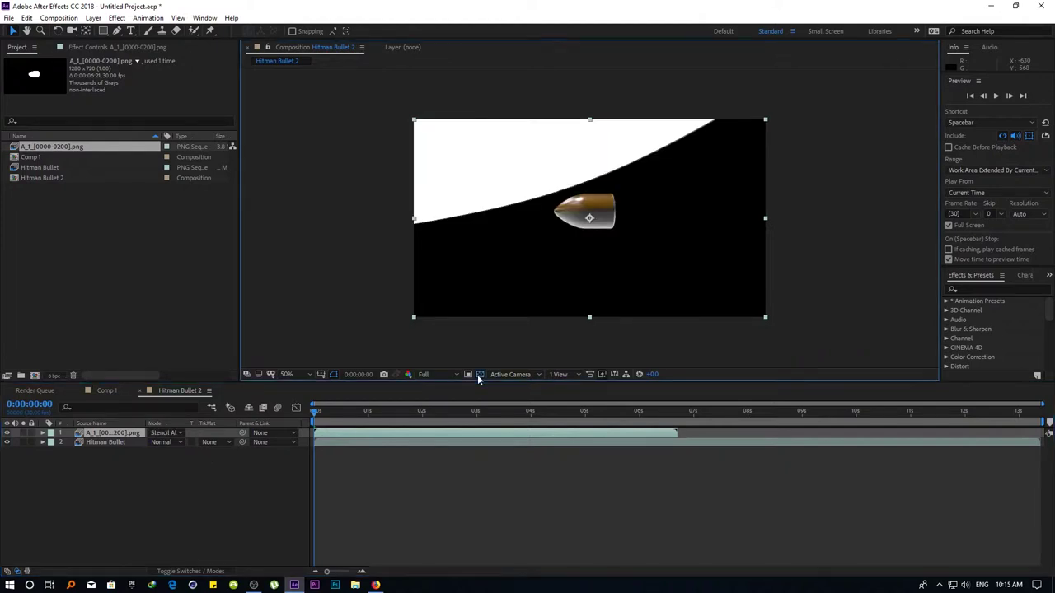
key("shift+equal")
End the work area at 6:20, trim the comp to it, and return to frame 0
mouse_move(346, 412)
left_mouse_down()
mouse_move(705, 398)
mouse_move(848, 404)
mouse_move(298, 424)
left_mouse_up()
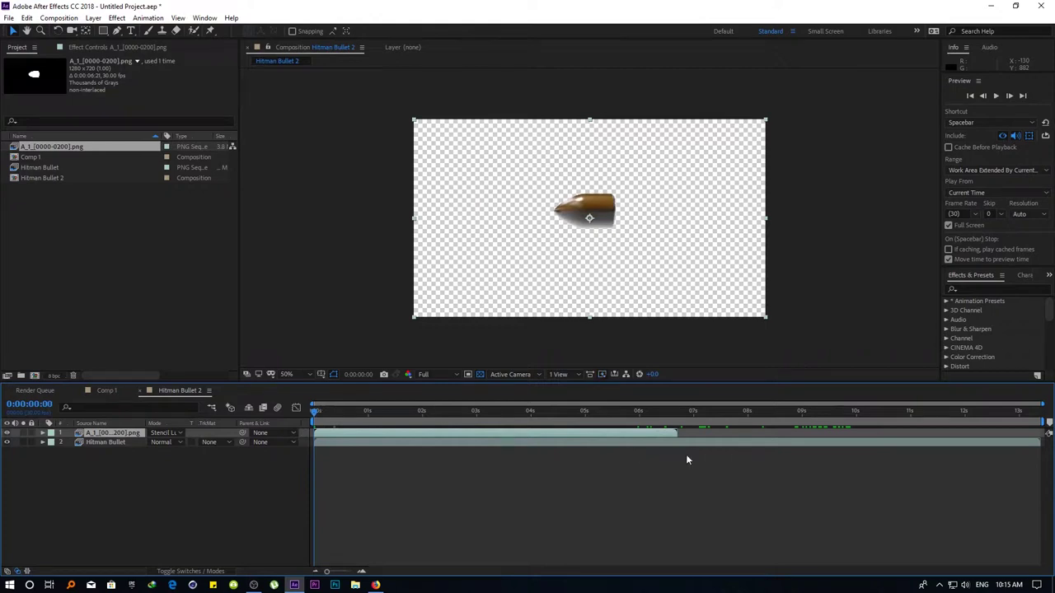
left_click(678, 414)
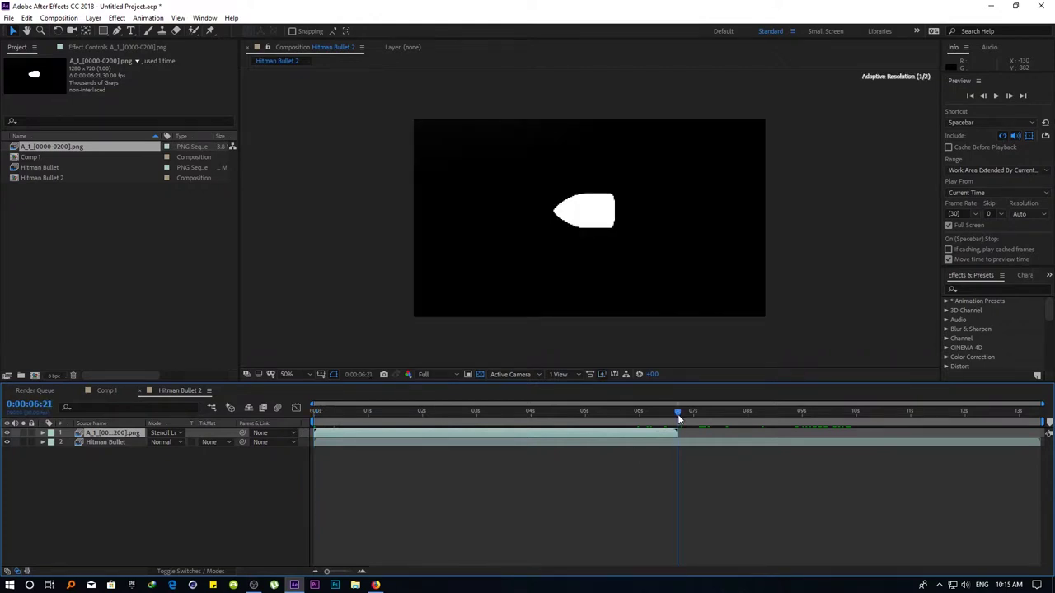
left_click_drag(678, 418, 677, 419)
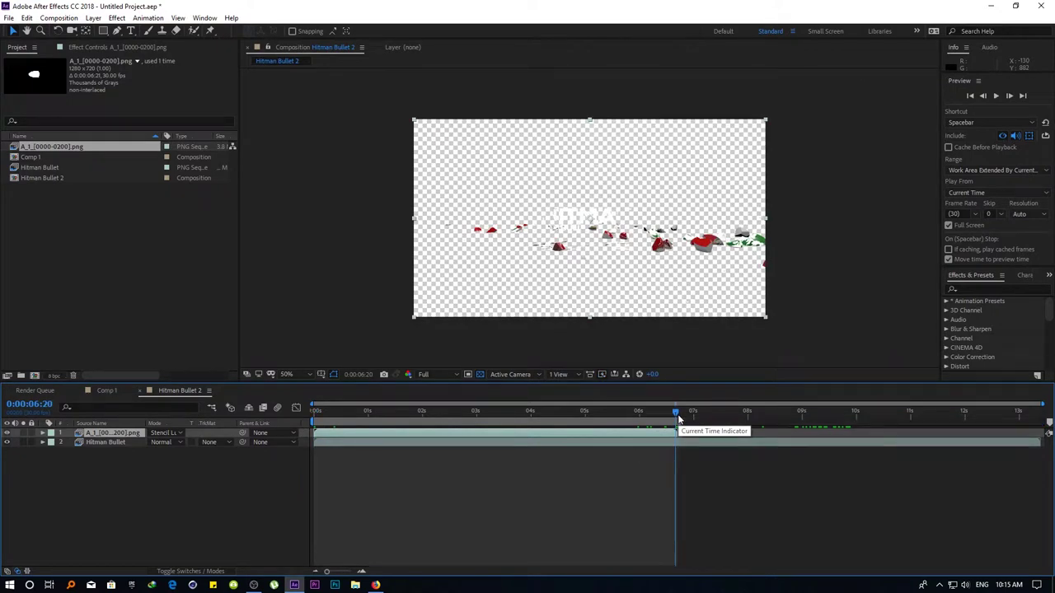
right_click(664, 420)
left_click(700, 452)
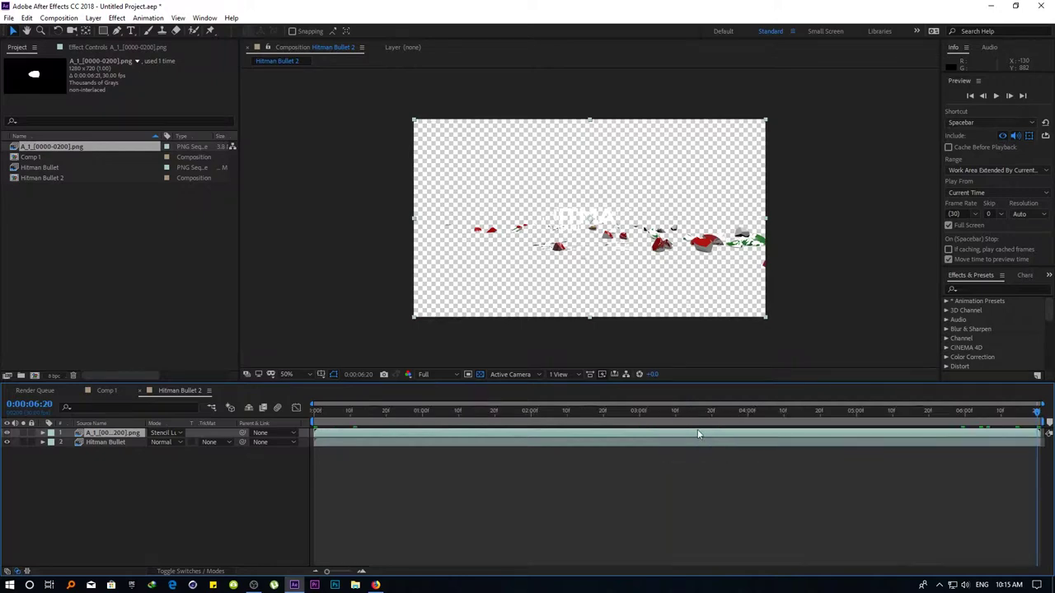
left_click(455, 412)
key("Home")
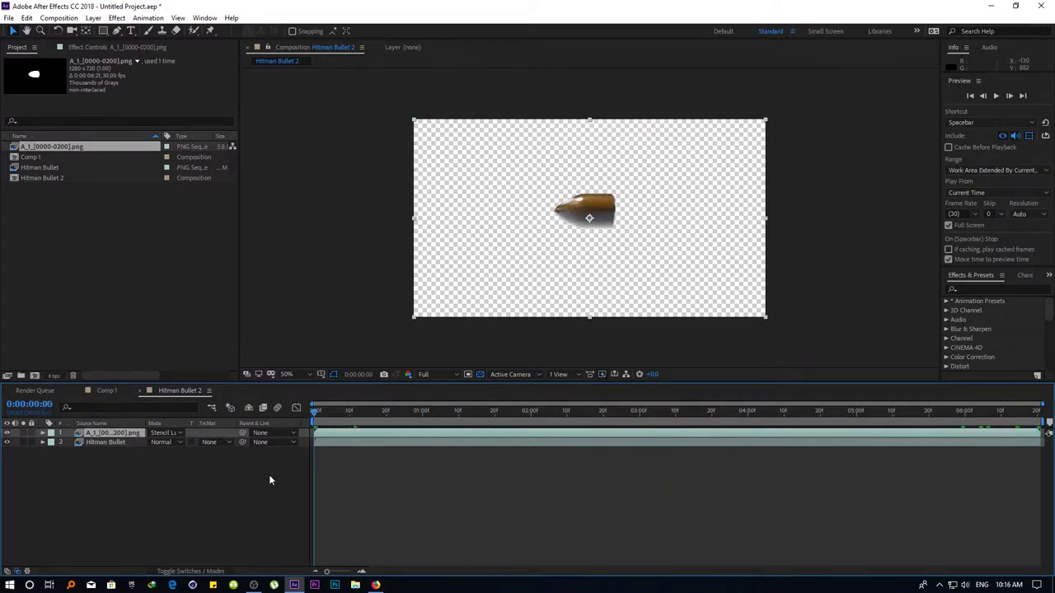
left_click(268, 475)
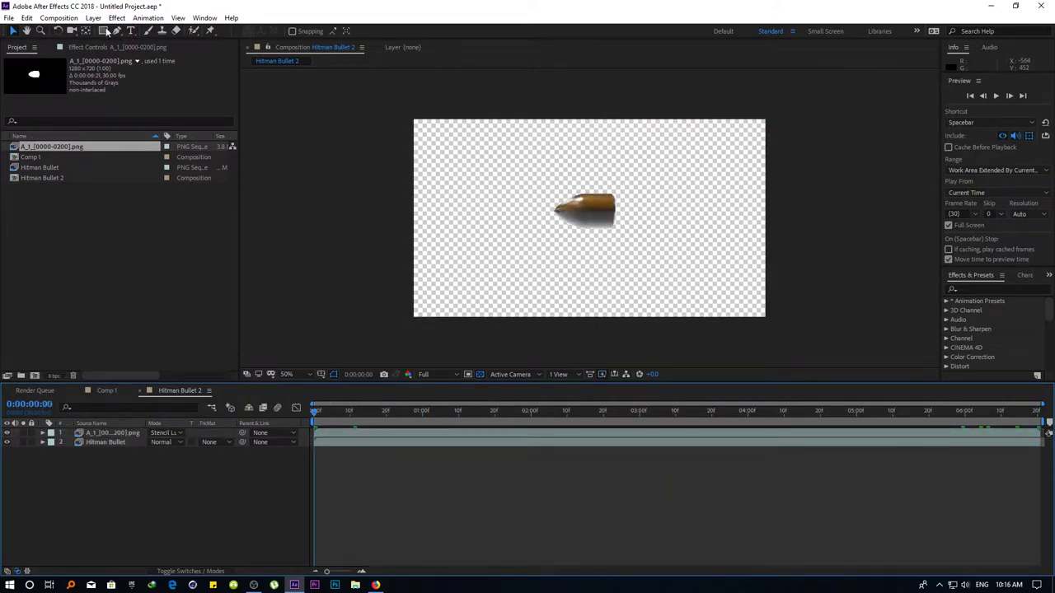
left_click(114, 119)
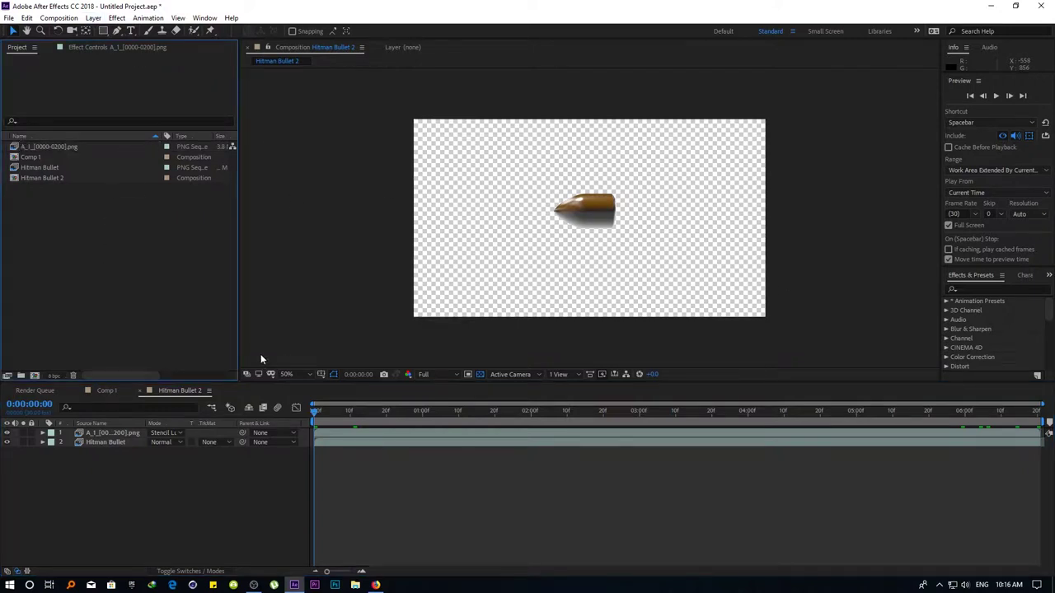
Precompose both layers into a new comp named The Bullet
left_click_drag(176, 506, 1, 427)
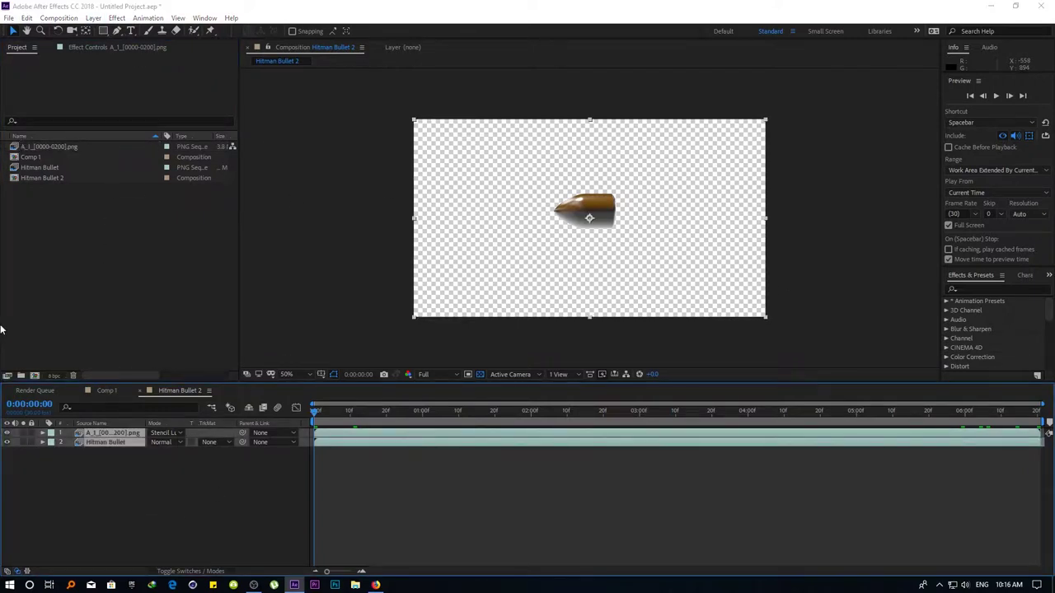
key("ctrl+shift+c")
type("The B")
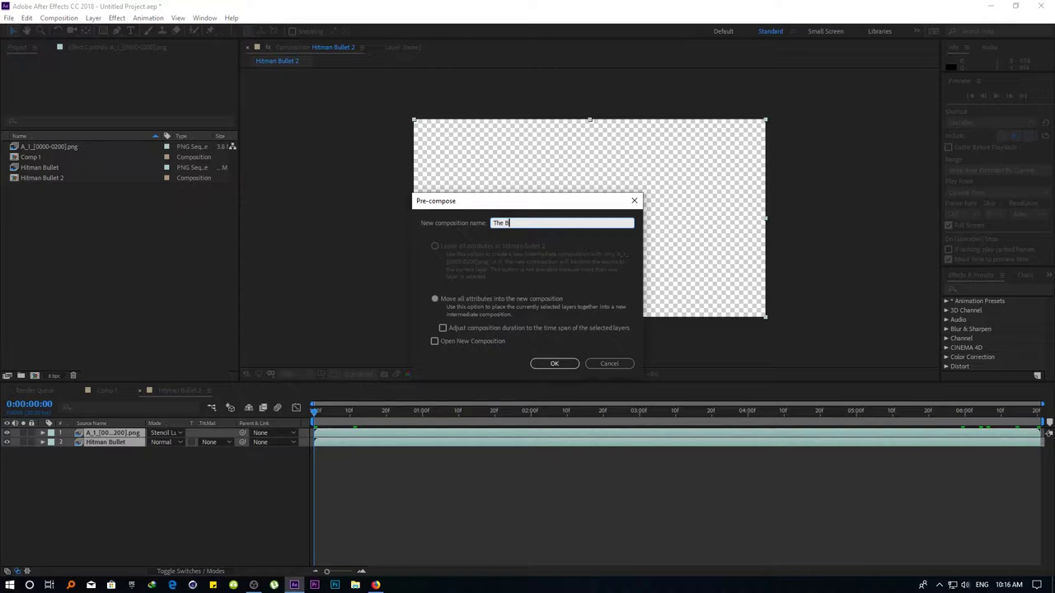
type("et")
key("Return")
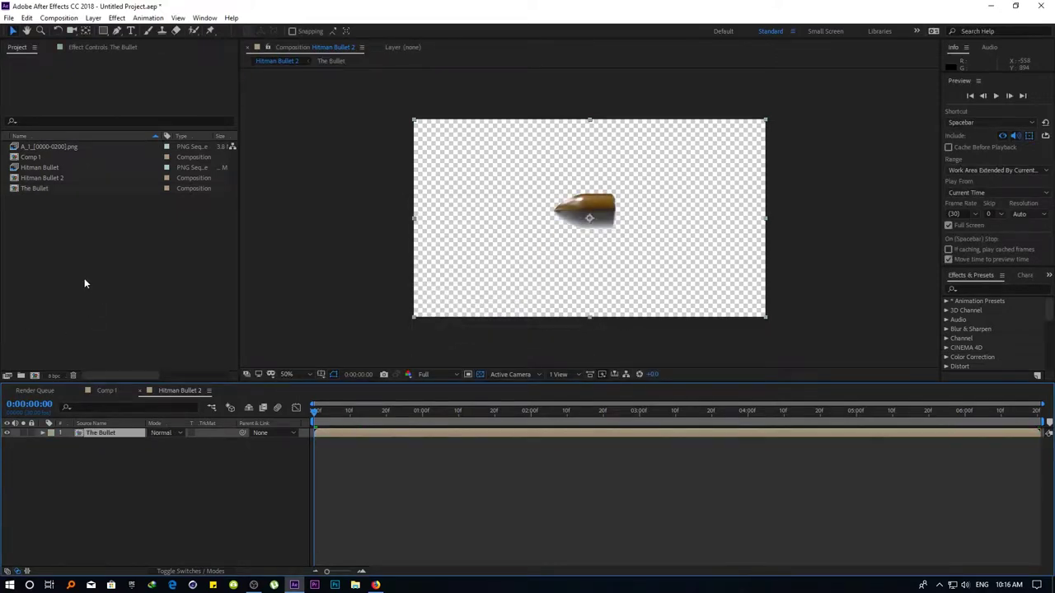
Add a black solid, Black Solid 1, beneath The Bullet layer
key("ctrl+y")
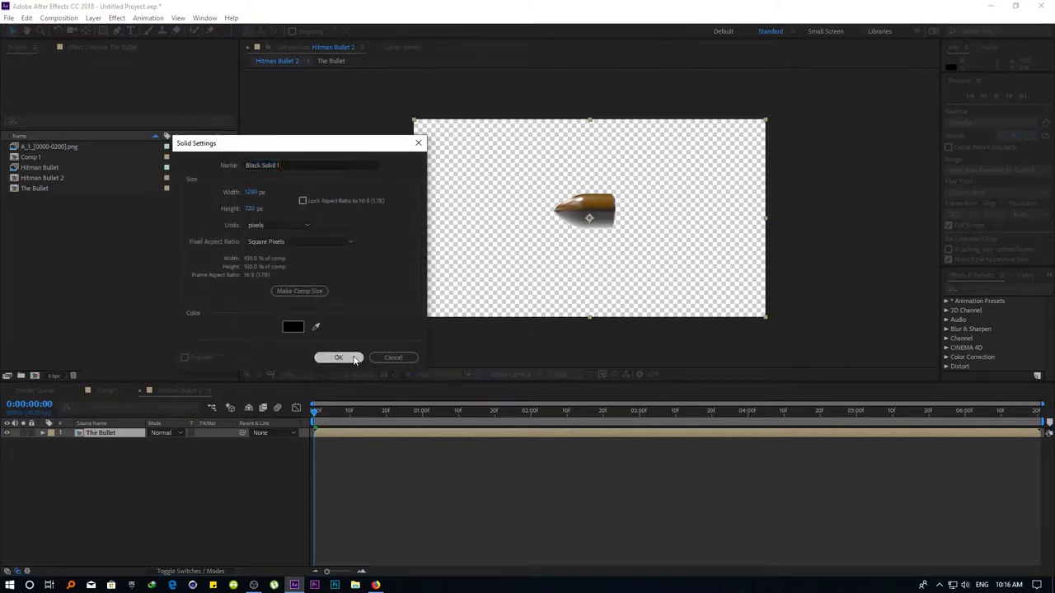
left_click(354, 358)
left_click_drag(108, 433, 113, 455)
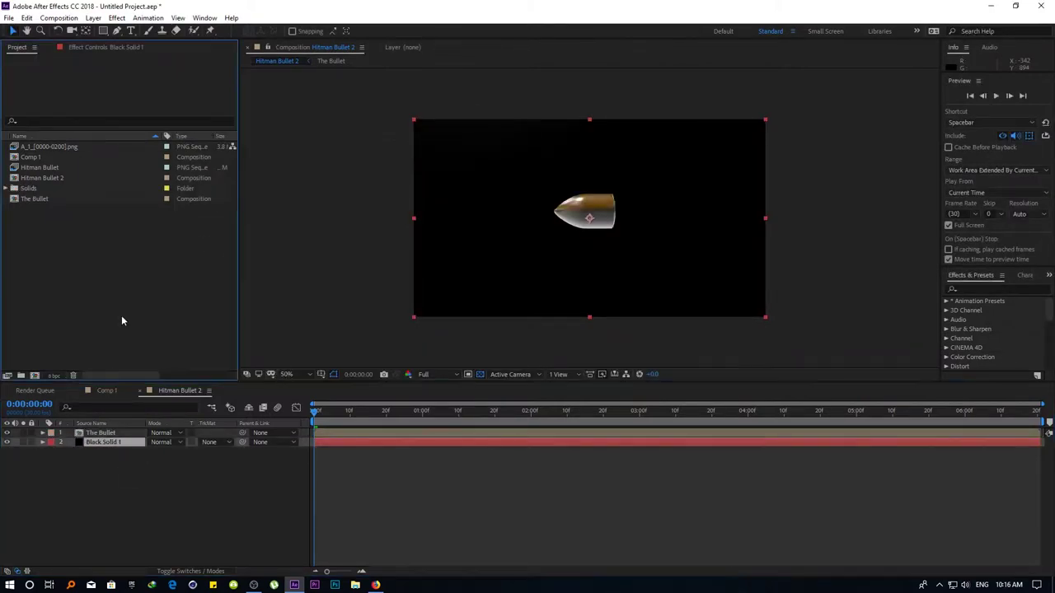
left_click(275, 482)
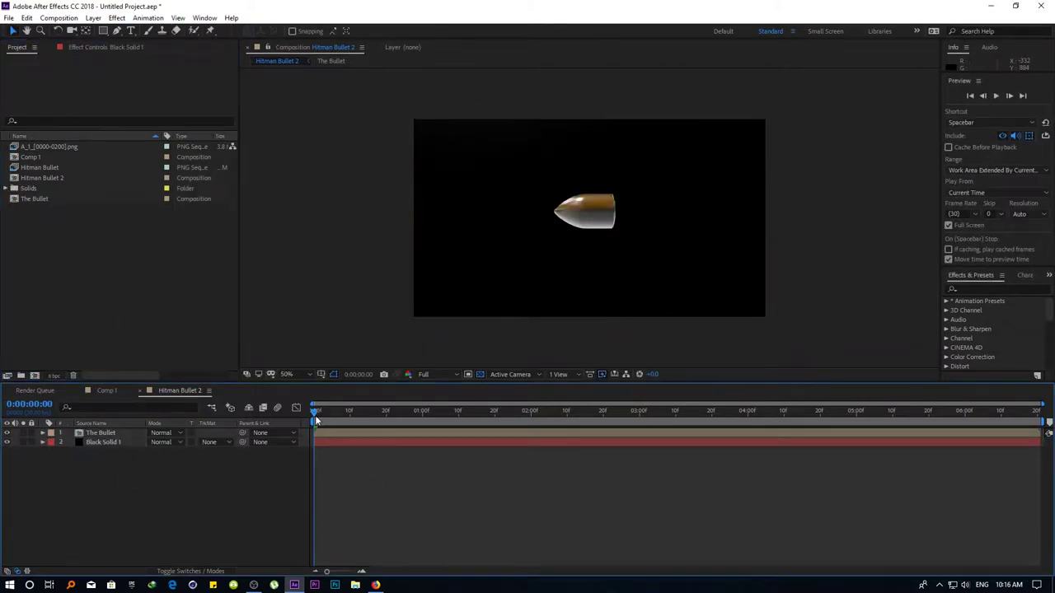
Trim the comp to a work area ending around 3:15, where the HITMAN animation ends
mouse_move(315, 420)
left_mouse_down()
mouse_move(750, 412)
mouse_move(569, 456)
mouse_move(674, 436)
mouse_move(692, 445)
left_mouse_up()
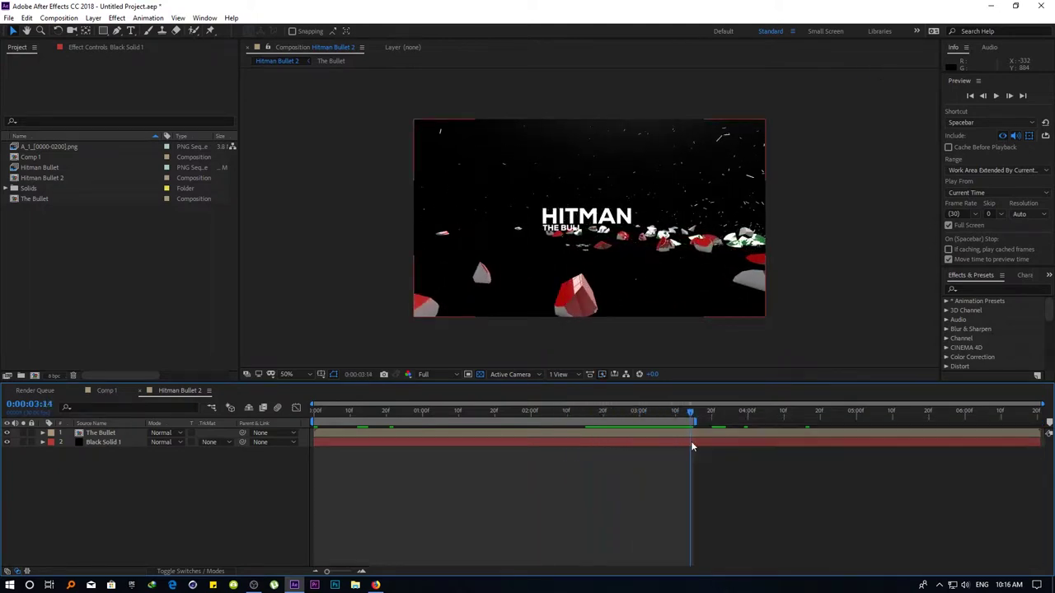
right_click(676, 423)
left_click(726, 456)
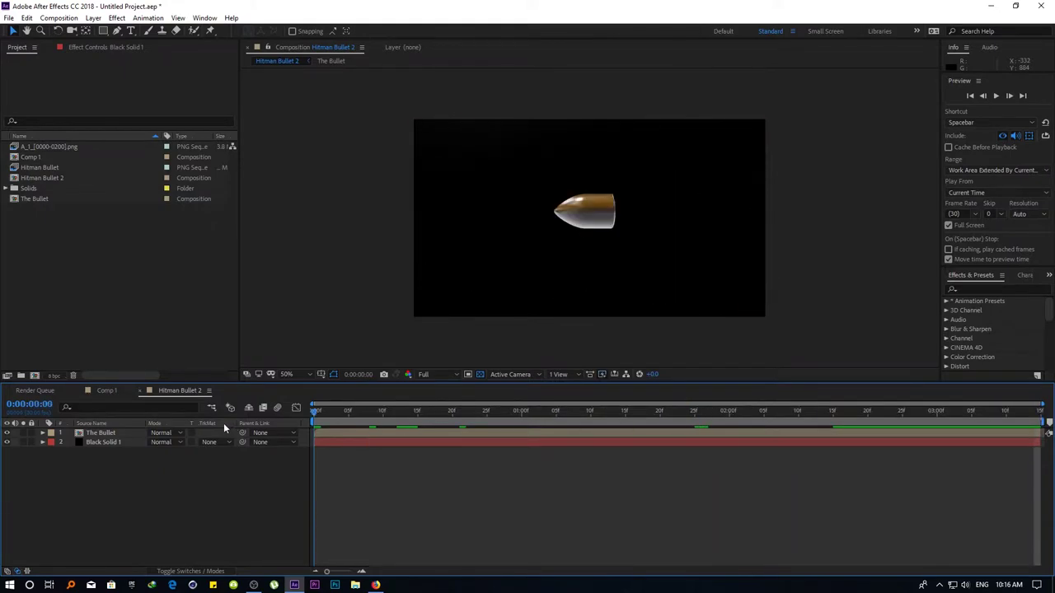
mouse_move(317, 412)
left_mouse_down()
mouse_move(692, 441)
mouse_move(49, 412)
left_mouse_up()
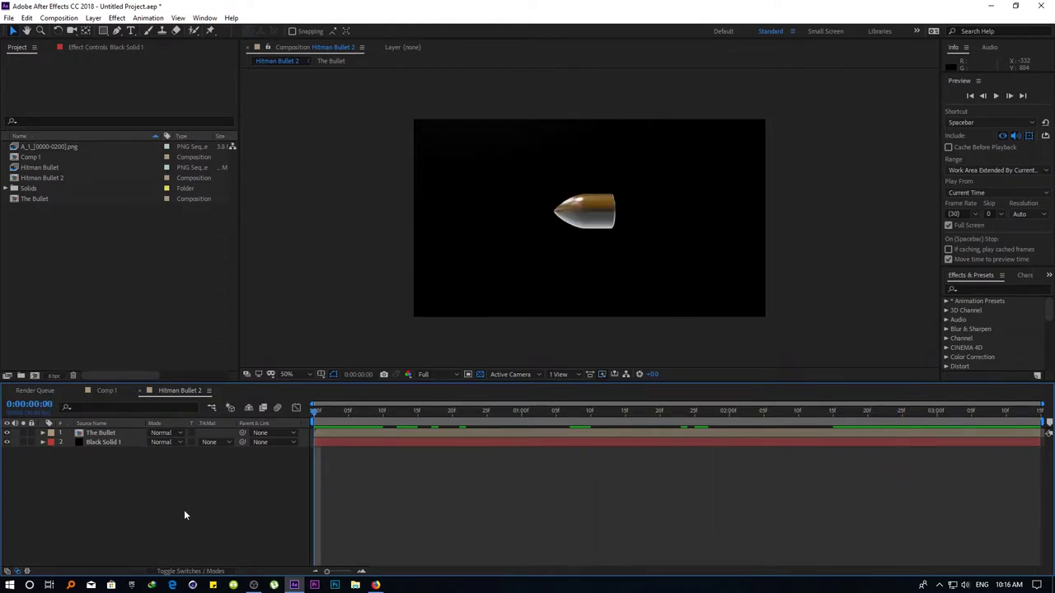
Set the Hitman Bullet 2 composition duration to 10 seconds
left_click(100, 432)
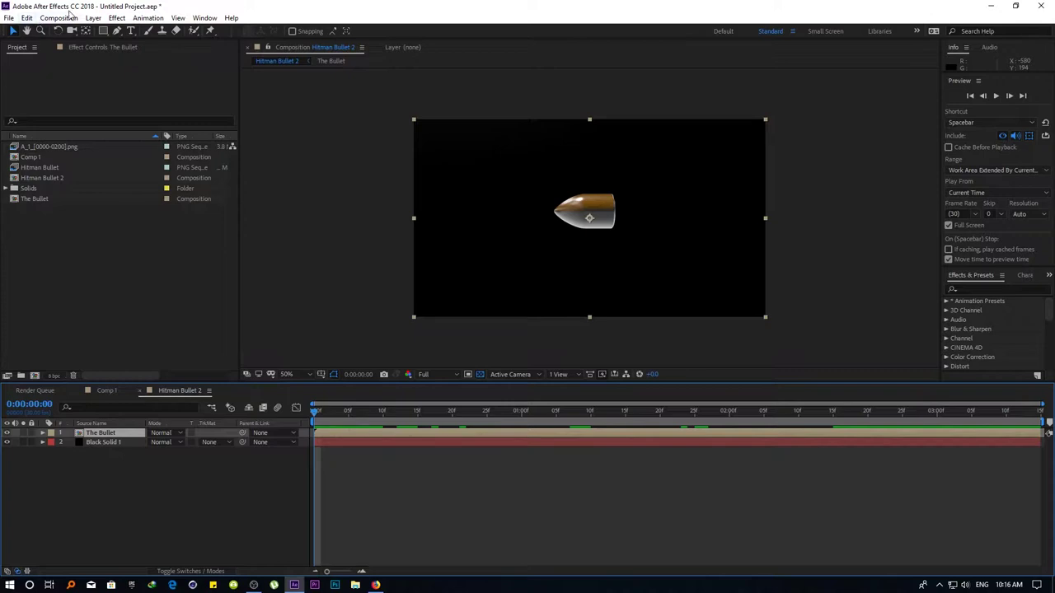
left_click(62, 18)
left_click(74, 45)
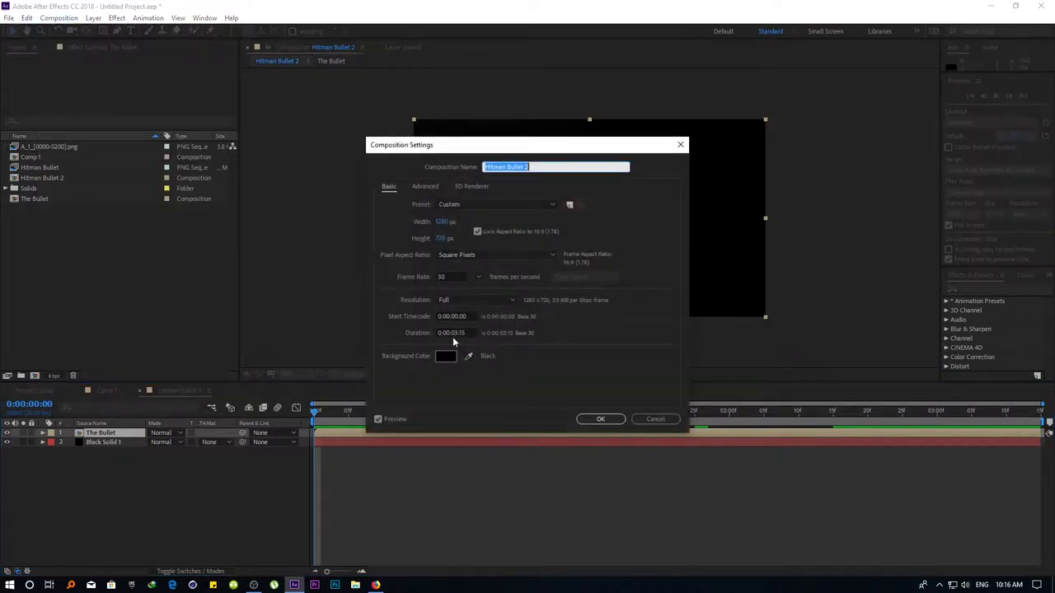
left_click(451, 333)
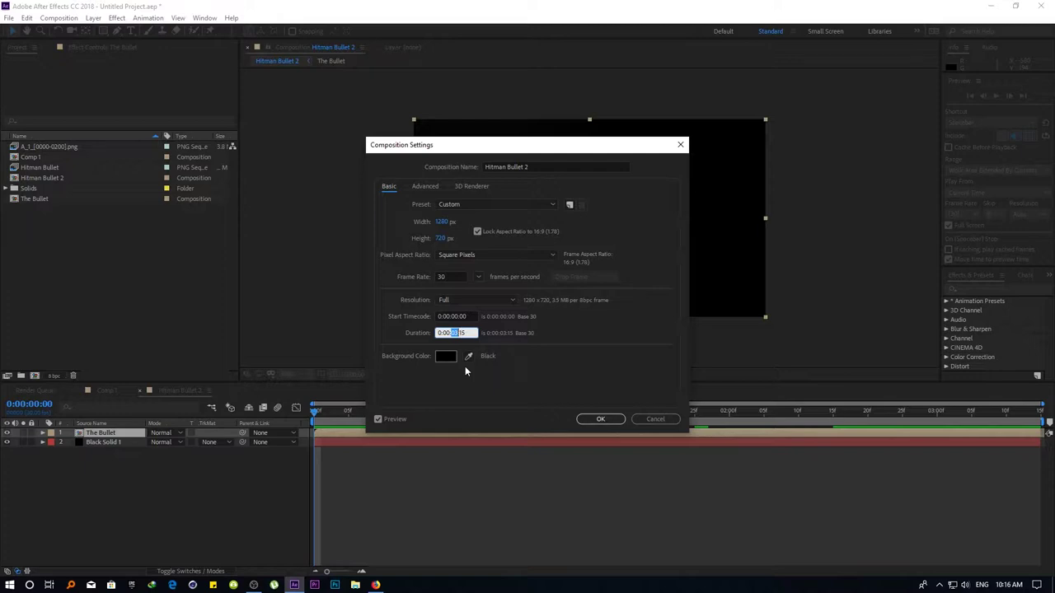
type("10")
key("Return")
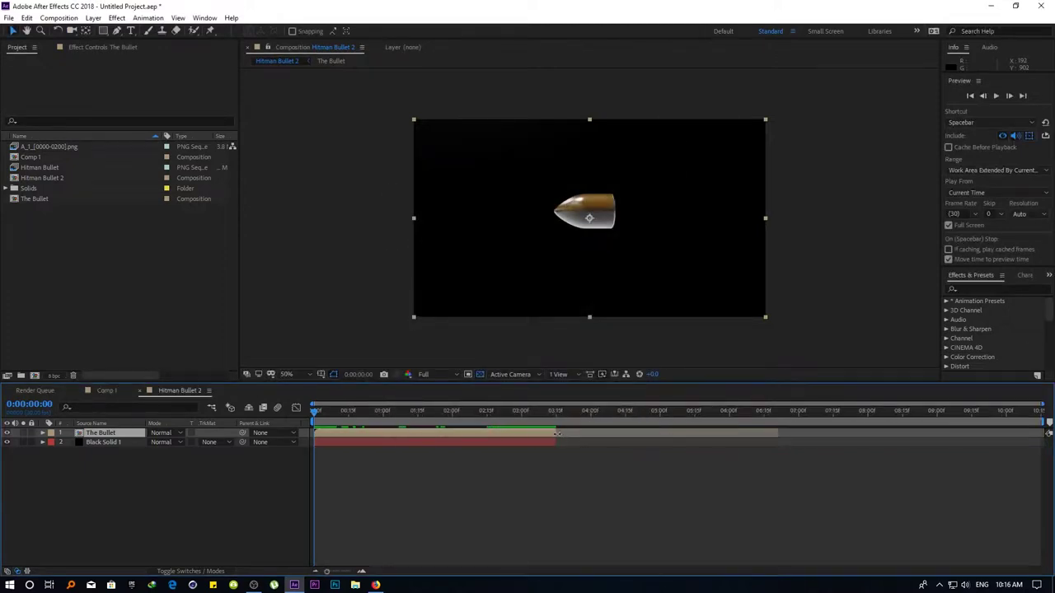
Enable time remapping on The Bullet and stretch it and Black Solid 1 to the comp end
left_click_drag(557, 434, 776, 433)
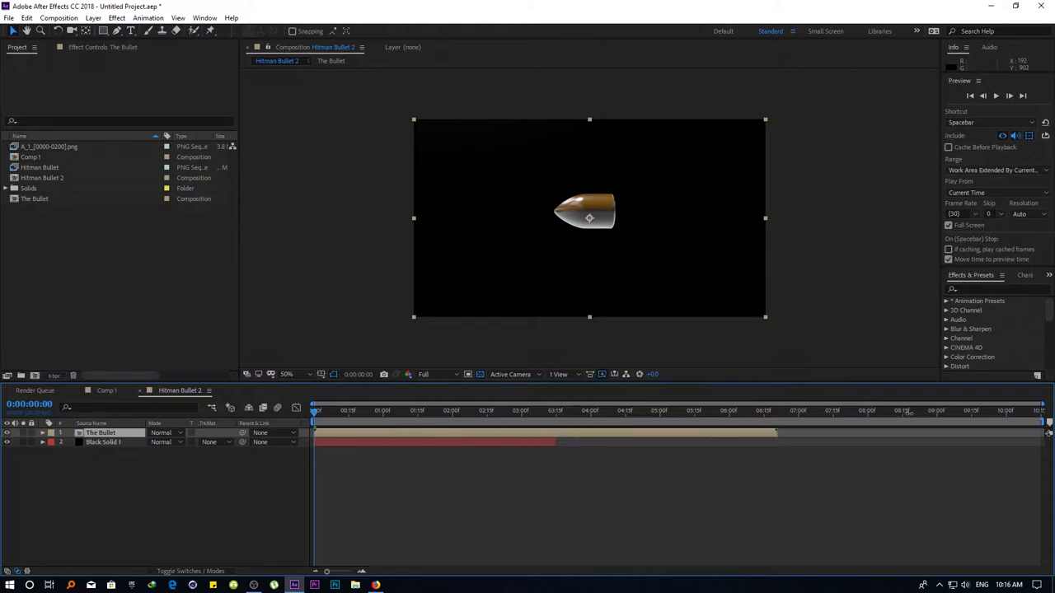
right_click(694, 435)
mouse_move(738, 203)
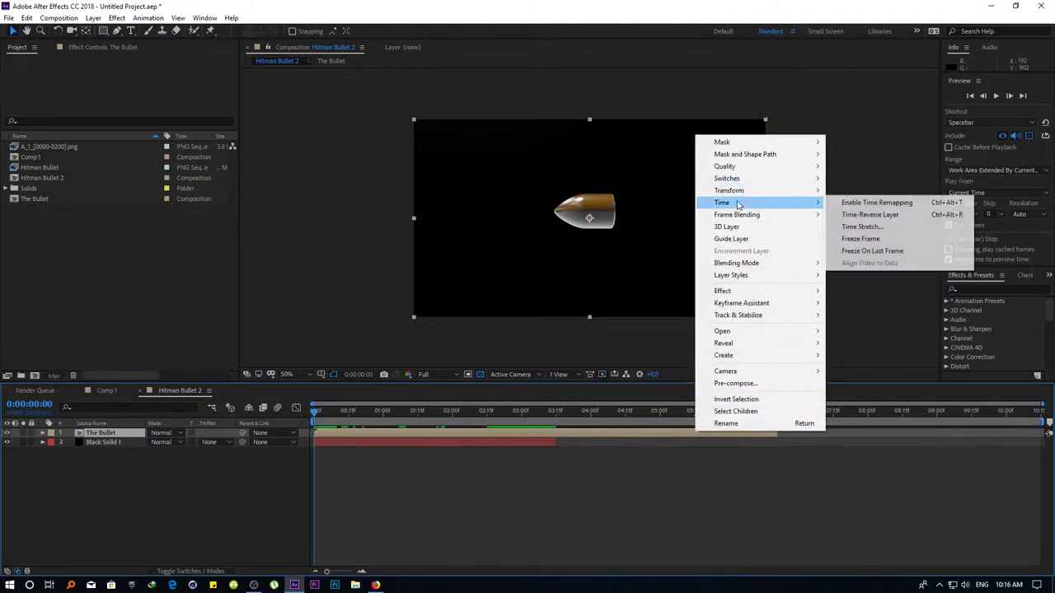
left_click(871, 203)
left_click_drag(777, 434, 880, 434)
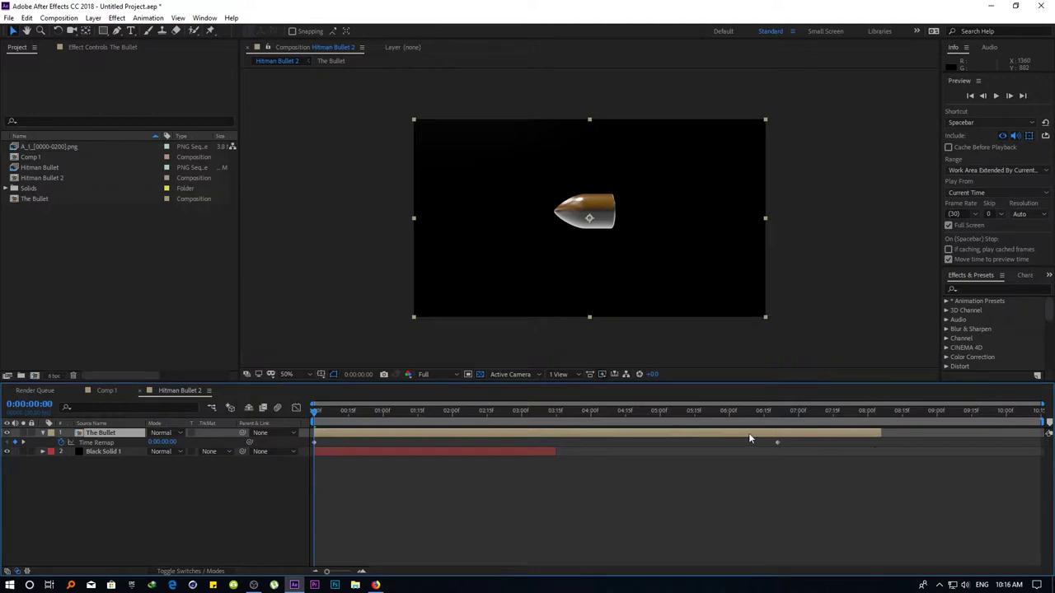
left_click_drag(748, 438, 830, 435)
left_click_drag(395, 434, 315, 435)
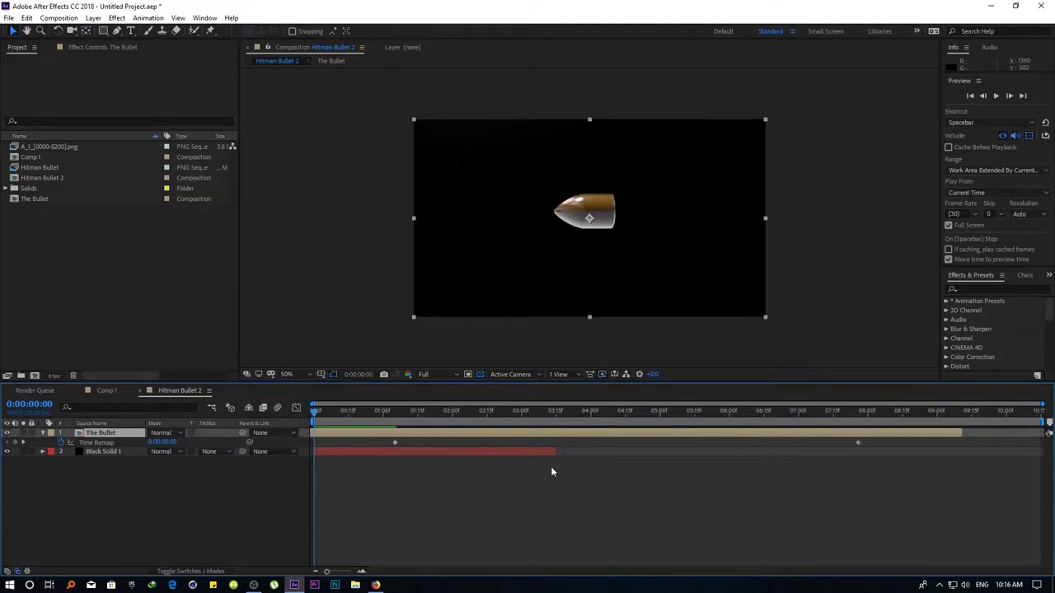
left_click_drag(554, 451, 1043, 452)
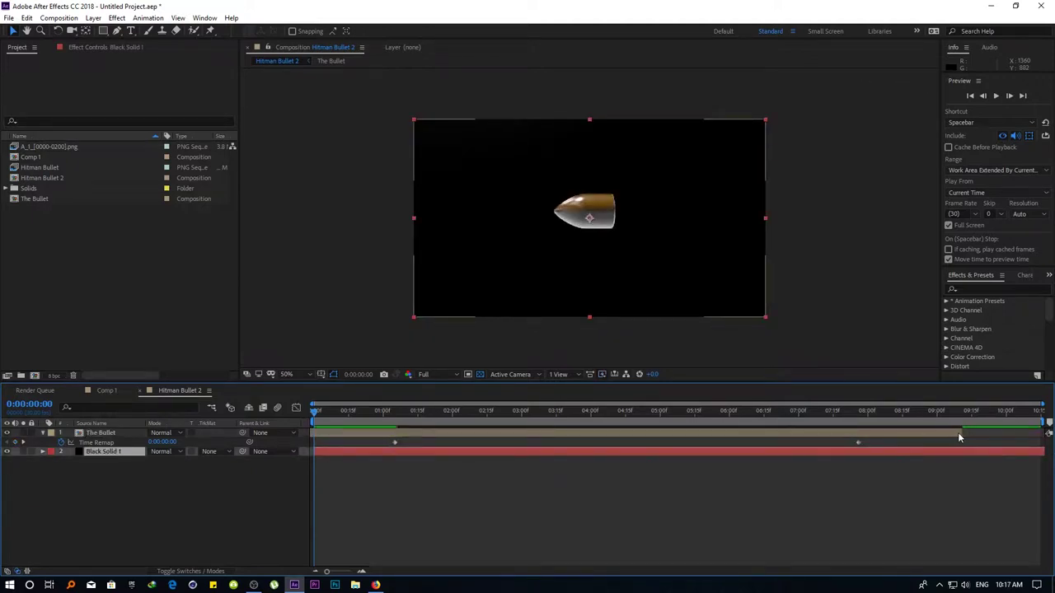
left_click_drag(958, 436, 1044, 435)
Rename the black solid layer to BG Black
right_click(116, 446)
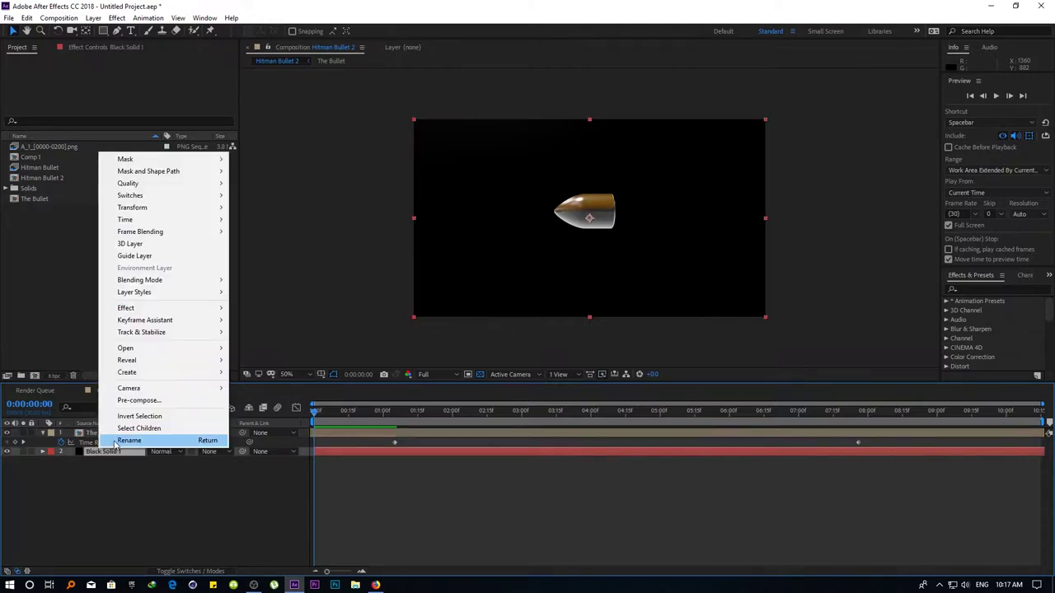
left_click(128, 440)
type("BG Black")
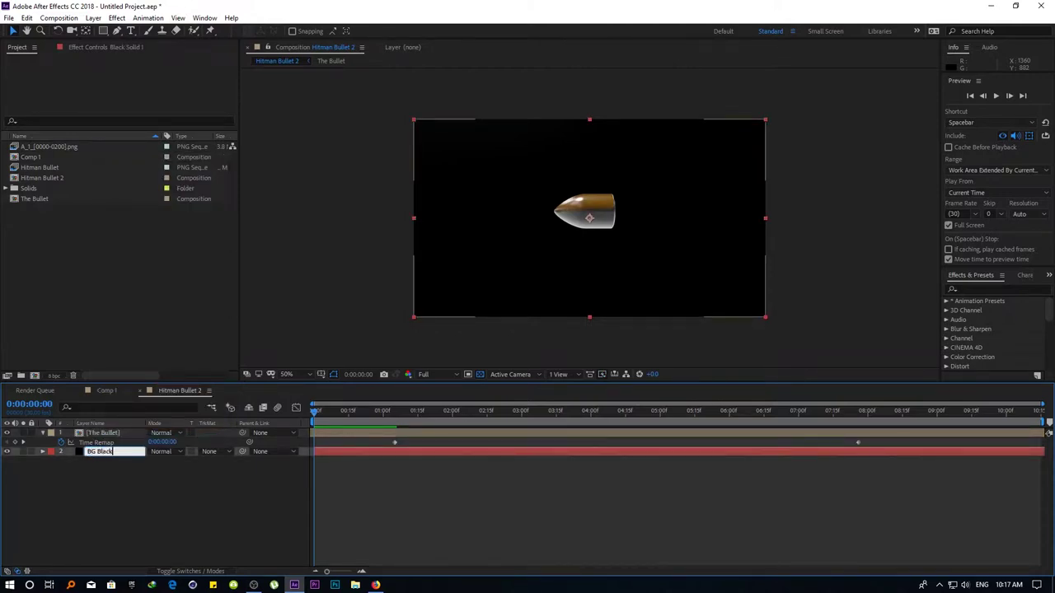
key("Return")
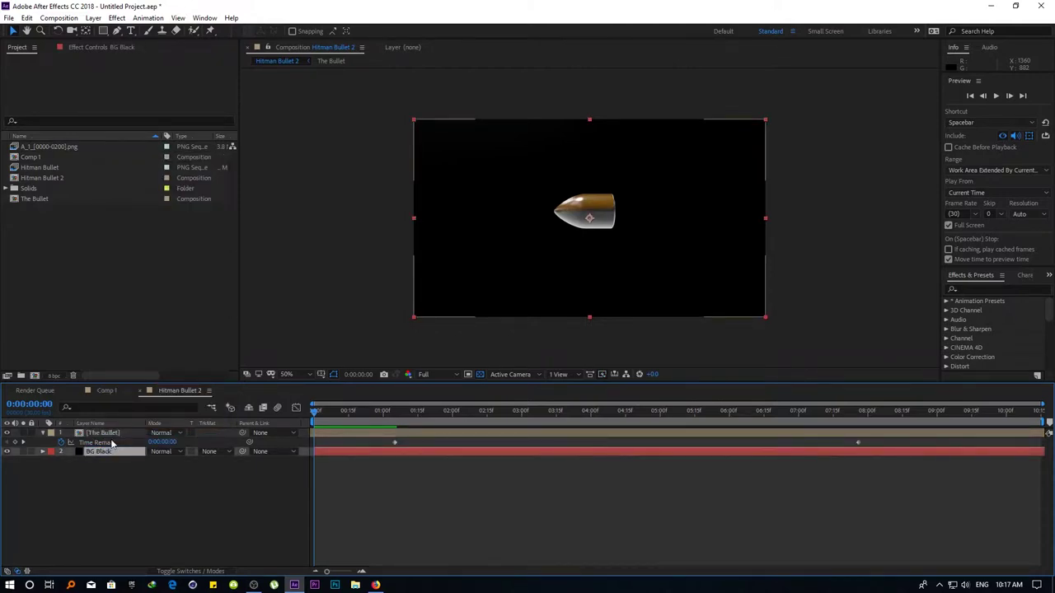
Add a white HITMAN text layer beside the bullet, enlarge it, and duplicate it
left_click(132, 30)
left_click(457, 194)
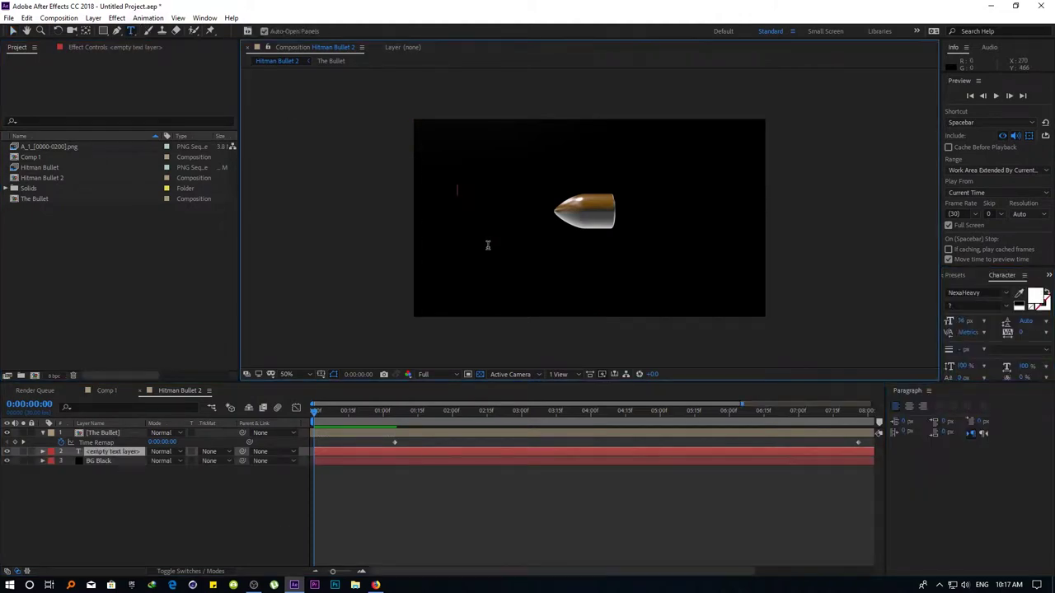
type("HITMAN")
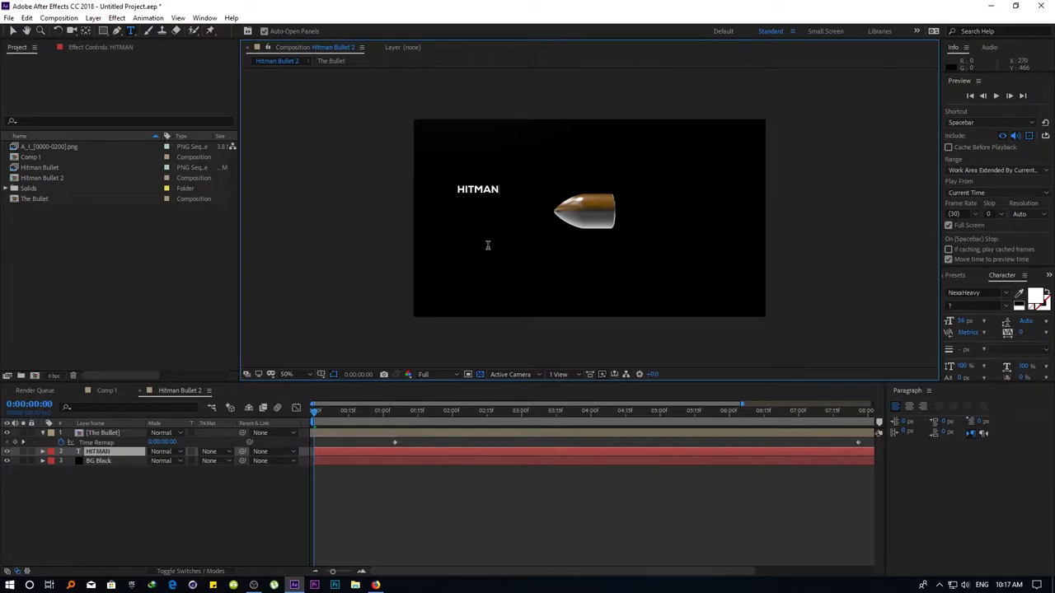
left_click(14, 30)
scroll(375, 175, "up", 2)
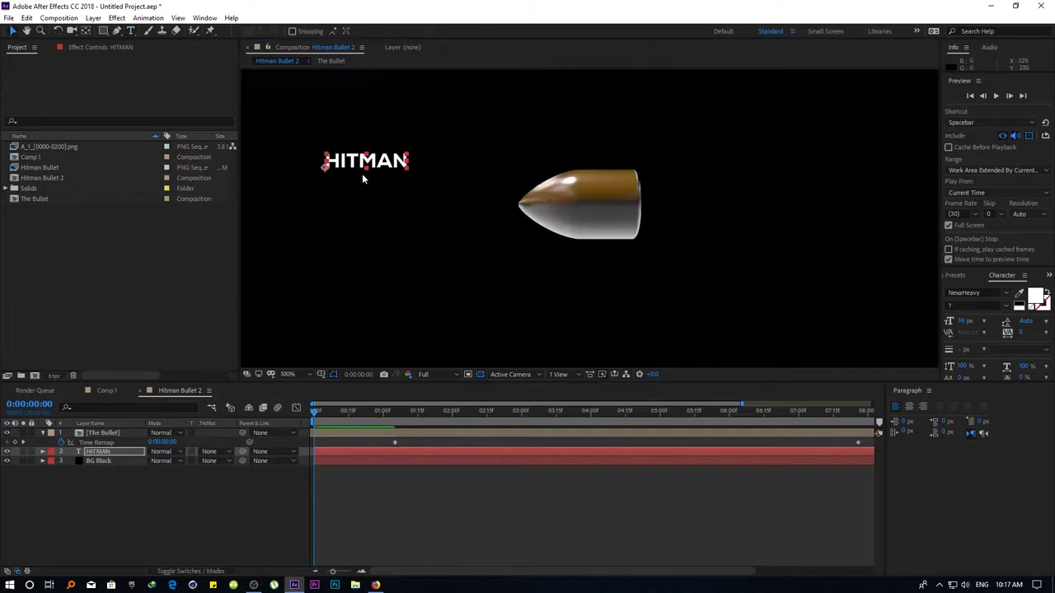
mouse_move(464, 189)
left_mouse_down()
mouse_move(565, 189)
mouse_move(459, 193)
mouse_move(425, 237)
left_mouse_up()
key("Caps_Lock")
key("Caps_Lock")
key("ctrl+d")
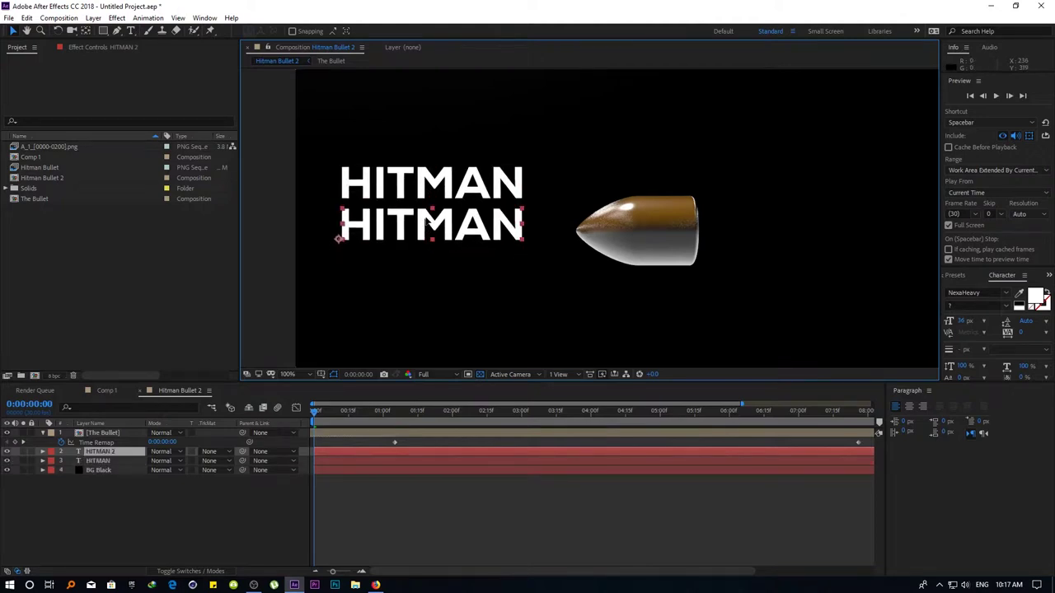
Retype the lower HITMAN copy to read THE
double_click(425, 223)
type("the")
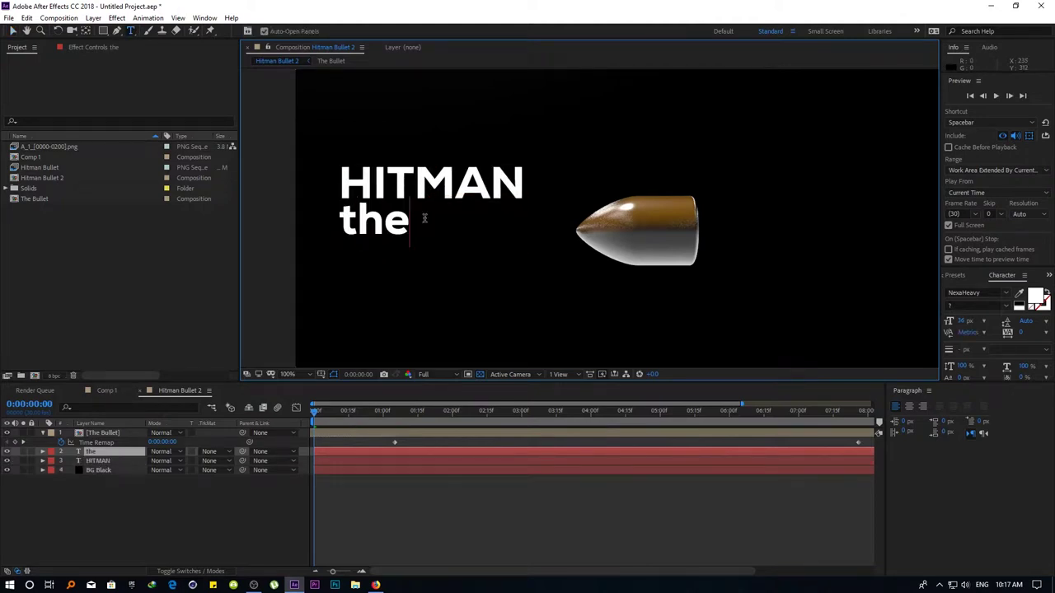
double_click(380, 221)
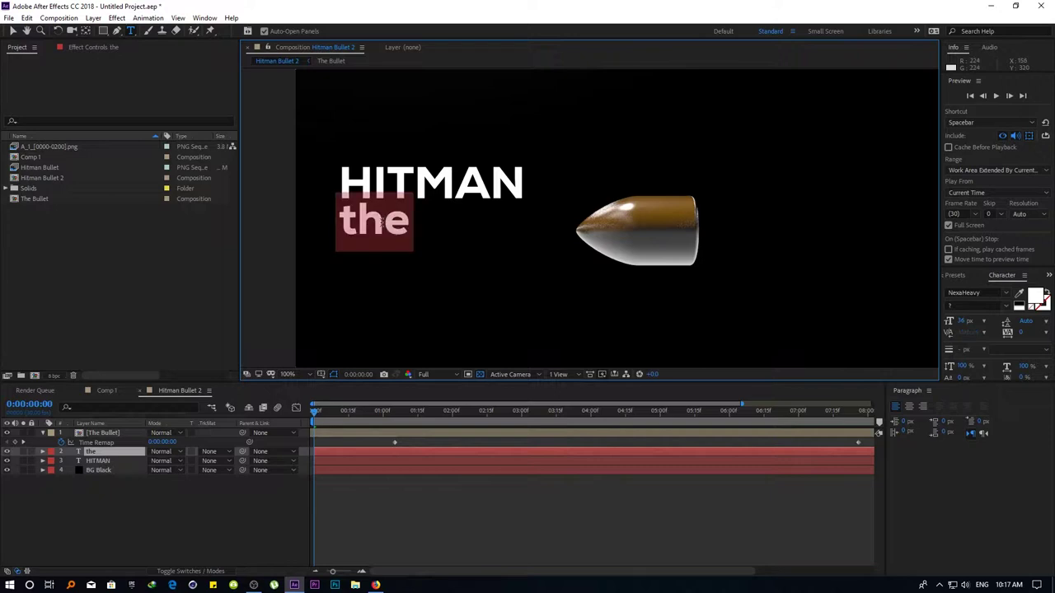
type("THE")
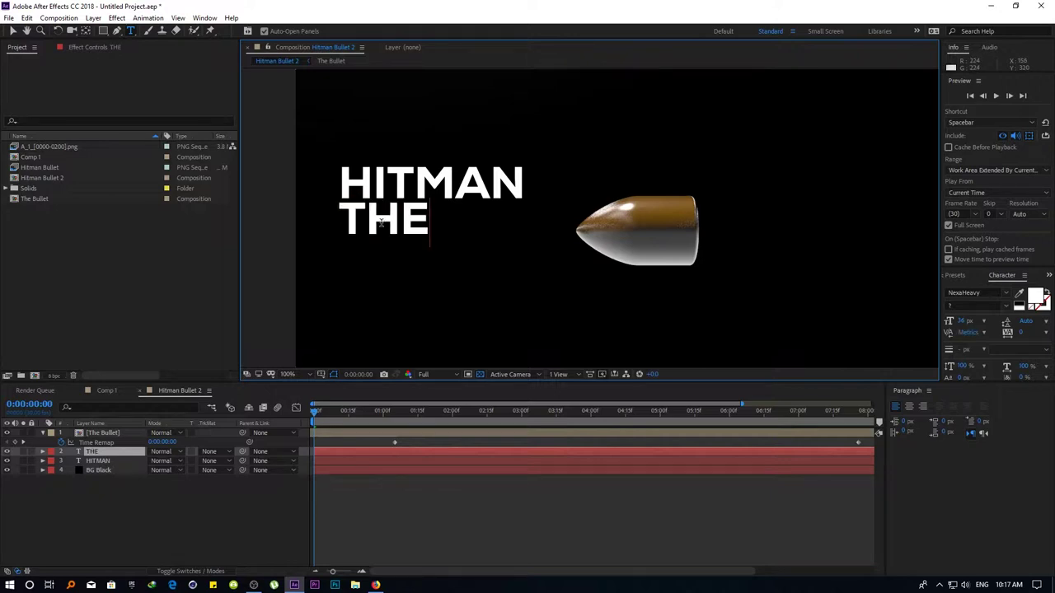
left_click(13, 30)
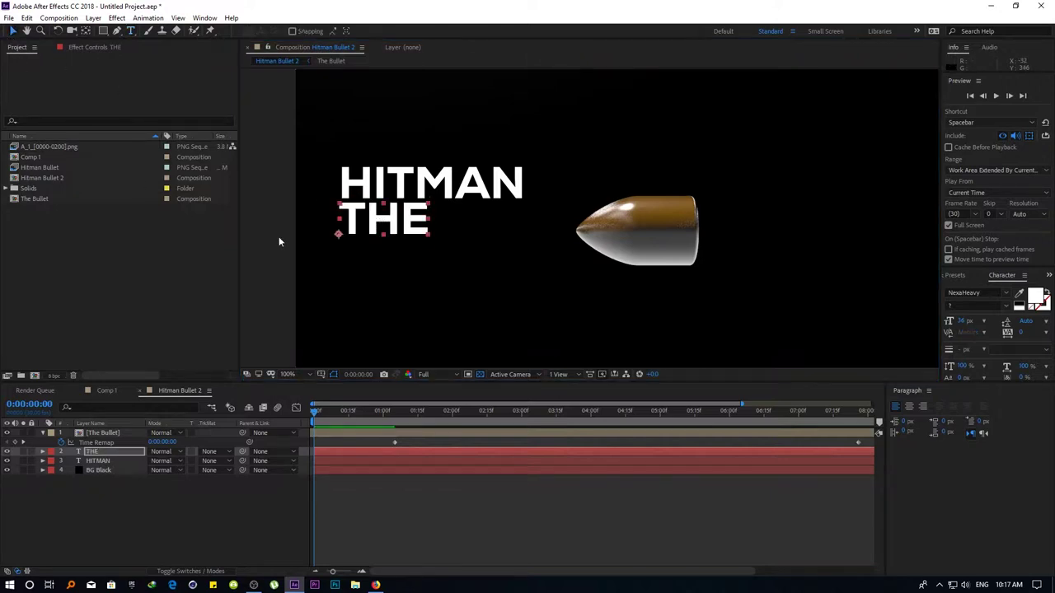
Duplicate THE, move the copy below it, and retype it as BULLET
key("ctrl+d")
key("Caps_Lock")
left_click(384, 234)
key("Caps_Lock")
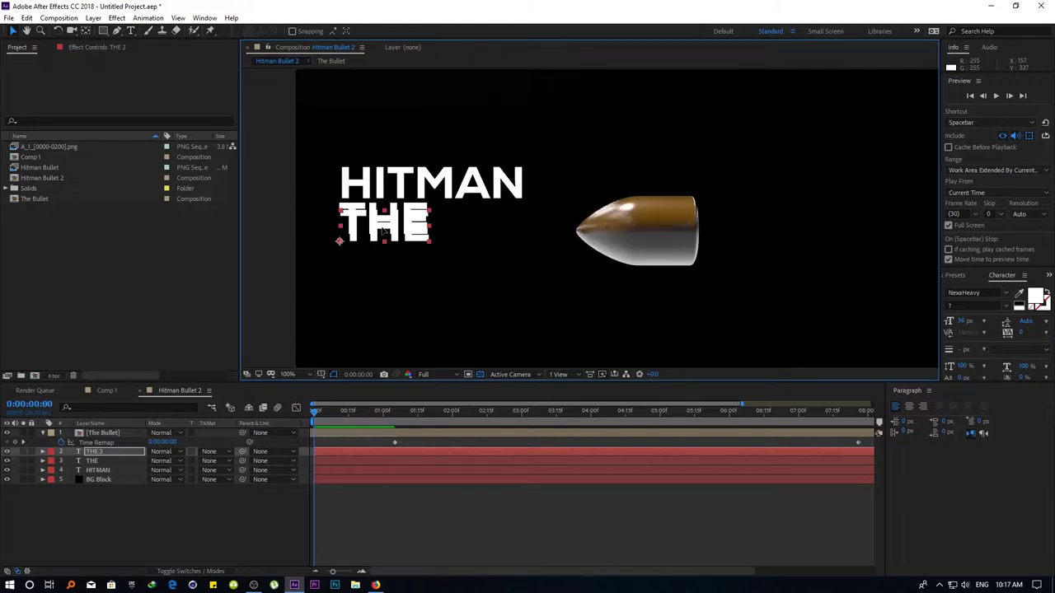
left_click_drag(383, 233, 382, 260)
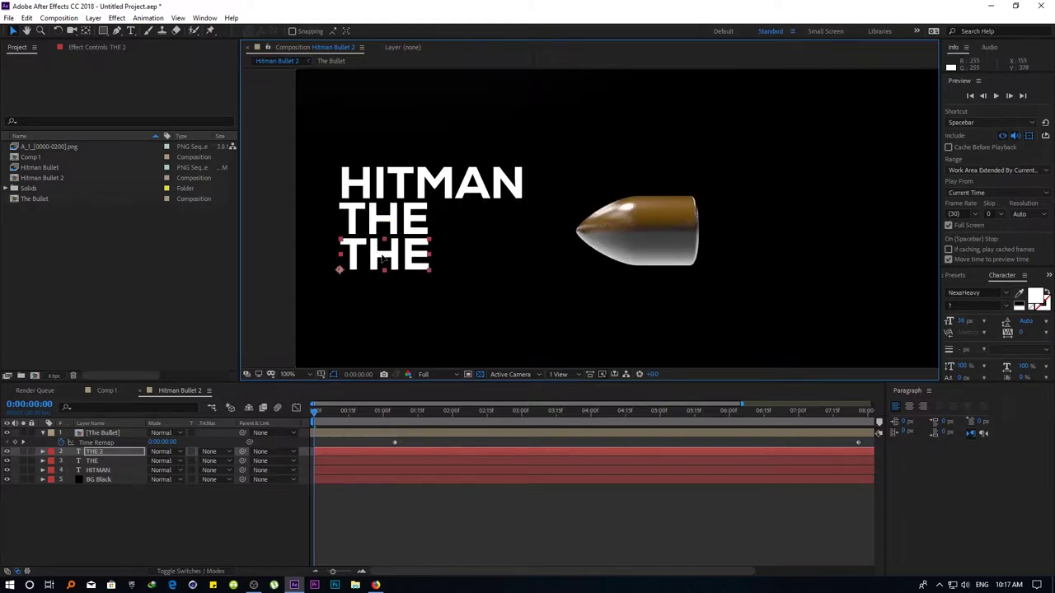
double_click(382, 259)
type("bu")
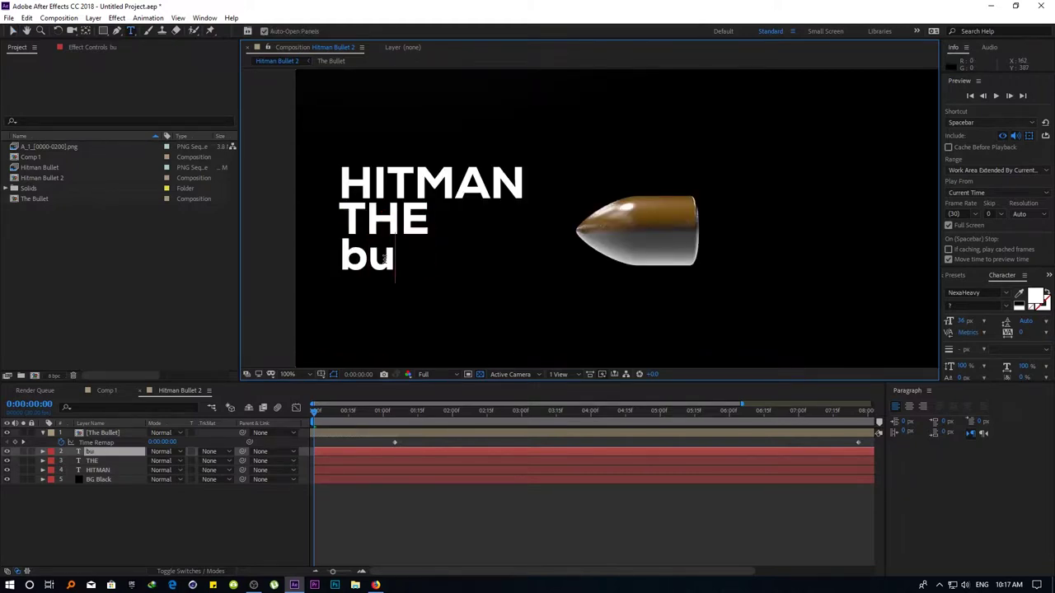
type("ll")
key("BackSpace")
key("BackSpace")
key("BackSpace")
type("BU")
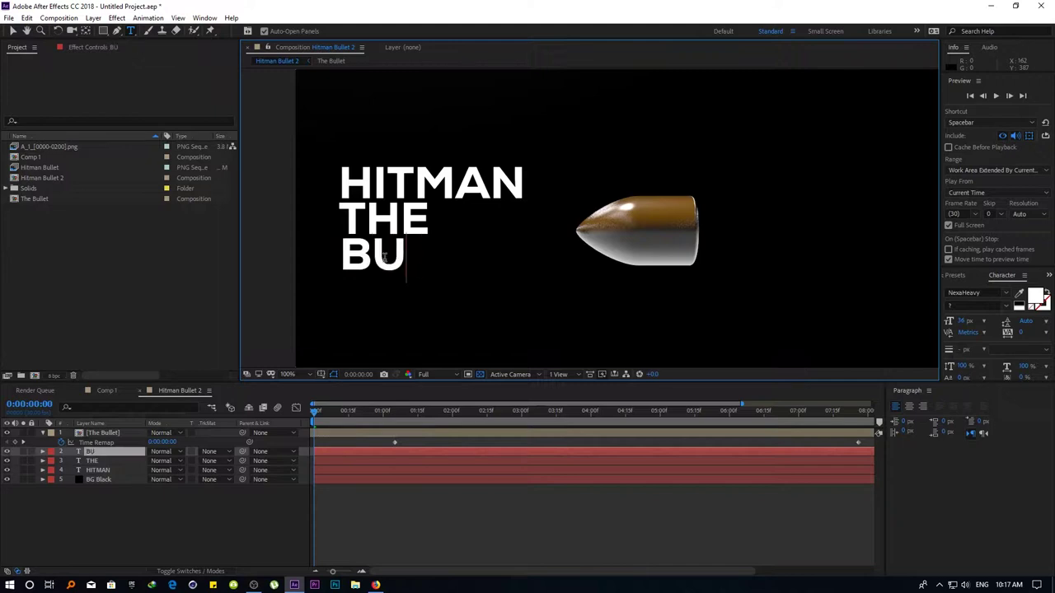
type("LLET")
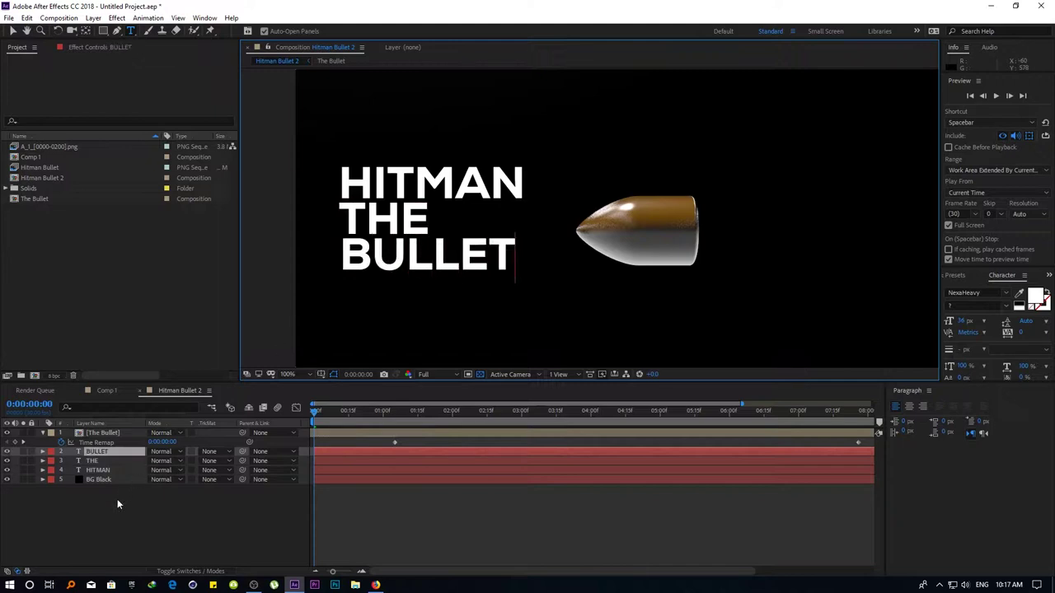
left_click(93, 461)
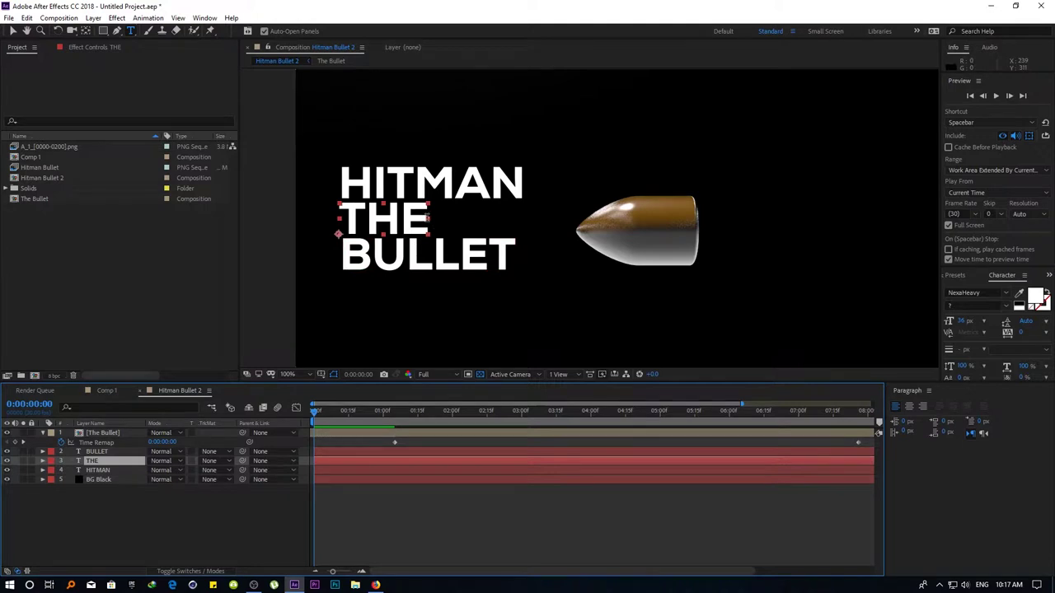
Shrink THE and scale BULLET very large, positioning it across the frame bottom
key("v")
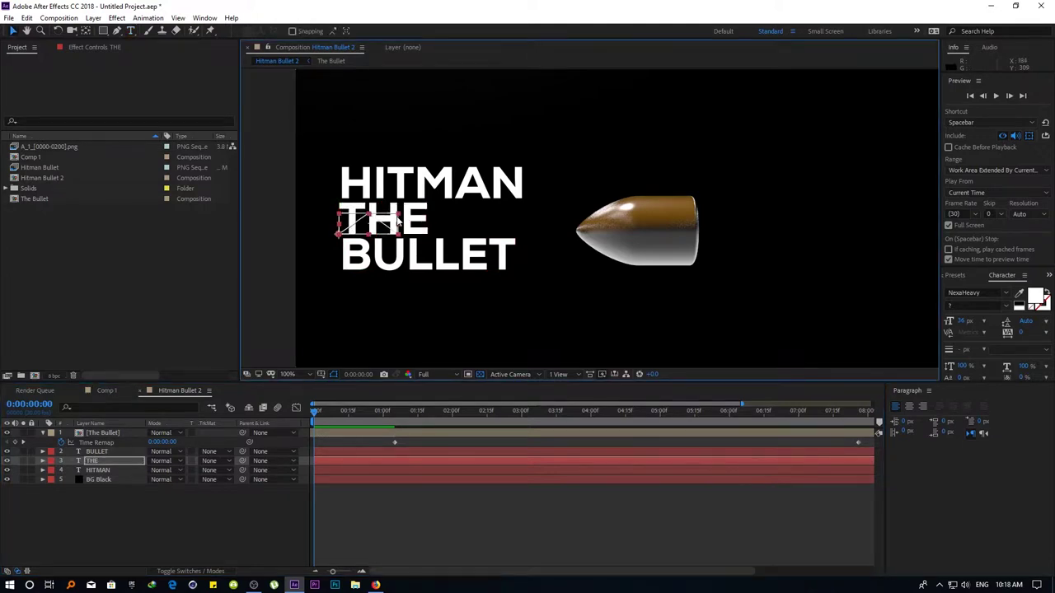
left_click_drag(398, 221, 375, 214)
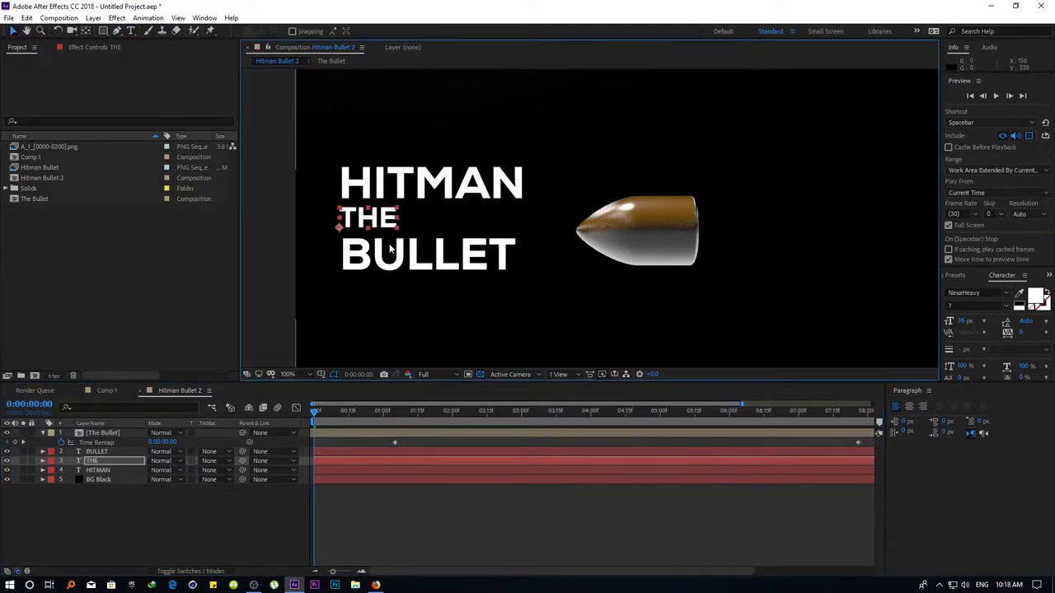
left_click(390, 249)
left_click(346, 384)
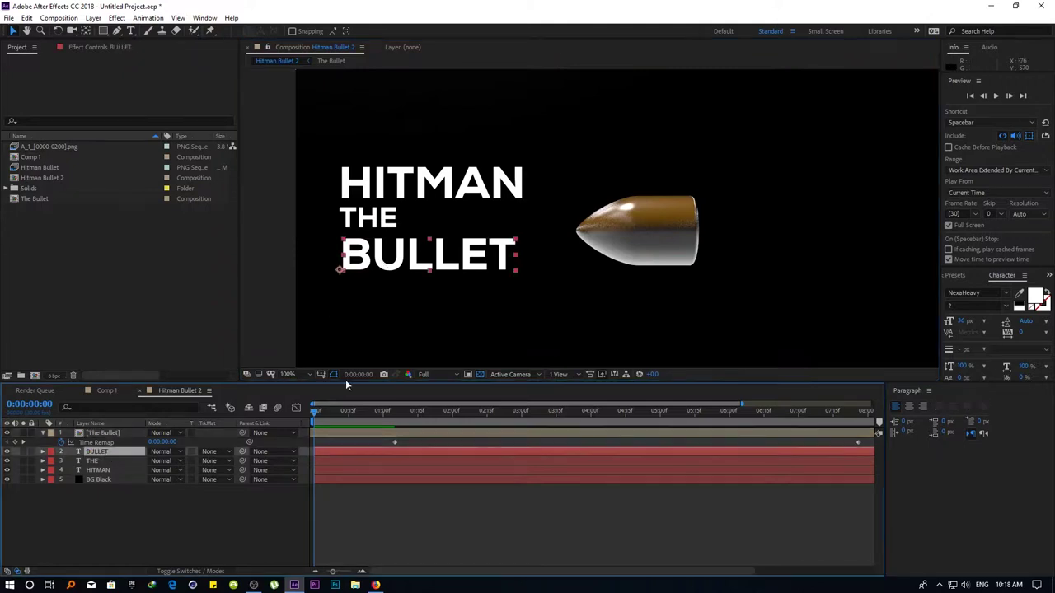
mouse_move(511, 258)
left_mouse_down()
mouse_move(711, 260)
mouse_move(901, 236)
left_mouse_up()
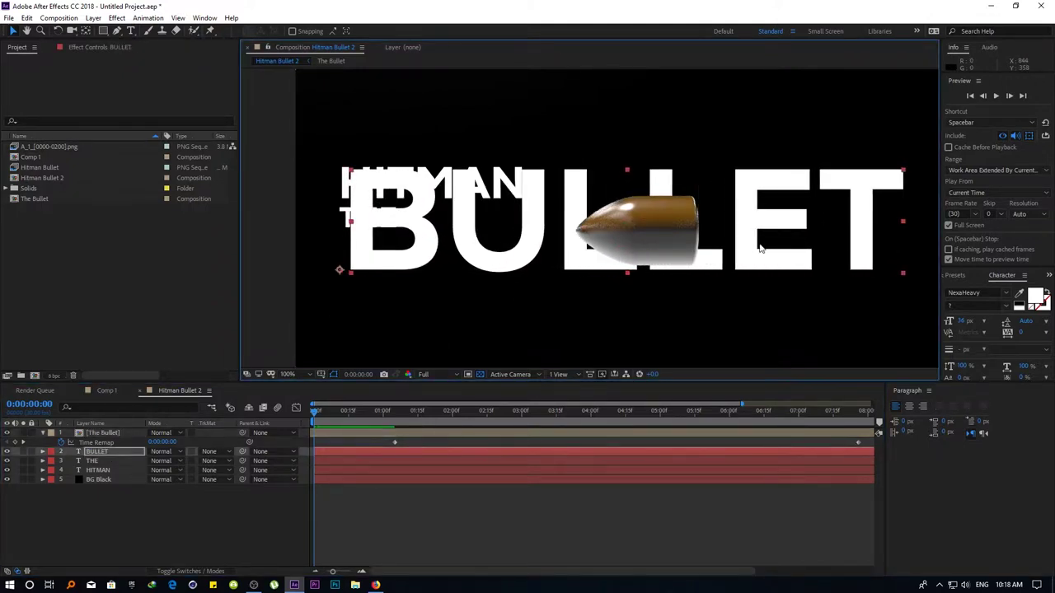
left_click(288, 374)
left_click(295, 394)
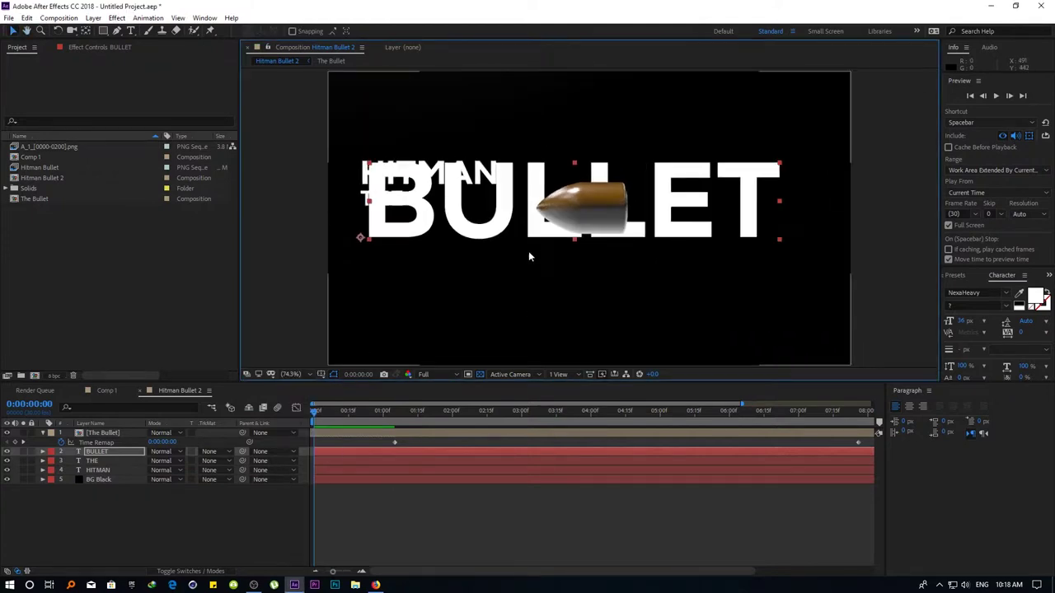
left_click_drag(780, 204, 821, 201)
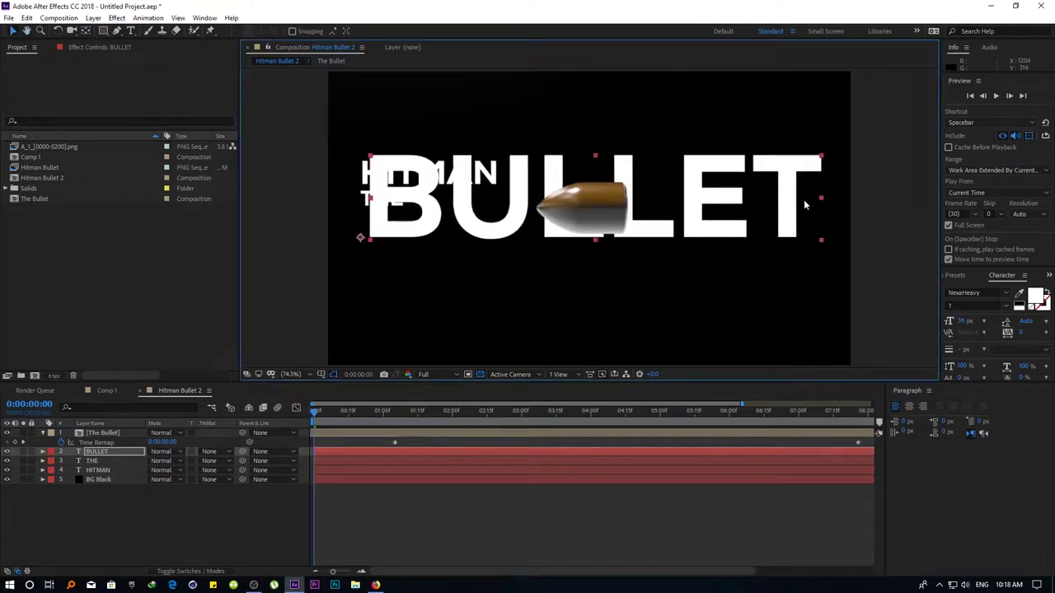
left_click_drag(732, 207, 731, 300)
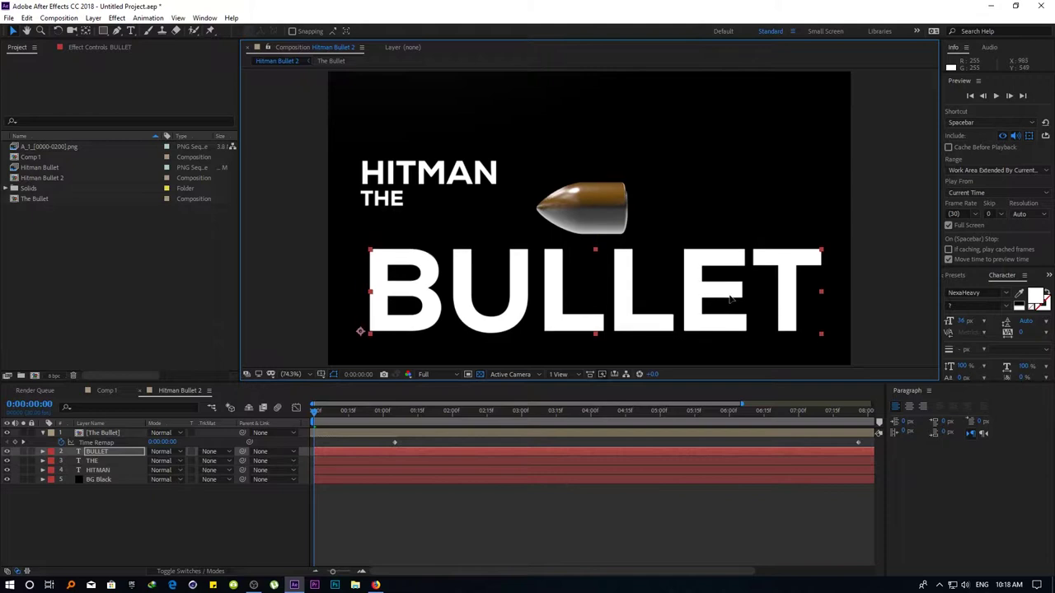
Scale THE between the lines and enlarge HITMAN across the top to match BULLET's width
left_click(98, 460)
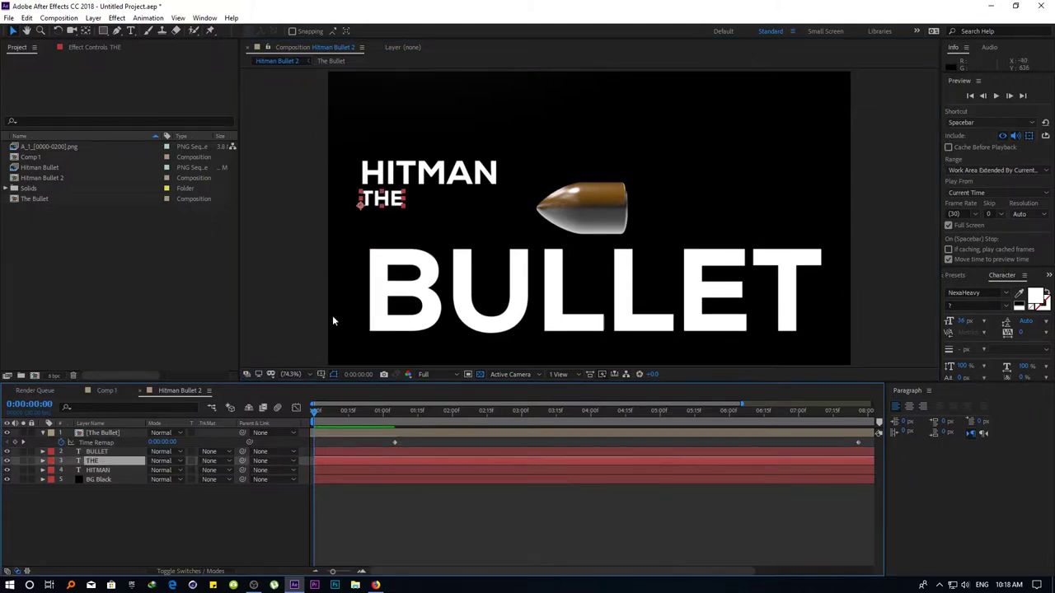
left_click_drag(405, 203, 505, 209)
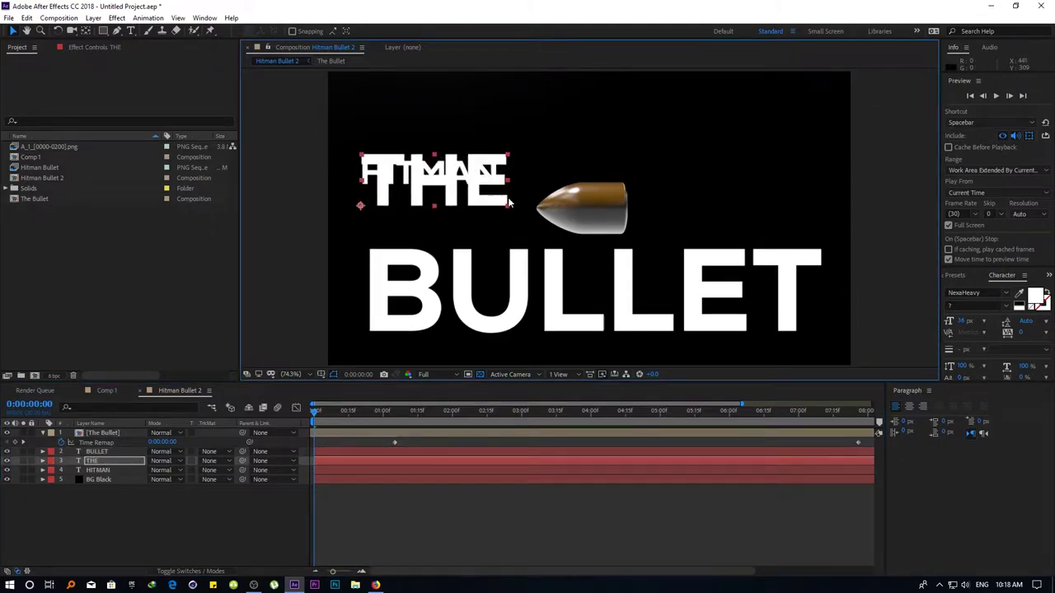
left_click_drag(456, 185, 456, 218)
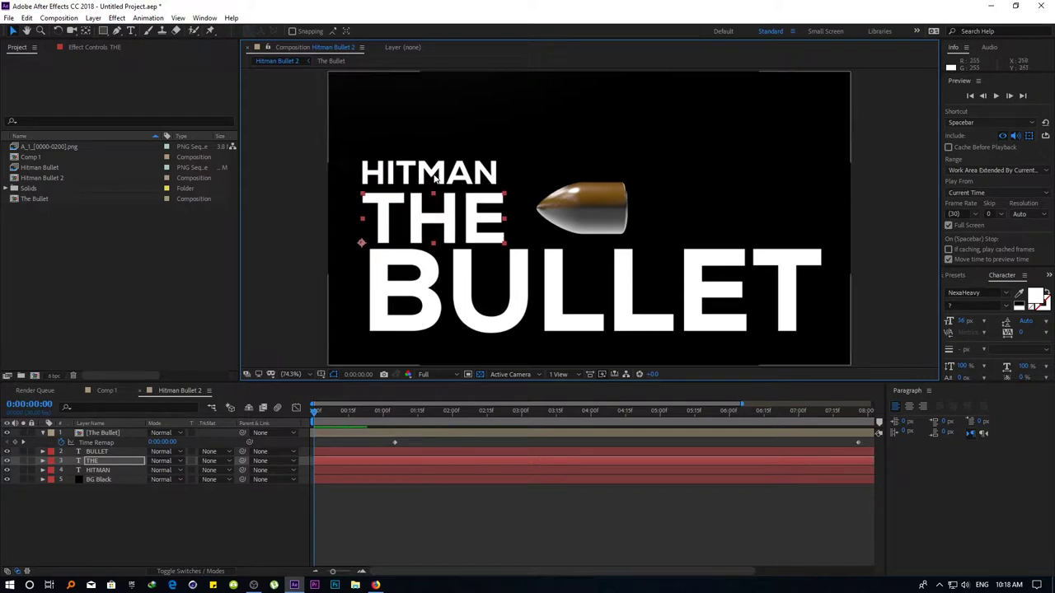
left_click(98, 470)
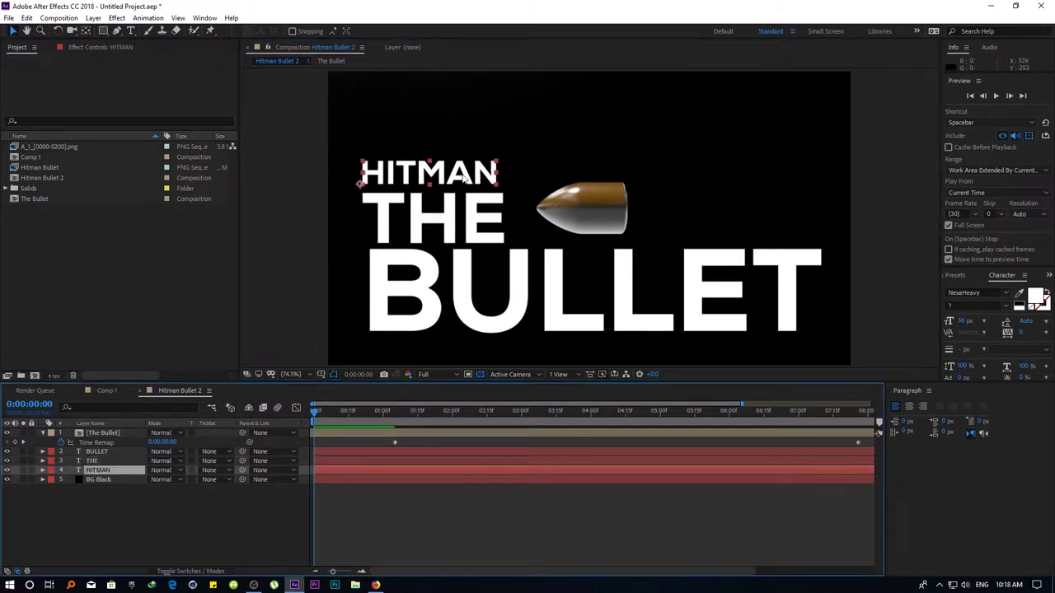
mouse_move(451, 180)
left_mouse_down()
mouse_move(716, 157)
mouse_move(668, 155)
left_mouse_up()
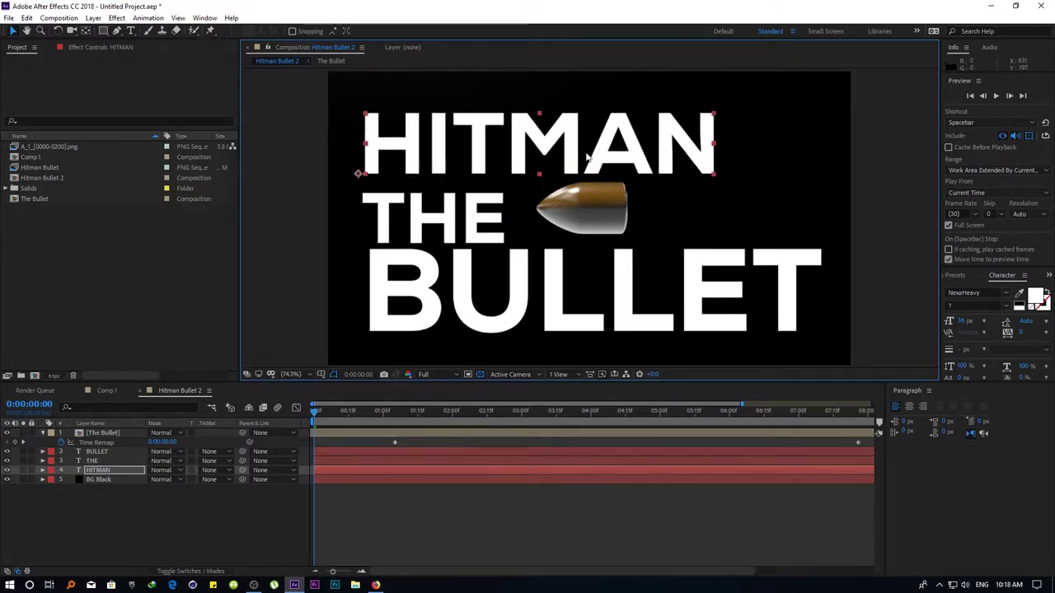
left_click(97, 460)
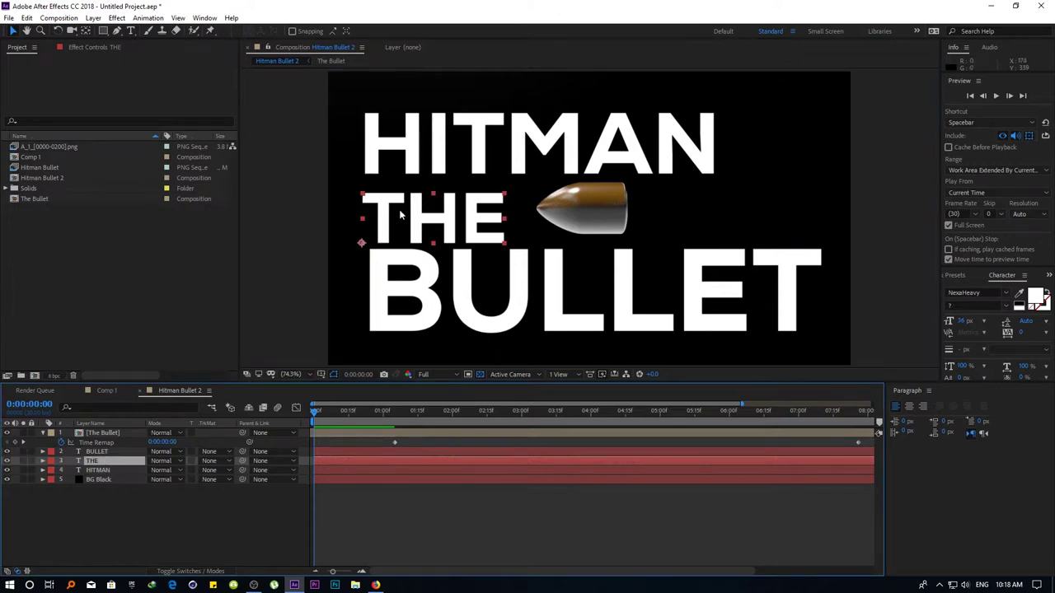
left_click_drag(407, 221, 405, 217)
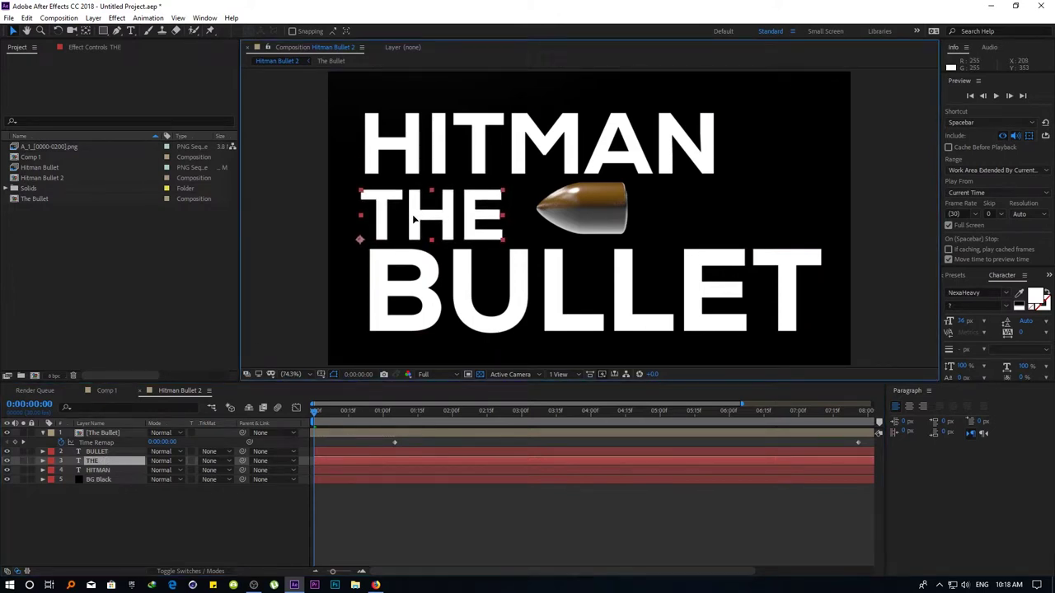
left_click(426, 301)
left_click(311, 449)
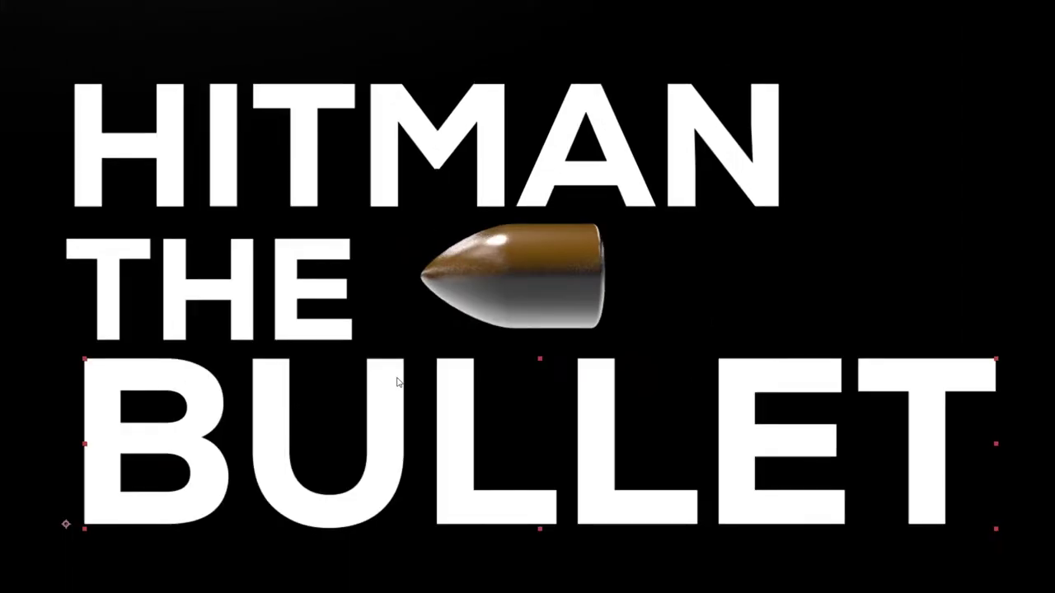
Preview, undo The Bullet's time shift, return to frame 0, and move HITMAN to the top layer
key("space")
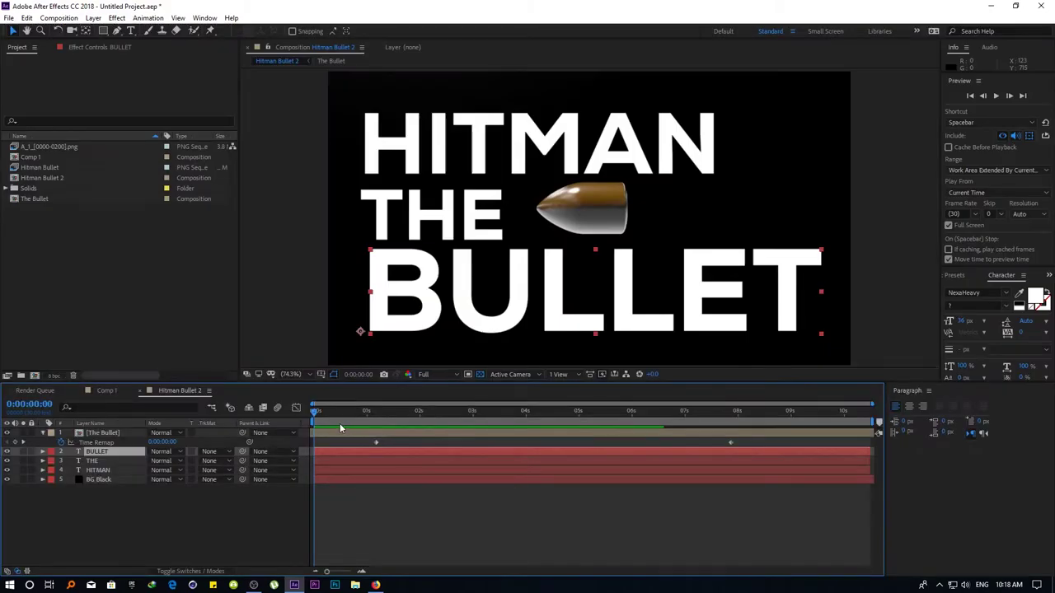
mouse_move(342, 420)
left_mouse_down()
mouse_move(278, 423)
mouse_move(355, 410)
mouse_move(438, 433)
left_mouse_up()
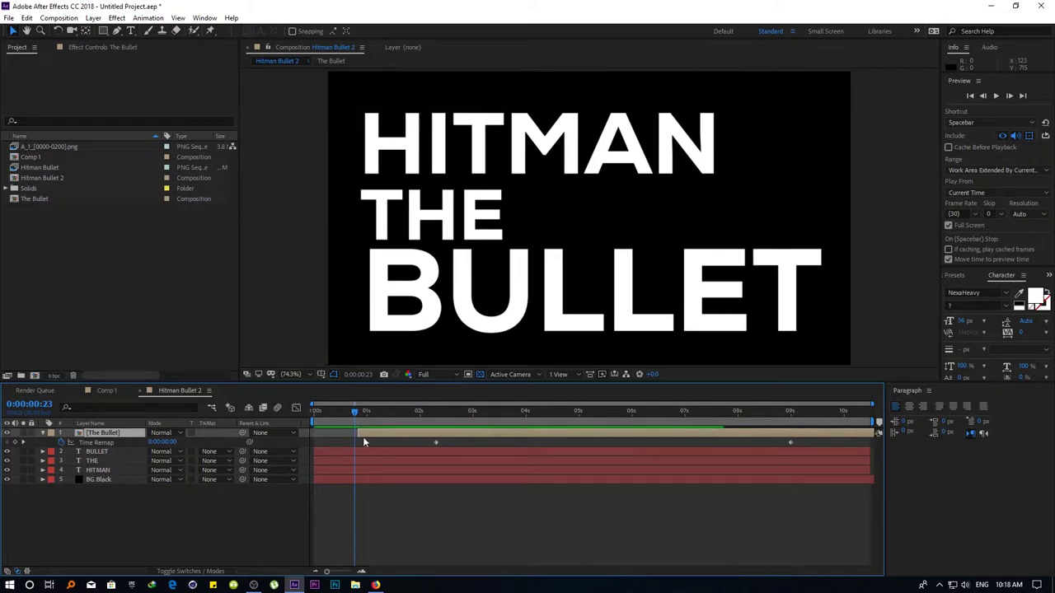
key("ctrl+z")
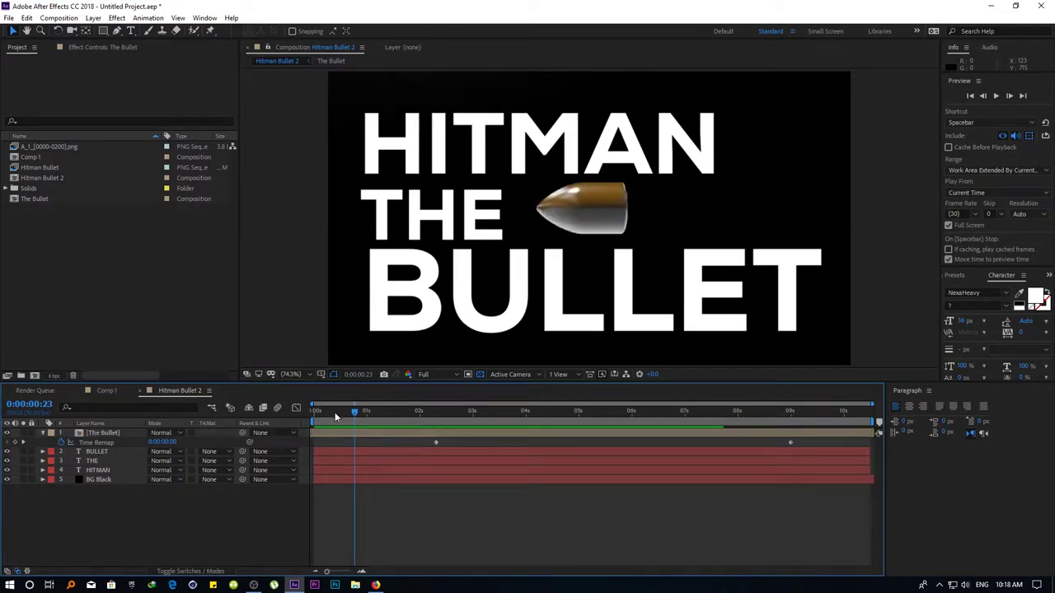
left_click_drag(335, 416, 242, 412)
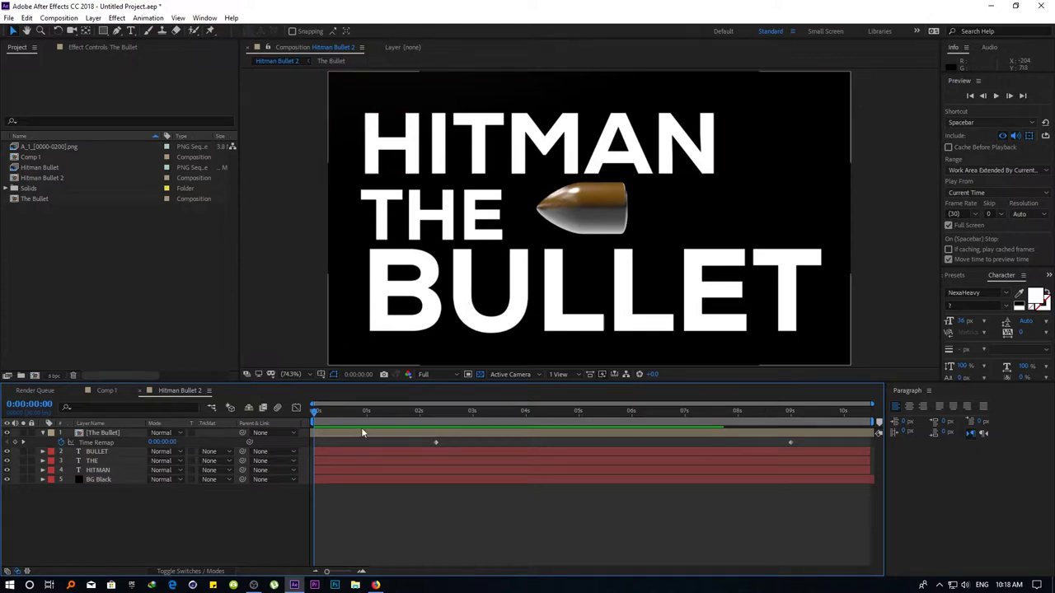
left_click(97, 469)
mouse_move(105, 463)
left_mouse_down()
mouse_move(99, 450)
mouse_move(95, 460)
left_mouse_up()
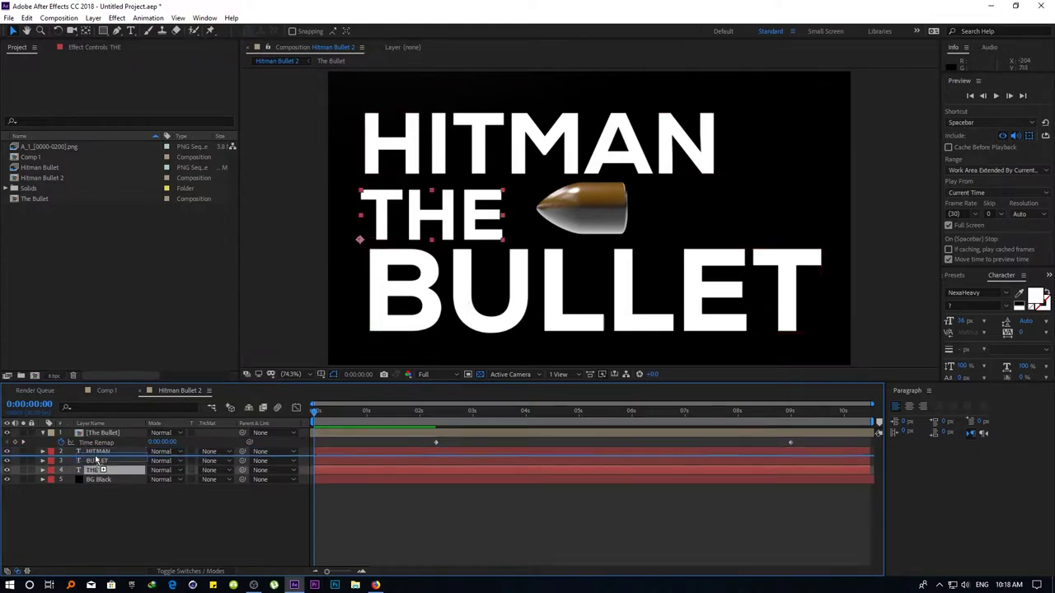
Apply the Random Fade Up preset to HITMAN and make its reveal finish sooner
left_click(969, 276)
type("ran")
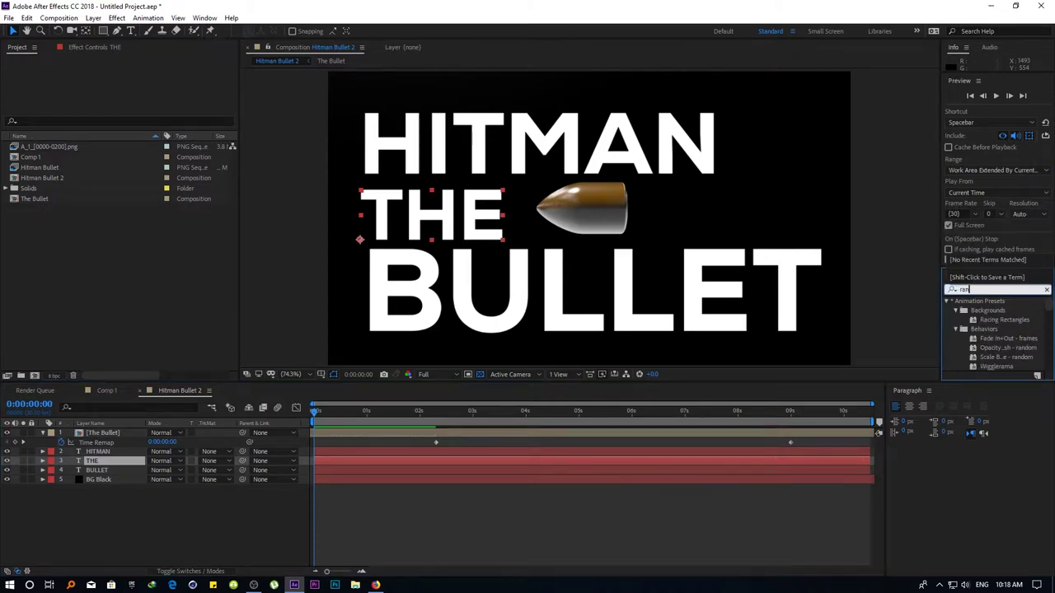
type("dom")
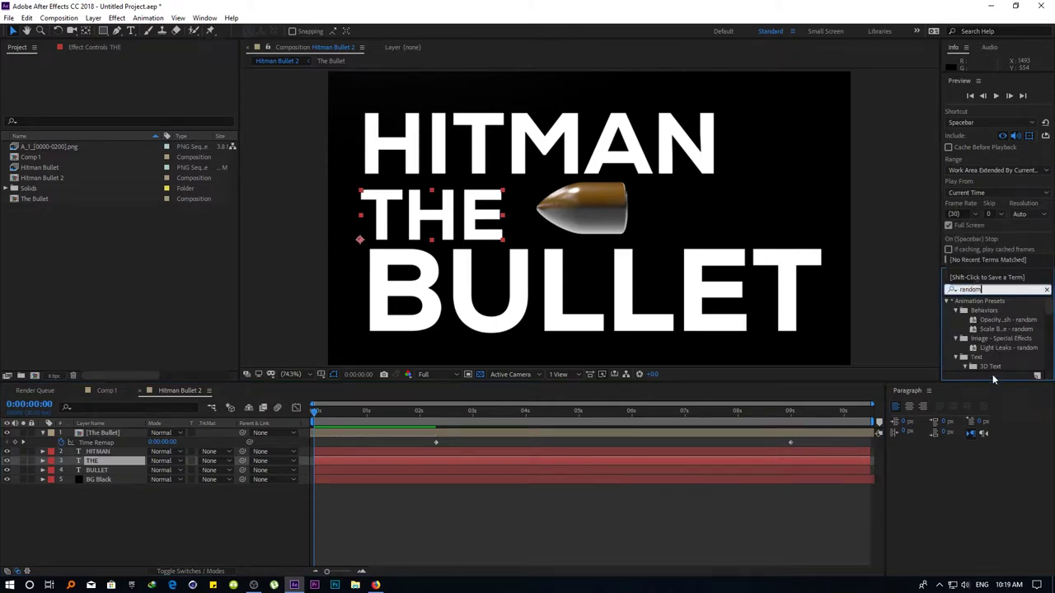
left_click_drag(990, 379, 987, 436)
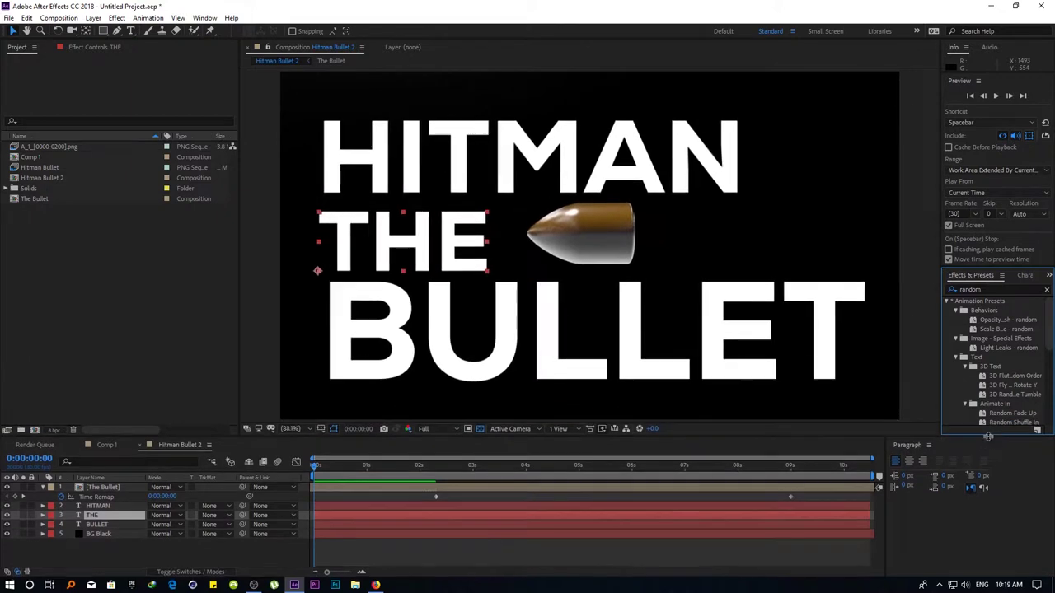
scroll(1005, 382, "down", 1)
left_click_drag(1007, 387, 315, 510)
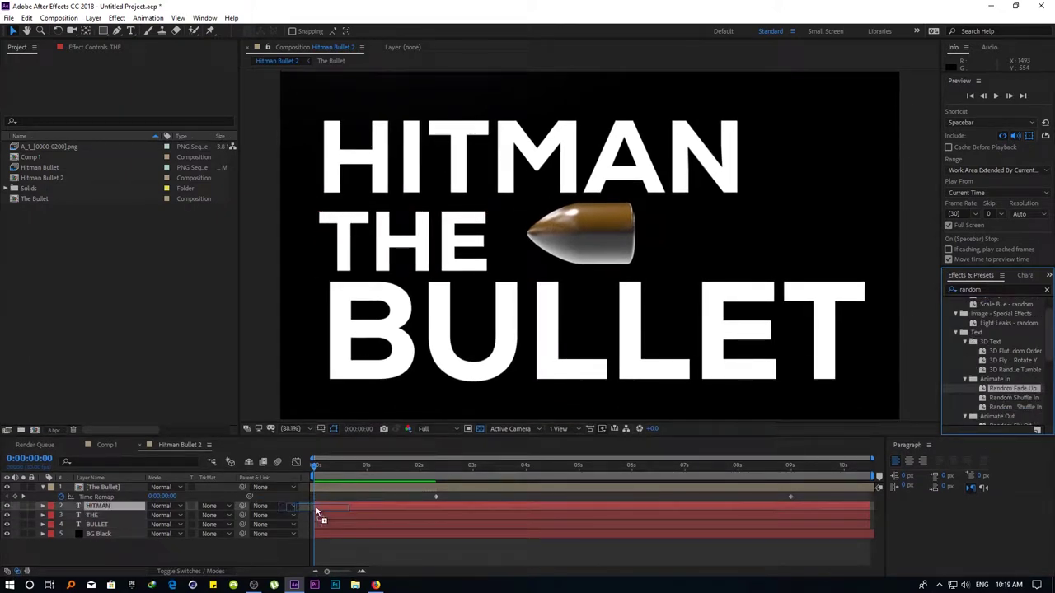
left_click(325, 466)
left_click_drag(325, 467, 373, 467)
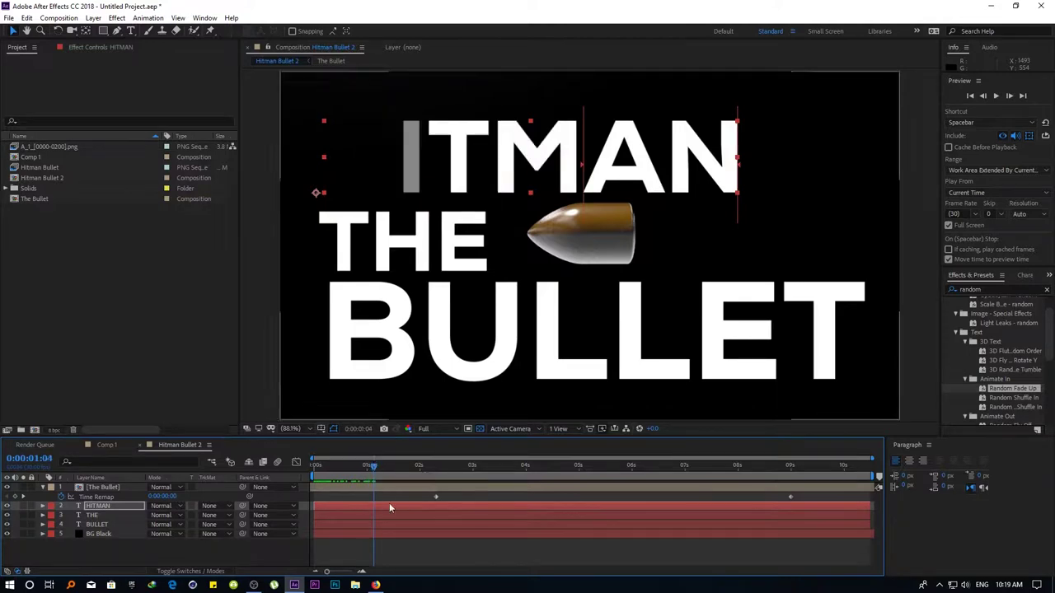
key("u")
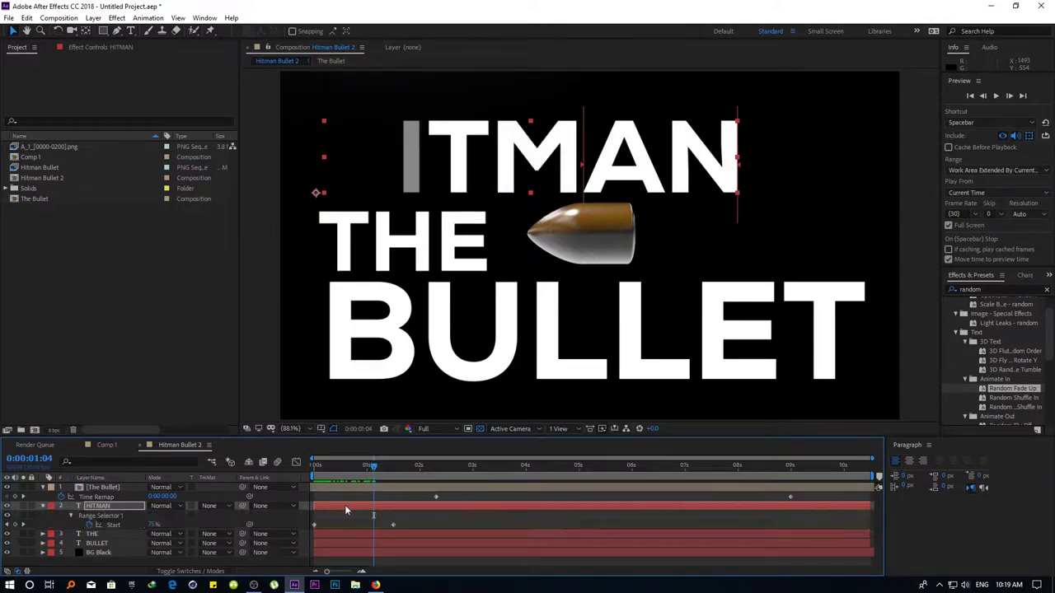
left_click_drag(392, 525, 351, 526)
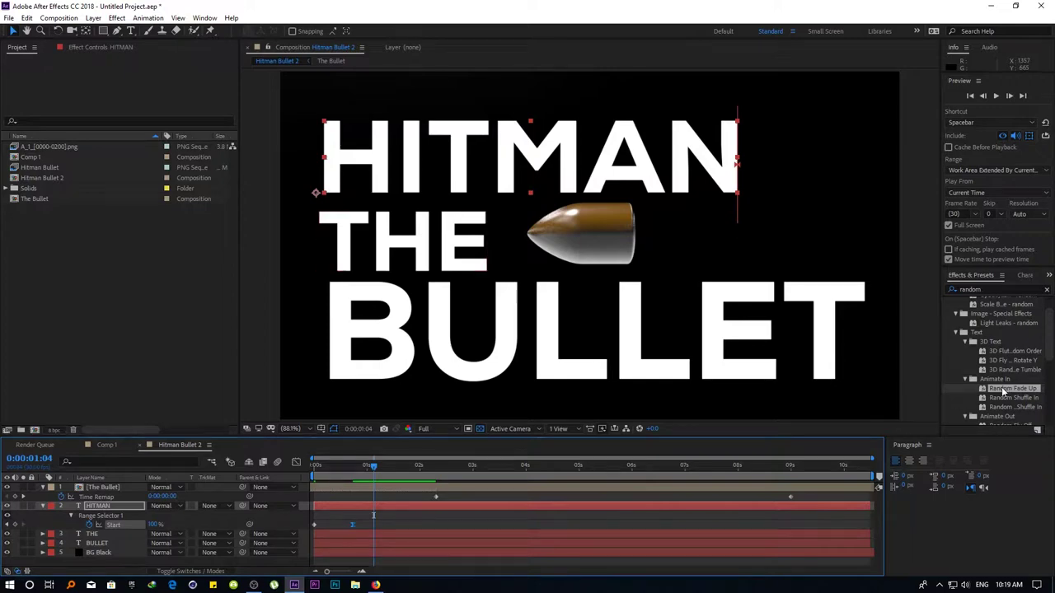
Apply Random Fade Up to THE and retime its reveal to start around 1:04
left_click_drag(1004, 388, 361, 537)
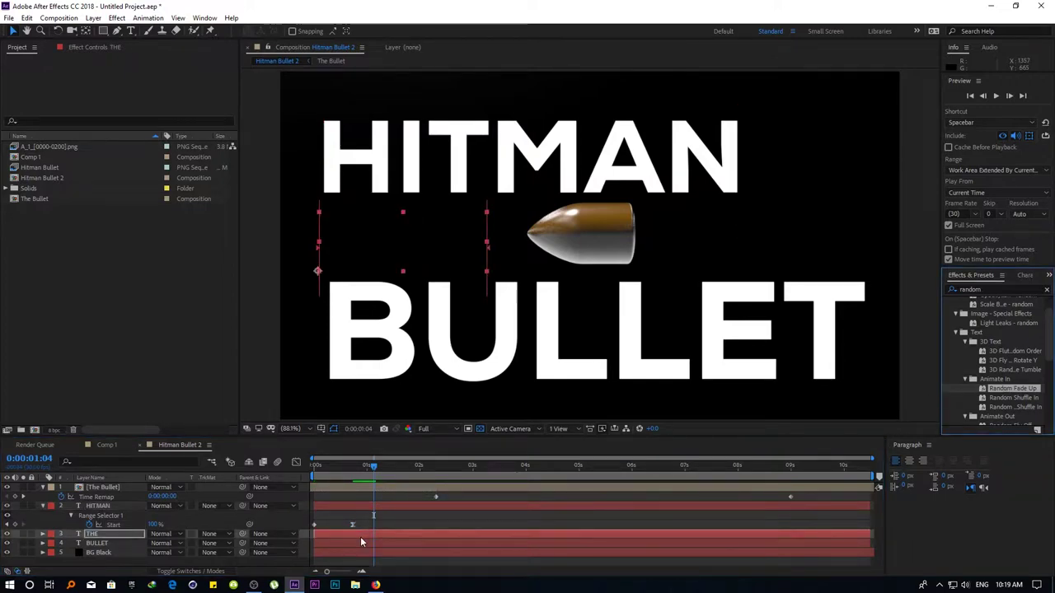
left_click(355, 540)
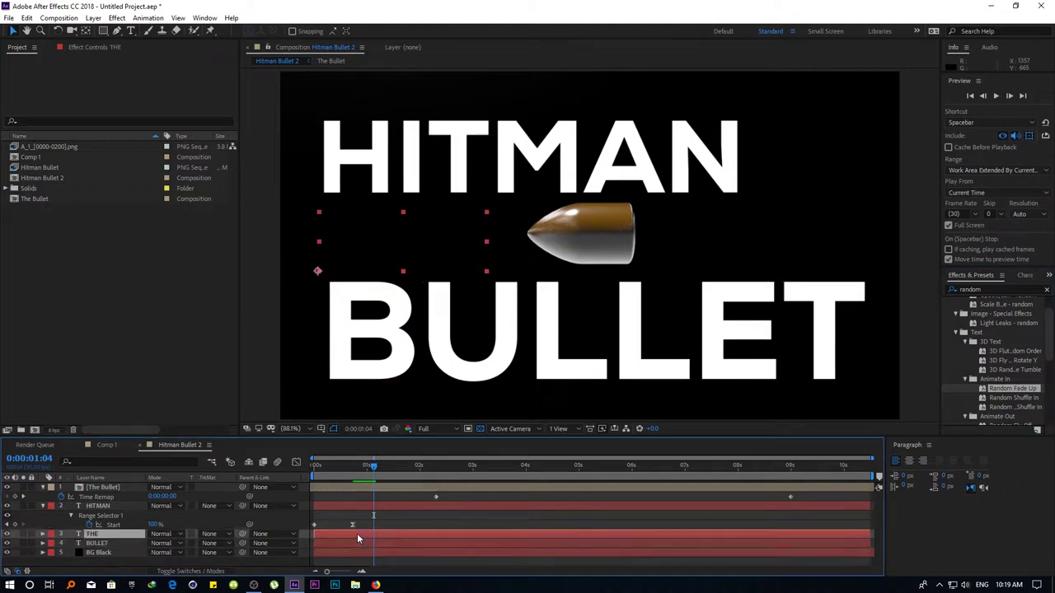
key("u")
left_click_drag(373, 556, 345, 559)
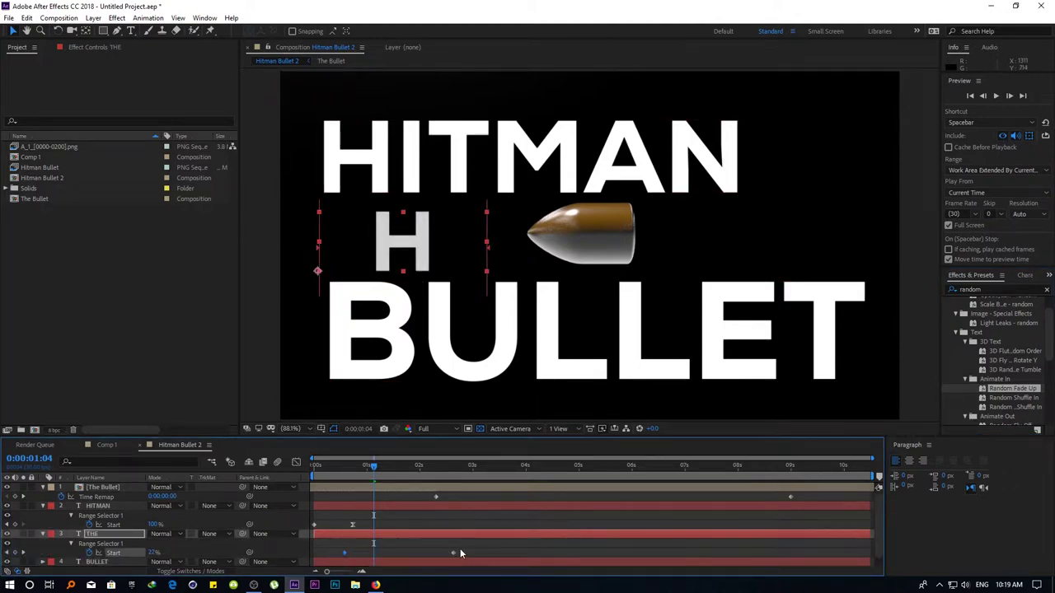
left_click_drag(453, 558, 386, 555)
Adjust BULLET's Start keyframes, then play a full-screen preview from the beginning
left_click(410, 558)
scroll(409, 554, "down", 1)
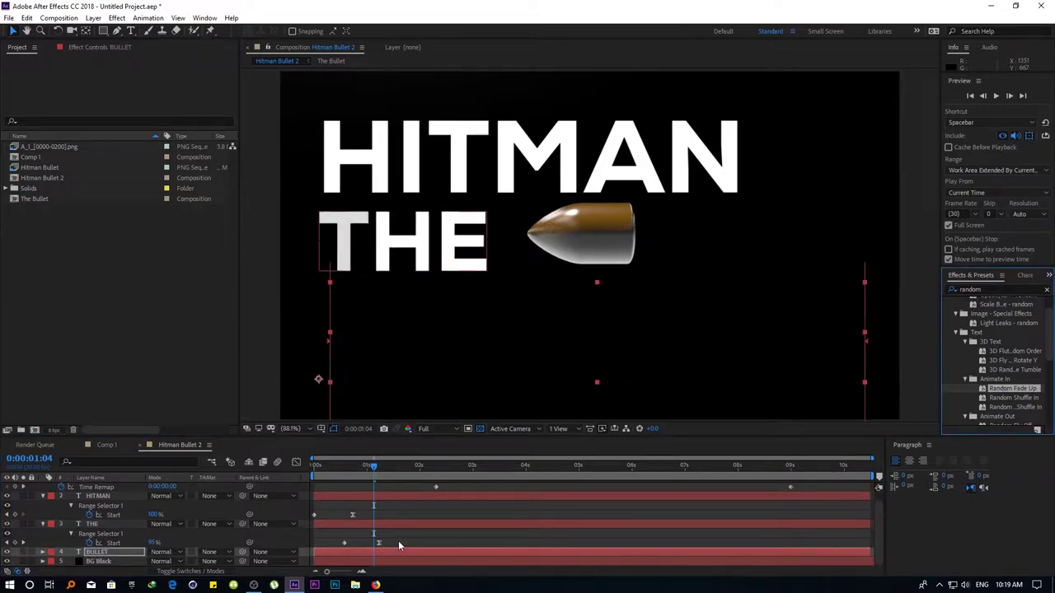
key("u")
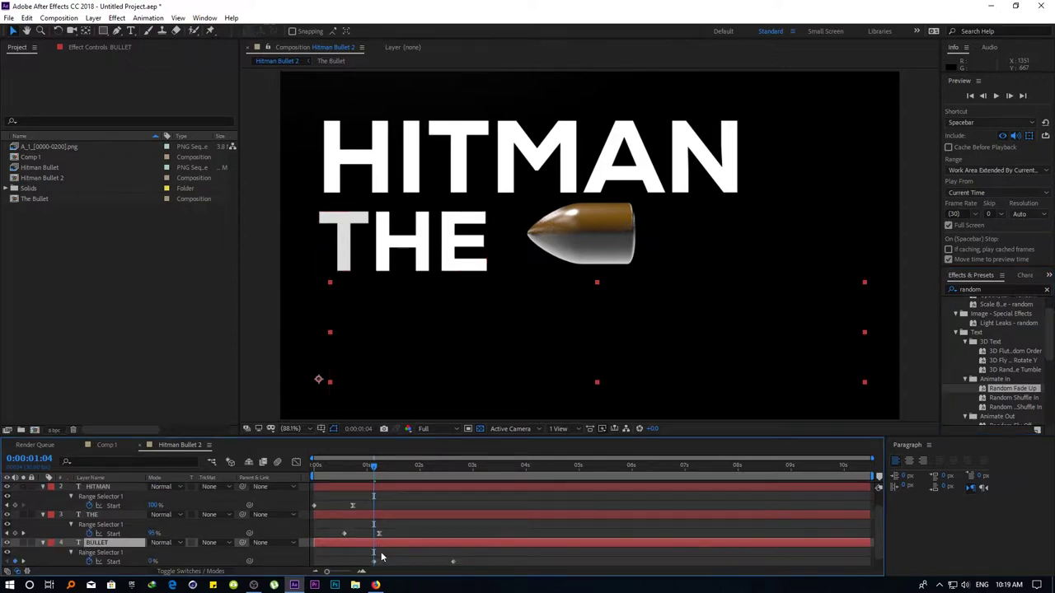
scroll(429, 556, "down", 1)
left_click(374, 554)
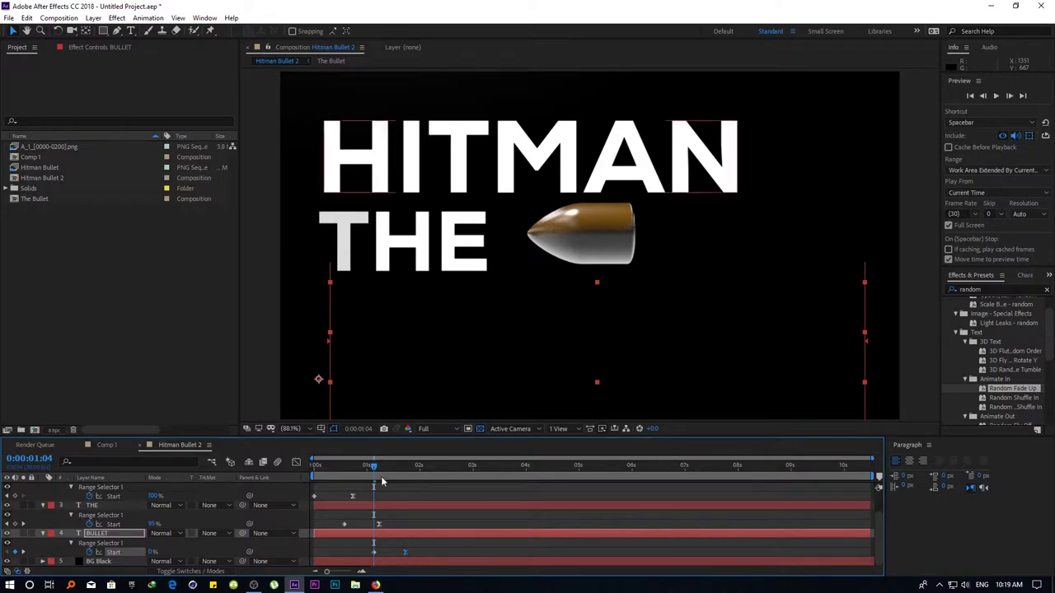
left_click_drag(375, 466, 280, 466)
key("space")
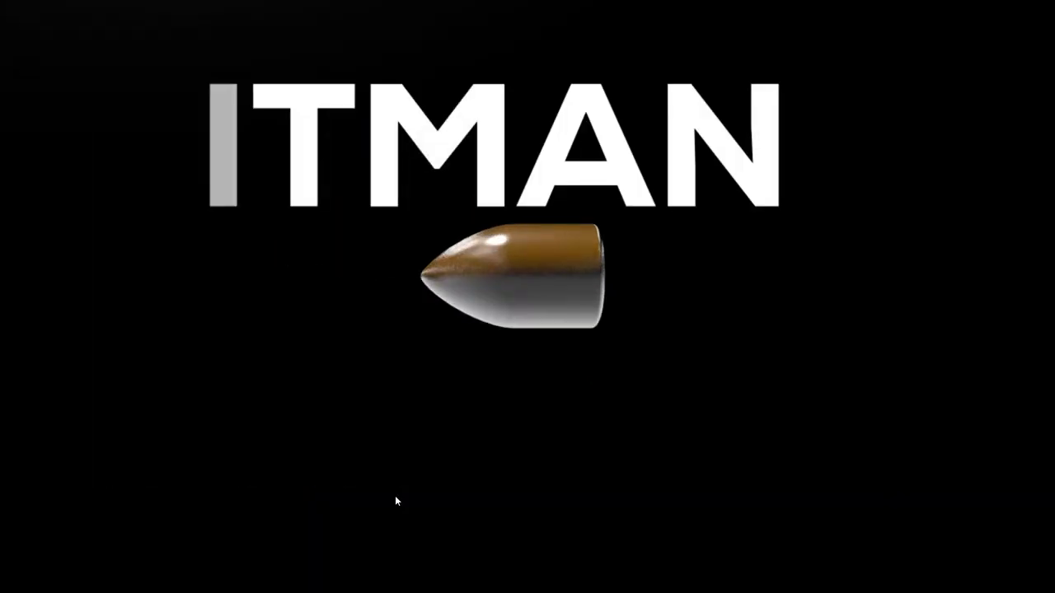
Stop the preview, check the staggered title reveal, collapse all five layers, and start a file import
key("space")
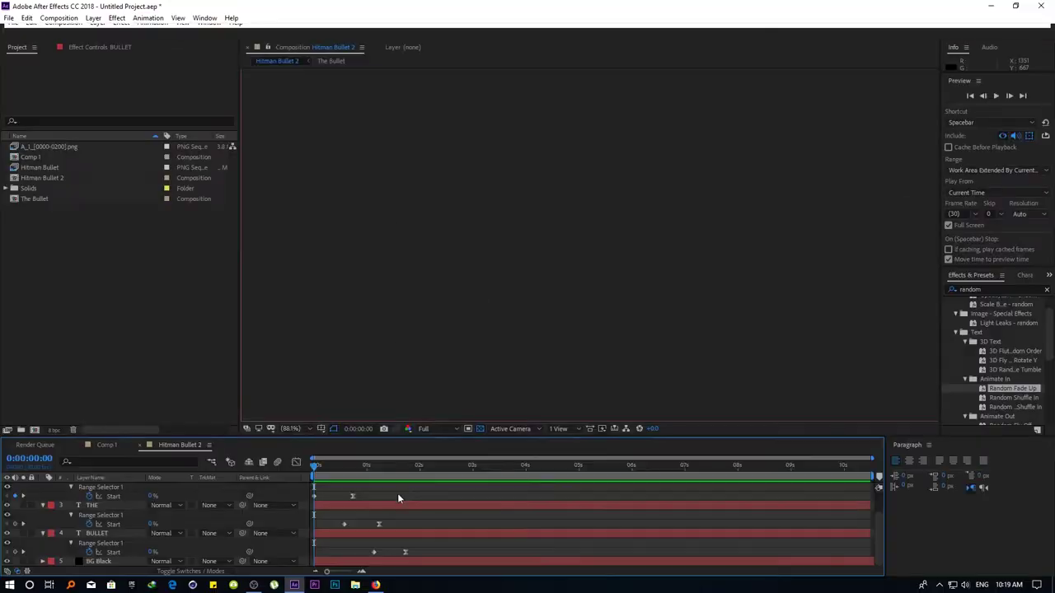
left_click_drag(320, 468, 430, 467)
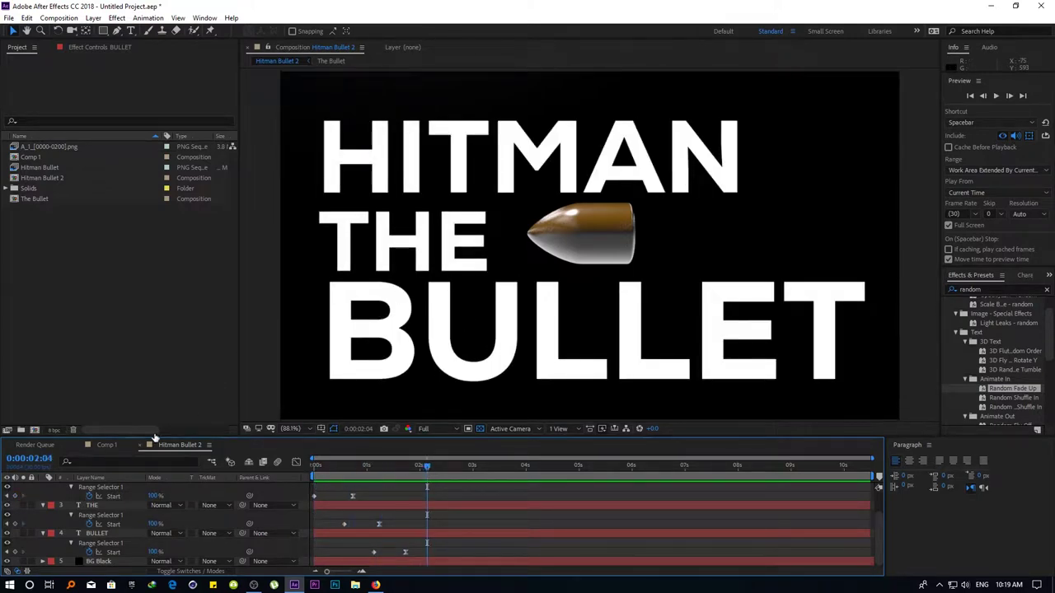
left_click(64, 492)
key("ctrl+a")
key("u")
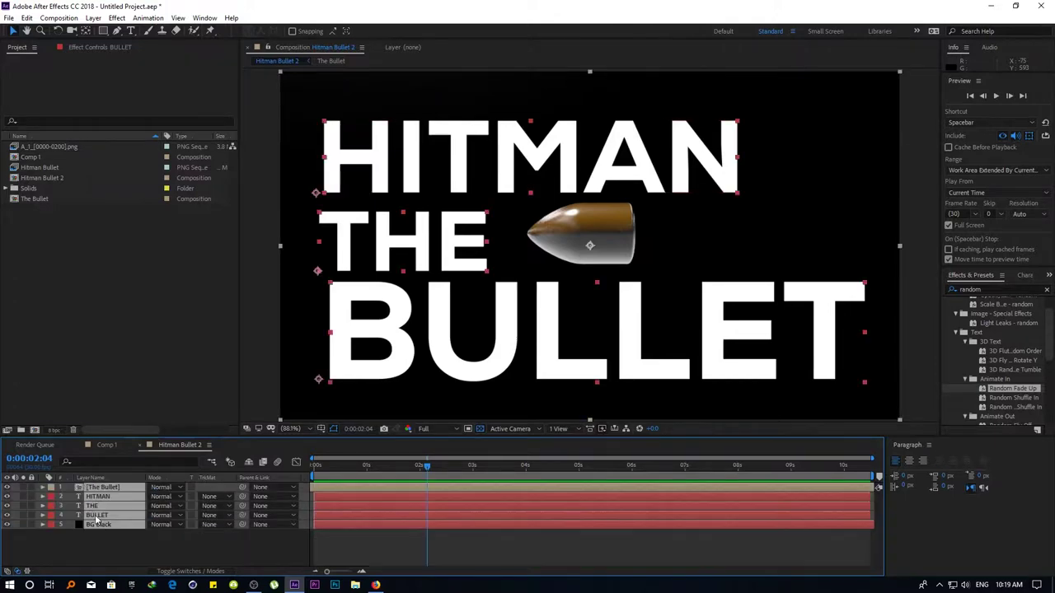
left_click(109, 548)
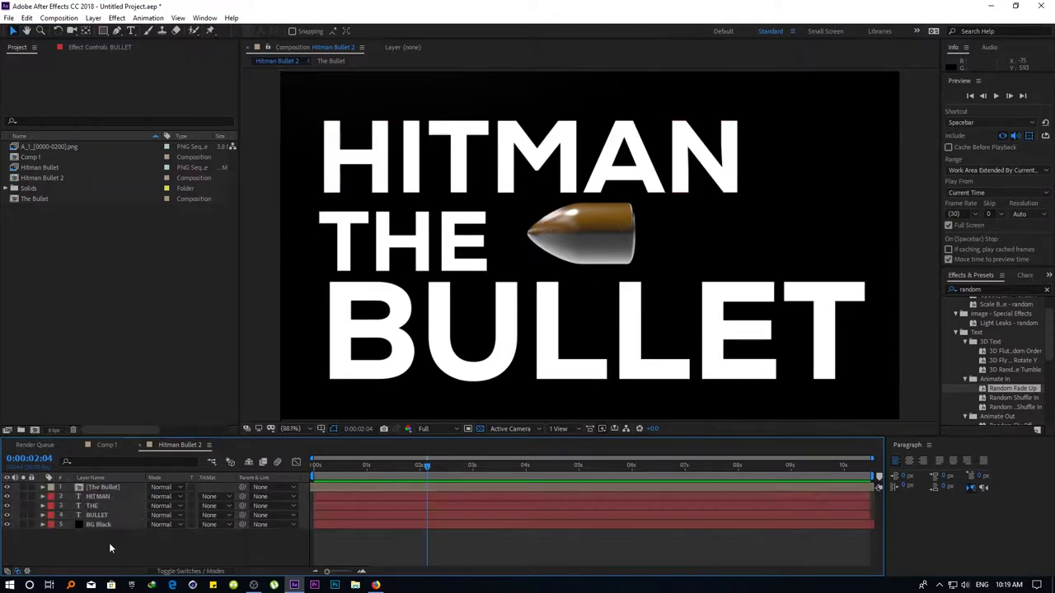
double_click(68, 279)
Import The Bullet.aec from the Design Academy folder and open The Bullet composition
left_click(247, 26)
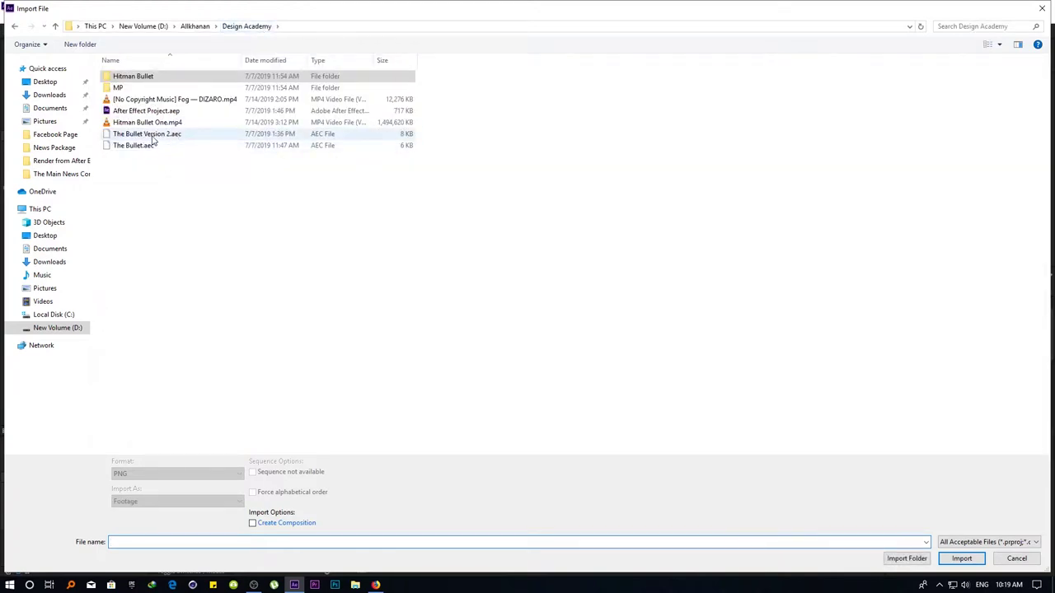
double_click(144, 145)
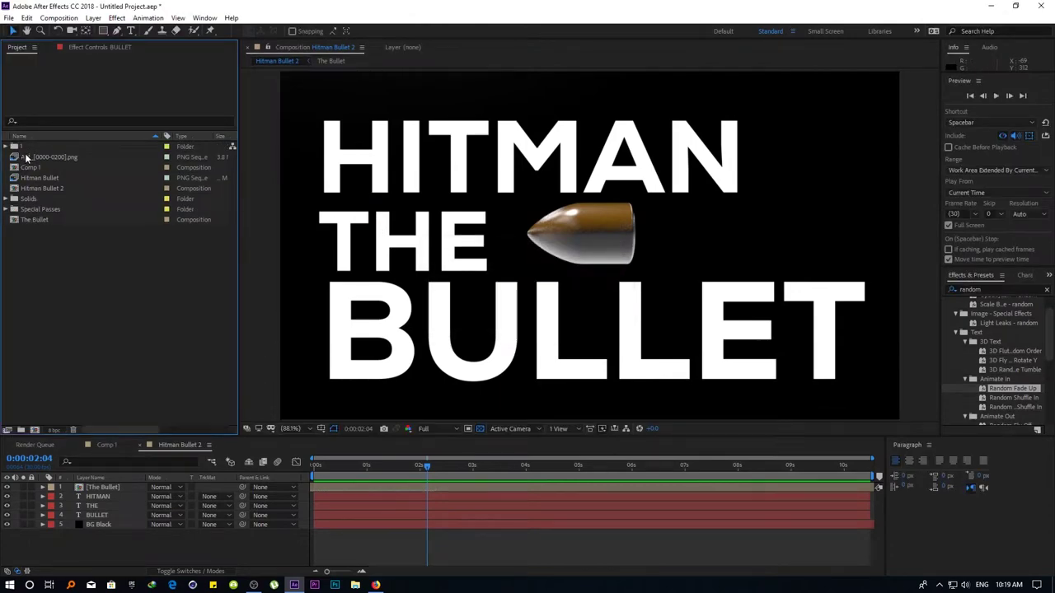
double_click(37, 219)
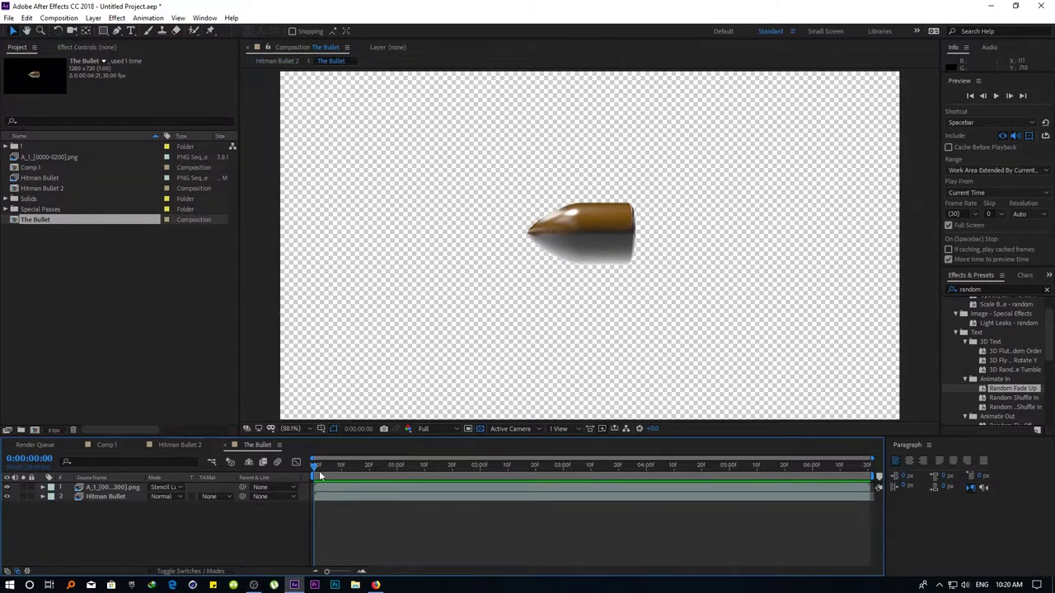
Open The Bullet composition and scrub to 3:04 to view the shatter
double_click(33, 189)
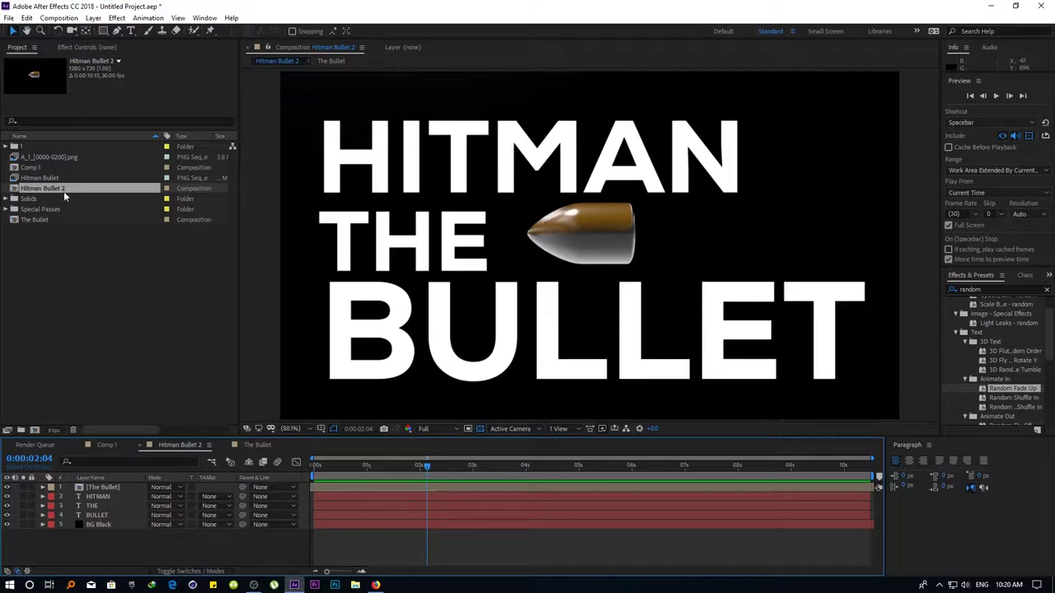
double_click(30, 168)
left_click(30, 220)
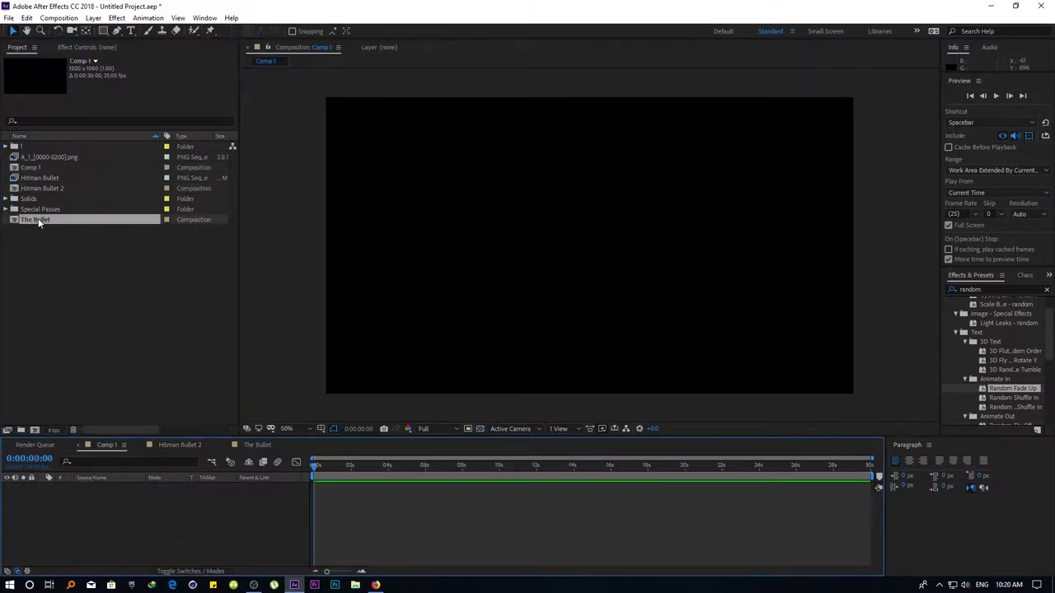
double_click(30, 220)
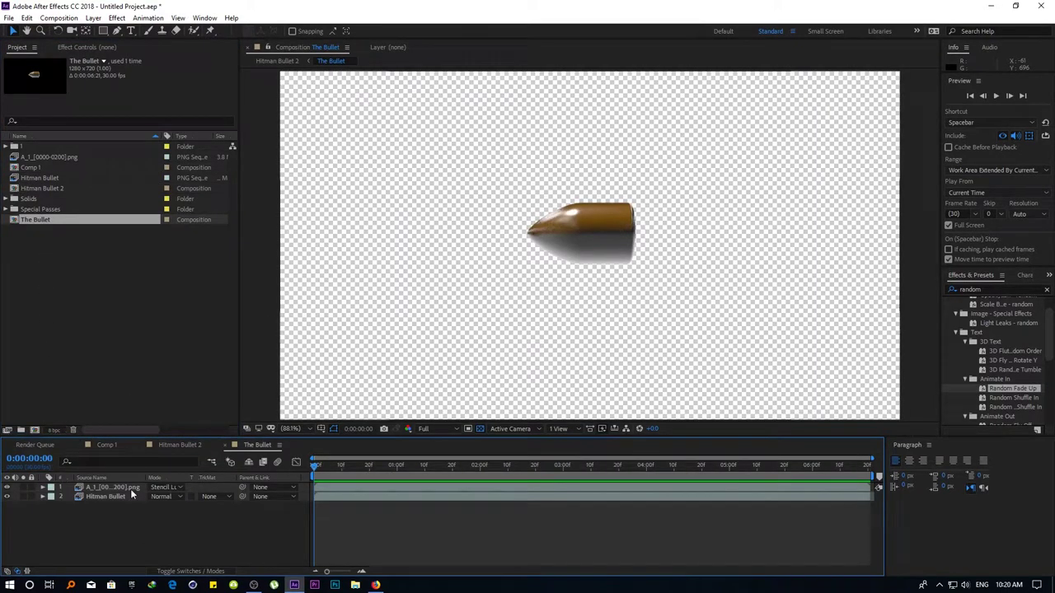
left_click_drag(315, 466, 562, 466)
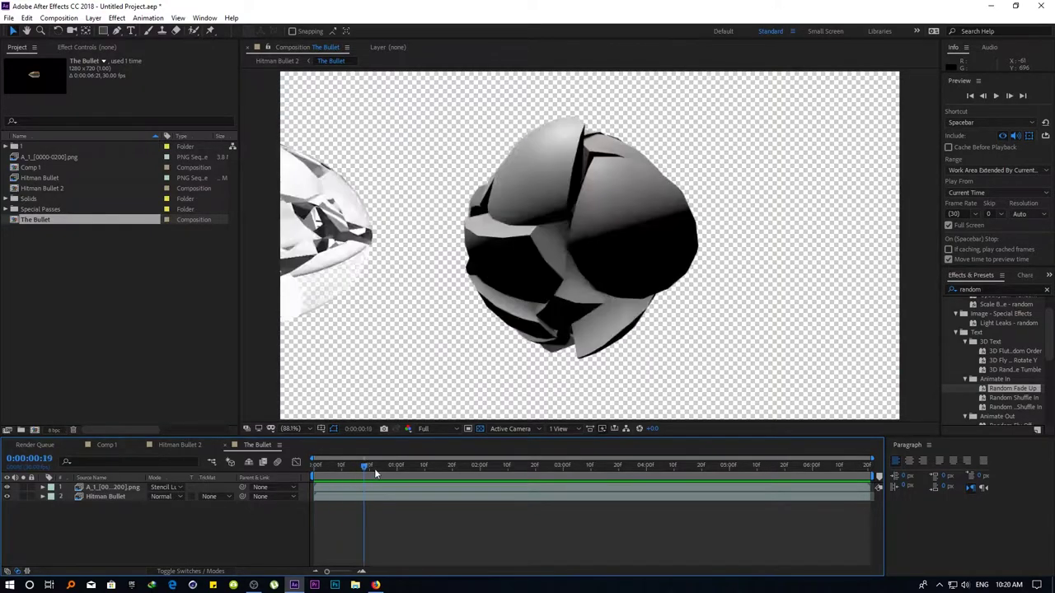
Reimport the C4D scene and inspect the new 1, Special Passes and Solids folders
double_click(120, 303)
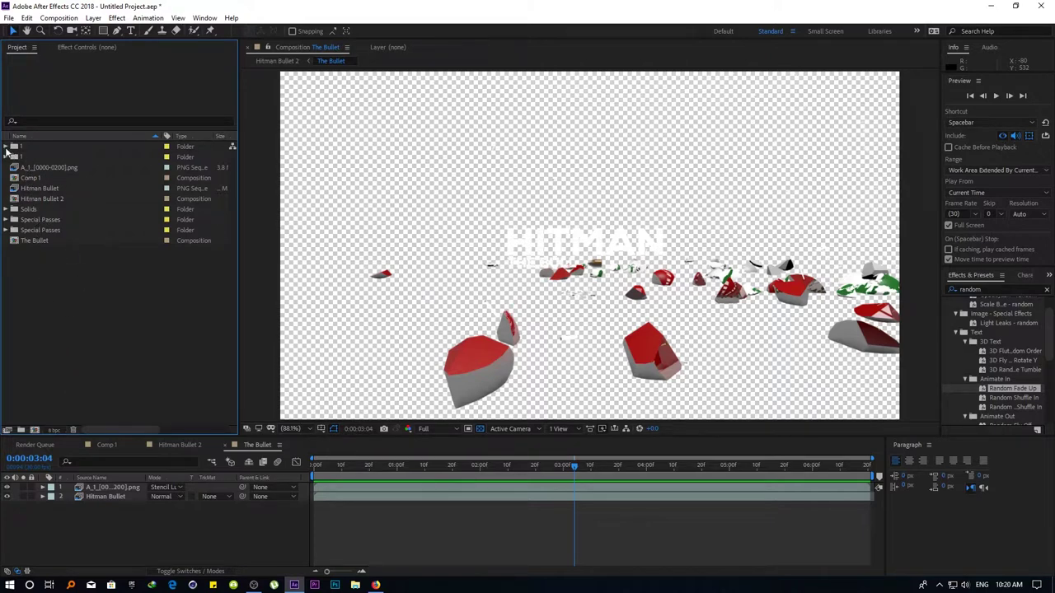
left_click(6, 157)
left_click(5, 157)
left_click(6, 222)
left_click(6, 220)
left_click(6, 211)
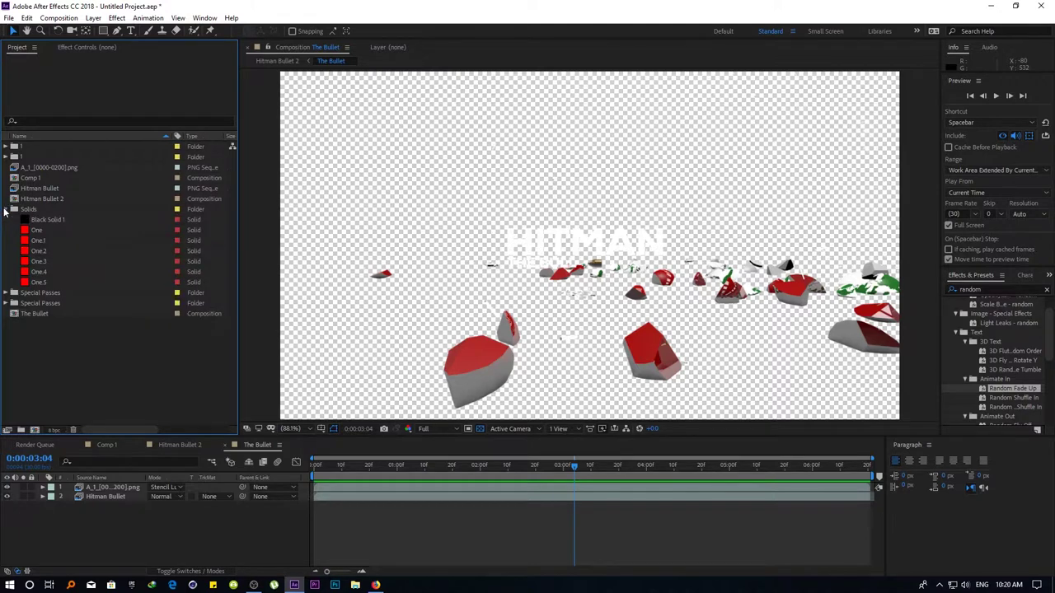
left_click(6, 211)
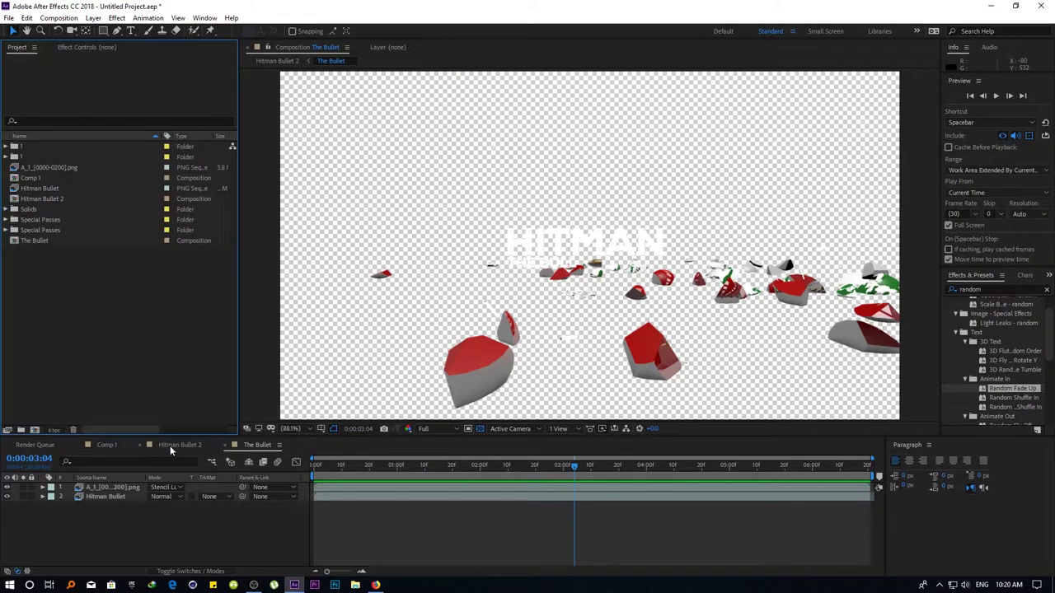
left_click(9, 17)
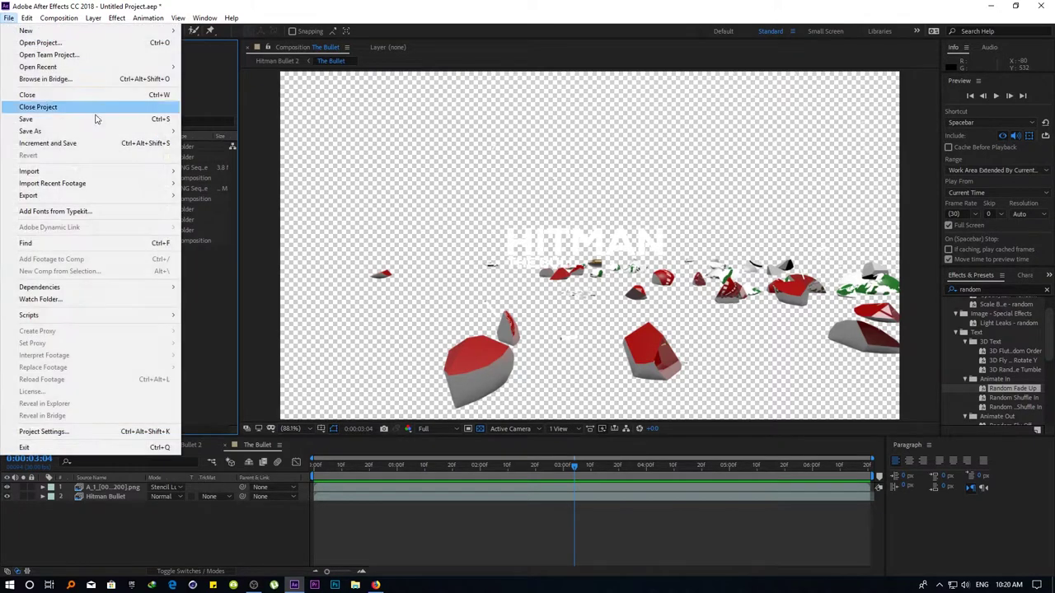
mouse_move(57, 173)
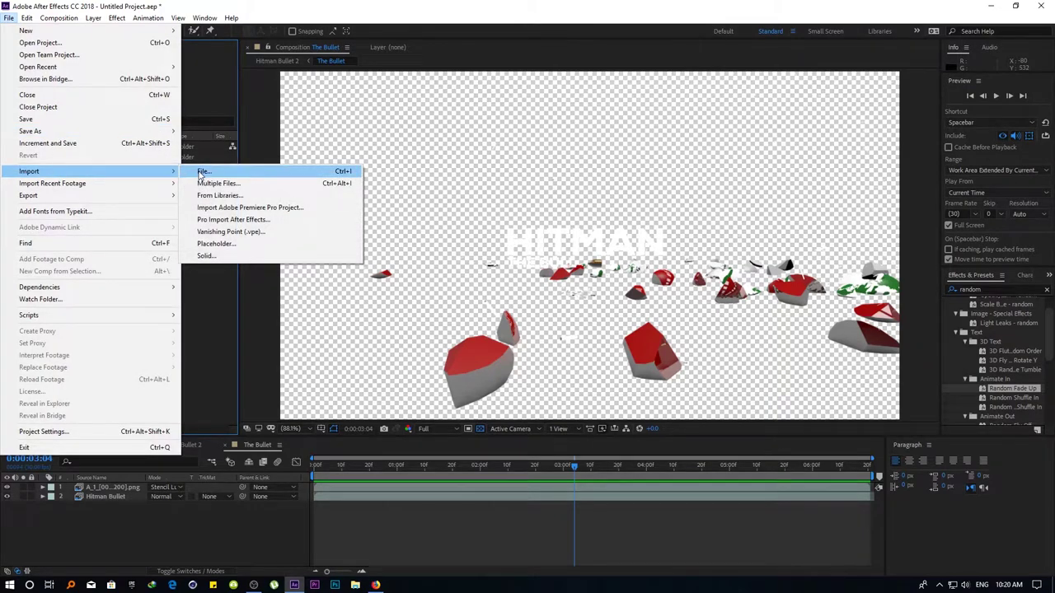
Browse the Hitman Bullet render folder in the Import File dialog without importing
left_click(202, 171)
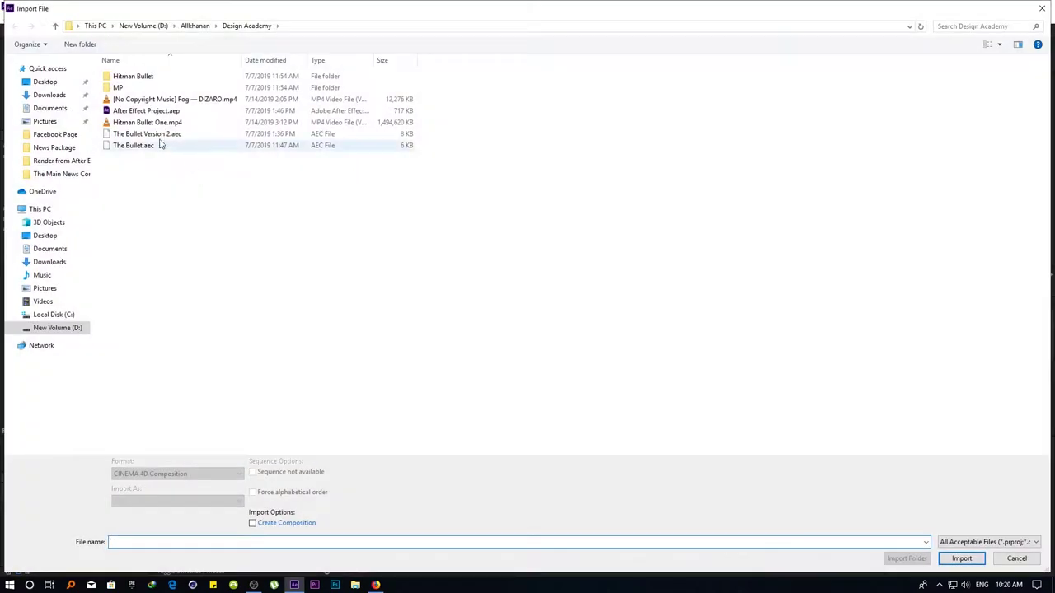
double_click(125, 76)
scroll(394, 379, "down", 5)
scroll(395, 338, "down", 5)
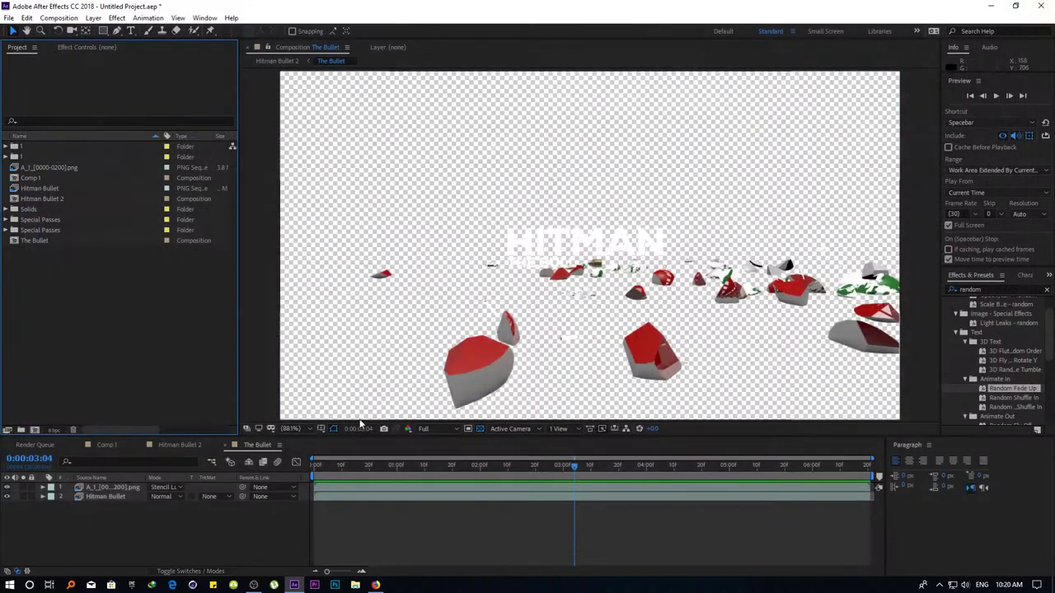
Return Hitman Bullet 2 to its first frame and turn off Full Screen previewing
left_click_drag(341, 465, 314, 467)
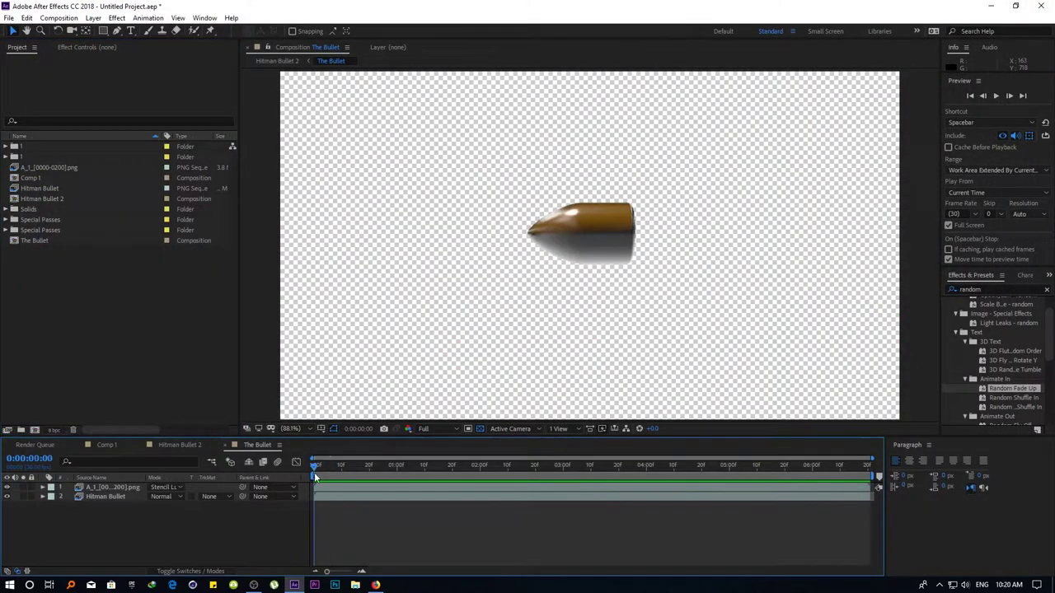
left_click(155, 446)
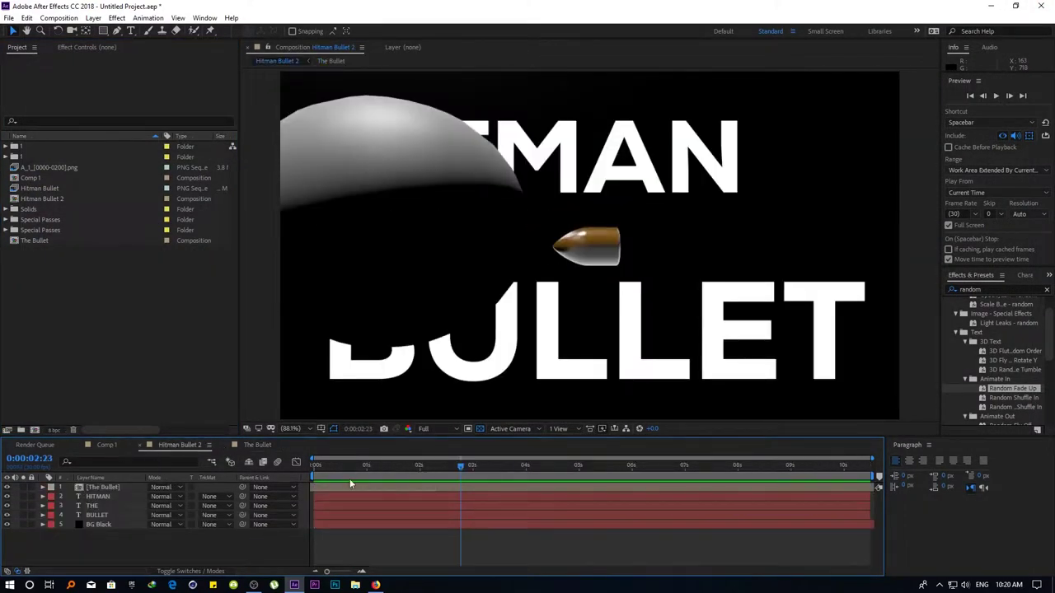
left_click_drag(354, 466, 229, 473)
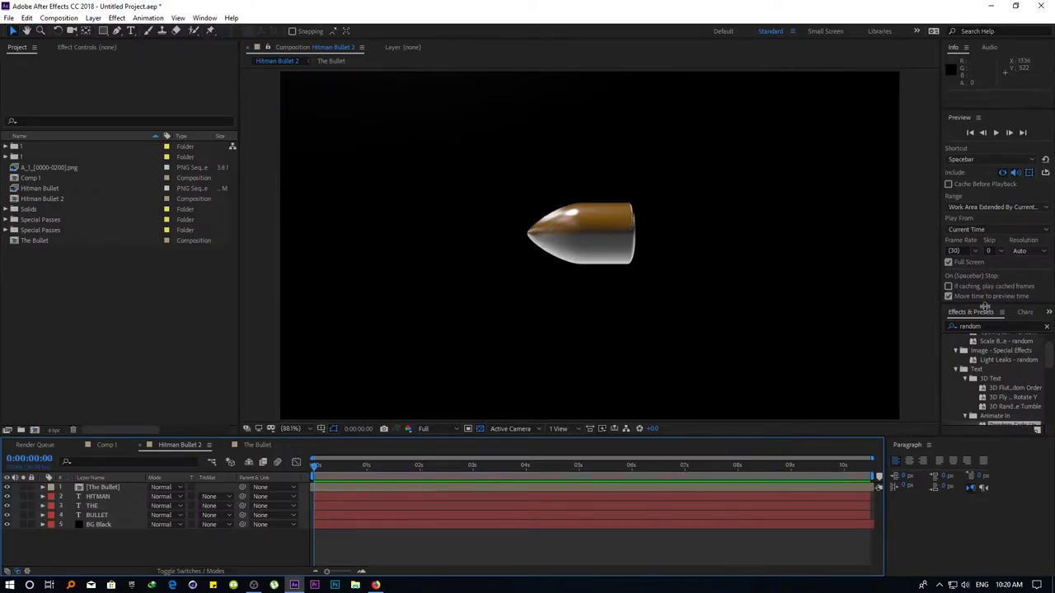
left_click_drag(989, 268, 986, 335)
left_click(970, 272)
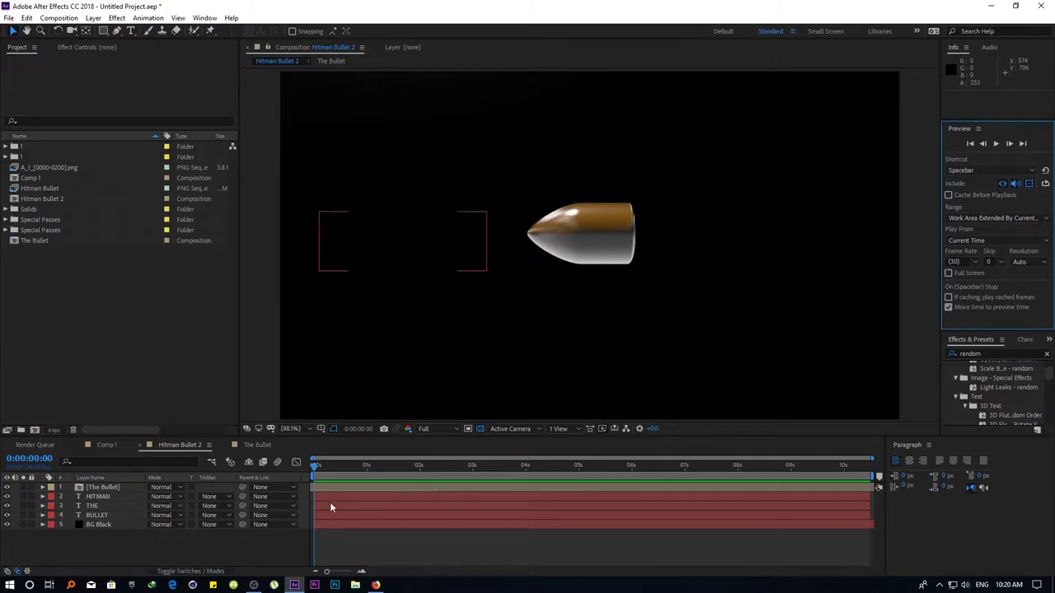
mouse_move(318, 467)
left_mouse_down()
mouse_move(382, 468)
mouse_move(325, 486)
mouse_move(631, 464)
left_mouse_up()
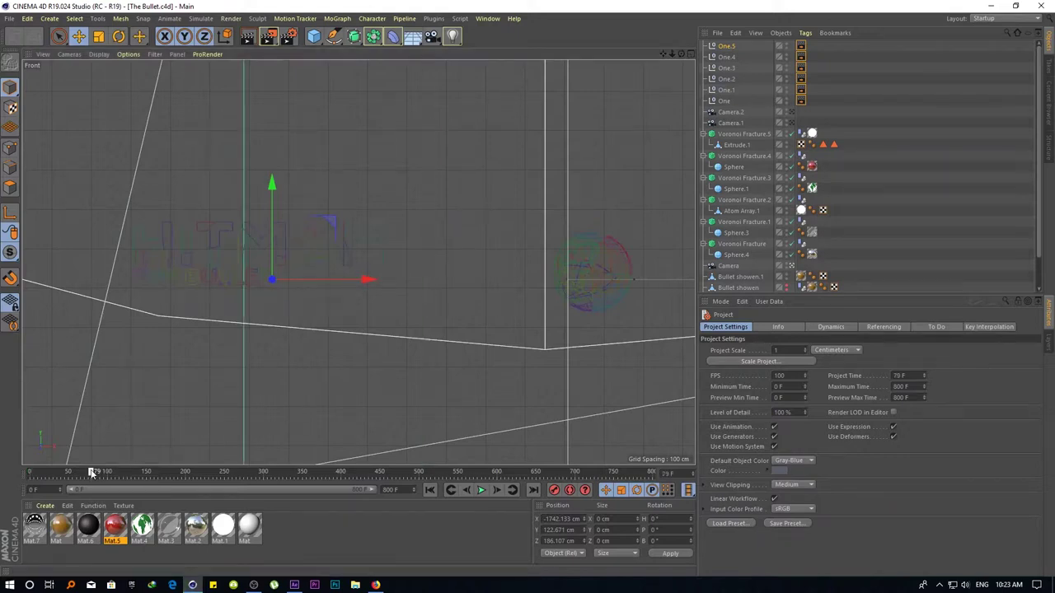
Scrub the scene to frame 205 and save it as The Bullet.c4d in Design Academy
left_click(42, 474)
left_click_drag(54, 474, 189, 474)
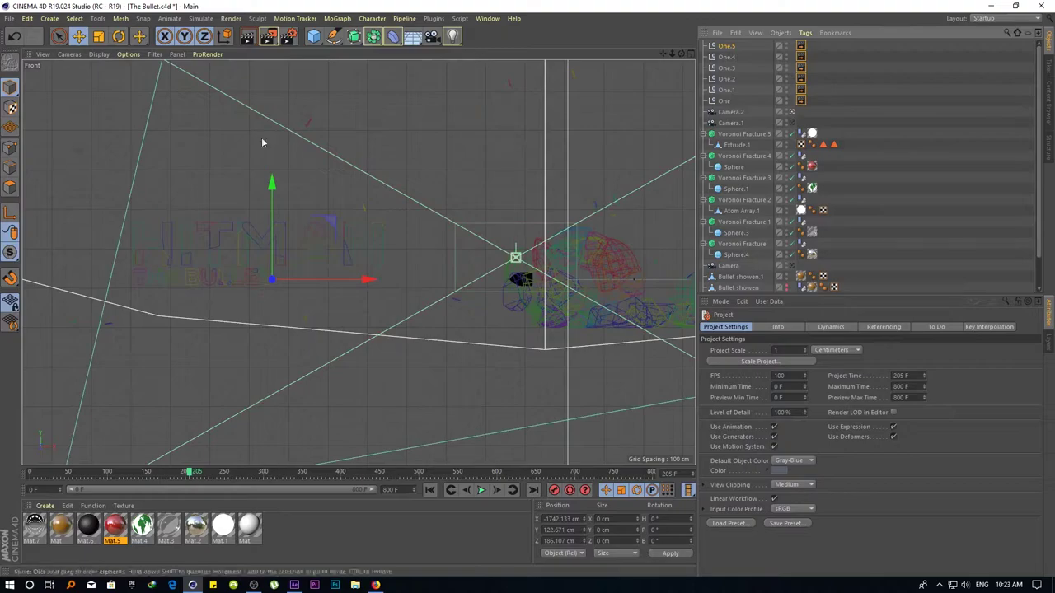
left_click(9, 19)
left_click(44, 119)
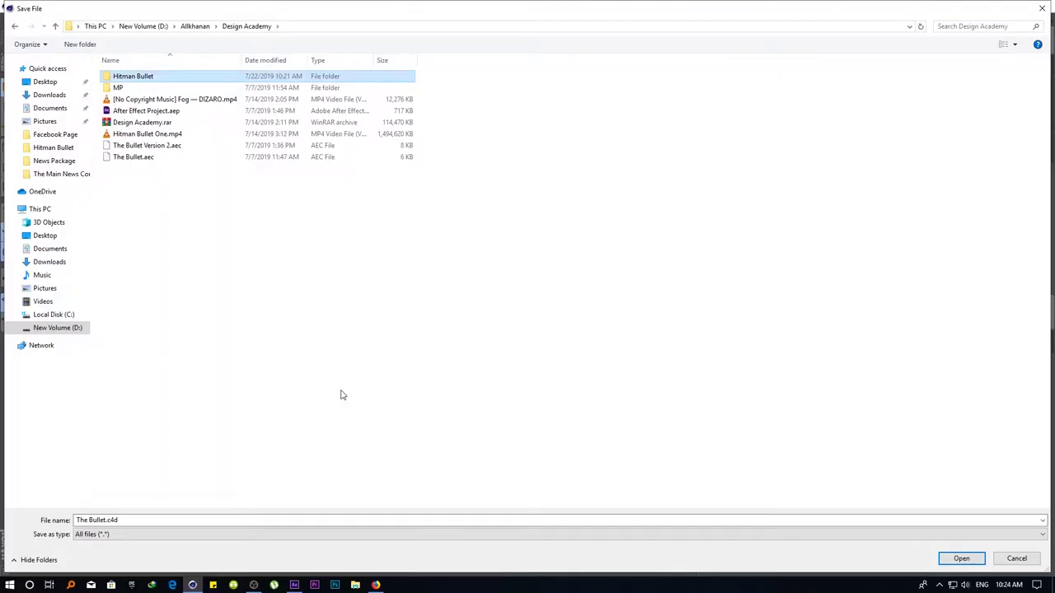
double_click(136, 76)
left_click(248, 26)
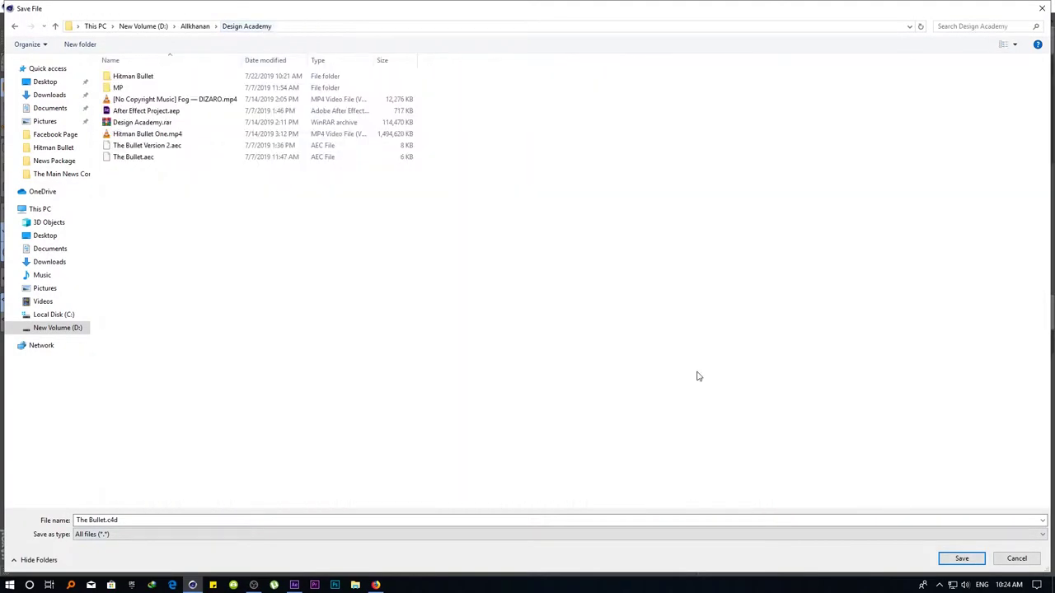
left_click(962, 560)
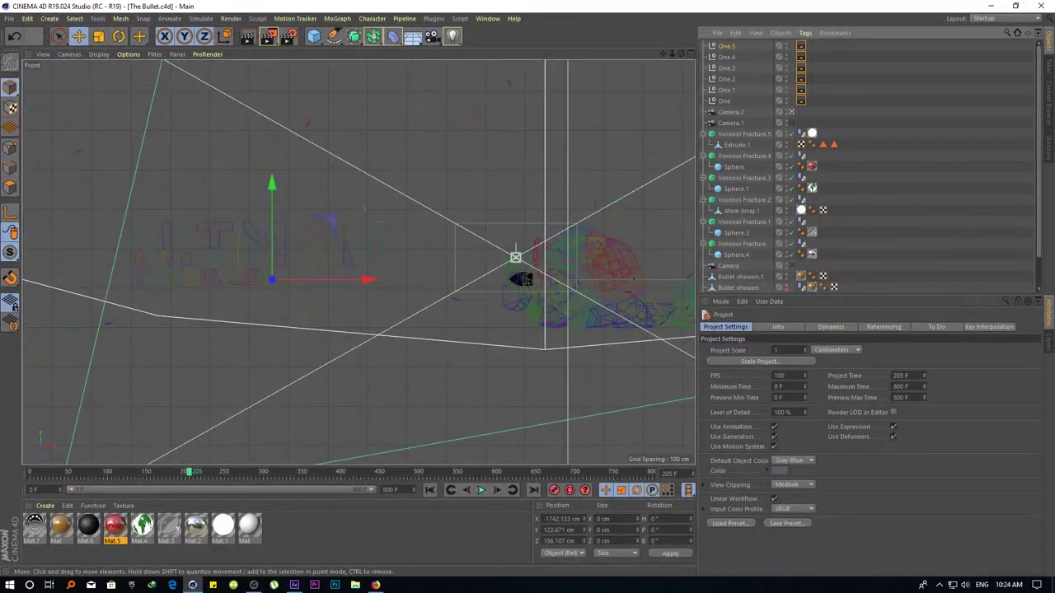
left_click(287, 36)
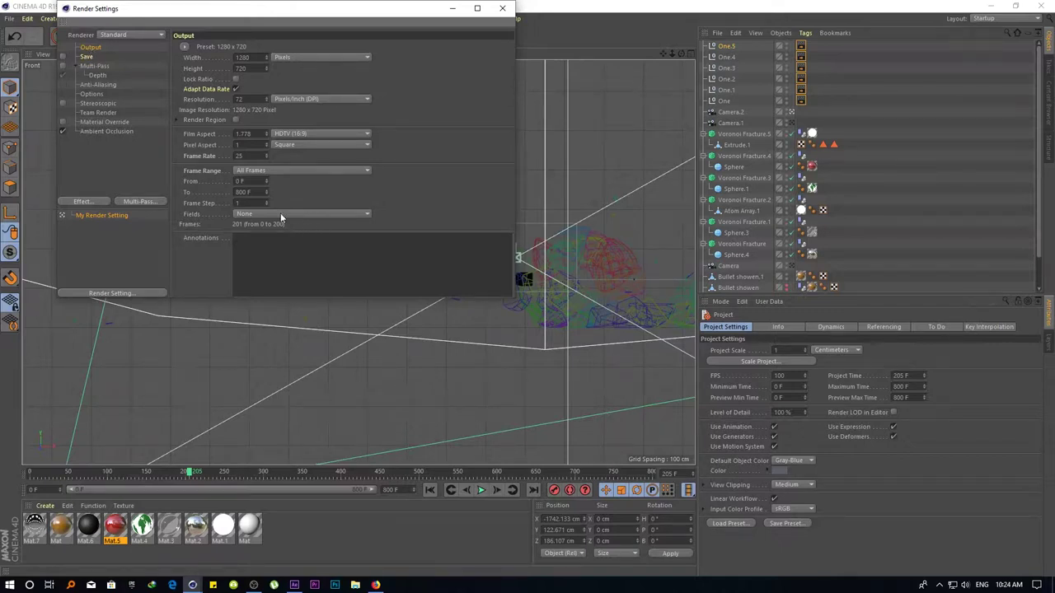
Export The Bullet.aec for After Effects with 3D data, overwriting the old copy
left_click(86, 57)
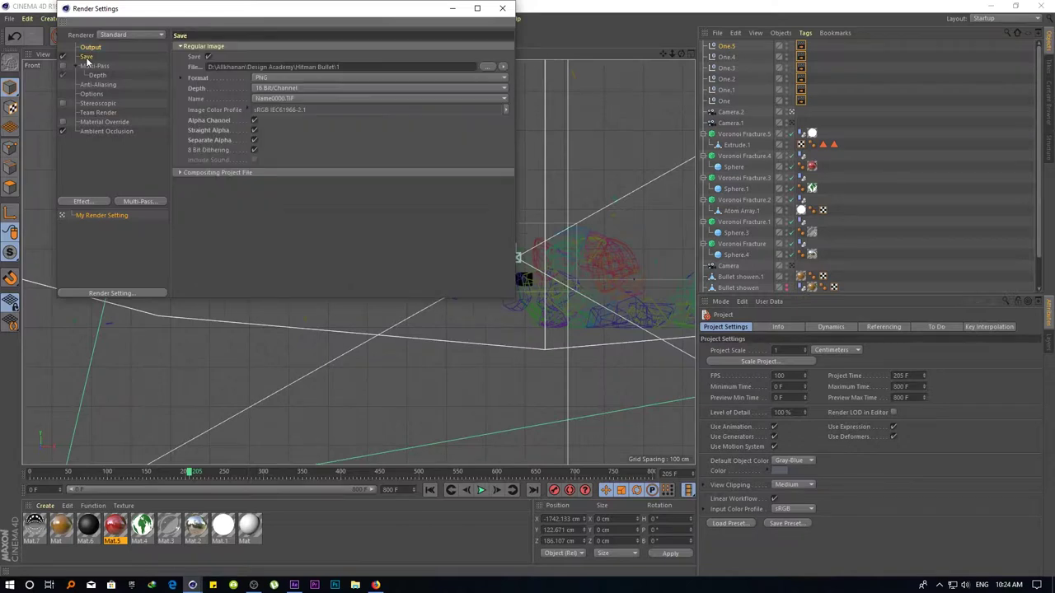
left_click(208, 56)
left_click(259, 174)
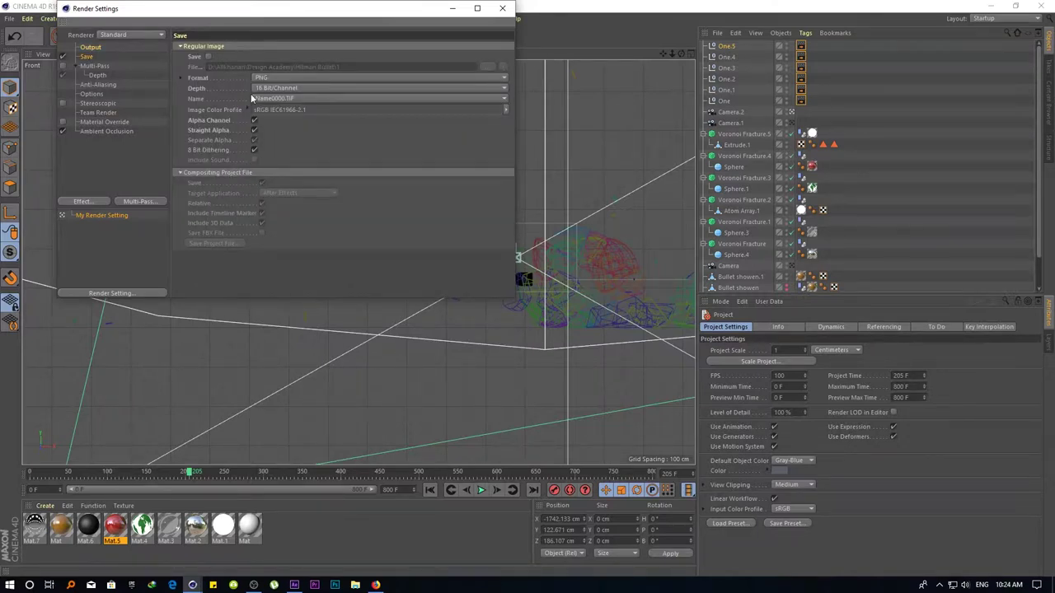
left_click(208, 57)
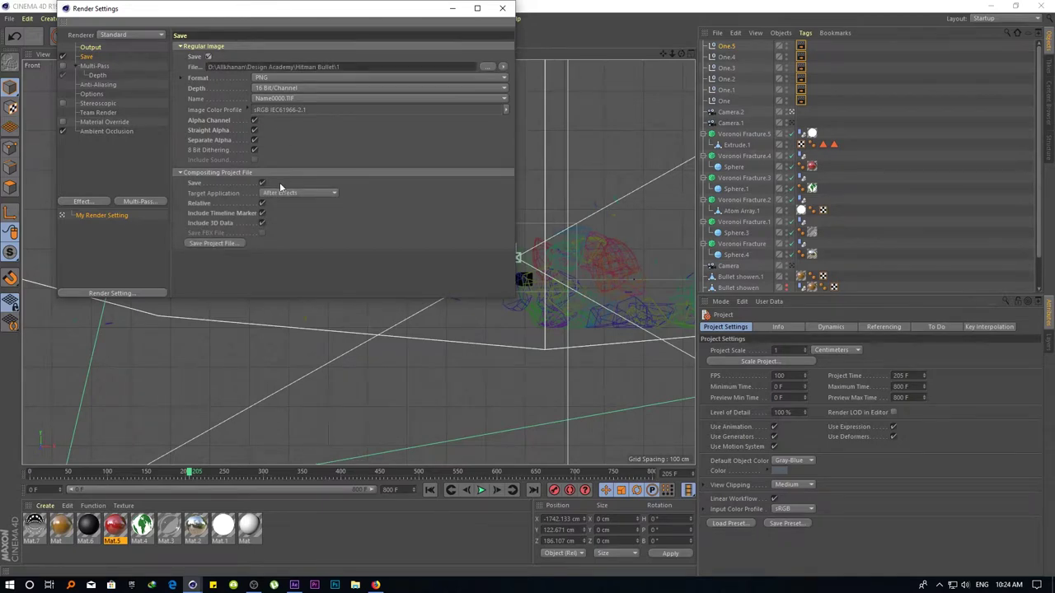
left_click(237, 243)
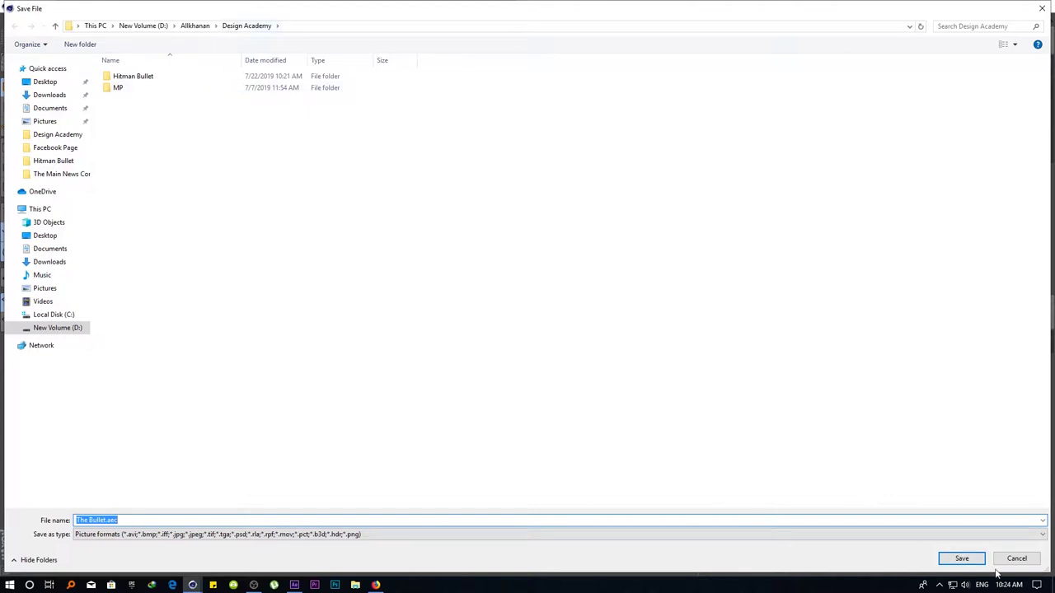
left_click(964, 563)
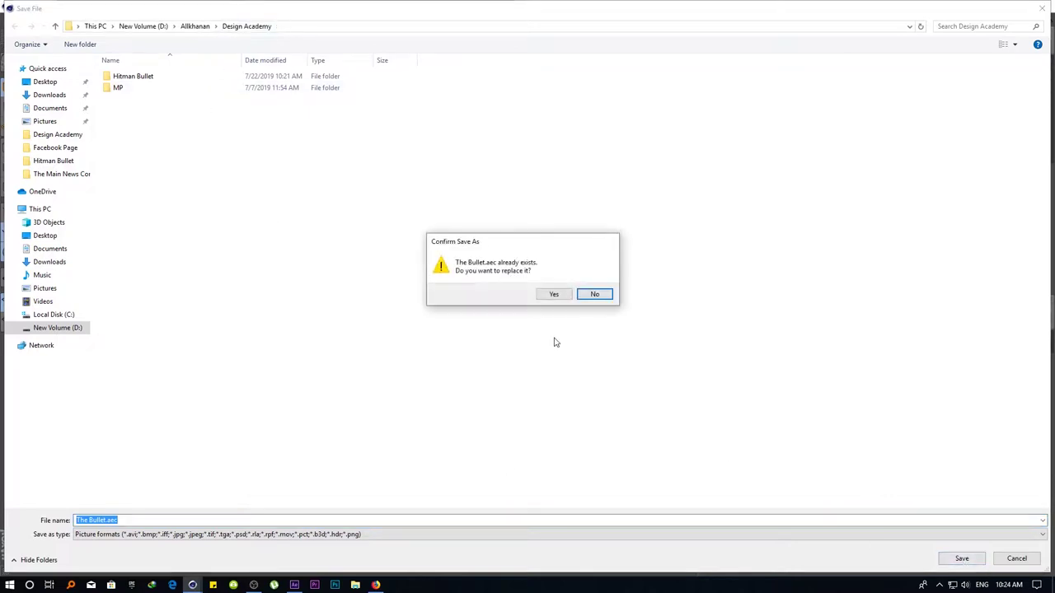
left_click(552, 298)
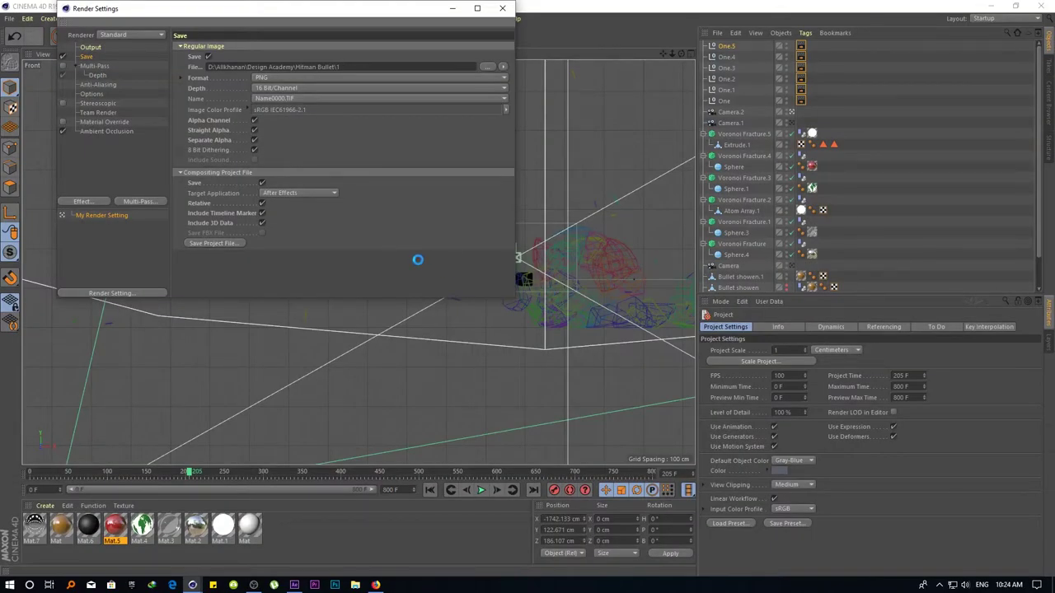
left_click(295, 585)
Import The Bullet.aec, sorted by date modified, and open its composition 1
double_click(122, 311)
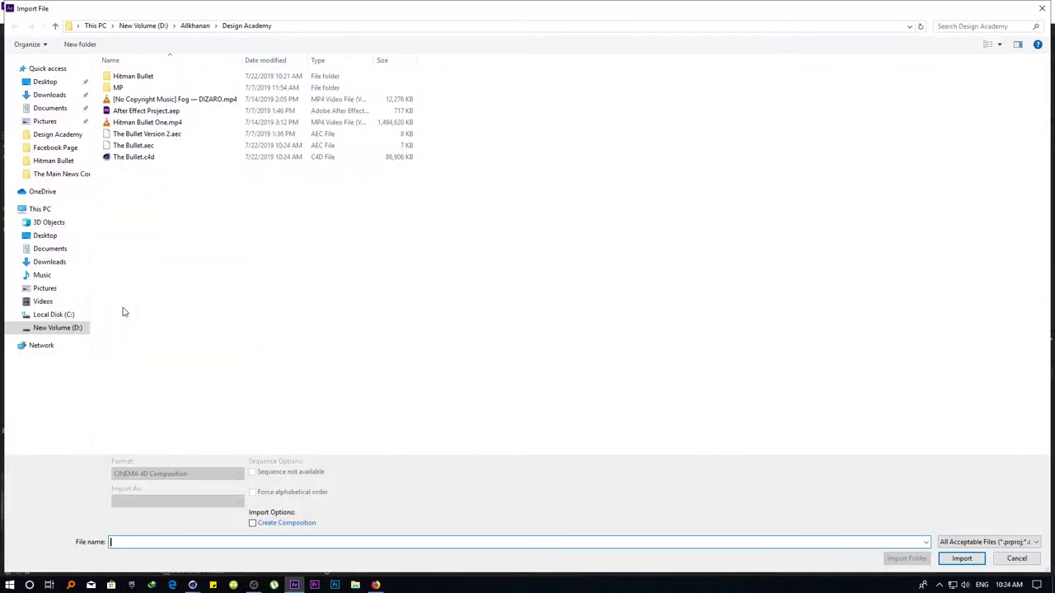
right_click(190, 241)
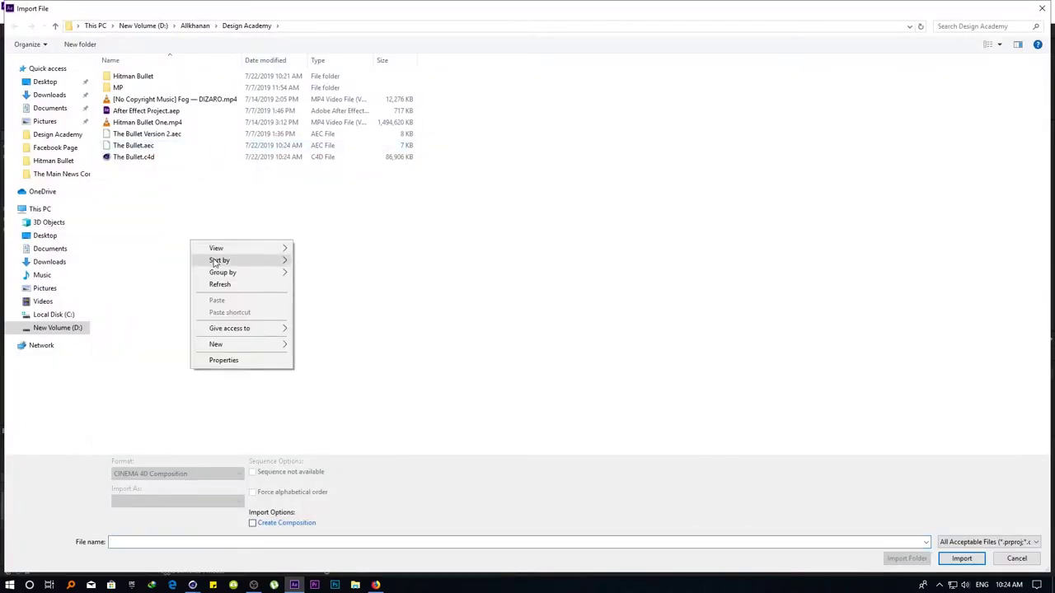
mouse_move(224, 258)
left_click(330, 273)
double_click(132, 76)
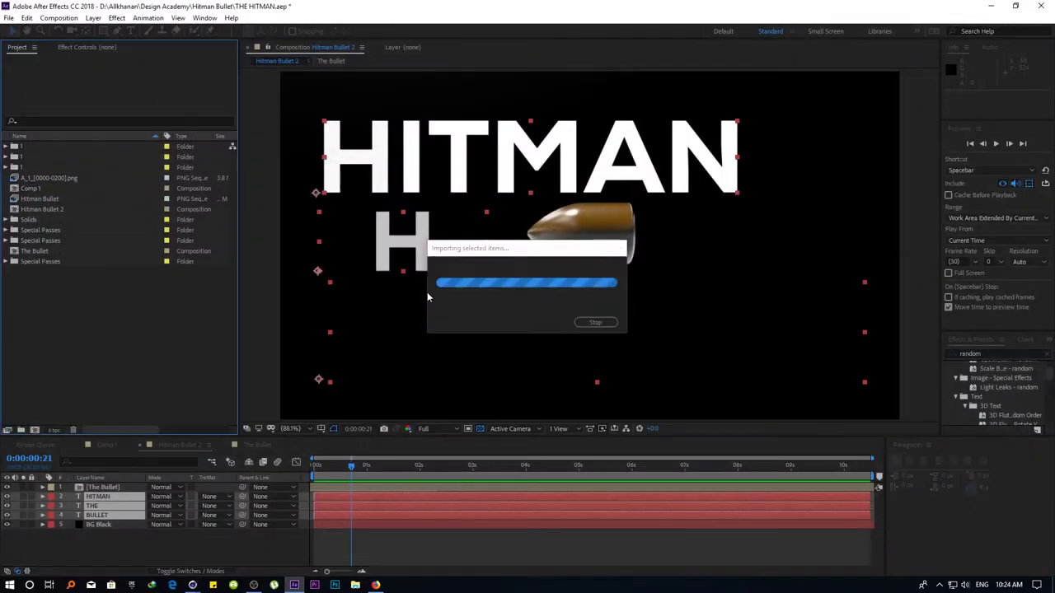
left_click(7, 147)
double_click(27, 157)
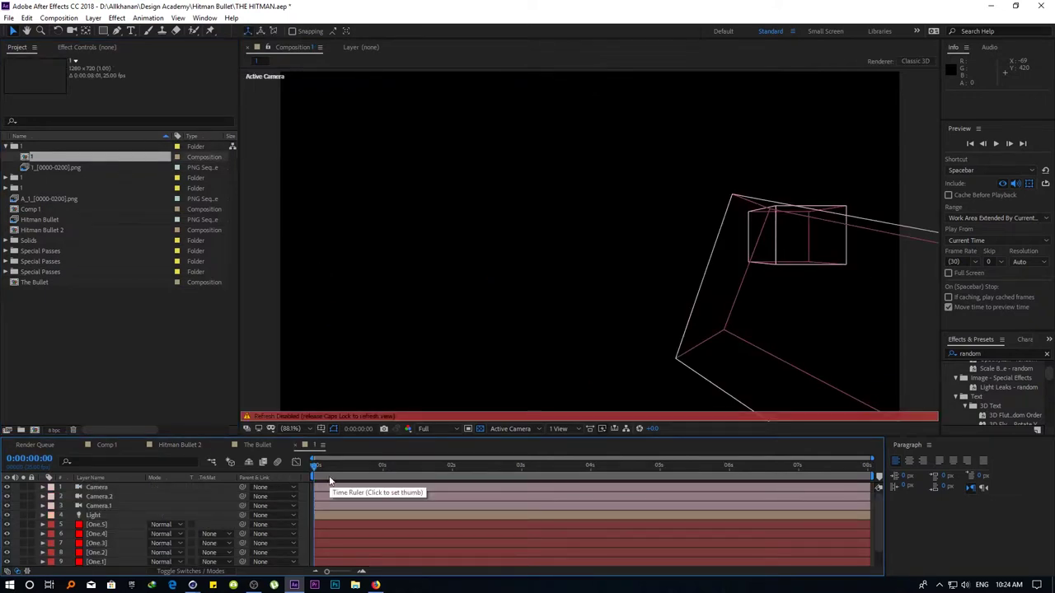
Restore live viewer refresh and switch off the Camera.1 layer's visibility
key("Caps_Lock")
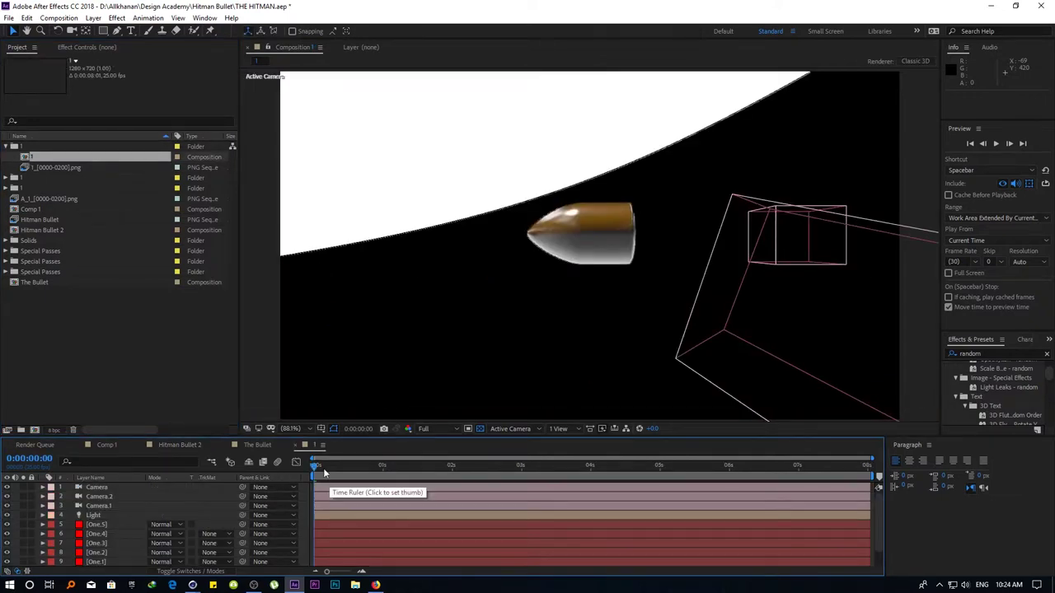
mouse_move(324, 472)
left_mouse_down()
mouse_move(680, 472)
mouse_move(466, 469)
left_mouse_up()
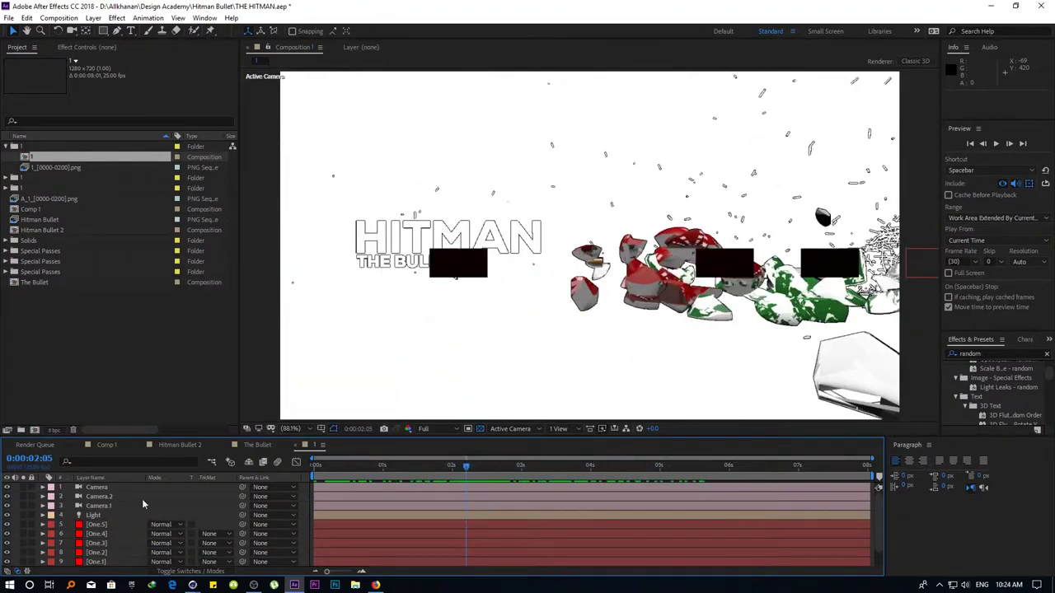
left_click(99, 506)
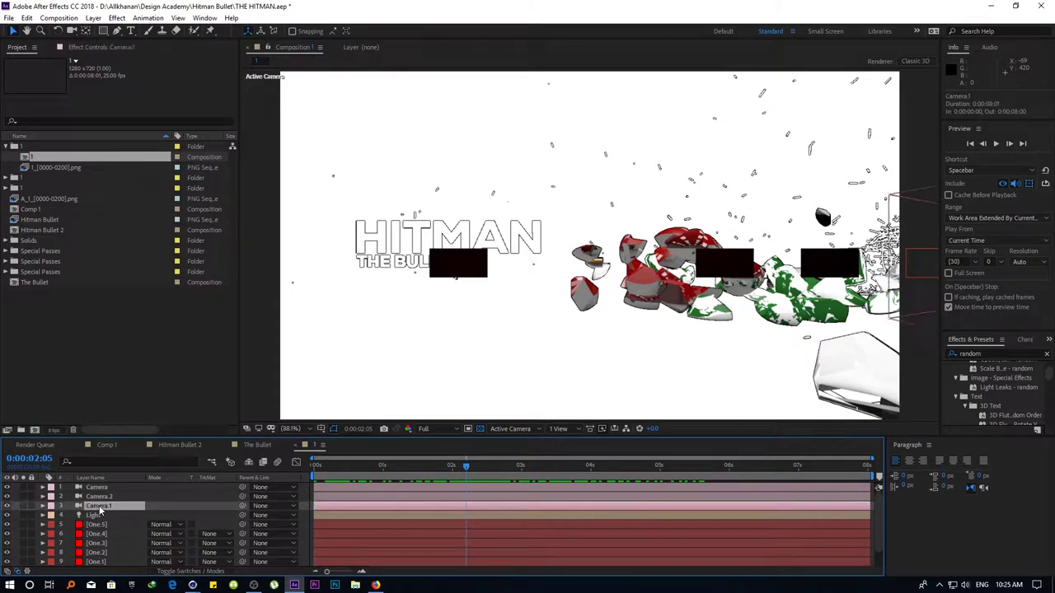
left_click(191, 571)
left_click(8, 506)
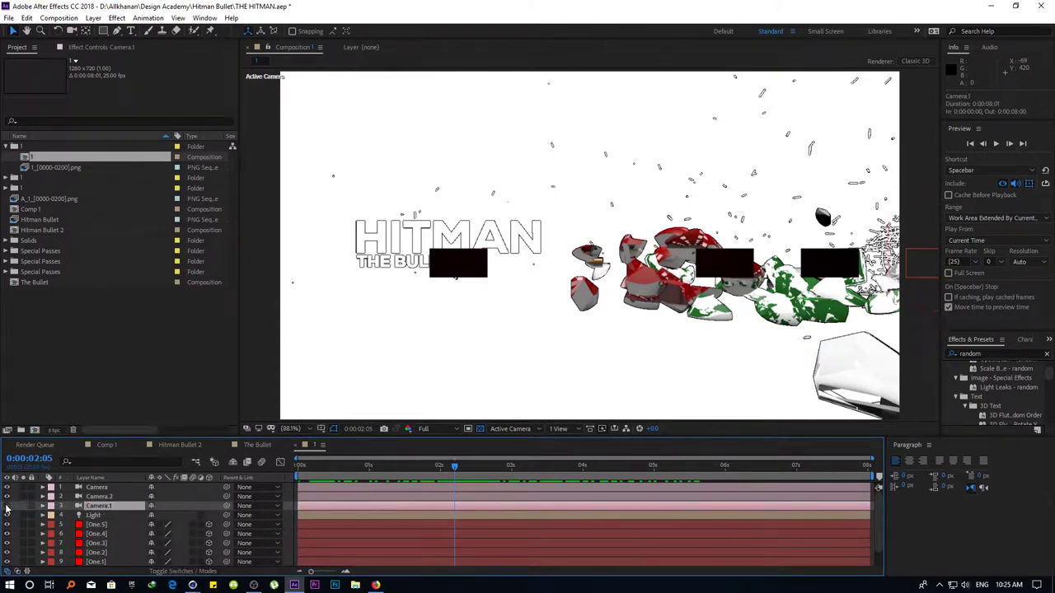
left_click(97, 487)
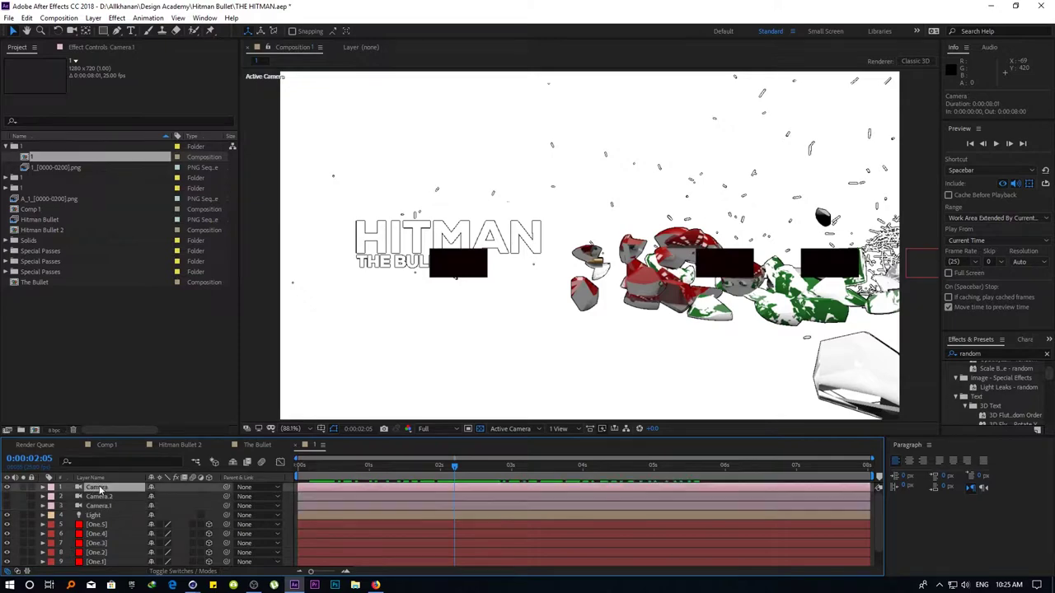
left_click_drag(303, 483, 576, 478)
Place the A_1_[0000-0200].png sequence above the 1_[0000-0200].png render layer
scroll(75, 537, "down", 2)
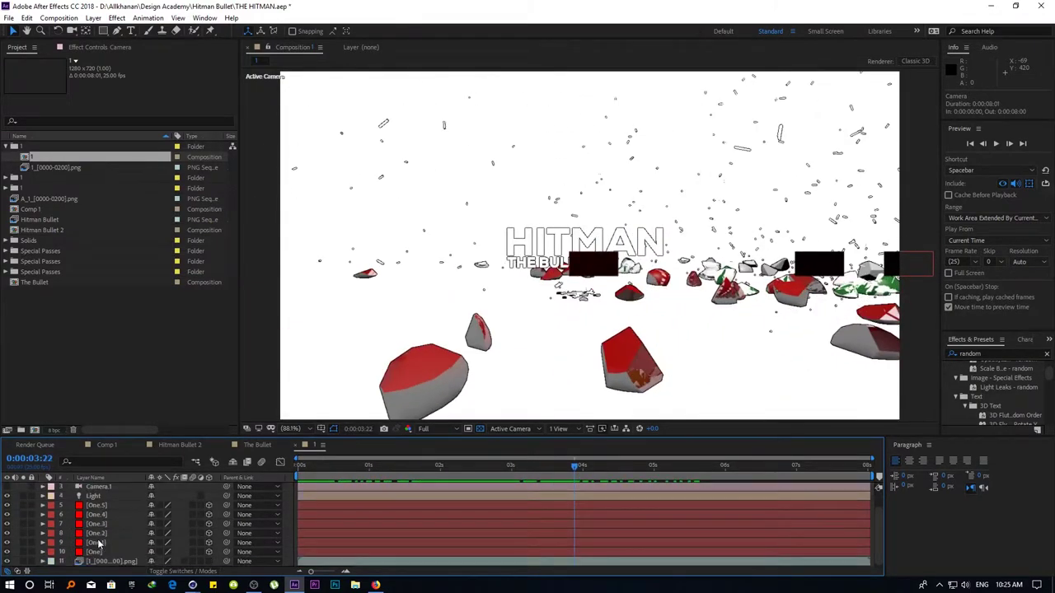
left_click(105, 561)
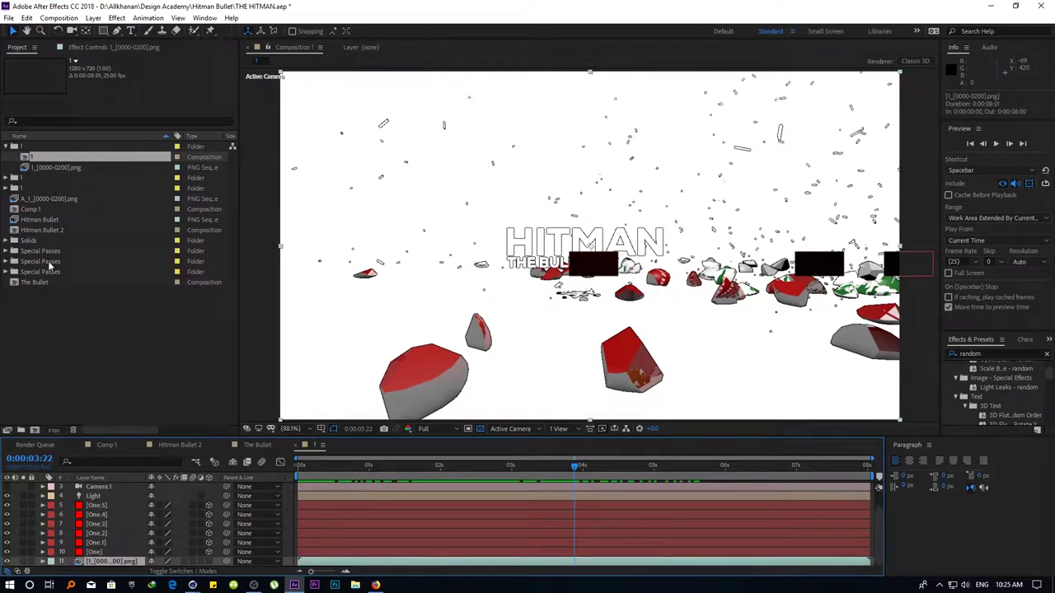
left_click(40, 221)
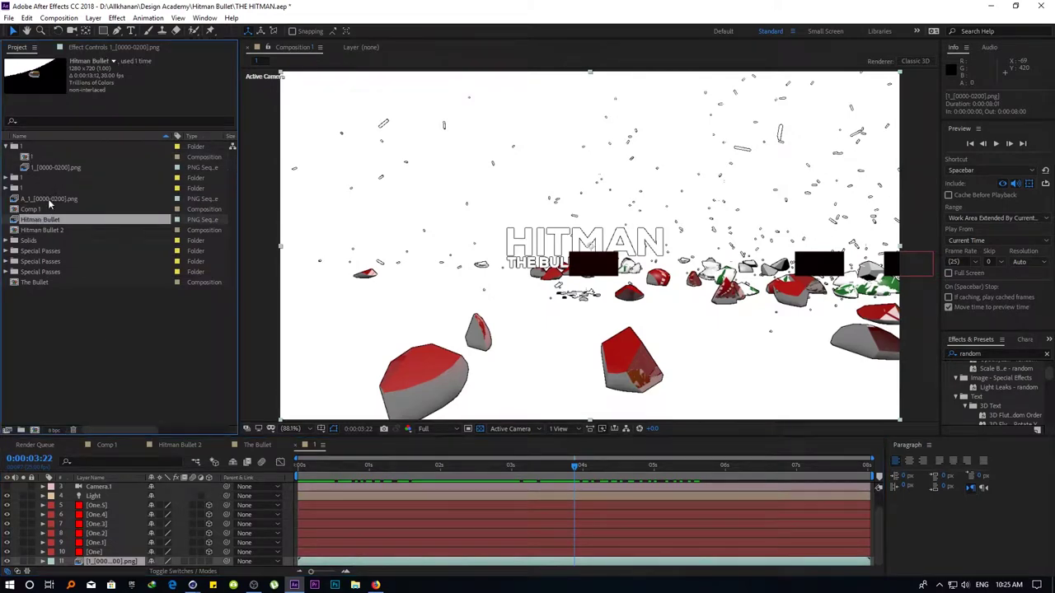
left_click(51, 200)
left_click_drag(51, 200, 107, 561)
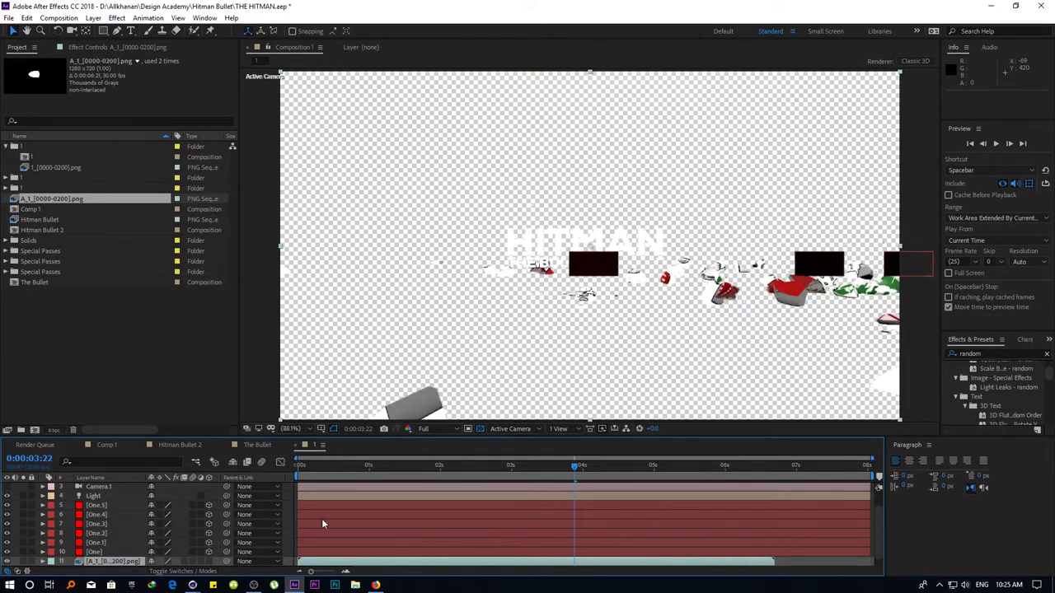
Set the A_1 layer's mode to Stencil Luma, then cancel the pre-compose
scroll(120, 544, "down", 1)
left_click(111, 561, "shift")
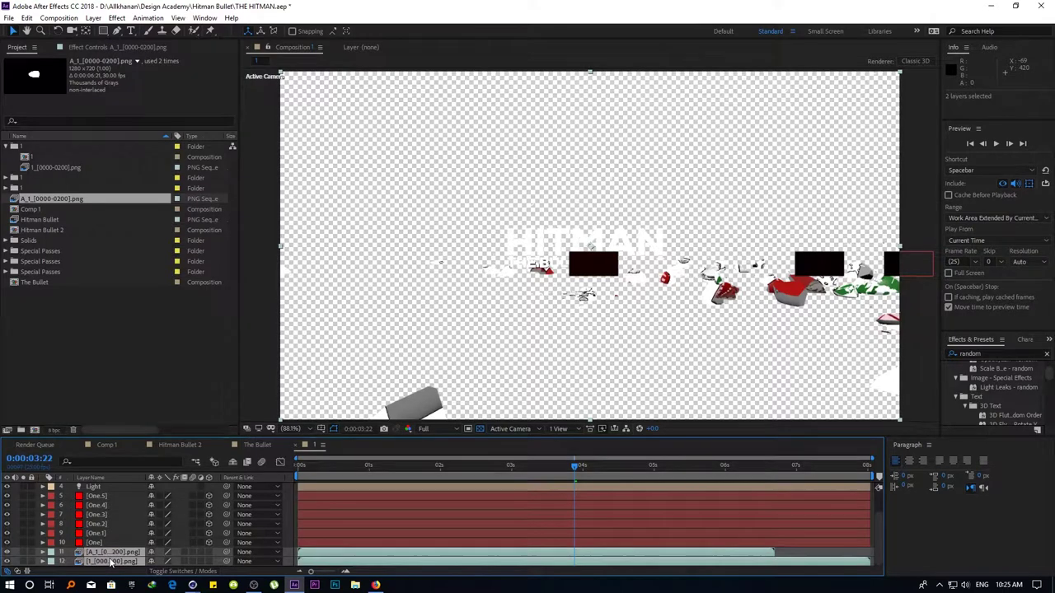
left_click(174, 572)
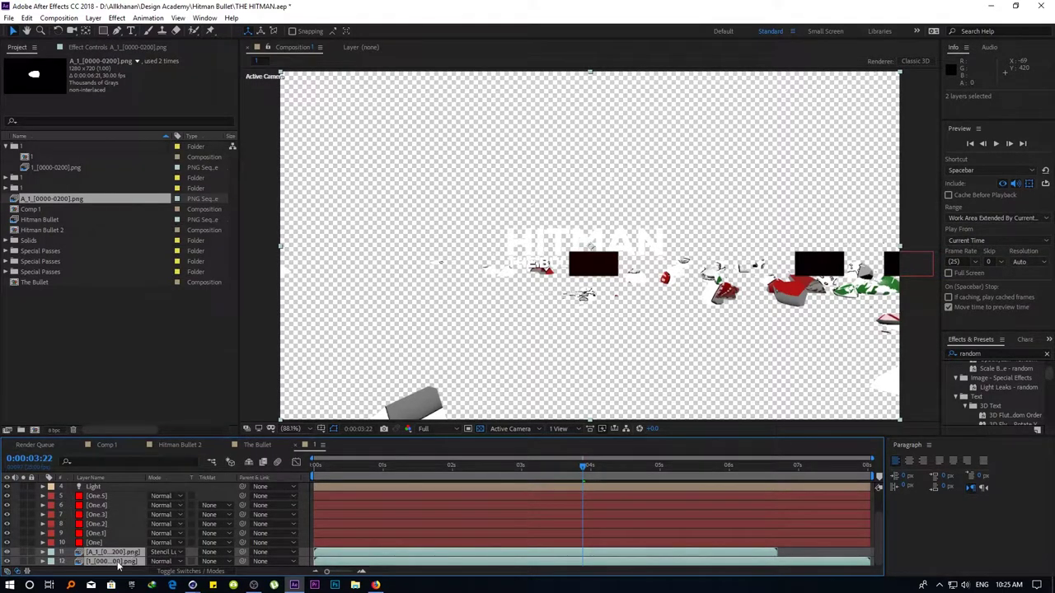
left_click(111, 551)
left_click(162, 552)
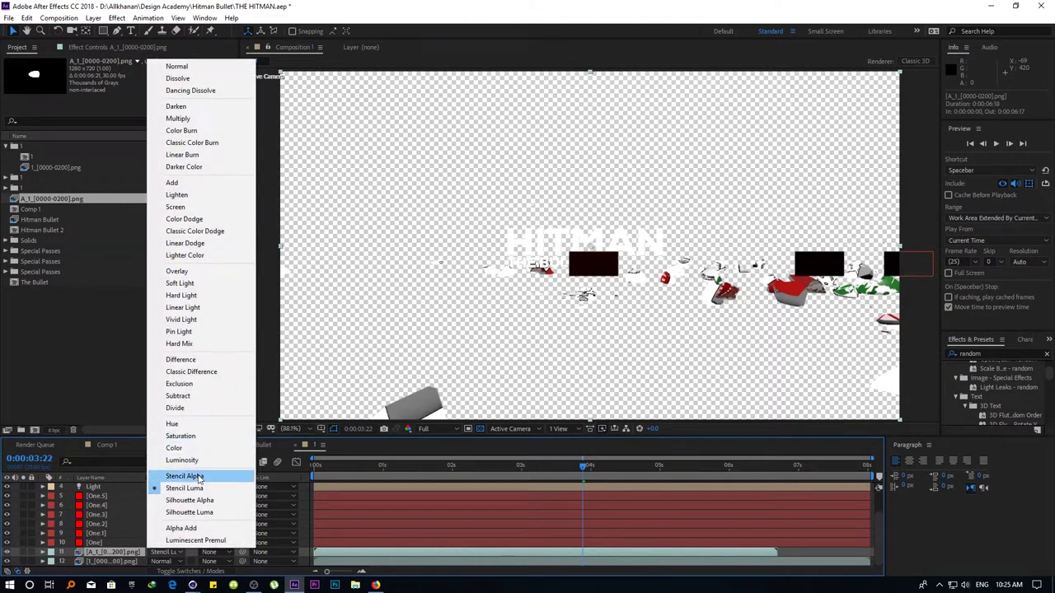
left_click(110, 560)
left_click(110, 560, "shift")
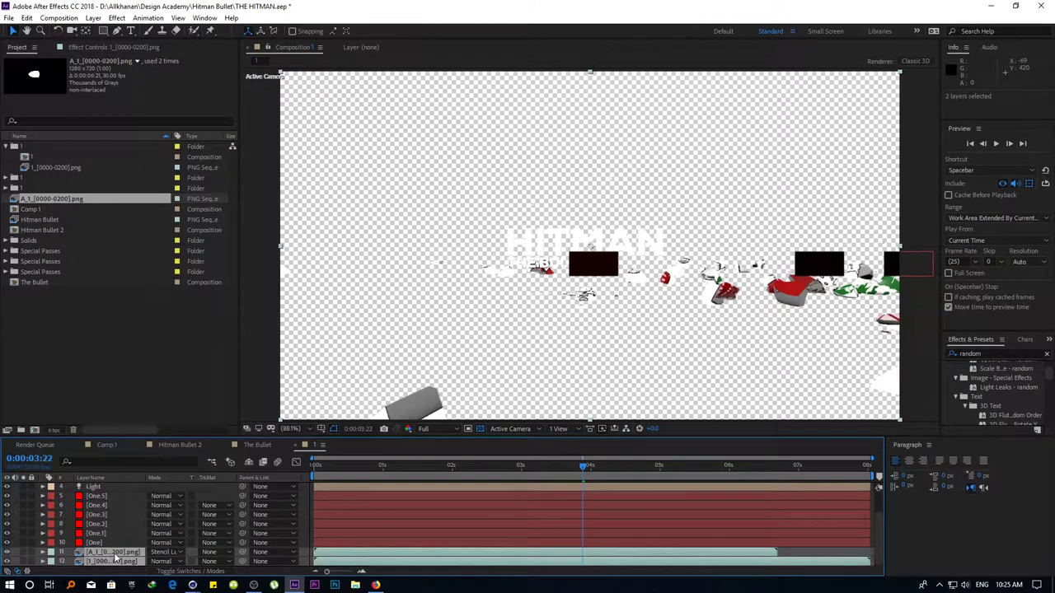
key("ctrl+shift+c")
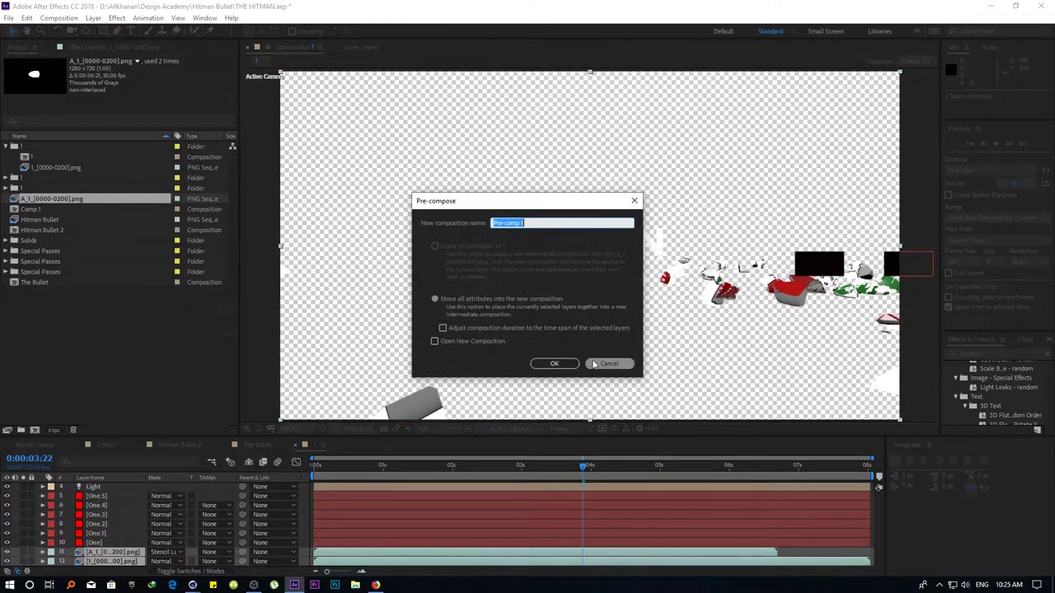
left_click(609, 364)
left_click(59, 17)
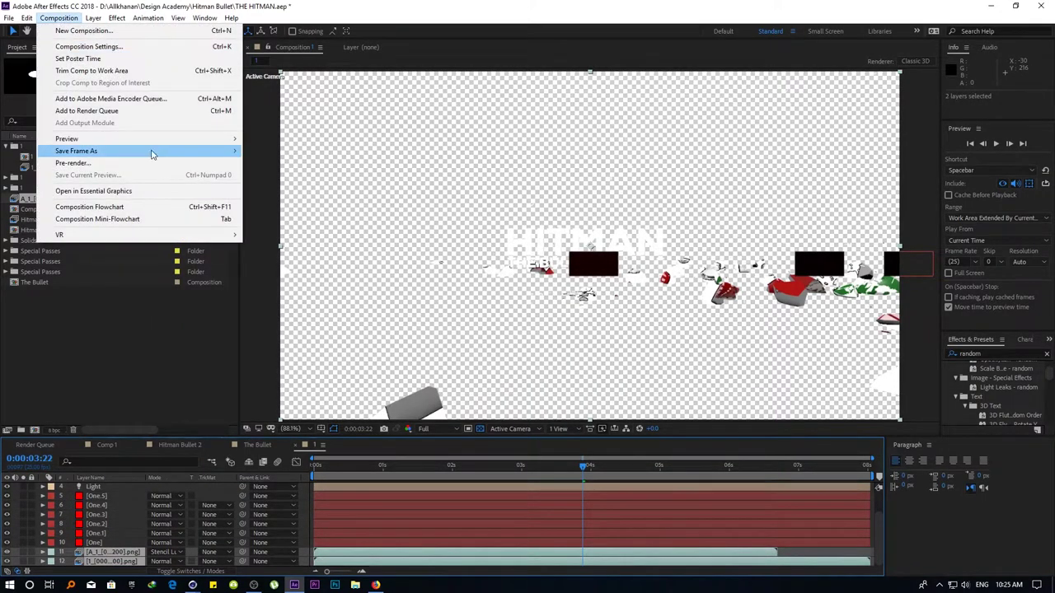
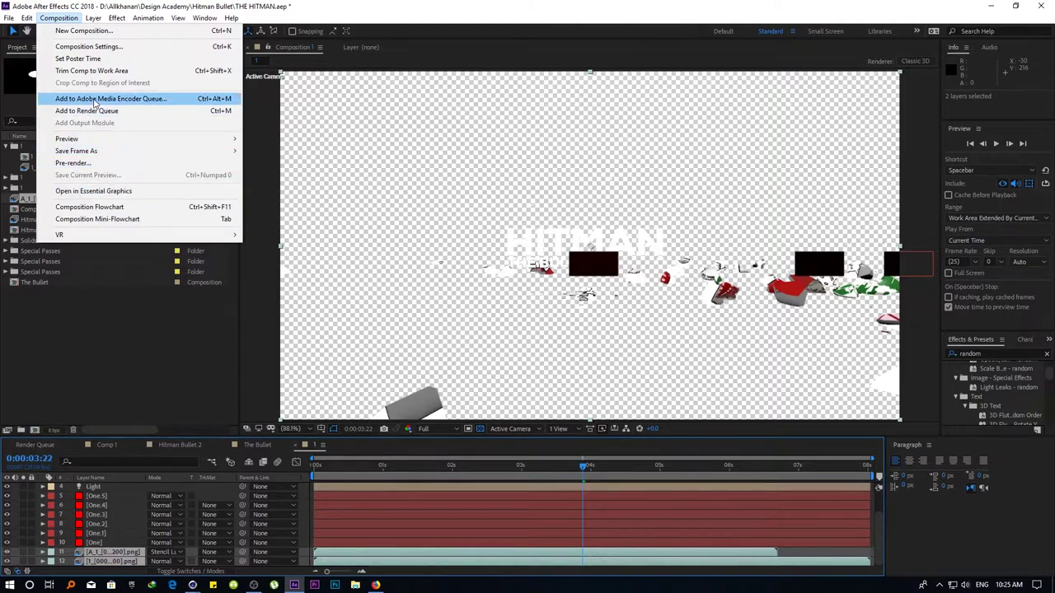
Pre-compose the two PNG sequence layers into Pre-comp 1 and rename that layer 'The Bullet'
left_click(97, 59)
left_click(93, 17)
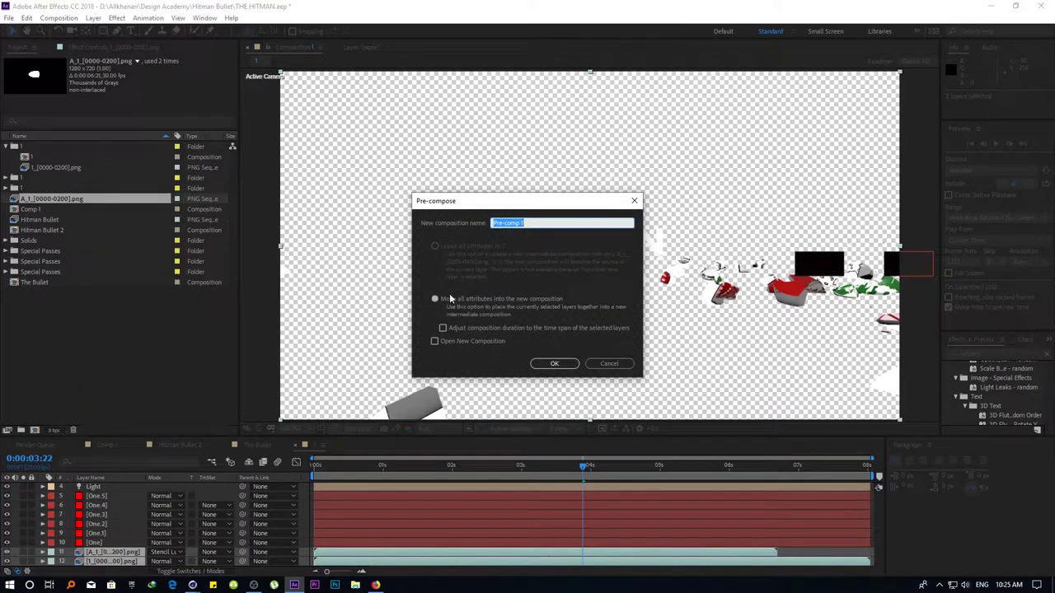
left_click(554, 364)
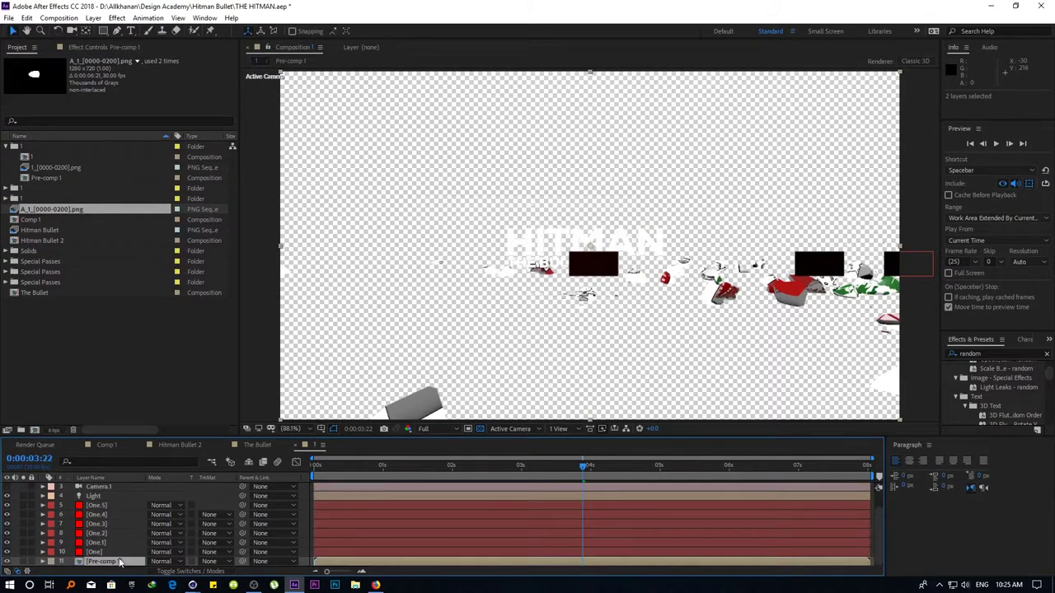
right_click(120, 563)
left_click(147, 551)
type("1")
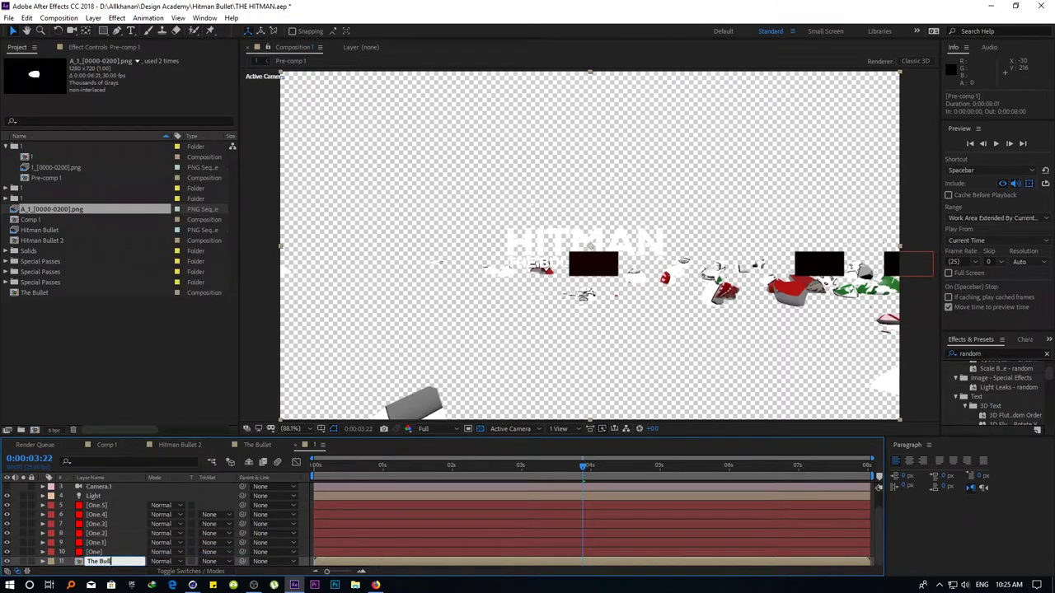
type("et")
key("Return")
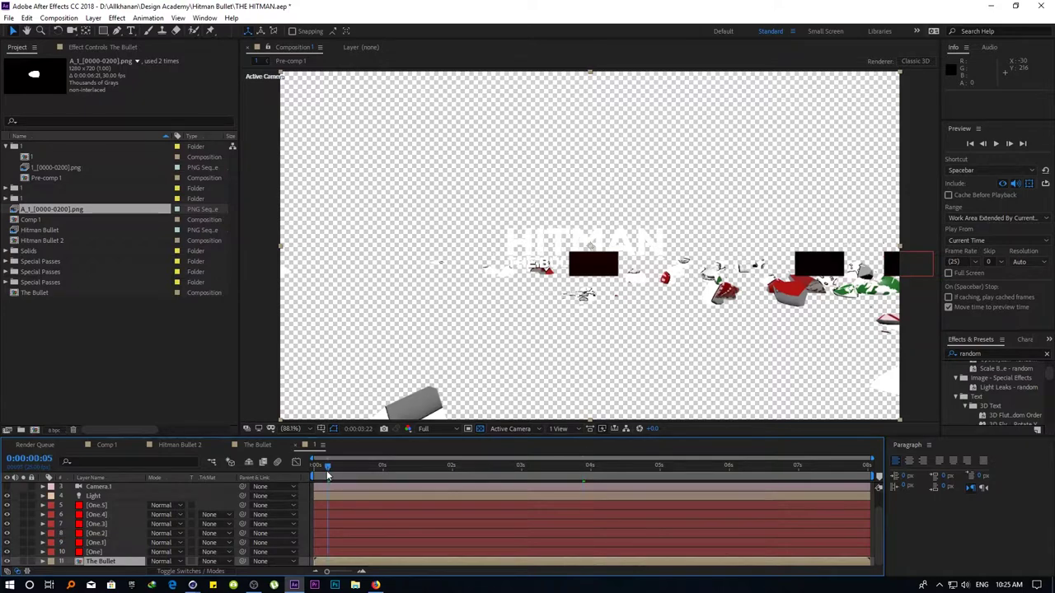
Trim the composition to a work area ending at 06:15
mouse_move(315, 466)
left_mouse_down()
mouse_move(837, 462)
mouse_move(775, 466)
left_mouse_up()
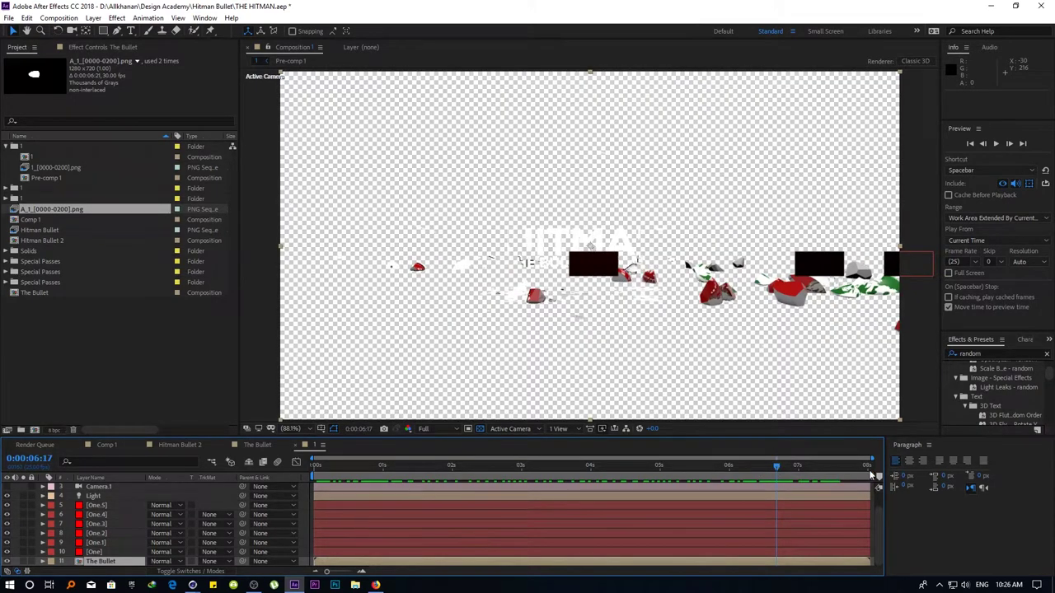
left_click_drag(872, 476, 777, 478)
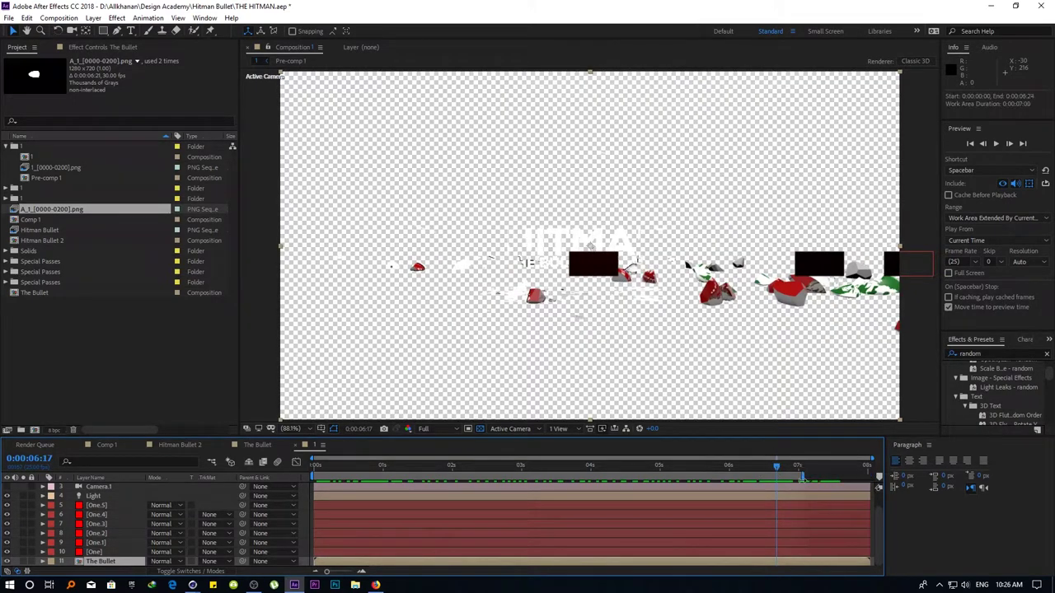
right_click(758, 479)
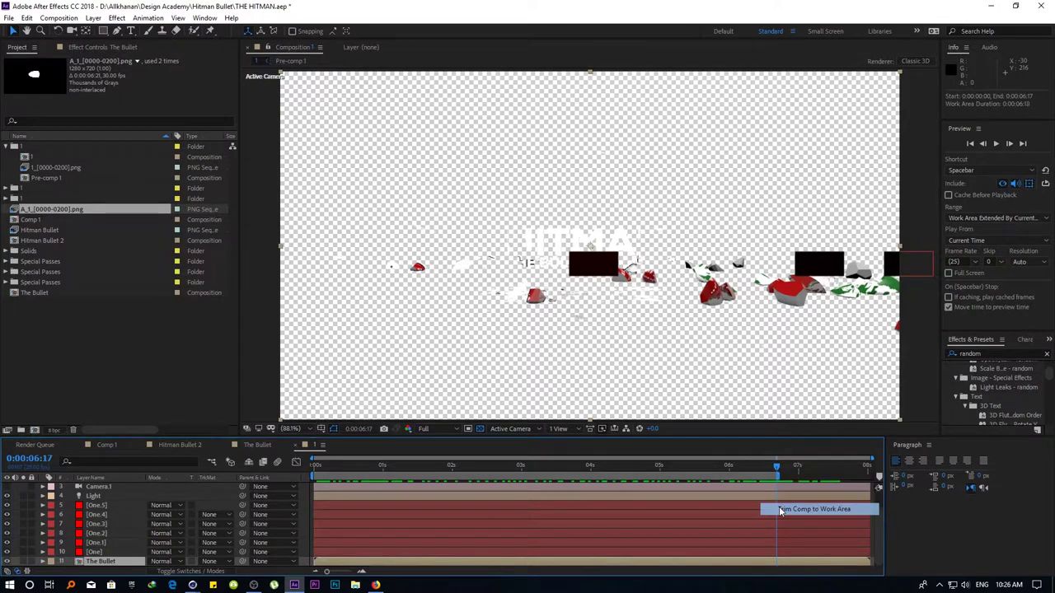
left_click(824, 508)
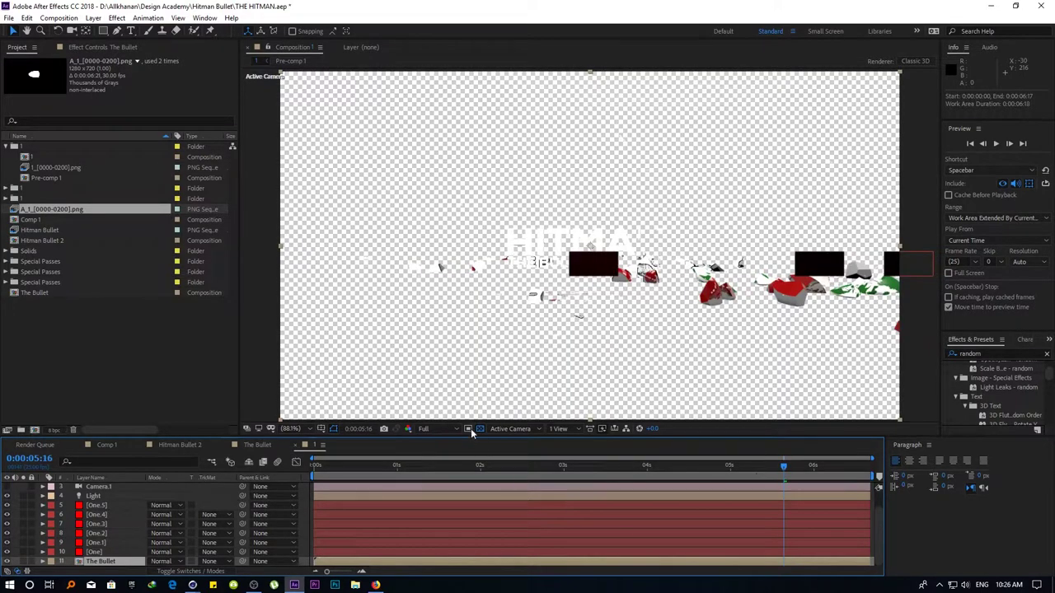
Turn off the transparency grid, go to 00:15, and select the [One] solid
left_click(480, 429)
left_click_drag(508, 464, 380, 477)
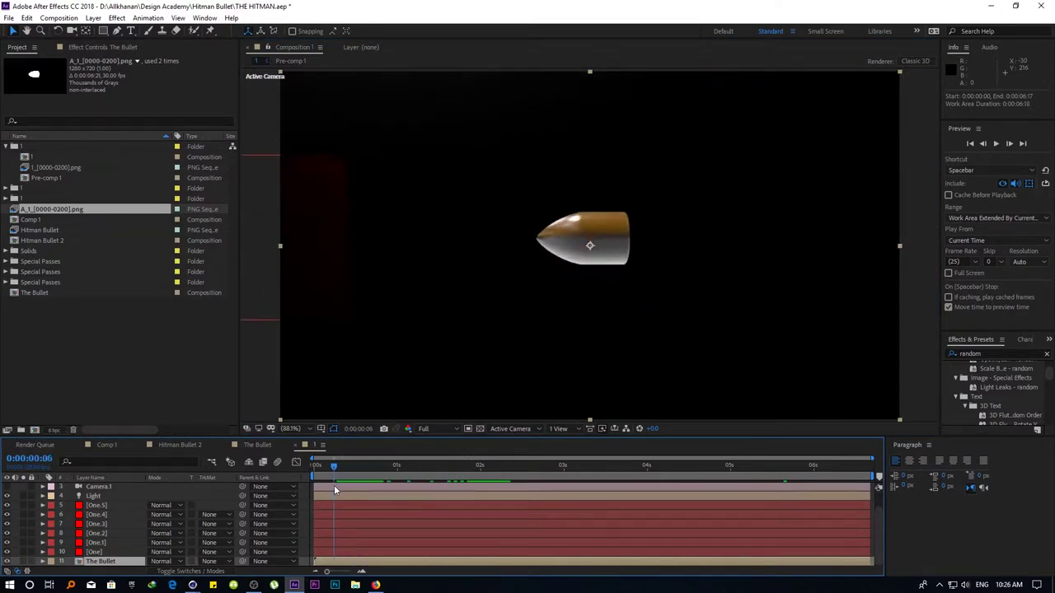
left_click_drag(380, 477, 364, 485)
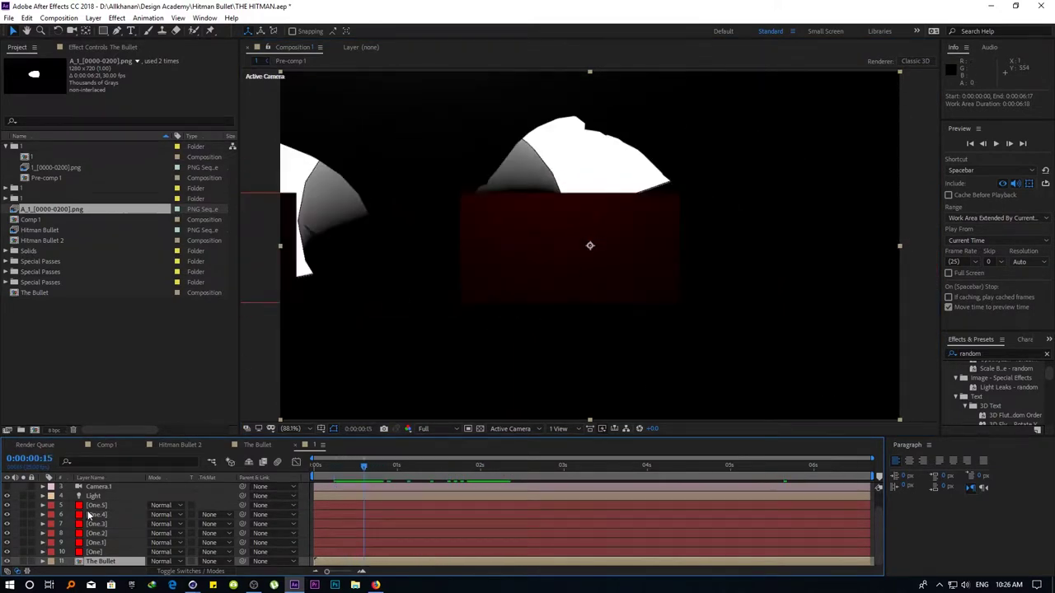
left_click(93, 508)
left_click(646, 247)
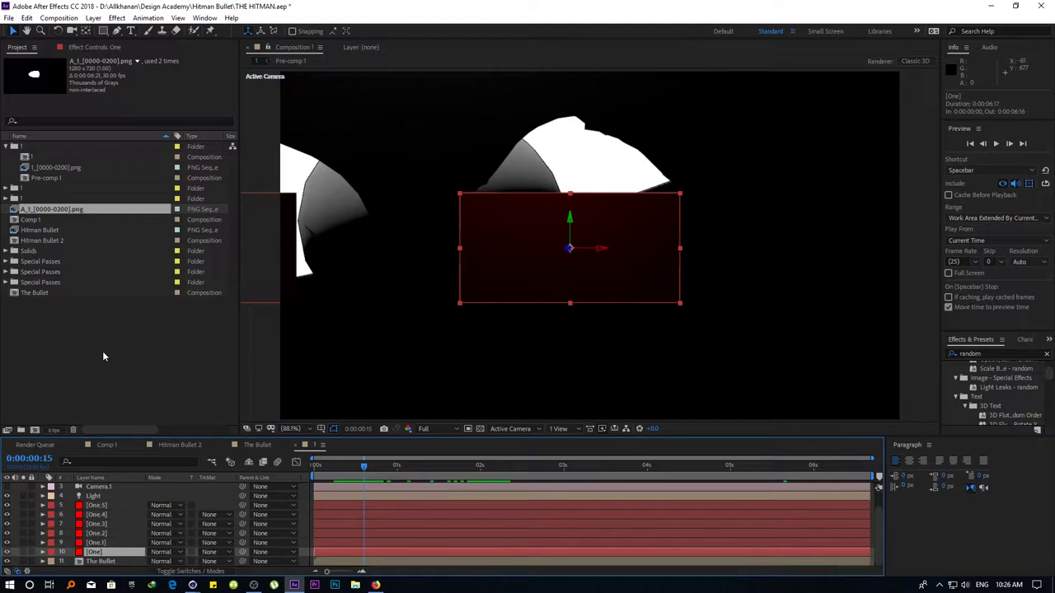
Apply the Optical Flares effect to [One], keeping the source type at 2D
left_click(93, 18)
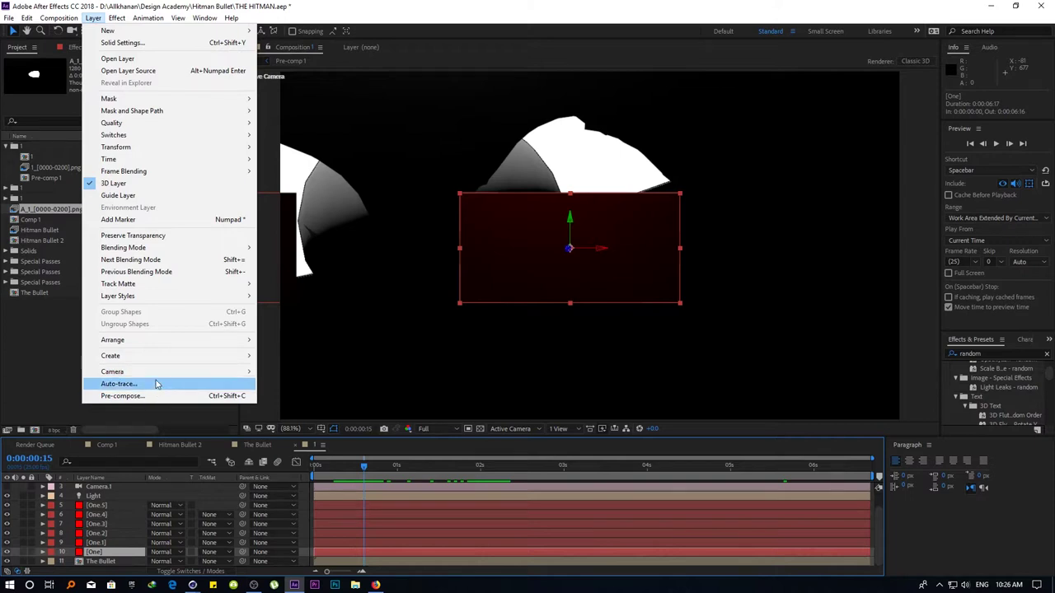
mouse_move(146, 284)
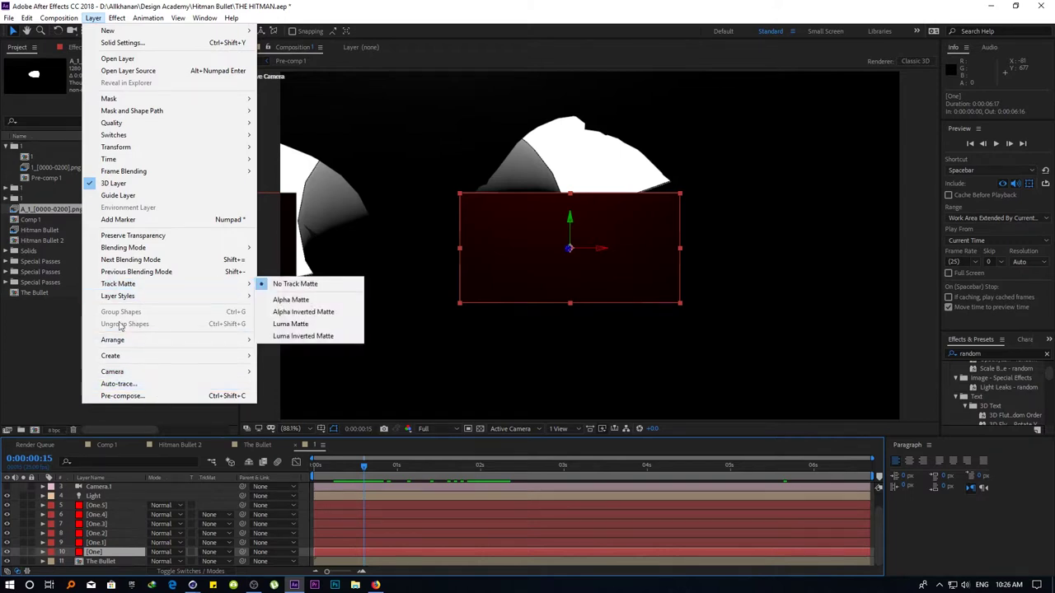
mouse_move(117, 18)
mouse_move(153, 345)
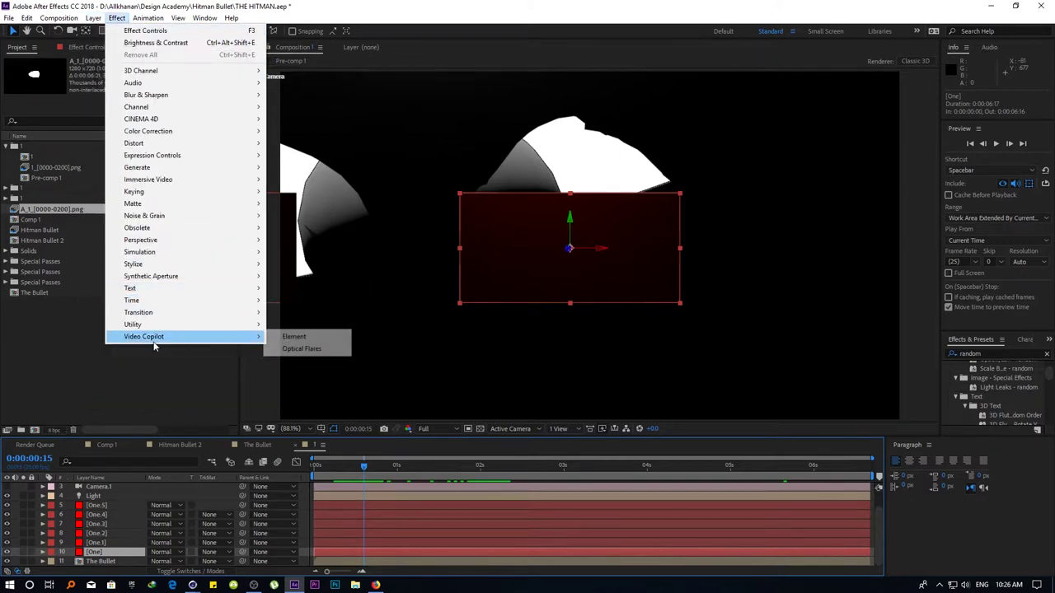
left_click(298, 349)
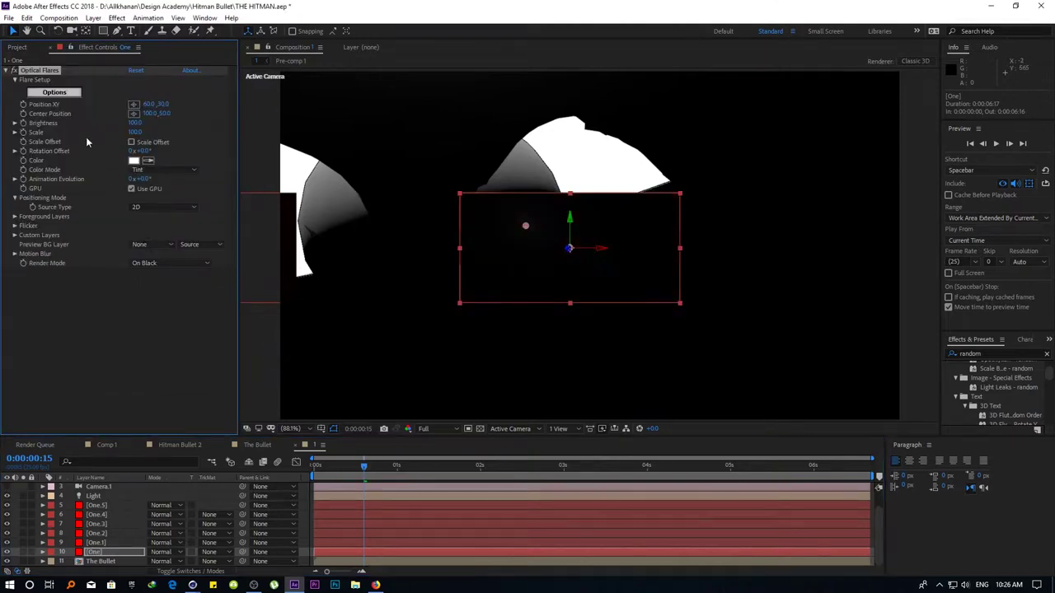
left_click(154, 206)
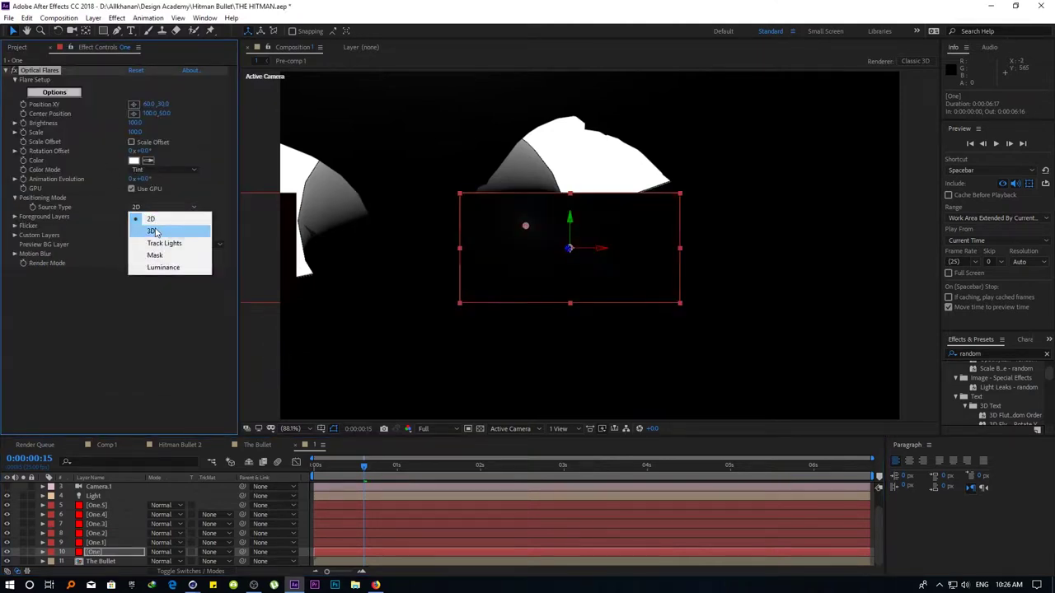
left_click(138, 154)
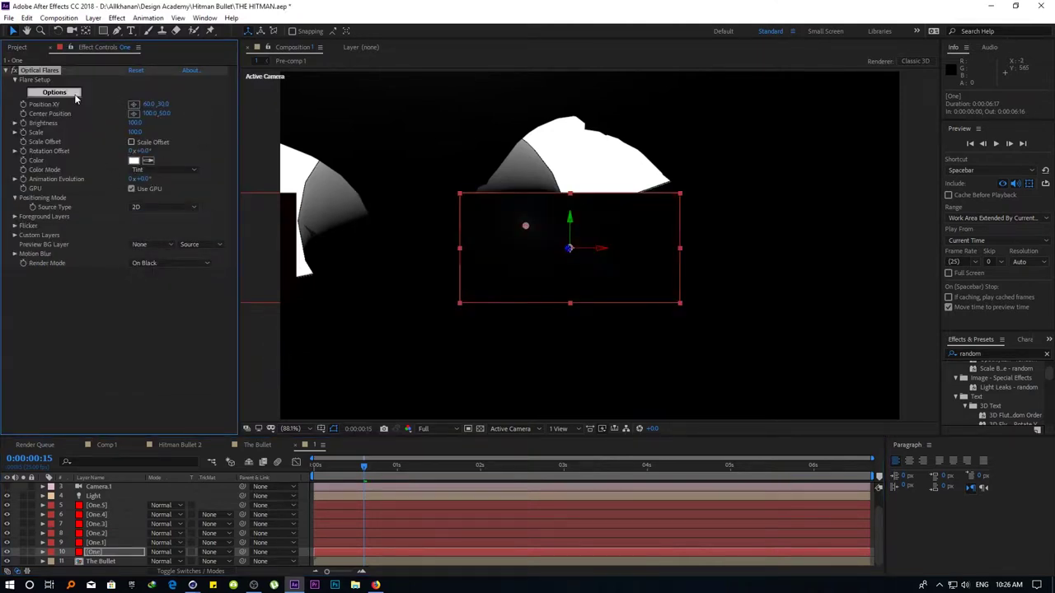
Lower the flare position, set [One] to Add blending, and open the Optical Flares options
left_click_drag(526, 226, 535, 261)
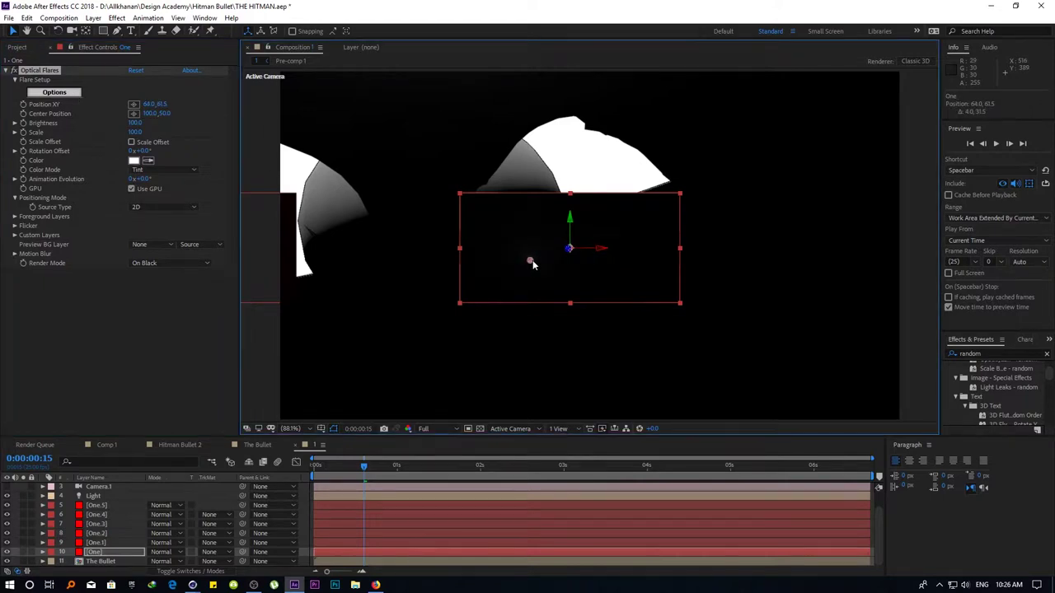
left_click(168, 552)
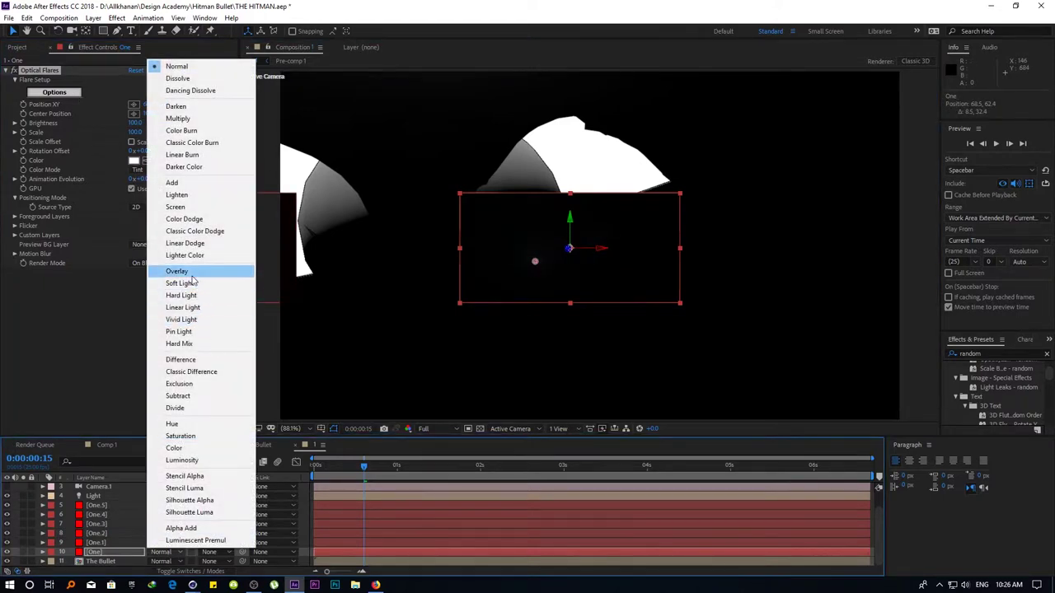
left_click(188, 185)
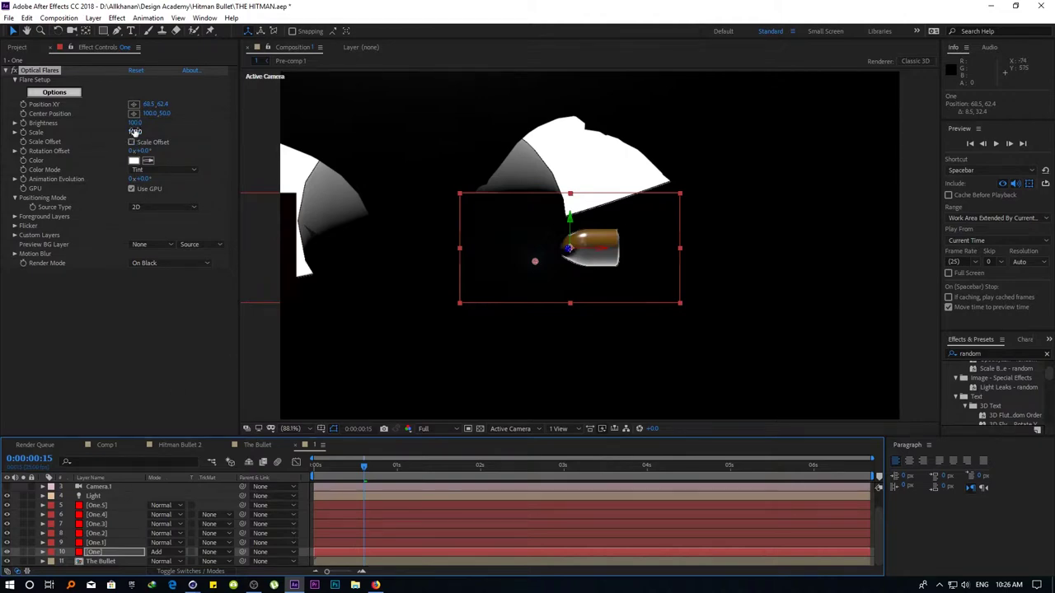
left_click(54, 93)
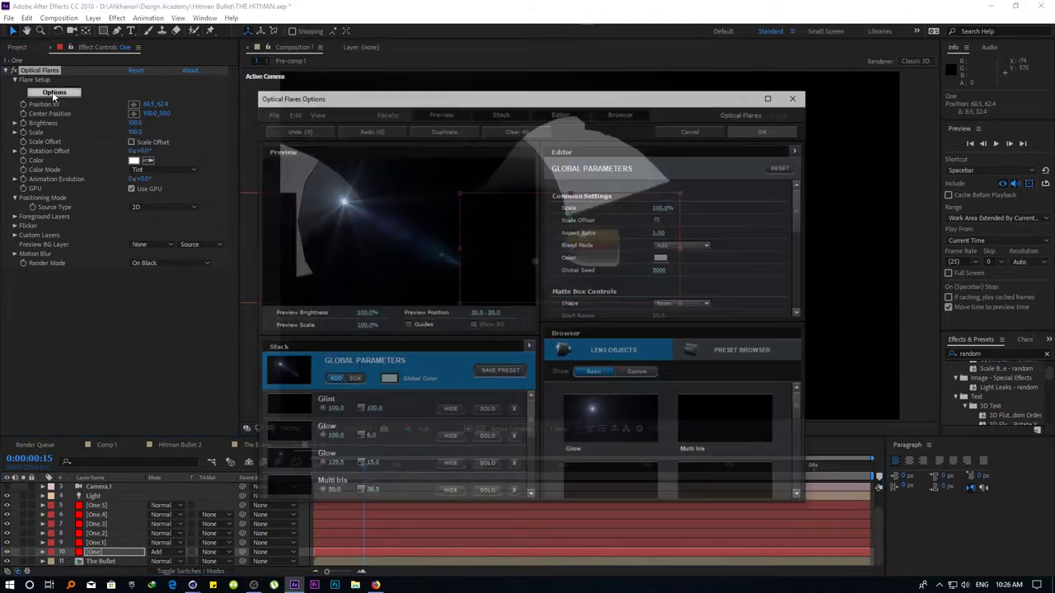
Load the Bold Stripe preset from the Motion Graphics flare folder and accept it
left_click(770, 96)
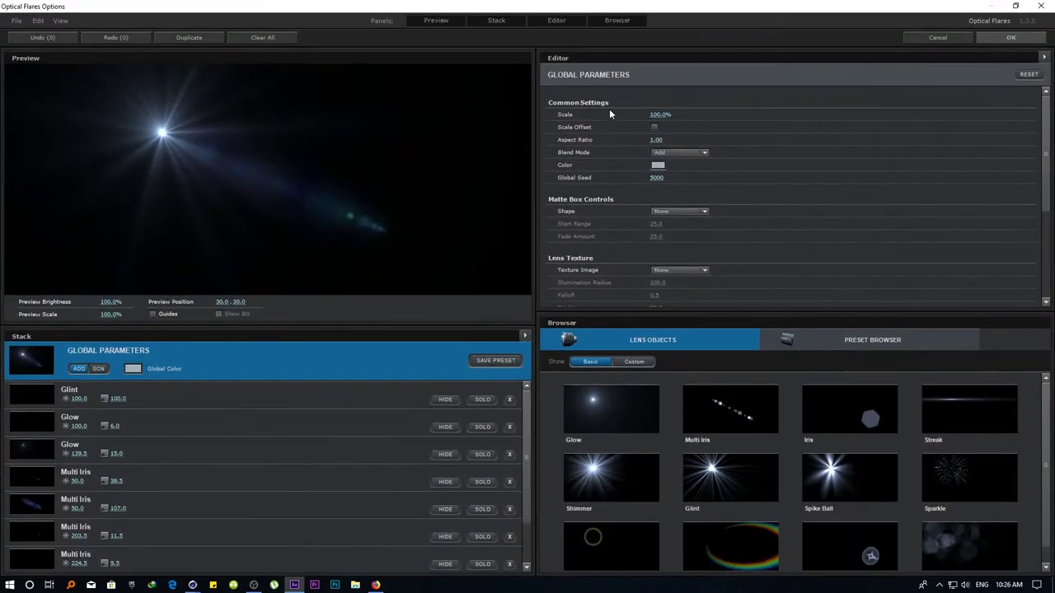
left_click(560, 22)
left_click(810, 82)
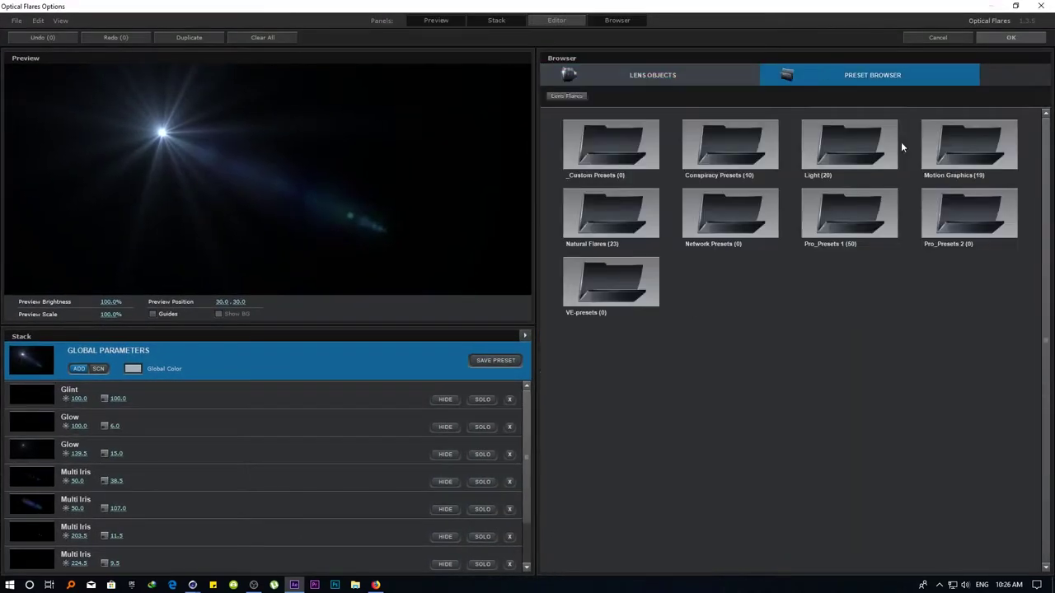
left_click(958, 157)
left_click(607, 221)
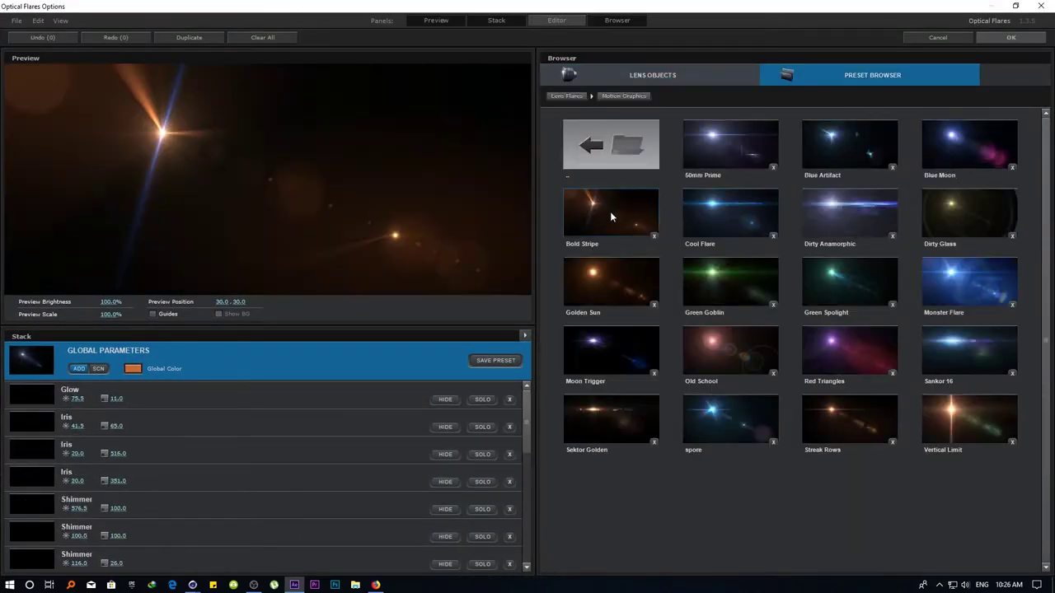
left_click(1011, 38)
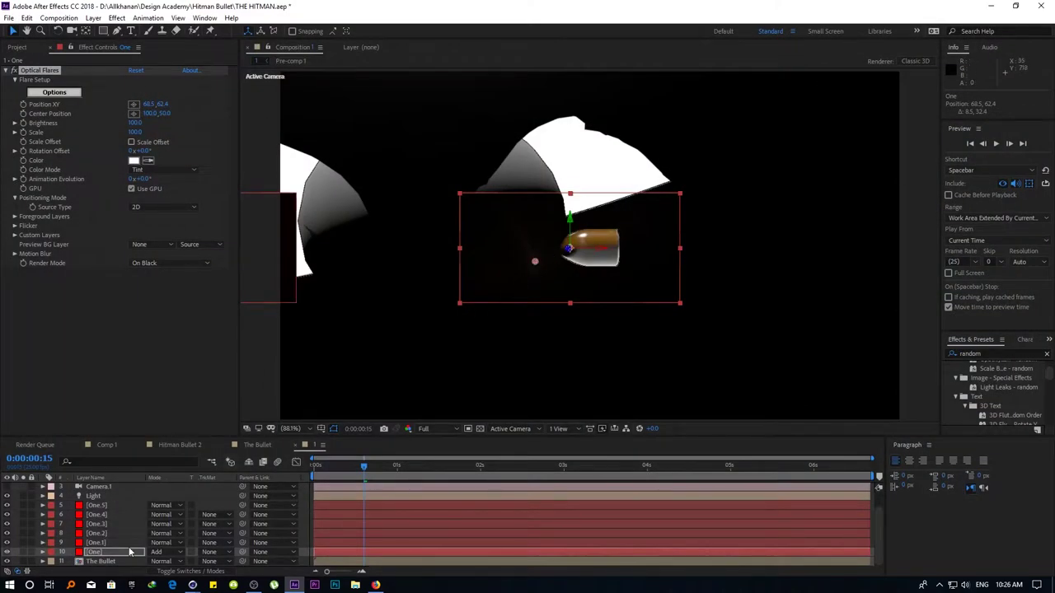
View the comp at 100%, select the Optical Flares effect, and test then undo a brightness change
key("t")
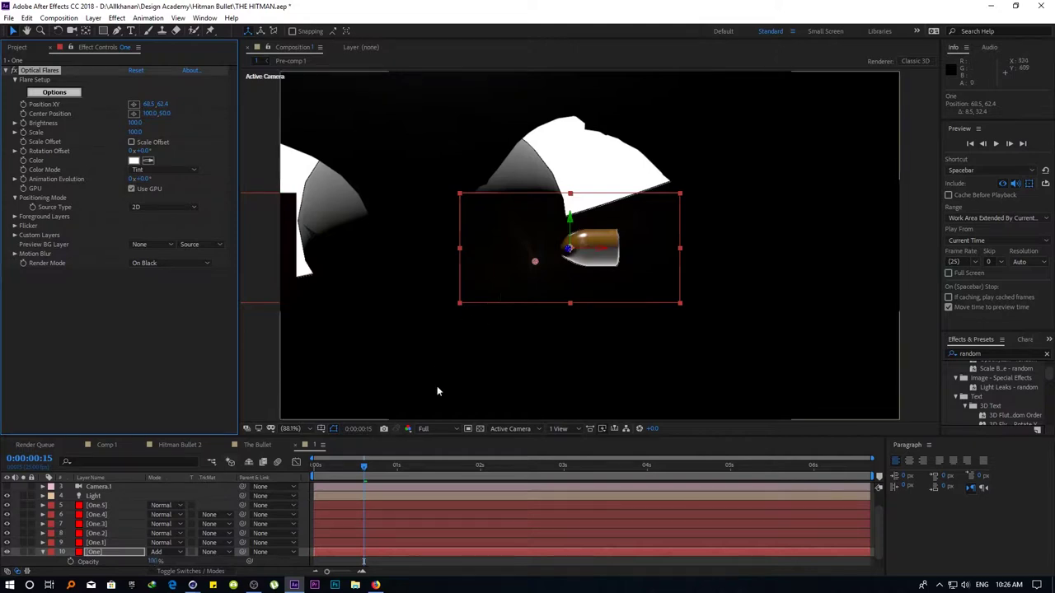
key("slash")
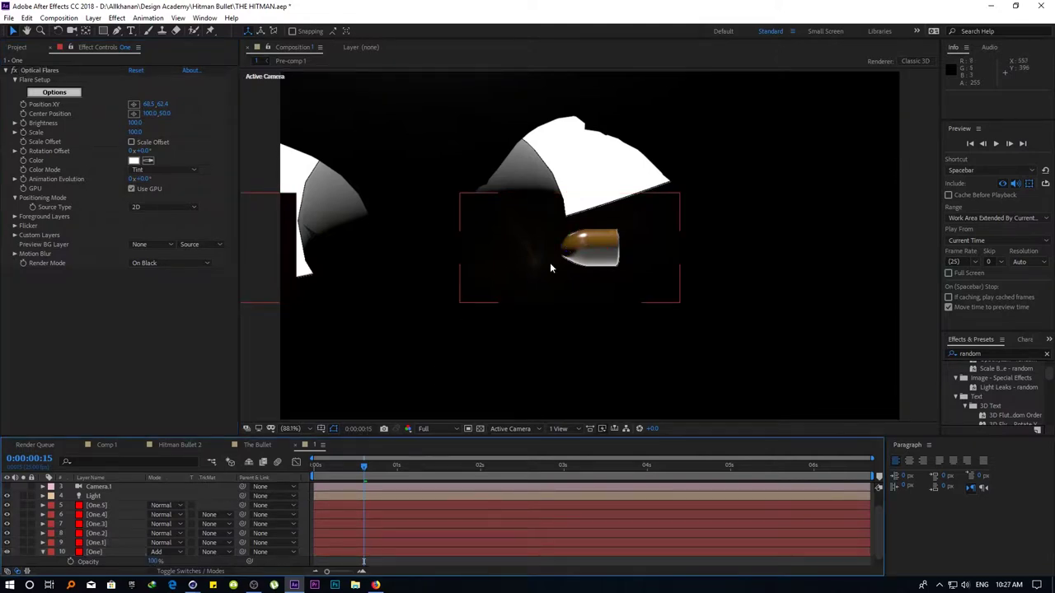
left_click(523, 276)
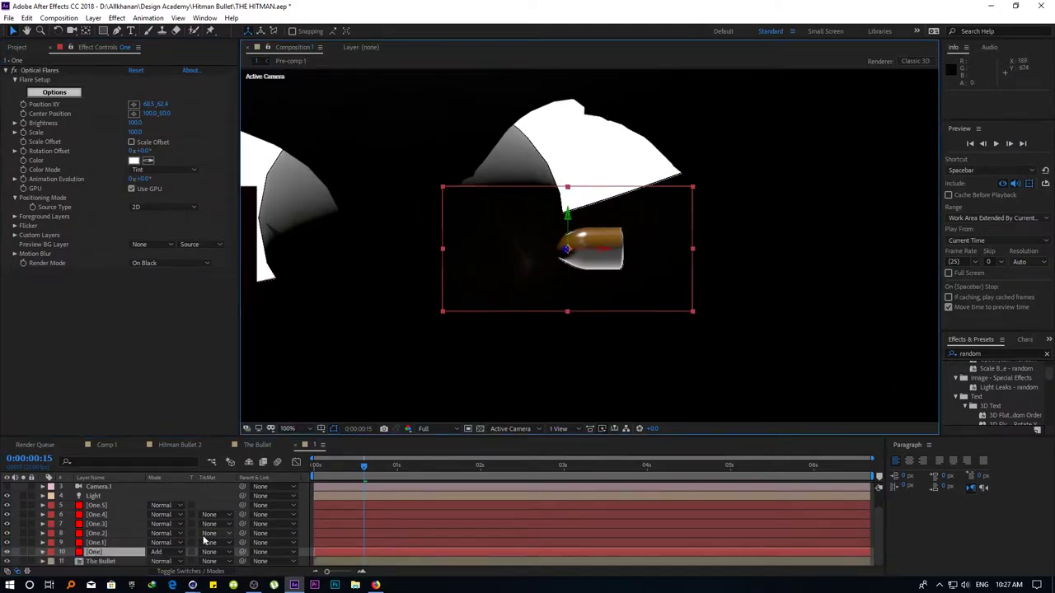
left_click(39, 71)
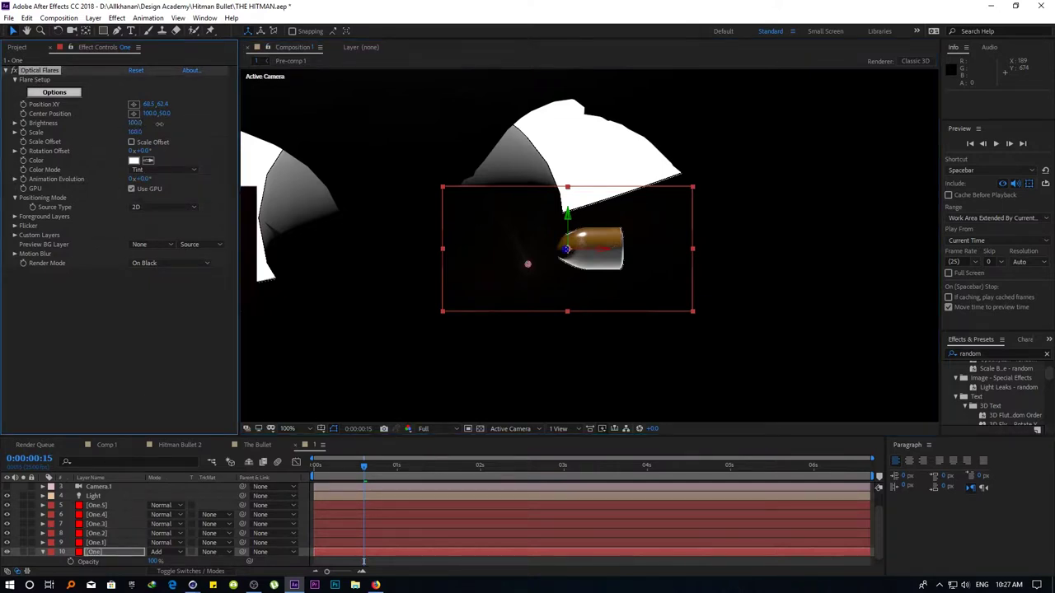
left_click_drag(134, 123, 136, 140)
key("ctrl+z")
Delete the Light layer, then reselect the bottom One layer and its Optical Flares effect
left_click_drag(107, 555, 113, 488)
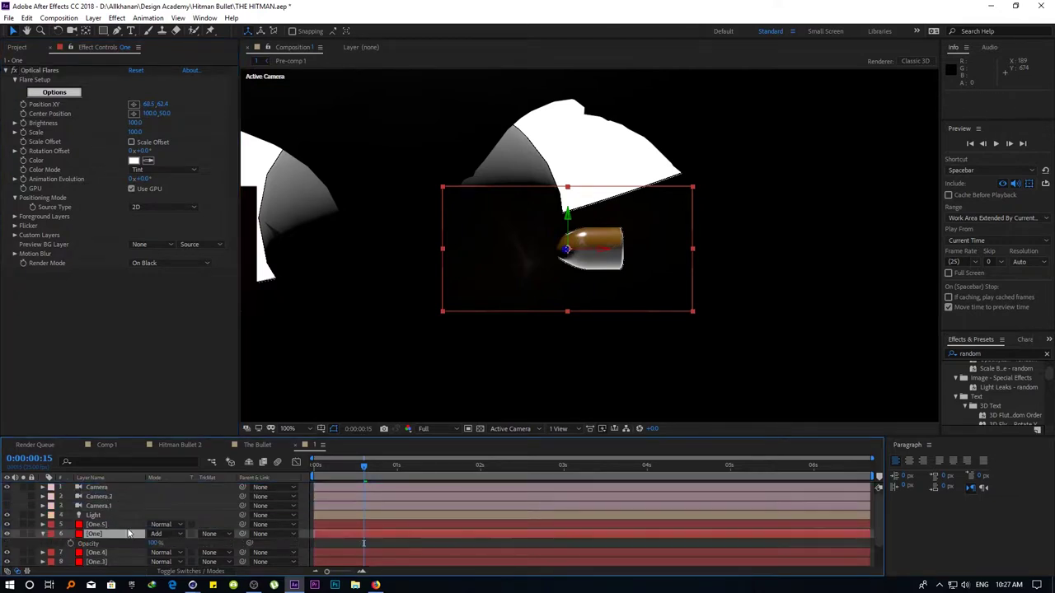
left_click_drag(113, 488, 107, 555)
left_click(99, 516)
key("Delete")
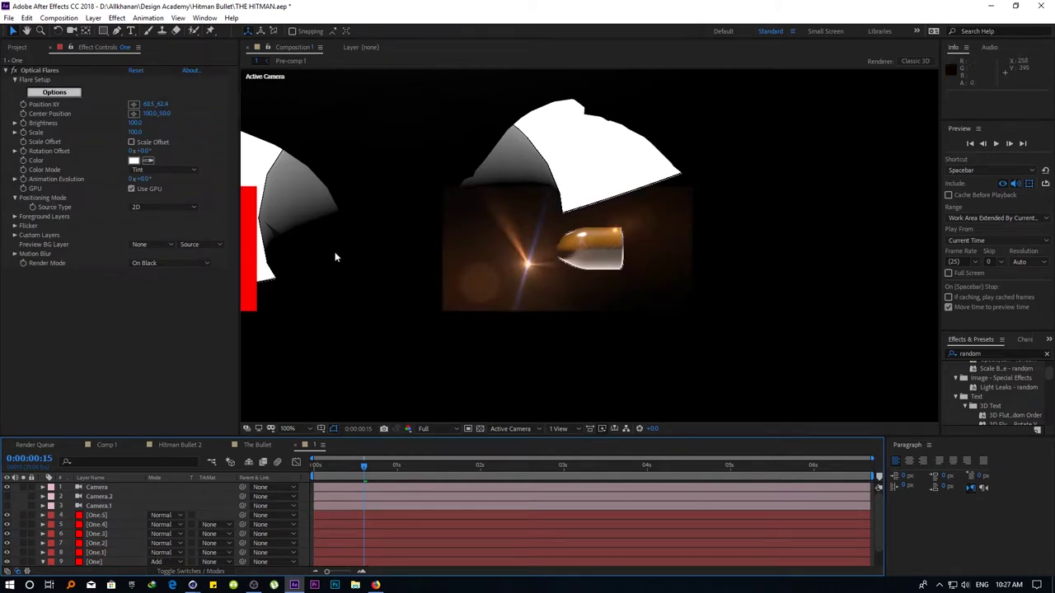
left_click(95, 515)
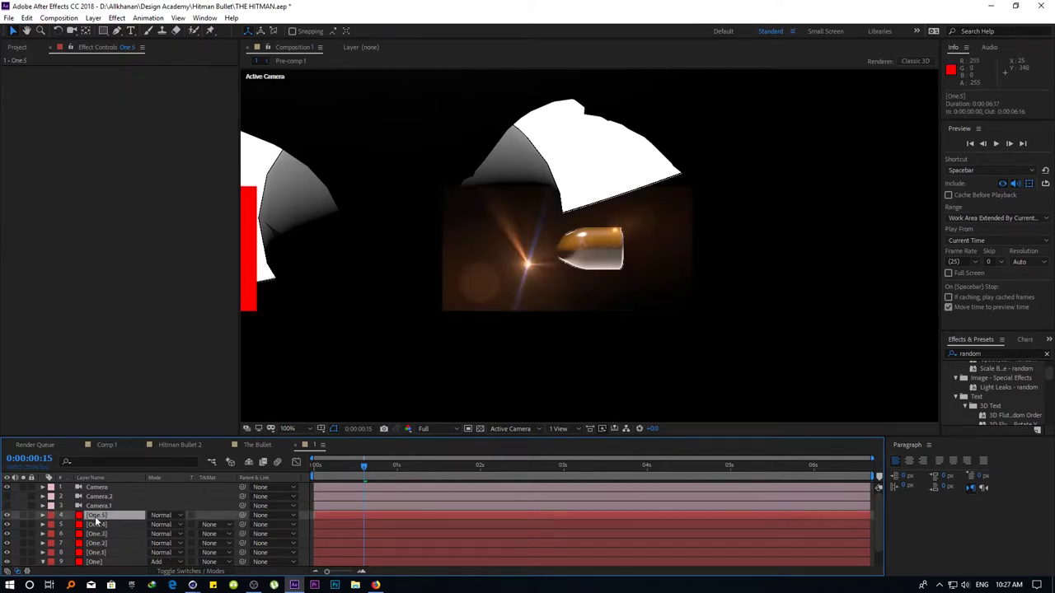
left_click(122, 562)
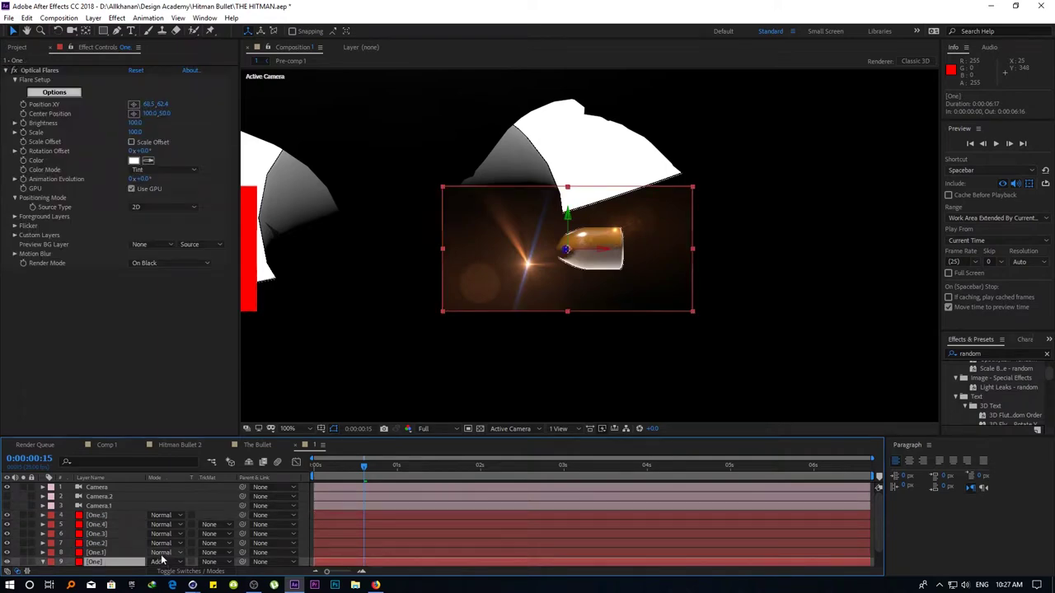
left_click(41, 70)
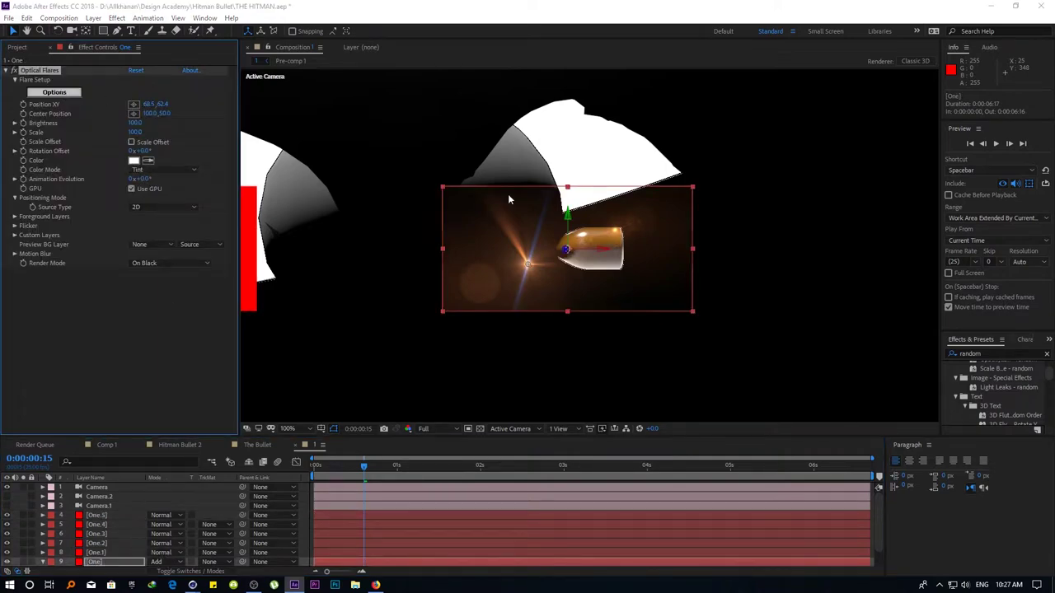
In the Optical Flares preset browser, load the Beached preset from the Light folder
left_click(770, 95)
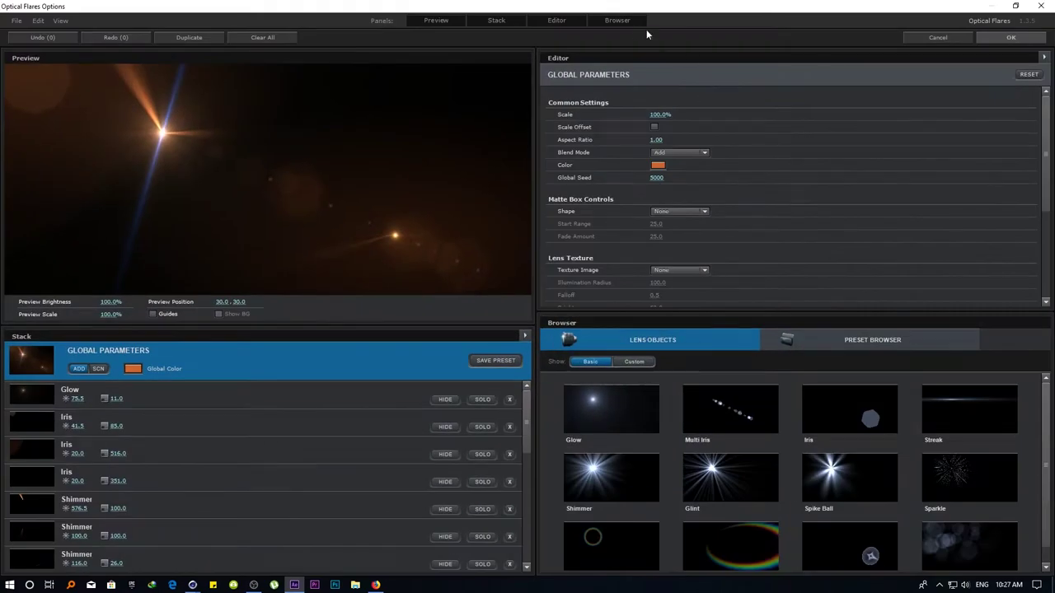
left_click(556, 20)
left_click(896, 79)
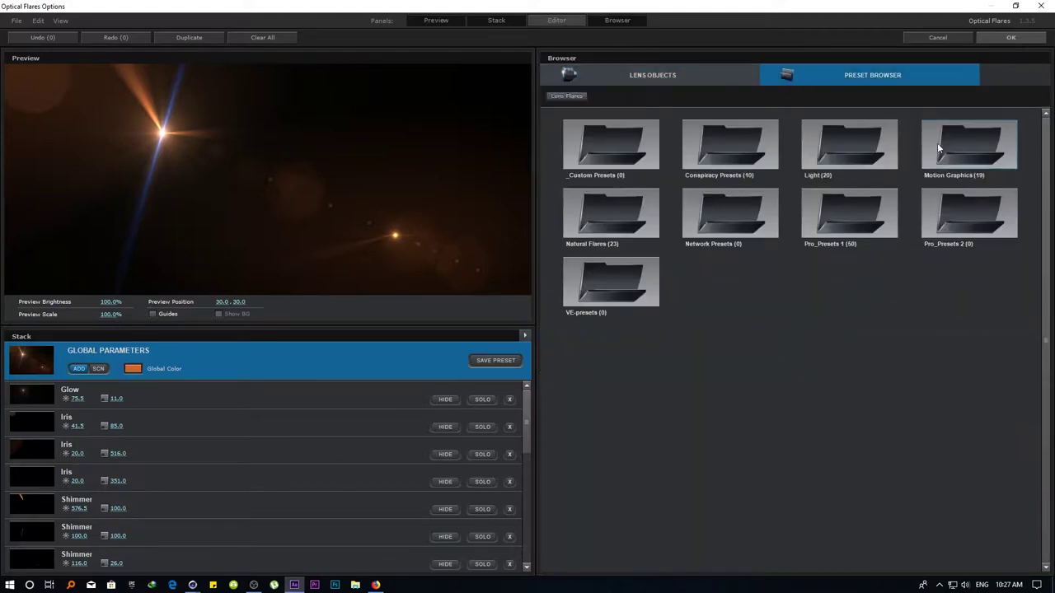
double_click(968, 148)
double_click(631, 142)
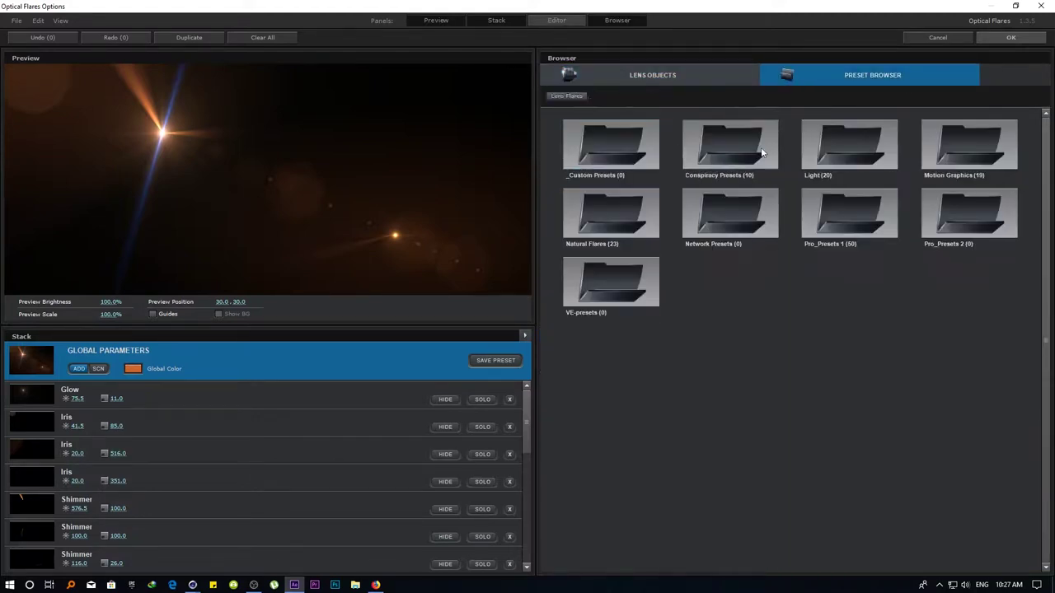
double_click(849, 144)
double_click(729, 148)
left_click_drag(283, 188, 264, 183)
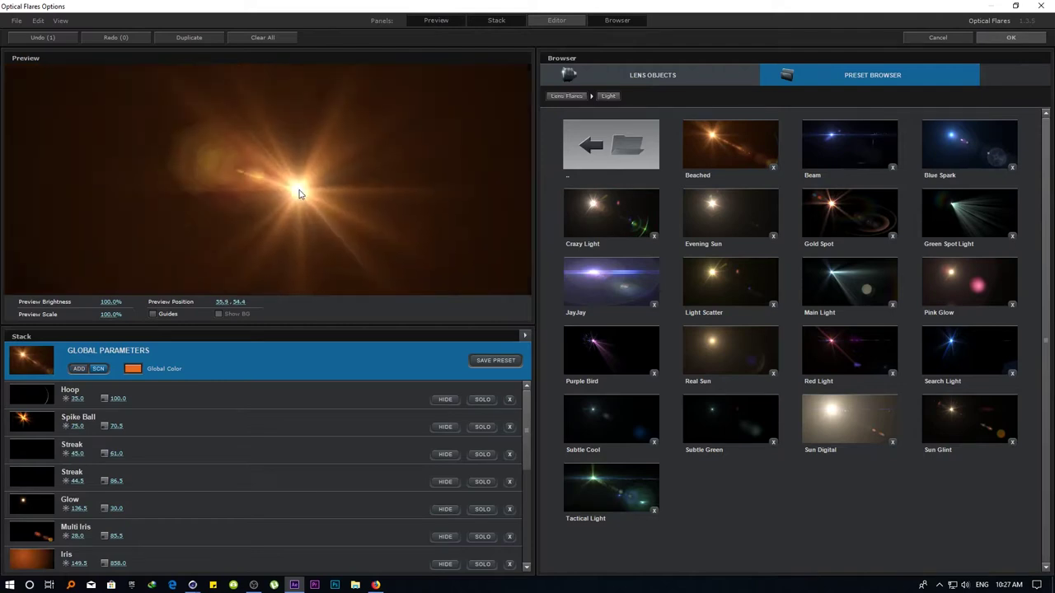
Preview the Crazy Light, Purple Bird and Subtle Cool flare presets
double_click(623, 220)
mouse_move(296, 206)
left_mouse_down()
mouse_move(315, 218)
mouse_move(473, 172)
left_mouse_up()
double_click(611, 350)
double_click(611, 421)
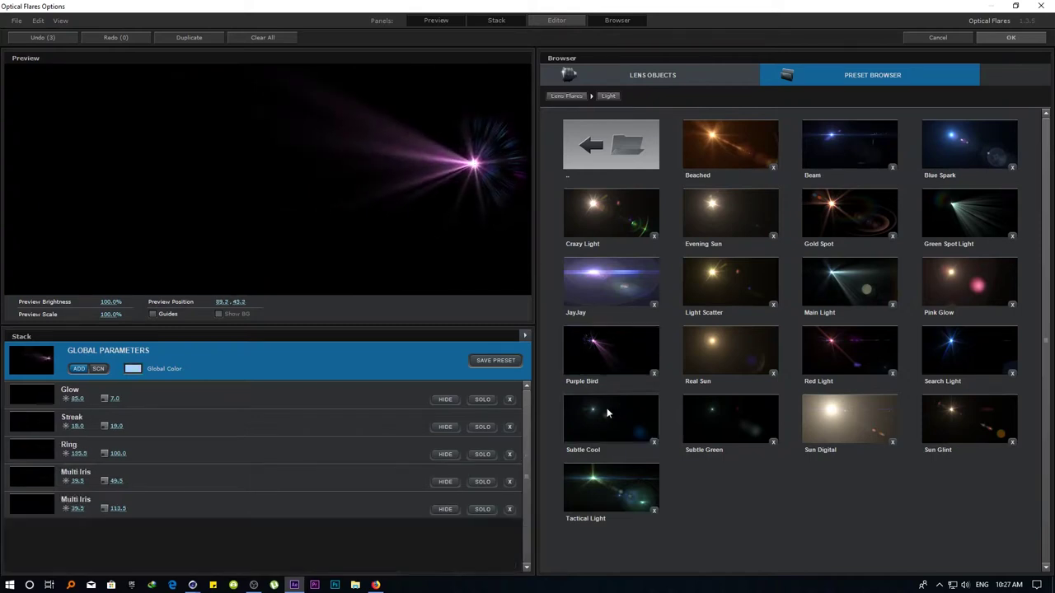
left_click_drag(288, 183, 517, 181)
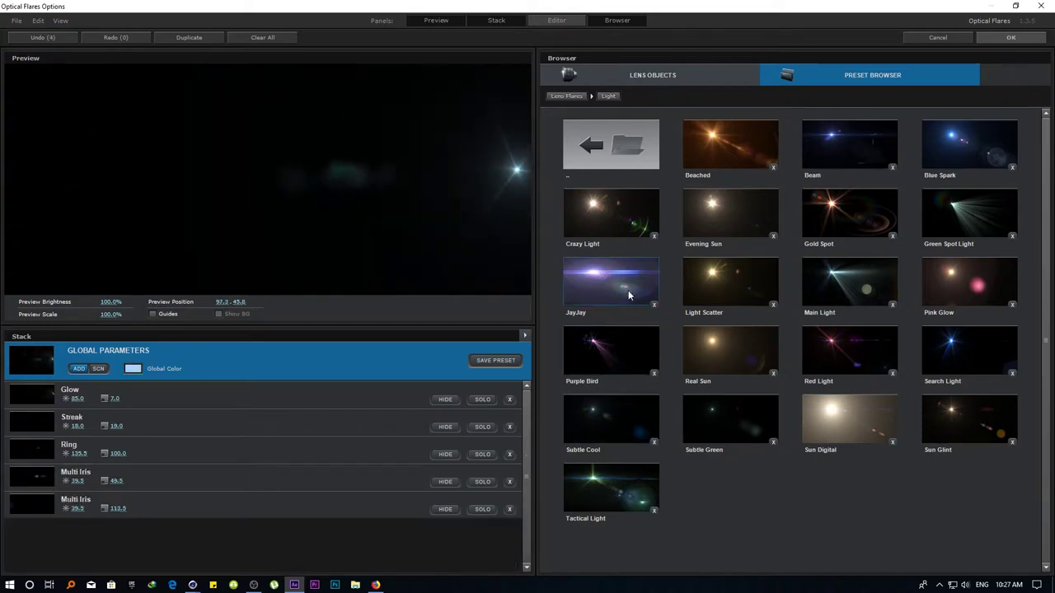
Apply a blue Light preset and place the flare on the bullet's tip at 97.9, 51.5
double_click(839, 426)
left_click_drag(463, 216, 533, 171)
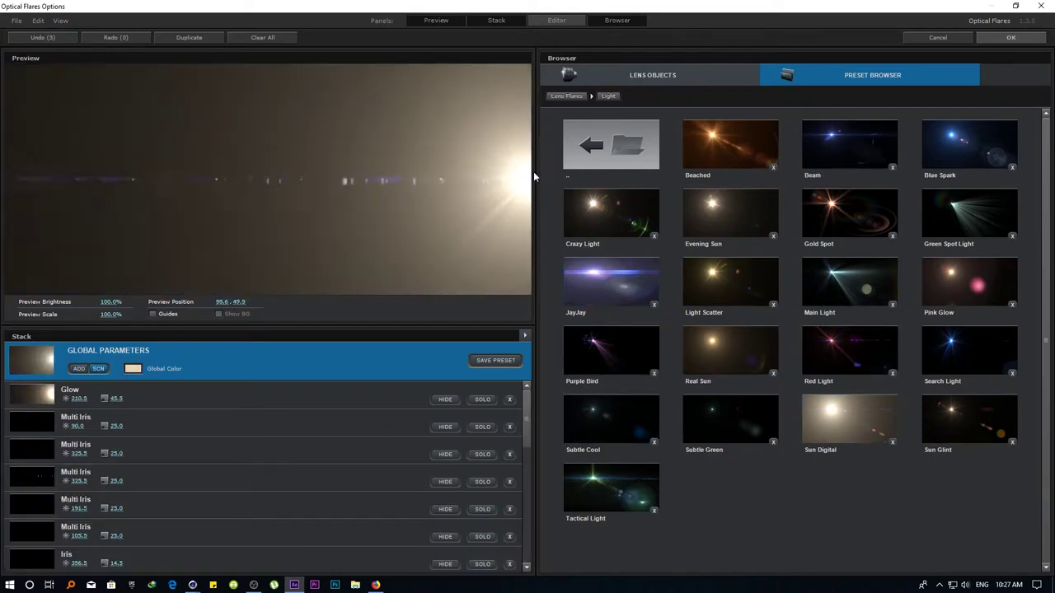
double_click(969, 350)
mouse_move(445, 181)
left_mouse_down()
mouse_move(530, 188)
mouse_move(204, 193)
left_mouse_up()
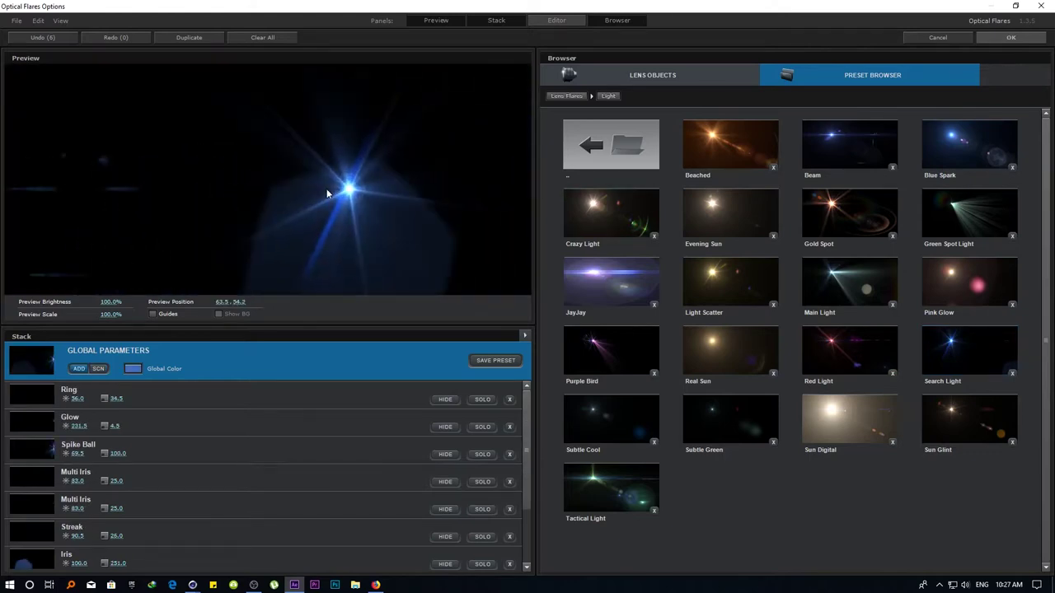
left_click(1010, 37)
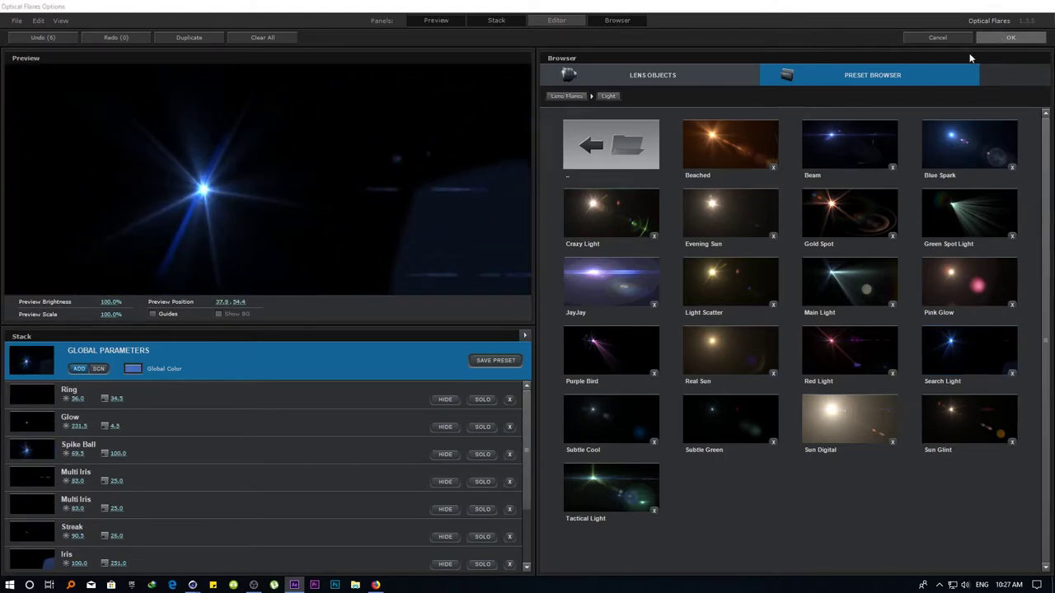
mouse_move(527, 263)
left_mouse_down()
mouse_move(461, 253)
mouse_move(563, 253)
left_mouse_up()
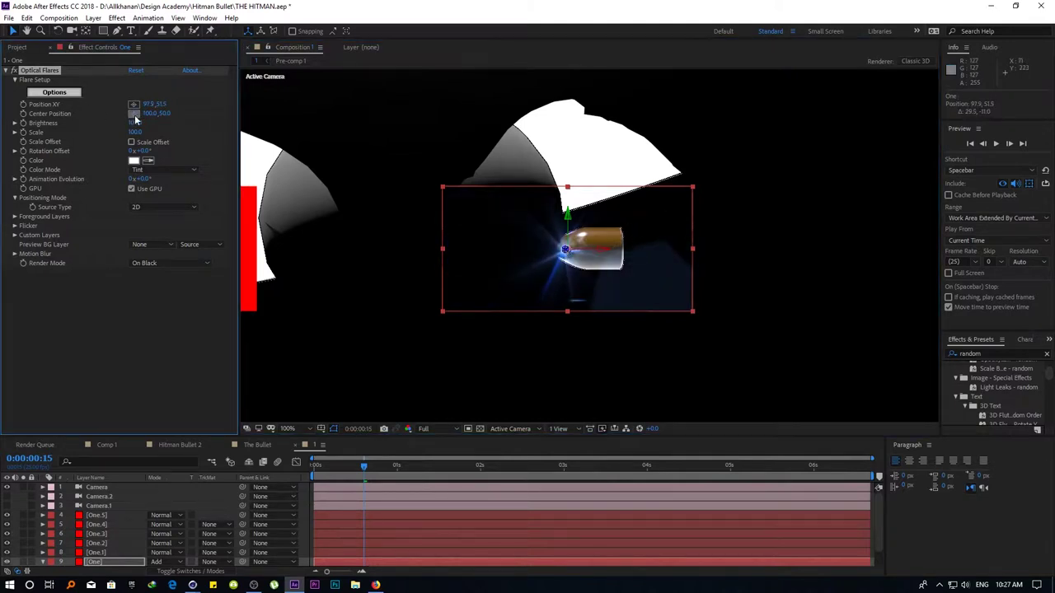
Pick a new flare centre in the comp and move the One layer to the top of the stack
left_click(133, 113)
left_click(672, 301)
left_click_drag(672, 300, 676, 246)
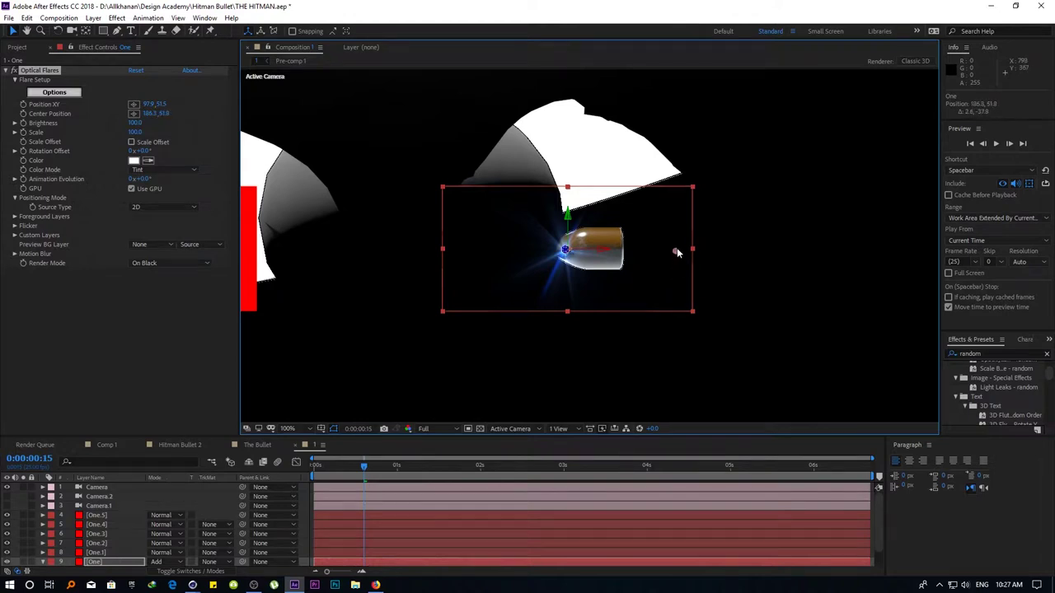
left_click_drag(96, 561, 102, 488)
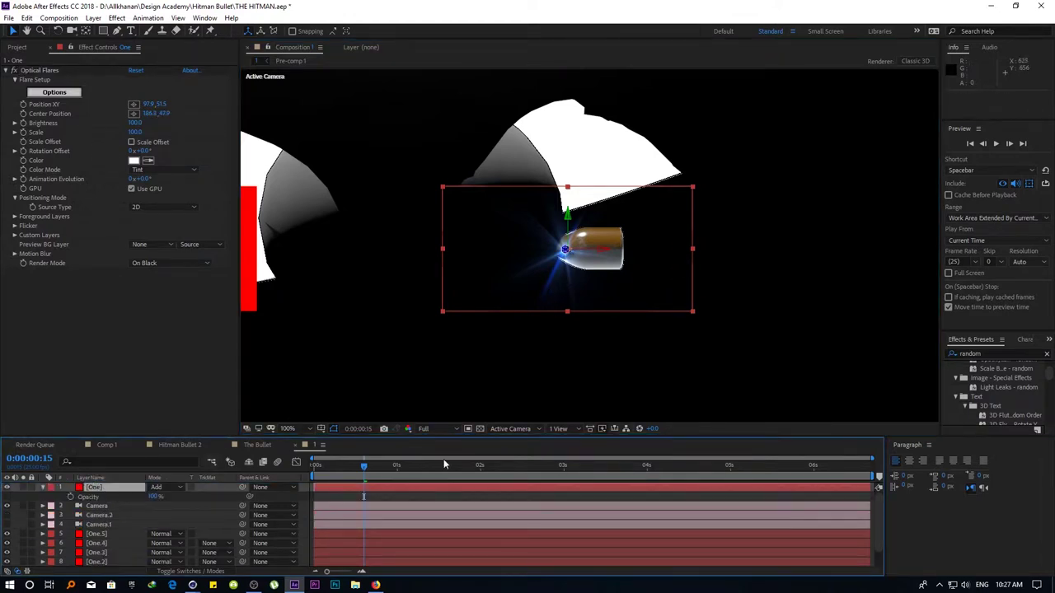
mouse_move(367, 472)
left_mouse_down()
mouse_move(355, 476)
mouse_move(367, 468)
left_mouse_up()
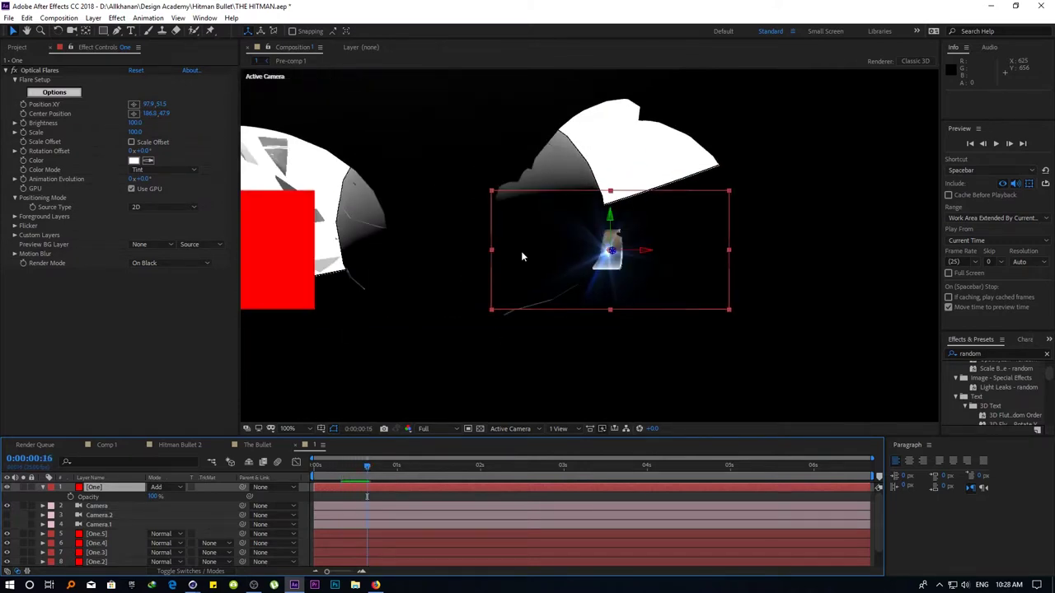
left_click(492, 250)
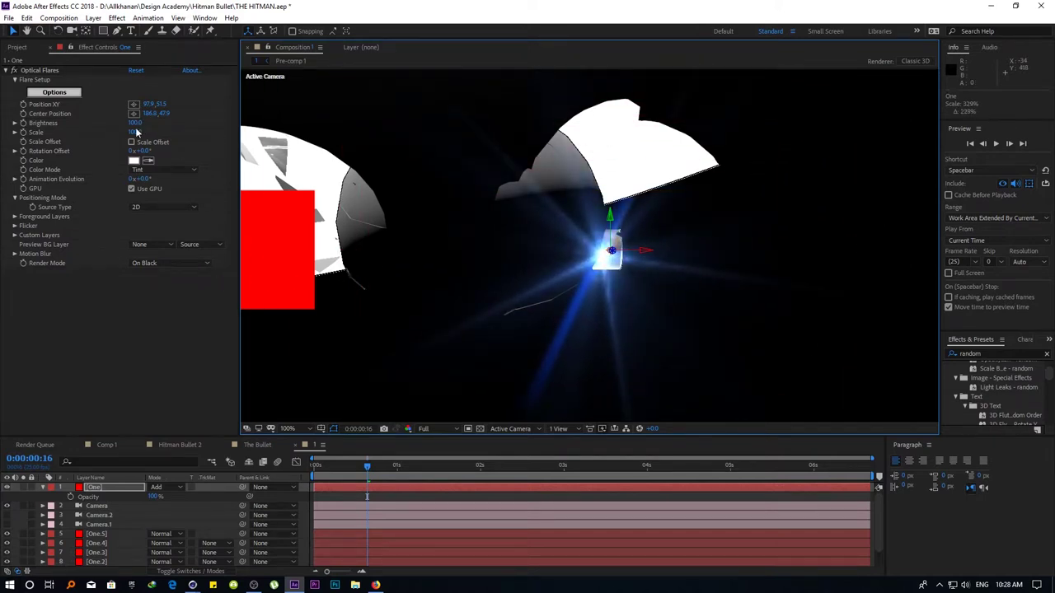
Try flare scales of 25 and 50, undo them, and keep One at the top of the stack
left_click(133, 132)
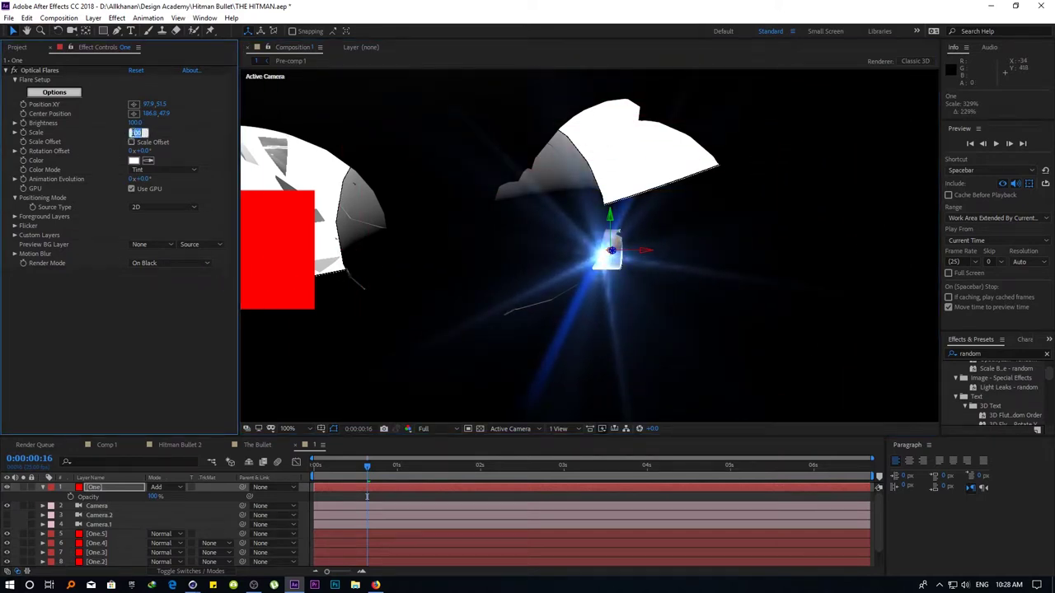
type("5")
key("Return")
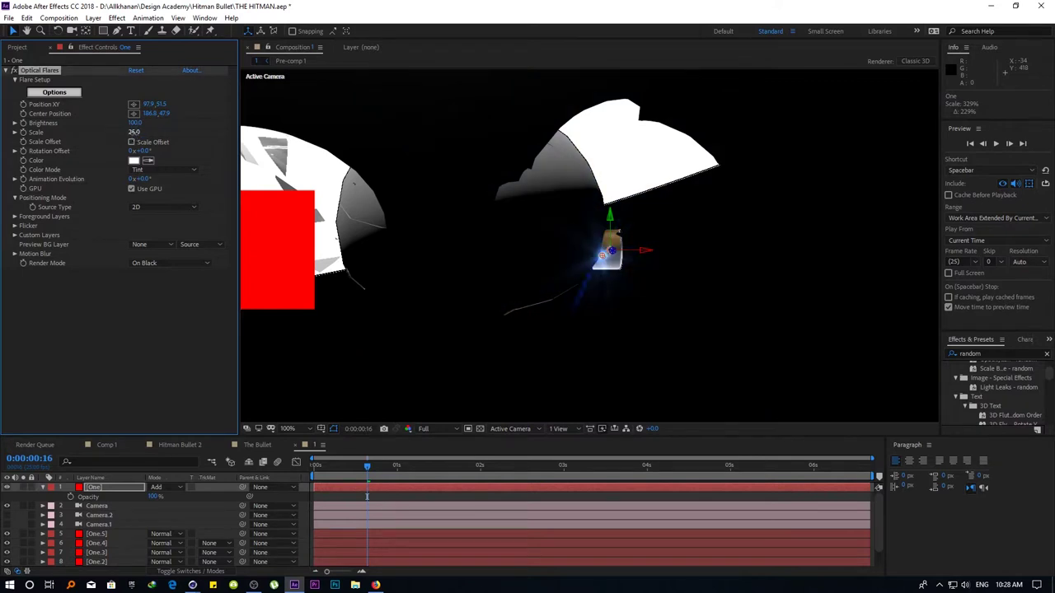
left_click(133, 132)
type("50")
key("Return")
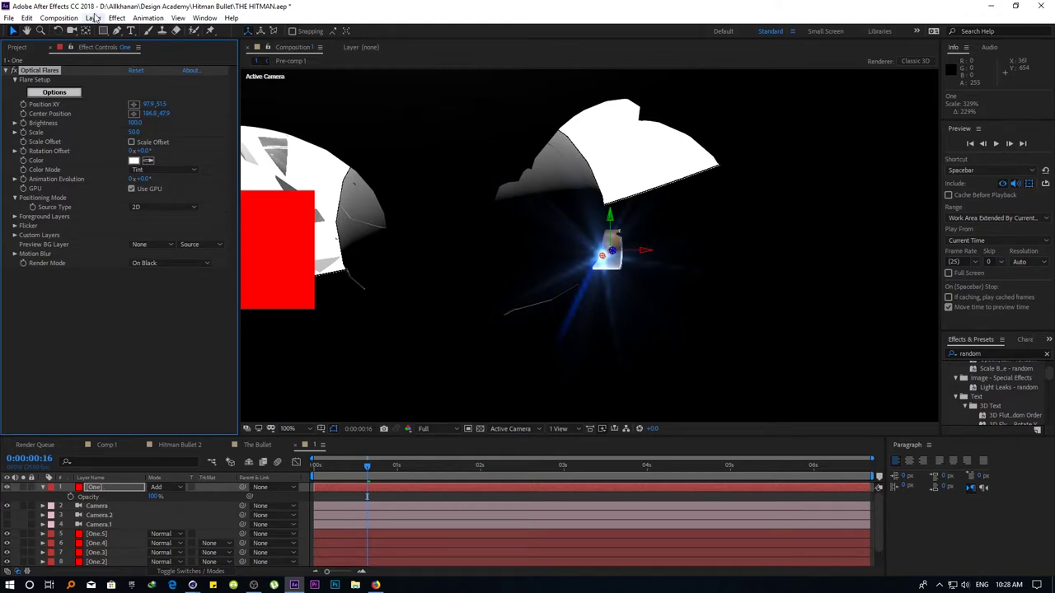
key("ctrl+z")
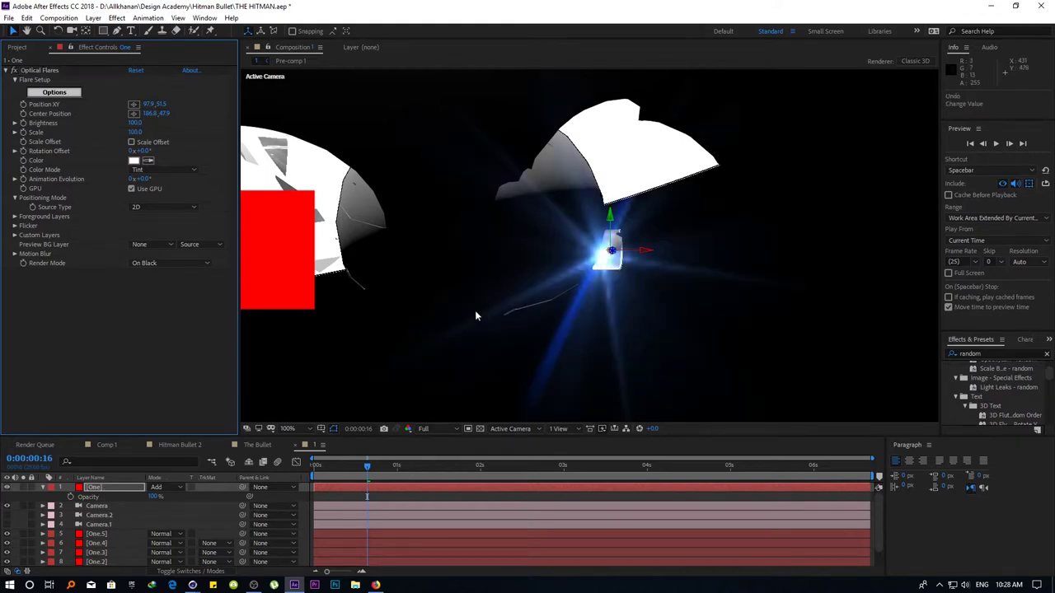
key("ctrl+shift+bracketleft")
key("Page_Up")
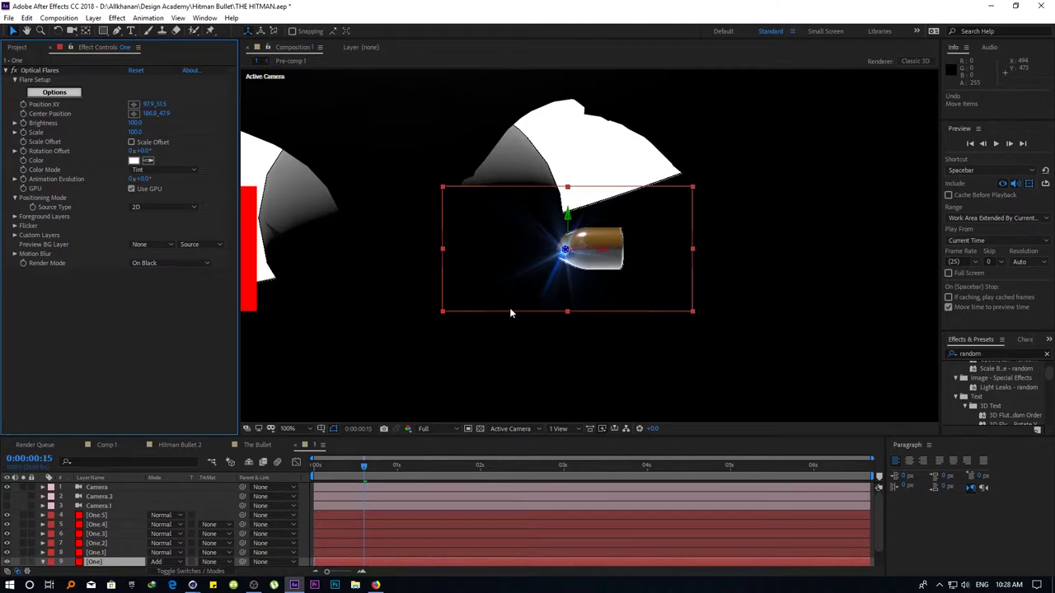
key("ctrl+shift+z")
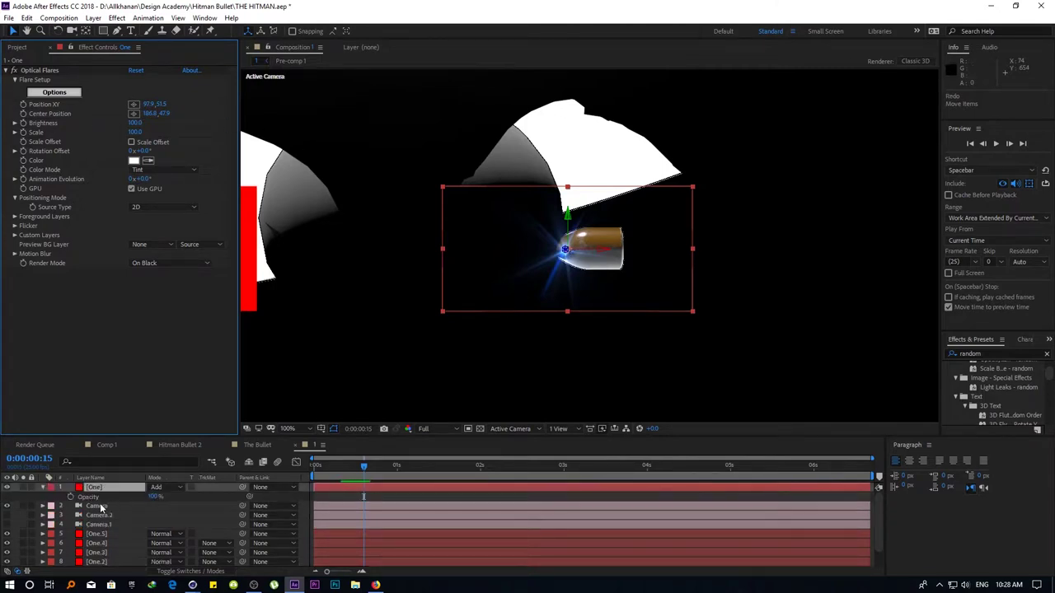
left_click(101, 508)
left_click(103, 487)
Make the One solid comp-sized and lower the flare brightness
left_click(92, 17)
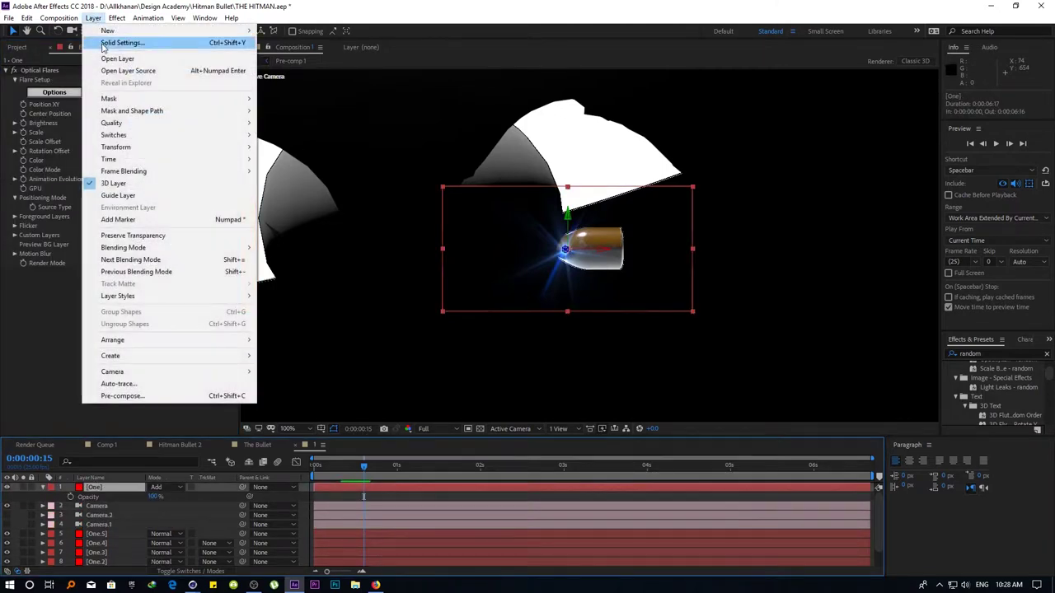
left_click(116, 40)
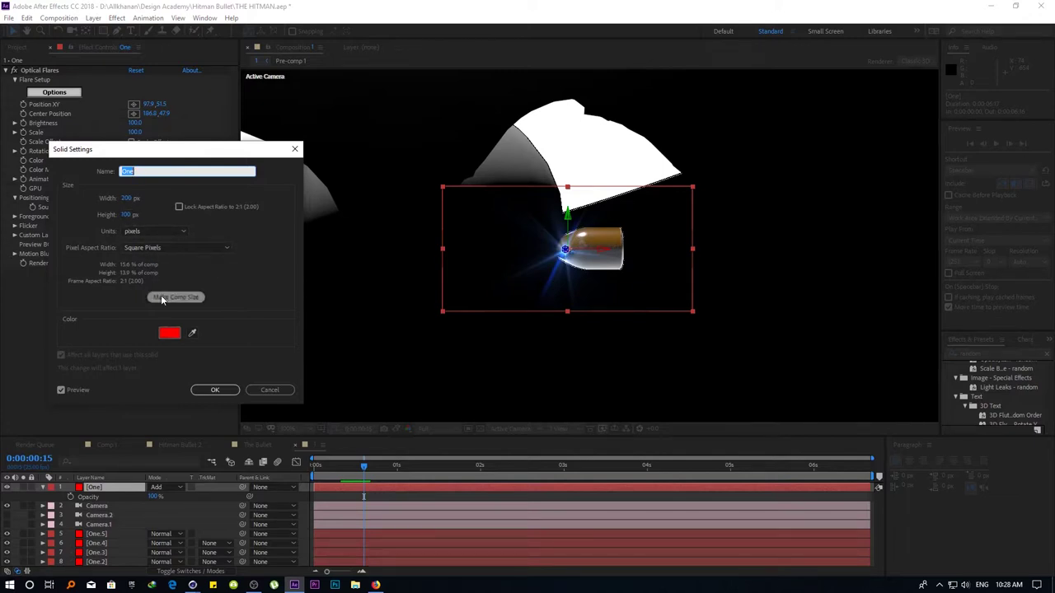
left_click(194, 297)
left_click(213, 391)
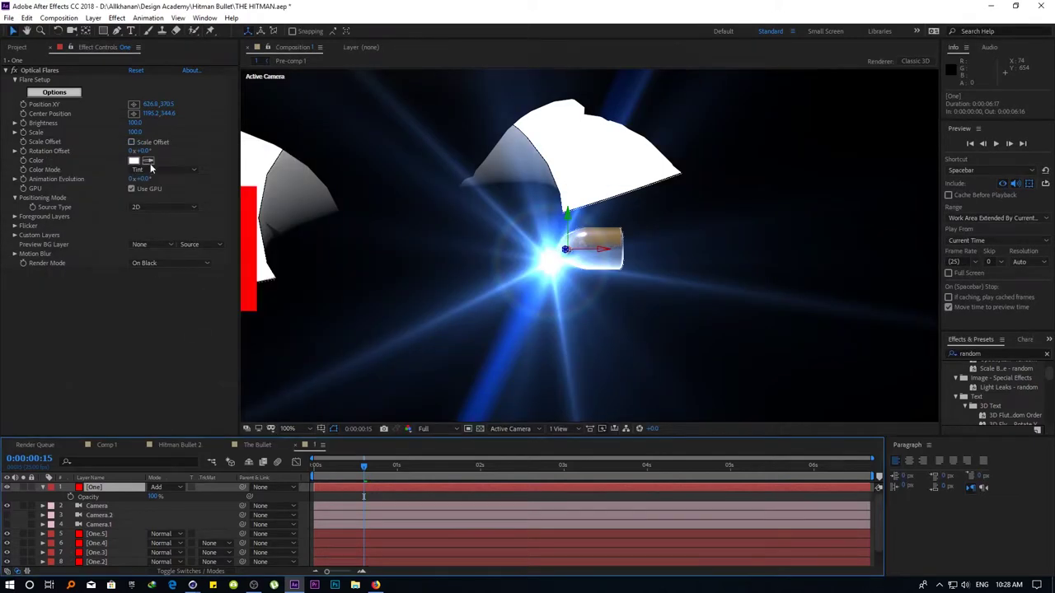
mouse_move(133, 123)
left_mouse_down()
mouse_move(128, 133)
mouse_move(140, 132)
left_mouse_up()
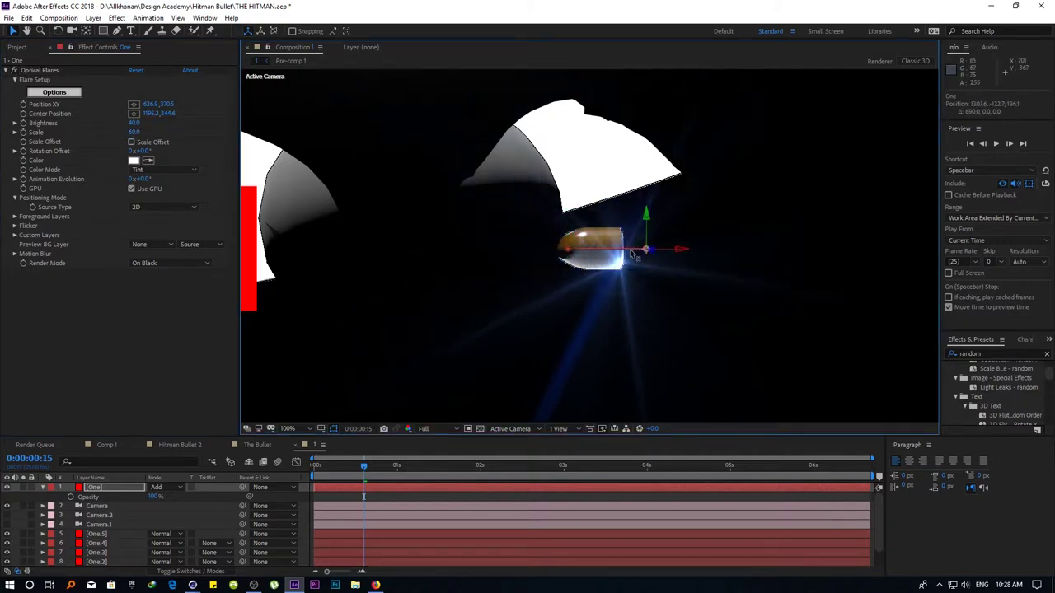
Remove One's position animation and place the flare right of the bullet at 734.1, -122.7, 1861
left_click_drag(589, 254, 368, 248)
key("ctrl+z")
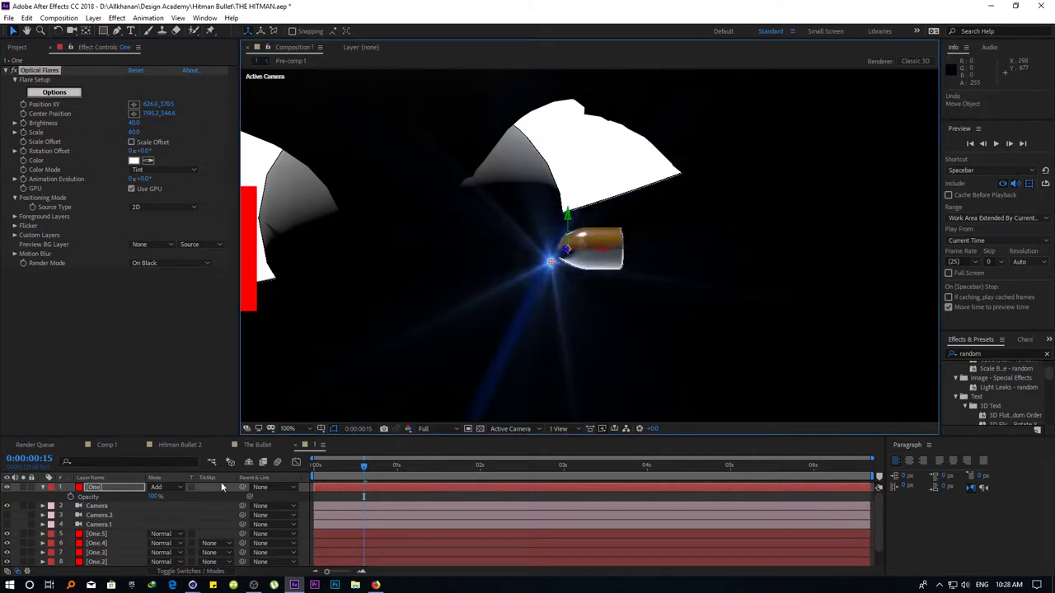
left_click(70, 497)
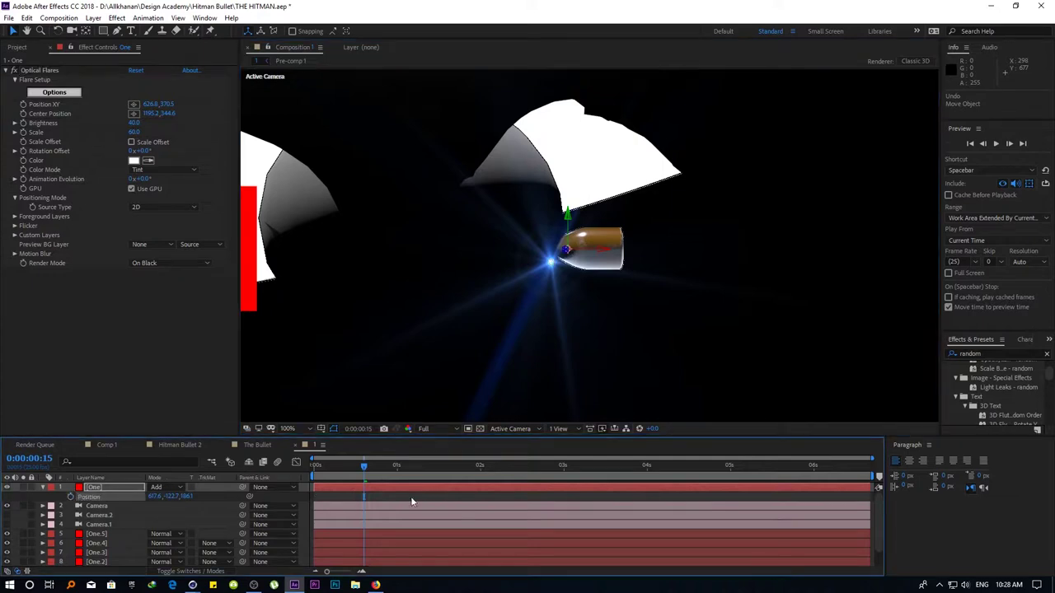
mouse_move(542, 281)
left_mouse_down()
mouse_move(540, 265)
mouse_move(684, 267)
left_mouse_up()
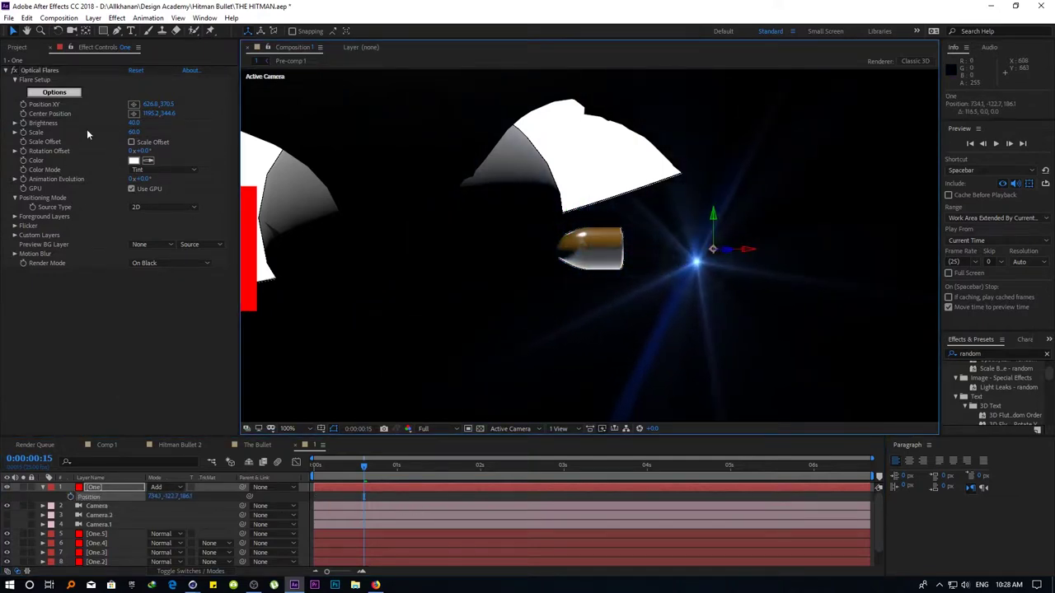
left_click(47, 73)
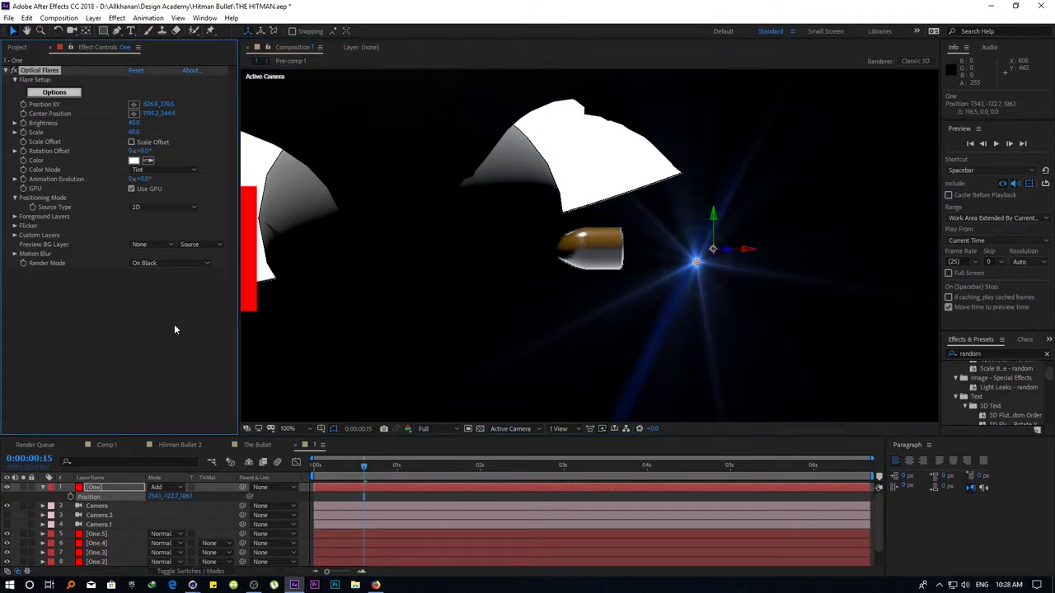
left_click(102, 535)
Resize the One.5 solid to the composition size via Solid Settings
scroll(127, 497, "down", 1)
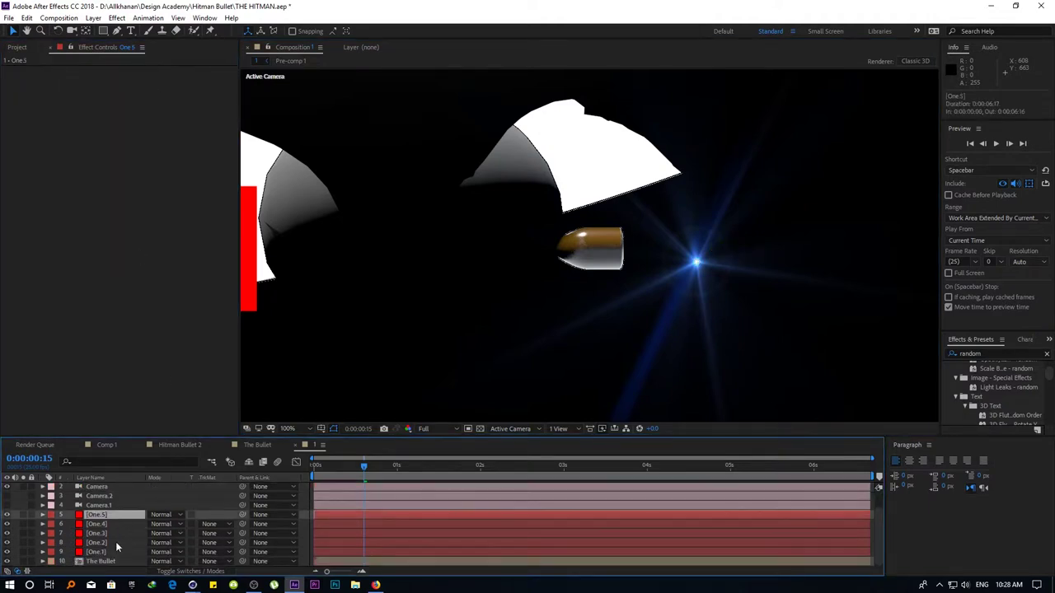
left_click(104, 553, "shift")
left_click(94, 18)
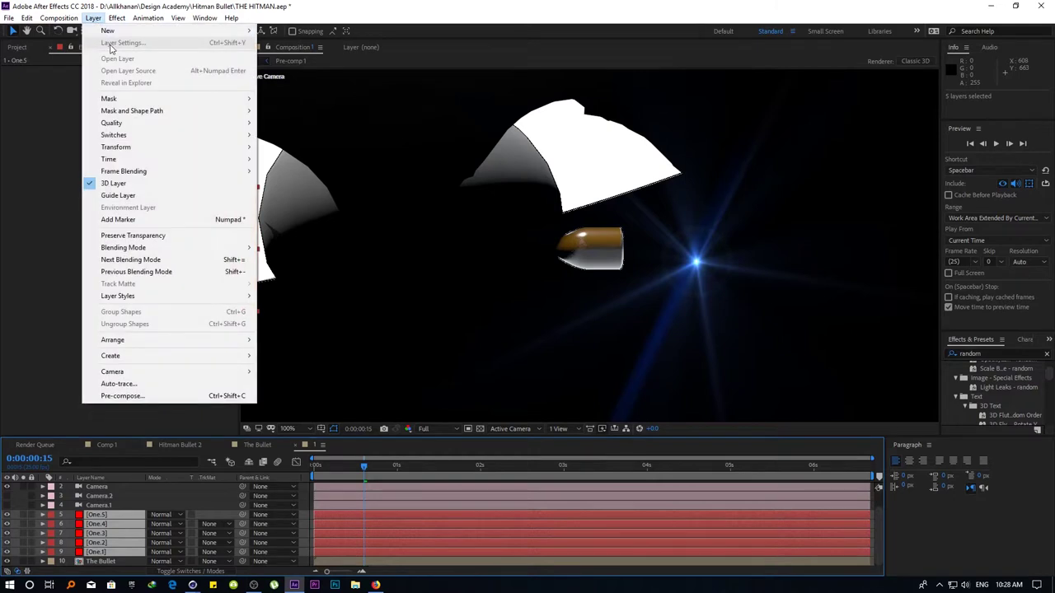
left_click(106, 534)
left_click(99, 513)
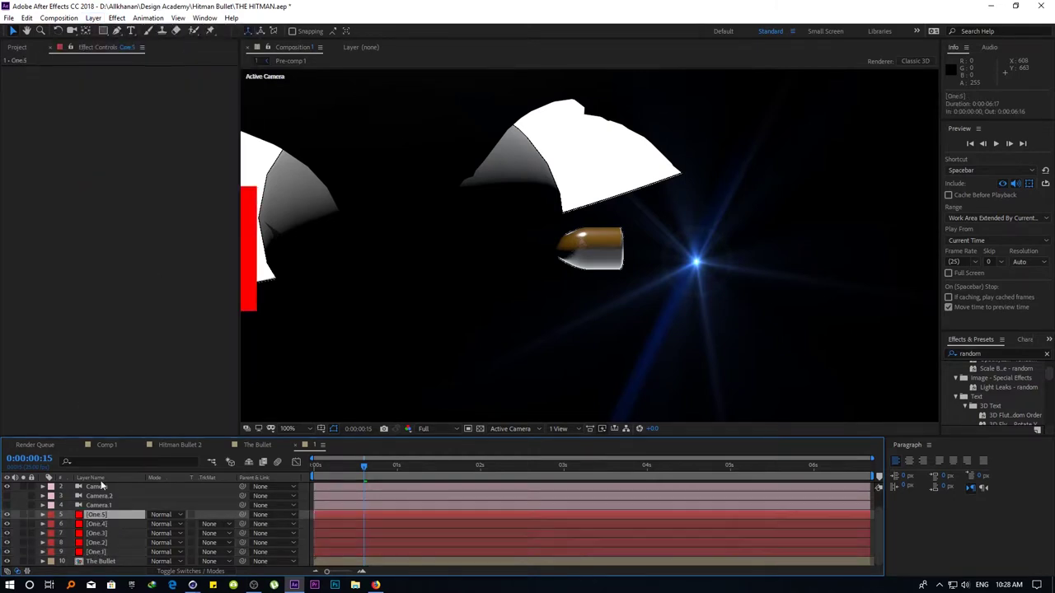
left_click(94, 18)
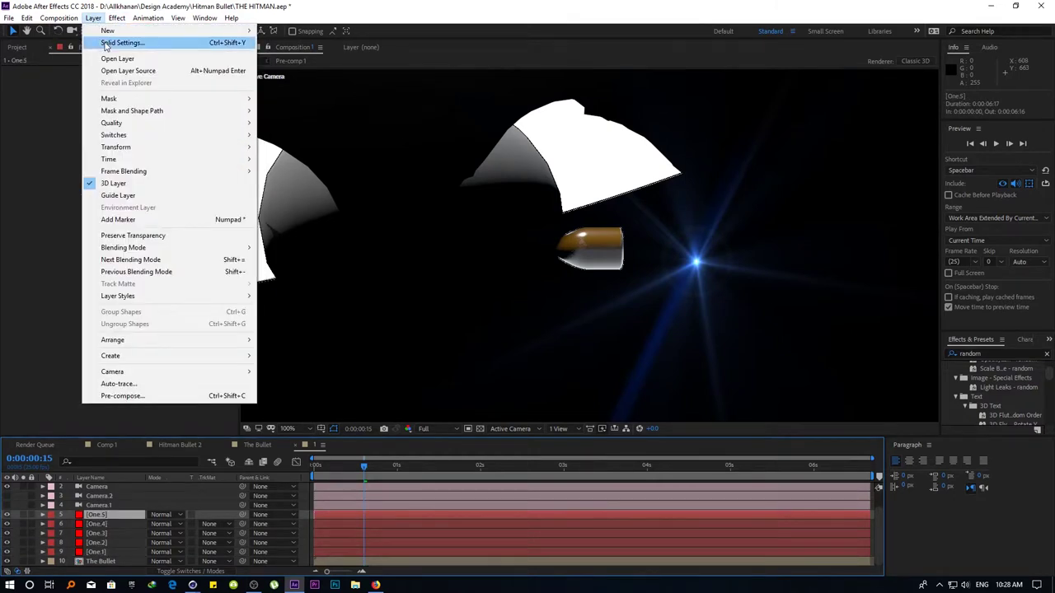
left_click(112, 39)
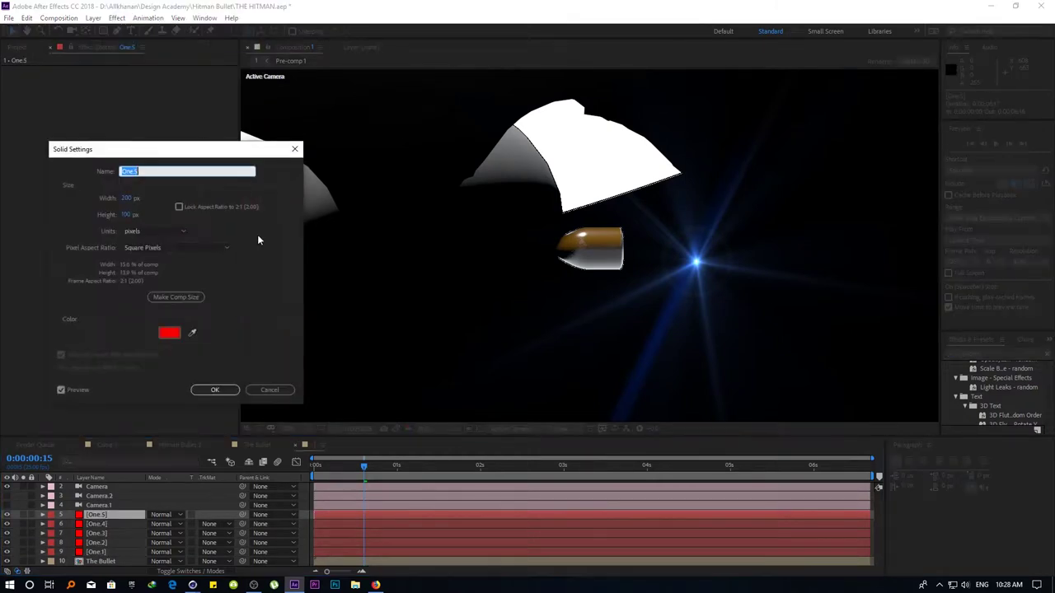
left_click(188, 297)
left_click(219, 390)
Resize the One.4 and One.3 solids to the composition size
left_click(118, 524)
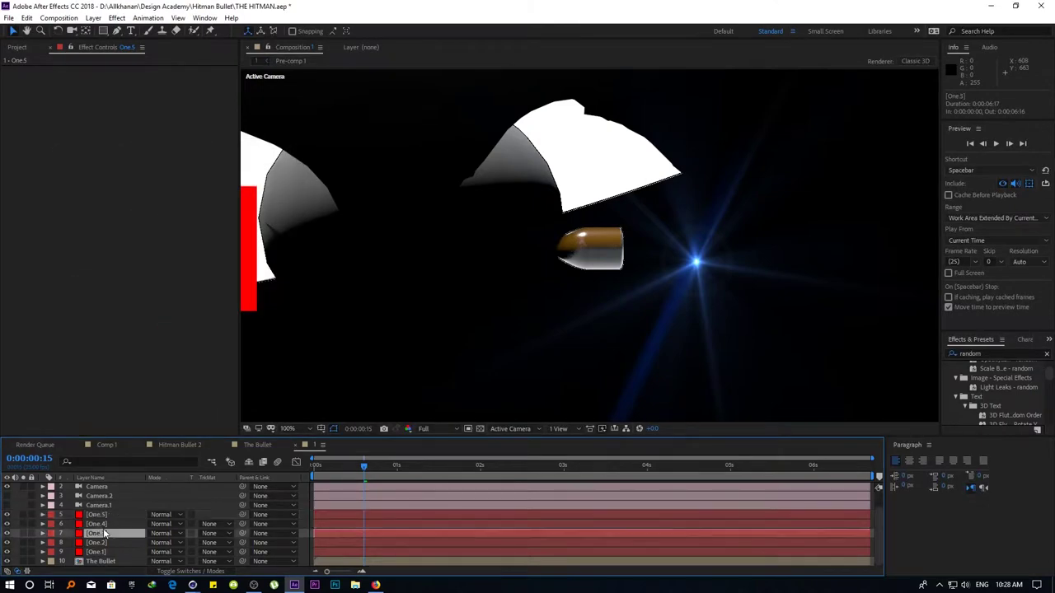
left_click(93, 18)
left_click(105, 42)
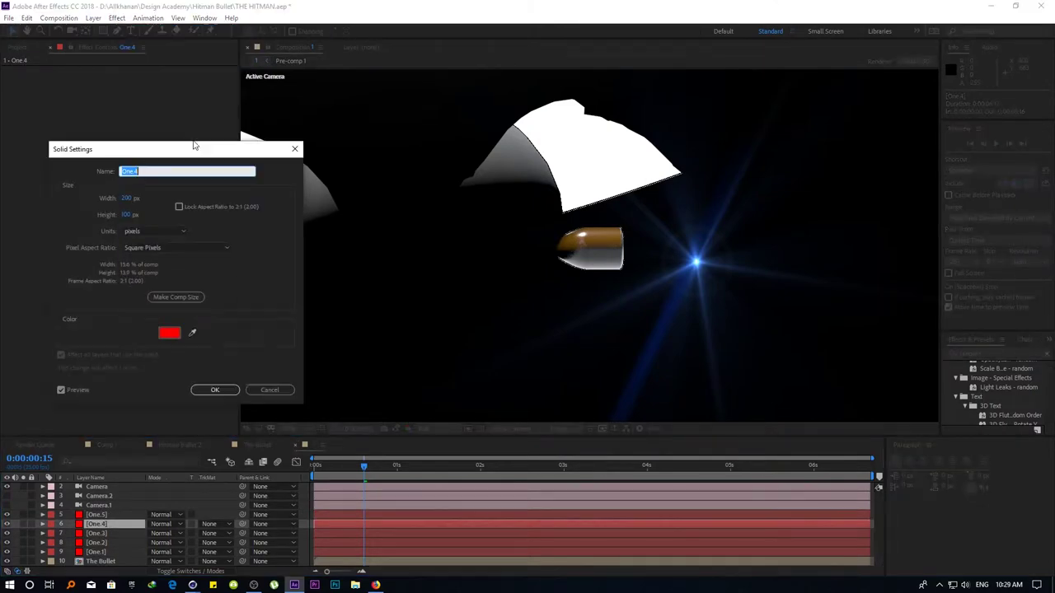
left_click(183, 299)
left_click(217, 390)
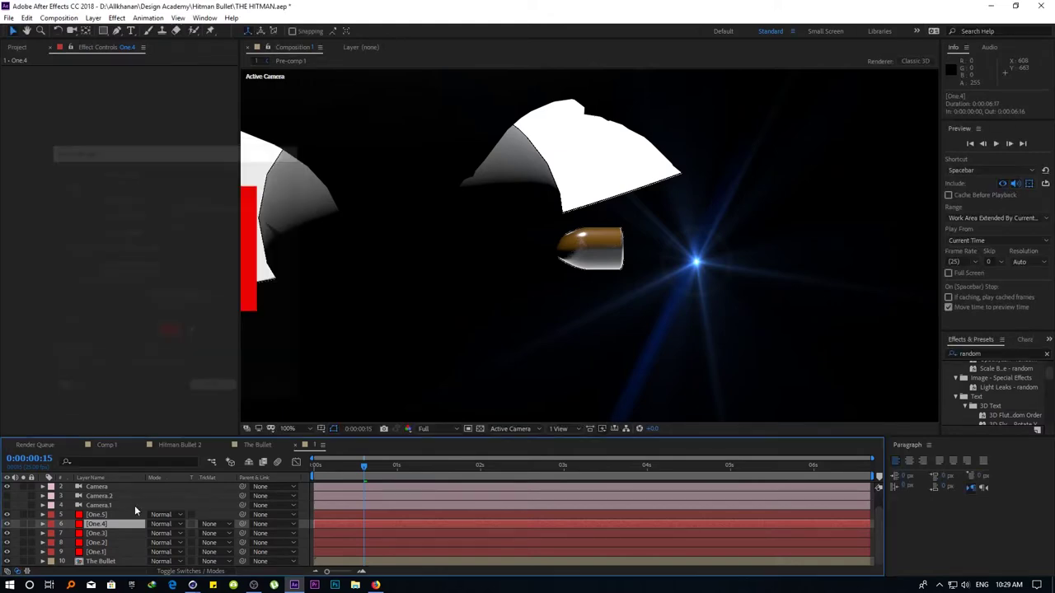
left_click(103, 533)
left_click(94, 18)
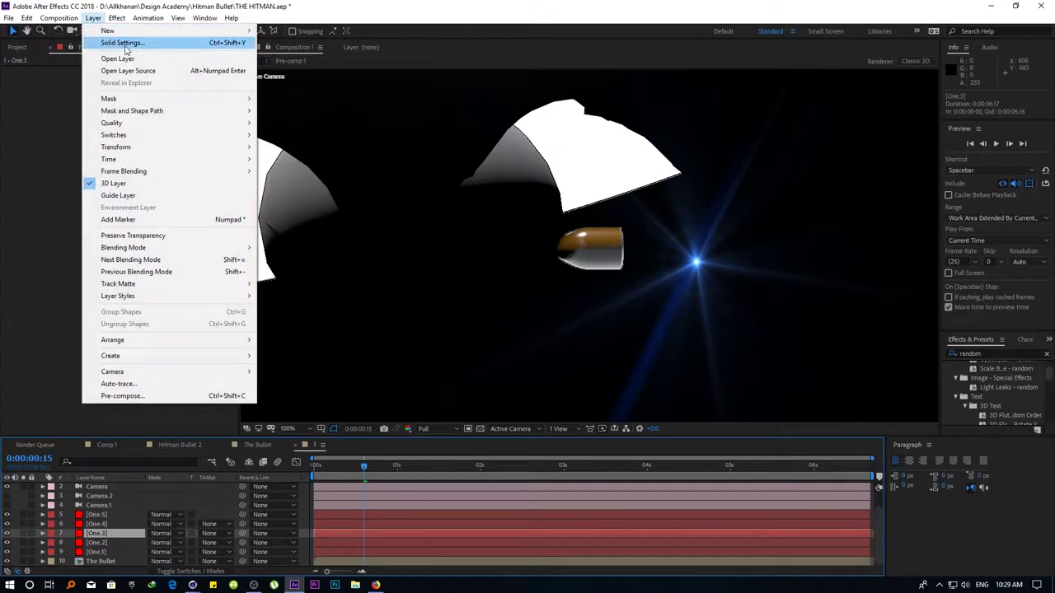
left_click(230, 42)
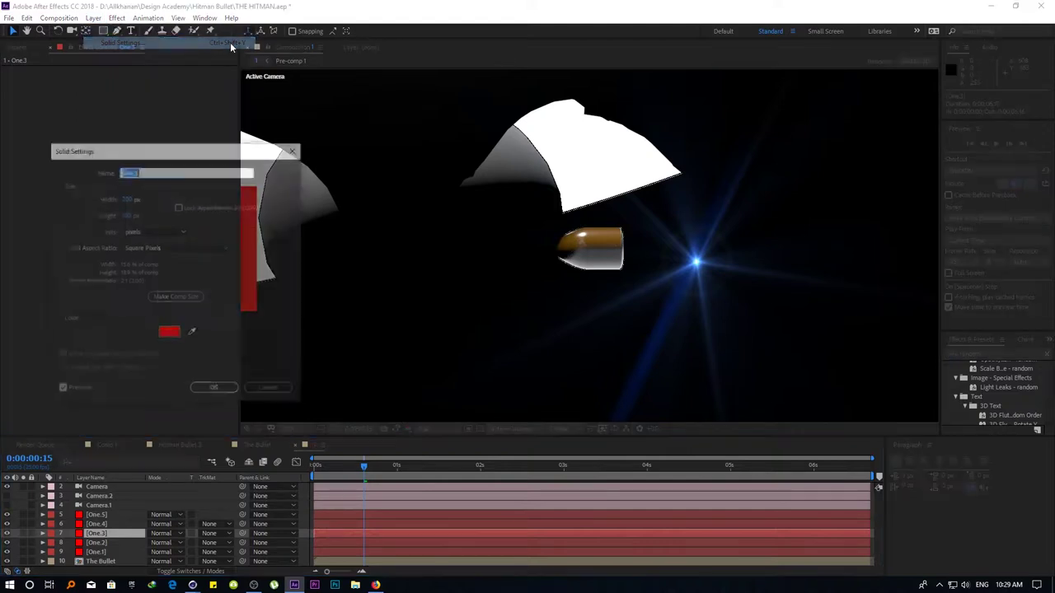
left_click(214, 390)
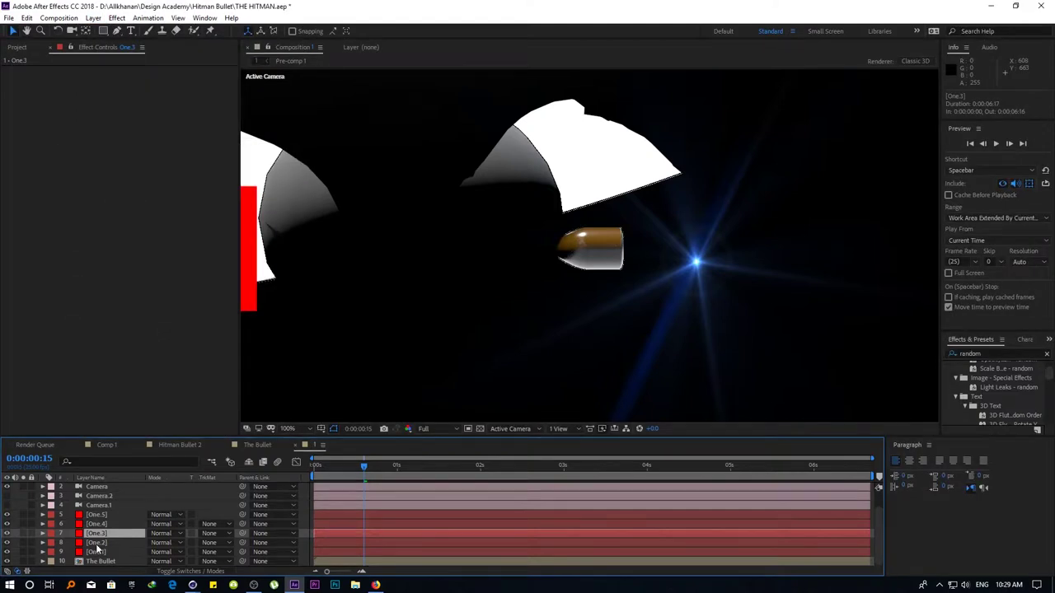
Resize the One.2 and One.1 solids to the full 1280×720 composition size
left_click(96, 543)
key("ctrl+alt+y")
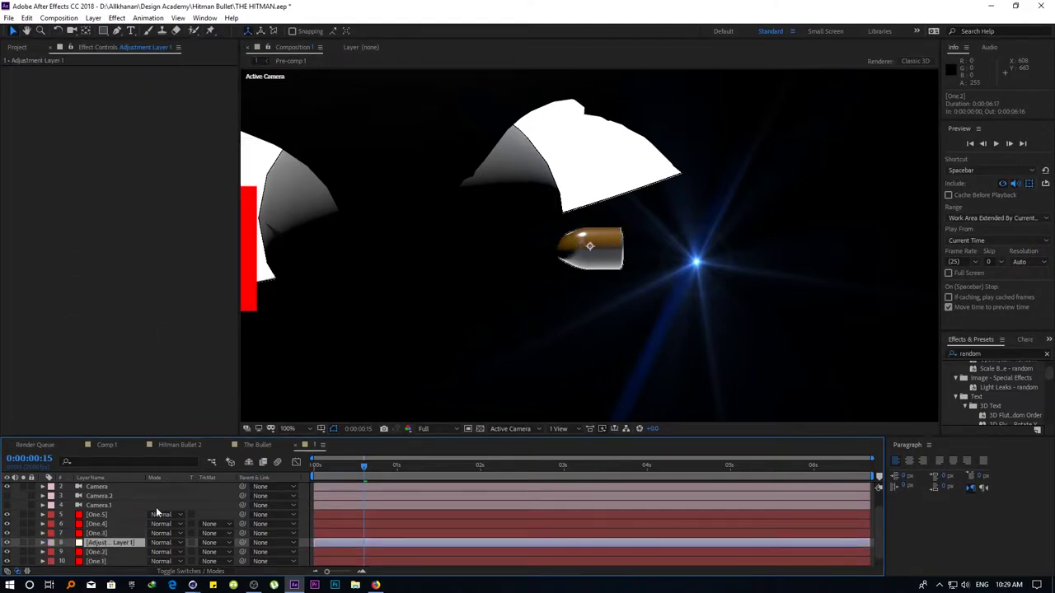
key("ctrl+z")
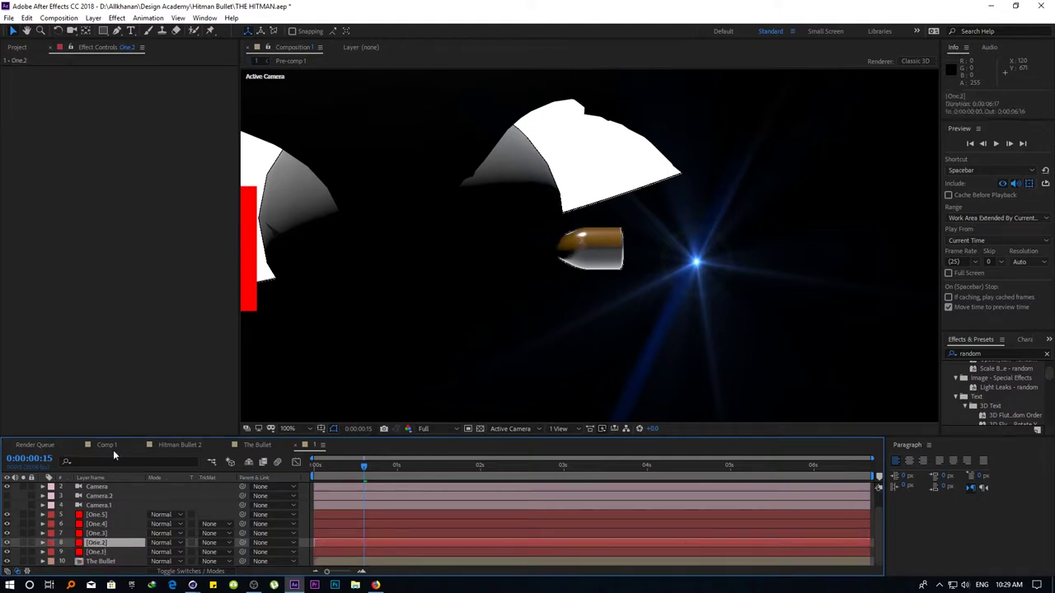
left_click(115, 17)
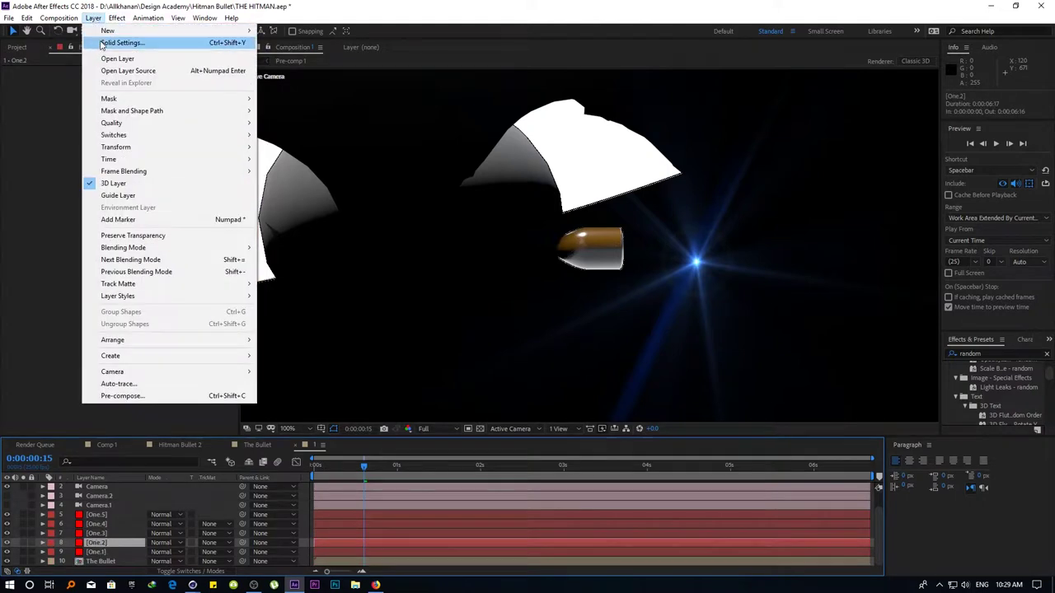
left_click(101, 45)
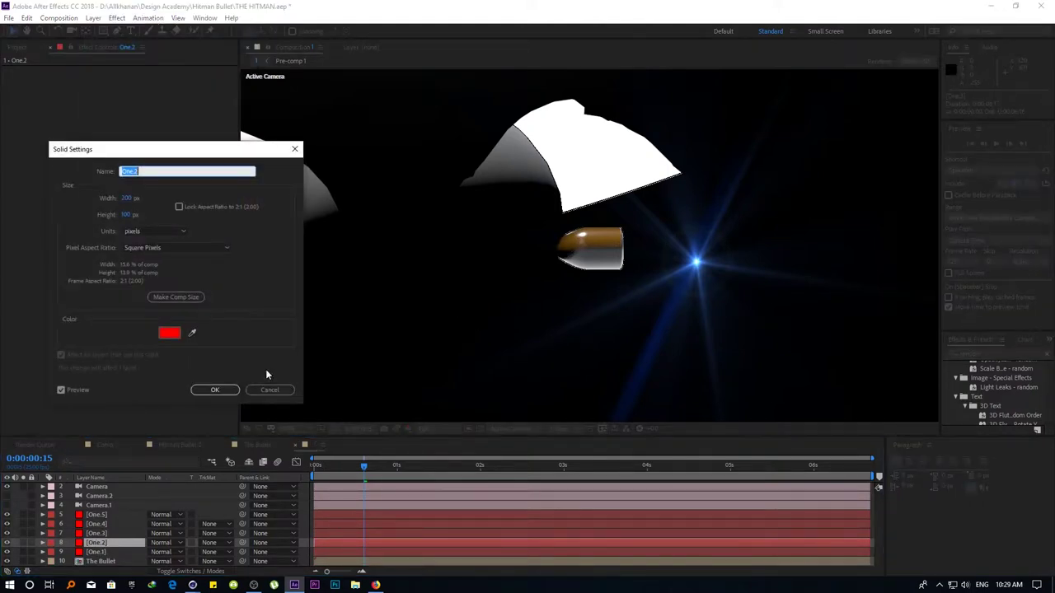
left_click(176, 296)
left_click(214, 390)
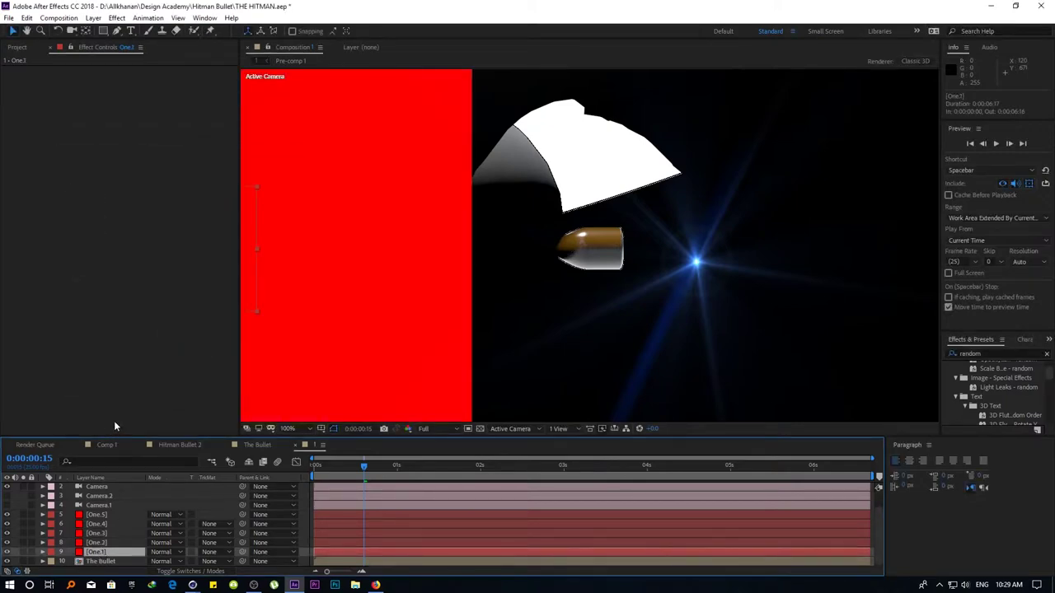
key("ctrl+shift+y")
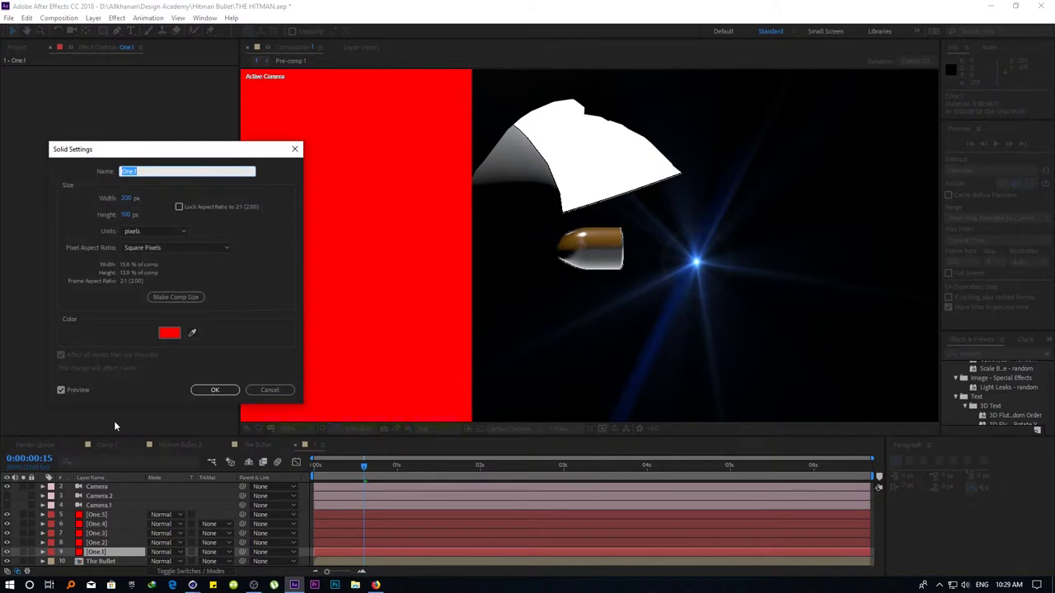
left_click(191, 298)
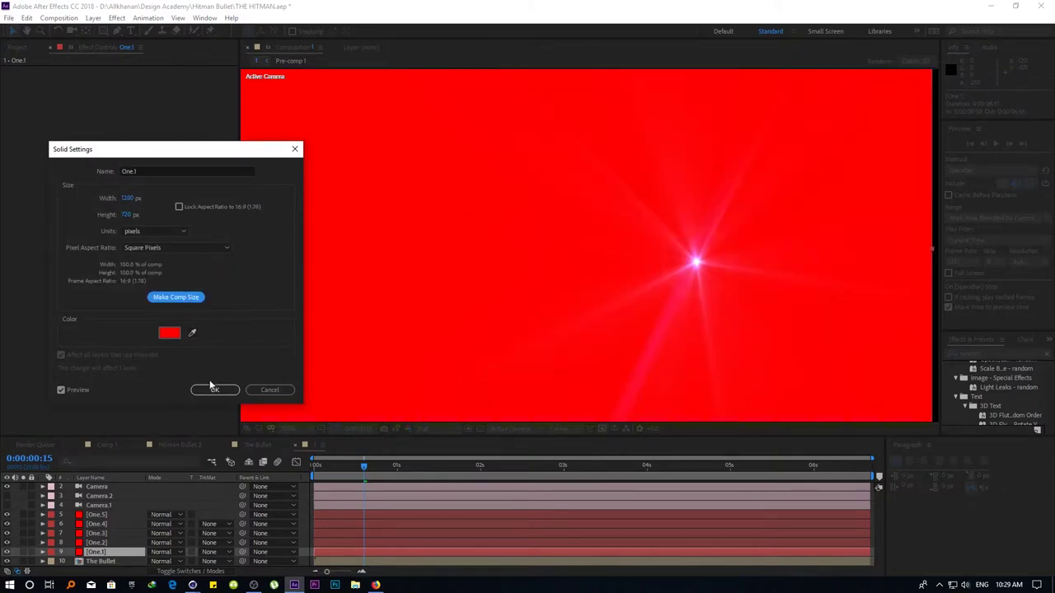
left_click(212, 389)
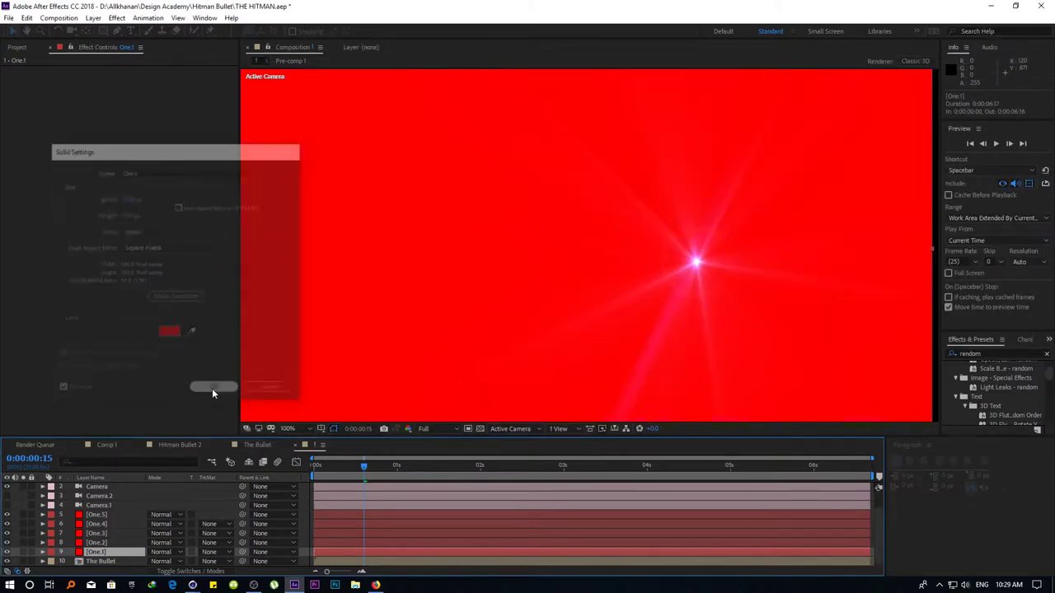
Check each solid, One.5 through One.1, now fills the composition
left_click(100, 543)
left_click(103, 516)
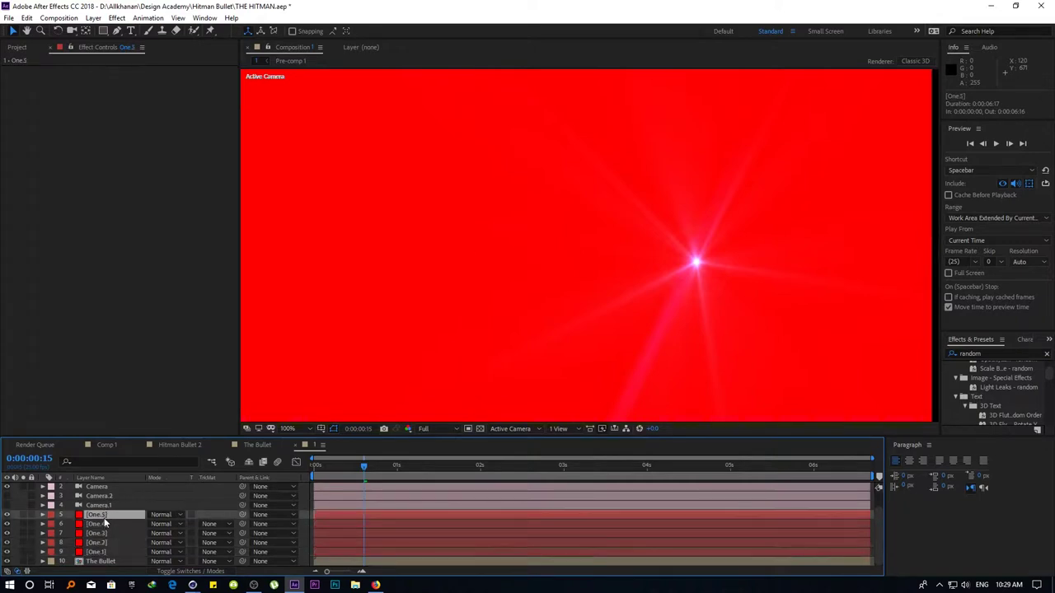
left_click(103, 524)
left_click(103, 533)
left_click(102, 543)
left_click(101, 552)
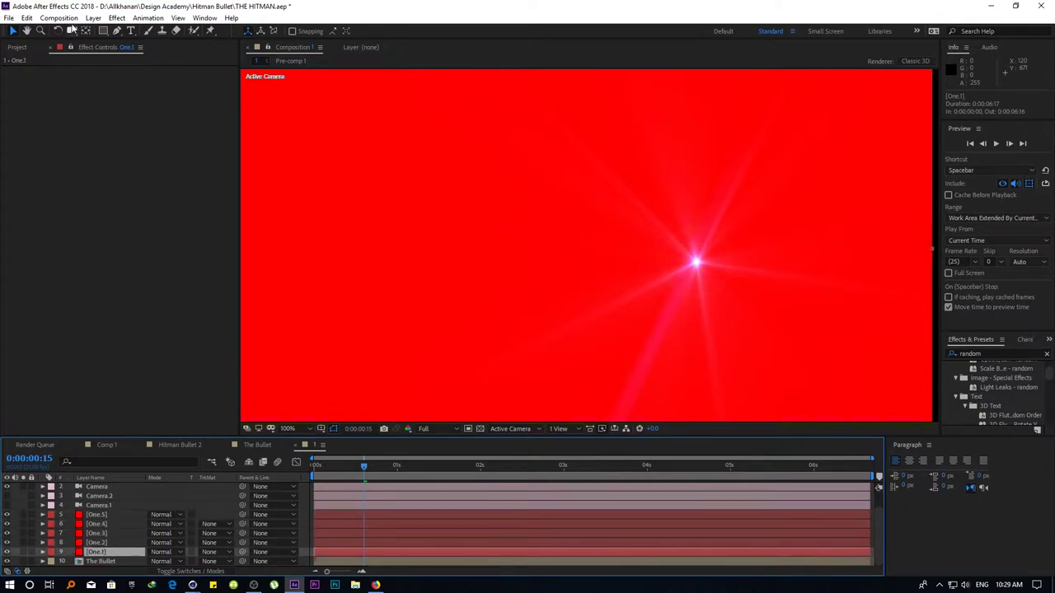
Inspect the One flare layers' Optical Flares settings and preview the flares from the first frame
scroll(109, 523, "up", 1)
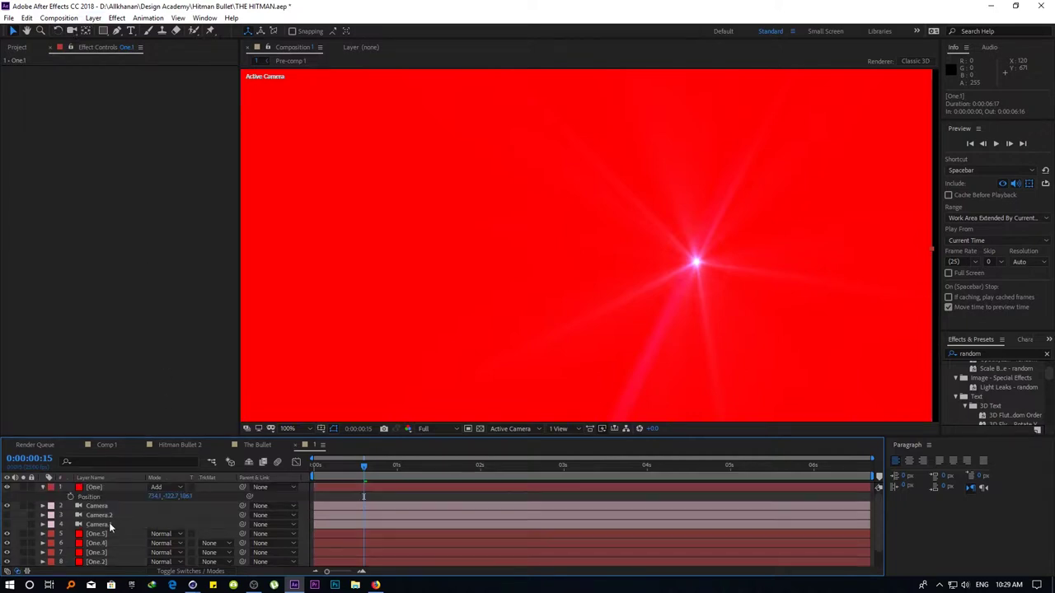
left_click(97, 487)
left_click(46, 73)
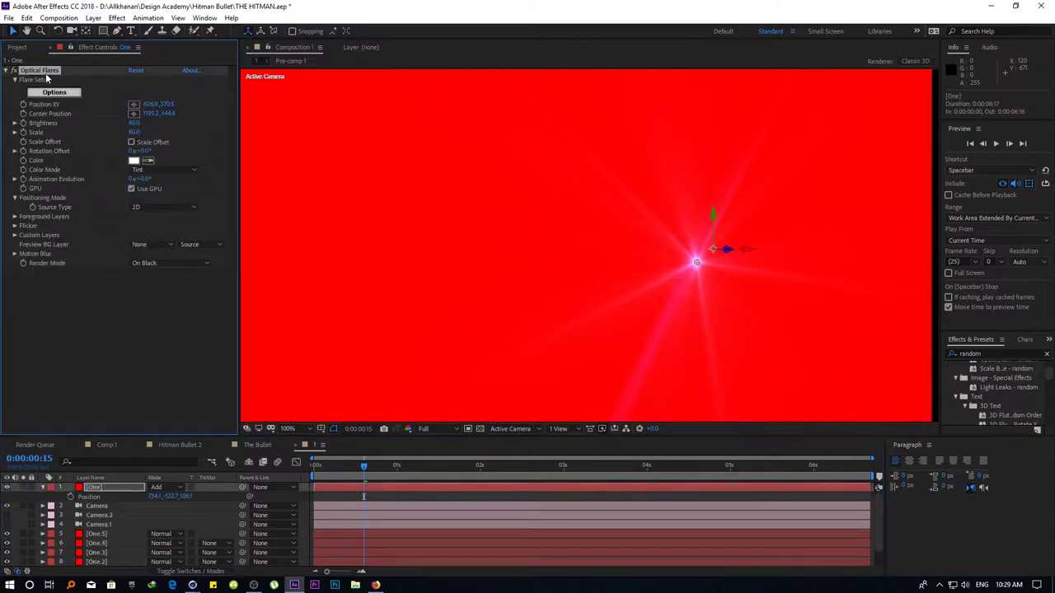
scroll(119, 521, "down", 1)
left_click(103, 544)
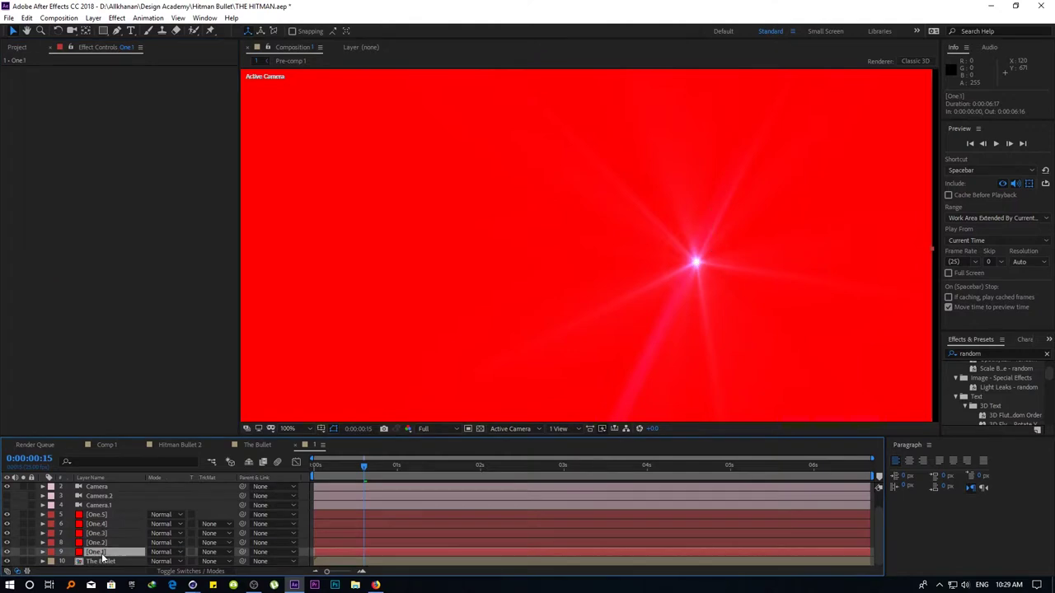
left_click(100, 524)
left_click(105, 534)
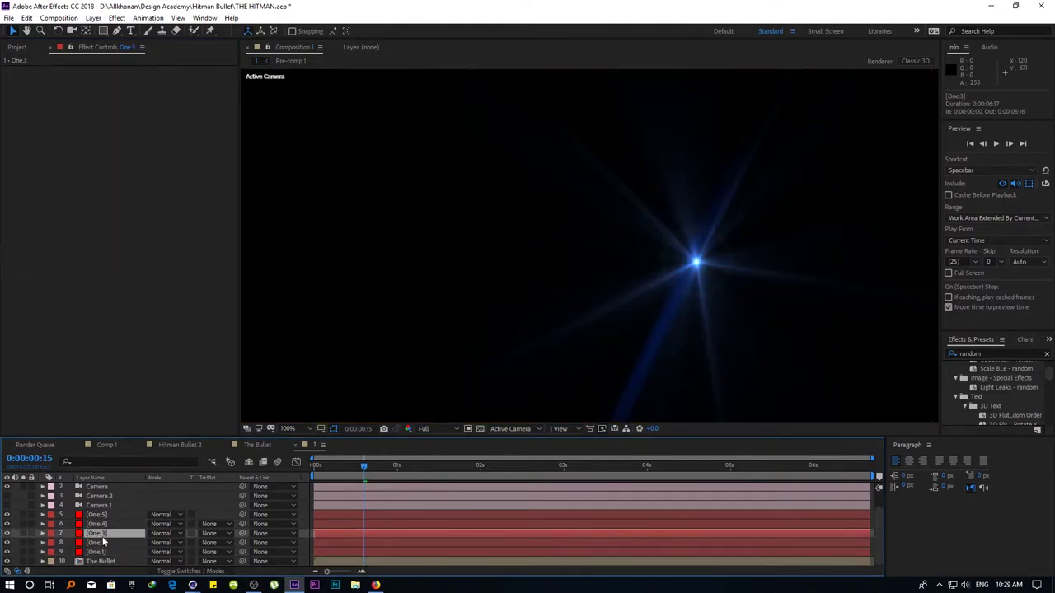
left_click(103, 516)
key("Home")
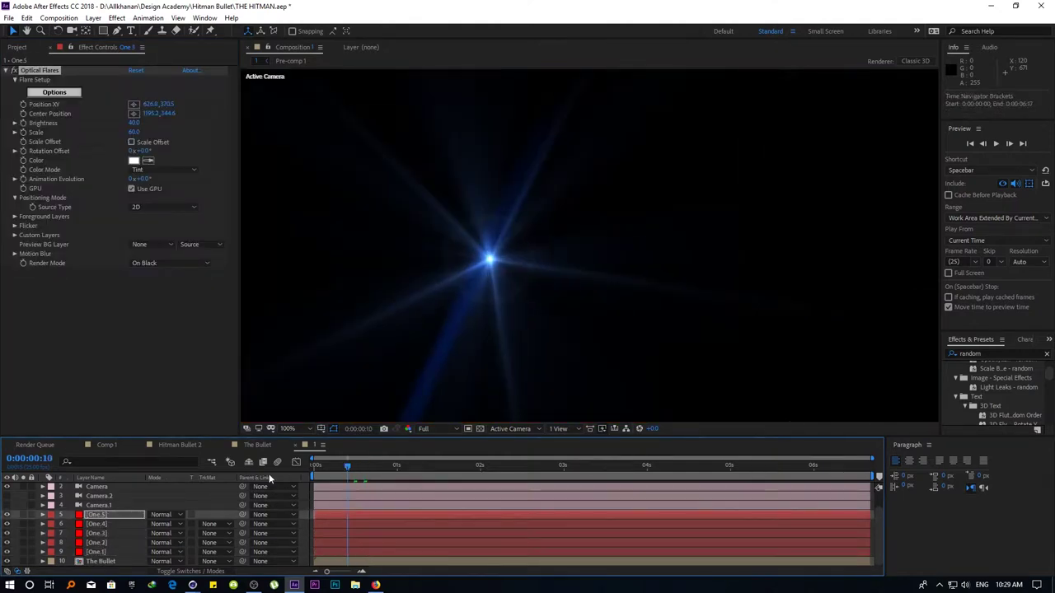
key("space")
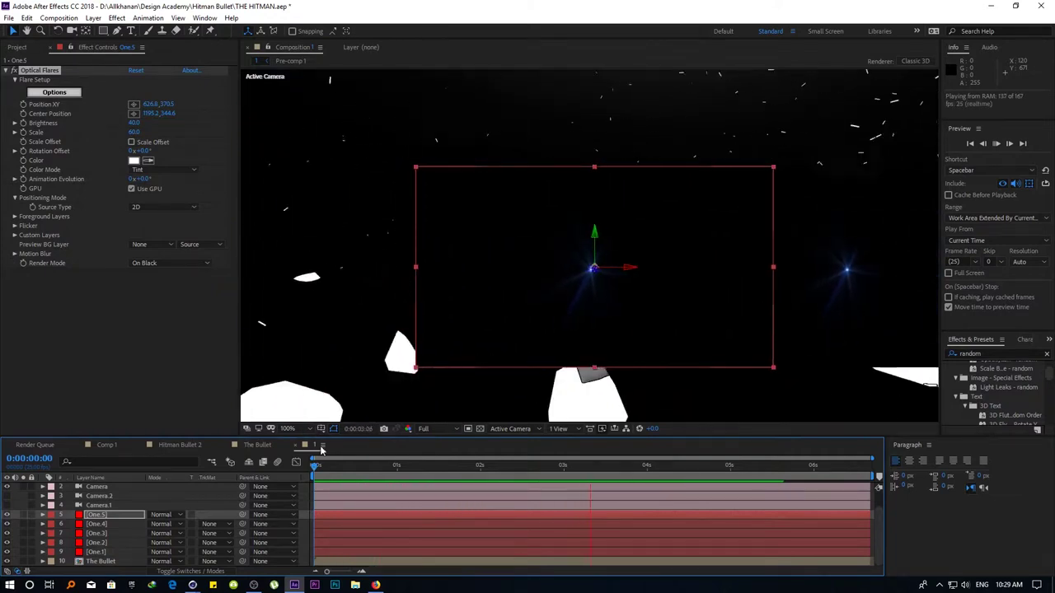
left_click(331, 468)
key("Home")
Set One.5, then One.4 through One.1, to Add blending mode
left_click(151, 517)
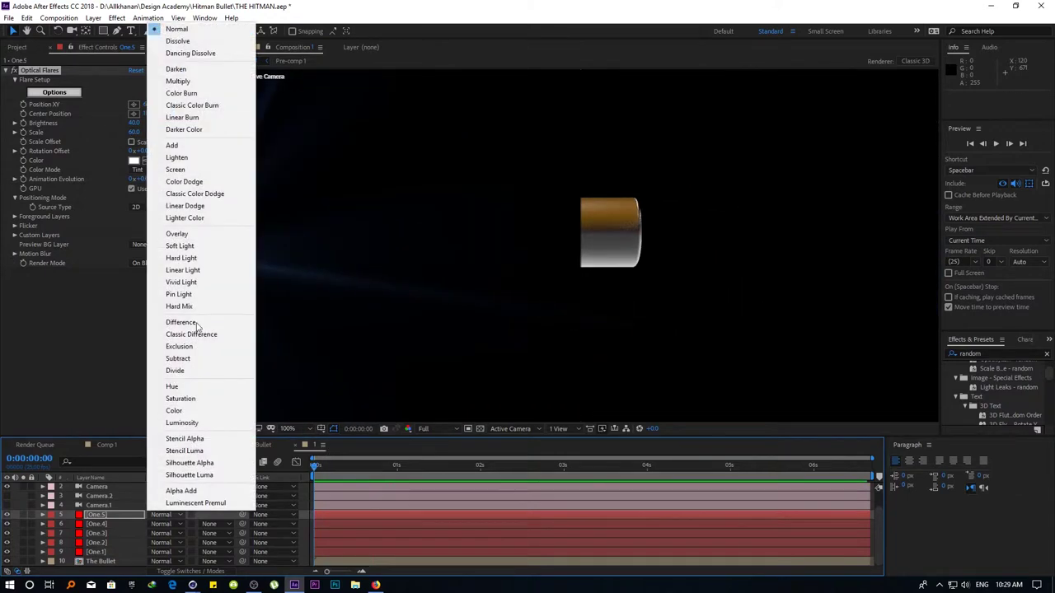
left_click(172, 145)
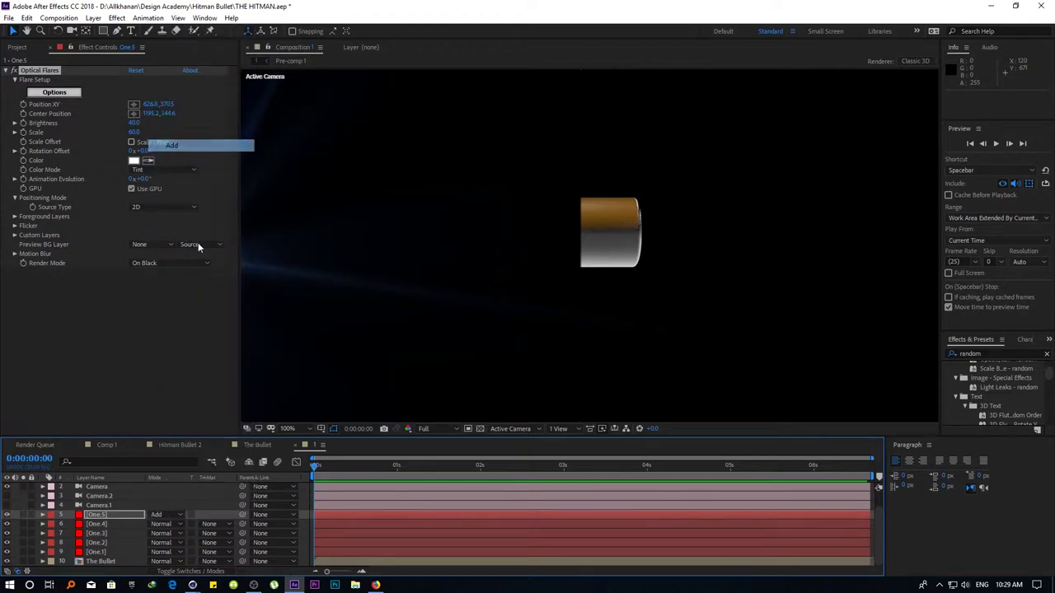
left_click(107, 524)
left_click(109, 553, "shift")
left_click(162, 552)
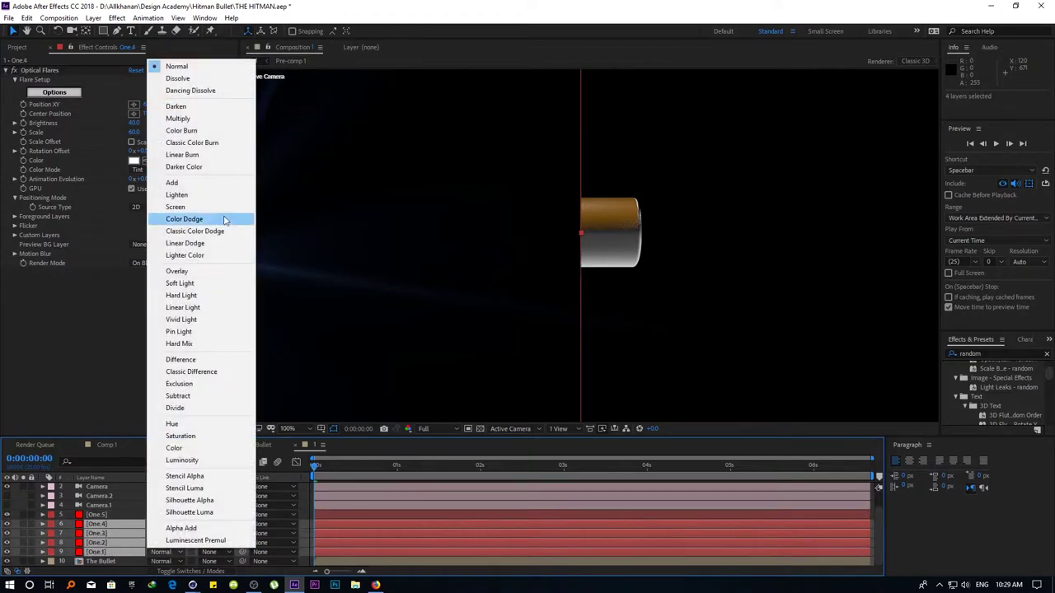
left_click(173, 182)
Preview the blended flares, scrub to about three seconds, and turn on the transparency grid
key("space")
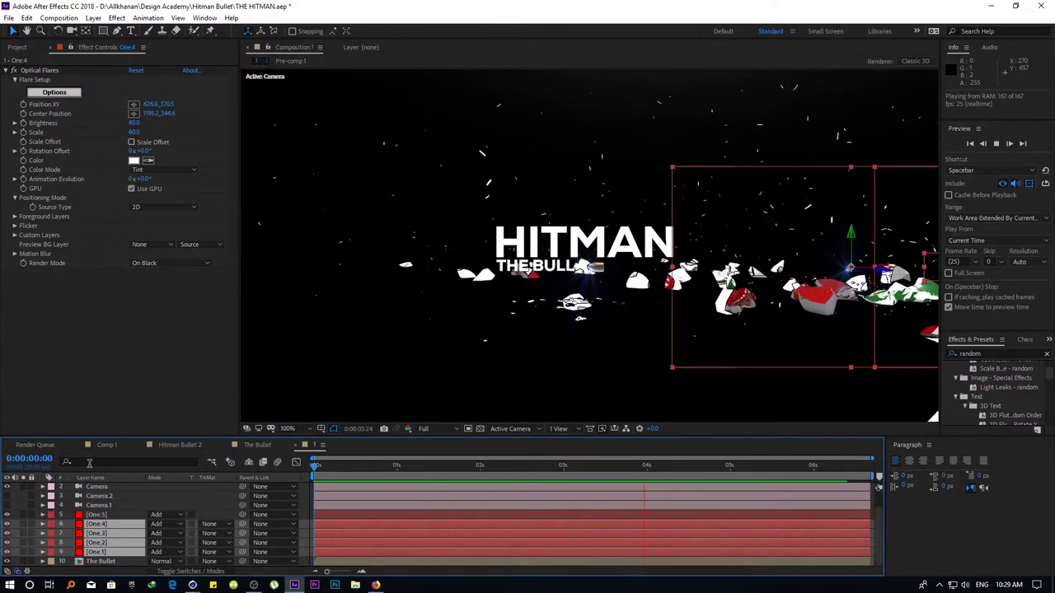
left_click(501, 466)
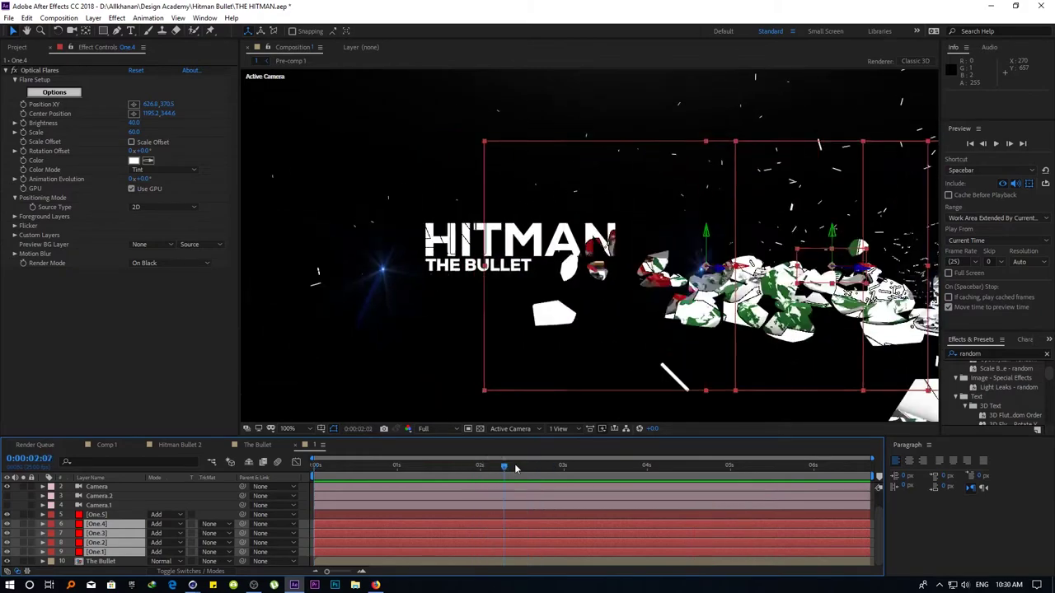
mouse_move(516, 468)
left_mouse_down()
mouse_move(585, 461)
mouse_move(488, 470)
mouse_move(550, 468)
left_mouse_up()
left_click(479, 429)
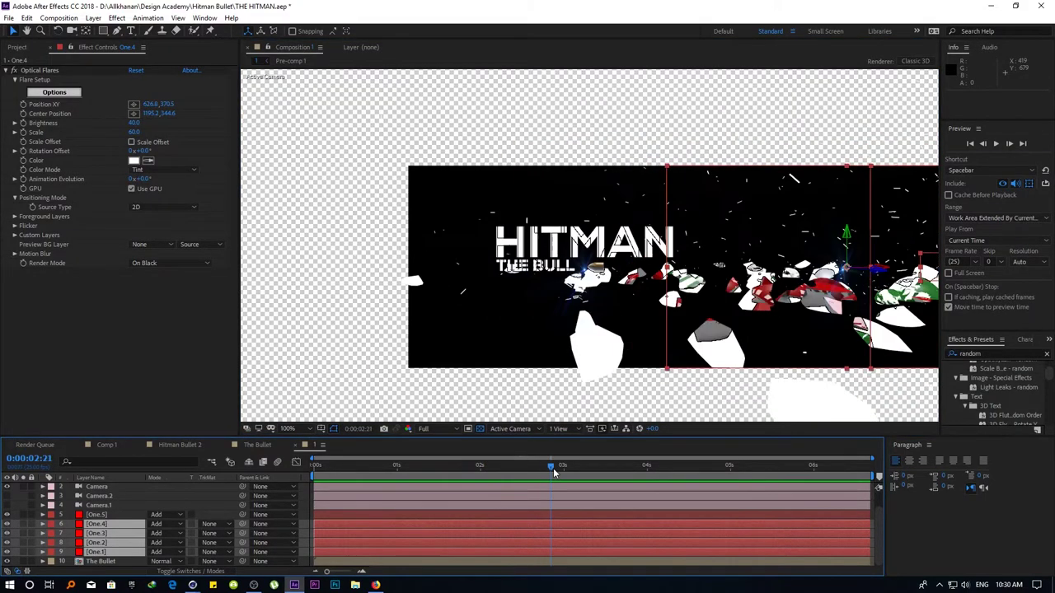
Set the Optical Flares Render Mode to On Transparent for One.5 and One.4
left_click(97, 514, "shift")
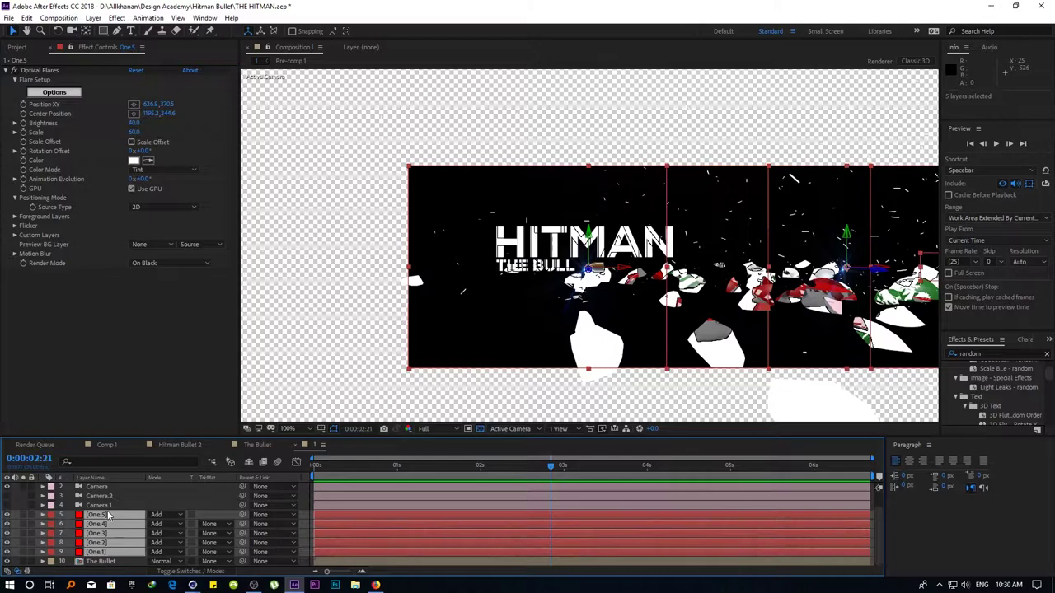
left_click(164, 263)
left_click(168, 287)
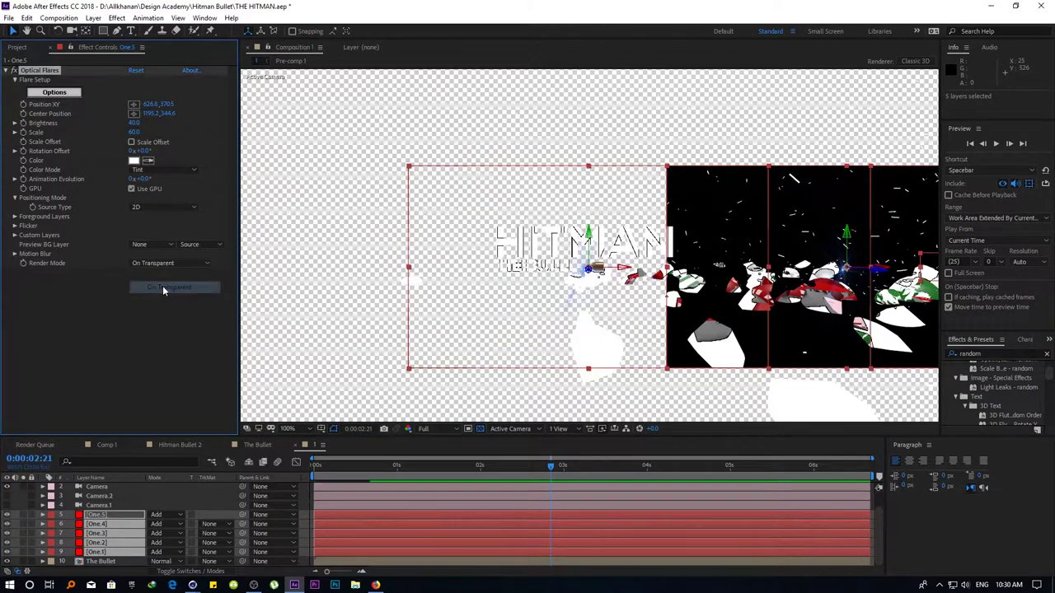
left_click(115, 514)
left_click(110, 525)
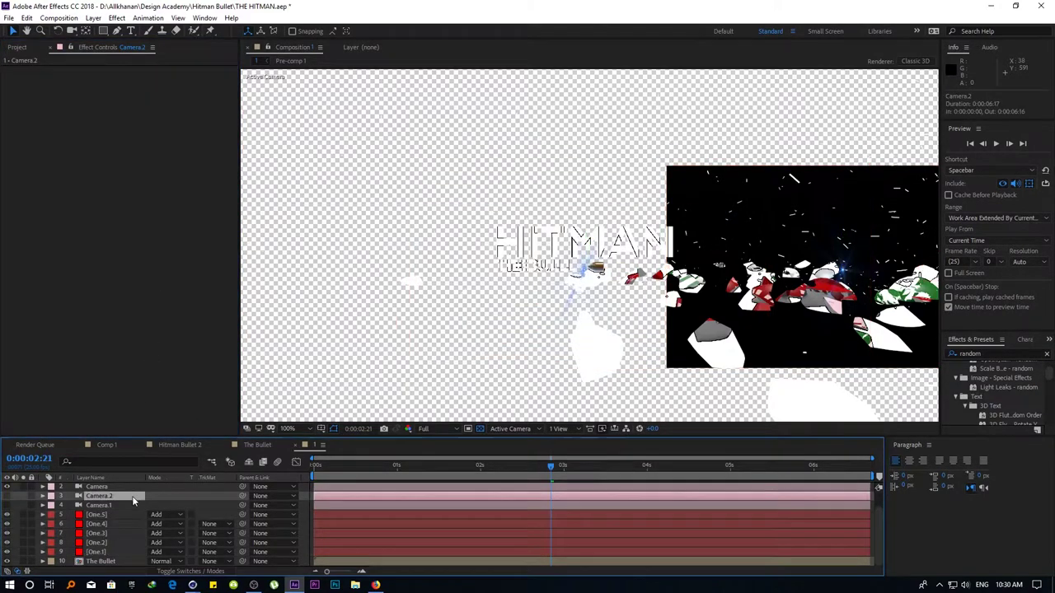
left_click(163, 263)
left_click(160, 286)
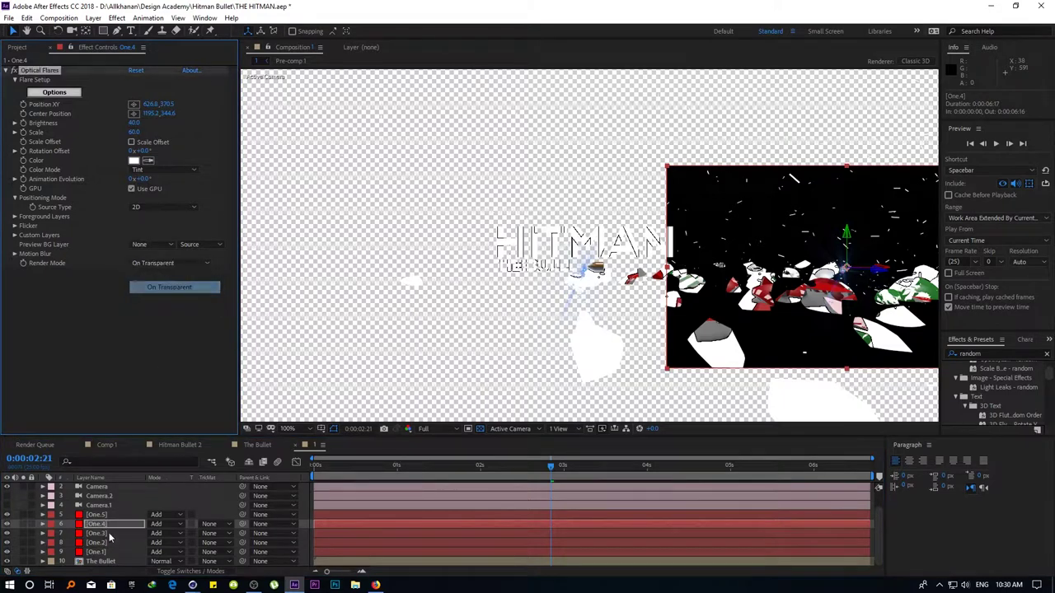
Set One.3, One.2 and One.1 flares to On Transparent, then scrub to the shattering
left_click(97, 533)
left_click(165, 263)
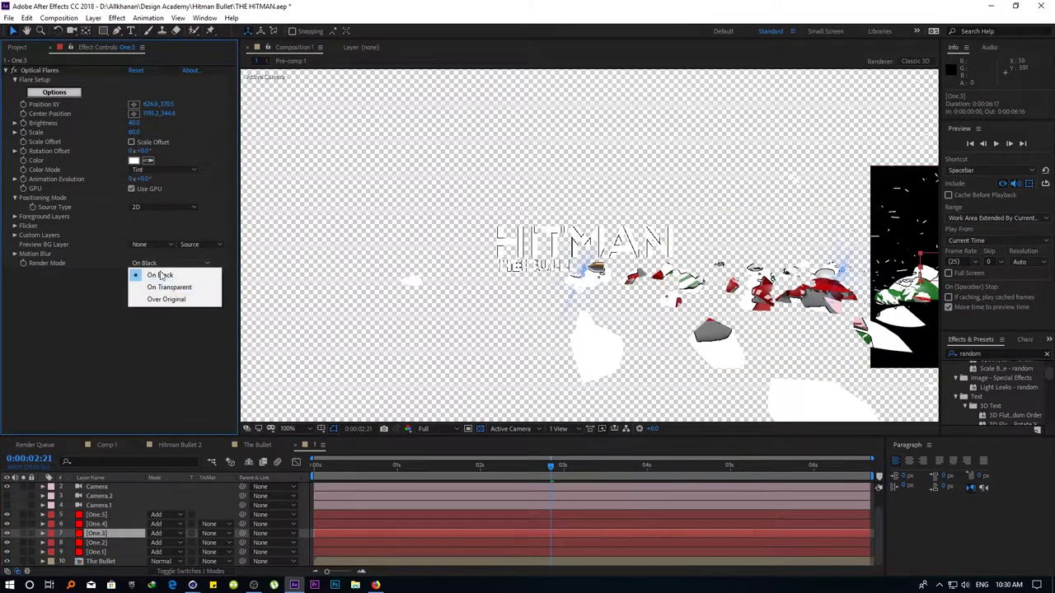
left_click(161, 287)
left_click(99, 542)
left_click(165, 263)
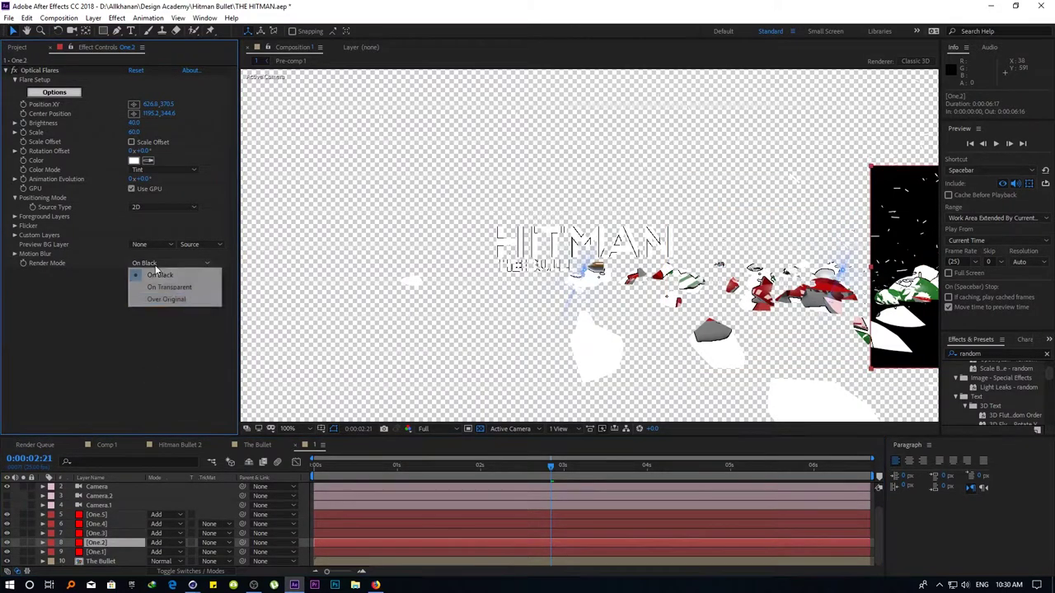
left_click(161, 287)
left_click(96, 552)
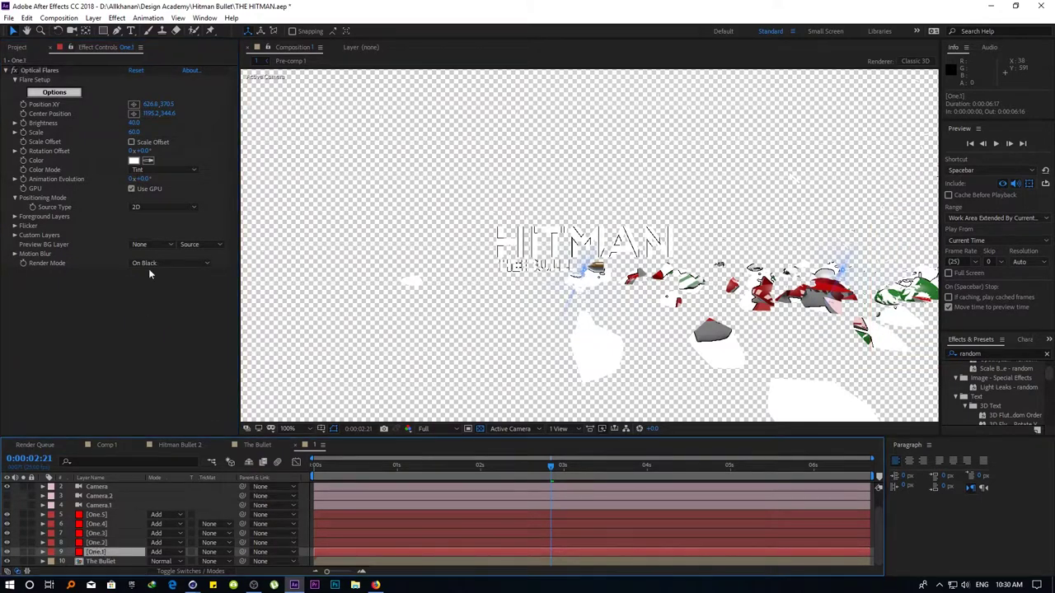
left_click(165, 263)
left_click(160, 287)
key("Home")
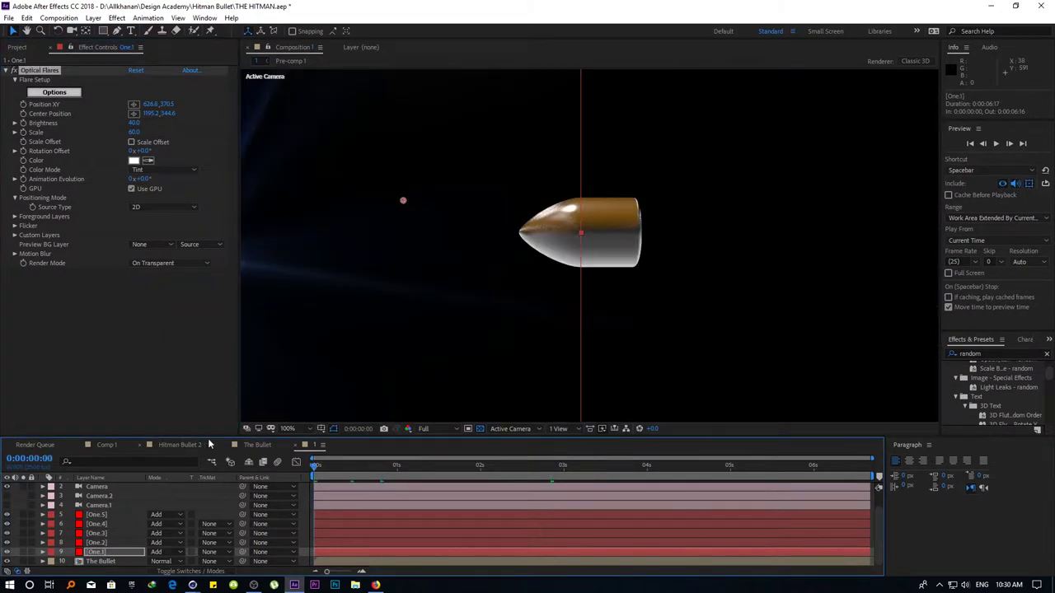
left_click_drag(334, 477, 551, 480)
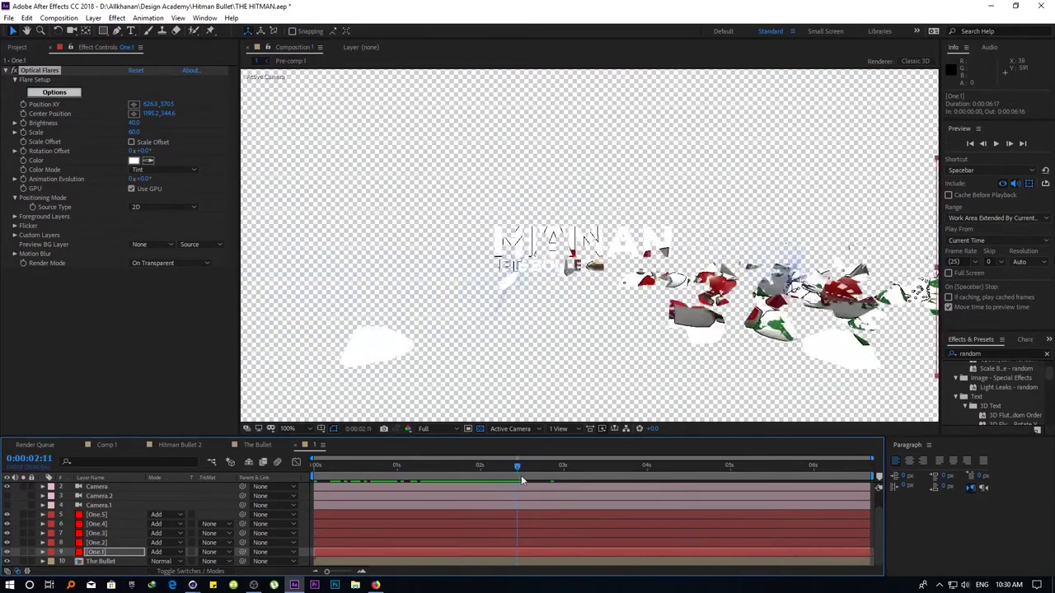
In Pre-comp 1, toggle the stencil layer's visibility to compare renders, leaving it hidden
double_click(107, 561)
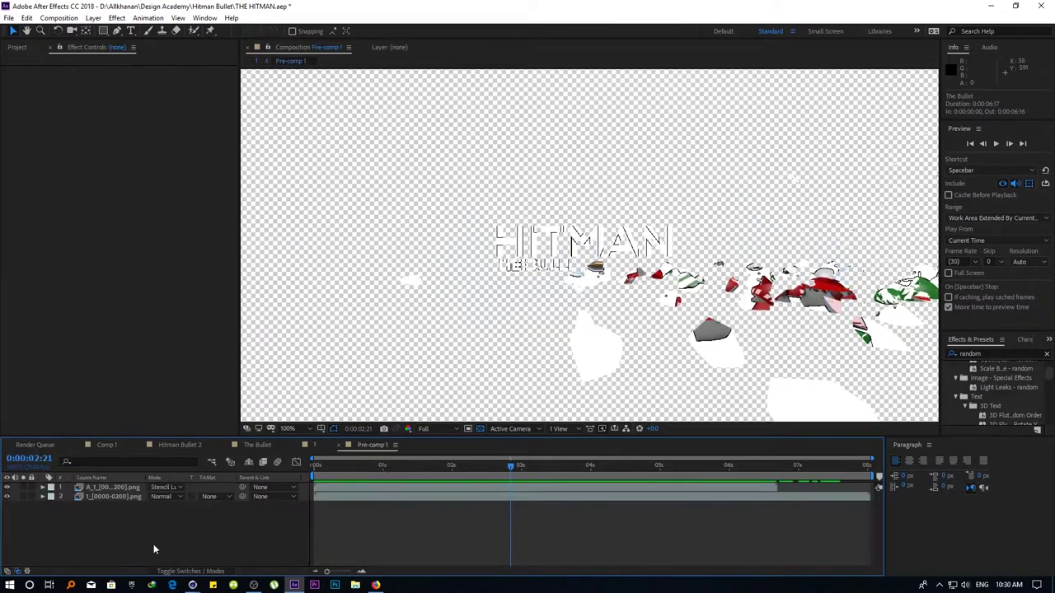
left_click_drag(430, 467, 417, 468)
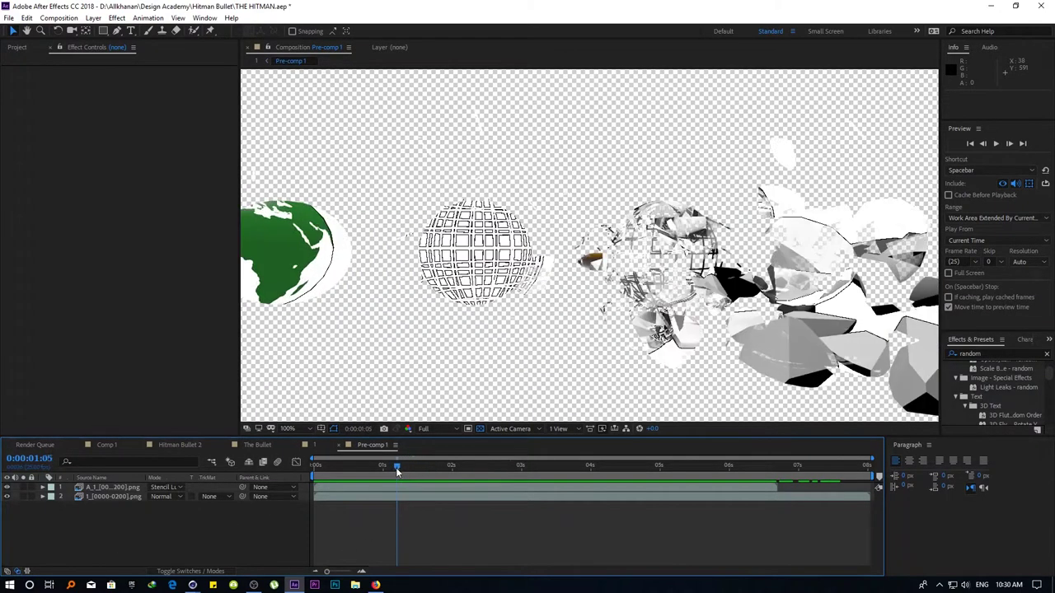
left_click(369, 487)
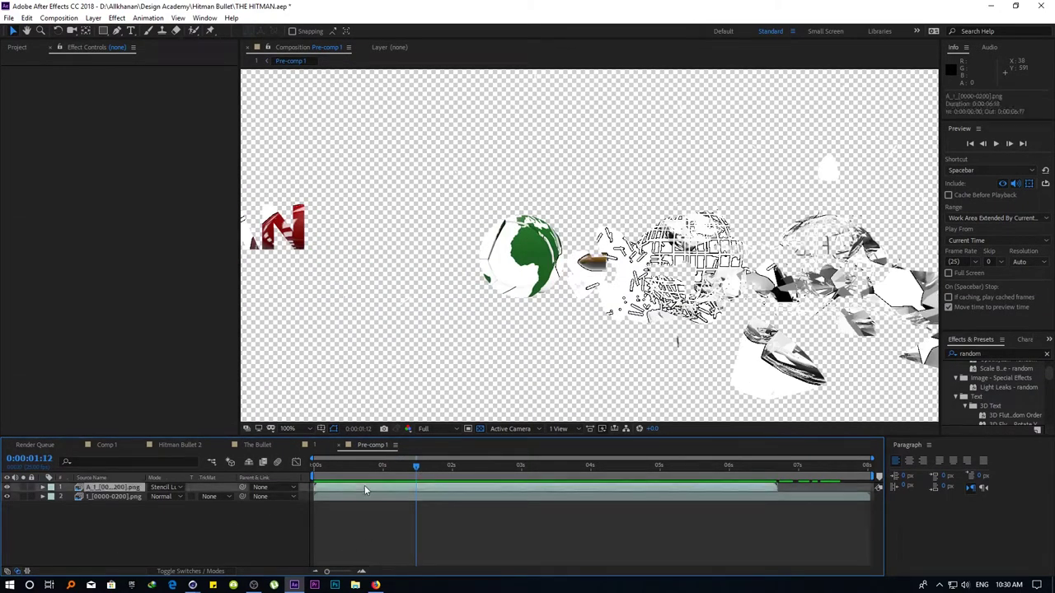
left_click(6, 487)
left_click(7, 488)
left_click(8, 488)
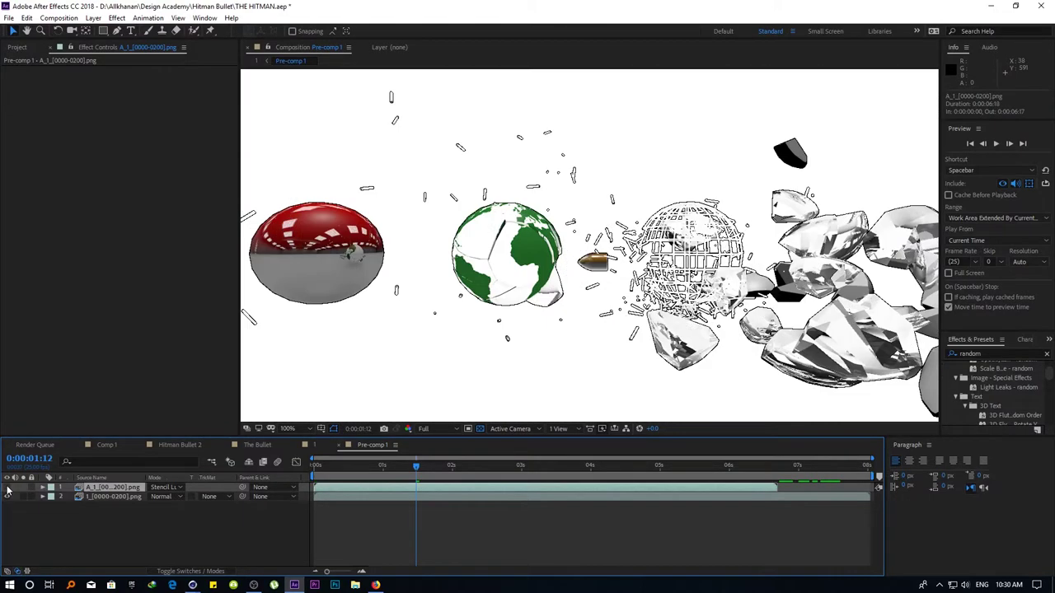
left_click(8, 487)
left_click(7, 488)
Browse the project's compositions, opening Hitman Bullet 2 and selecting The Bullet layer
right_click(104, 499)
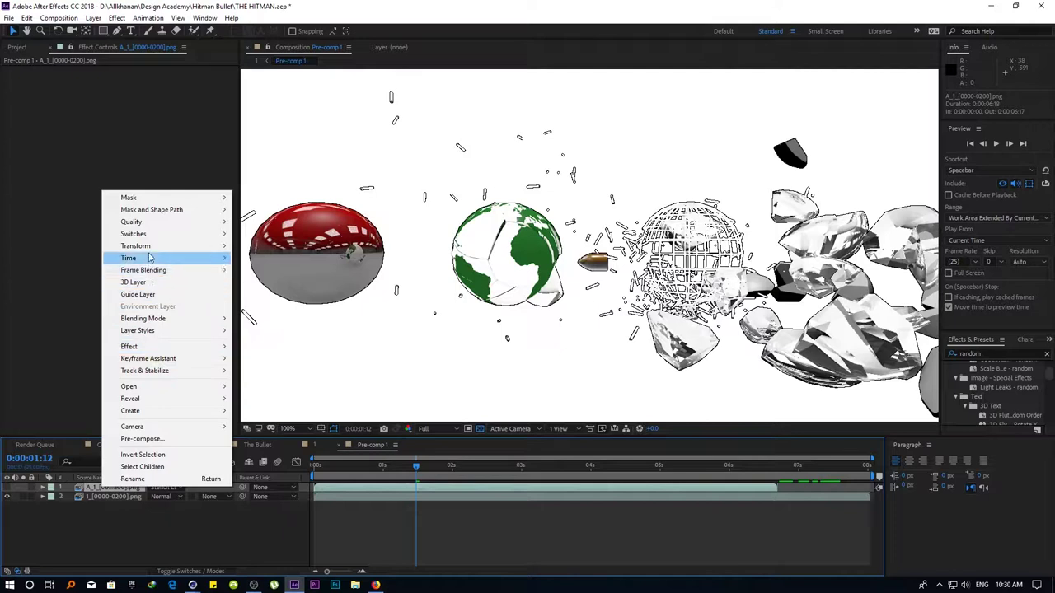
mouse_move(151, 430)
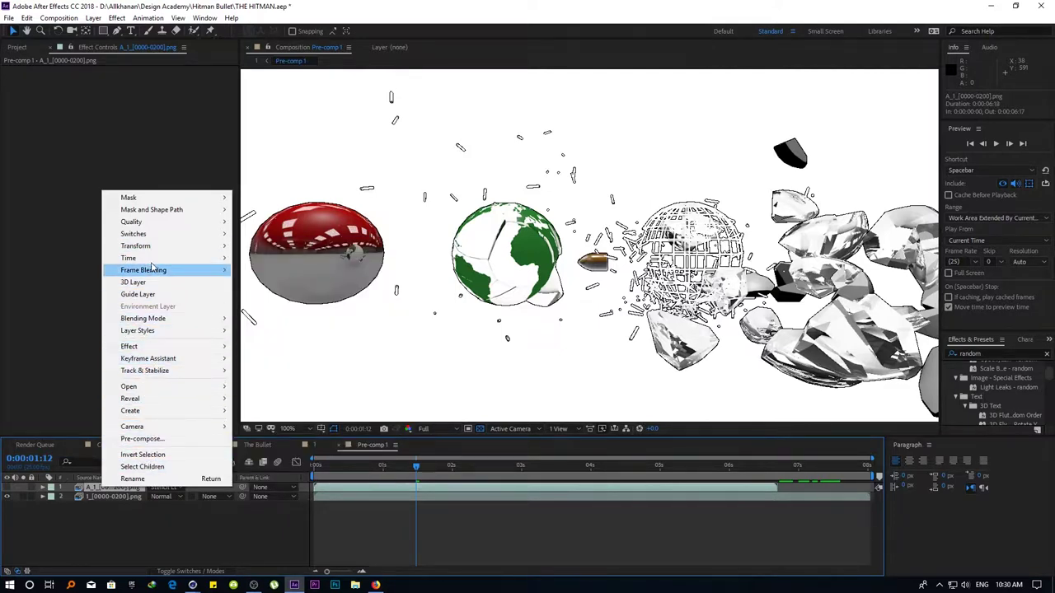
left_click(21, 48)
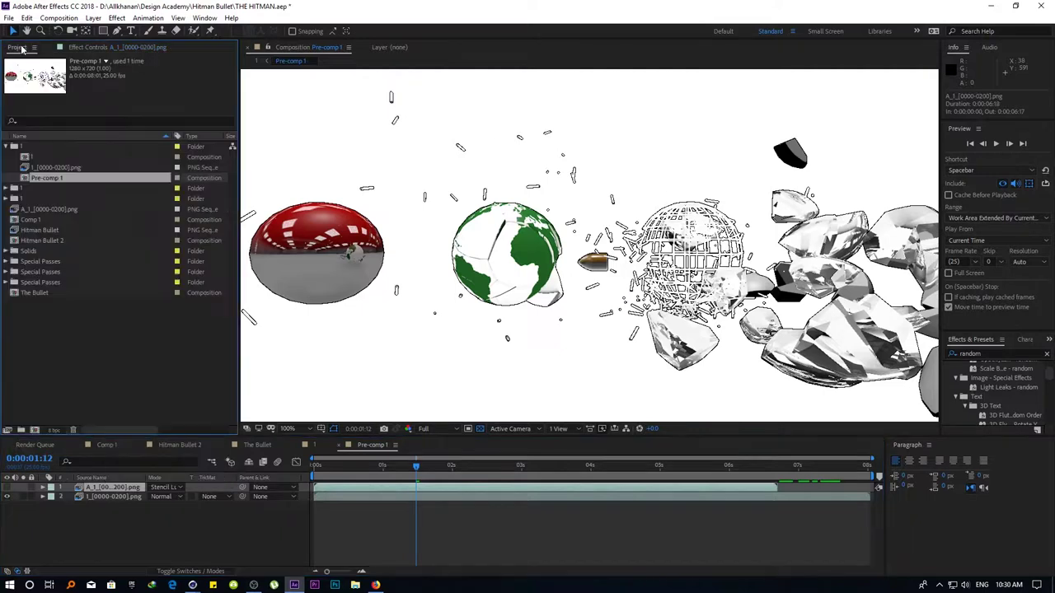
left_click(118, 449)
left_click(169, 447)
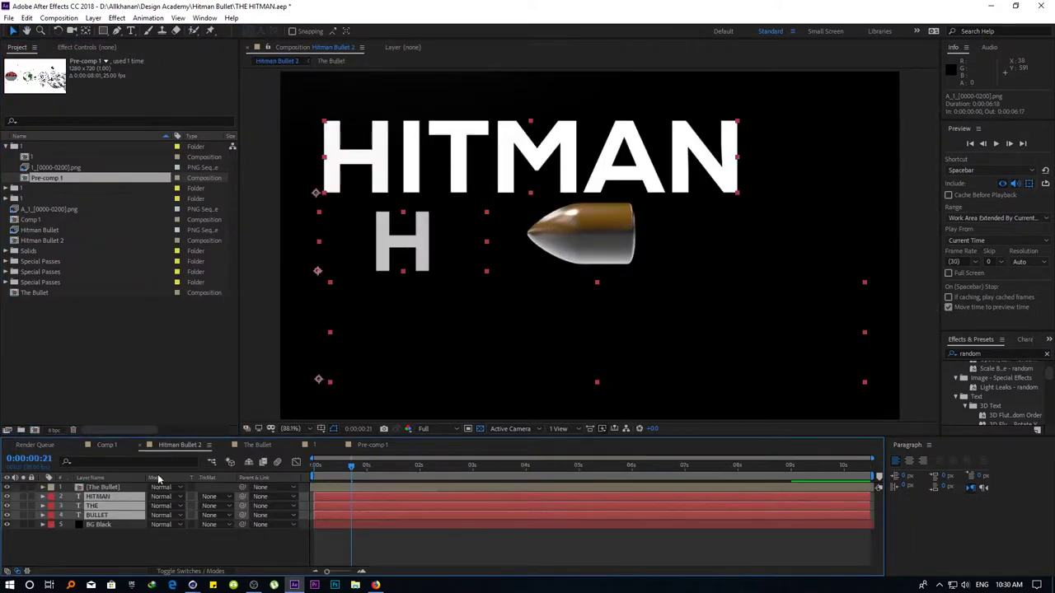
left_click(118, 546)
left_click(106, 488)
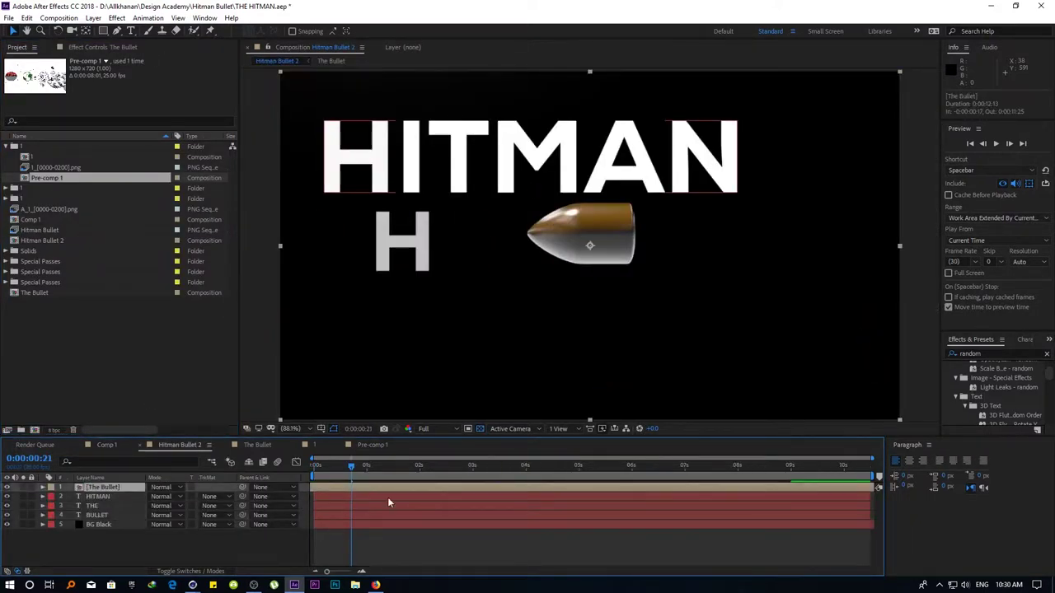
In Pre-comp 1, delete the two PNG sequence layers, check Composition Settings, then undo the deletion
left_click(369, 446)
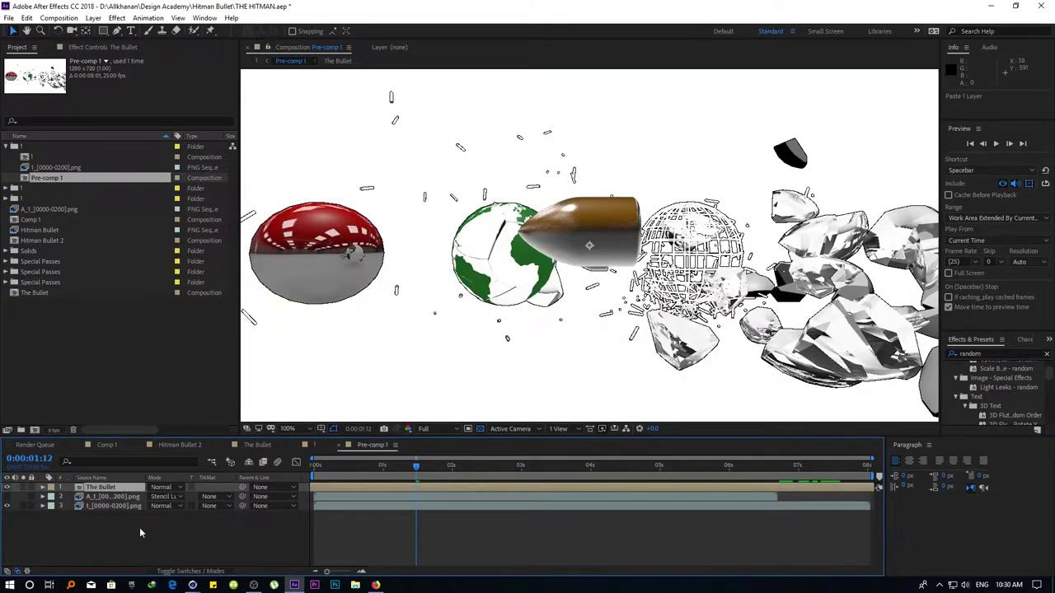
left_click_drag(118, 514, 112, 497)
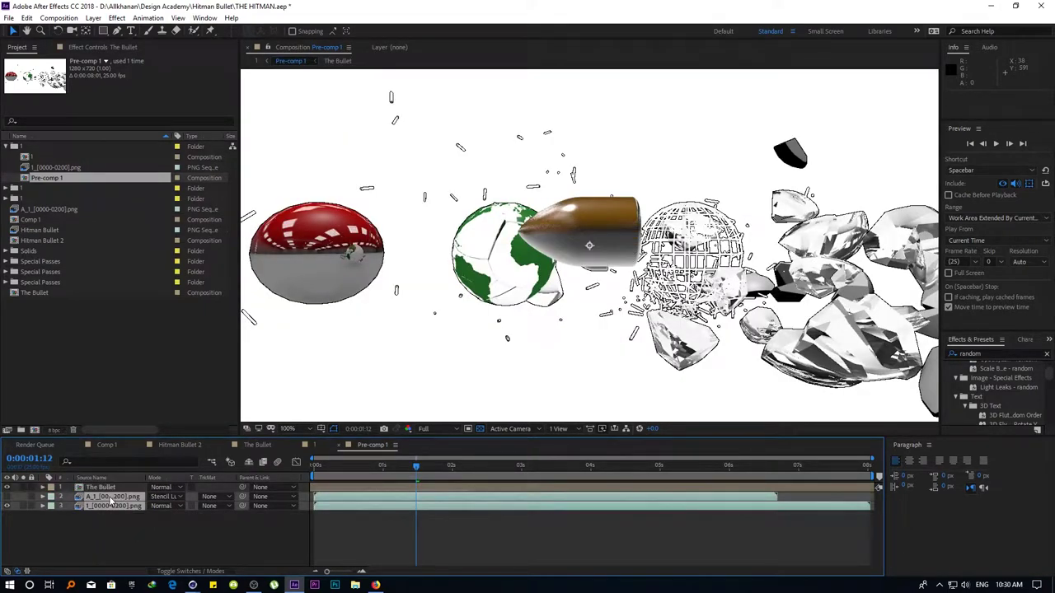
key("Delete")
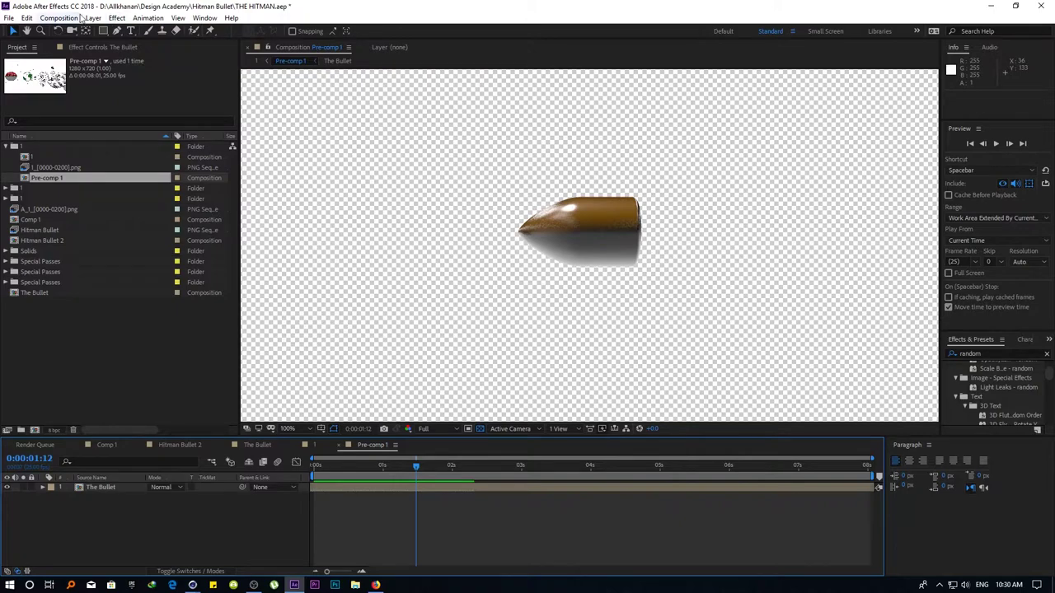
left_click(79, 18)
left_click(91, 44)
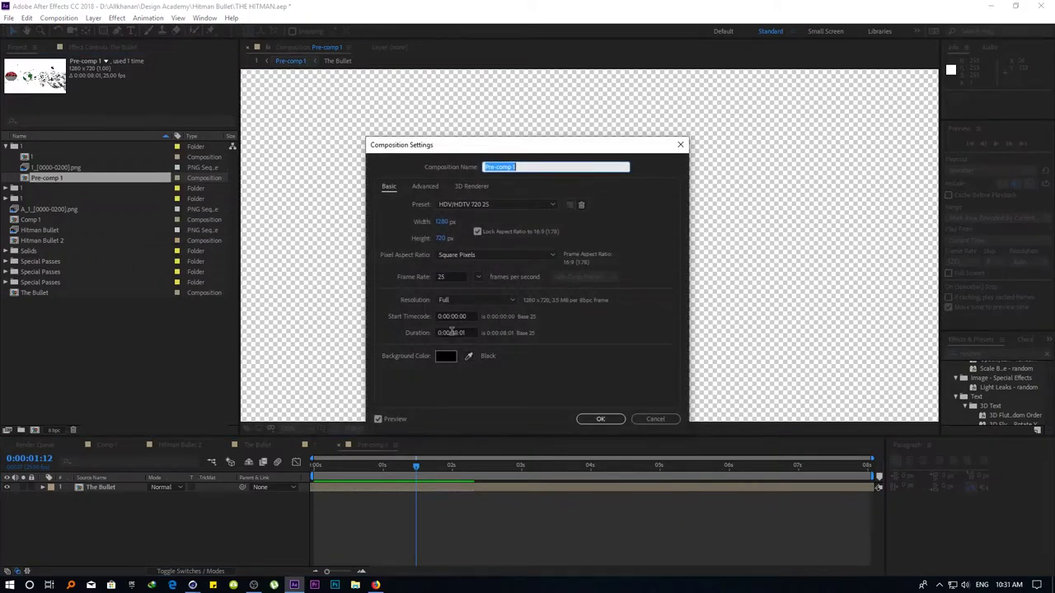
left_click(655, 419)
key("ctrl+z")
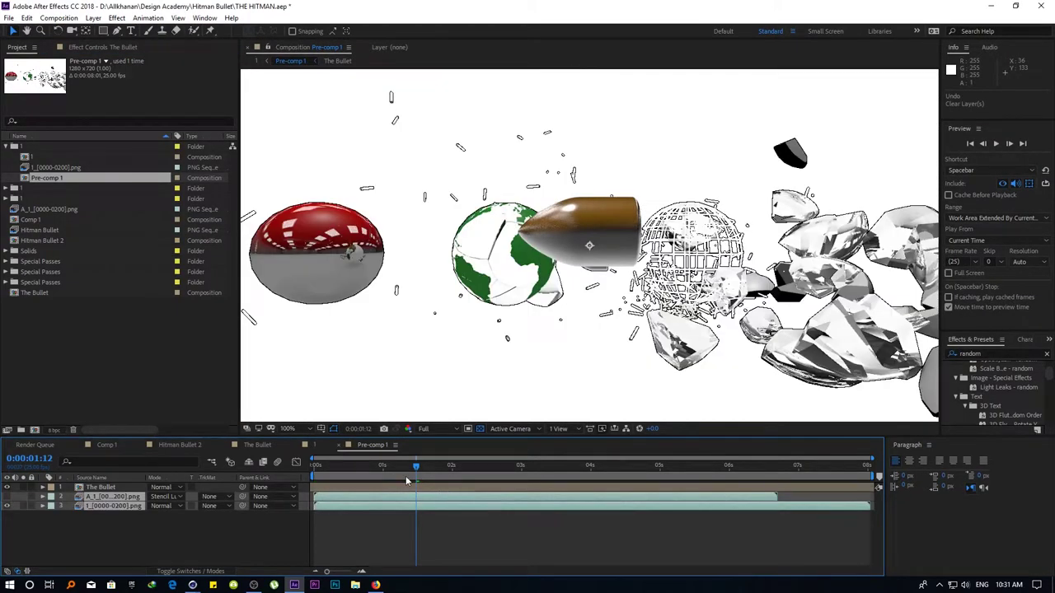
Start The Bullet layer about 1:20 earlier and scrub to the glass shattering
left_click(403, 467)
left_click_drag(403, 467, 475, 468)
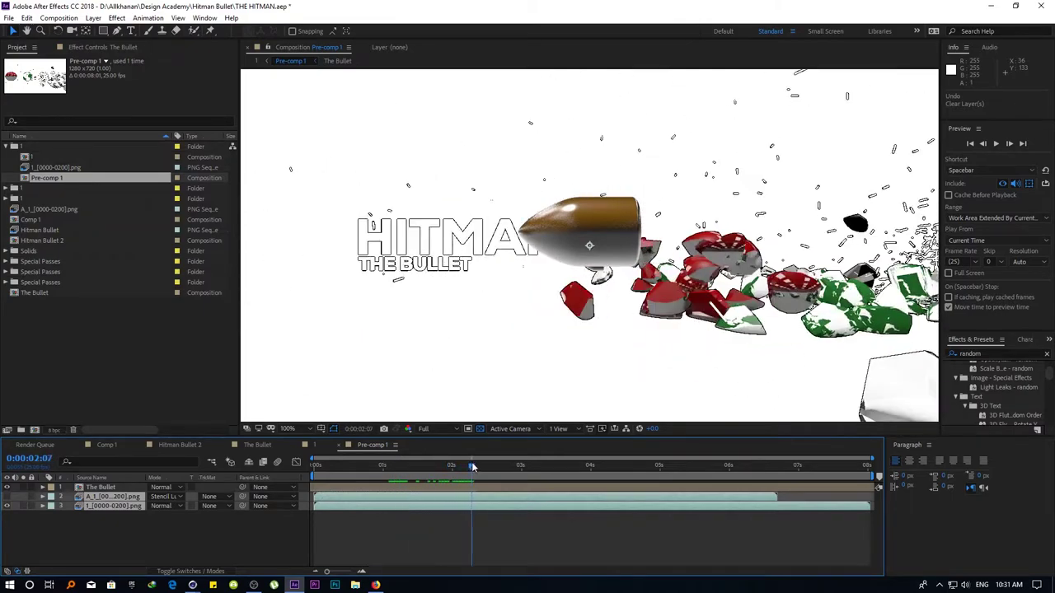
left_click_drag(486, 487, 362, 486)
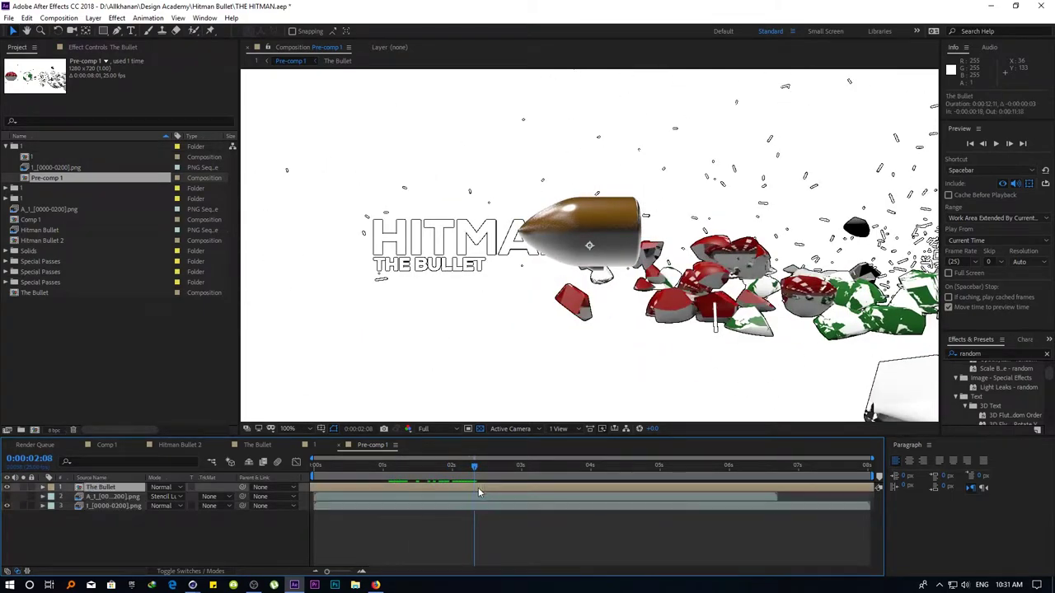
key("Home")
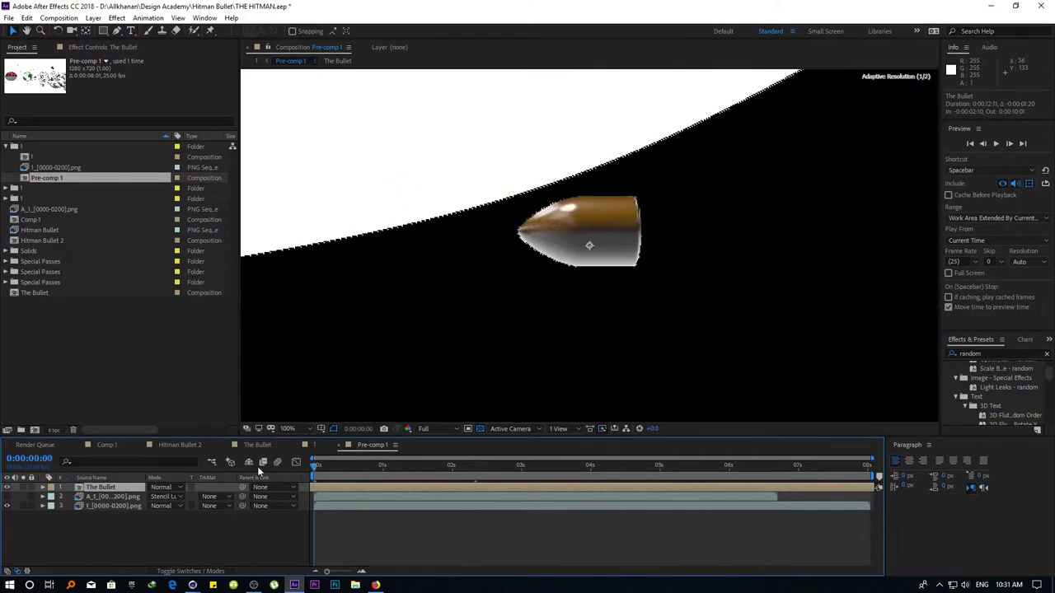
left_click(329, 466)
left_click_drag(329, 467, 378, 466)
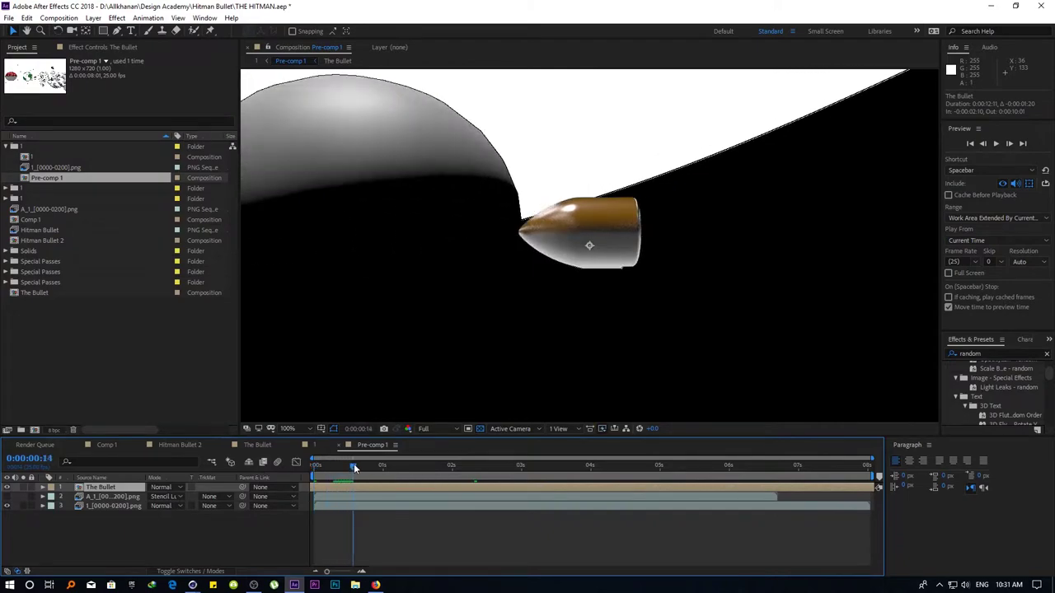
Check the shards at 2:14, slide The Bullet a few frames earlier, and open composition 1
left_click(7, 506)
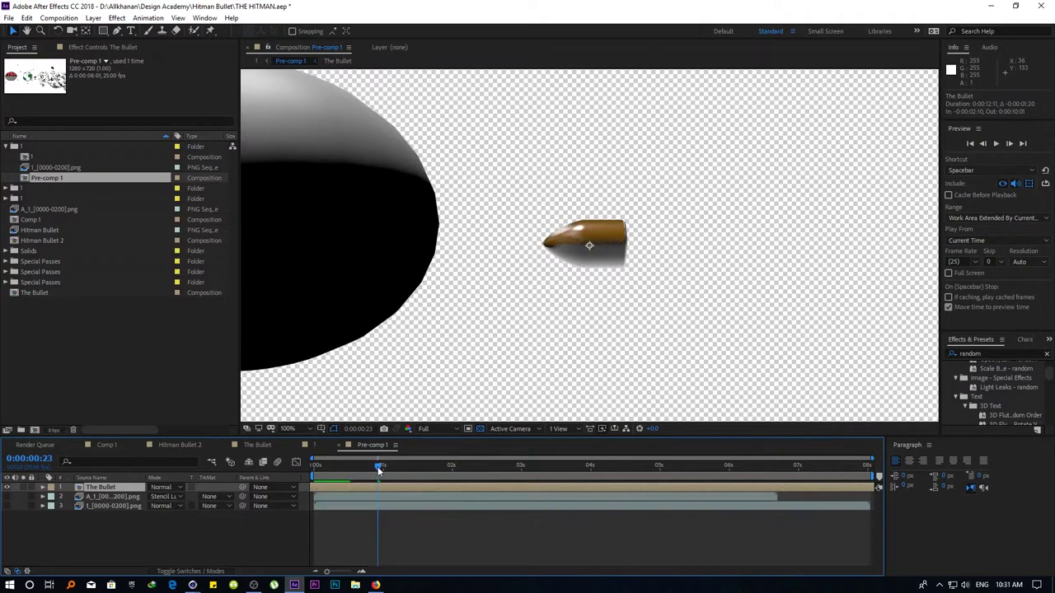
left_click_drag(379, 467, 491, 467)
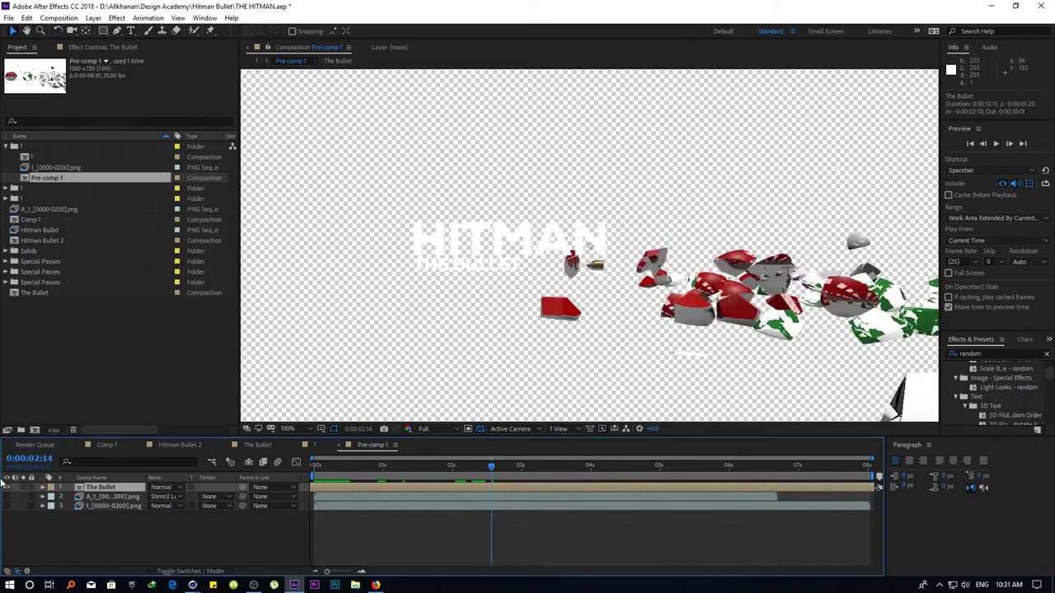
left_click(6, 497)
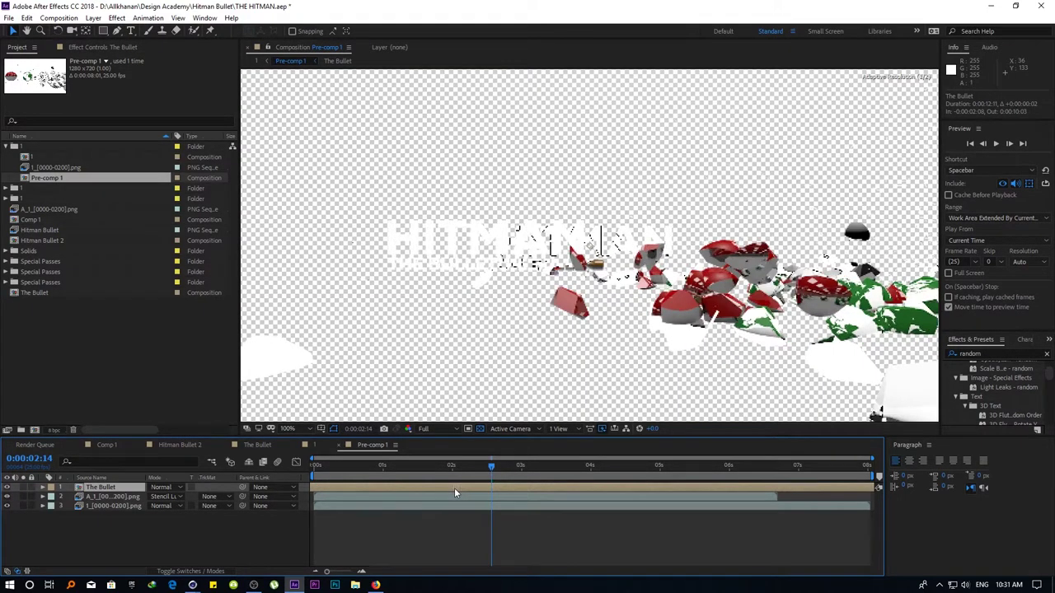
mouse_move(455, 484)
left_mouse_down()
mouse_move(421, 497)
mouse_move(380, 471)
mouse_move(591, 466)
left_mouse_up()
left_click(418, 467)
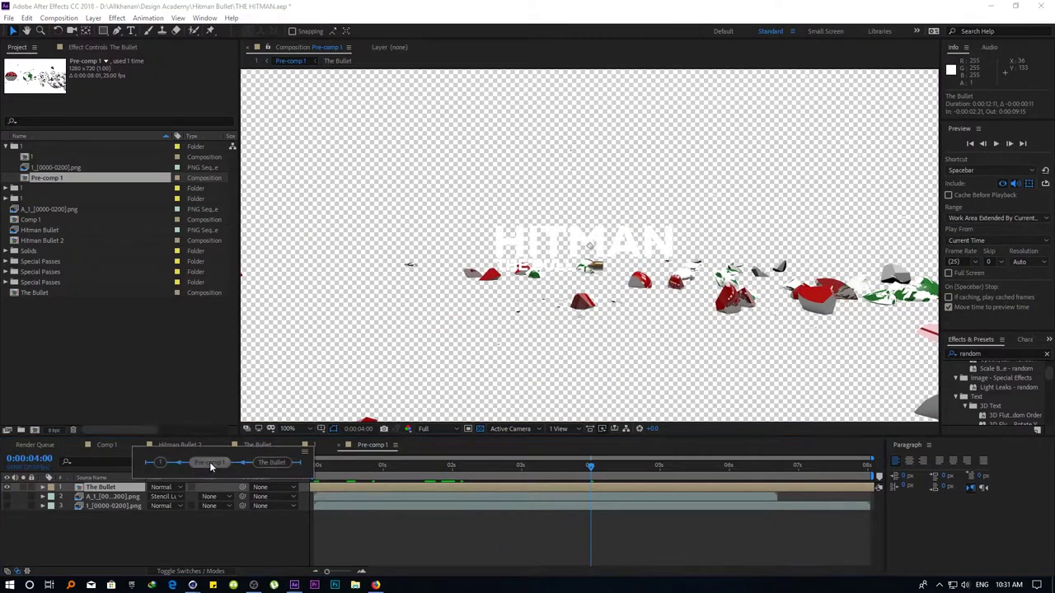
left_click(212, 463)
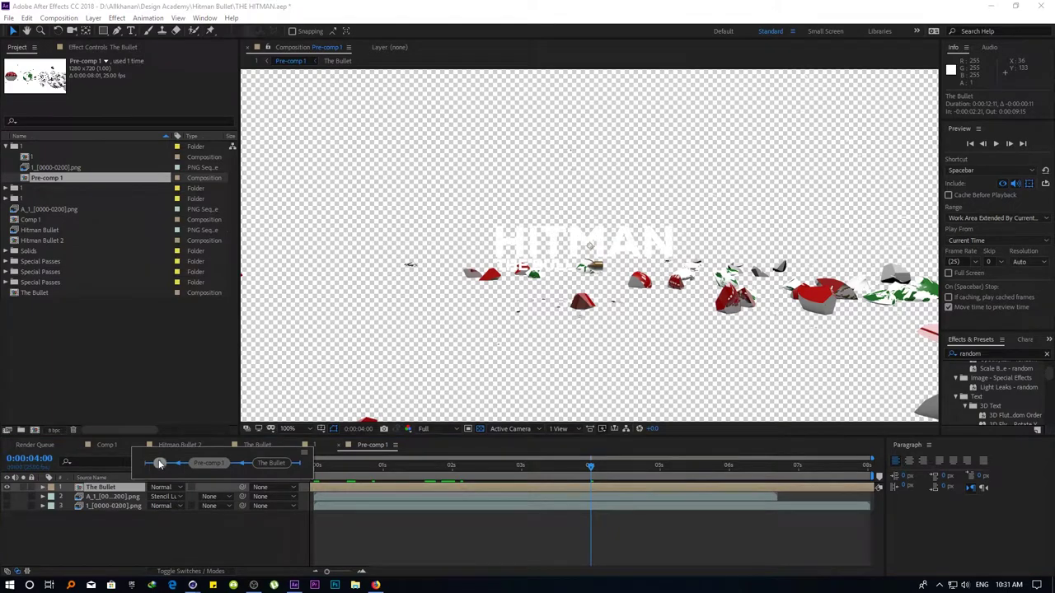
left_click(161, 464)
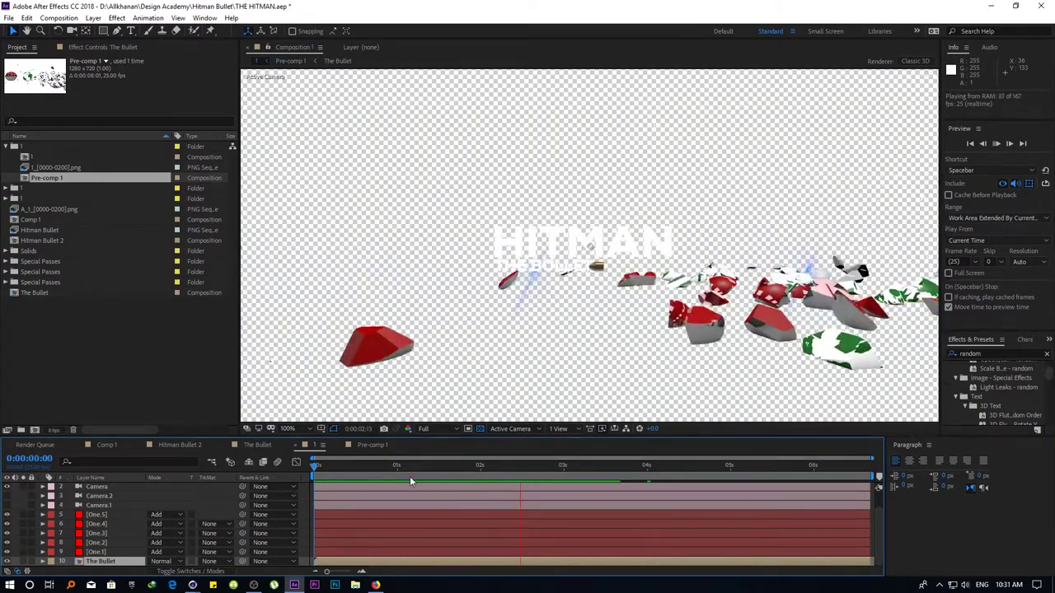
Set the One layer's Optical Flares Render Mode to On Transparent
left_click_drag(409, 477, 373, 474)
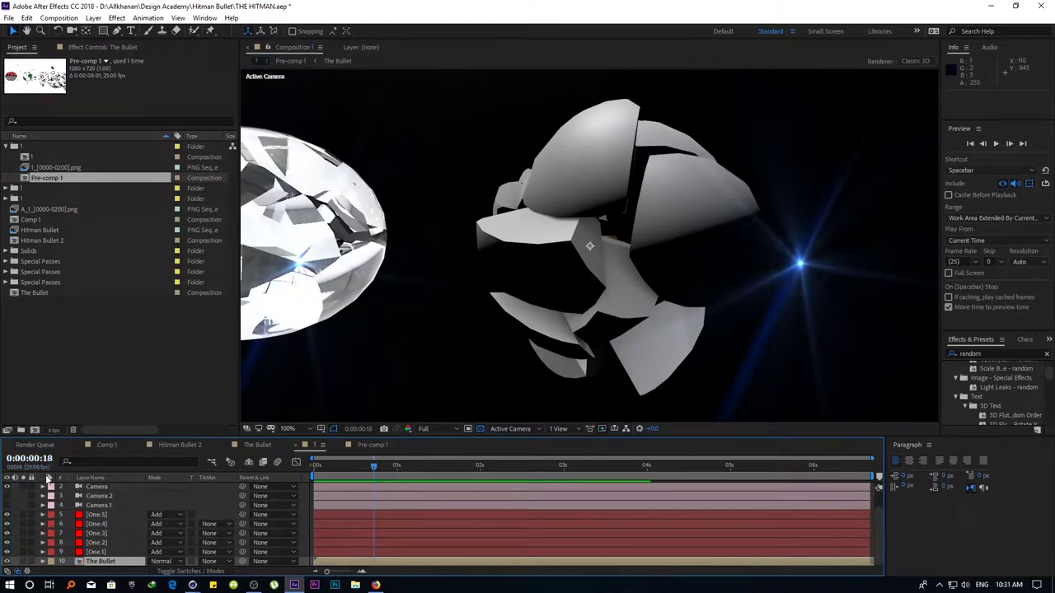
scroll(48, 478, "up", 2)
left_click(94, 487)
left_click(155, 488)
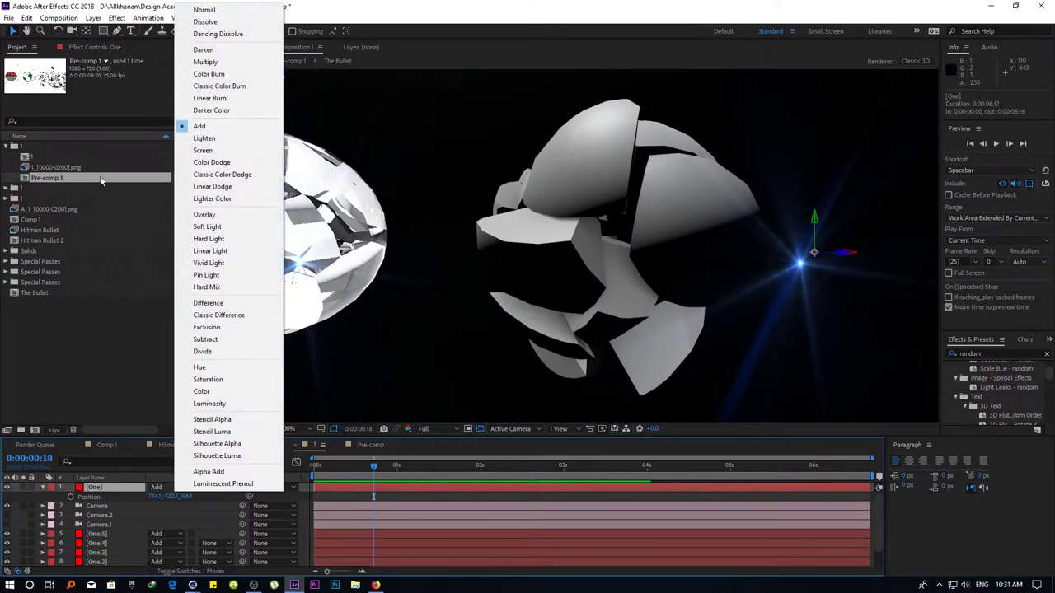
left_click(93, 47)
left_click(160, 263)
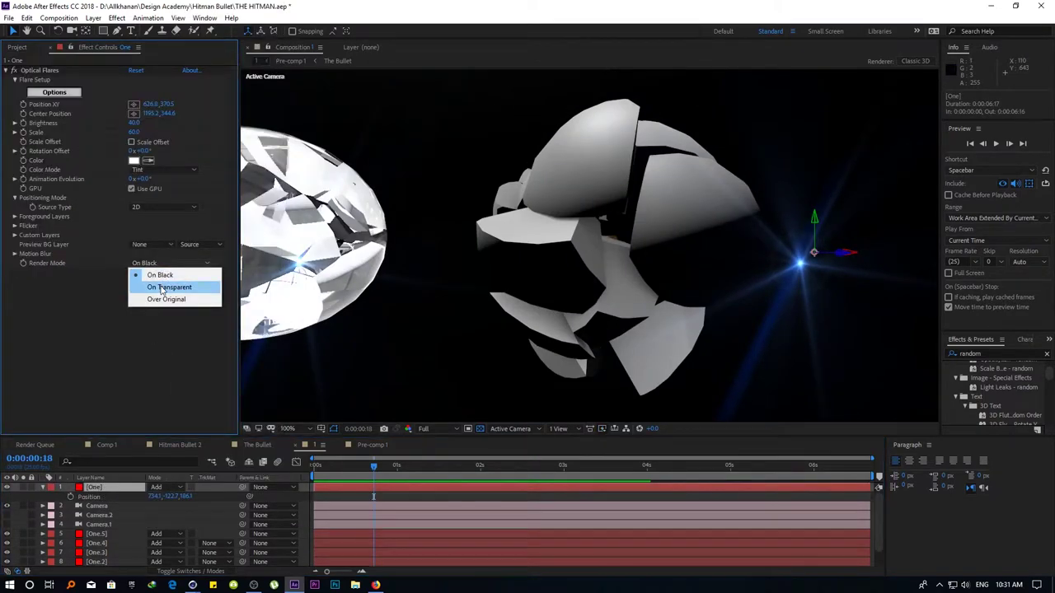
left_click(160, 284)
Preview the scene from the start, stop at 2:16, and open Hitman Bullet 2
key("Home")
key("space")
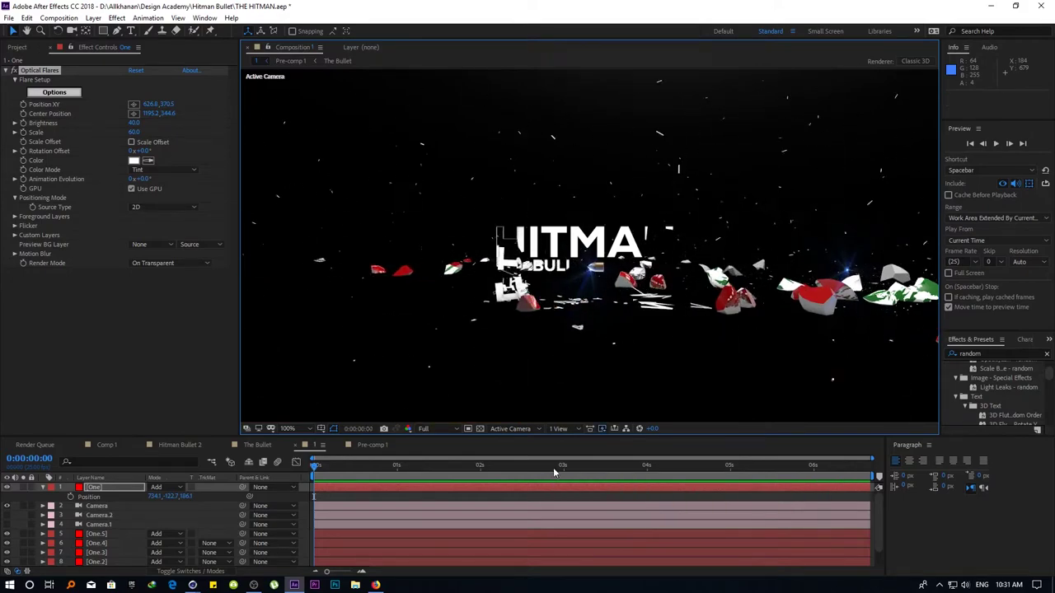
left_click(318, 466)
left_click_drag(317, 468, 534, 467)
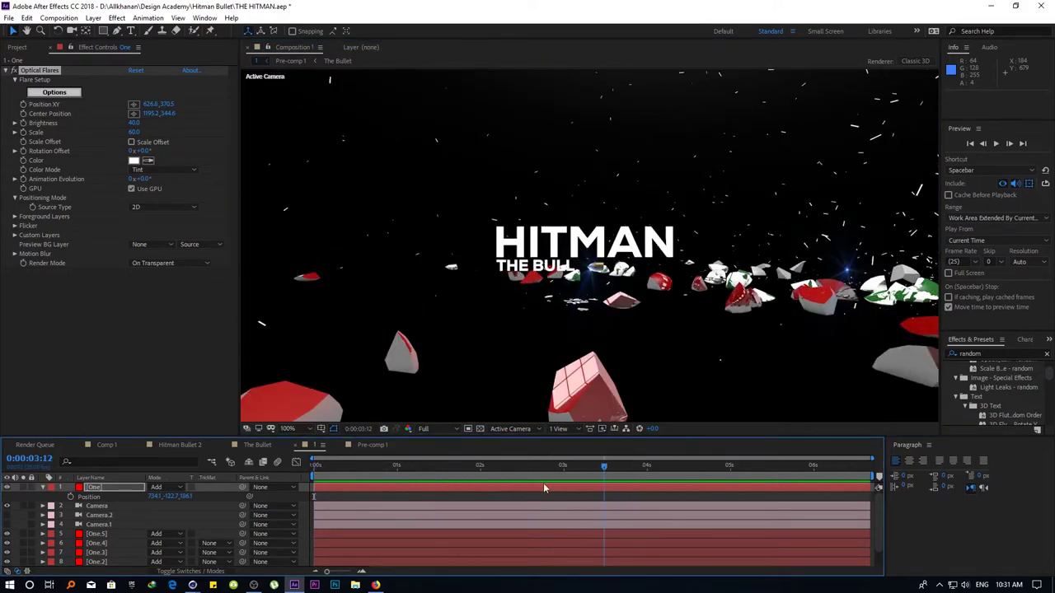
left_click(162, 445)
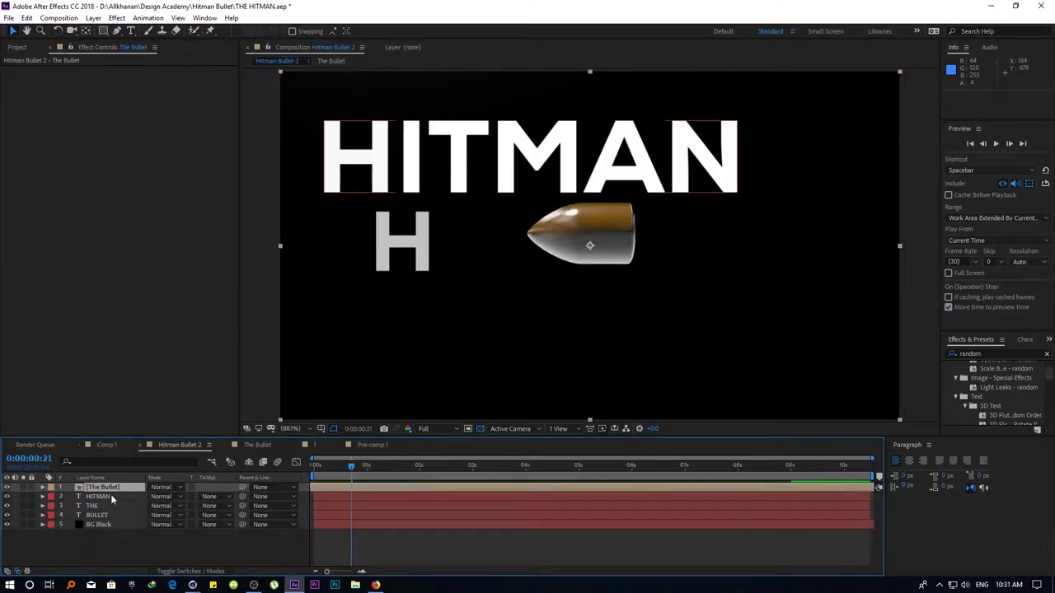
Copy the HITMAN, THE and BULLET text layers and paste them into composition 1
left_click(110, 496)
left_click(111, 506, "shift")
left_click(113, 515, "shift")
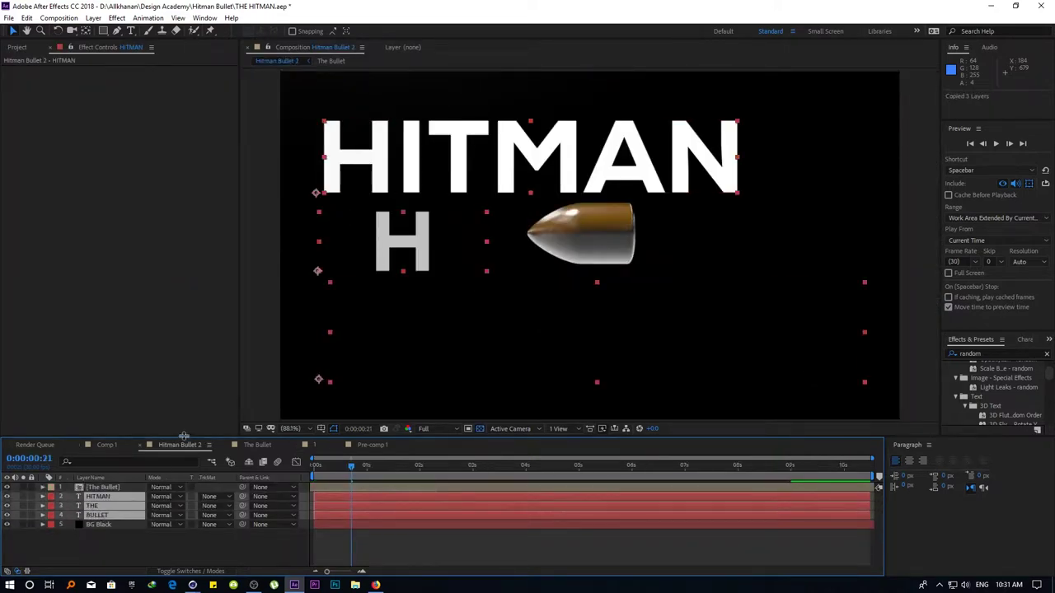
left_click(109, 445)
left_click(261, 445)
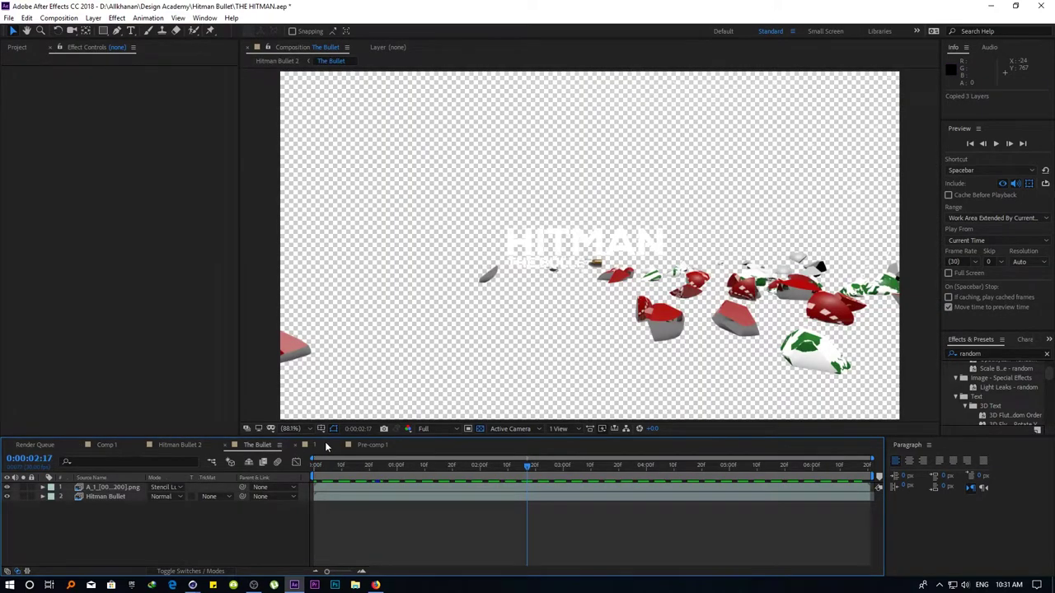
left_click(317, 445)
key("ctrl+v")
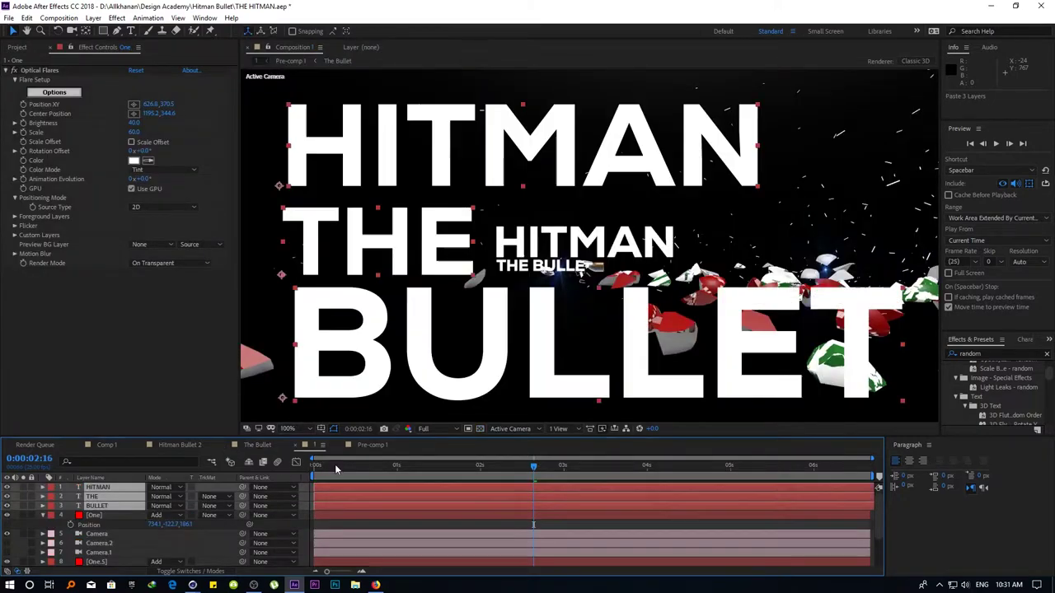
Show the switch columns and enable the 3D Layer switch for HITMAN, THE and BULLET
left_click(44, 516)
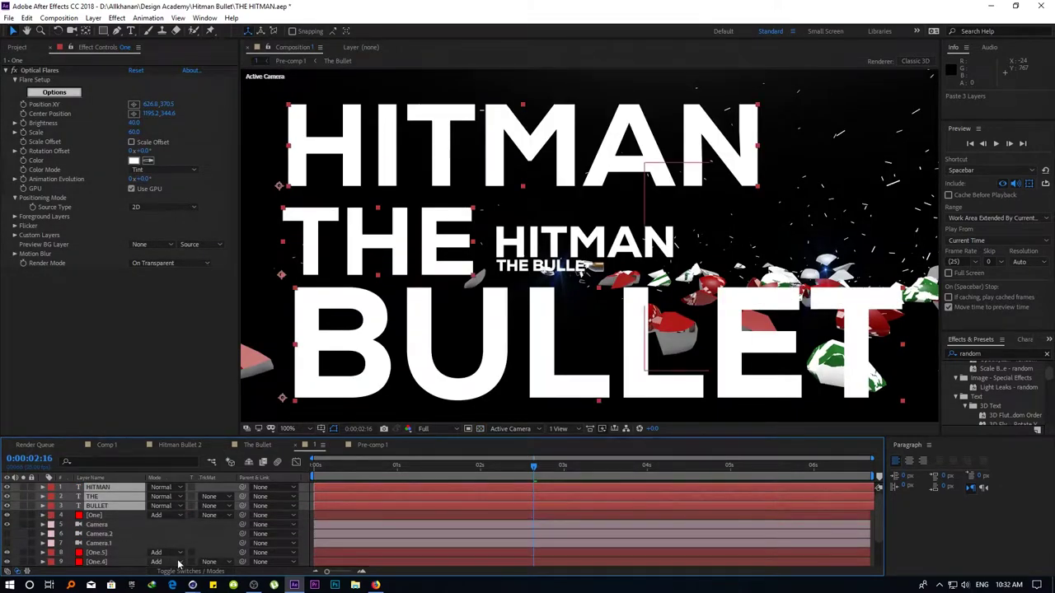
left_click(179, 572)
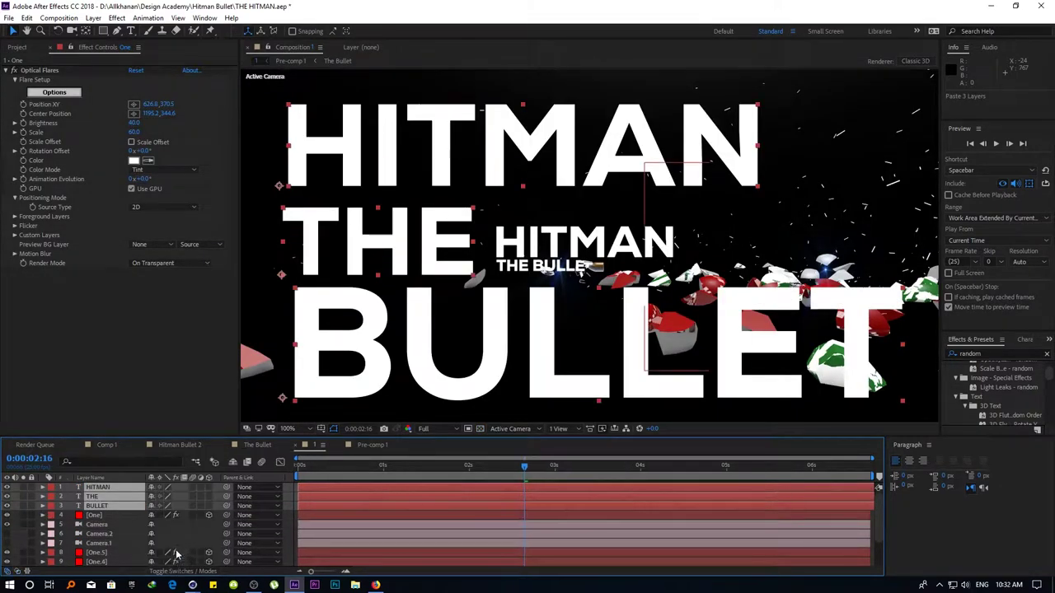
left_click(98, 517)
key("p")
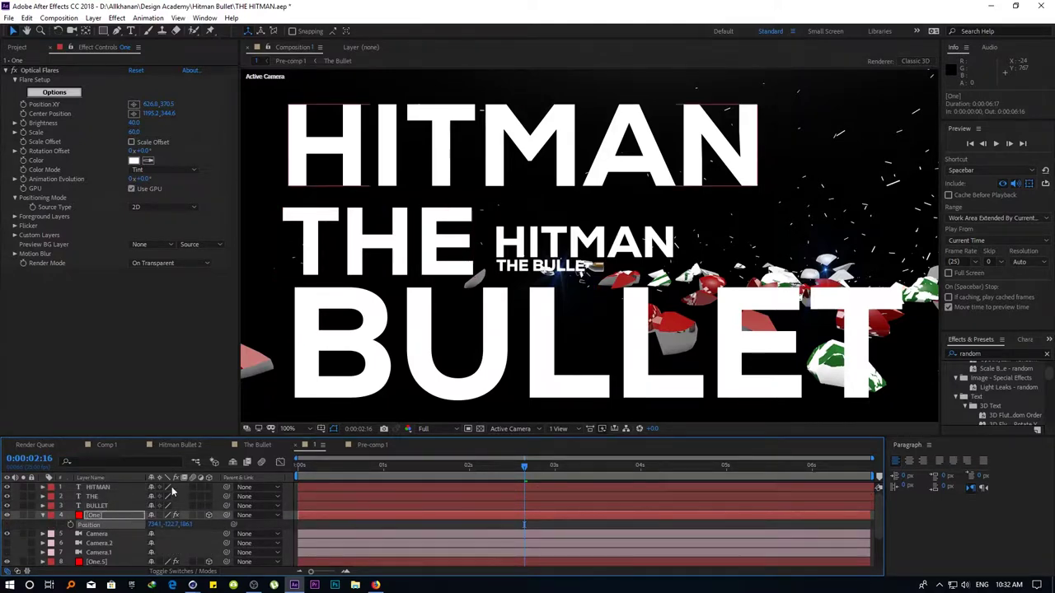
left_click(209, 487)
left_click(209, 496)
left_click(209, 505)
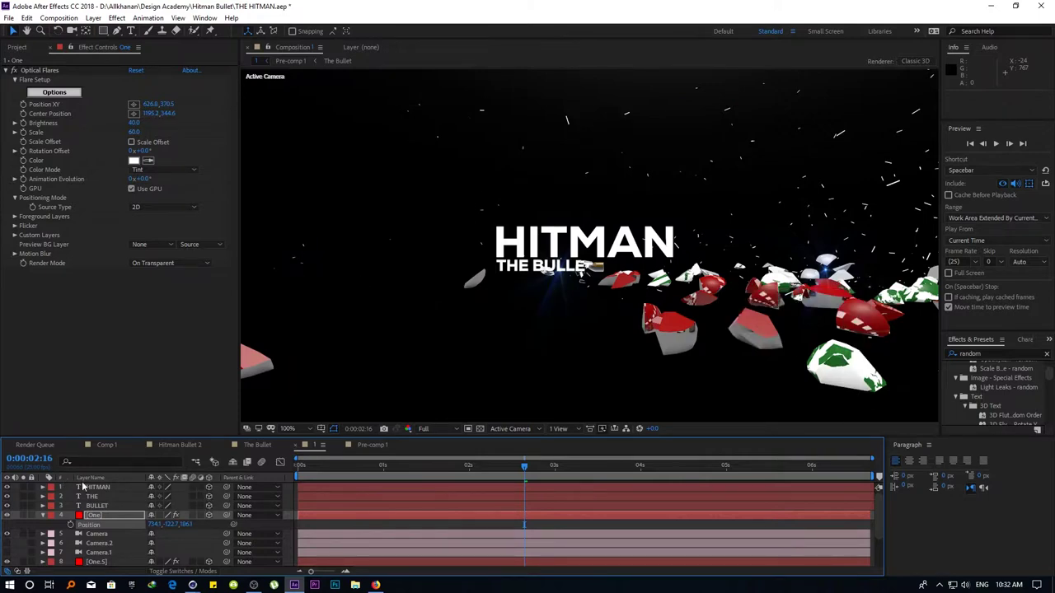
left_click(99, 487)
left_click(98, 498)
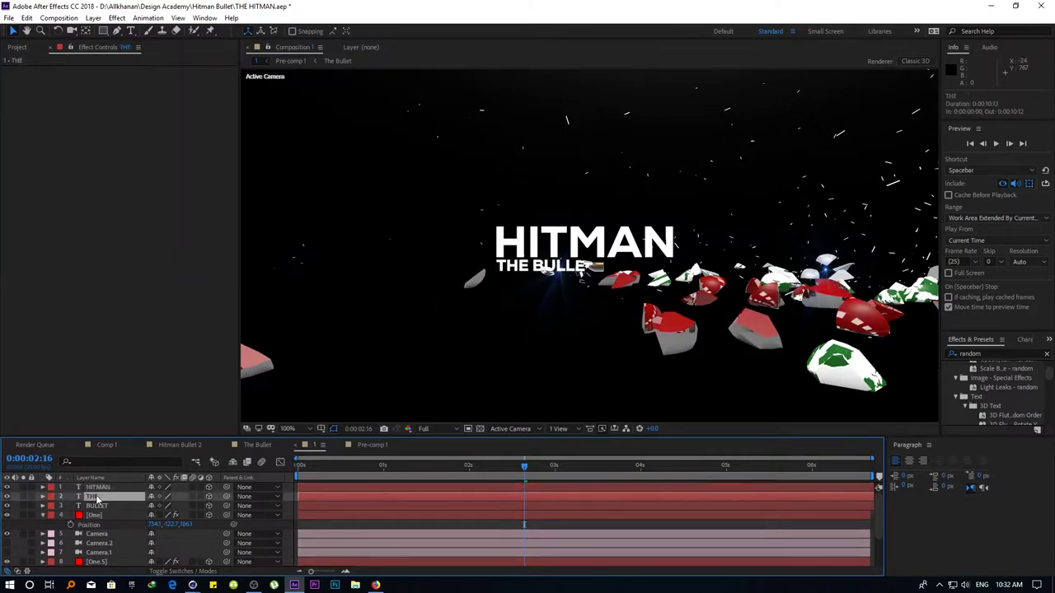
left_click(100, 506)
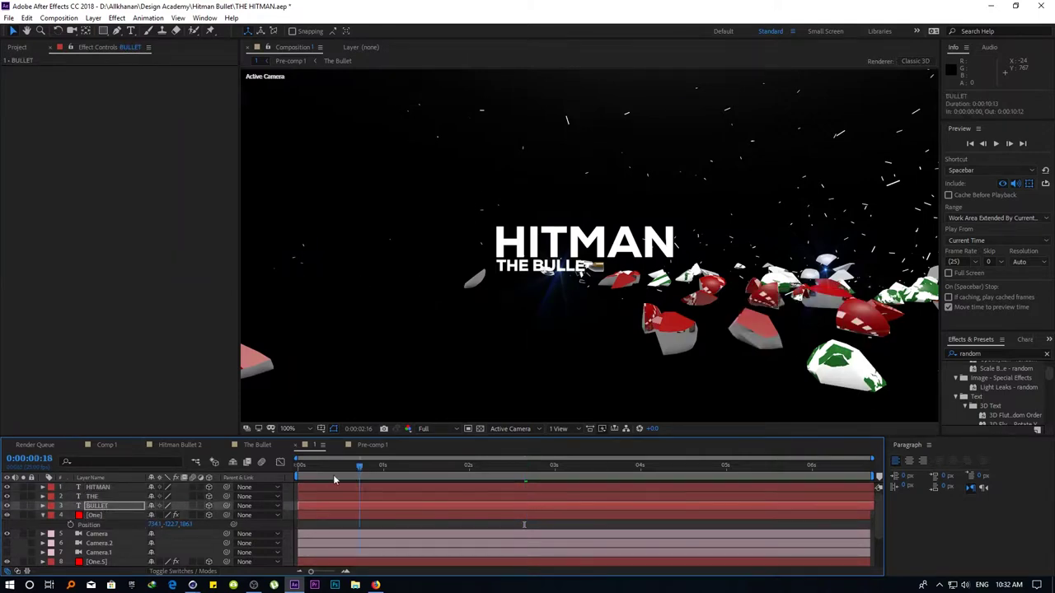
left_click_drag(335, 479, 286, 476)
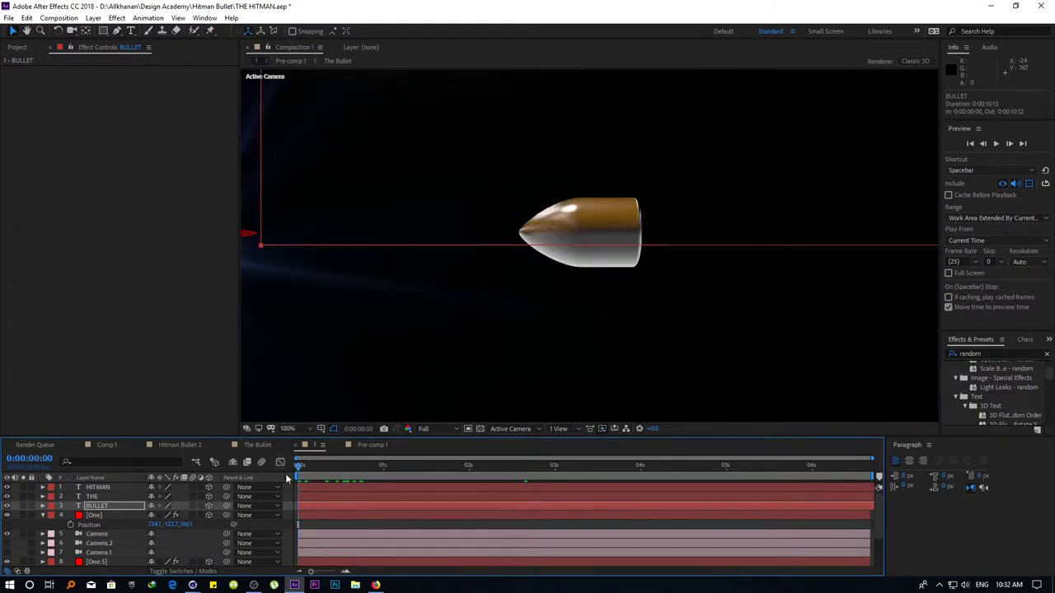
Shift HITMAN, THE and BULLET together in Z Position, check a few frames, then select all layers
left_click(99, 487)
left_click(106, 505, "shift")
key("p")
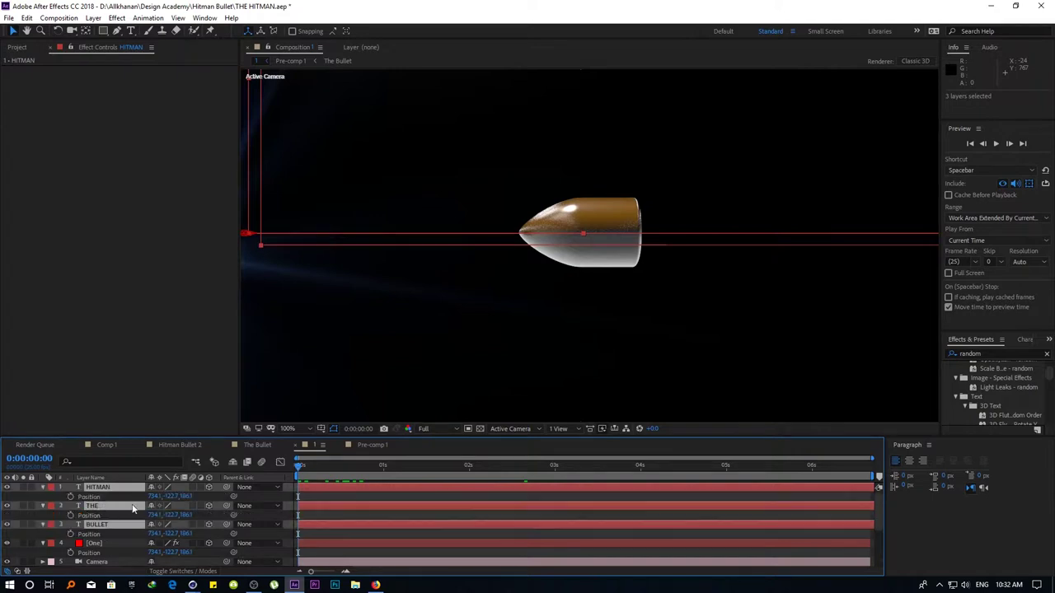
left_click_drag(188, 499, 219, 511)
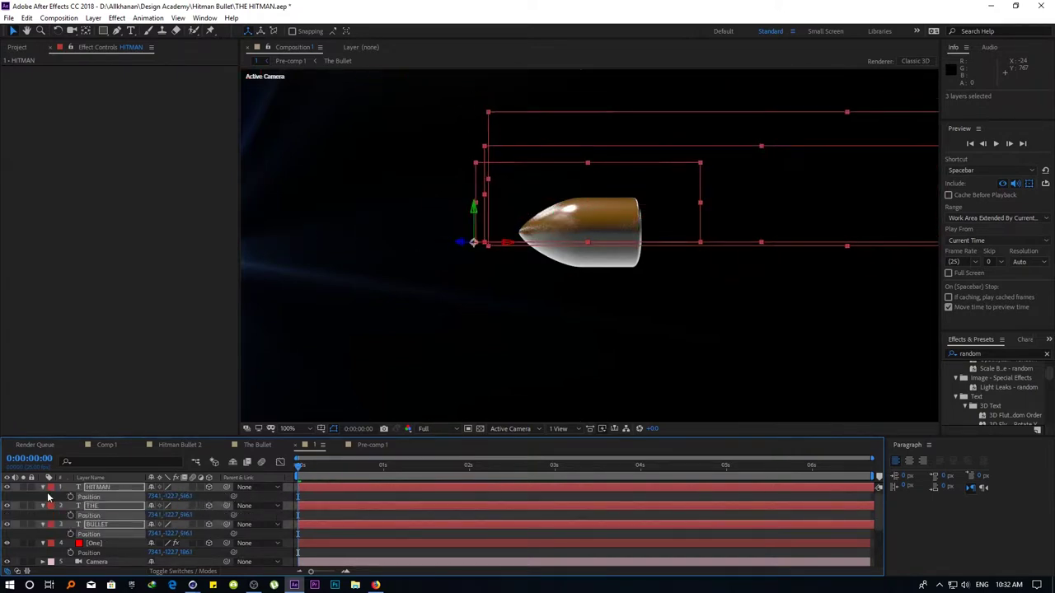
left_click(43, 488)
left_click(295, 533)
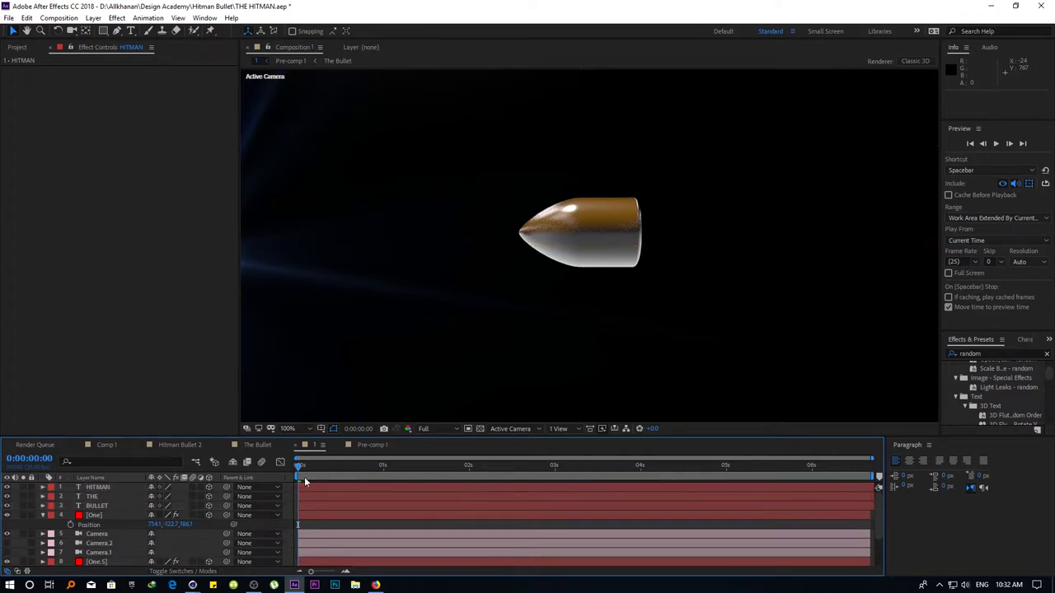
left_click_drag(300, 466, 314, 478)
mouse_move(305, 477)
left_mouse_down()
mouse_move(286, 480)
mouse_move(473, 487)
left_mouse_up()
key("ctrl+a")
Enable time remapping on The Bullet and extend it to start at frame 0
scroll(350, 524, "down", 2)
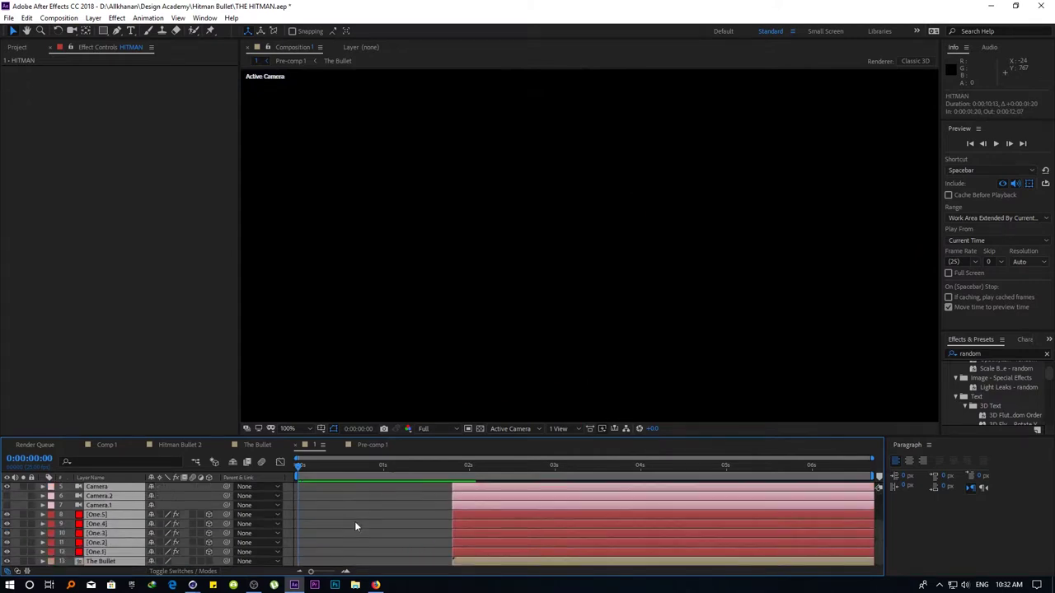
left_click(437, 554)
right_click(467, 563)
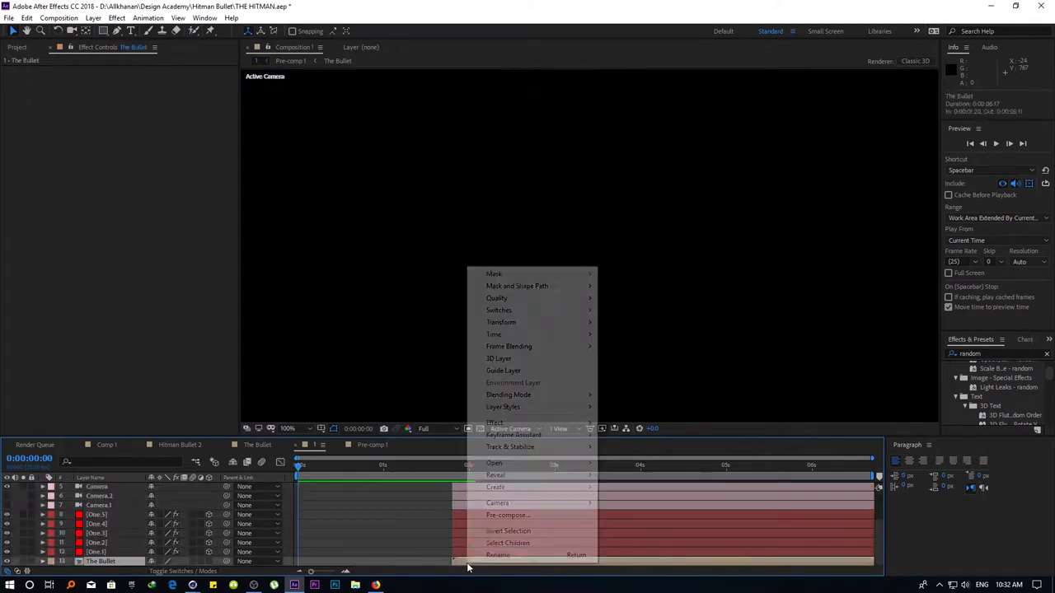
mouse_move(569, 335)
left_click(618, 341)
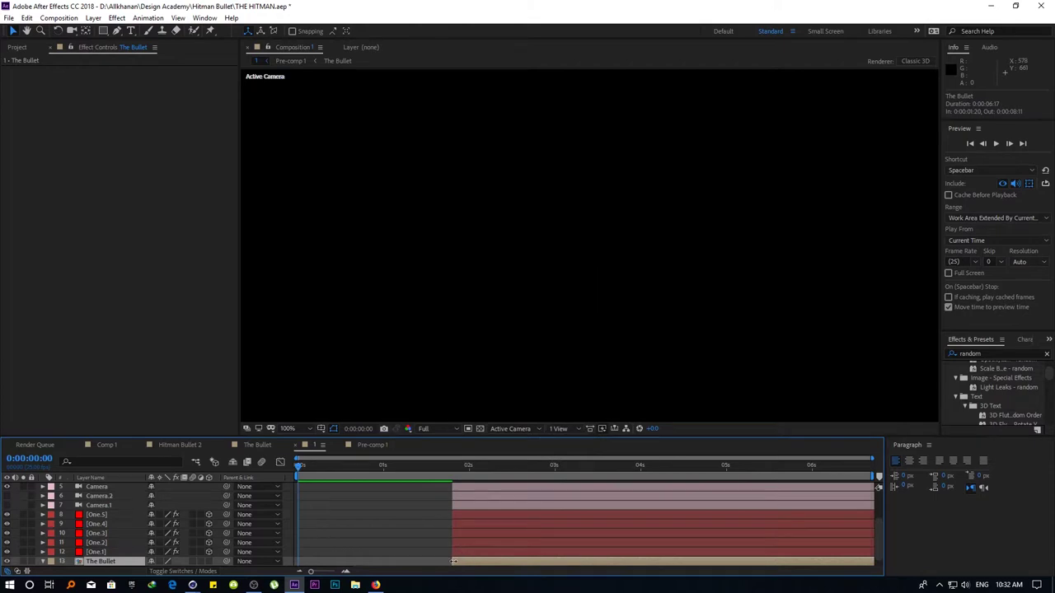
left_click_drag(453, 562, 252, 560)
Extend the HITMAN, THE and BULLET layers to start at 0:00:00:12
scroll(445, 486, "up", 2)
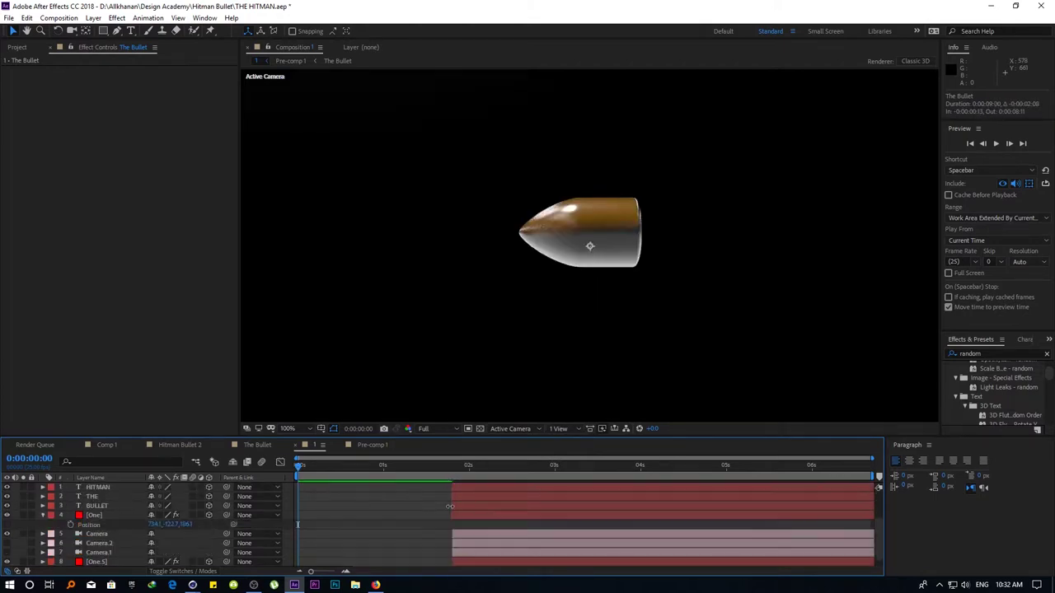
left_click(464, 490)
left_click(465, 506, "shift")
left_click_drag(453, 506, 298, 505)
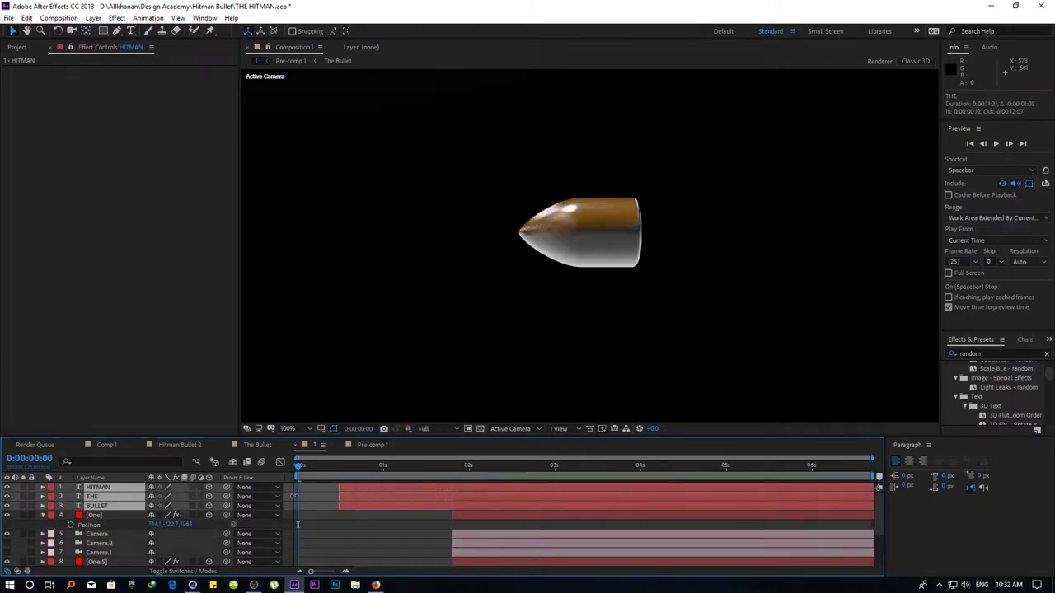
key("F2")
Delete Camera 1 and Camera 2, extend Camera to start at 0:00:00, and preview
left_click(113, 534)
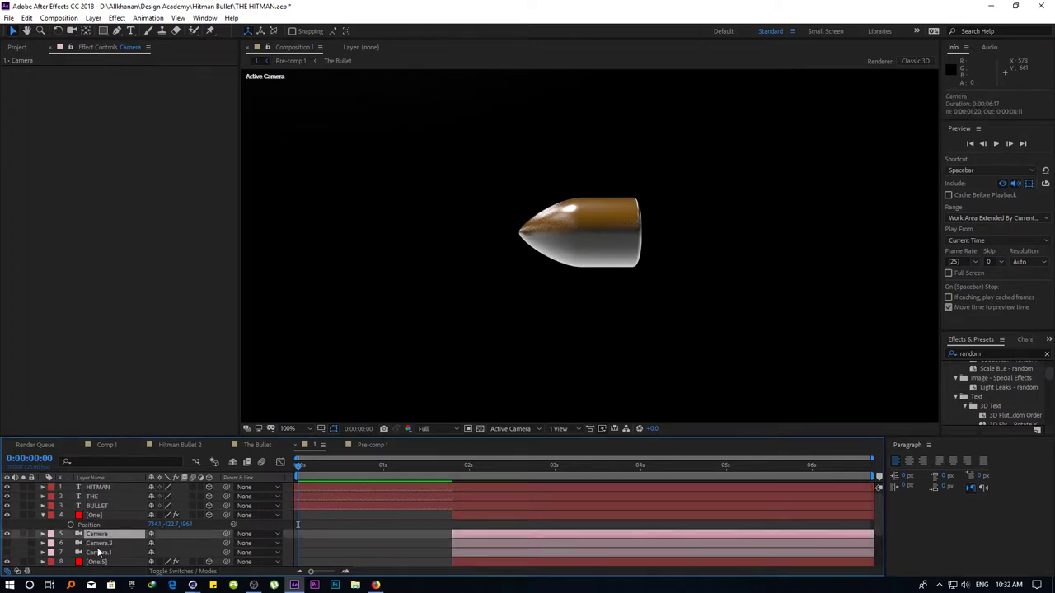
left_click(97, 553)
left_click(99, 544, "shift")
key("Delete")
left_click(118, 538)
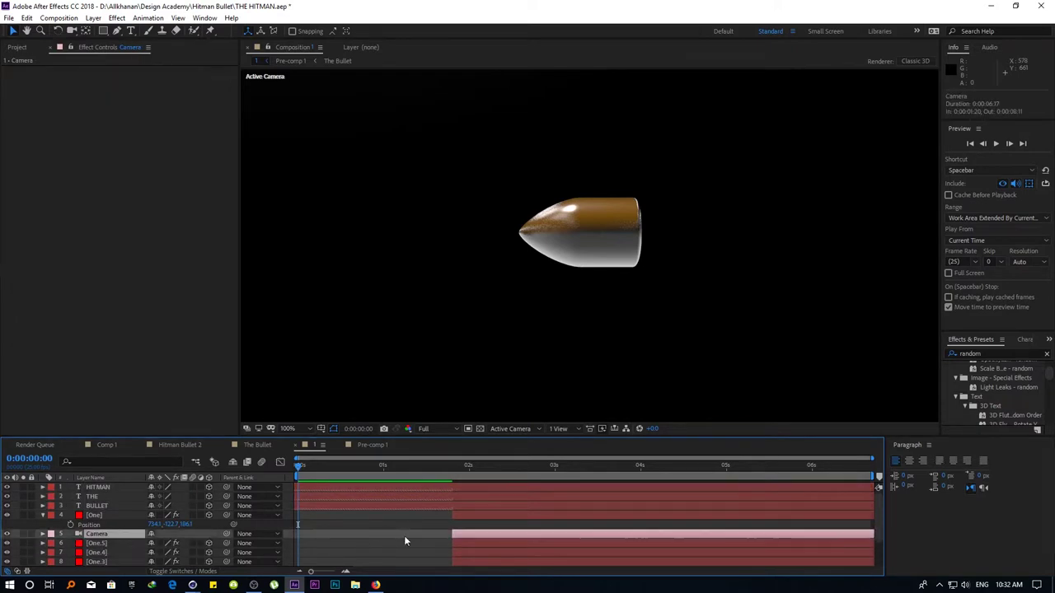
left_click_drag(452, 537, 338, 536)
left_click(339, 548)
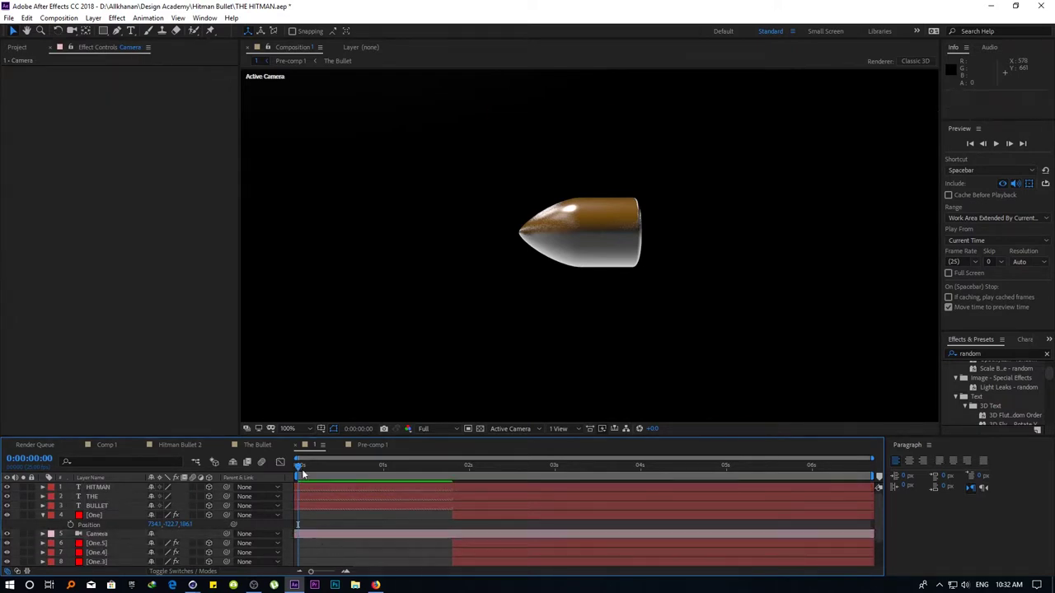
key("space")
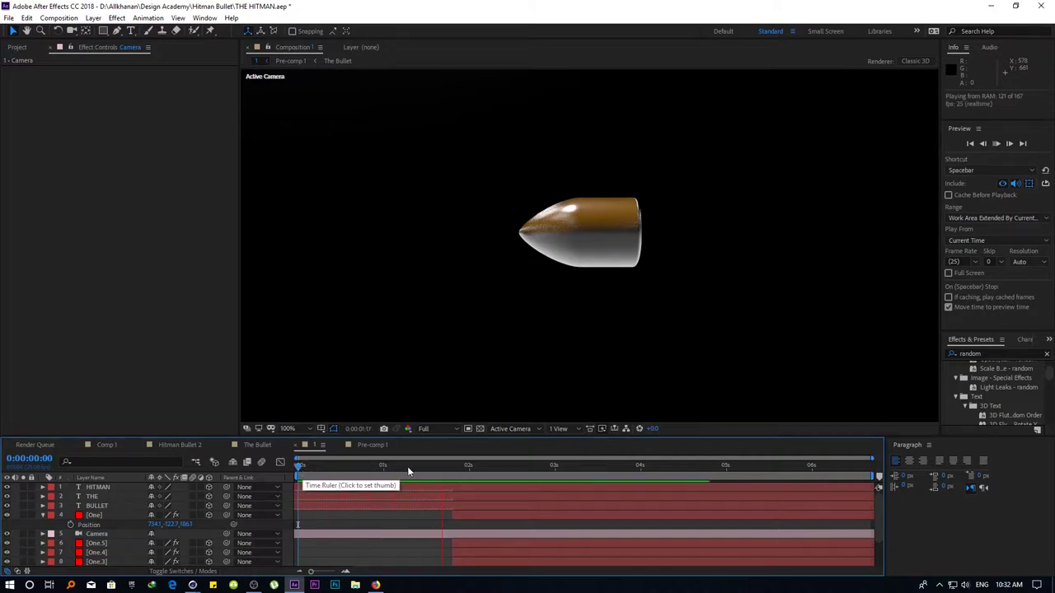
left_click_drag(408, 468, 455, 467)
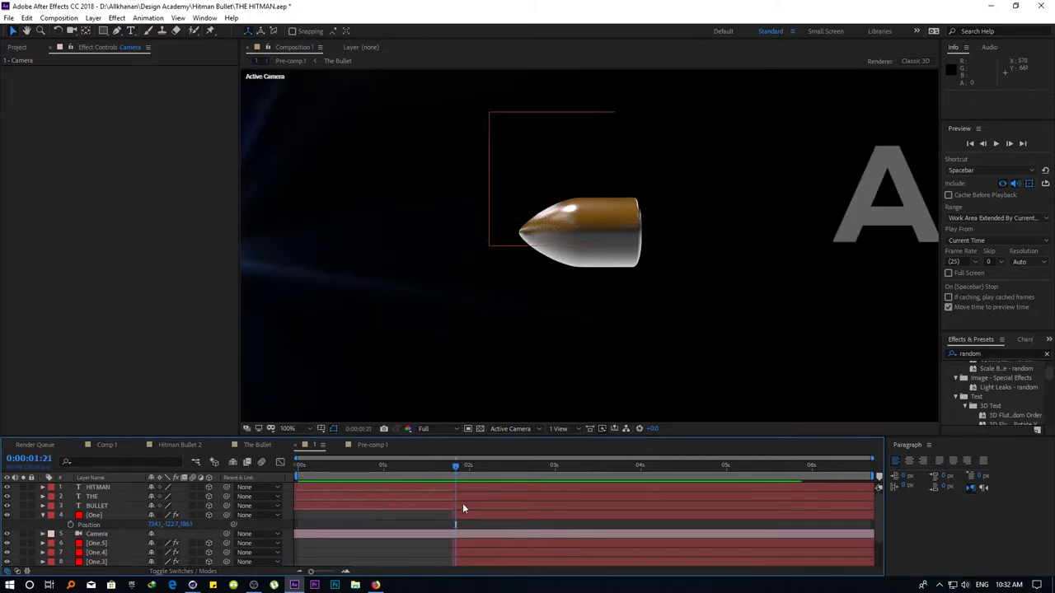
Select the title text layers and move the BULLET text higher in the frame
left_click(462, 508)
left_click(464, 487, "shift")
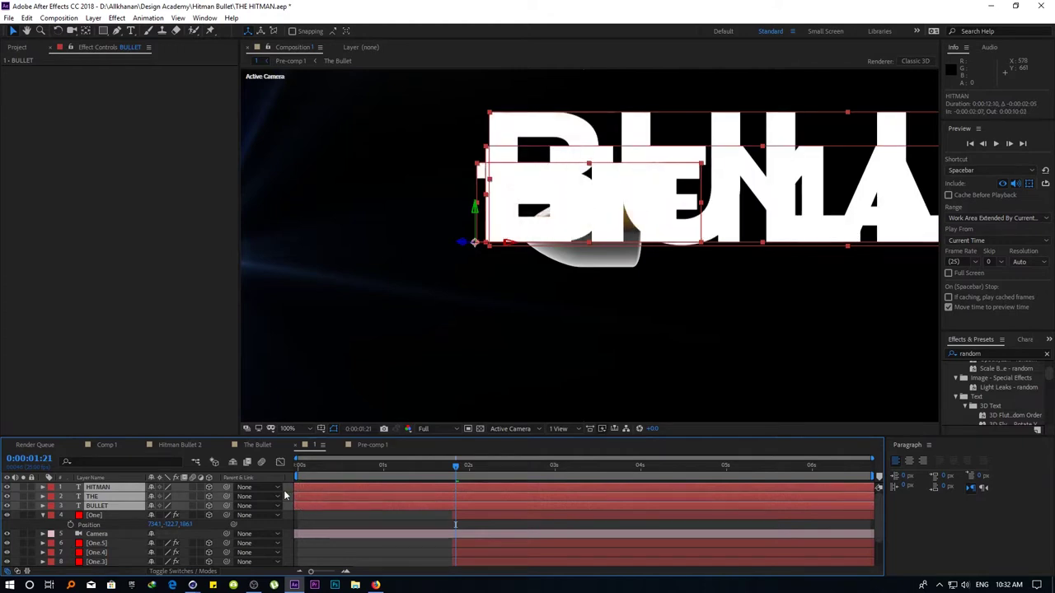
key("Page_Up")
key("Page_Up")
key("Page_Up")
left_click_drag(405, 375, 406, 305)
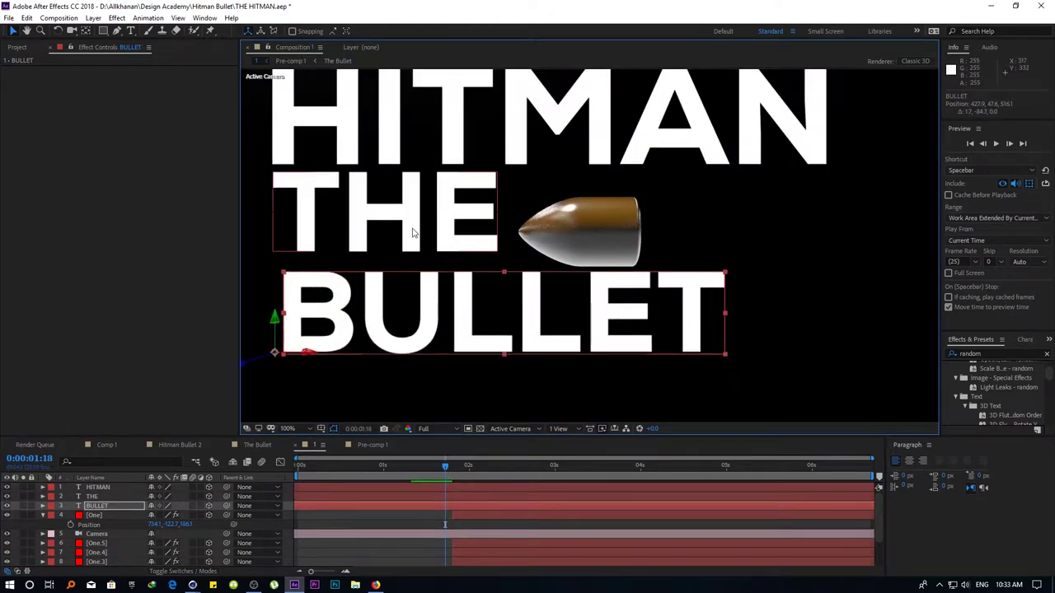
left_click(413, 233)
Fit the composition to the viewer and play a preview of the title animation
key("comma")
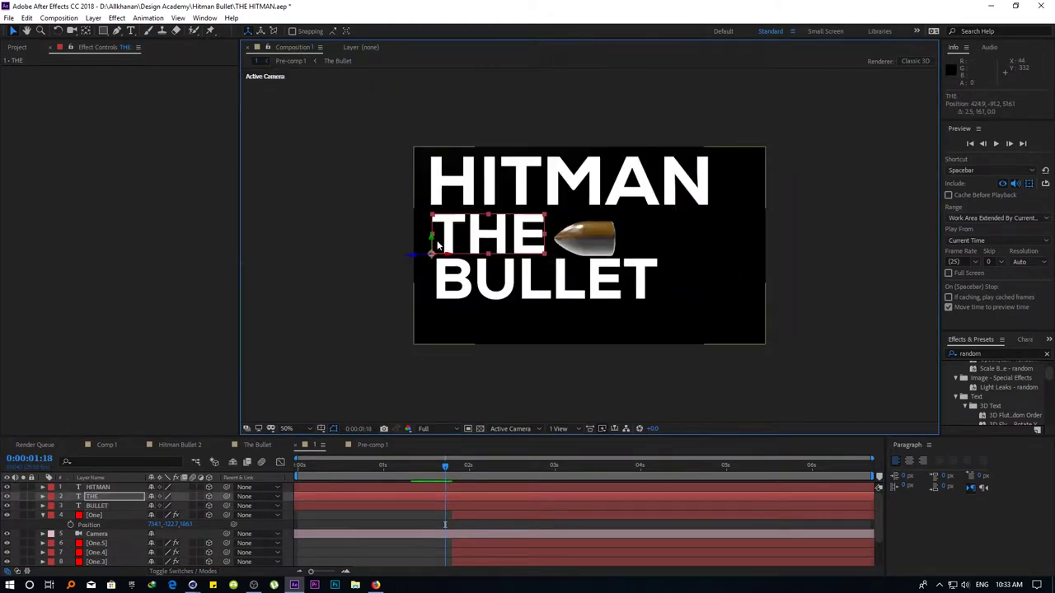
left_click(286, 429)
left_click(299, 245)
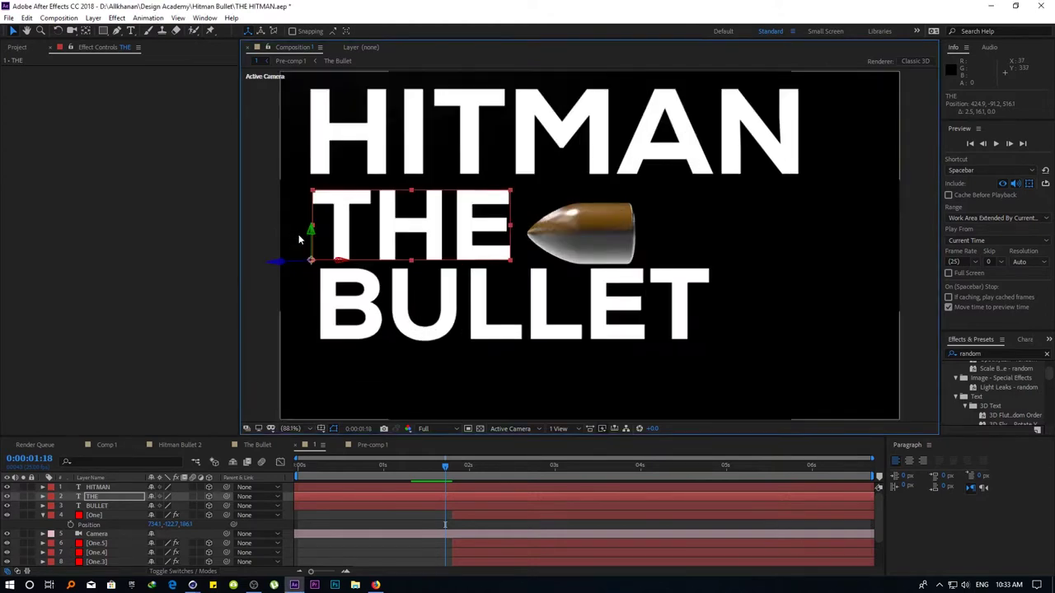
left_click(289, 429)
left_click(298, 244)
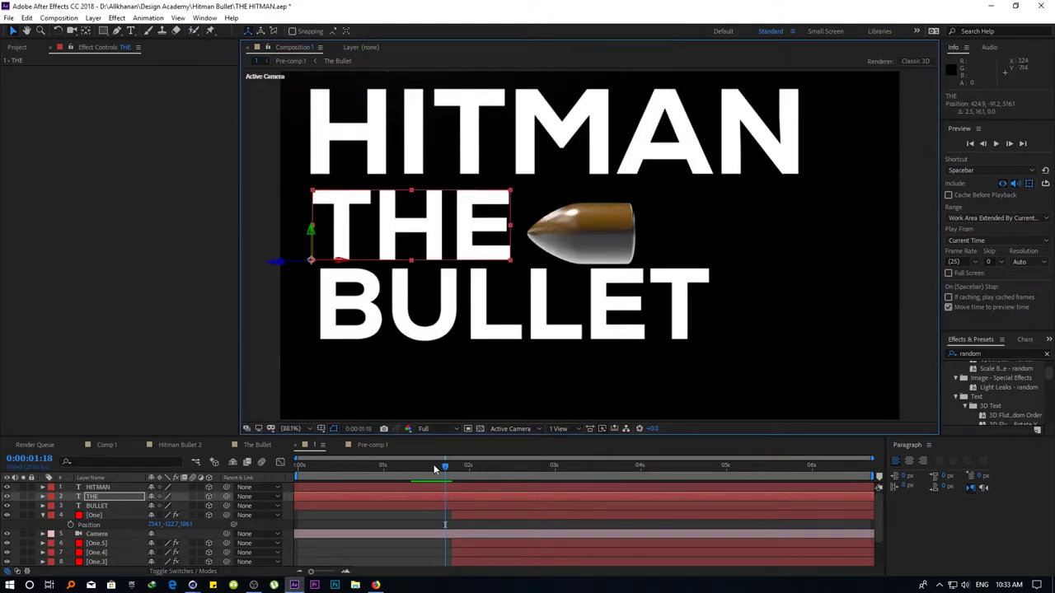
key("space")
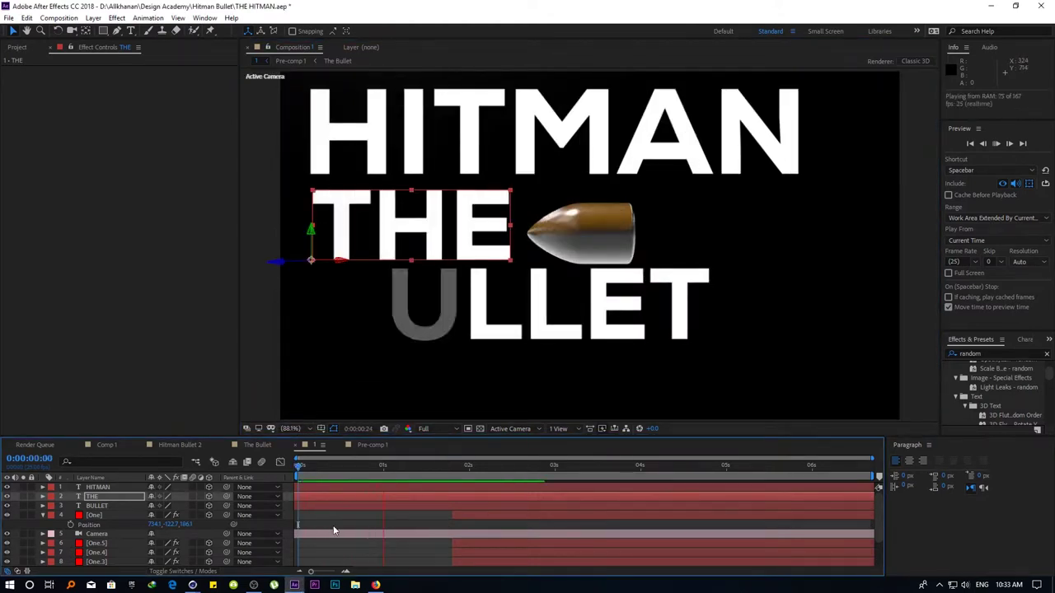
left_click(299, 476)
Preview the animation again and park the time at 0:00:01:14, where all three words show
left_click(329, 487)
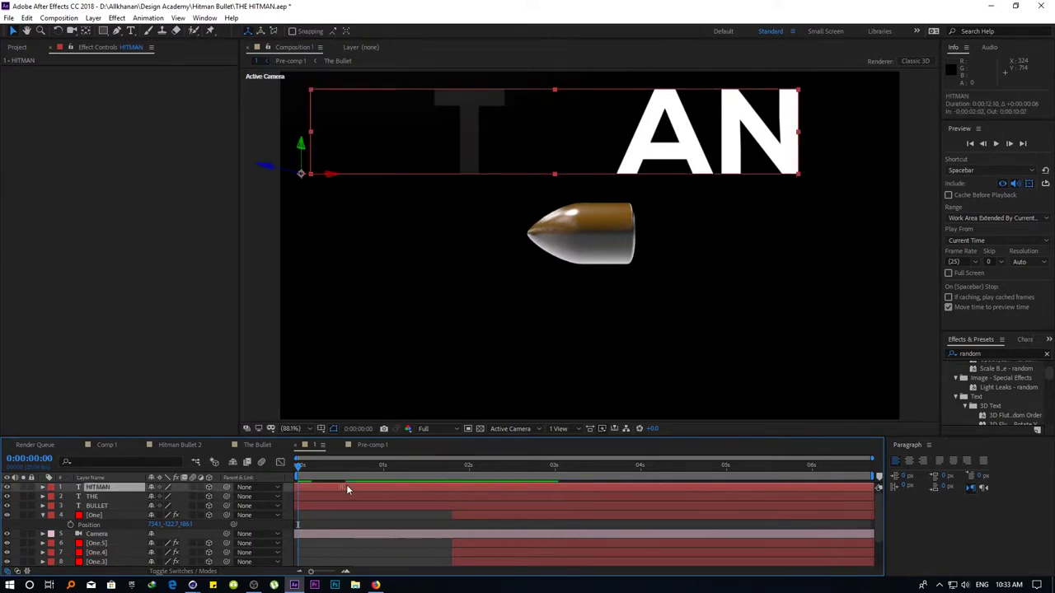
key("space")
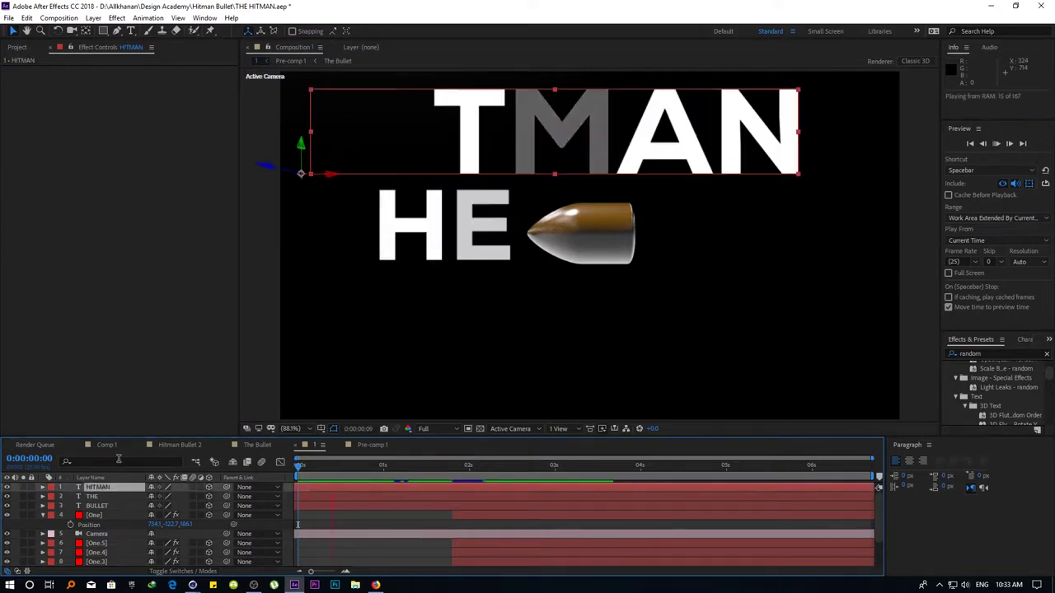
key("space")
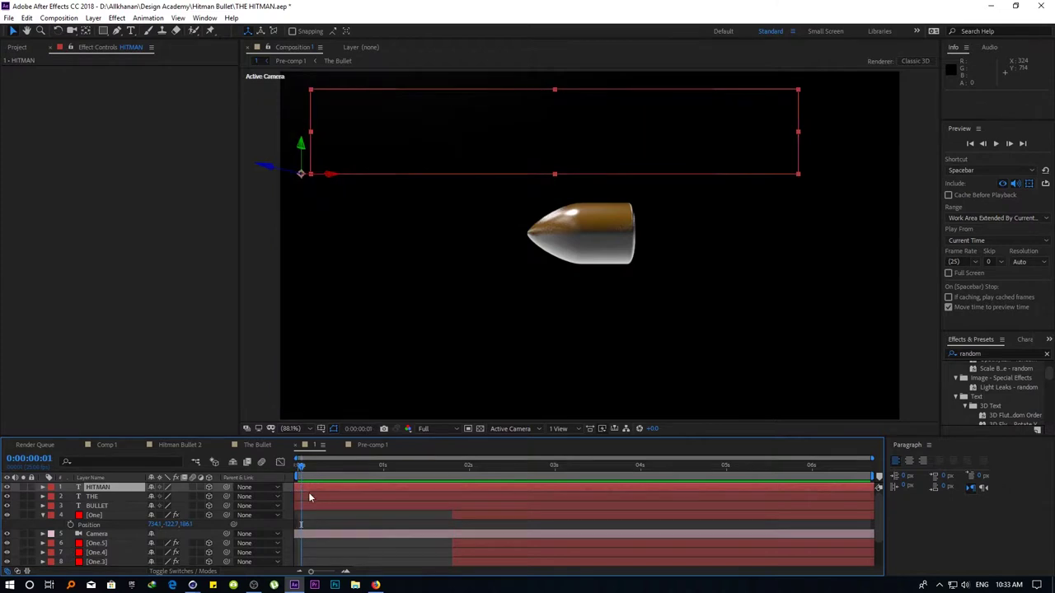
left_click(326, 497)
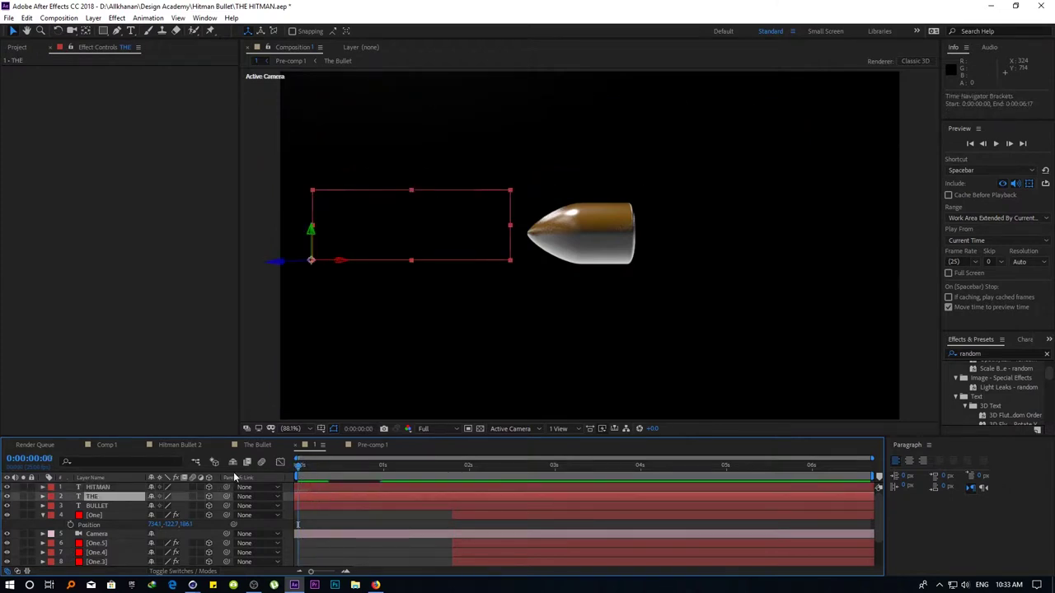
key("space")
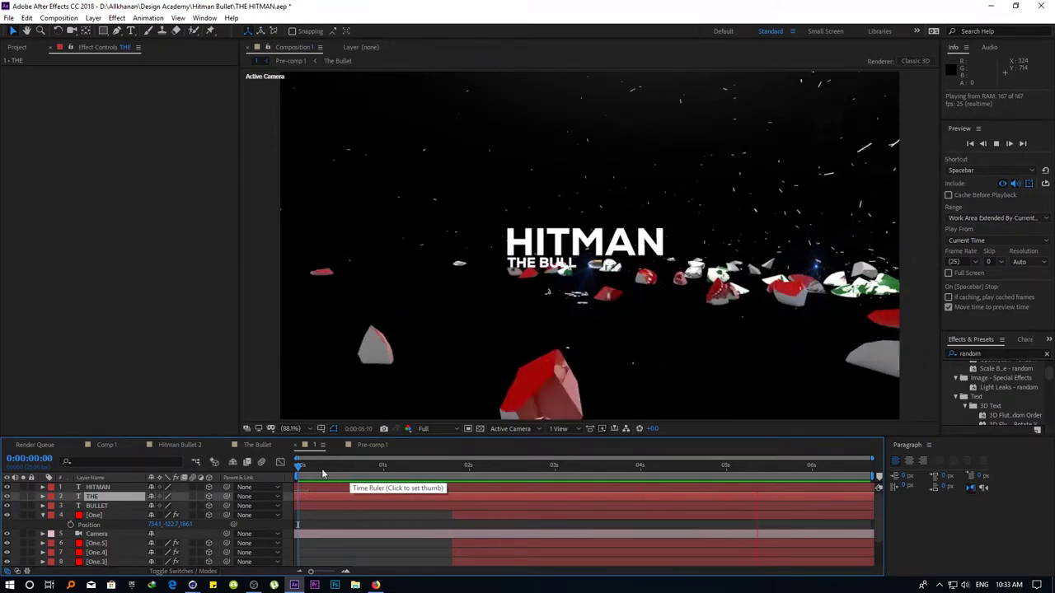
left_click(397, 469)
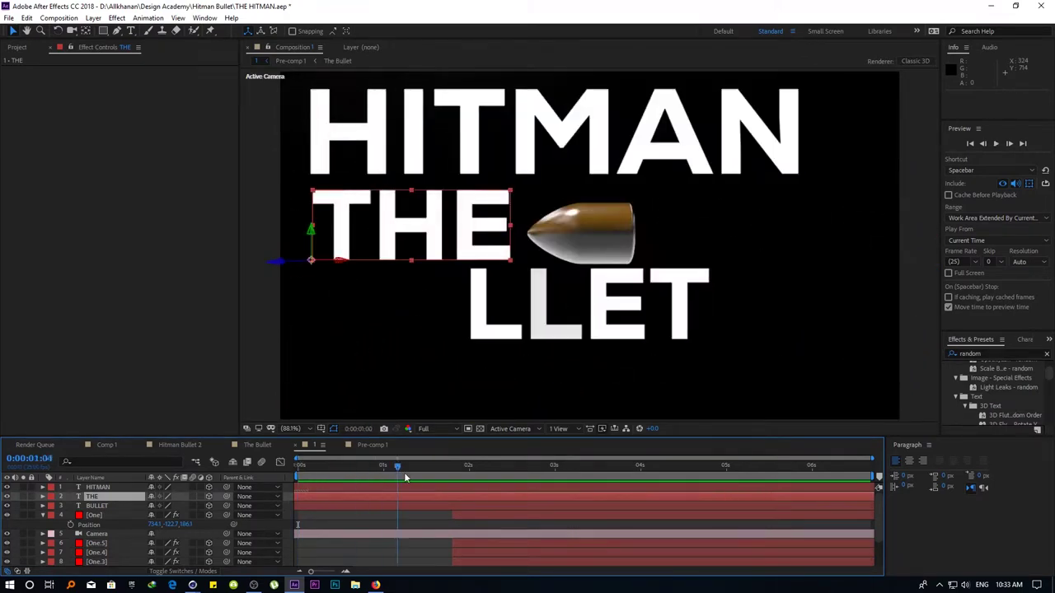
left_click_drag(403, 472, 432, 470)
left_click(412, 517)
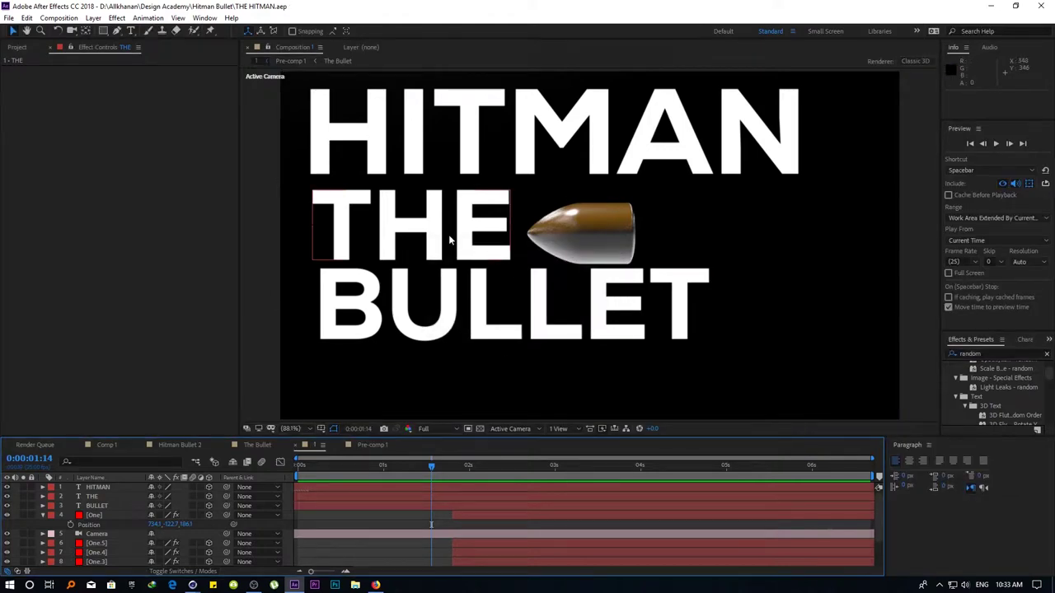
Push HITMAN, THE and BULLET back in depth so each word appears smaller
left_click(470, 146)
mouse_move(298, 175)
left_mouse_down()
mouse_move(325, 183)
mouse_move(357, 159)
left_mouse_up()
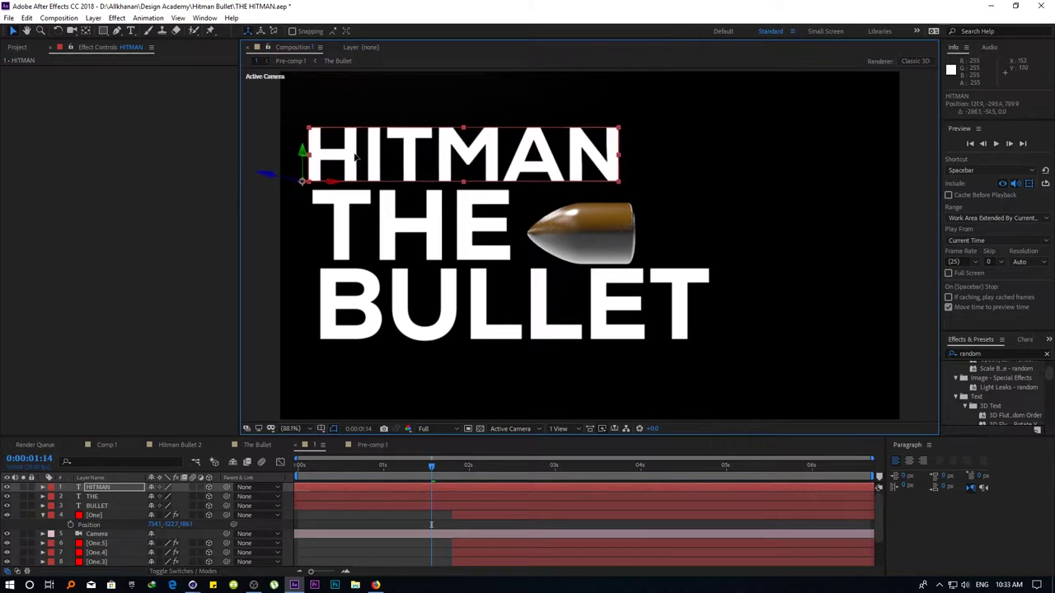
left_click(394, 219)
mouse_move(280, 259)
left_mouse_down()
mouse_move(404, 233)
mouse_move(340, 233)
left_mouse_up()
left_click(346, 313)
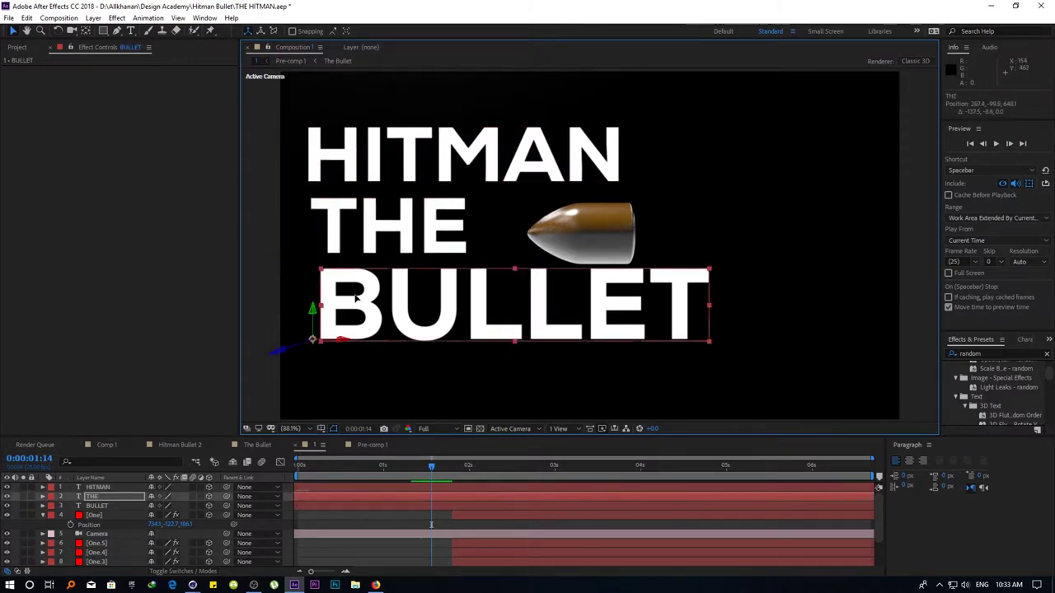
left_click_drag(287, 350, 338, 299)
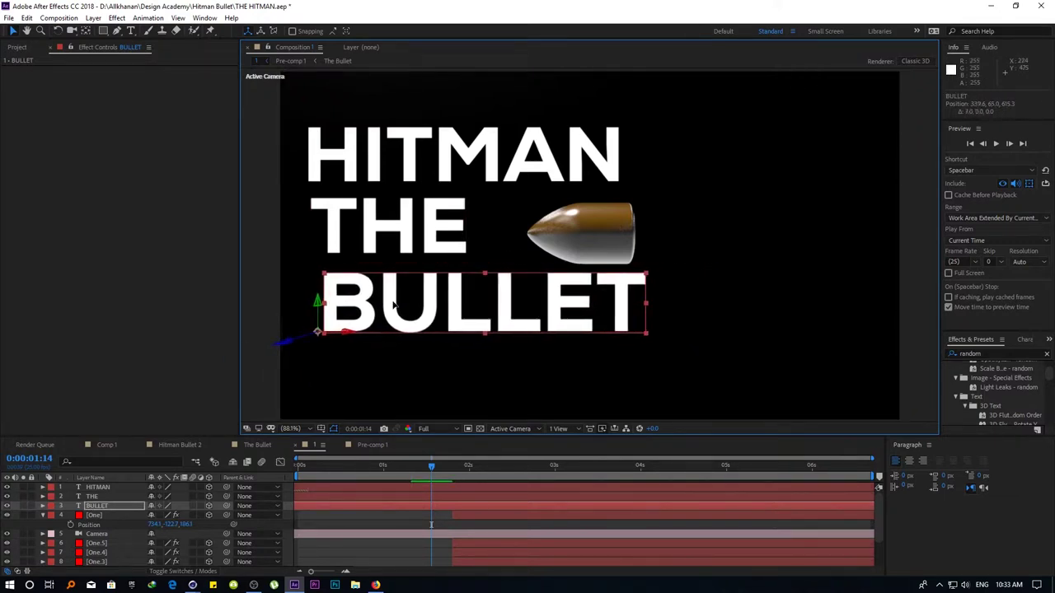
Shift BULLET, THE and HITMAN right so their left edges line up
left_click_drag(387, 304, 414, 305)
left_click_drag(384, 238, 419, 249)
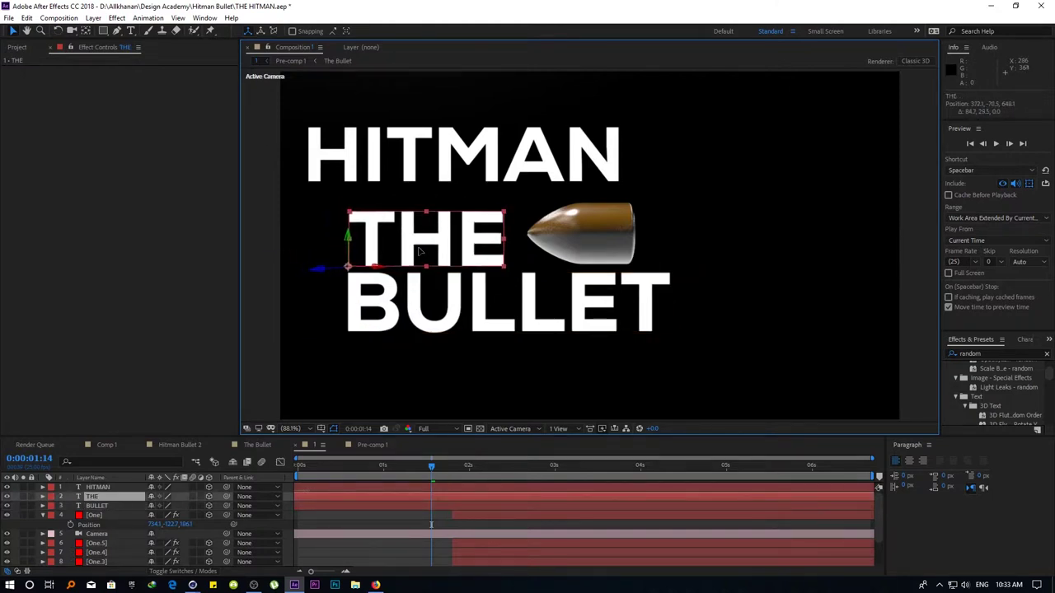
left_click_drag(376, 168, 407, 191)
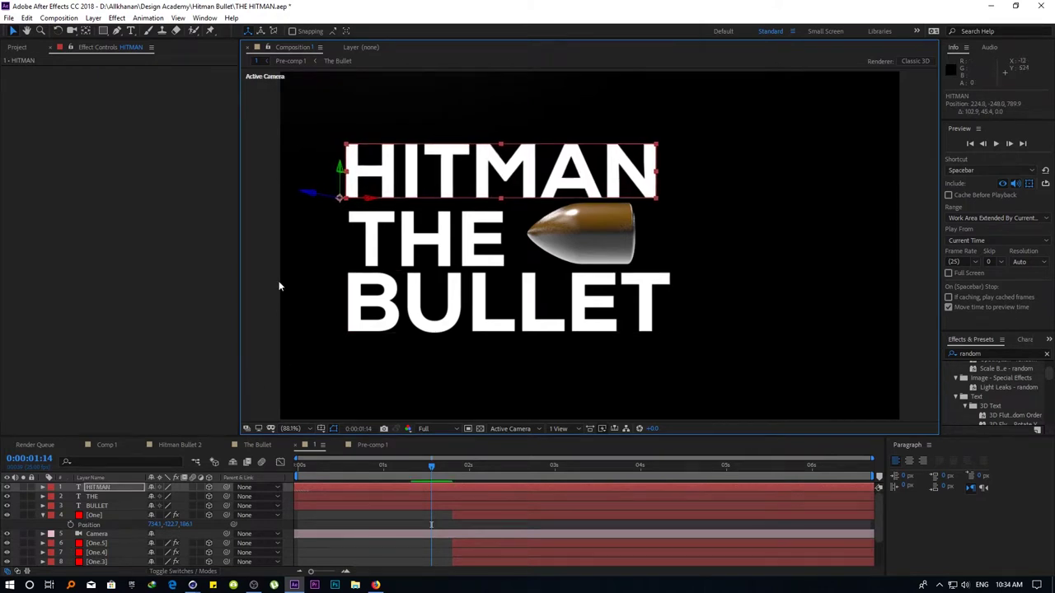
Show the rulers and drag a vertical guide to the title's left edge
left_click(204, 17)
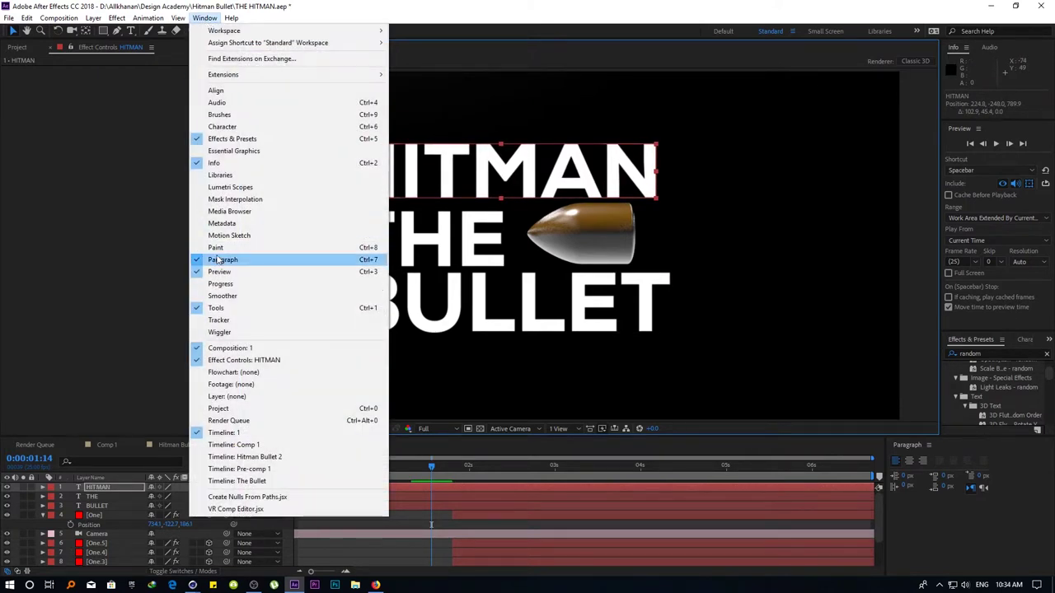
mouse_move(178, 18)
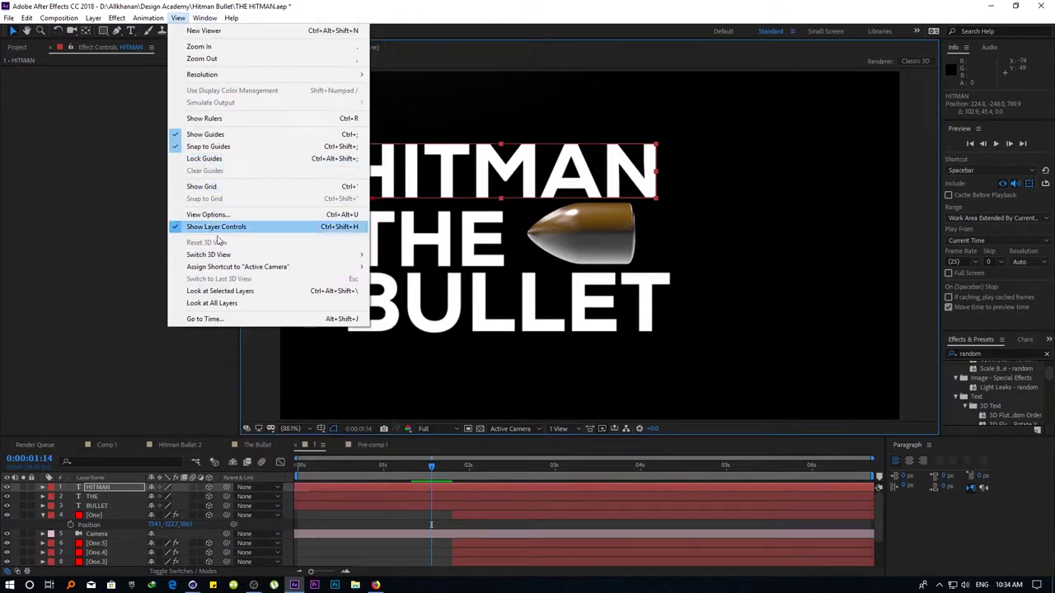
left_click(204, 118)
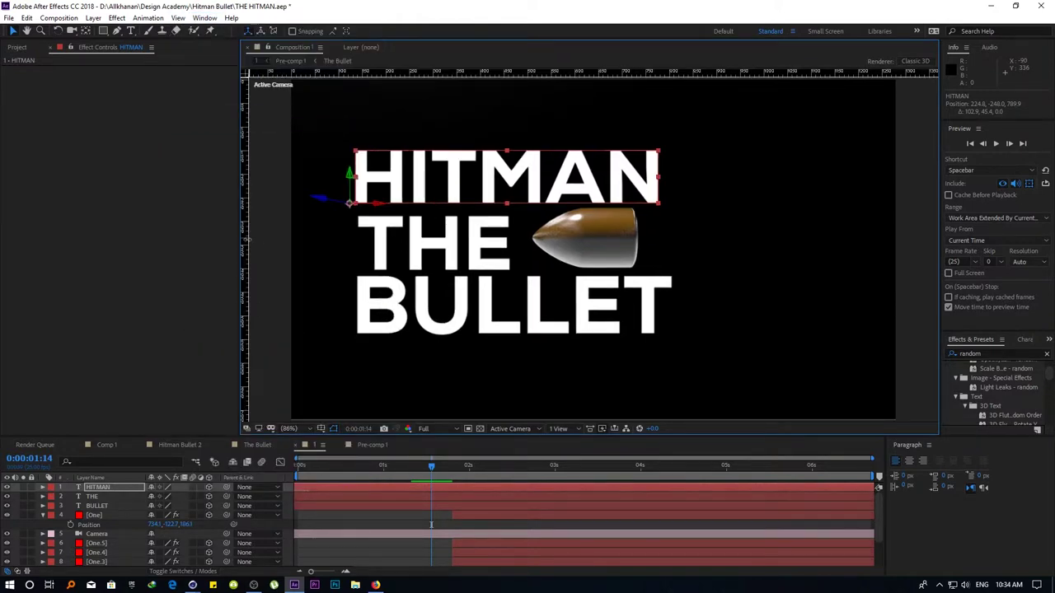
left_click_drag(246, 239, 356, 239)
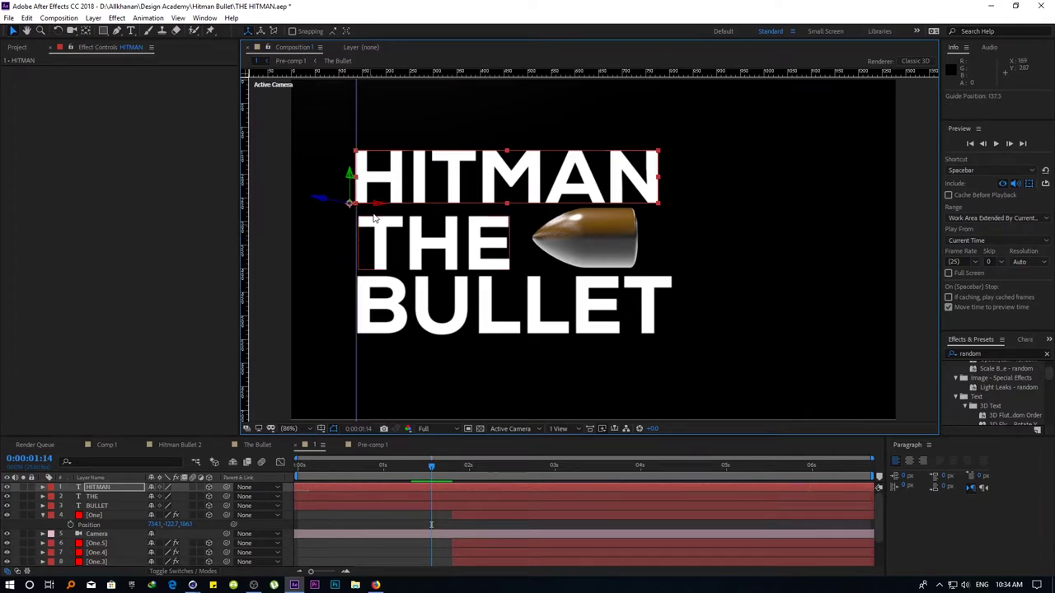
Zoom in to check THE, HITMAN and BULLET against the guide, then zoom back out
scroll(373, 218, "up", 1)
scroll(348, 219, "up", 1)
scroll(570, 262, "up", 1)
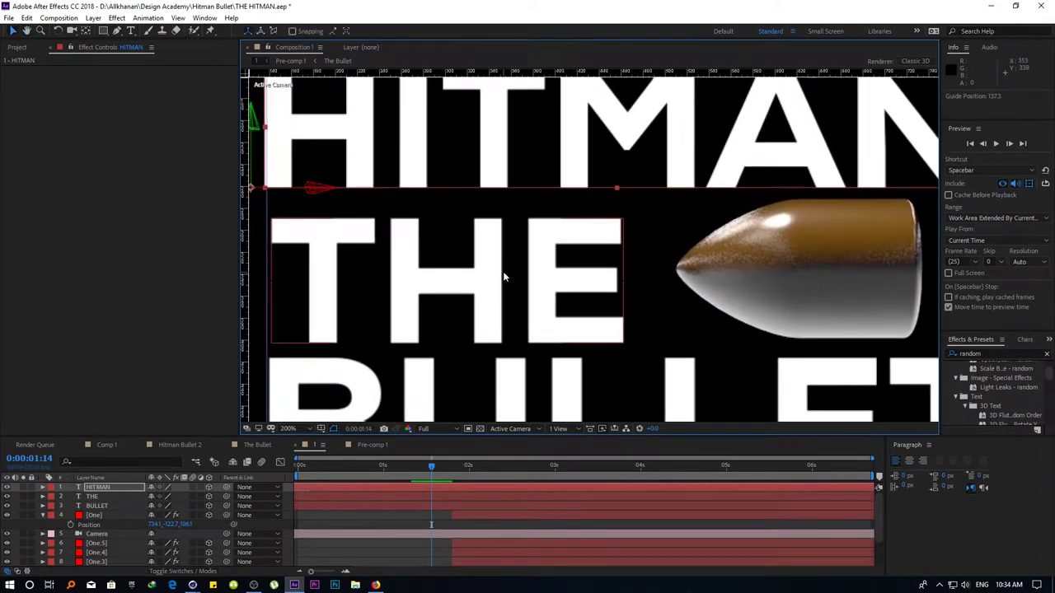
left_click(513, 279)
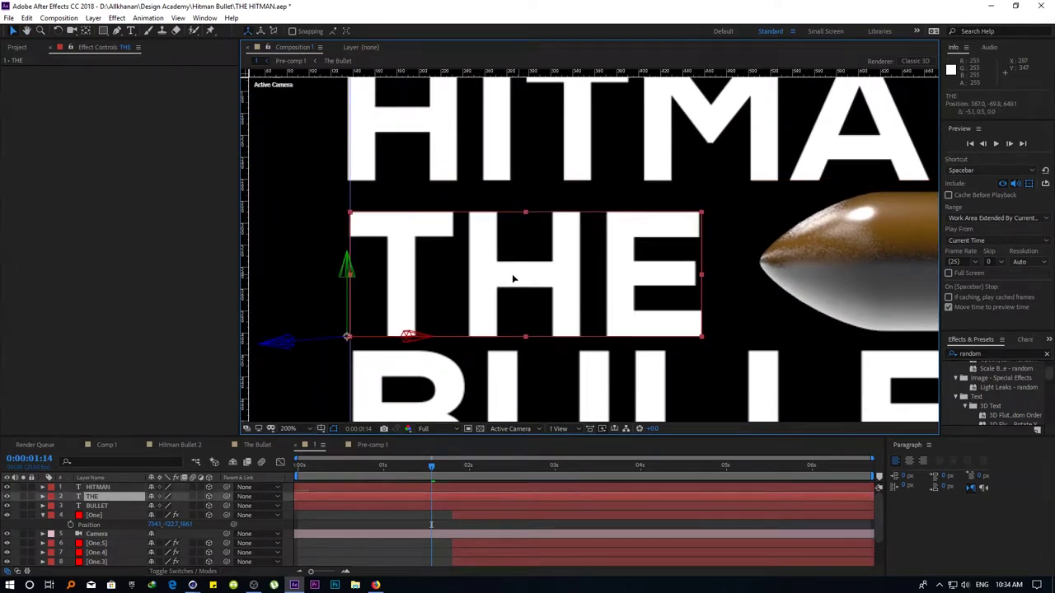
left_click(365, 161)
left_click_drag(398, 421, 365, 348)
left_click(335, 326)
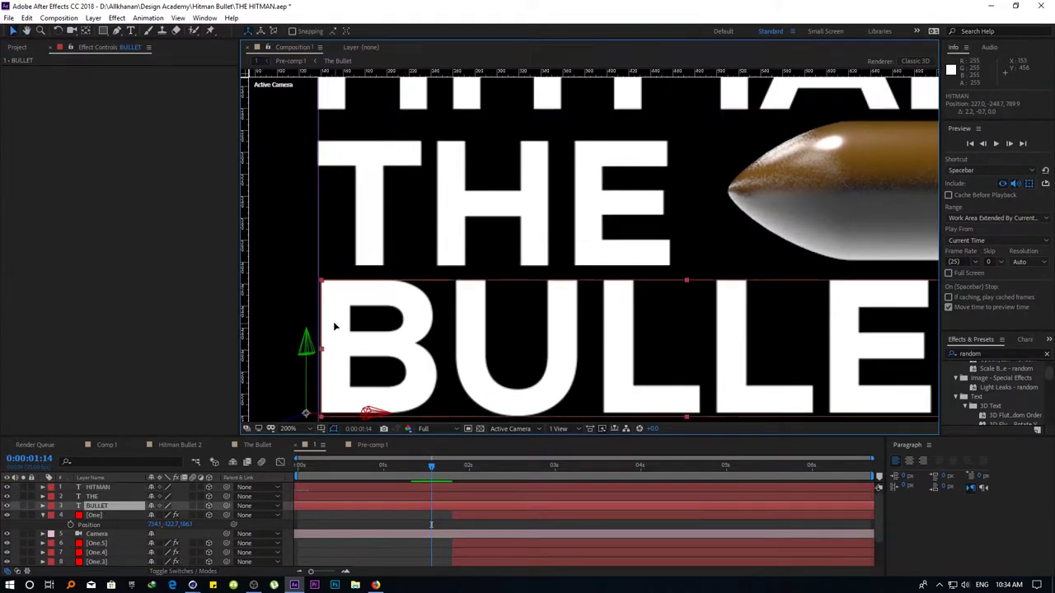
scroll(391, 282, "down", 2)
left_click(287, 428)
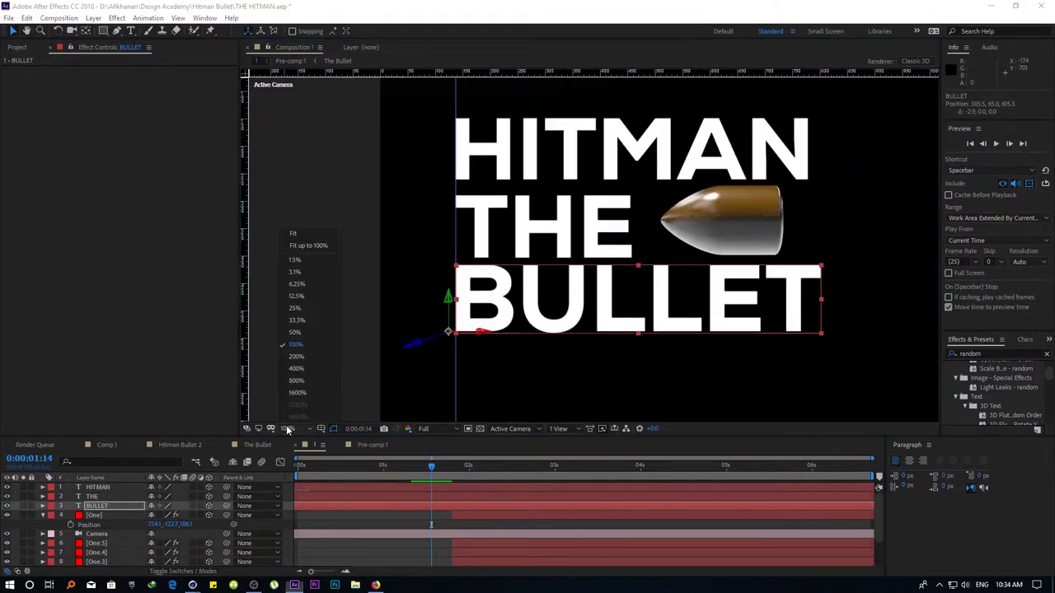
key("Escape")
scroll(338, 264, "down", 4)
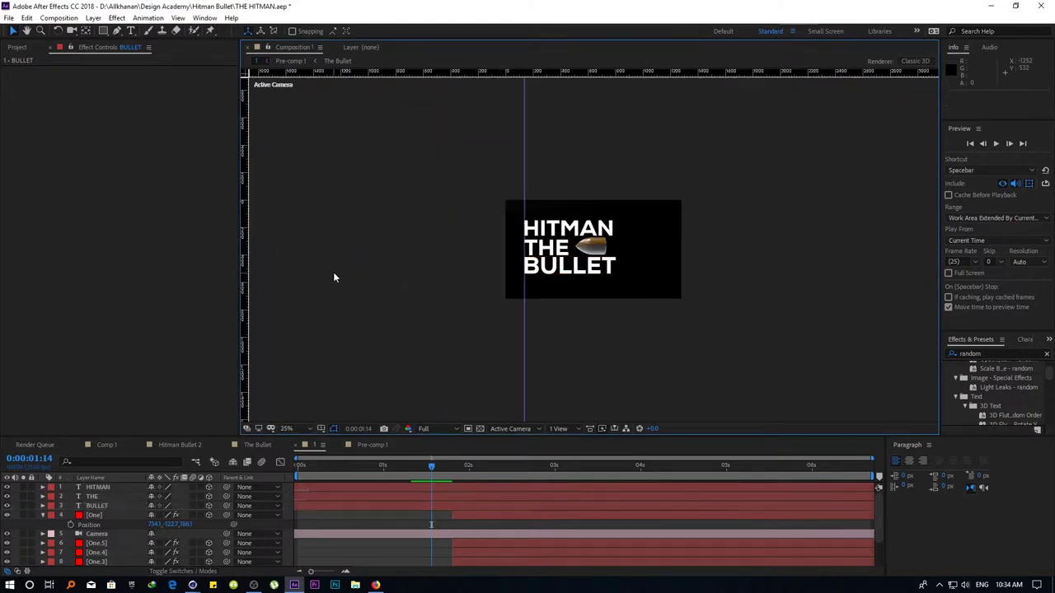
scroll(398, 221, "up", 2)
left_click(93, 18)
Create a full-frame solid, Pale Royal Blue Solid 1, with a pale blue colour from the picker
mouse_move(123, 33)
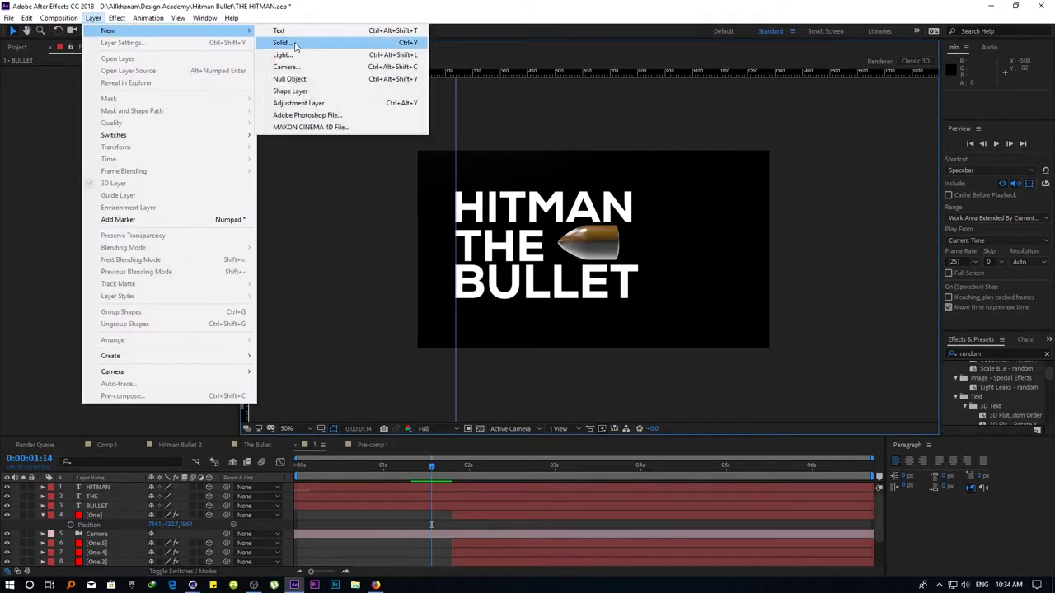
left_click(294, 42)
left_click(292, 328)
left_click_drag(464, 322, 369, 239)
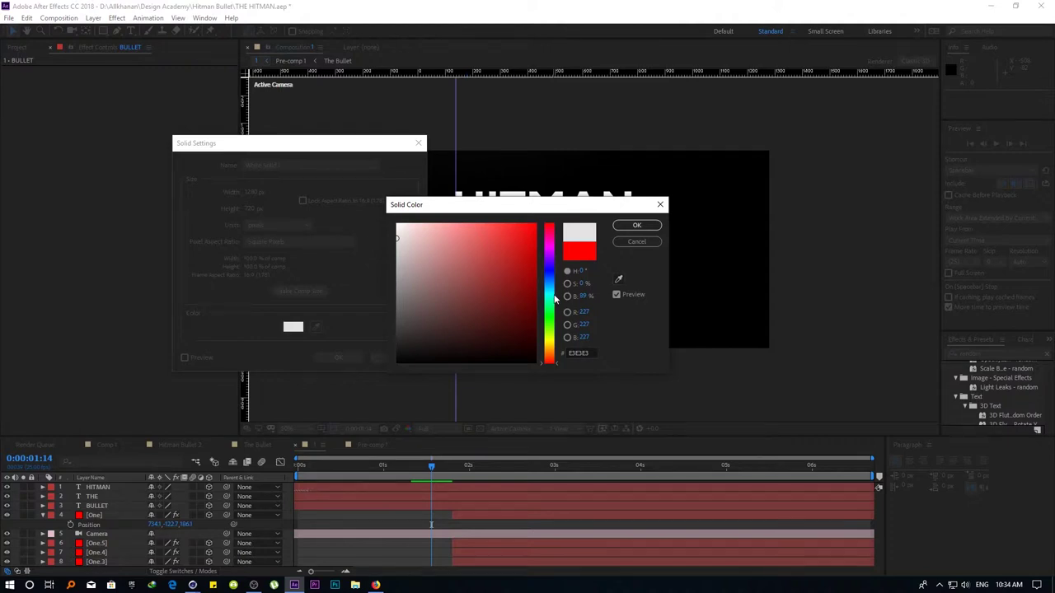
left_click_drag(555, 300, 554, 280)
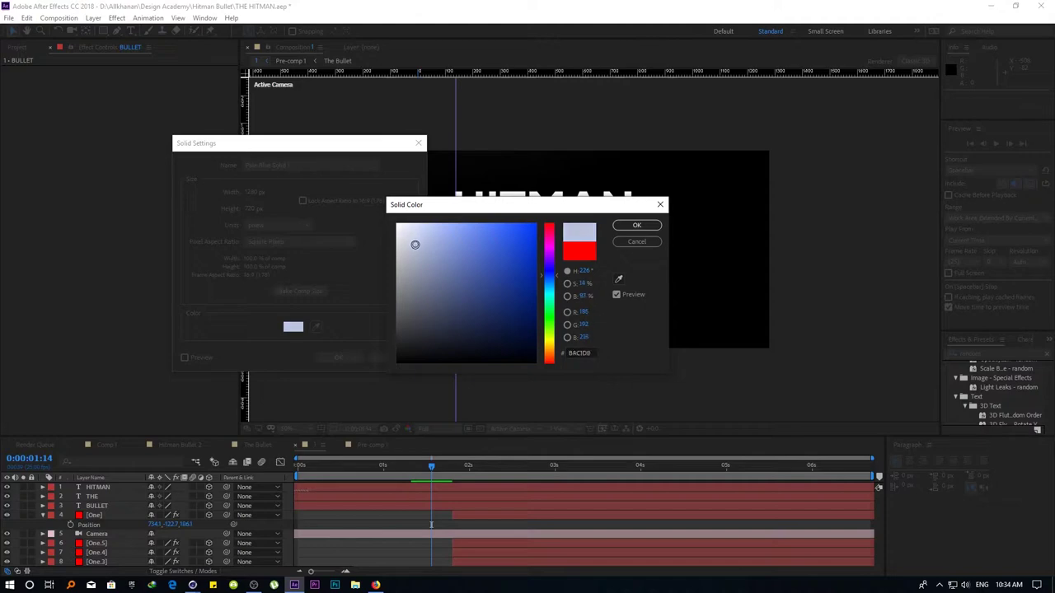
left_click_drag(553, 276, 552, 282)
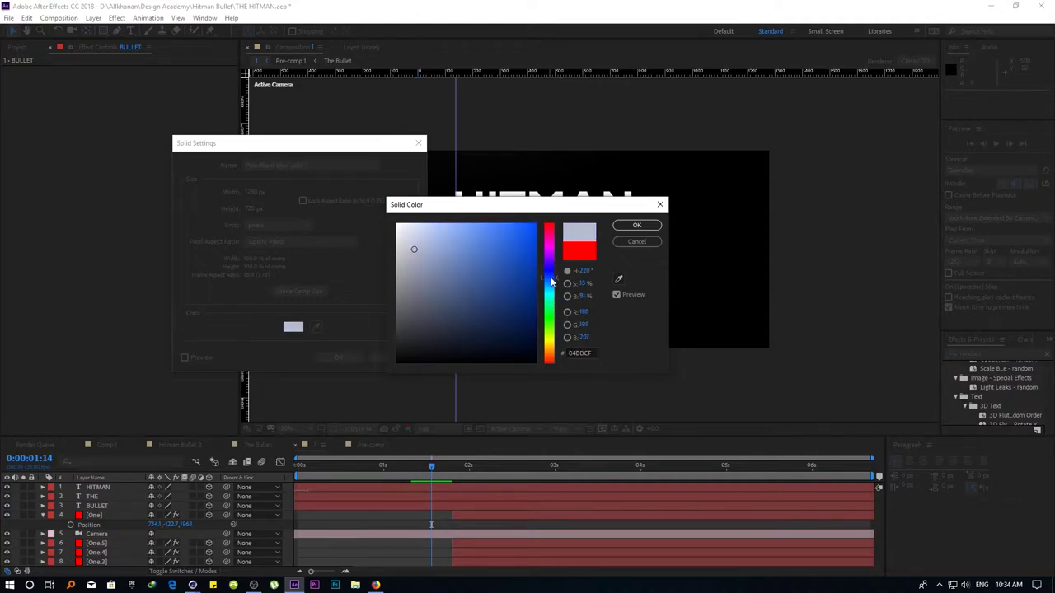
left_click(633, 243)
left_click(337, 357)
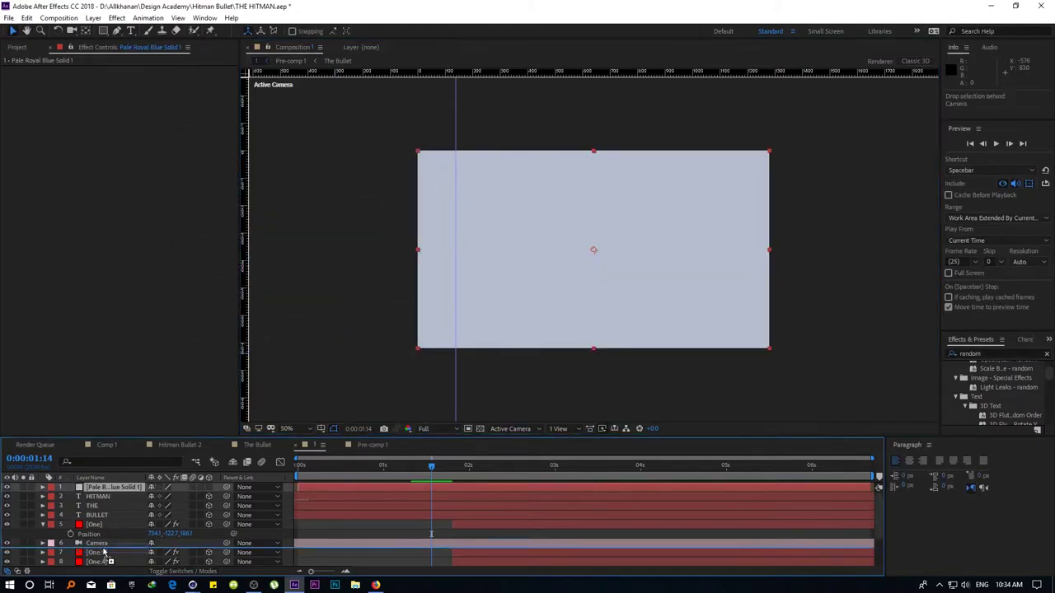
scroll(106, 560, "down", 3)
Send the pale blue solid below the title layers and close the HITMAN WALLPAPER search tab
key("ctrl+shift+bracketleft")
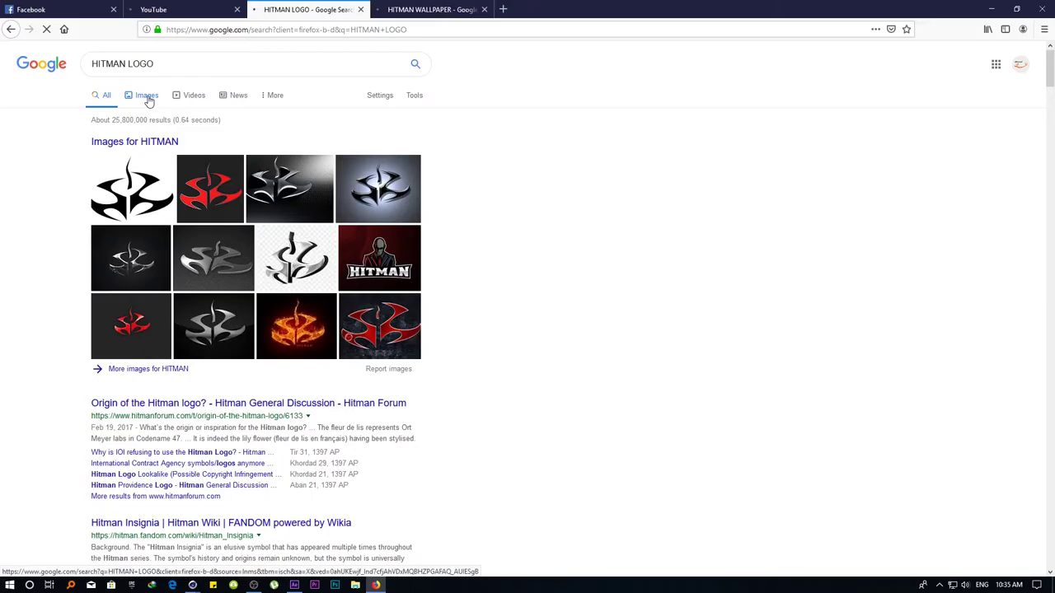
left_click(449, 17)
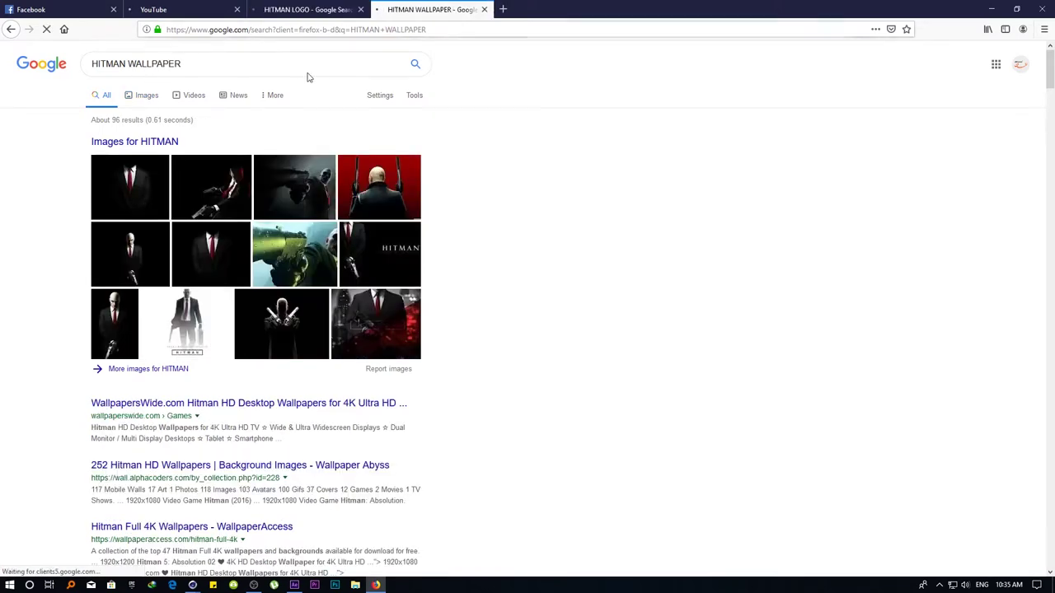
middle_click(453, 6)
left_click(320, 5)
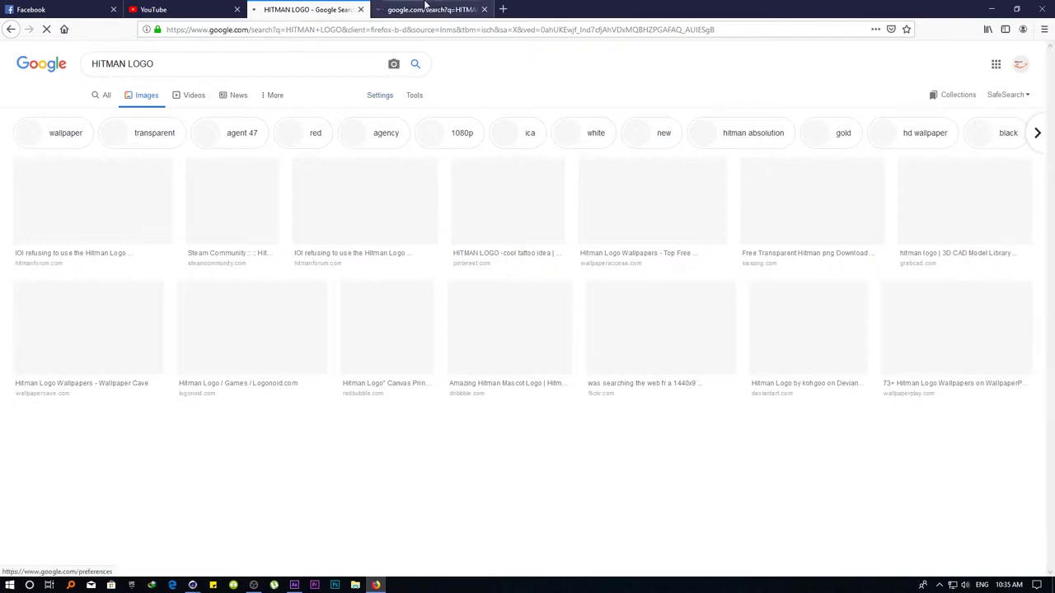
key("ctrl+Tab")
left_click(315, 5)
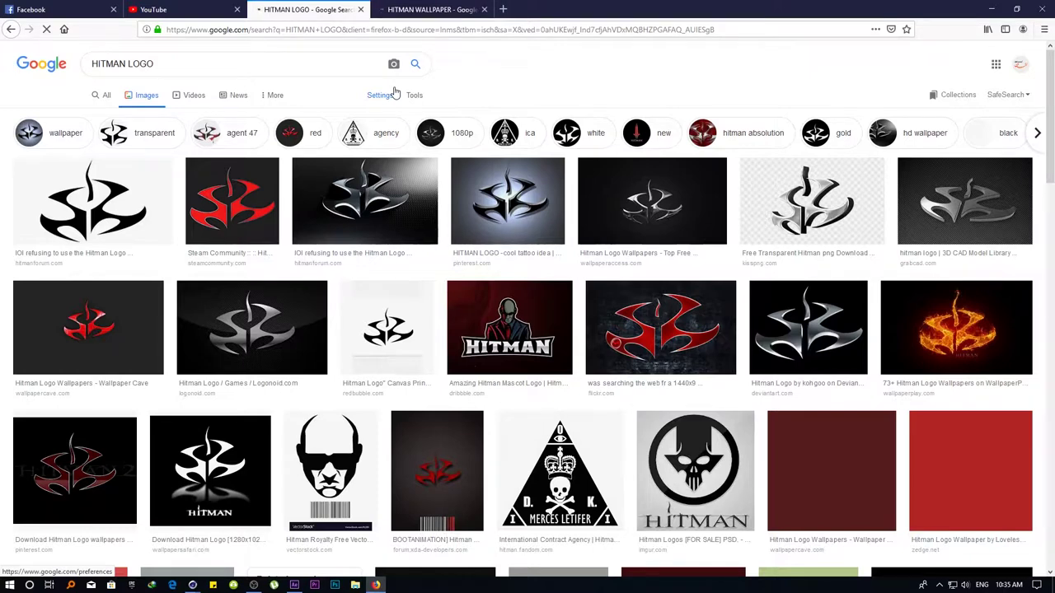
Check the image size filters on the wallpaper results, then return to the HITMAN LOGO results
left_click(431, 9)
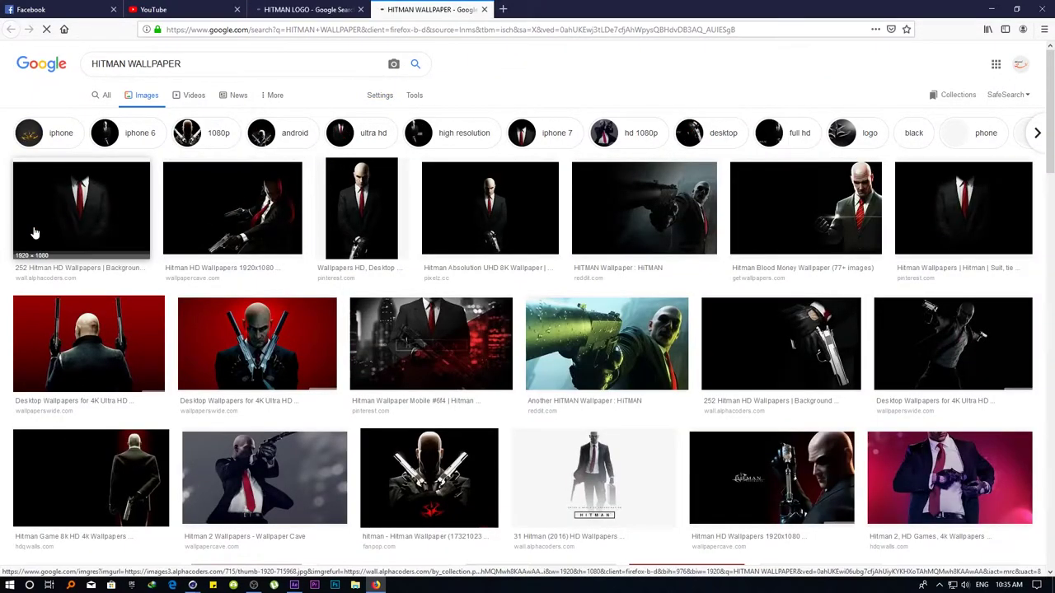
left_click(412, 94)
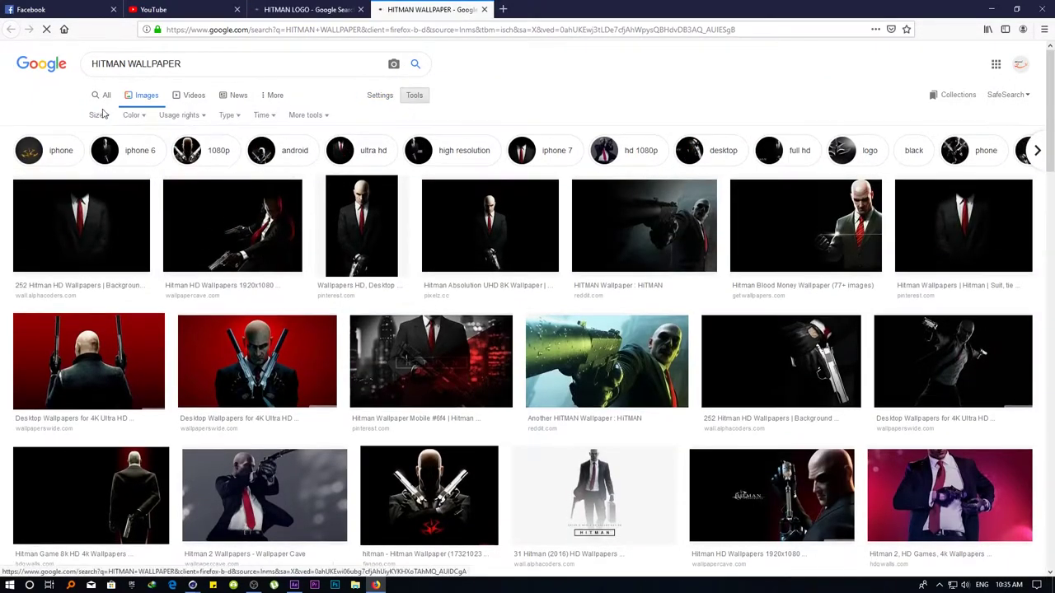
left_click(96, 115)
mouse_move(155, 195)
scroll(200, 207, "down", 2)
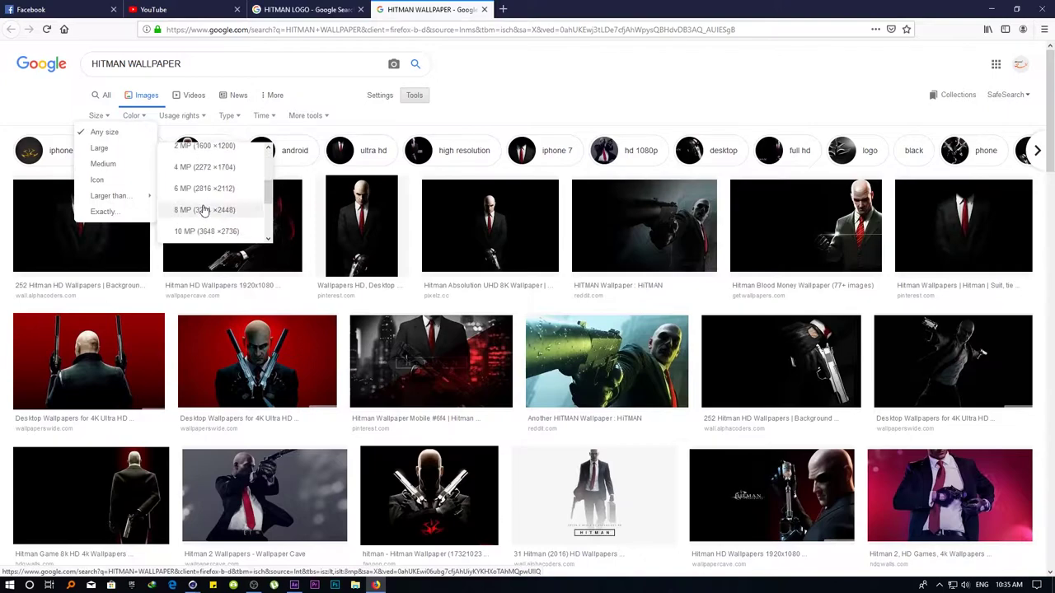
left_click(305, 9)
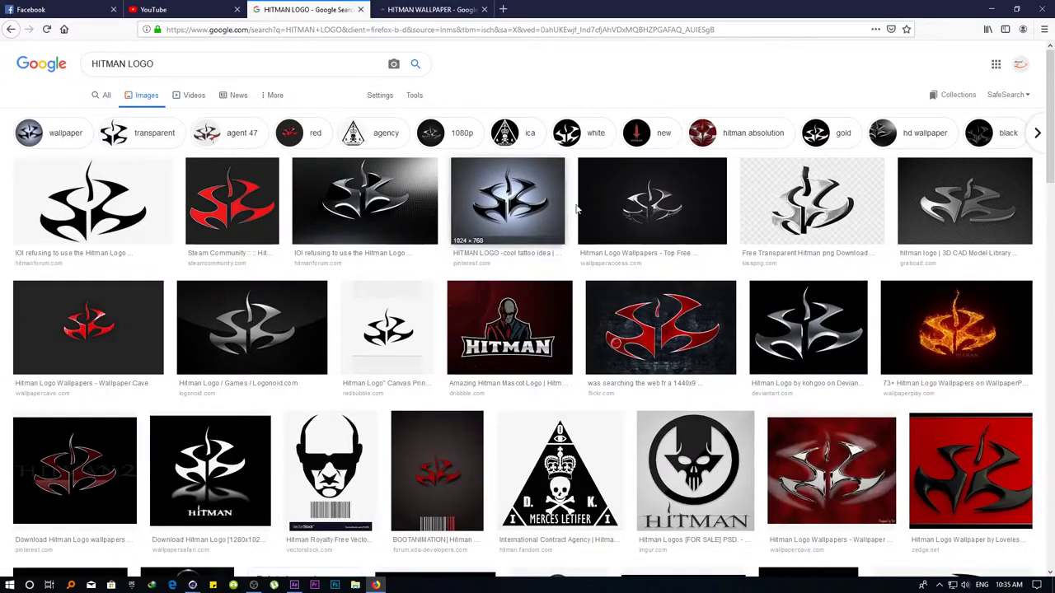
Open the black-and-white Hitman logo full-size in a new tab and save the image
left_click(63, 198)
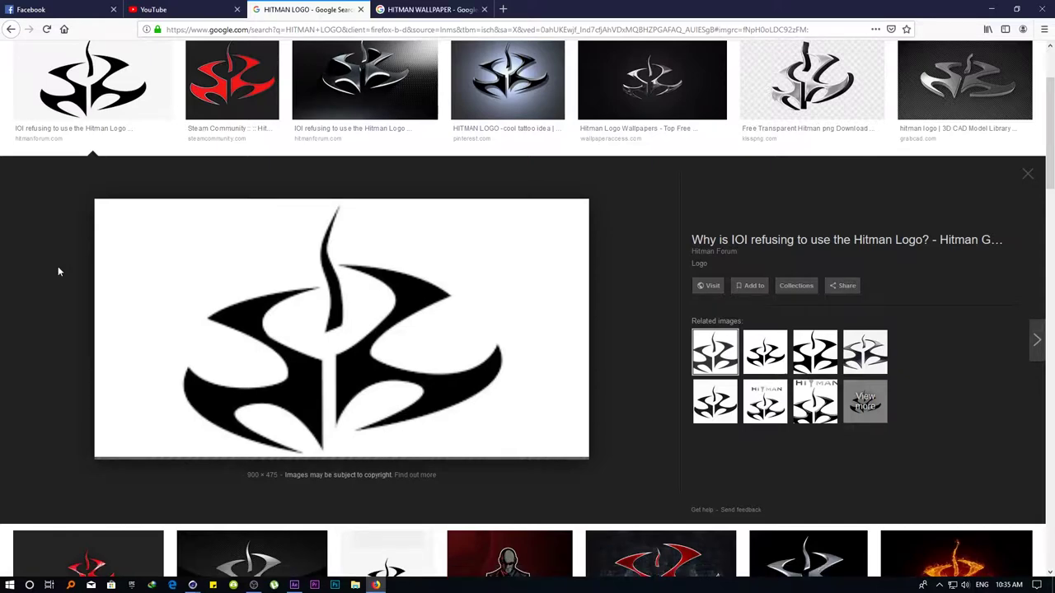
right_click(375, 321)
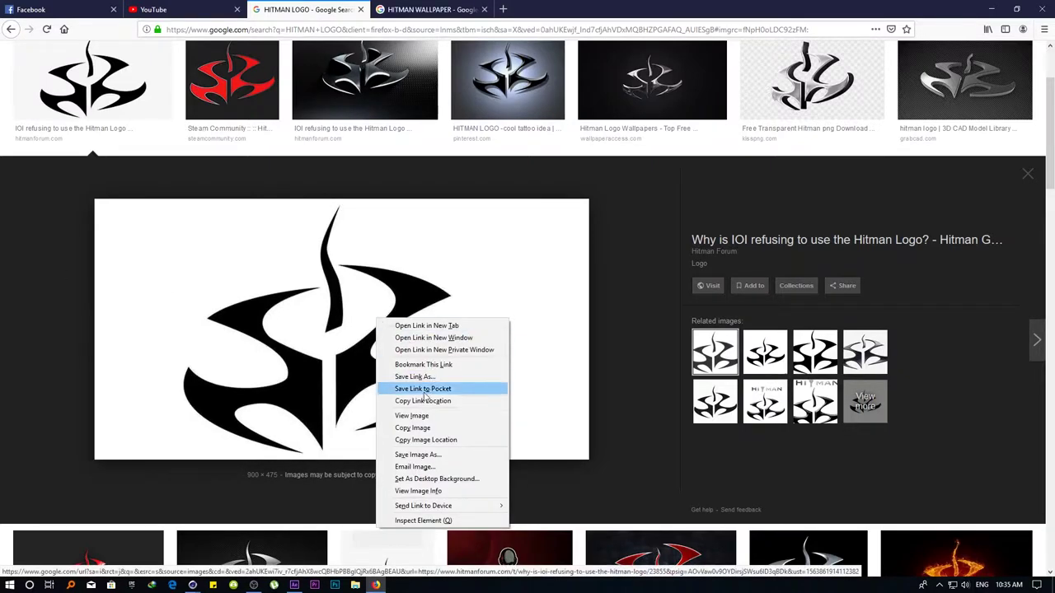
left_click(419, 416)
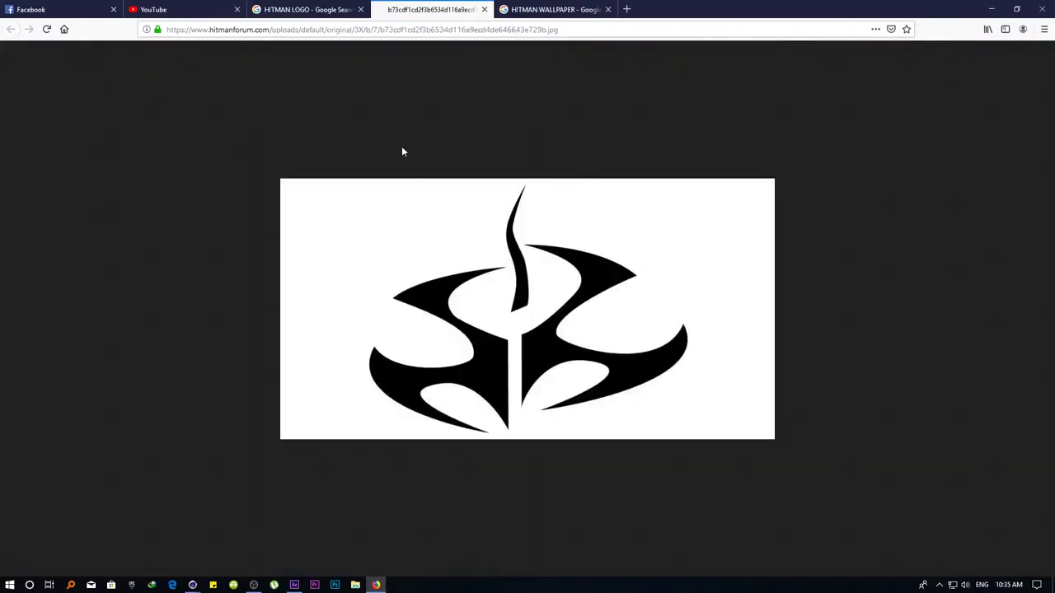
right_click(485, 282)
left_click(536, 320)
key("Return")
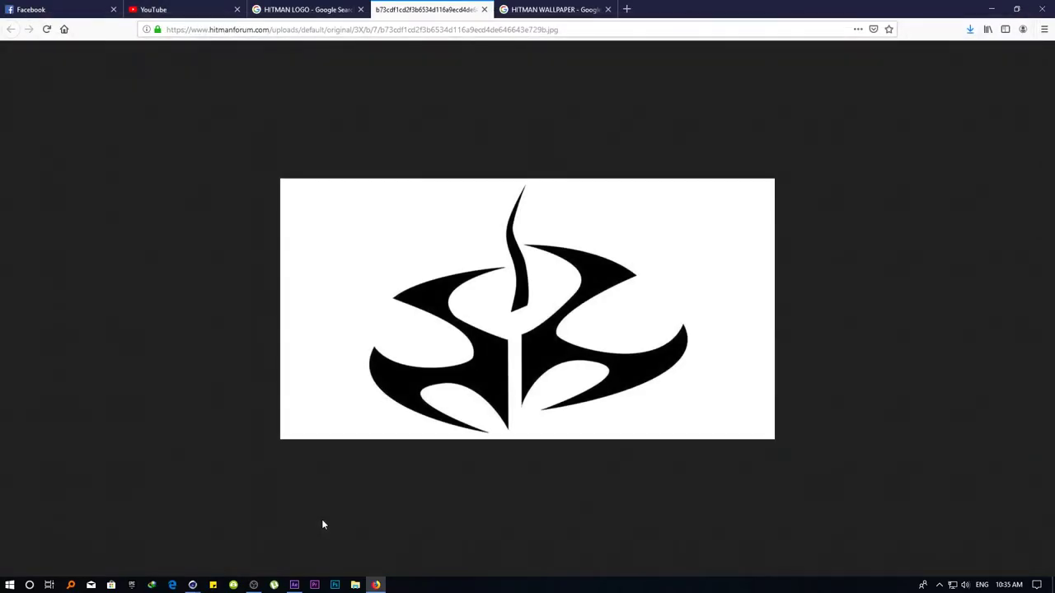
middle_click(449, 5)
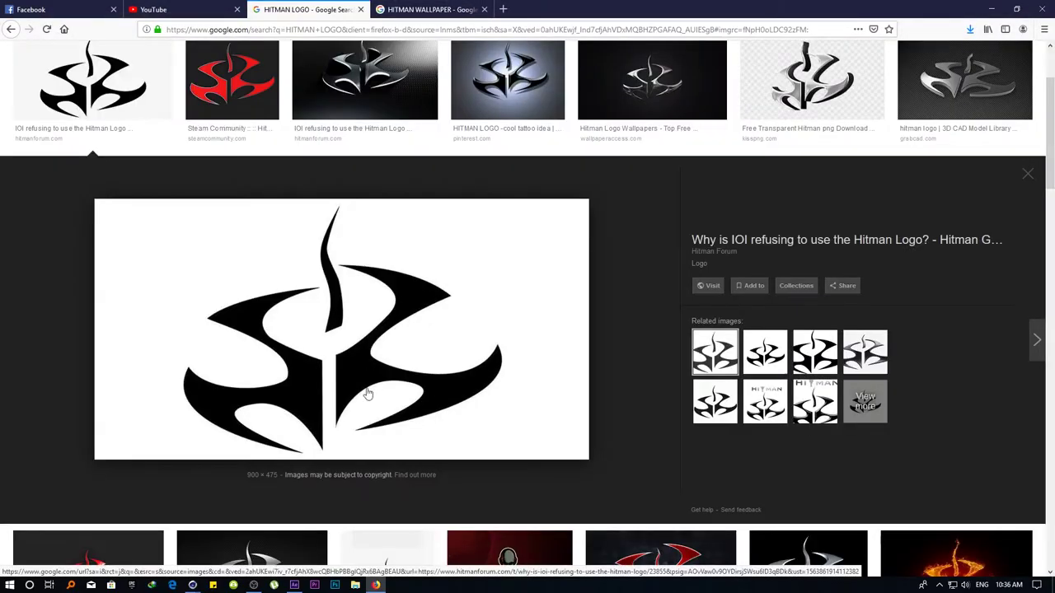
left_click(294, 586)
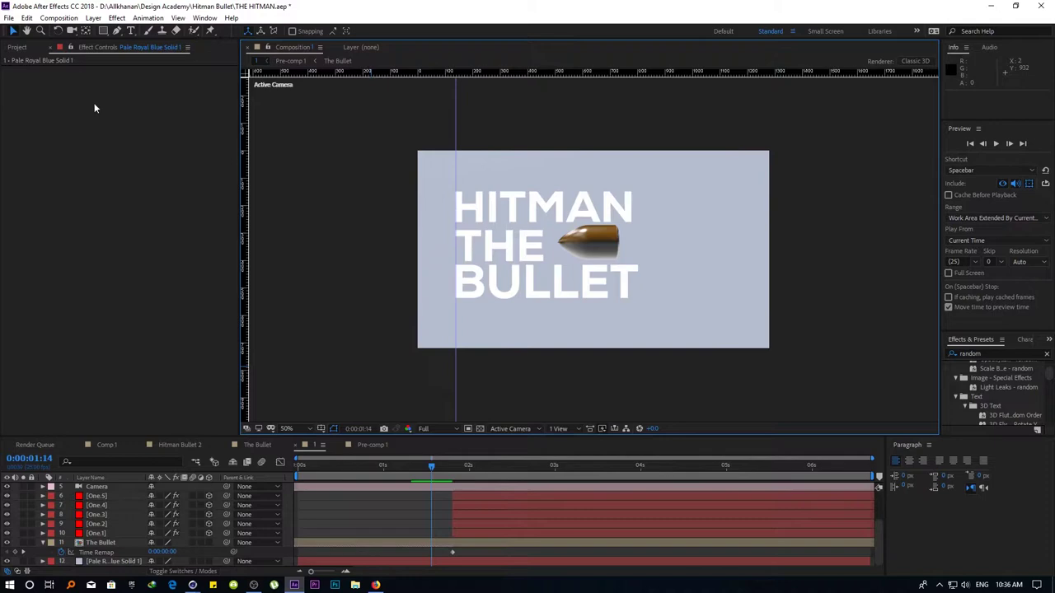
Import HITMAN LOGO.jpg and make a composition from it, viewed at 100%
left_click(31, 52)
double_click(79, 344)
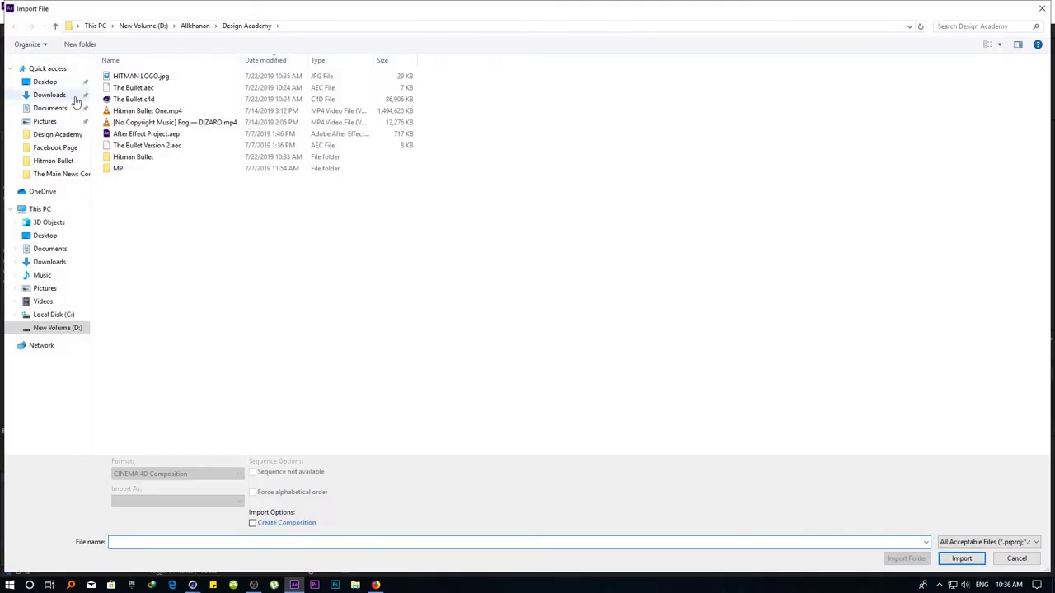
scroll(188, 191, "up", 5, "ctrl")
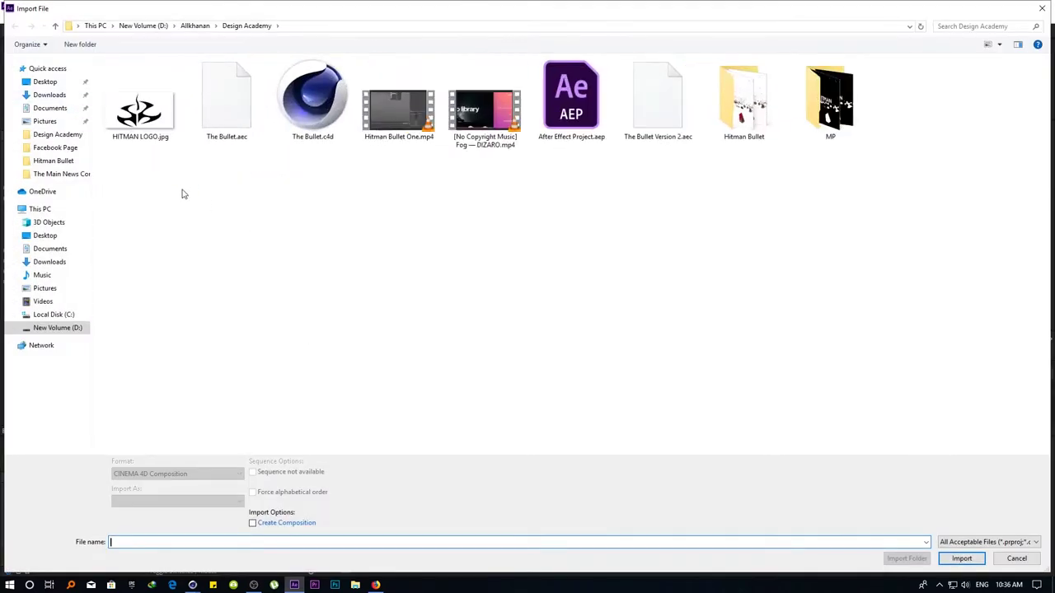
double_click(140, 107)
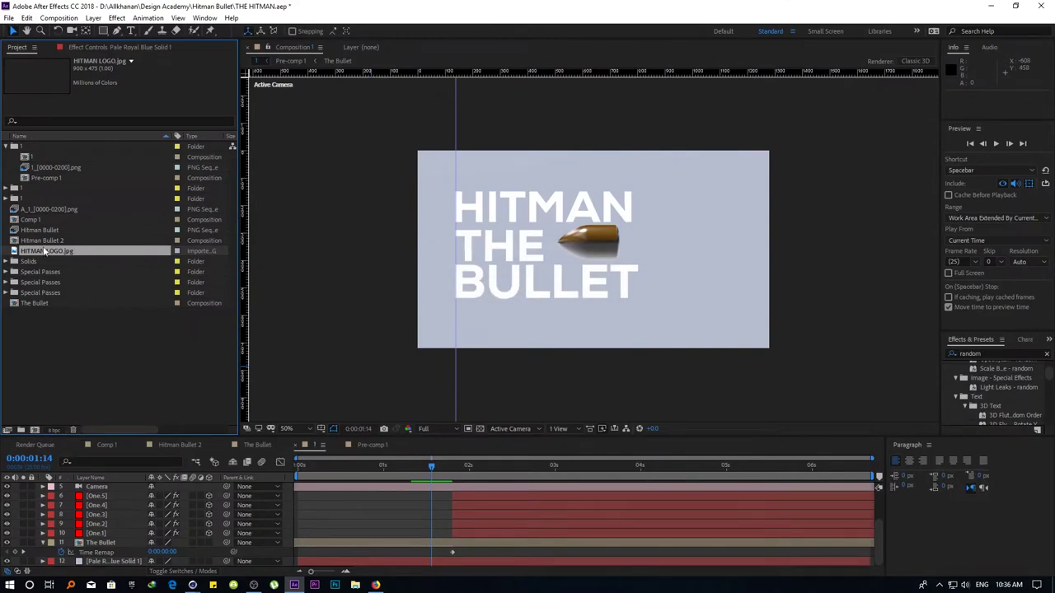
left_click_drag(93, 406, 36, 429)
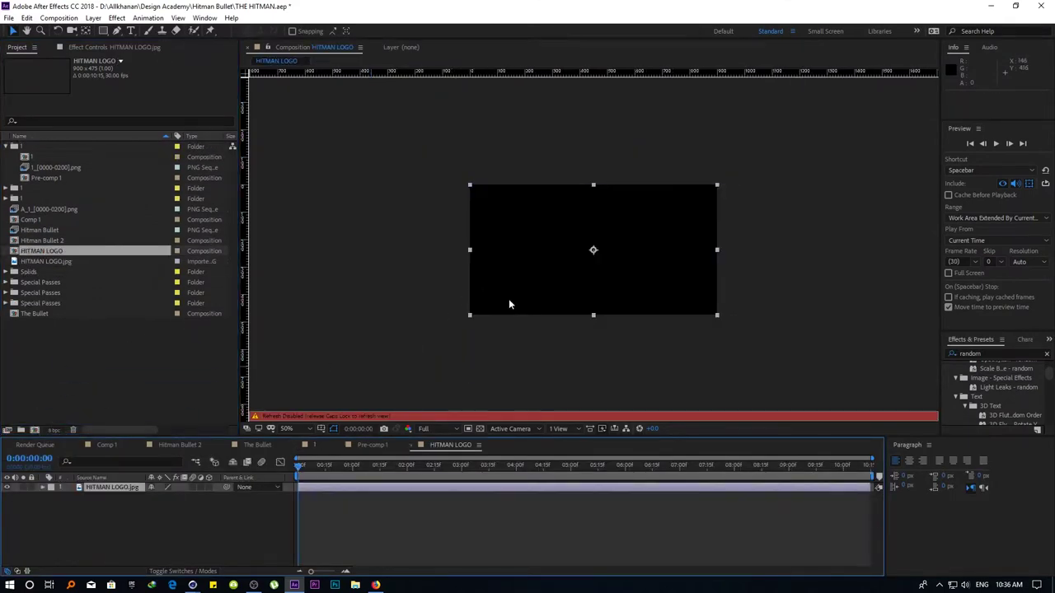
key("Caps_Lock")
key("slash")
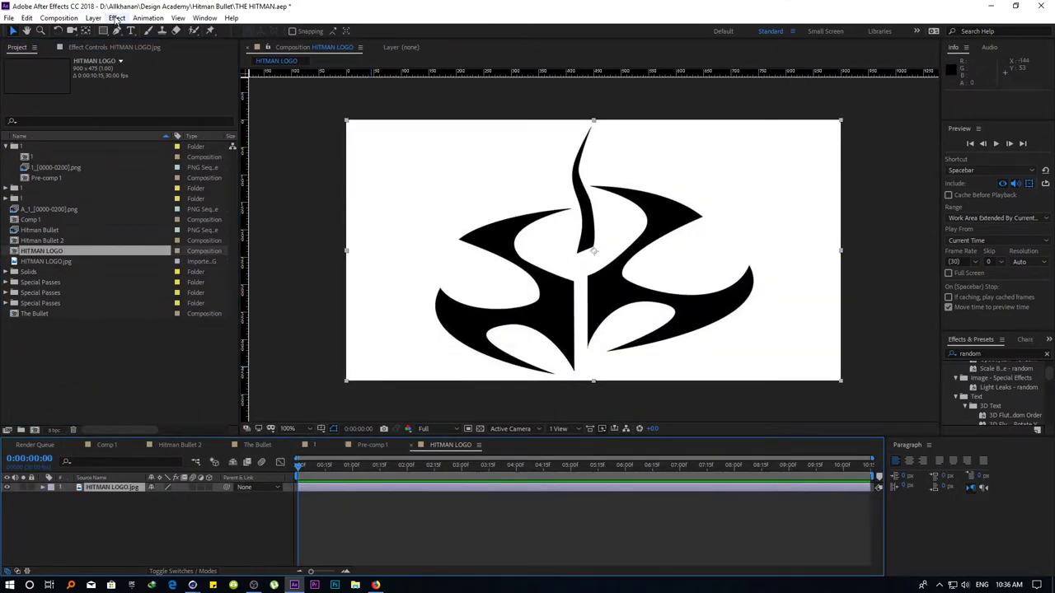
Preview Auto-trace on the logo, cancel it, and delete the logo image layer
left_click(117, 18)
mouse_move(93, 18)
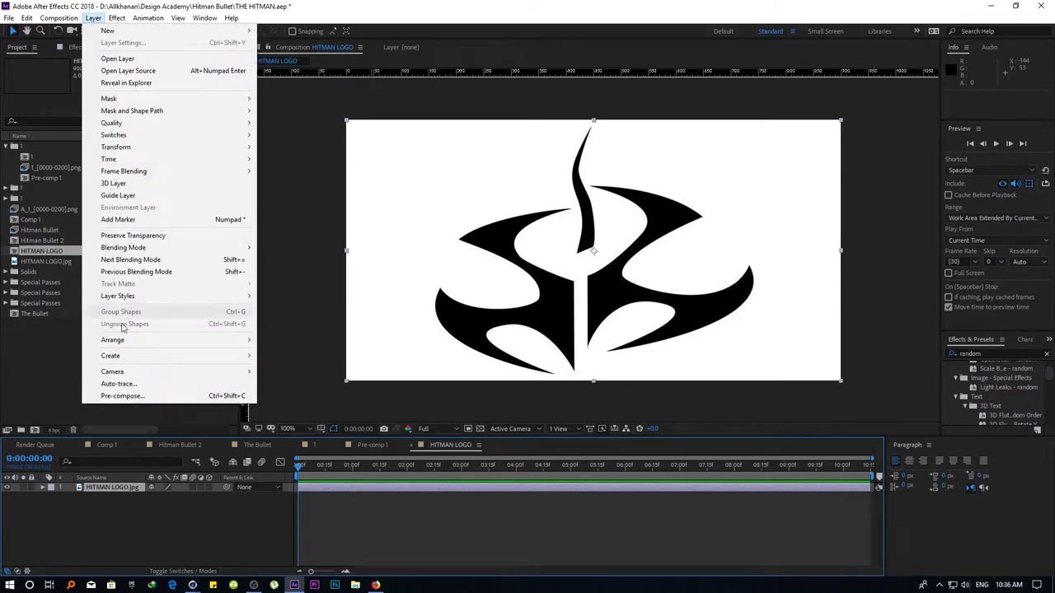
left_click(125, 386)
left_click_drag(493, 191, 191, 181)
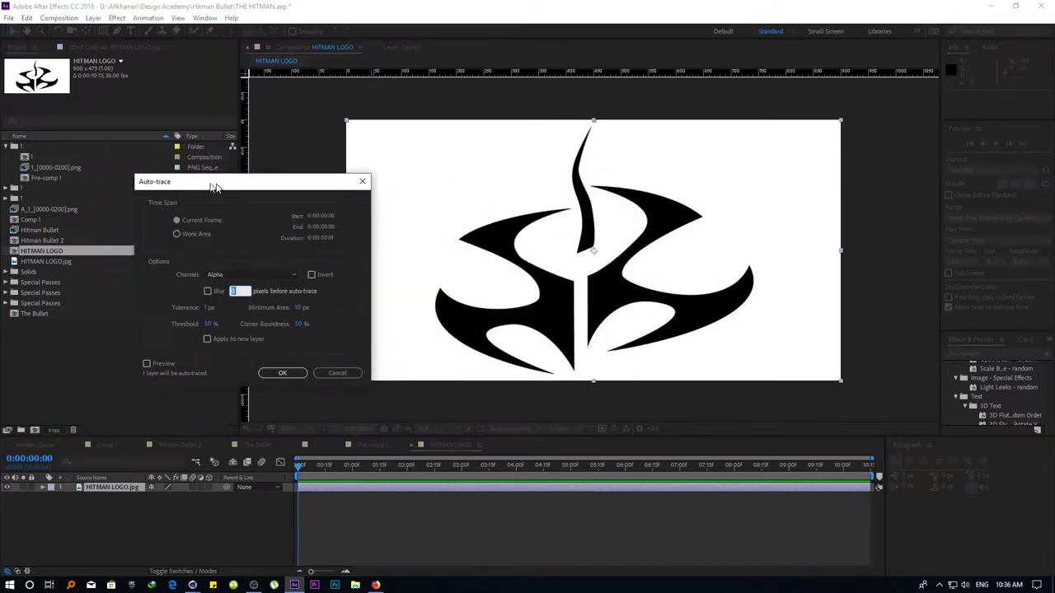
left_click(120, 360)
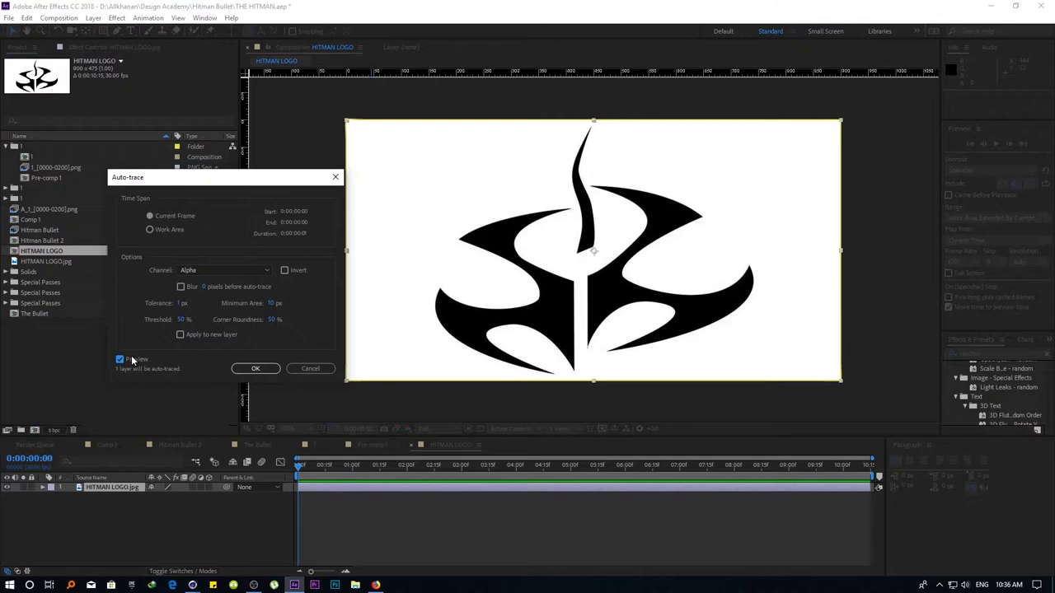
left_click(131, 360)
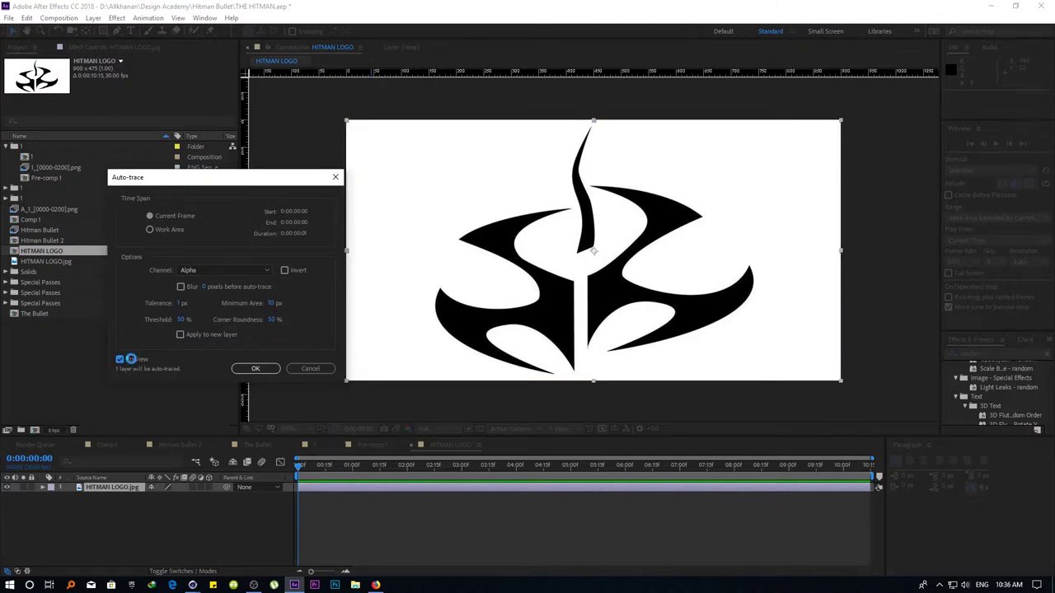
left_click(312, 371)
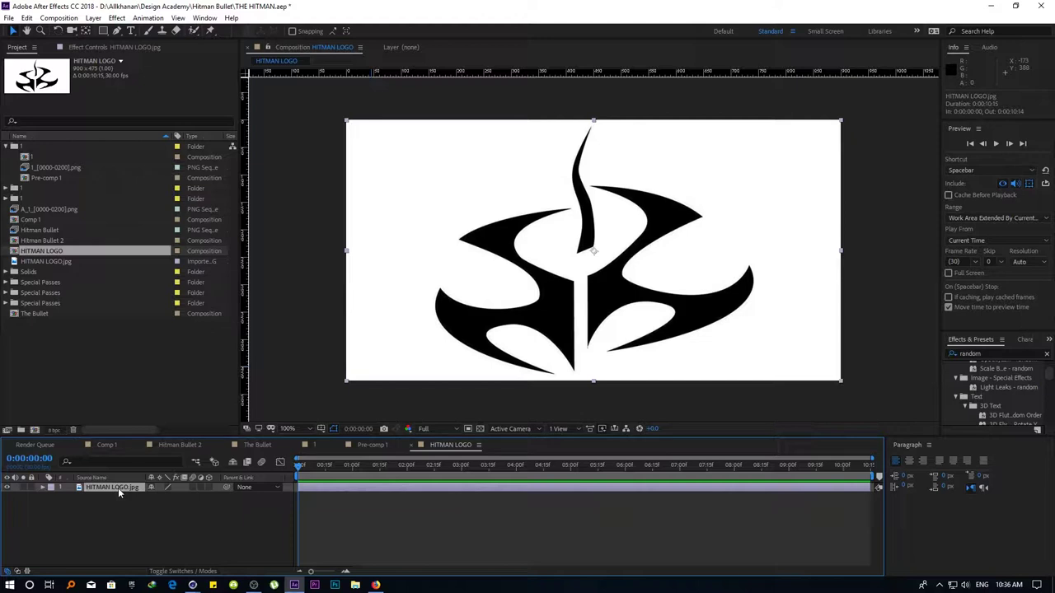
key("Delete")
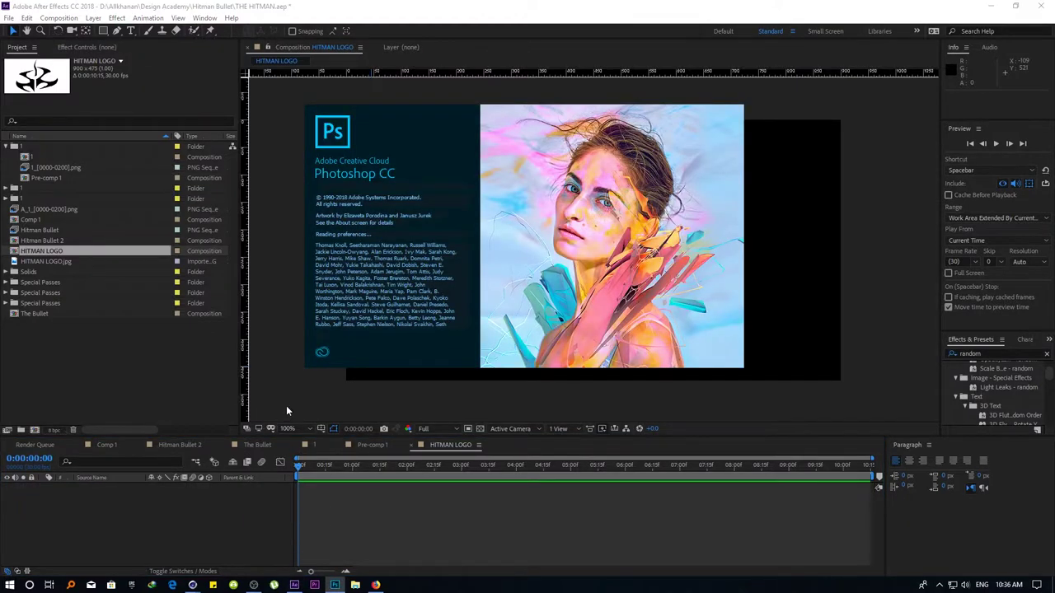
Open HITMAN LOGO.jpg from D:\Allkhanan\Design Academy in Photoshop
key("ctrl+o")
left_click(60, 330)
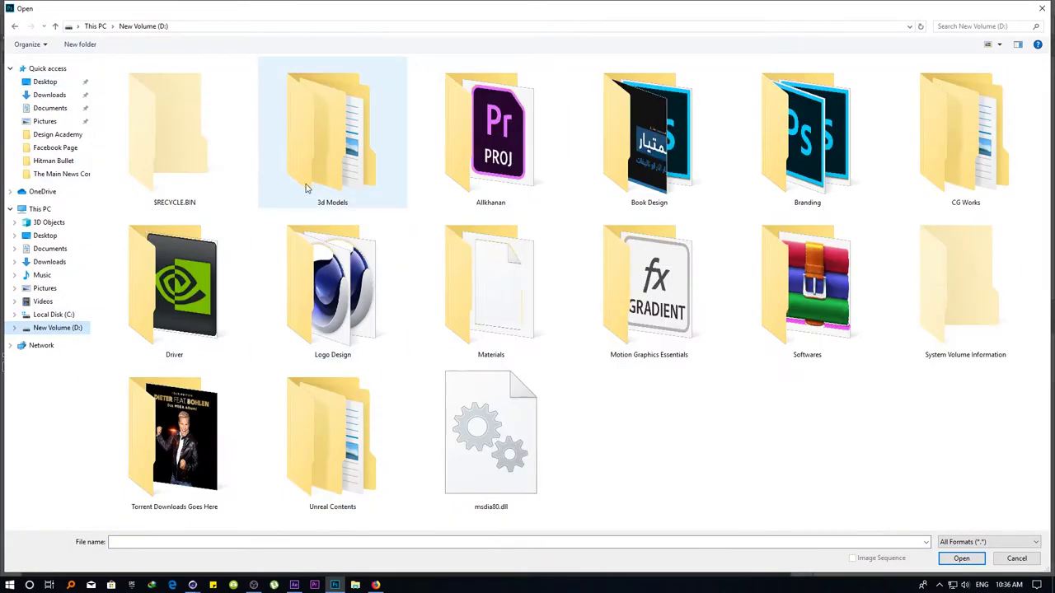
double_click(418, 140)
double_click(176, 96)
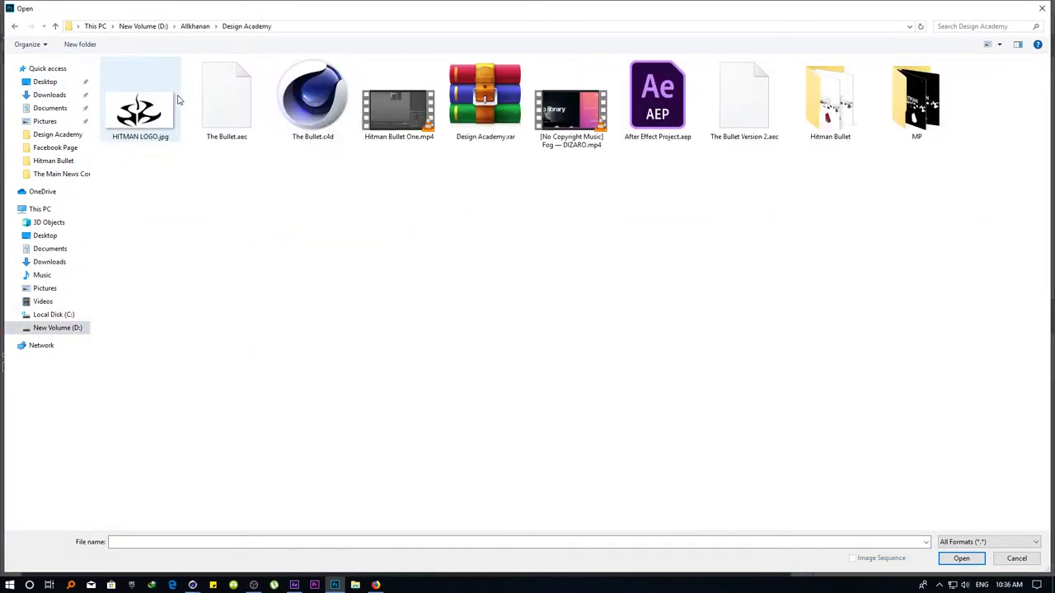
double_click(146, 98)
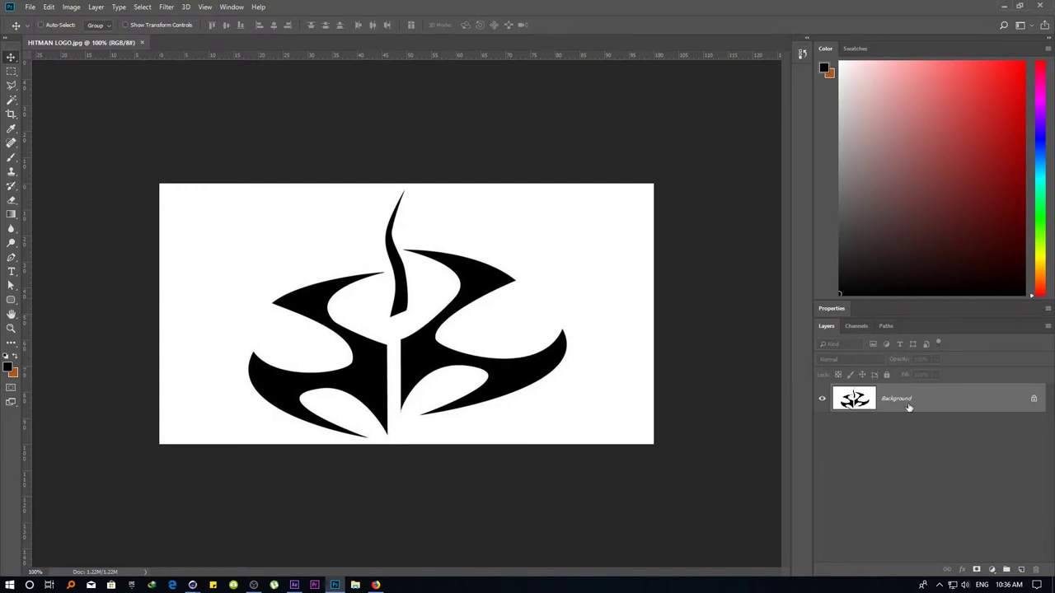
Unlock the background, delete the white area with the Magic Wand, and crop tight around the emblem
double_click(909, 407)
key("Return")
key("w")
left_click(575, 318)
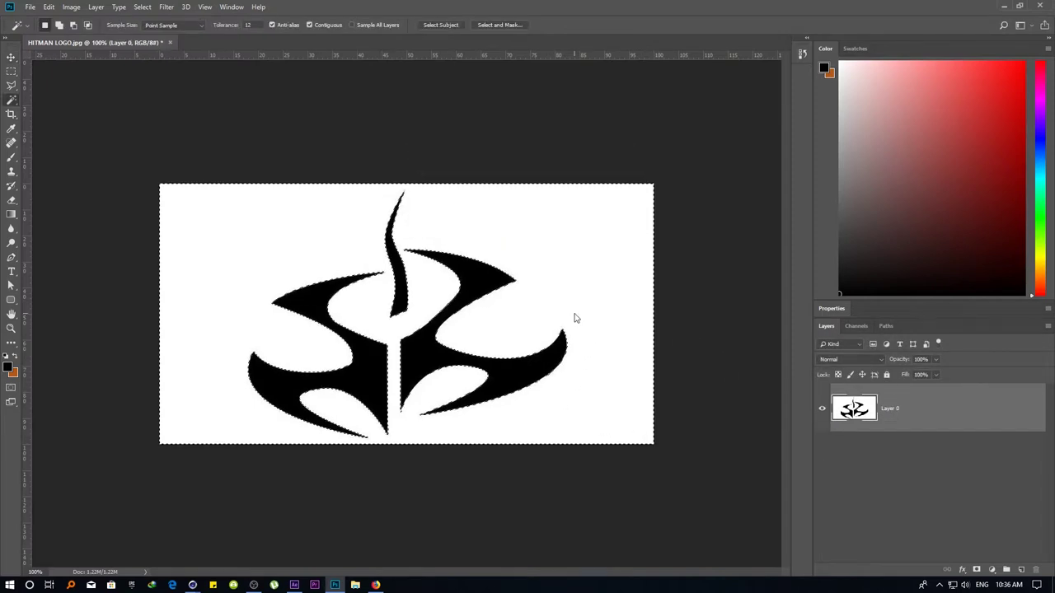
key("Delete")
key("ctrl+d")
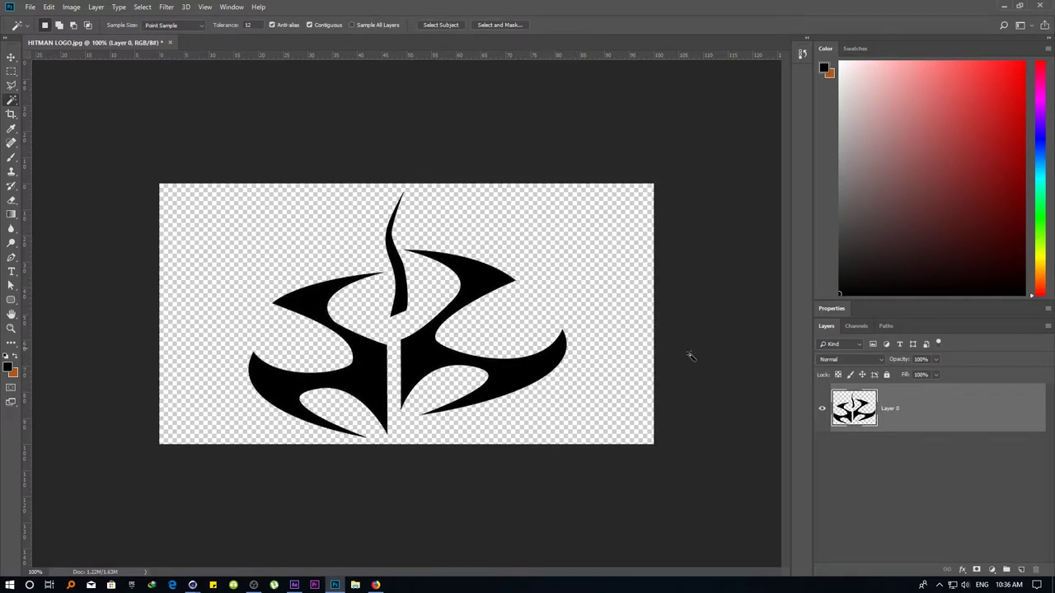
key("c")
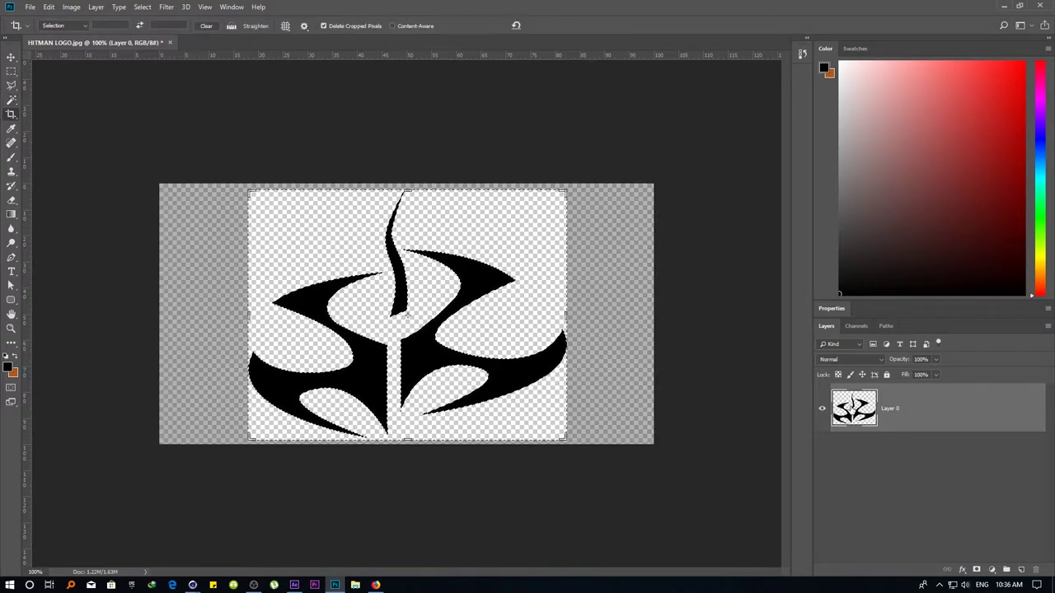
key("Return")
Select the logo's black shapes and turn the selection into a work path
key("v")
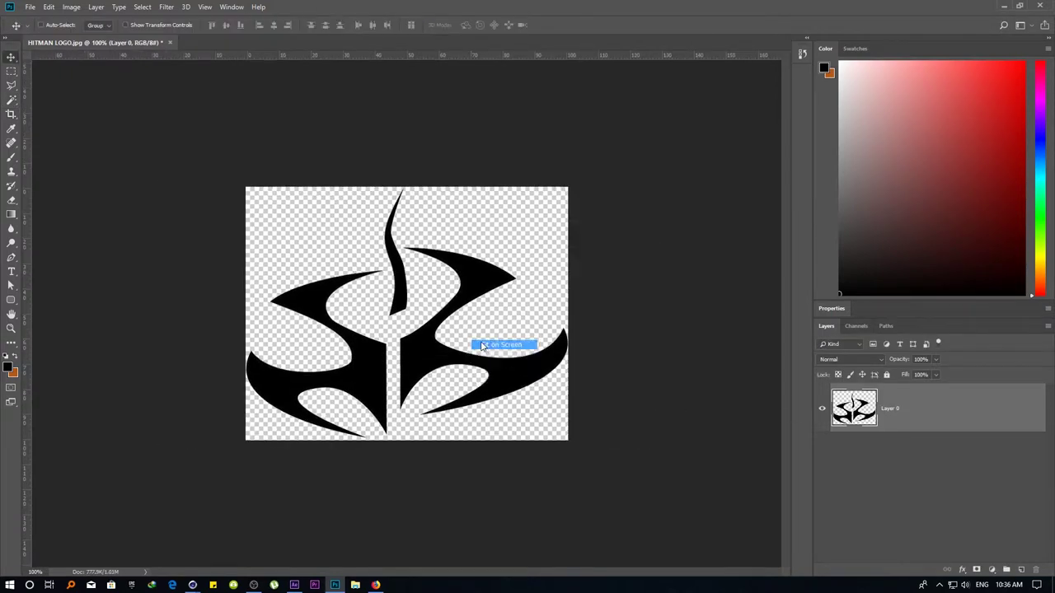
key("ctrl+plus")
left_click(853, 408, "ctrl")
left_click(886, 326)
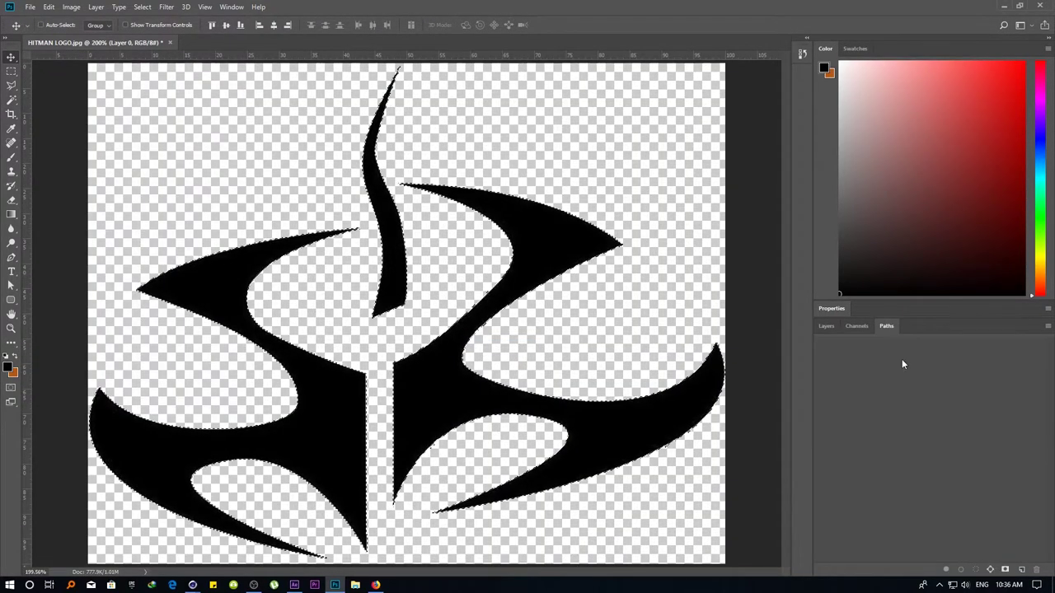
left_click(991, 569)
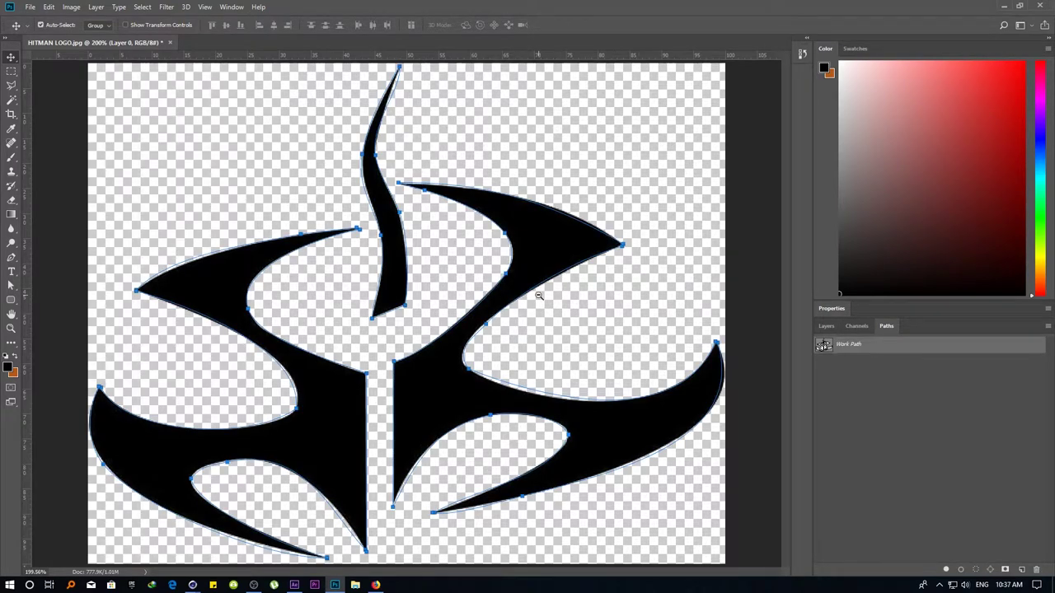
scroll(540, 296, "down", 2)
scroll(472, 315, "up", 5)
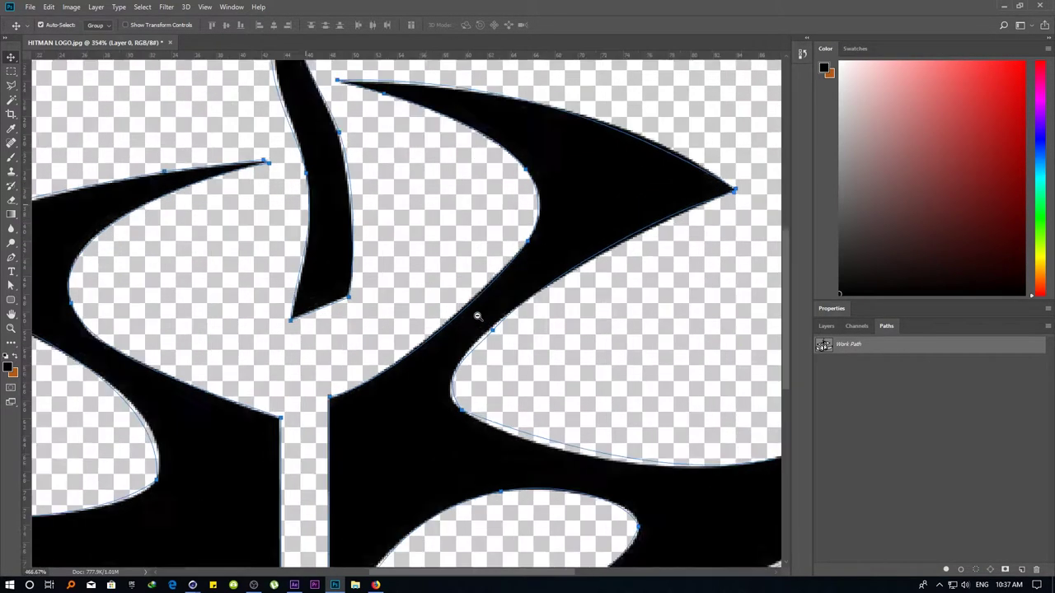
scroll(478, 313, "up", 5)
key("ctrl+0")
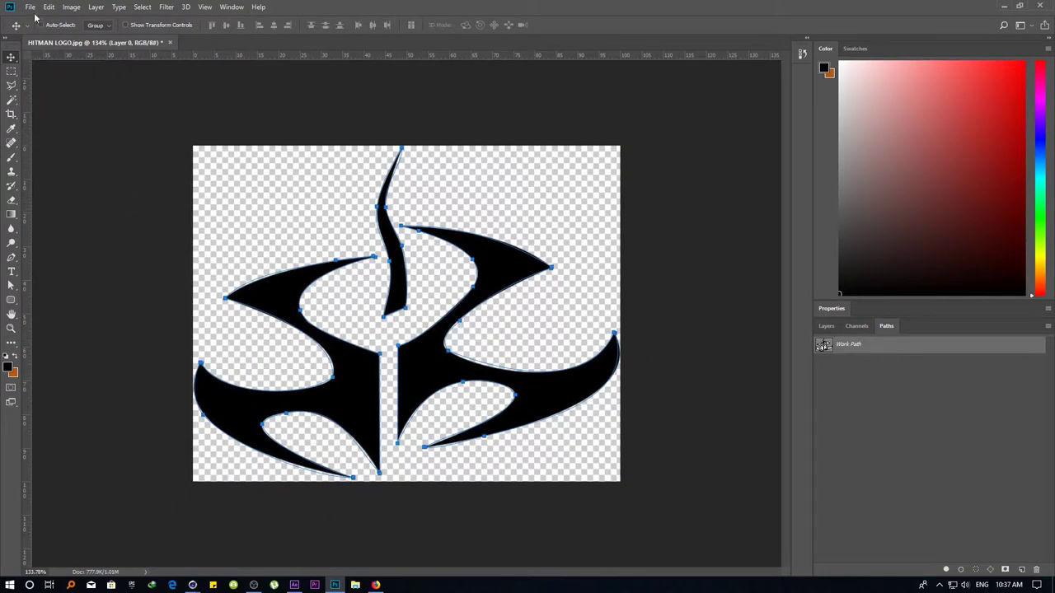
Copy the logo work path and go back to After Effects
left_click(49, 7)
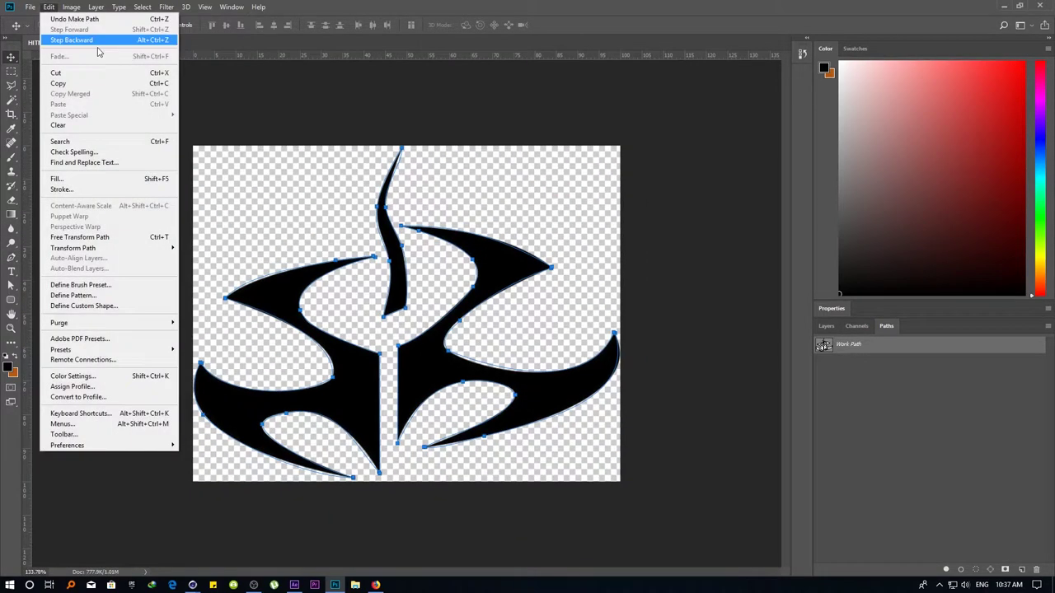
left_click(73, 86)
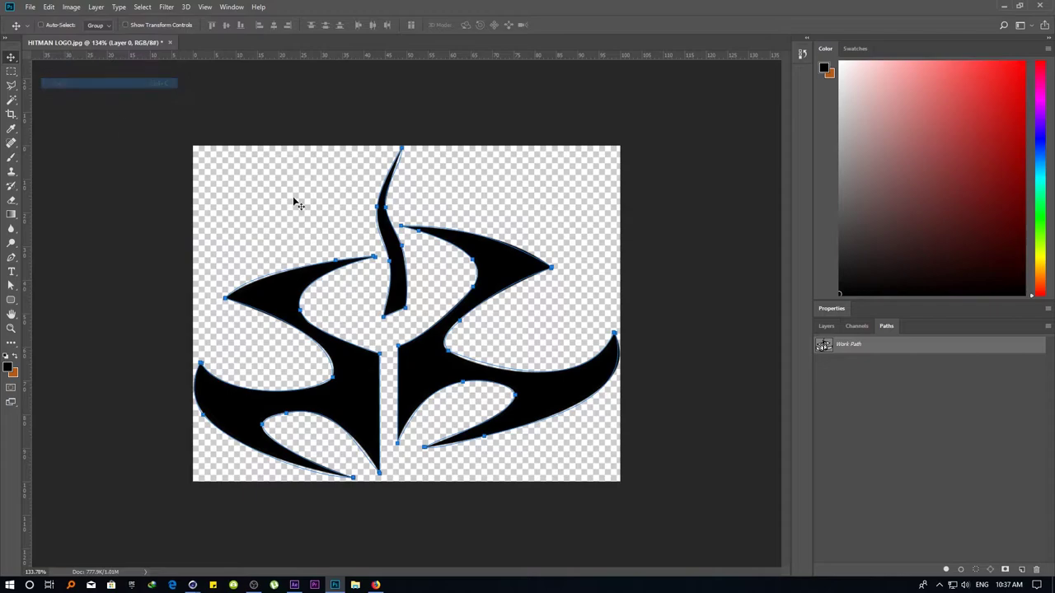
left_click(294, 585)
Add a new solid in HITMAN LOGO and copy the logo work path again in Photoshop
key("ctrl+y")
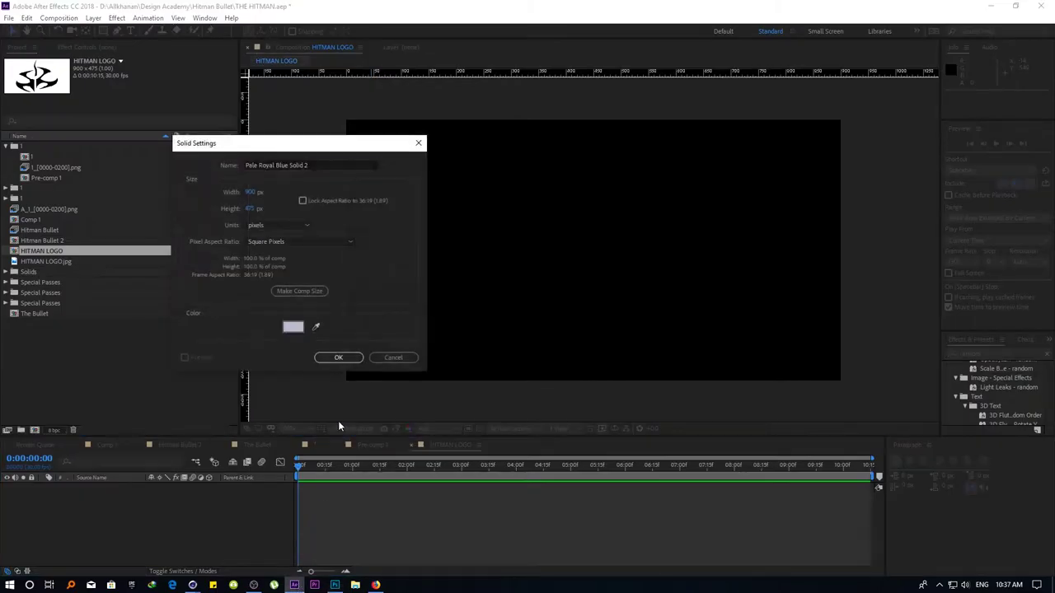
key("Return")
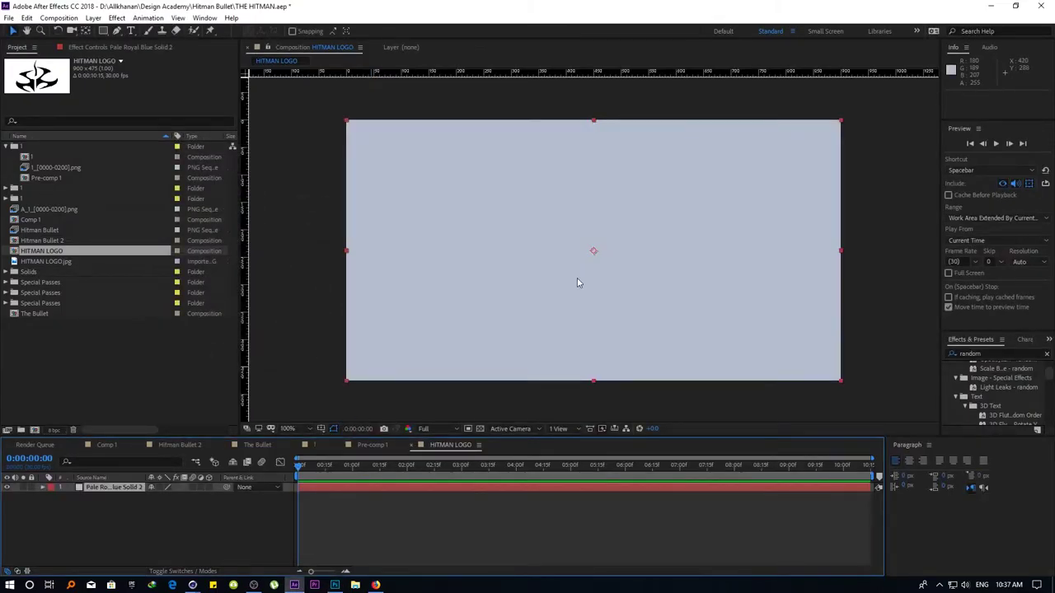
key("alt+Tab")
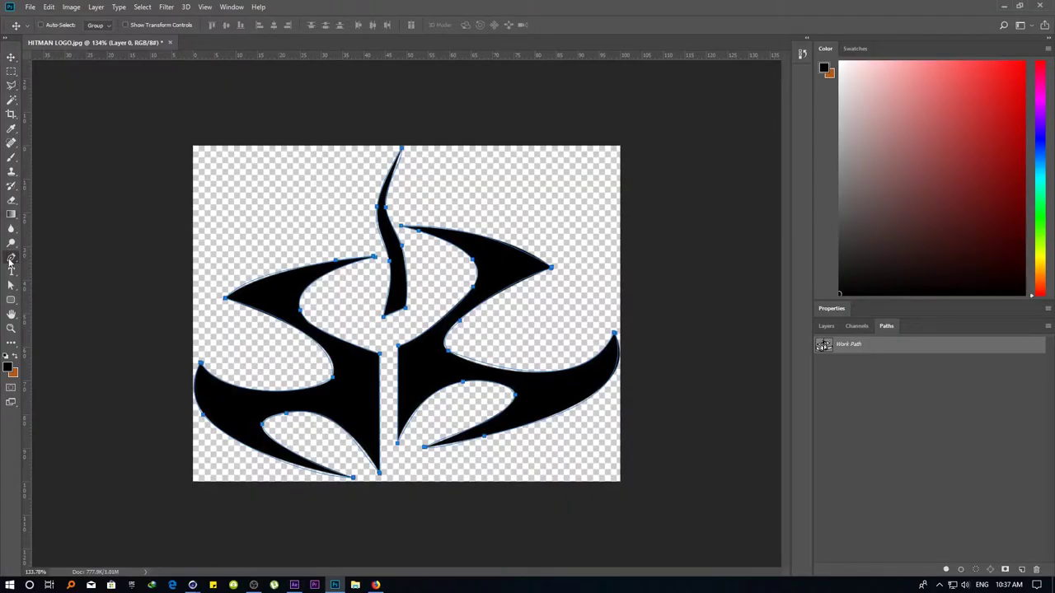
left_click(49, 6)
left_click(70, 76)
key("alt+Tab")
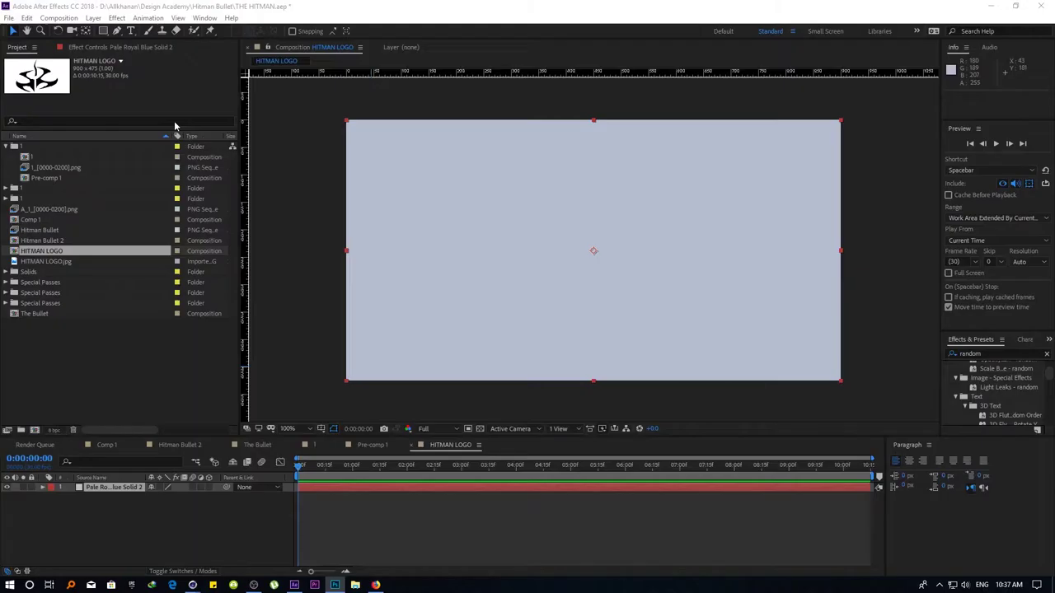
Paste the logo path onto the solid and reveal its masks Mask 1–3
left_click(27, 17)
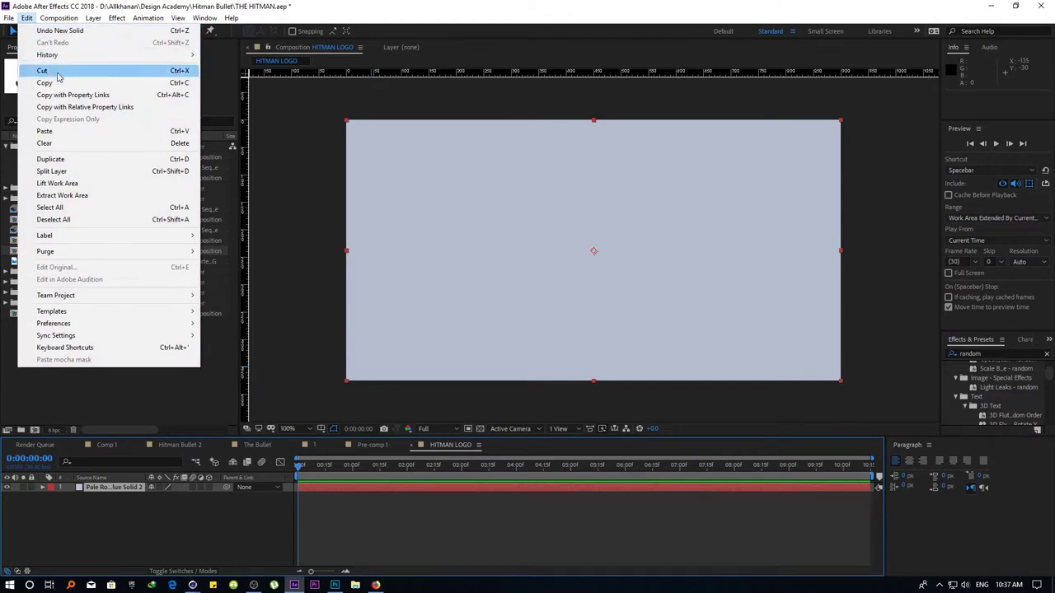
left_click(62, 131)
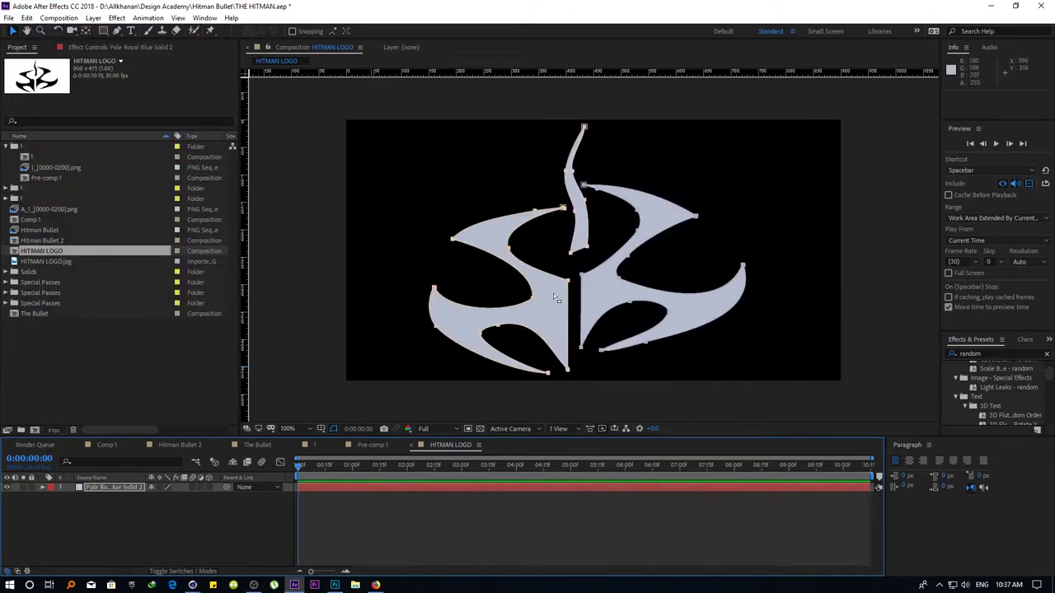
left_click(130, 487)
key("m")
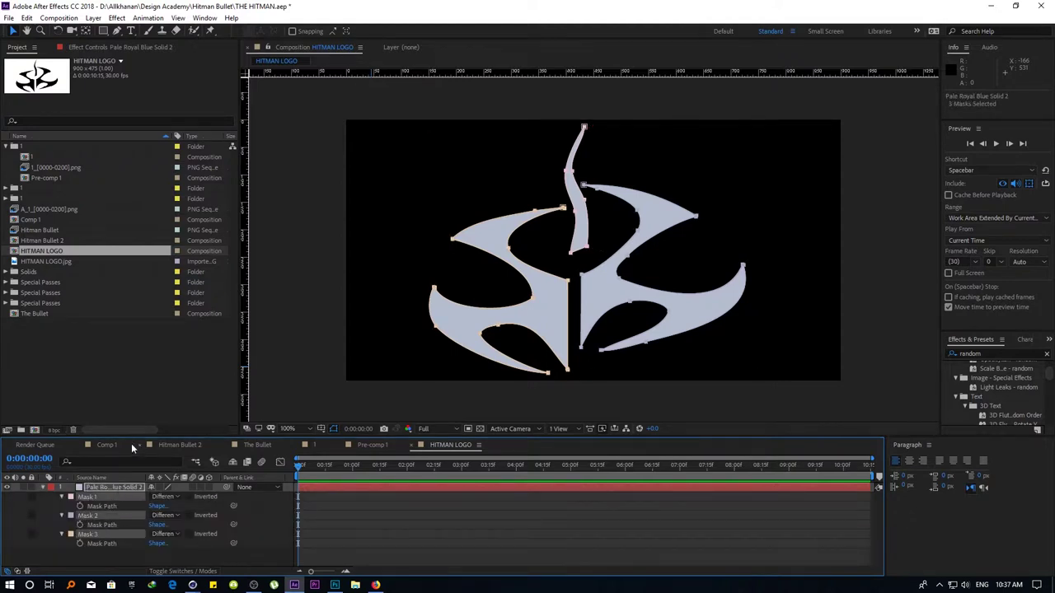
Add a new pale solid in the HITMAN THE BULLET comp
left_click(314, 445)
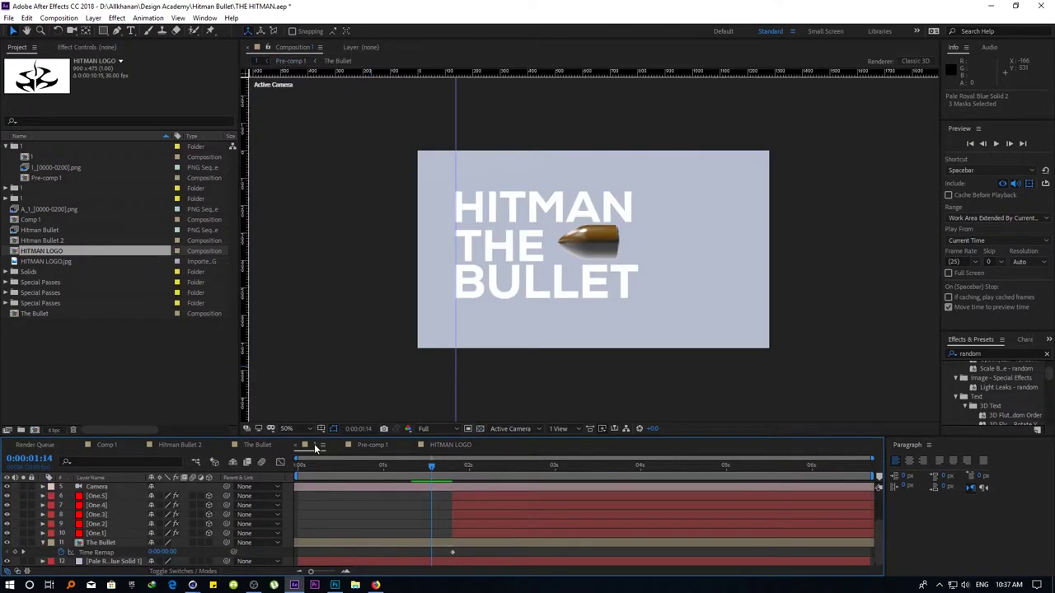
key("ctrl+y")
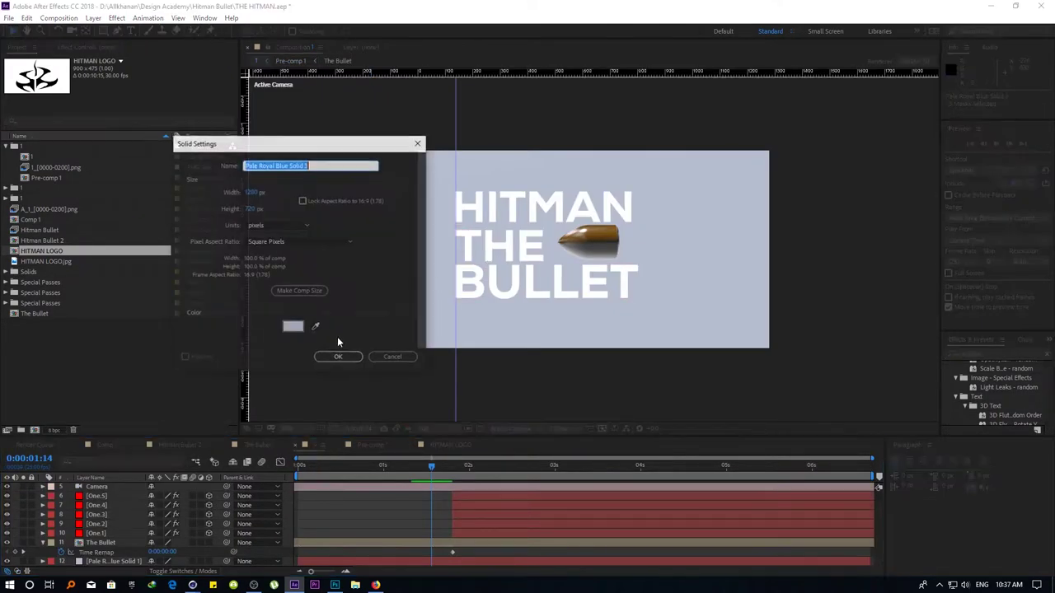
left_click(341, 357)
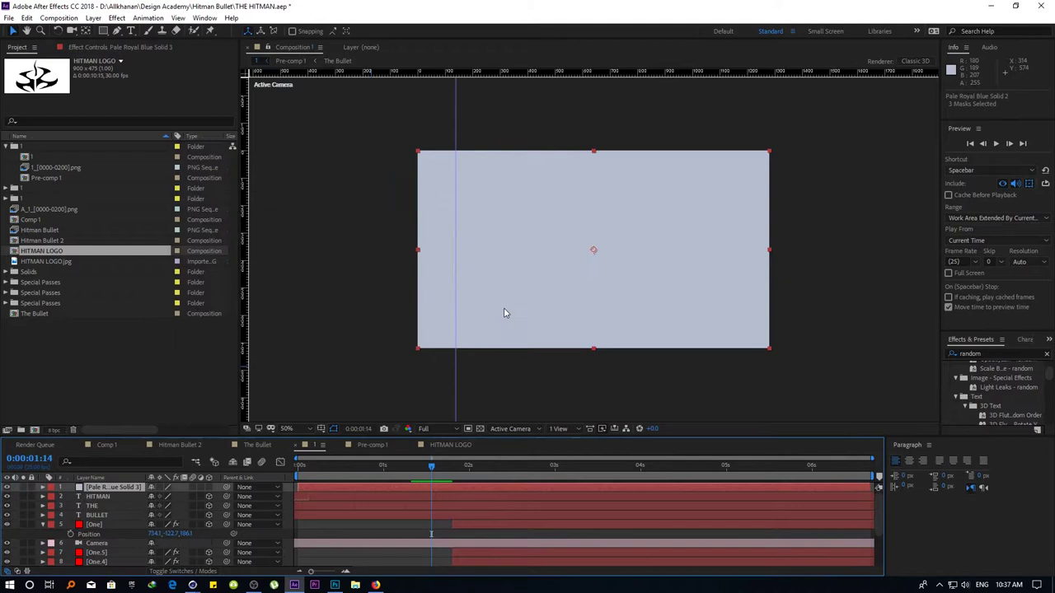
Find the Stroke effect in Effects & Presets and apply it to the logo solid
left_click(980, 354)
type("3d t")
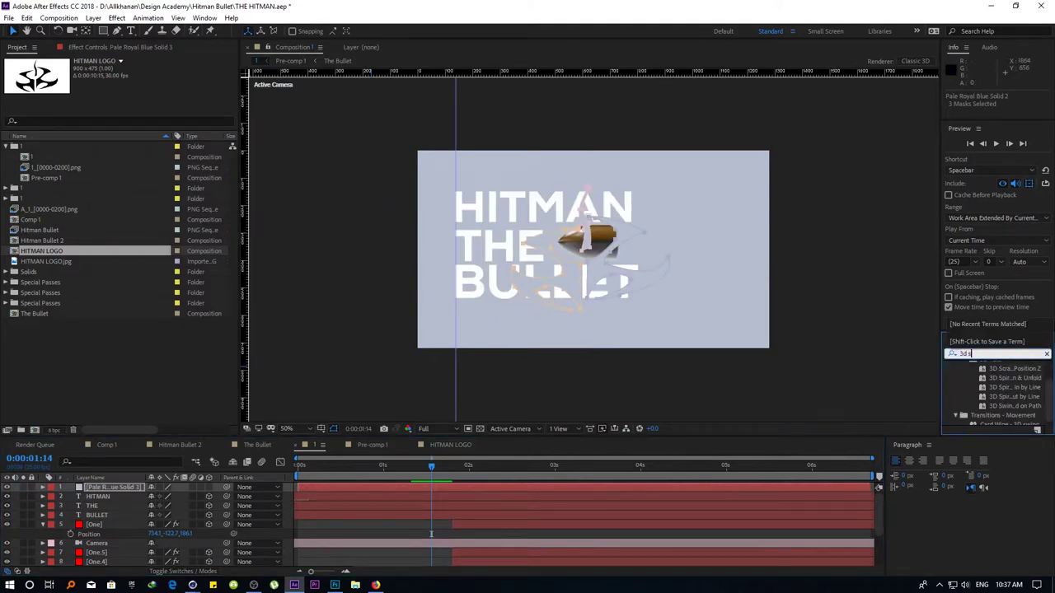
type("t")
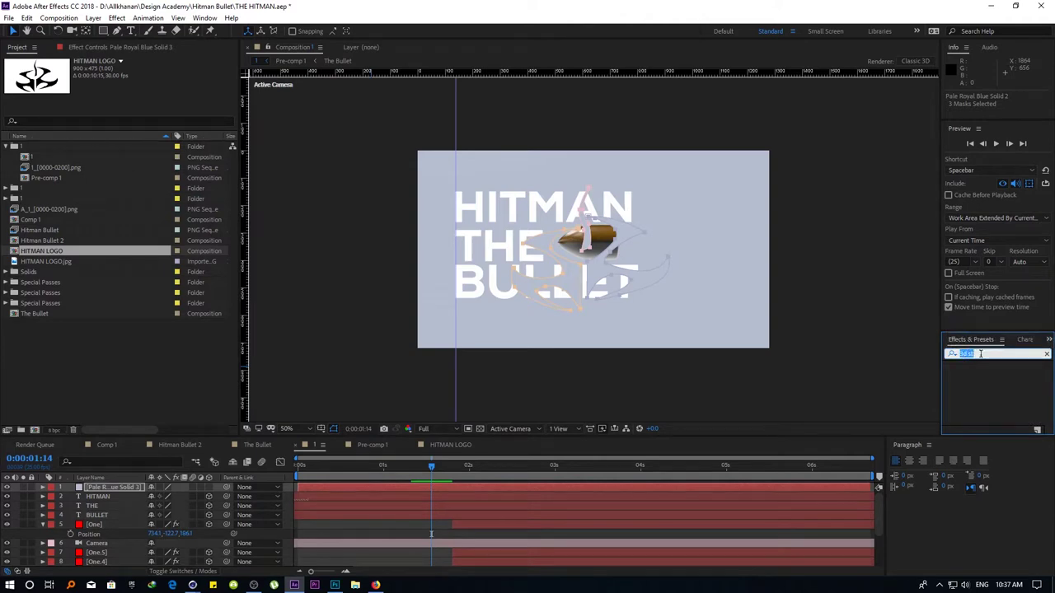
type("str")
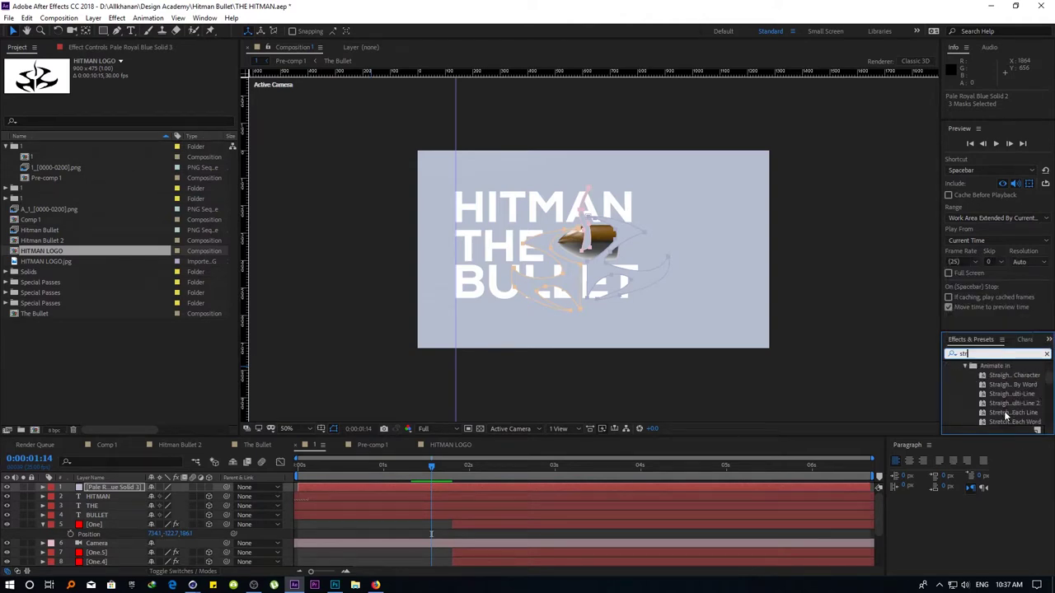
scroll(1005, 416, "down", 3)
type("ok")
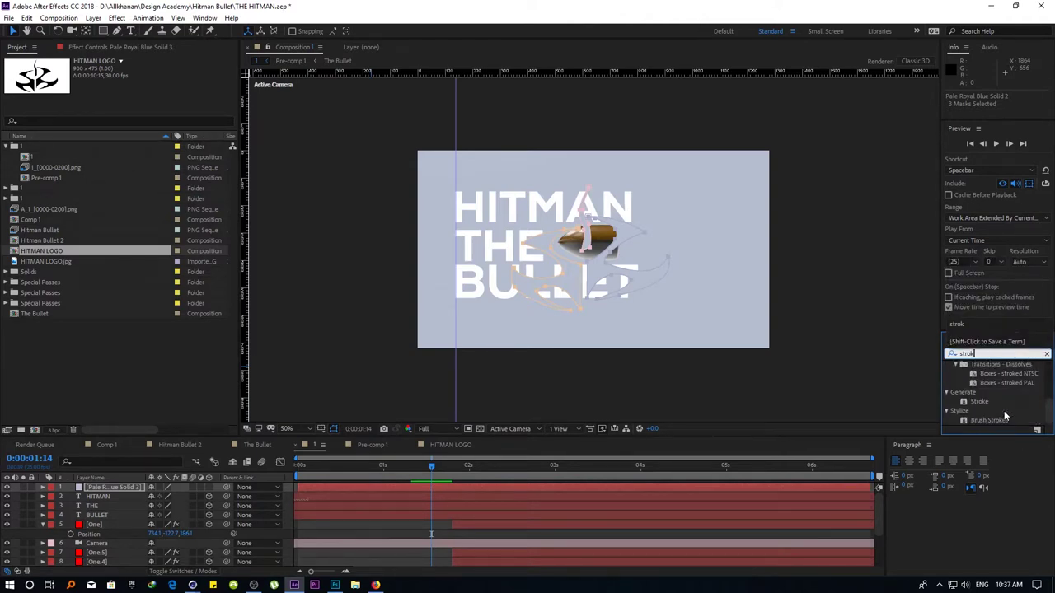
left_click_drag(981, 423, 969, 421)
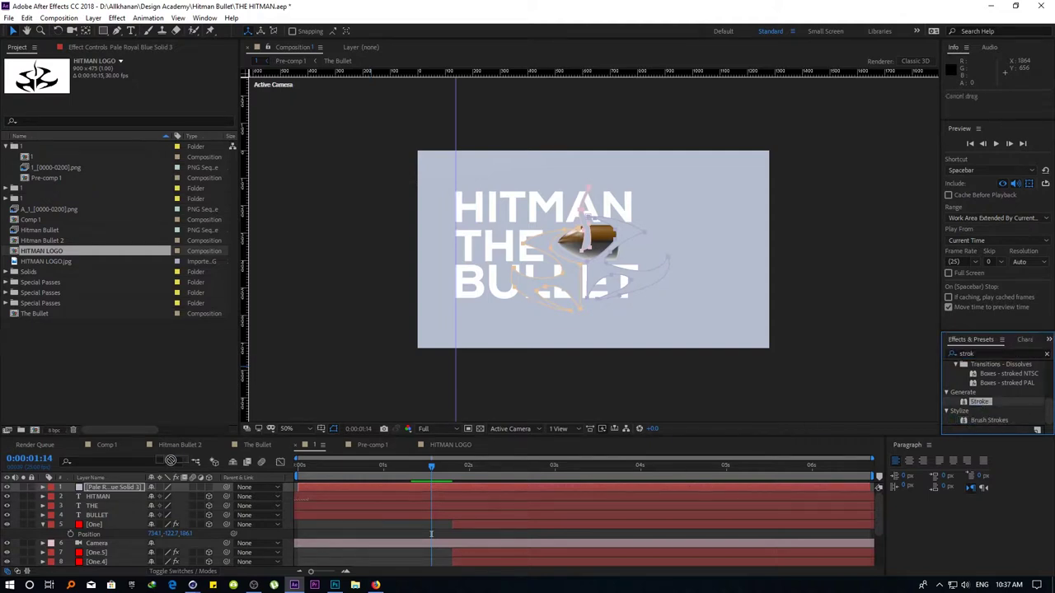
left_click_drag(979, 402, 112, 487)
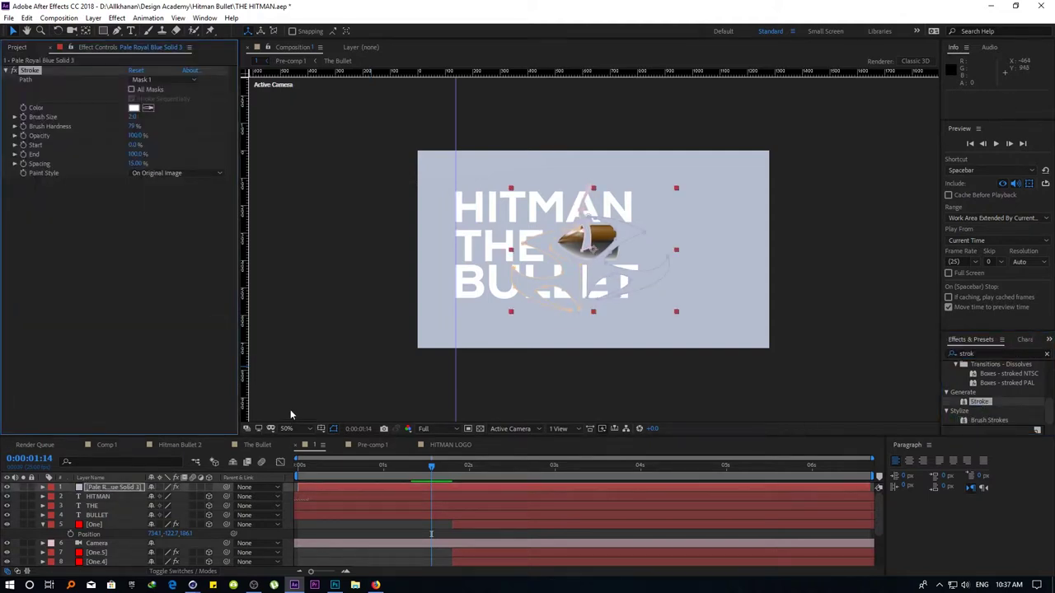
Solo the logo solid and set the Stroke Paint Style to Reveal Original Image
left_click(23, 487)
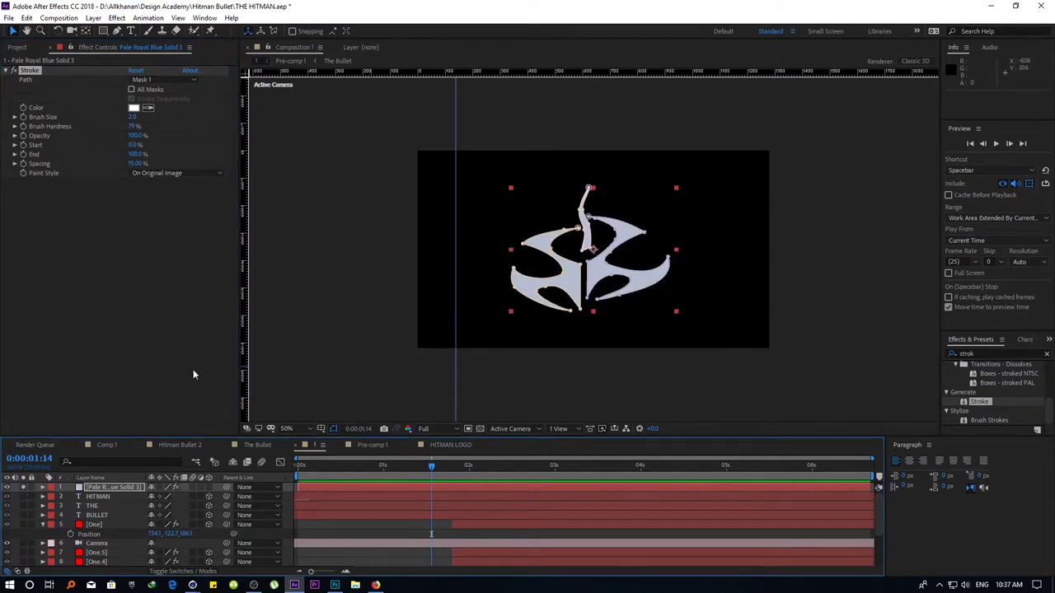
left_click(167, 175)
left_click(169, 211)
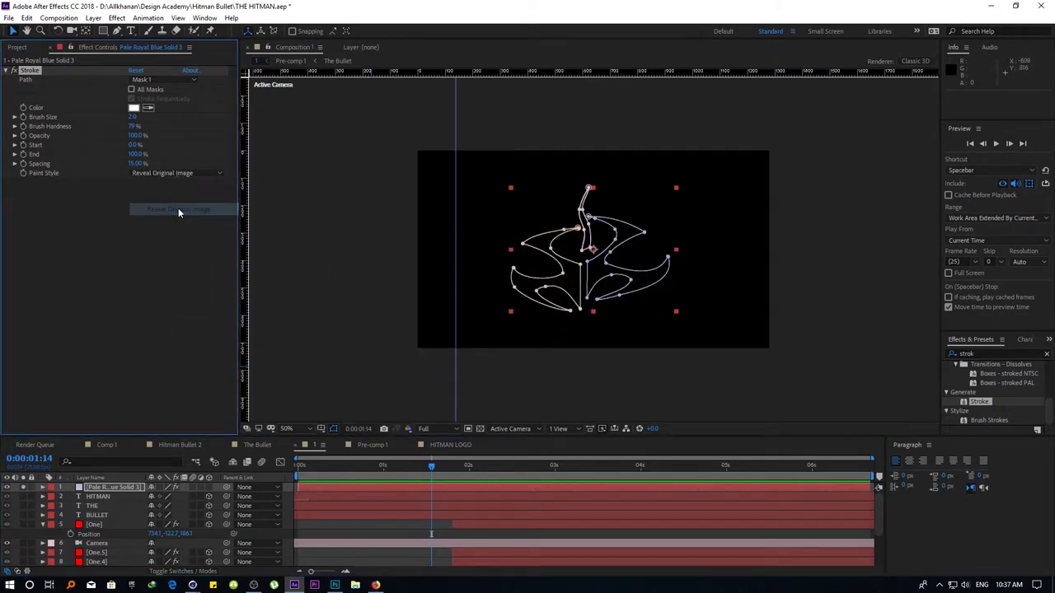
key("slash")
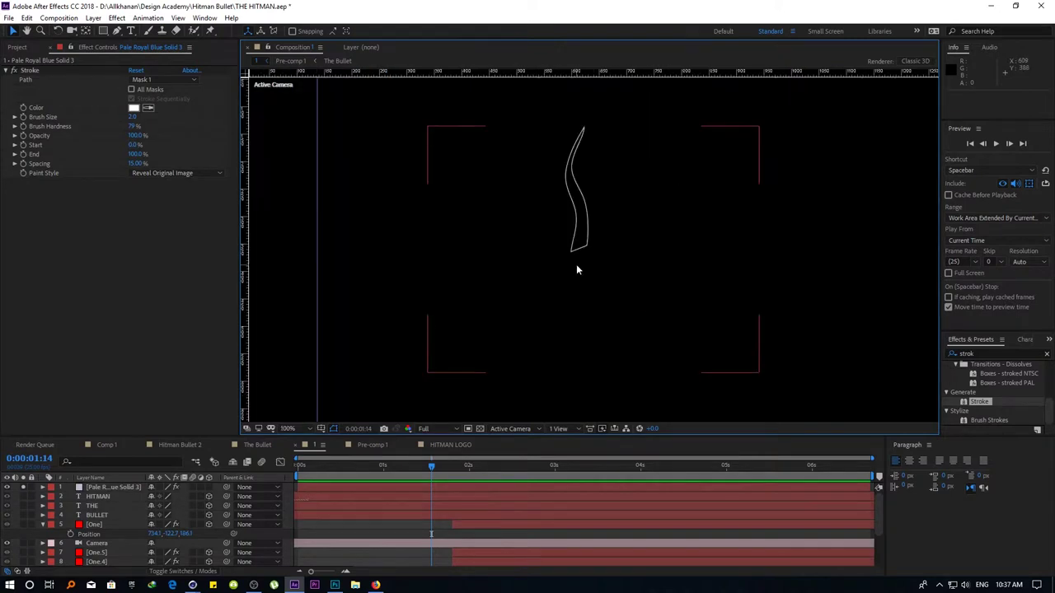
Enable All Masks and Stroke Sequentially on the Stroke effect, then unsolo the solid
left_click(149, 80)
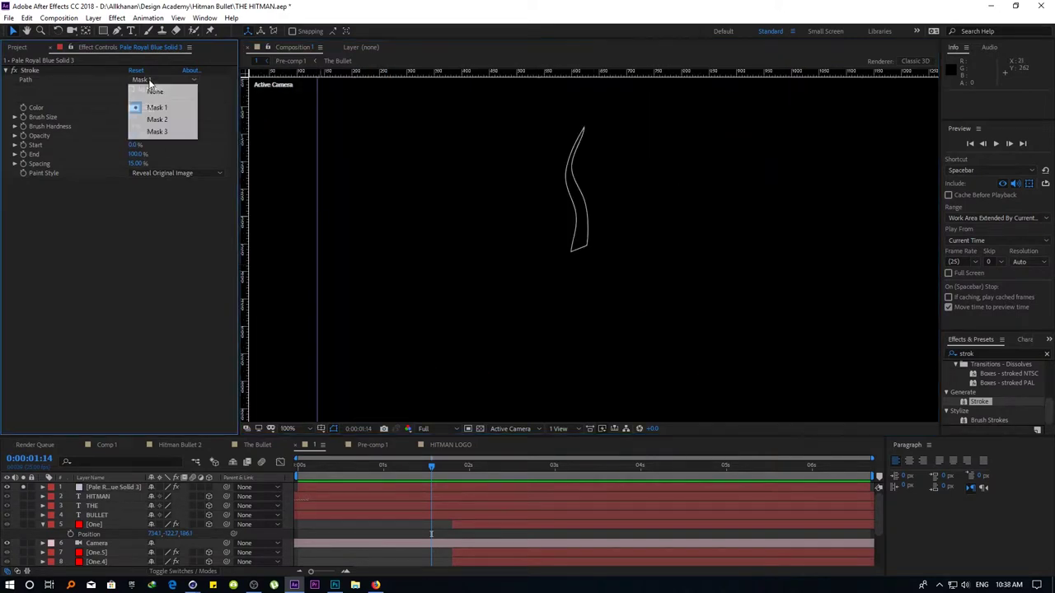
left_click(157, 107)
left_click(131, 89)
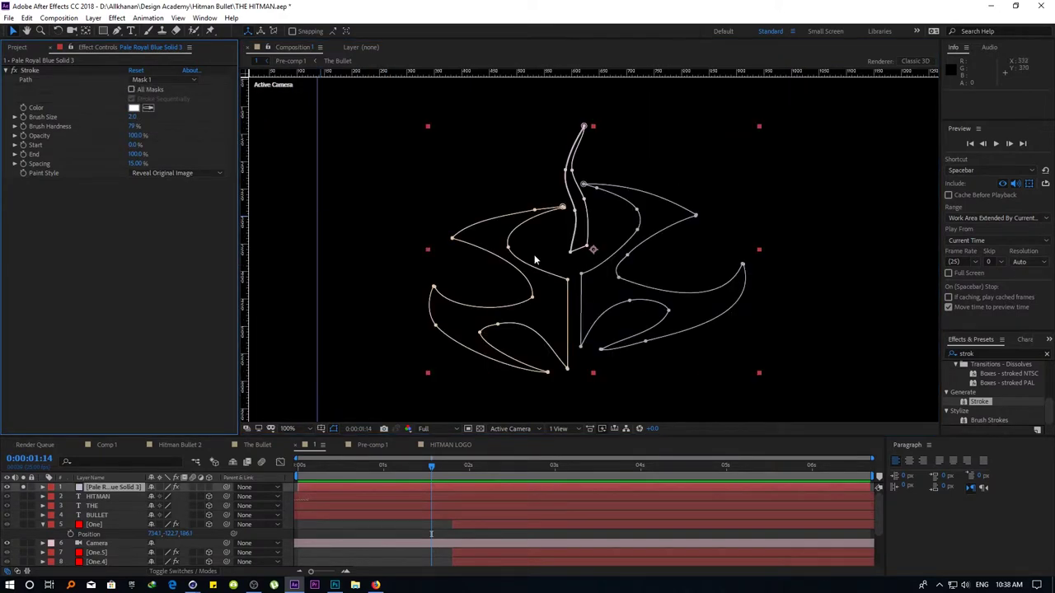
key("comma")
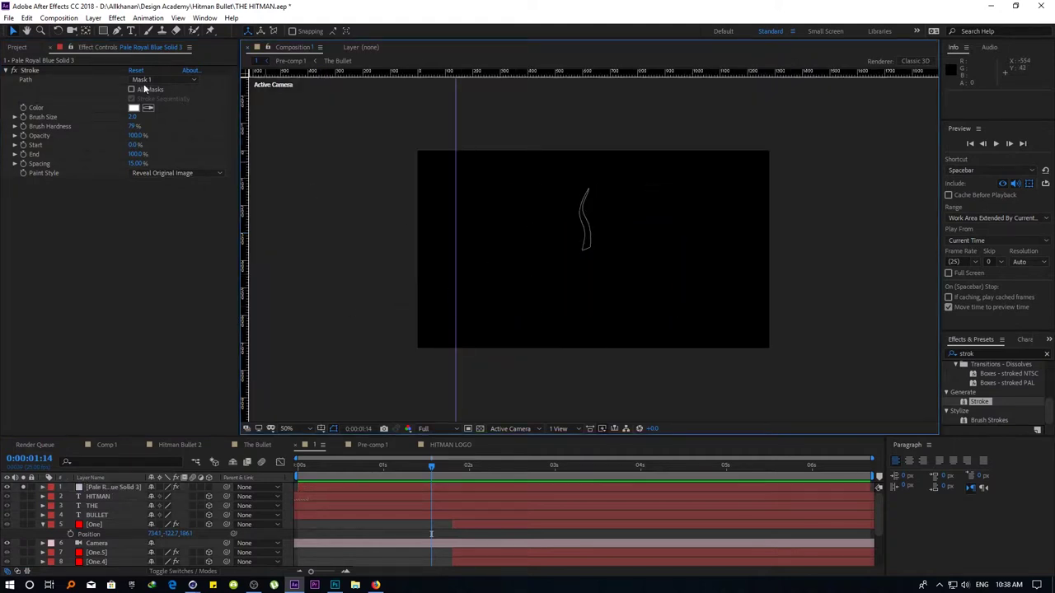
left_click(140, 92)
left_click(132, 89)
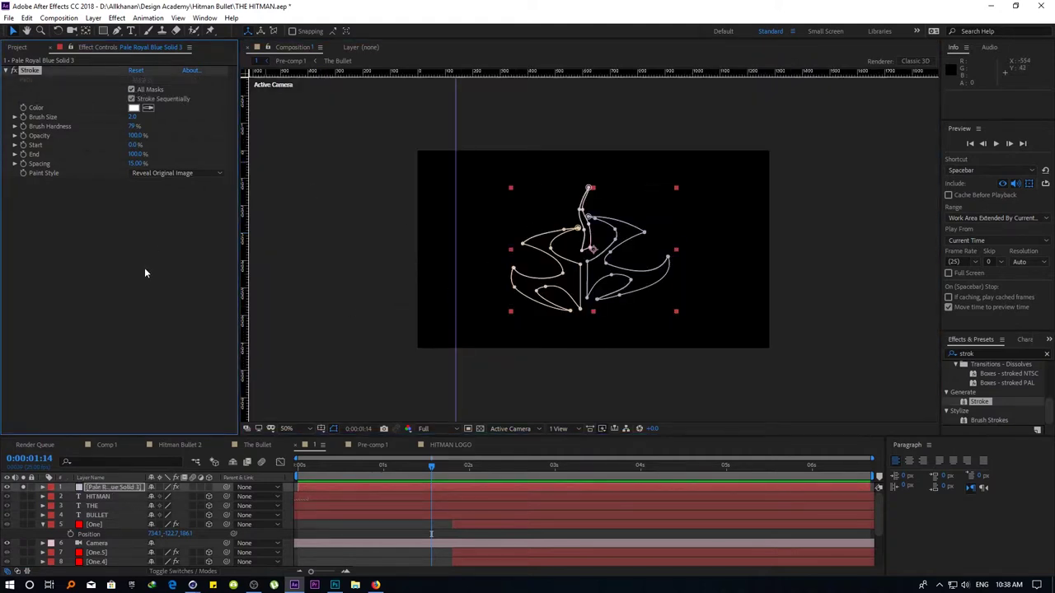
left_click(351, 309)
key("period")
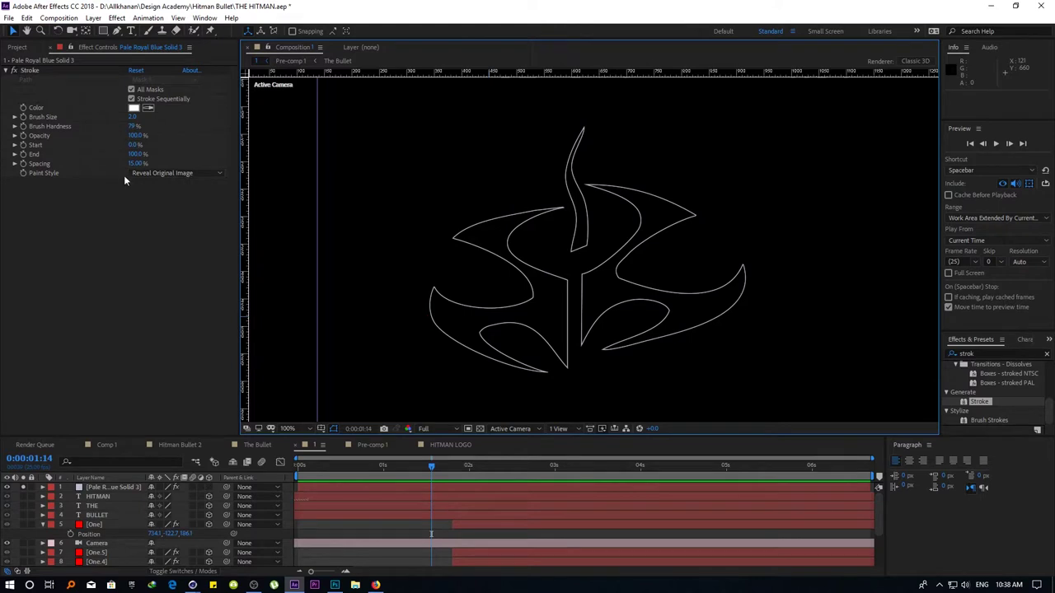
left_click(23, 487)
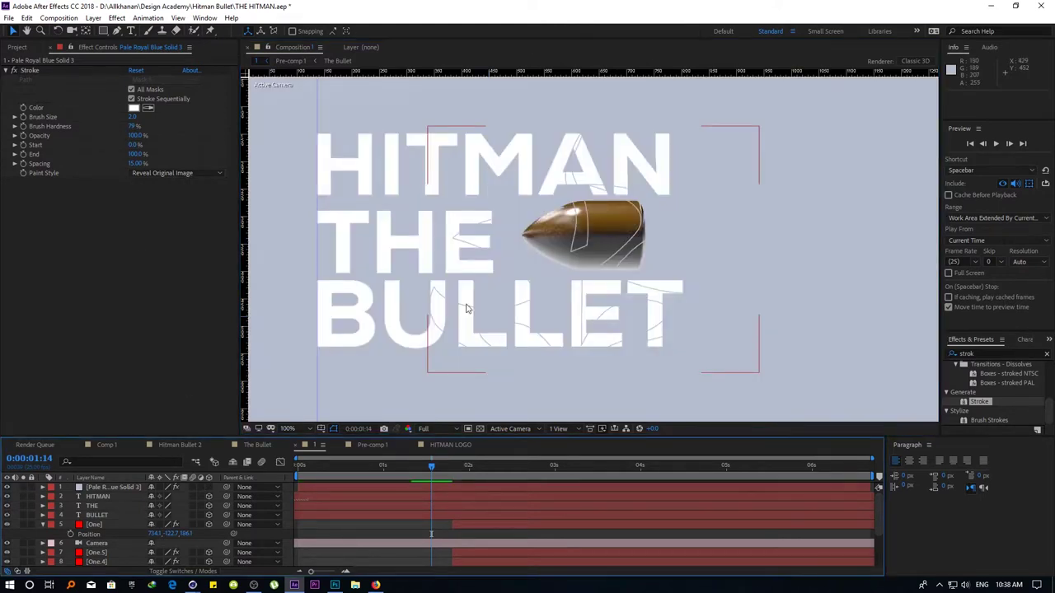
Give the stroke a dark grey colour and raise the Brush Size toward 5.1
left_click(134, 107)
left_click_drag(519, 309, 373, 341)
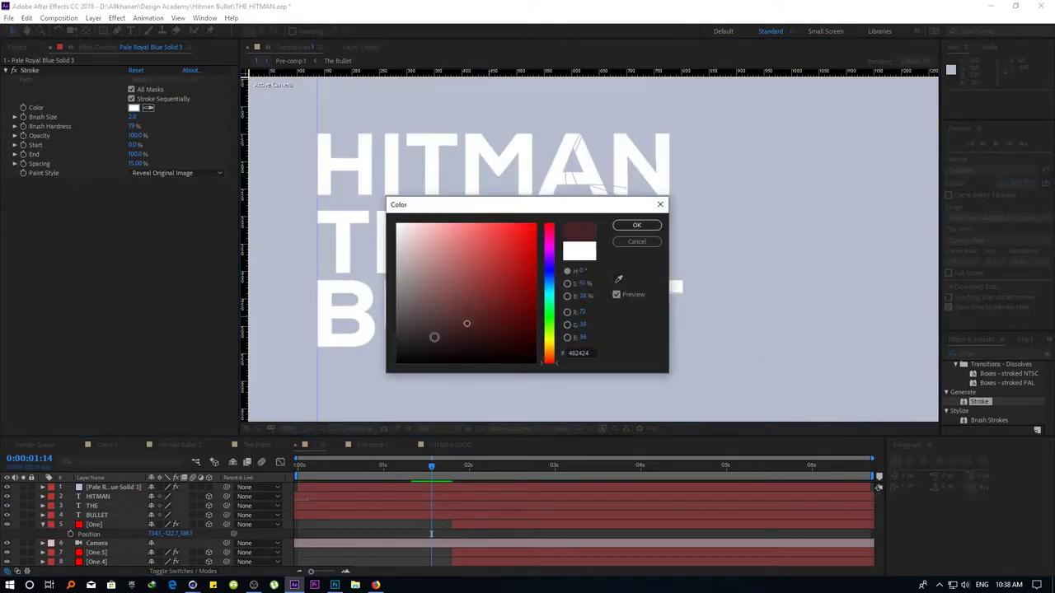
left_click(637, 226)
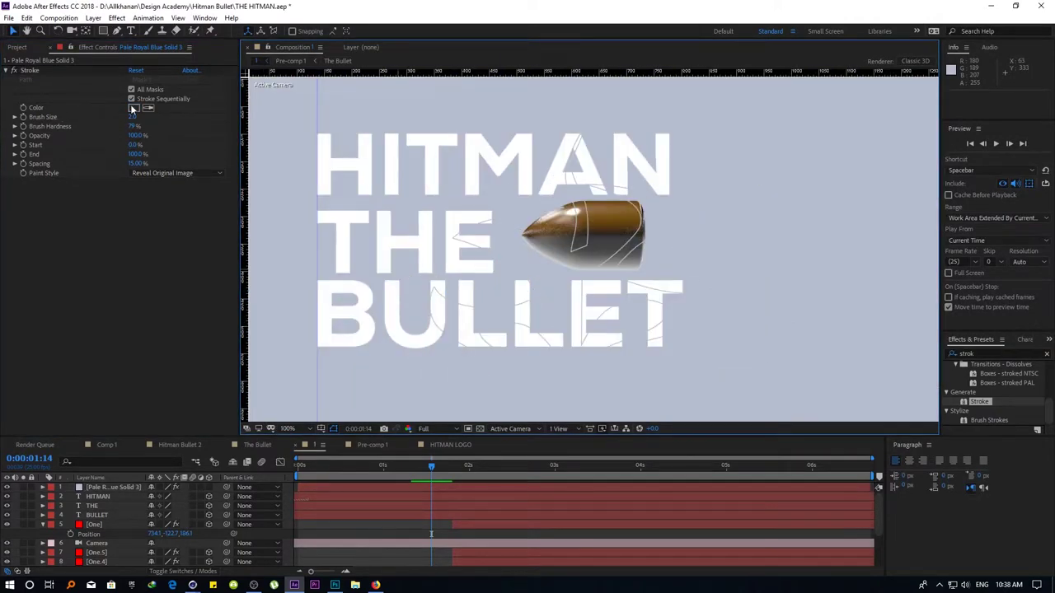
left_click_drag(134, 117, 152, 117)
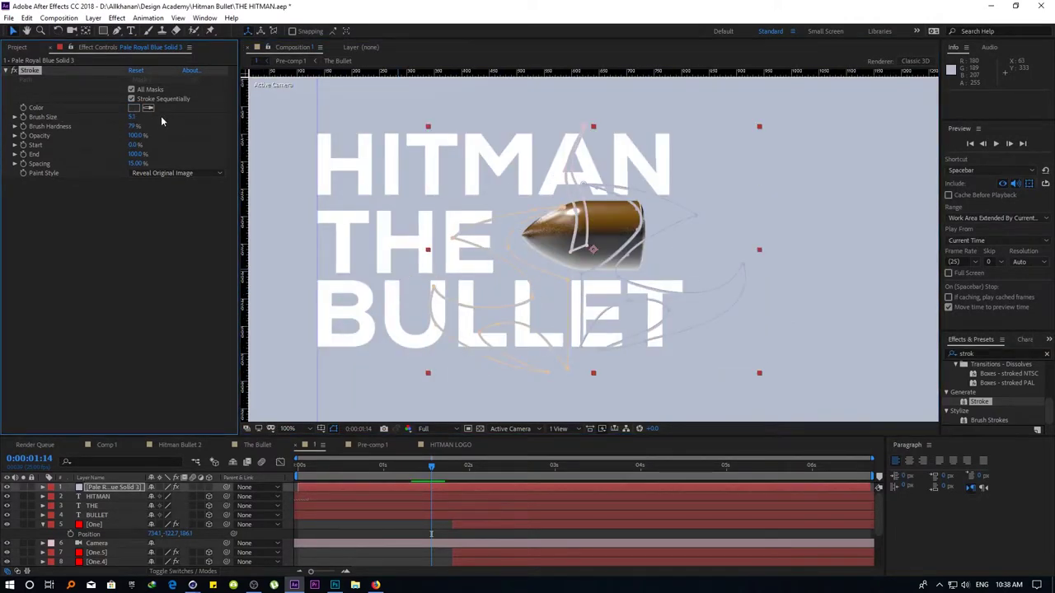
Change the stroke colour to near-black 0A0A0A
left_click(134, 108)
left_click_drag(412, 337, 386, 357)
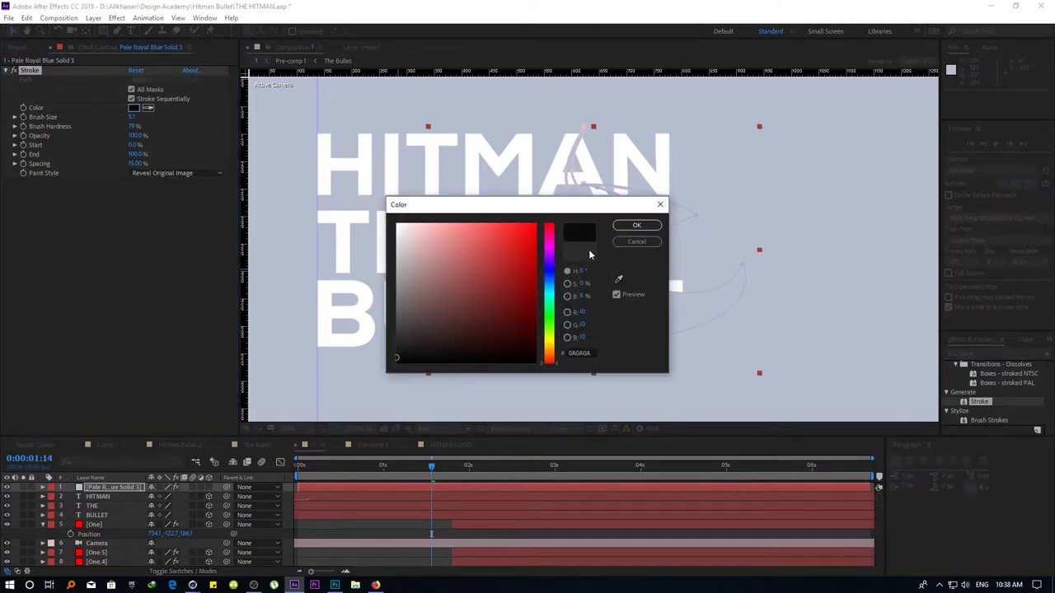
left_click(632, 225)
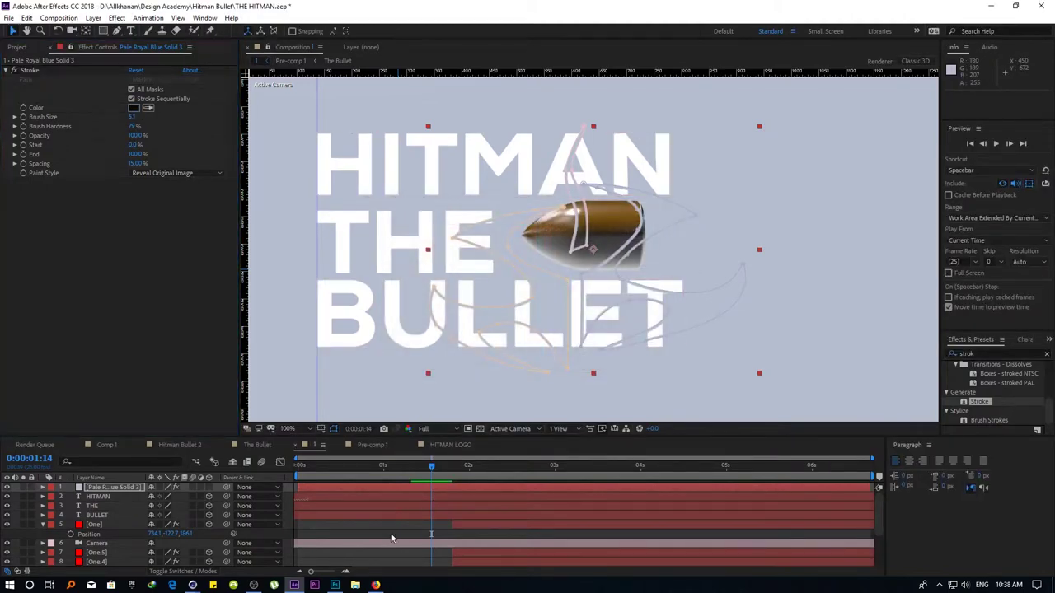
Recolour the logo solid to dark gray 101010 in Solid Settings
left_click(99, 488)
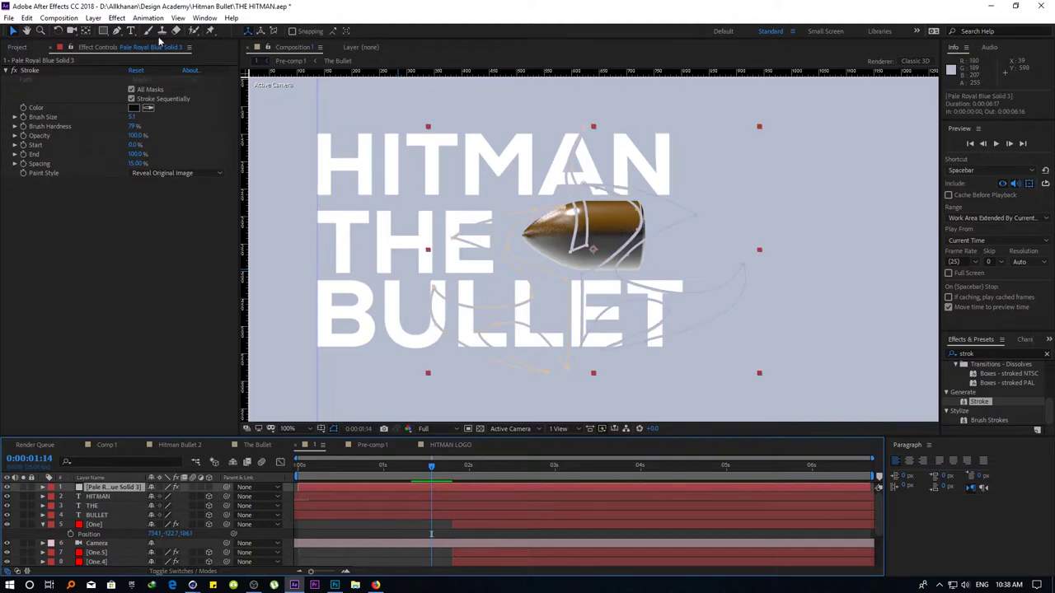
left_click(97, 18)
left_click(115, 41)
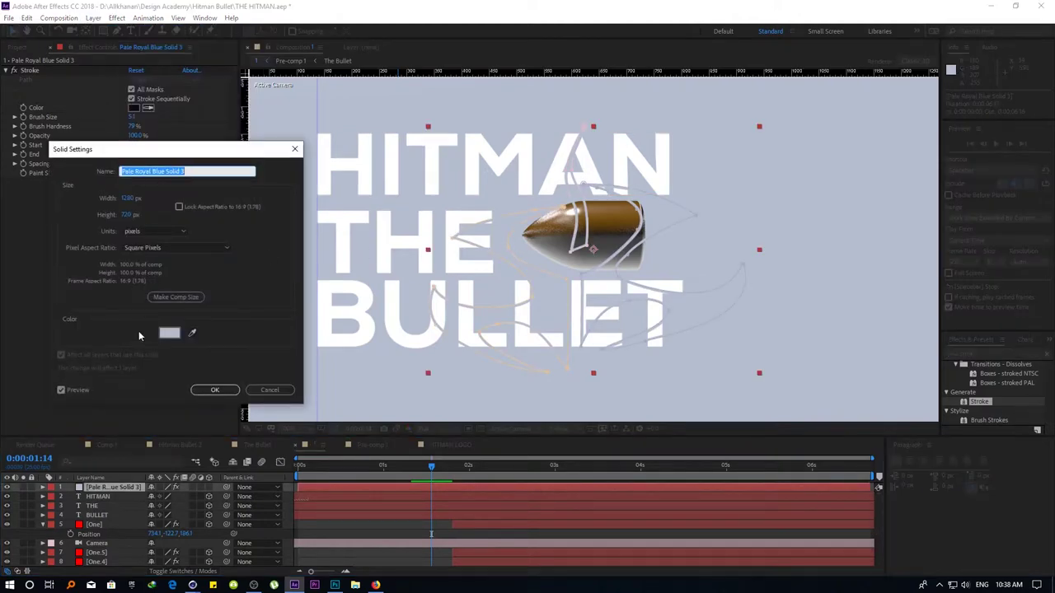
left_click(169, 334)
left_click_drag(400, 350, 362, 354)
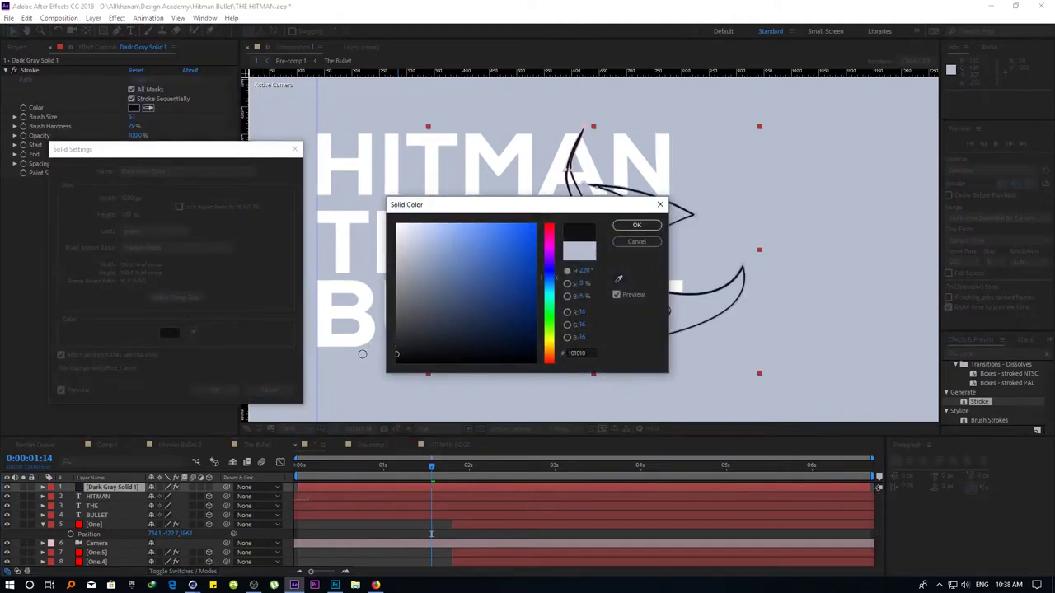
left_click(623, 230)
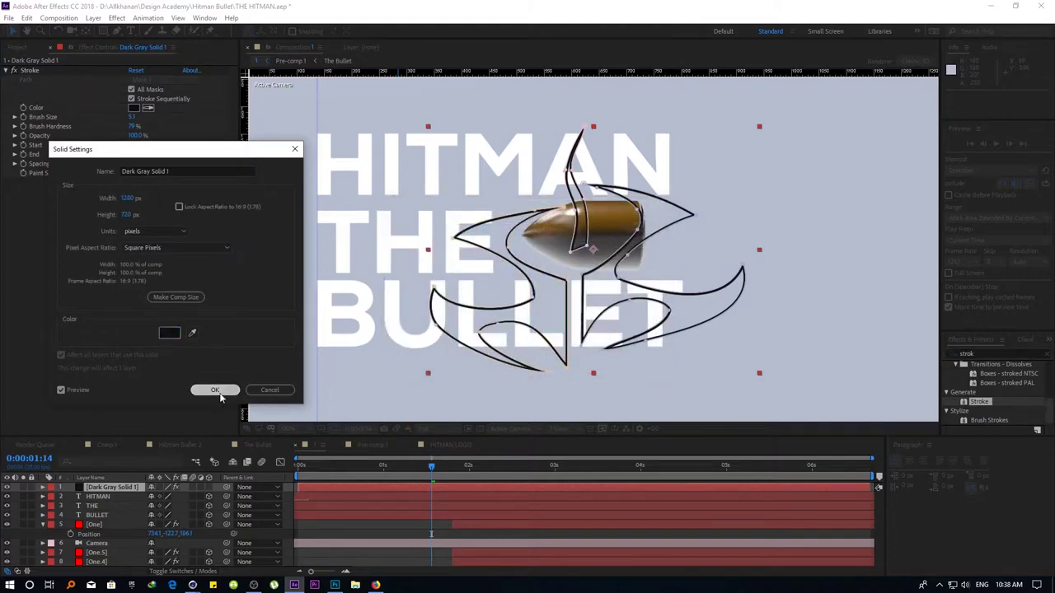
left_click(221, 393)
Reveal Position on HITMAN and the logo solid, and make the solid a 3D layer
left_click(103, 496)
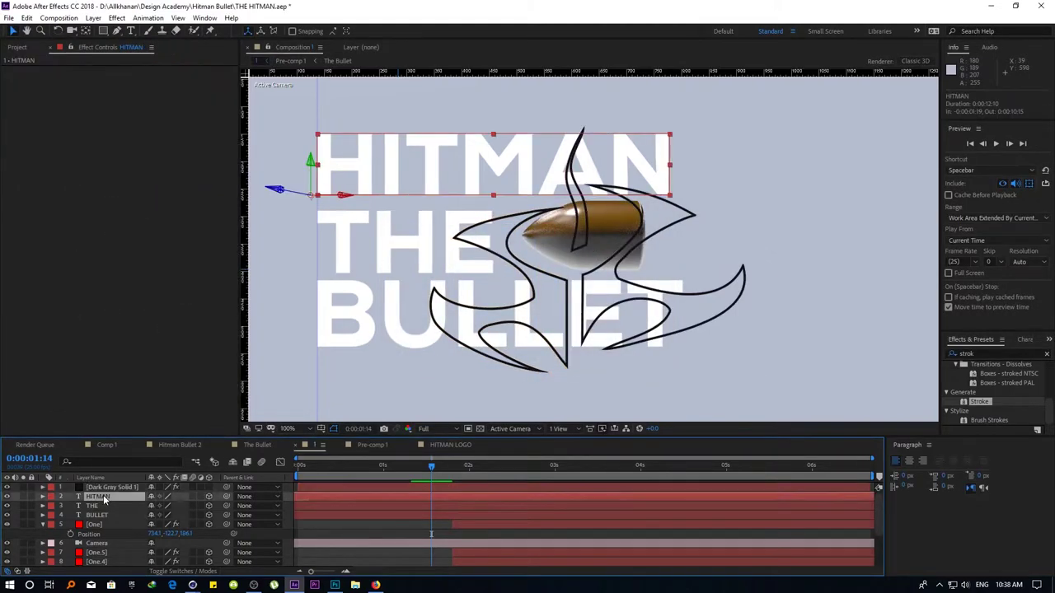
key("p")
key("Return")
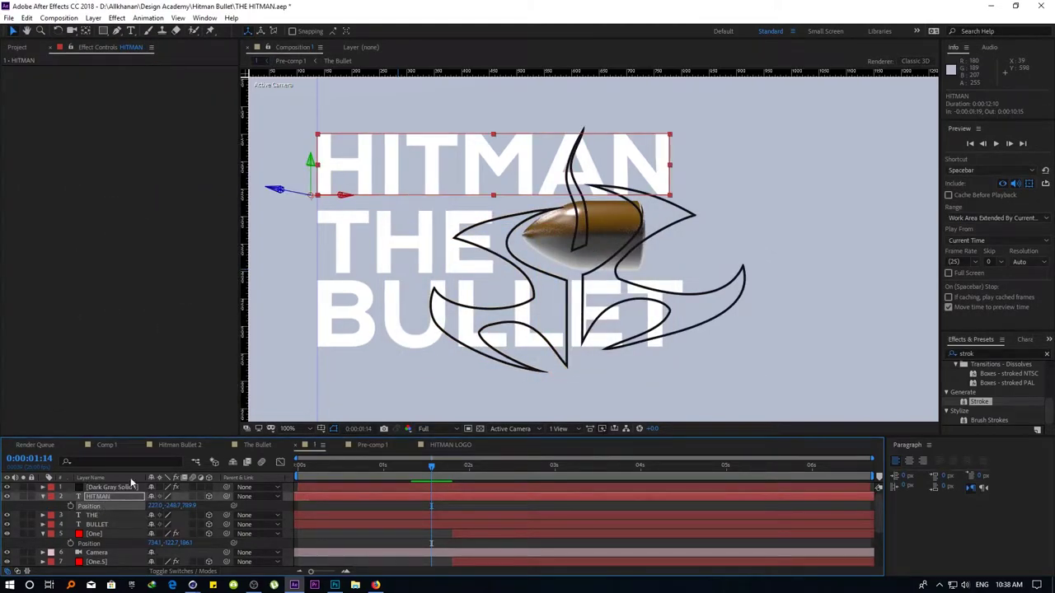
left_click(115, 487)
key("comma")
key("comma")
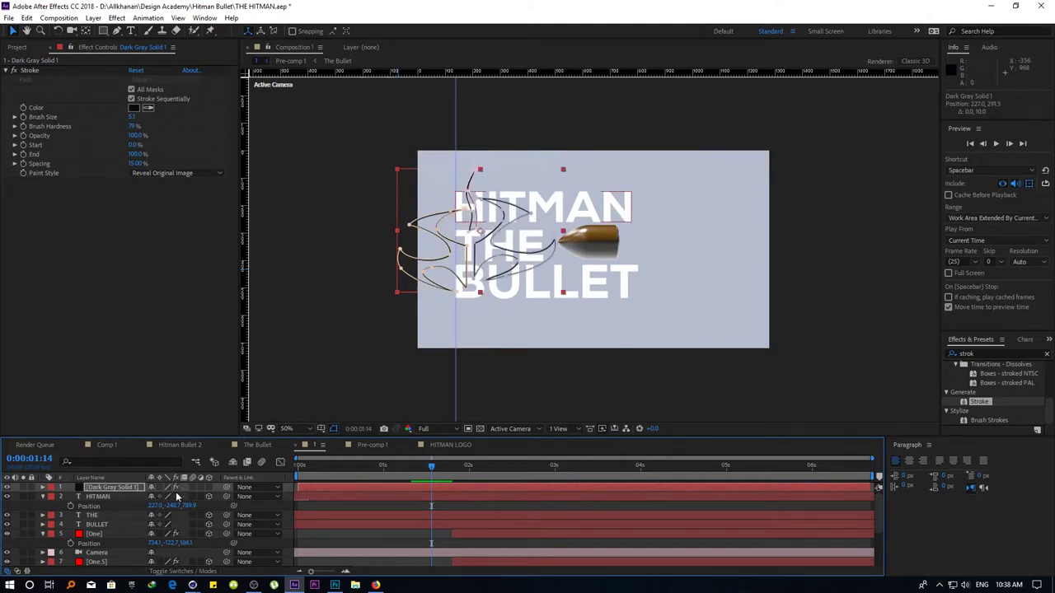
key("p")
left_click(207, 487)
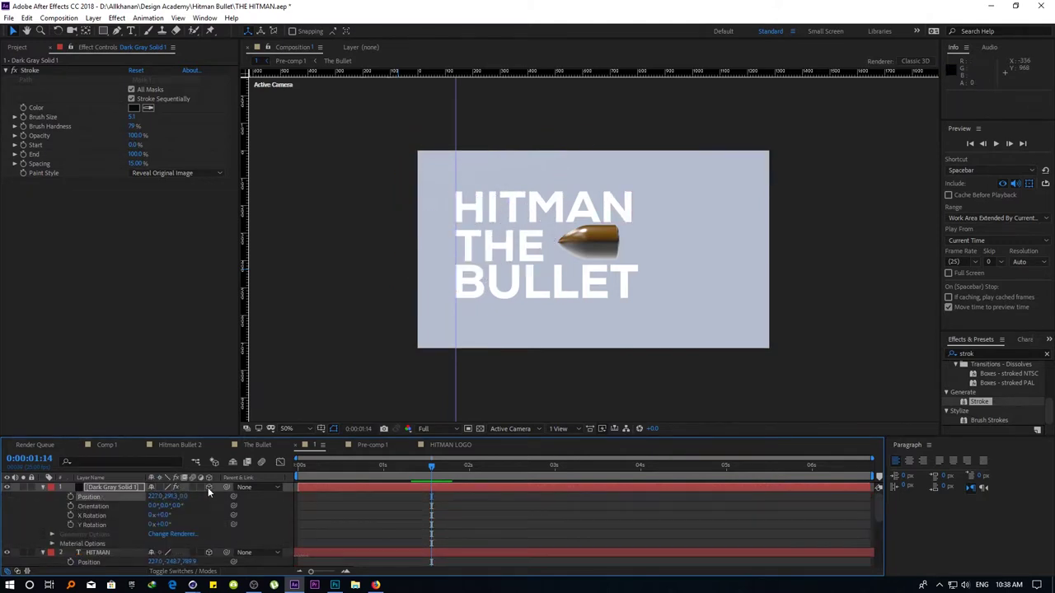
left_click(121, 487)
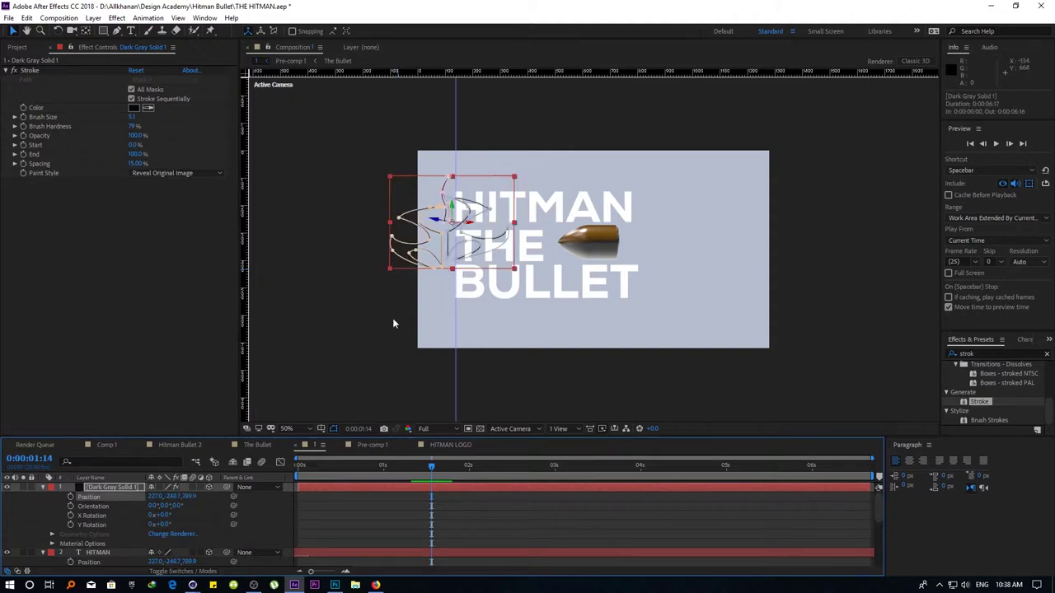
Drag the logo solid to the frame's right side and back in depth toward the bullet
left_click_drag(437, 227, 800, 253)
key("ctrl+z")
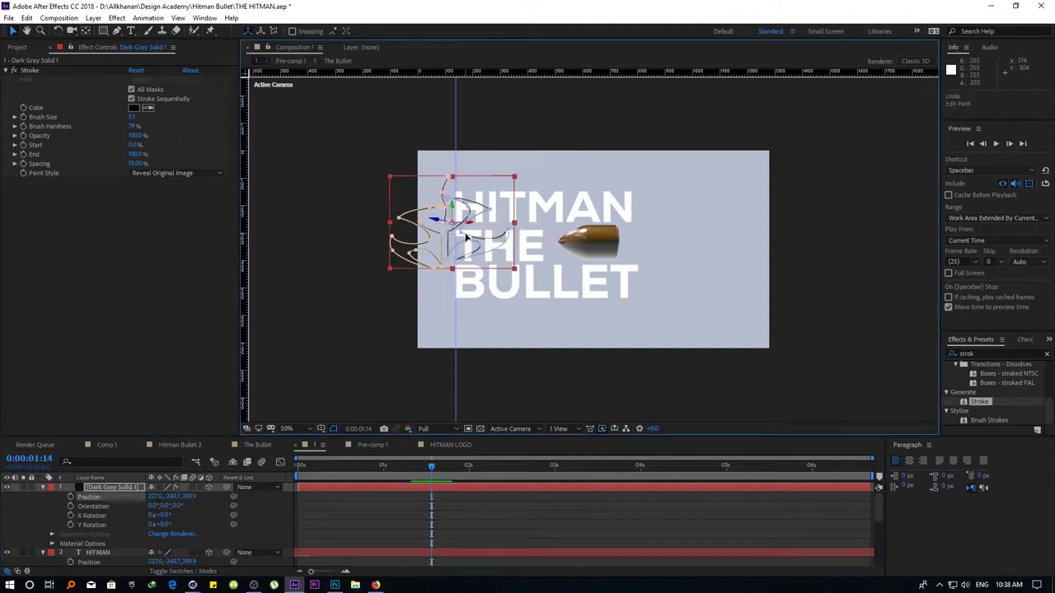
left_click_drag(469, 225, 800, 236)
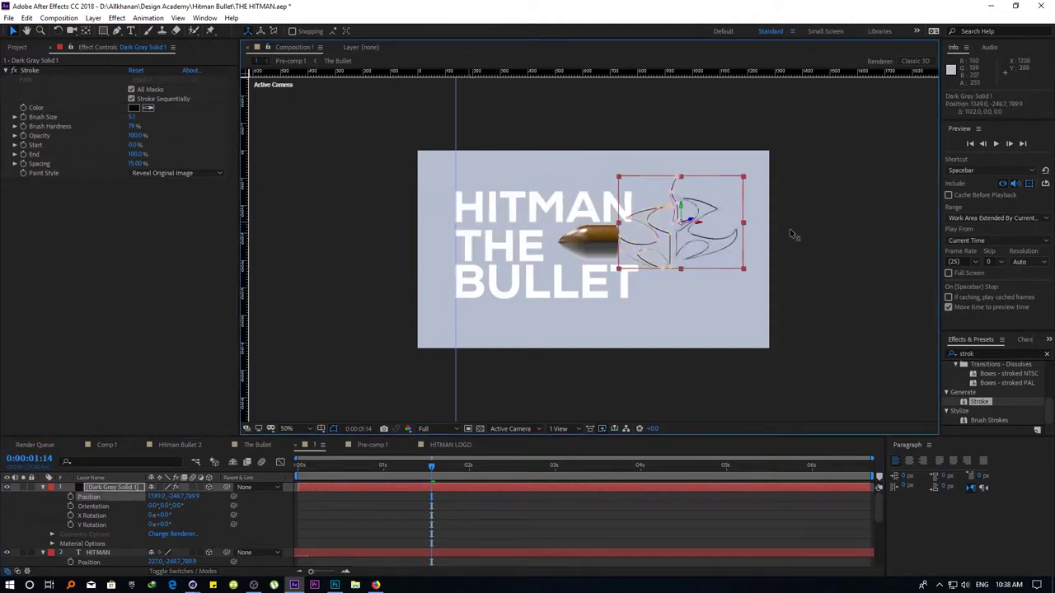
key("period")
left_click_drag(730, 240, 555, 269)
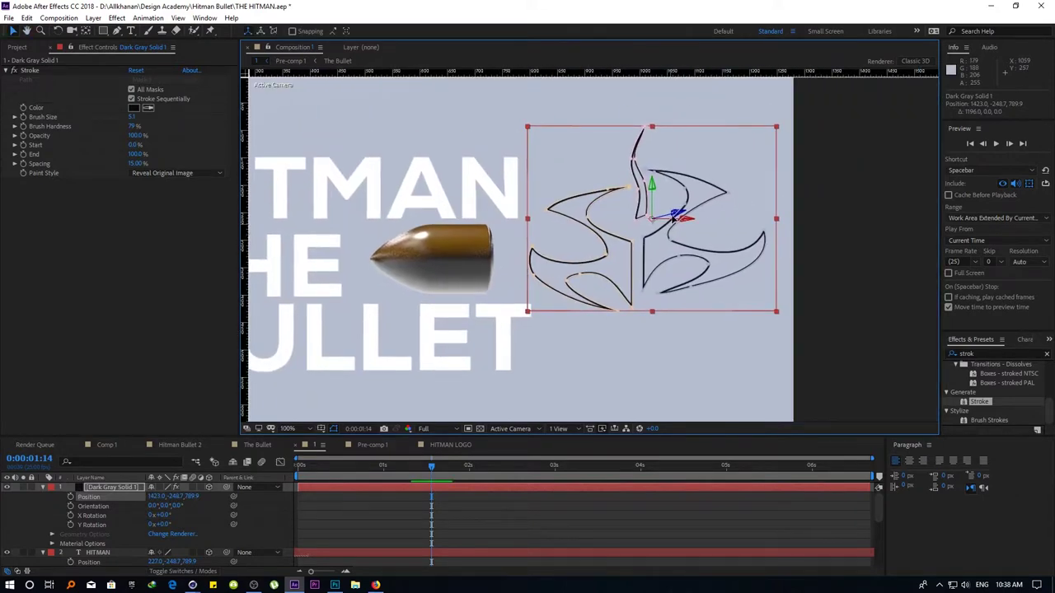
left_click_drag(676, 212, 429, 288)
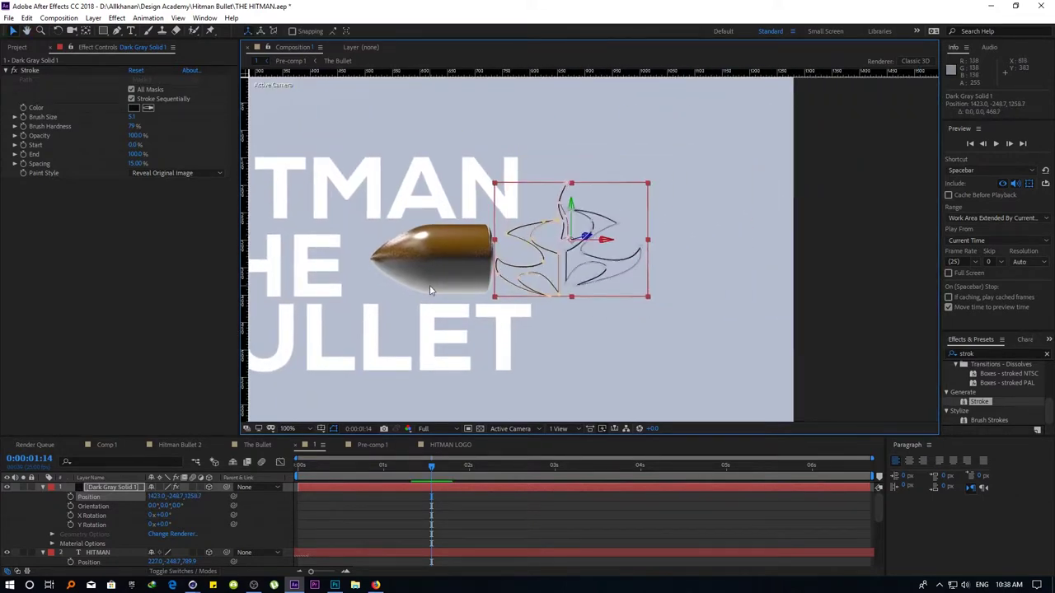
Nudge the logo beside the bullet to 1703.0, -1887.7, 1258.7 and fit the view
key("shift+Right")
key("shift+Right")
key("shift+Right")
key("shift+Right")
key("shift+Right")
key("shift+Right")
key("shift+Right")
key("shift+Right")
key("shift+Right")
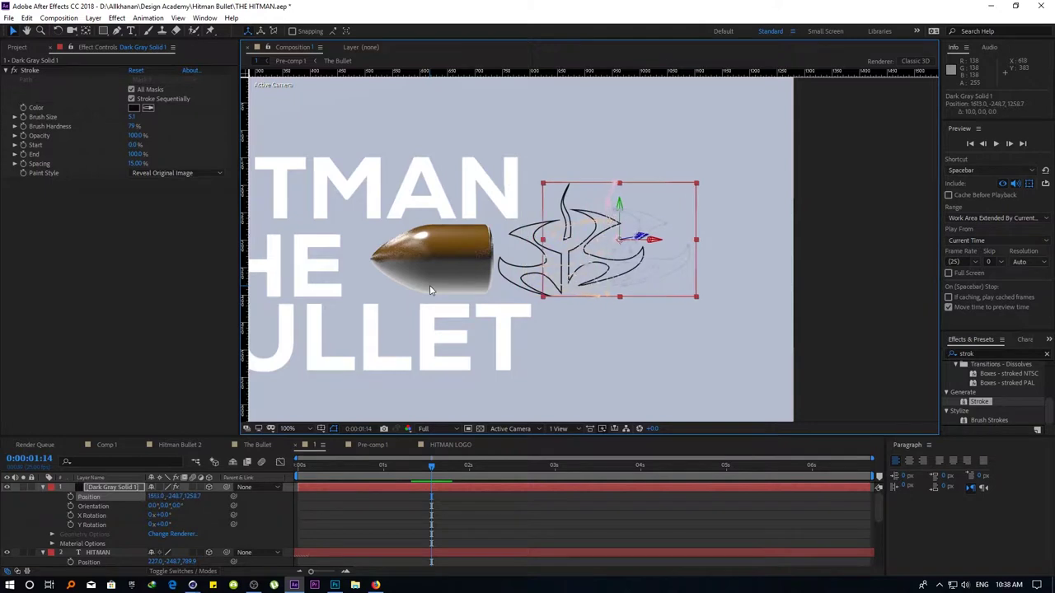
key("shift+Right")
key("shift+Right")
key("shift+Right")
key("shift+Right")
key("shift+Right")
key("shift+Right")
key("shift+Down")
key("shift+Down")
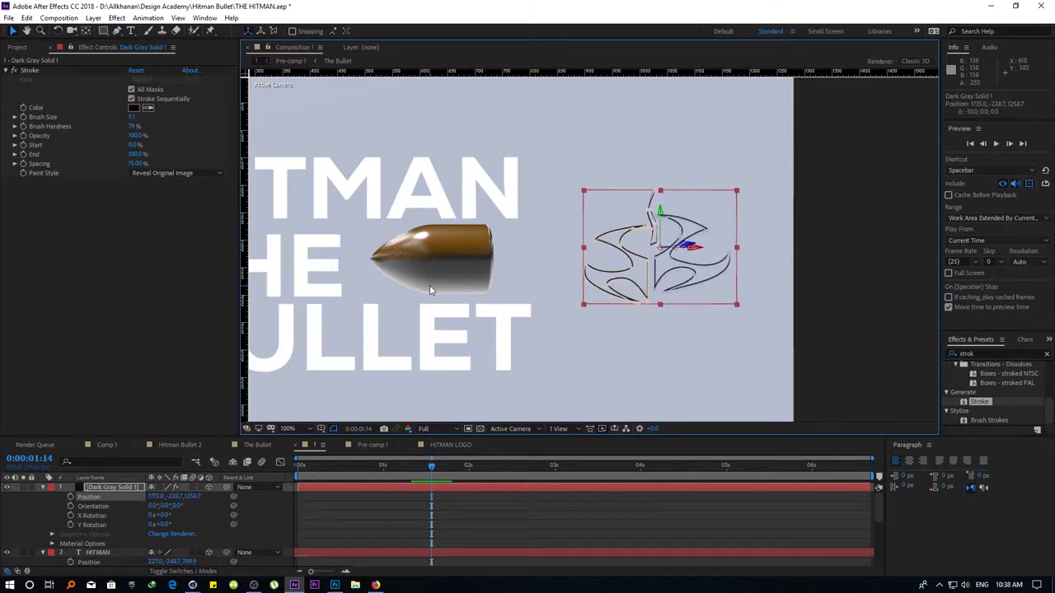
key("shift+Left")
key("shift+Left")
key("shift+Down")
key("shift+Left")
key("shift+Down")
key("shift+Down")
key("shift+Down")
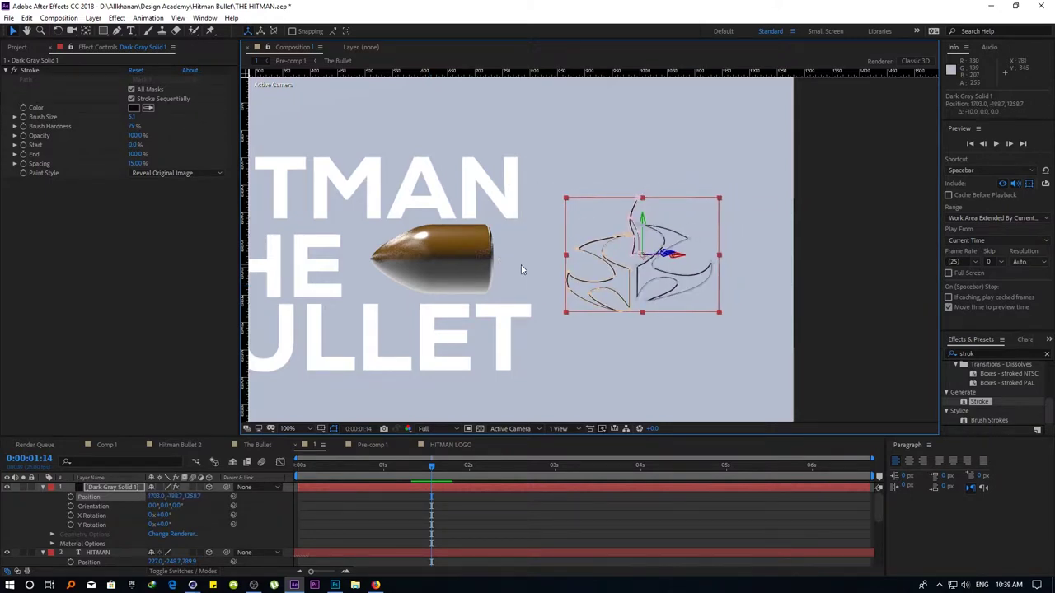
key("comma")
key("comma")
left_click(295, 431)
left_click(304, 235)
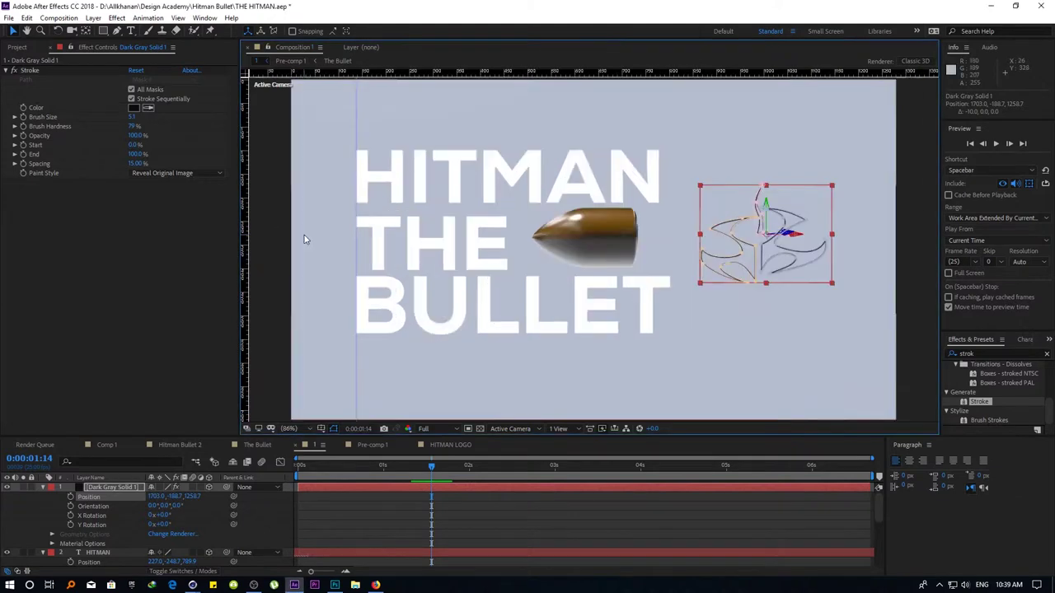
Undo accidental mask edits and drag the logo to 1909.4, -1585.5, 1258.7, beside the bullet tip
mouse_move(751, 270)
left_mouse_down()
mouse_move(762, 274)
mouse_move(421, 226)
mouse_move(341, 294)
left_mouse_up()
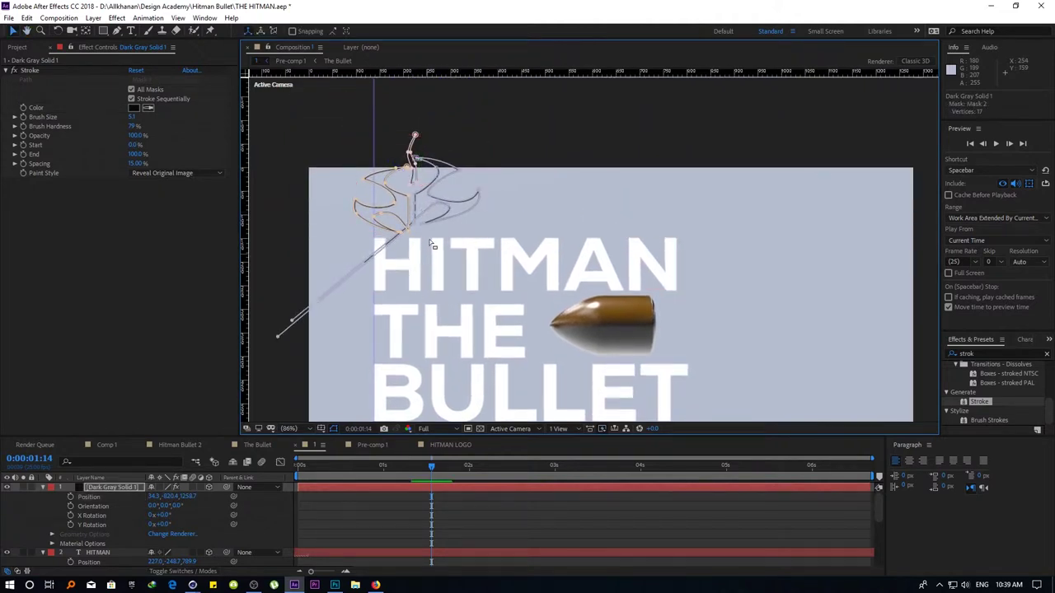
key("ctrl+z")
left_click(421, 217)
key("ctrl+z")
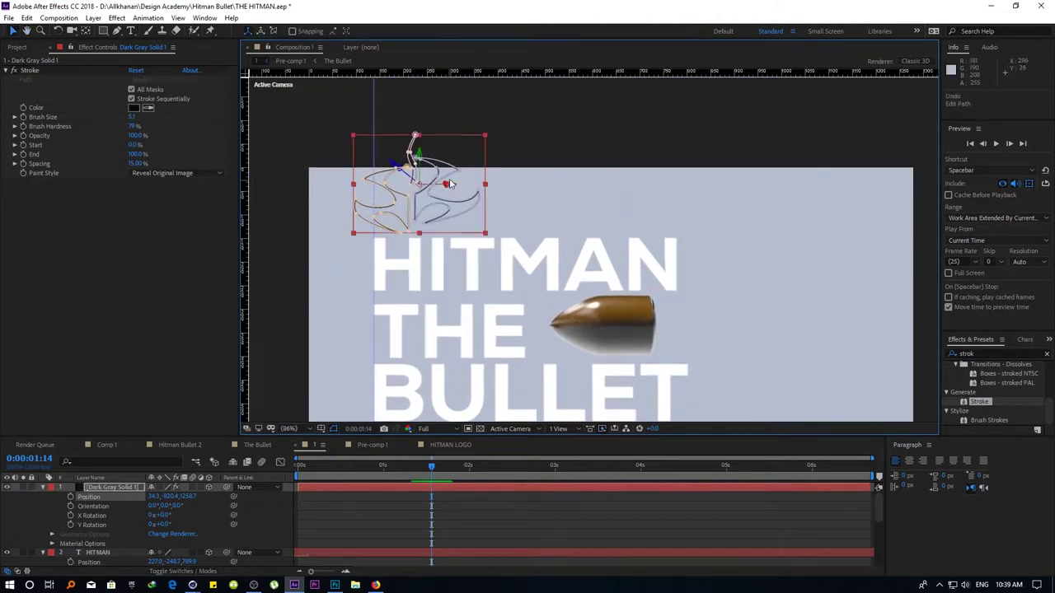
mouse_move(467, 138)
left_mouse_down()
mouse_move(657, 274)
mouse_move(810, 283)
mouse_move(450, 269)
mouse_move(384, 281)
left_mouse_up()
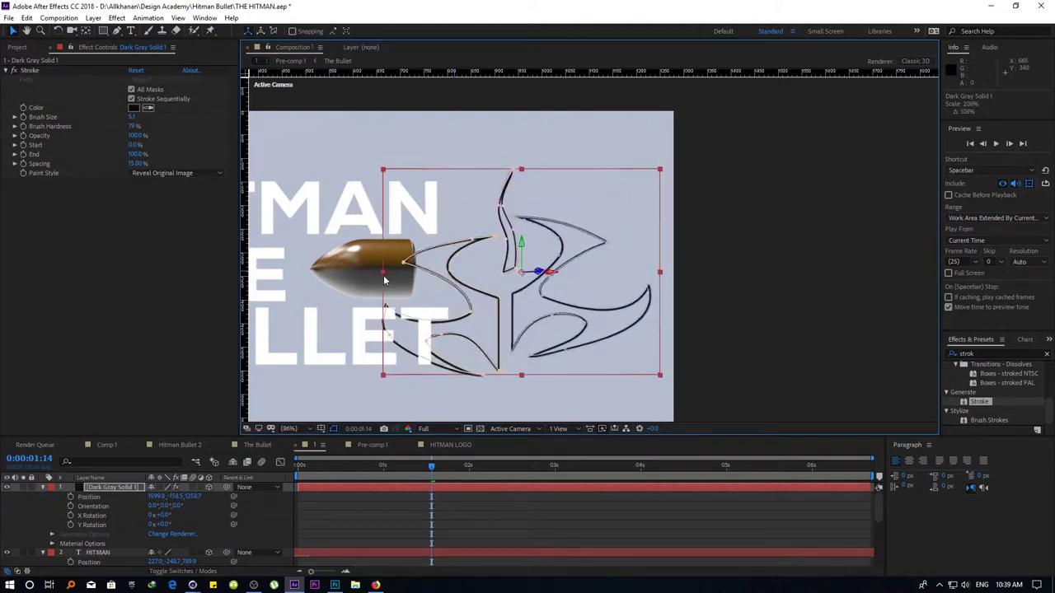
left_click_drag(461, 273, 514, 292)
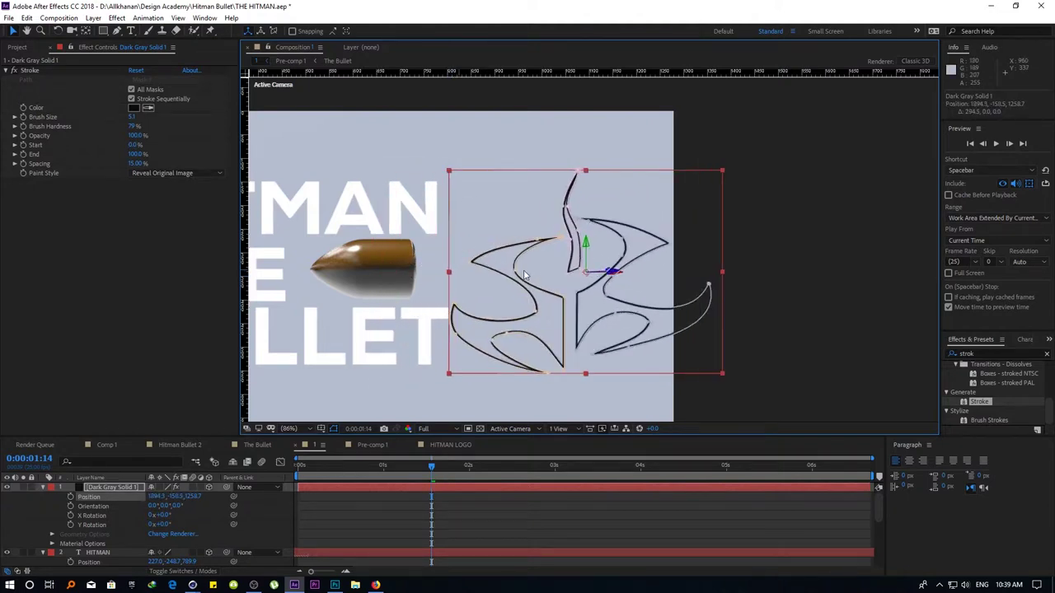
scroll(717, 276, "down", 2)
scroll(716, 282, "down", 2)
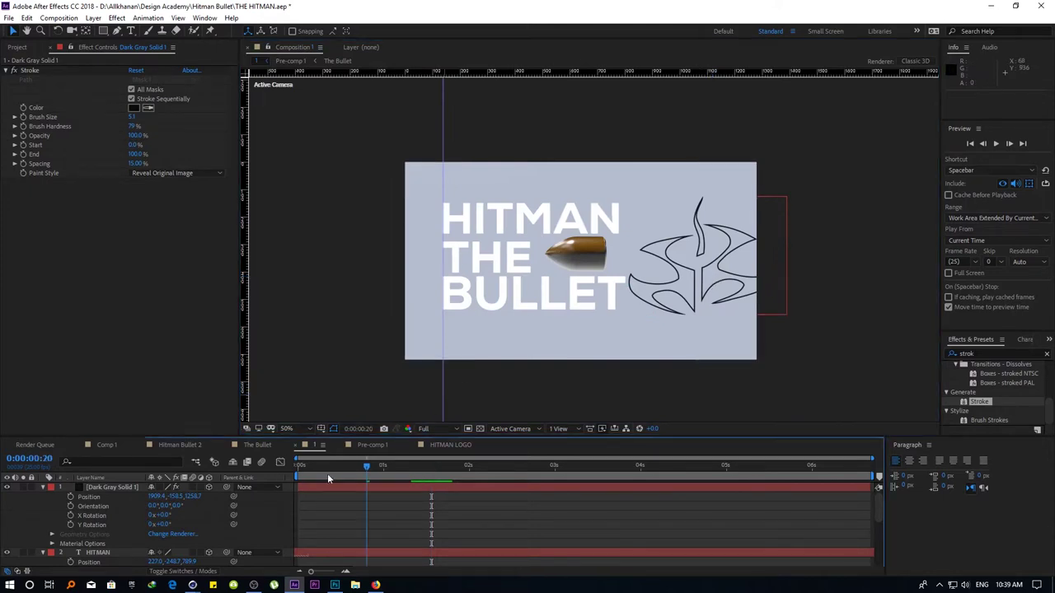
Keyframe Stroke End from 0% at 0:00 to 100% at 0:00:01:00, then preview
left_click_drag(327, 473, 12, 434)
left_click(105, 487)
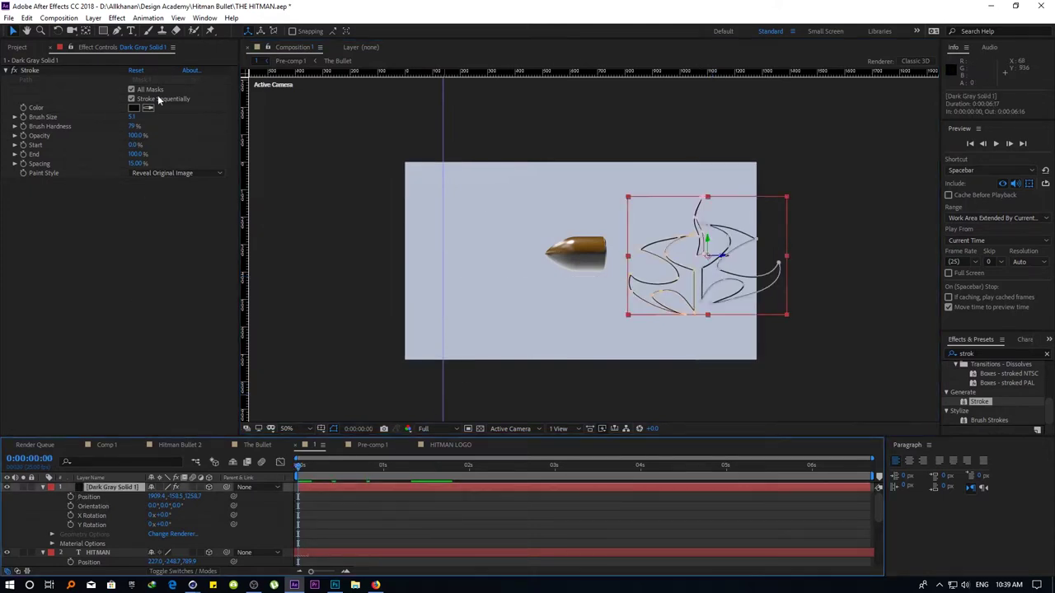
left_click(26, 155)
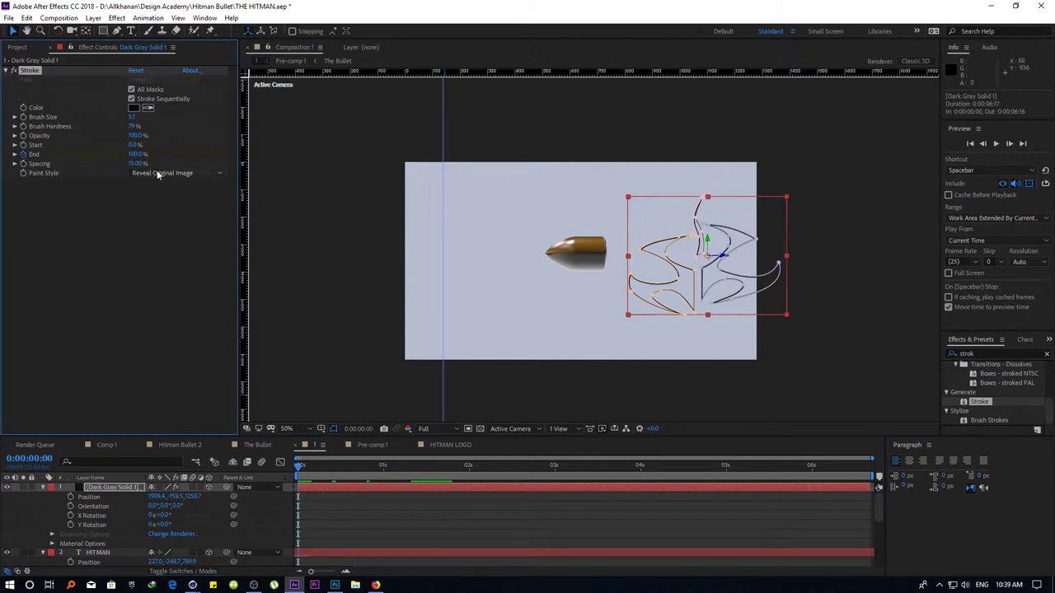
left_click_drag(124, 156, 56, 155)
left_click_drag(315, 462, 406, 477)
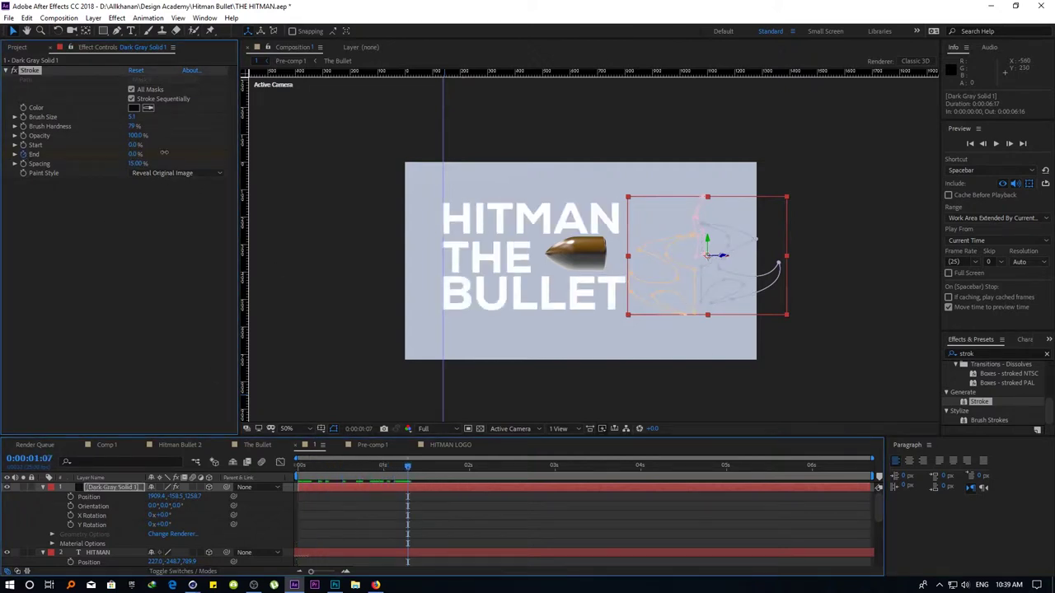
left_click_drag(134, 154, 304, 258)
left_click(383, 465)
key("space")
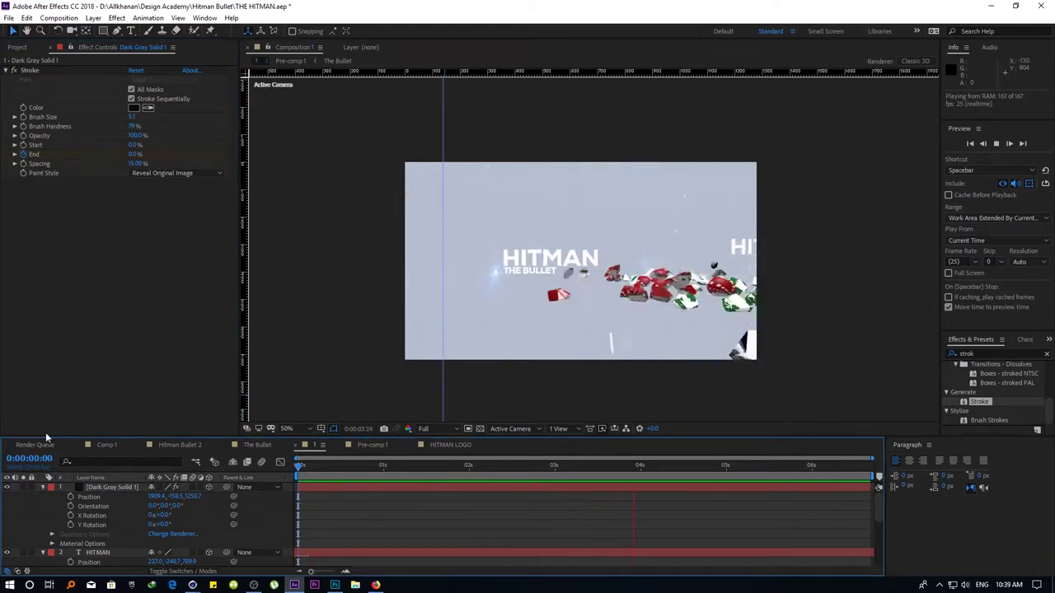
Collapse the layers, move HITMAN, THE and BULLET below The Bullet, and preview
left_click(511, 474)
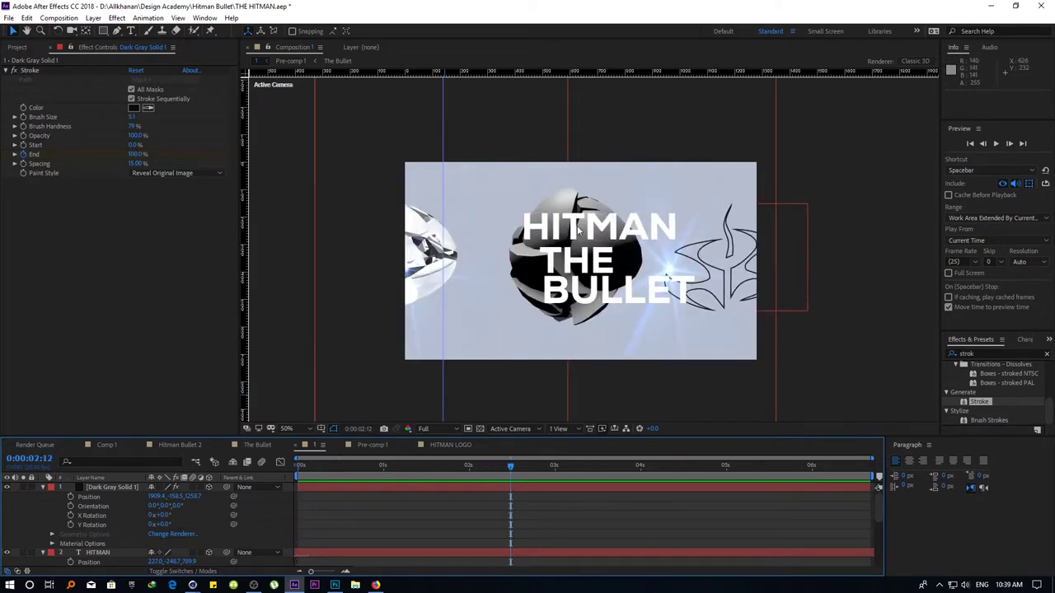
left_click(43, 487)
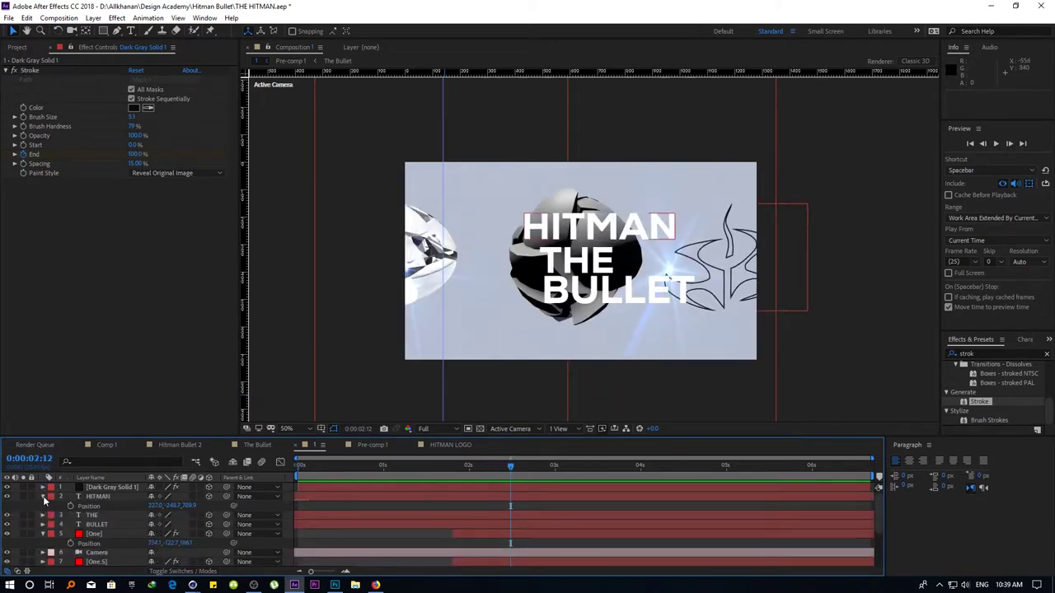
left_click(43, 497)
left_click(99, 498)
left_click(97, 515, "shift")
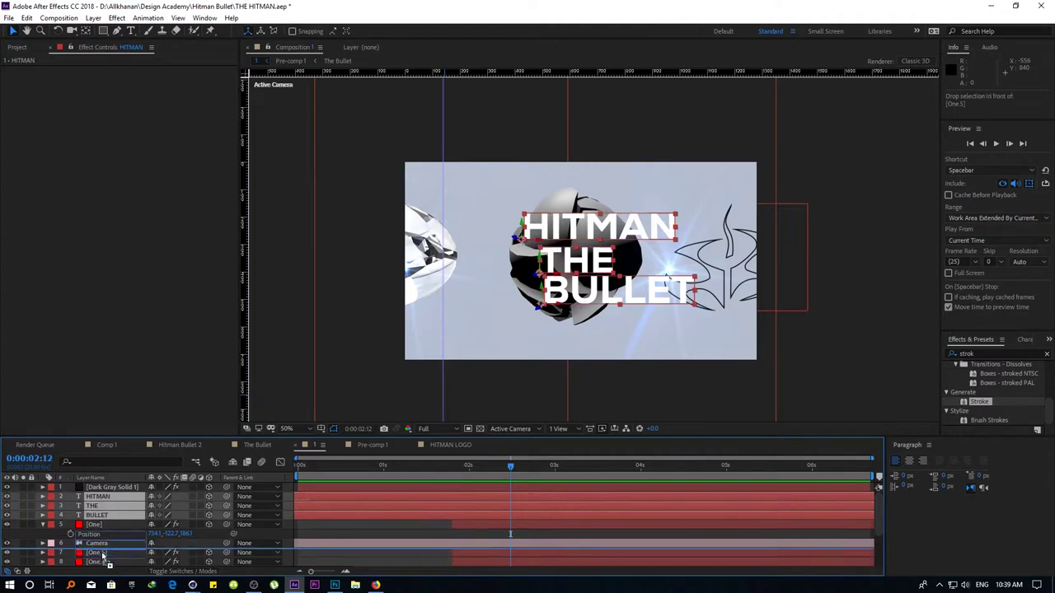
scroll(104, 558, "down", 3)
left_click_drag(106, 567, 108, 559)
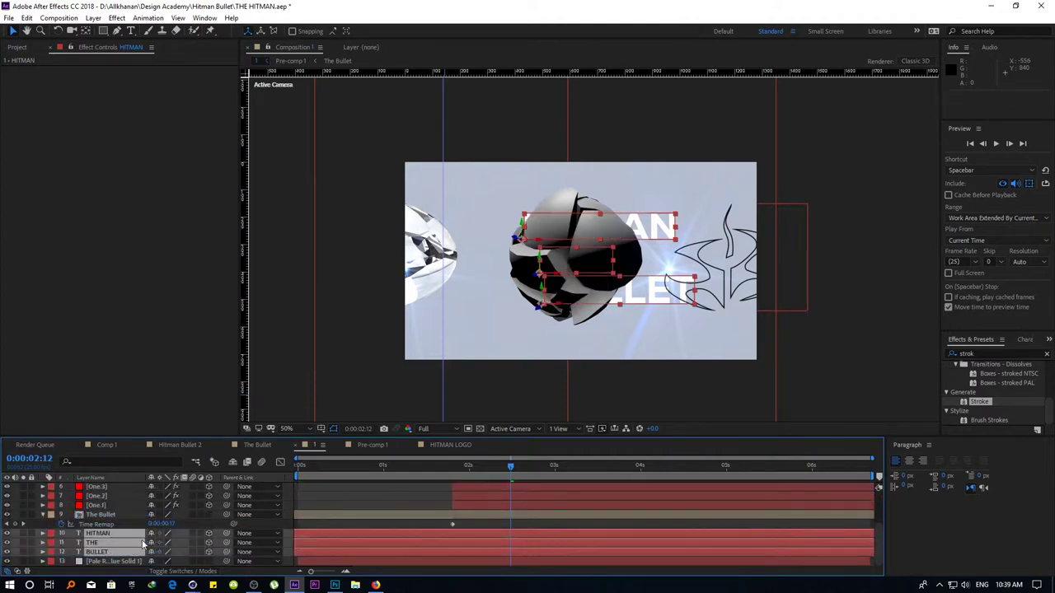
key("space")
left_click(310, 495)
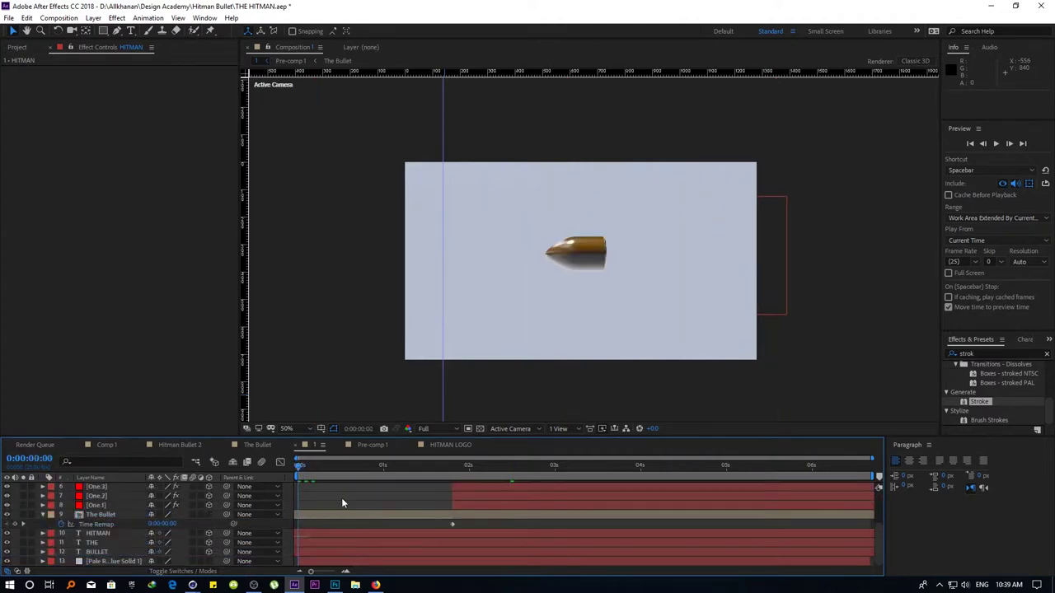
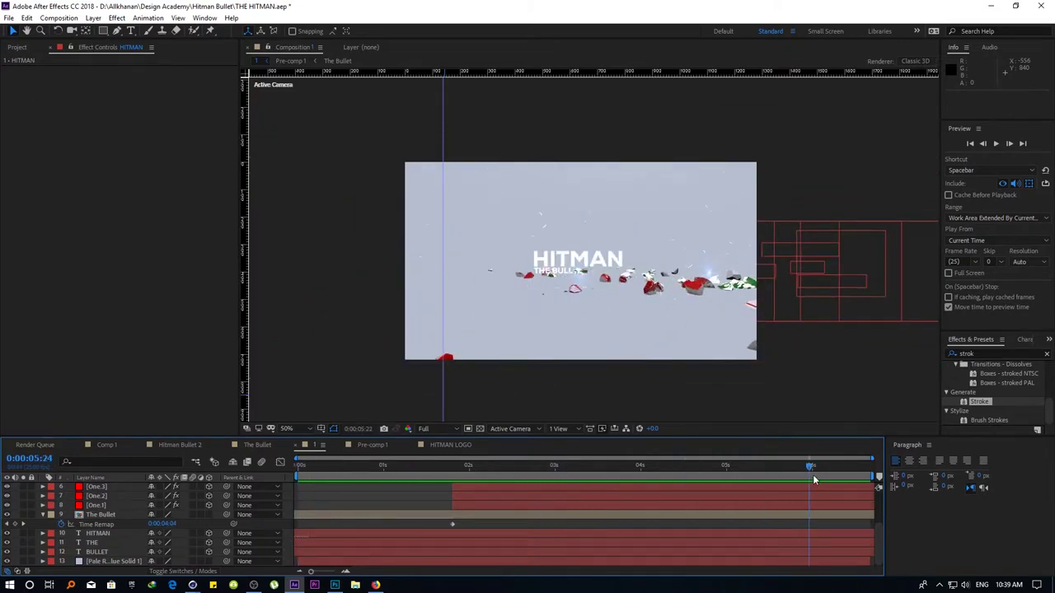
Stop the looping preview, show the Project panel's items, and switch to the web browser
key("space")
left_click(17, 47)
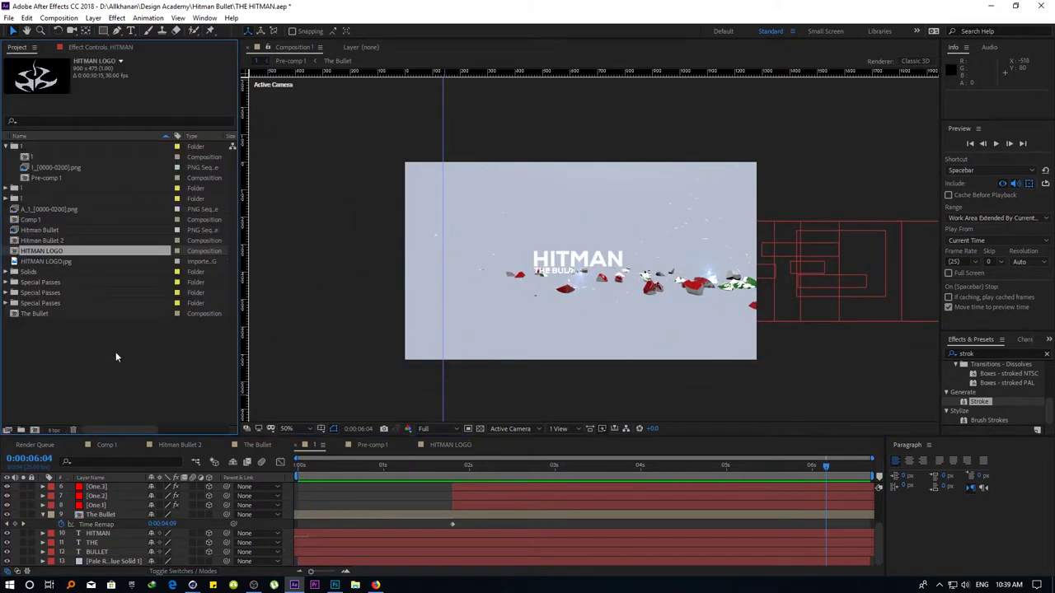
left_click(375, 585)
Expand the 5120 × 2880 Hitman (2016) wallpaper preview in the HITMAN WALLPAPER image results
left_click(429, 9)
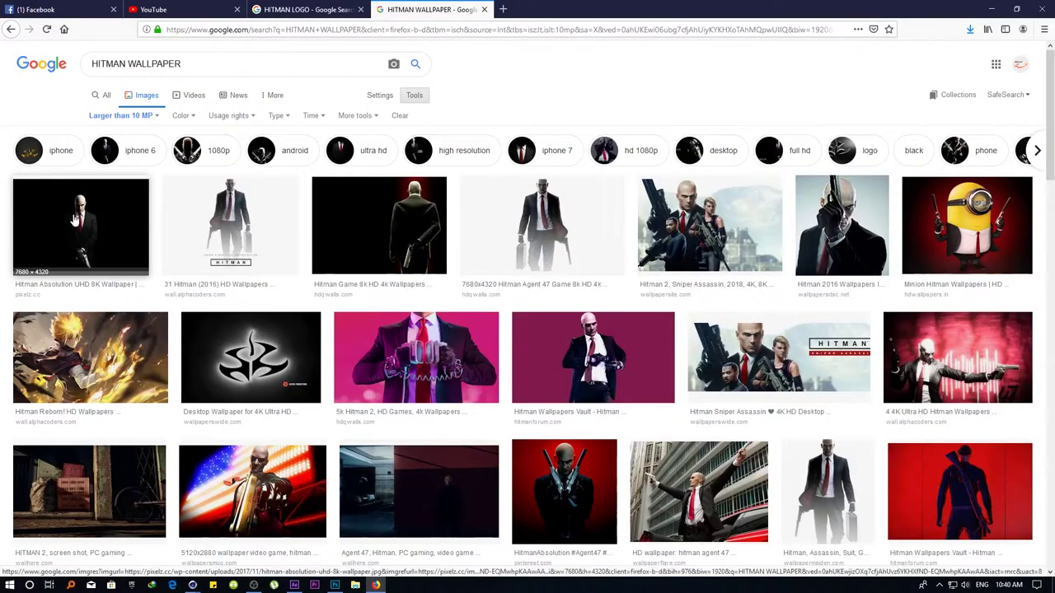
left_click(250, 220)
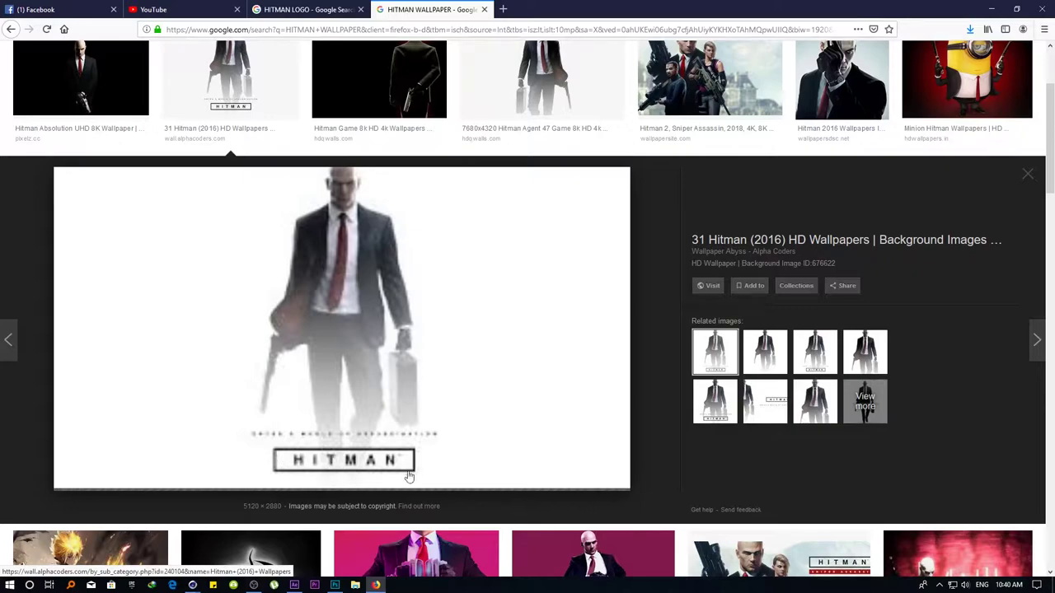
scroll(479, 276, "down", 3)
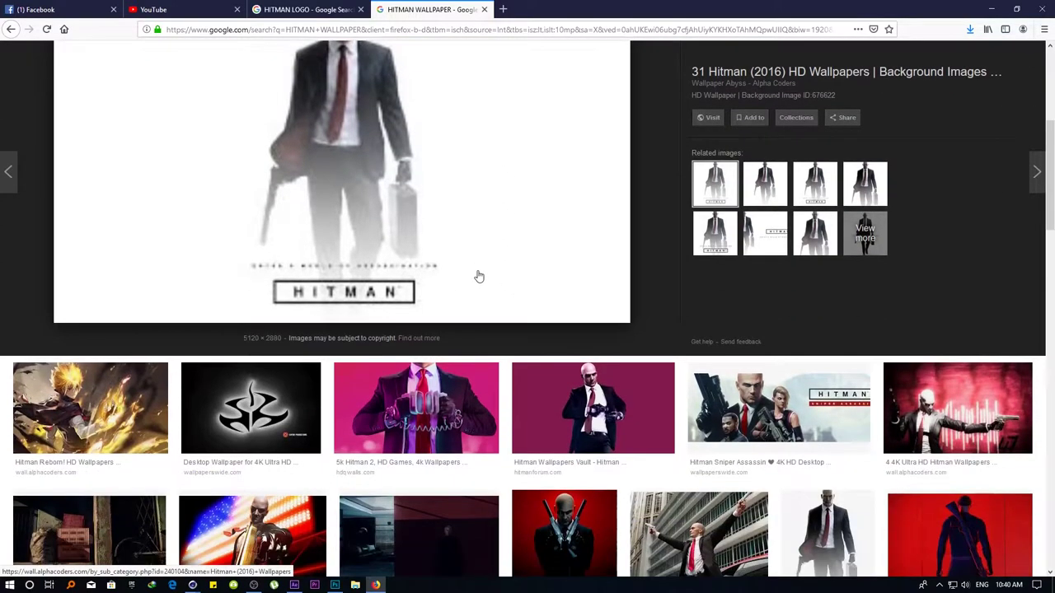
scroll(479, 276, "up", 4)
View the wallpaper at full size and save it as 'the tutoria'
right_click(402, 296)
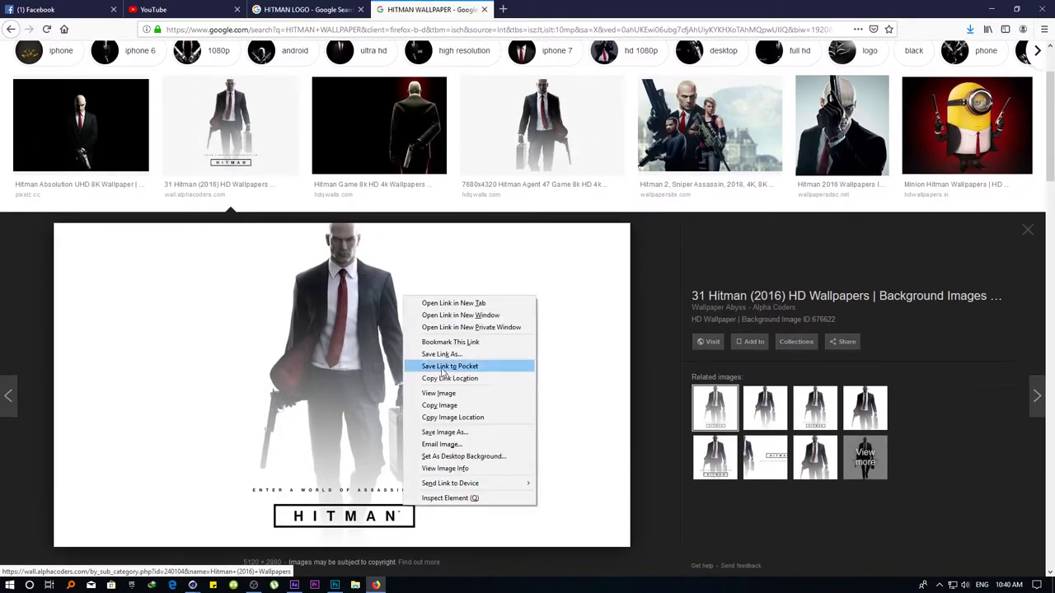
left_click(438, 394)
key("ctrl+s")
type("the tutoria")
key("Return")
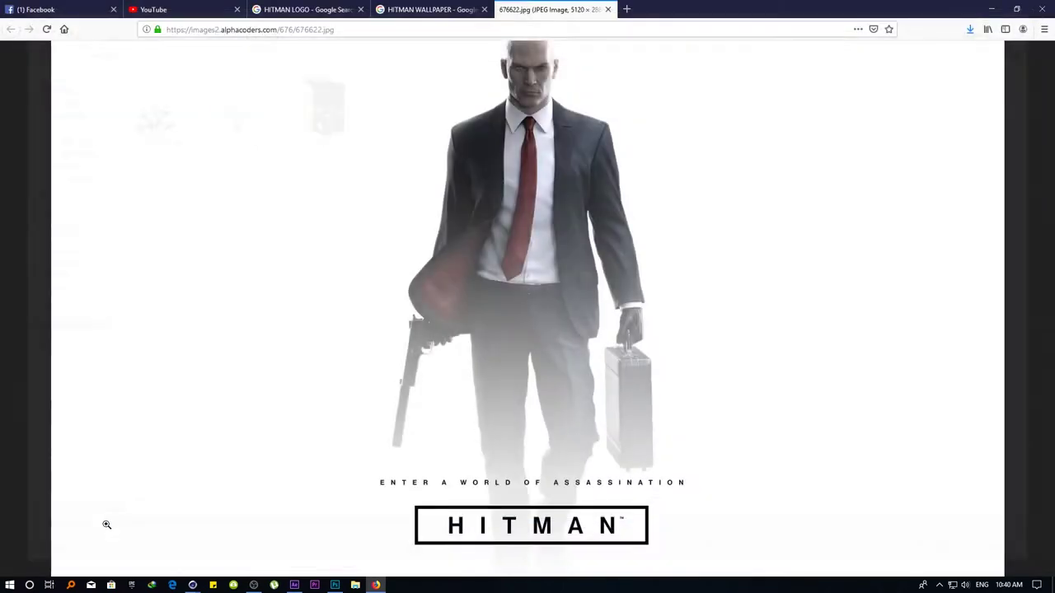
key("alt+Tab")
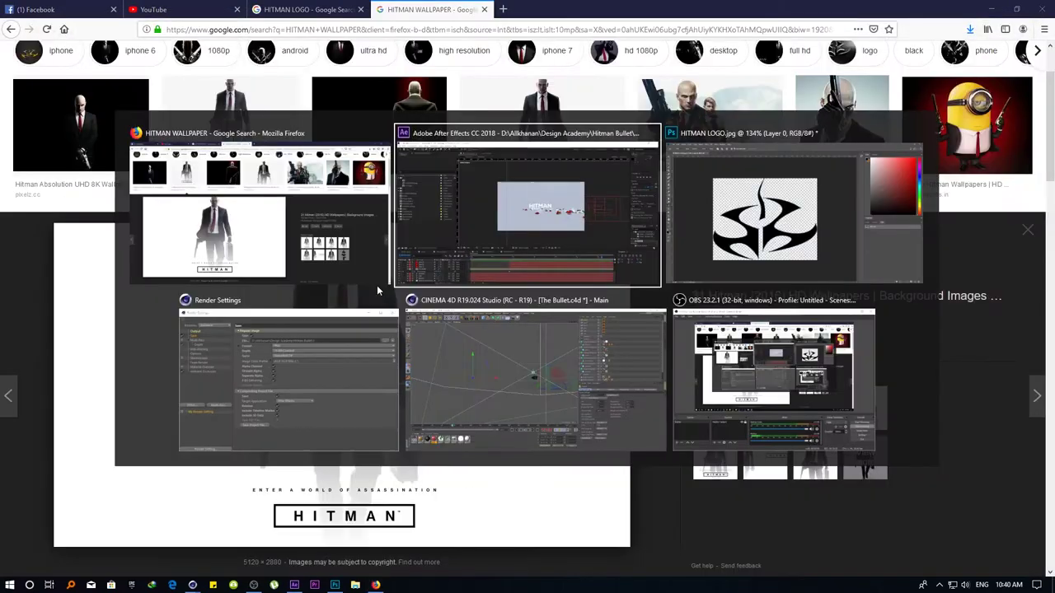
Import tutorial.jpg and add it to the composition as a layer
double_click(89, 354)
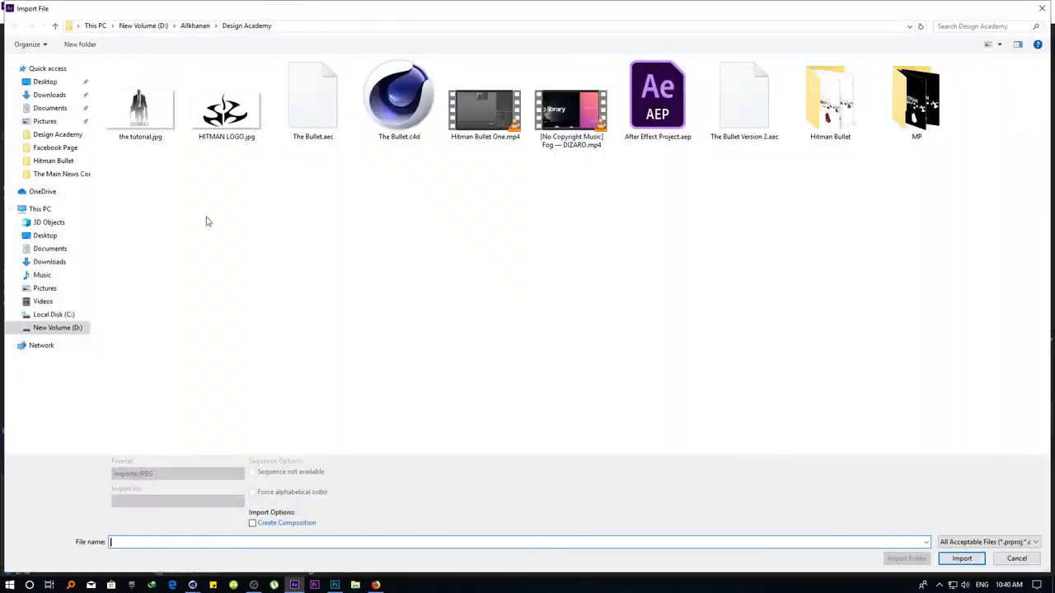
left_click(159, 97)
double_click(159, 97)
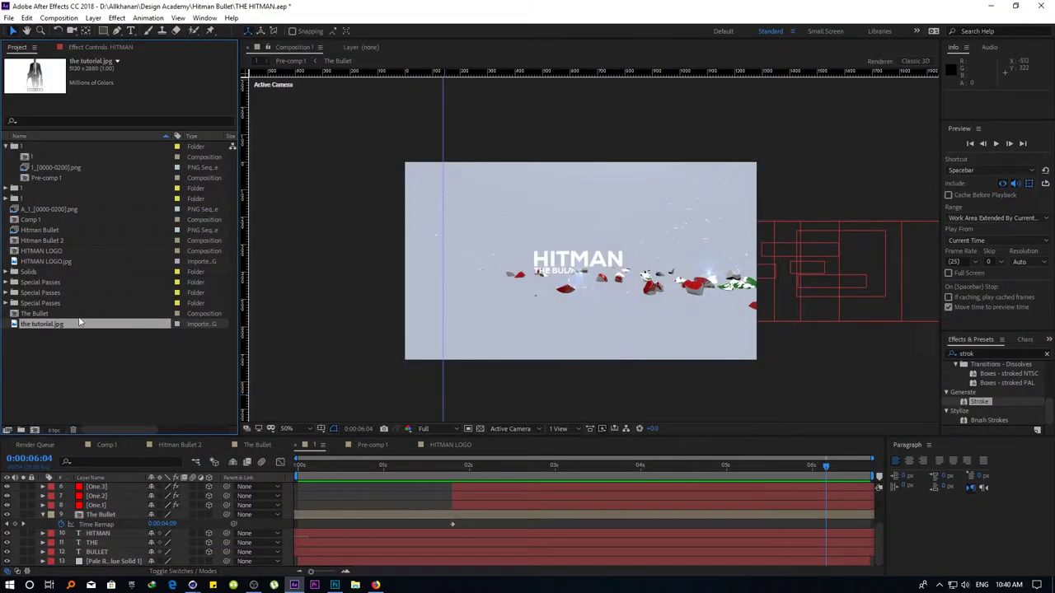
left_click_drag(100, 541, 98, 556)
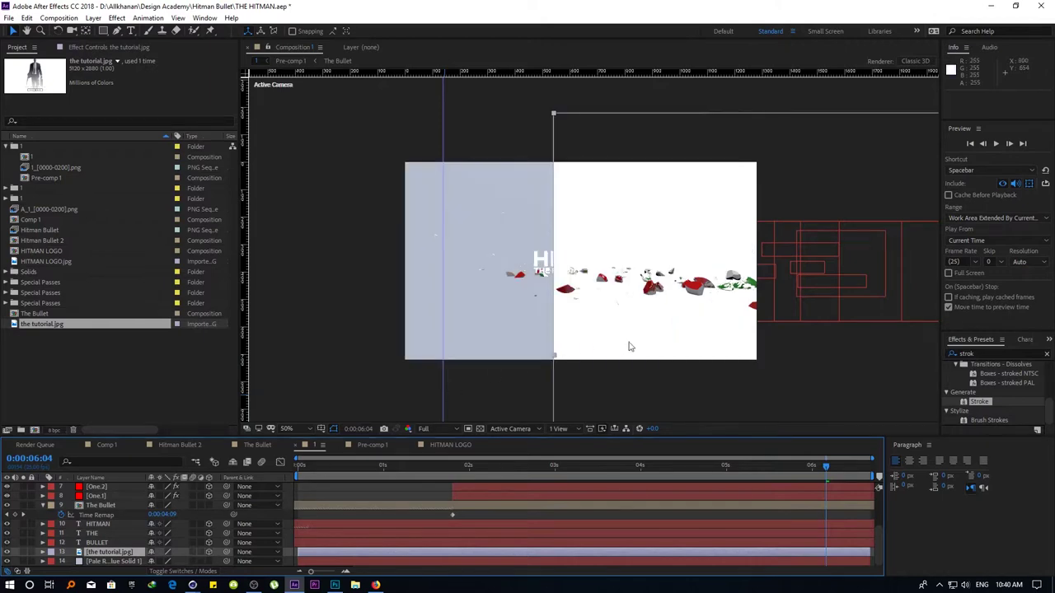
mouse_move(628, 346)
left_mouse_down()
mouse_move(444, 205)
mouse_move(348, 166)
left_mouse_up()
mouse_move(511, 253)
left_mouse_down()
mouse_move(525, 253)
mouse_move(569, 349)
left_mouse_up()
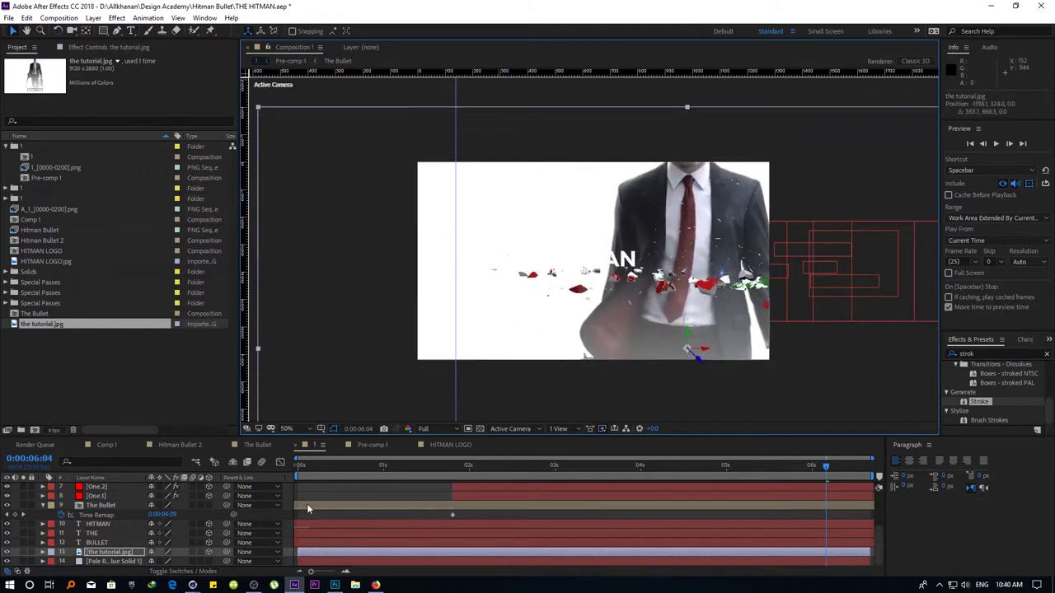
Push the Hitman photo far back behind the title using its Position value
key("space")
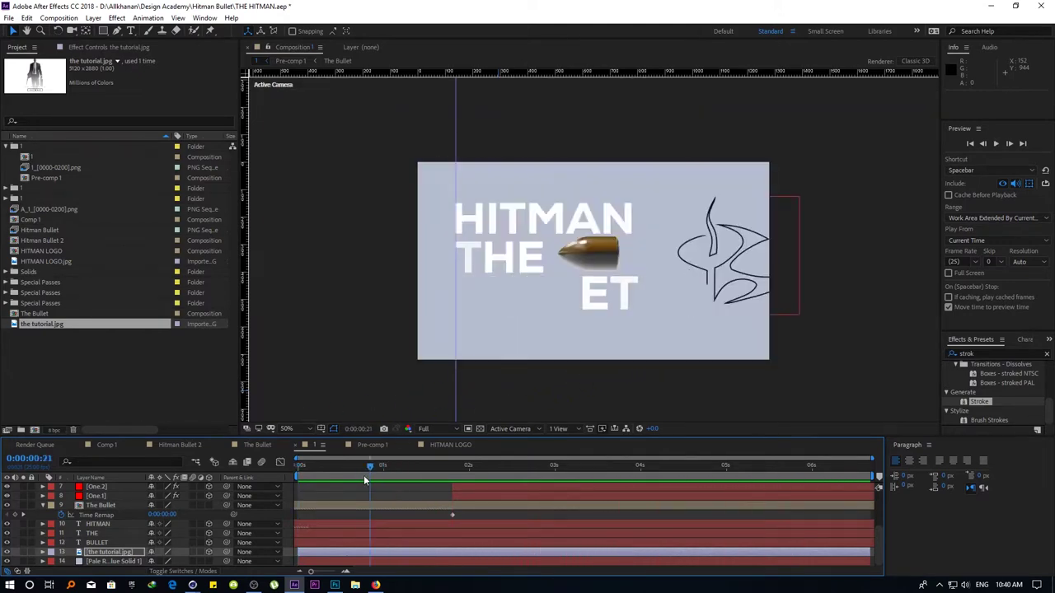
left_click(589, 466)
left_click_drag(615, 465, 727, 465)
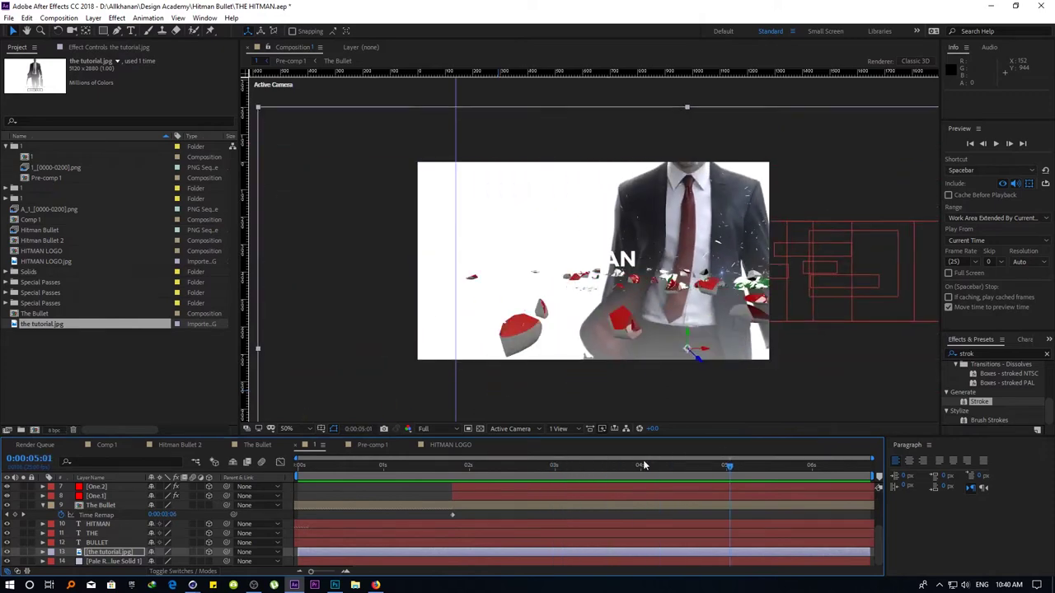
key("p")
mouse_move(188, 562)
left_mouse_down()
mouse_move(647, 305)
mouse_move(276, 258)
mouse_move(526, 247)
left_mouse_up()
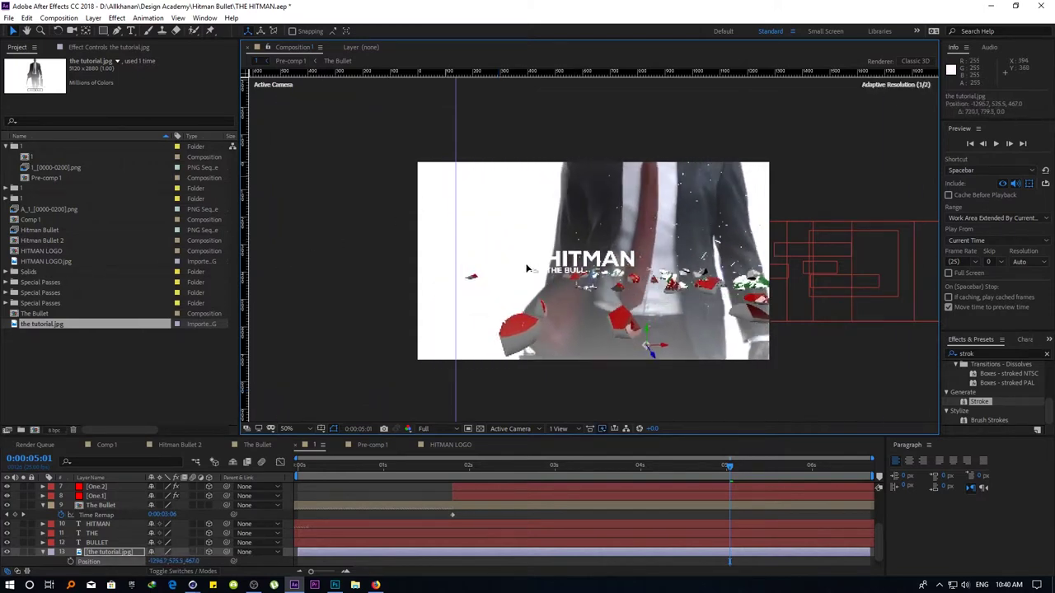
left_click_drag(526, 248, 522, 294)
Preview the animation with the new backdrop, stopping at frame 0:00:05:18
key("space")
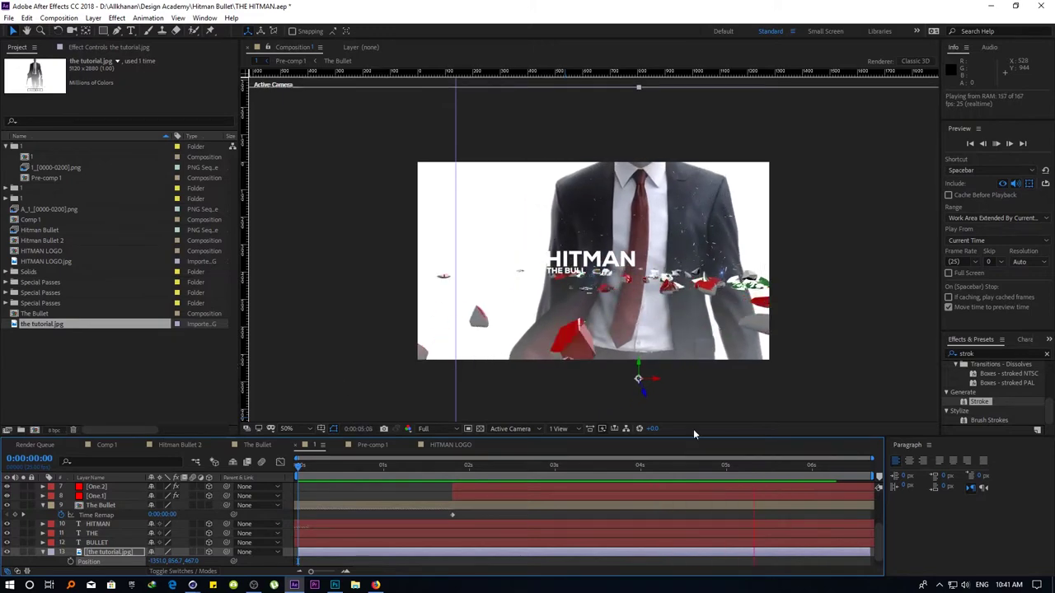
left_click_drag(733, 473, 646, 471)
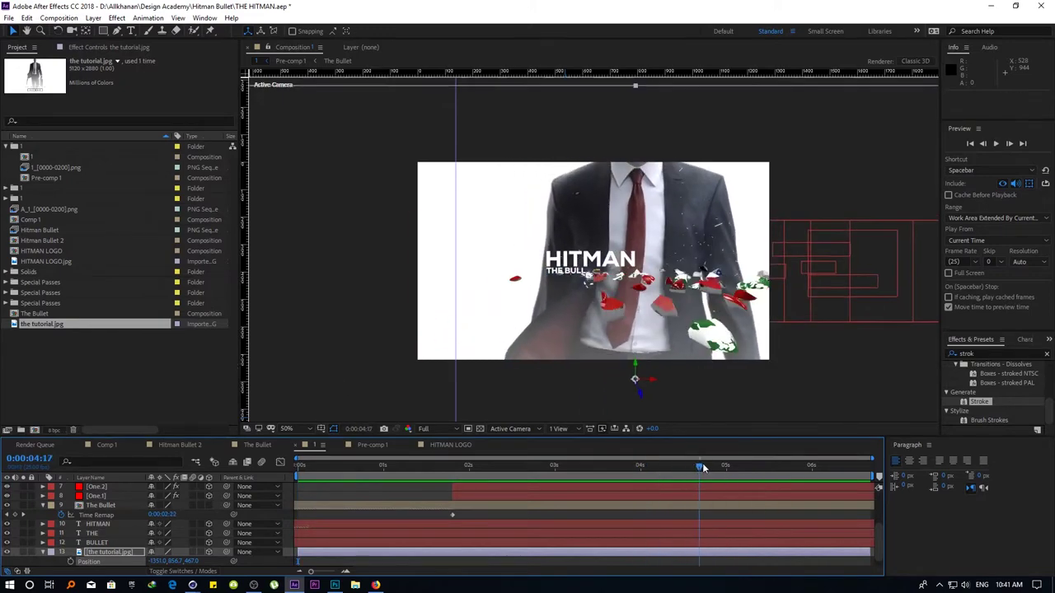
key("space")
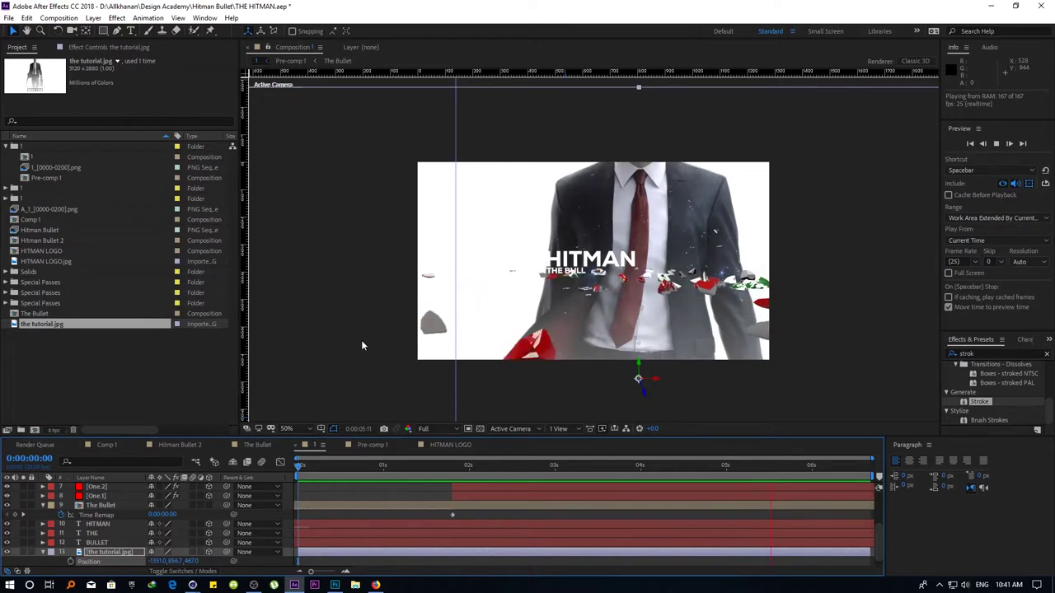
key("space")
left_click_drag(752, 453, 787, 451)
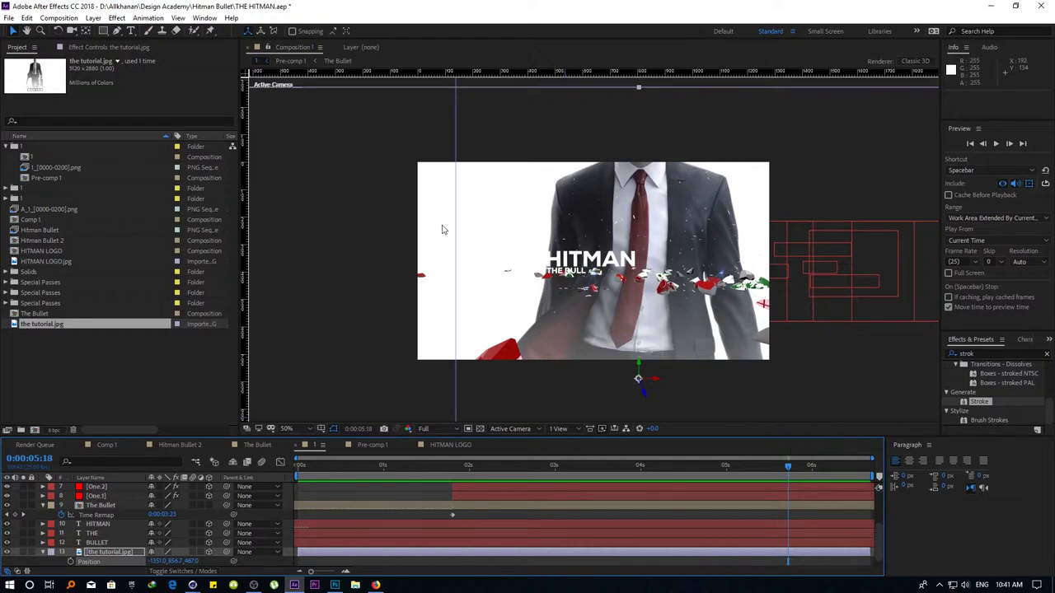
Import Wood.jpg and add it as the top layer of the composition
double_click(164, 375)
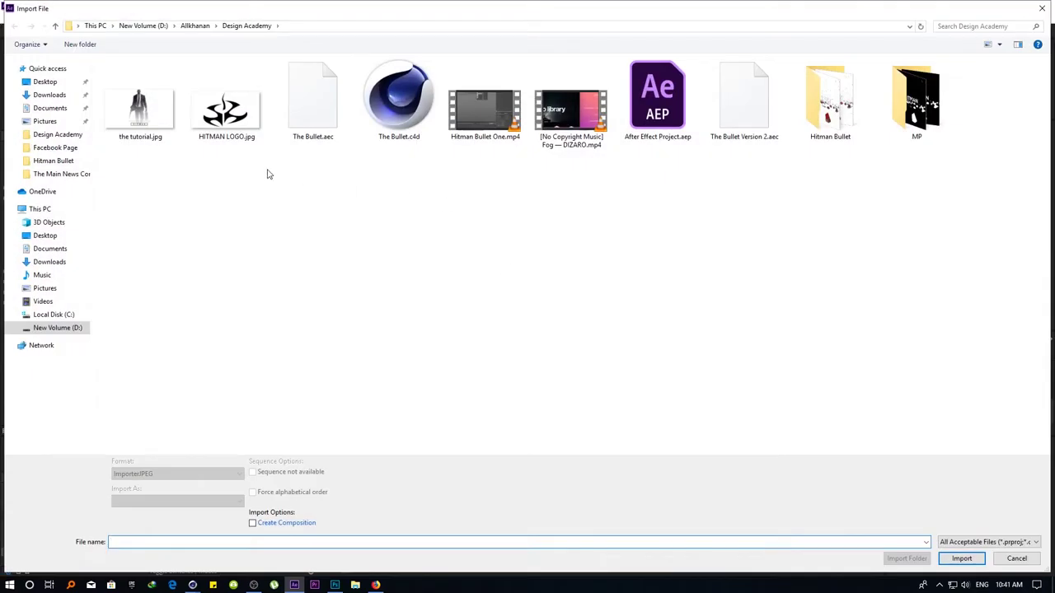
scroll(360, 265, "up", 1, "ctrl")
left_click(45, 82)
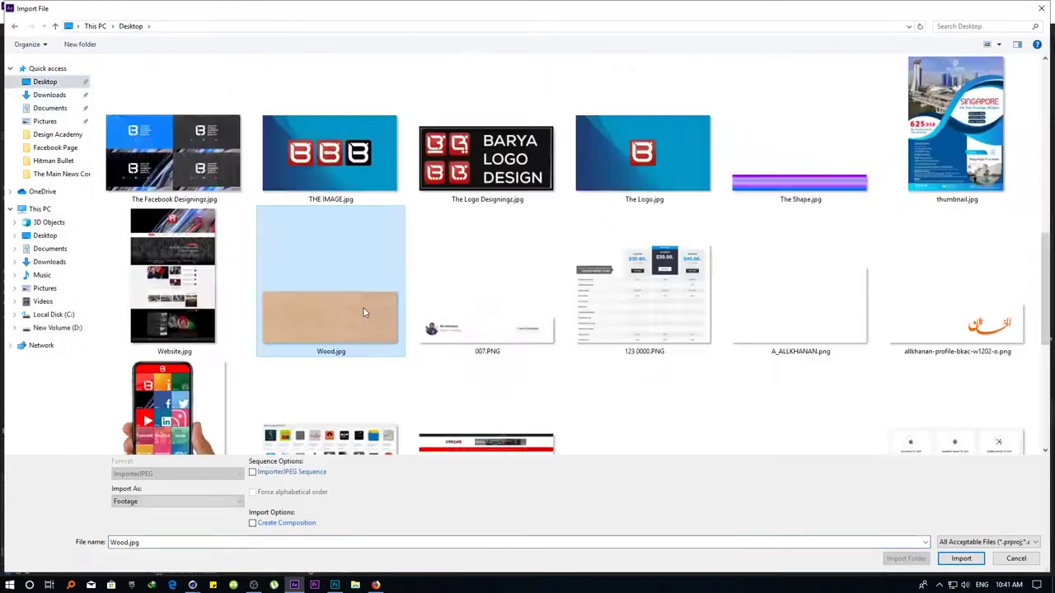
double_click(365, 311)
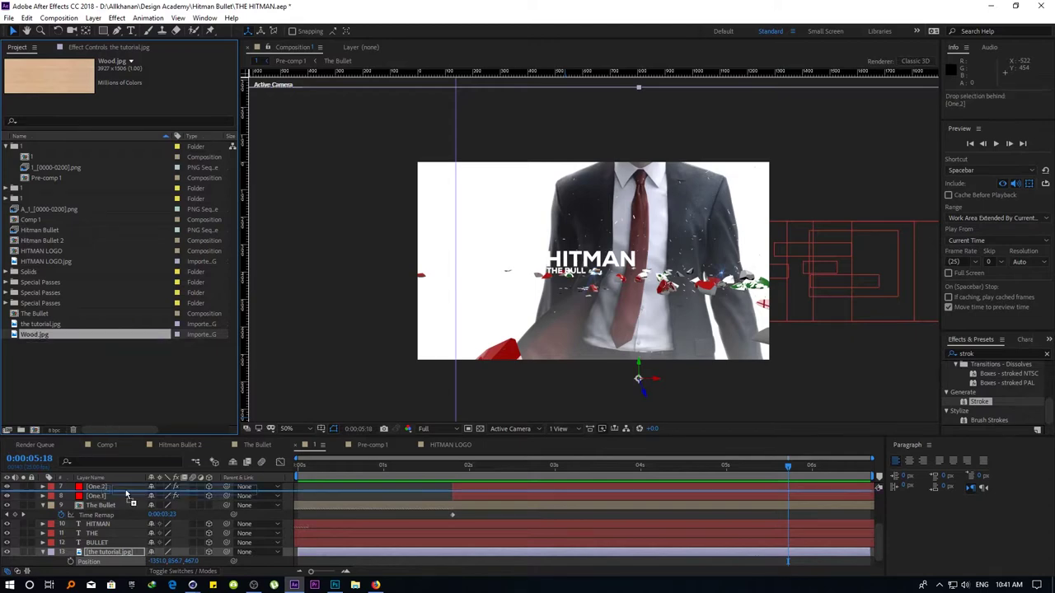
left_click_drag(34, 335, 126, 488)
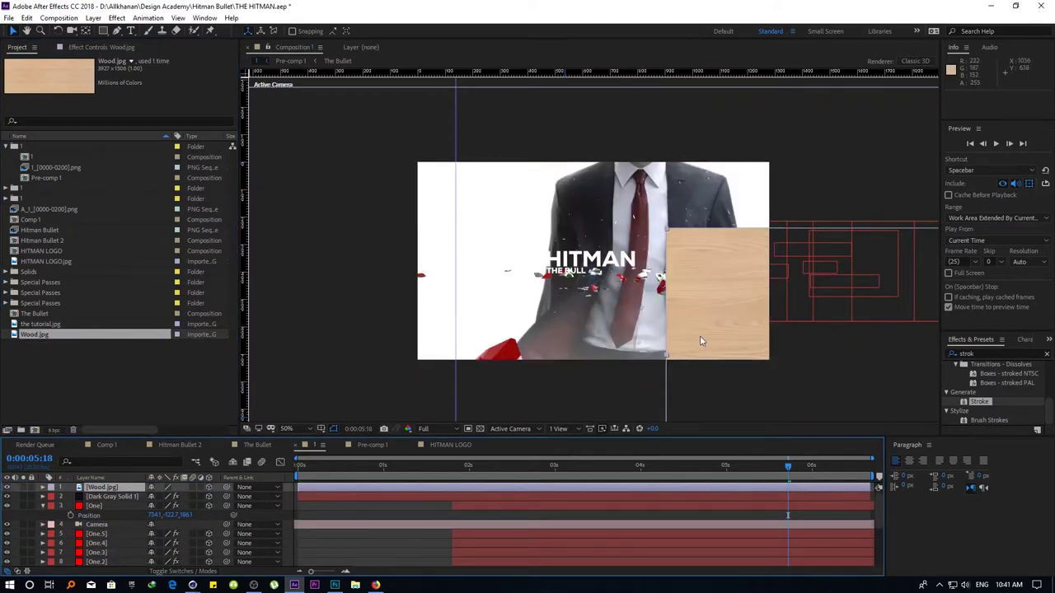
Rotate the wood plane to 270° to lie flat and lower it beneath the title
left_click(374, 255)
left_click_drag(374, 255, 358, 255)
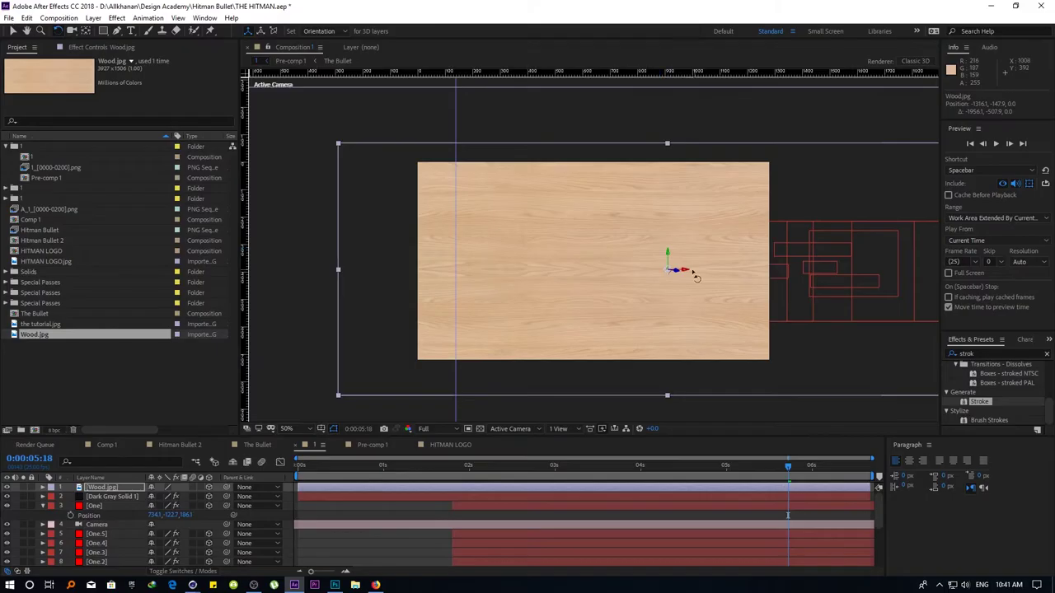
left_click_drag(689, 258, 688, 252)
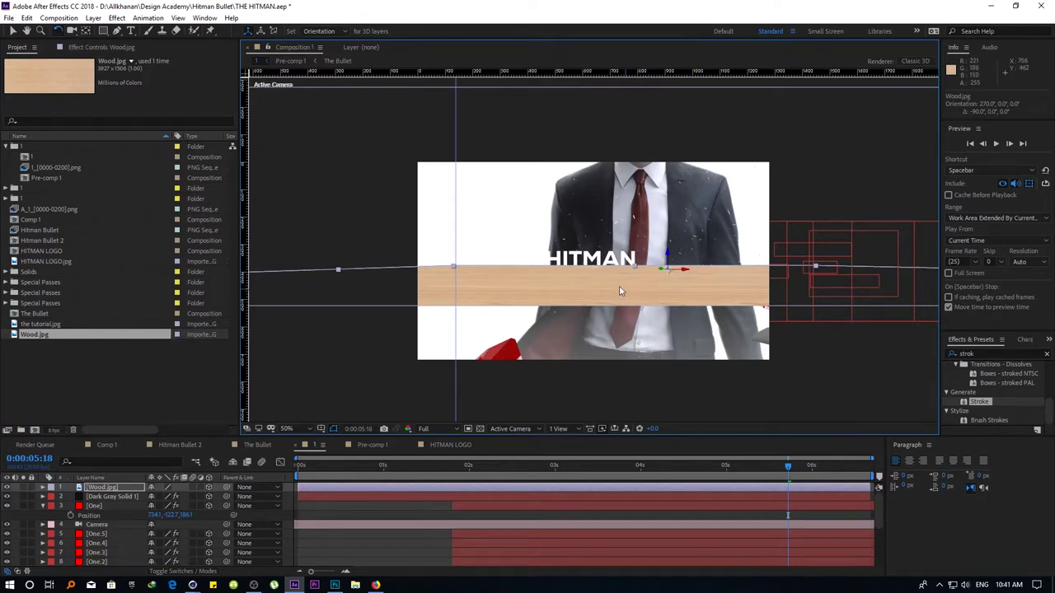
key("v")
left_click_drag(621, 291, 401, 353)
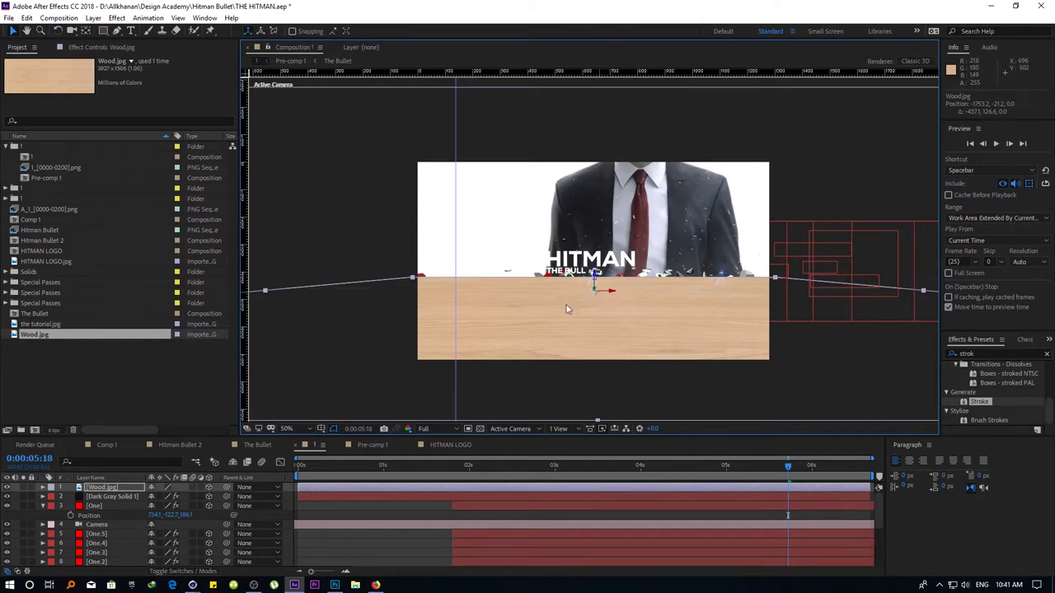
Apply a Curves effect to the Wood.jpg layer and warm up its tone
left_click(116, 17)
mouse_move(151, 96)
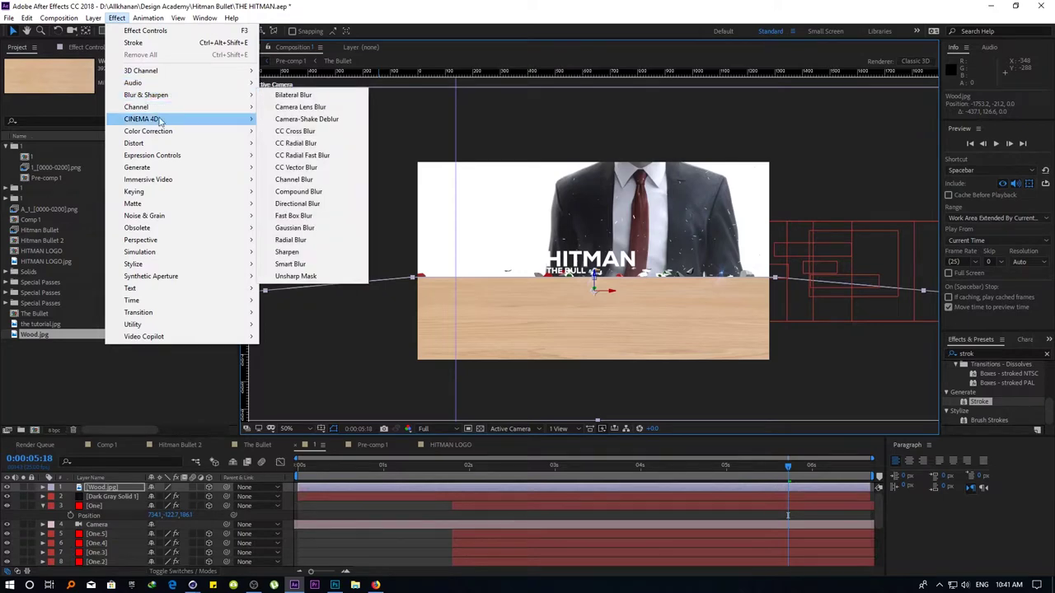
mouse_move(168, 131)
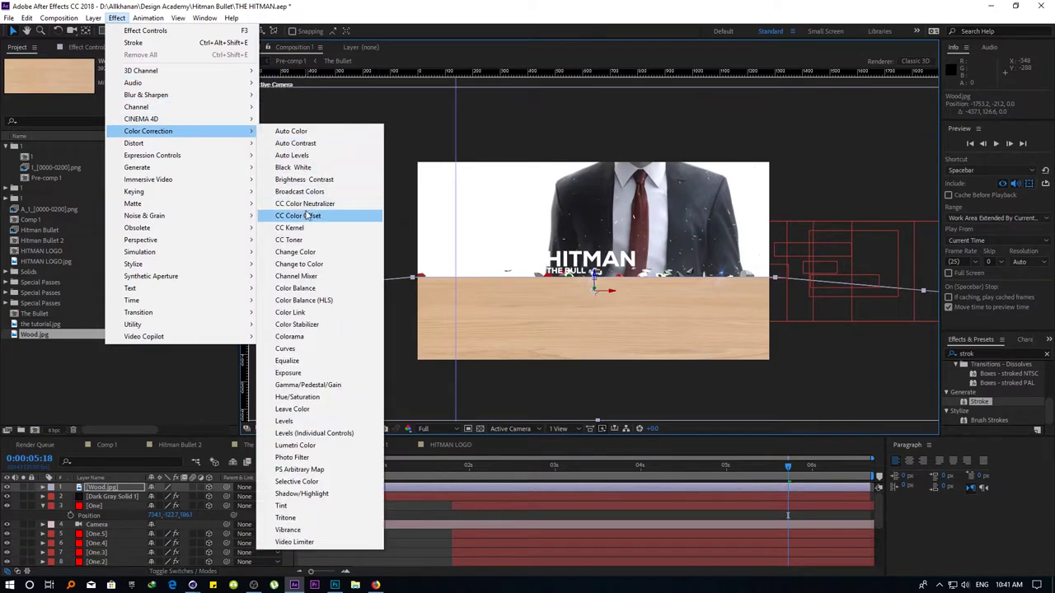
left_click(306, 349)
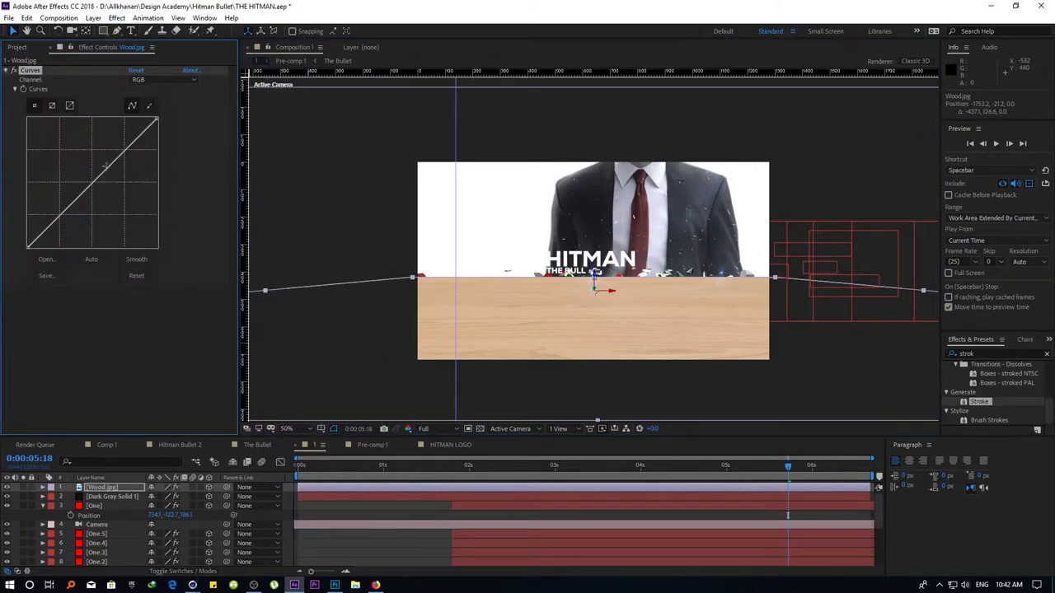
mouse_move(105, 174)
left_mouse_down()
mouse_move(128, 195)
mouse_move(137, 168)
left_mouse_up()
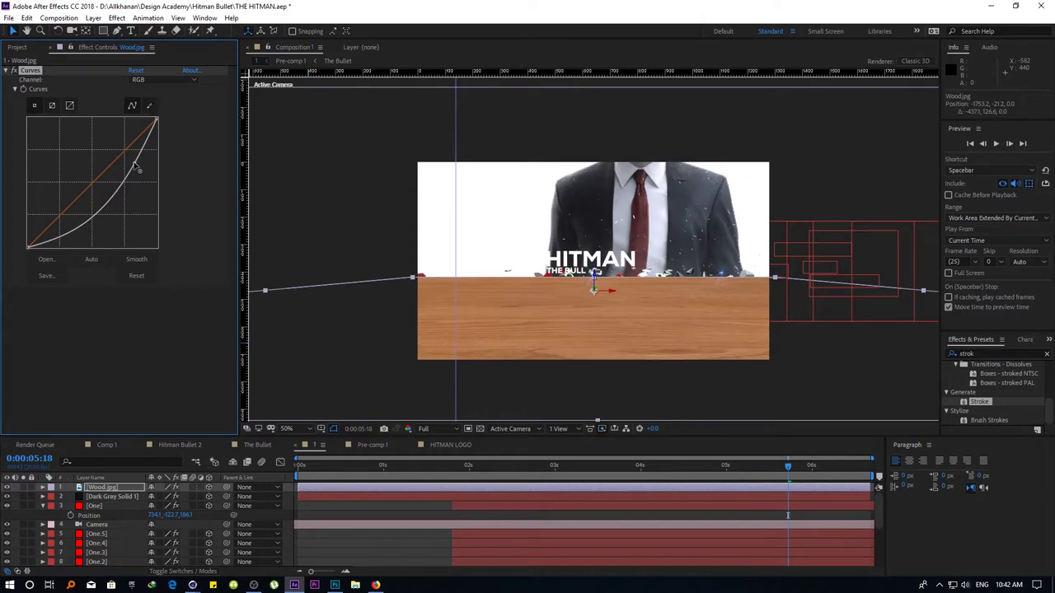
Undo the opacity and curves tweaks, then move Wood.jpg lower in the layer stack
key("t")
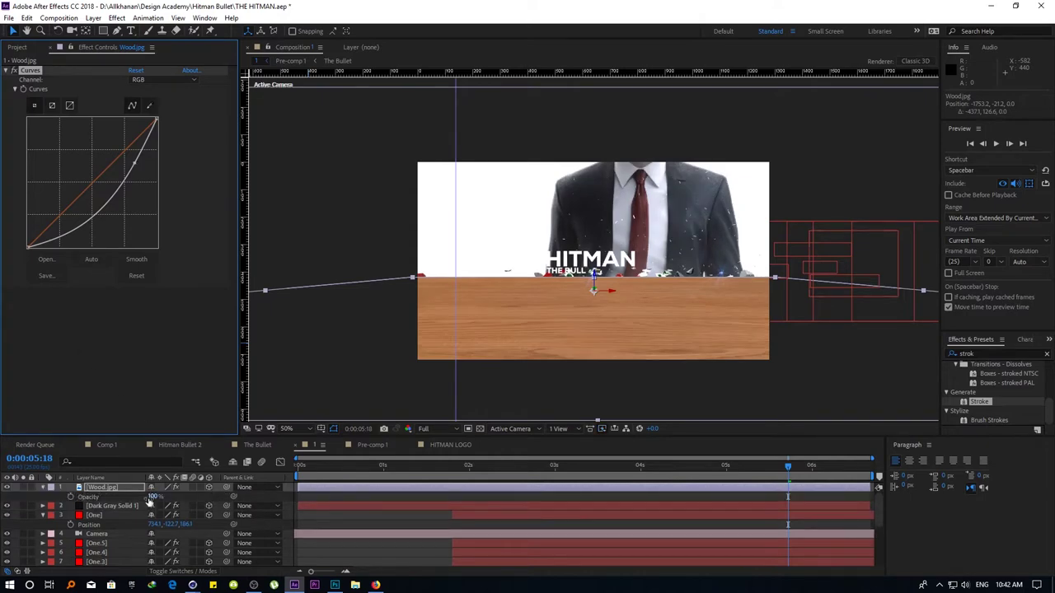
left_click_drag(152, 497, 118, 499)
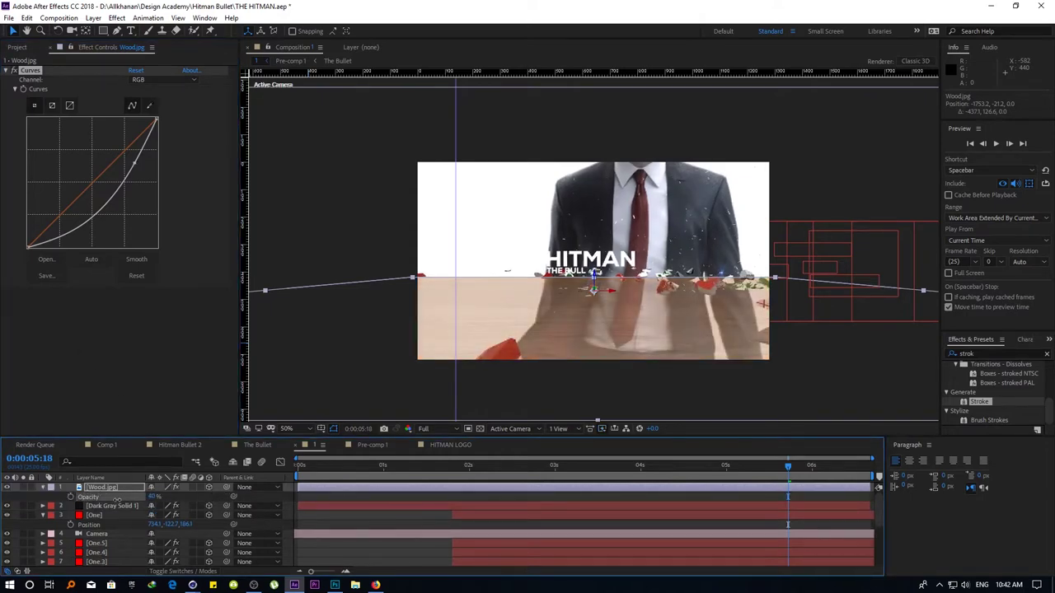
key("ctrl+z")
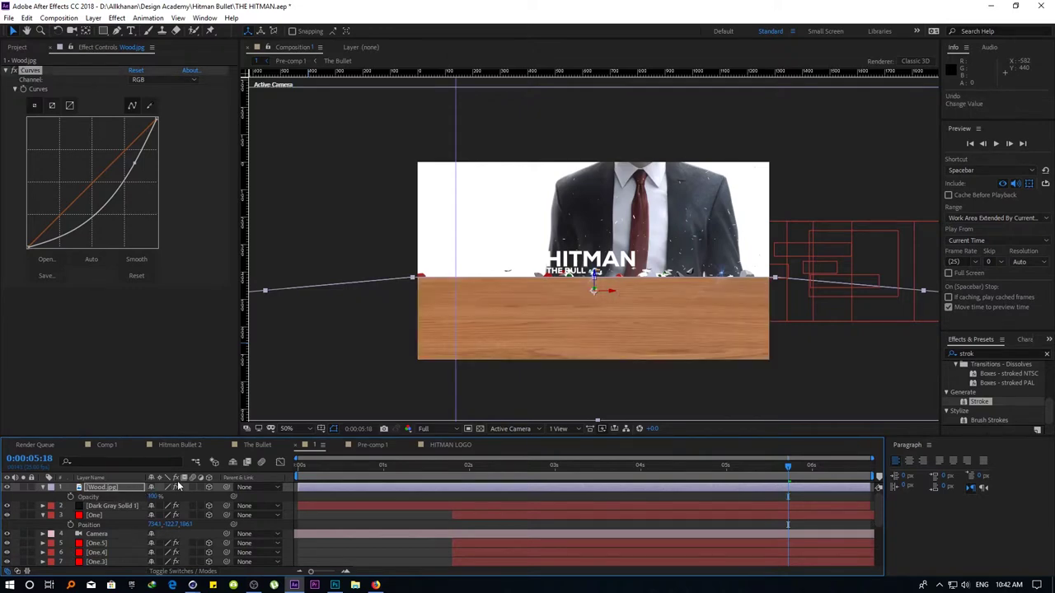
key("ctrl+z")
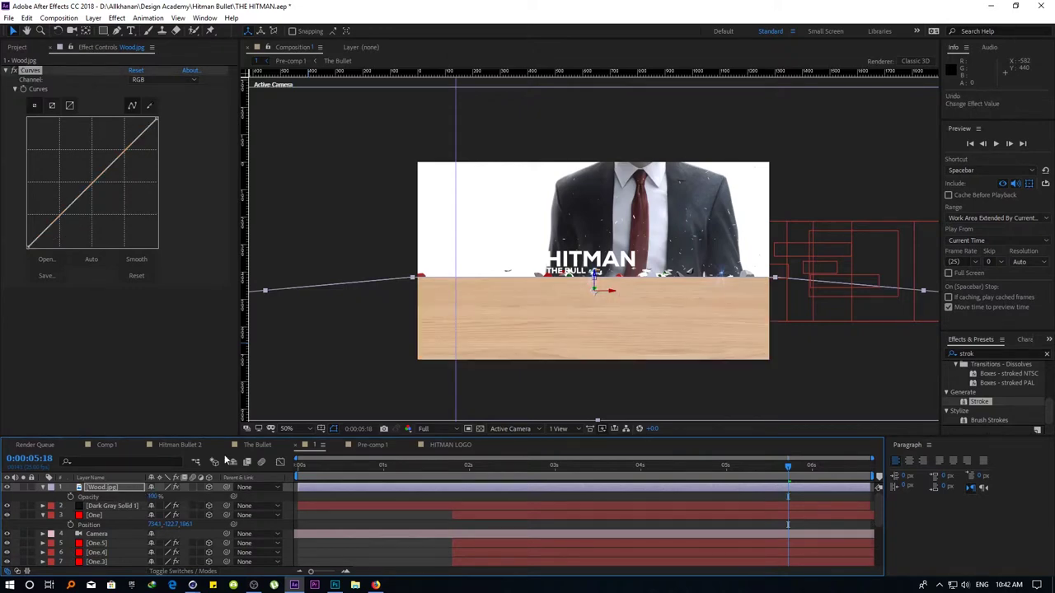
left_click_drag(109, 492, 115, 556)
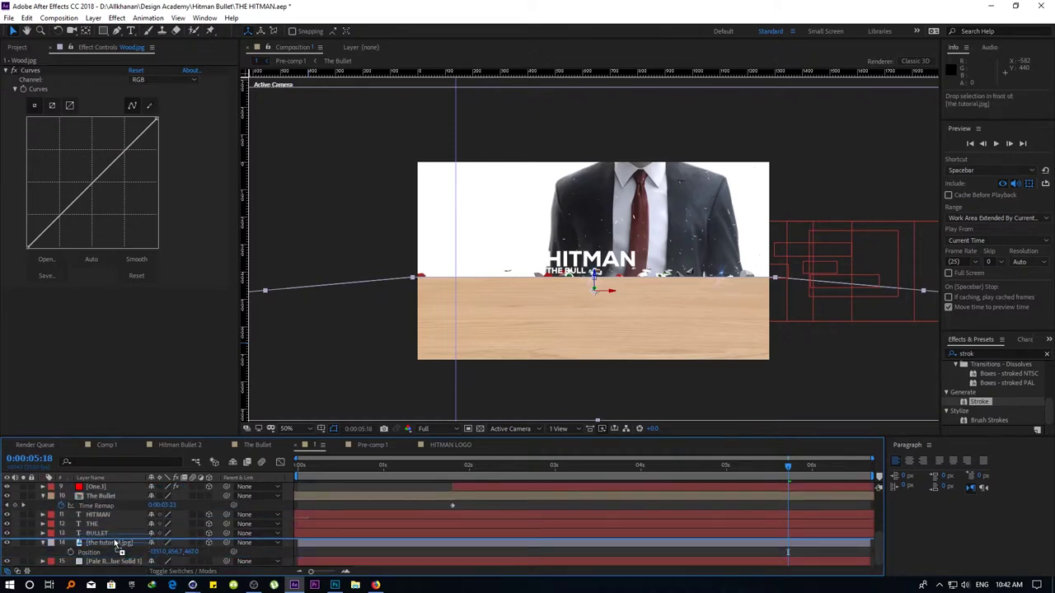
Place Wood.jpg above tutorial.jpg and desaturate it with Hue/Saturation, Master Saturation -100
left_click_drag(116, 556, 114, 539)
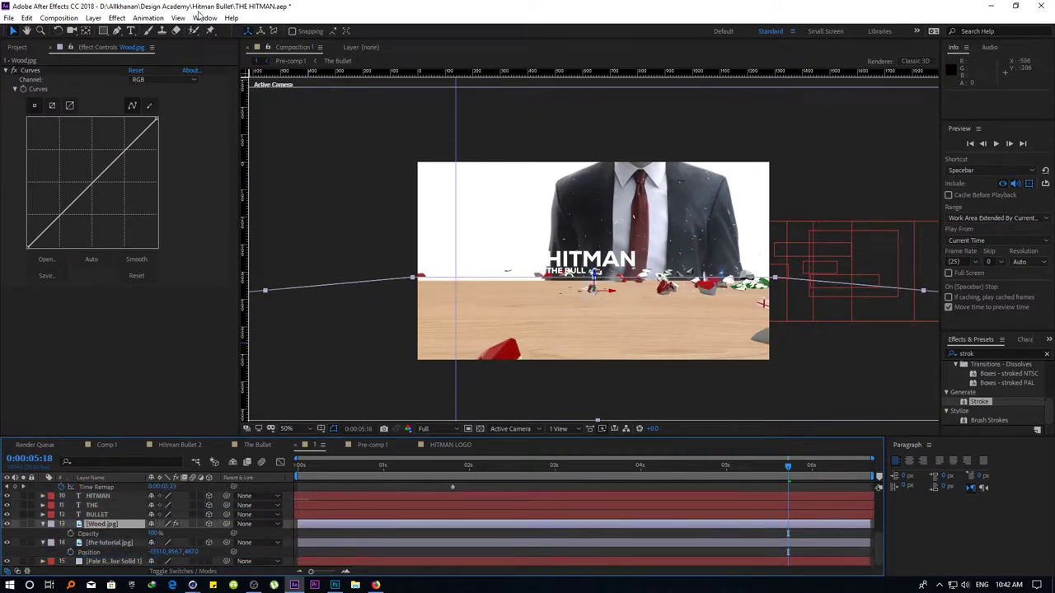
left_click(116, 18)
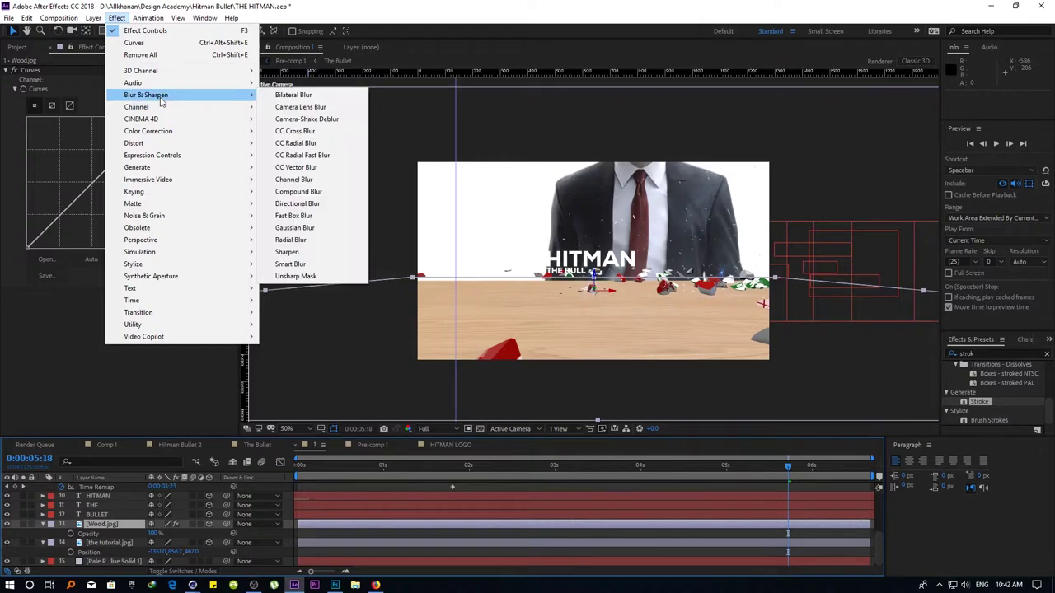
mouse_move(173, 131)
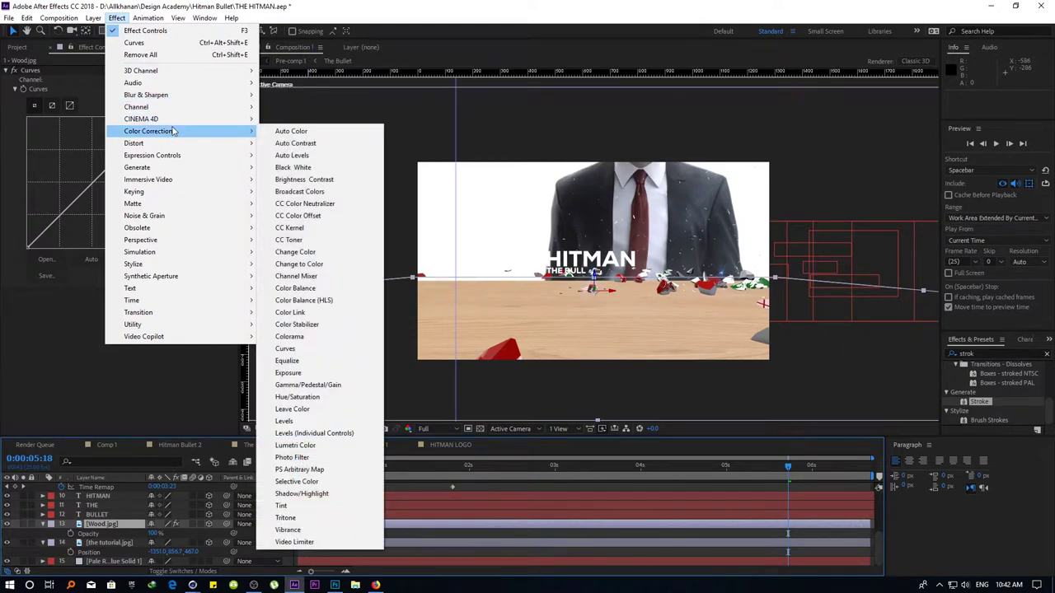
mouse_move(161, 97)
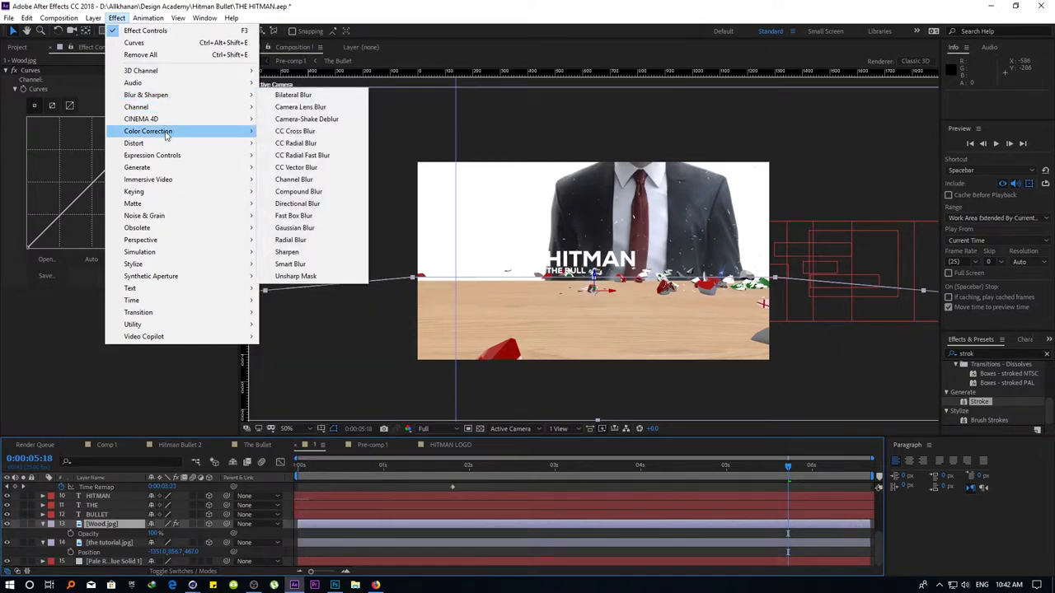
left_click(318, 398)
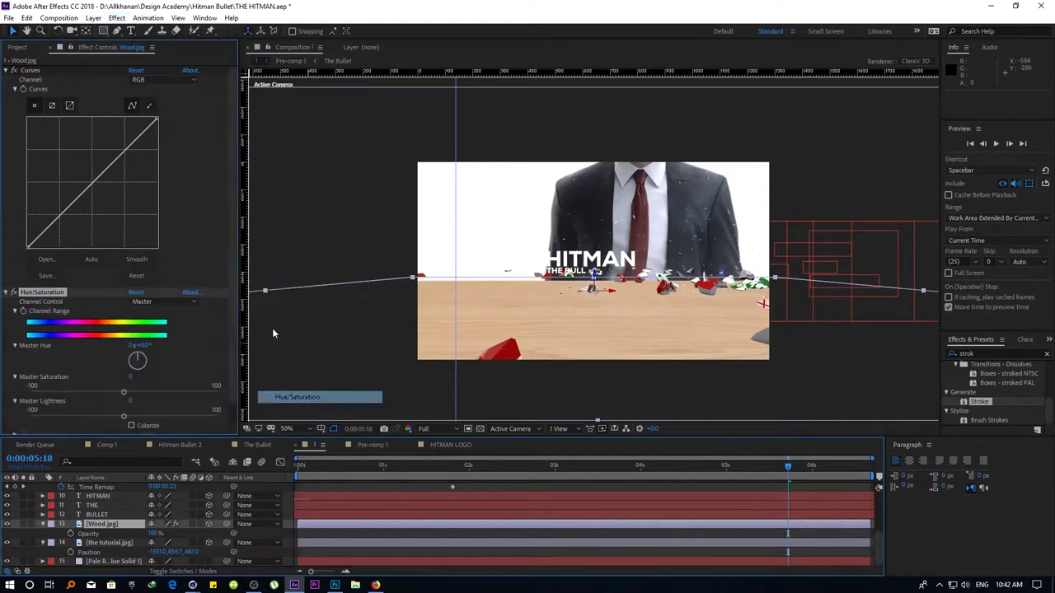
left_click_drag(80, 392, 7, 396)
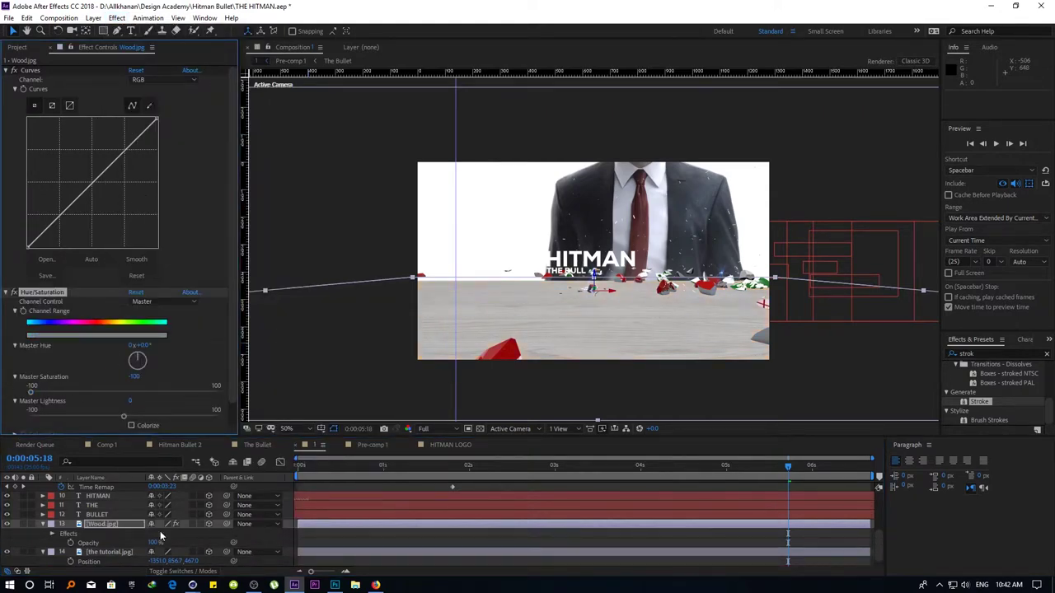
Make the wood floor partly transparent, view at full size, and pick the Rounded Rectangle tool
key("u")
key("t")
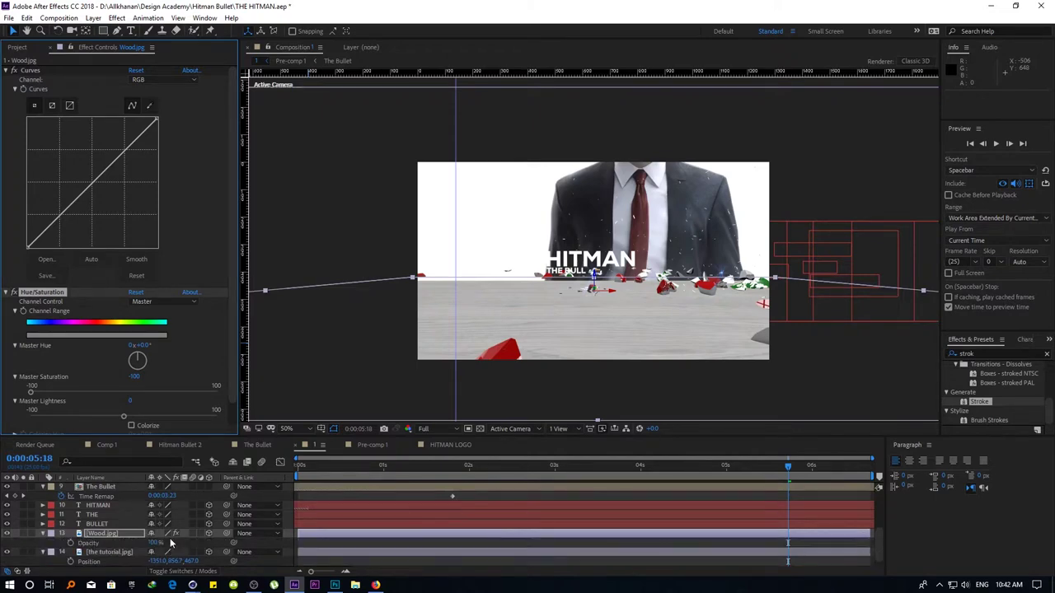
left_click_drag(170, 542, 171, 542)
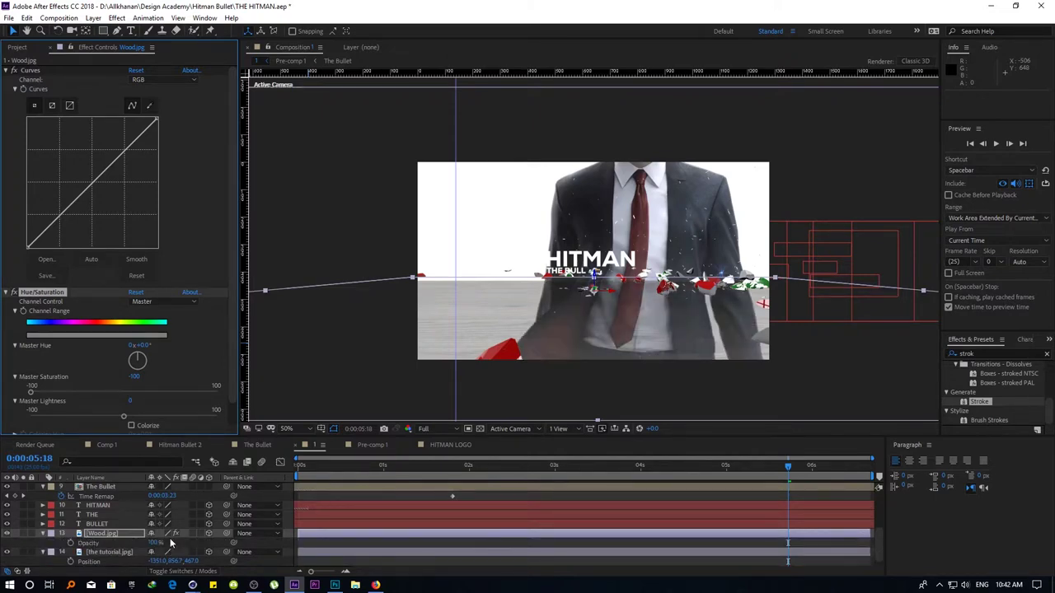
left_click(355, 205)
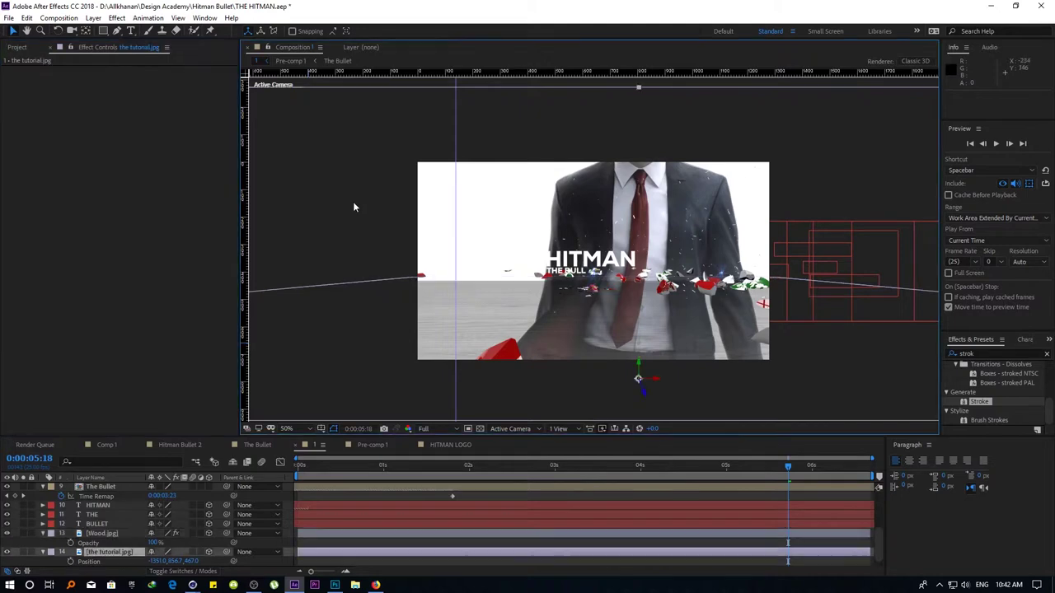
key("period")
left_click_drag(101, 33, 123, 48)
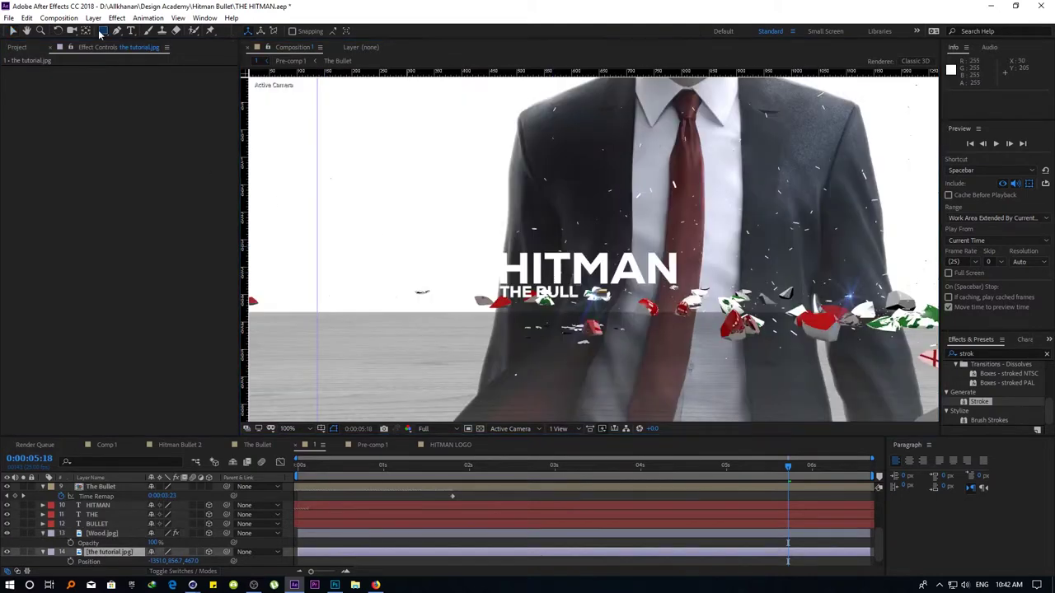
Create a dark gray solid, mask a rounded rectangle around the HITMAN title, and apply Stroke
key("ctrl+y")
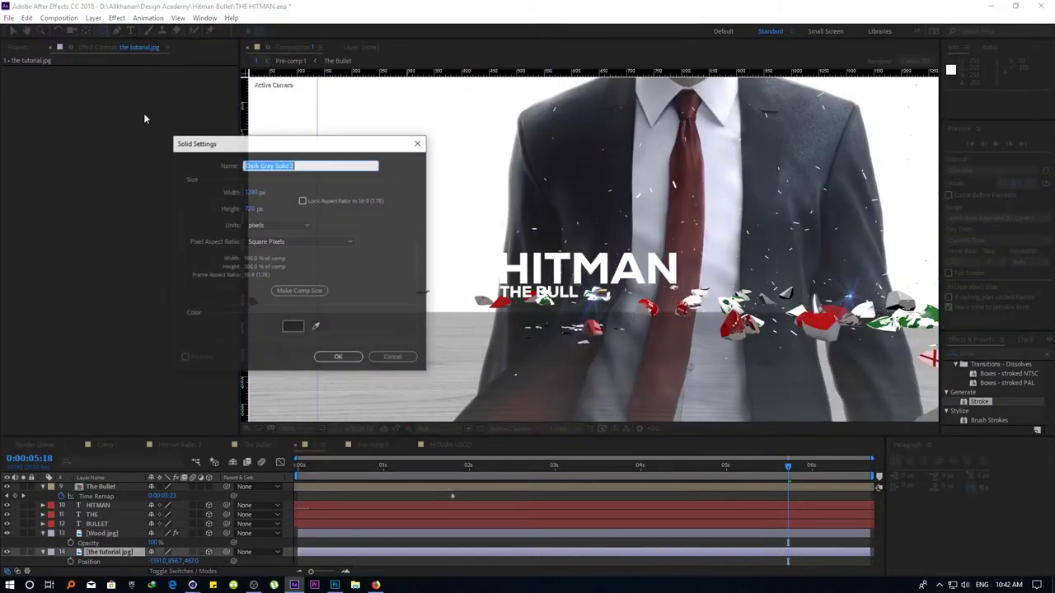
key("Return")
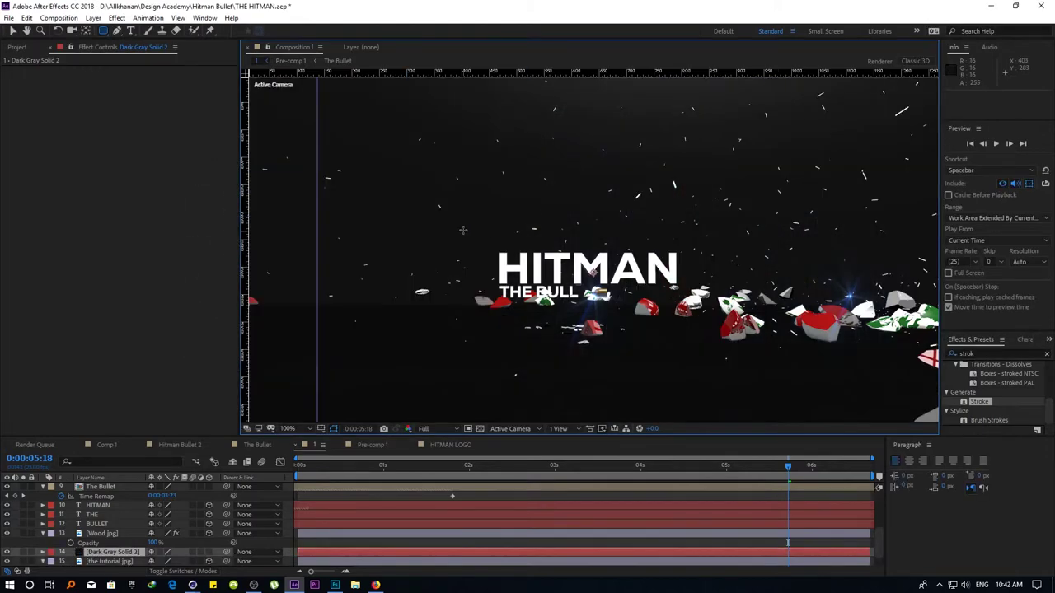
left_click_drag(454, 227, 710, 309)
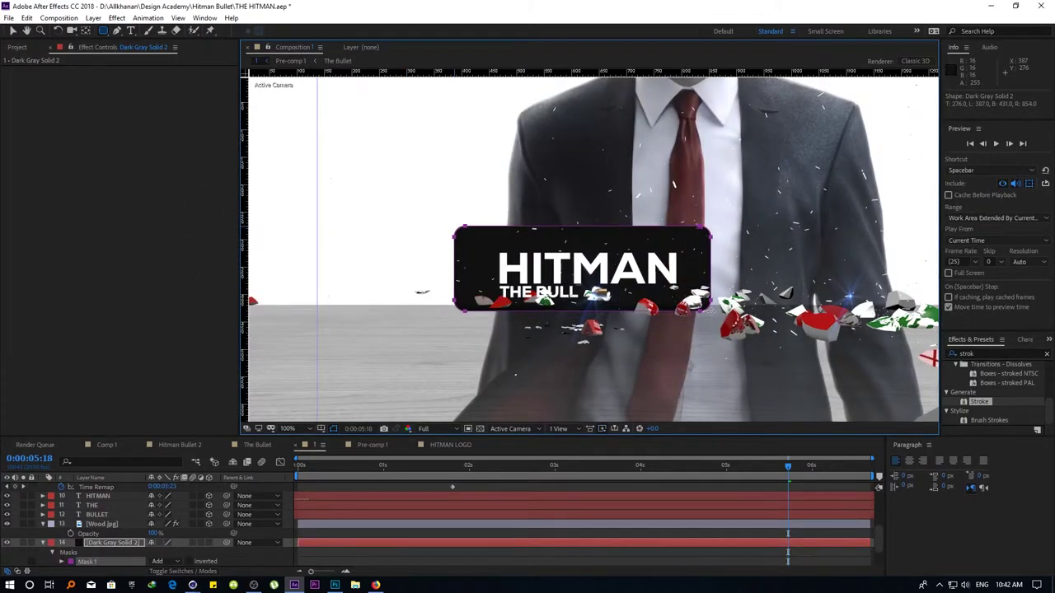
left_click_drag(111, 542, 102, 537)
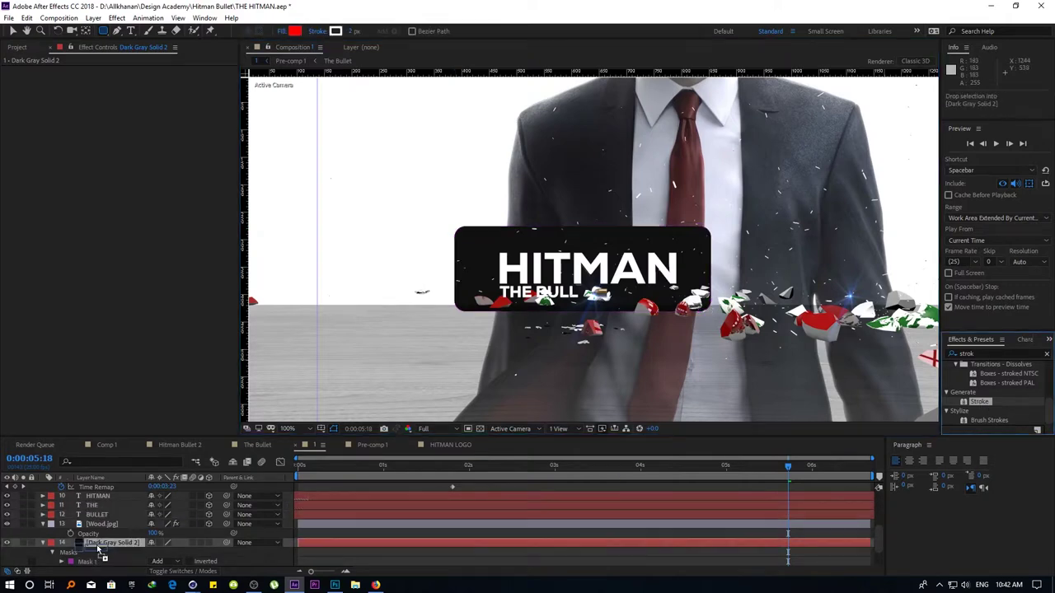
left_click(102, 538)
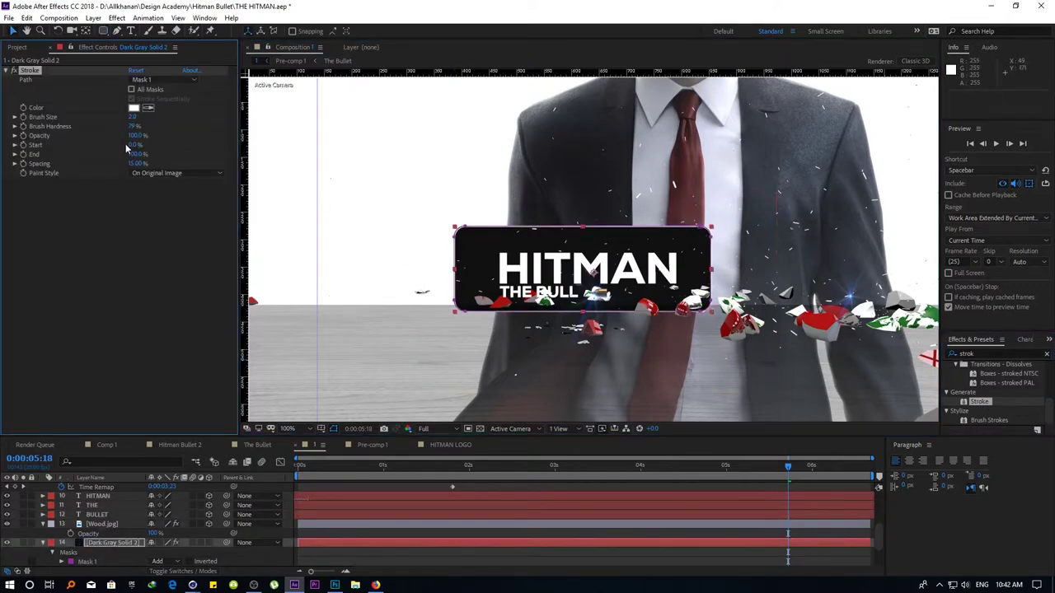
Set the Stroke's Paint Style to Reveal Original Image
left_click(161, 174)
left_click(166, 198)
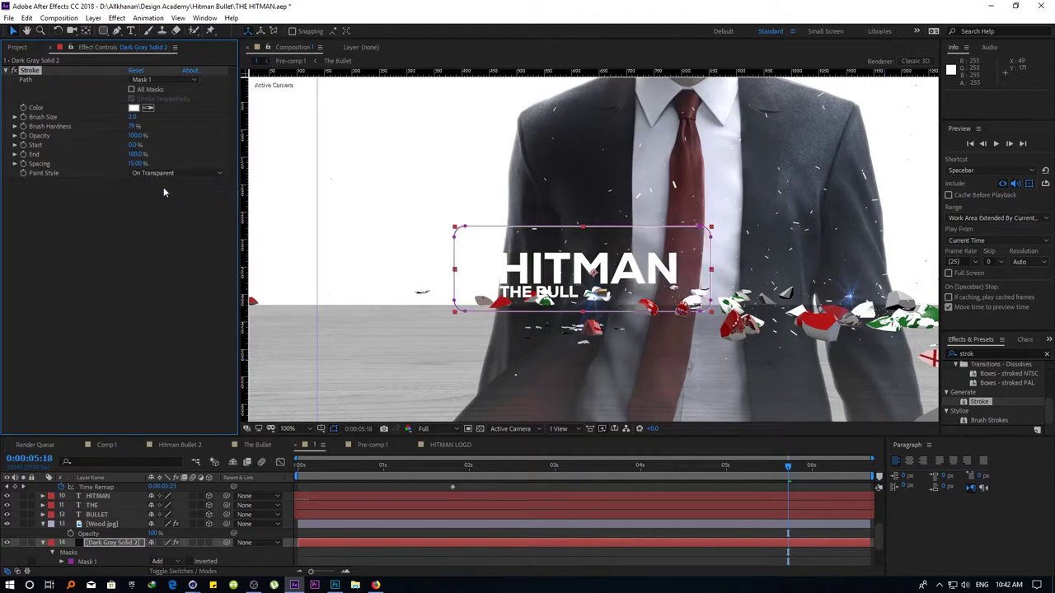
left_click(163, 175)
left_click(166, 209)
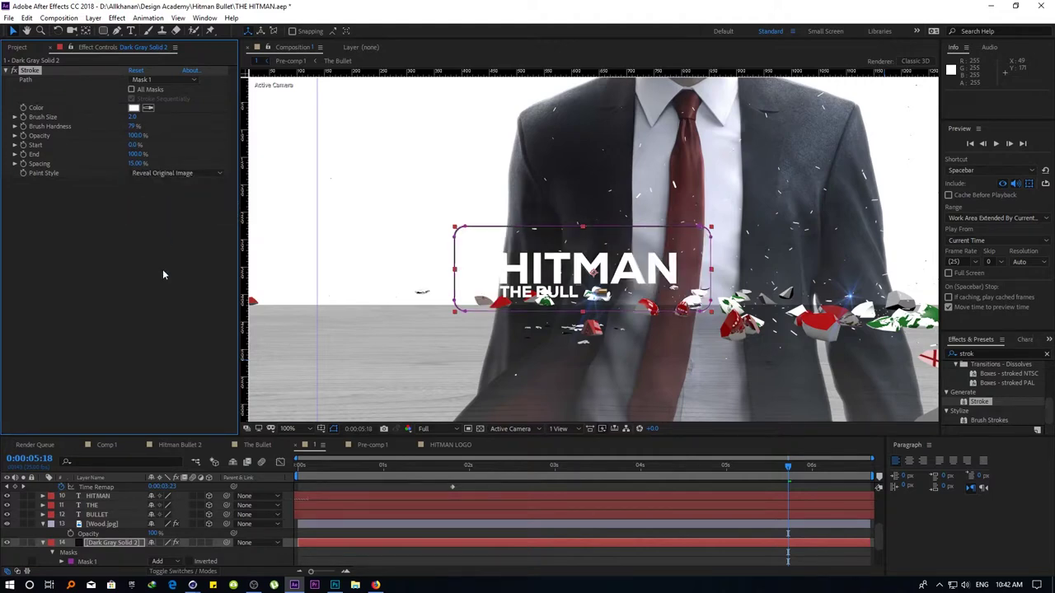
scroll(401, 198, "down", 4)
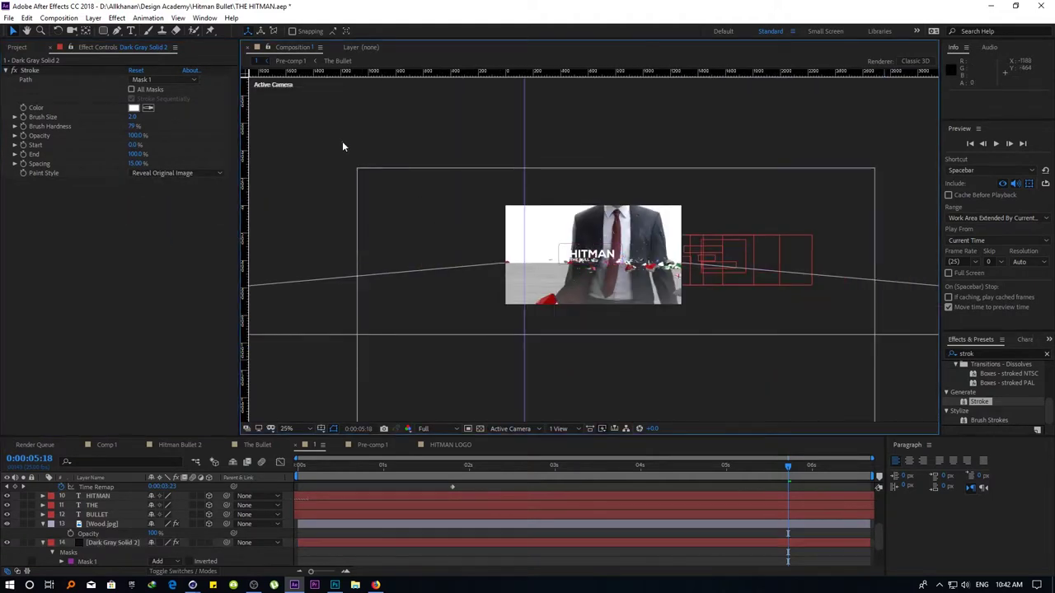
scroll(585, 261, "up", 4)
scroll(584, 260, "up", 1)
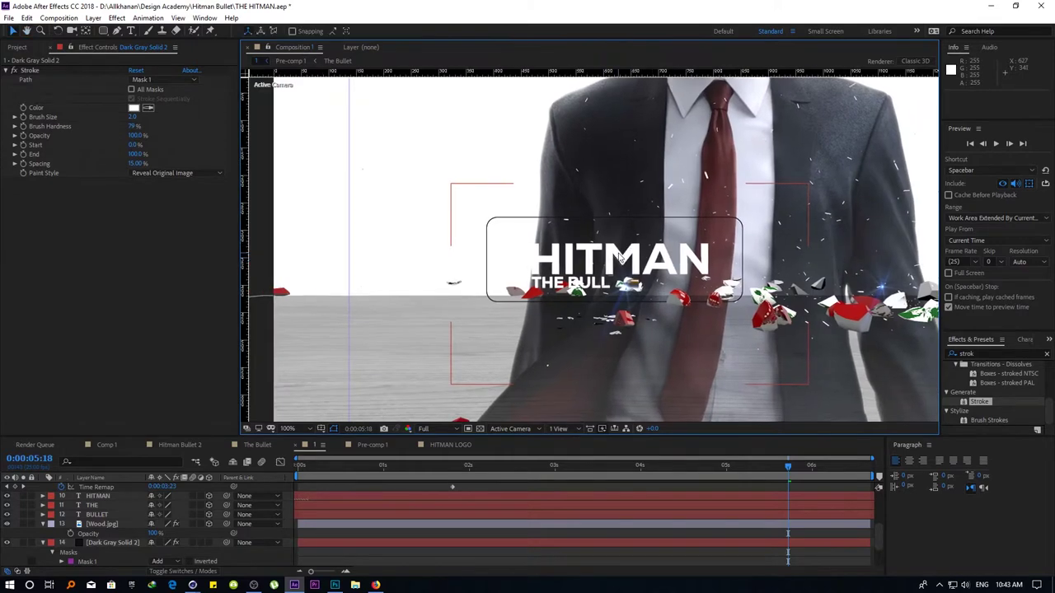
scroll(358, 219, "up", 1)
left_click(28, 72)
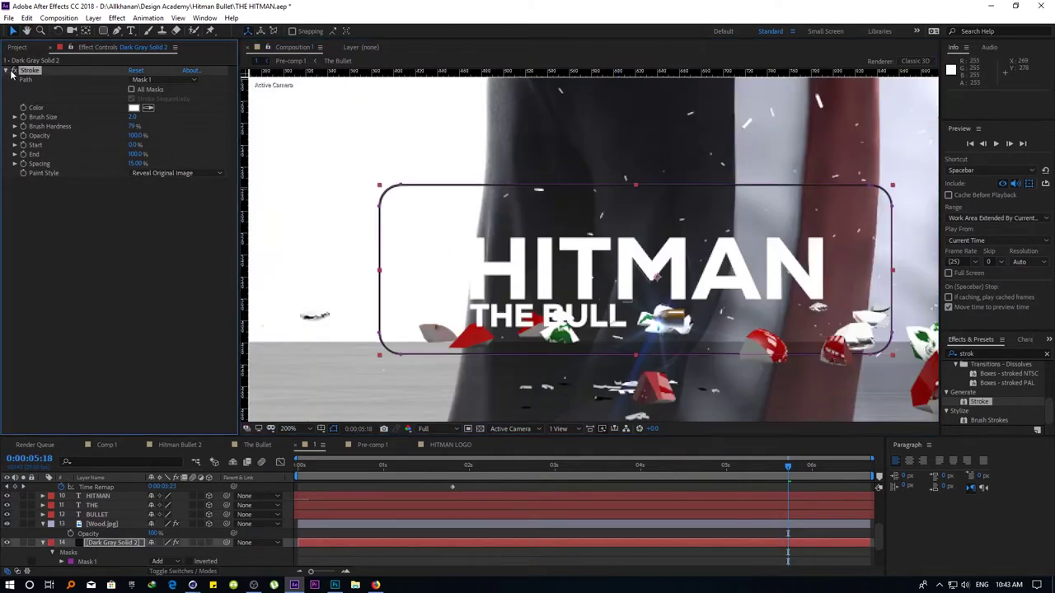
left_click(7, 72)
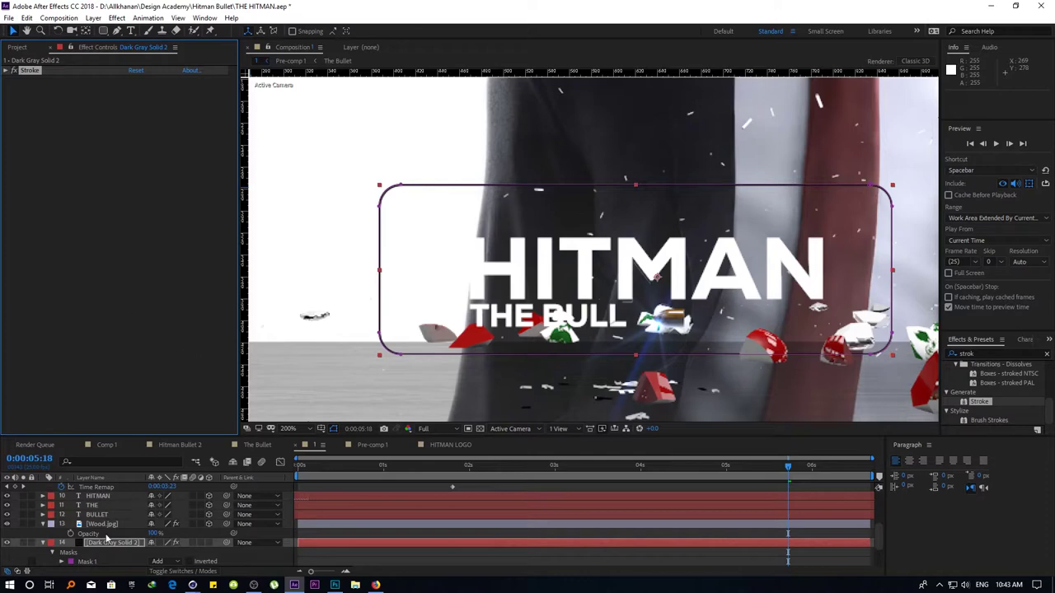
Open and close the solid's Solid Settings unchanged, then select the Stroke effect
left_click(105, 425)
left_click(93, 18)
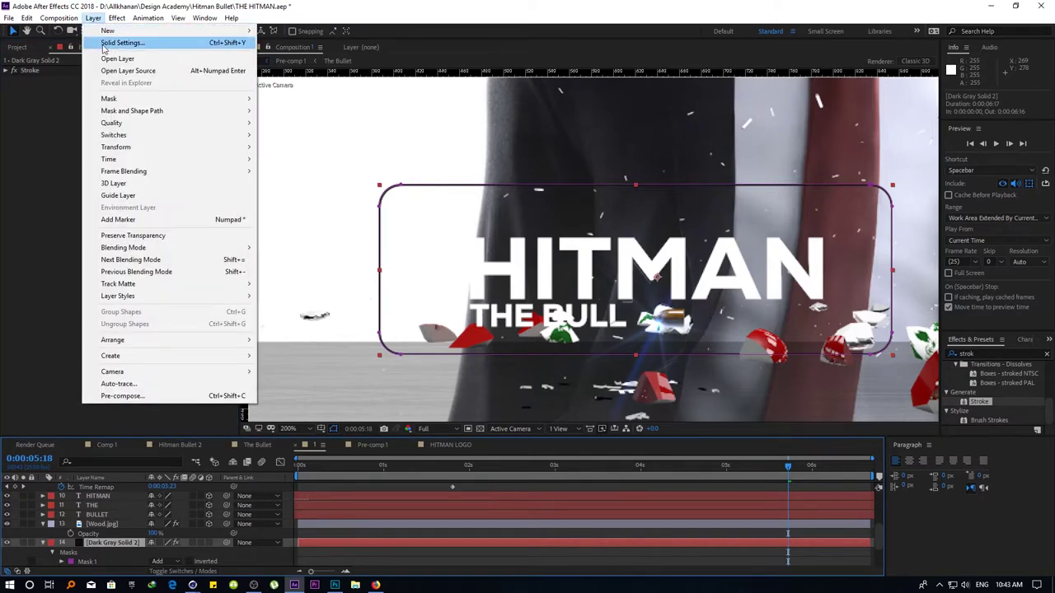
left_click(111, 25)
left_click(221, 391)
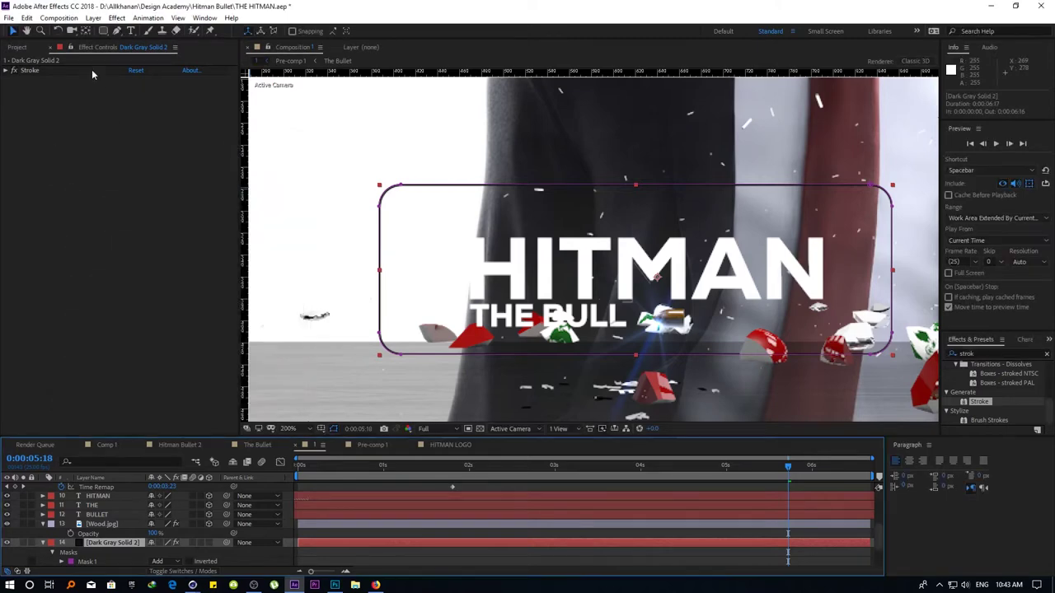
left_click(36, 72)
Change the masked solid's colour to white #FFFFFF in Solid Settings
left_click(93, 18)
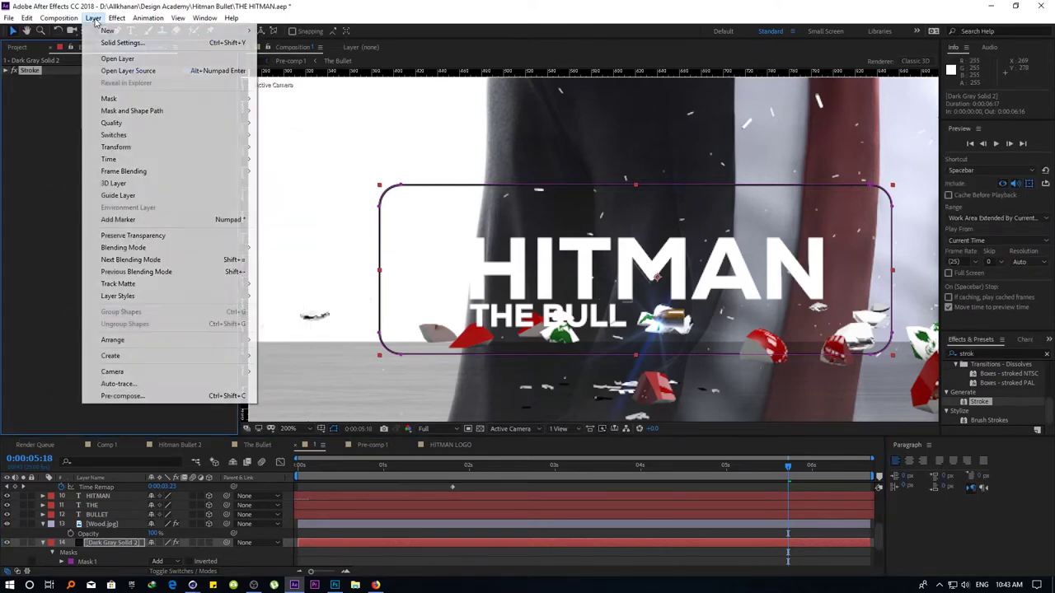
left_click(111, 40)
left_click(169, 333)
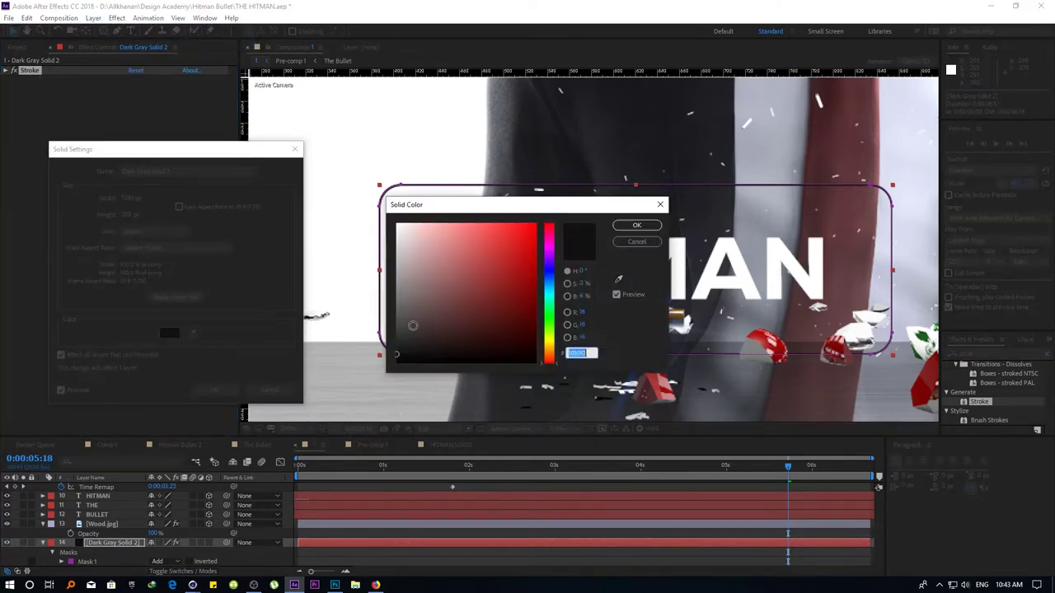
left_click_drag(429, 247, 350, 211)
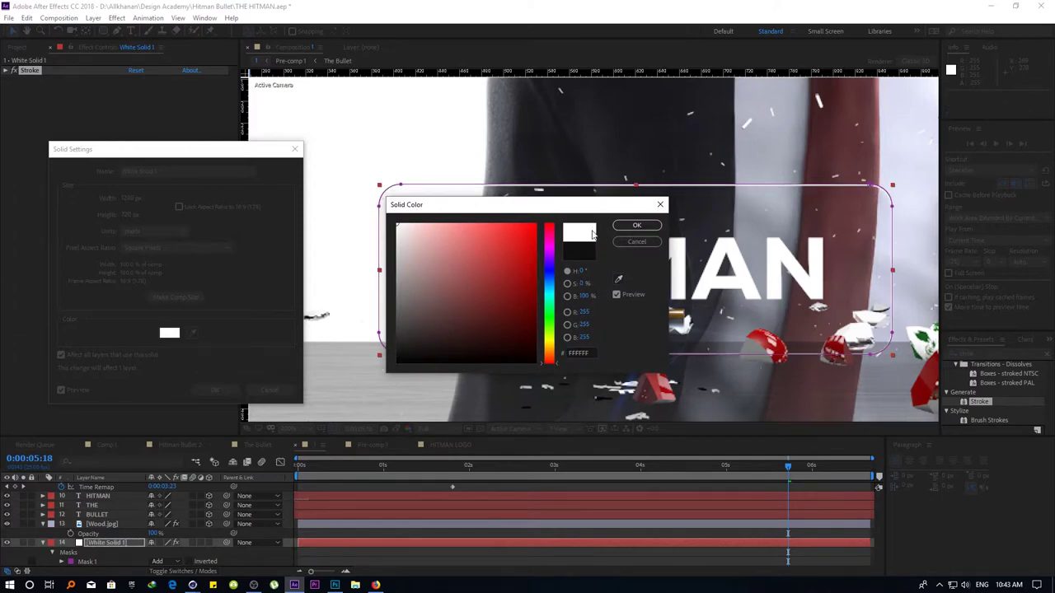
left_click(637, 225)
left_click(214, 390)
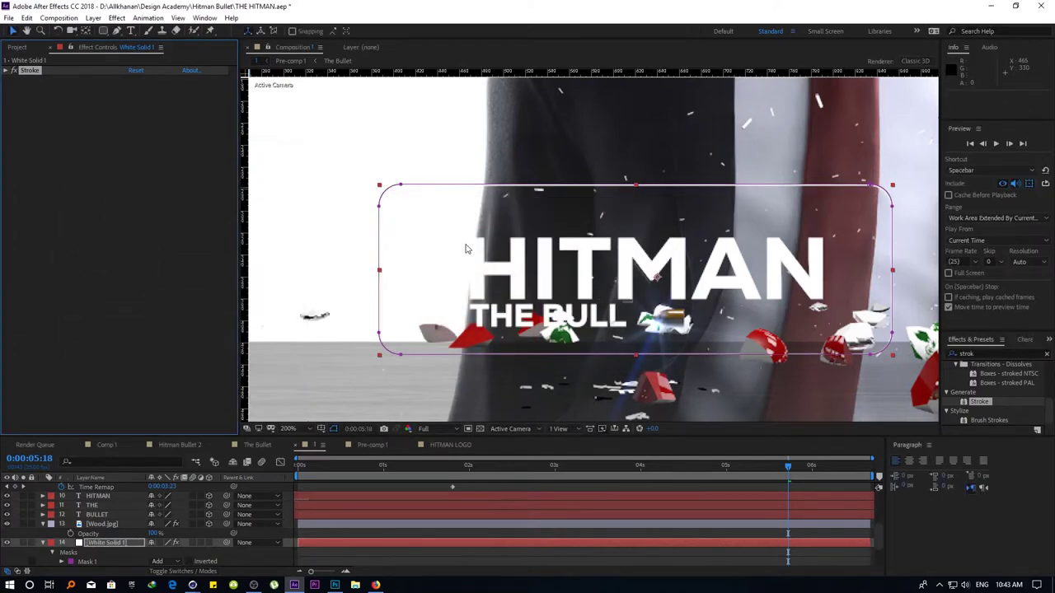
scroll(466, 249, "down", 3)
left_click(360, 173)
scroll(360, 173, "up", 3)
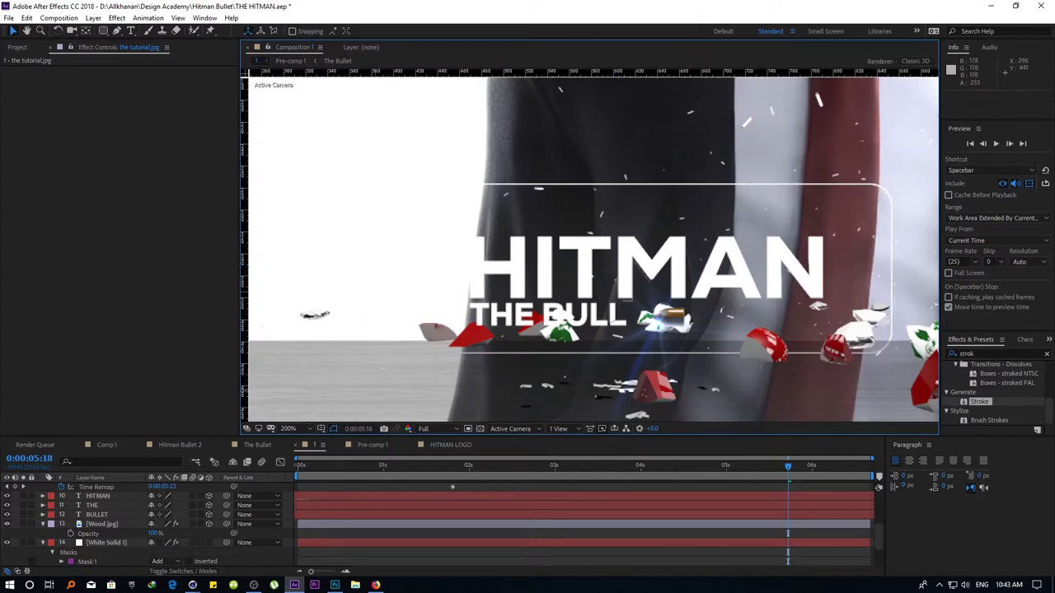
Inspect the Dark Gray Solid 1 stroke settings and the One.5 optical flare settings
scroll(105, 516, "up", 2)
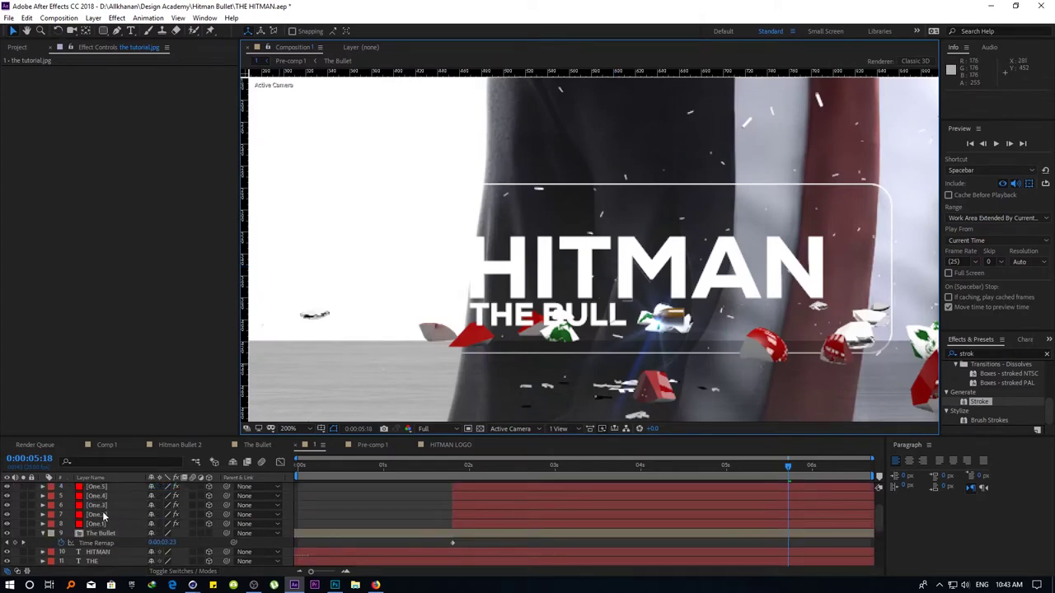
scroll(107, 536, "up", 2)
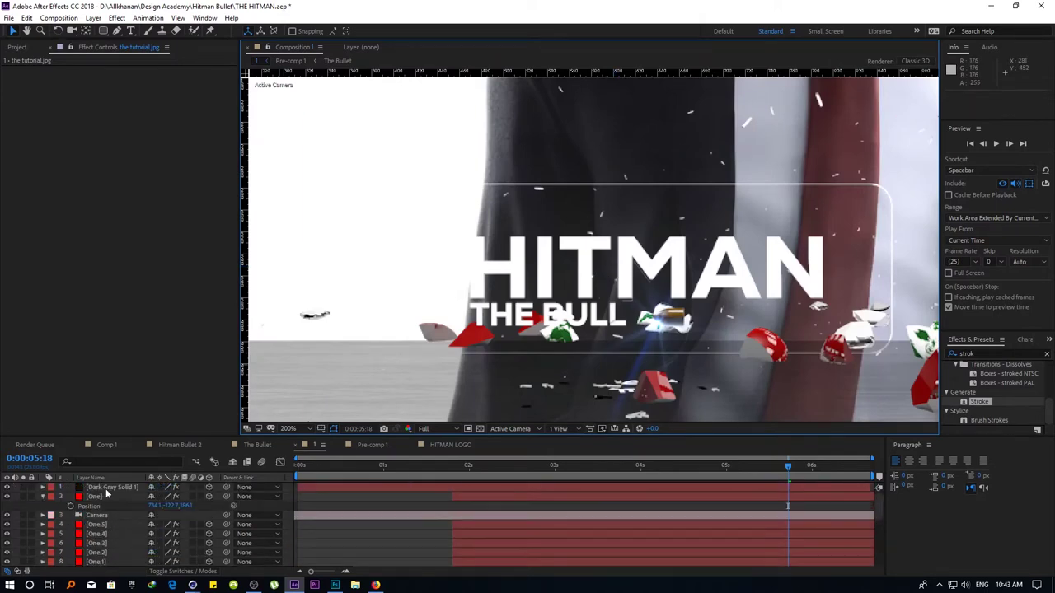
left_click(106, 488)
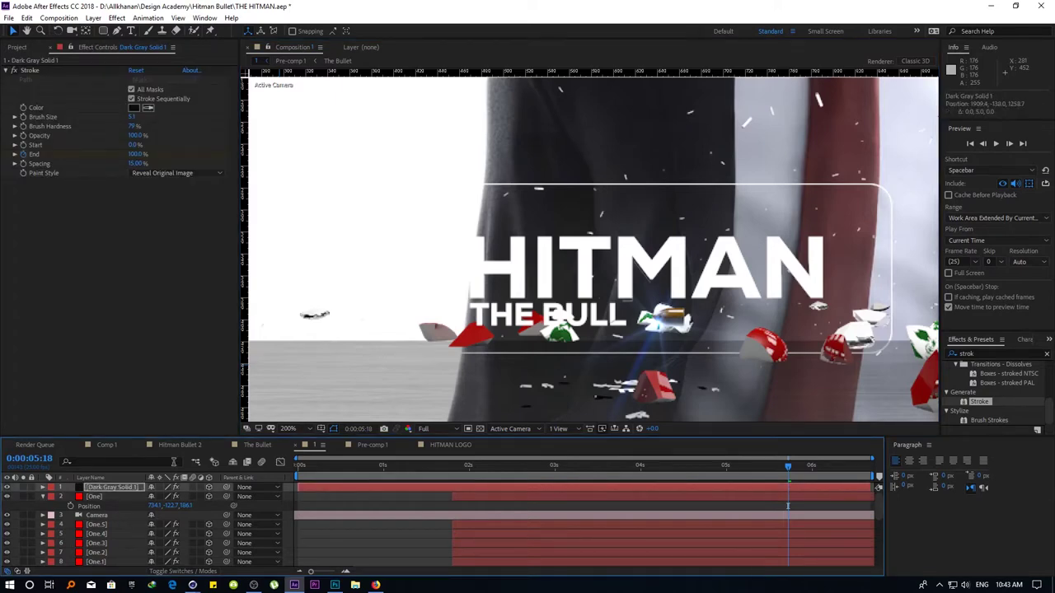
scroll(495, 307, "down", 6)
left_click(725, 263)
scroll(606, 262, "up", 4)
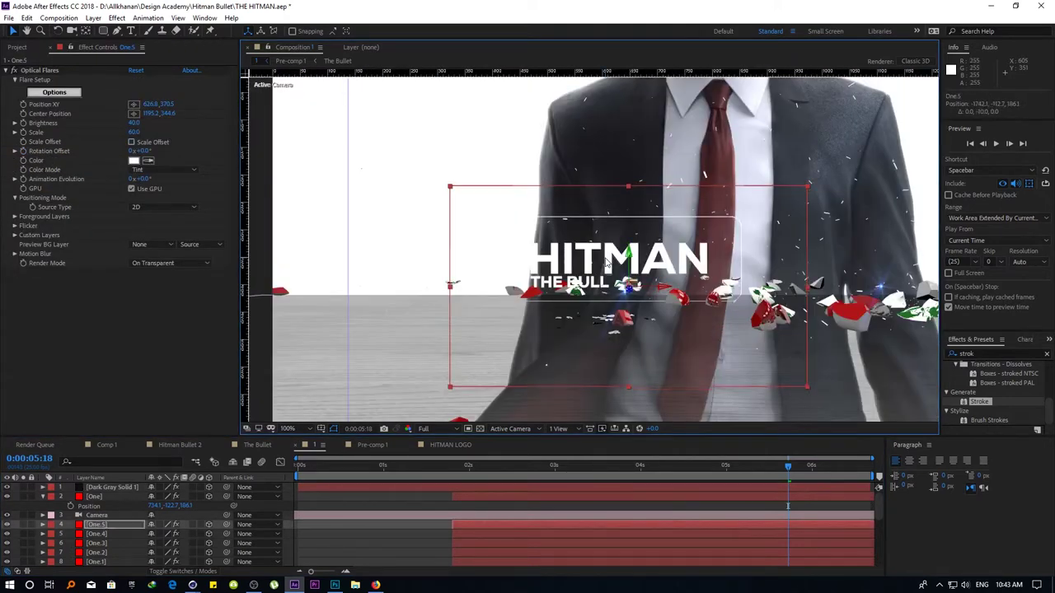
left_click(111, 487)
Select White Solid 1 and nudge it down to position 640, 370
scroll(97, 495, "down", 3)
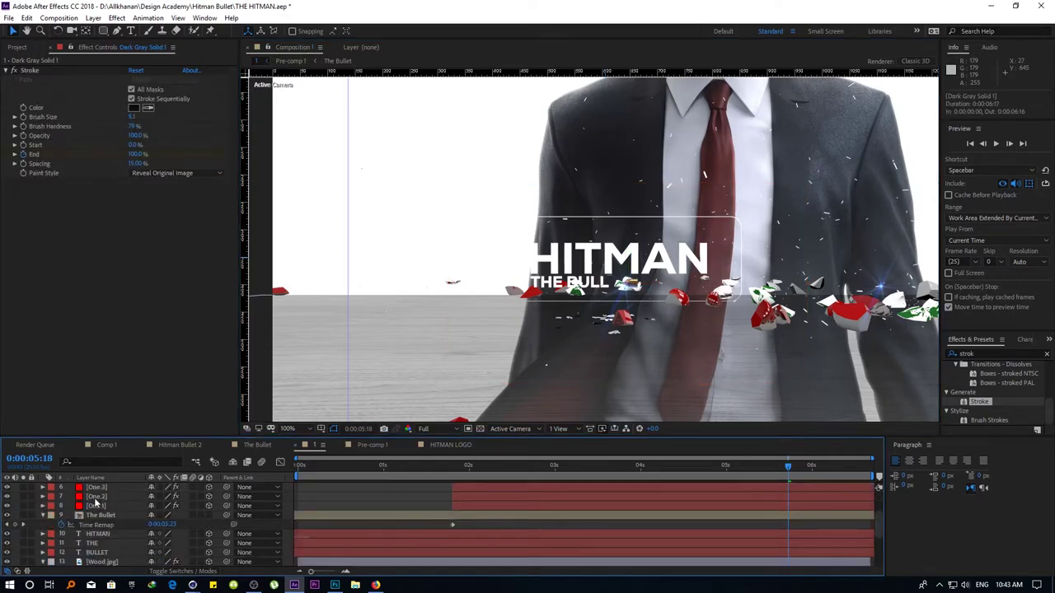
scroll(105, 528, "down", 5)
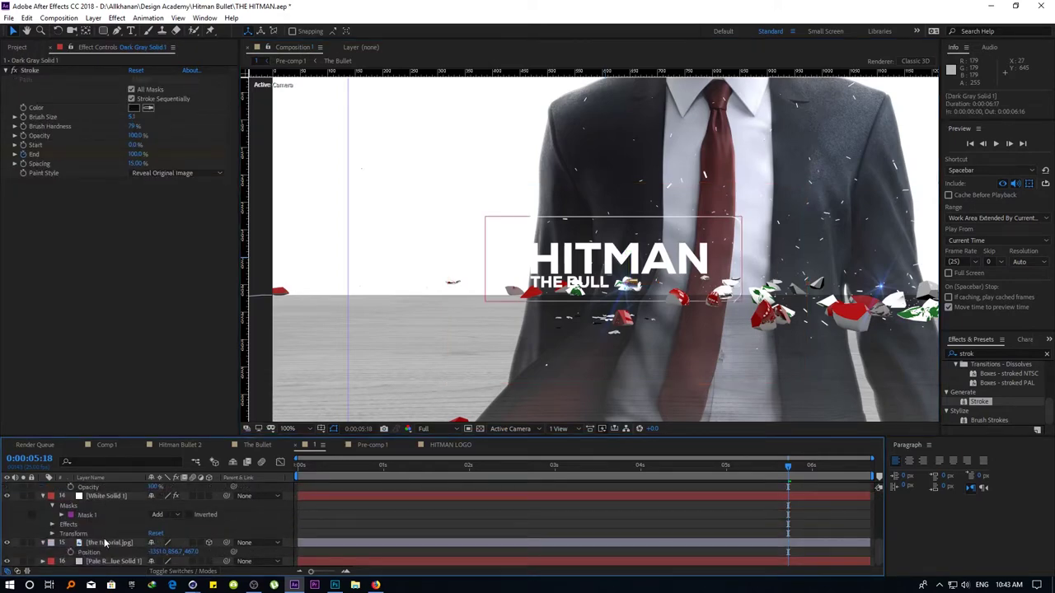
left_click(112, 496)
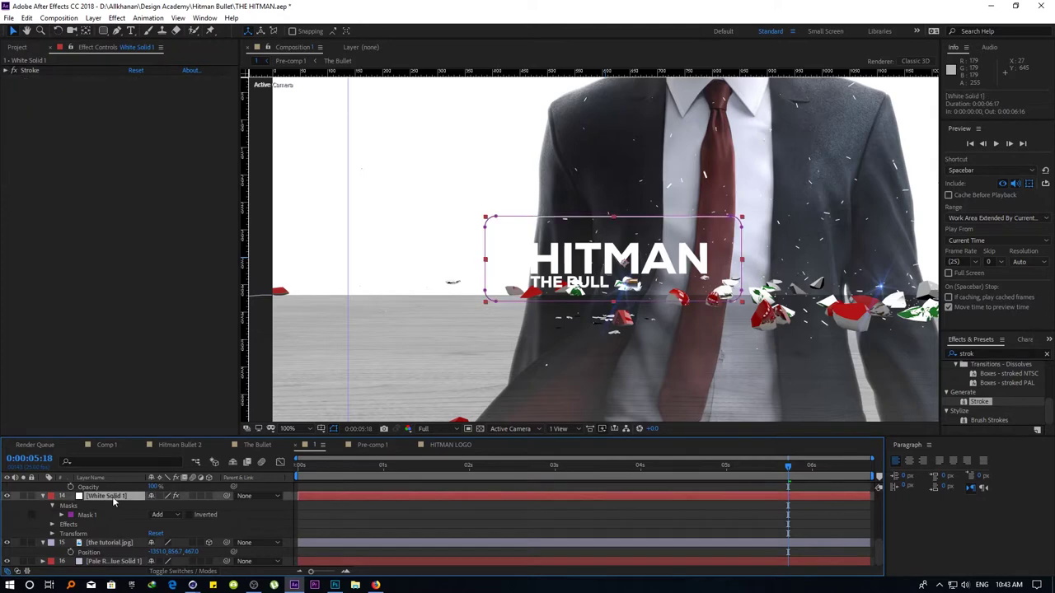
key("shift+Down")
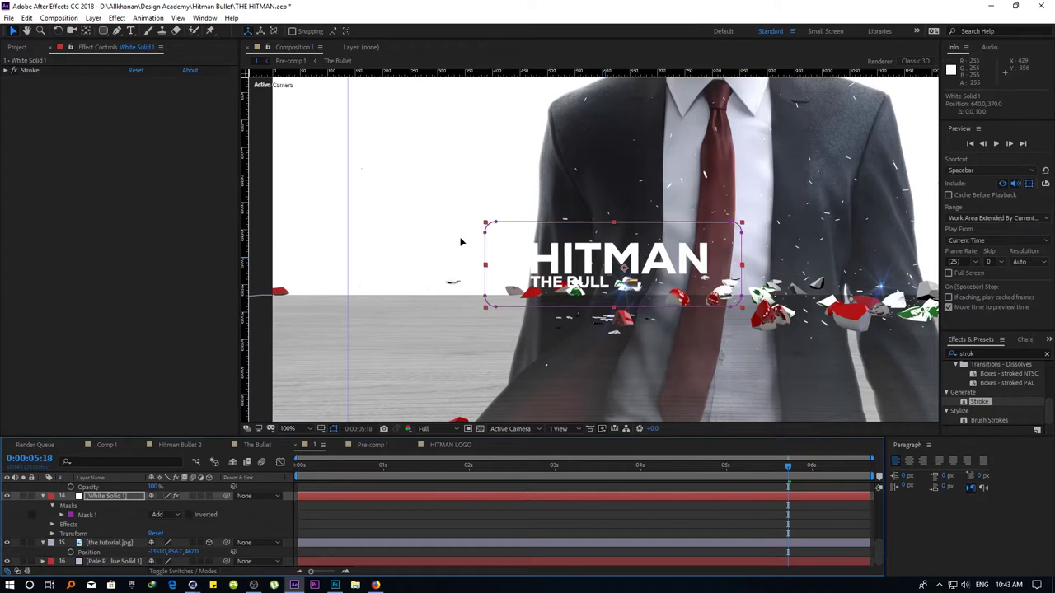
Raise the white frame's Stroke brush size to 6.5
left_click(6, 71)
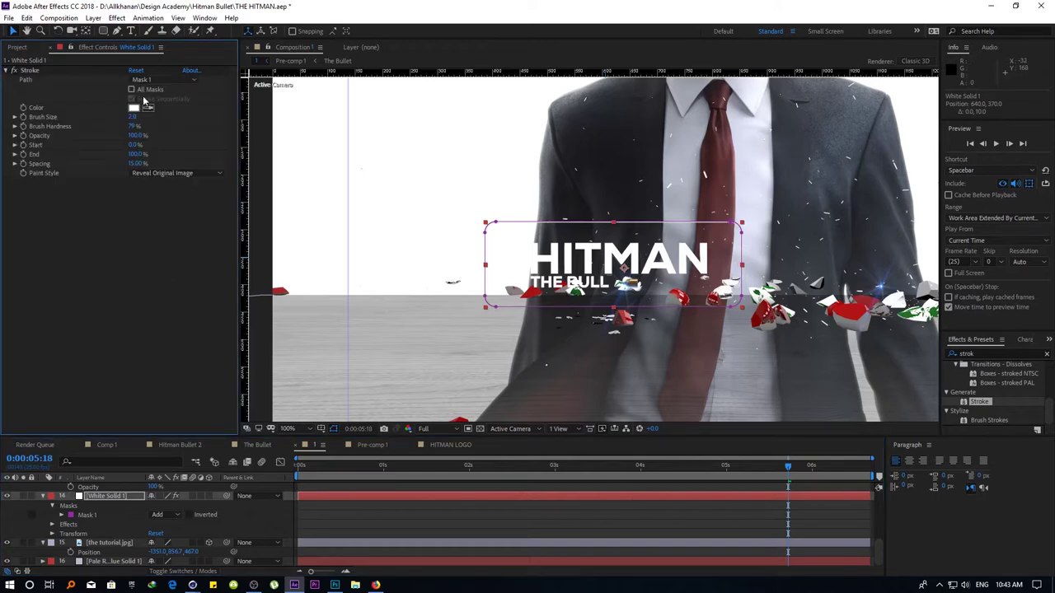
left_click_drag(133, 120, 149, 121)
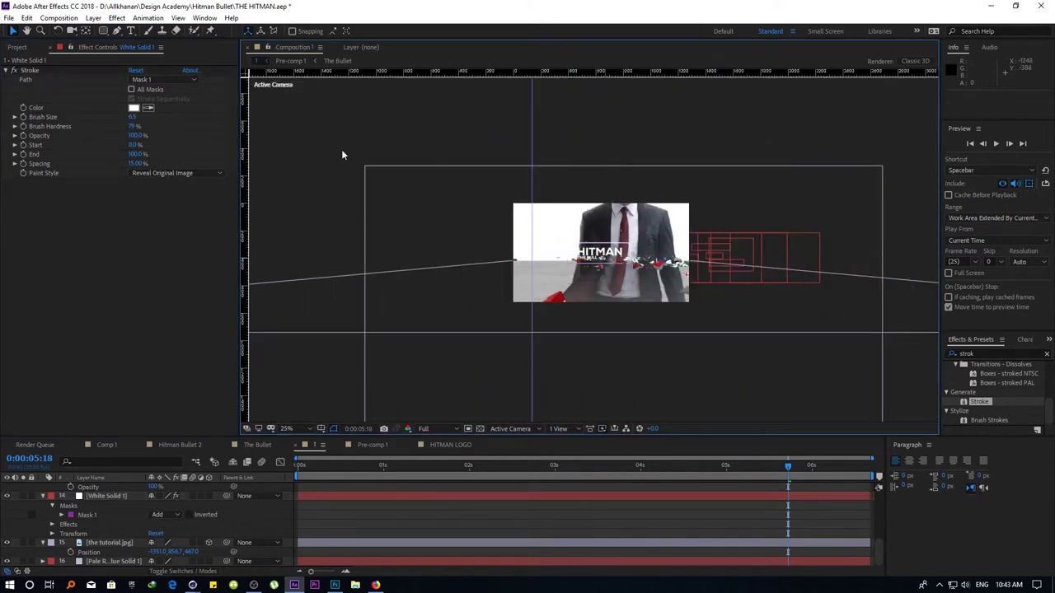
left_click(626, 272)
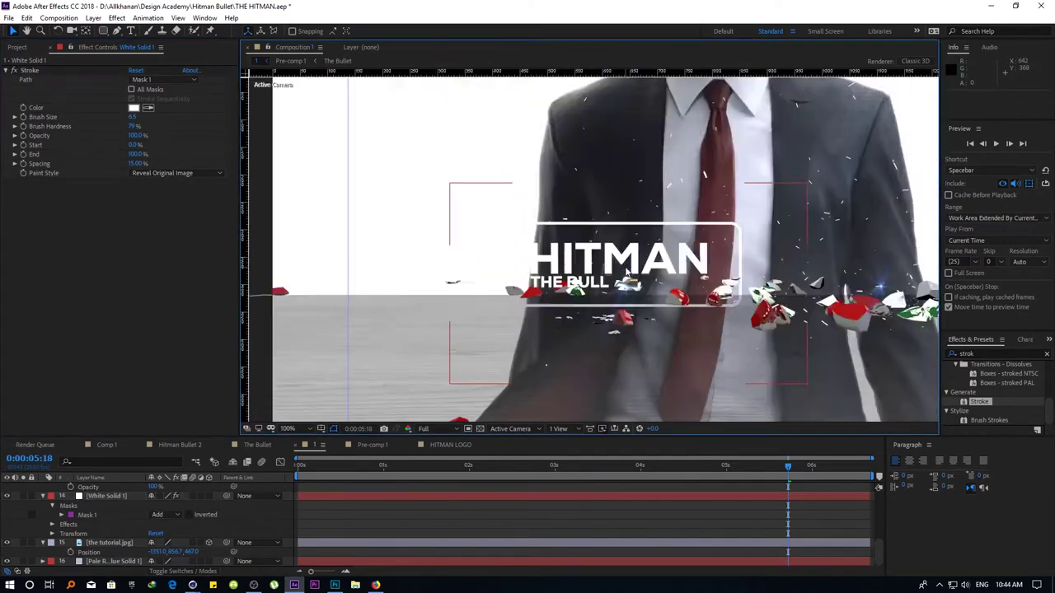
scroll(626, 272, "up", 1)
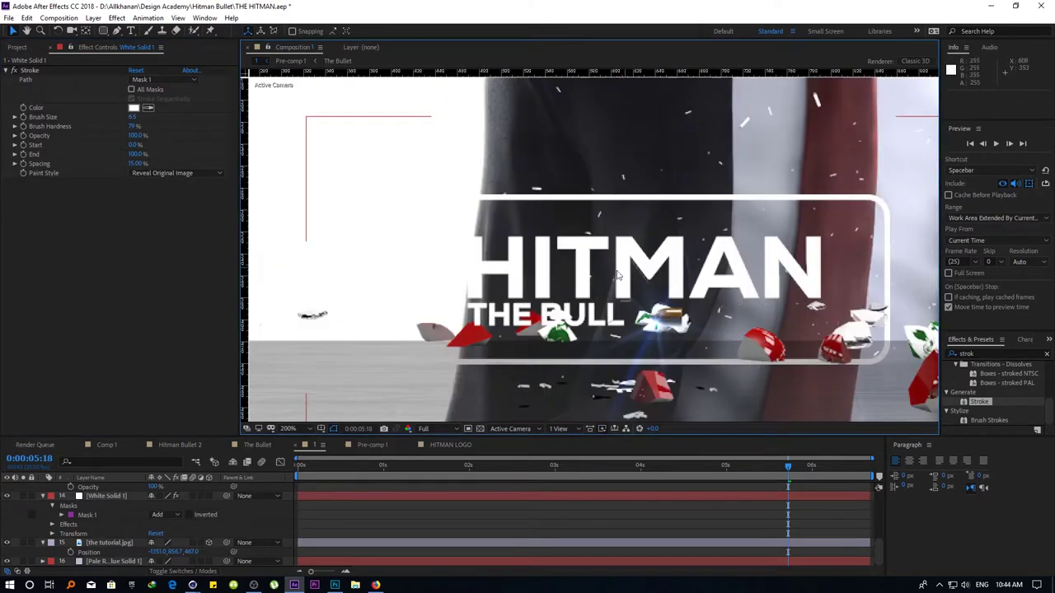
Fine-tune White Solid 1's vertical position around the HITMAN title
left_click(100, 495)
key("shift+Down")
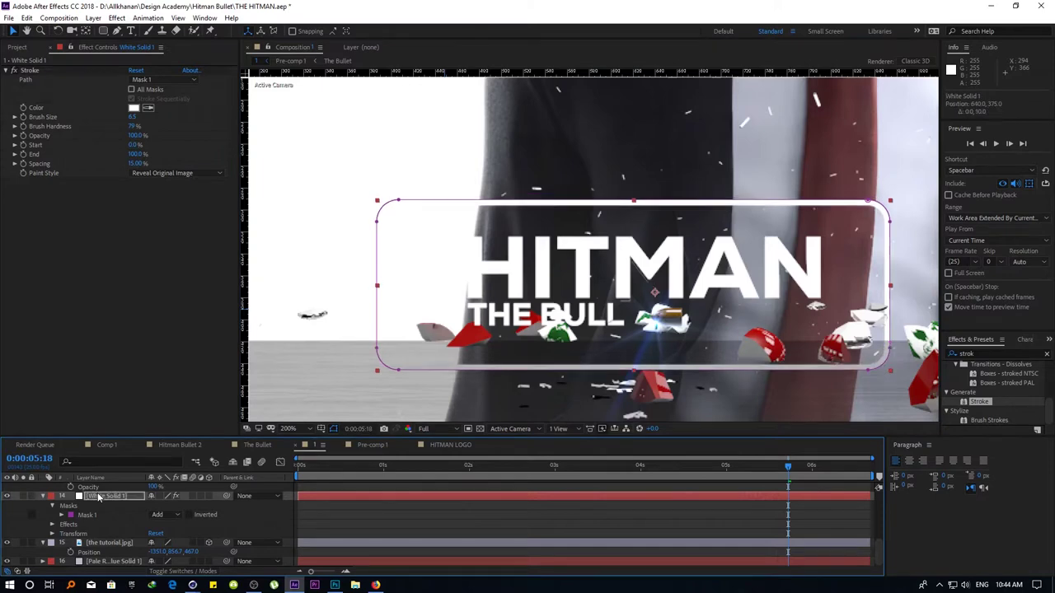
key("Up")
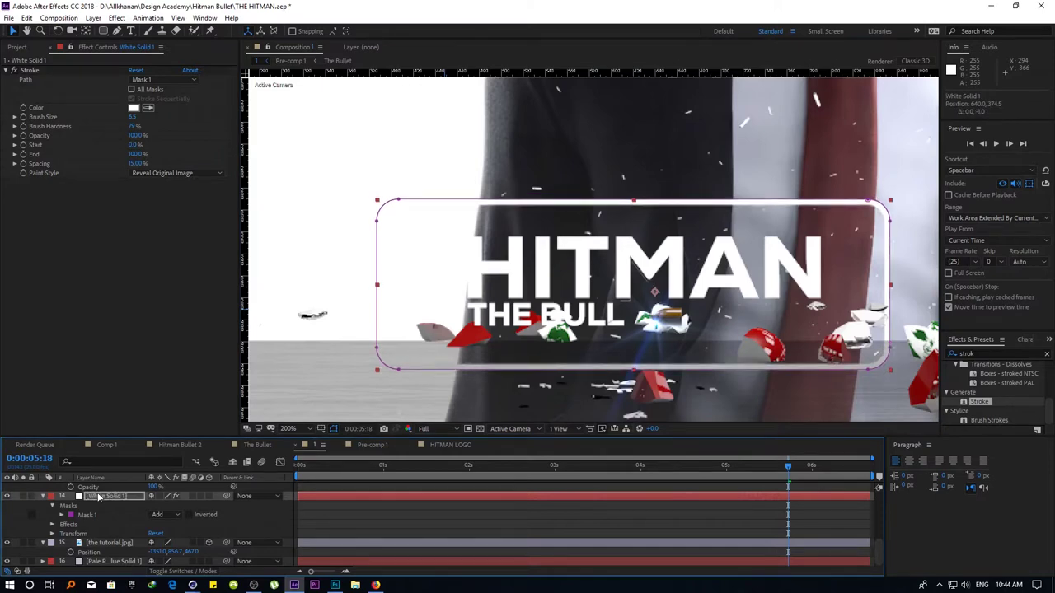
scroll(657, 291, "down", 5)
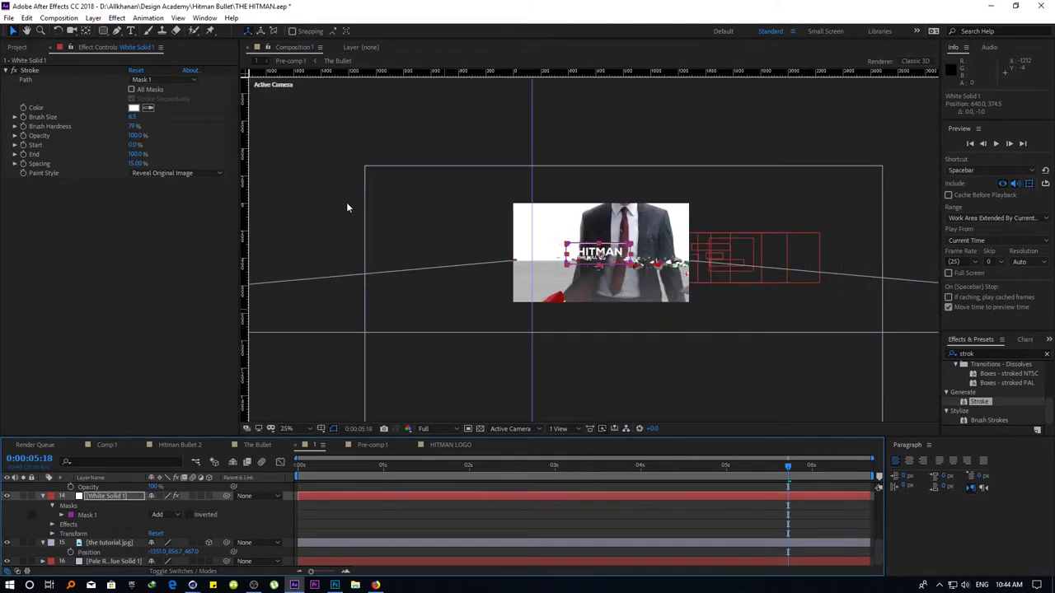
scroll(674, 262, "up", 2)
scroll(590, 257, "up", 2)
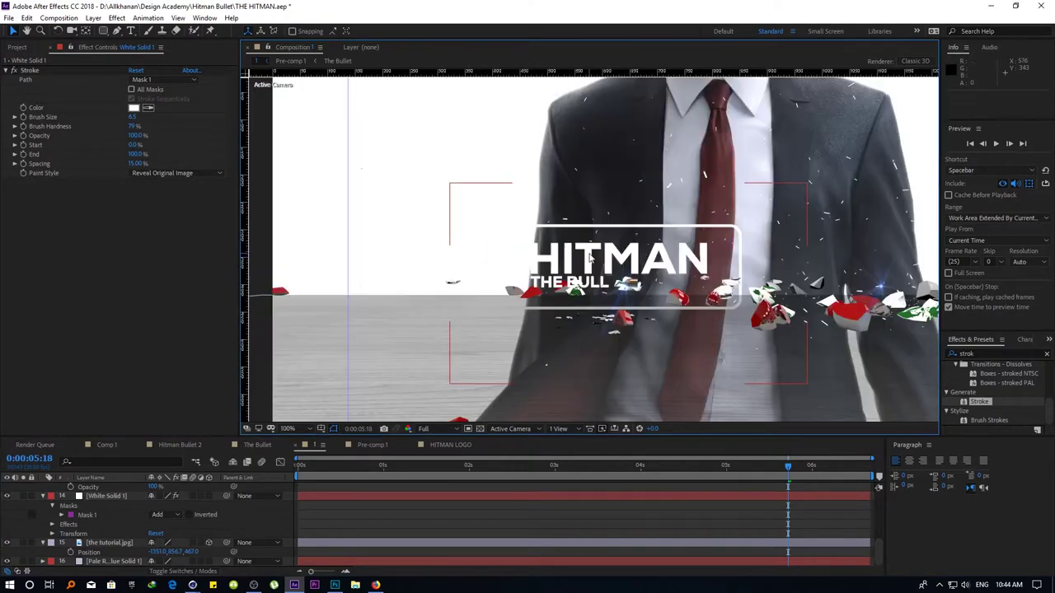
Fit the composition in the viewer and play the title animation from 0:00, scrubbing to about five seconds
left_click_drag(713, 470, 275, 476)
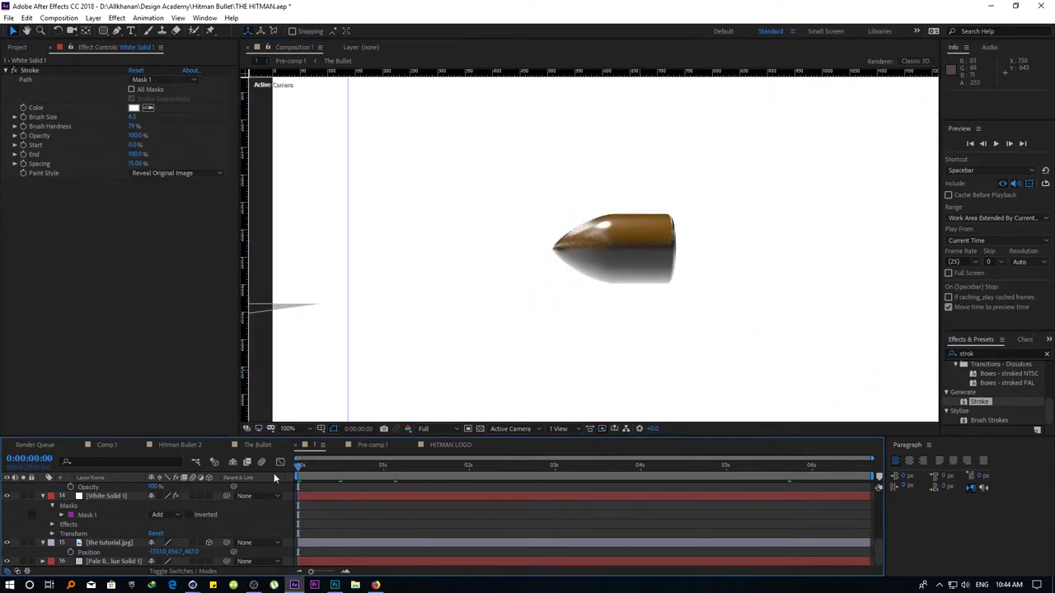
left_click(287, 429)
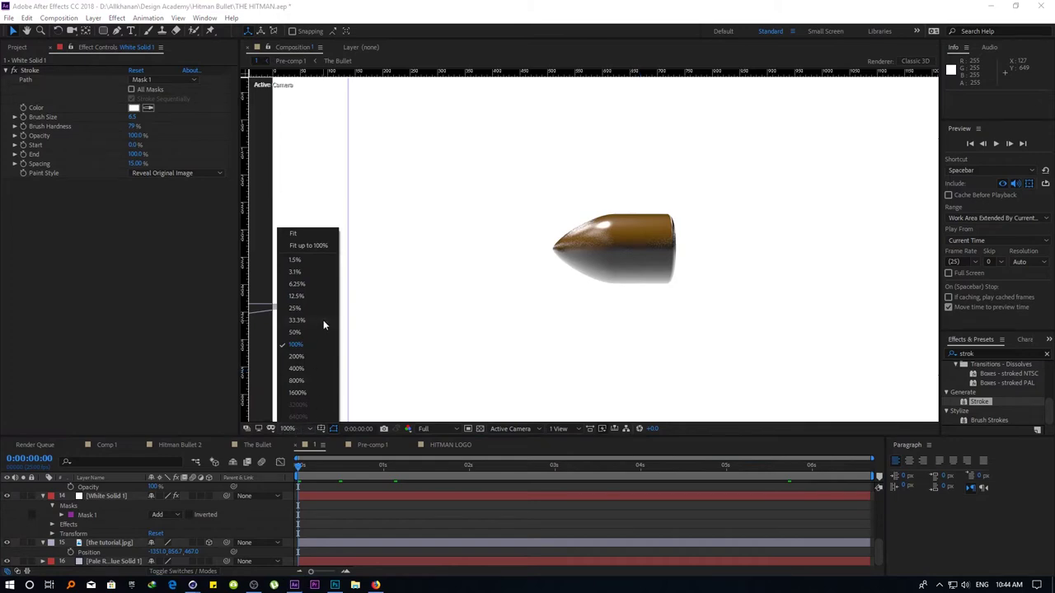
left_click(298, 244)
key("space")
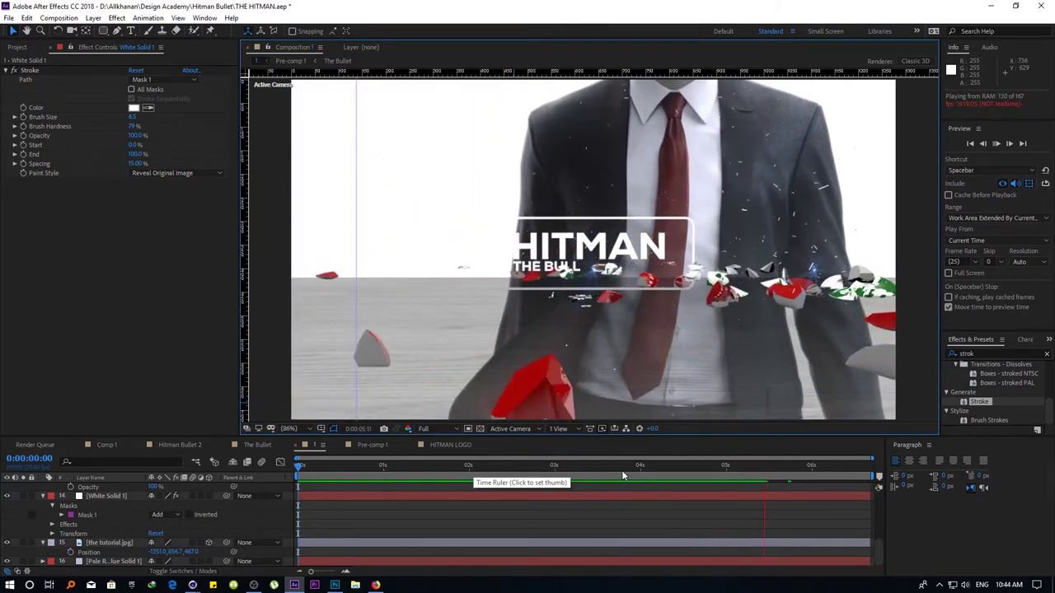
mouse_move(673, 470)
left_mouse_down()
mouse_move(875, 481)
mouse_move(354, 501)
left_mouse_up()
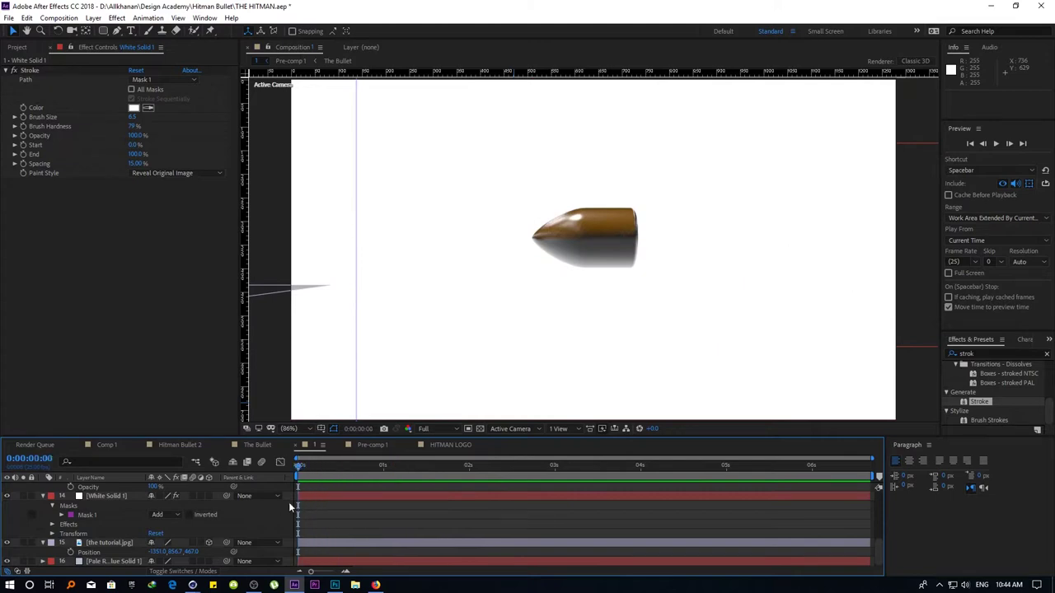
left_click_drag(353, 501, 746, 480)
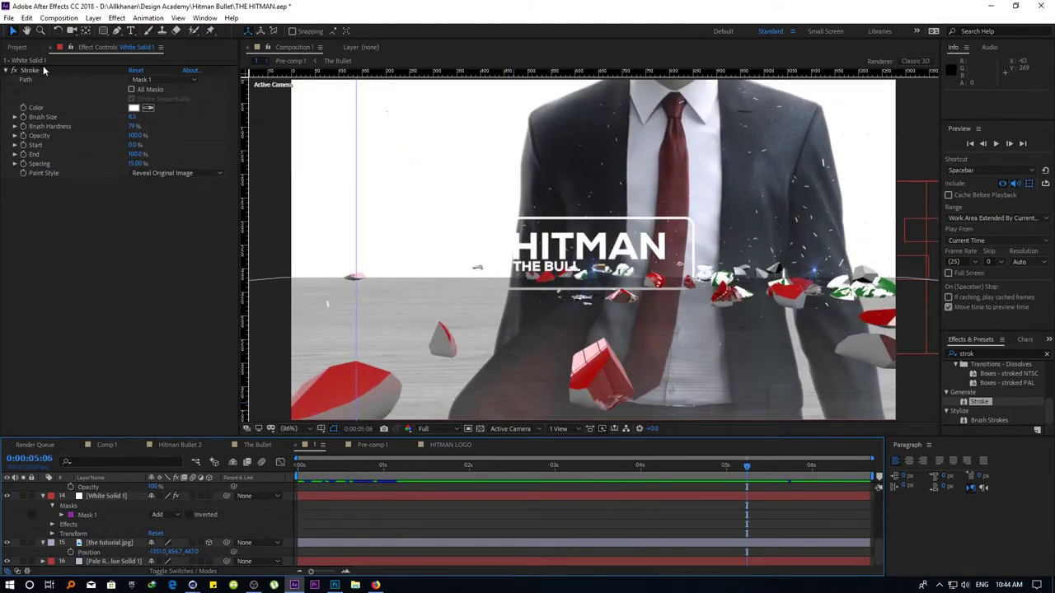
Select the White Solid 1 layer and its Stroke effect, then preview to about three seconds
left_click_drag(511, 470, 690, 482)
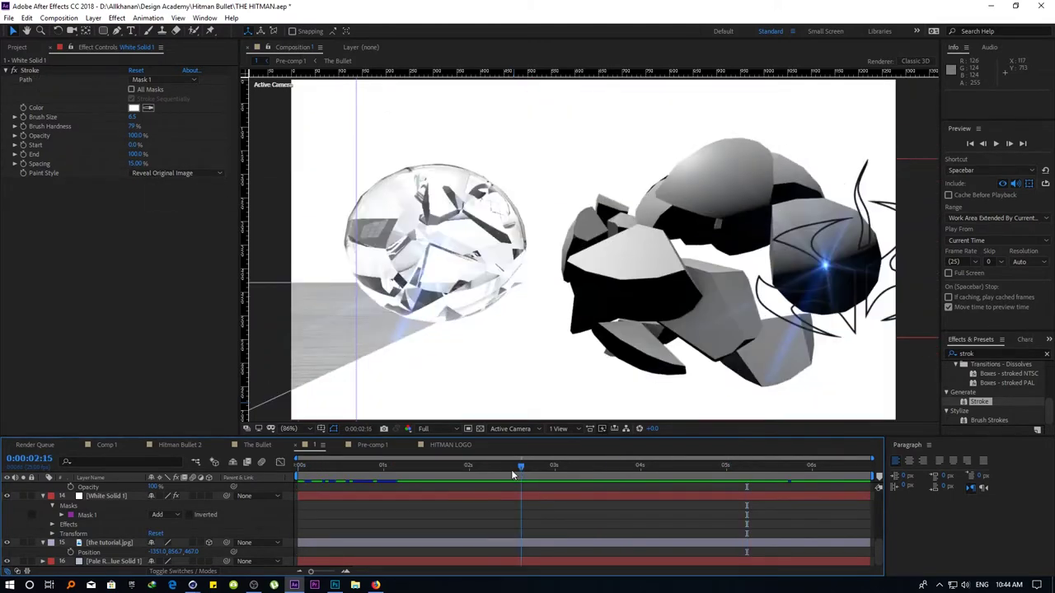
left_click(686, 493)
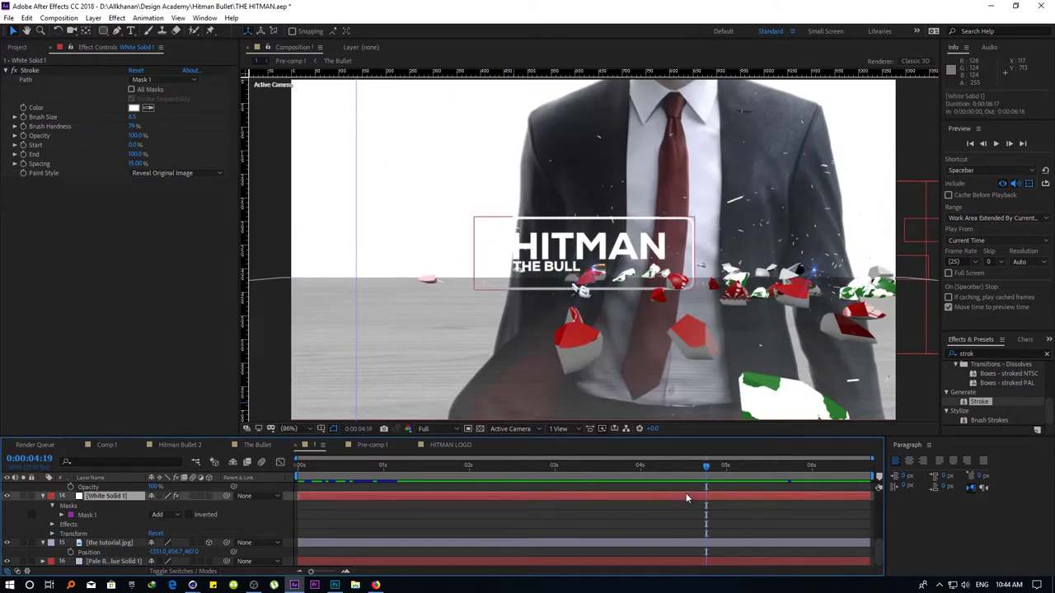
scroll(681, 493, "up", 5)
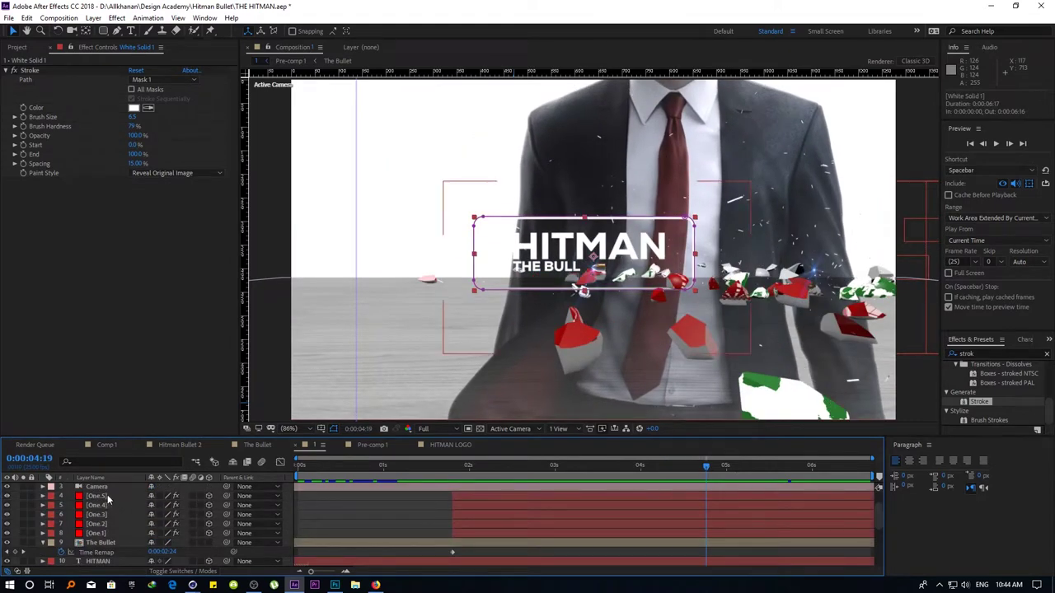
scroll(677, 544, "down", 3)
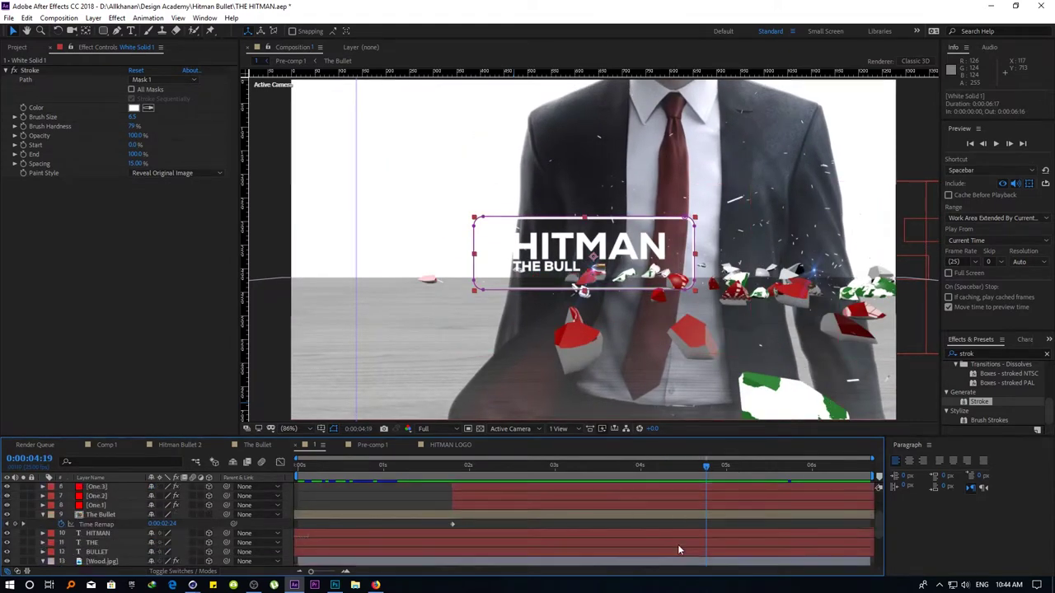
left_click(25, 118)
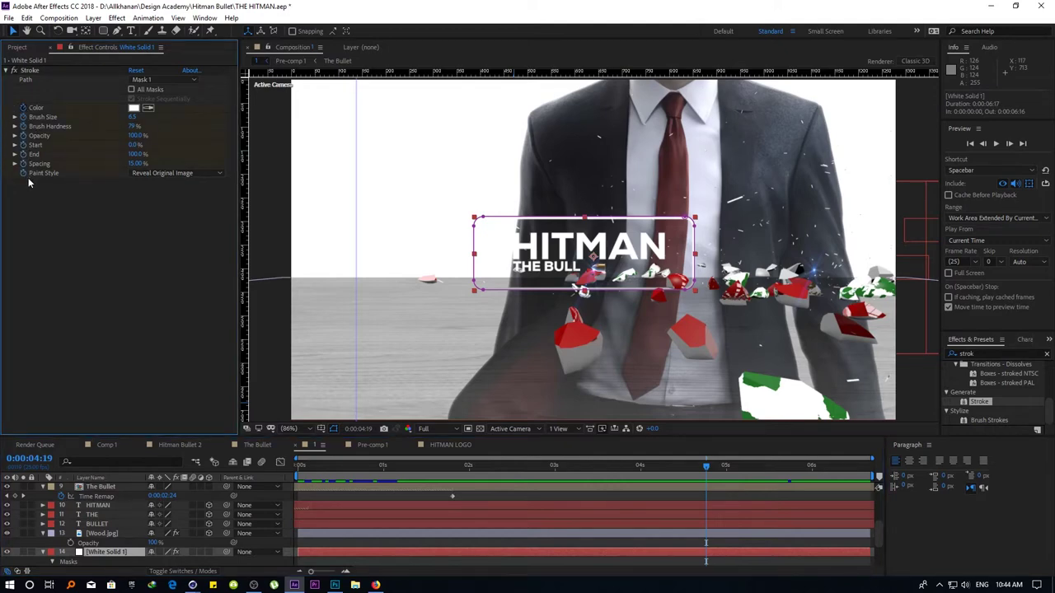
key("ctrl+a")
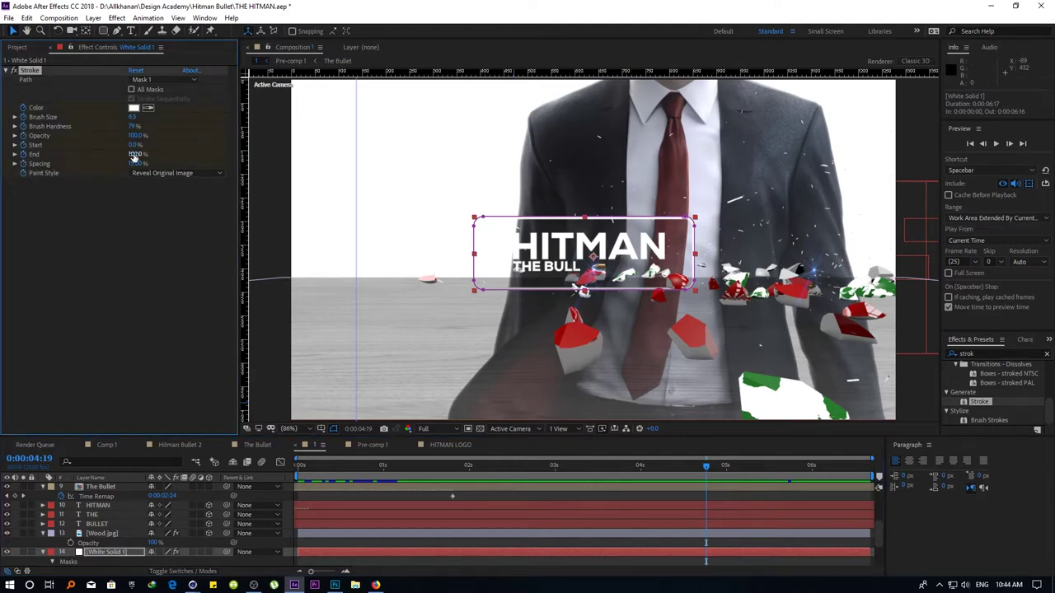
key("space")
left_click(626, 466)
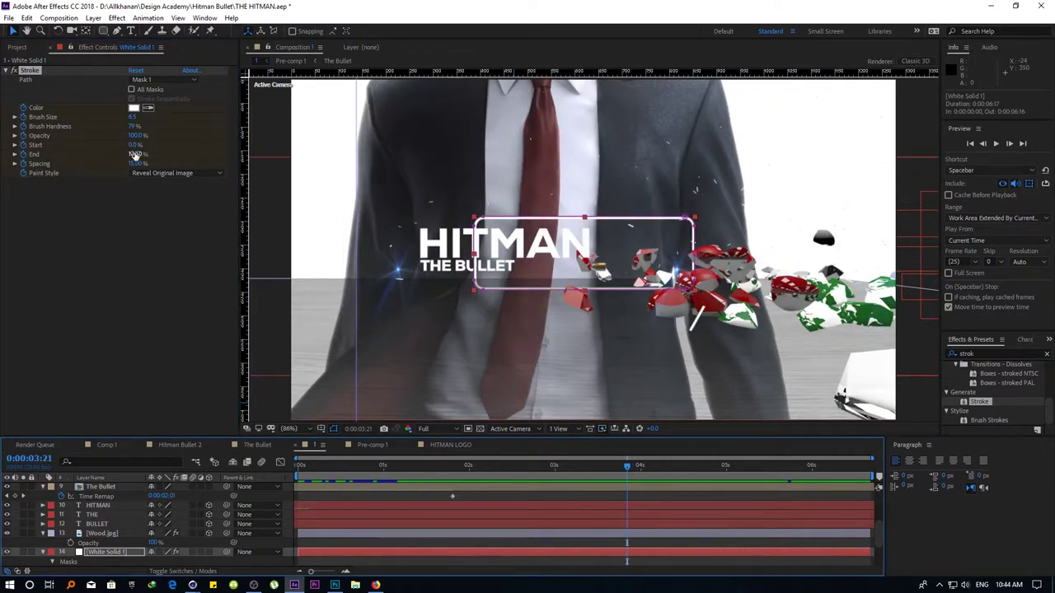
At 0:00:05:08, raise the White Solid 1 Stroke End to 100%
left_click(750, 467)
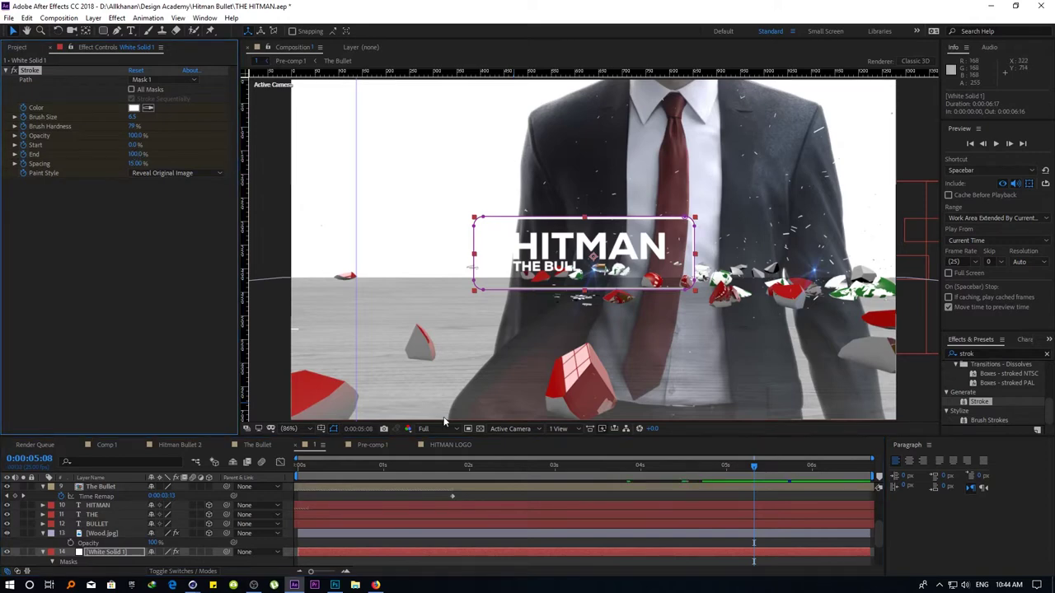
key("u")
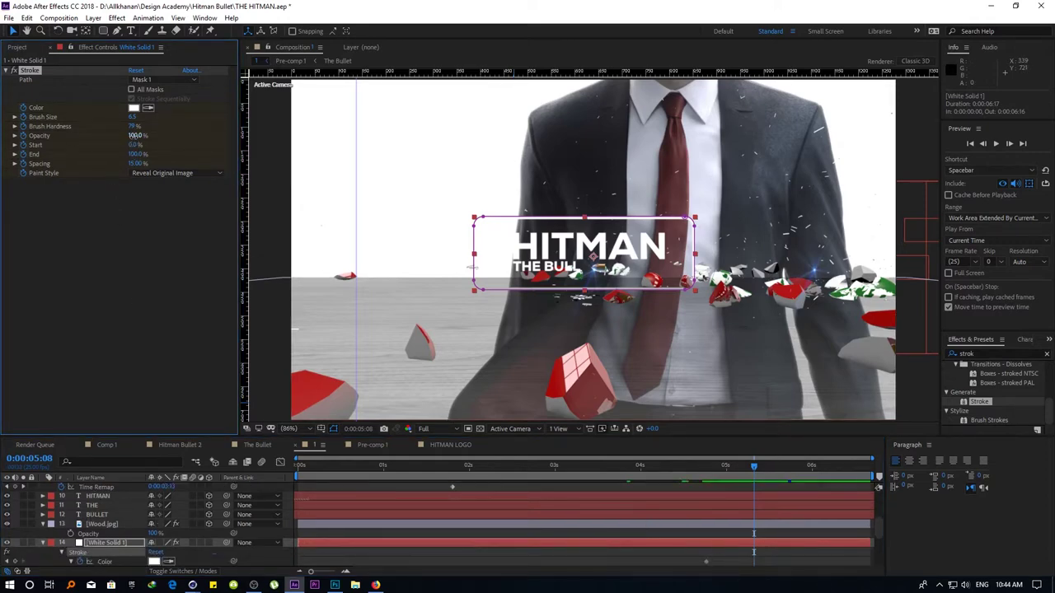
key("Return")
left_click_drag(102, 157, 170, 158)
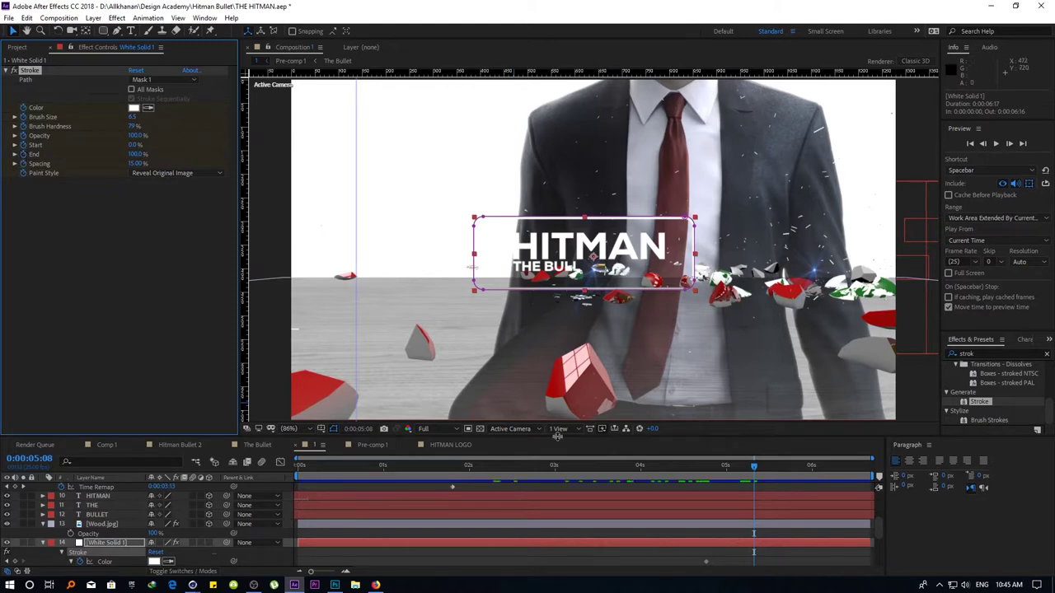
Key Stroke End at 0% at 0:00:04:19 and preview the outline drawing on
scroll(651, 520, "down", 2)
scroll(658, 520, "down", 2)
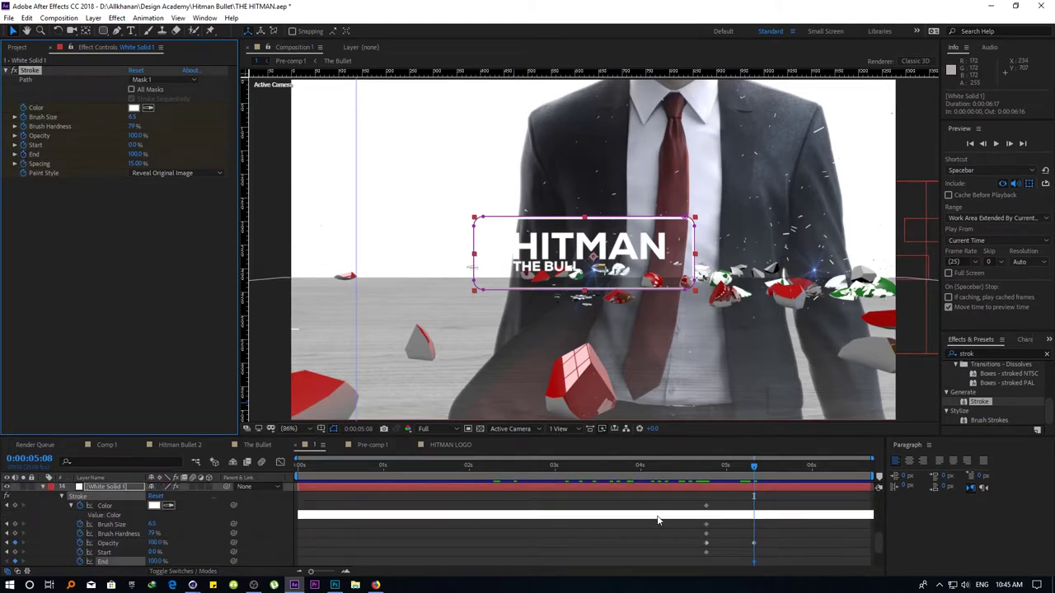
left_click_drag(725, 468, 700, 487)
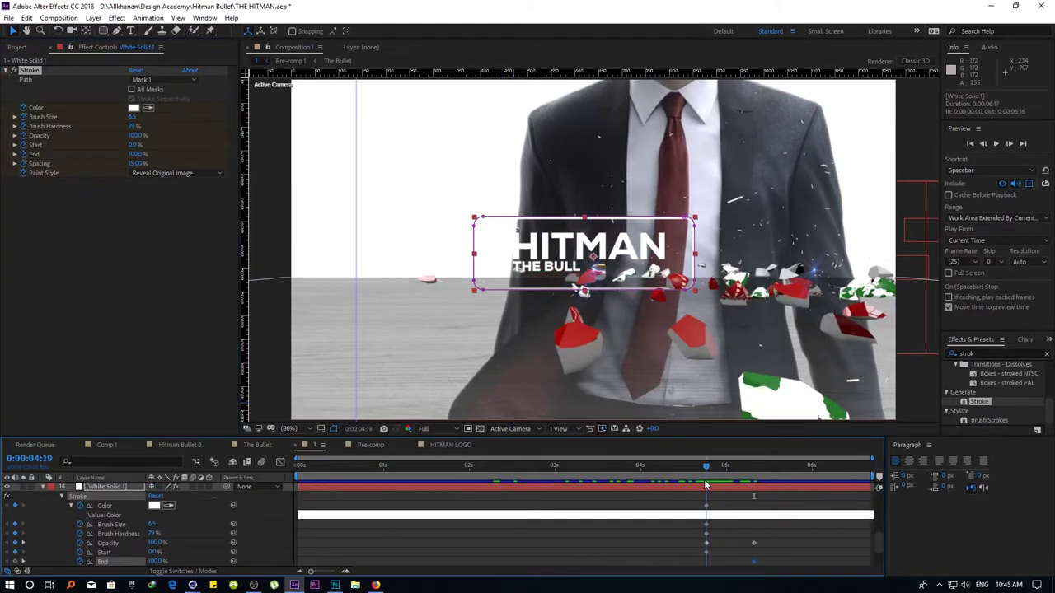
key("k")
type("0")
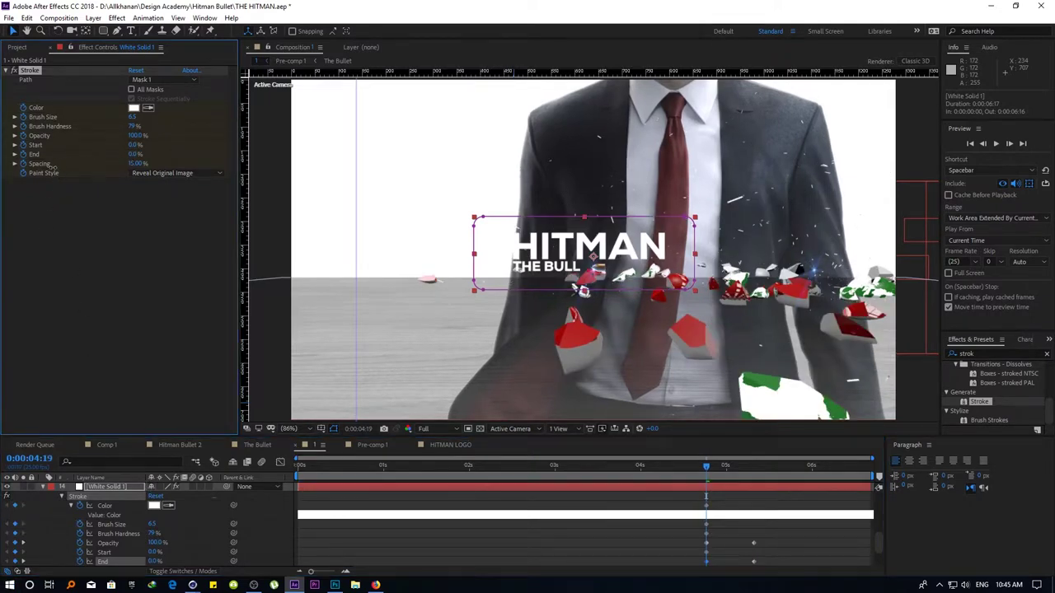
left_click(550, 491)
left_click(679, 541)
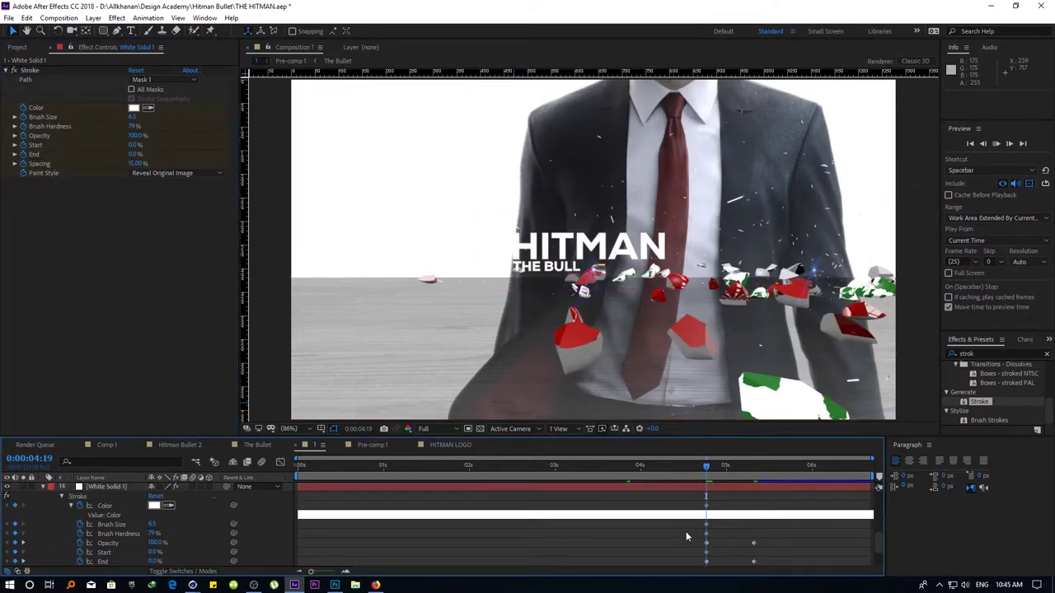
key("space")
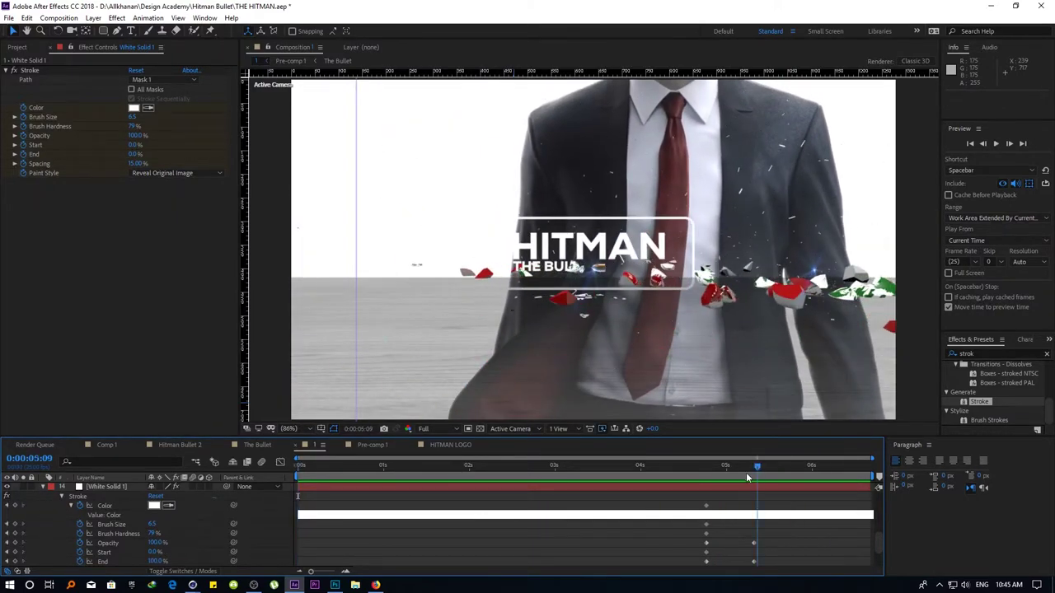
key("space")
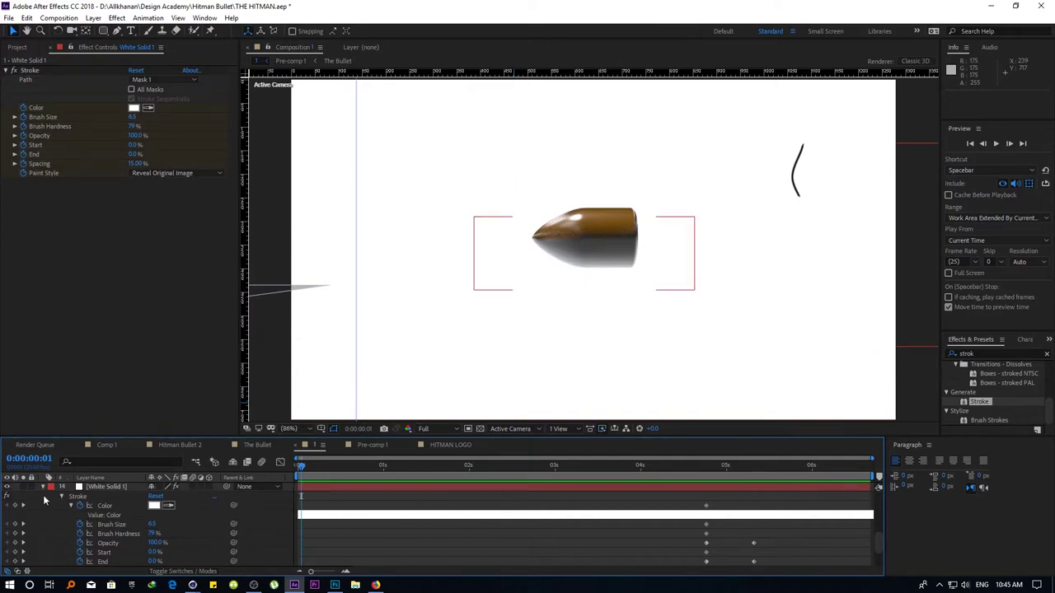
left_click(43, 487)
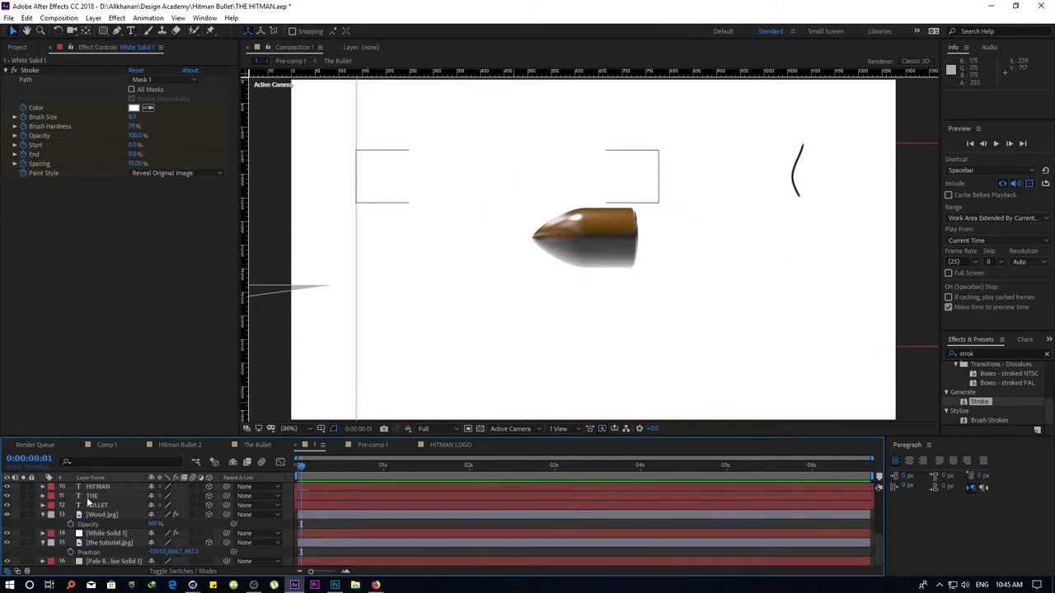
left_click(43, 515)
scroll(41, 506, "up", 5)
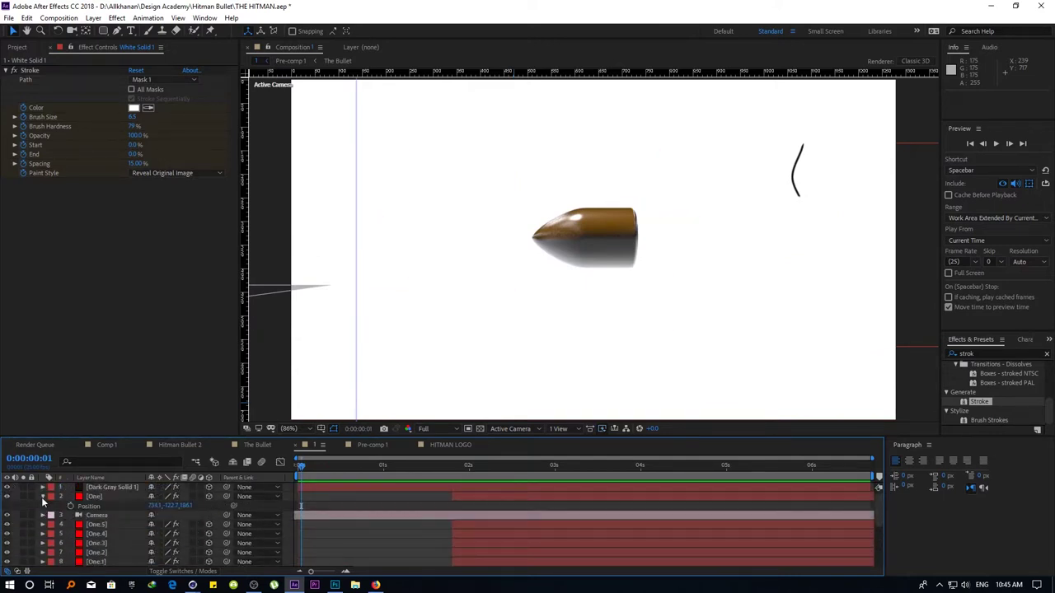
scroll(44, 503, "down", 3)
left_click(43, 533)
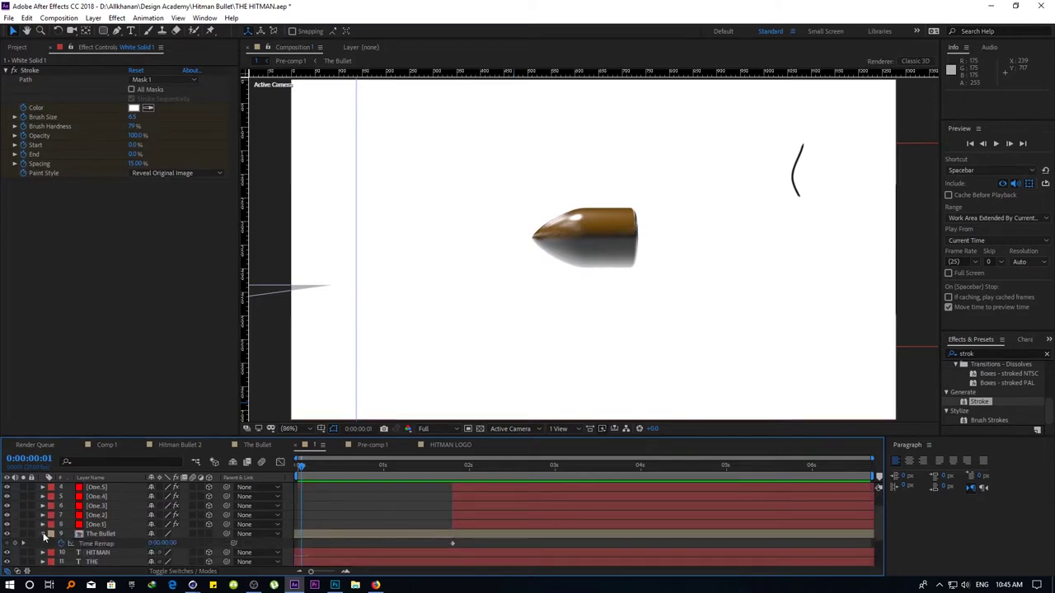
left_click(44, 534)
scroll(151, 524, "up", 2)
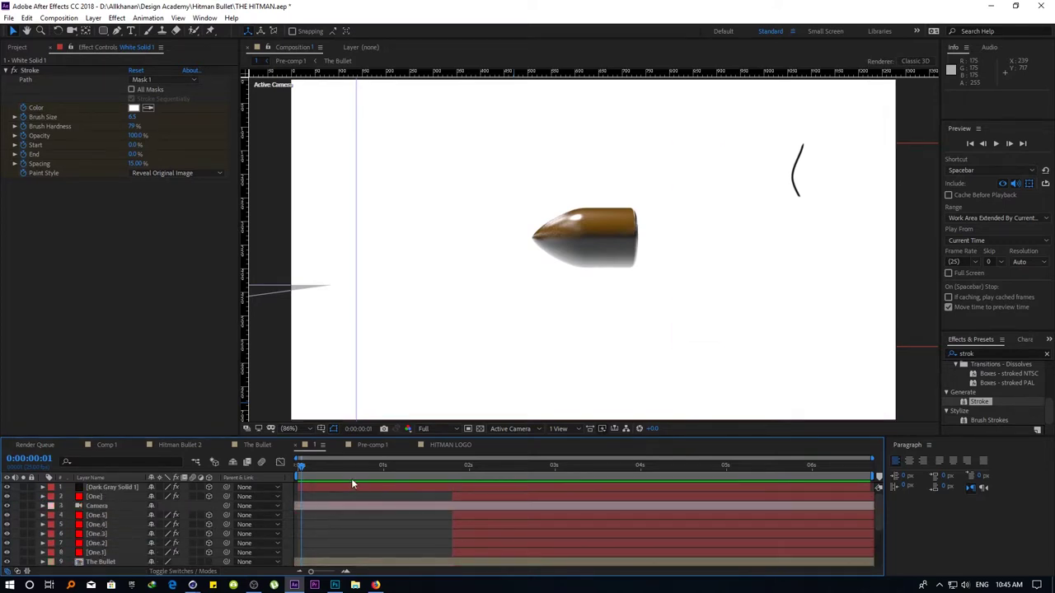
left_click_drag(304, 467, 775, 492)
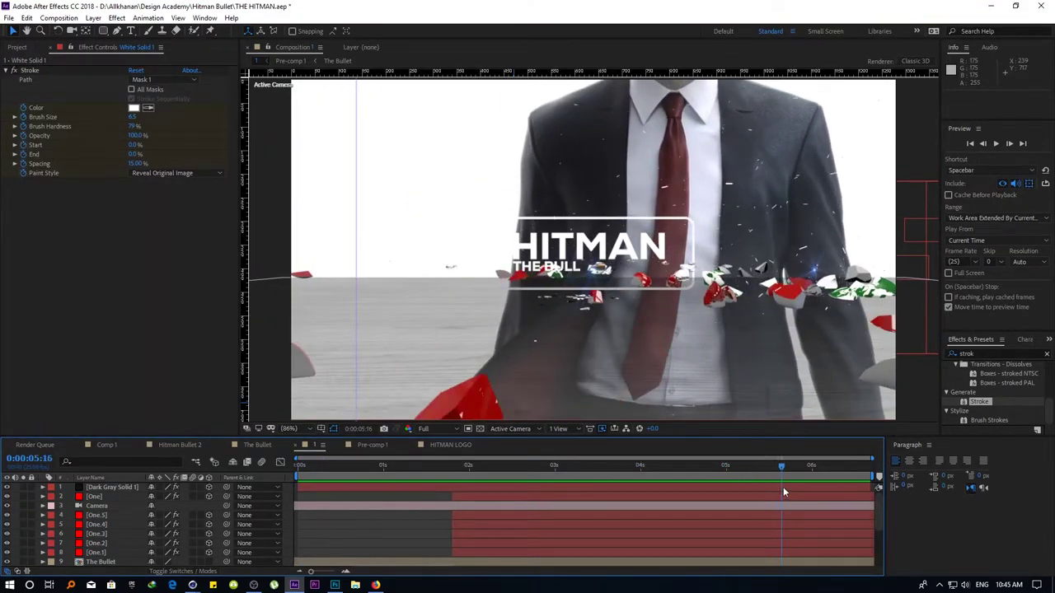
left_click_drag(775, 492, 800, 482)
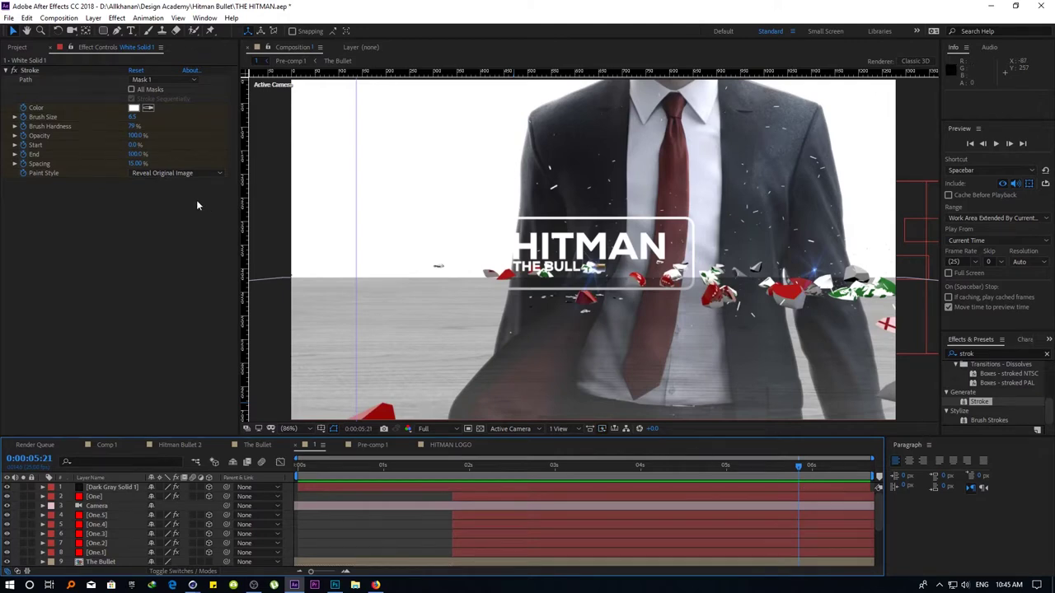
scroll(105, 509, "down", 3)
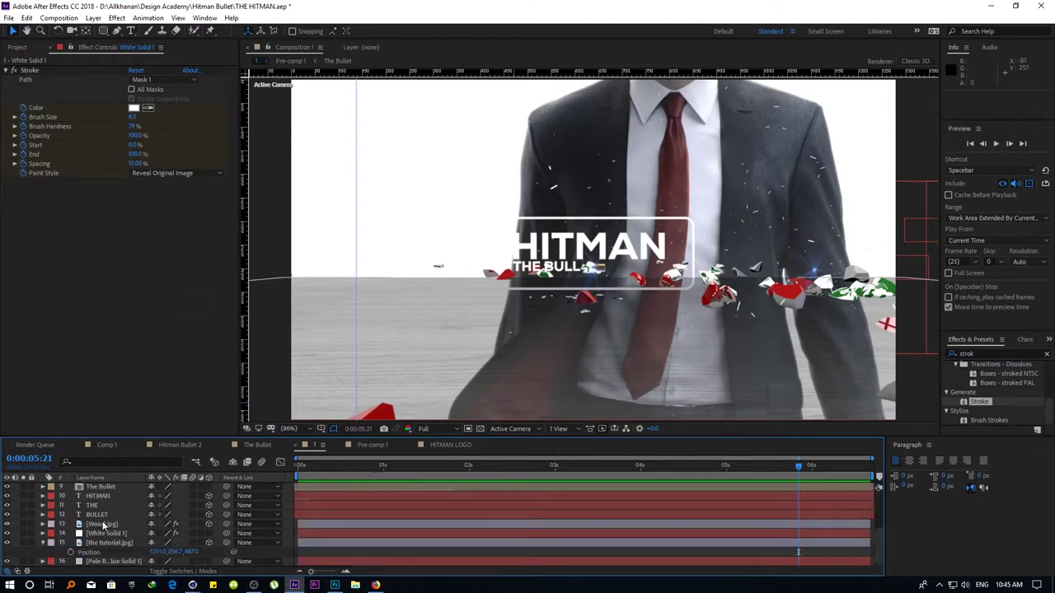
Move the Wood.jpg layer below tutorial.jpg in the layer stack
left_click(101, 525)
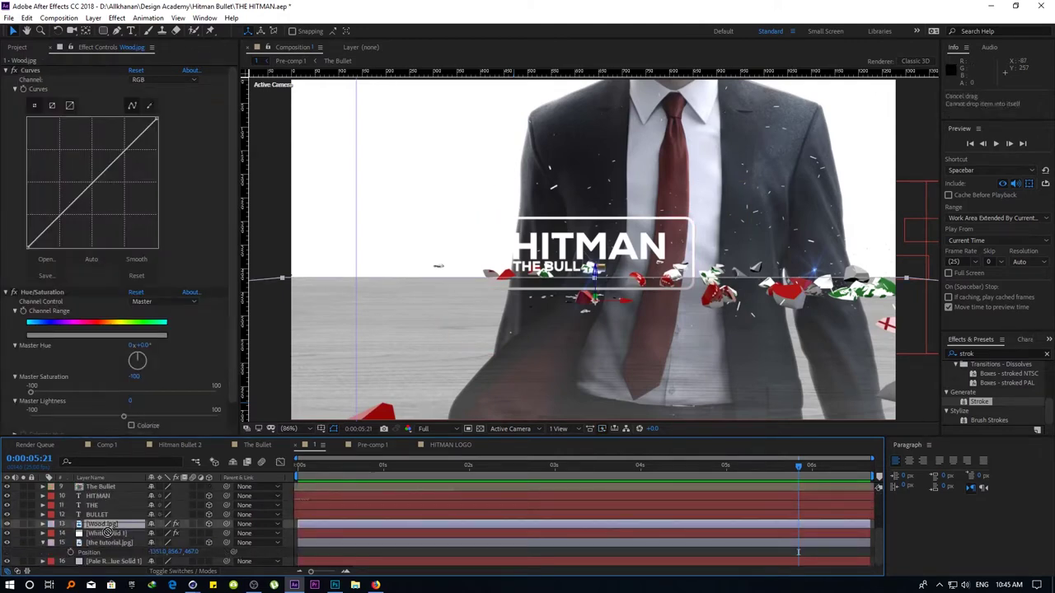
left_click_drag(107, 533, 107, 557)
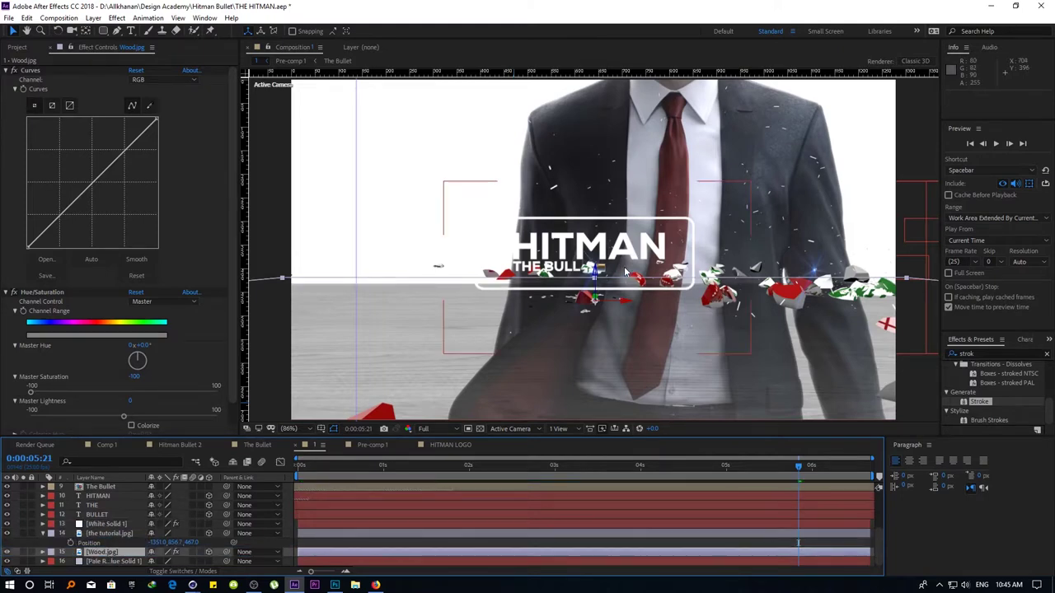
scroll(625, 272, "down", 5)
scroll(634, 271, "up", 6)
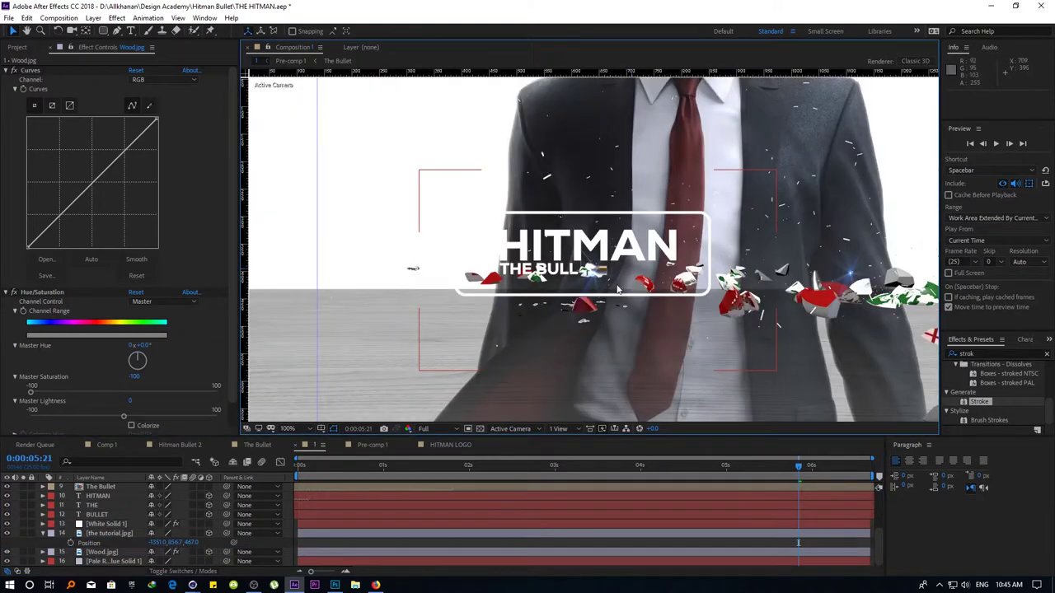
Preview the whole title animation from the first frame, stopping at 0:00:06:16
mouse_move(623, 469)
left_mouse_down()
mouse_move(336, 468)
mouse_move(867, 466)
left_mouse_up()
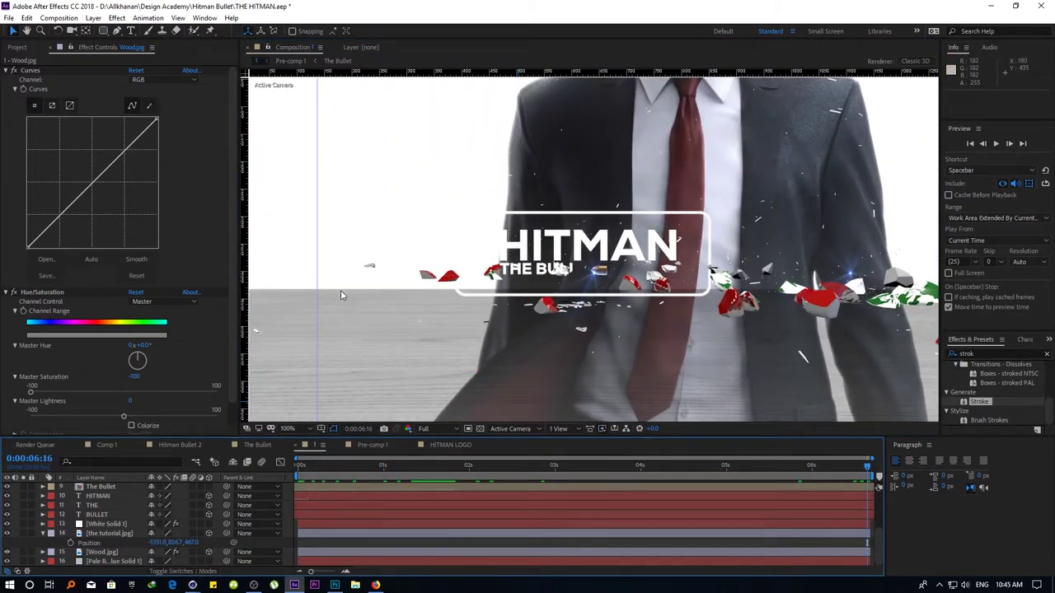
left_click_drag(773, 470, 298, 466)
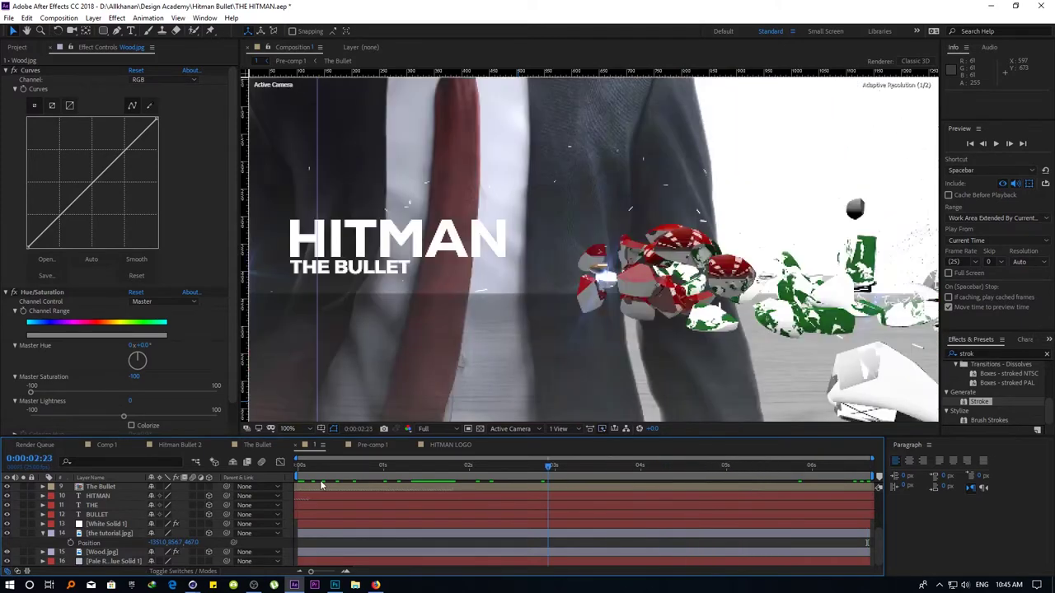
left_click(996, 144)
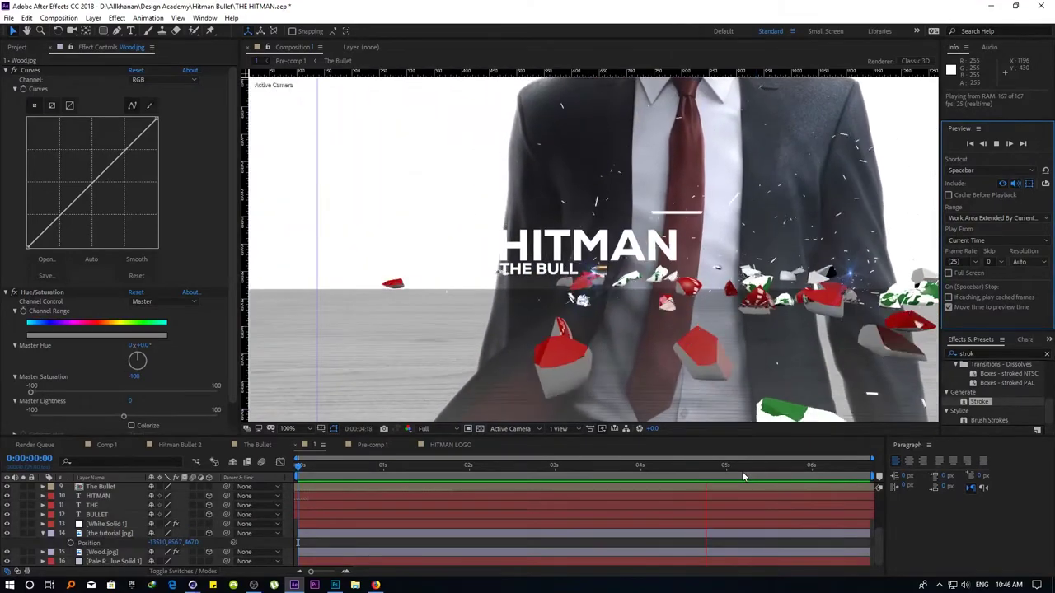
left_click(832, 466)
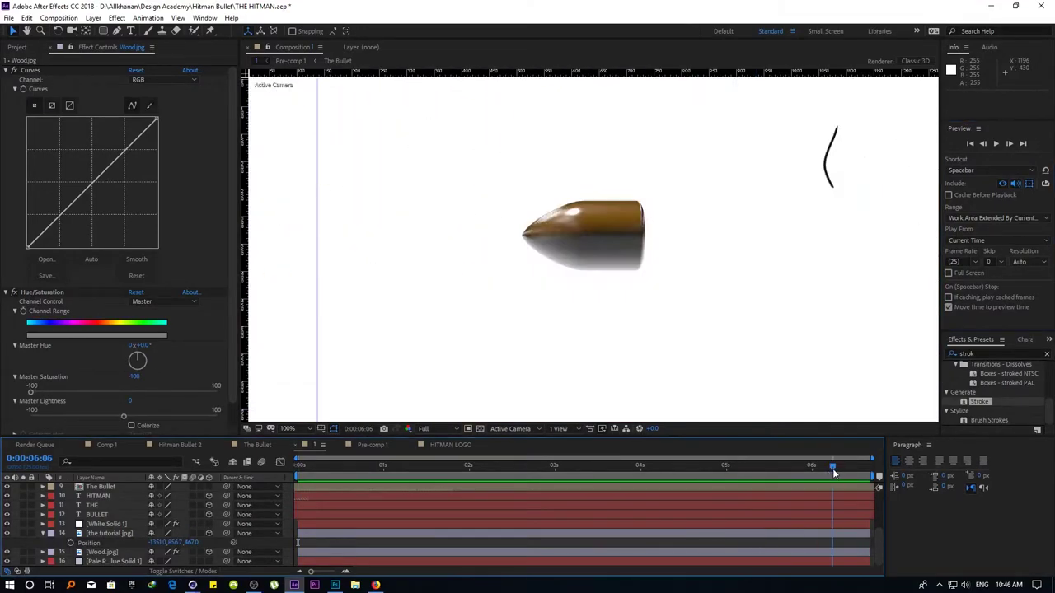
left_click_drag(833, 468, 878, 483)
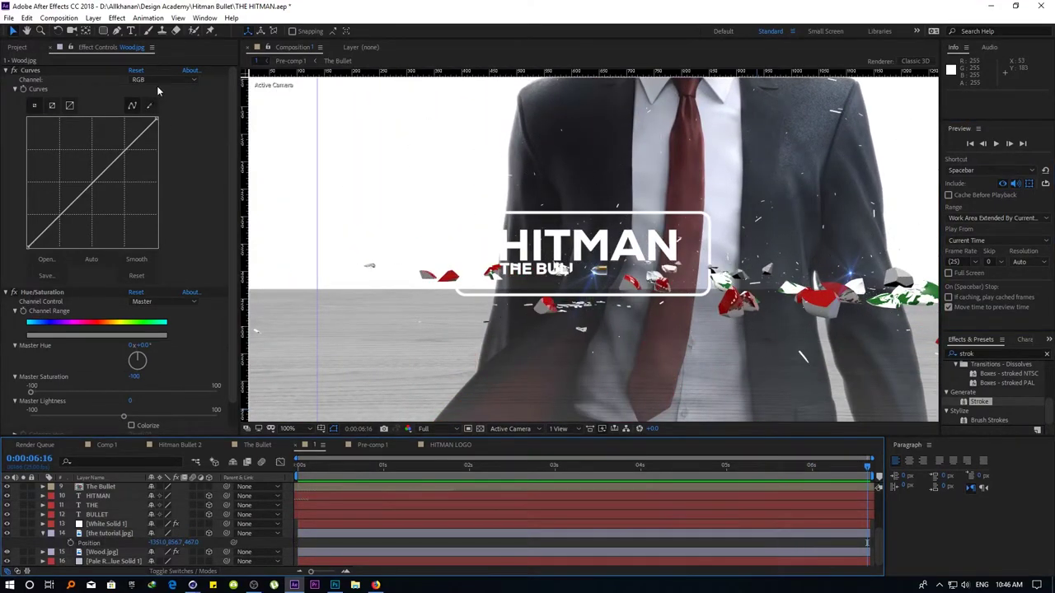
left_click(93, 18)
Add a new pure black solid layer to the composition
mouse_move(116, 31)
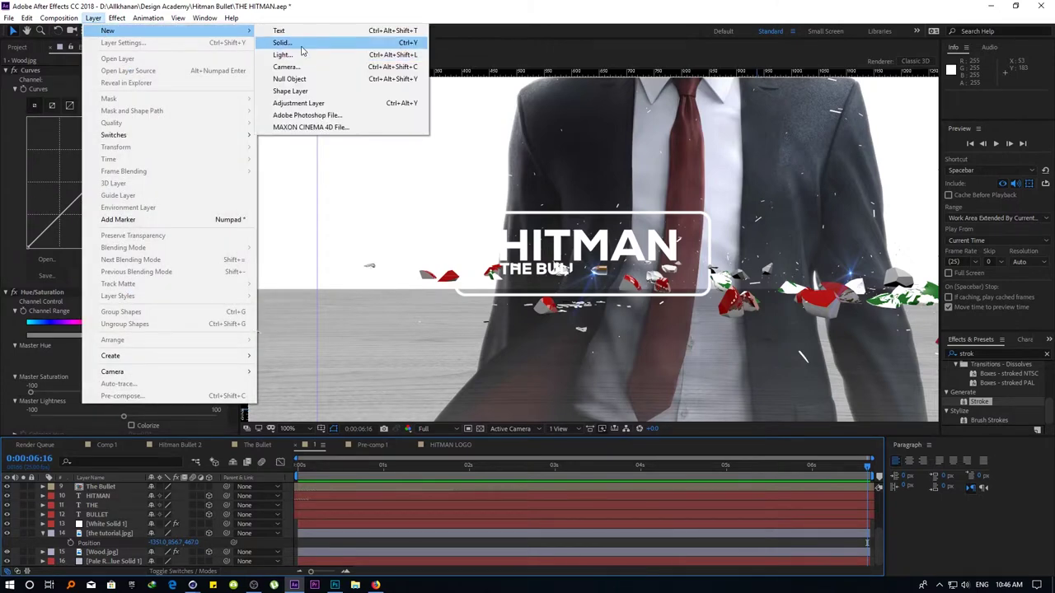
left_click(305, 40)
left_click(293, 326)
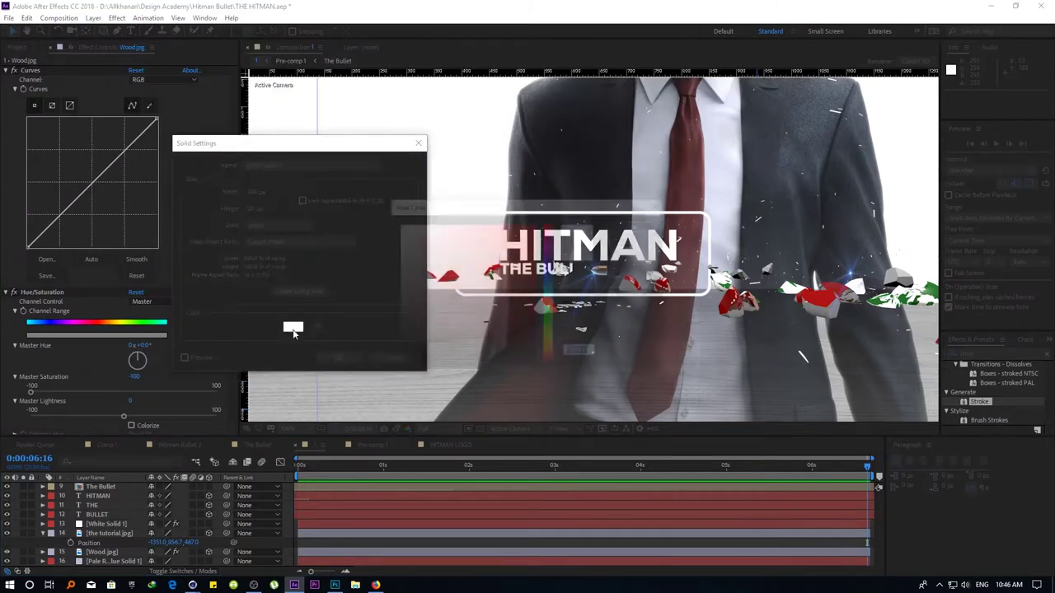
left_click_drag(378, 355, 348, 372)
left_click(635, 225)
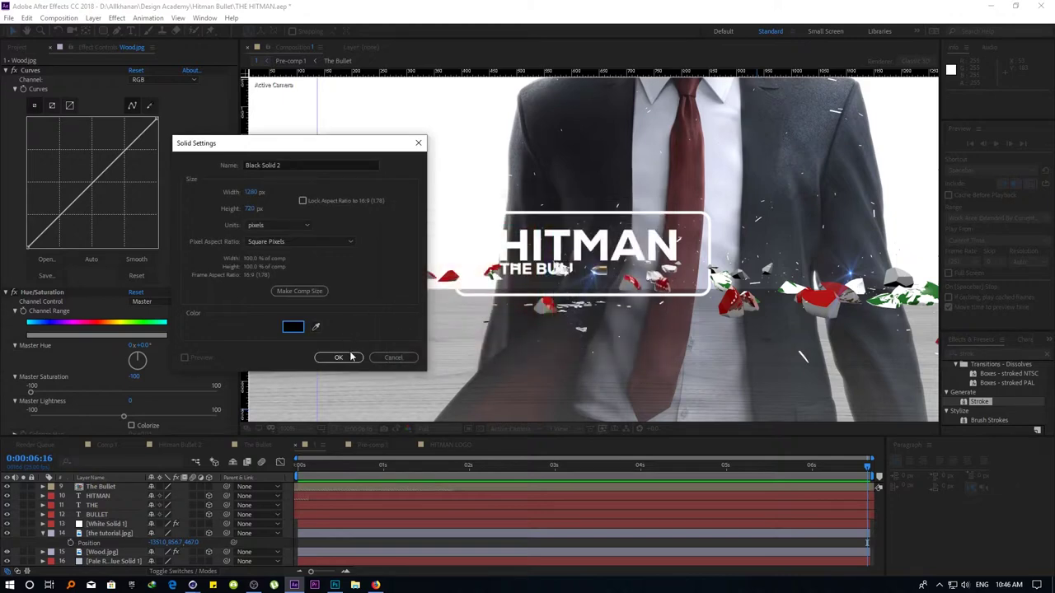
left_click(340, 358)
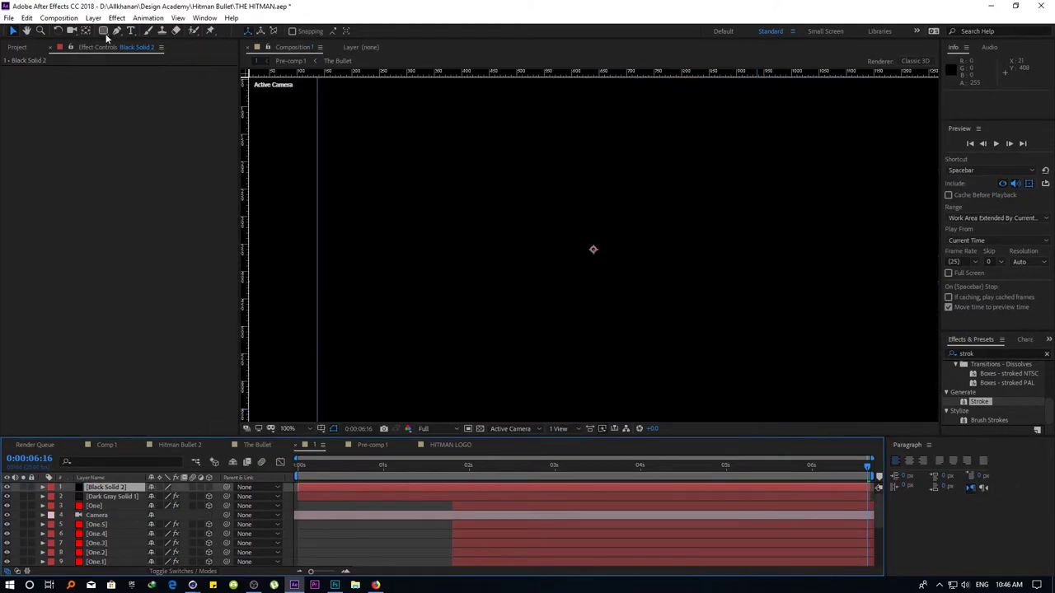
Give the black solid a full-frame ellipse mask set to Subtract
left_click_drag(105, 33, 117, 51)
double_click(103, 33)
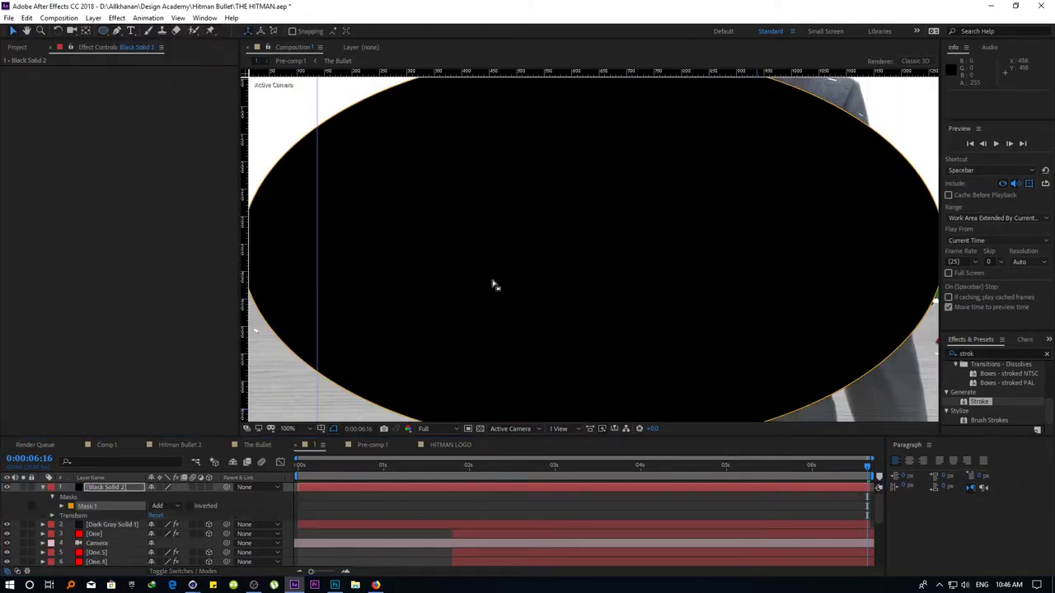
key("comma")
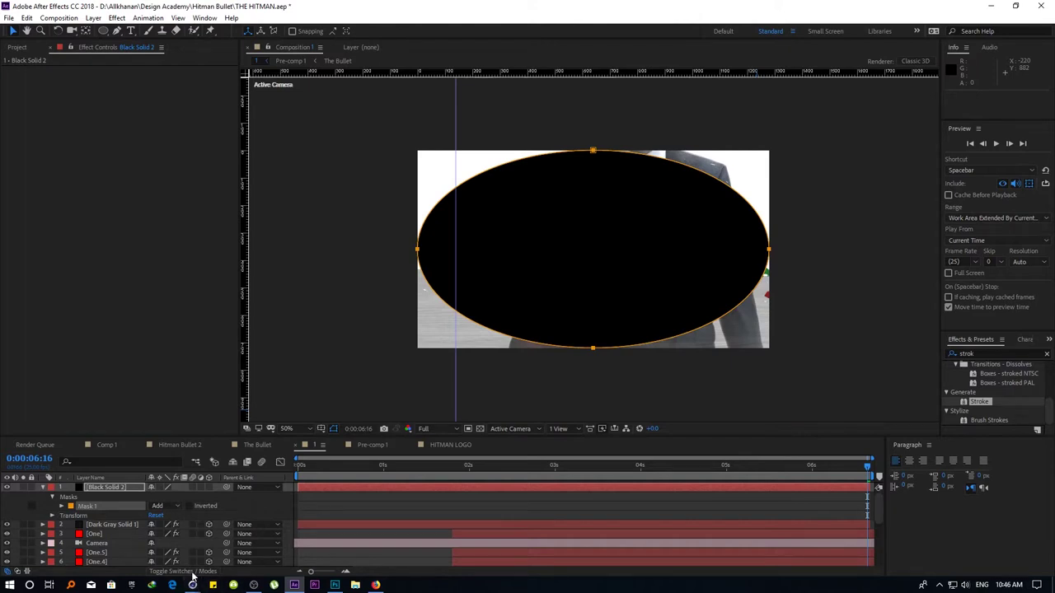
left_click(192, 573)
left_click(162, 488)
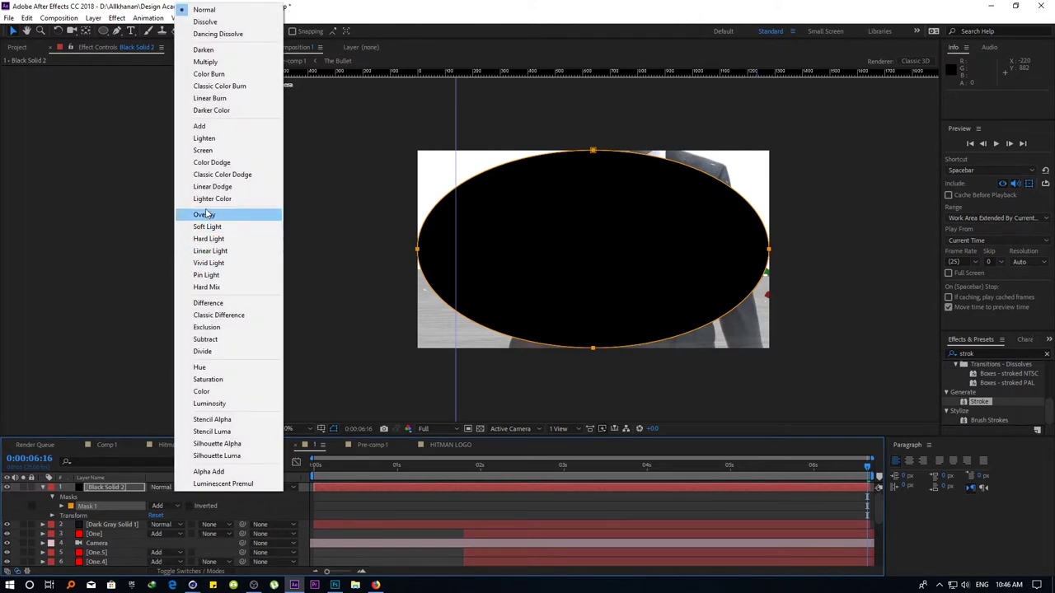
left_click(156, 506)
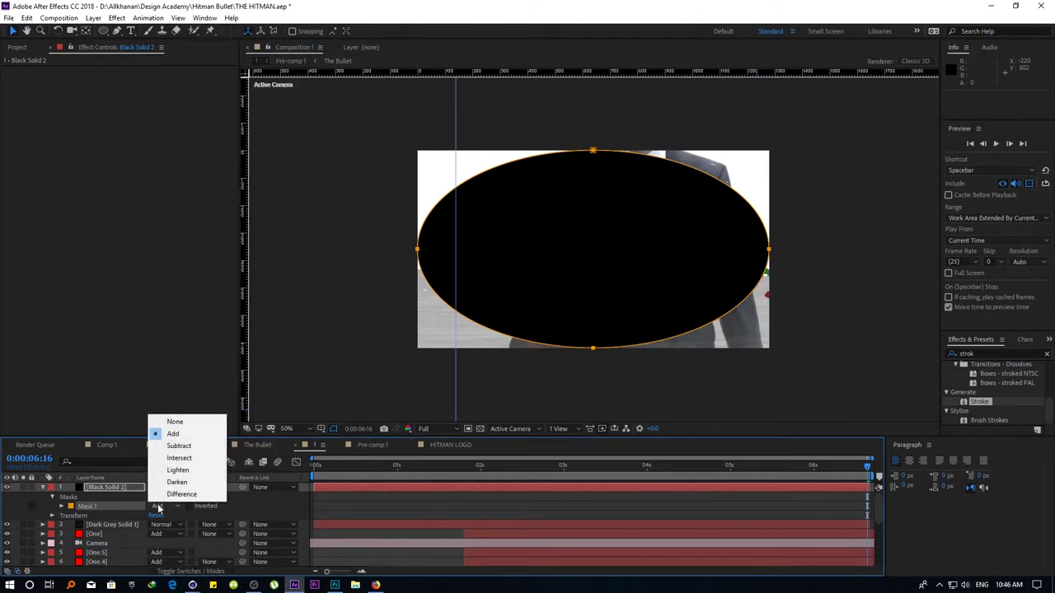
left_click(177, 444)
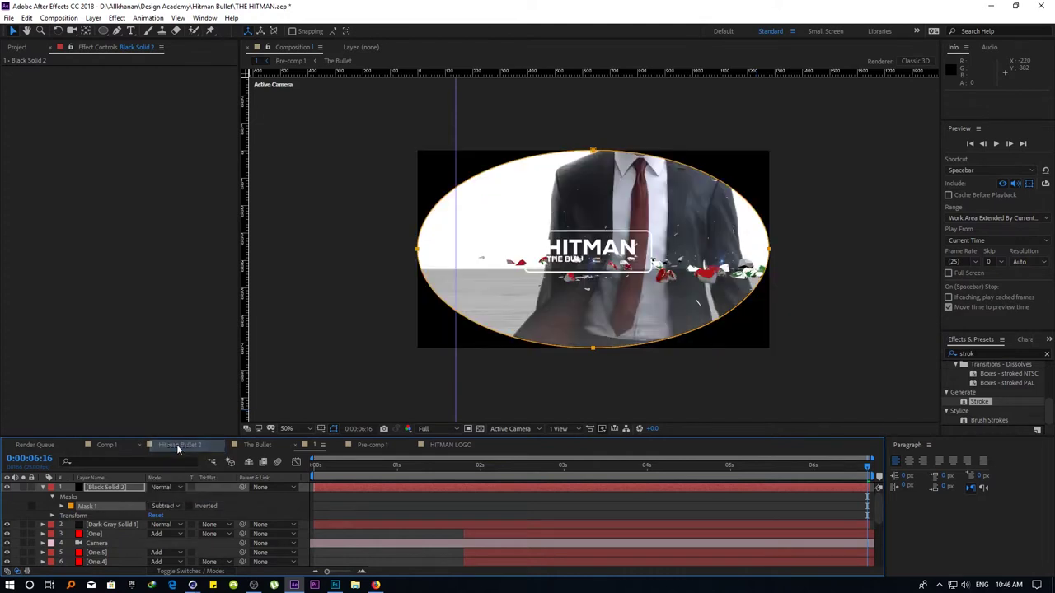
Feather the mask edge to about 760 px and lower the solid's opacity to 80%
left_click(63, 506)
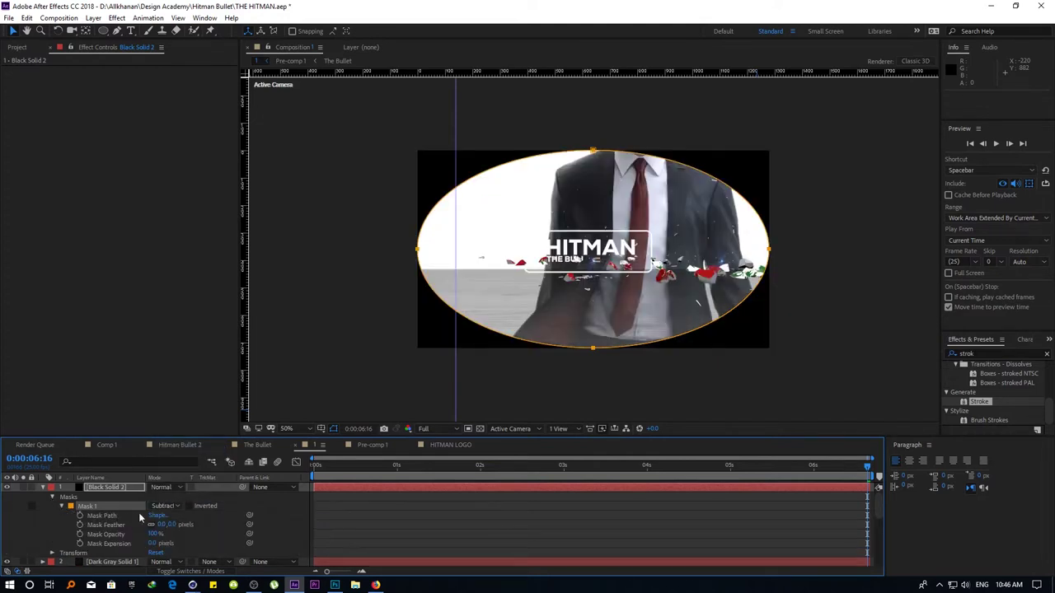
left_click_drag(188, 524, 588, 524)
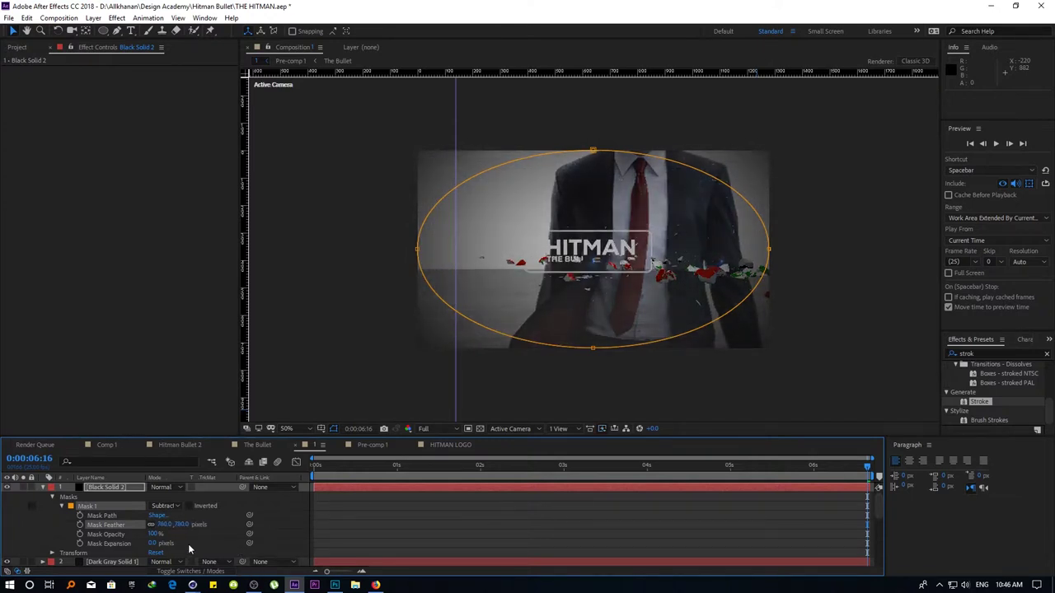
key("t")
left_click_drag(153, 496, 419, 550)
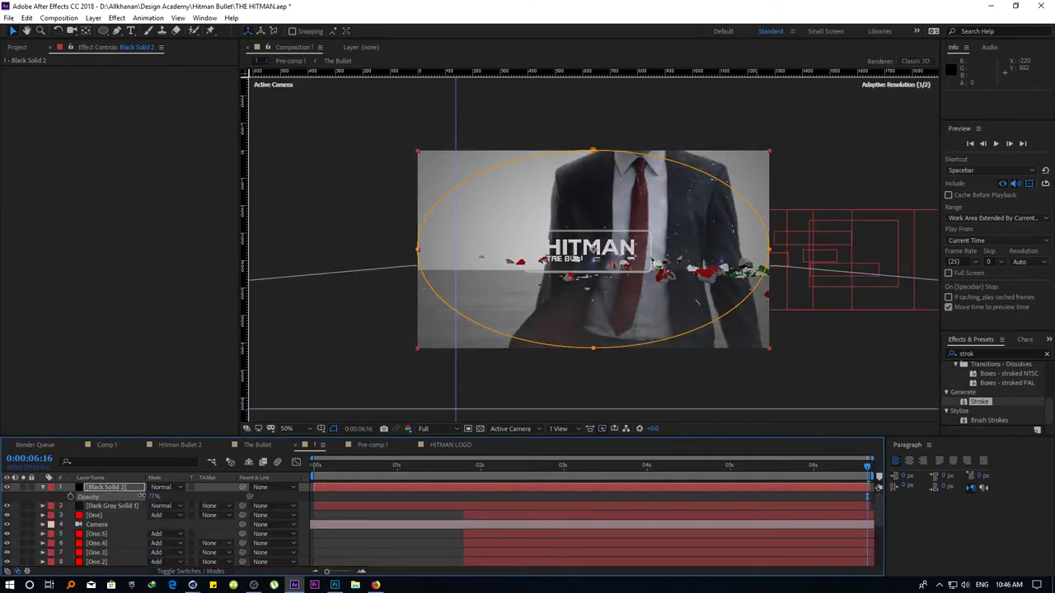
left_click(415, 551)
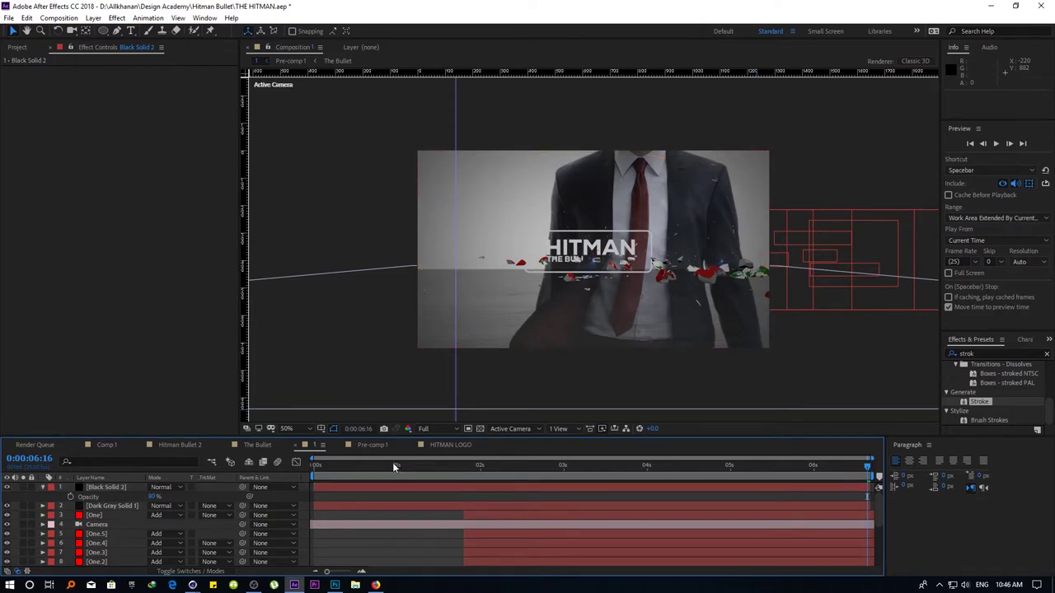
Preview the vignette from the start and briefly check the HITMAN LOGO search results
left_click_drag(394, 466, 237, 464)
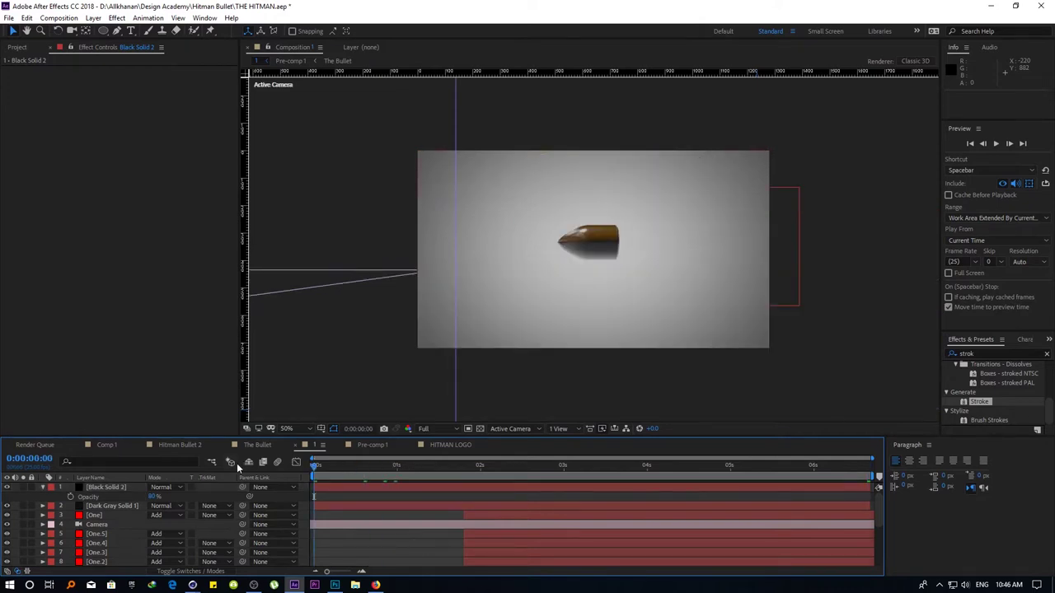
key("space")
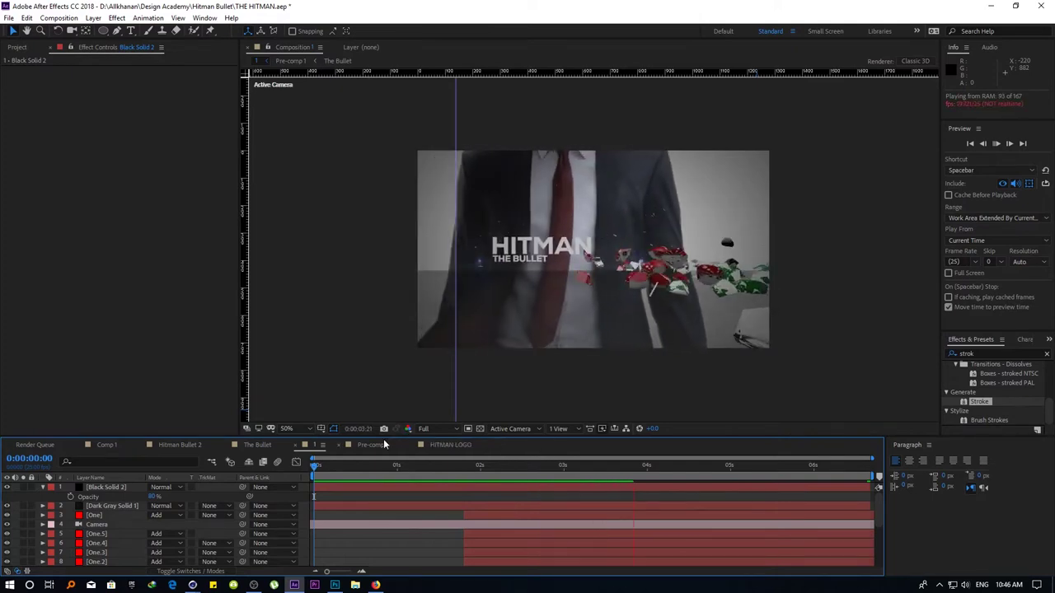
left_click(375, 585)
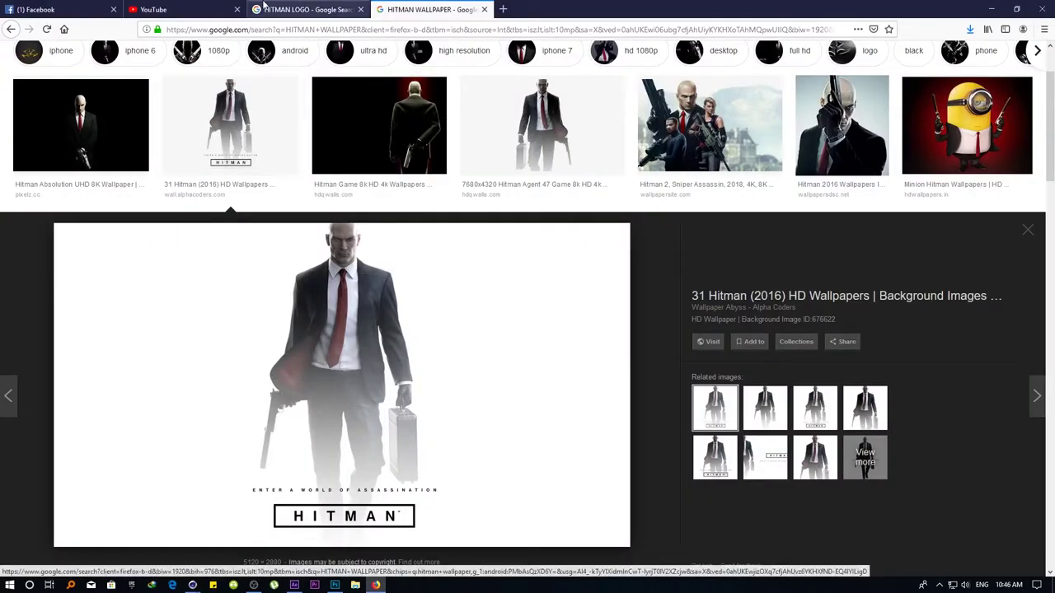
left_click(304, 9)
left_click(996, 9)
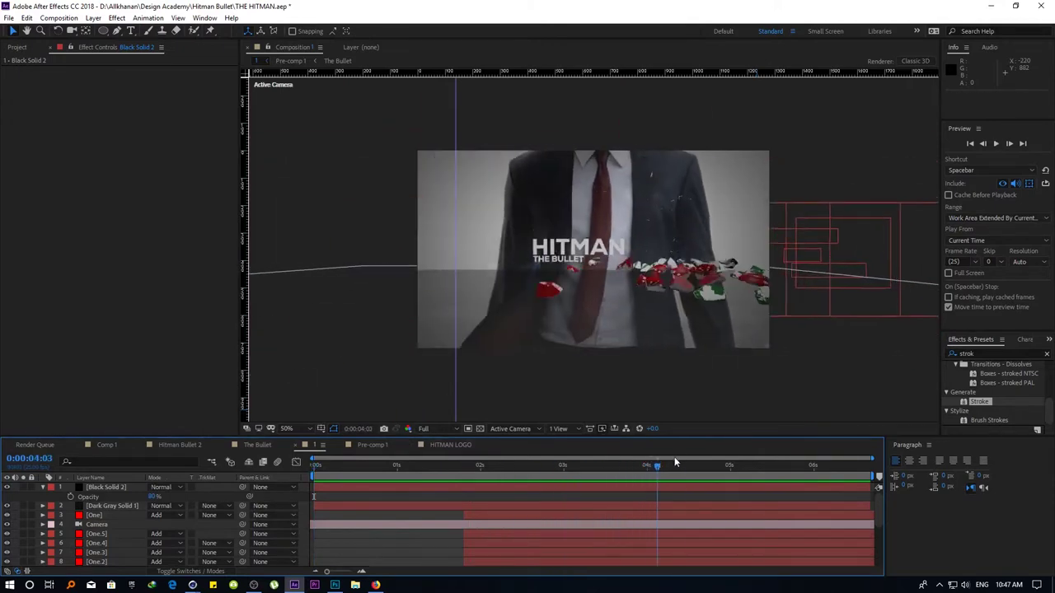
Stop the preview and reduce the vignette's Mask Feather for a tighter edge
key("space")
left_click(108, 487)
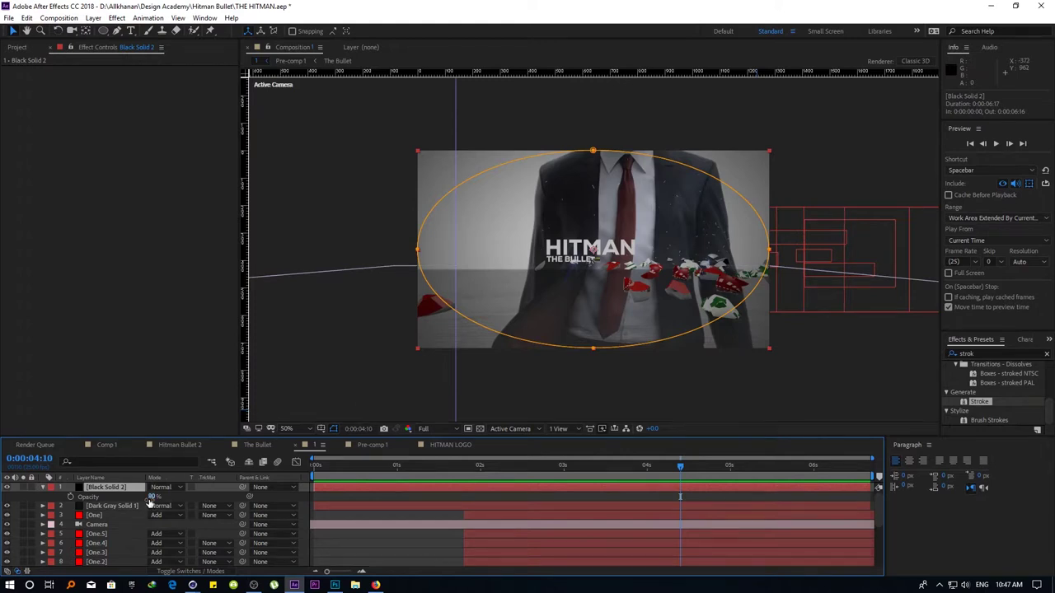
key("m")
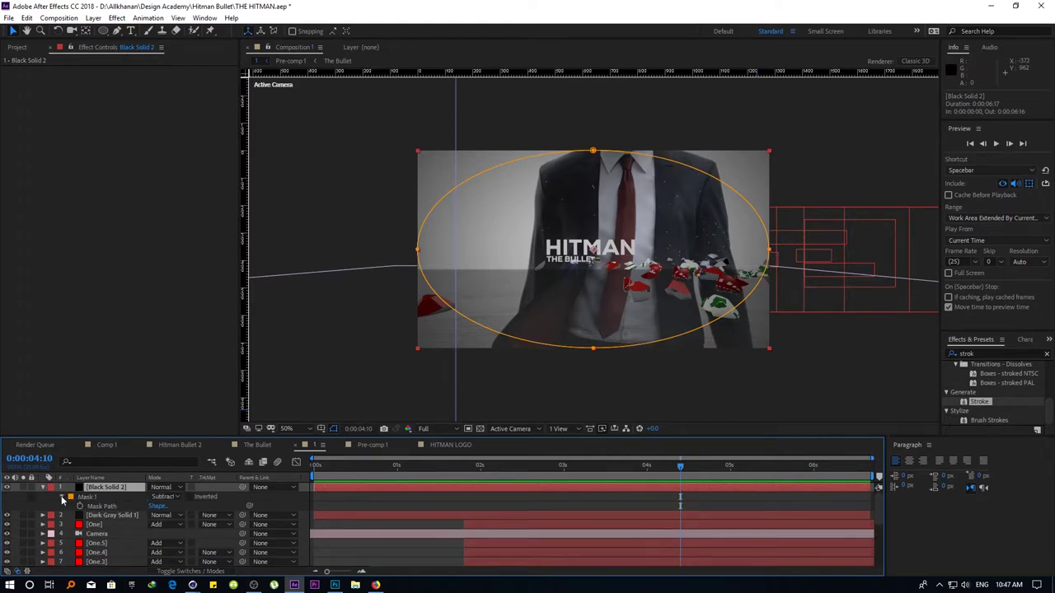
left_click(62, 499)
left_click_drag(165, 515, 156, 519)
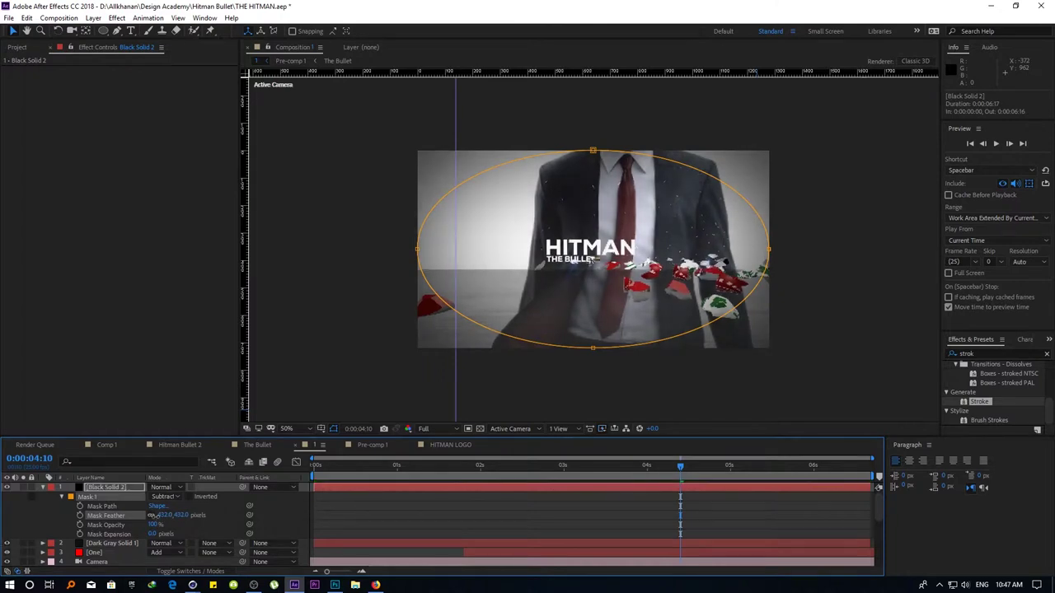
Recolour the solid royal blue (#0060FF) and lower its opacity to a faint tint
left_click(116, 18)
left_click(124, 40)
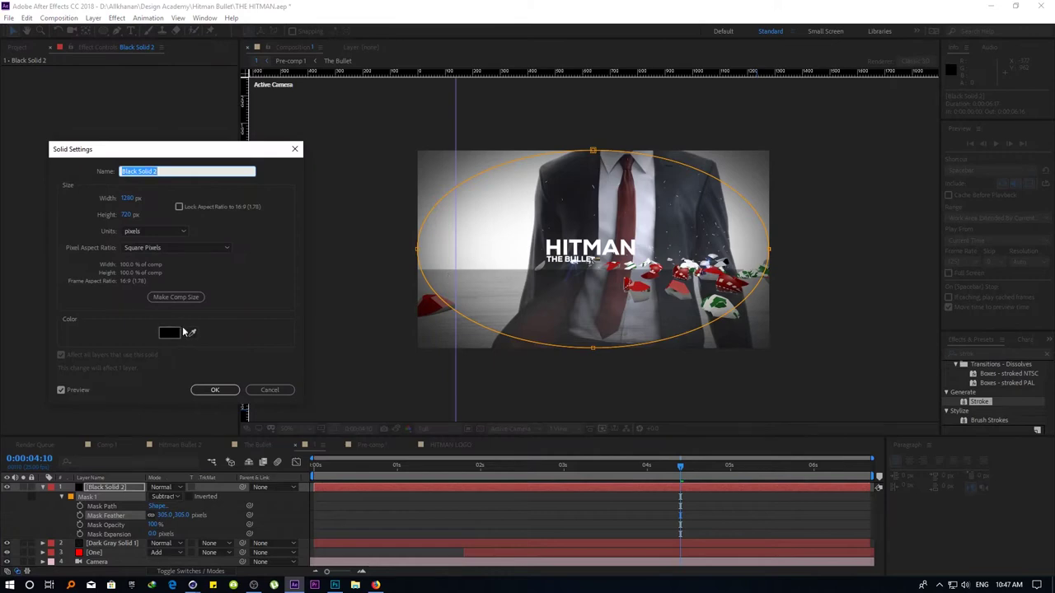
left_click(169, 332)
type("FF0000")
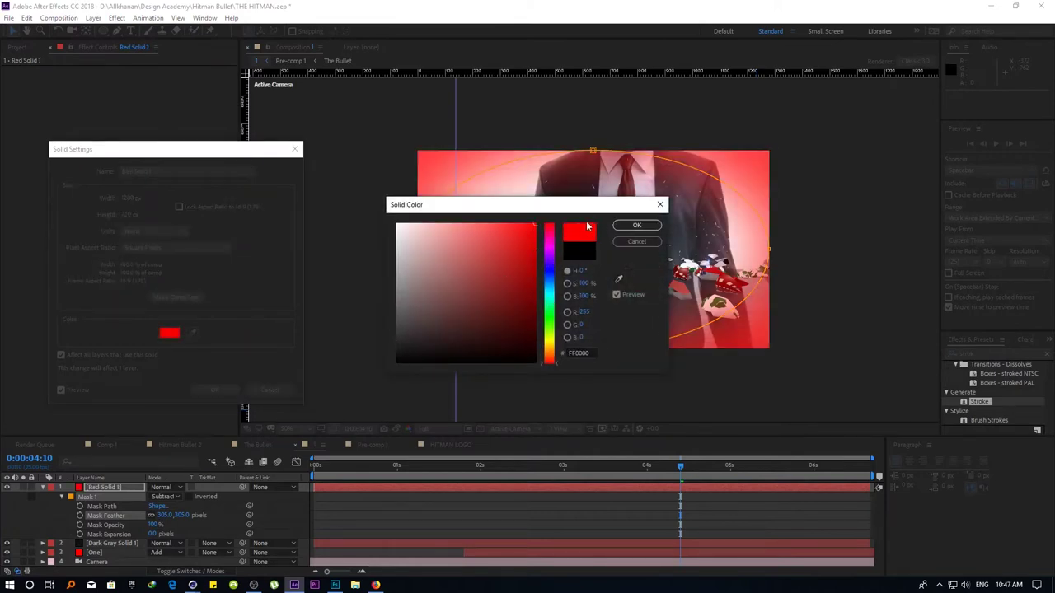
left_click_drag(551, 313, 552, 282)
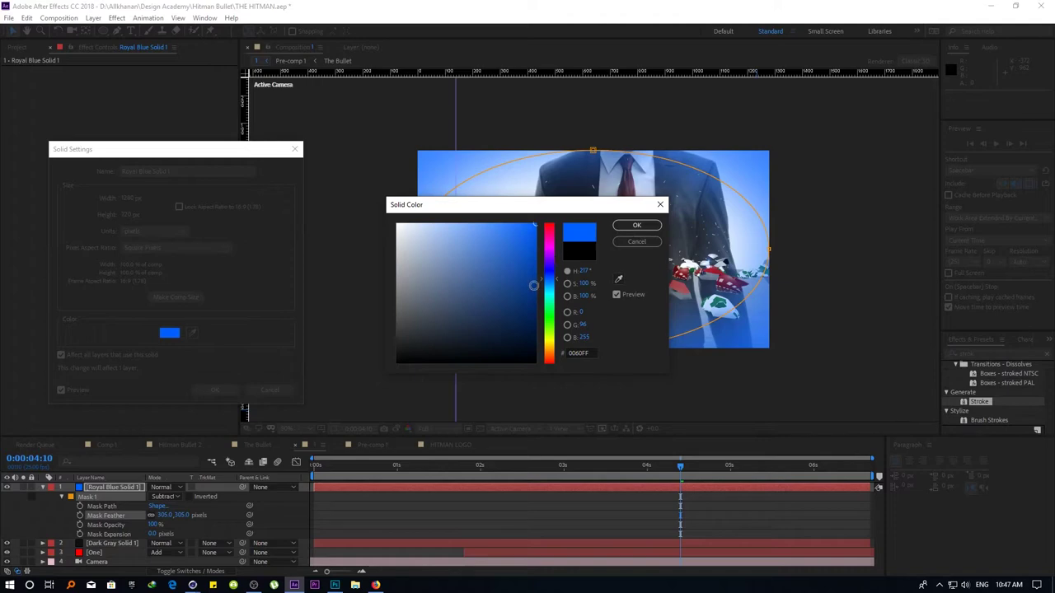
left_click_drag(550, 286, 550, 281)
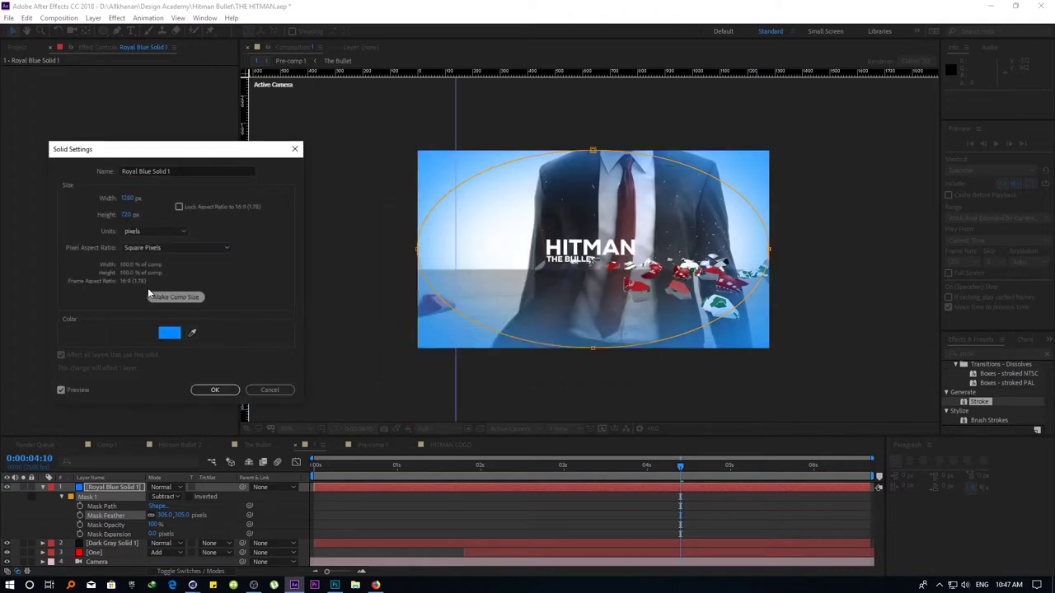
left_click(216, 391)
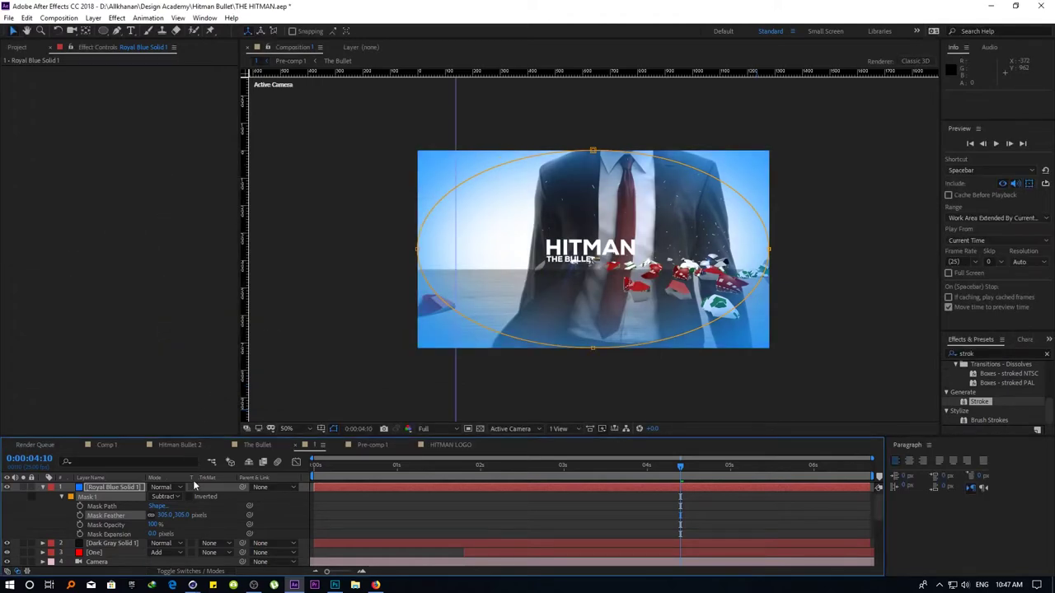
key("t")
left_click_drag(153, 496, 121, 504)
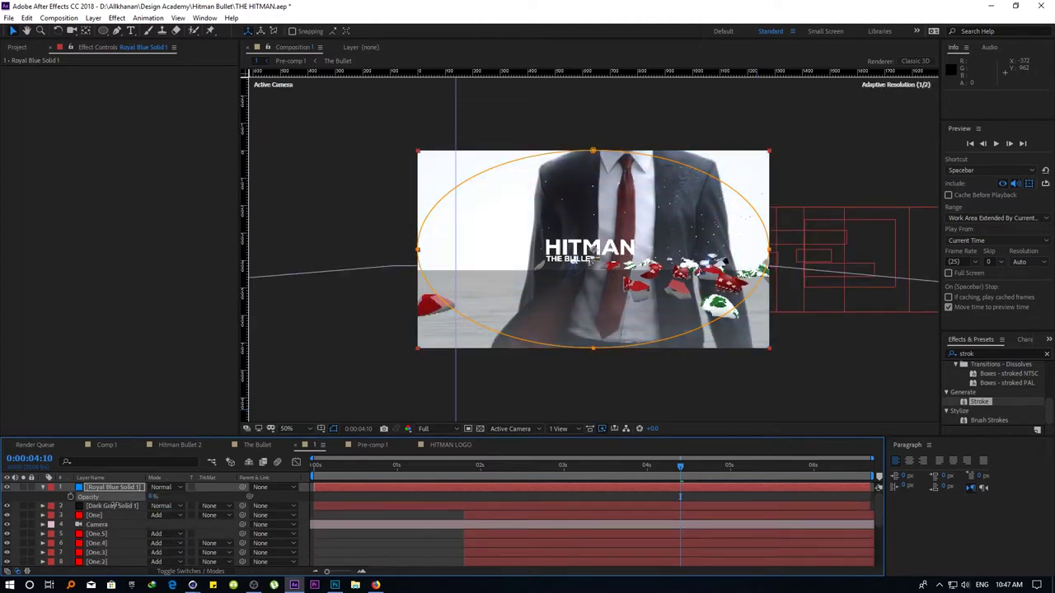
Check composition 1's settings and the tutorial image's position without changing anything
left_click(557, 266)
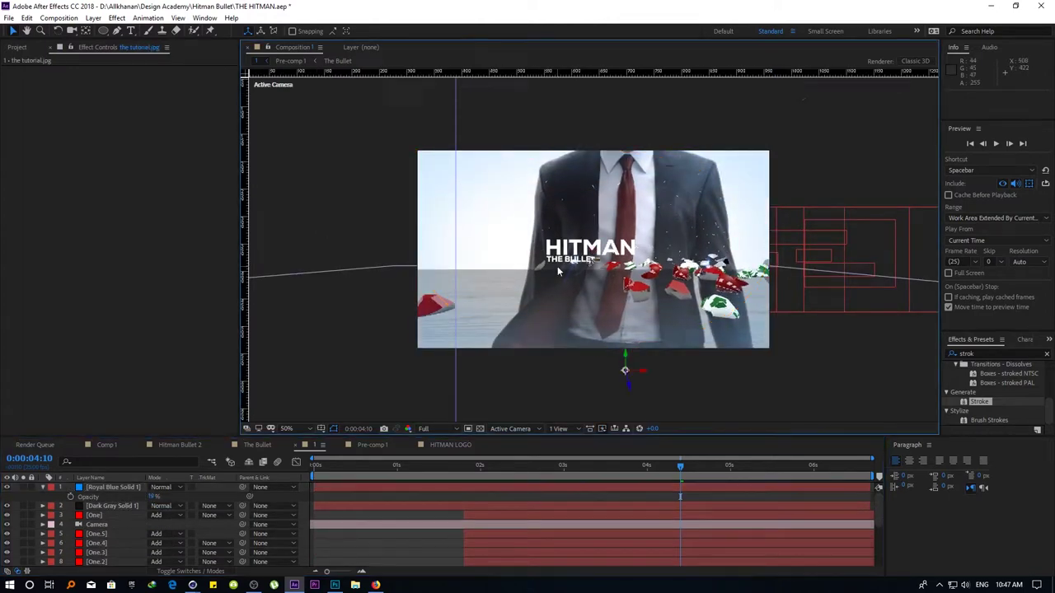
key("slash")
key("comma")
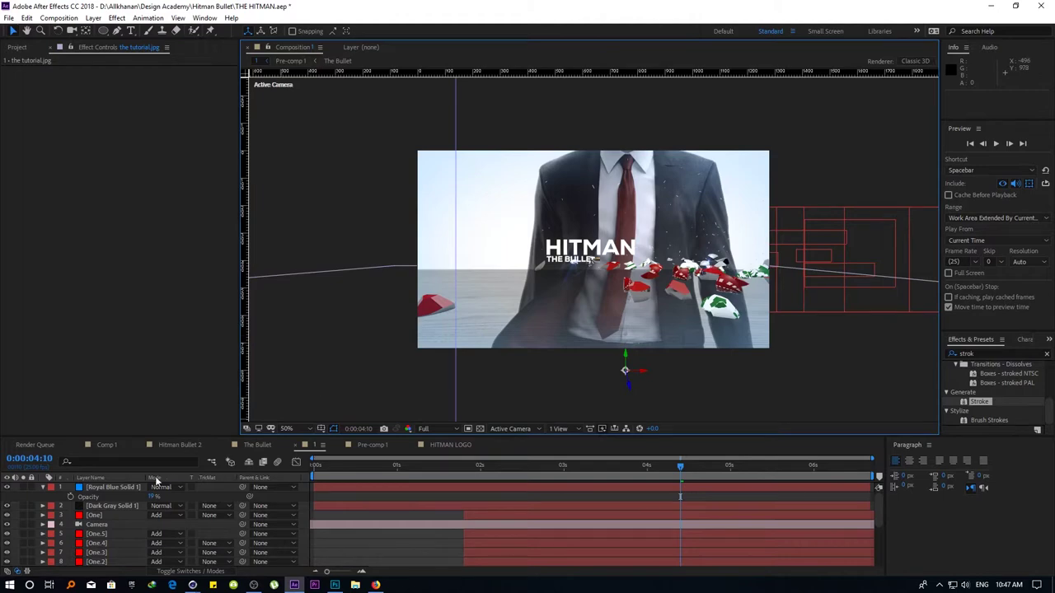
left_click(59, 18)
left_click(70, 45)
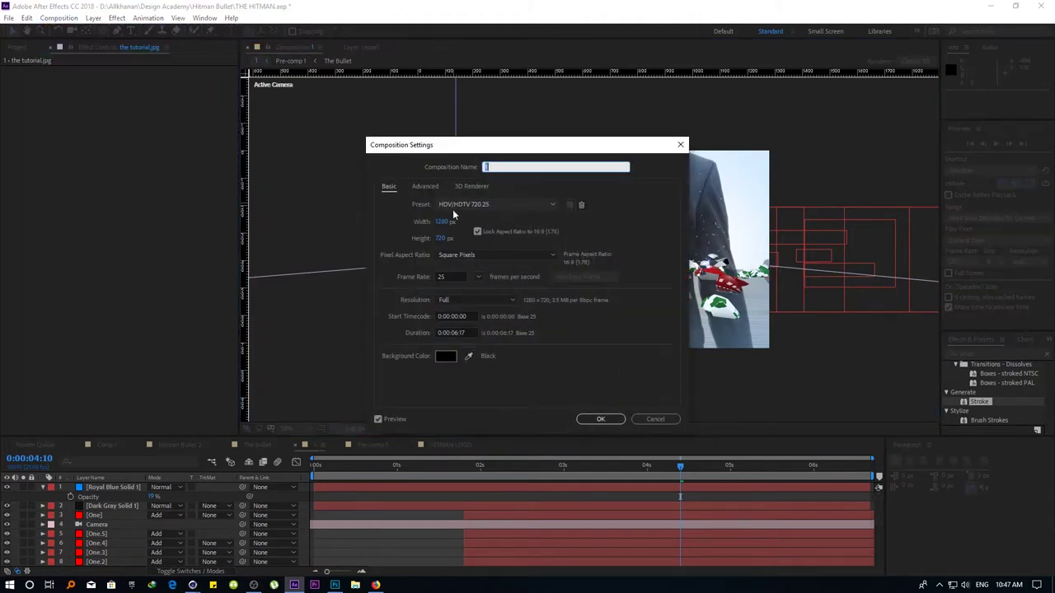
left_click(643, 422)
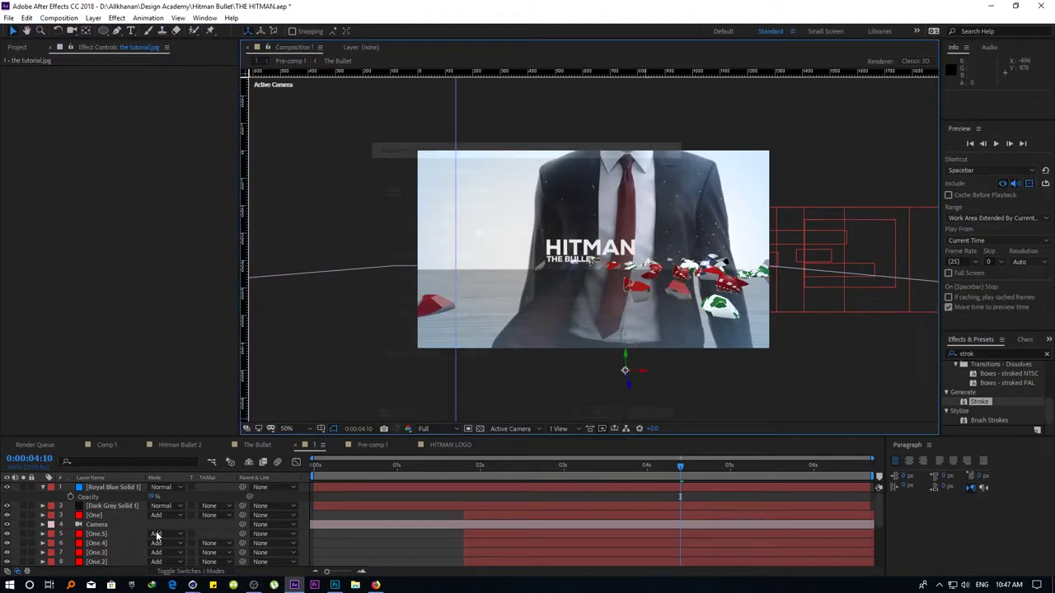
key("p")
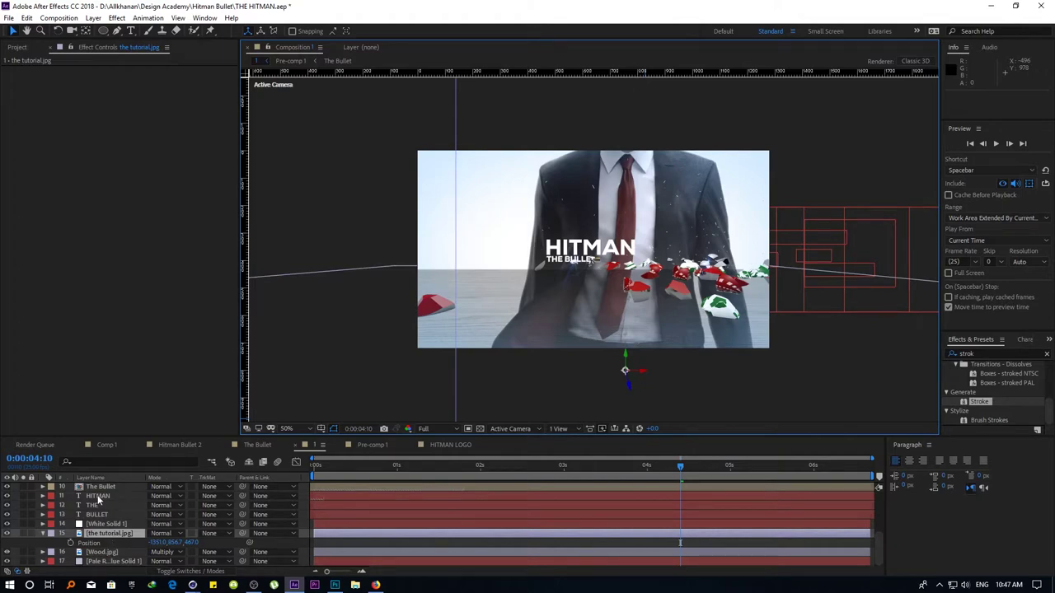
Open Pre-comp 1, review its composition settings, and return to composition 1
double_click(101, 487)
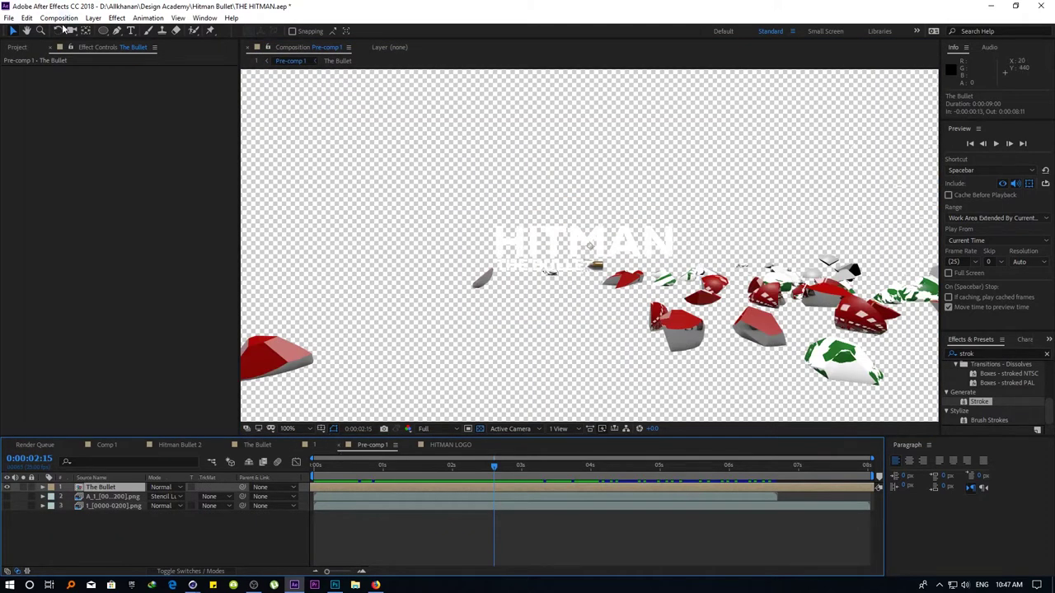
left_click(59, 18)
left_click(70, 45)
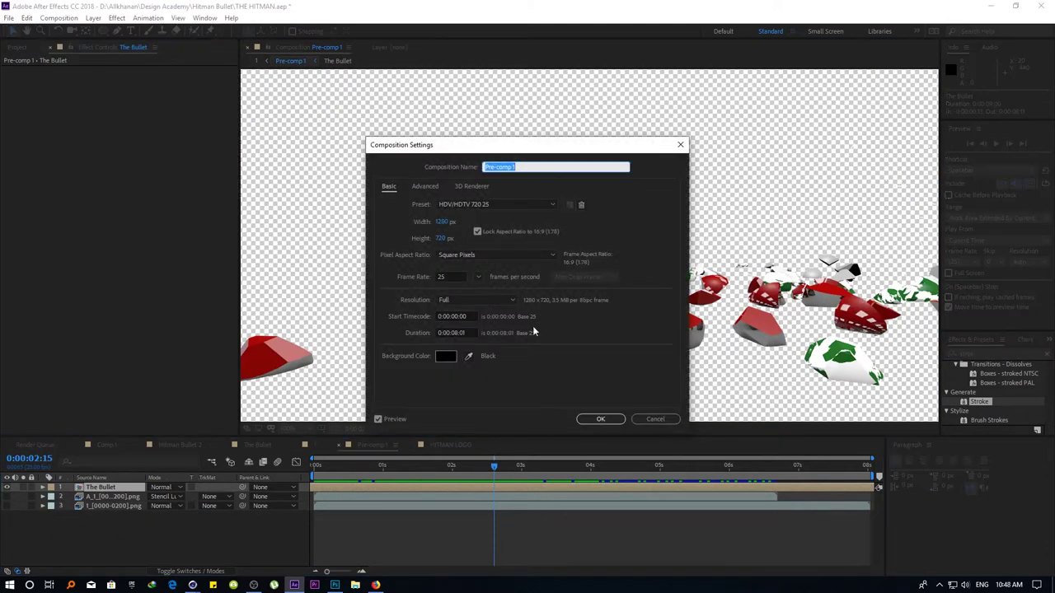
left_click(655, 420)
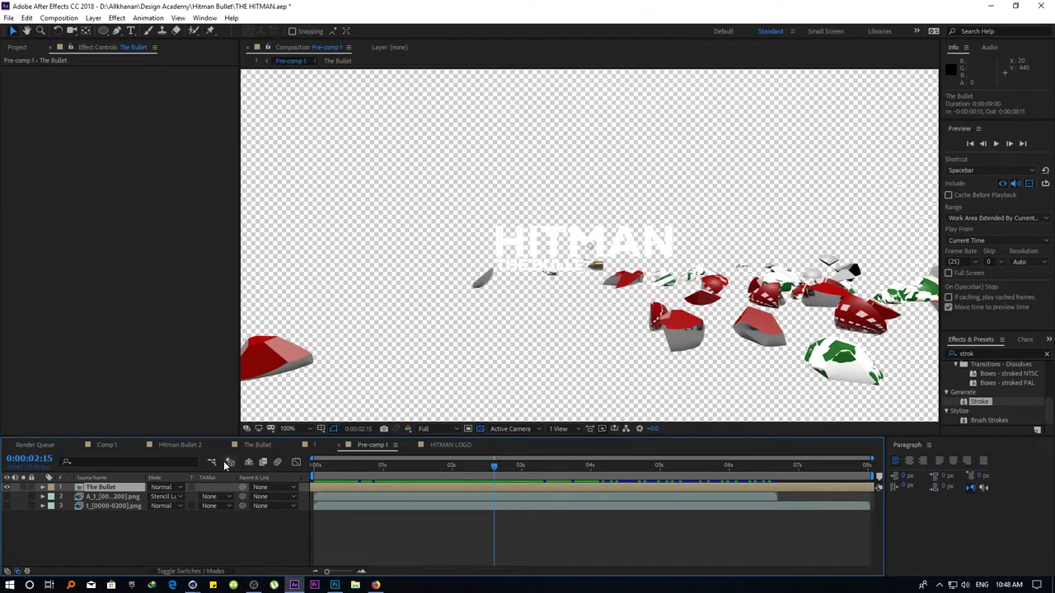
left_click(214, 463)
left_click(166, 461)
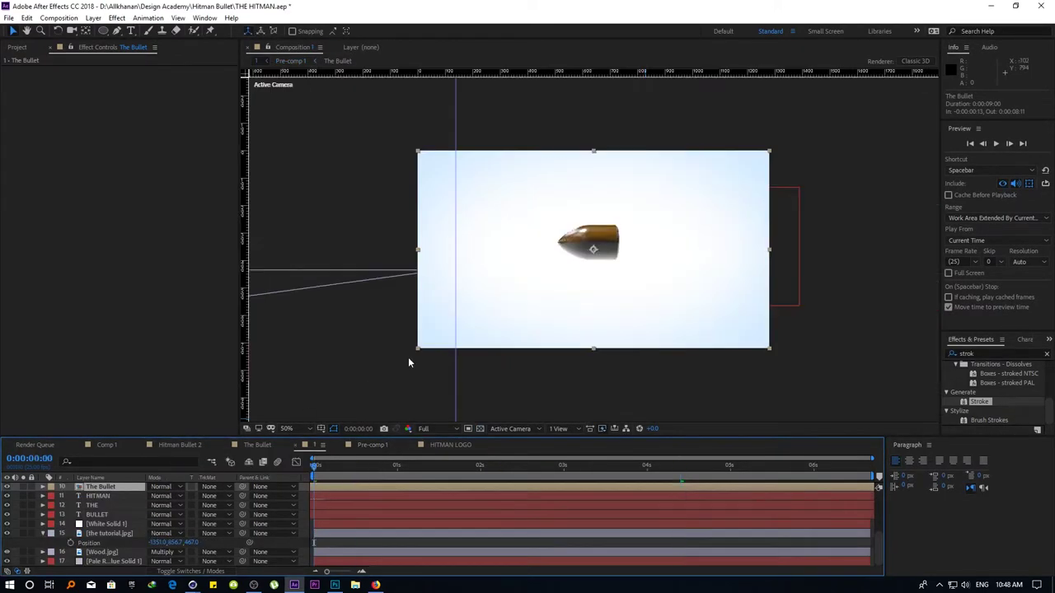
Fit the composition in the viewer and preview the bullet and Hitman logo animation
key("comma")
key("comma")
key("comma")
key("period")
key("period")
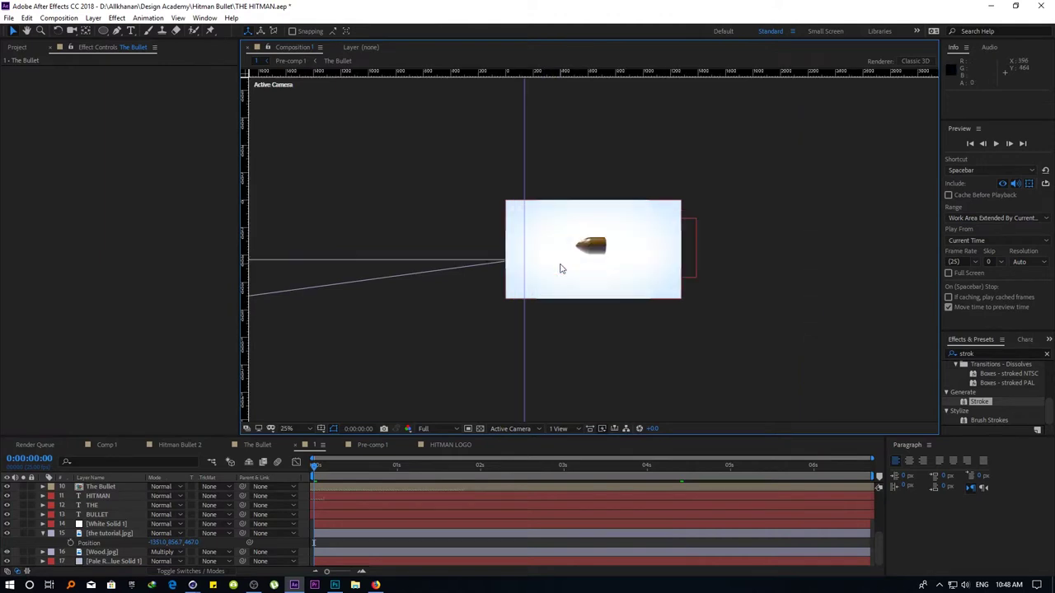
key("period")
key("period")
left_click(298, 429)
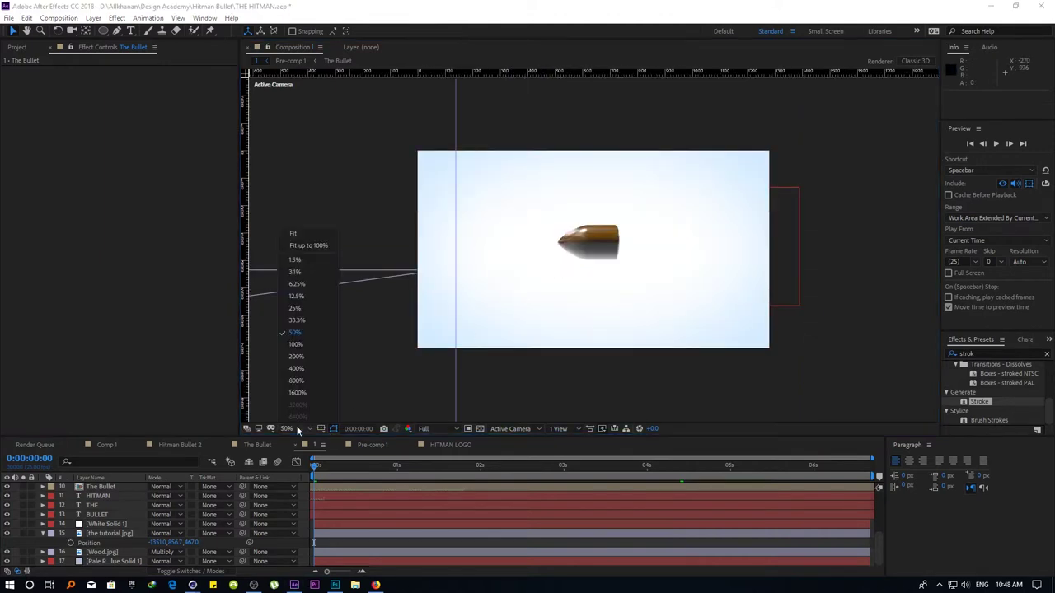
left_click(307, 234)
key("space")
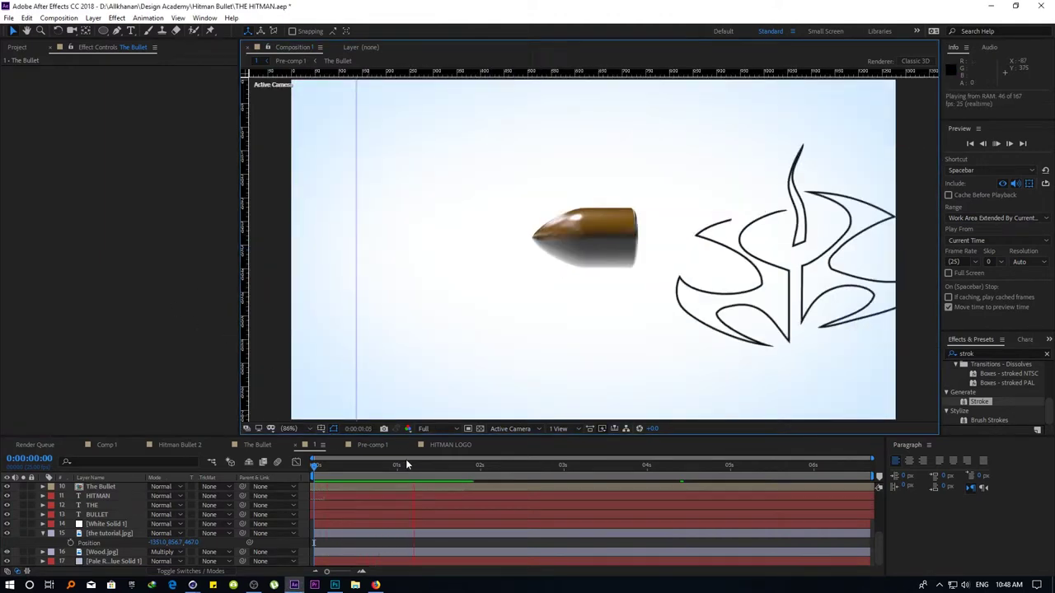
key("space")
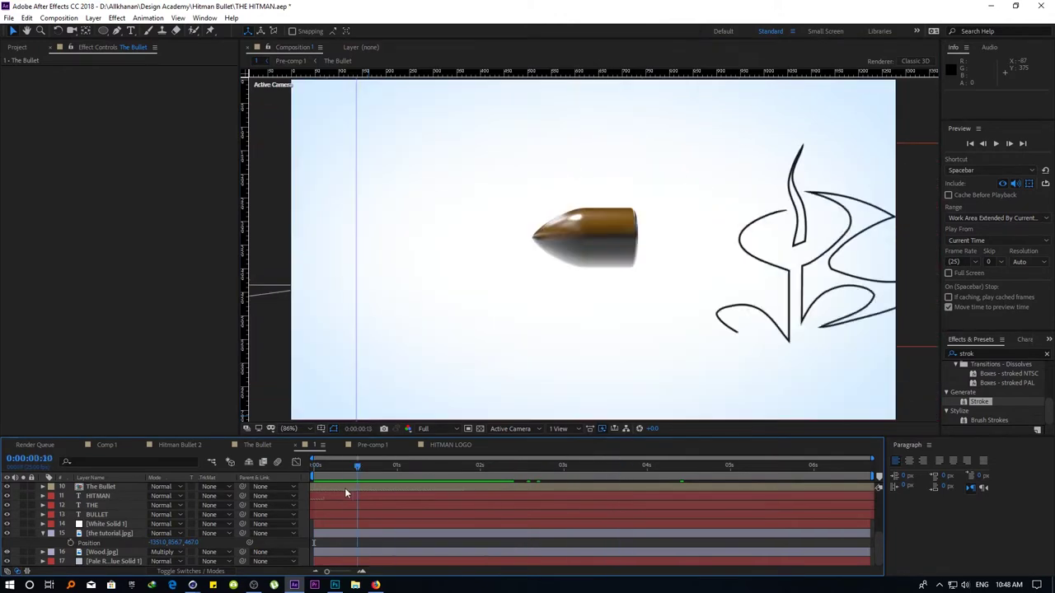
left_click(99, 497)
Colour the HITMAN and THE title text red
double_click(99, 497)
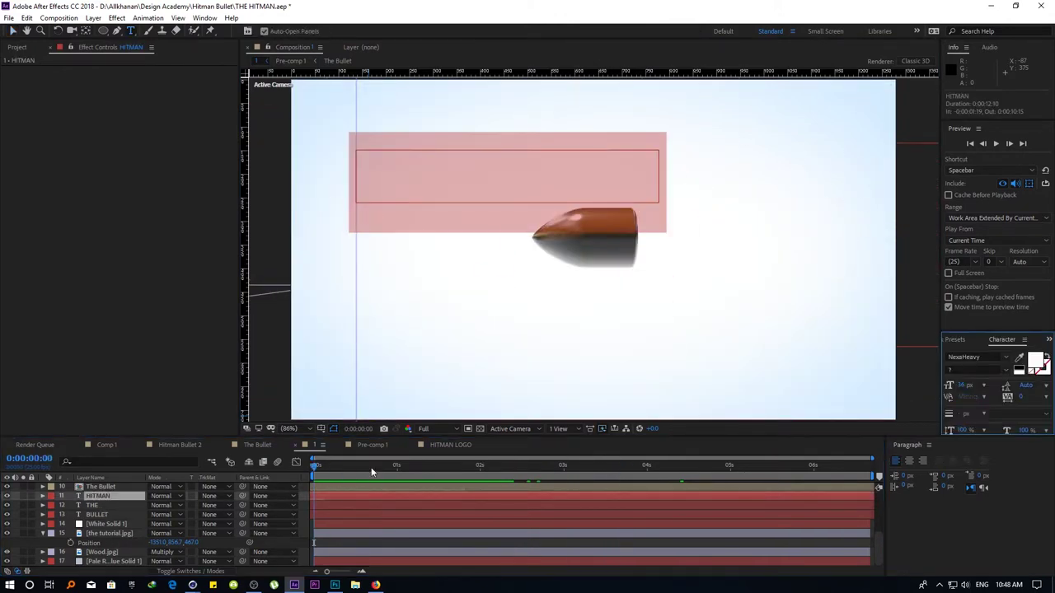
left_click_drag(372, 465, 454, 466)
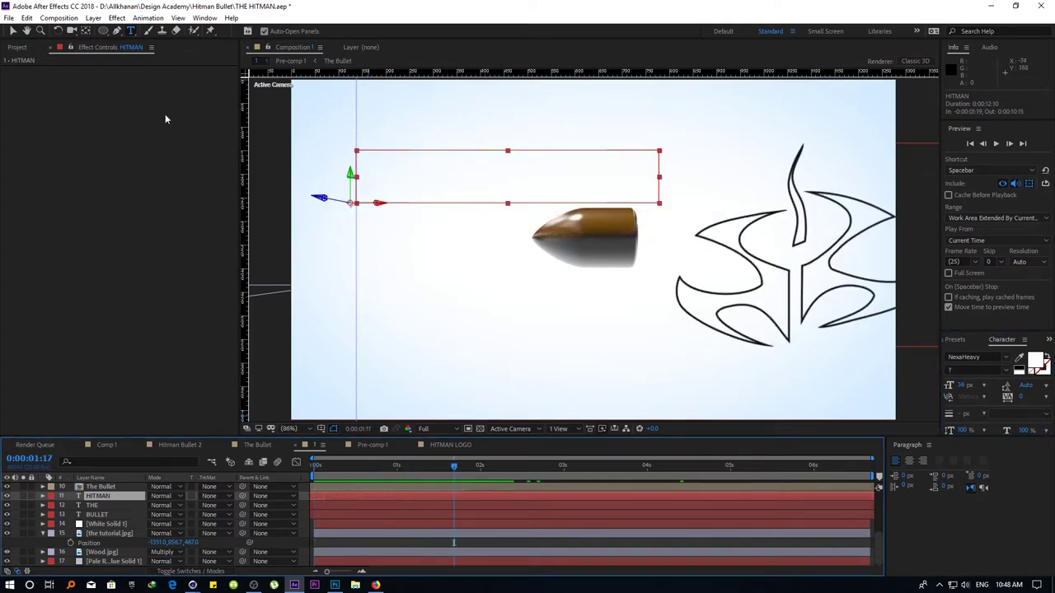
left_click(93, 17)
left_click(103, 497)
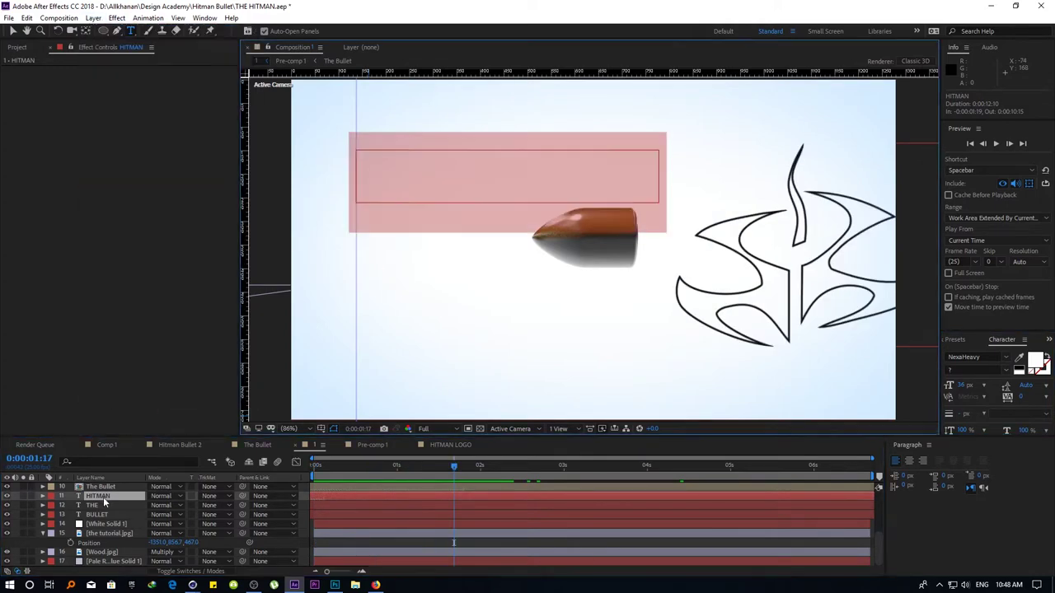
left_click(1035, 362)
mouse_move(521, 271)
left_mouse_down()
mouse_move(439, 262)
mouse_move(529, 251)
left_mouse_up()
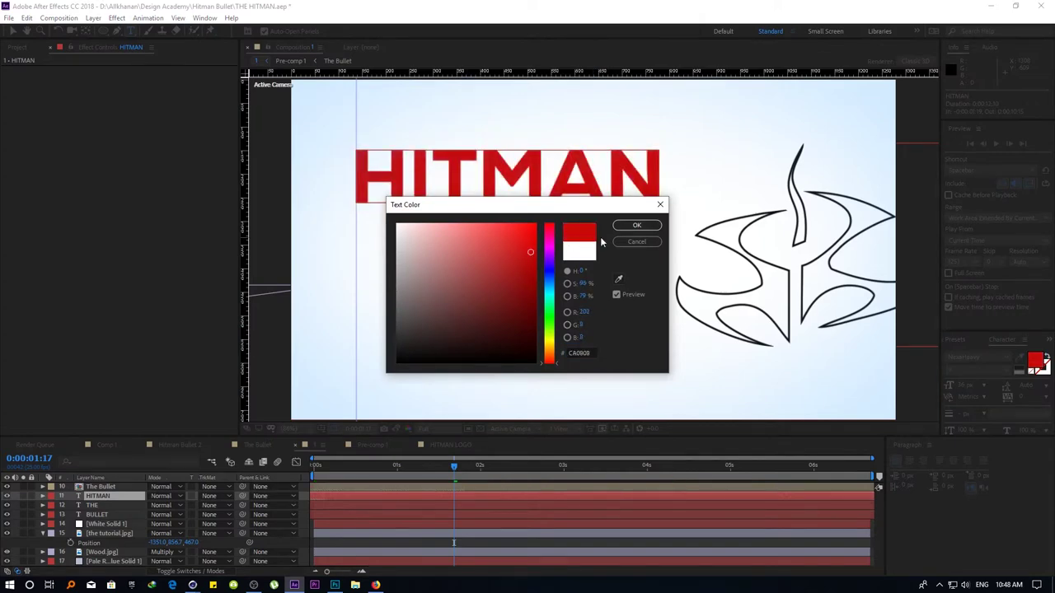
left_click(637, 225)
double_click(93, 505)
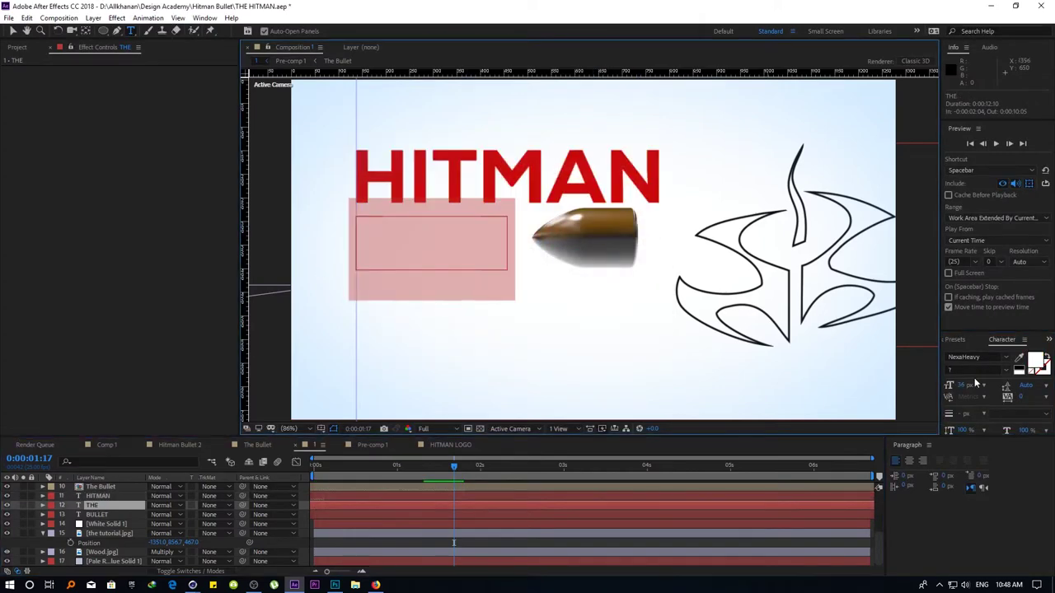
left_click(1036, 364)
left_click(535, 248)
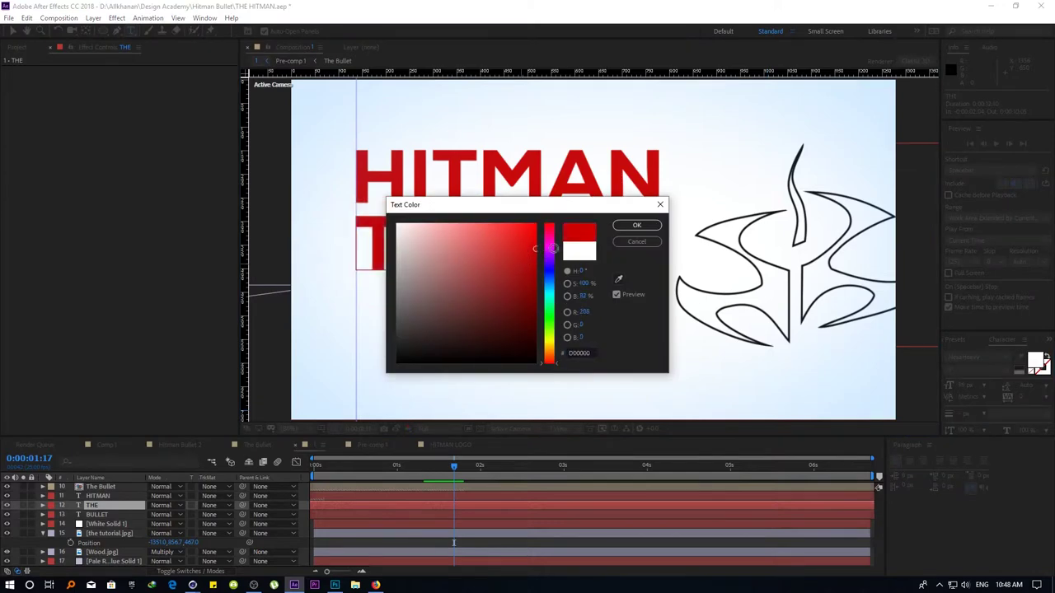
left_click(634, 225)
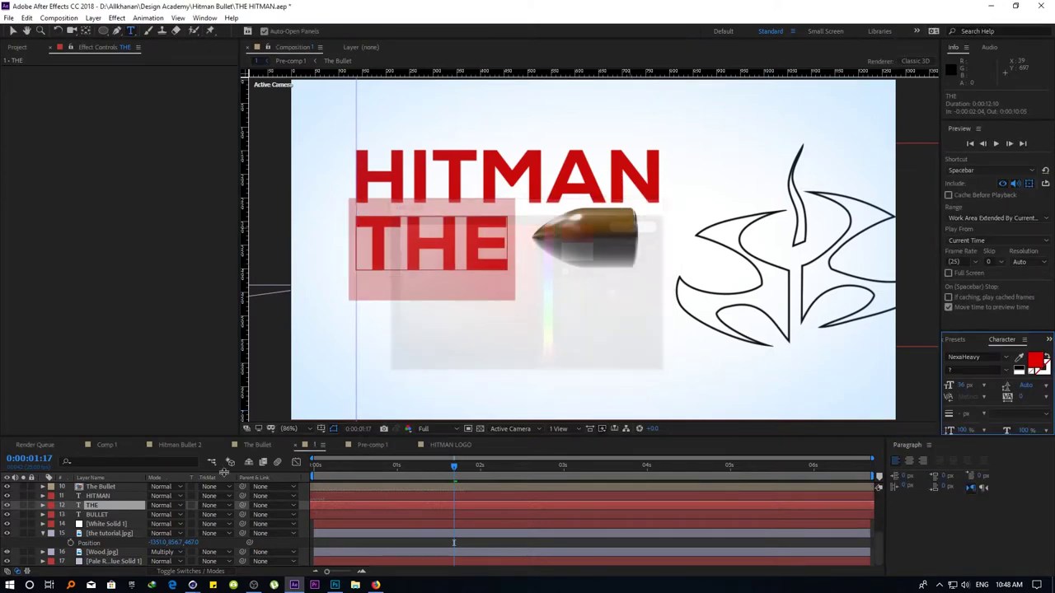
Colour the BULLET text dark gray #191919 and move back toward the start
double_click(96, 514)
left_click(1036, 365)
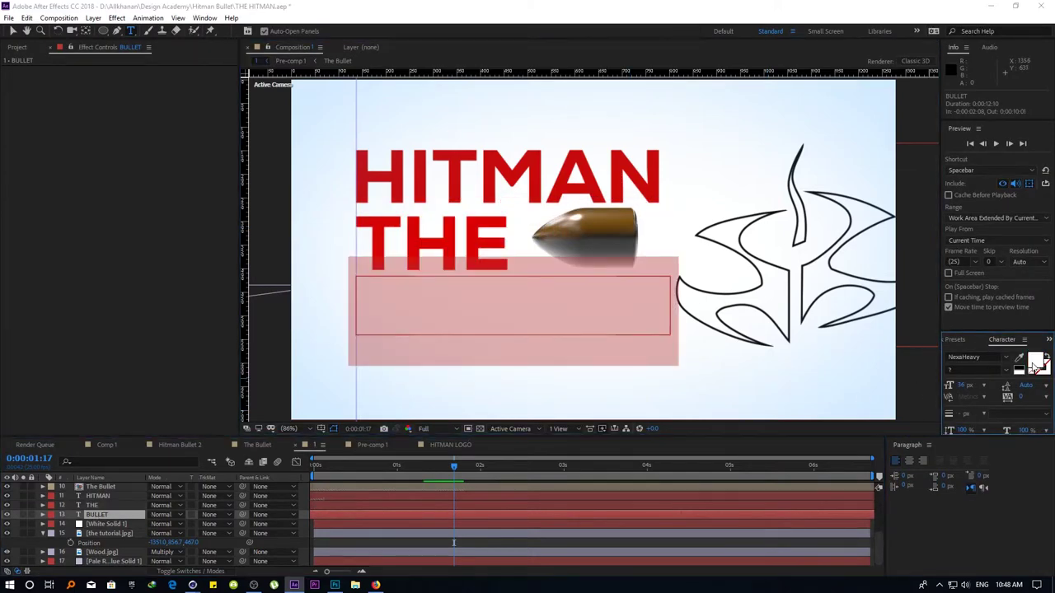
left_click_drag(404, 350, 362, 354)
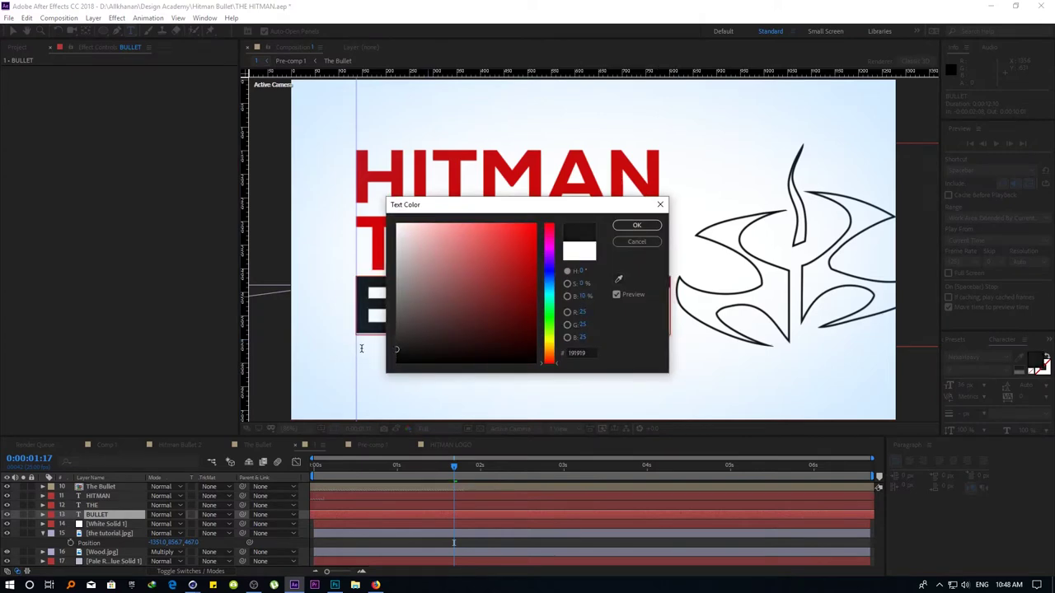
left_click(635, 224)
key("comma")
key("comma")
key("comma")
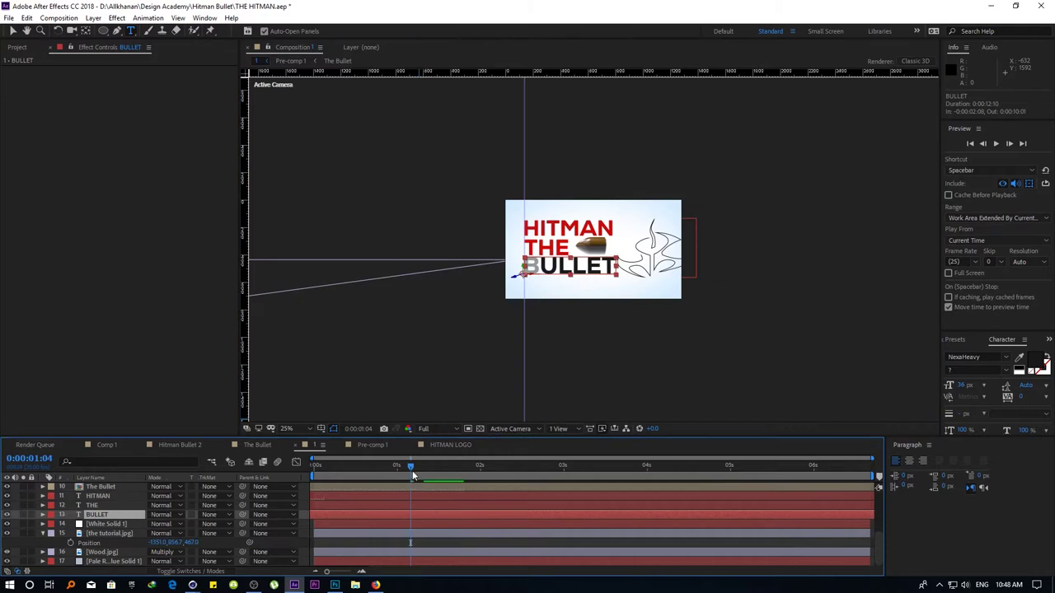
left_click_drag(453, 466, 314, 466)
key("space")
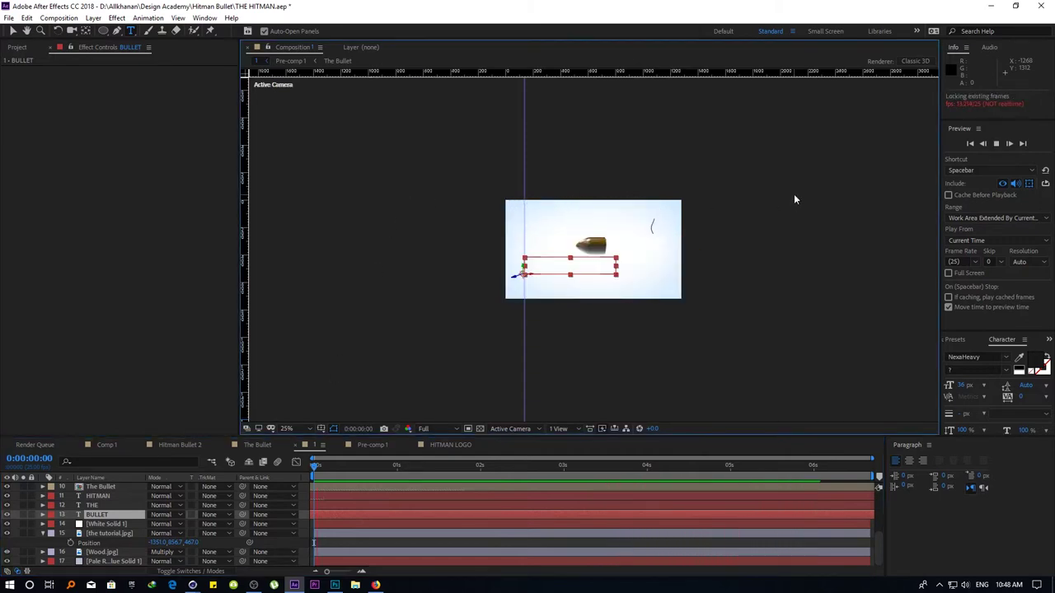
left_click(828, 468)
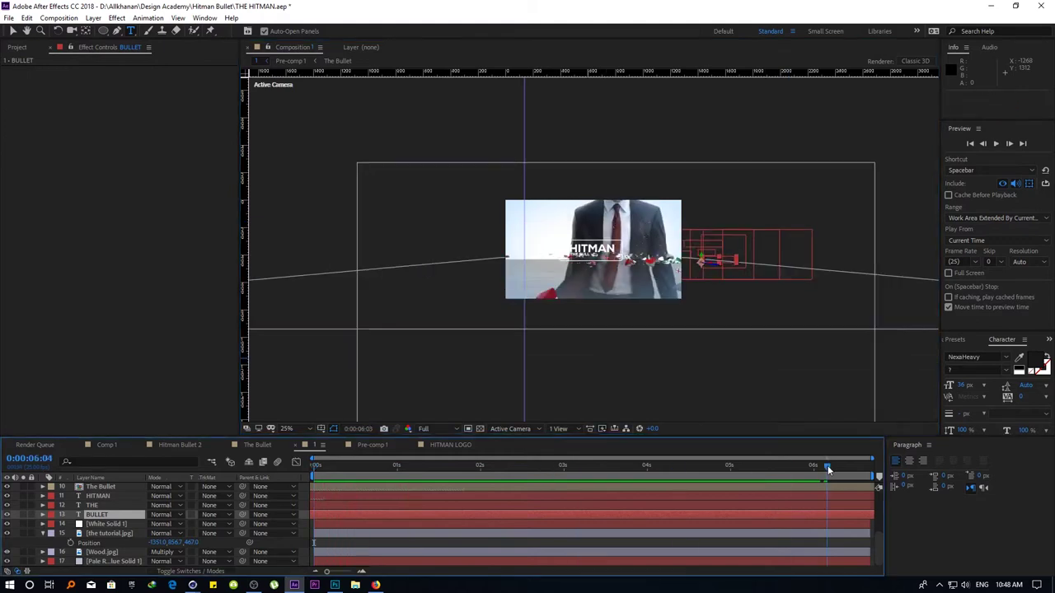
left_click(763, 468)
left_click(921, 194)
left_click(11, 30)
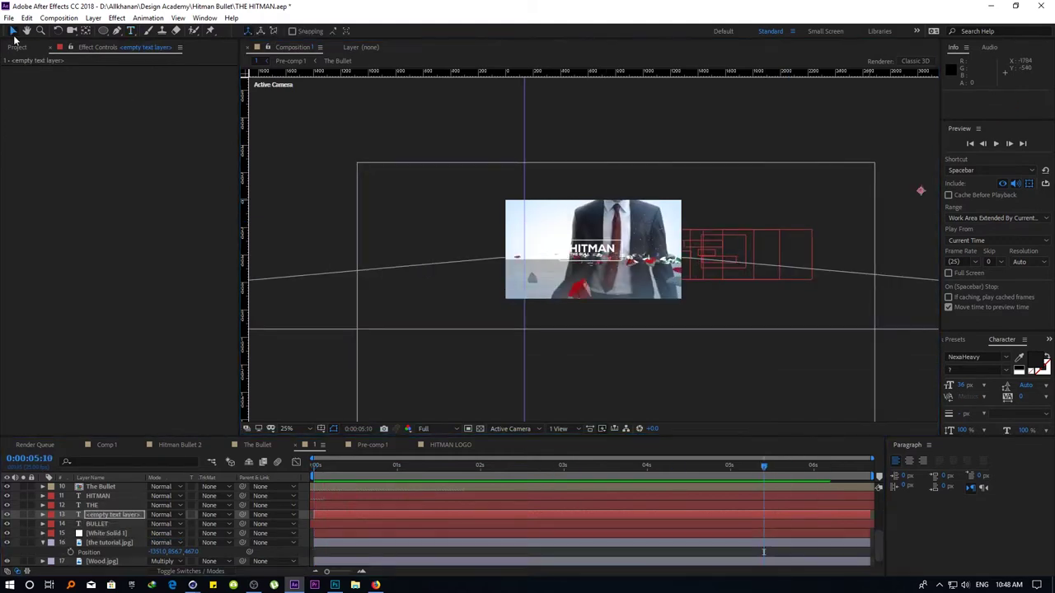
left_click(537, 247)
key("period")
key("period")
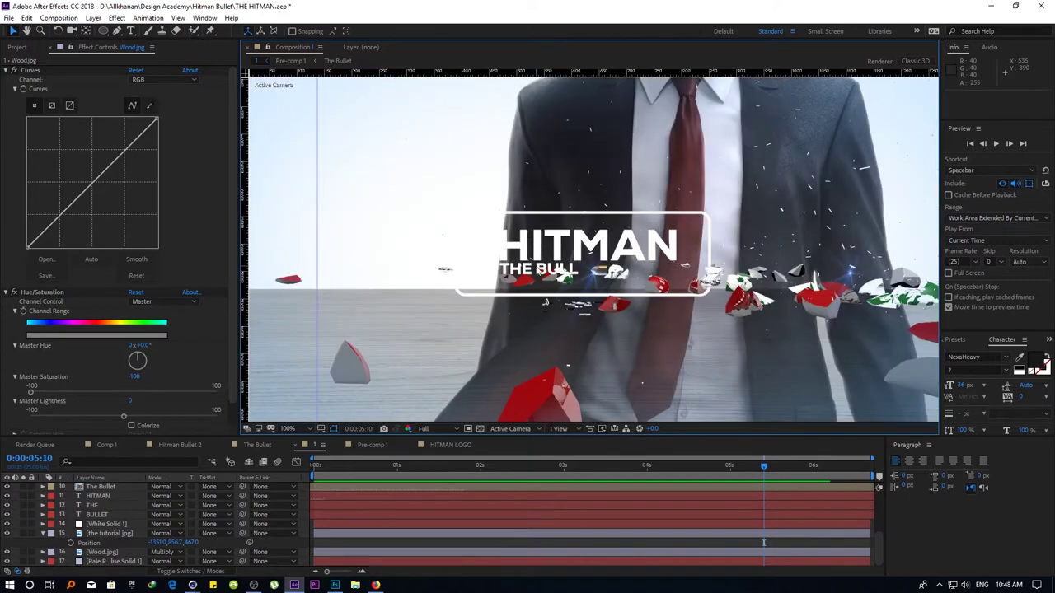
key("Home")
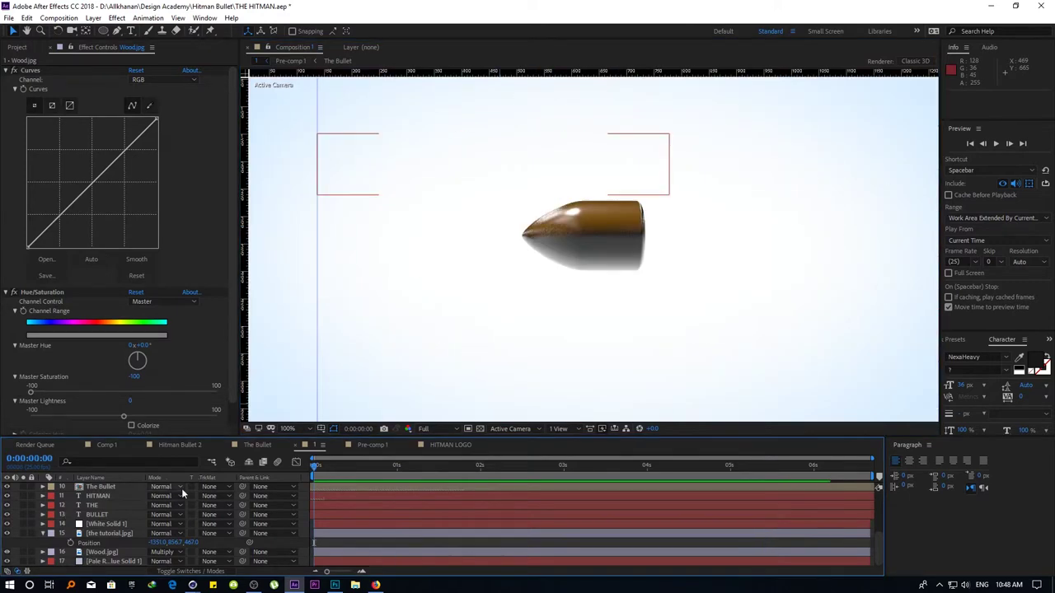
left_click_drag(328, 471, 440, 467)
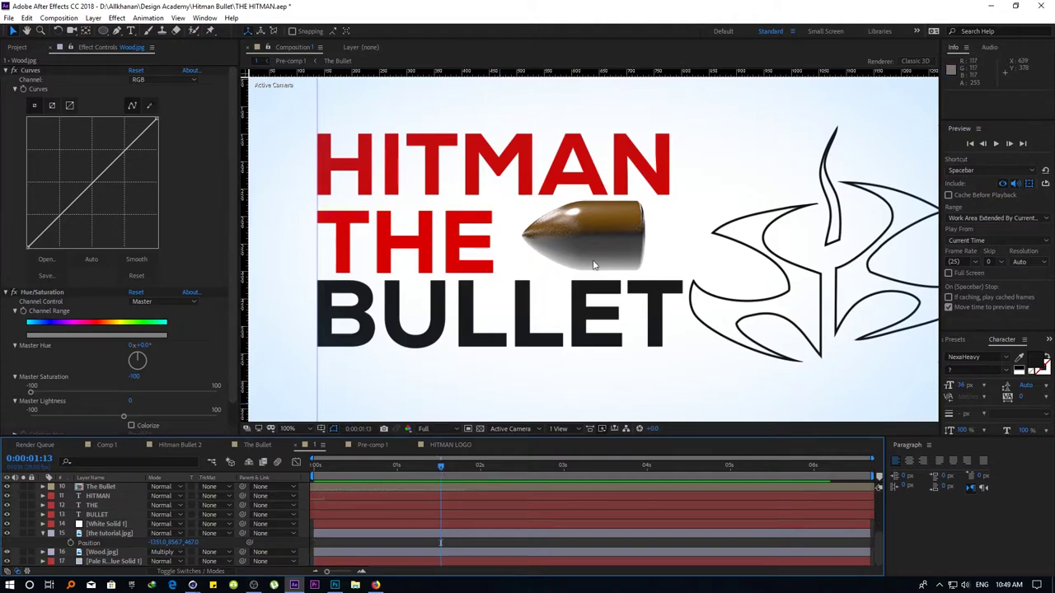
Import the 900 × 420 kisspng pistol JPG from the Downloads folder
left_click(16, 48)
double_click(113, 370)
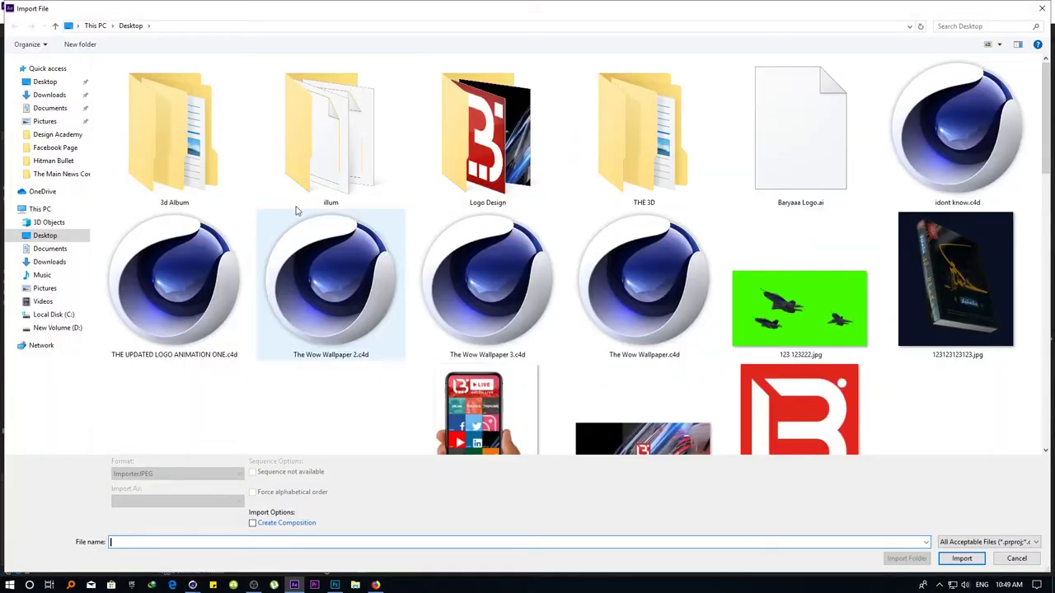
left_click(49, 94)
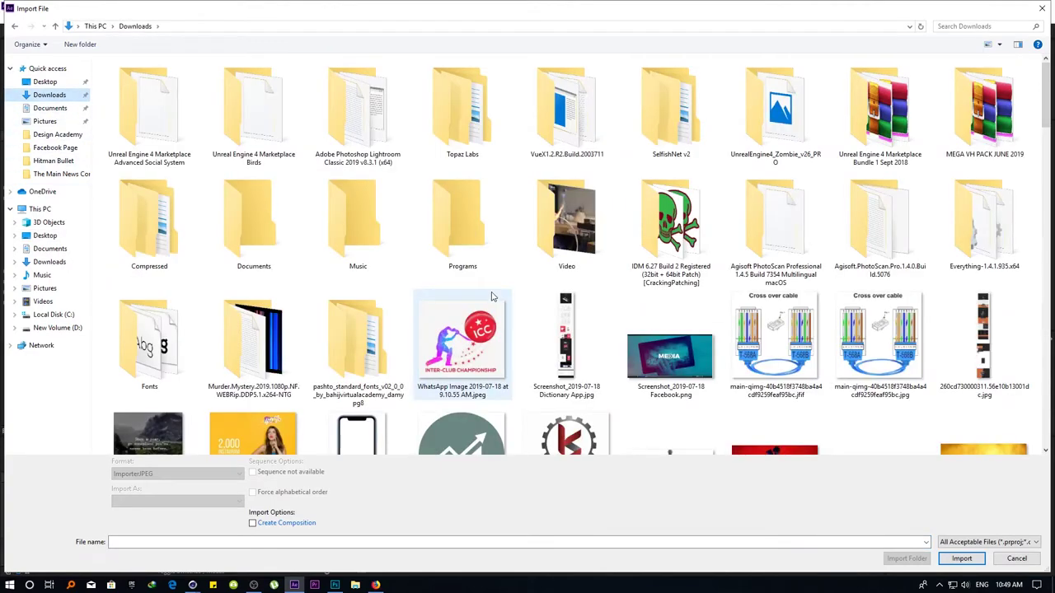
scroll(464, 291, "down", 3)
double_click(862, 285)
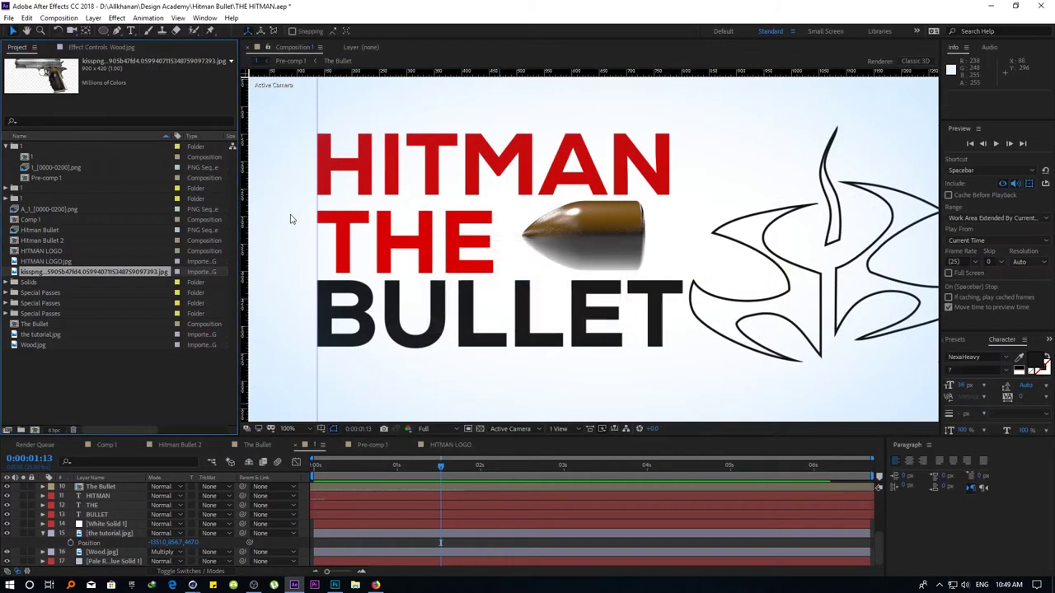
Add the pistol image to composition 1 and make its layer 3D
left_click_drag(57, 275, 123, 485)
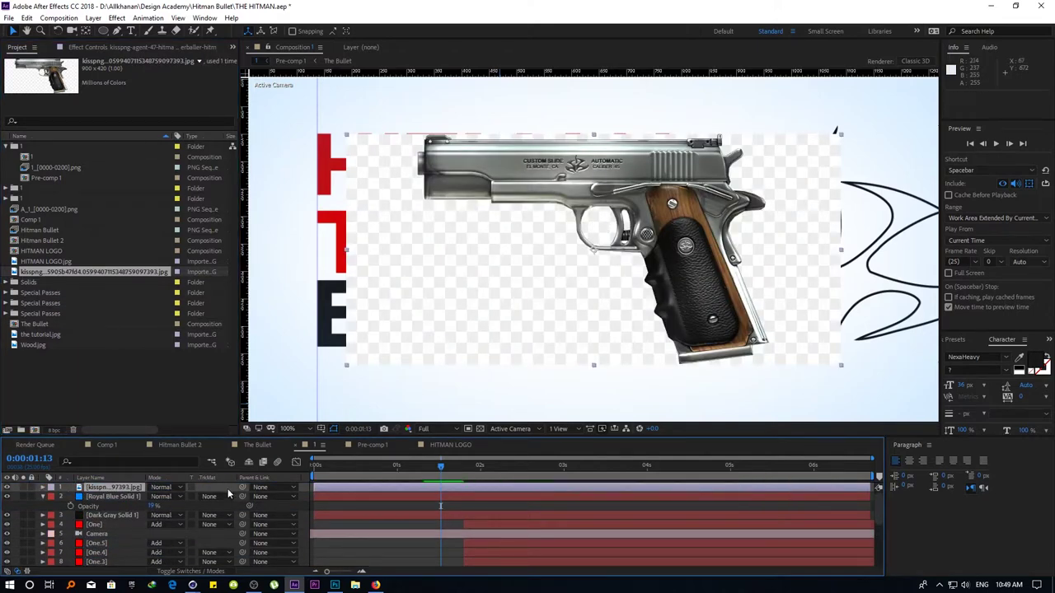
left_click(215, 573)
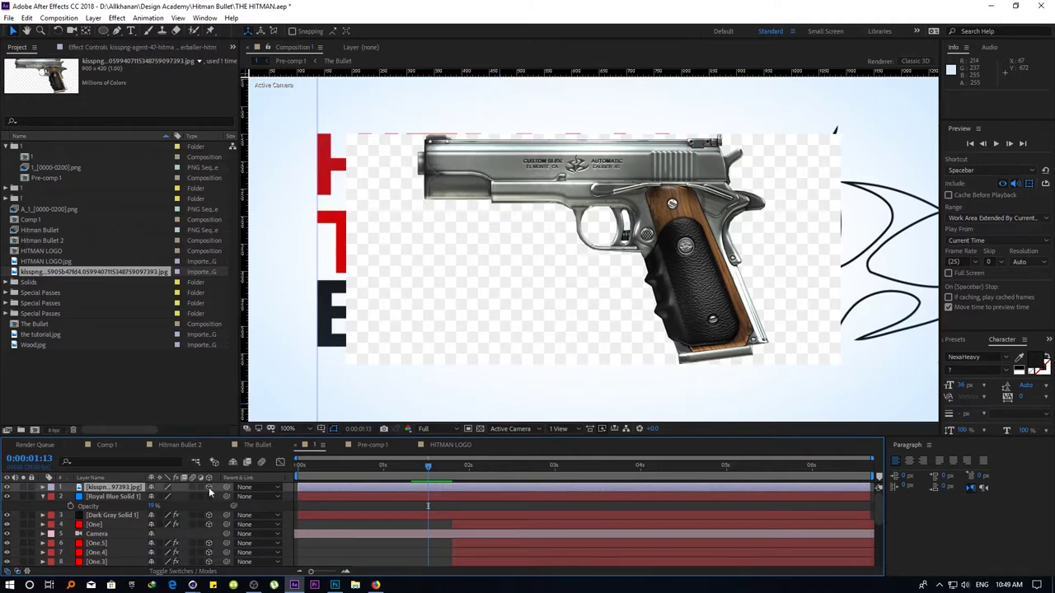
left_click(208, 487)
scroll(593, 243, "down", 4)
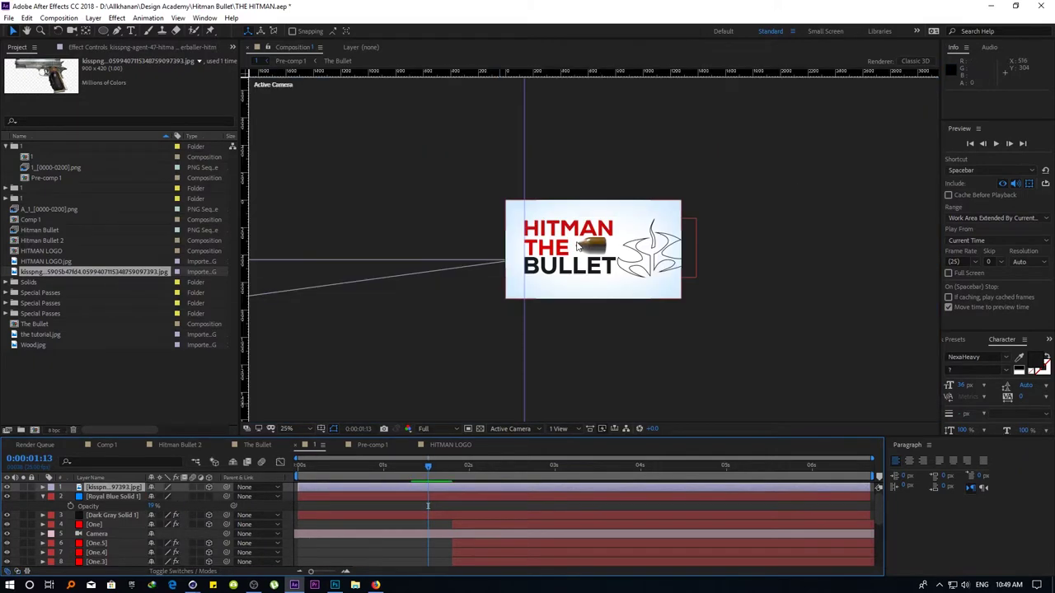
scroll(592, 243, "down", 2)
scroll(593, 243, "down", 3)
scroll(577, 247, "up", 1)
scroll(592, 248, "up", 4)
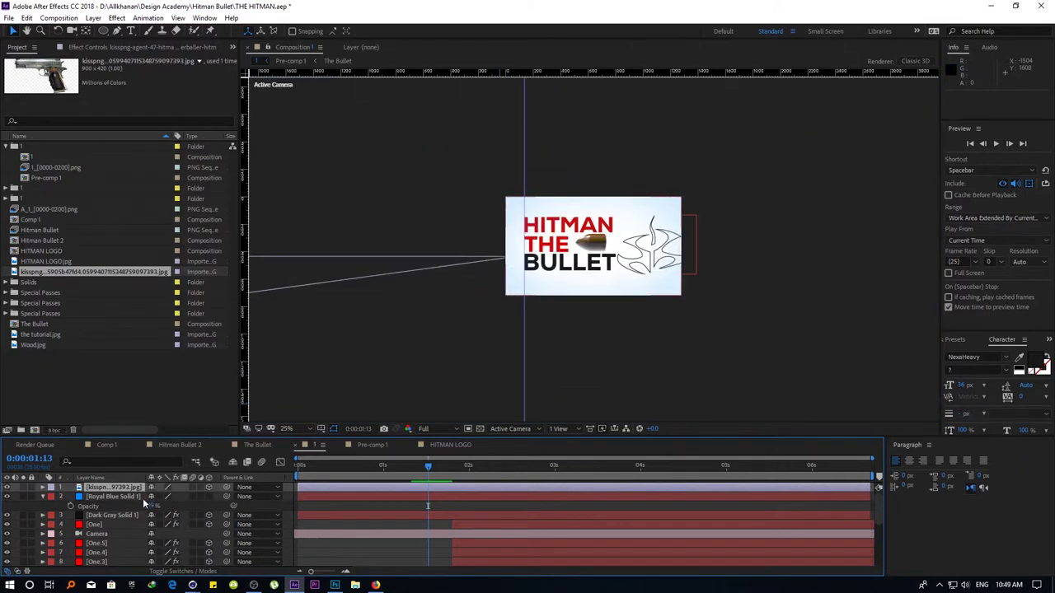
Enlarge and reposition the pistol image beside the title
left_click(96, 517)
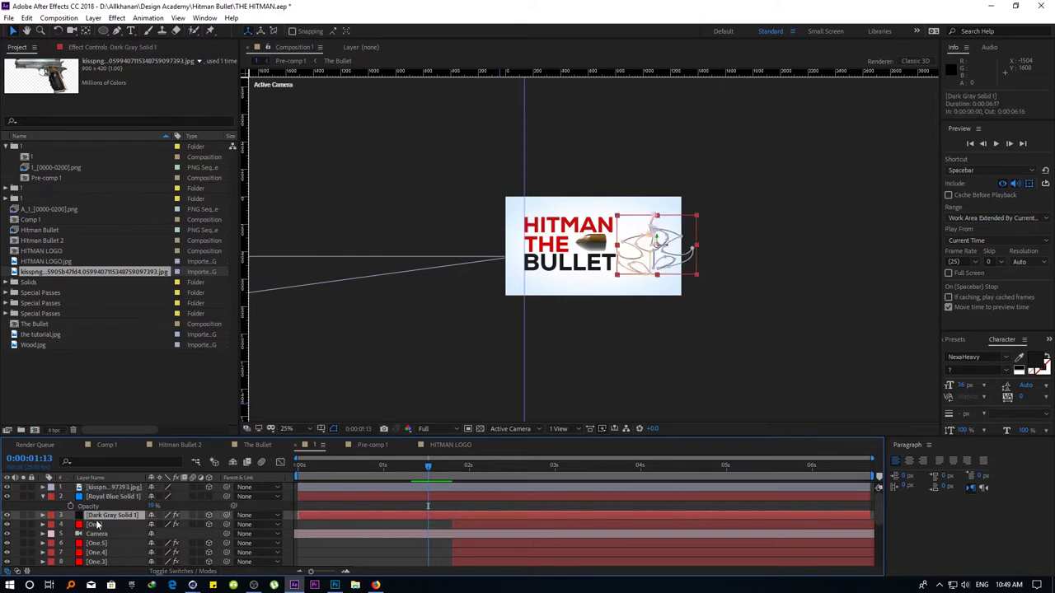
key("alt+shift+p")
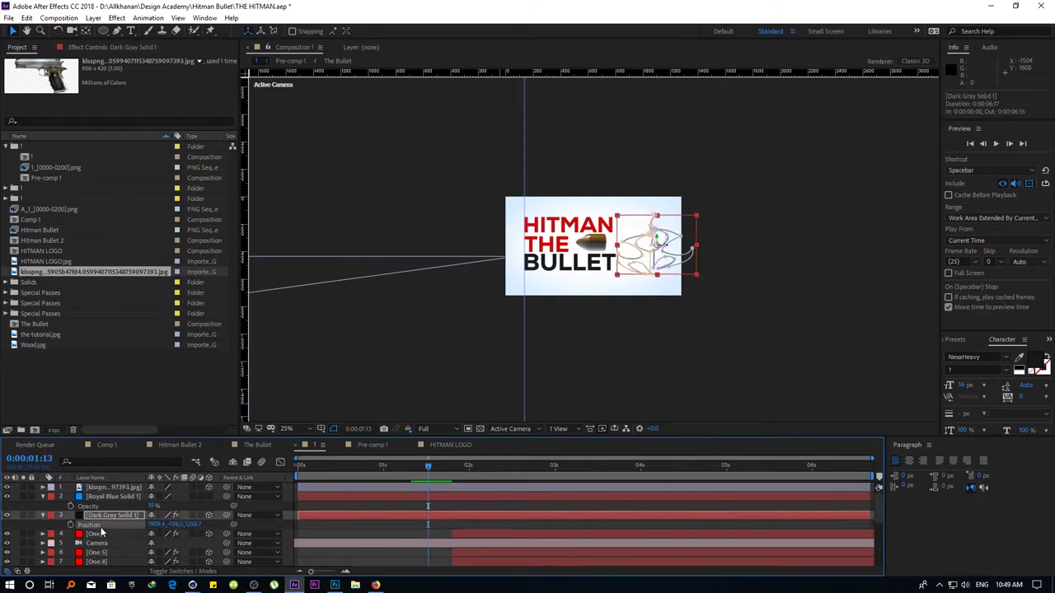
left_click(113, 487)
scroll(593, 247, "up", 2)
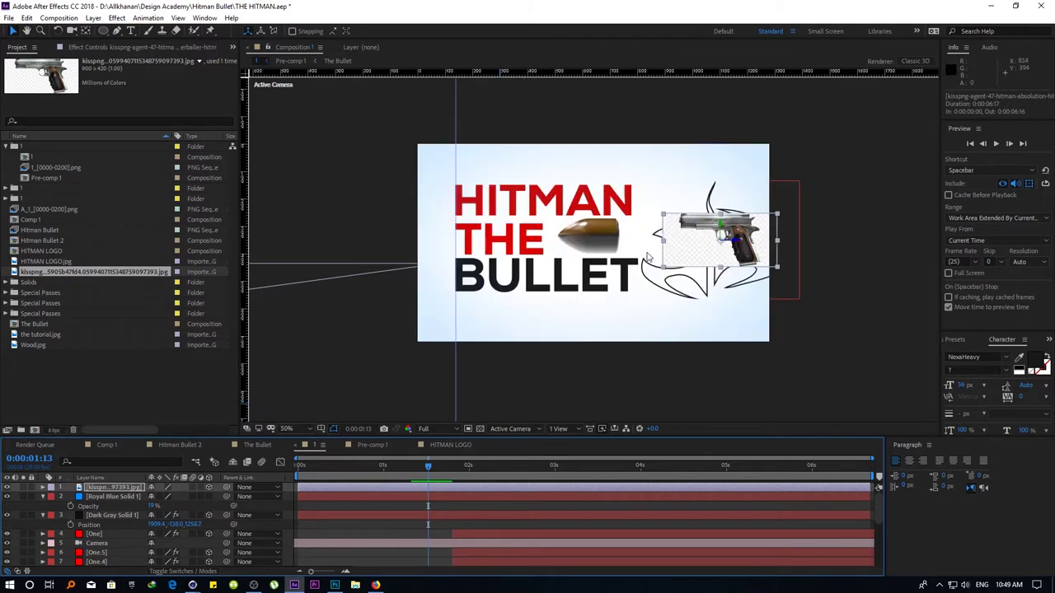
left_click_drag(666, 248, 705, 247)
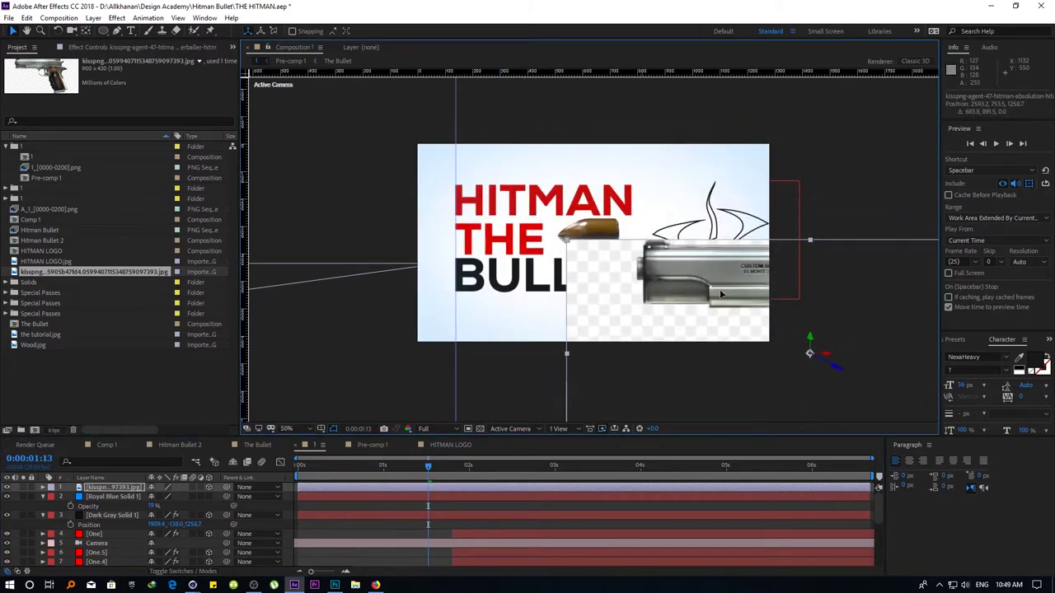
left_click_drag(705, 248, 715, 287)
mouse_move(546, 343)
left_mouse_down()
mouse_move(783, 255)
mouse_move(657, 264)
mouse_move(496, 218)
left_mouse_up()
scroll(495, 218, "up", 1)
scroll(416, 234, "up", 1)
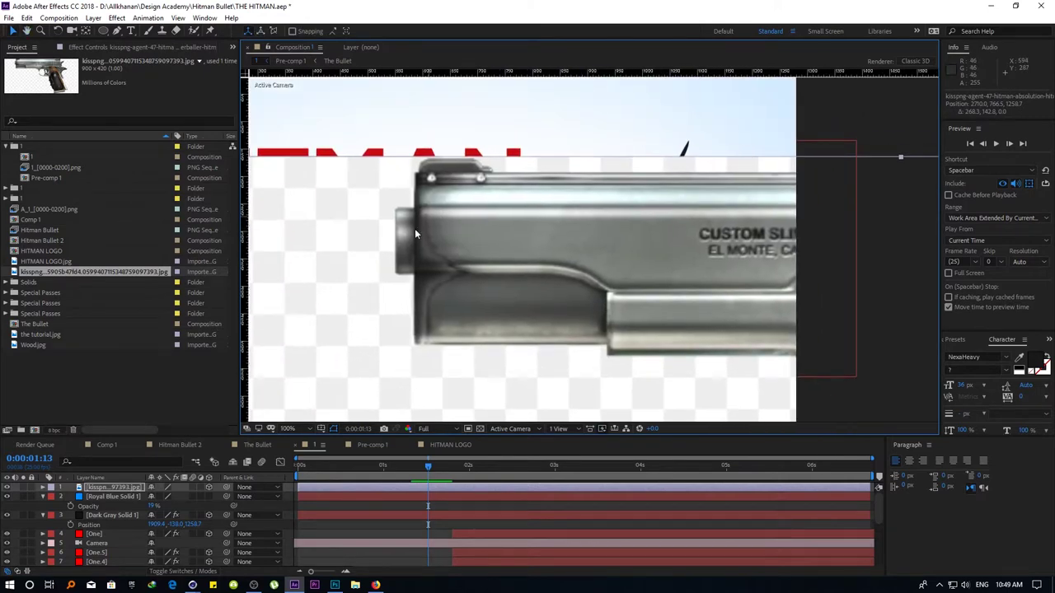
Pre-compose the pistol layer with all attributes left, then open the precomp at 200%
key("ctrl+shift+c")
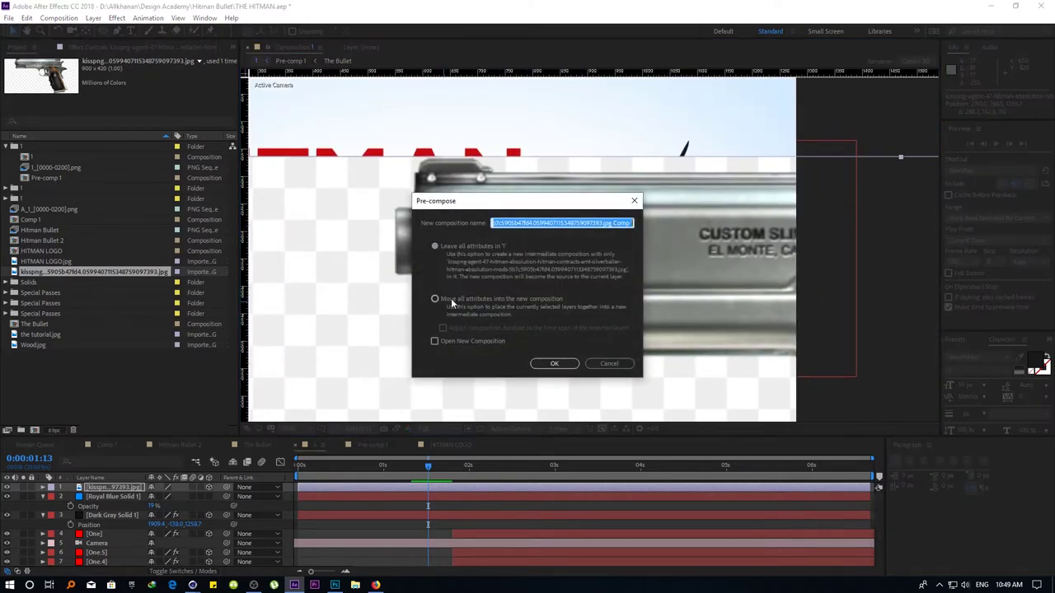
left_click(452, 255)
left_click(552, 365)
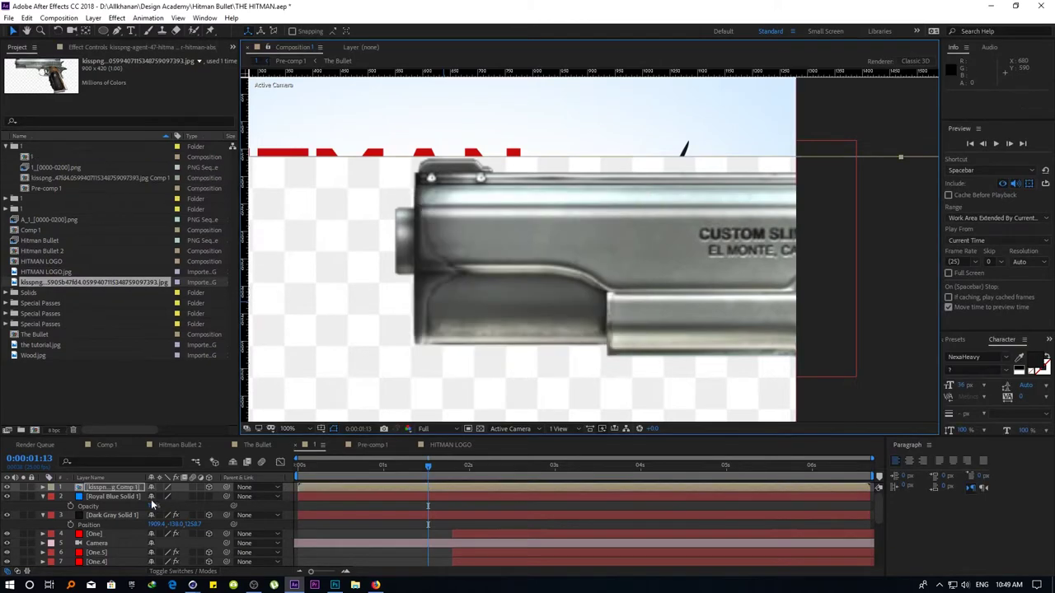
double_click(424, 256)
key("period")
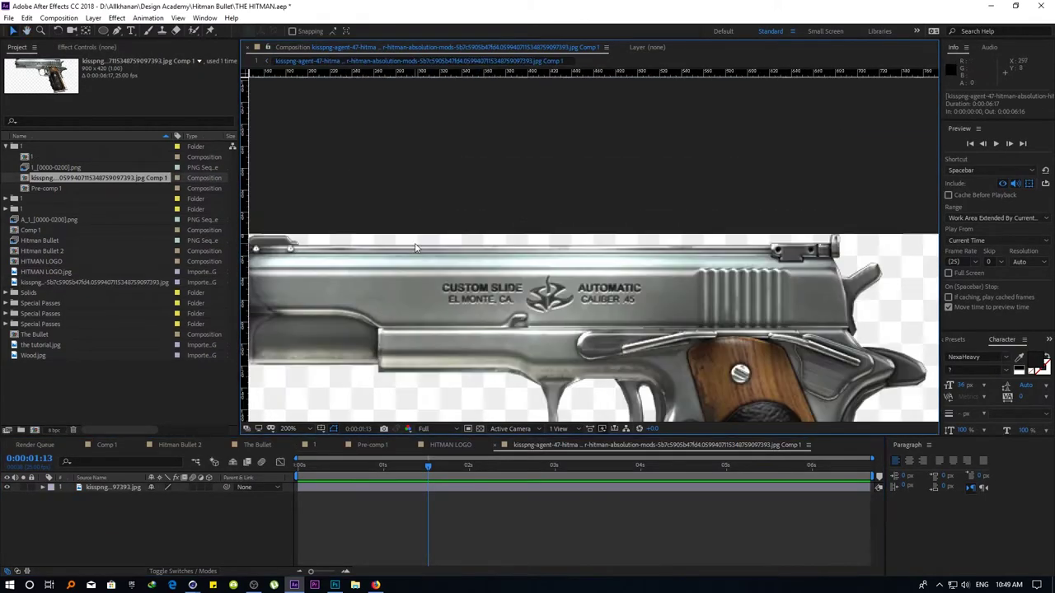
With the Pen tool, start the red shape on the slide's top edge and trace down the muzzle front
left_click(117, 30)
left_click_drag(272, 223, 618, 262)
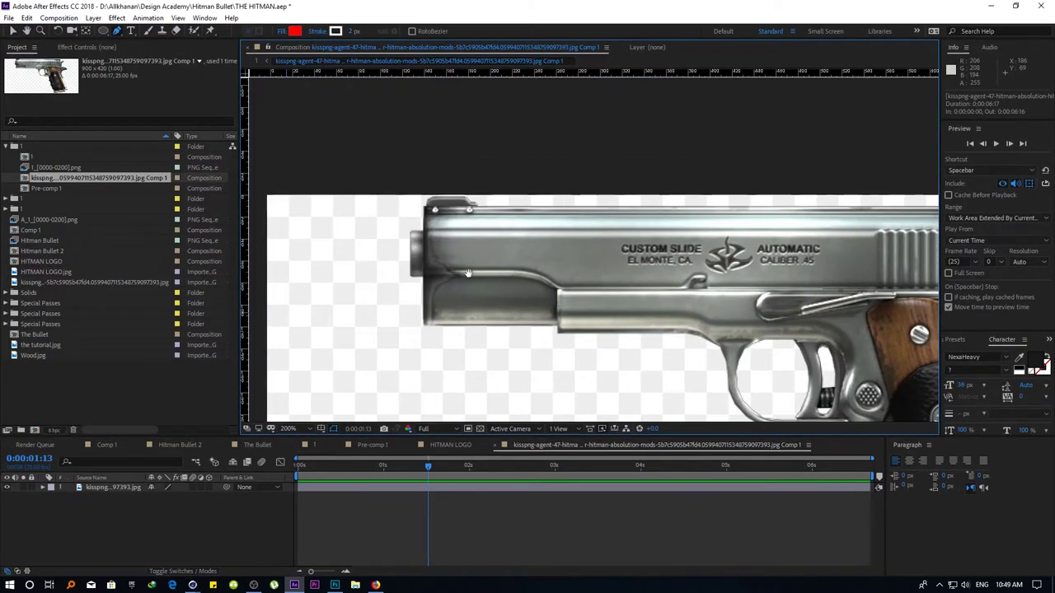
scroll(618, 263, "up", 3)
scroll(617, 263, "left", 5)
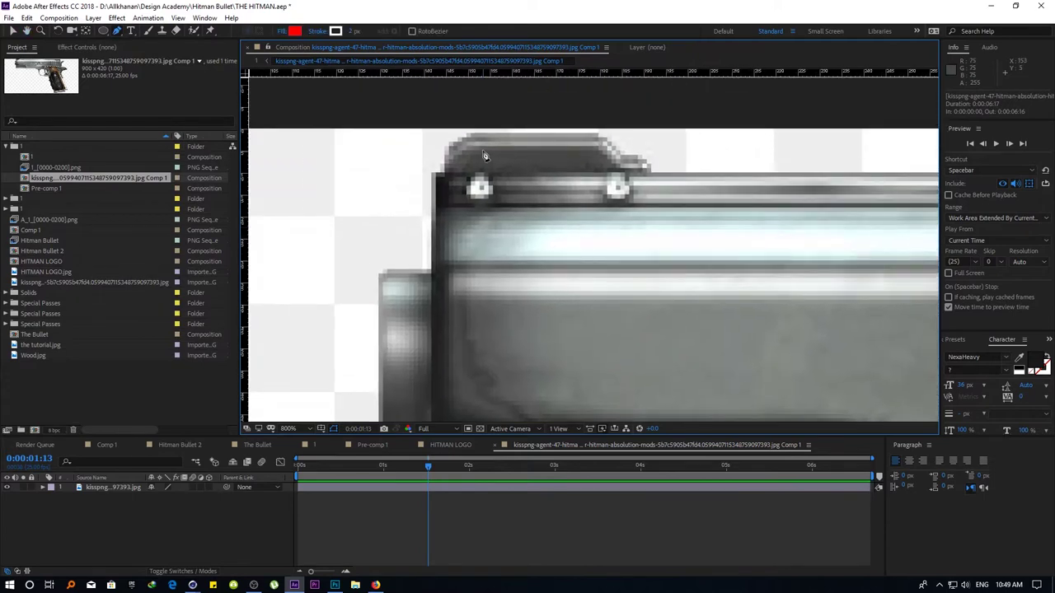
left_click(474, 136)
left_click_drag(449, 169, 443, 181)
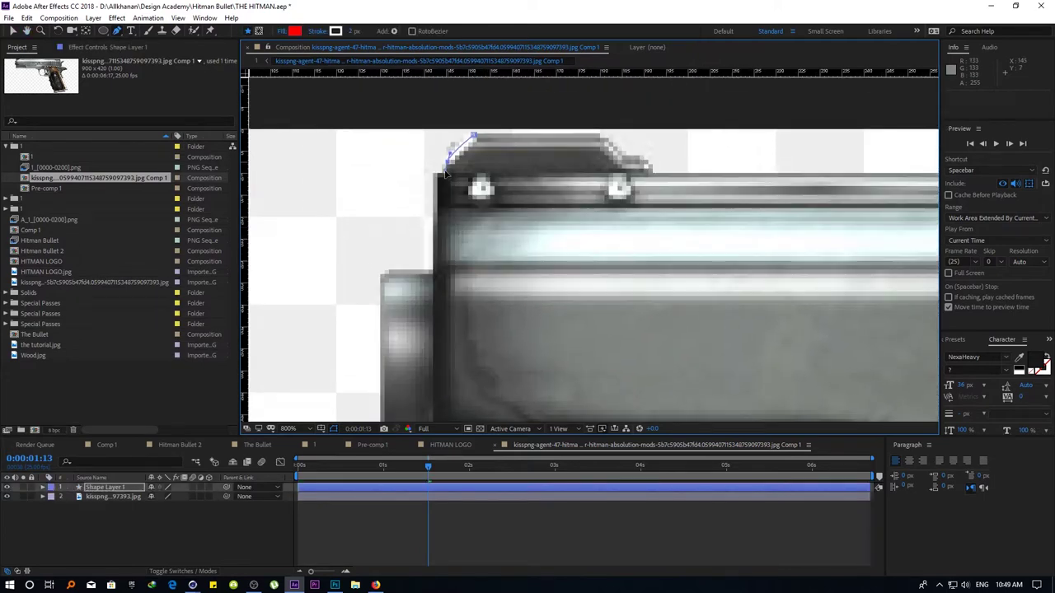
left_click(439, 191)
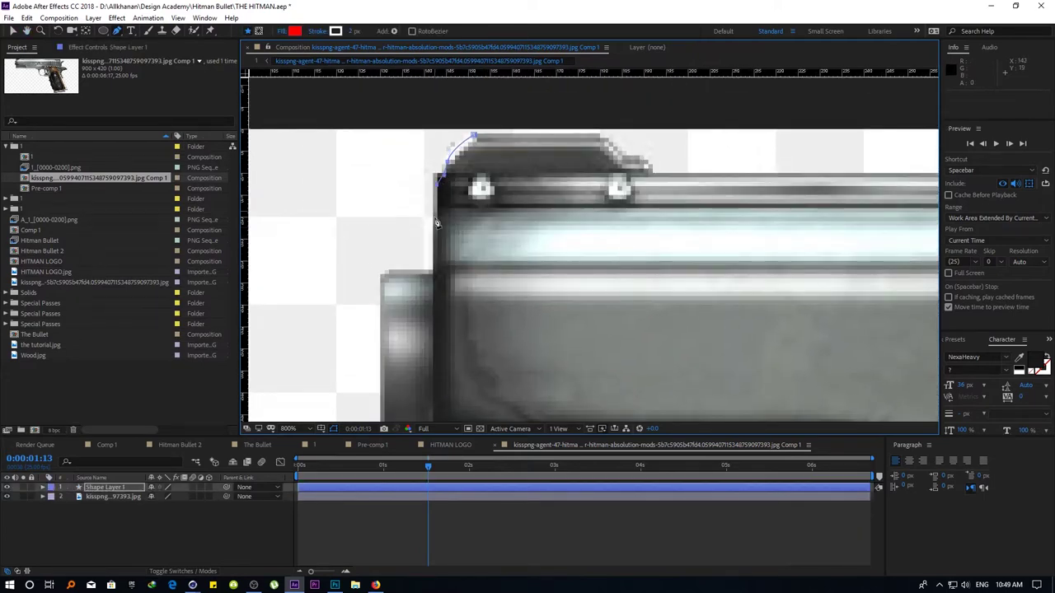
left_click(437, 275)
left_click(382, 276)
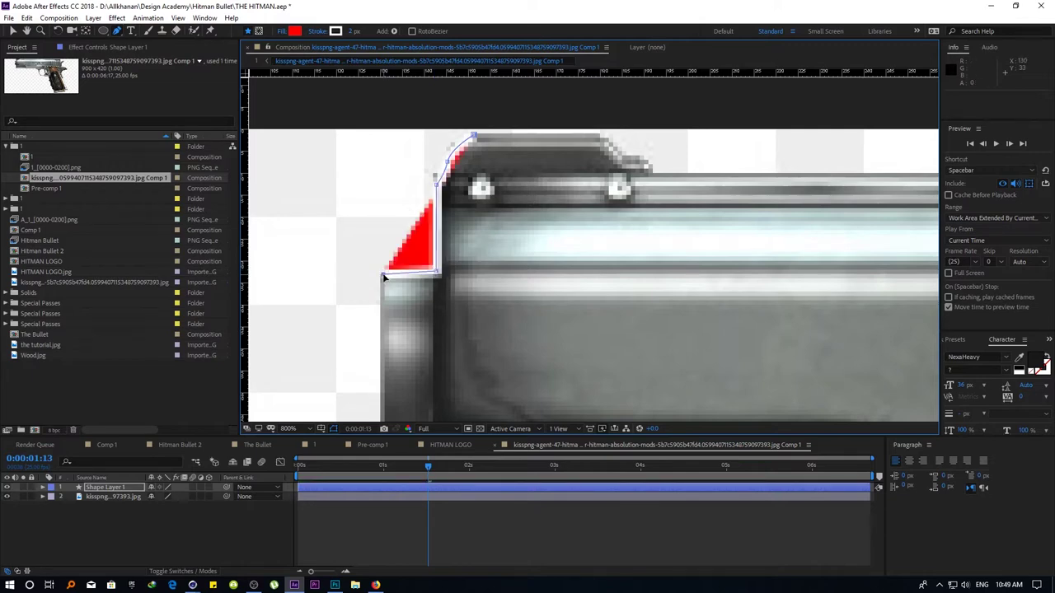
Continue the outline along the gun's underside, down the trigger-guard slope and up above it
left_click_drag(392, 404, 430, 248)
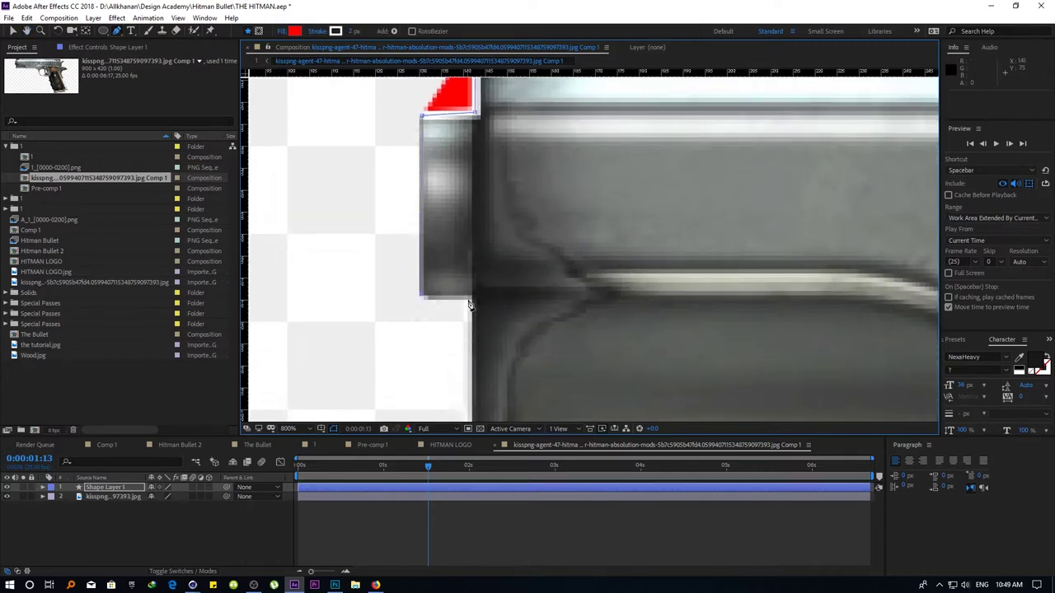
mouse_move(471, 301)
left_mouse_down()
mouse_move(440, 285)
mouse_move(373, 277)
left_mouse_up()
scroll(445, 285, "right", 5)
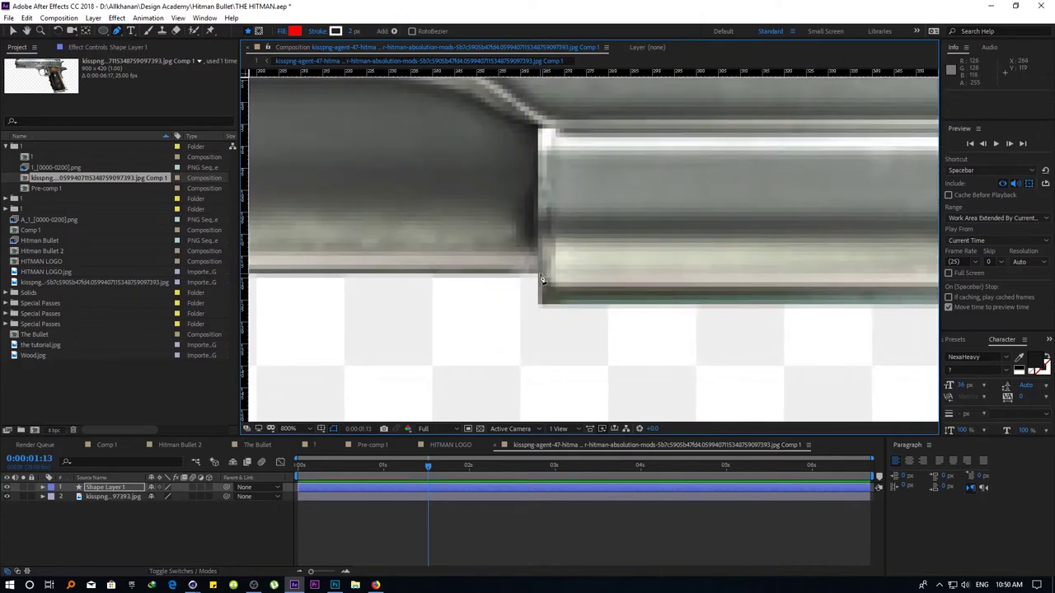
left_click(541, 275)
scroll(703, 302, "right", 8)
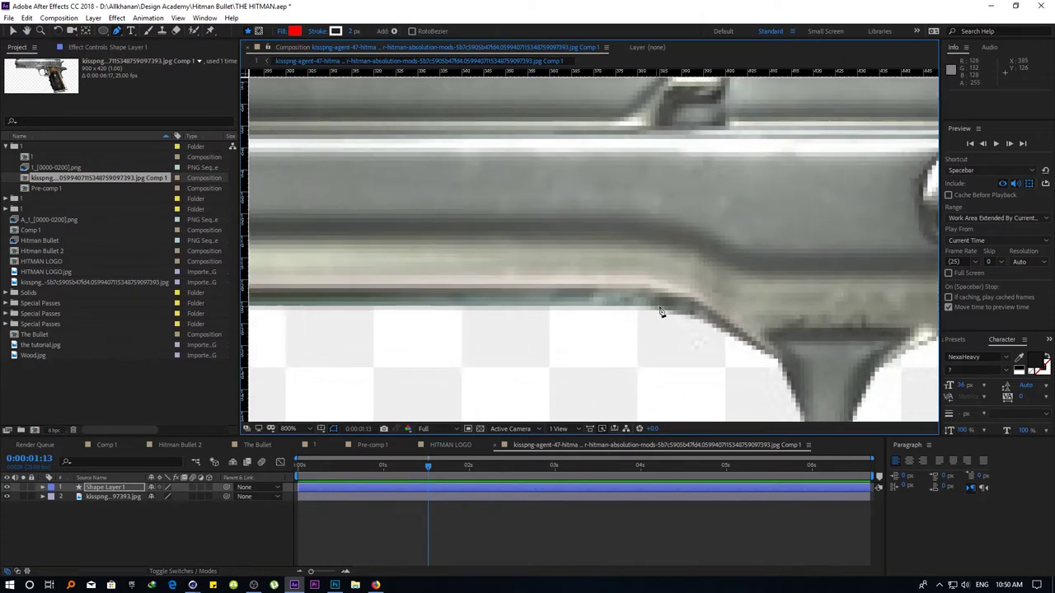
left_click(714, 322)
scroll(730, 334, "down", 1)
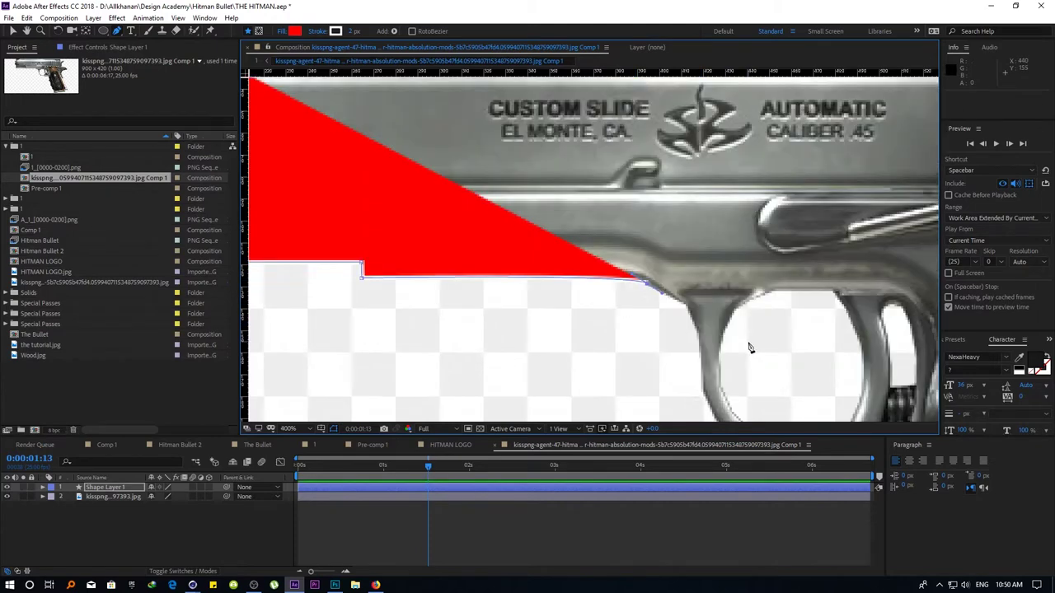
left_click(596, 239)
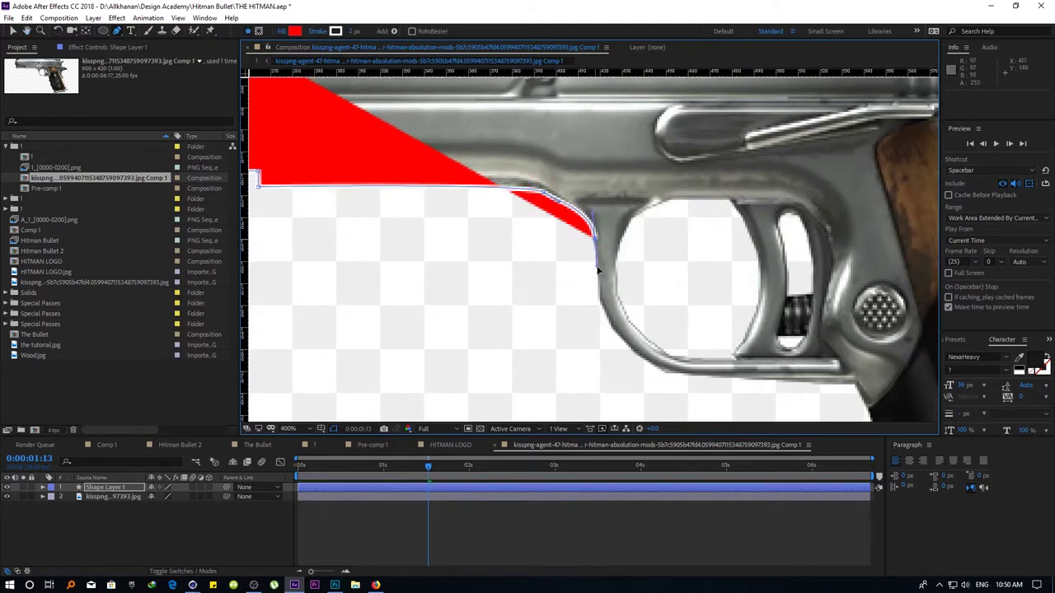
scroll(618, 227, "down", 1)
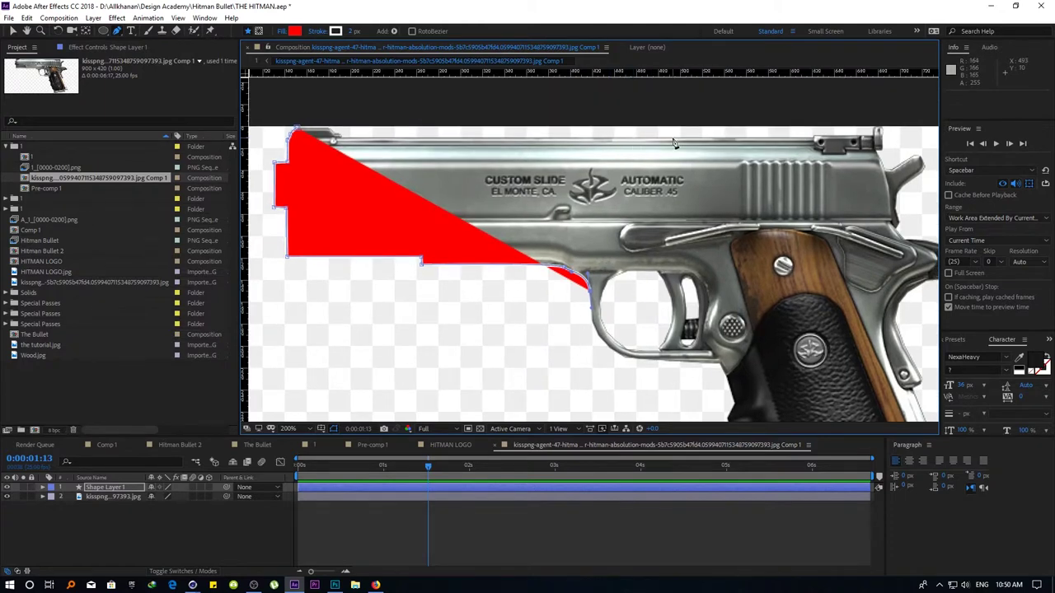
left_click(658, 140)
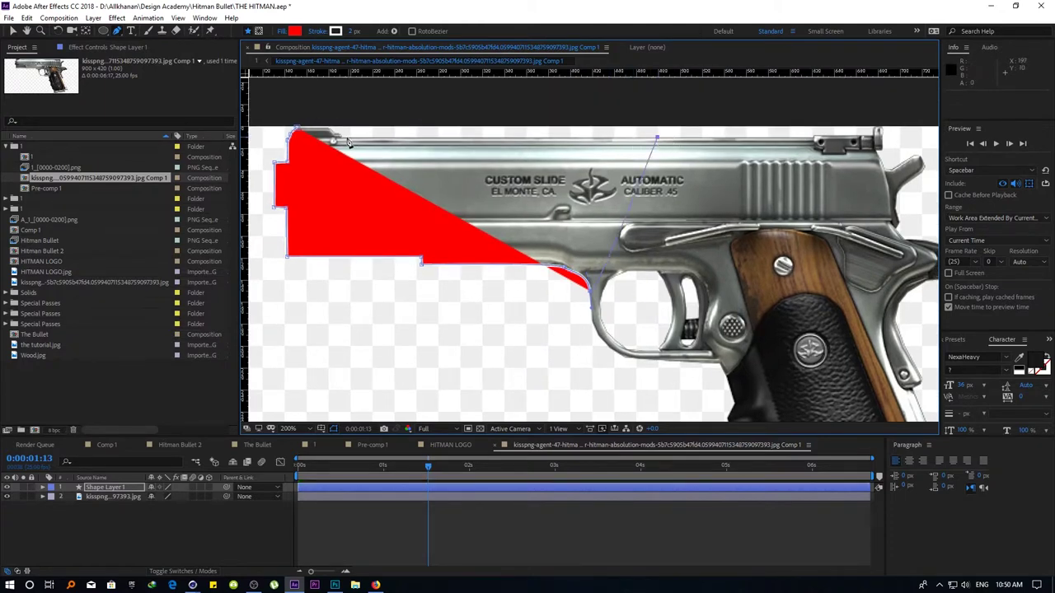
Close the path along the slide's top edge around the sight and select Shape Layer 1
scroll(503, 243, "up", 4)
mouse_move(492, 243)
left_mouse_down()
mouse_move(710, 291)
mouse_move(493, 251)
left_mouse_up()
left_click(512, 216)
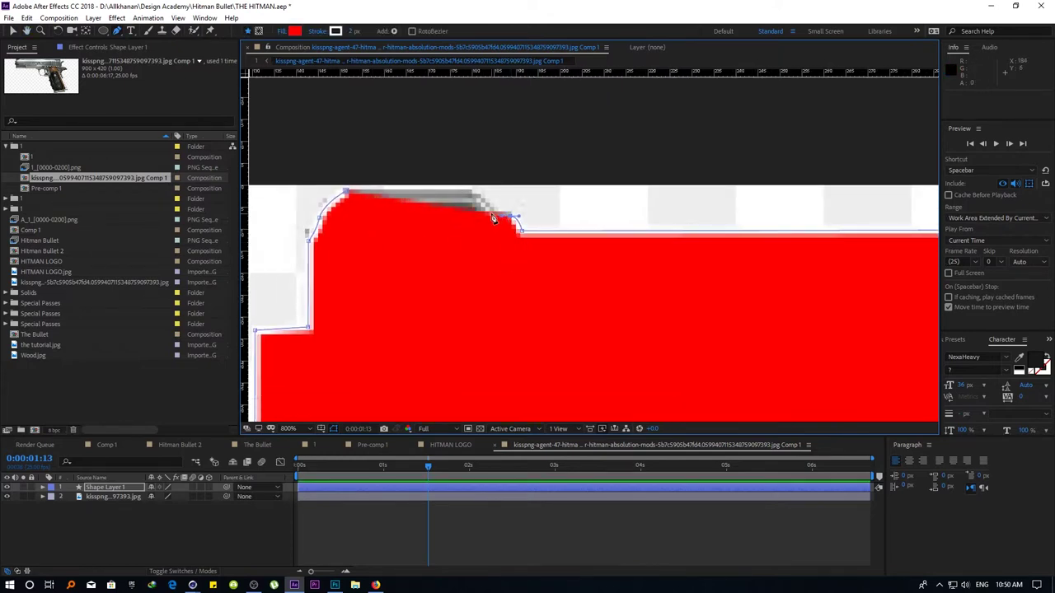
left_click(491, 212)
left_click(457, 192)
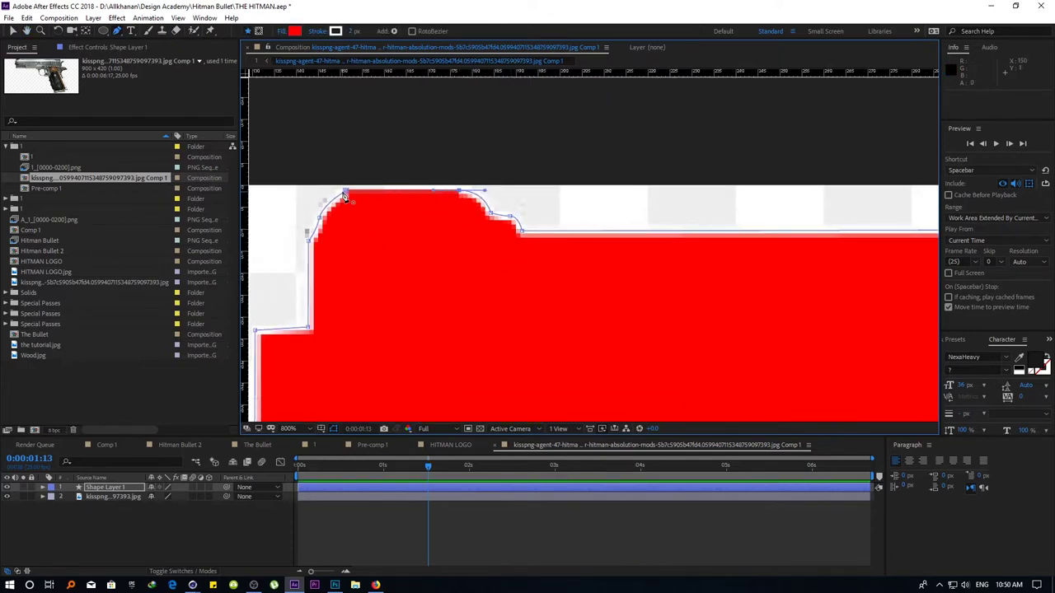
left_click(135, 490)
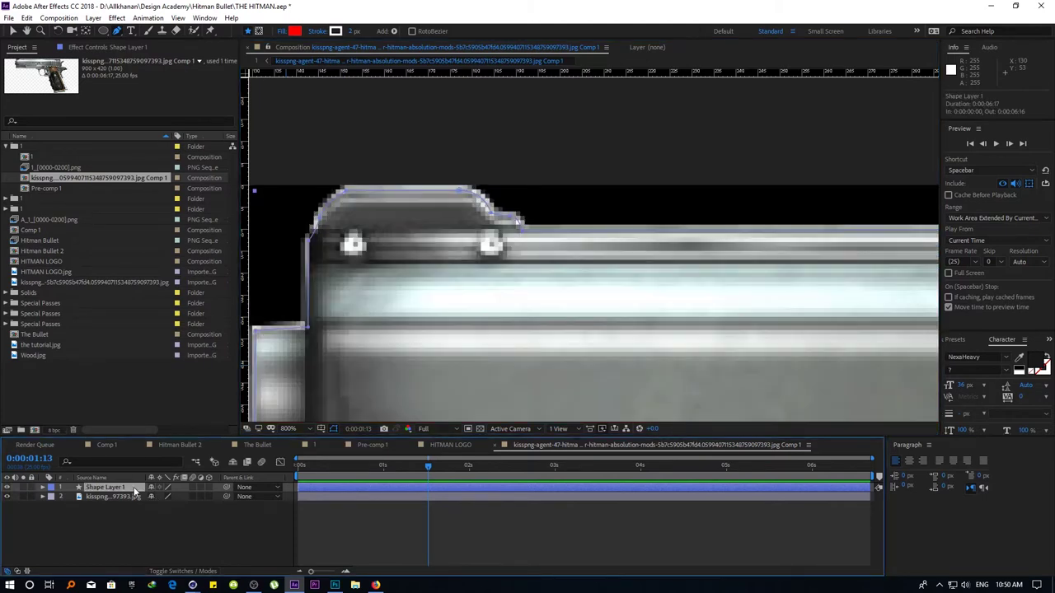
Turn on the transparency grid, return to the Selection tool, and close the pistol precomp back to comp 1
scroll(520, 310, "down", 1)
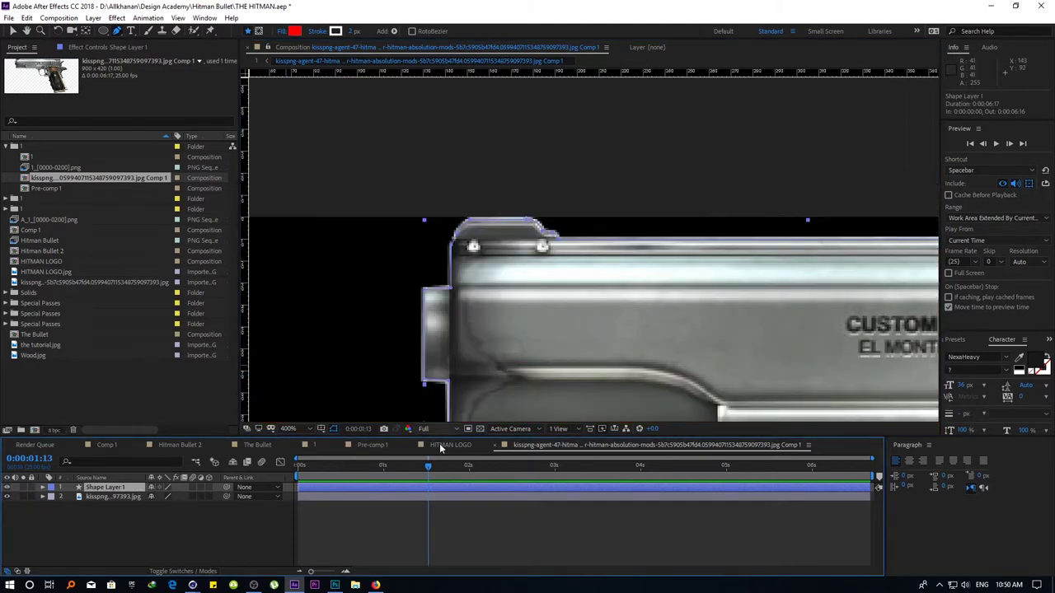
left_click(480, 429)
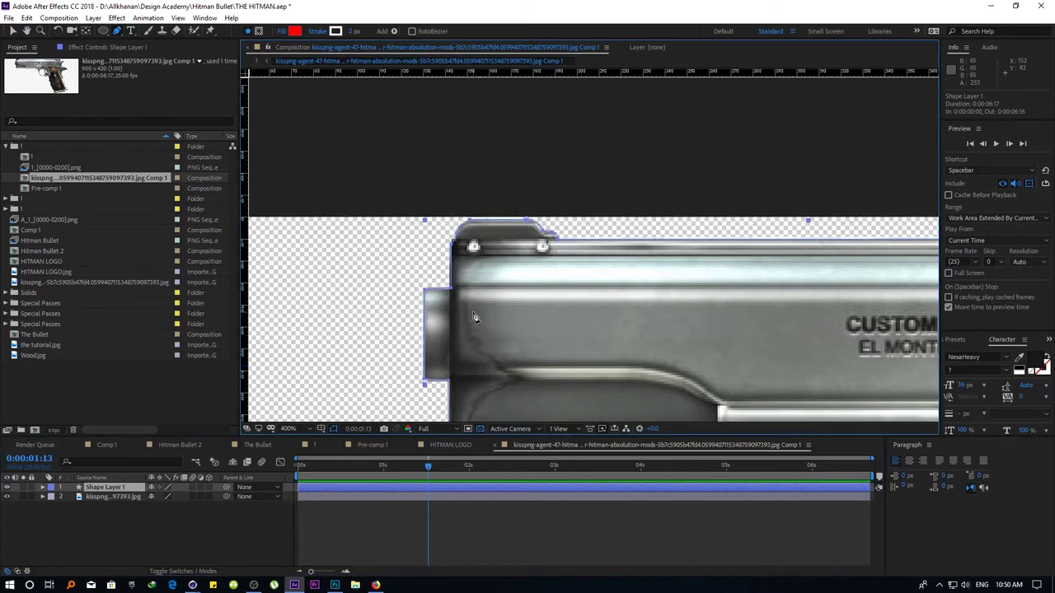
scroll(474, 317, "down", 4)
key("v")
left_click(419, 331)
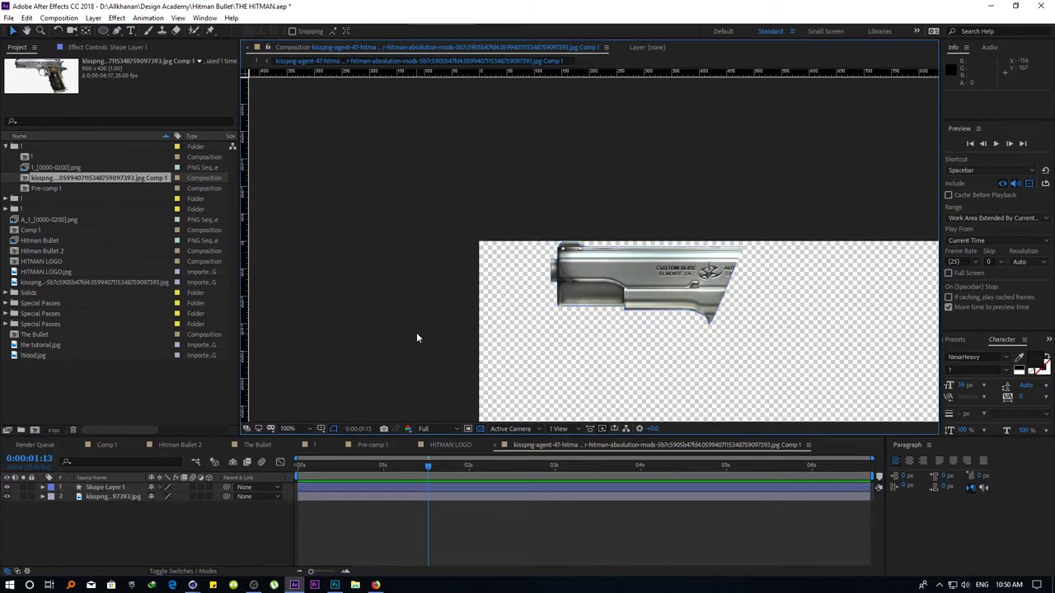
key("ctrl+w")
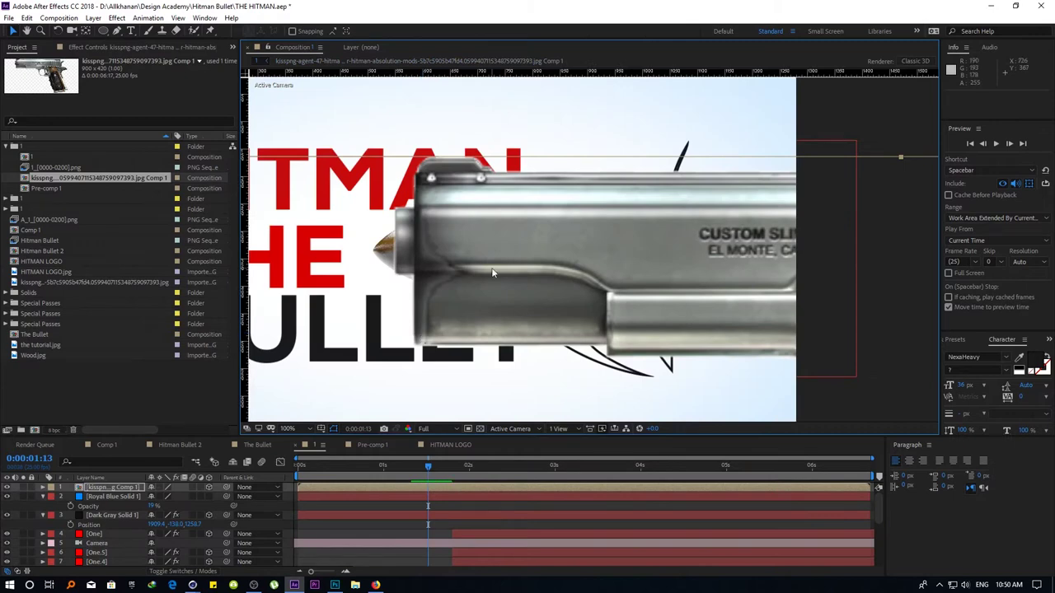
Nudge the gun layer slightly left, collapse the open properties and preview from the start to 0:00:01:06
key("comma")
key("comma")
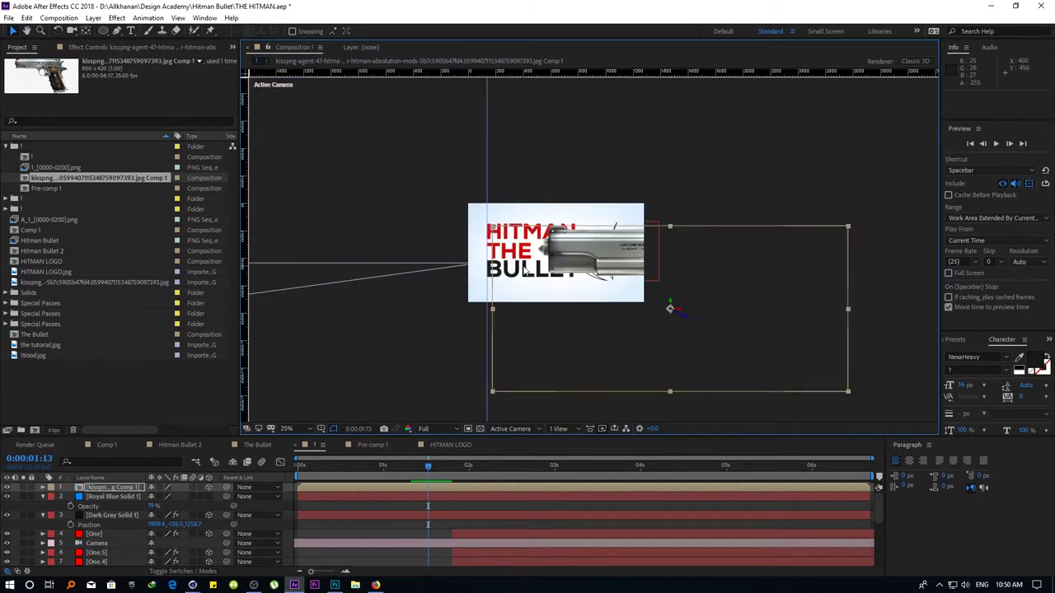
key("shift+Left")
key("shift+Left")
key("shift+Left")
key("shift+Left")
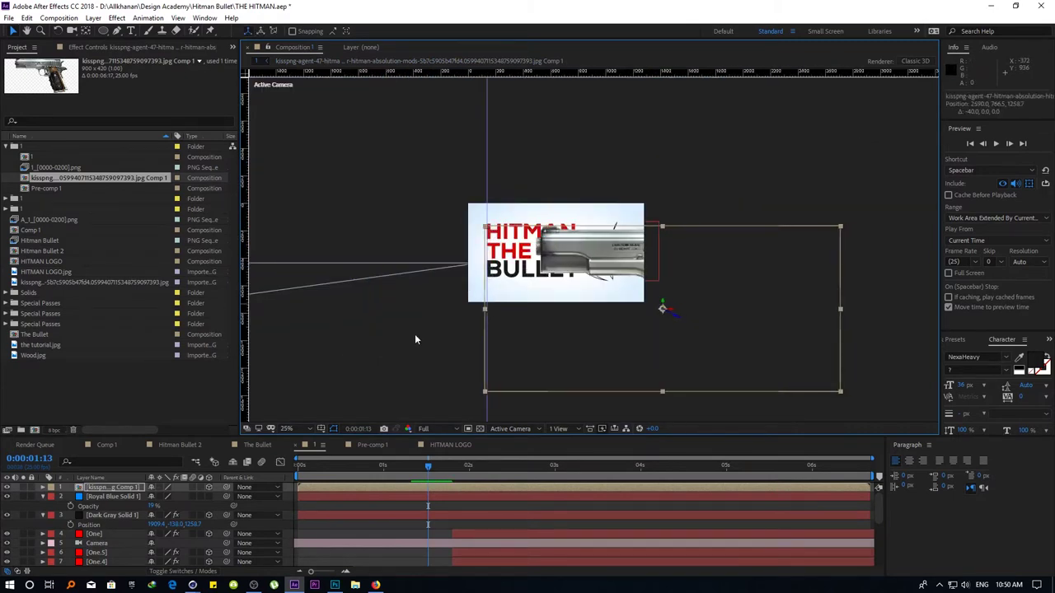
key("period")
left_click_drag(296, 359, 354, 366)
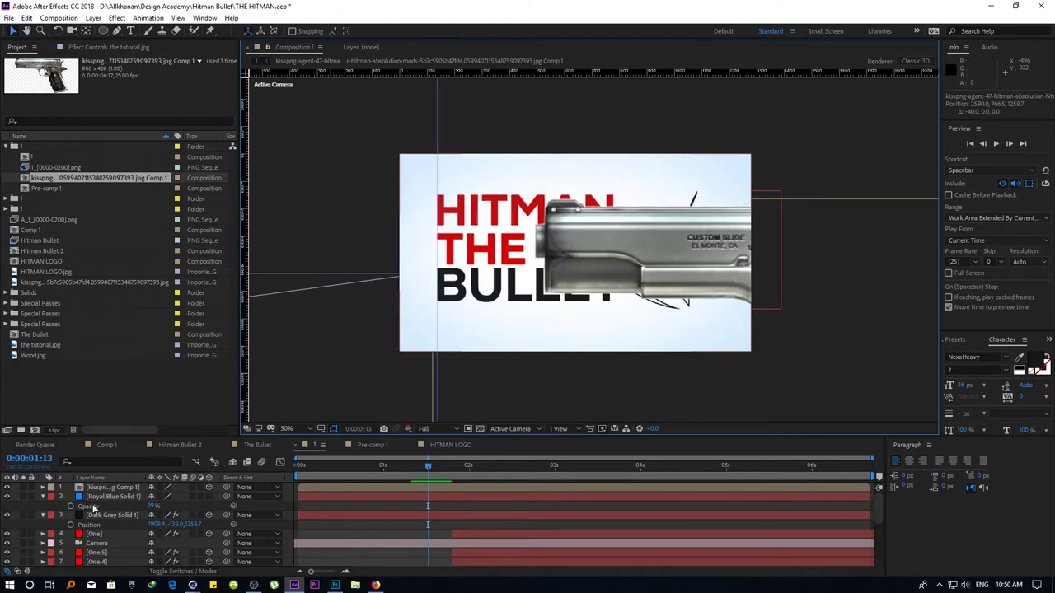
left_click(42, 496)
left_click(43, 506)
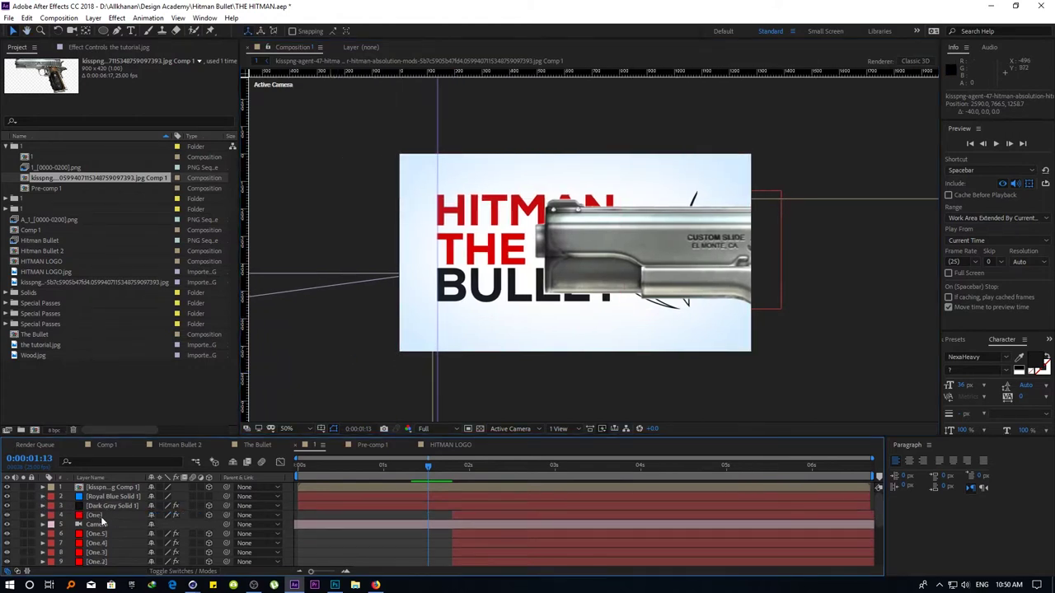
key("Home")
key("space")
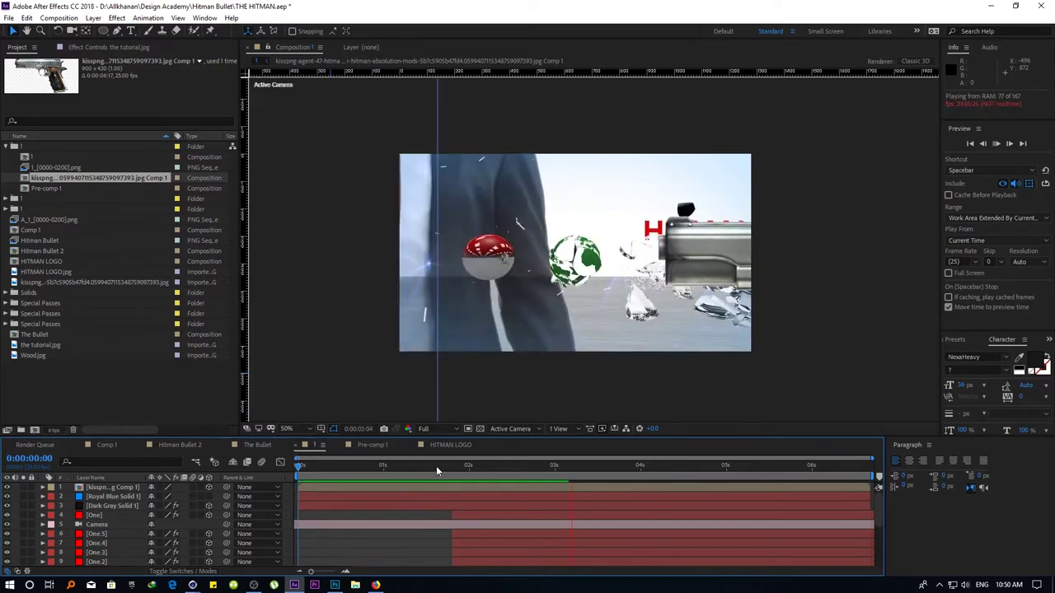
left_click(339, 466)
left_click_drag(330, 474, 414, 468)
Lower the gun precomp layer's Position X to about 2520
left_click(115, 488)
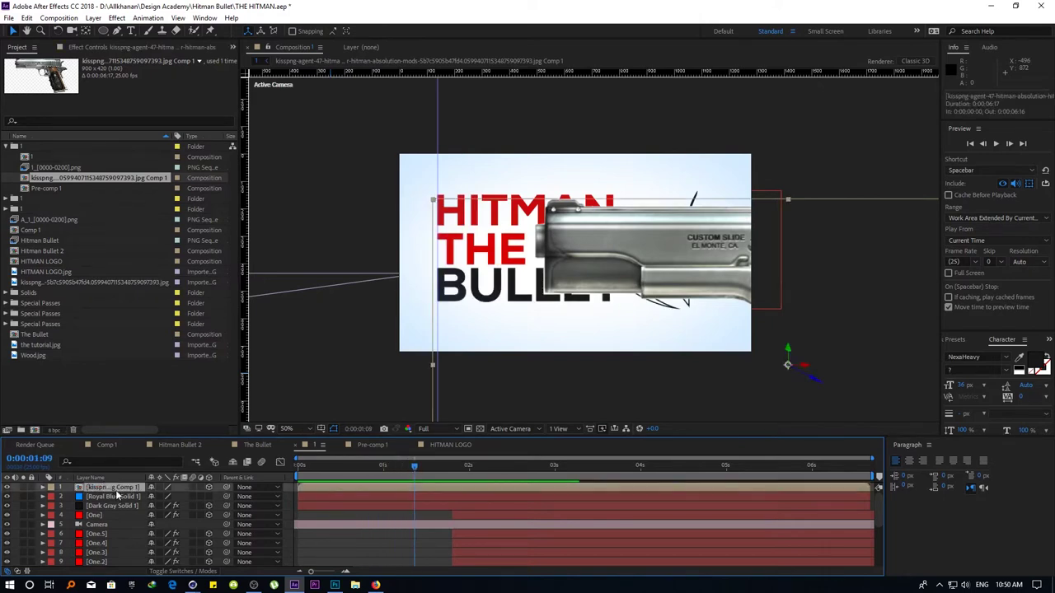
key("p")
mouse_move(163, 500)
left_mouse_down()
mouse_move(246, 499)
mouse_move(157, 503)
mouse_move(378, 367)
mouse_move(599, 372)
mouse_move(601, 272)
left_mouse_up()
scroll(378, 367, "down", 2)
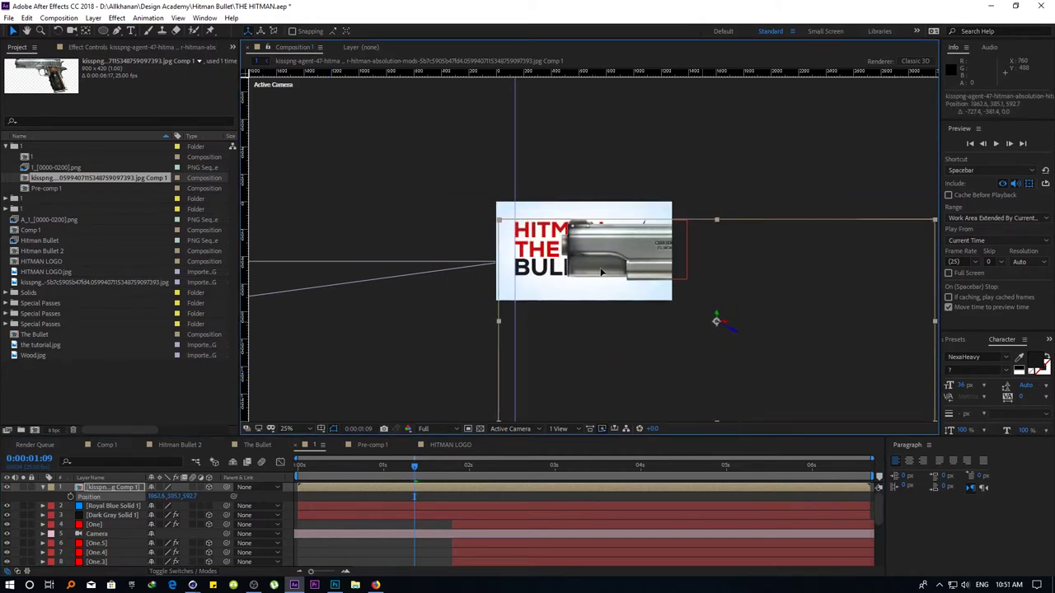
mouse_move(468, 467)
left_mouse_down()
mouse_move(573, 467)
mouse_move(307, 487)
mouse_move(489, 482)
mouse_move(436, 492)
left_mouse_up()
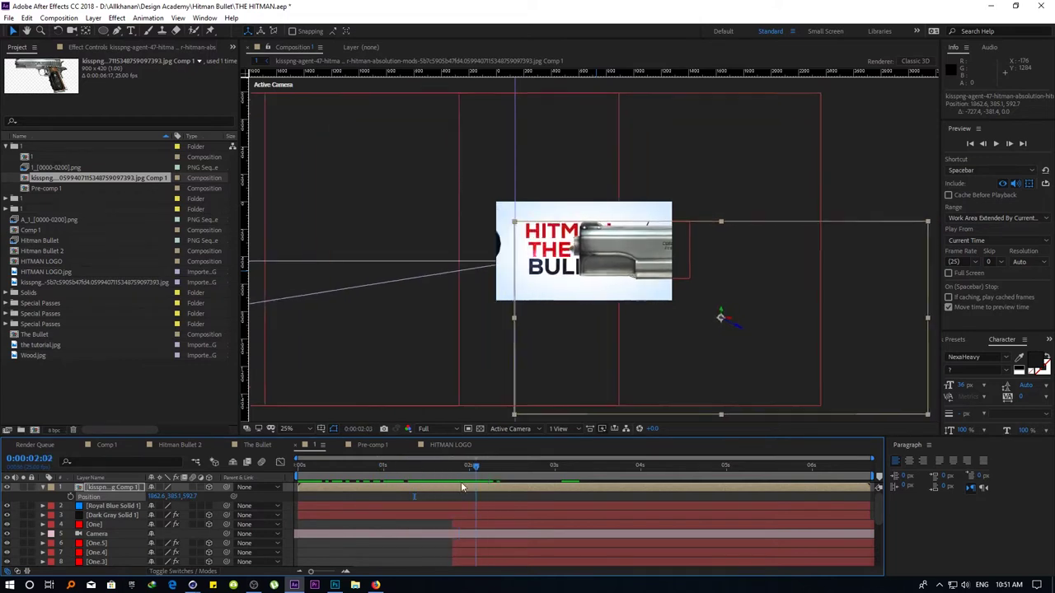
Scale the pistol comp layer up to about 249% and preview the title at 50% zoom
left_click(430, 487)
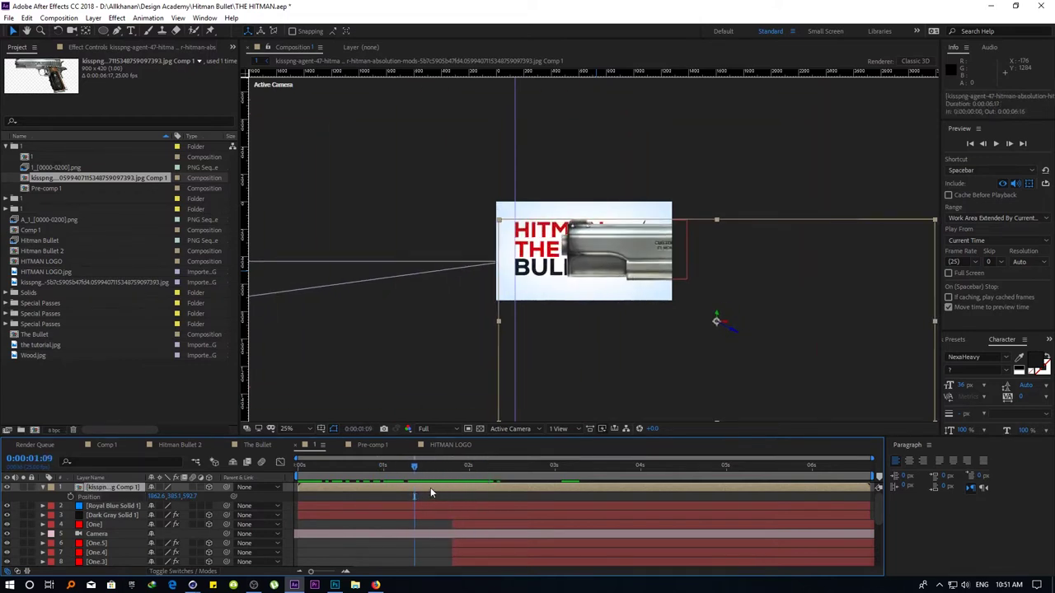
left_click(498, 323)
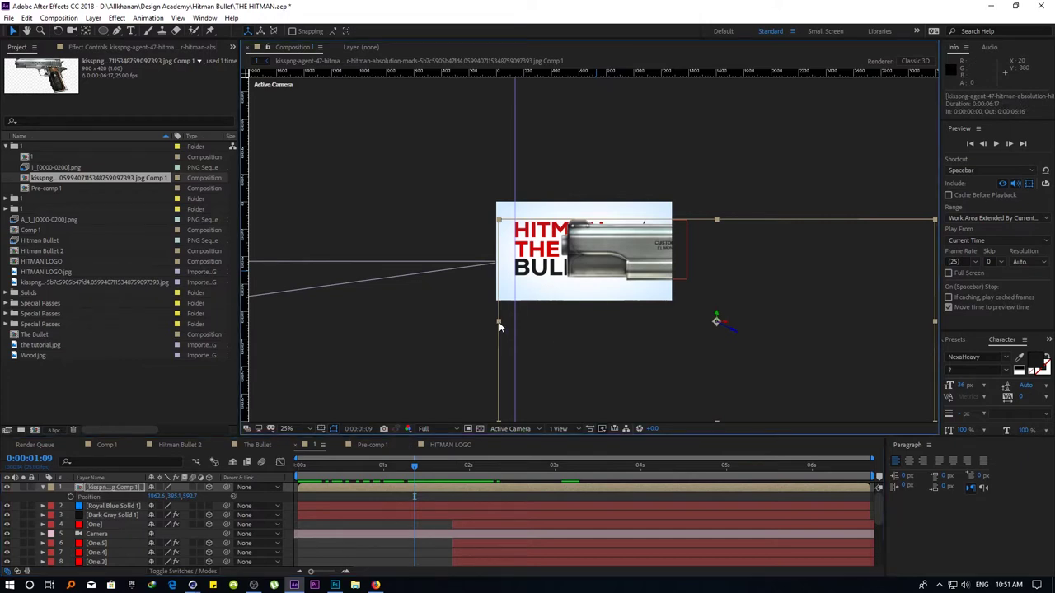
mouse_move(498, 321)
left_mouse_down()
mouse_move(725, 330)
mouse_move(575, 257)
mouse_move(512, 353)
left_mouse_up()
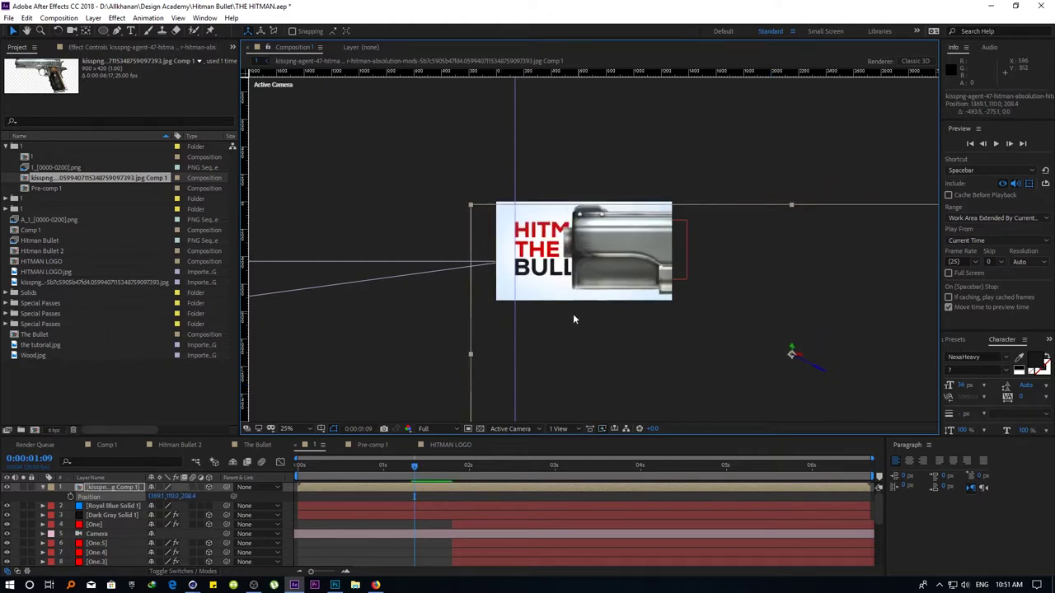
key("space")
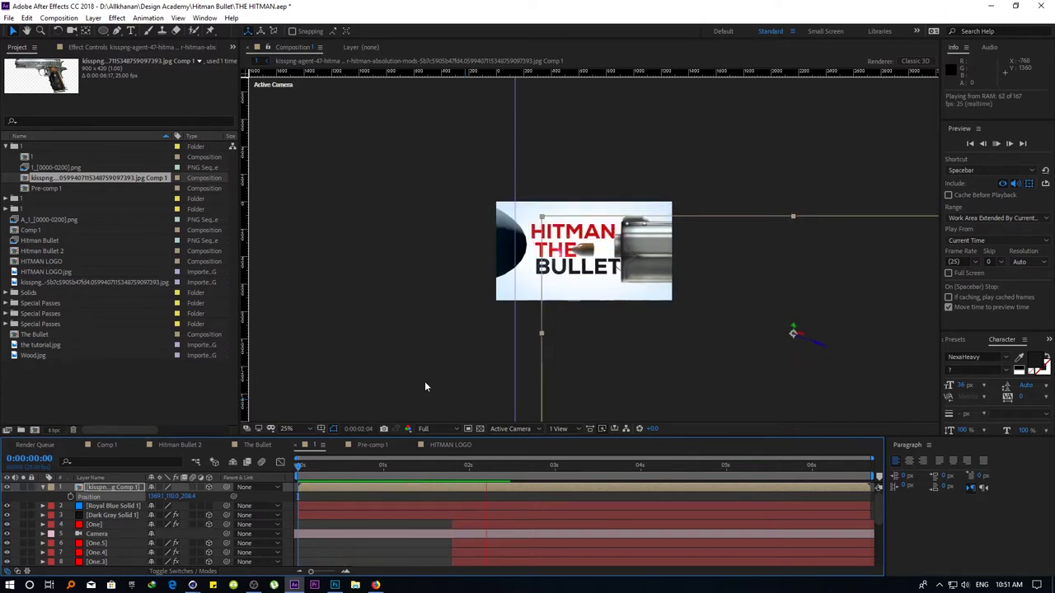
key("period")
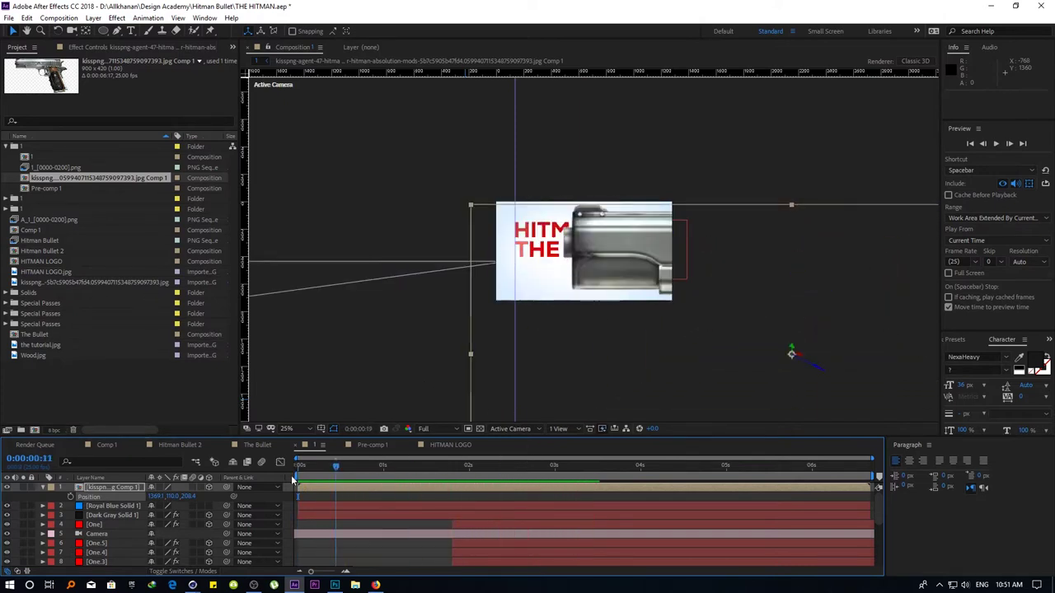
key("space")
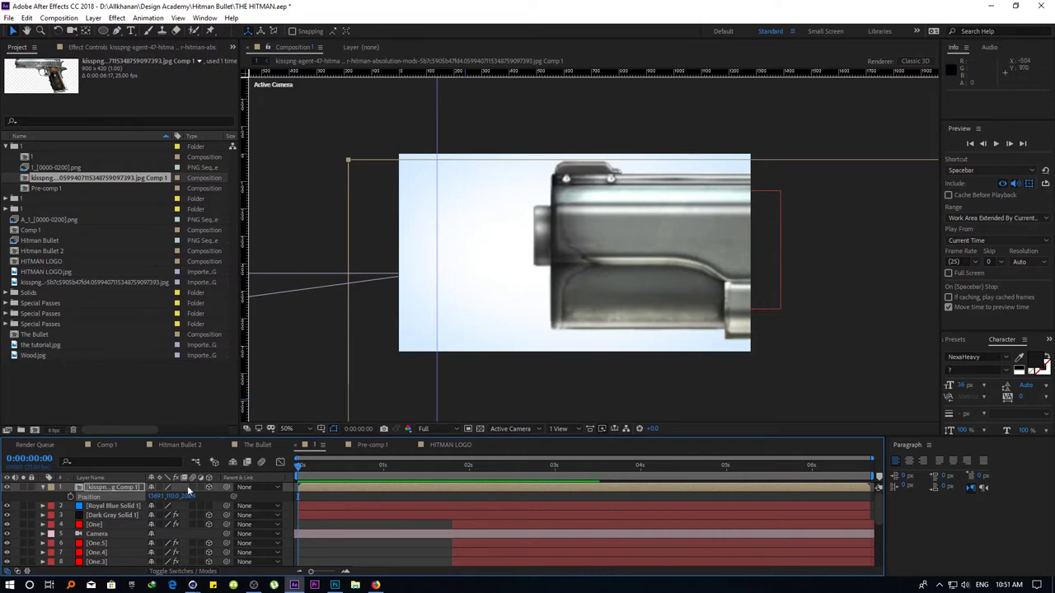
left_click_drag(345, 469, 493, 467)
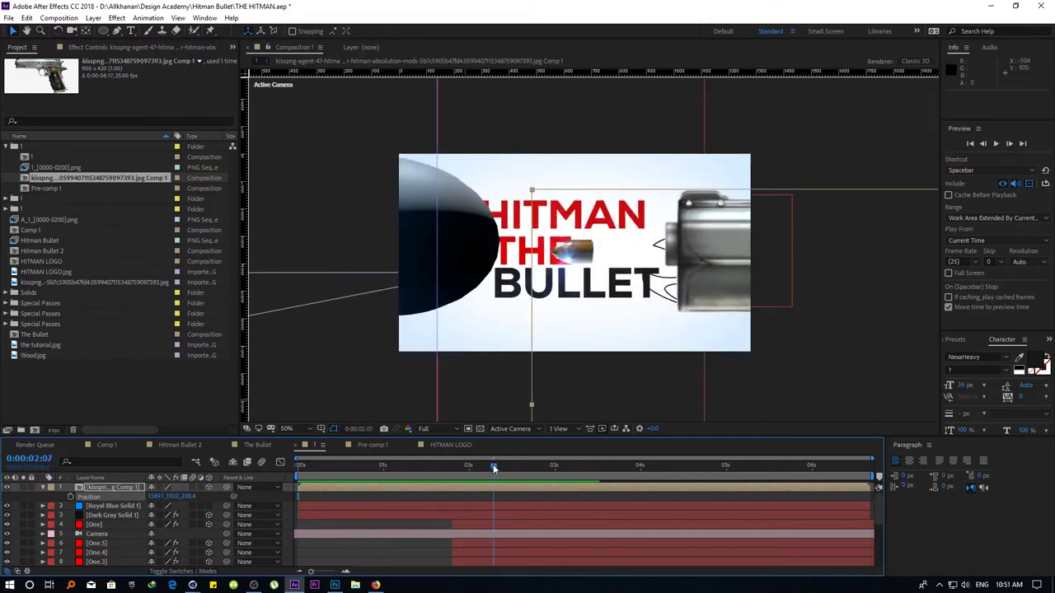
At 0:00:00:16, push the HITMAN and THE text layers back along the Z axis
scroll(112, 505, "down", 4)
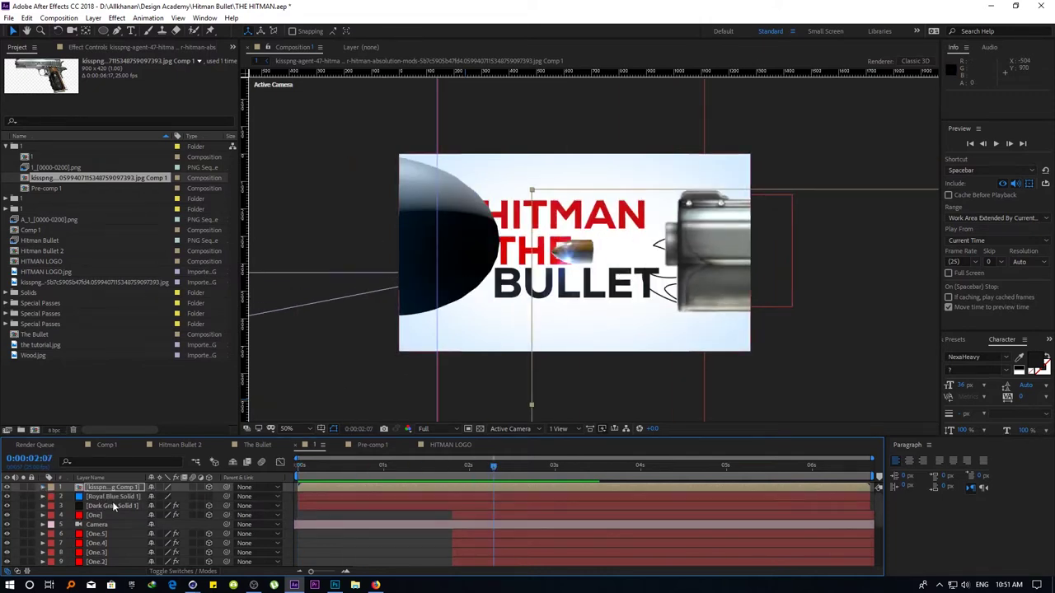
scroll(112, 501, "down", 1)
left_click(102, 509)
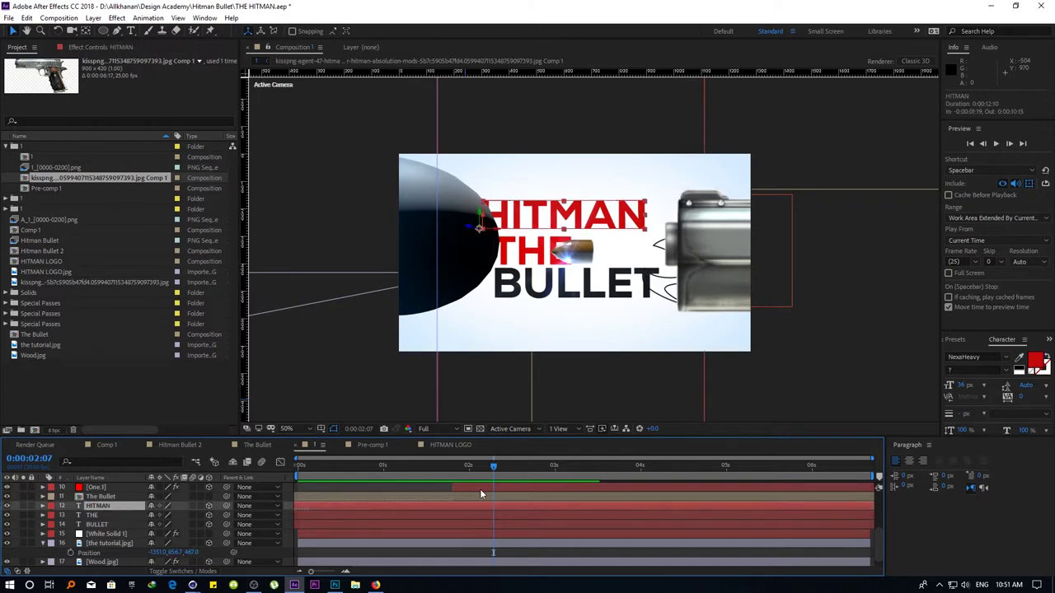
left_click_drag(471, 469, 352, 468)
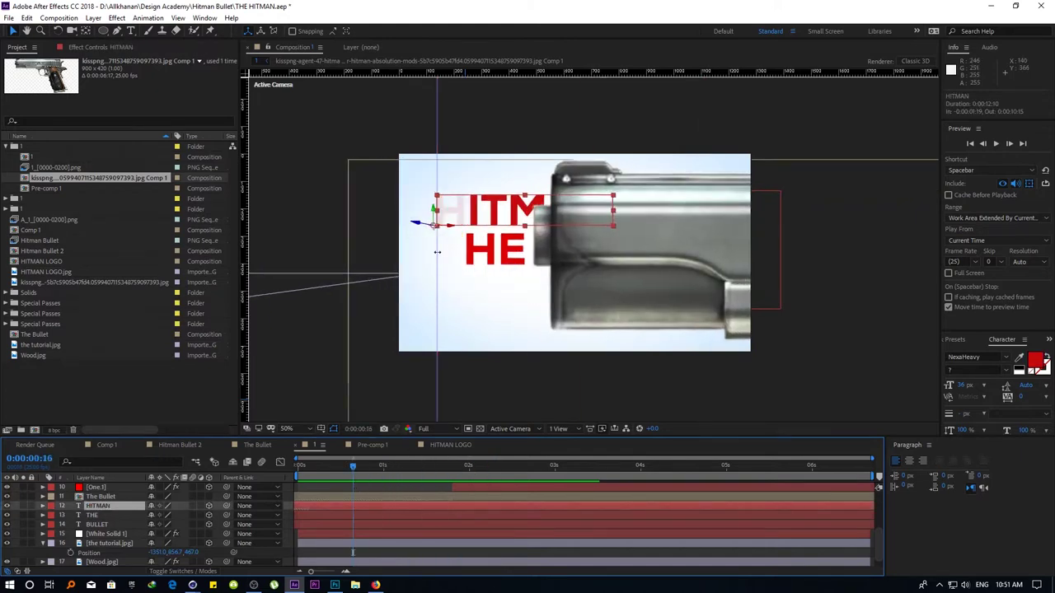
scroll(404, 248, "up", 2)
left_click_drag(404, 249, 441, 238)
mouse_move(378, 232)
left_mouse_down()
mouse_move(485, 214)
mouse_move(429, 227)
left_mouse_up()
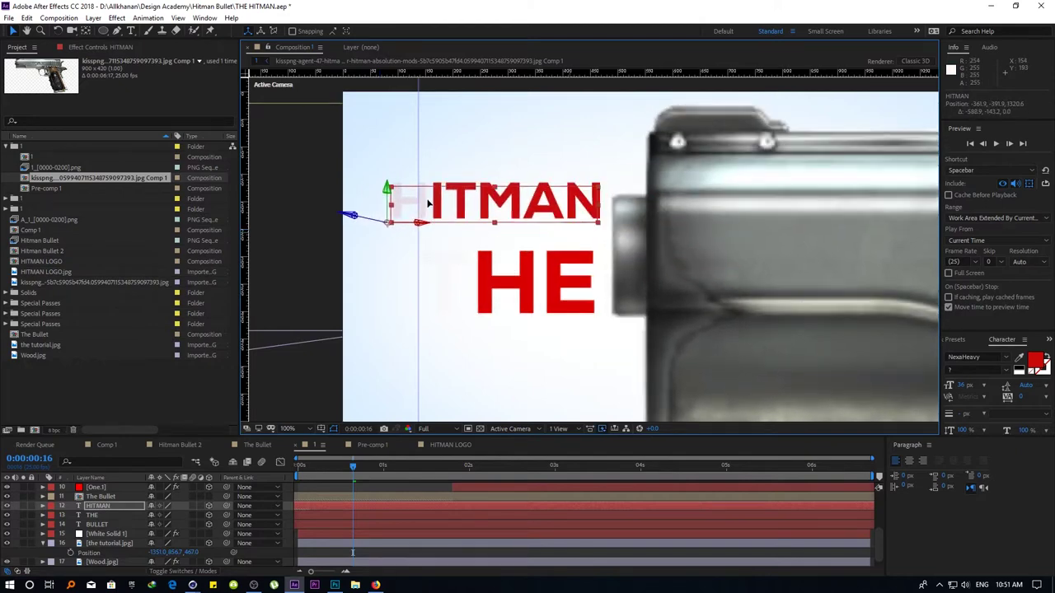
left_click(113, 515)
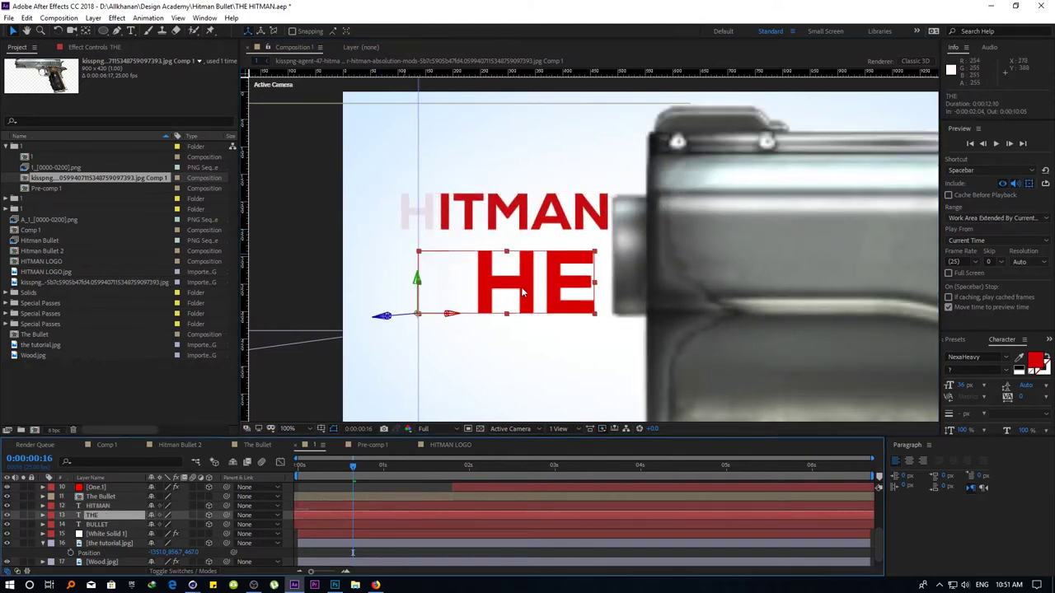
mouse_move(388, 324)
left_mouse_down()
mouse_move(412, 314)
mouse_move(443, 257)
left_mouse_up()
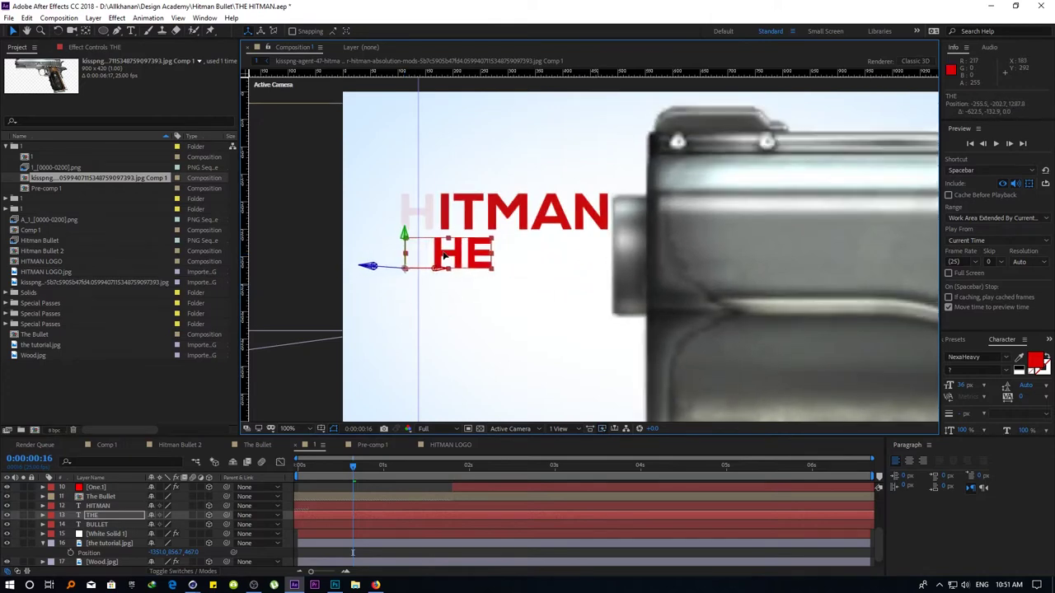
Align the vertical guide to the title's left edge, move BULLET under THE and scale it to 260%
left_click_drag(419, 312, 401, 312)
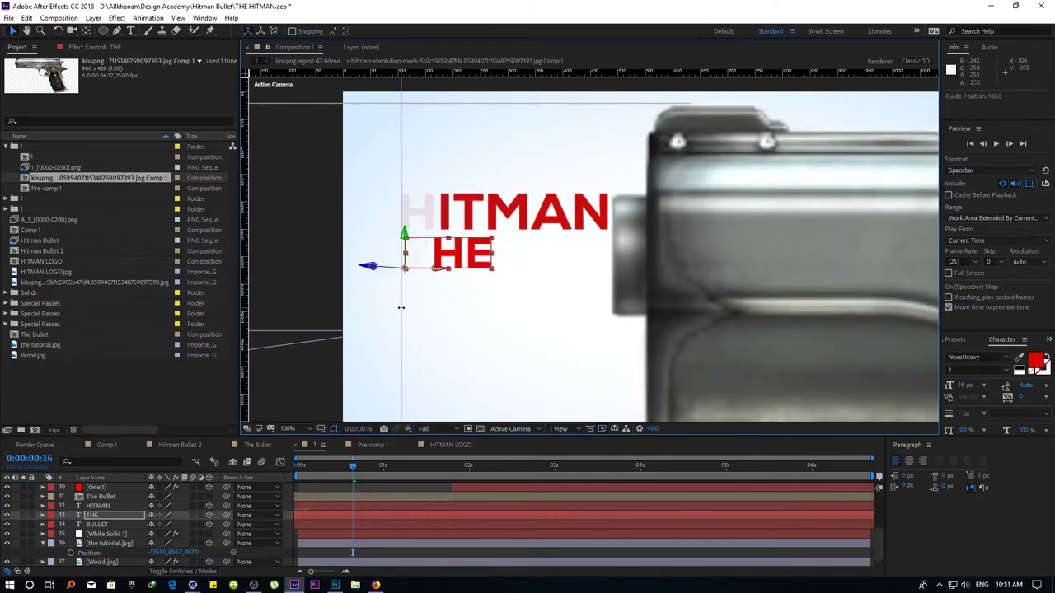
left_click_drag(501, 354, 478, 317)
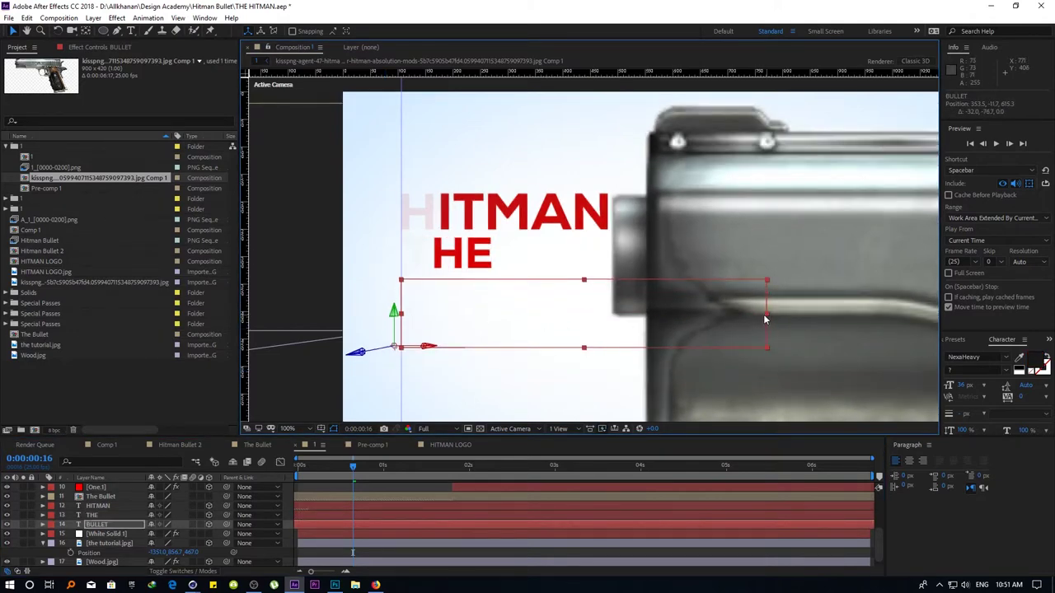
mouse_move(765, 319)
left_mouse_down()
mouse_move(594, 336)
mouse_move(565, 309)
left_mouse_up()
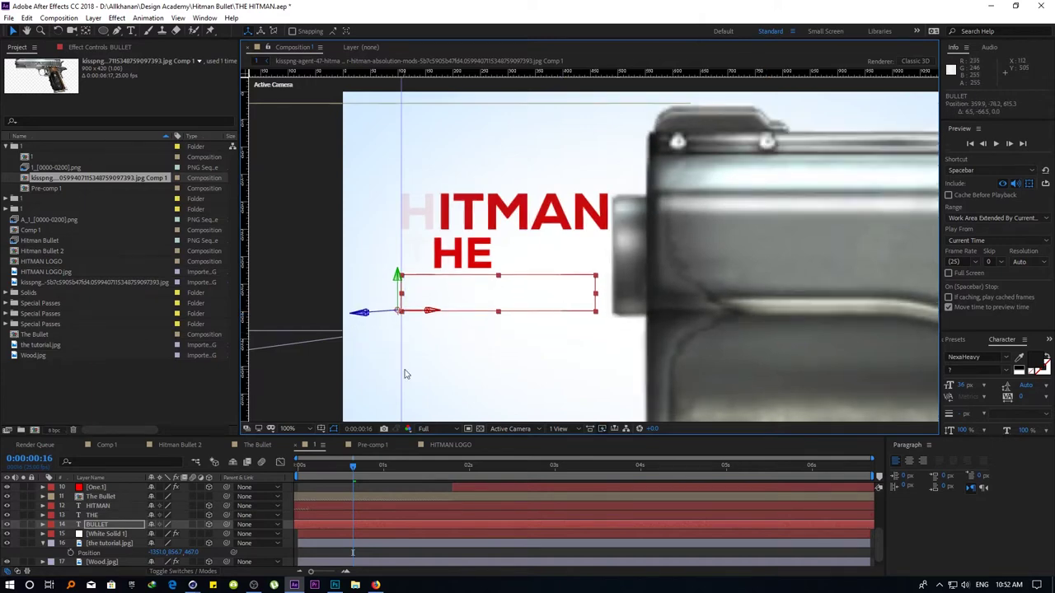
left_click(302, 506)
left_click(303, 477)
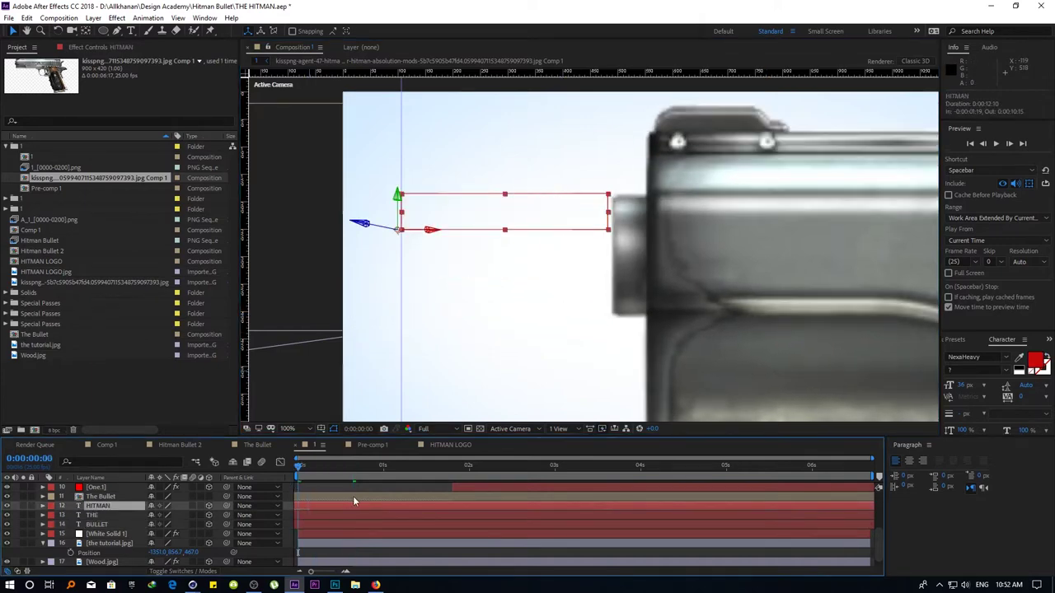
key("space")
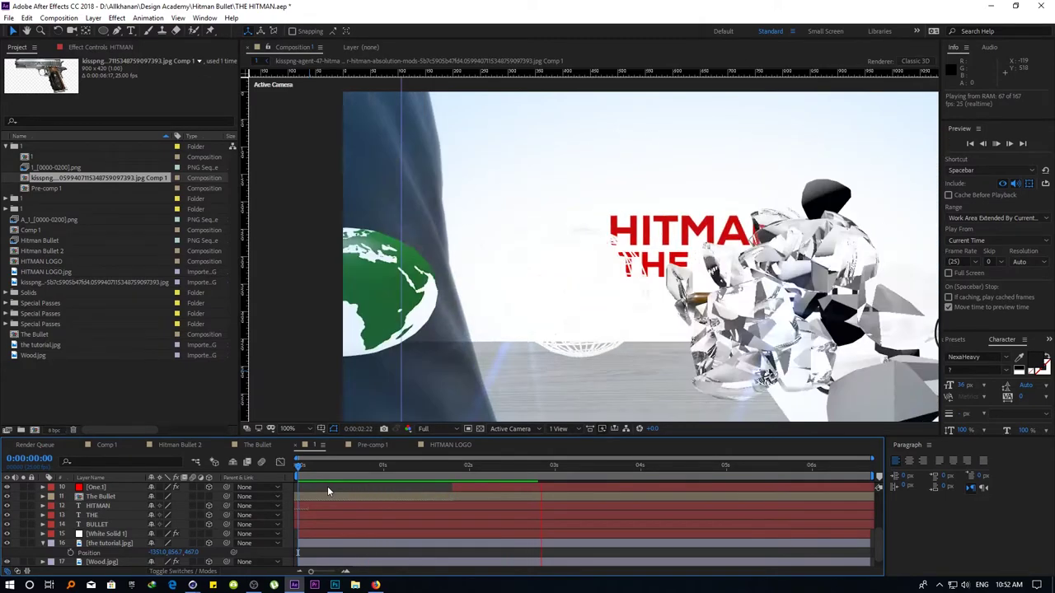
left_click(326, 466)
left_click_drag(317, 473, 474, 466)
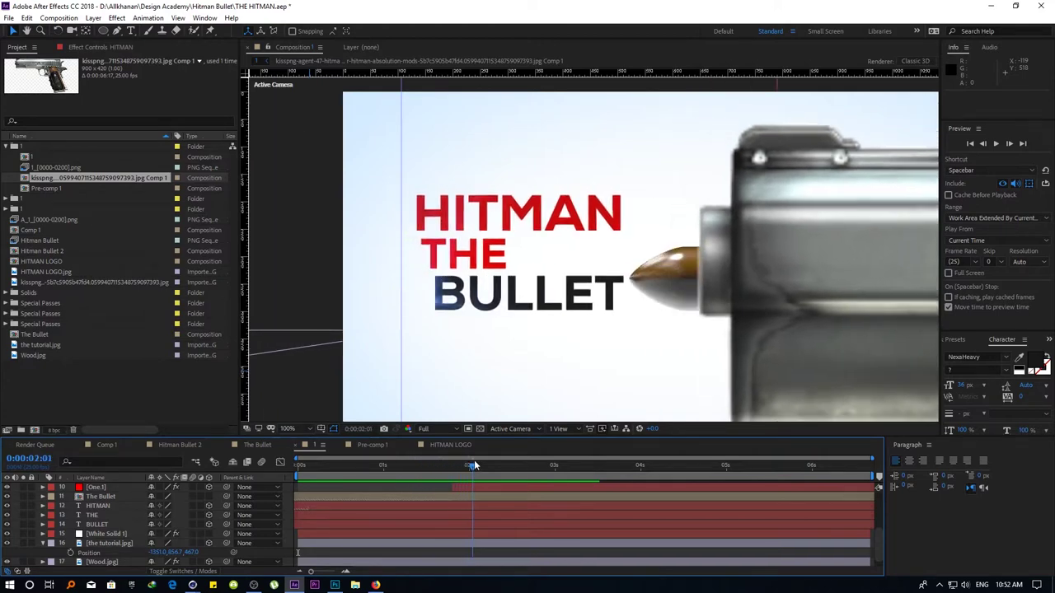
left_click(105, 498)
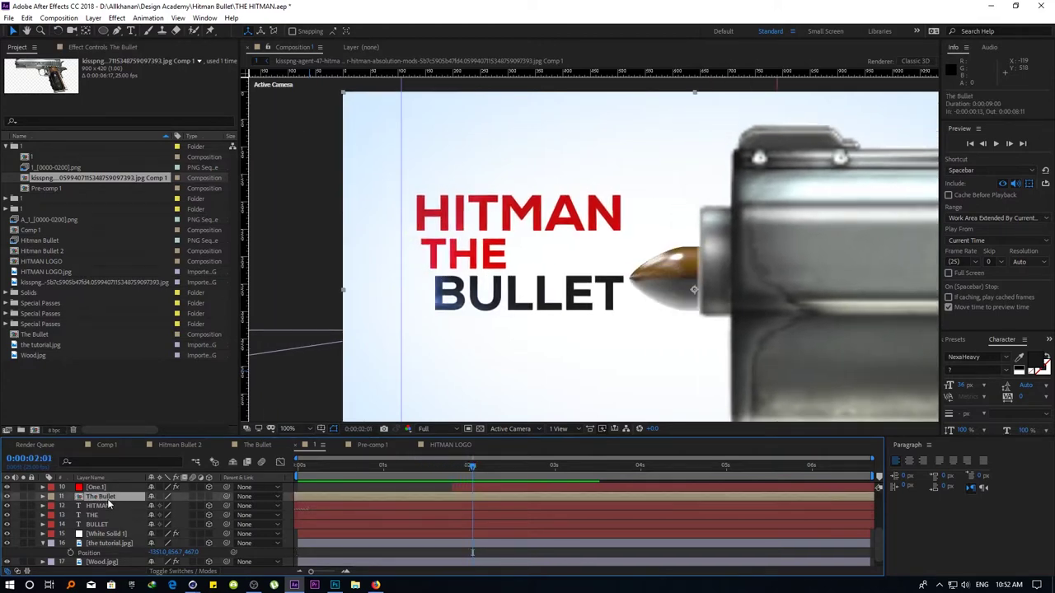
left_click(105, 543)
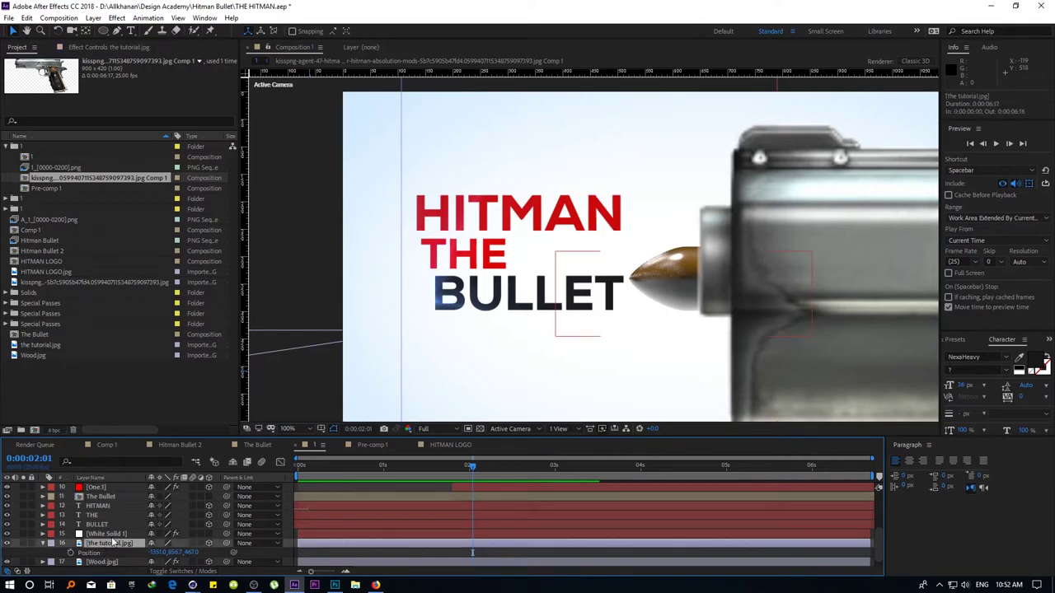
scroll(113, 507, "up", 3)
left_click(113, 487)
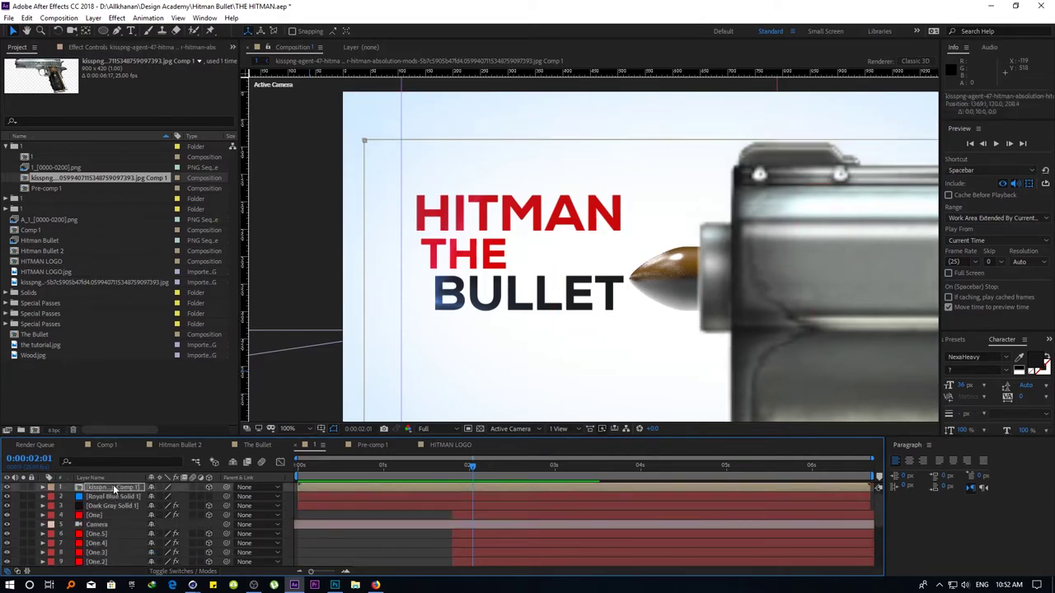
Make a composition from the 'Best Explosion' clip and locate the explosion's first frame near 0:00:32:12
mouse_move(438, 476)
left_mouse_down()
mouse_move(544, 470)
mouse_move(720, 494)
mouse_move(471, 510)
left_mouse_up()
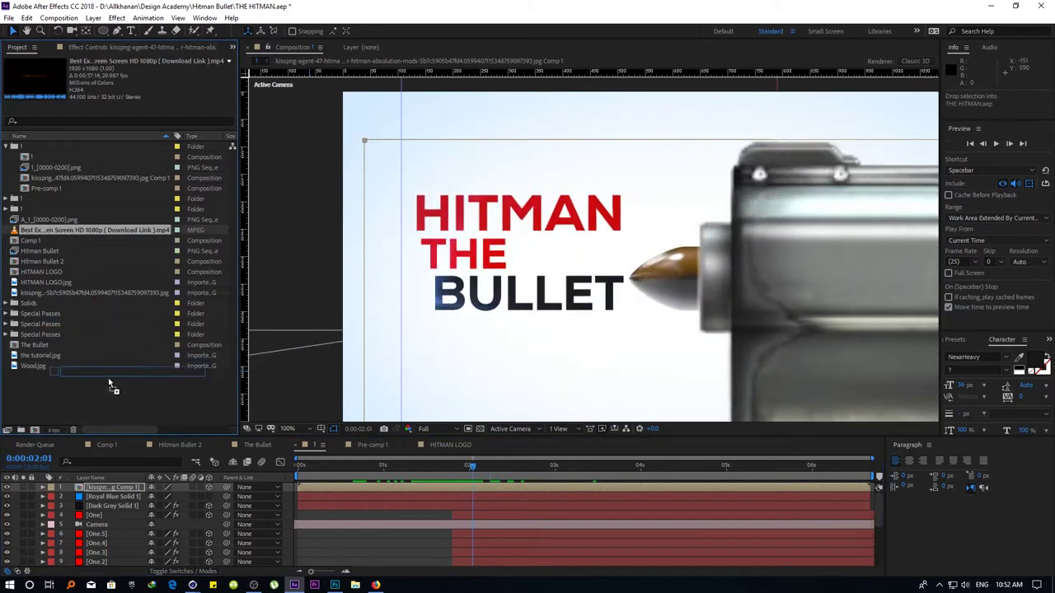
left_click_drag(83, 230, 20, 430)
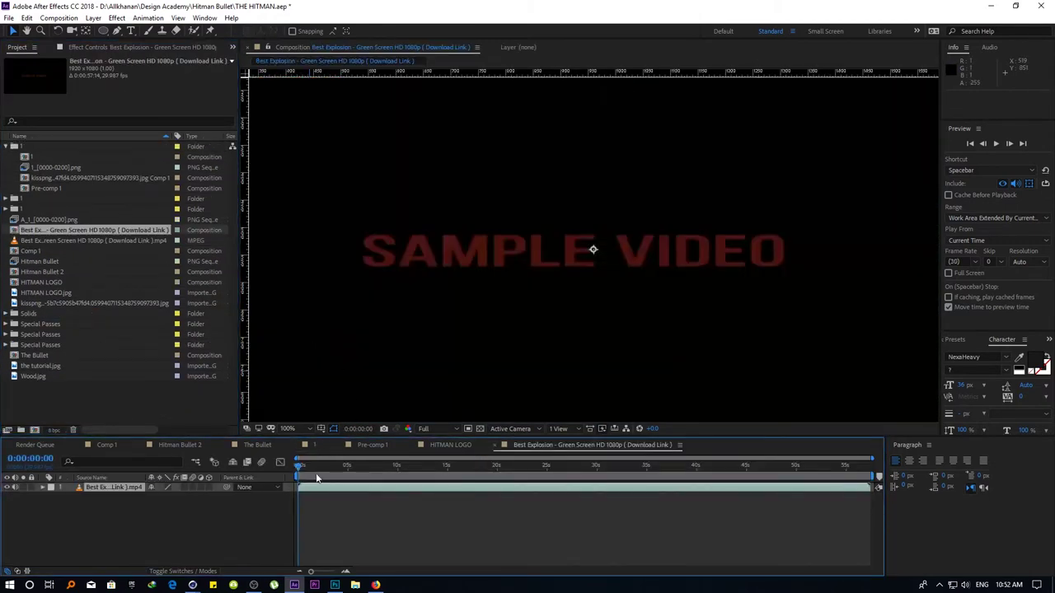
left_click_drag(317, 478, 737, 453)
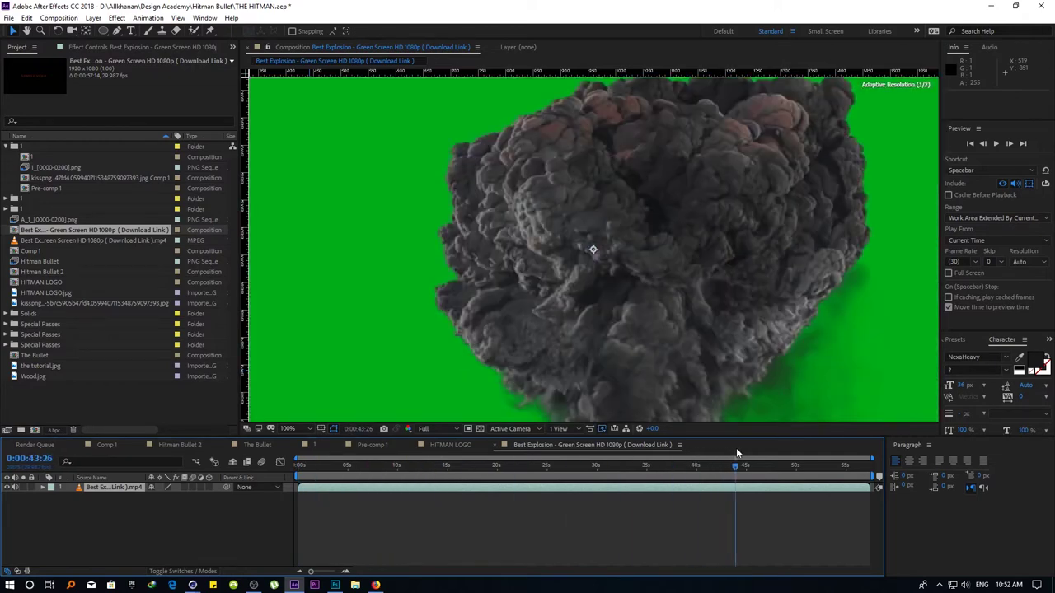
key("comma")
left_click(760, 467)
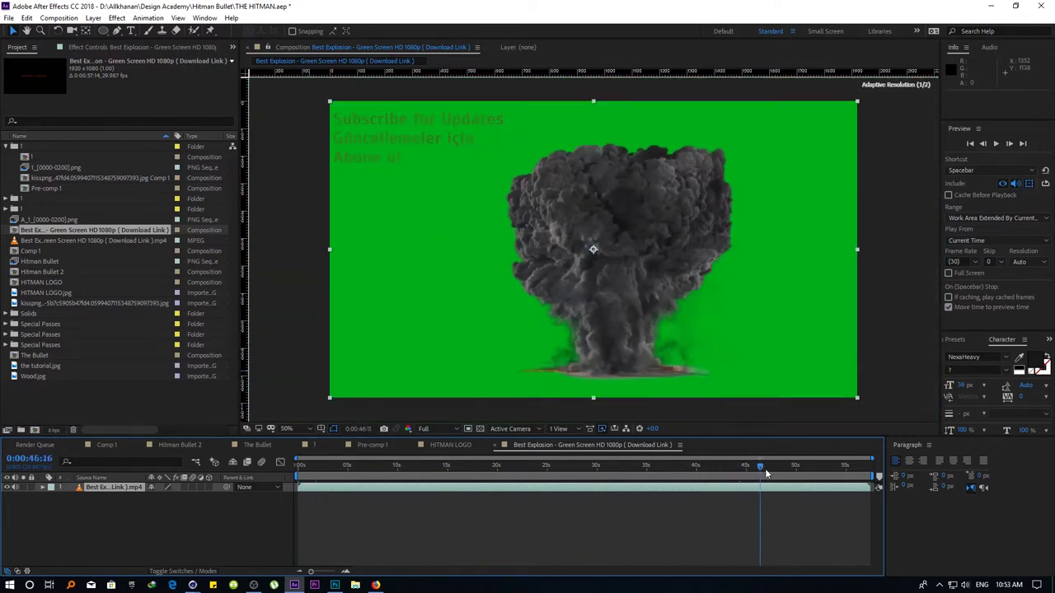
left_click_drag(765, 472, 623, 491)
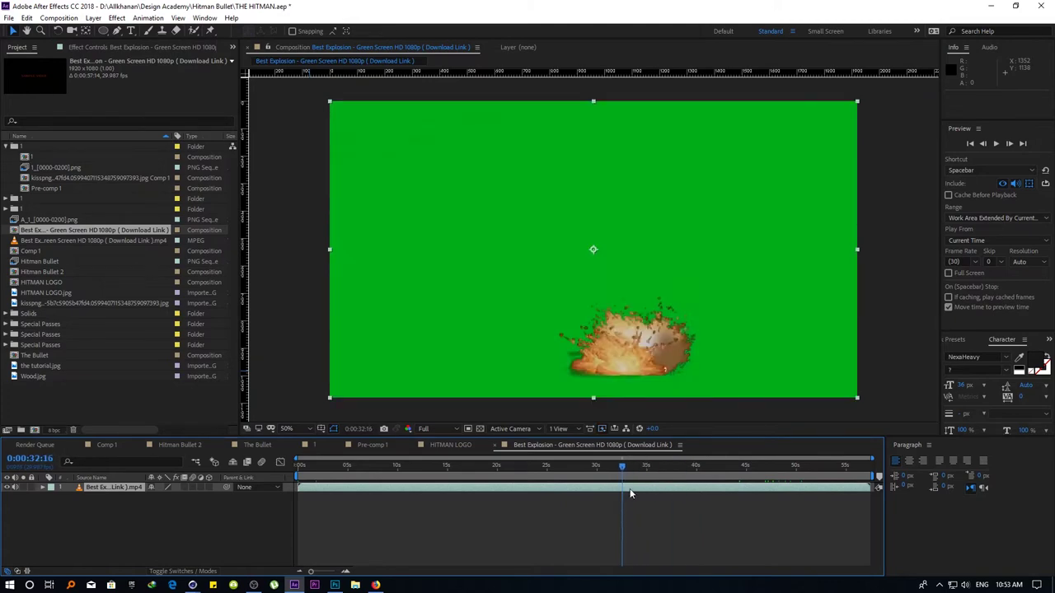
key("Page_Up")
key("Page_Up")
key("Page_Up")
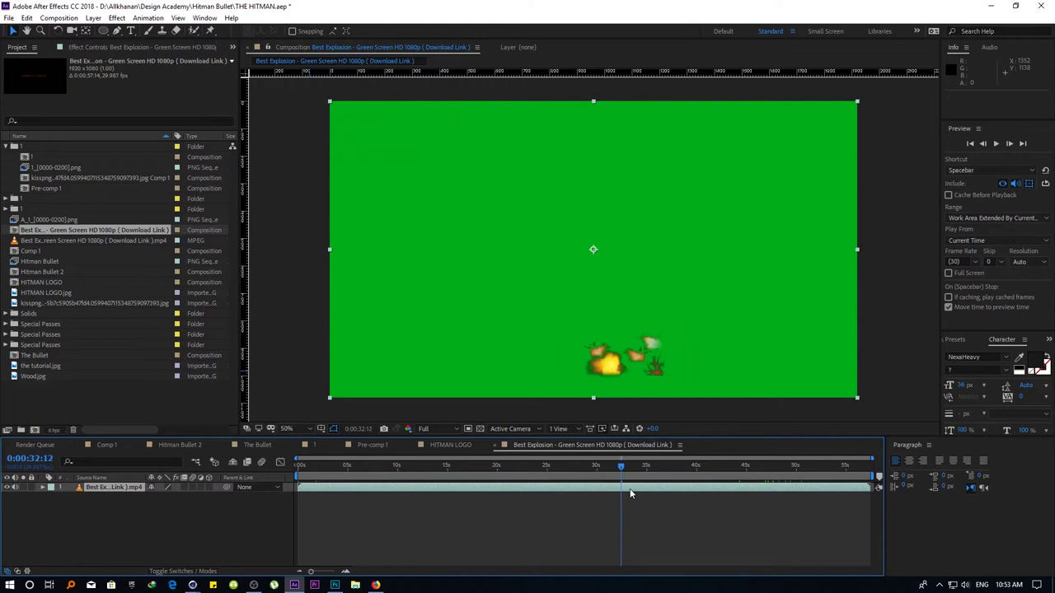
key("Page_Up")
key("Page_Down")
Start the explosion comp's work area at the current frame
key("b")
right_click(629, 478)
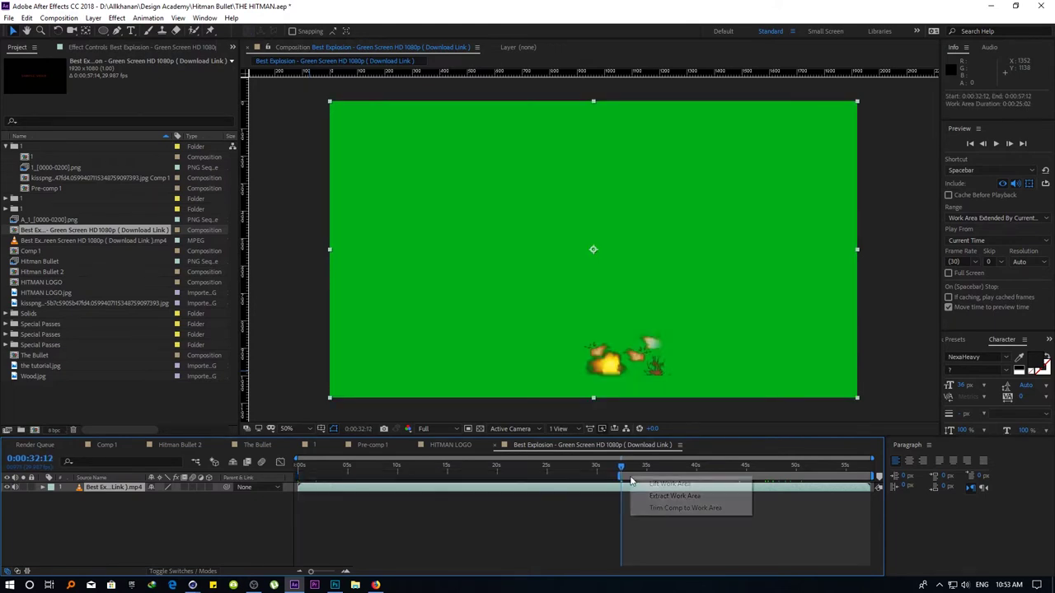
left_click(684, 506)
Apply Keylight (1.2) and sample the green screen as the Screen Colour
left_click(93, 17)
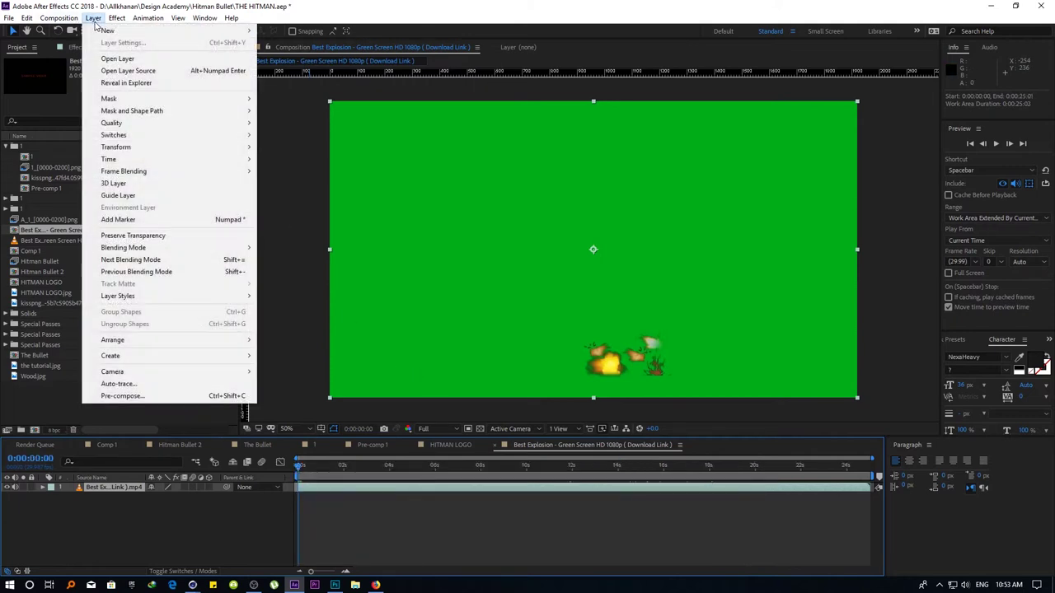
mouse_move(117, 19)
mouse_move(152, 191)
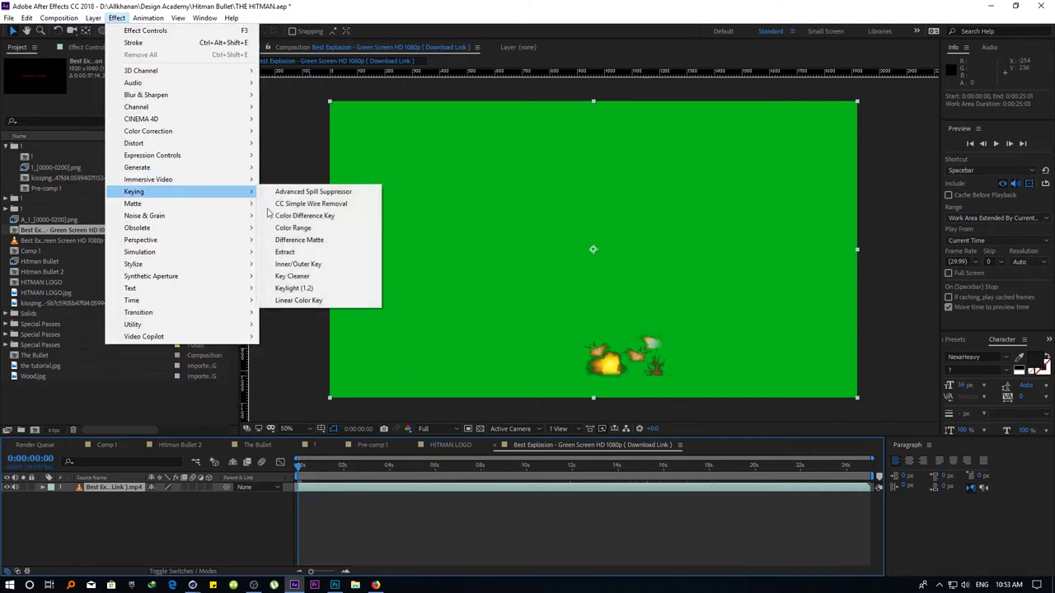
left_click(329, 290)
left_click(150, 140)
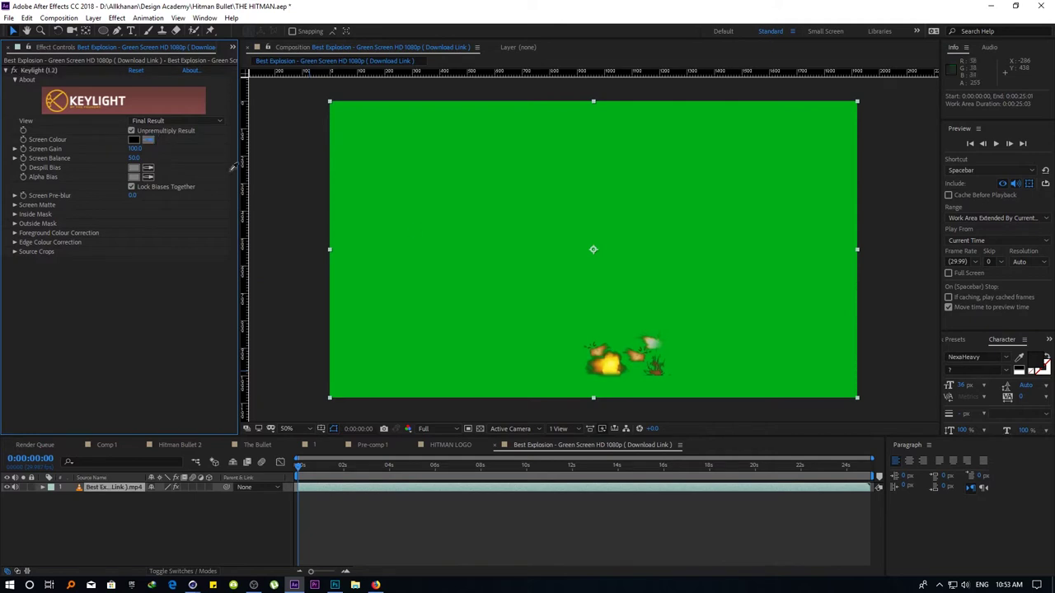
left_click(400, 242)
End the work area at 0:00:14:02, trim the comp to it, and copy the explosion layer
left_click_drag(302, 469, 438, 468)
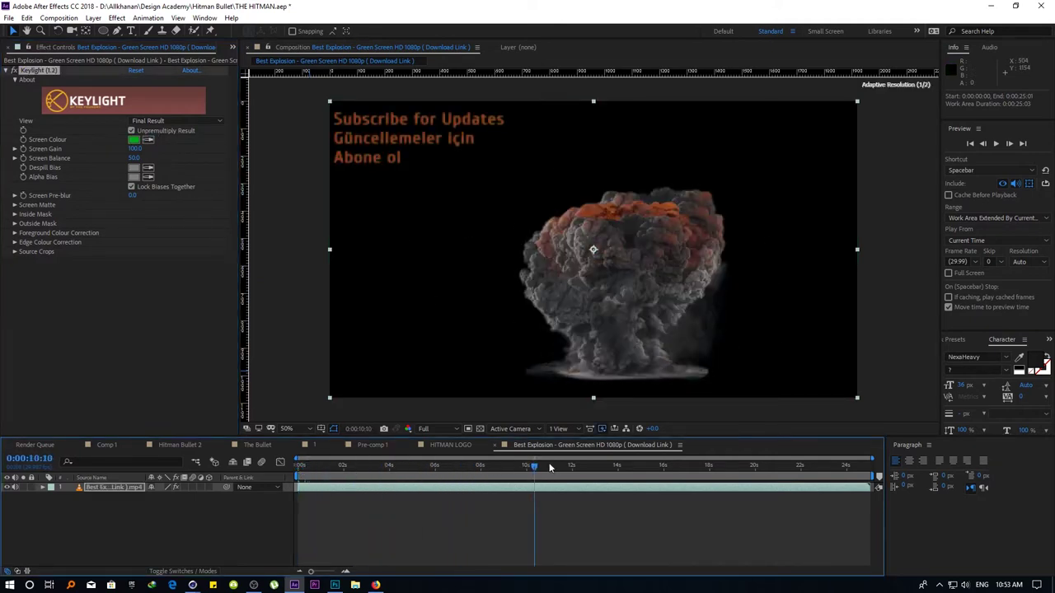
mouse_move(438, 468)
left_mouse_down()
mouse_move(725, 467)
mouse_move(619, 502)
left_mouse_up()
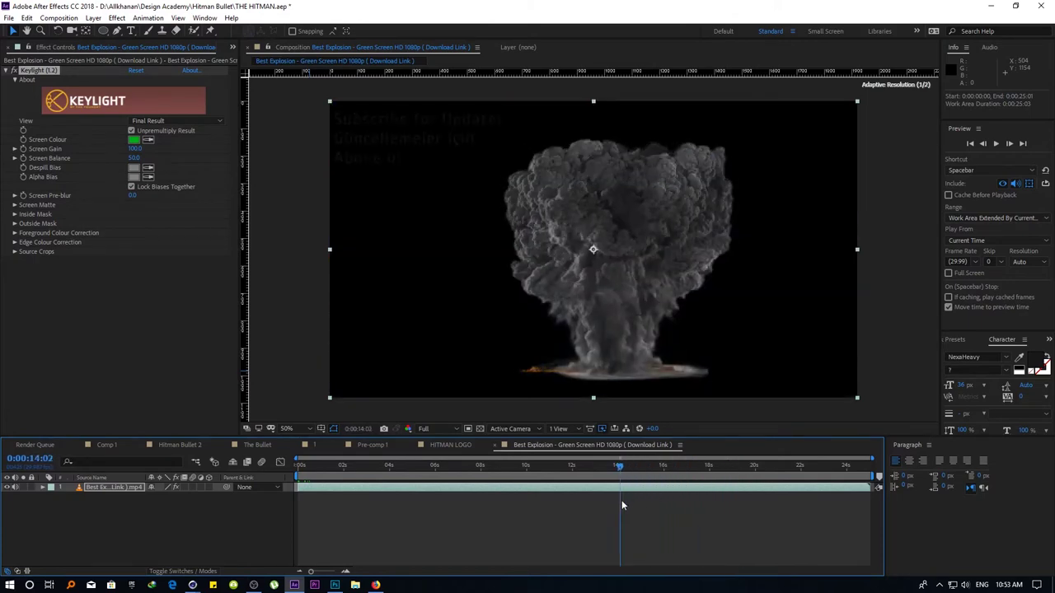
key("n")
right_click(606, 477)
left_click(651, 507)
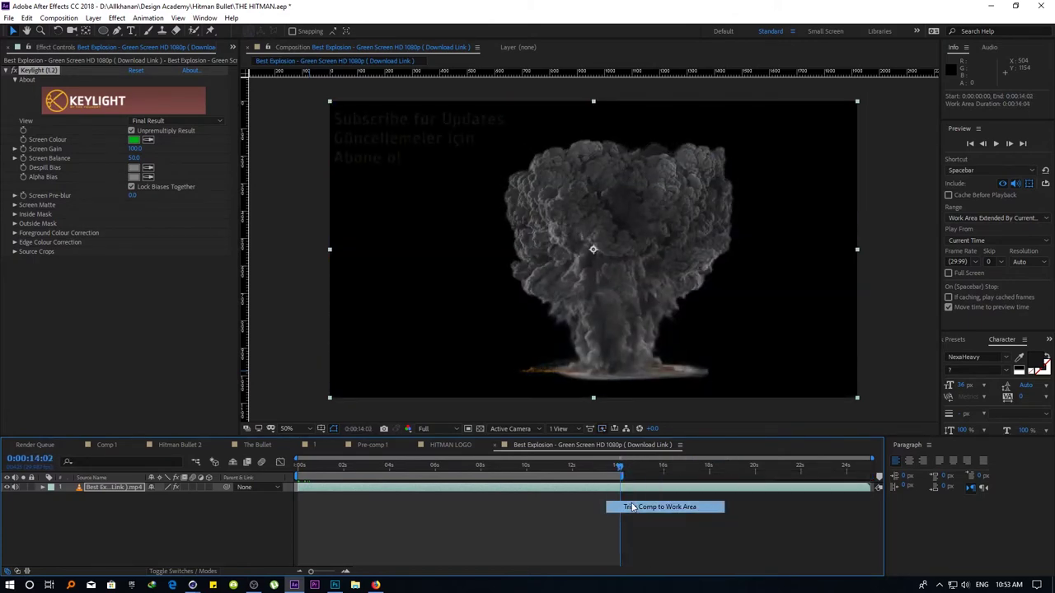
left_click(334, 487)
key("ctrl+c")
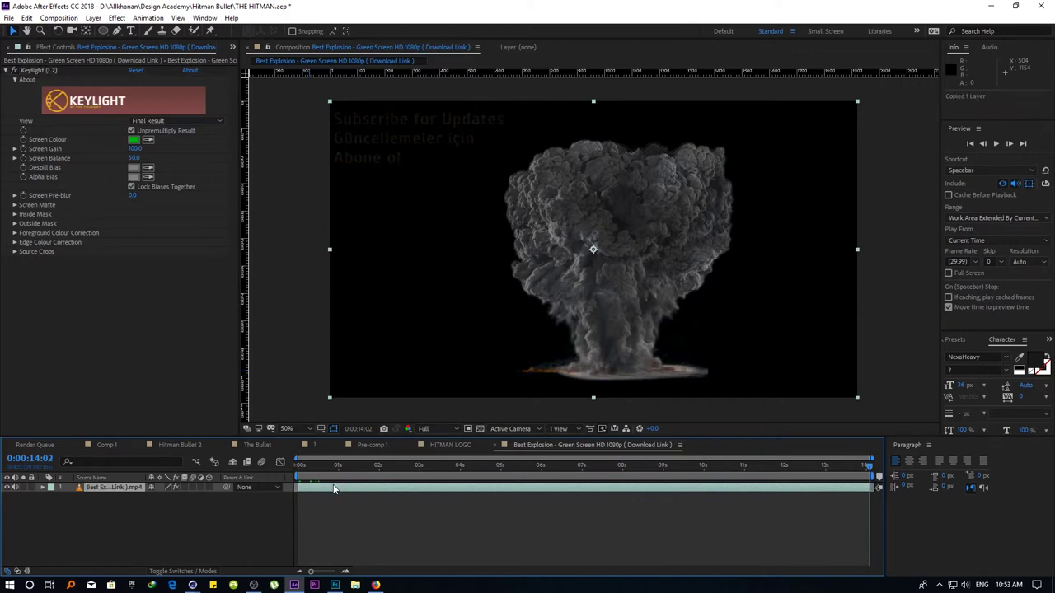
Draw a closed, curved Pen mask around the keyed explosion cloud
left_click(114, 31)
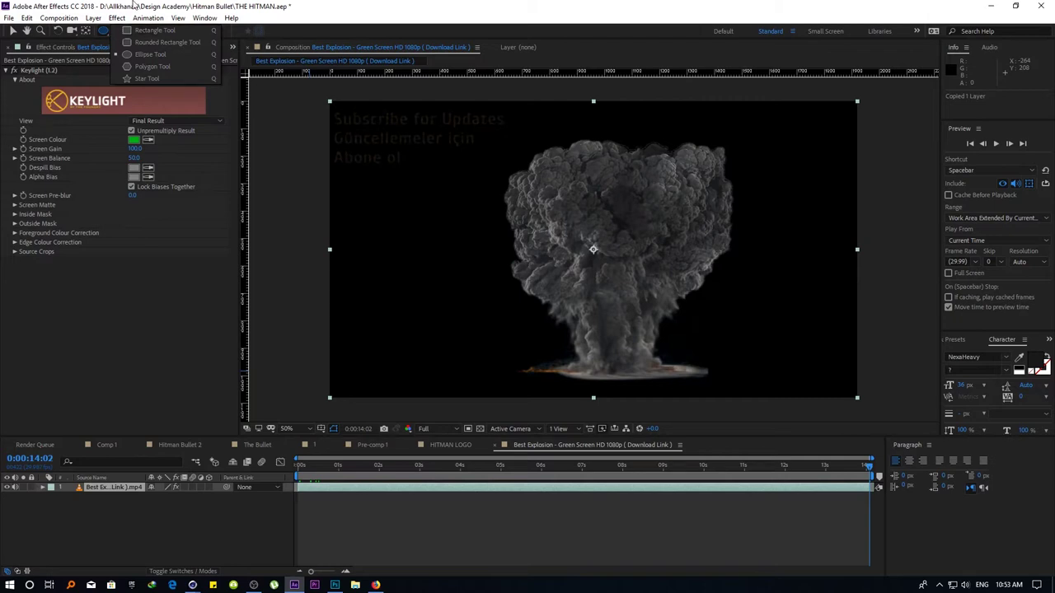
left_click(79, 247)
left_click(112, 490)
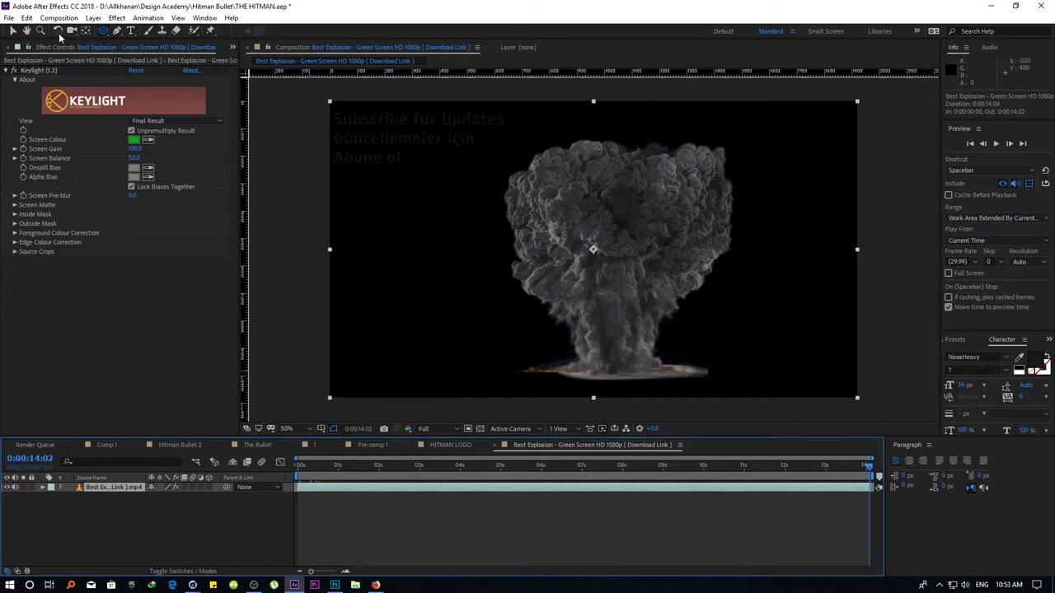
left_click(116, 33)
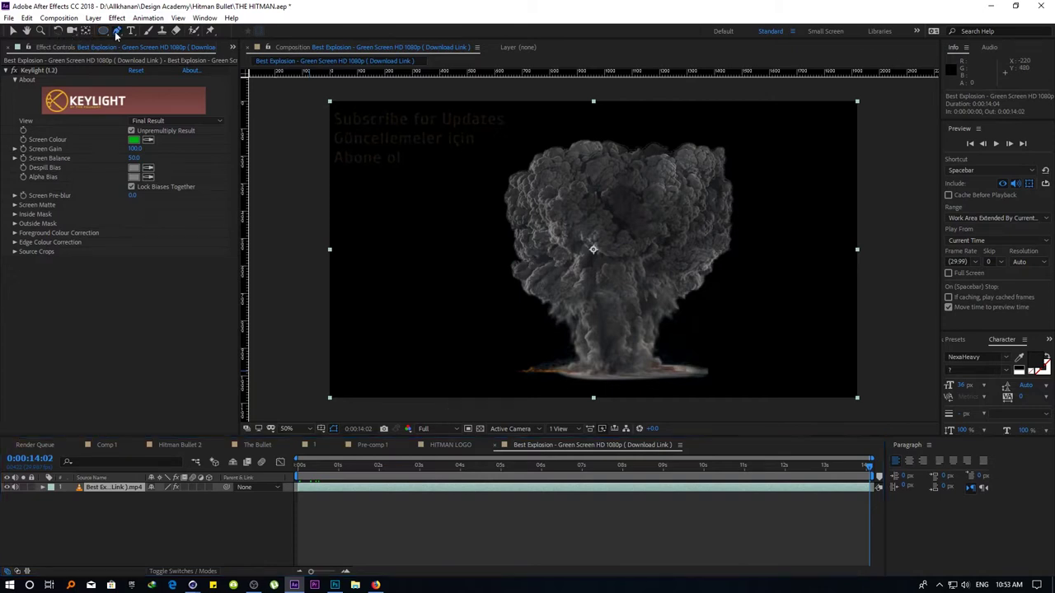
left_click(446, 400)
left_click_drag(452, 198, 493, 156)
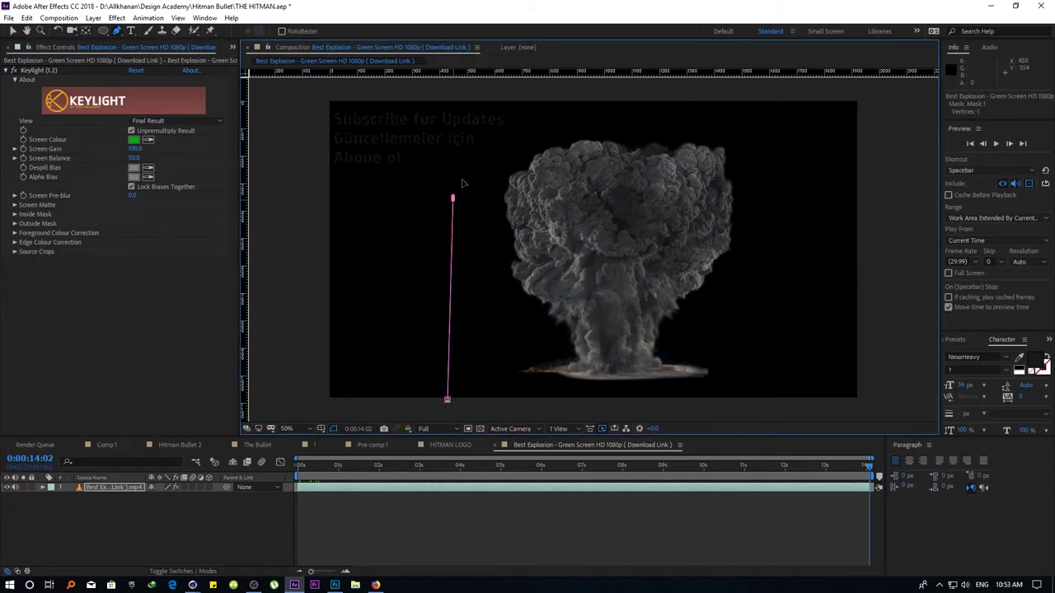
left_click_drag(777, 130, 801, 158)
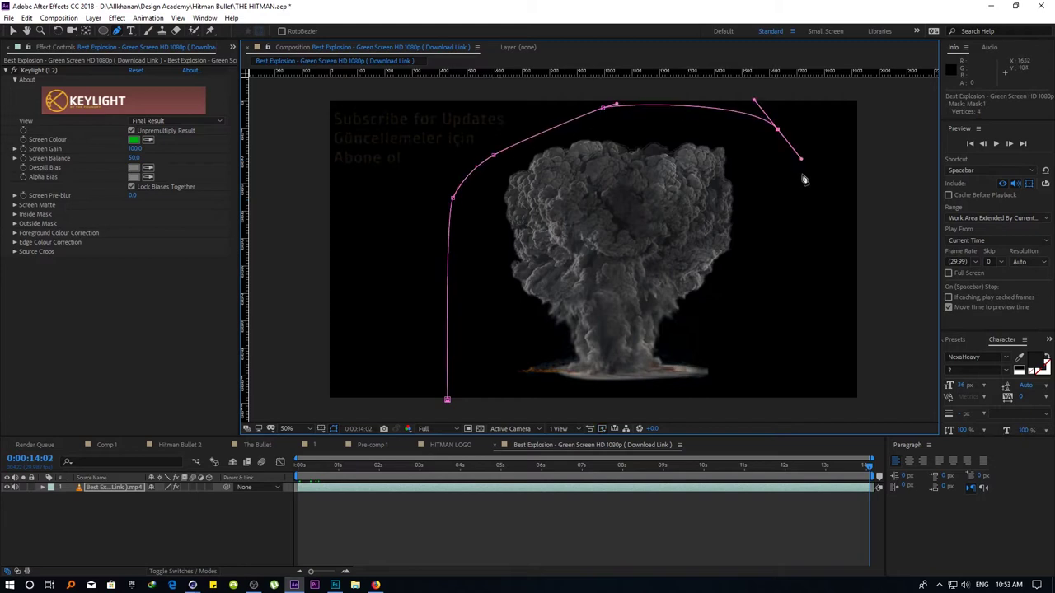
left_click_drag(797, 384, 797, 396)
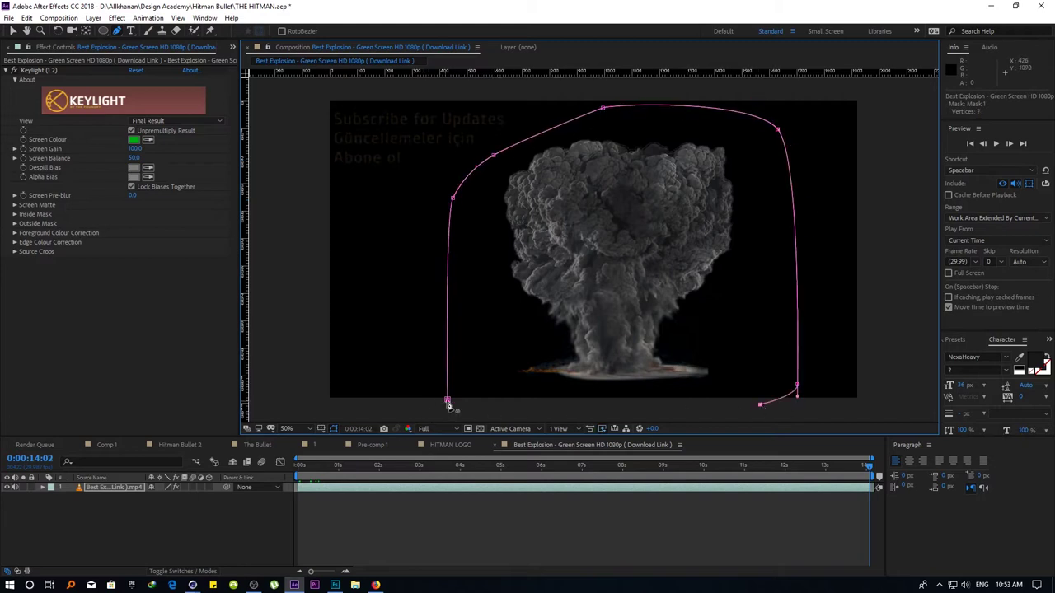
left_click(448, 403)
Copy the masked explosion layer and switch to the HITMAN LOGO composition
key("Caps_Lock")
left_click(253, 511)
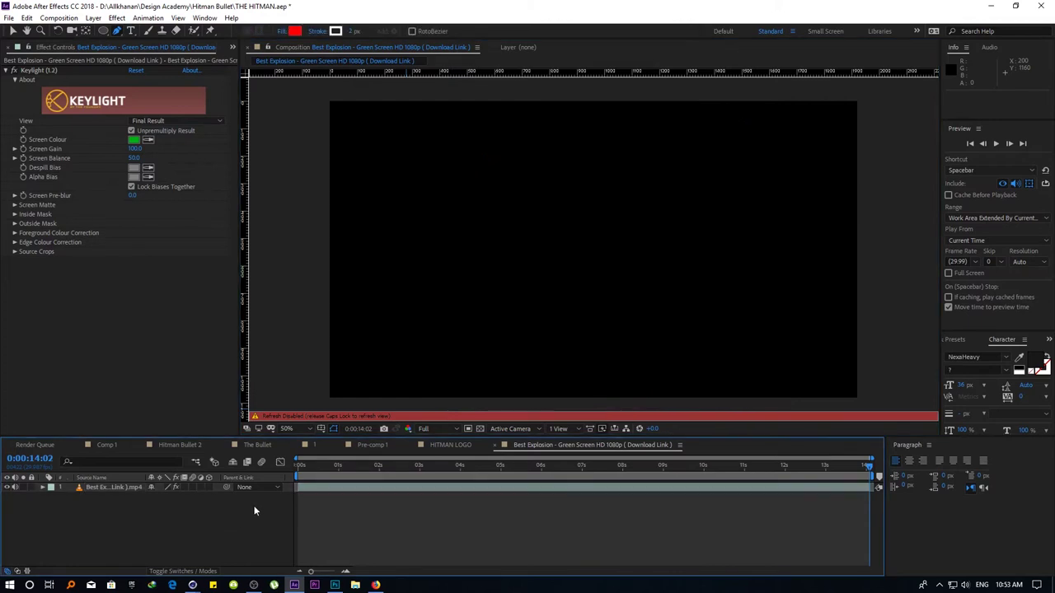
key("Caps_Lock")
key("v")
left_click(112, 488)
key("ctrl+c")
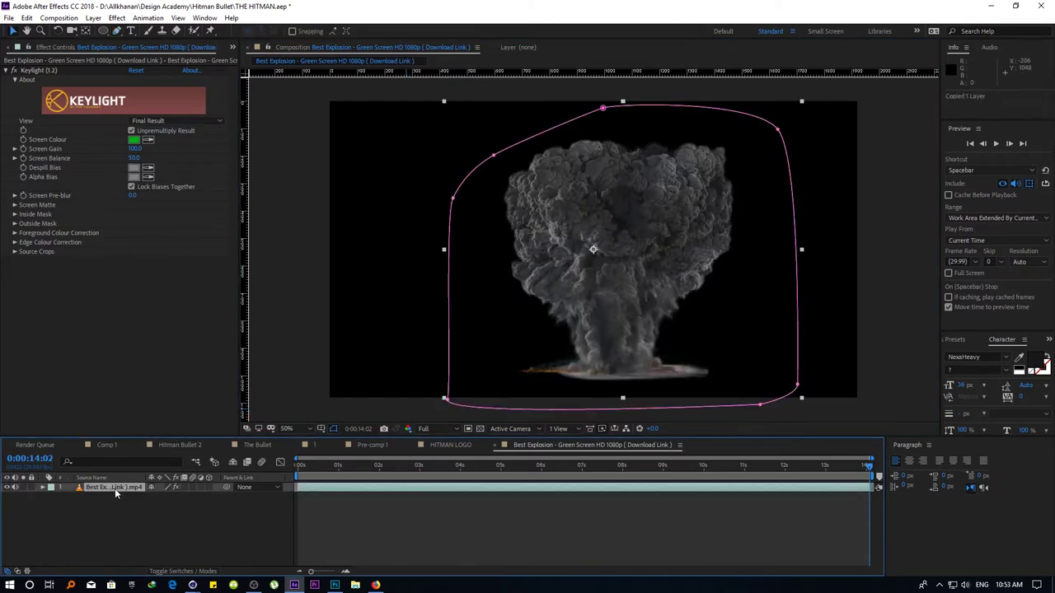
left_click(197, 463)
left_click(450, 445)
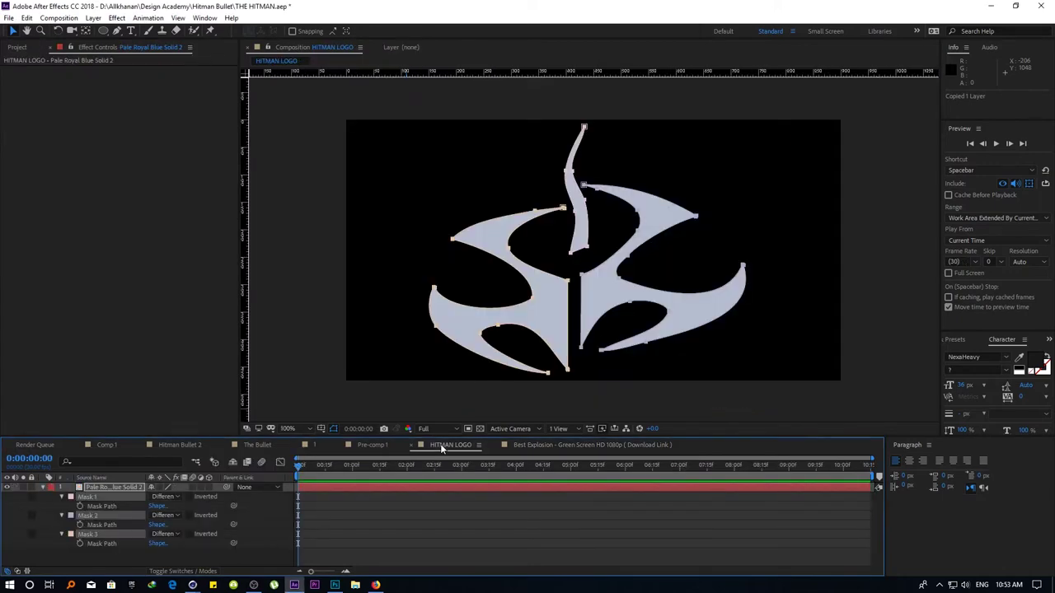
Paste the explosion into the HITMAN THE BULLET comp and pre-compose it with Move all attributes
left_click(374, 445)
left_click(315, 445)
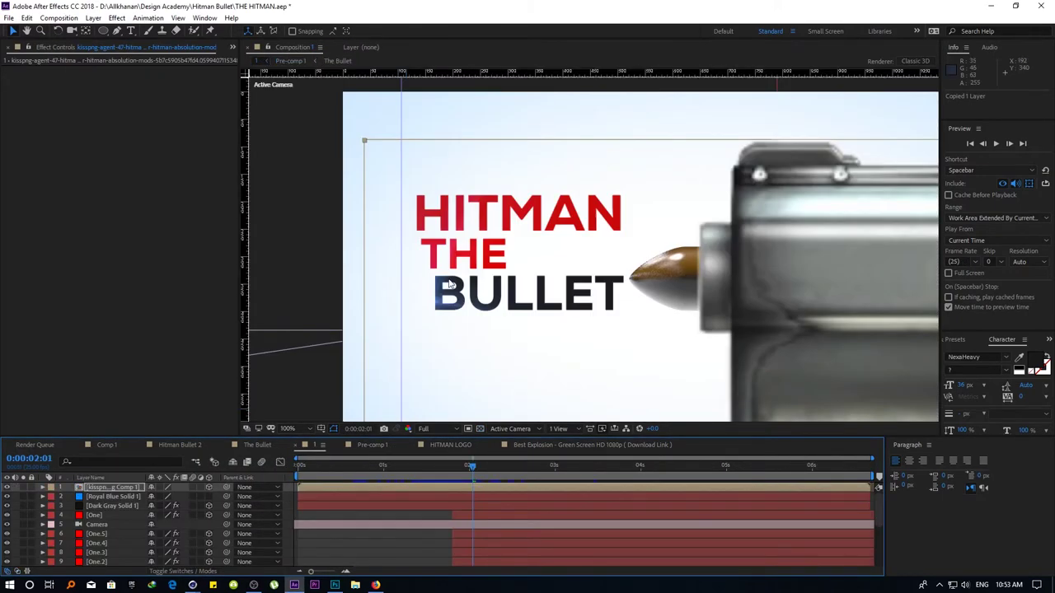
key("ctrl+v")
key("comma")
key("comma")
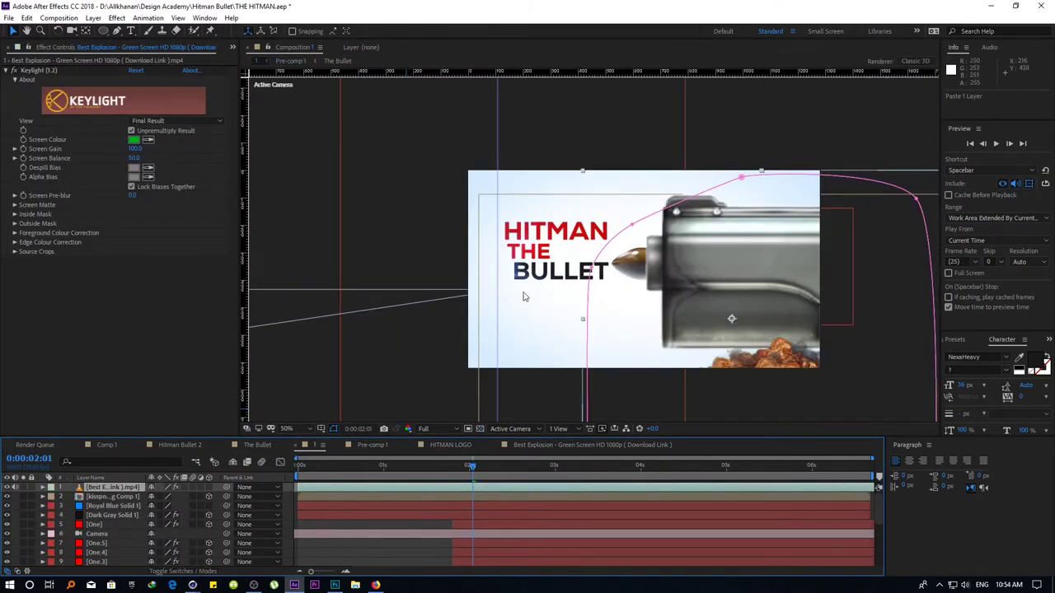
key("ctrl+shift+c")
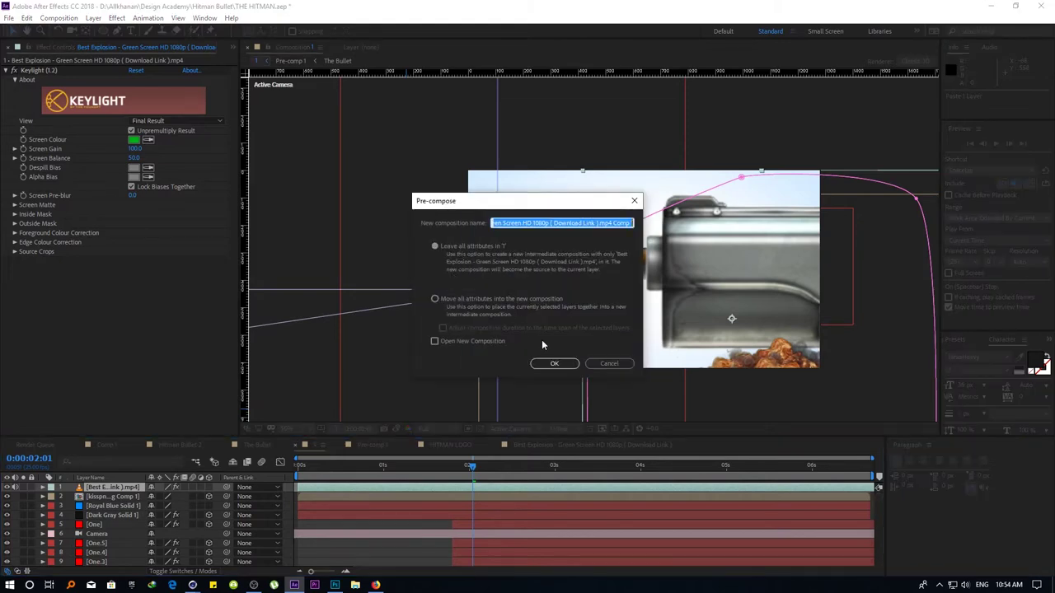
left_click(457, 302)
left_click(554, 364)
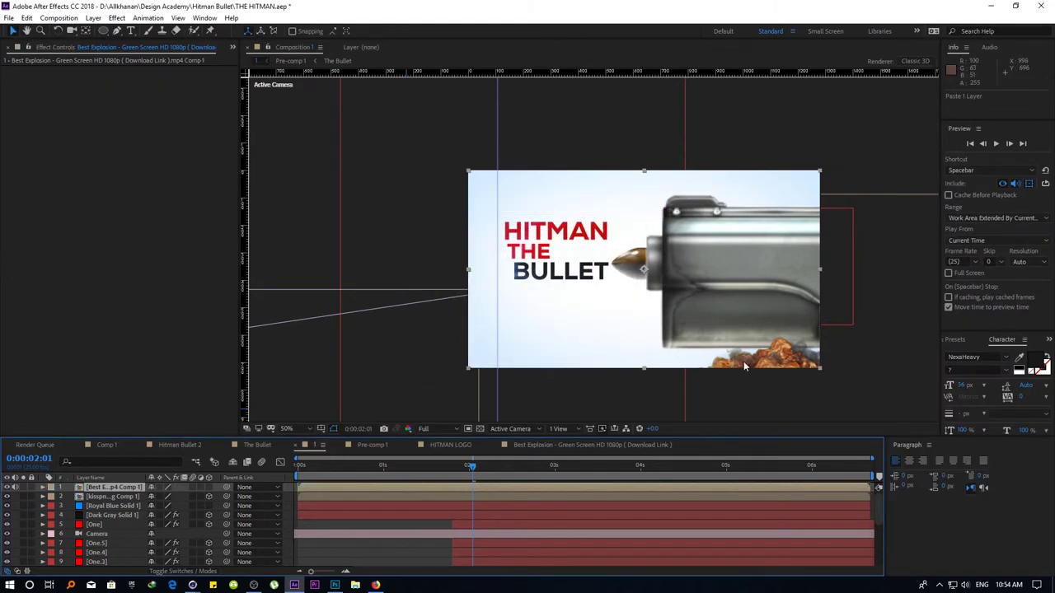
left_click_drag(744, 366, 700, 264)
key("ctrl+z")
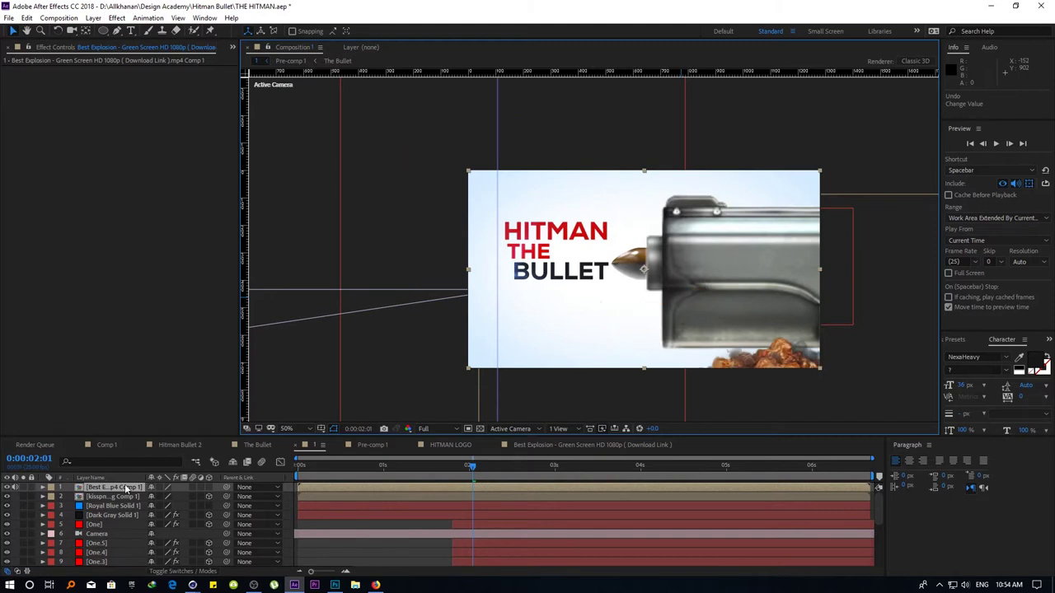
In the pre-comp, shrink the explosion to about three-quarters, shift it down-left, preview, and close both explosion comps
double_click(126, 488)
left_click_drag(669, 351, 521, 274)
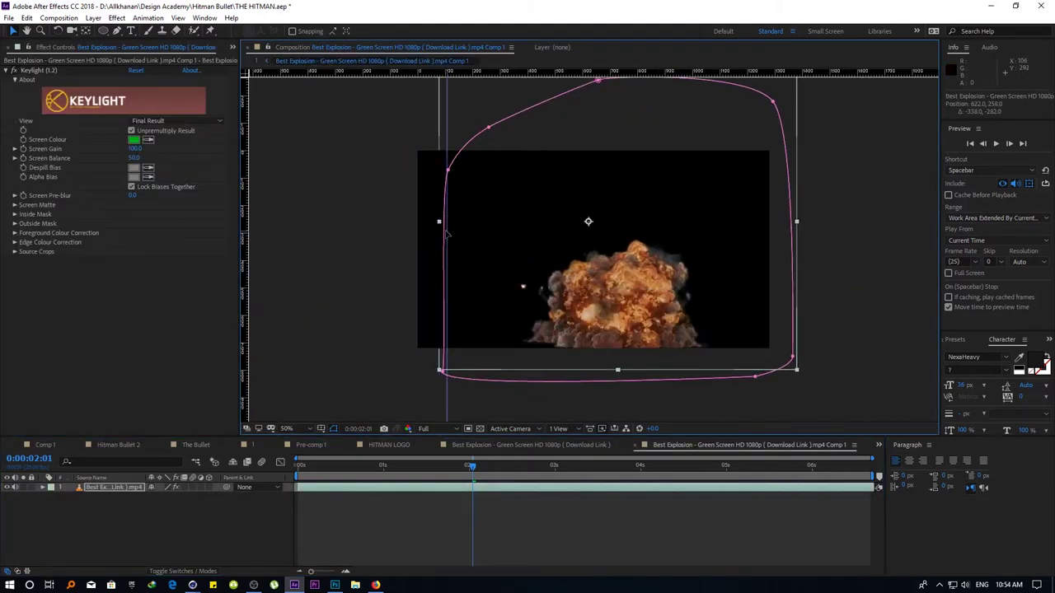
left_click_drag(439, 224, 523, 243)
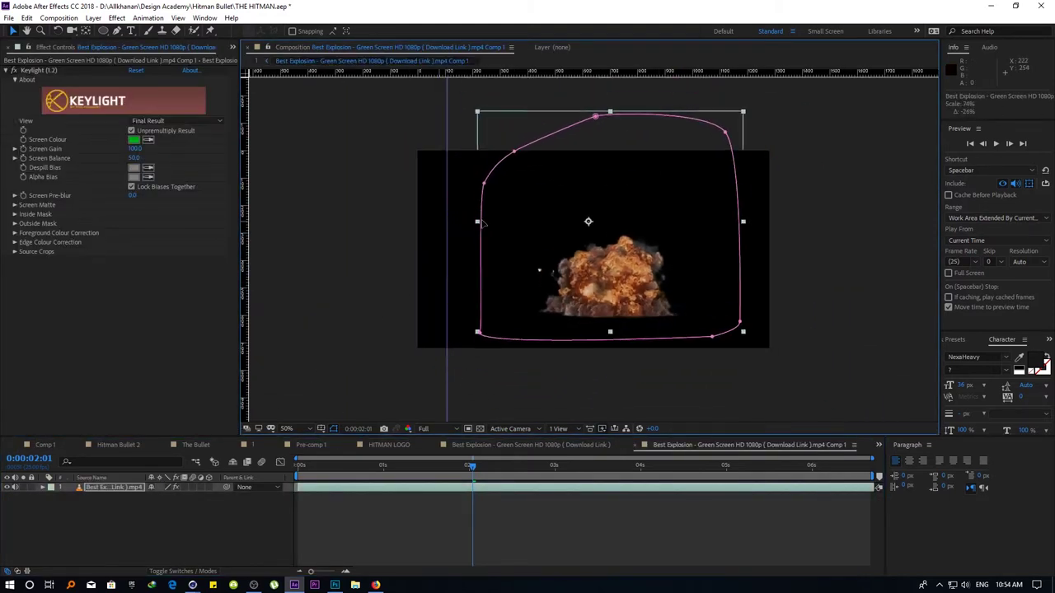
left_click_drag(607, 279, 578, 312)
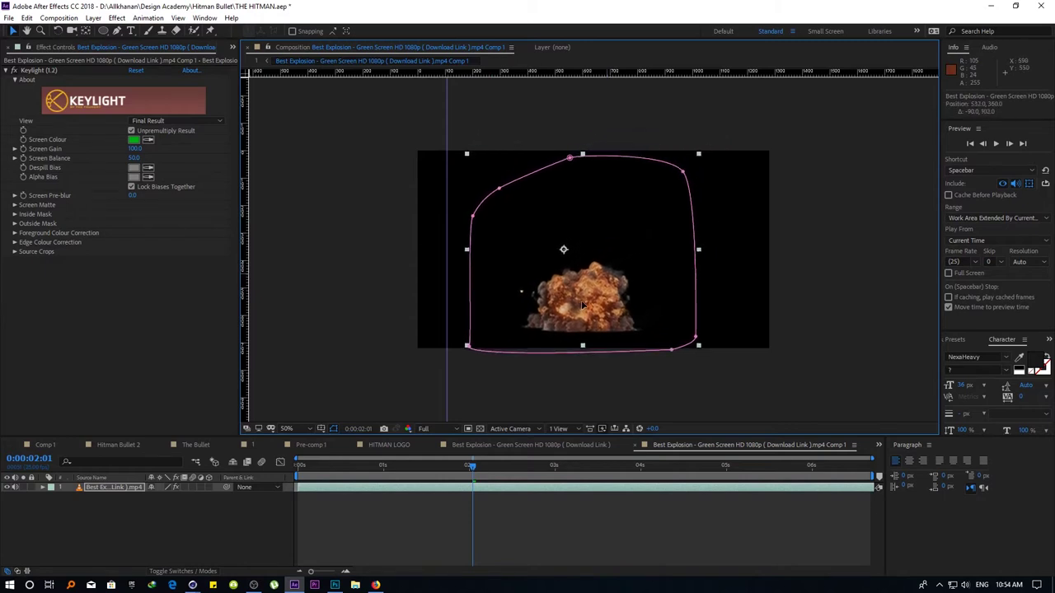
key("space")
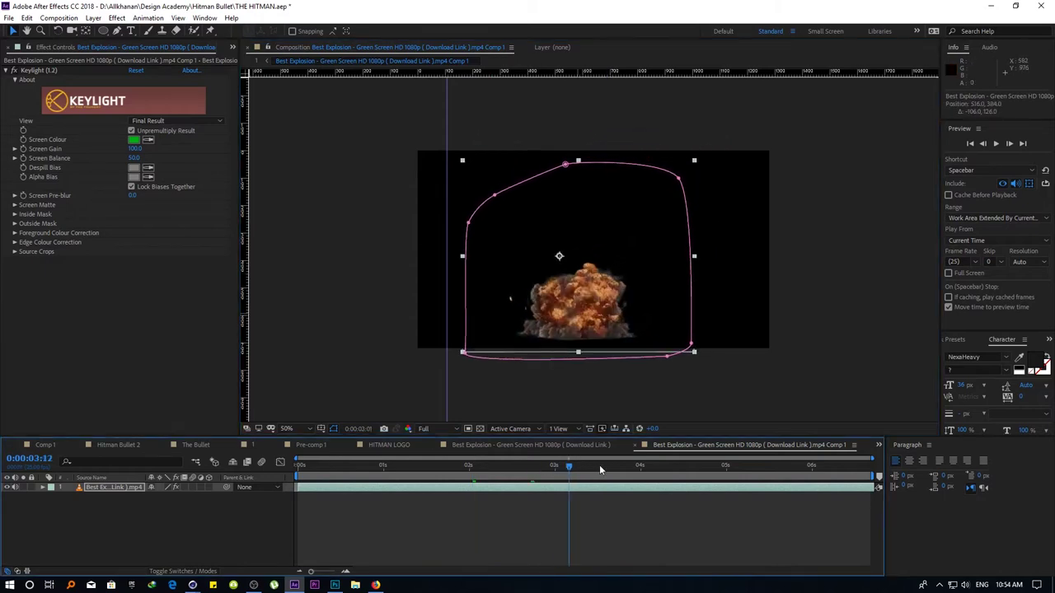
left_click_drag(450, 470, 867, 445)
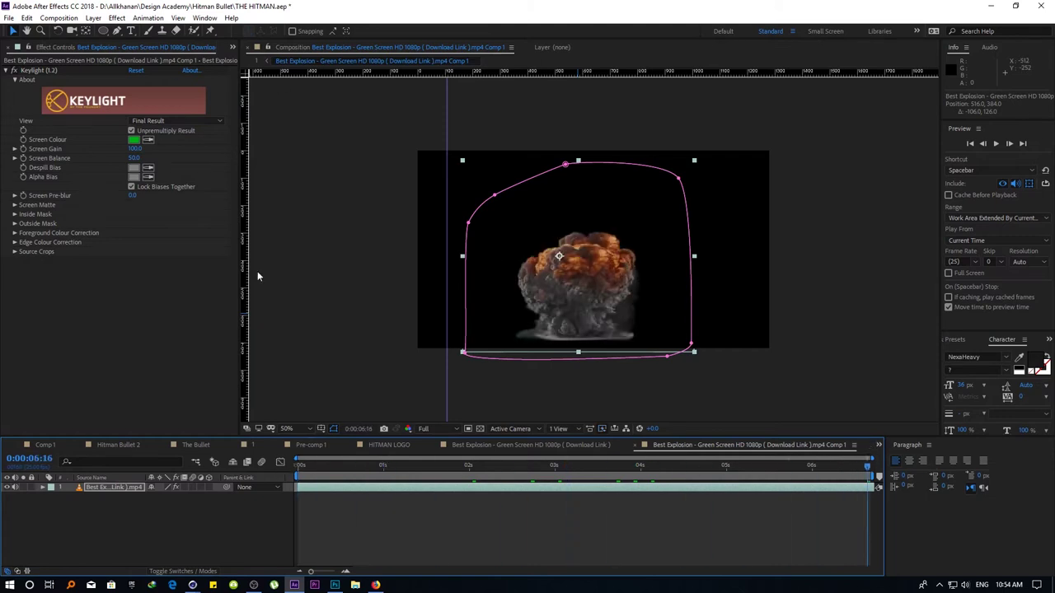
key("ctrl+w")
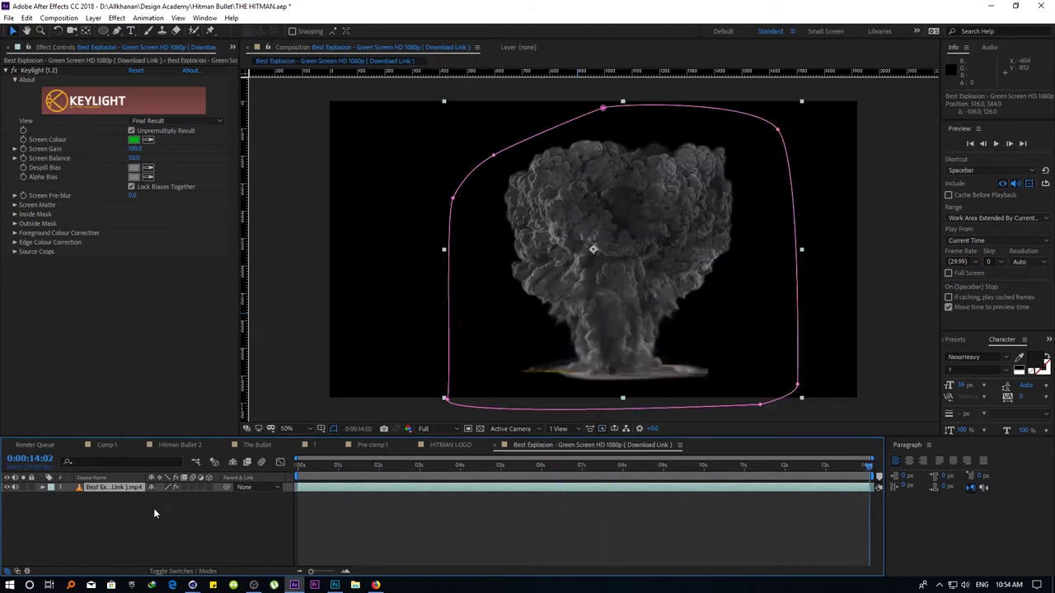
key("ctrl+w")
Close the HITMAN LOGO and Pre-comp 1 comps, tilt the explosion 45°, and show the hitman layer's Position
key("ctrl+w")
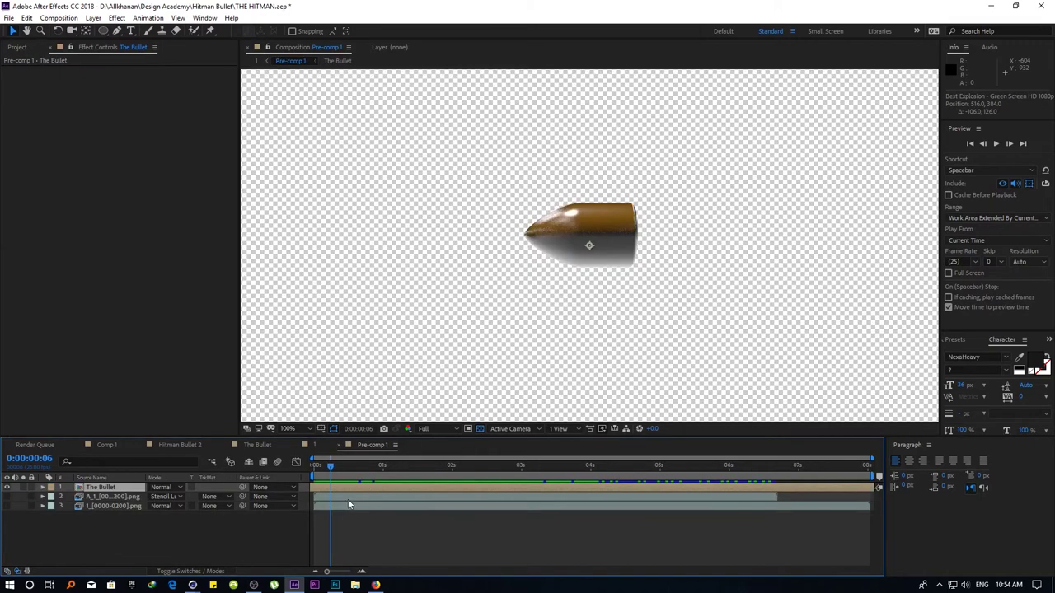
key("ctrl+w")
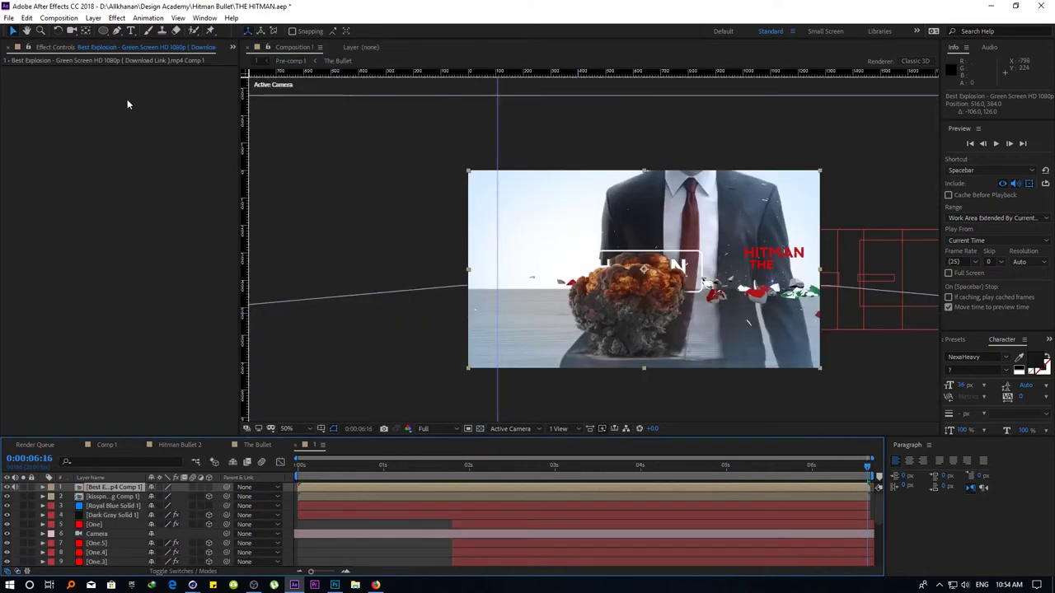
left_click(57, 30)
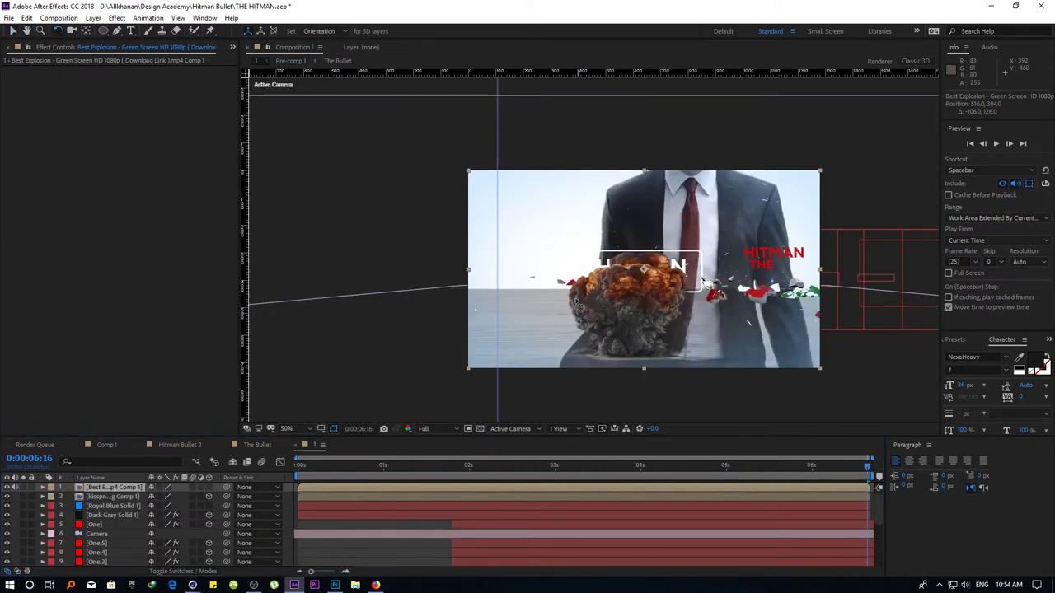
mouse_move(578, 304)
left_mouse_down()
mouse_move(556, 217)
mouse_move(607, 196)
left_mouse_up()
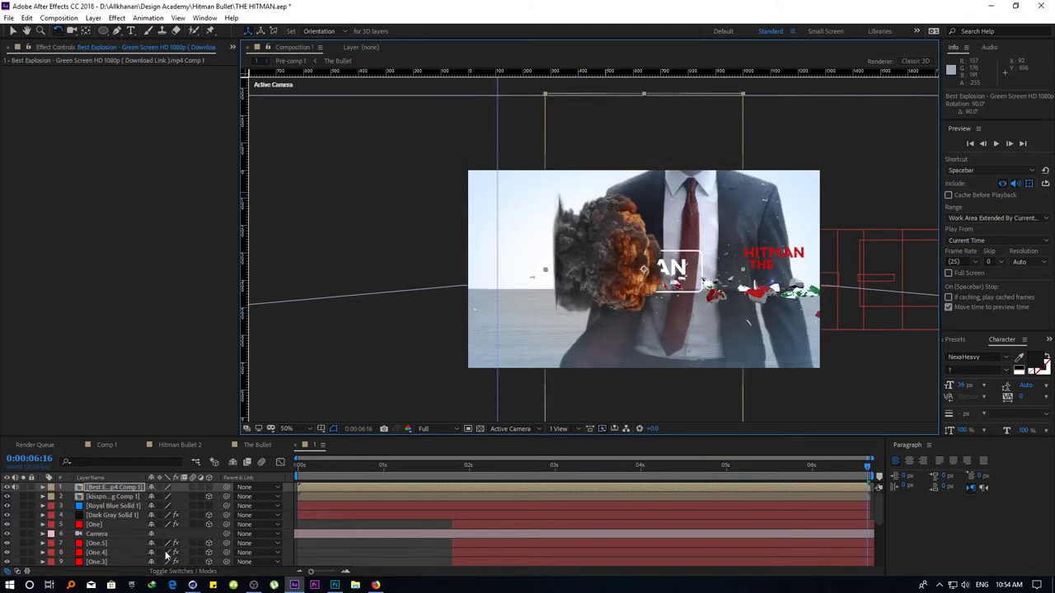
left_click(126, 496)
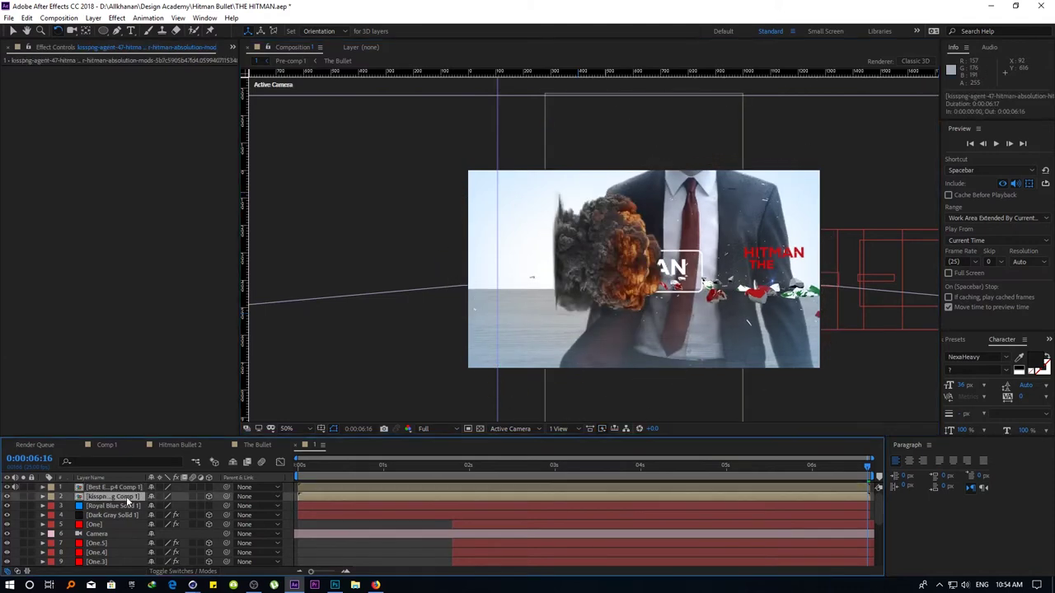
key("p")
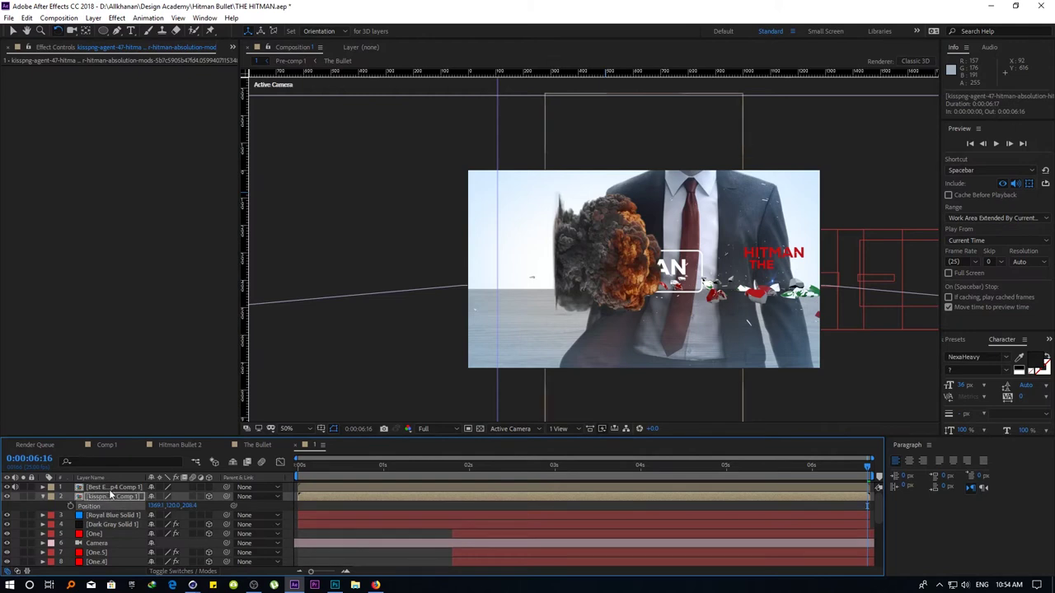
Return to the composition start, undo the stray rotation, and move the explosion toward the gun muzzle
left_click(110, 487)
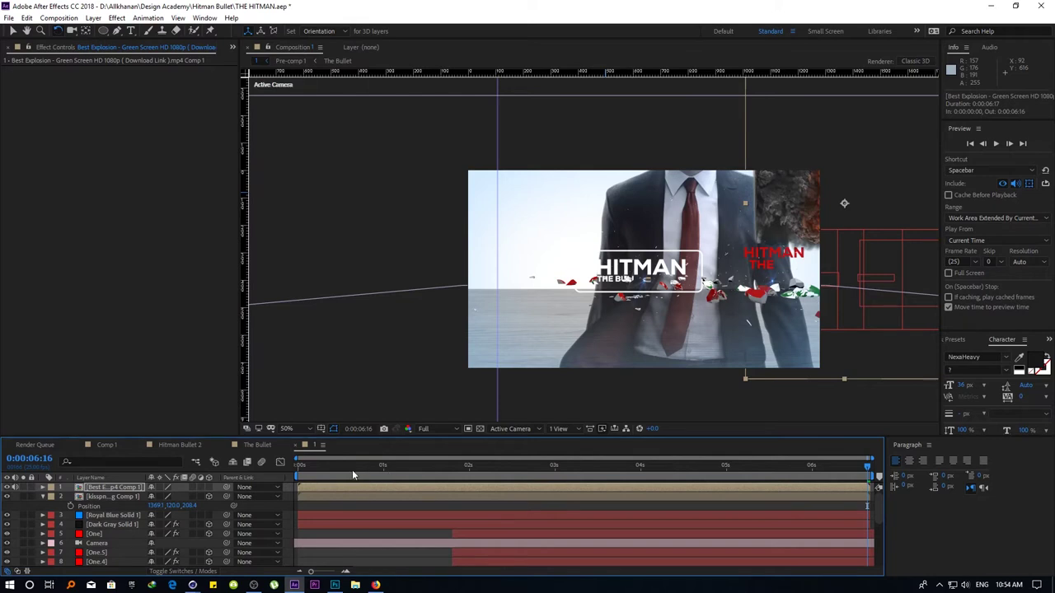
left_click_drag(352, 476, 277, 476)
key("ctrl+z")
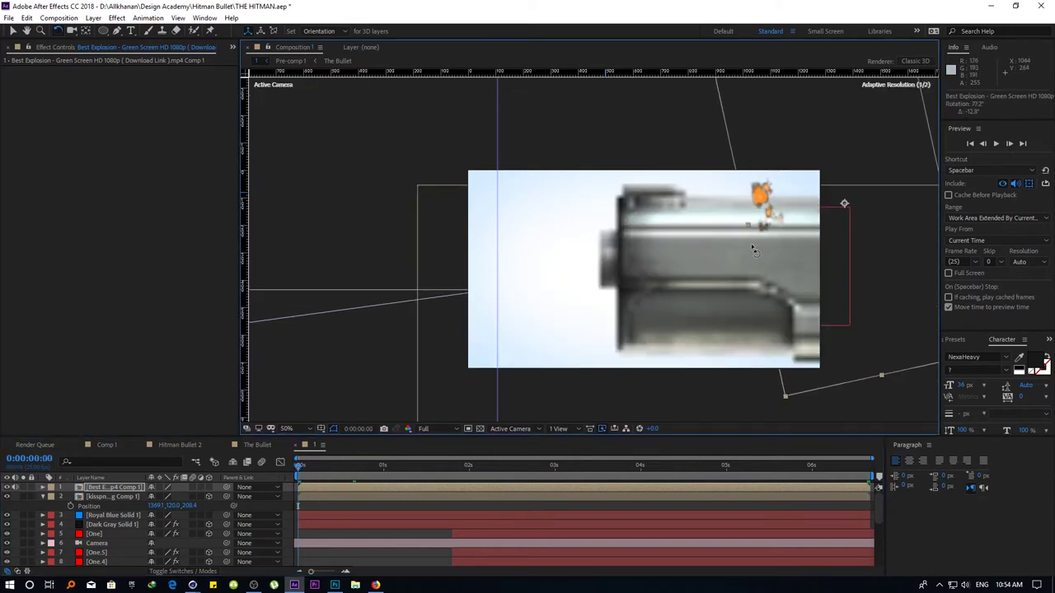
key("v")
left_click_drag(789, 225, 634, 295)
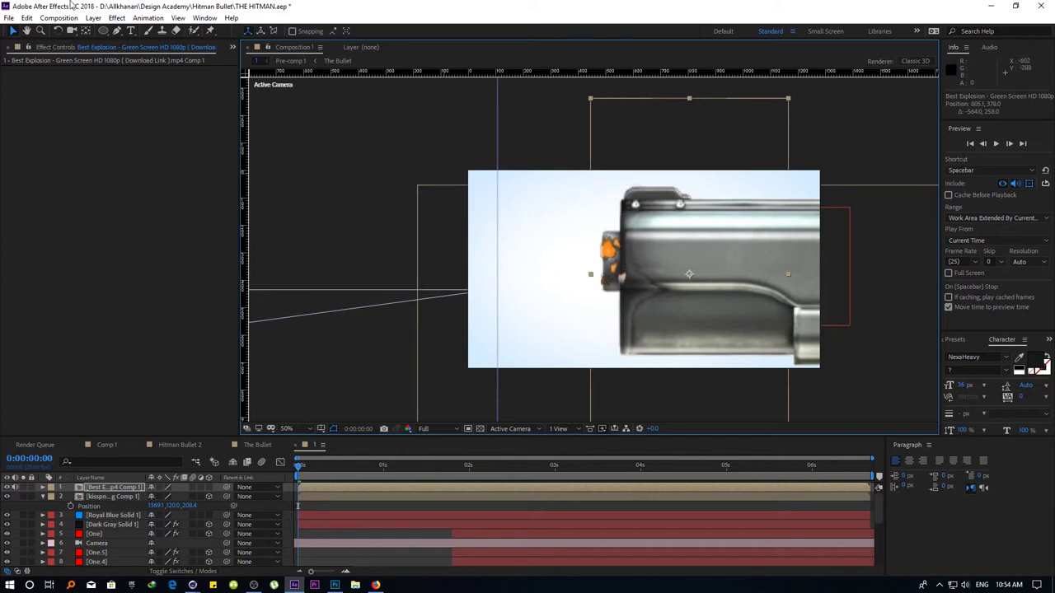
Rotate the explosion layer and reposition it right next to the muzzle
left_click(57, 31)
left_click_drag(640, 301, 738, 362)
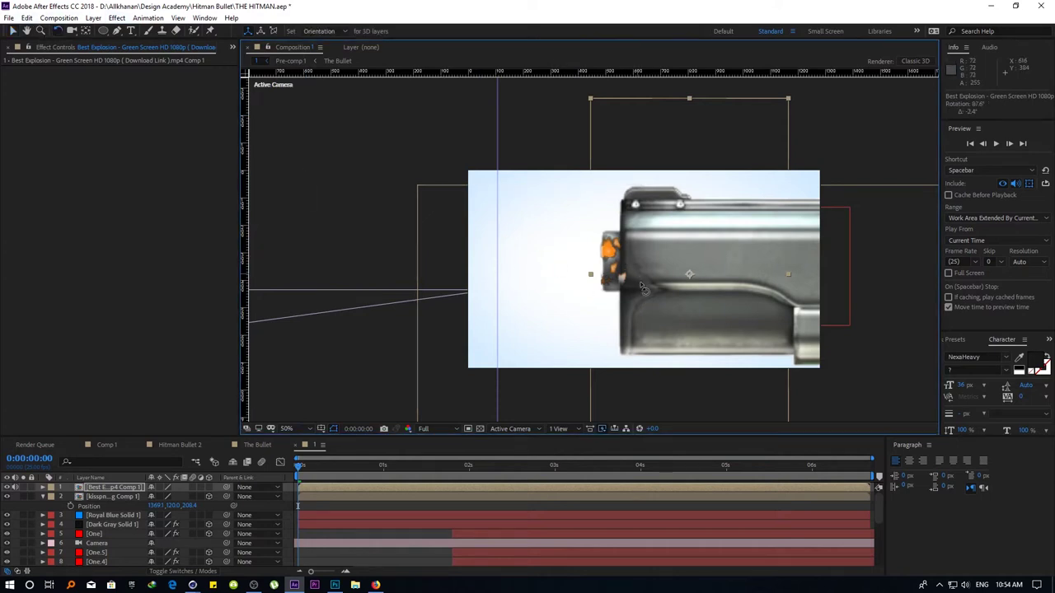
key("v")
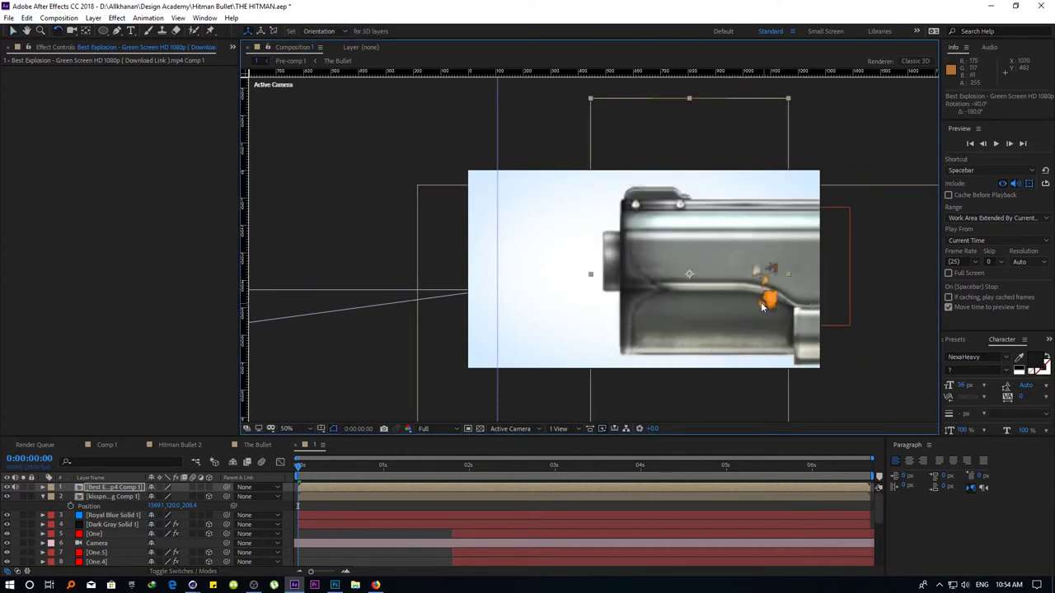
left_click_drag(803, 318, 604, 278)
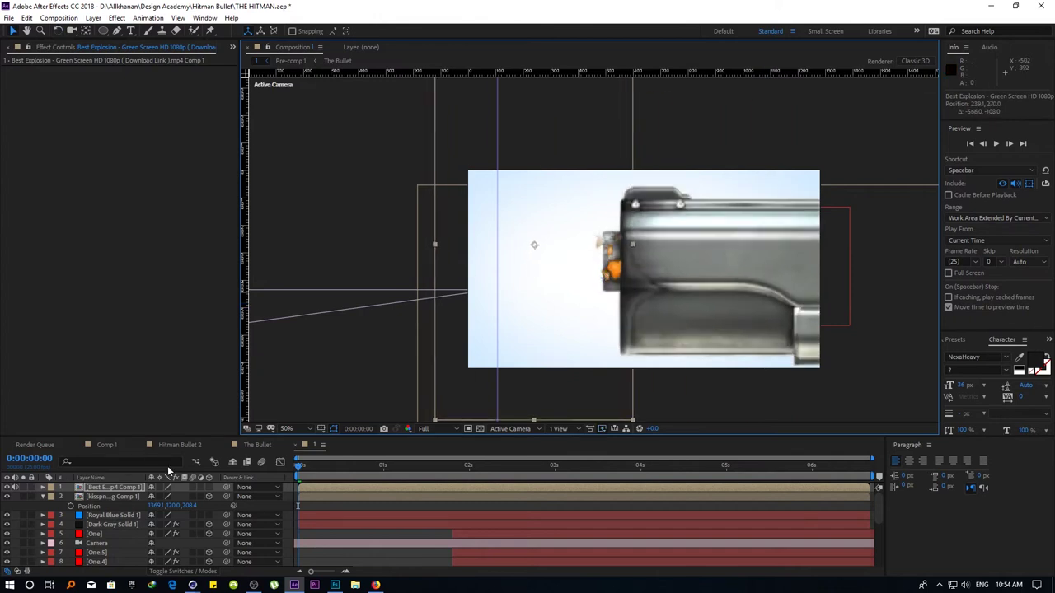
Make the explosion layer 3D and move it left of the gun at 25% viewer zoom
left_click(208, 487)
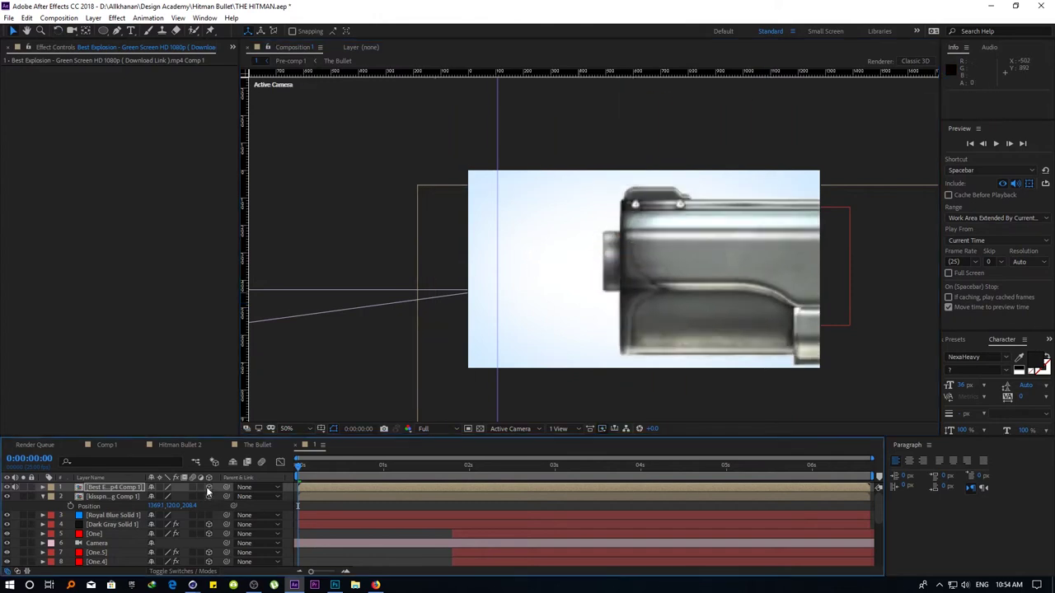
left_click(122, 488)
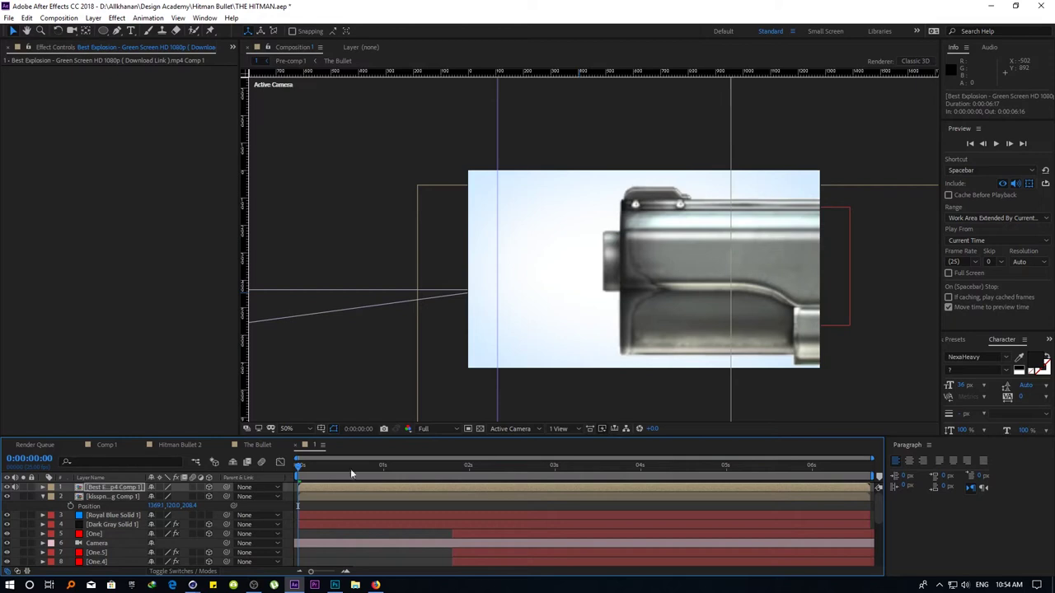
key("comma")
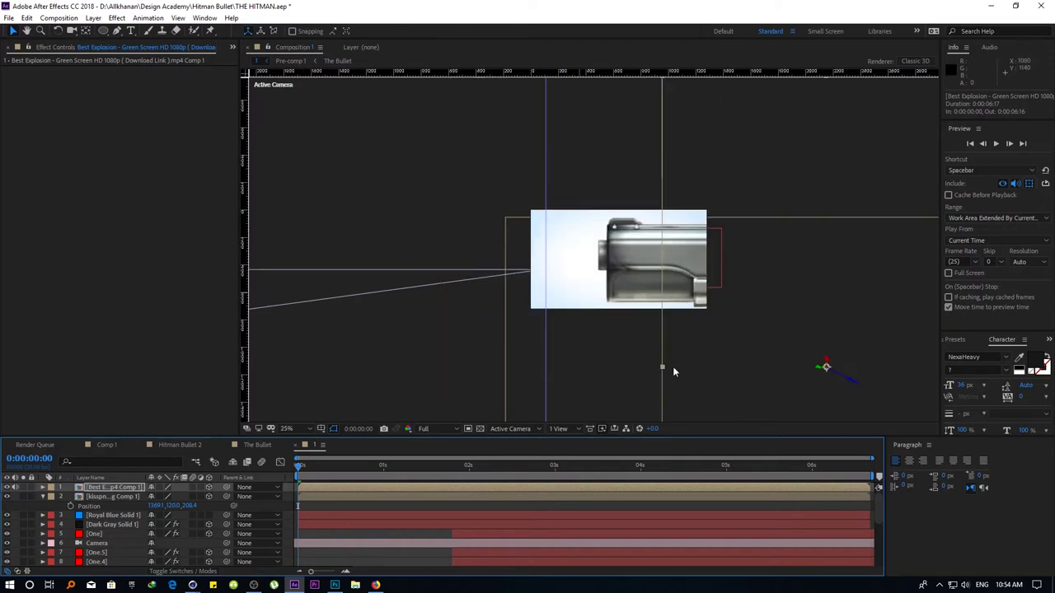
mouse_move(662, 367)
left_mouse_down()
mouse_move(624, 270)
mouse_move(544, 202)
left_mouse_up()
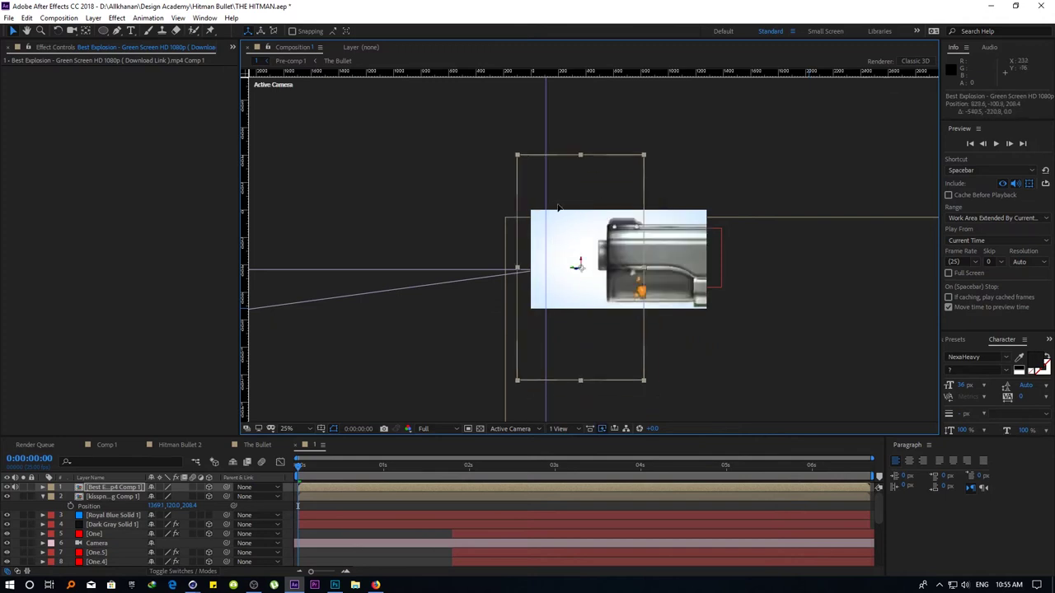
key("period")
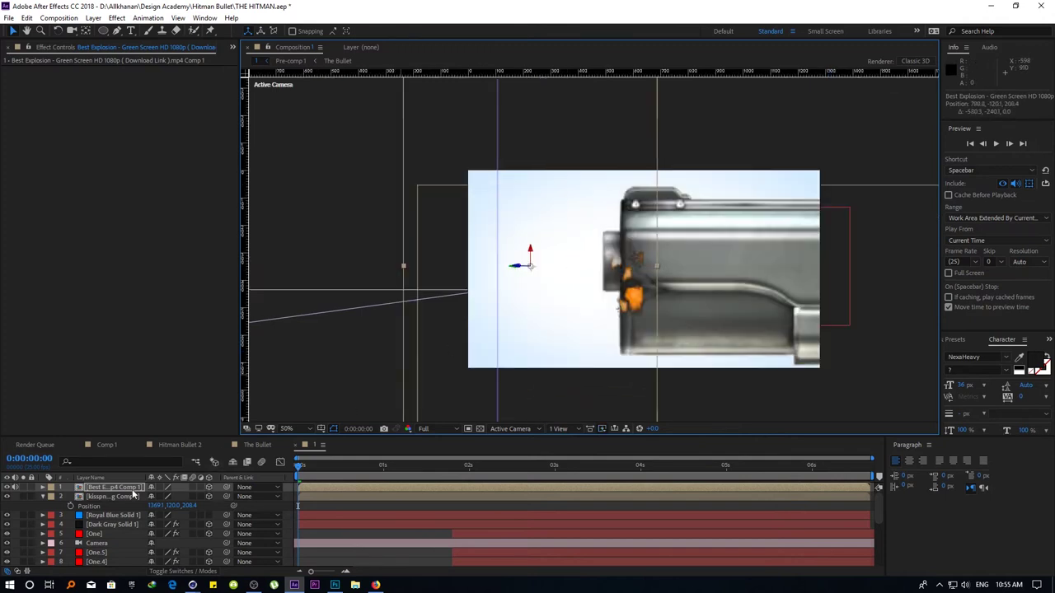
Adjust the explosion's Position so it sits on the muzzle, then scrub forward to check timing
left_click(130, 495)
key("p")
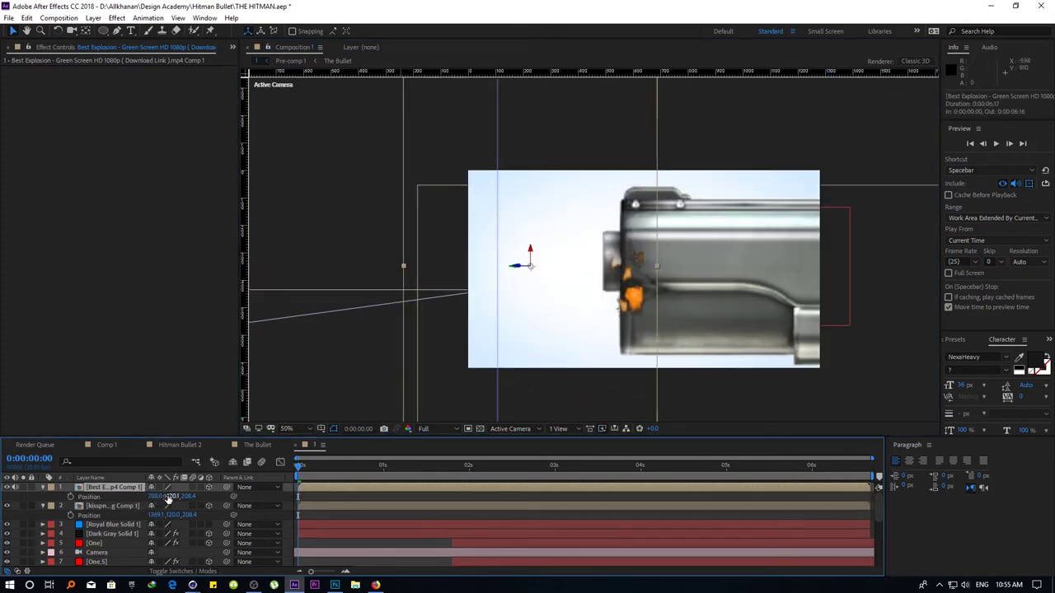
left_click_drag(188, 495, 248, 469)
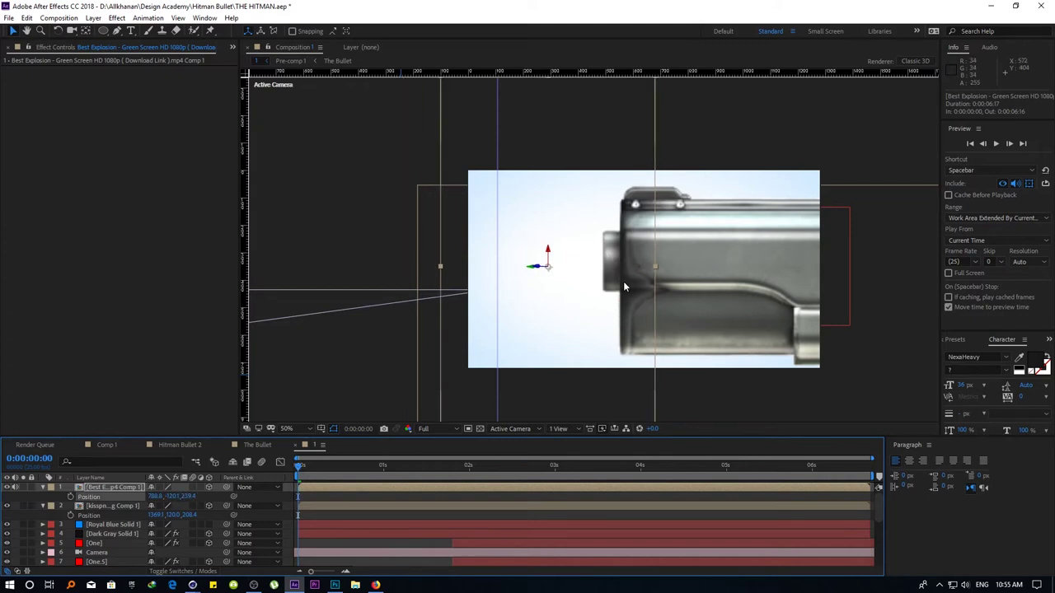
left_click_drag(614, 294, 595, 275)
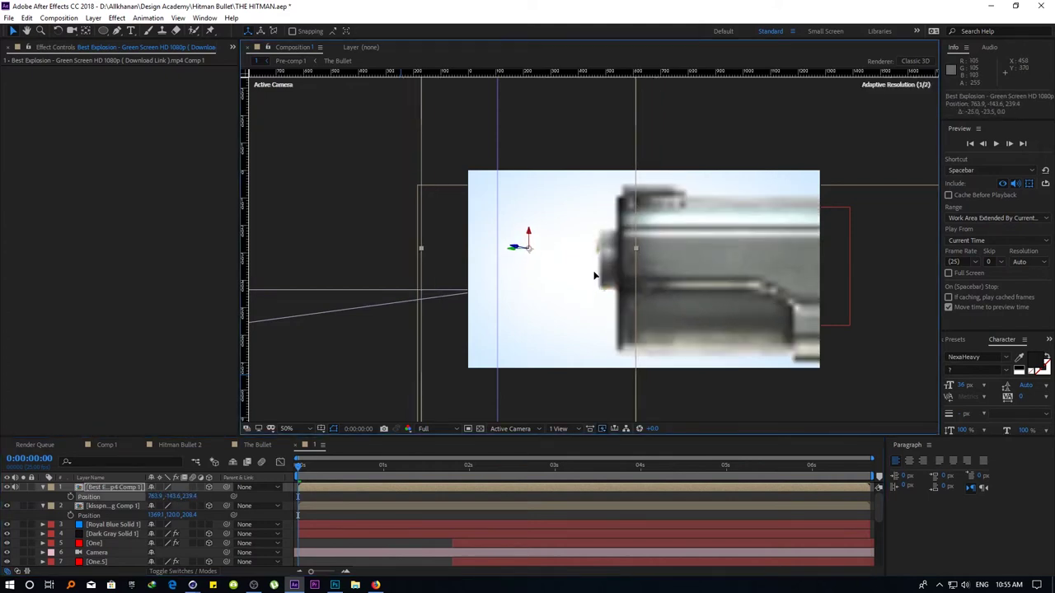
mouse_move(315, 463)
left_mouse_down()
mouse_move(515, 451)
mouse_move(286, 477)
left_mouse_up()
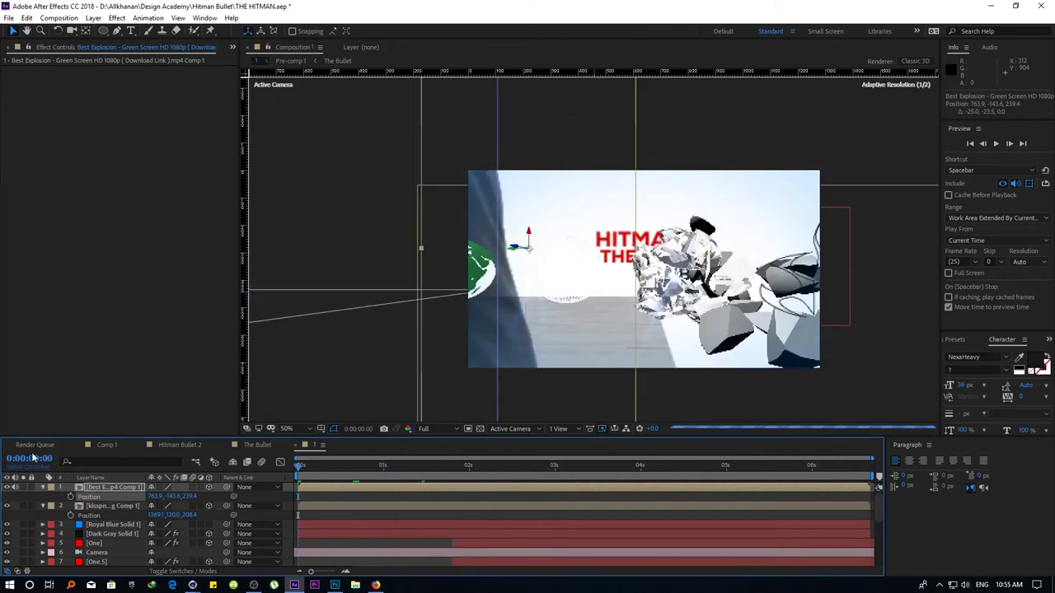
Set the viewer magnification to Fit and play a preview of the animation
scroll(448, 332, "down", 4)
scroll(615, 256, "up", 4)
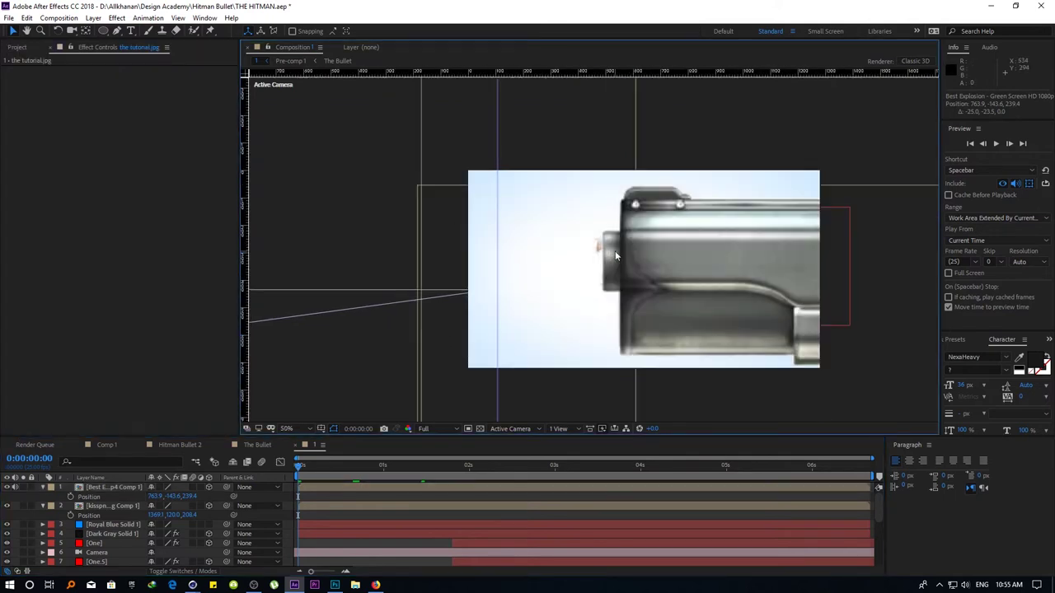
left_click(296, 431)
left_click(303, 236)
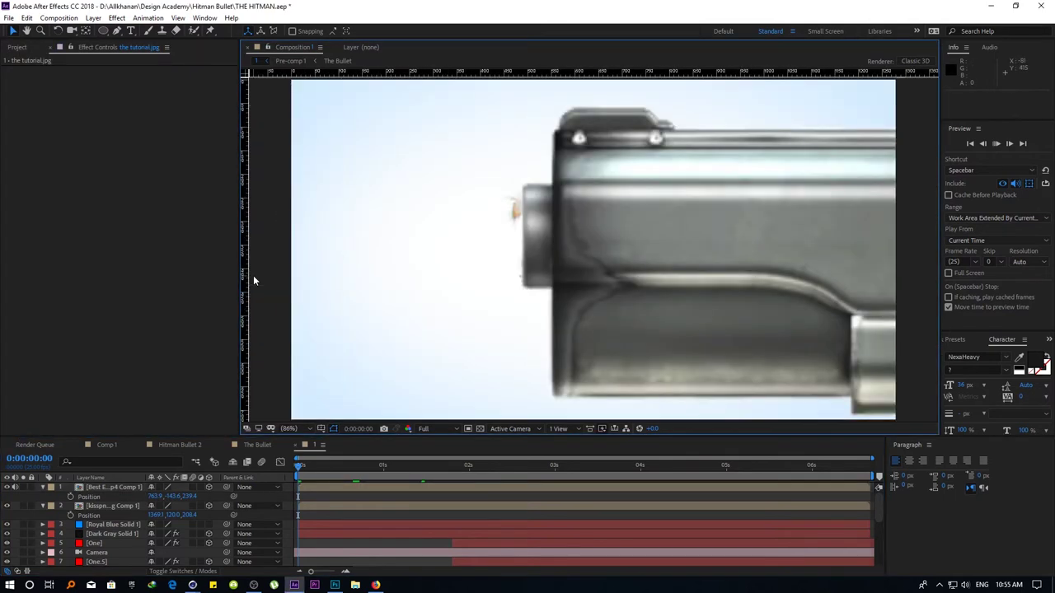
key("space")
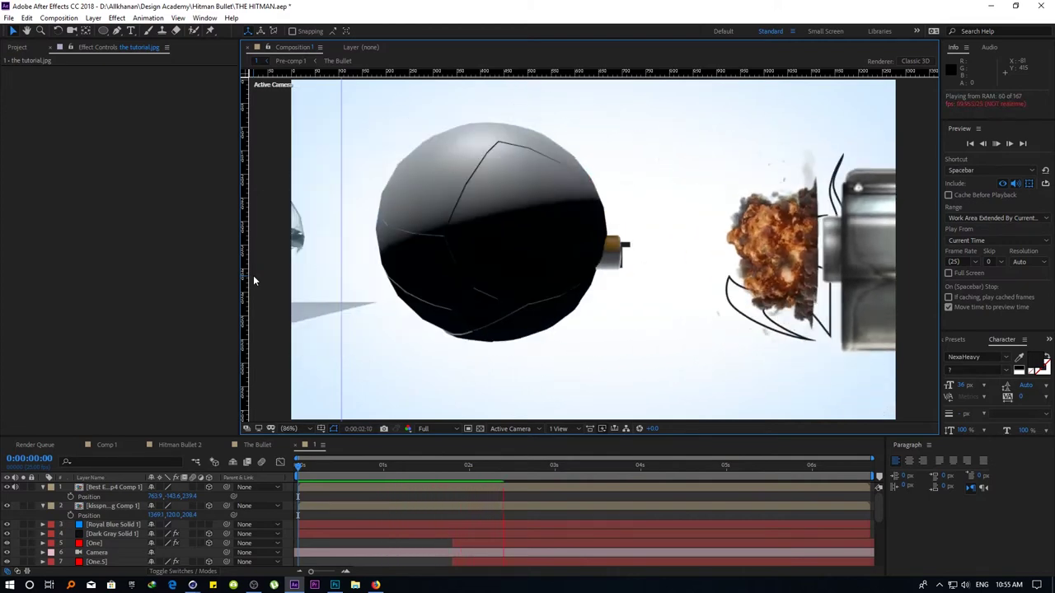
Start the explosion layer at the bullet-firing moment around 0:00:00:22 and preview again
mouse_move(437, 465)
left_mouse_down()
mouse_move(380, 468)
mouse_move(456, 487)
left_mouse_up()
key("Home")
key("space")
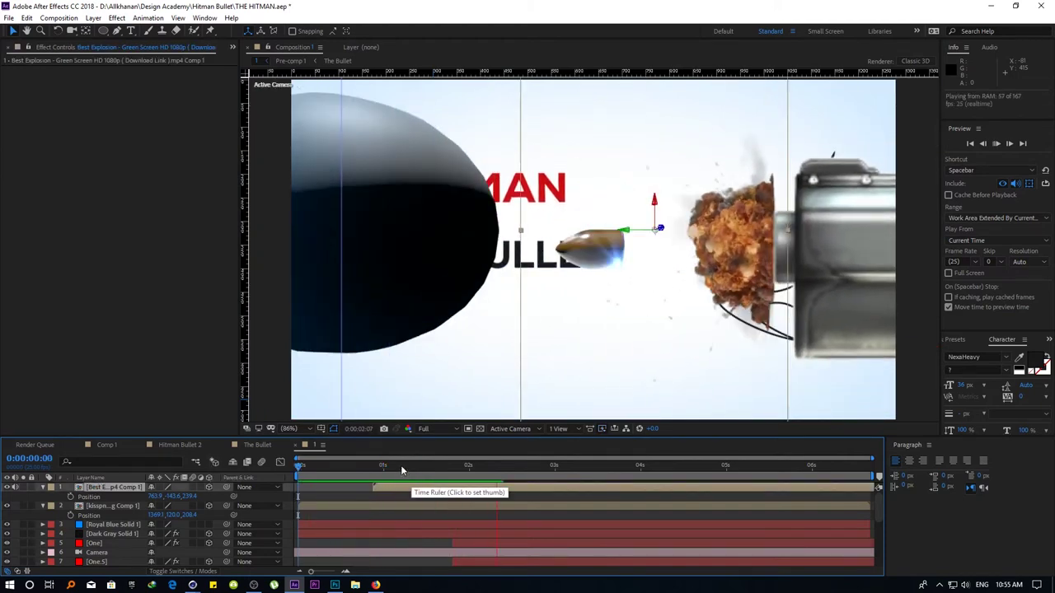
left_click_drag(406, 487, 433, 491)
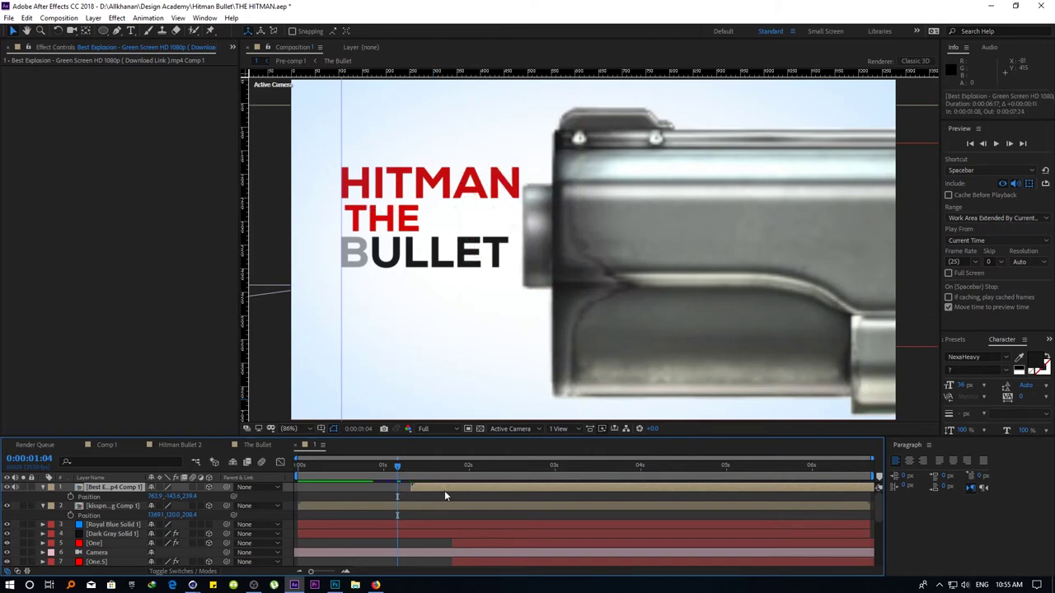
left_click(286, 477)
key("space")
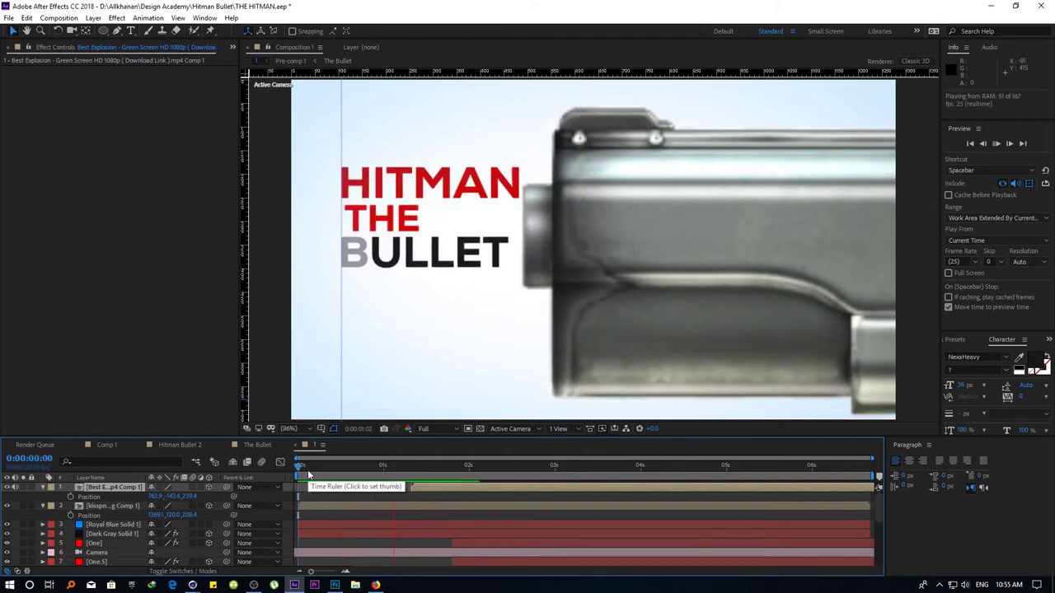
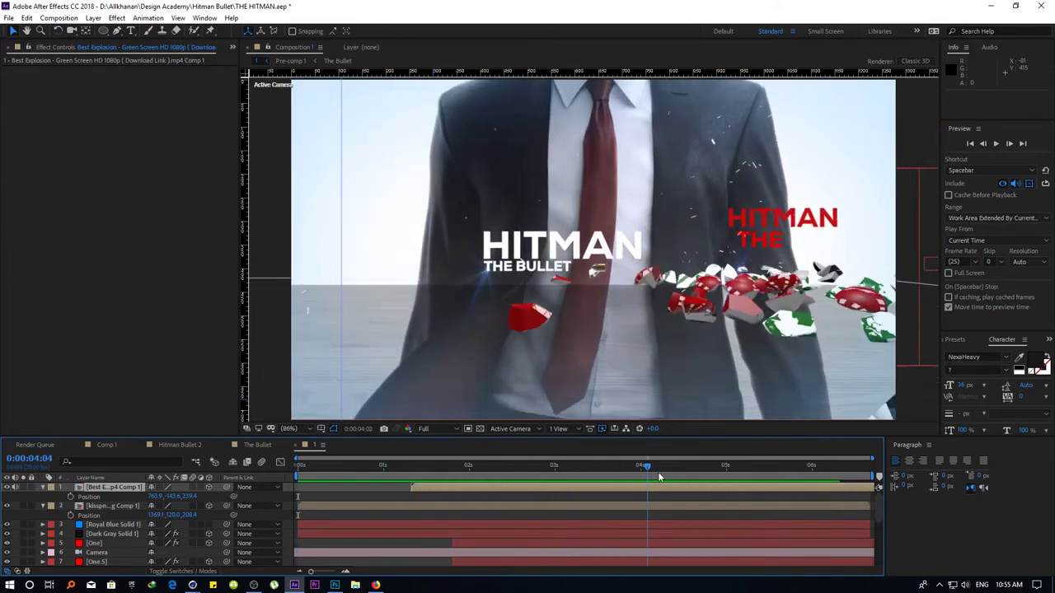
Stop the preview, collapse Position, and reveal HITMAN's Range Selector Start keyframes
key("space")
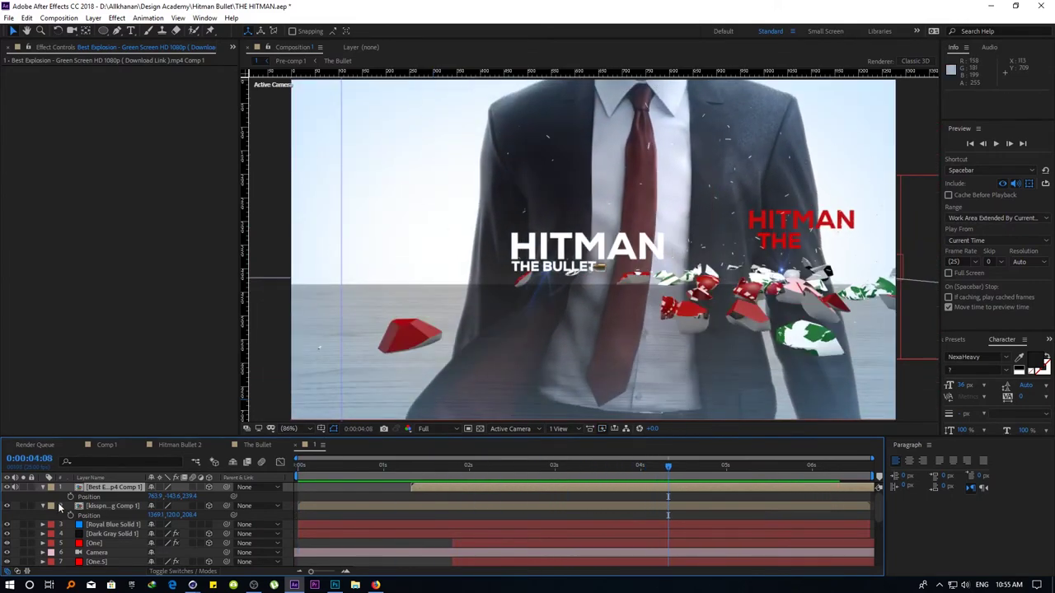
left_click(43, 487)
left_click(43, 497)
scroll(106, 545, "down", 3)
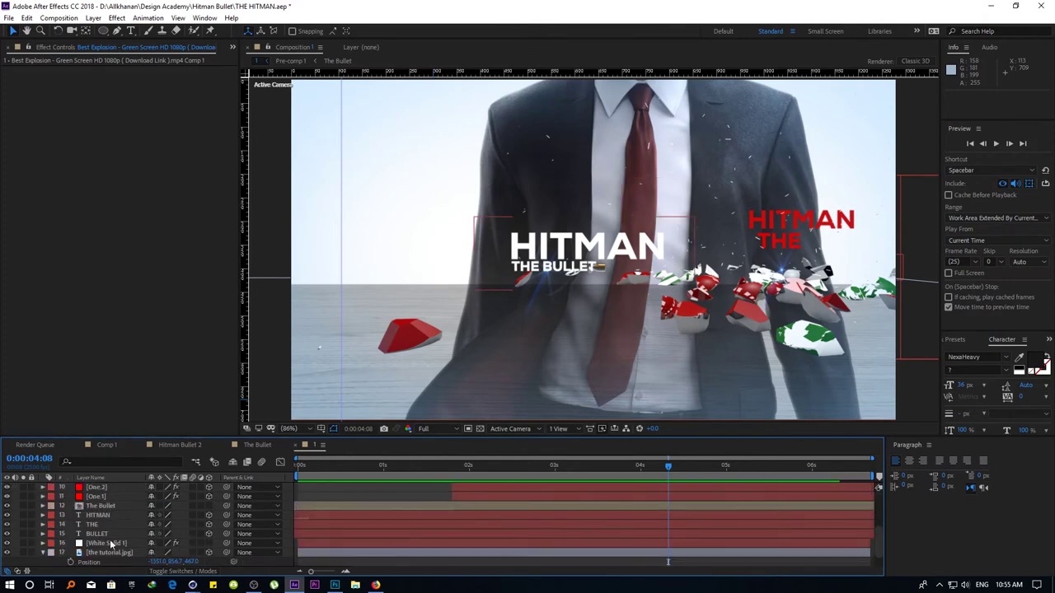
scroll(107, 545, "down", 2)
left_click(105, 515)
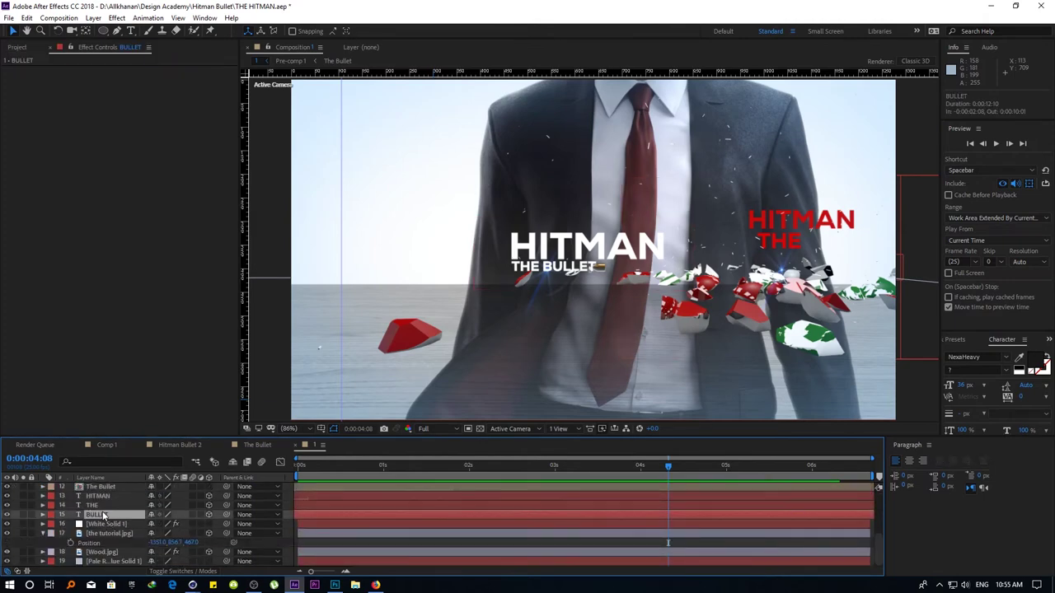
left_click(103, 506)
left_click(101, 497)
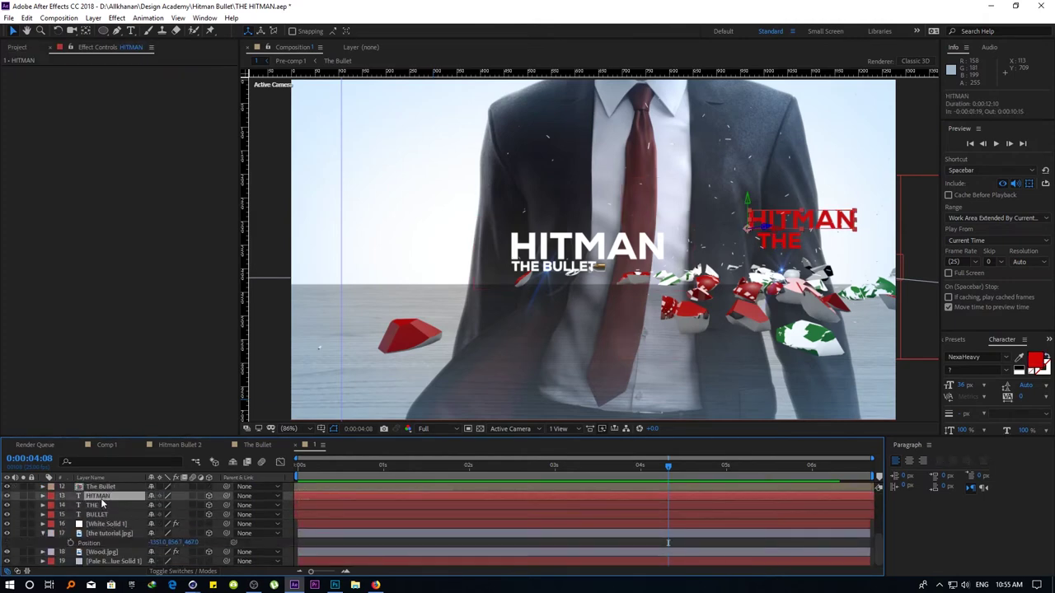
key("u")
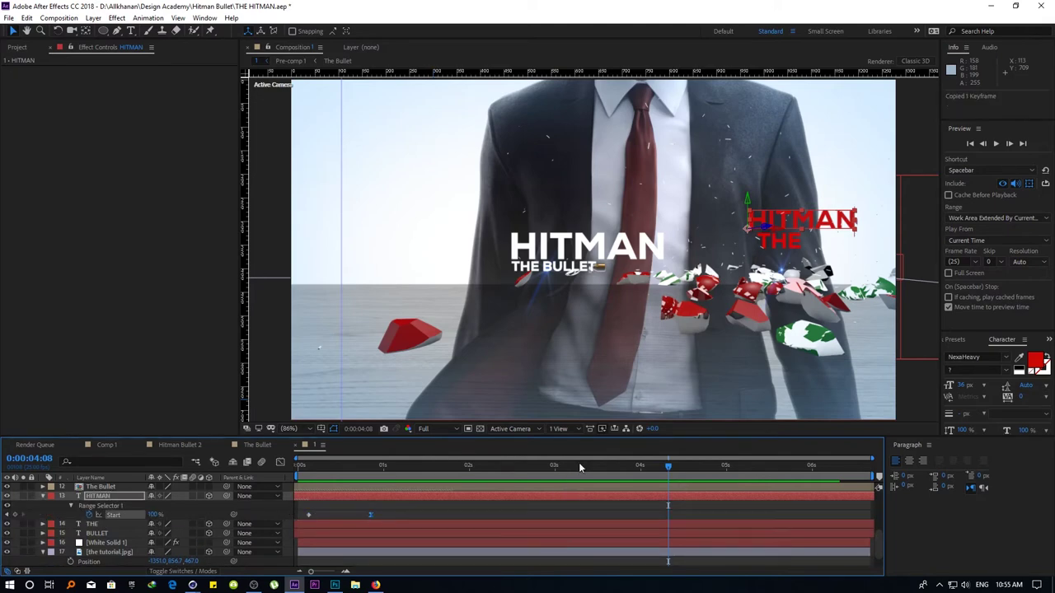
Paste the copied Start keyframe onto HITMAN at 0:00:03:21
left_click_drag(578, 467, 582, 468)
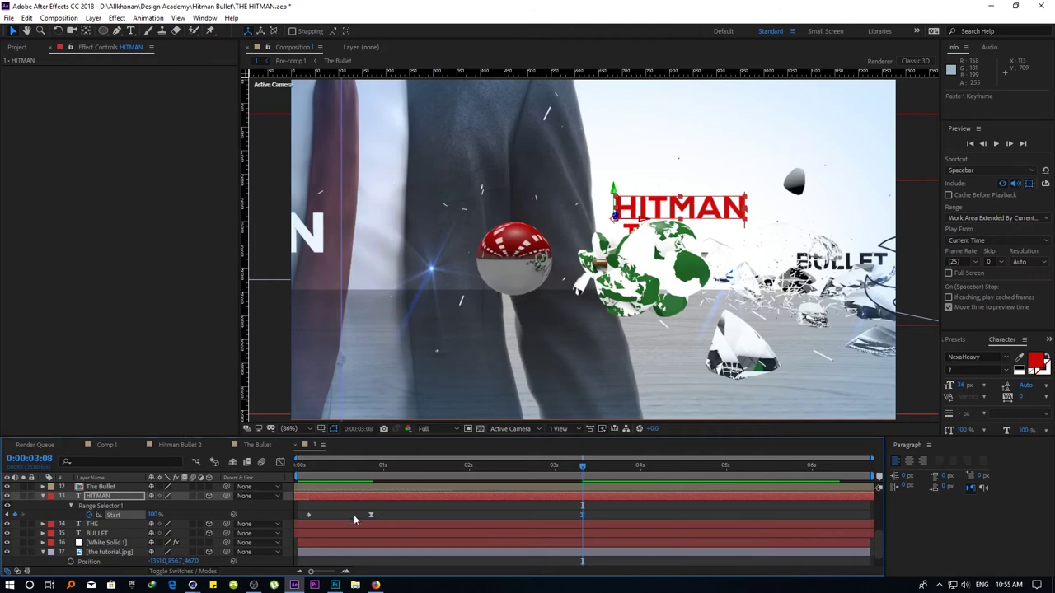
left_click_drag(614, 469, 626, 470)
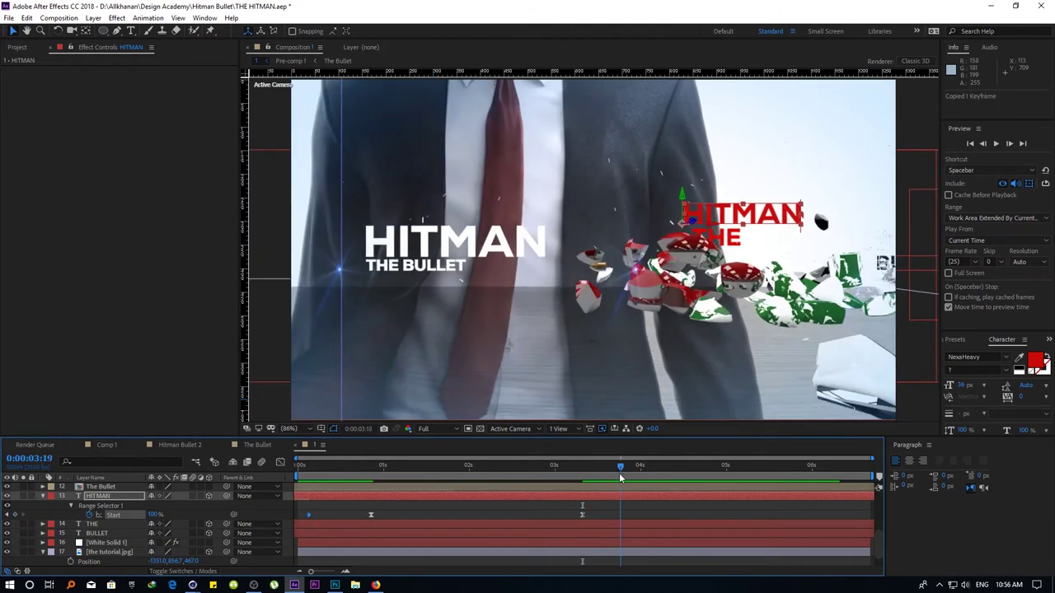
key("ctrl+v")
Paste the same Start keyframe at 0:00:03:21 onto the THE and BULLET layers
left_click(103, 526)
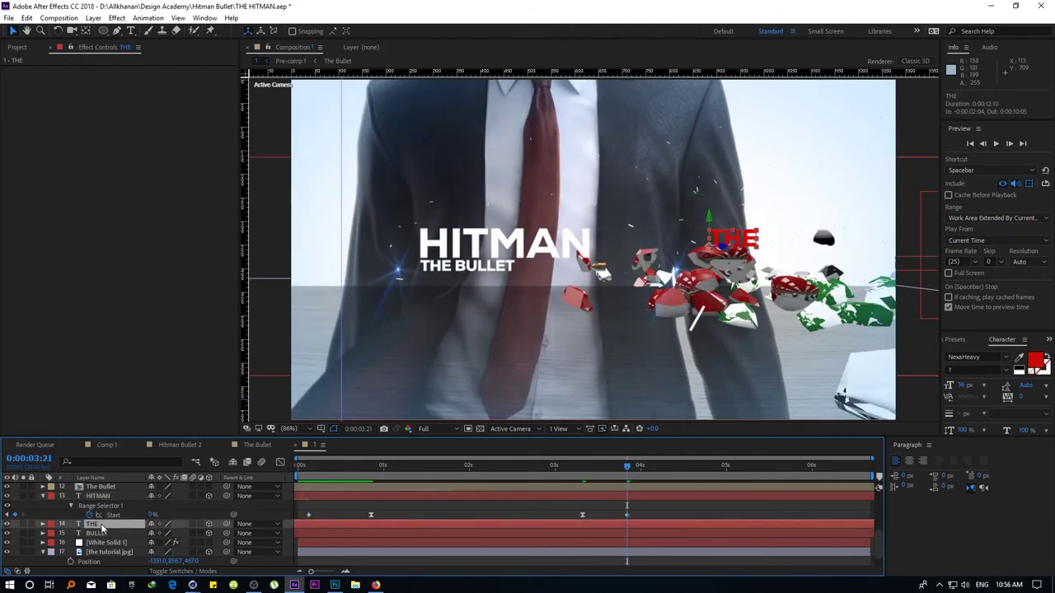
key("u")
left_click(323, 542)
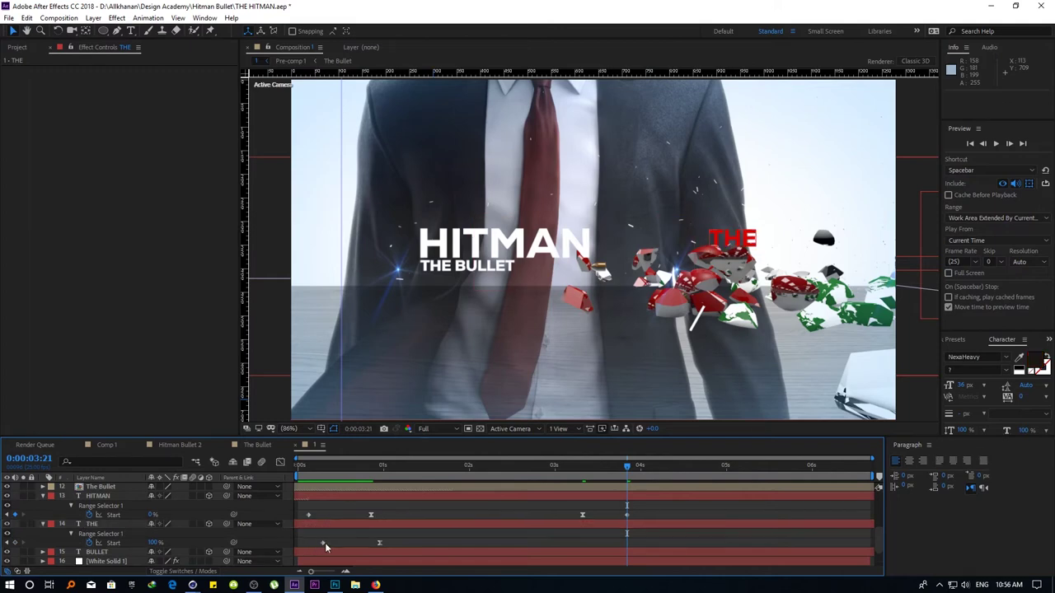
key("ctrl+v")
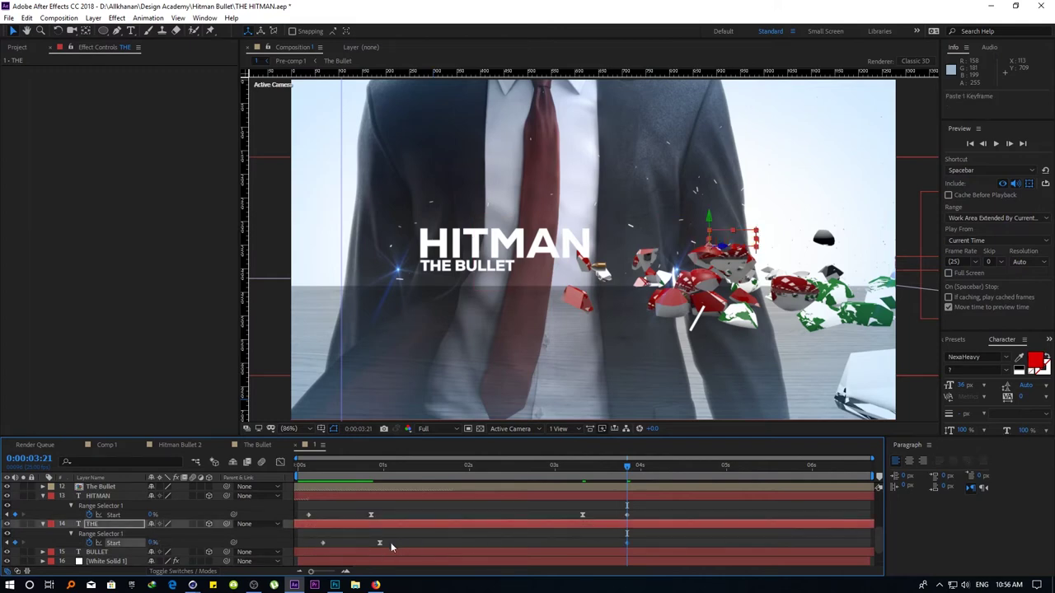
left_click(578, 466)
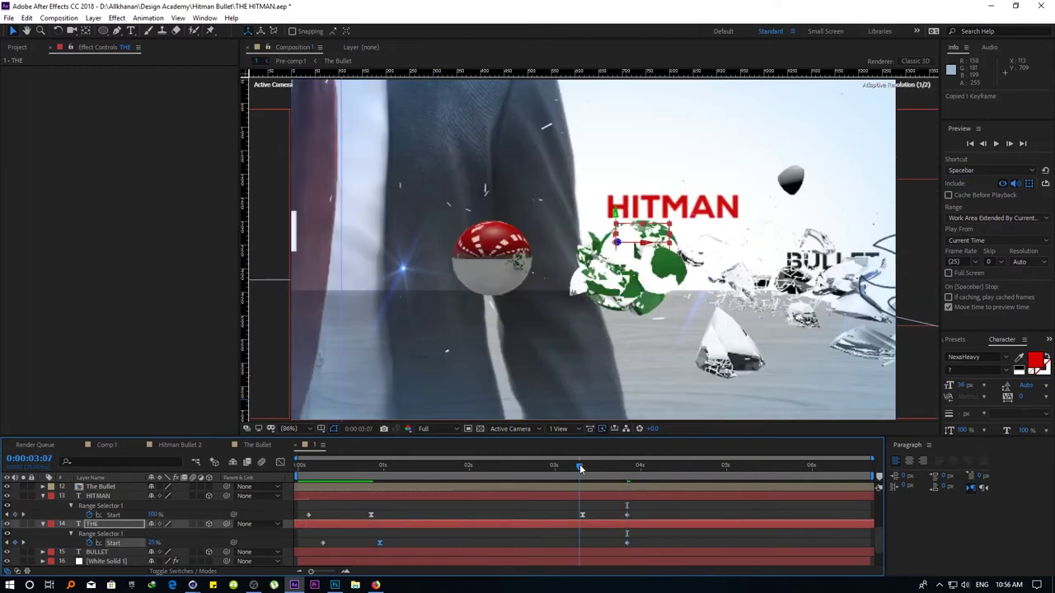
left_click(103, 552)
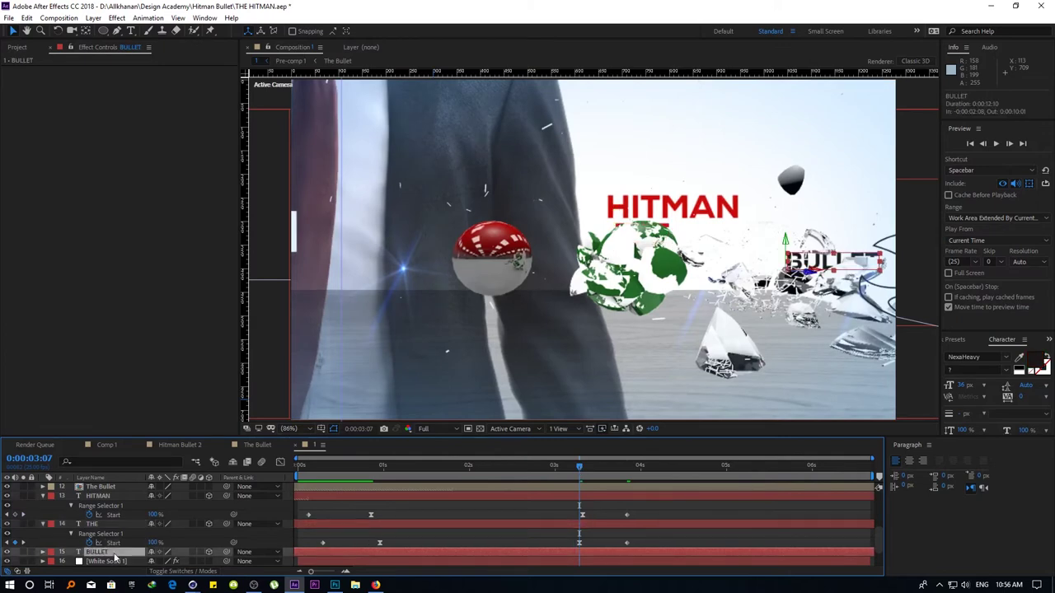
key("u")
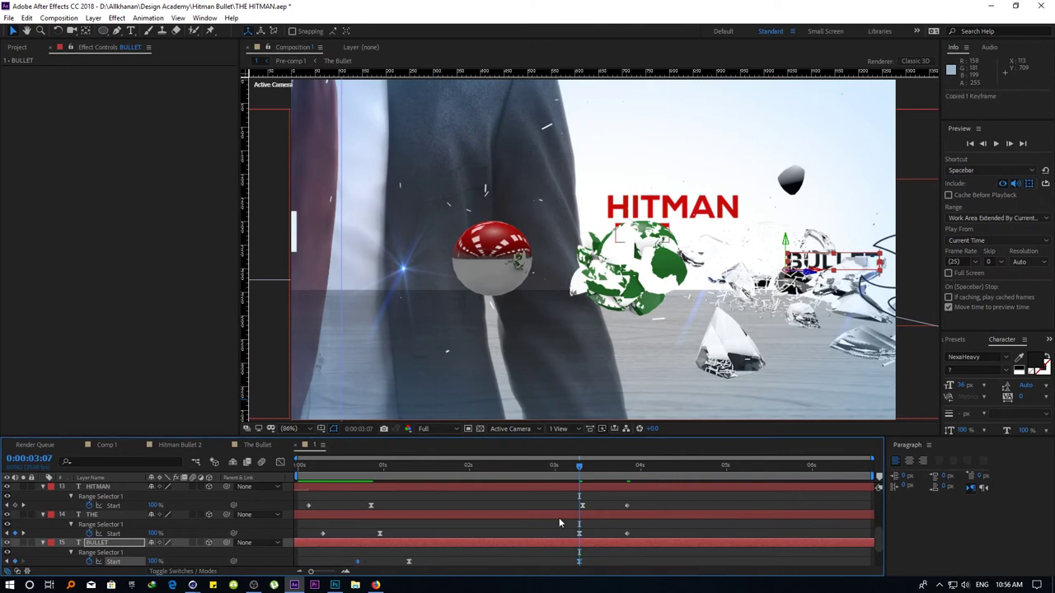
left_click(625, 468)
key("ctrl+v")
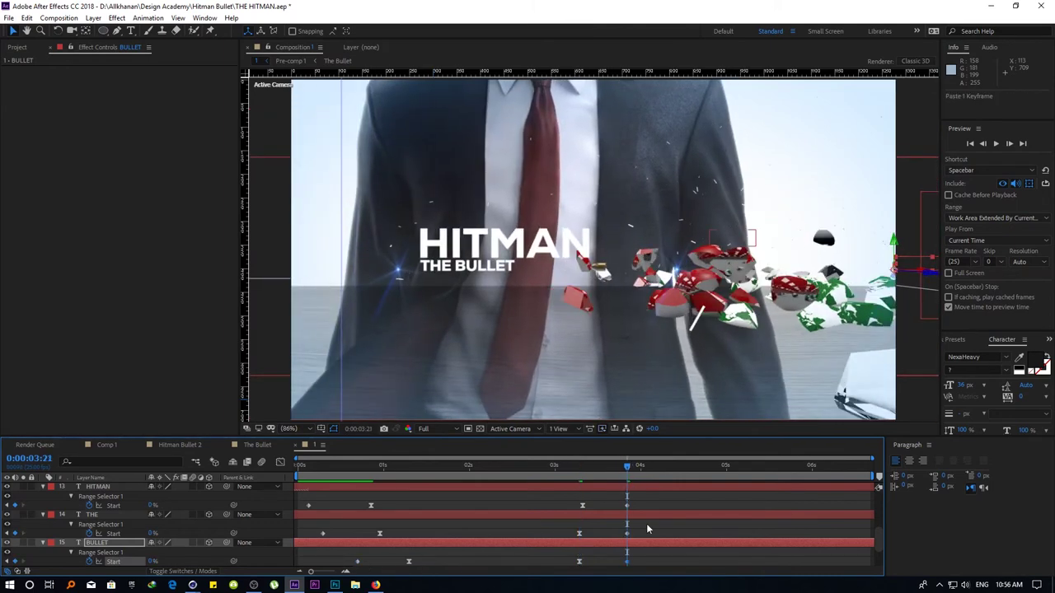
Drag HITMAN's and THE's closing Start keyframes earlier, toward 0:00:02:16, and preview from the start
key("space")
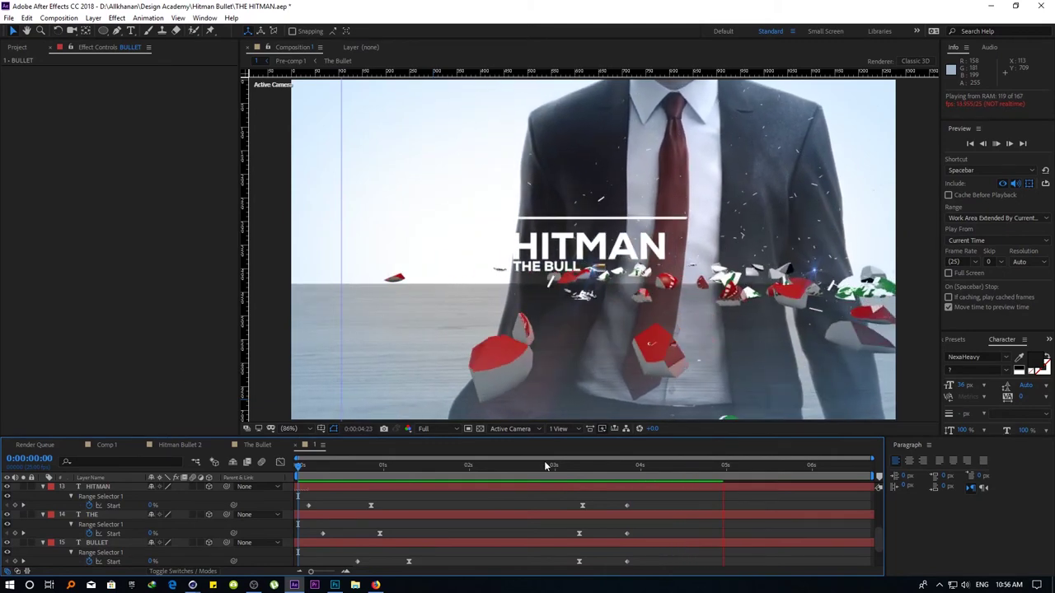
left_click_drag(466, 467, 524, 469)
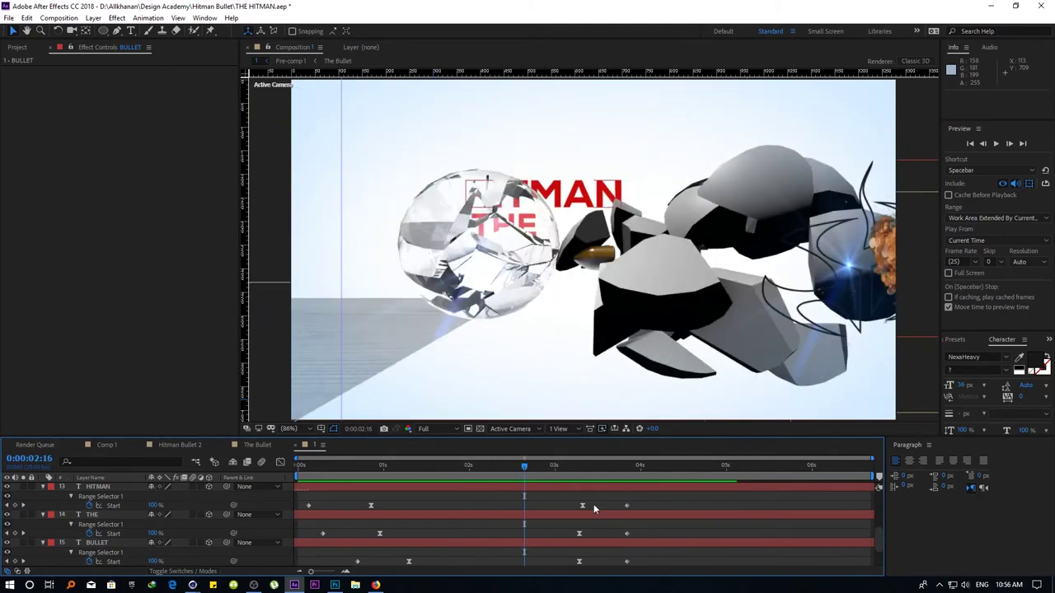
mouse_move(575, 497)
left_mouse_down()
mouse_move(634, 507)
mouse_move(531, 506)
mouse_move(634, 535)
mouse_move(476, 535)
left_mouse_up()
mouse_move(564, 556)
left_mouse_down()
mouse_move(633, 566)
mouse_move(483, 565)
left_mouse_up()
key("Home")
key("space")
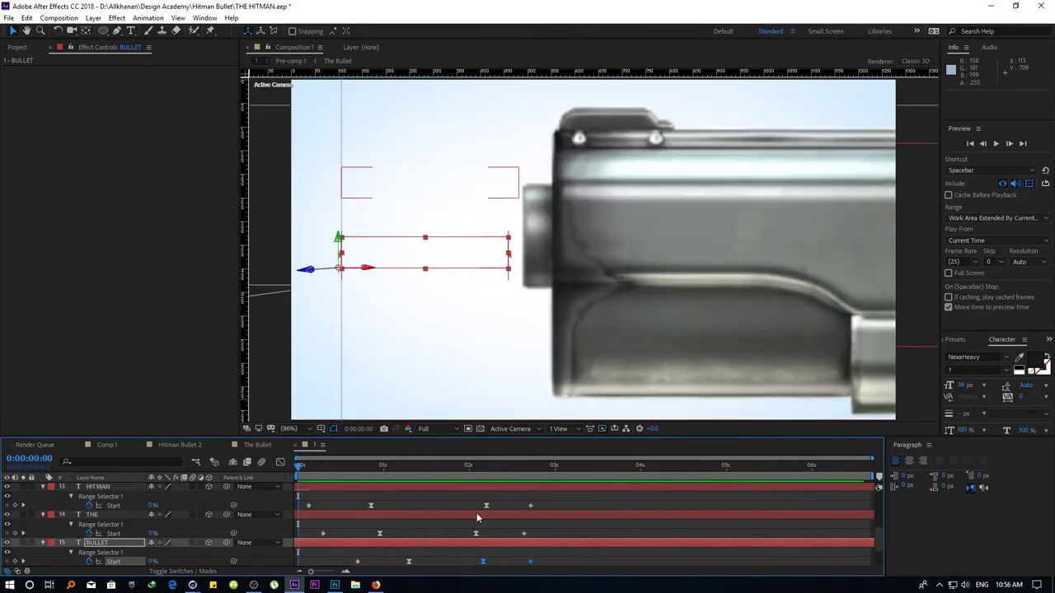
left_click(560, 532)
key("space")
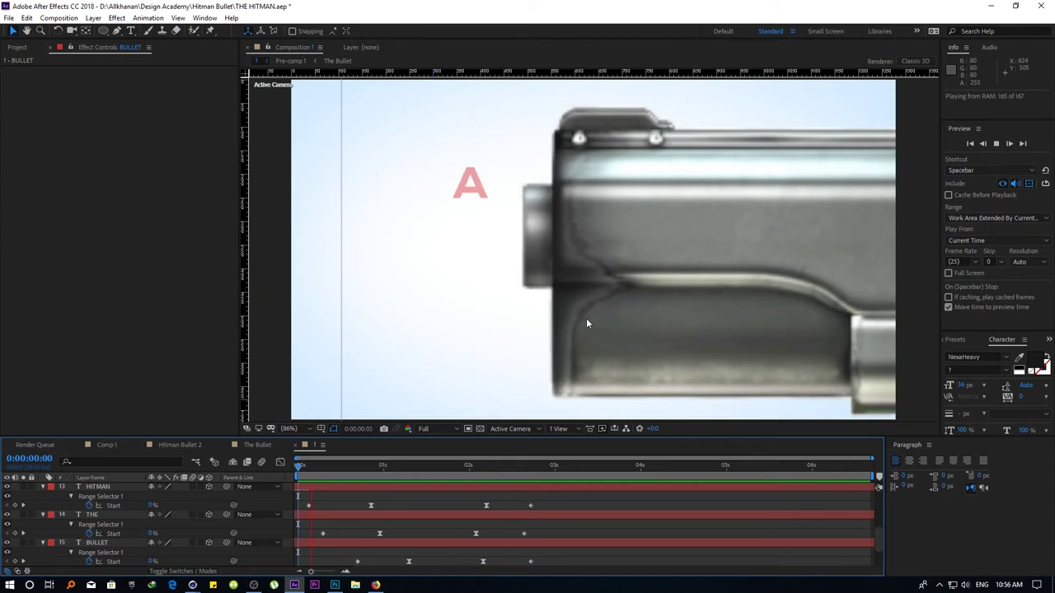
Retype the HITMAN, THE and BULLET texts as TARGET, AQUIRED and 47
left_click(469, 468)
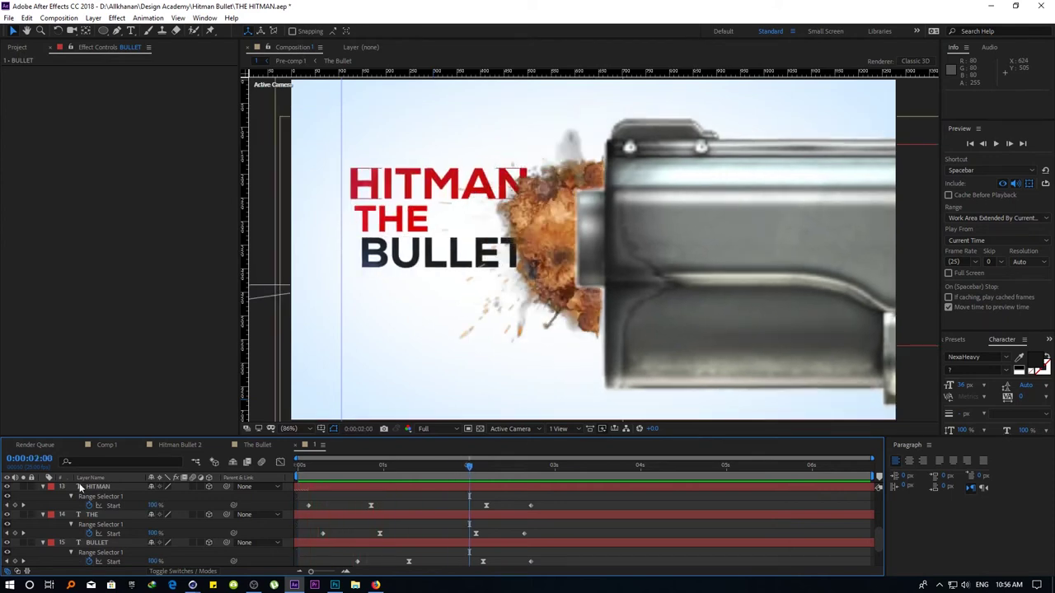
double_click(114, 487)
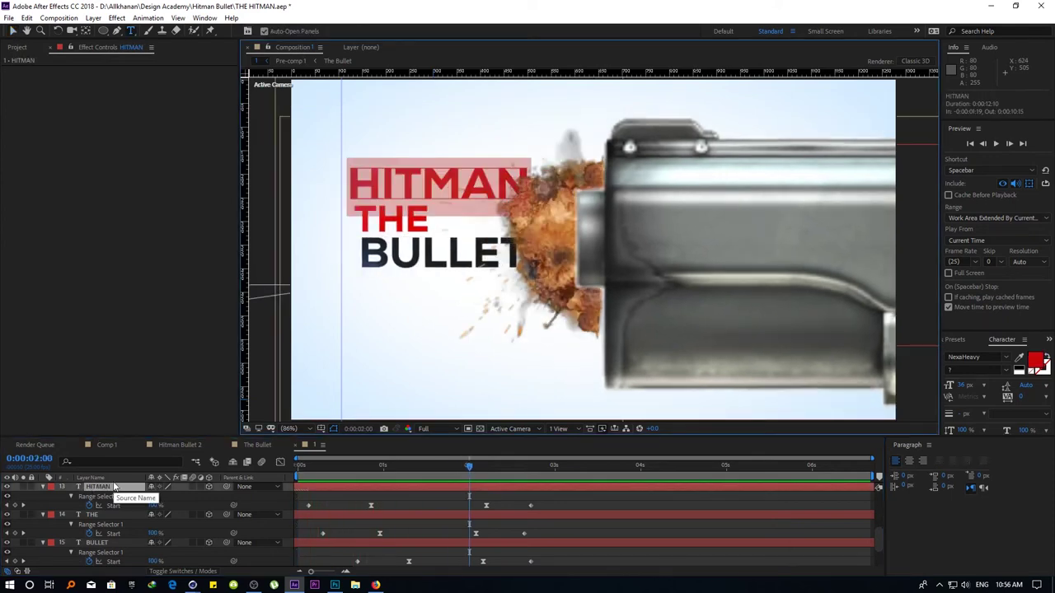
type("TARGET")
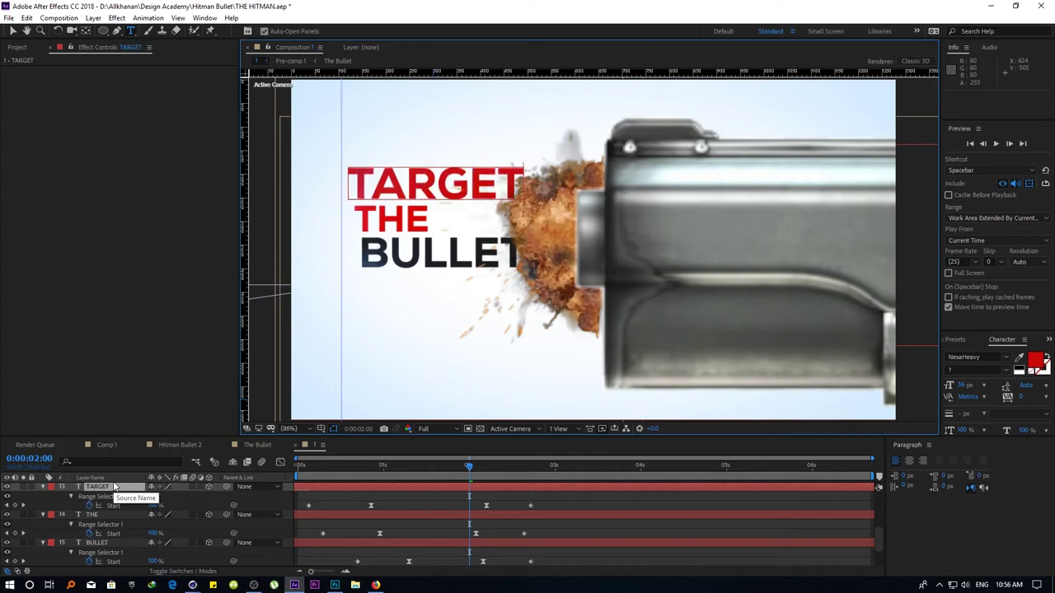
double_click(101, 515)
type("AQUIRED")
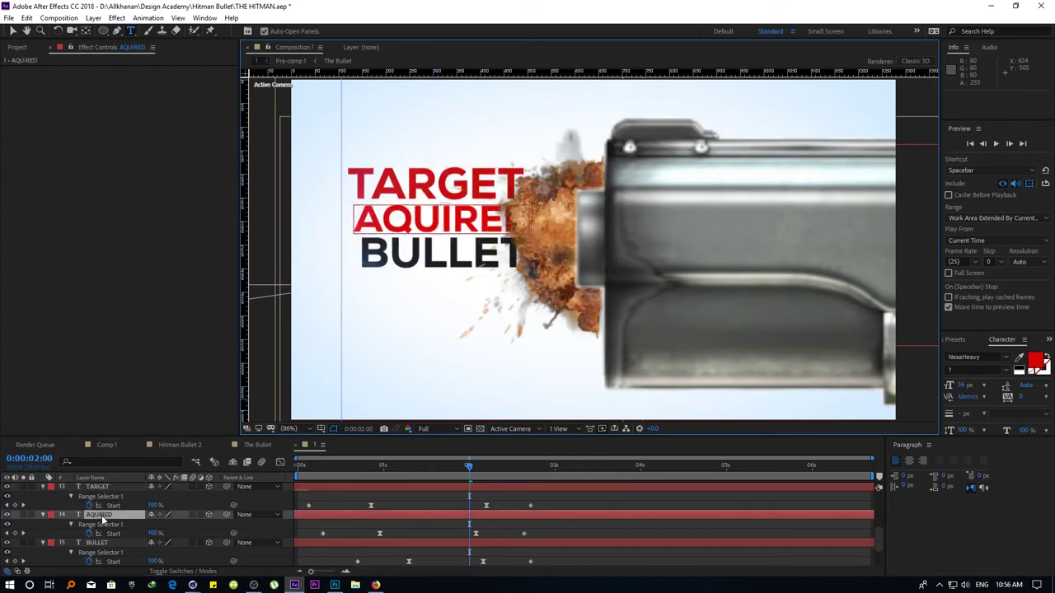
double_click(99, 543)
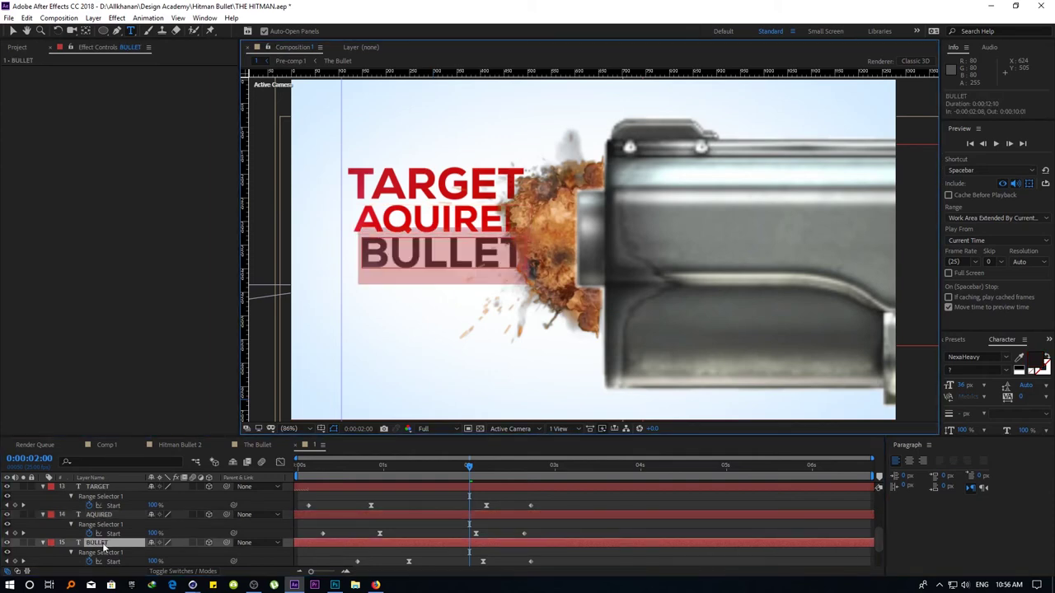
type("47")
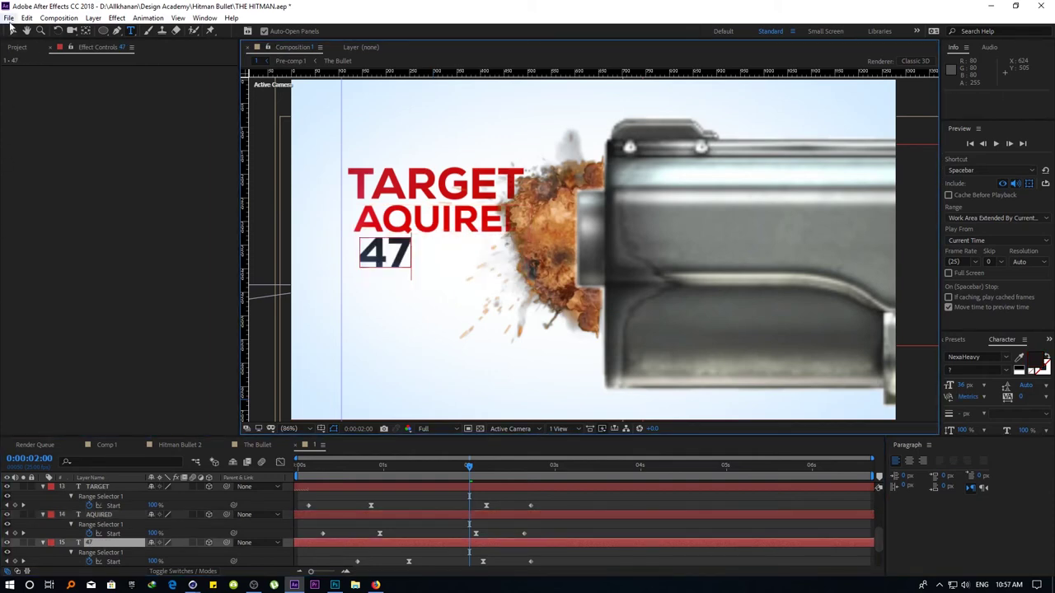
left_click(14, 32)
Nudge the 47 and AQUIRED texts 10 px to the left
key("Caps_Lock")
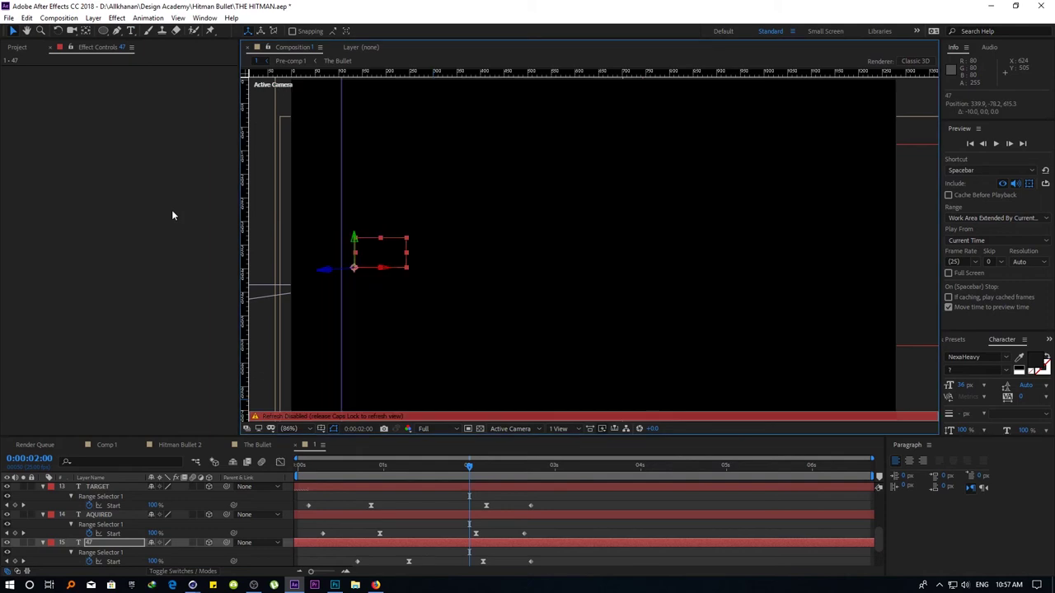
key("Left")
key("Left")
key("Left")
key("Caps_Lock")
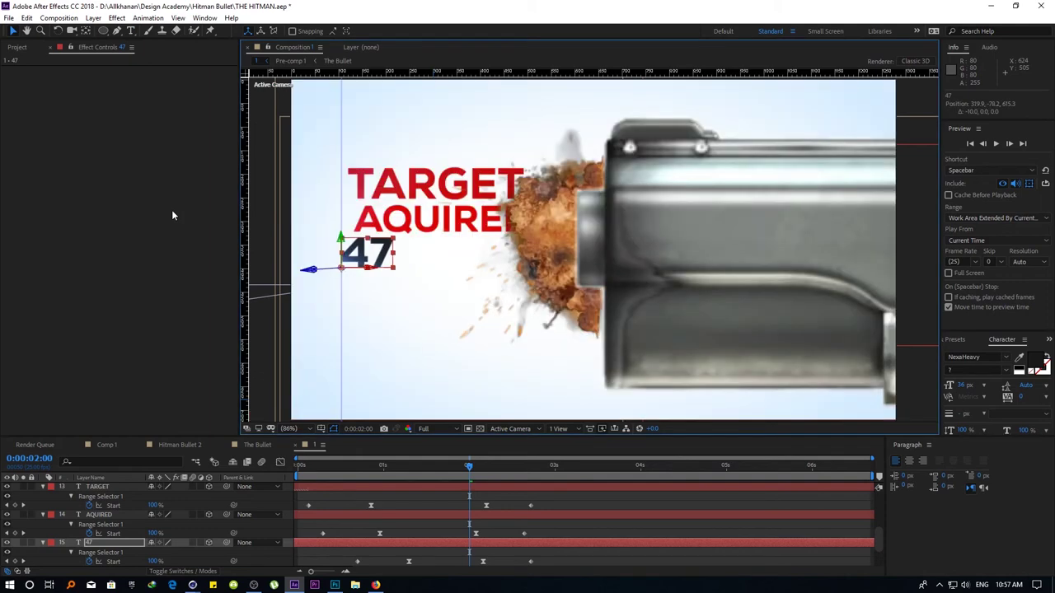
left_click(104, 516)
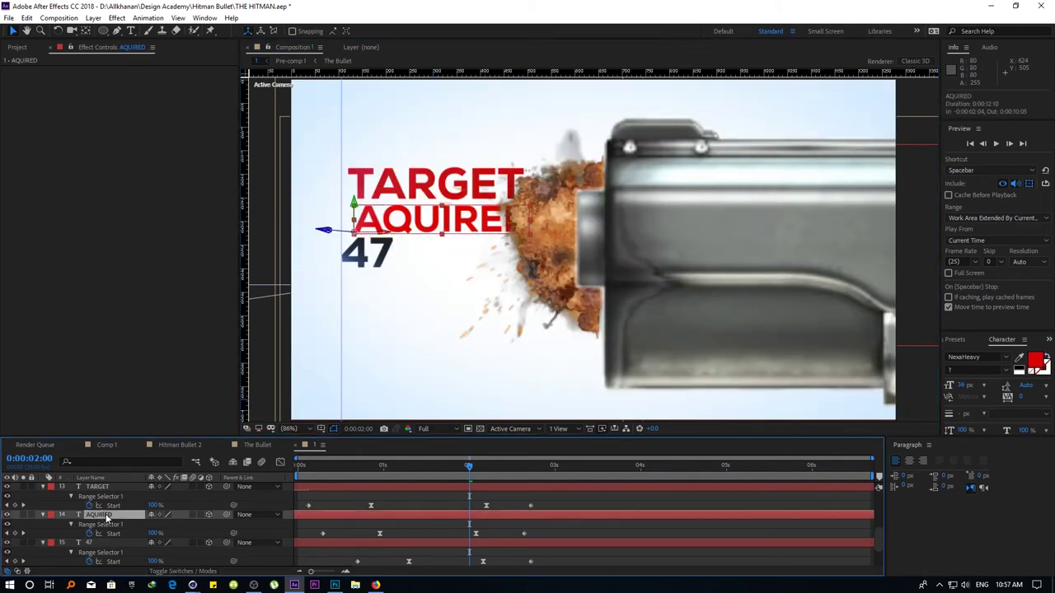
key("Left")
key("Left")
key("Left")
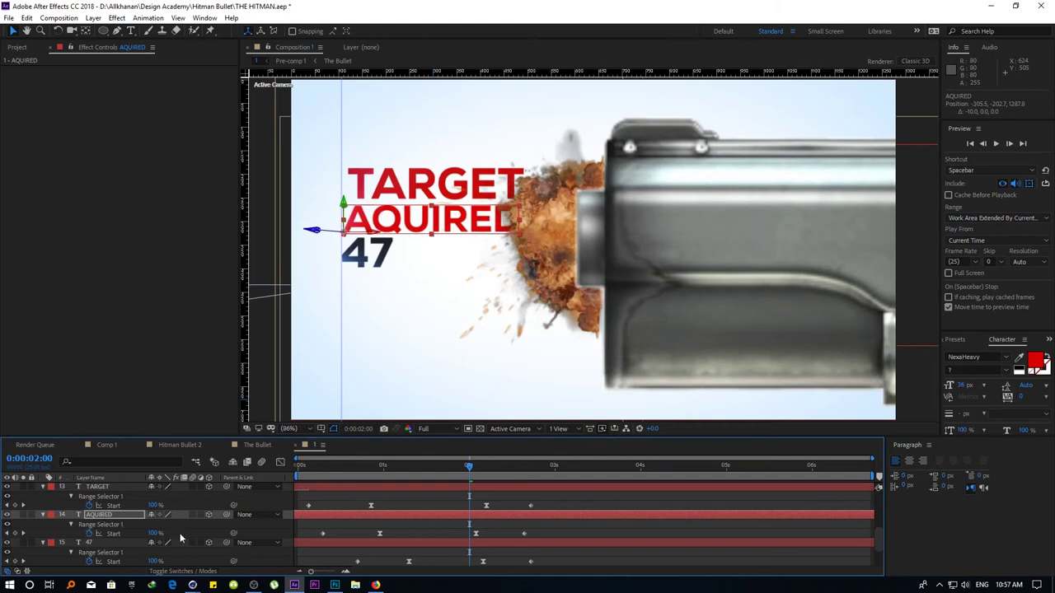
Nudge AQUIRED and the 47 slightly to the right at about one second in
left_click_drag(436, 468, 404, 473)
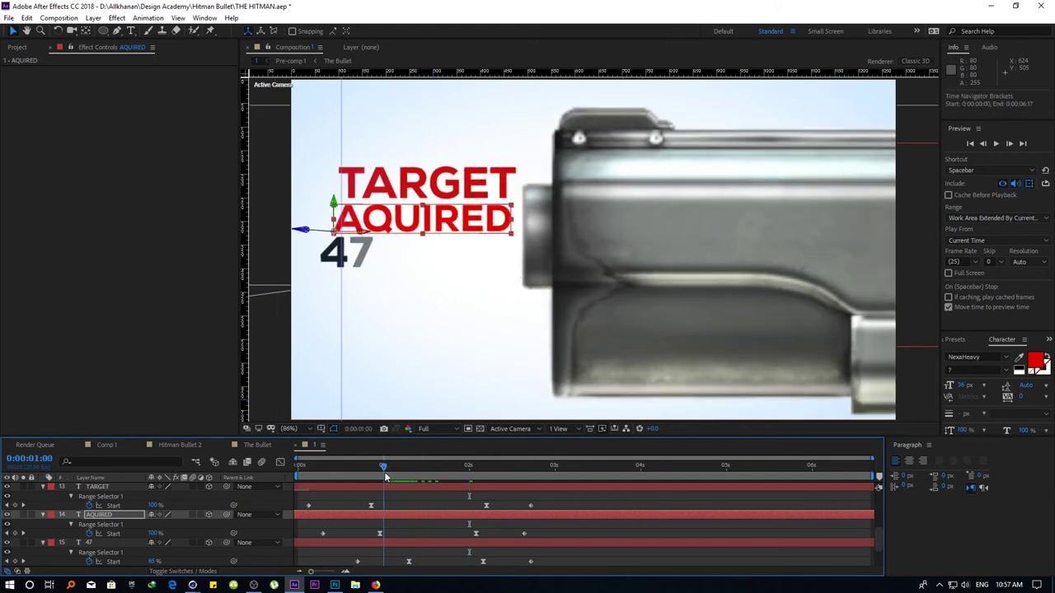
key("Right")
key("Right")
key("Right")
key("Right")
key("Right")
key("Right")
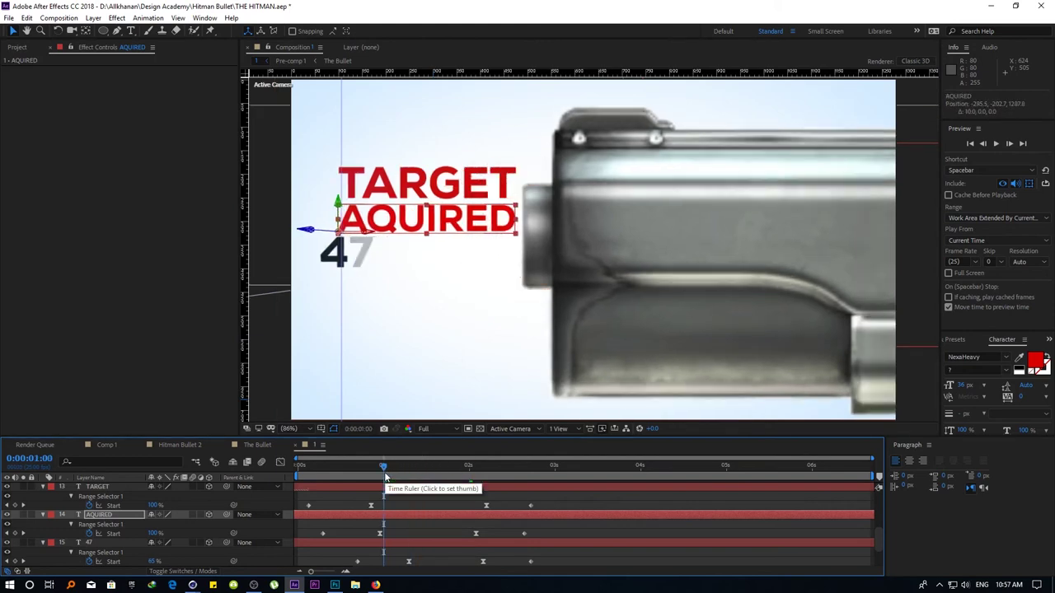
key("Right")
key("Right")
key("Right")
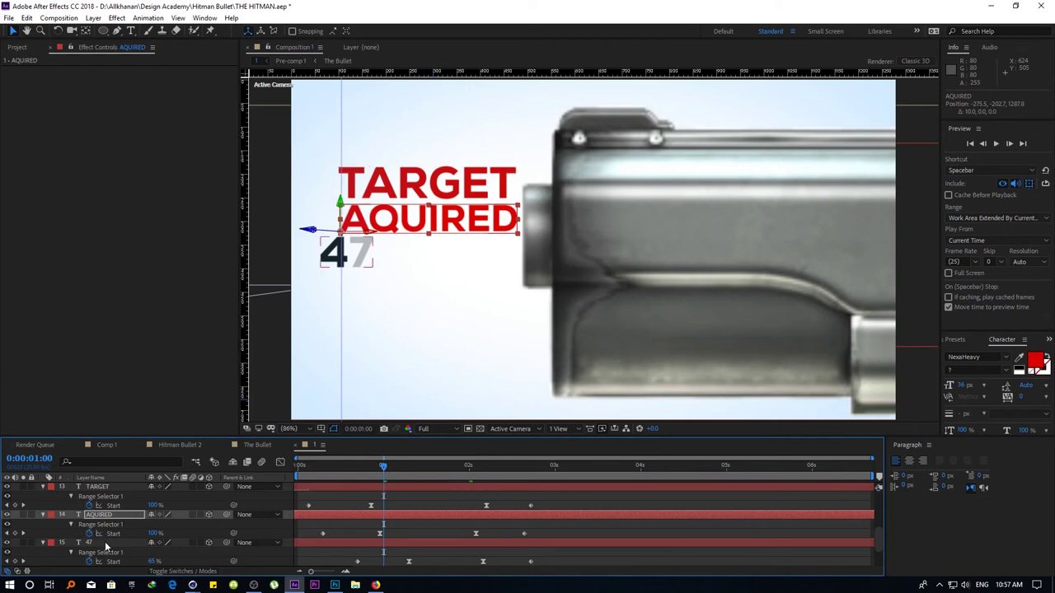
left_click(105, 542)
key("Right")
key("Right")
key("Right")
key("Right")
key("Right")
key("Right")
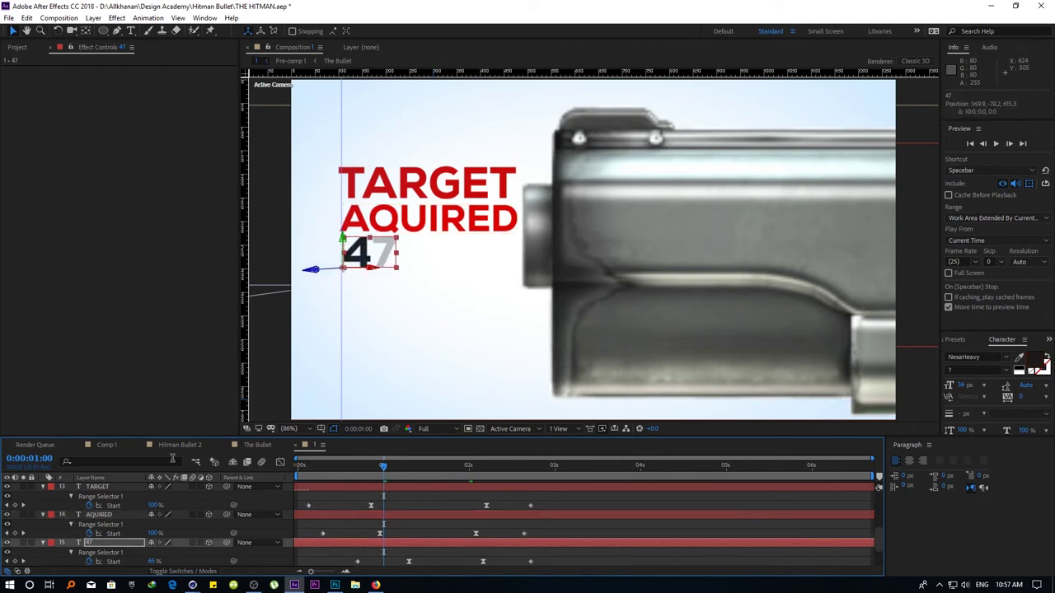
Scale the 47 to about 830%, move it down below AQUIRED, and preview from the start
key("s")
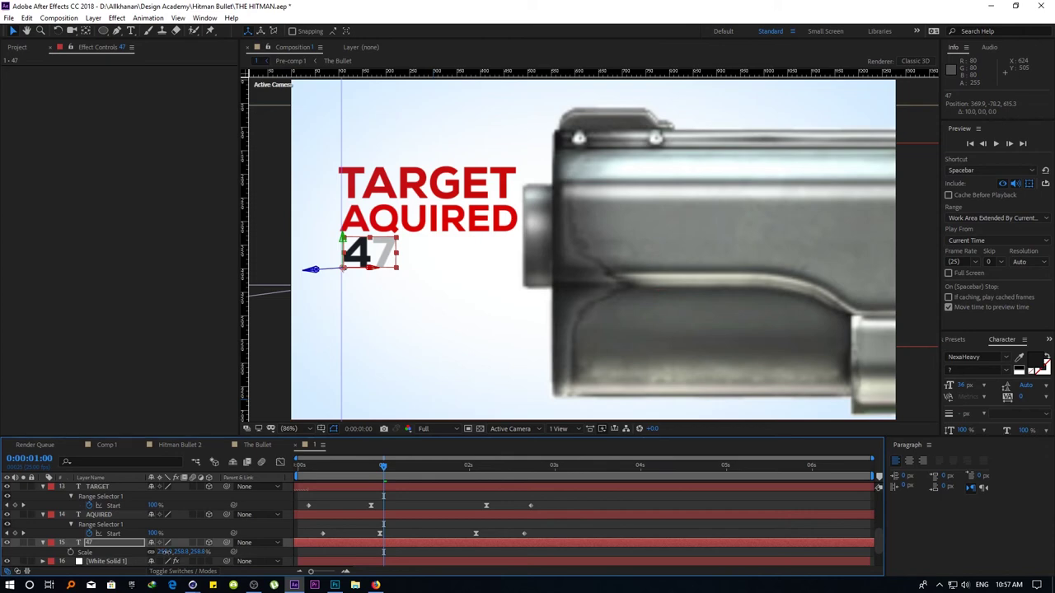
left_click_drag(163, 551, 427, 504)
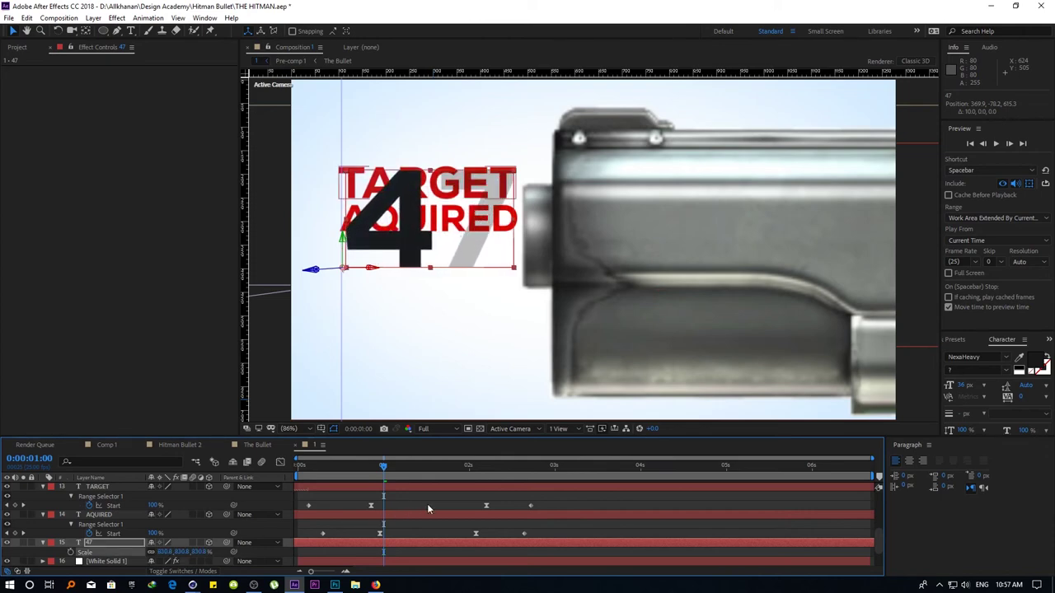
key("shift+Down")
key("shift+Down")
key("shift+Down")
key("shift+Down")
key("shift+Down")
key("shift+Down")
key("shift+Down")
key("shift+Down")
key("shift+Down")
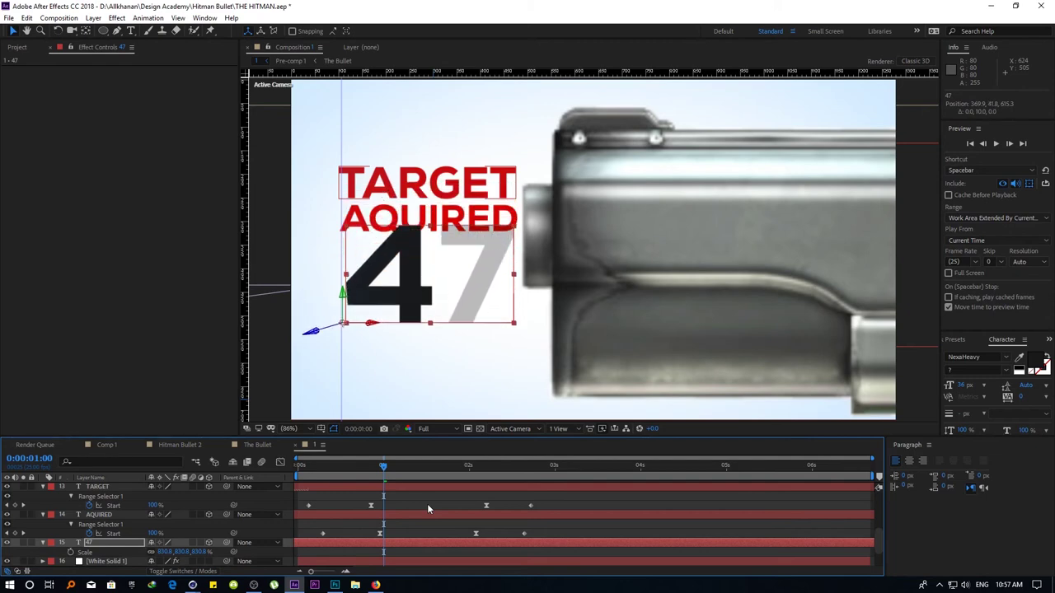
key("shift+Down")
key("shift+Down")
key("shift+Down")
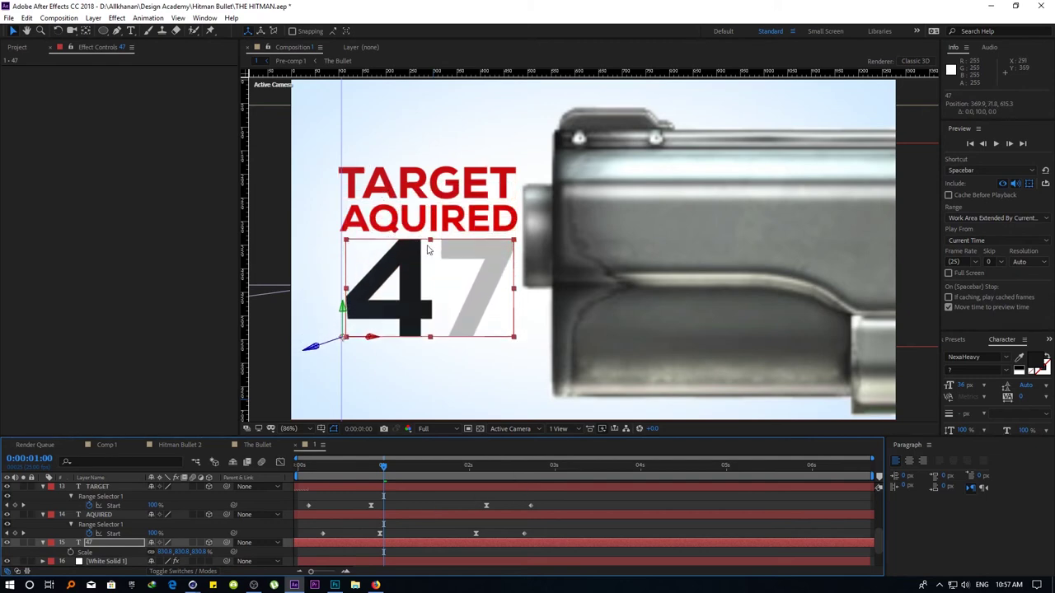
key("Home")
key("space")
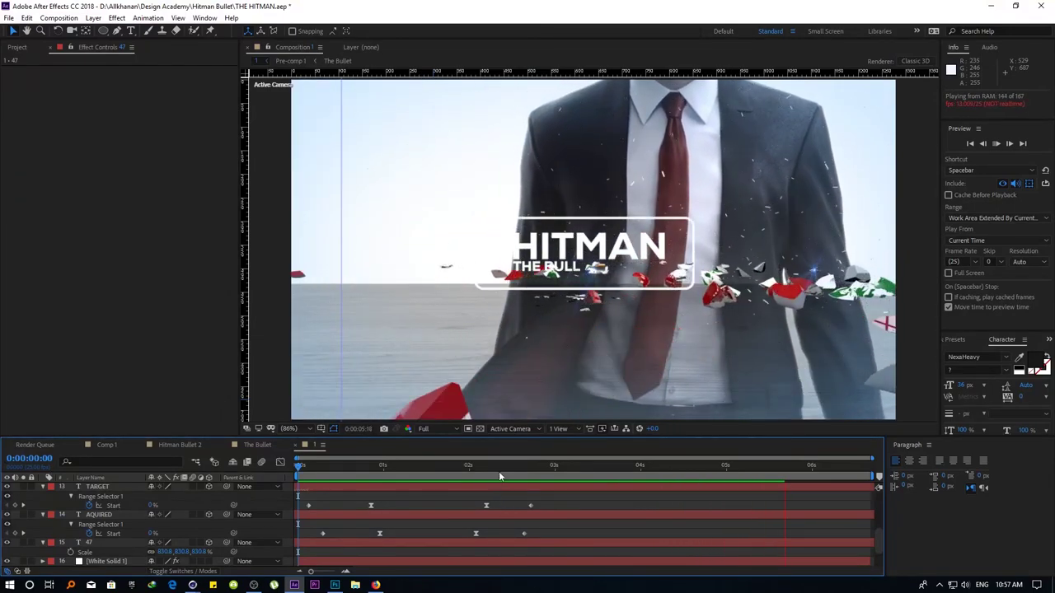
Jump to the final HITMAN title frame near 0:00:06:03 and toggle tutorial.jpg's visibility off and on
left_click(459, 472)
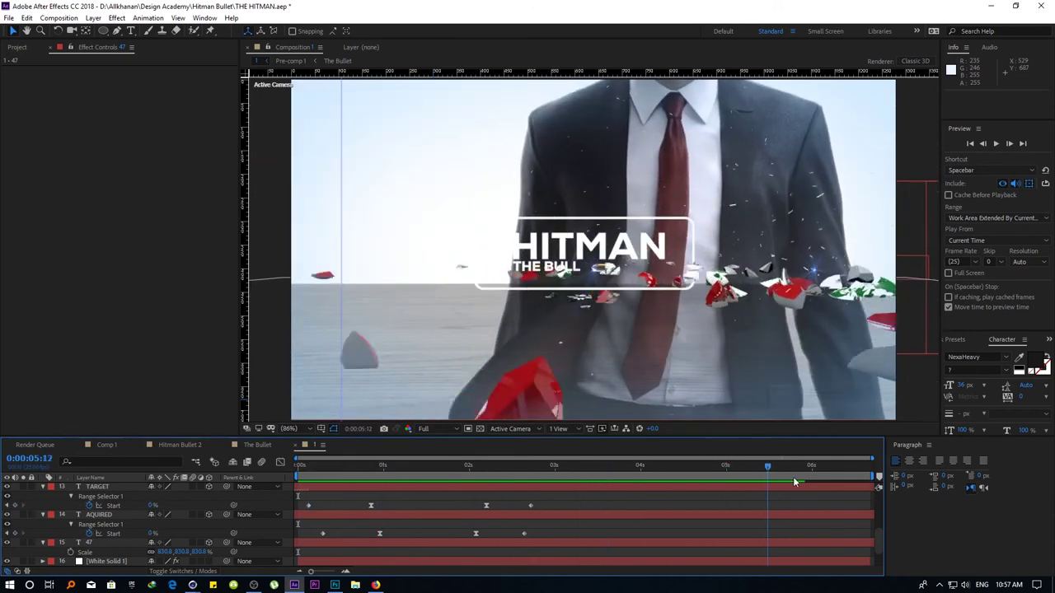
left_click_drag(429, 472, 822, 472)
scroll(96, 560, "down", 3)
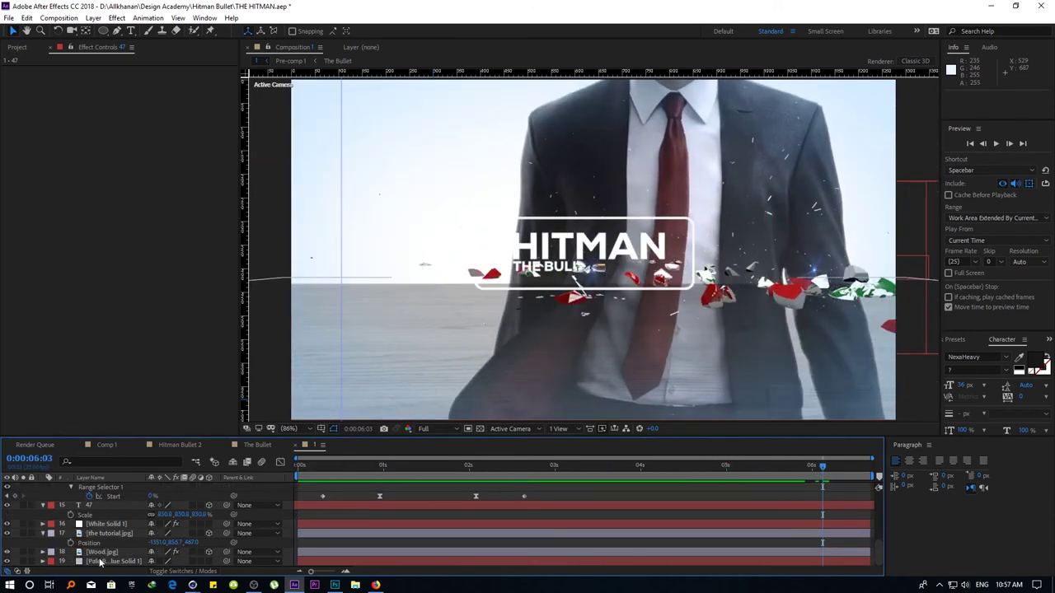
left_click(105, 533)
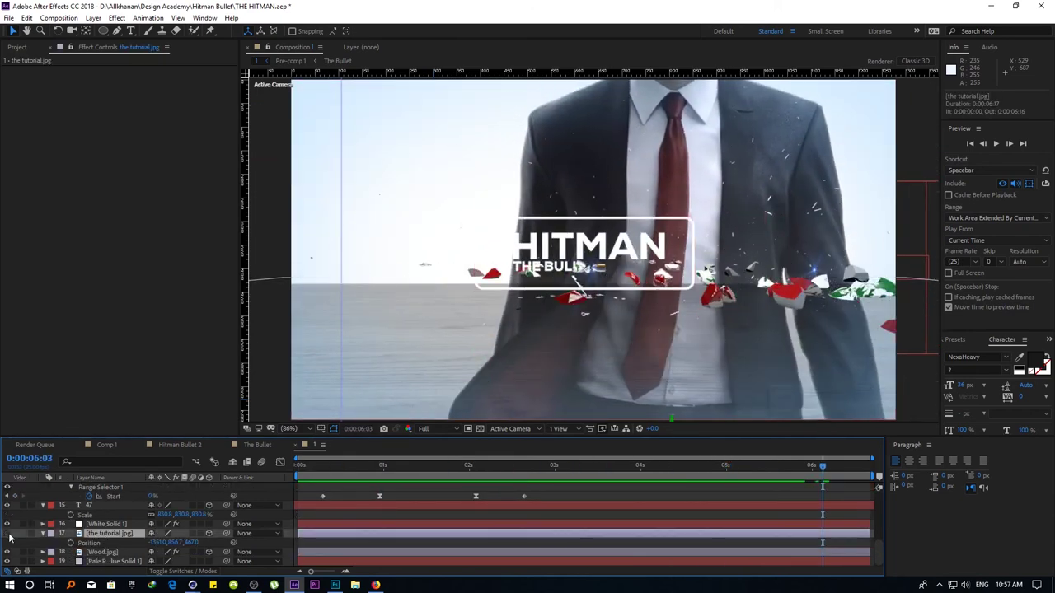
left_click(9, 535)
left_click(9, 535)
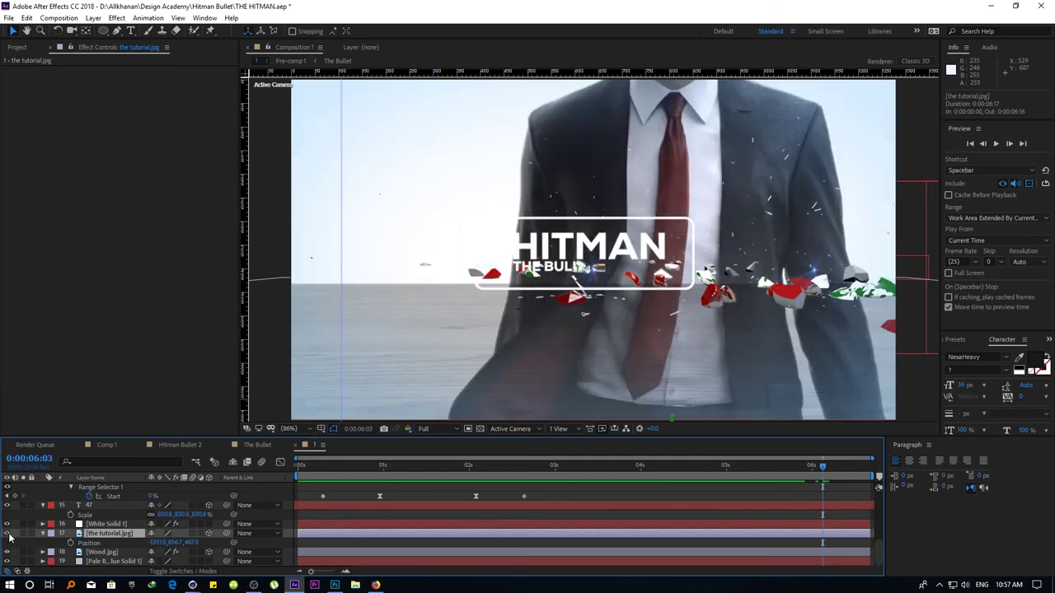
Create a new dark gray solid layer, Dark Gray Solid 2
key("ctrl+y")
left_click(292, 326)
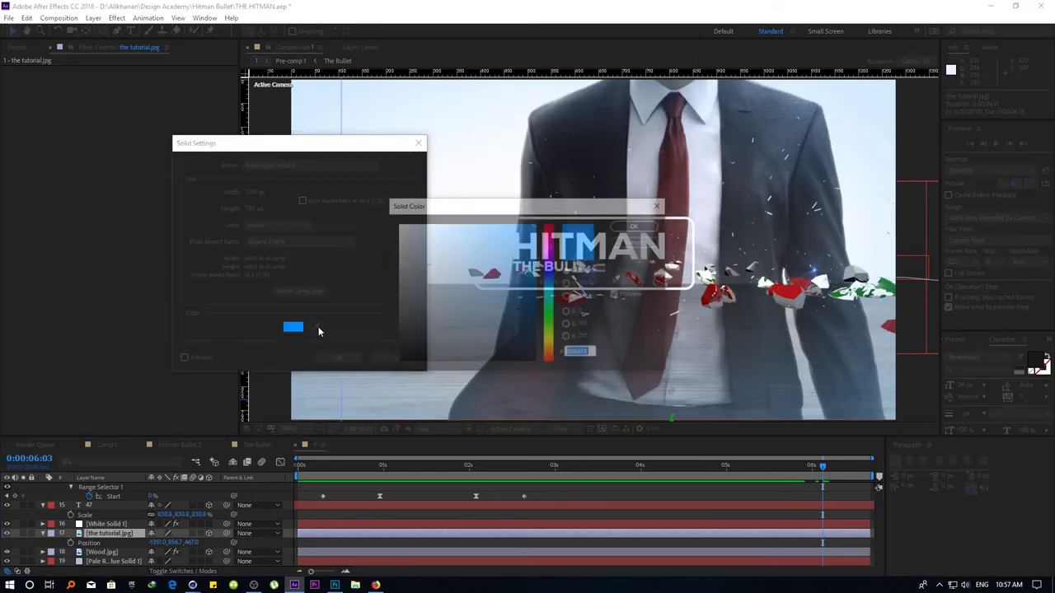
left_click(636, 225)
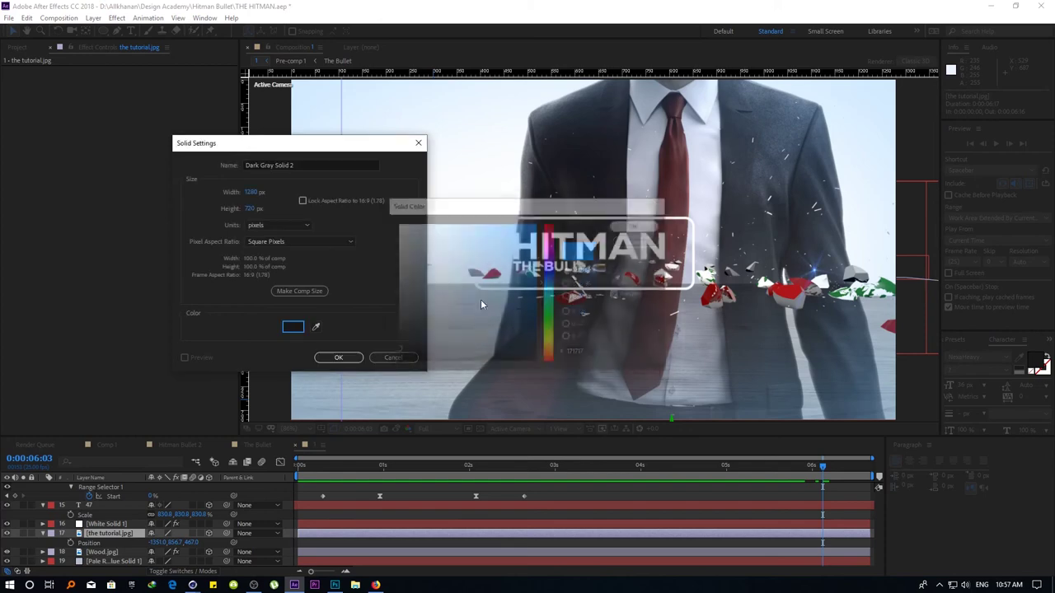
left_click(338, 358)
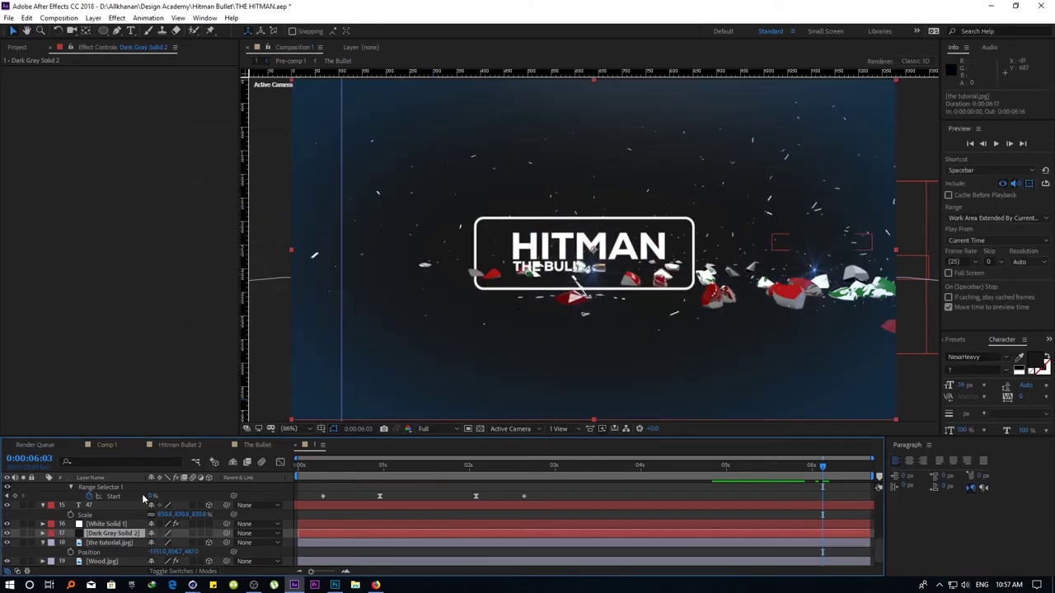
left_click_drag(107, 537, 111, 528)
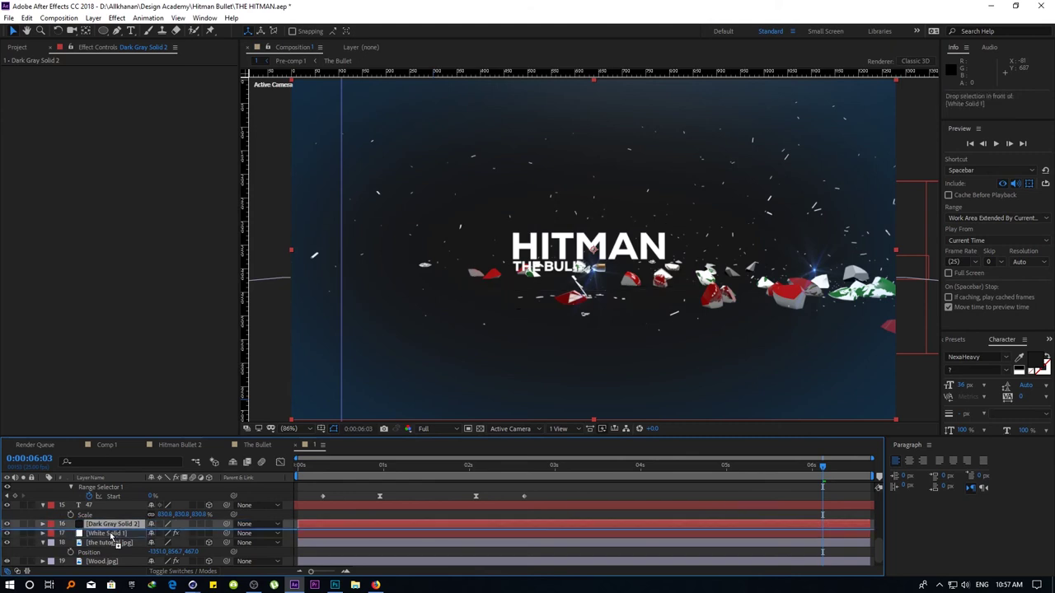
key("ctrl+z")
Delete the Royal Blue Solid 1 layer
scroll(107, 502, "up", 5)
left_click(107, 506)
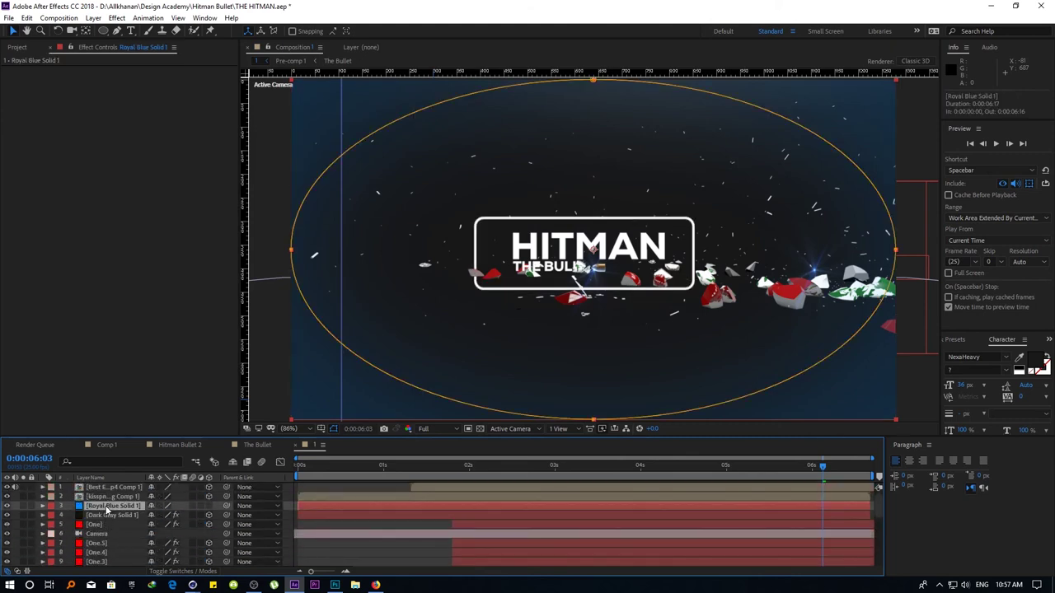
key("Delete")
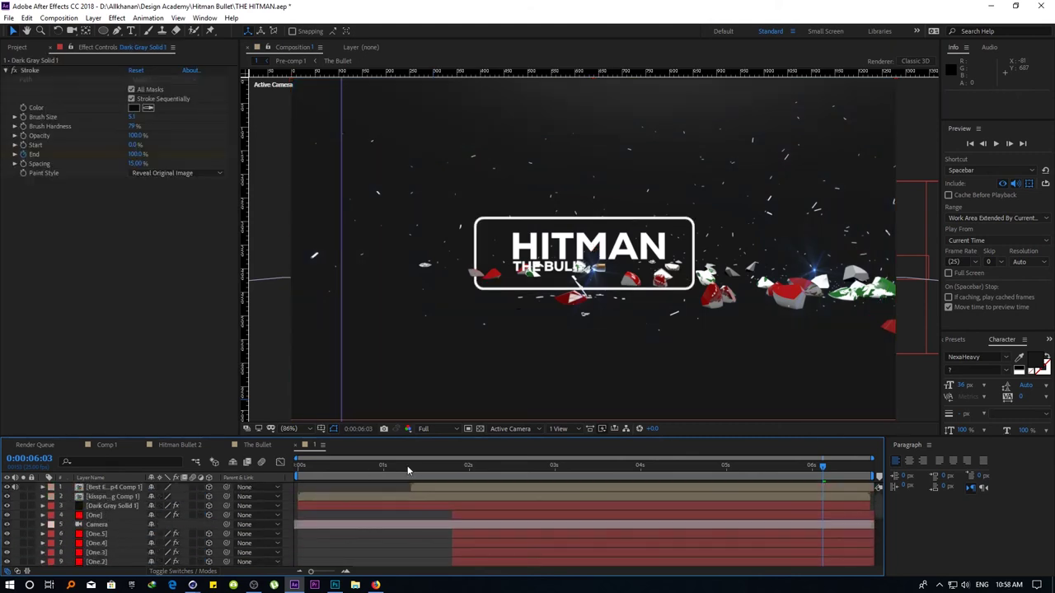
Move Dark Gray Solid 2 below Wood.jpg in the layer stack
scroll(149, 556, "down", 5)
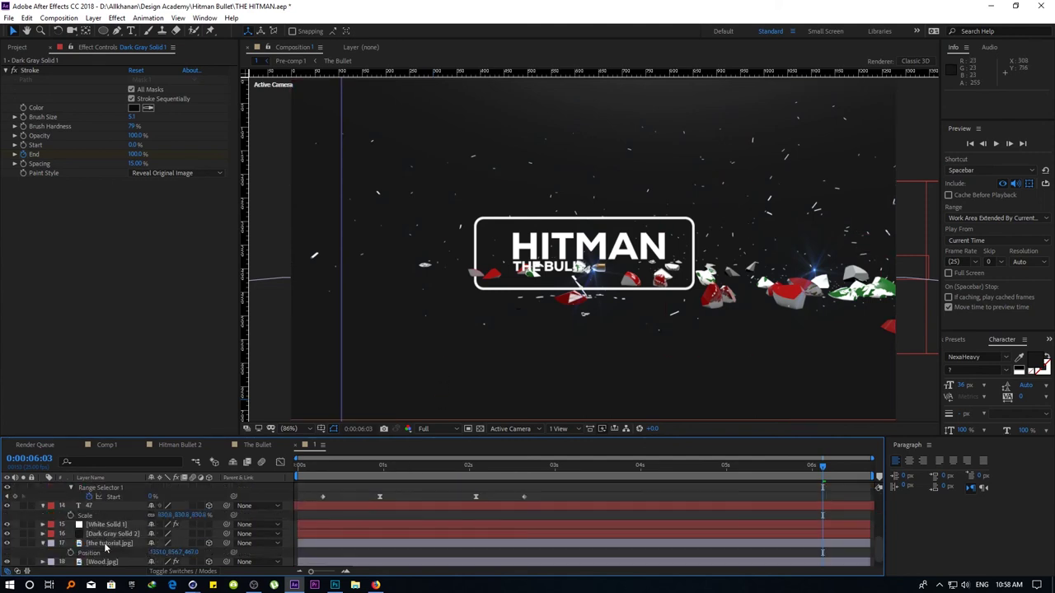
mouse_move(103, 537)
left_mouse_down()
mouse_move(108, 491)
mouse_move(106, 519)
left_mouse_up()
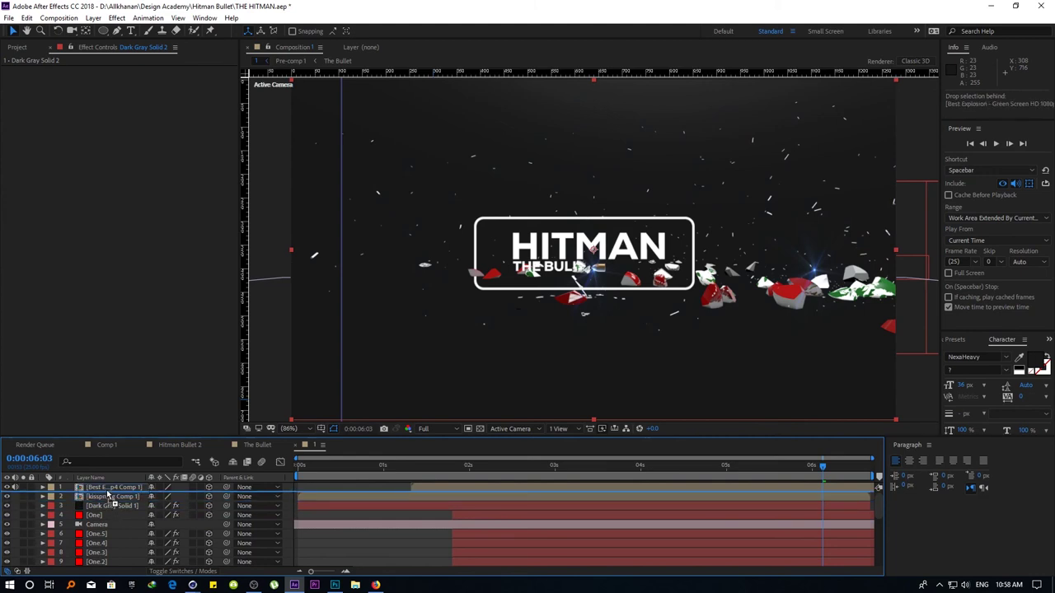
left_click_drag(107, 494, 105, 525)
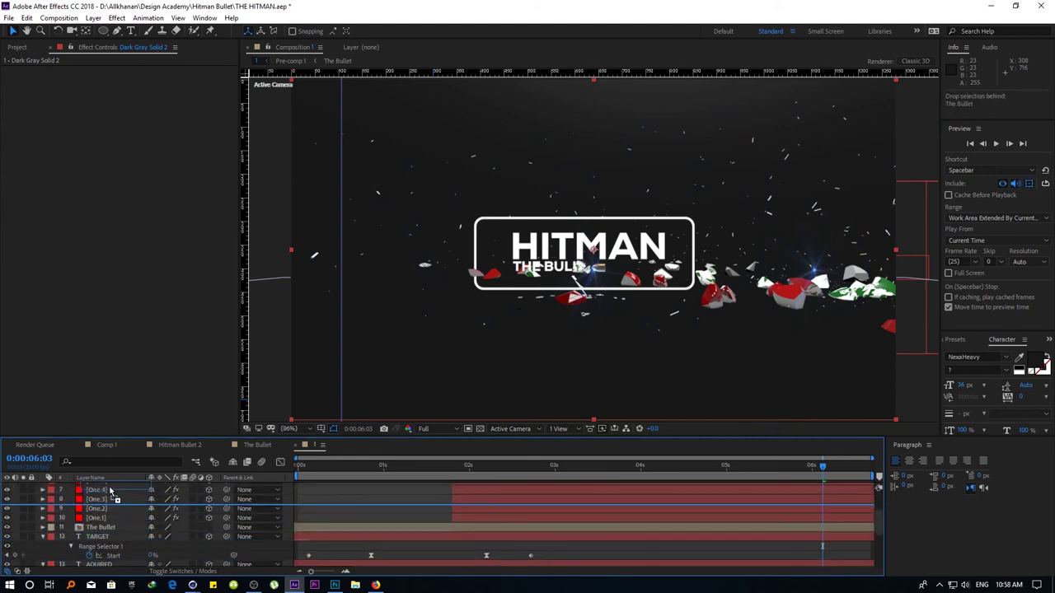
mouse_move(110, 511)
left_mouse_down()
mouse_move(99, 574)
mouse_move(105, 561)
left_mouse_up()
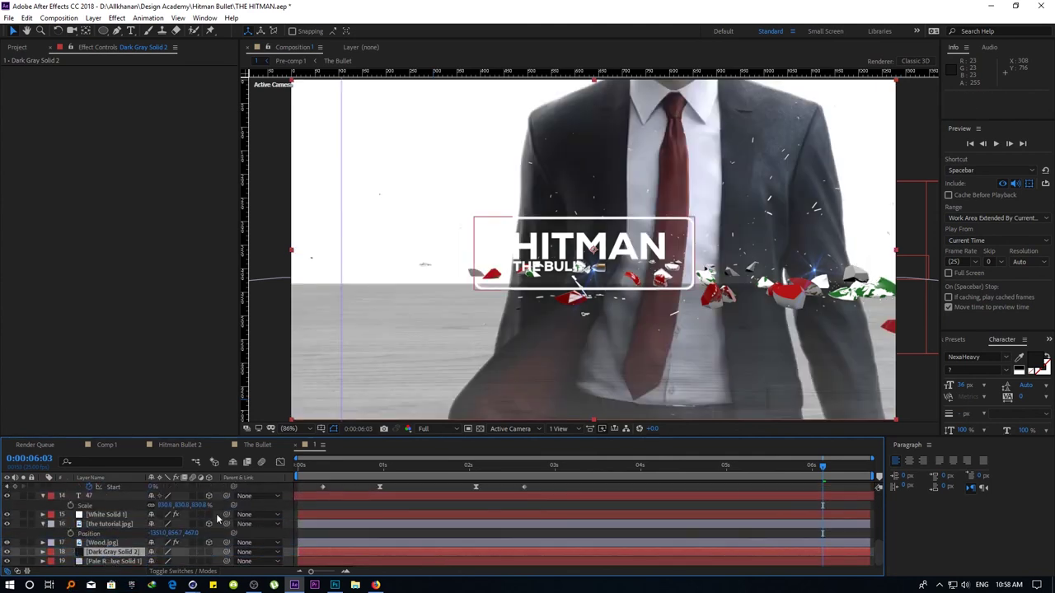
Scrub through the middle of the animation, return to 0:00:00:00, and play the preview
mouse_move(393, 471)
left_mouse_down()
mouse_move(823, 455)
mouse_move(906, 430)
left_mouse_up()
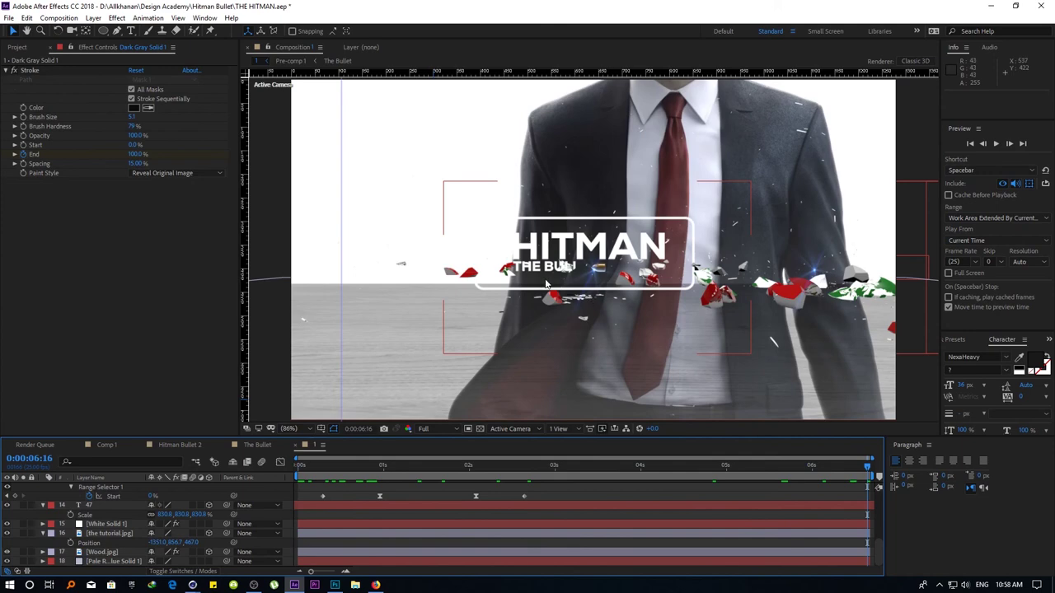
key("Home")
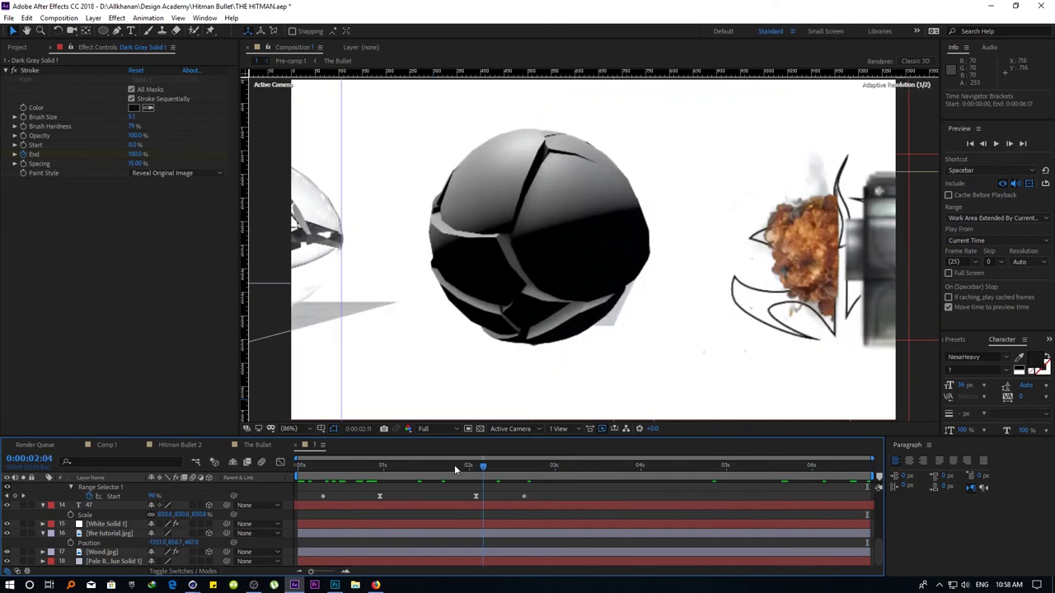
left_click(996, 144)
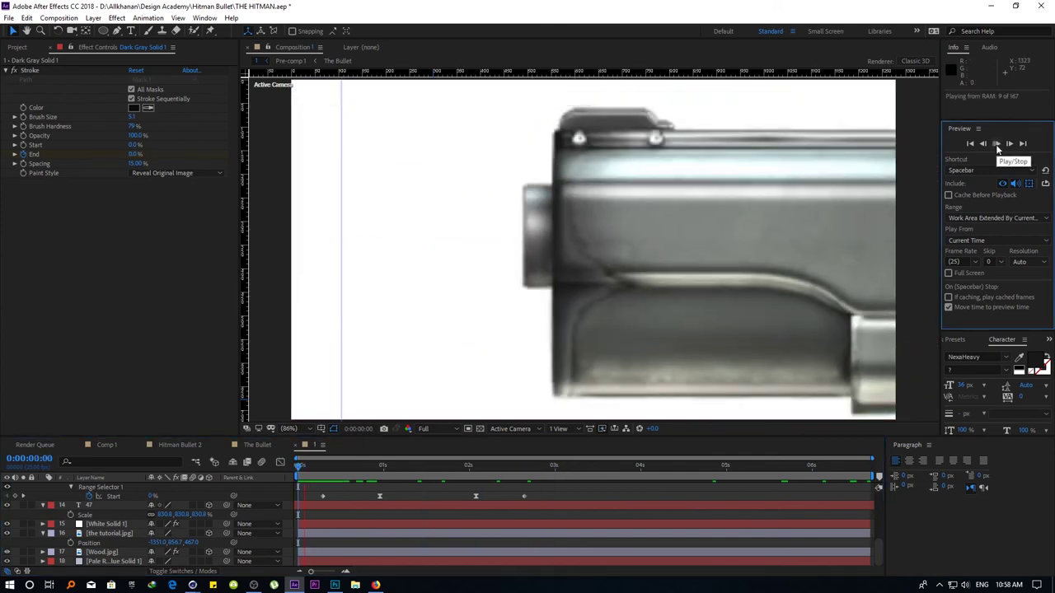